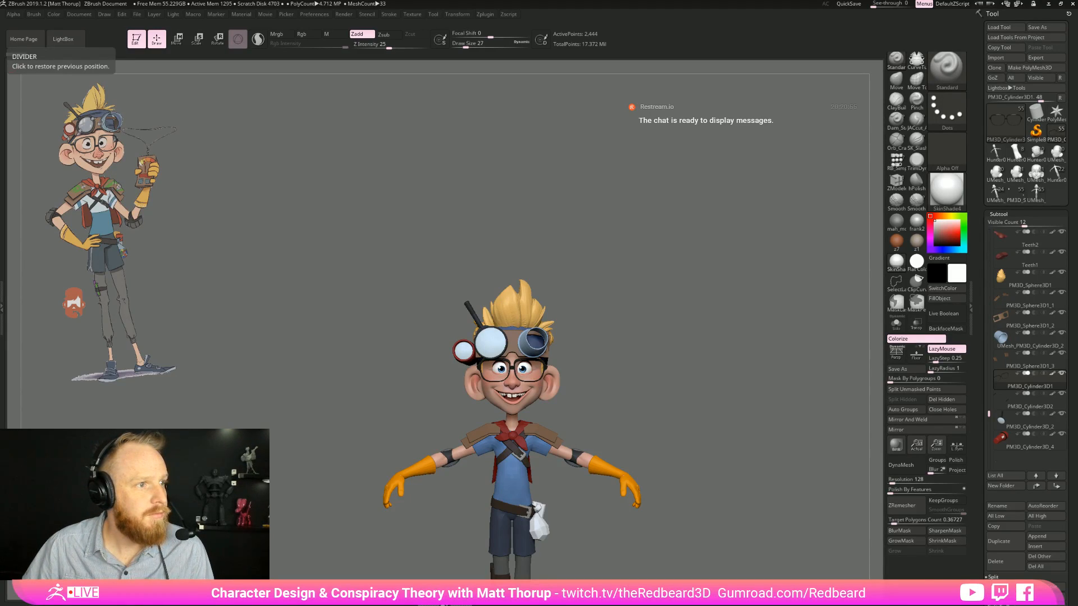
Step: Make the character's body mesh the active subtool and bring the subtool Split options into view
{"action": "key", "text": "alt+Tab"}
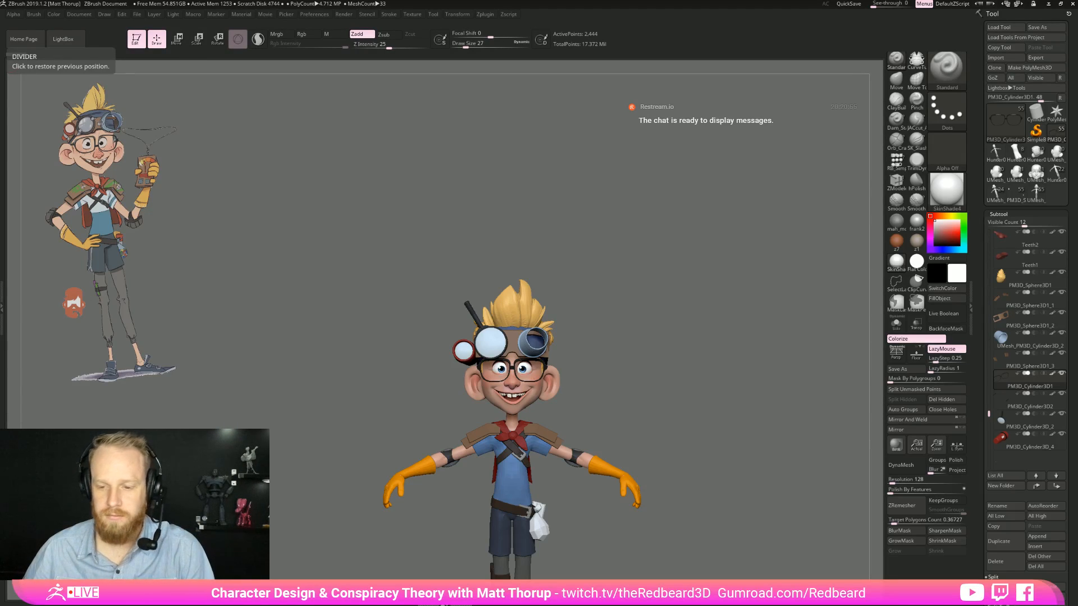
{"action": "mouse_move", "coordinate": [668, 380]}
{"action": "left_mouse_down", "text": "alt"}
{"action": "mouse_move", "coordinate": [626, 289]}
{"action": "mouse_move", "coordinate": [611, 303]}
{"action": "mouse_move", "coordinate": [660, 315]}
{"action": "mouse_move", "coordinate": [645, 247]}
{"action": "mouse_move", "coordinate": [612, 301]}
{"action": "mouse_move", "coordinate": [604, 298]}
{"action": "left_mouse_up", "text": "alt"}
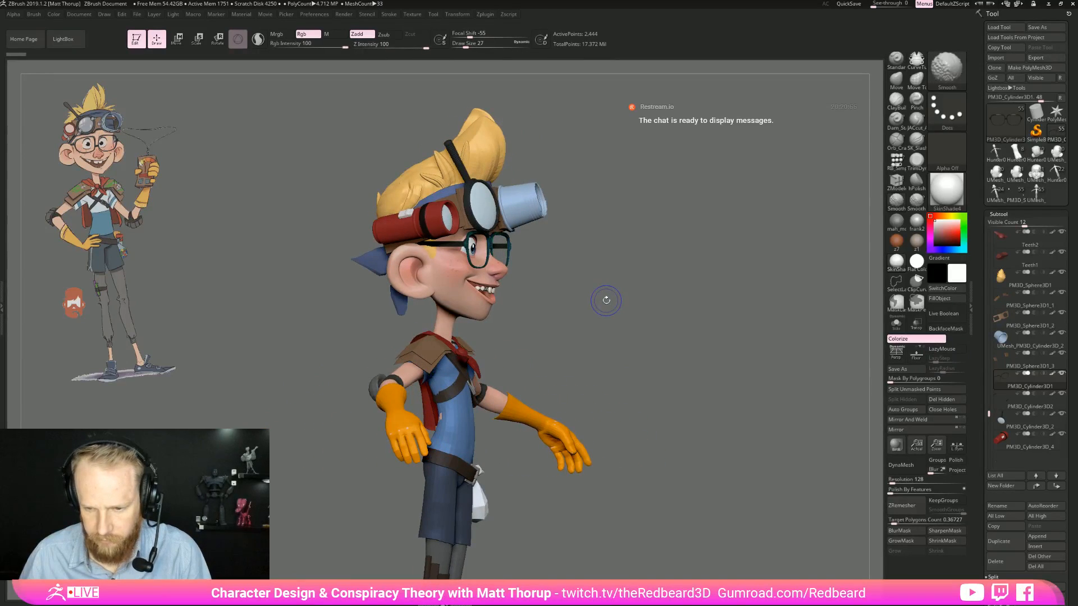
{"action": "left_click", "coordinate": [463, 301], "text": "alt"}
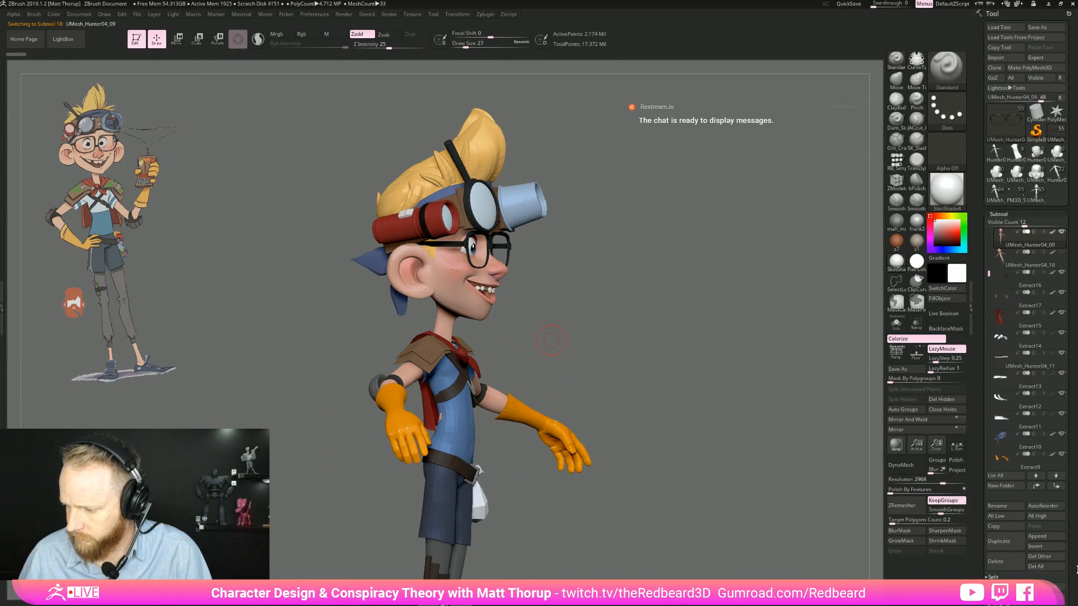
{"action": "left_click_drag", "start_coordinate": [1069, 584], "coordinate": [1070, 478]}
{"action": "left_click_drag", "start_coordinate": [687, 374], "coordinate": [564, 432], "text": "shift"}
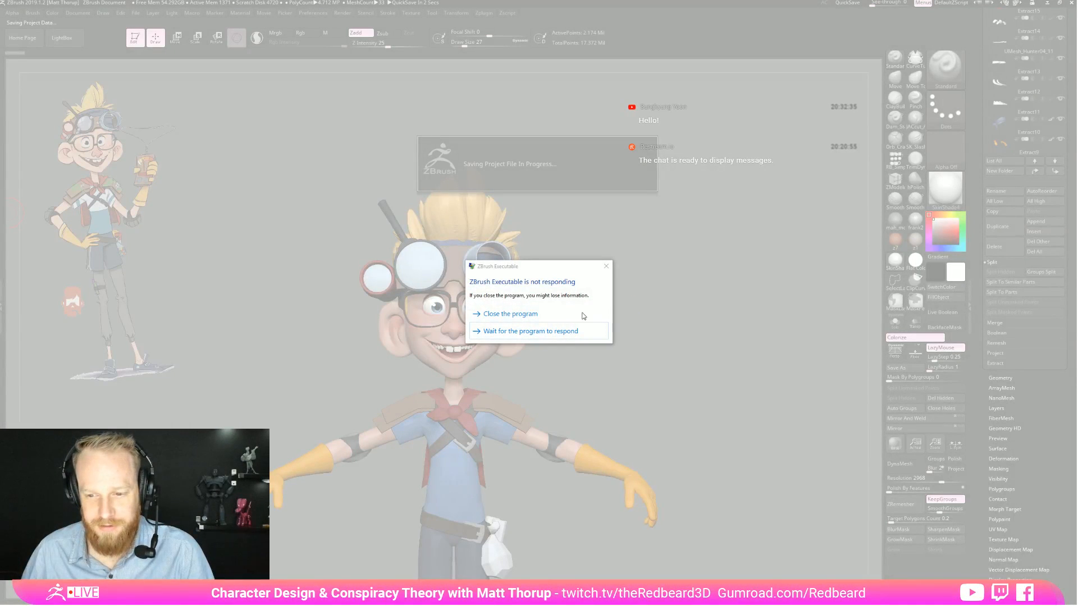
Step: Keep the unresponsive program running so it can finish saving the project
{"action": "left_click", "coordinate": [570, 327]}
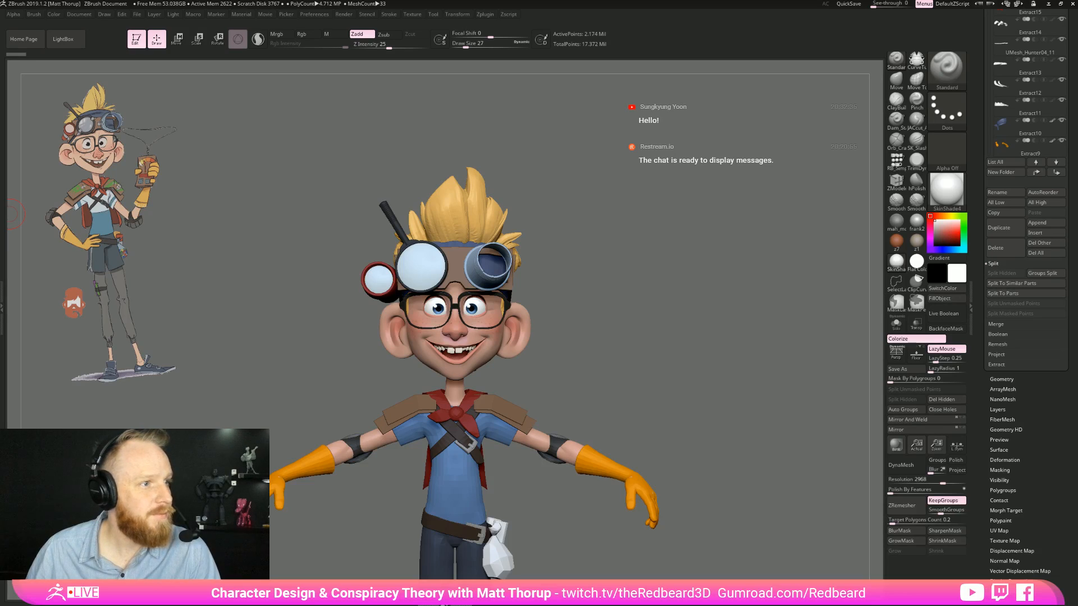
{"action": "key", "text": "alt+Tab"}
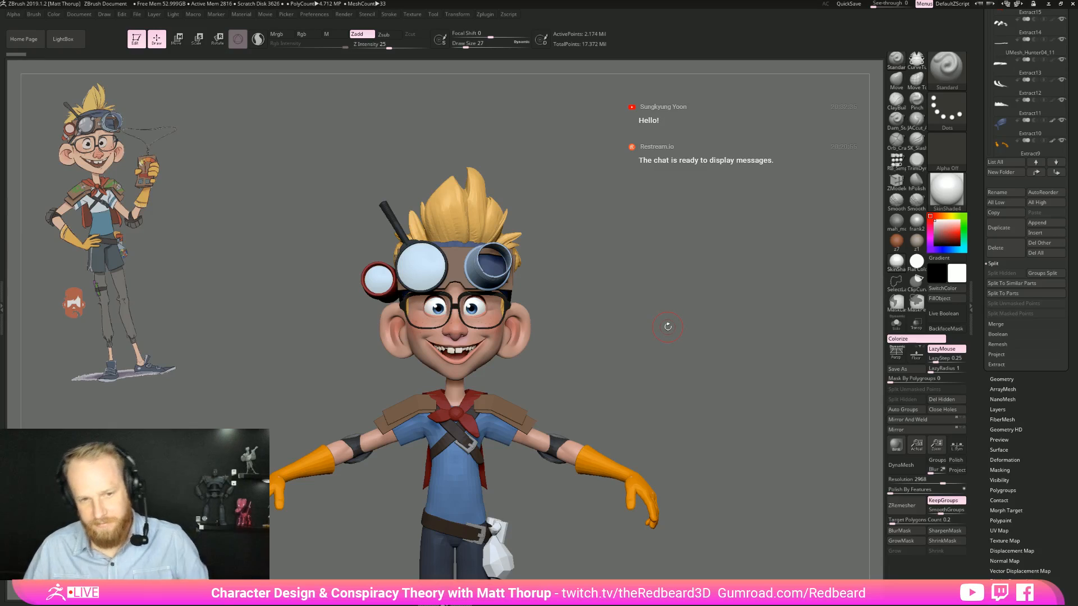
Step: Select the hair subtool, choose the Orb_Cracks brush and isolate the hair
{"action": "mouse_move", "coordinate": [677, 383]}
{"action": "left_mouse_down"}
{"action": "mouse_move", "coordinate": [655, 422]}
{"action": "mouse_move", "coordinate": [700, 377]}
{"action": "mouse_move", "coordinate": [613, 428]}
{"action": "mouse_move", "coordinate": [702, 326]}
{"action": "mouse_move", "coordinate": [637, 380]}
{"action": "mouse_move", "coordinate": [721, 381]}
{"action": "mouse_move", "coordinate": [643, 400]}
{"action": "mouse_move", "coordinate": [668, 501]}
{"action": "mouse_move", "coordinate": [676, 363]}
{"action": "left_mouse_up"}
{"action": "left_click_drag", "start_coordinate": [632, 398], "coordinate": [660, 457]}
{"action": "left_click", "coordinate": [460, 261], "text": "alt"}
{"action": "left_click_drag", "start_coordinate": [604, 299], "coordinate": [671, 351], "text": "alt"}
{"action": "key", "text": "shift+f"}
{"action": "key", "text": "shift+f"}
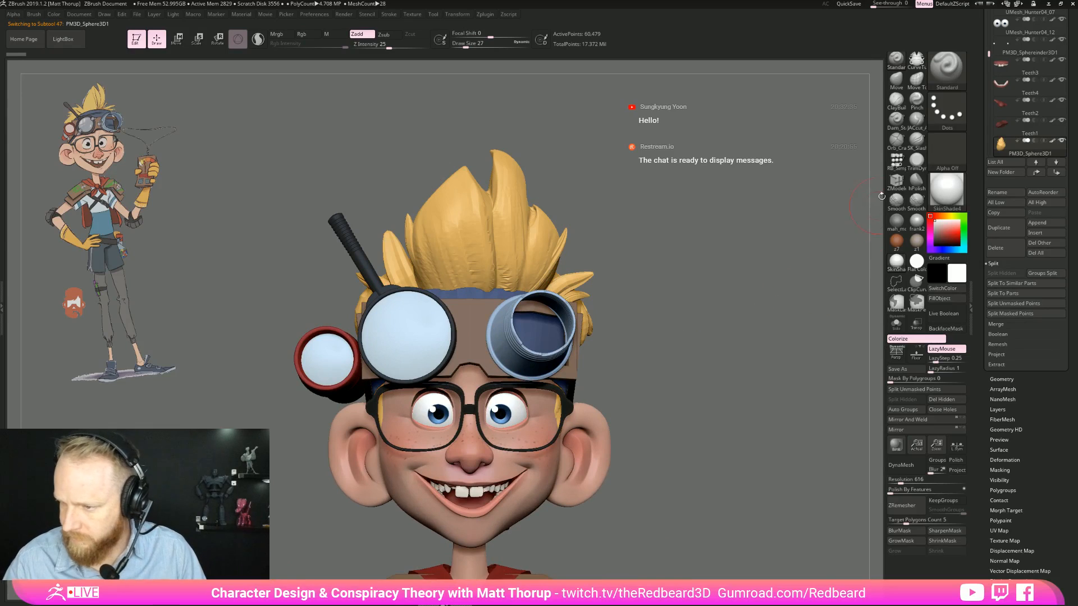
{"action": "left_click", "coordinate": [896, 139]}
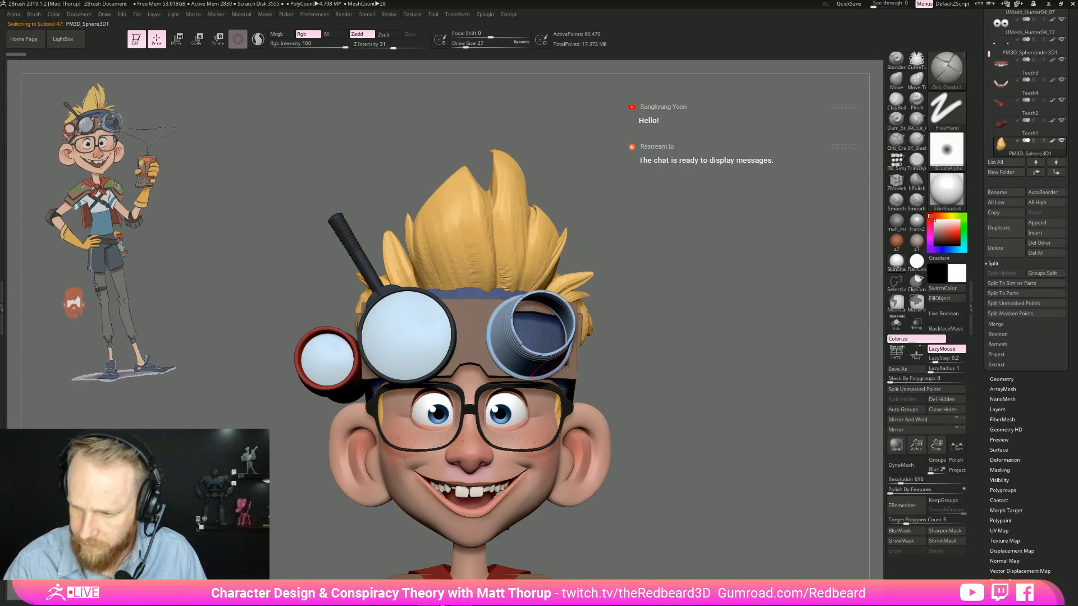
{"action": "left_click", "coordinate": [896, 324]}
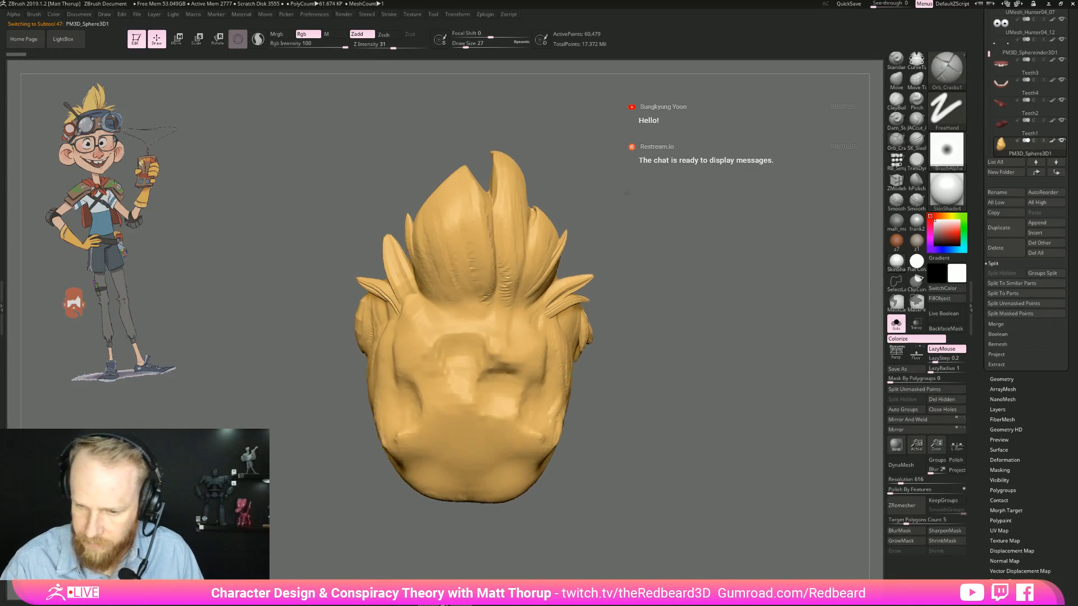
Step: Set the brush draw size to 18 and carve a strand groove into the tall front hair
{"action": "key", "text": "s"}
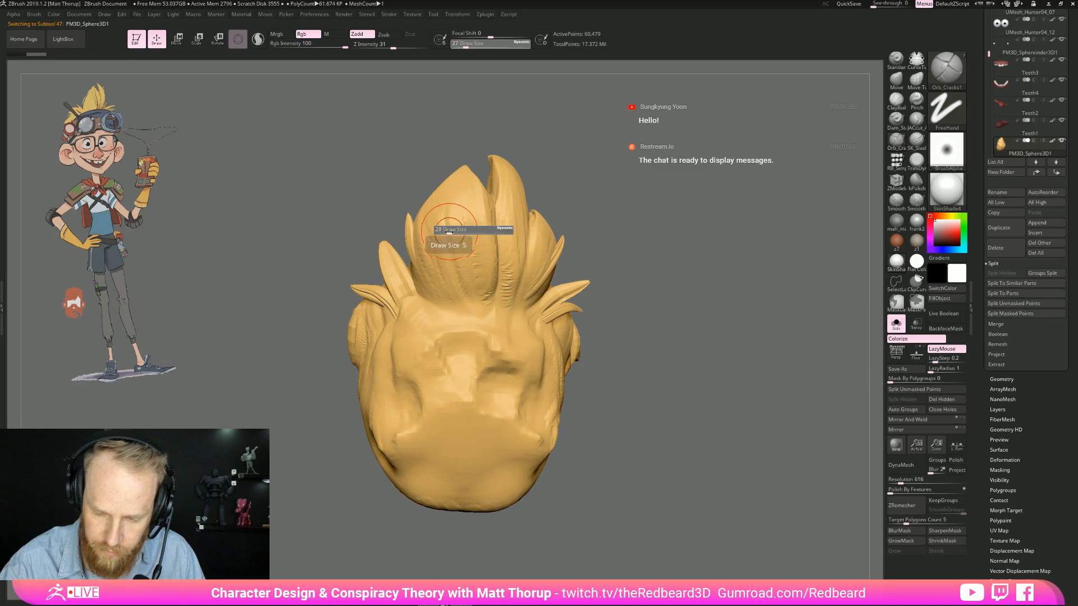
{"action": "left_click_drag", "start_coordinate": [449, 232], "coordinate": [446, 232]}
{"action": "left_click_drag", "start_coordinate": [466, 190], "coordinate": [470, 267]}
{"action": "mouse_move", "coordinate": [632, 318]}
{"action": "left_mouse_down"}
{"action": "mouse_move", "coordinate": [709, 366]}
{"action": "mouse_move", "coordinate": [666, 353]}
{"action": "mouse_move", "coordinate": [657, 392]}
{"action": "mouse_move", "coordinate": [826, 418]}
{"action": "left_mouse_up"}
{"action": "key", "text": "shift+f"}
{"action": "key", "text": "shift+f"}
{"action": "key", "text": "ctrl+shift+s"}
Step: Carve strand lines into the back of the hair, above and below the blue bandana
{"action": "left_click_drag", "start_coordinate": [473, 366], "coordinate": [506, 319]}
{"action": "left_click_drag", "start_coordinate": [485, 375], "coordinate": [497, 348]}
{"action": "mouse_move", "coordinate": [438, 393]}
{"action": "left_mouse_down"}
{"action": "mouse_move", "coordinate": [400, 346]}
{"action": "mouse_move", "coordinate": [412, 398]}
{"action": "mouse_move", "coordinate": [349, 439]}
{"action": "left_mouse_up"}
{"action": "left_click_drag", "start_coordinate": [366, 483], "coordinate": [351, 449]}
{"action": "left_click_drag", "start_coordinate": [377, 497], "coordinate": [360, 460]}
{"action": "mouse_move", "coordinate": [394, 532]}
{"action": "left_mouse_down"}
{"action": "mouse_move", "coordinate": [384, 482]}
{"action": "mouse_move", "coordinate": [395, 532]}
{"action": "left_mouse_up"}
{"action": "left_click_drag", "start_coordinate": [481, 500], "coordinate": [497, 548]}
{"action": "left_click_drag", "start_coordinate": [521, 513], "coordinate": [507, 542]}
{"action": "left_click_drag", "start_coordinate": [658, 427], "coordinate": [609, 431]}
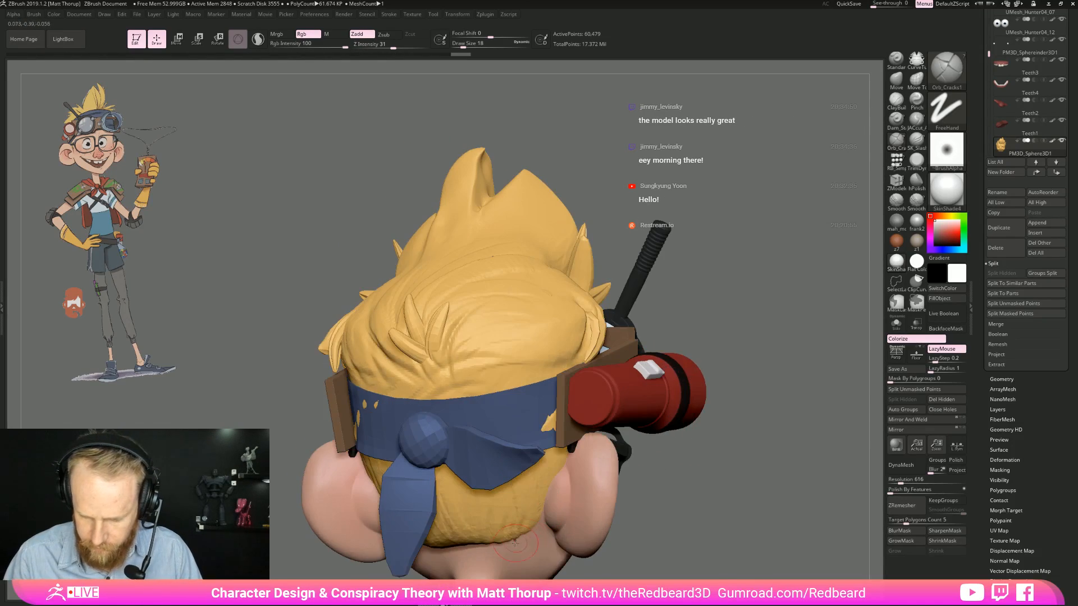
{"action": "left_click_drag", "start_coordinate": [451, 495], "coordinate": [461, 557]}
{"action": "left_click_drag", "start_coordinate": [485, 502], "coordinate": [497, 560]}
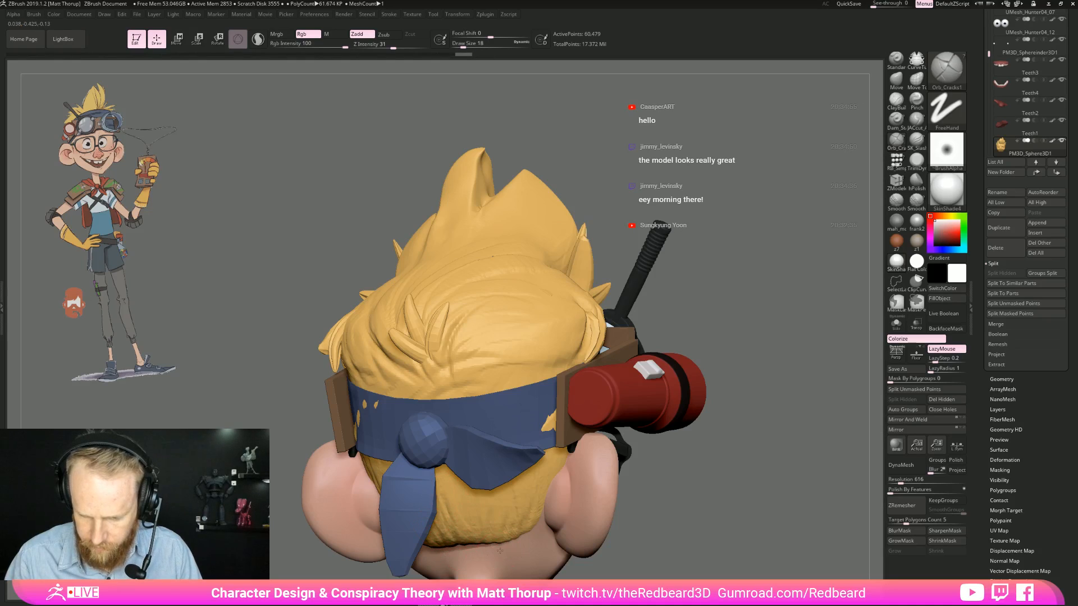
{"action": "left_click_drag", "start_coordinate": [544, 435], "coordinate": [563, 413]}
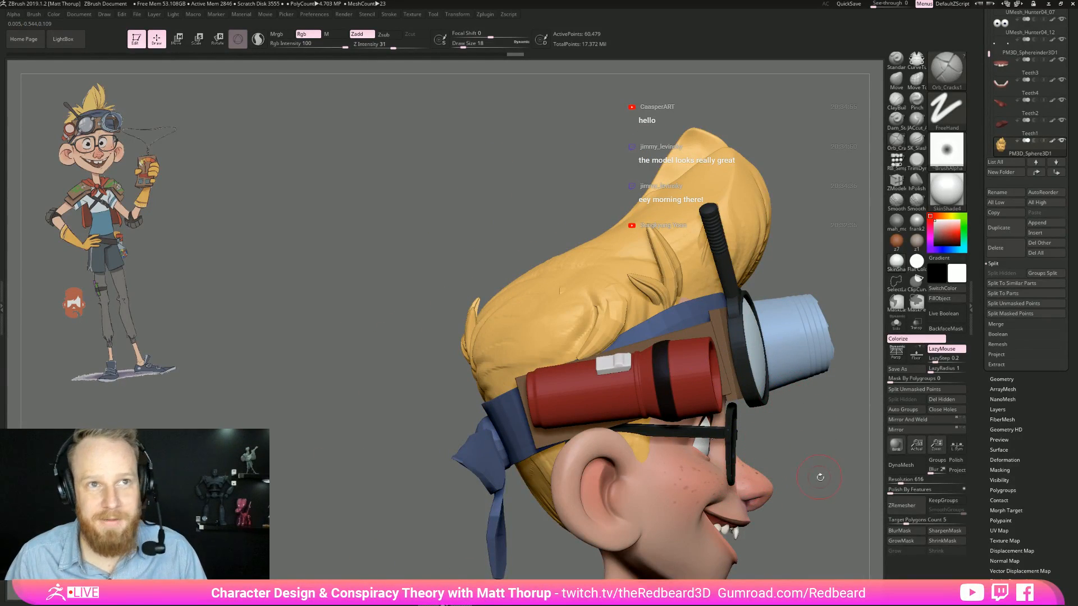
Step: Turn on perspective and set the camera focal length to 85 mm
{"action": "mouse_move", "coordinate": [813, 462]}
{"action": "left_mouse_down"}
{"action": "mouse_move", "coordinate": [719, 371]}
{"action": "mouse_move", "coordinate": [709, 402]}
{"action": "mouse_move", "coordinate": [717, 438]}
{"action": "mouse_move", "coordinate": [630, 428]}
{"action": "mouse_move", "coordinate": [797, 438]}
{"action": "left_mouse_up"}
{"action": "left_click", "coordinate": [896, 352]}
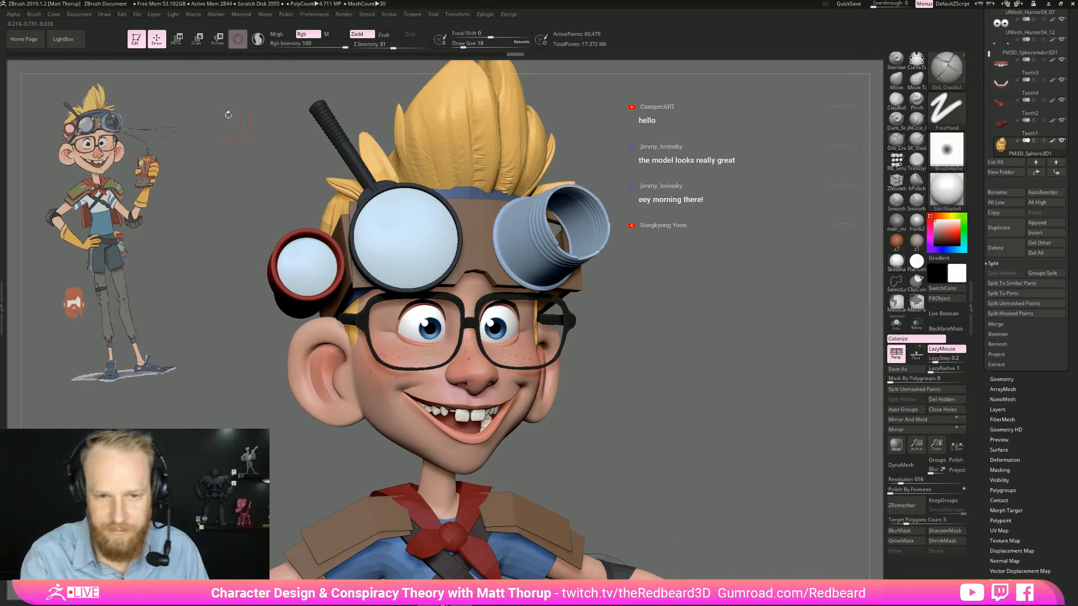
{"action": "left_click", "coordinate": [106, 15]}
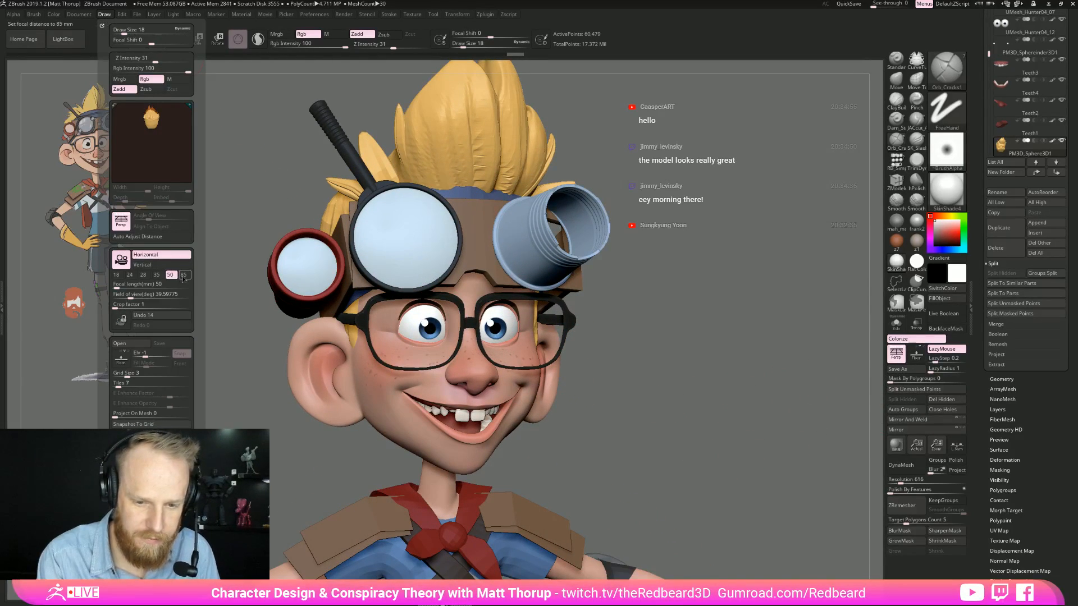
{"action": "left_click", "coordinate": [184, 275]}
Step: Select the teeth and gums subtool in the character's mouth and isolate it
{"action": "left_click_drag", "start_coordinate": [714, 402], "coordinate": [479, 420], "text": "alt"}
{"action": "left_click", "coordinate": [483, 396], "text": "alt"}
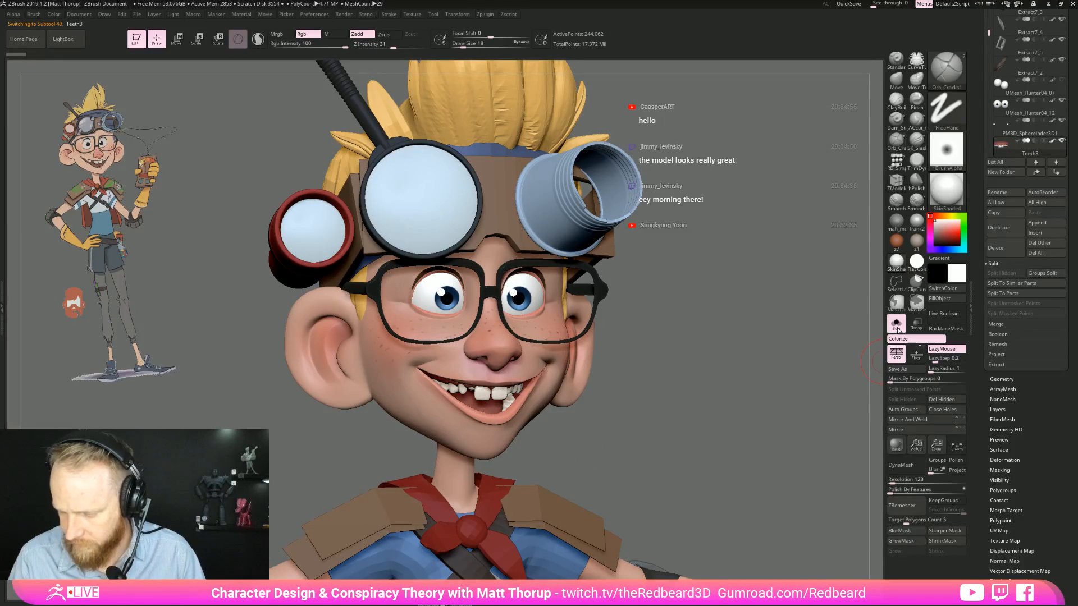
{"action": "left_click", "coordinate": [895, 324]}
{"action": "left_click_drag", "start_coordinate": [581, 429], "coordinate": [683, 416]}
{"action": "key", "text": "shift+f"}
{"action": "key", "text": "shift+f"}
{"action": "left_click_drag", "start_coordinate": [668, 463], "coordinate": [654, 483]}
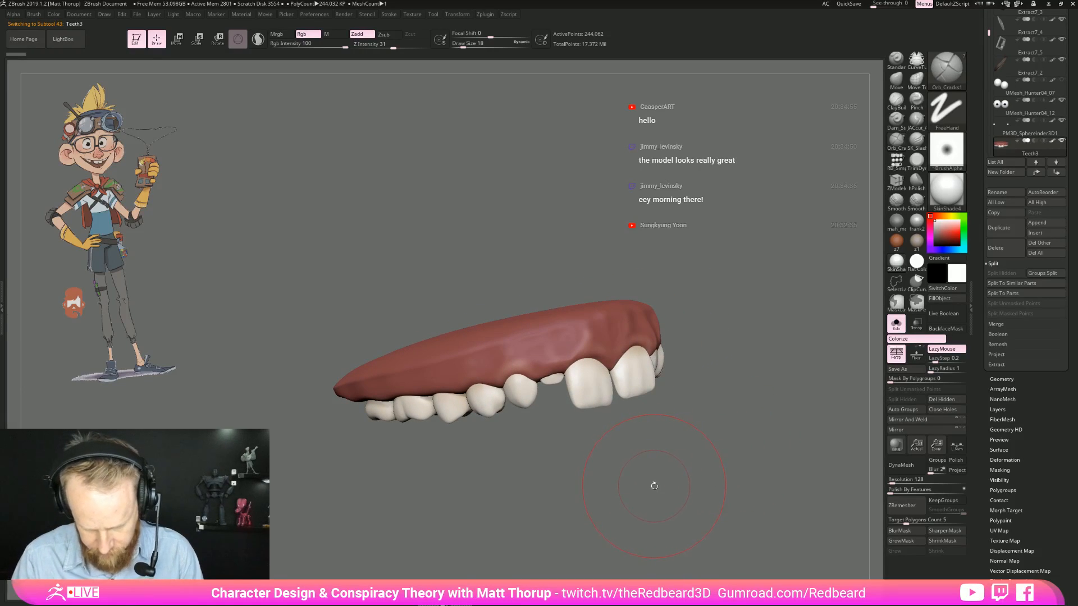
Step: Switch to the Pinch brush at draw size 4 and set Mask By Polygroups to 100
{"action": "key", "text": "shift"}
{"action": "key", "text": "shift+f"}
{"action": "key", "text": "shift+f"}
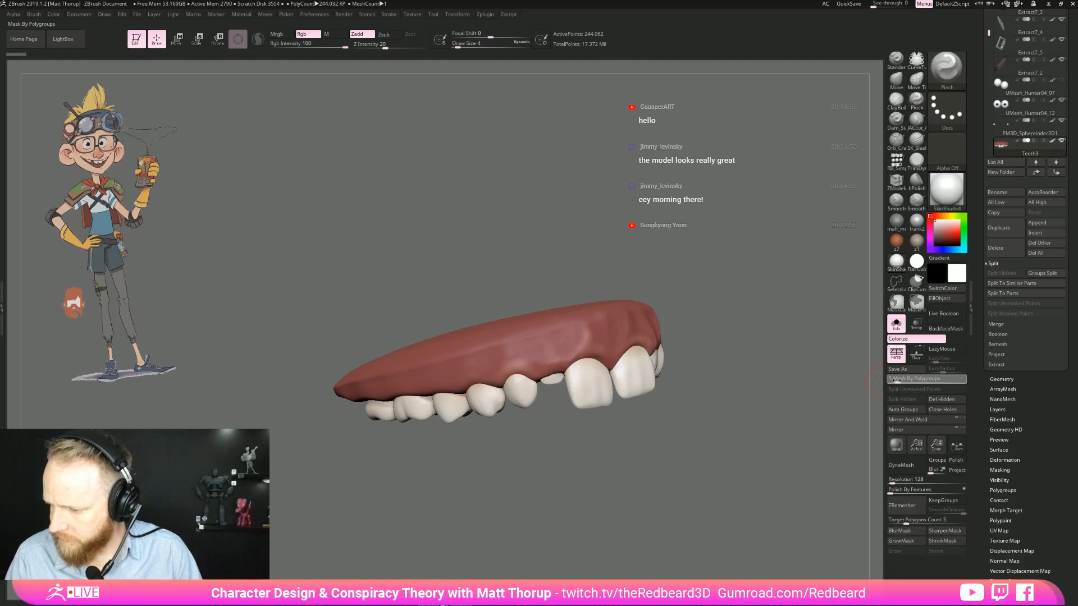
{"action": "left_click_drag", "start_coordinate": [655, 464], "coordinate": [664, 488]}
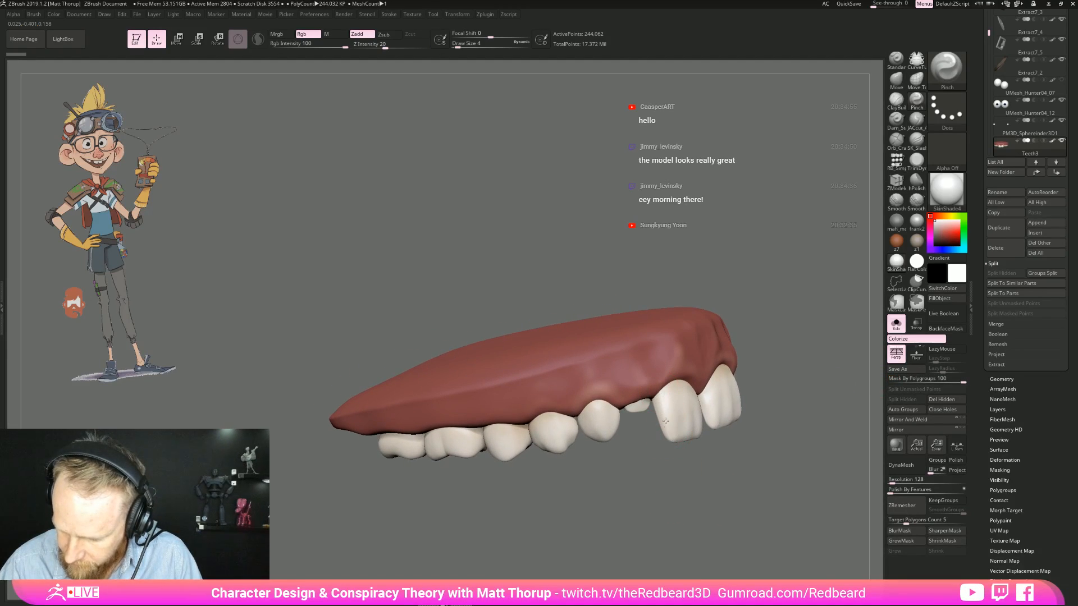
Step: Pinch the edge of the large front tooth and the tips of the pointed teeth beside the gap
{"action": "left_click_drag", "start_coordinate": [693, 444], "coordinate": [569, 496]}
{"action": "mouse_move", "coordinate": [513, 478]}
{"action": "left_mouse_down"}
{"action": "mouse_move", "coordinate": [555, 480]}
{"action": "mouse_move", "coordinate": [563, 404]}
{"action": "left_mouse_up"}
{"action": "key", "text": "bracketright"}
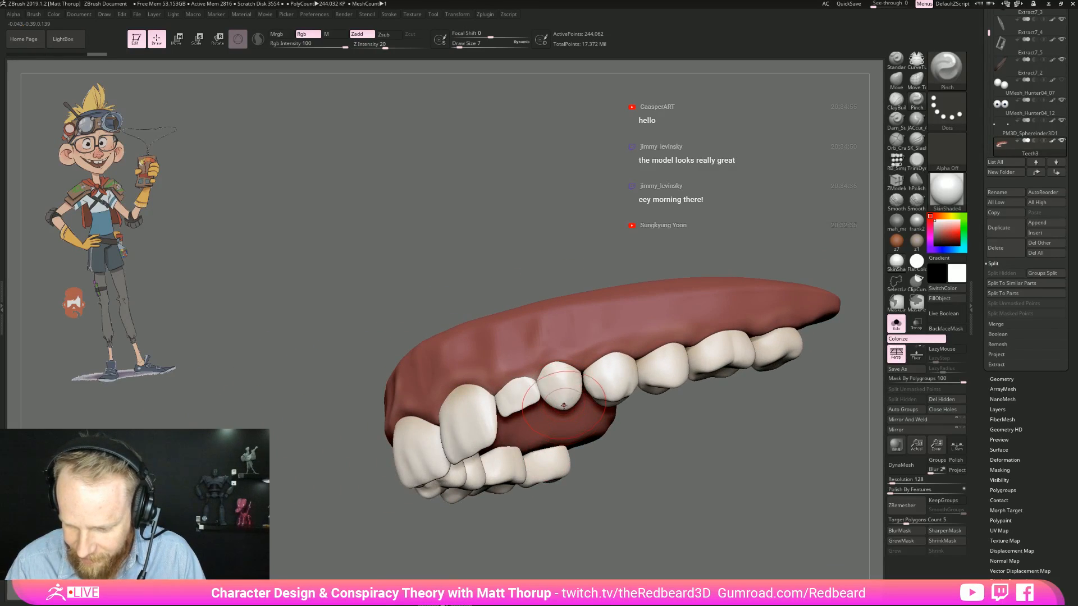
{"action": "key", "text": "bracketleft"}
{"action": "left_click_drag", "start_coordinate": [561, 505], "coordinate": [468, 475]}
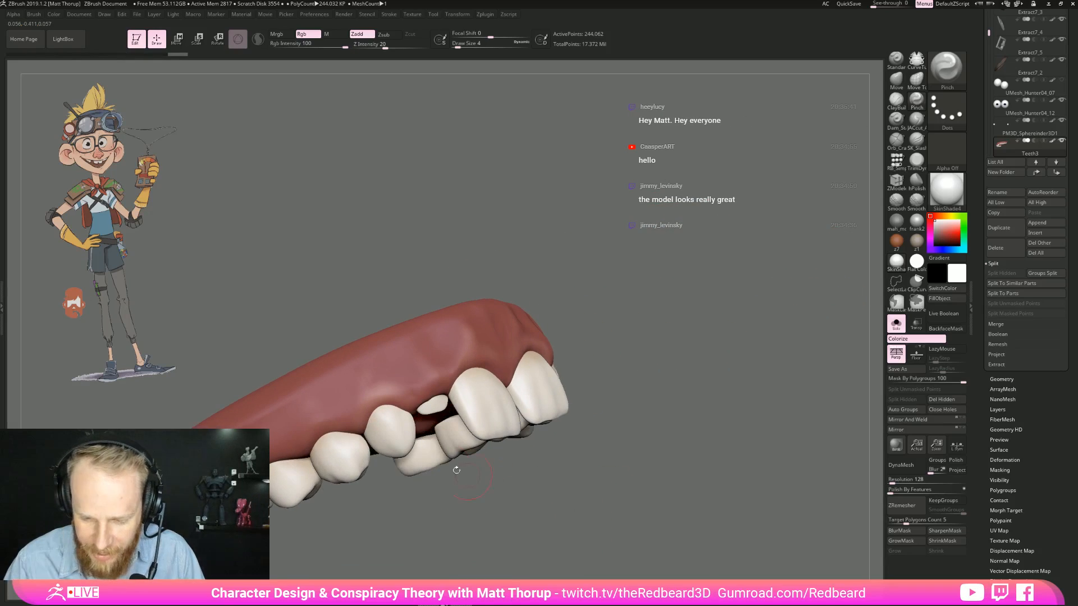
{"action": "left_click_drag", "start_coordinate": [396, 447], "coordinate": [405, 450]}
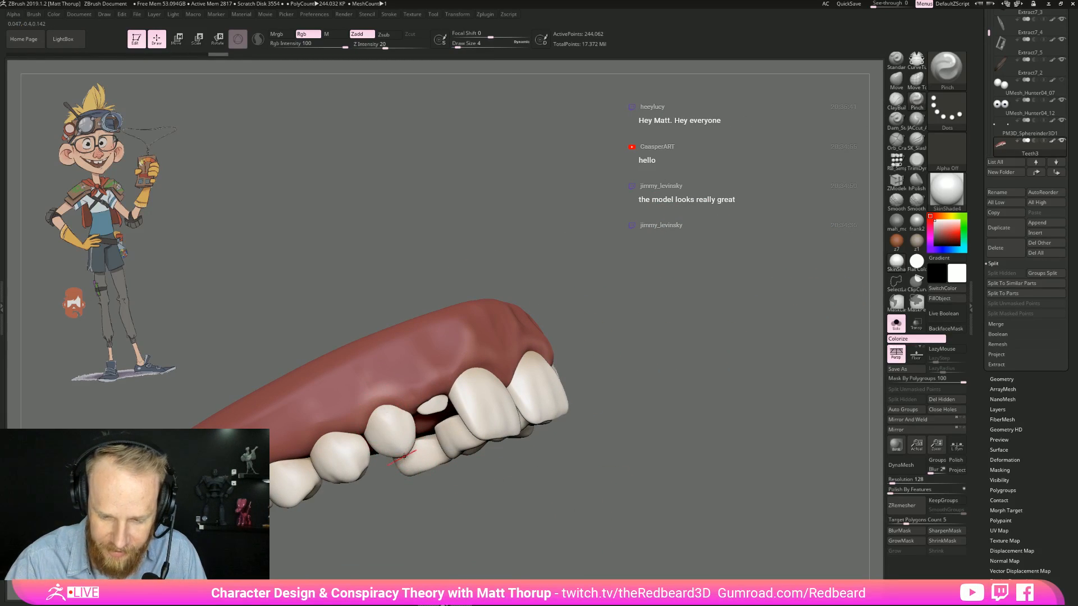
Step: Pinch the biting edges of the front teeth and a side tooth's tip, and show the whole character again
{"action": "left_click_drag", "start_coordinate": [690, 397], "coordinate": [690, 439]}
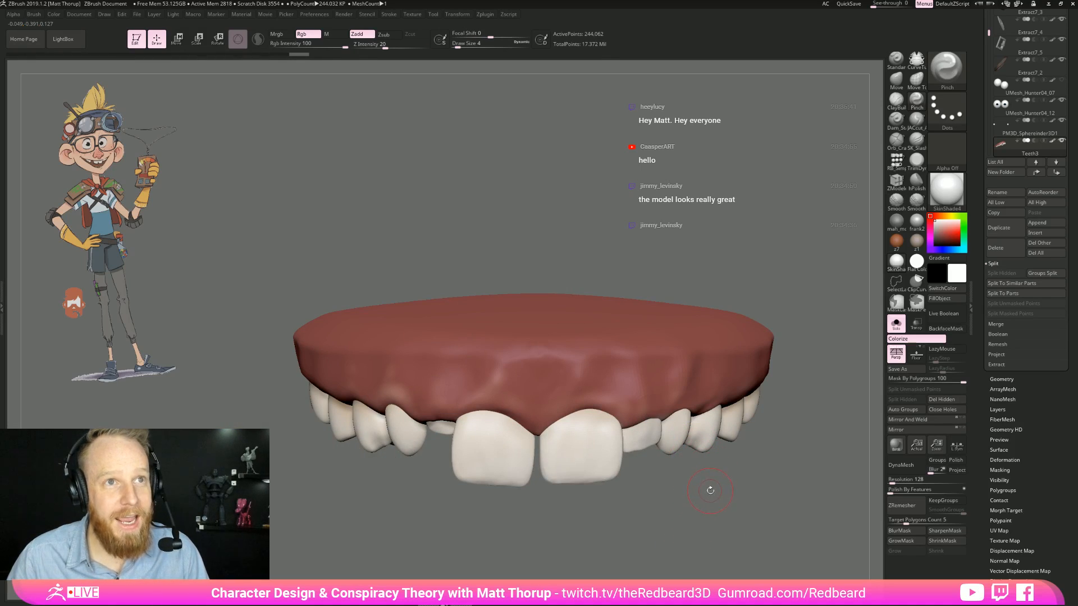
{"action": "left_click_drag", "start_coordinate": [729, 510], "coordinate": [561, 490]}
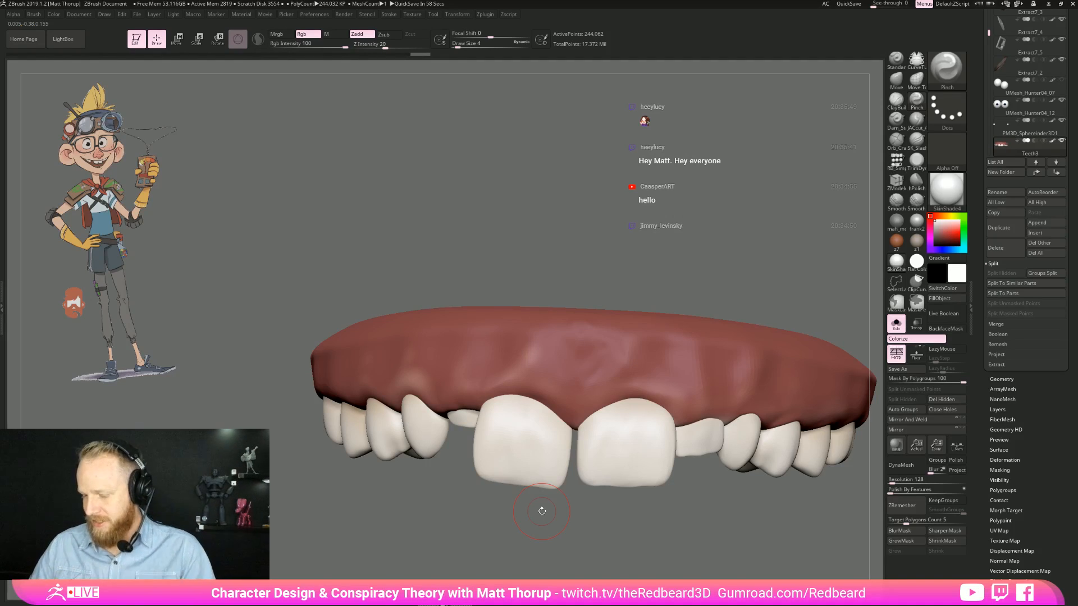
{"action": "key", "text": "XF86AudioLowerVolume"}
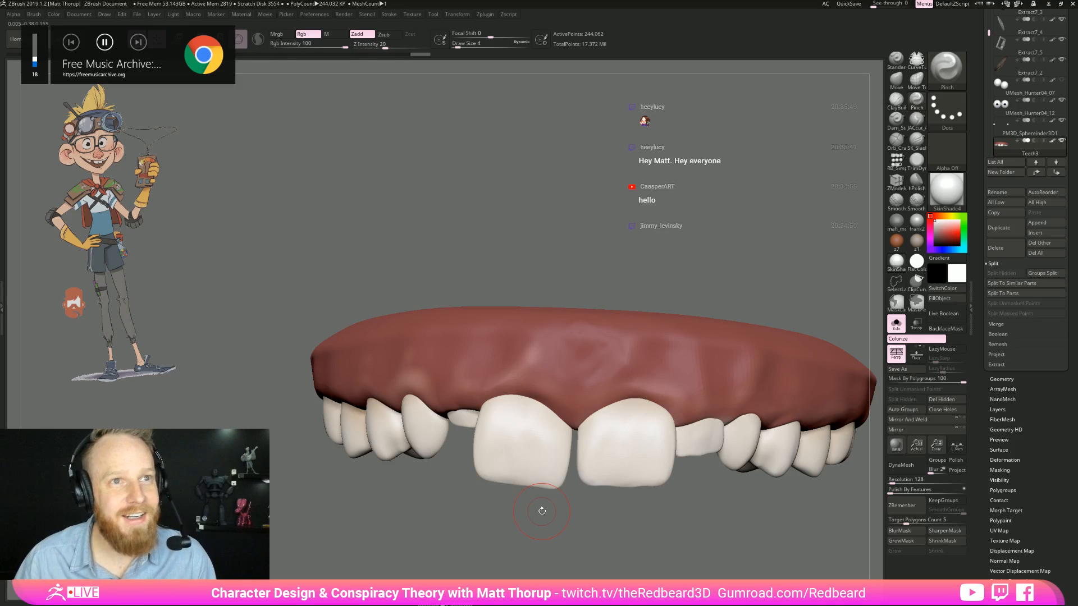
{"action": "left_click_drag", "start_coordinate": [548, 539], "coordinate": [435, 453]}
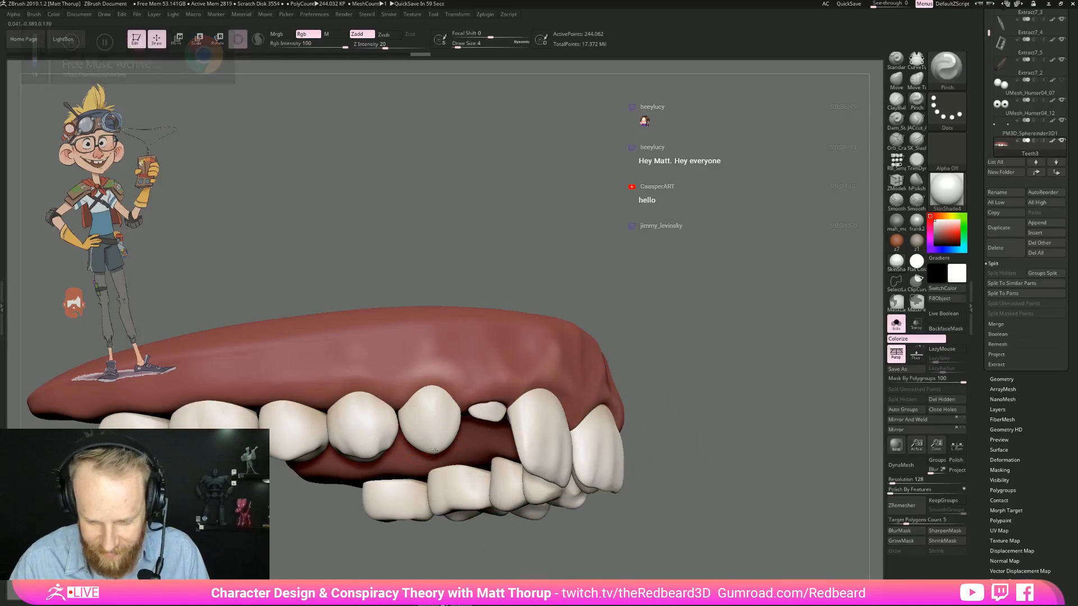
{"action": "left_click_drag", "start_coordinate": [617, 533], "coordinate": [539, 507]}
{"action": "left_click", "coordinate": [896, 325]}
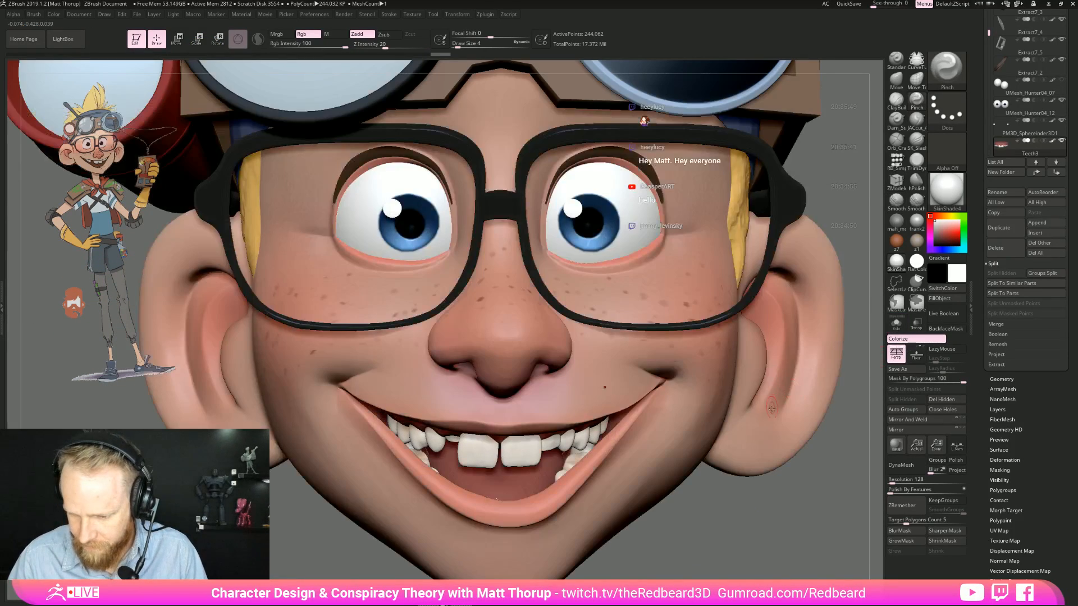
{"action": "left_click_drag", "start_coordinate": [799, 484], "coordinate": [646, 398], "text": "alt"}
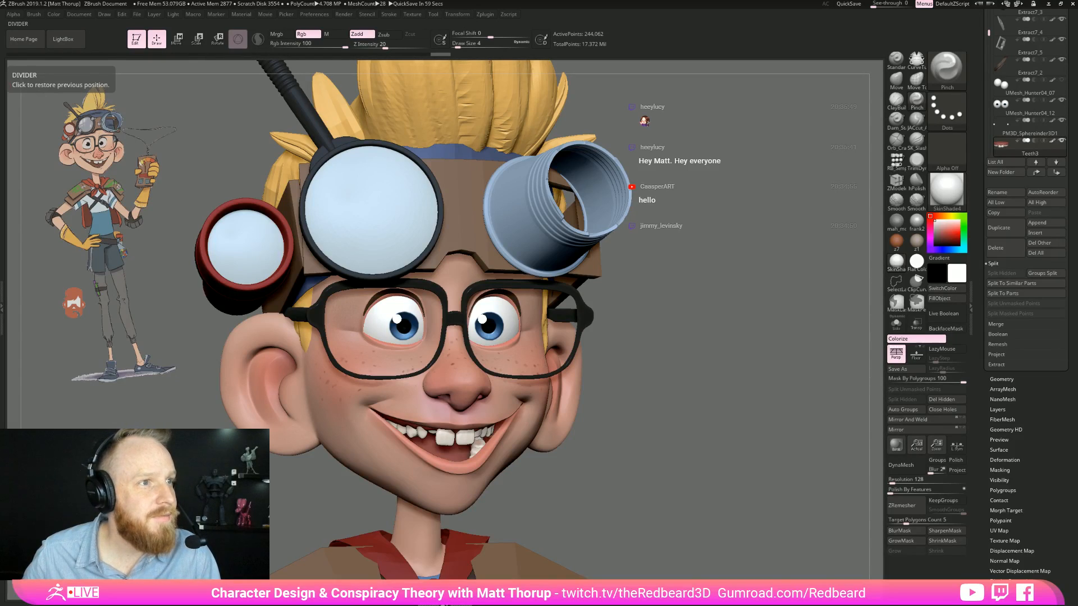
Step: Make the red cloth on the character's back the active subtool and dismiss the browser notification
{"action": "key", "text": "alt+Tab"}
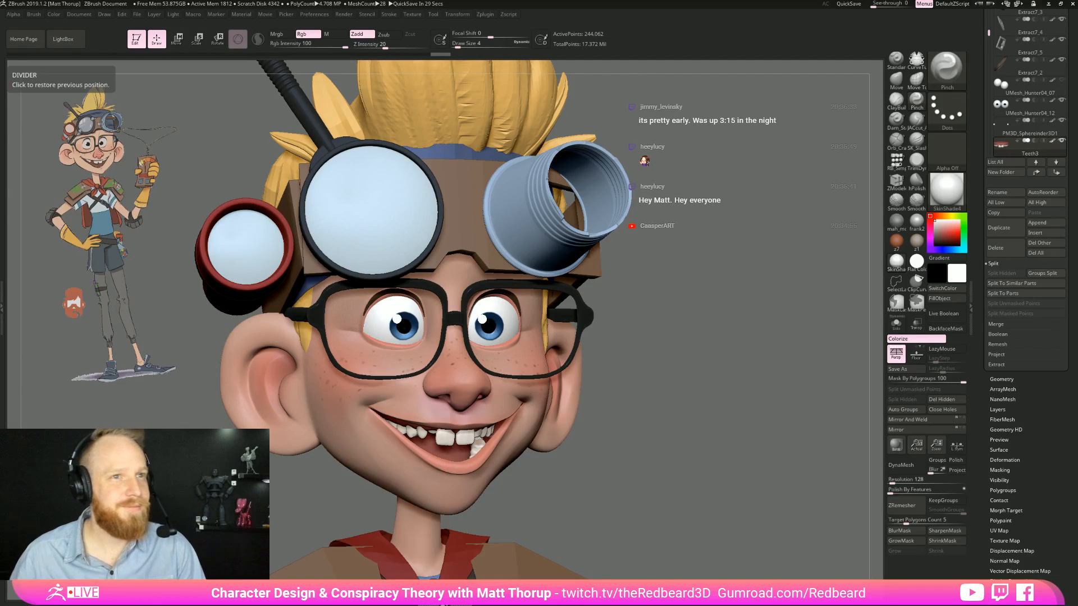
{"action": "left_click_drag", "start_coordinate": [677, 339], "coordinate": [476, 408]}
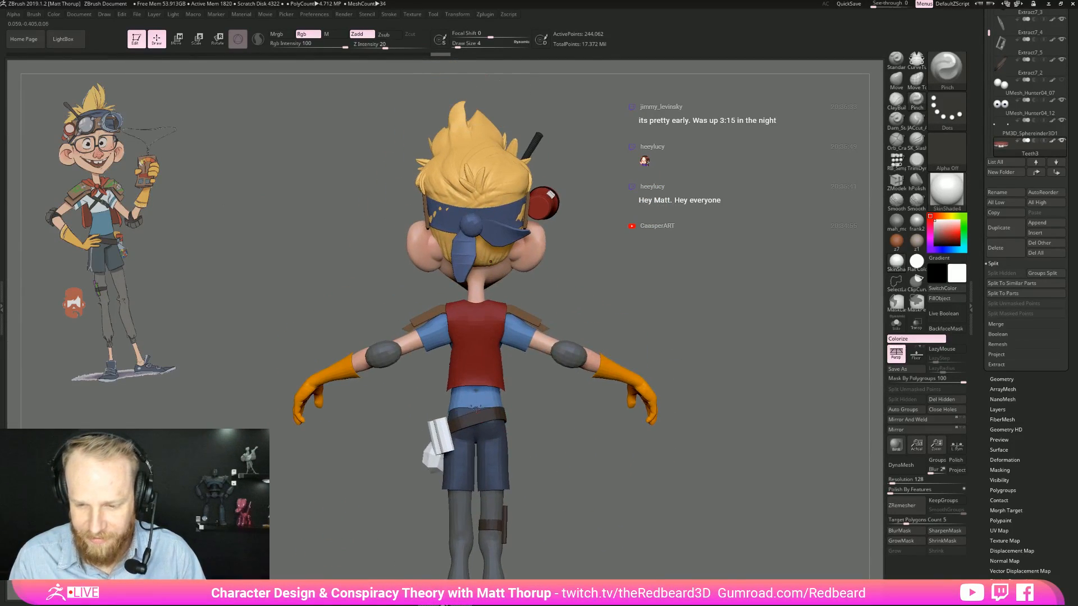
{"action": "left_click", "coordinate": [482, 380], "text": "alt"}
{"action": "left_click_drag", "start_coordinate": [688, 371], "coordinate": [696, 308]}
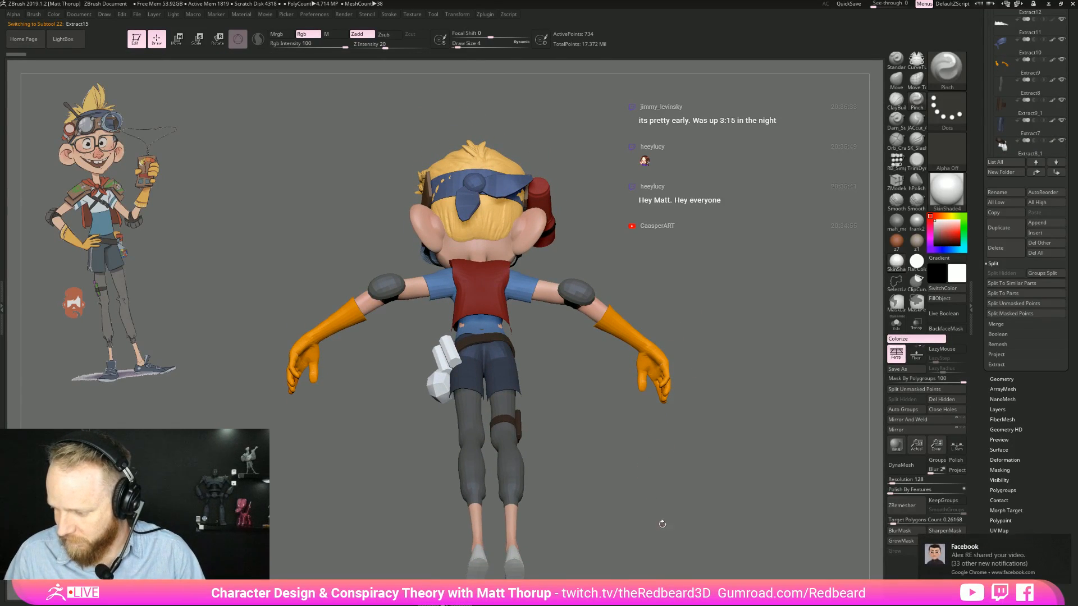
{"action": "left_click", "coordinate": [1064, 544]}
{"action": "left_click_drag", "start_coordinate": [508, 393], "coordinate": [508, 236]}
{"action": "left_click_drag", "start_coordinate": [544, 337], "coordinate": [528, 401]}
Step: Switch to the Move brush and raise its draw size to about 39 for shaping the red cloth
{"action": "key", "text": "b"}
{"action": "key", "text": "m"}
{"action": "key", "text": "v"}
{"action": "key", "text": "s"}
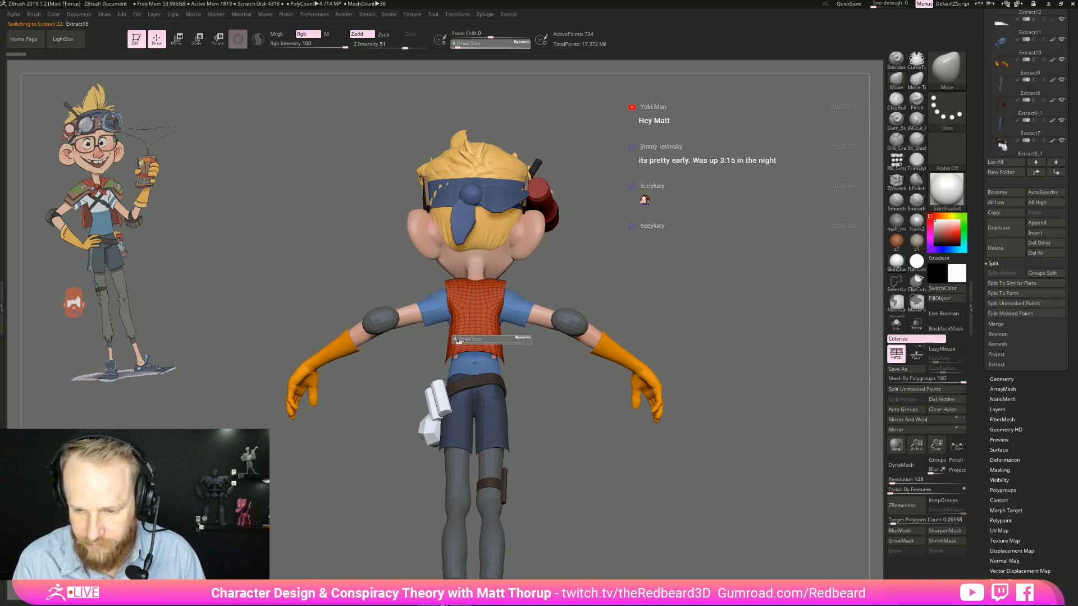
{"action": "left_click", "coordinate": [469, 340]}
{"action": "left_click_drag", "start_coordinate": [468, 340], "coordinate": [599, 479]}
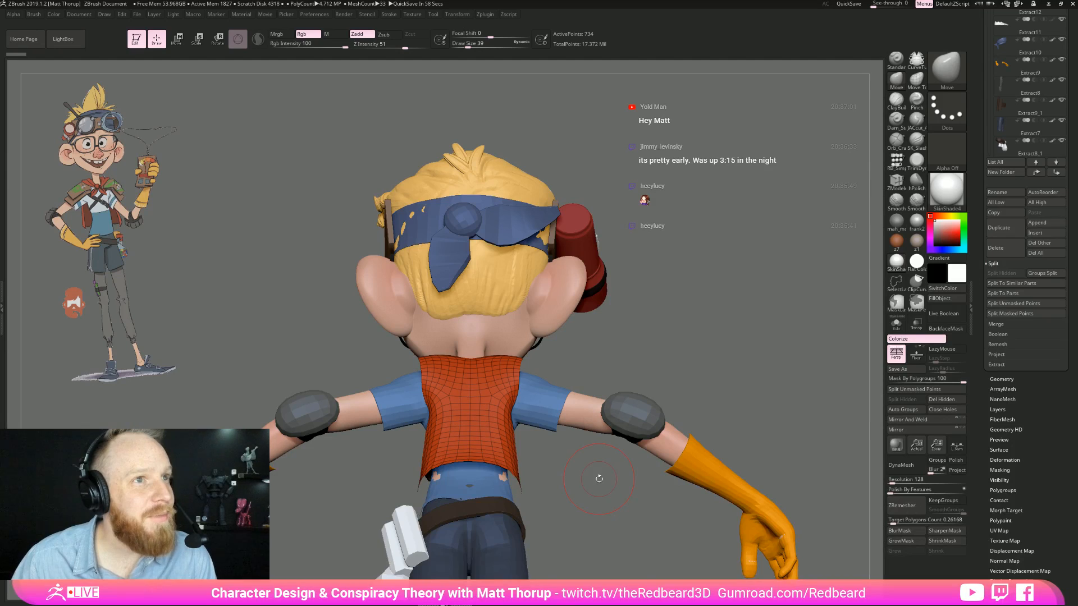
Step: Pull the red cloth's lower corners down and outward with the Move brush, working from the back and the front
{"action": "left_click_drag", "start_coordinate": [691, 302], "coordinate": [432, 406]}
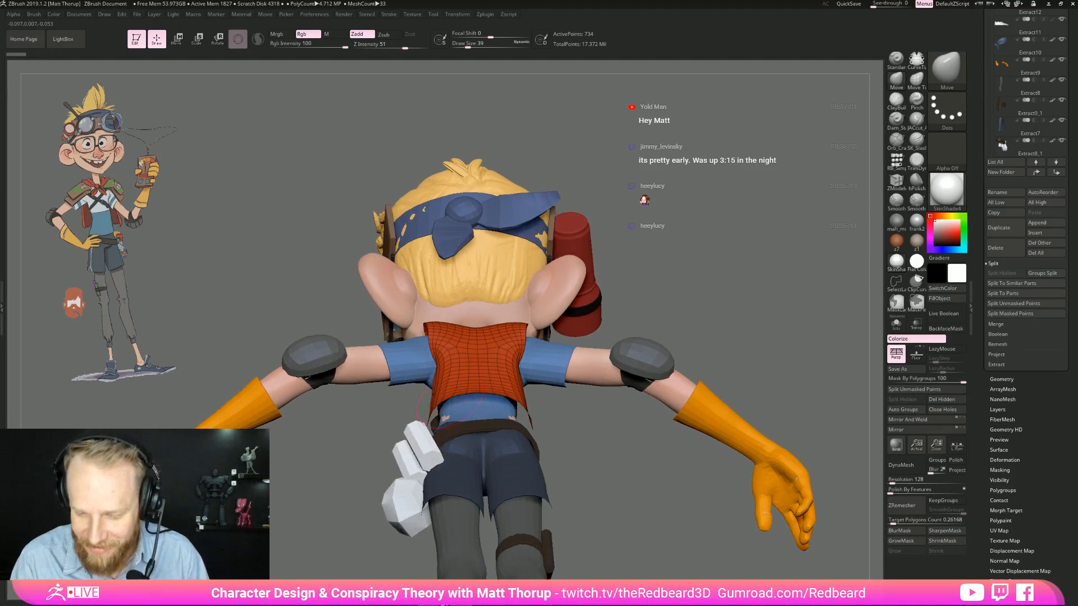
{"action": "key", "text": "["}
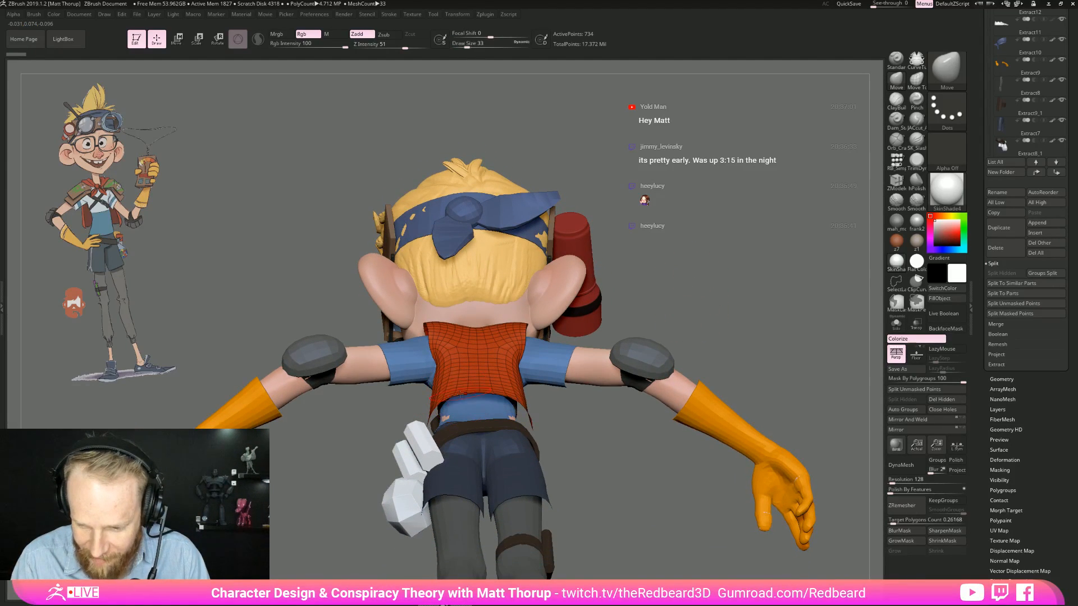
{"action": "mouse_move", "coordinate": [502, 401]}
{"action": "left_mouse_down"}
{"action": "mouse_move", "coordinate": [513, 405]}
{"action": "mouse_move", "coordinate": [483, 392]}
{"action": "mouse_move", "coordinate": [427, 415]}
{"action": "left_mouse_up"}
{"action": "mouse_move", "coordinate": [646, 259]}
{"action": "left_mouse_down"}
{"action": "mouse_move", "coordinate": [668, 404]}
{"action": "mouse_move", "coordinate": [649, 354]}
{"action": "mouse_move", "coordinate": [693, 289]}
{"action": "mouse_move", "coordinate": [679, 427]}
{"action": "left_mouse_up"}
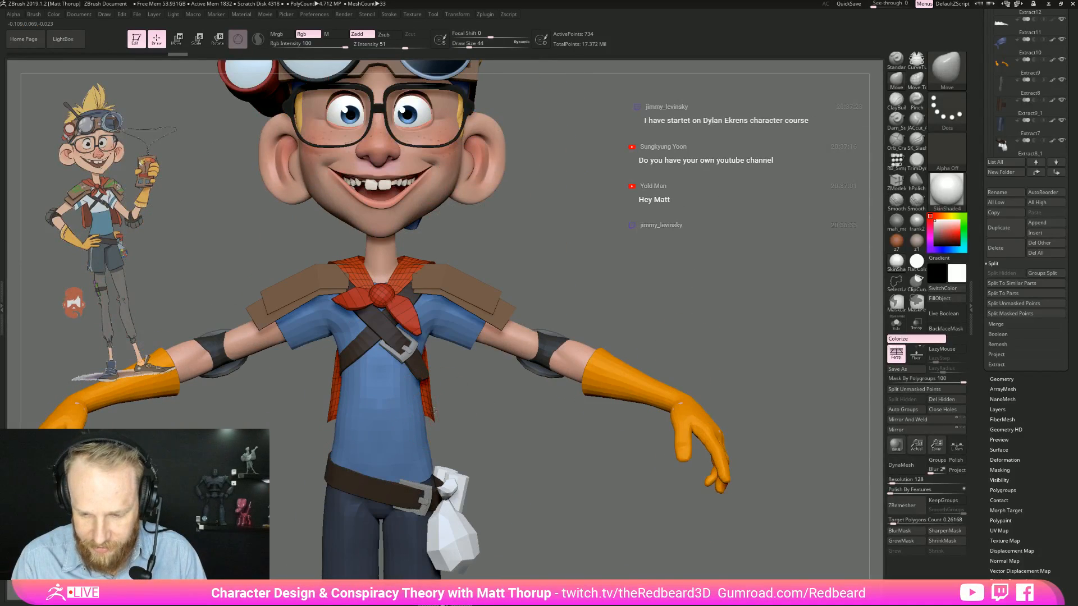
{"action": "left_click", "coordinate": [325, 414]}
{"action": "right_click_drag", "start_coordinate": [321, 419], "coordinate": [432, 418]}
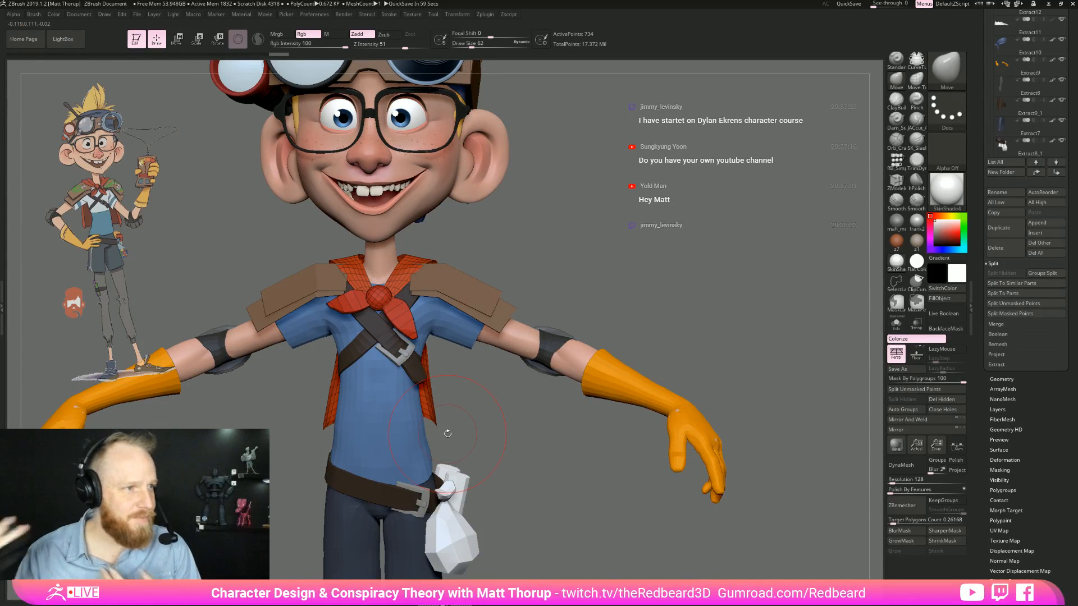
Step: Nudge the red cloth's collar edges on both sides of the neck, adjusting the Move brush size for each area
{"action": "right_click_drag", "start_coordinate": [714, 290], "coordinate": [421, 324]}
{"action": "key", "text": "s"}
{"action": "left_click", "coordinate": [418, 335]}
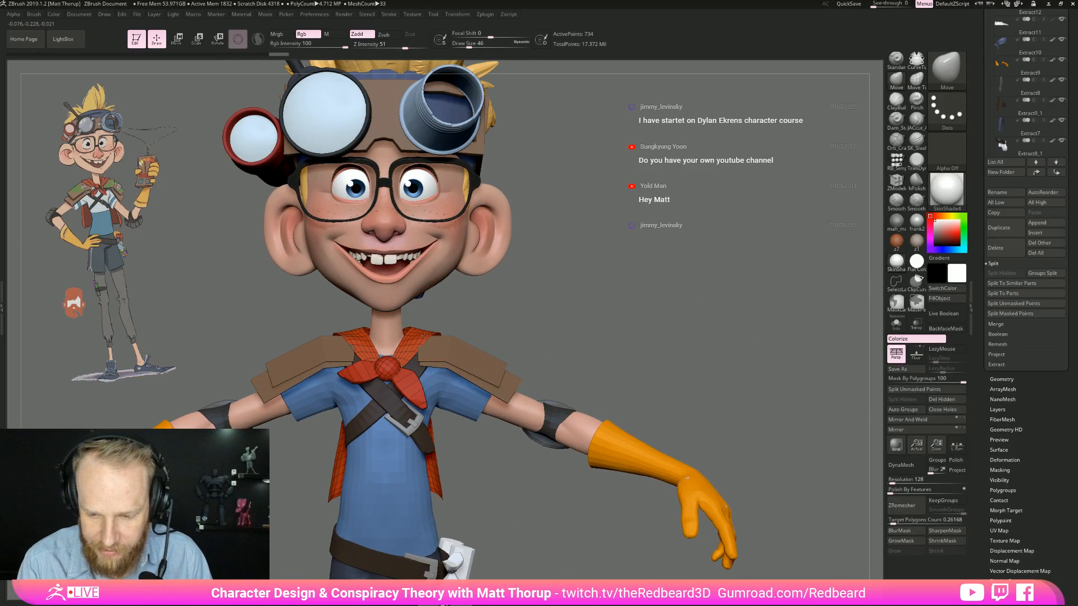
{"action": "mouse_move", "coordinate": [546, 307]}
{"action": "right_mouse_down"}
{"action": "mouse_move", "coordinate": [377, 317]}
{"action": "mouse_move", "coordinate": [370, 346]}
{"action": "mouse_move", "coordinate": [349, 348]}
{"action": "mouse_move", "coordinate": [488, 367]}
{"action": "mouse_move", "coordinate": [703, 309]}
{"action": "mouse_move", "coordinate": [708, 517]}
{"action": "mouse_move", "coordinate": [604, 324]}
{"action": "mouse_move", "coordinate": [682, 328]}
{"action": "mouse_move", "coordinate": [576, 230]}
{"action": "right_mouse_up"}
{"action": "key", "text": "s"}
{"action": "left_click", "coordinate": [349, 345]}
{"action": "key", "text": "s"}
{"action": "left_click", "coordinate": [349, 350]}
Step: Hide the polyframe and reshape the red cloth's hem, starting with the Move brush at draw size 104
{"action": "right_click_drag", "start_coordinate": [575, 231], "coordinate": [677, 224], "text": "alt"}
{"action": "right_click_drag", "start_coordinate": [677, 224], "coordinate": [675, 458], "text": "ctrl"}
{"action": "key", "text": "s"}
{"action": "left_click", "coordinate": [433, 416]}
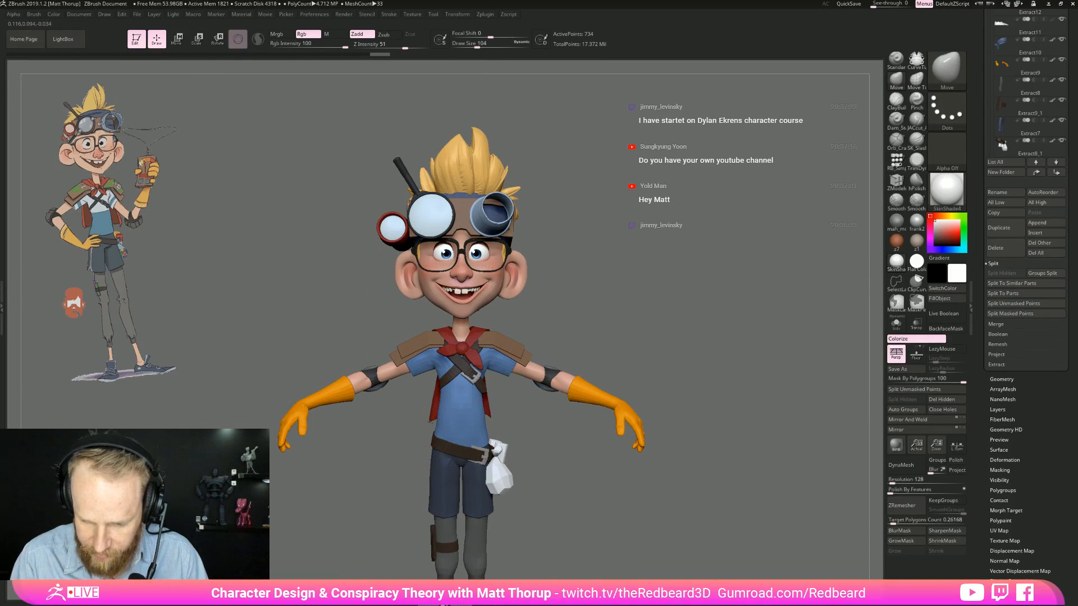
{"action": "mouse_move", "coordinate": [642, 338]}
{"action": "right_mouse_down", "text": "ctrl"}
{"action": "mouse_move", "coordinate": [670, 339]}
{"action": "mouse_move", "coordinate": [656, 314]}
{"action": "mouse_move", "coordinate": [688, 306]}
{"action": "mouse_move", "coordinate": [511, 379]}
{"action": "right_mouse_up", "text": "ctrl"}
{"action": "key", "text": "s"}
{"action": "key", "text": "Return"}
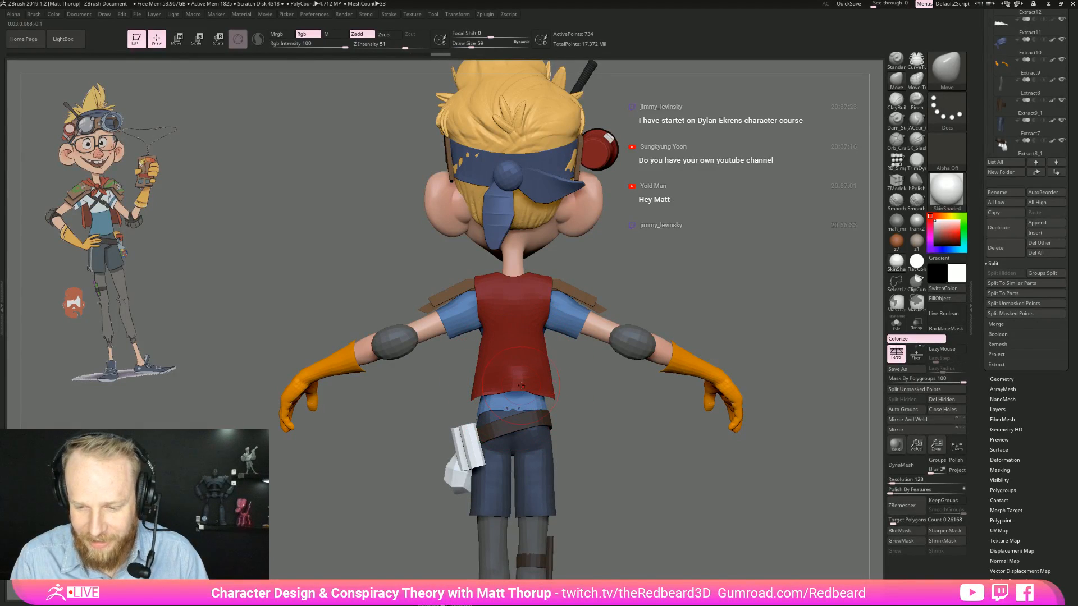
Step: Smooth and adjust the red cloth's side edges below the arms, reducing the Move brush to draw size 18
{"action": "mouse_move", "coordinate": [591, 413]}
{"action": "left_mouse_down"}
{"action": "mouse_move", "coordinate": [555, 410]}
{"action": "mouse_move", "coordinate": [680, 418]}
{"action": "mouse_move", "coordinate": [594, 417]}
{"action": "mouse_move", "coordinate": [567, 393]}
{"action": "mouse_move", "coordinate": [628, 359]}
{"action": "mouse_move", "coordinate": [600, 314]}
{"action": "mouse_move", "coordinate": [615, 273]}
{"action": "mouse_move", "coordinate": [569, 275]}
{"action": "left_mouse_up"}
{"action": "key", "text": "s"}
{"action": "left_click", "coordinate": [540, 330]}
{"action": "key", "text": "shift"}
{"action": "left_click_drag", "start_coordinate": [641, 262], "coordinate": [480, 326]}
{"action": "key", "text": "shift"}
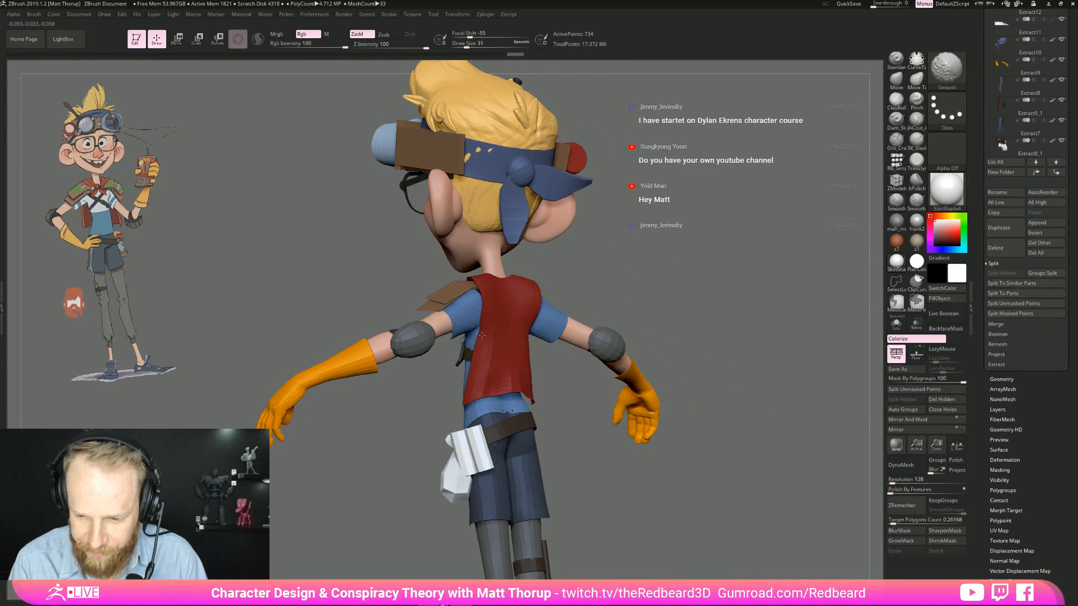
{"action": "mouse_move", "coordinate": [578, 293]}
{"action": "left_mouse_down"}
{"action": "mouse_move", "coordinate": [616, 279]}
{"action": "mouse_move", "coordinate": [536, 332]}
{"action": "left_mouse_up"}
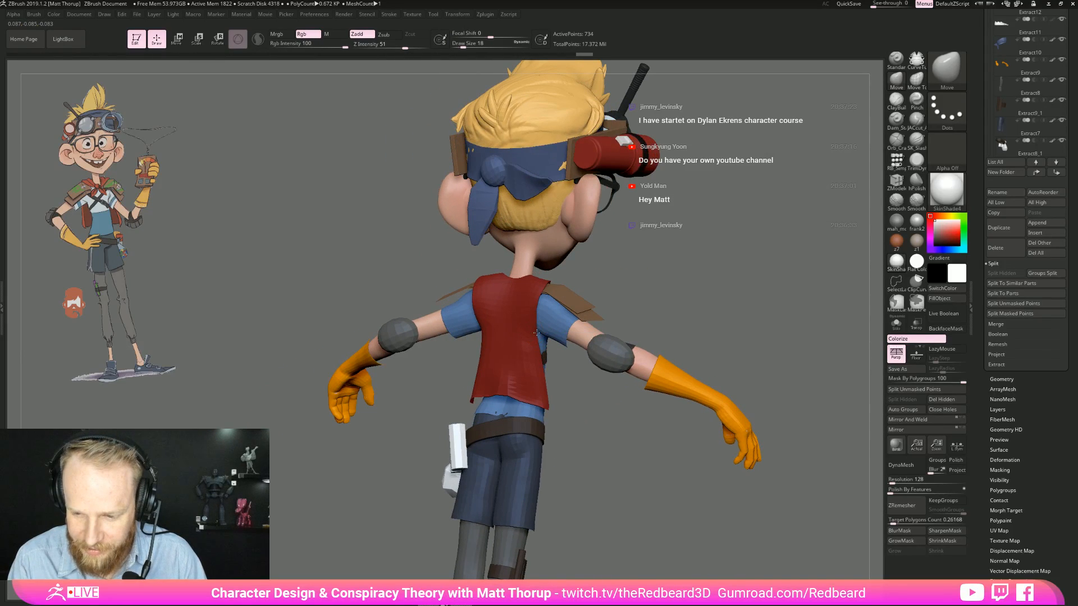
{"action": "left_click_drag", "start_coordinate": [638, 293], "coordinate": [618, 333], "text": "shift"}
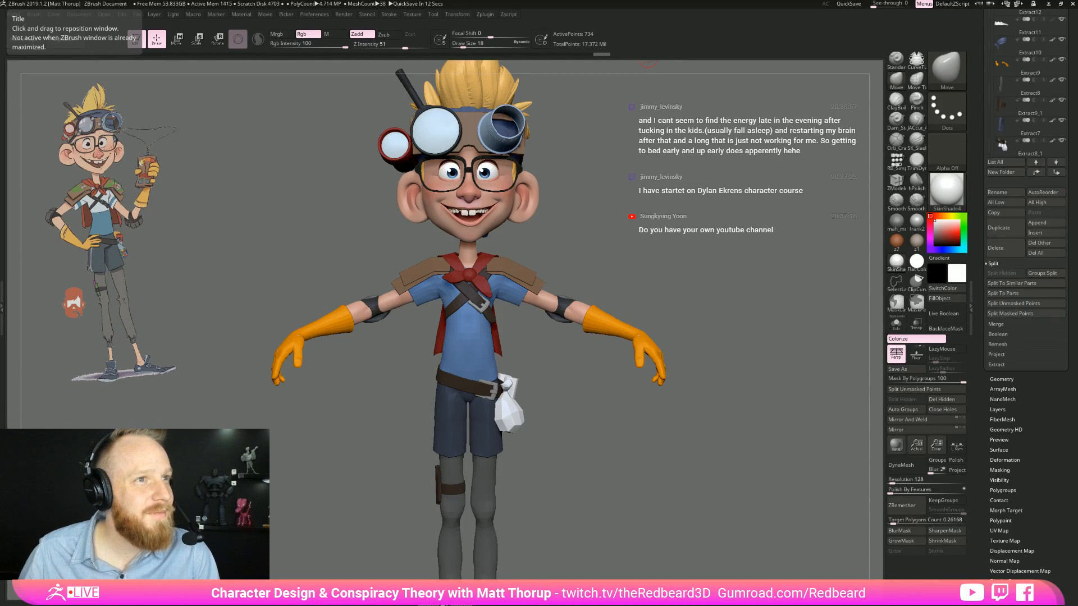
Step: Choose to wait for the program to respond while the project file is saving
{"action": "key", "text": "alt+Tab"}
{"action": "key", "text": "alt+Tab"}
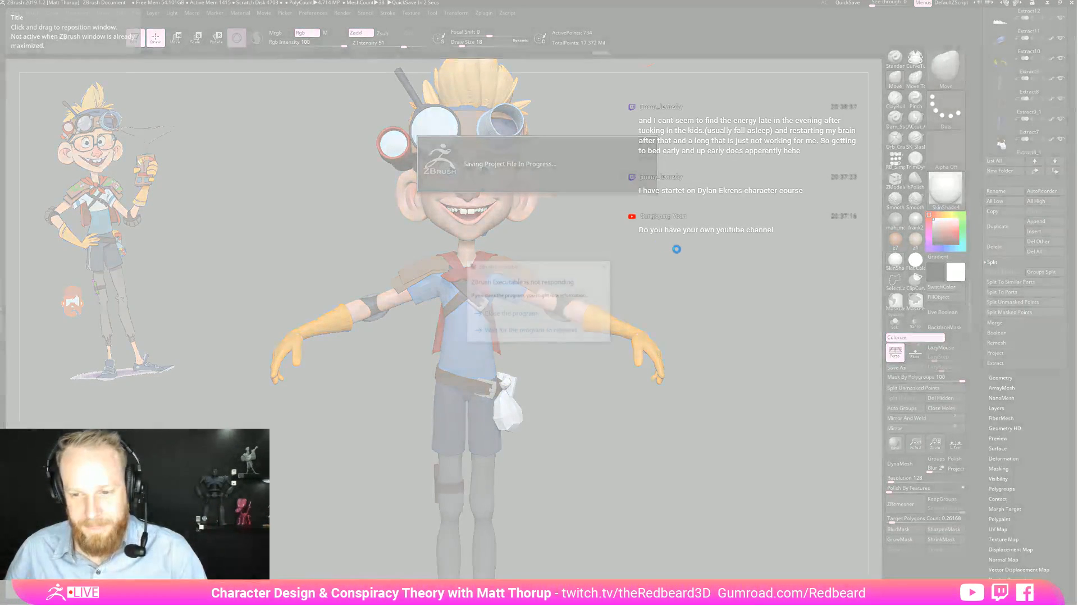
{"action": "left_click", "coordinate": [532, 332]}
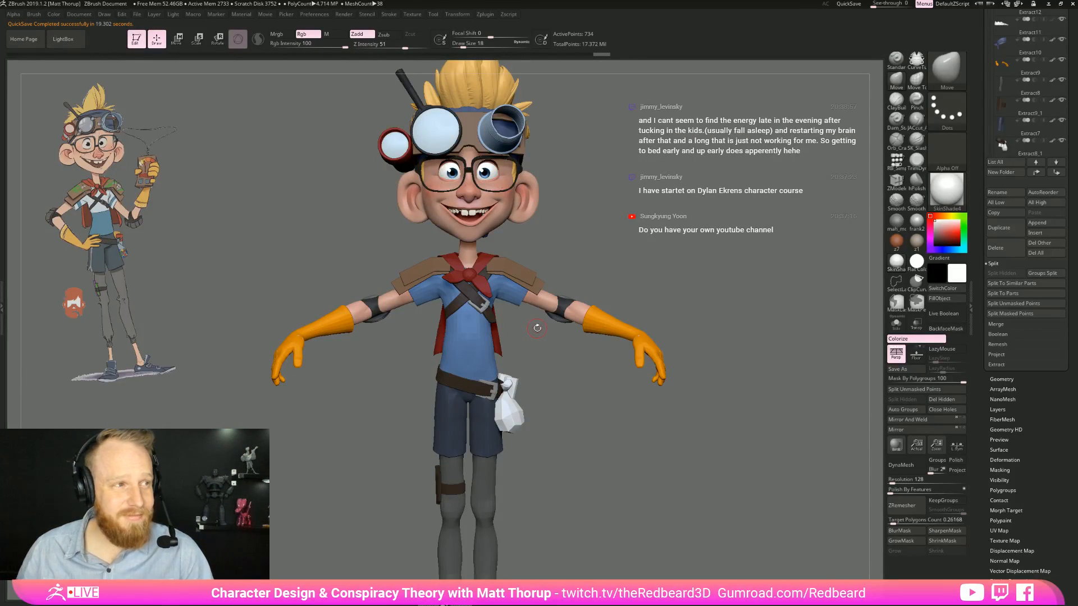
{"action": "left_click_drag", "start_coordinate": [615, 389], "coordinate": [582, 381]}
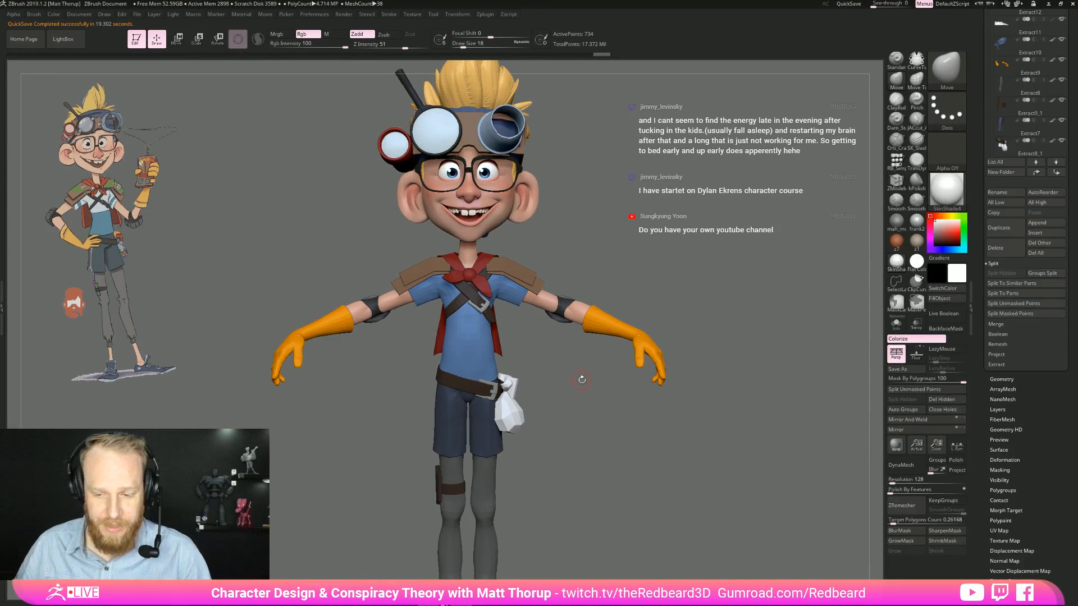
Step: Make the hair the active subtool and nudge the sideburn in front of the ear with Move at draw size 23
{"action": "left_click_drag", "start_coordinate": [596, 441], "coordinate": [652, 449]}
{"action": "mouse_move", "coordinate": [664, 406]}
{"action": "left_mouse_down", "text": "alt"}
{"action": "mouse_move", "coordinate": [732, 345]}
{"action": "mouse_move", "coordinate": [616, 400]}
{"action": "mouse_move", "coordinate": [657, 413]}
{"action": "mouse_move", "coordinate": [674, 404]}
{"action": "mouse_move", "coordinate": [735, 466]}
{"action": "left_mouse_up", "text": "alt"}
{"action": "left_click", "coordinate": [428, 406], "text": "alt"}
{"action": "key", "text": "s"}
{"action": "left_click", "coordinate": [431, 402]}
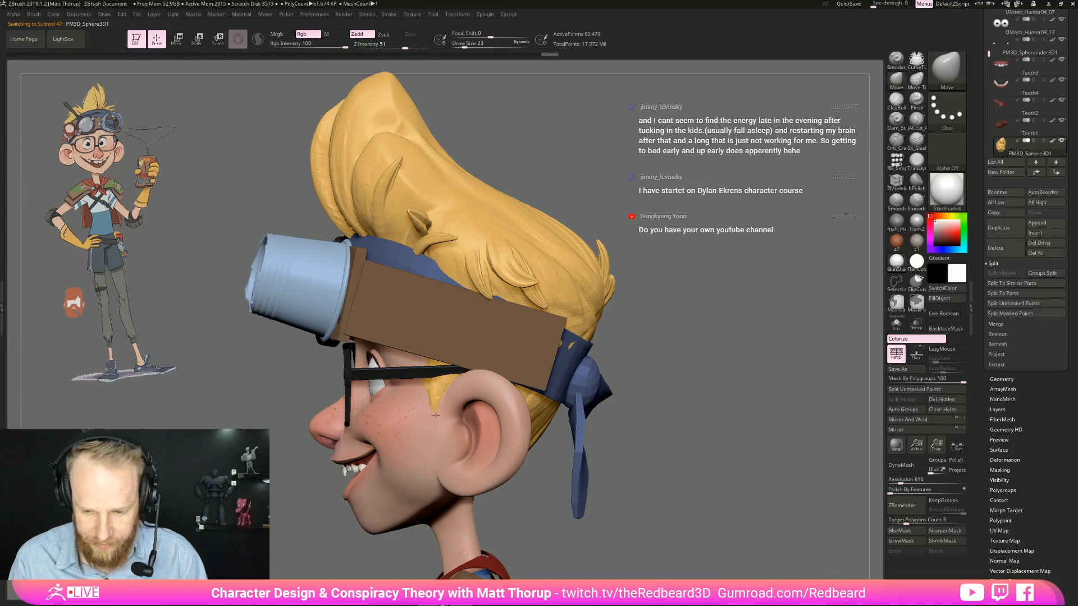
{"action": "mouse_move", "coordinate": [436, 415]}
{"action": "right_mouse_down"}
{"action": "mouse_move", "coordinate": [482, 416]}
{"action": "mouse_move", "coordinate": [434, 420]}
{"action": "right_mouse_up"}
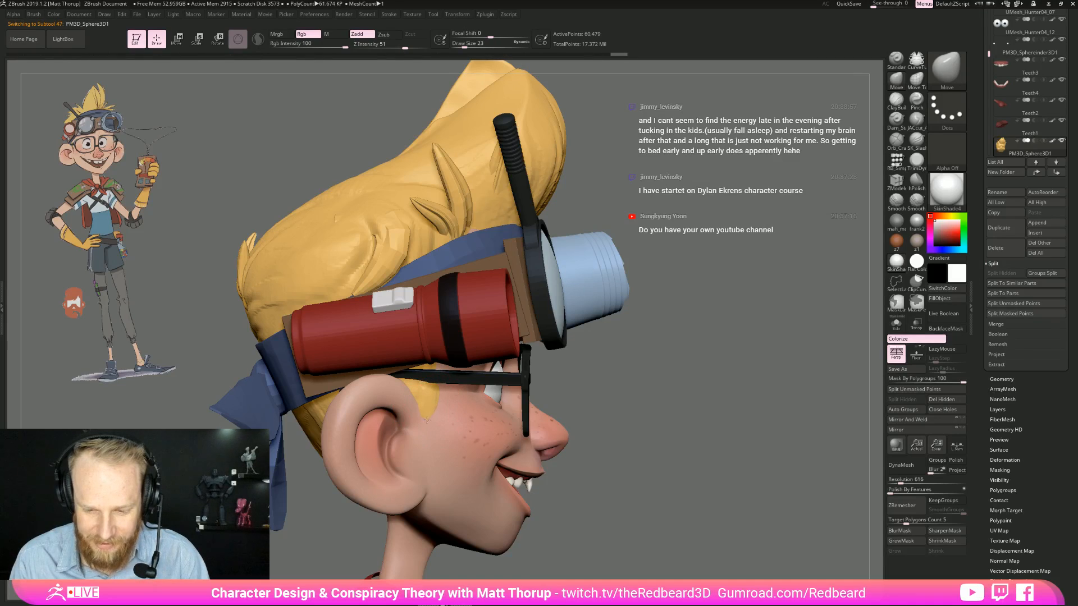
{"action": "mouse_move", "coordinate": [431, 411]}
{"action": "right_mouse_down"}
{"action": "mouse_move", "coordinate": [736, 341]}
{"action": "mouse_move", "coordinate": [558, 340]}
{"action": "mouse_move", "coordinate": [583, 308]}
{"action": "mouse_move", "coordinate": [681, 398]}
{"action": "mouse_move", "coordinate": [679, 317]}
{"action": "mouse_move", "coordinate": [705, 279]}
{"action": "mouse_move", "coordinate": [618, 310]}
{"action": "mouse_move", "coordinate": [584, 365]}
{"action": "mouse_move", "coordinate": [586, 382]}
{"action": "mouse_move", "coordinate": [607, 384]}
{"action": "mouse_move", "coordinate": [607, 400]}
{"action": "right_mouse_up"}
{"action": "key", "text": "f"}
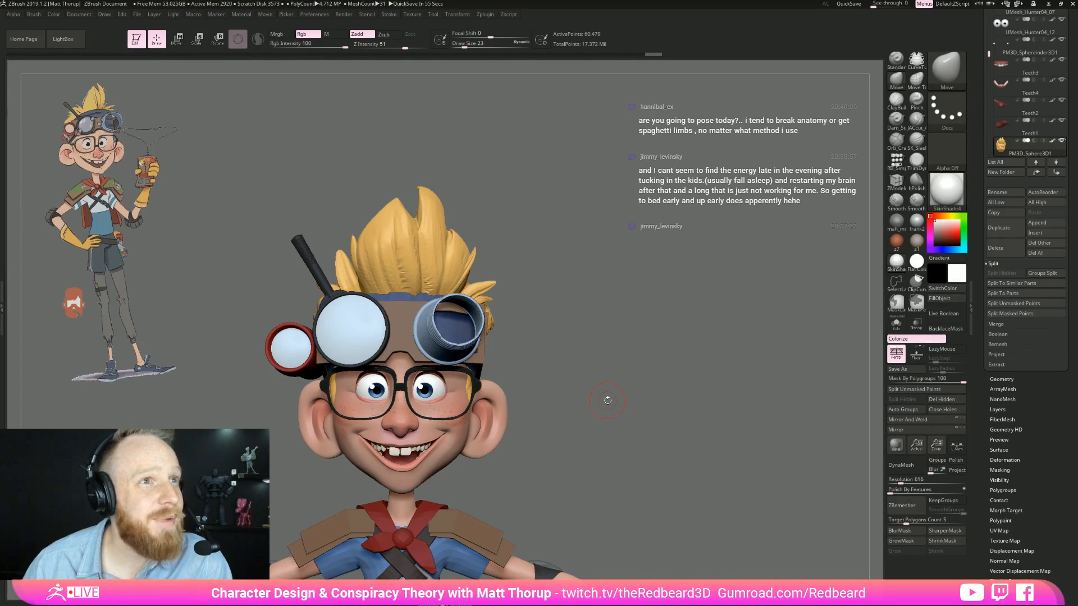
{"action": "right_click_drag", "start_coordinate": [608, 401], "coordinate": [611, 341]}
{"action": "key", "text": "f"}
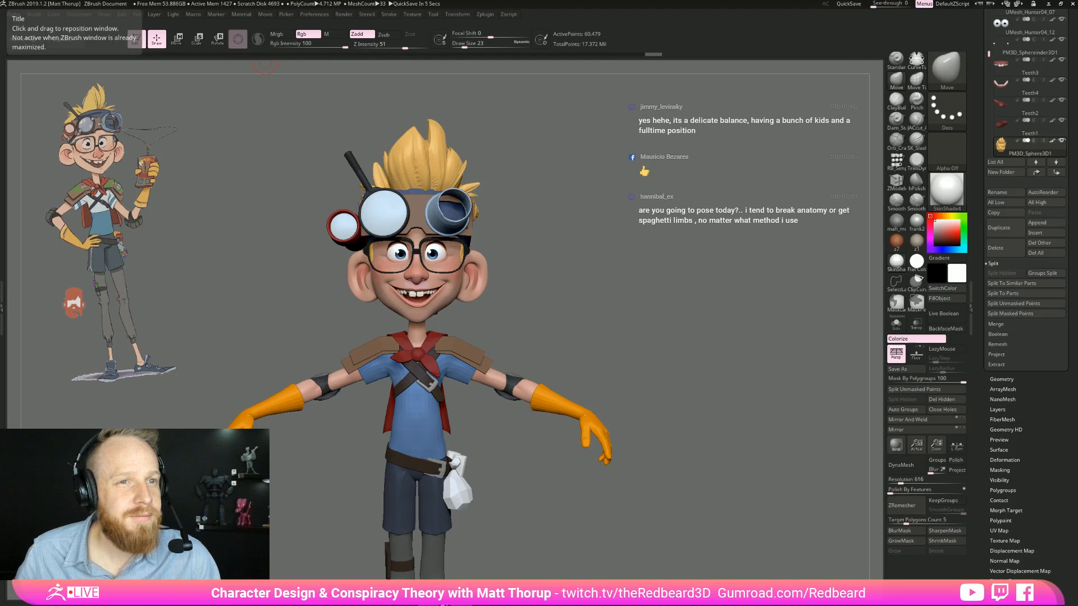
{"action": "key", "text": "alt+Tab"}
{"action": "key", "text": "Tab"}
{"action": "key", "text": "Escape"}
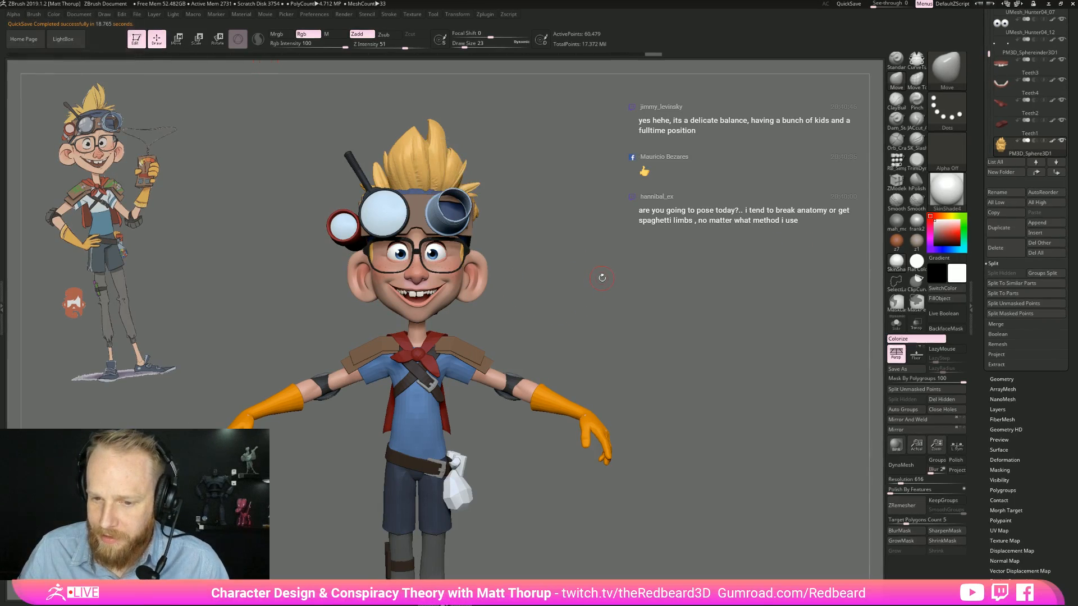
Step: Save the tool as Hunter12.ZTL in the GhostHunter project's ZBrush folder, replacing the existing file
{"action": "scroll", "coordinate": [1076, 56], "scroll_direction": "up", "scroll_amount": 5}
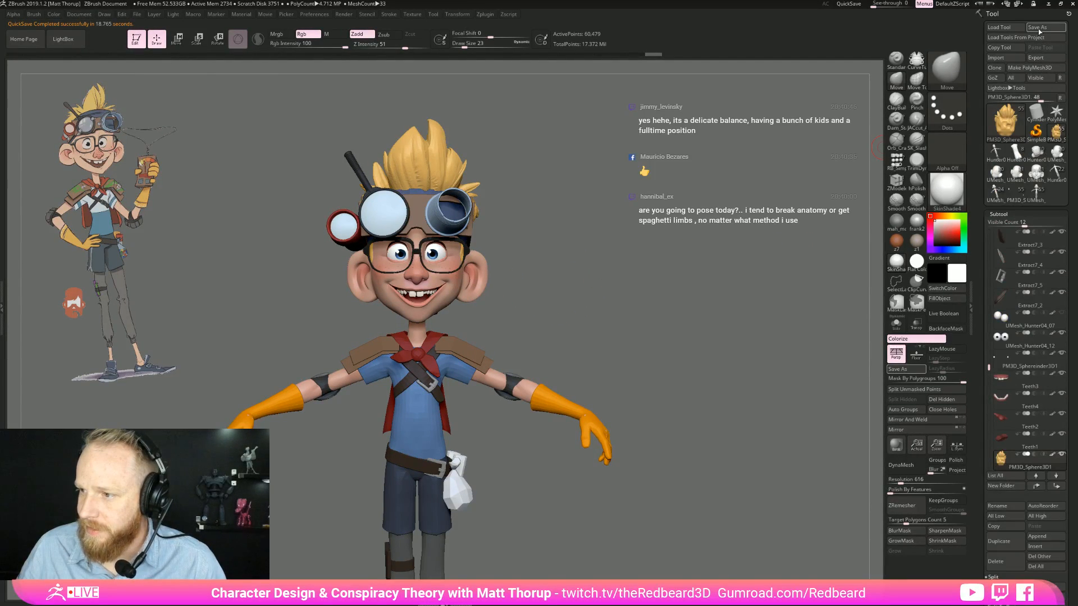
{"action": "key", "text": "alt+Tab"}
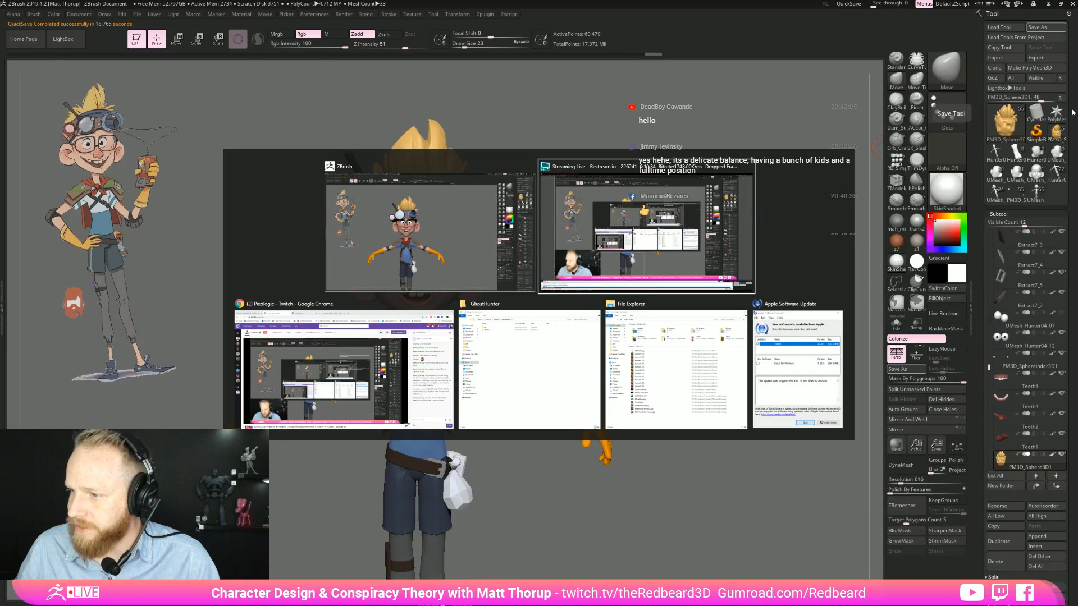
{"action": "left_click_drag", "start_coordinate": [638, 203], "coordinate": [601, 200]}
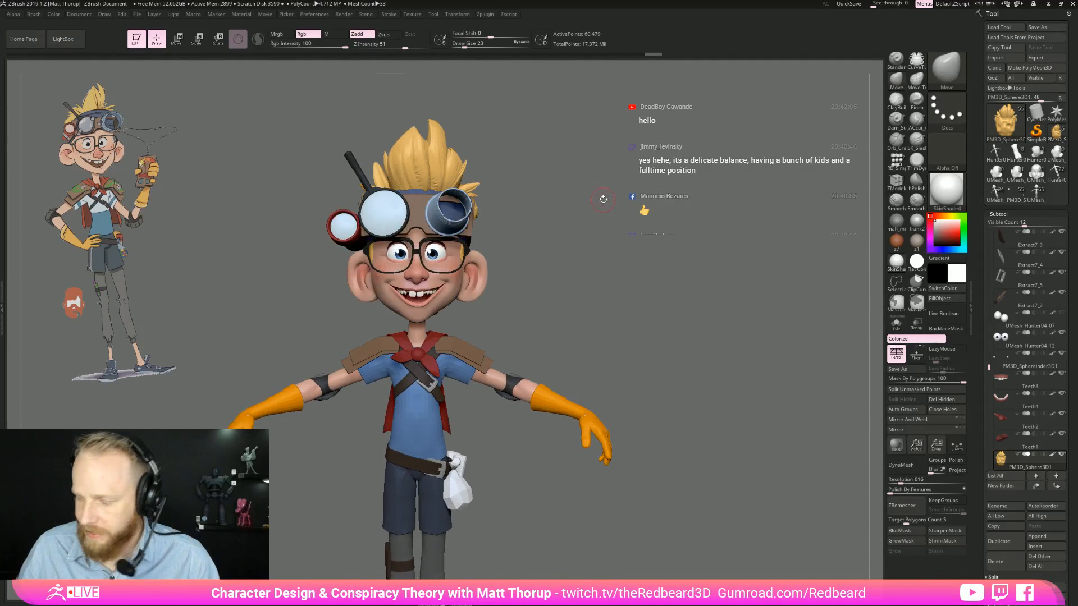
{"action": "left_click", "coordinate": [1036, 27]}
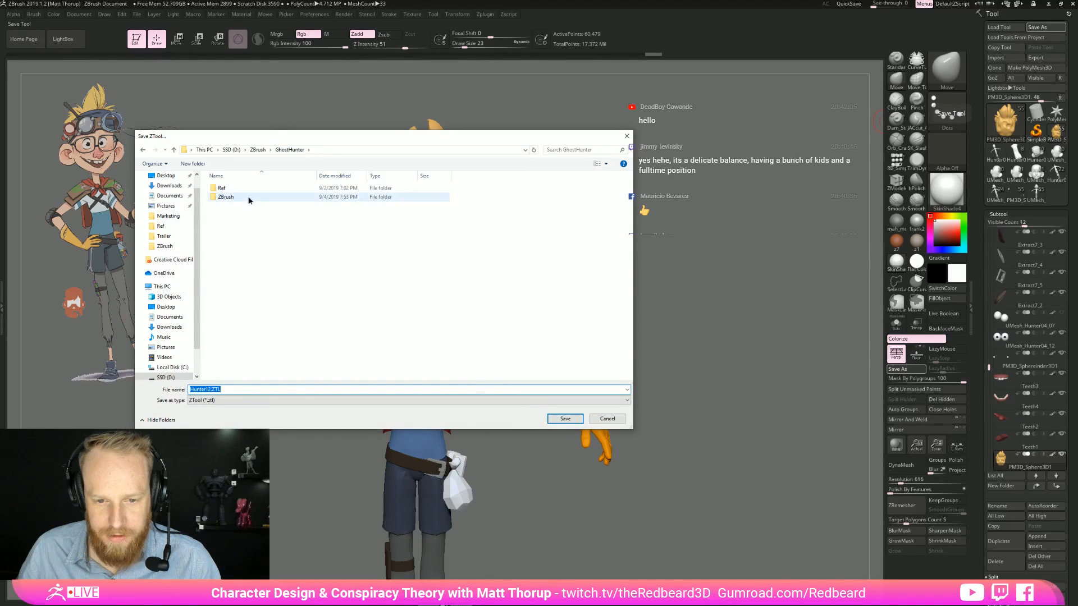
{"action": "double_click", "coordinate": [250, 197]}
{"action": "left_click", "coordinate": [562, 419]}
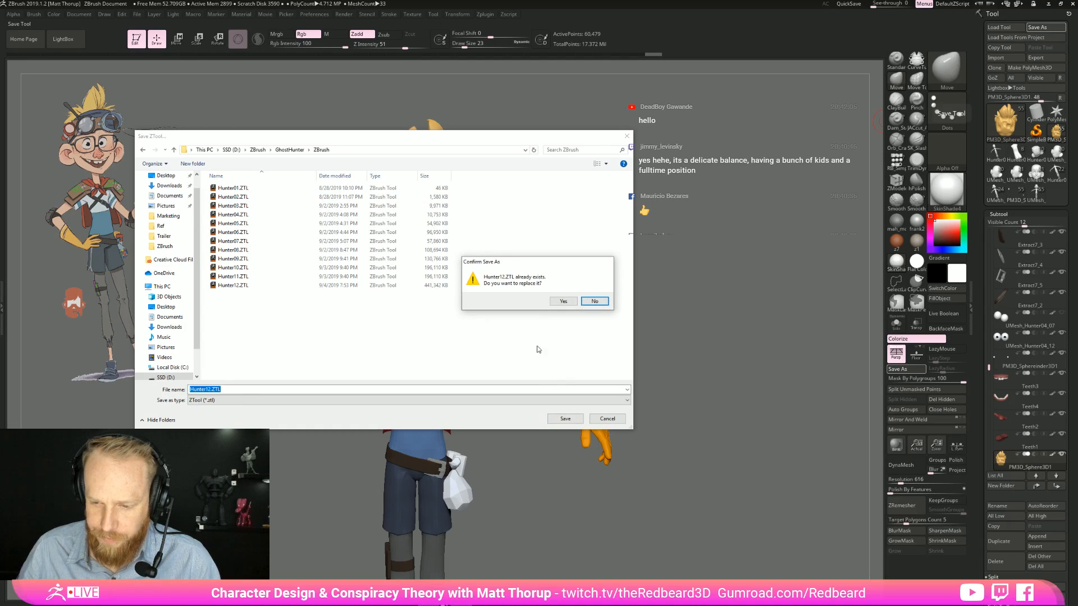
{"action": "left_click", "coordinate": [560, 298]}
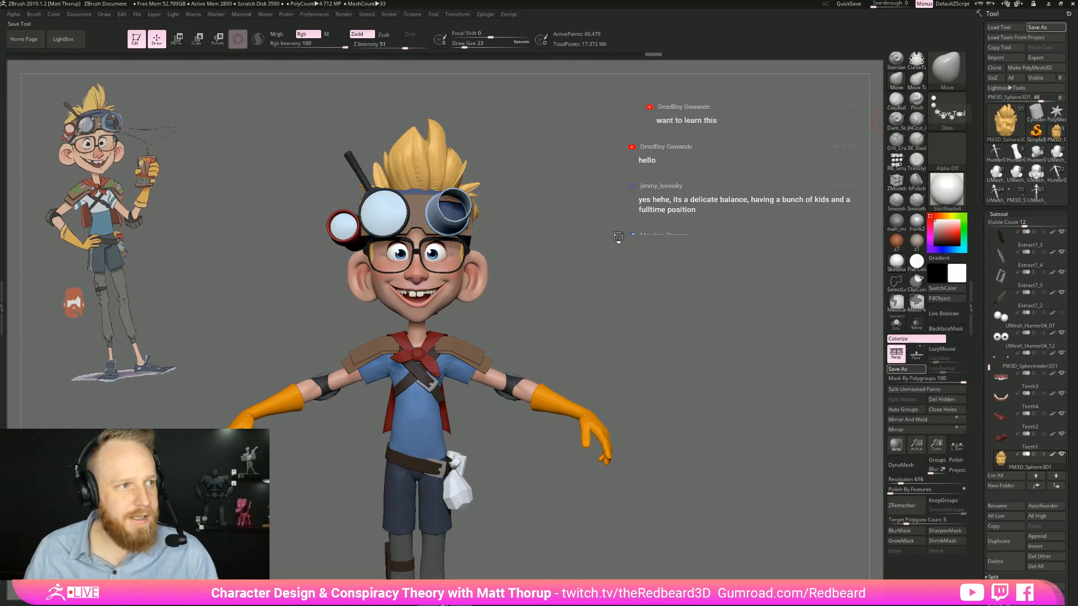
Step: Make the body mesh the active subtool, isolate it with Solo and show its polyframe
{"action": "left_click_drag", "start_coordinate": [619, 236], "coordinate": [618, 235]}
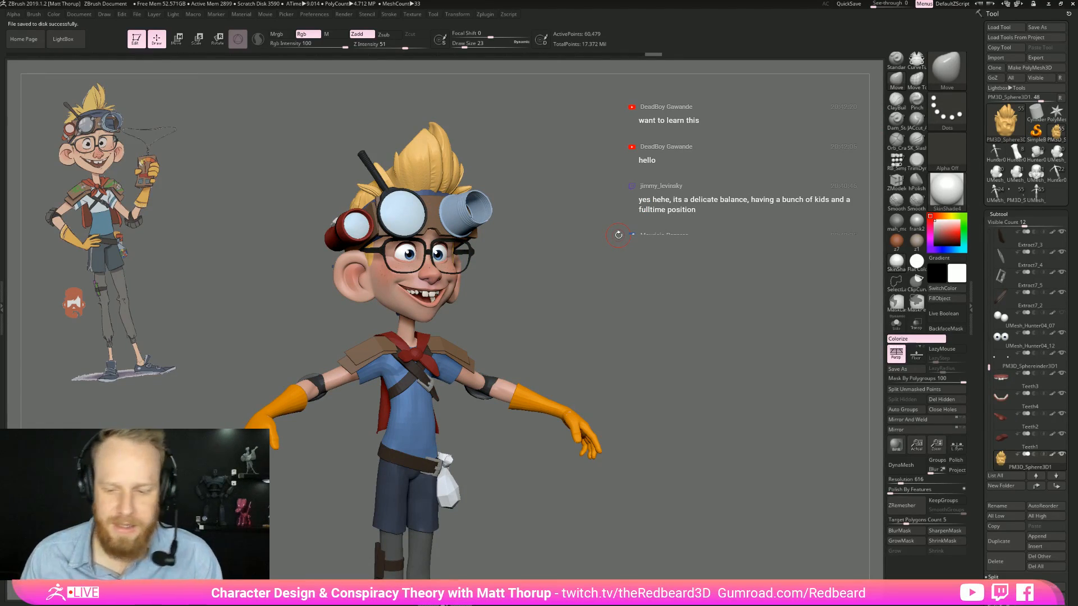
{"action": "left_click_drag", "start_coordinate": [685, 345], "coordinate": [677, 369]}
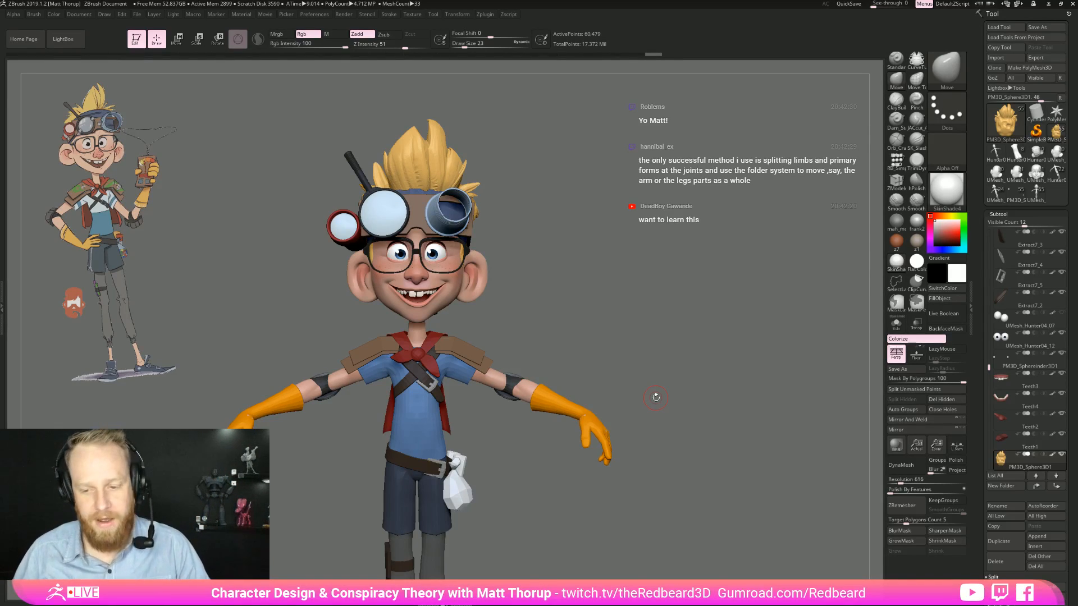
{"action": "left_click", "coordinate": [527, 391], "text": "alt"}
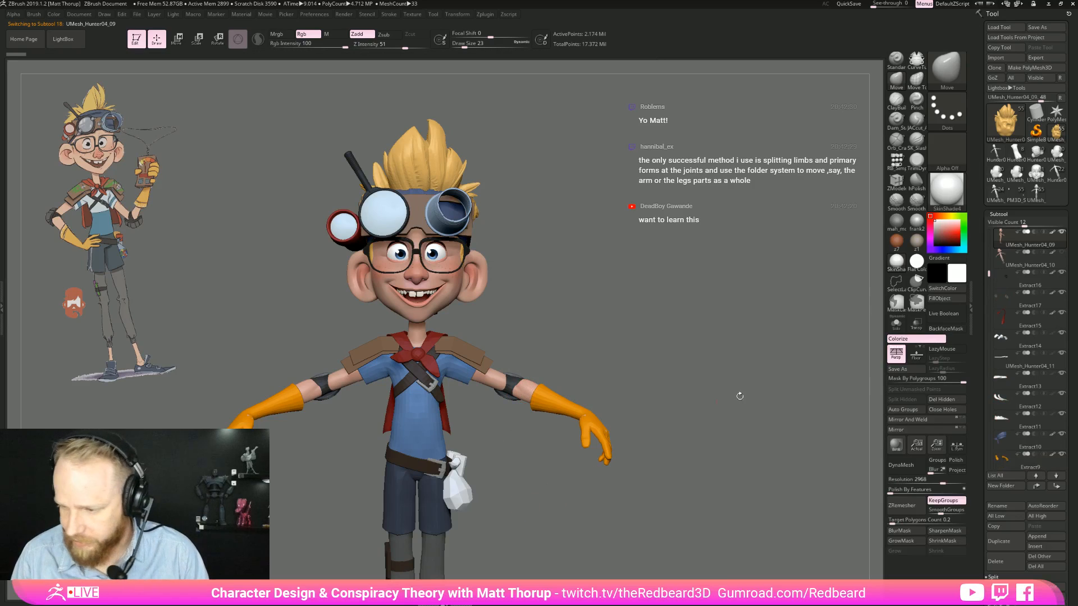
{"action": "left_click", "coordinate": [897, 324]}
{"action": "key", "text": "shift+f"}
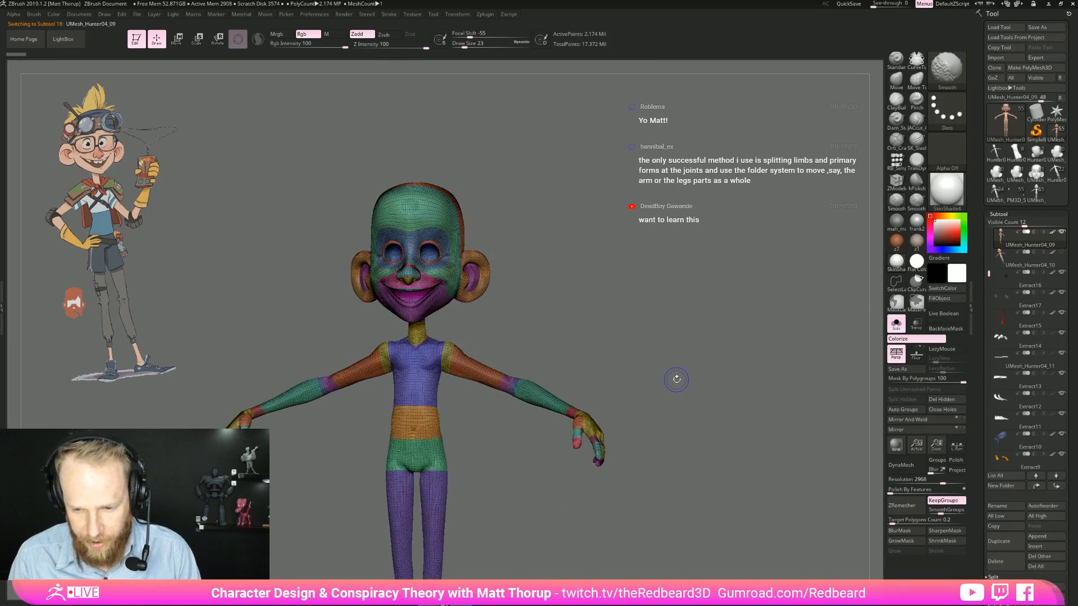
Step: Examine the body's polygroups and topology from the front, back and above
{"action": "mouse_move", "coordinate": [677, 380]}
{"action": "left_mouse_down"}
{"action": "mouse_move", "coordinate": [691, 394]}
{"action": "mouse_move", "coordinate": [749, 398]}
{"action": "left_mouse_up"}
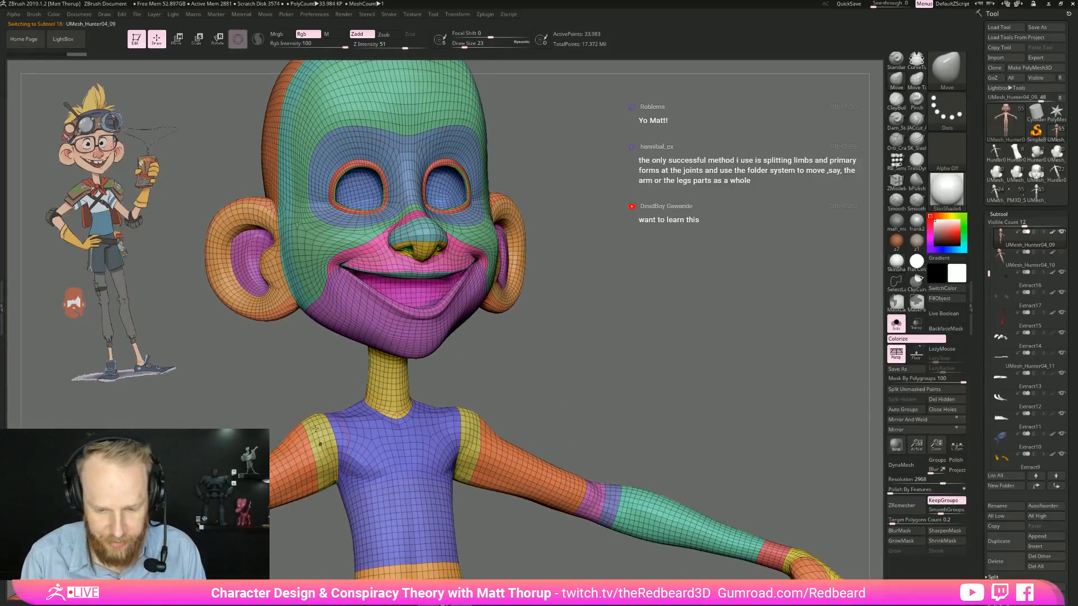
{"action": "left_click_drag", "start_coordinate": [643, 414], "coordinate": [633, 273]}
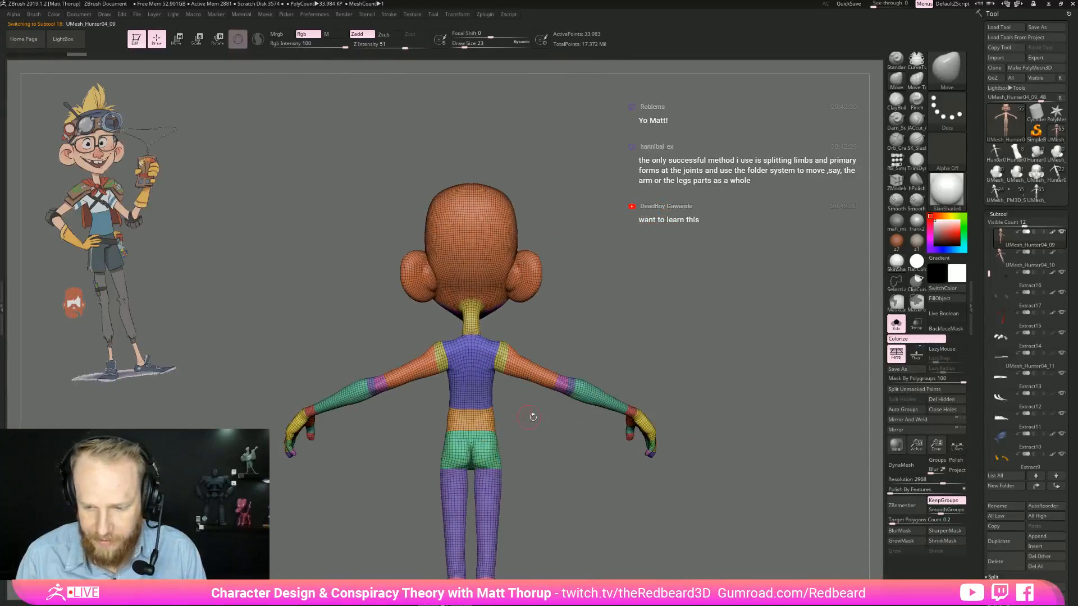
{"action": "left_click_drag", "start_coordinate": [763, 418], "coordinate": [638, 437]}
{"action": "mouse_move", "coordinate": [638, 437]}
{"action": "left_mouse_down", "text": "alt"}
{"action": "mouse_move", "coordinate": [651, 363]}
{"action": "mouse_move", "coordinate": [606, 356]}
{"action": "mouse_move", "coordinate": [627, 338]}
{"action": "mouse_move", "coordinate": [709, 372]}
{"action": "left_mouse_up", "text": "alt"}
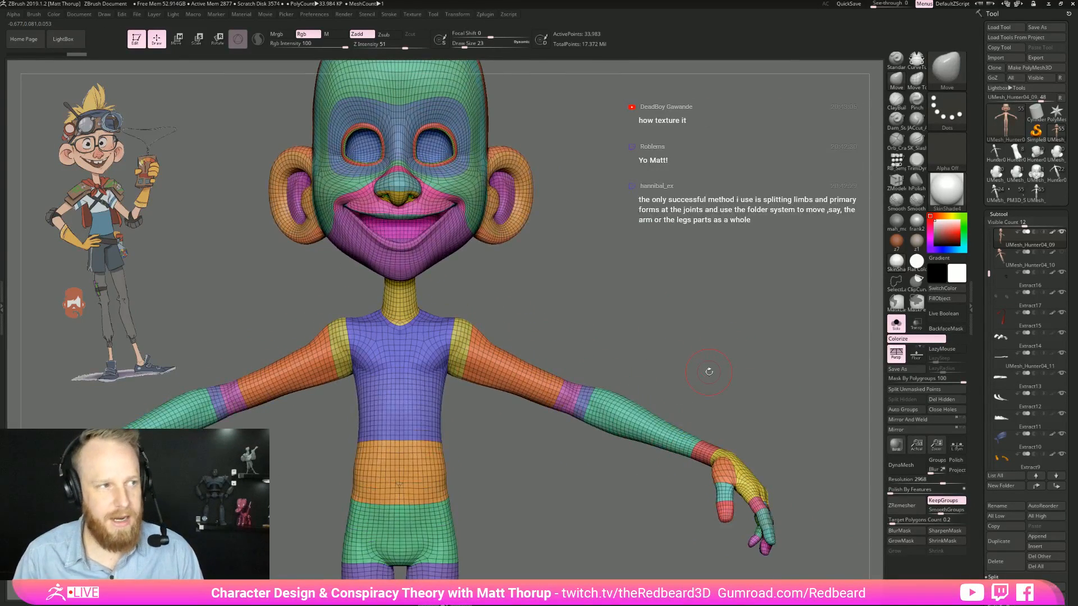
{"action": "left_click_drag", "start_coordinate": [739, 336], "coordinate": [676, 411]}
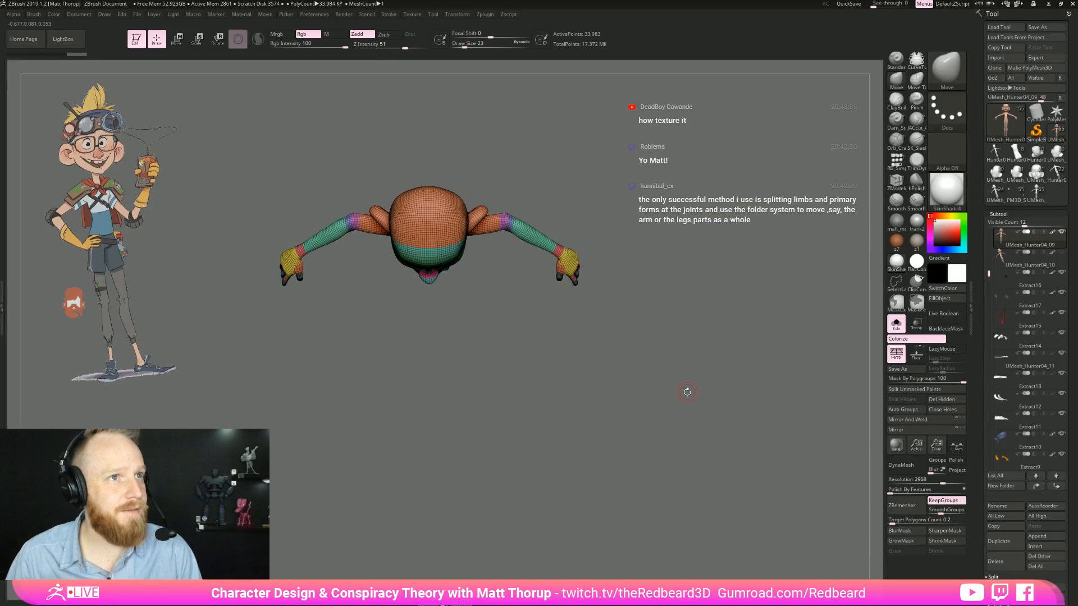
{"action": "left_click_drag", "start_coordinate": [585, 405], "coordinate": [683, 400]}
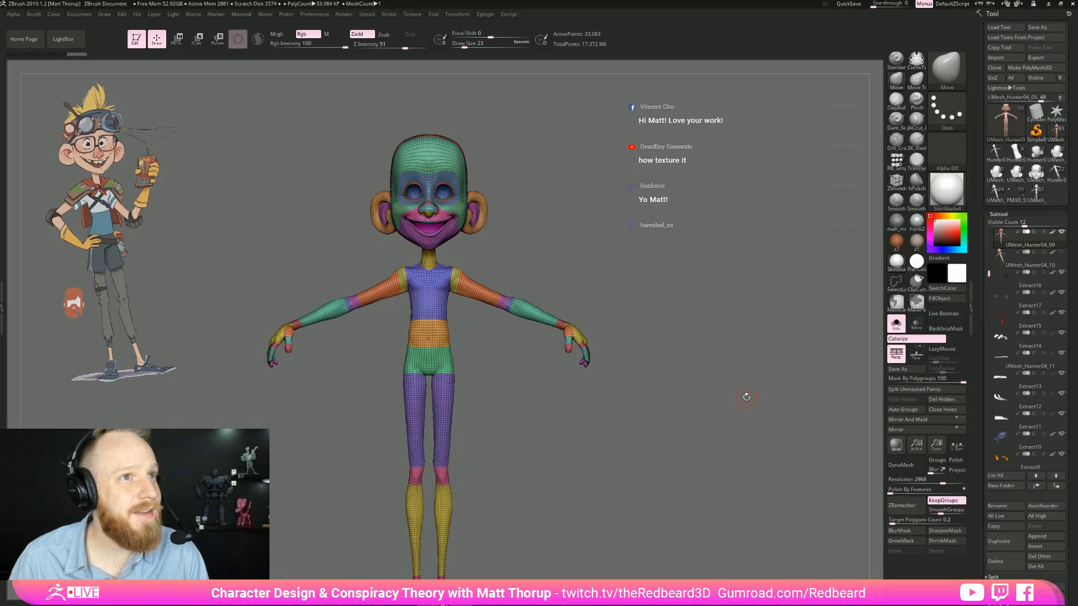
Step: Turn off Solo and the polyframe so the whole textured character is displayed from the front
{"action": "mouse_move", "coordinate": [741, 392]}
{"action": "left_mouse_down", "text": "shift"}
{"action": "mouse_move", "coordinate": [719, 388]}
{"action": "mouse_move", "coordinate": [730, 409]}
{"action": "left_mouse_up", "text": "shift"}
{"action": "left_click", "coordinate": [896, 324]}
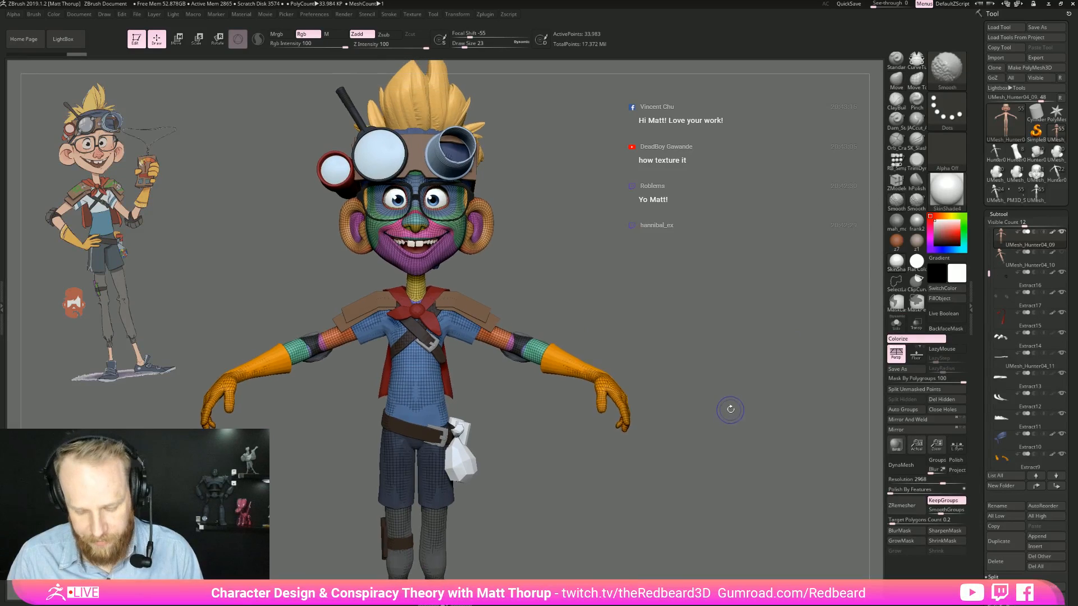
{"action": "key", "text": "shift+f"}
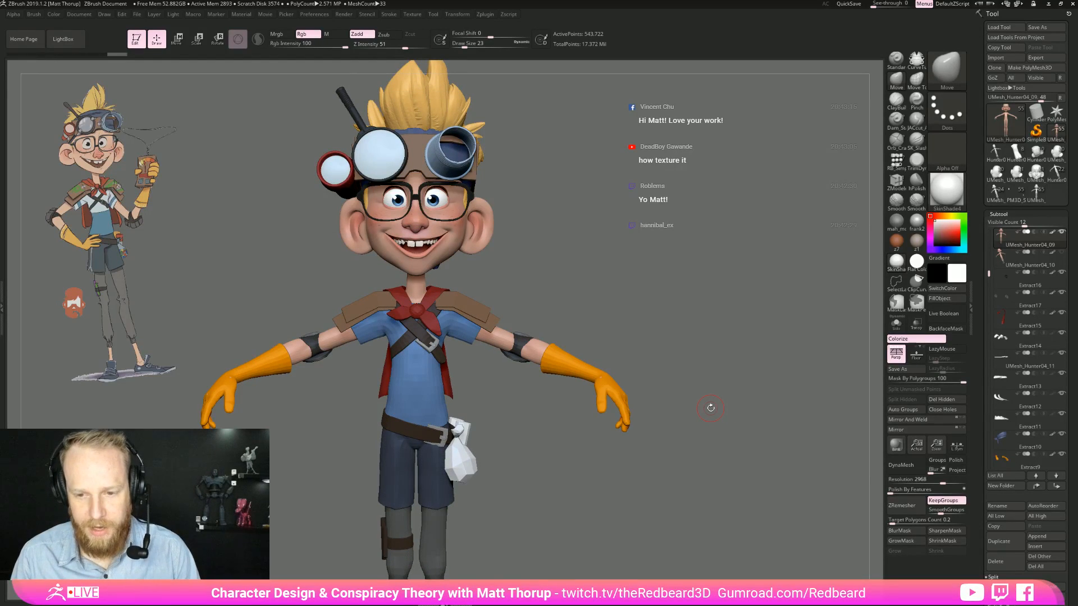
Step: Launch Photoshop
{"action": "key", "text": "super"}
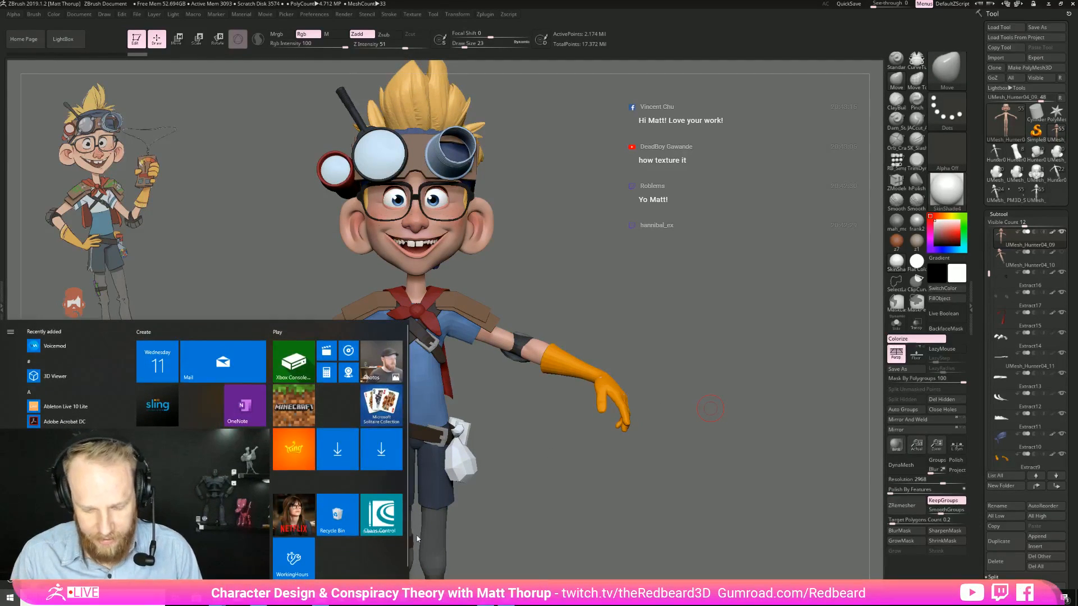
{"action": "type", "text": "photoshop"}
{"action": "key", "text": "Return"}
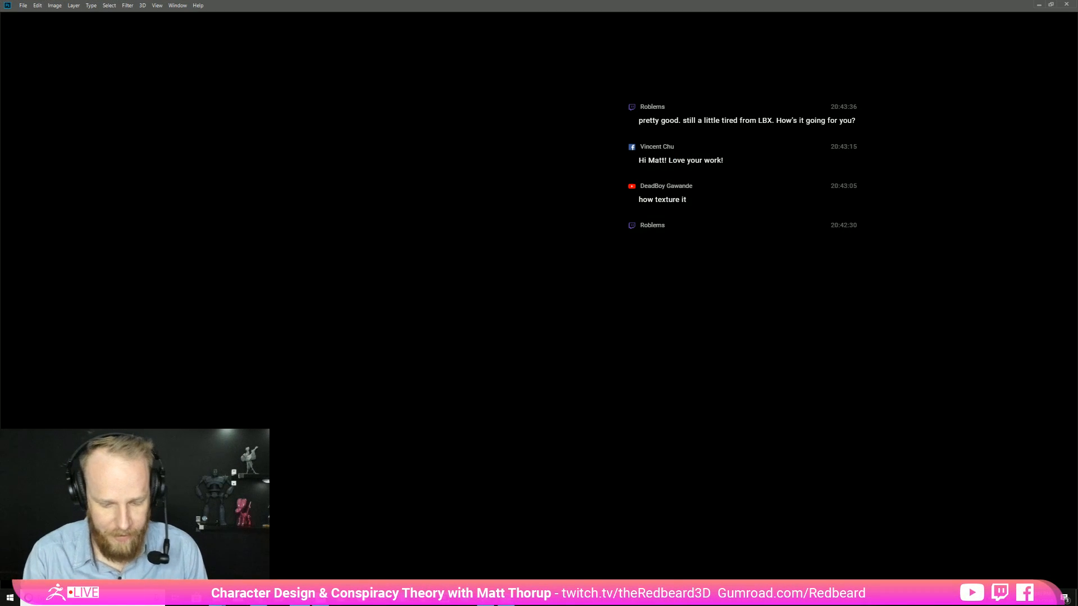
Step: Open the pose sketch sheet IMG_0217.JPG from the GhostHunter project's Ref folder in Photoshop
{"action": "key", "text": "alt+Tab"}
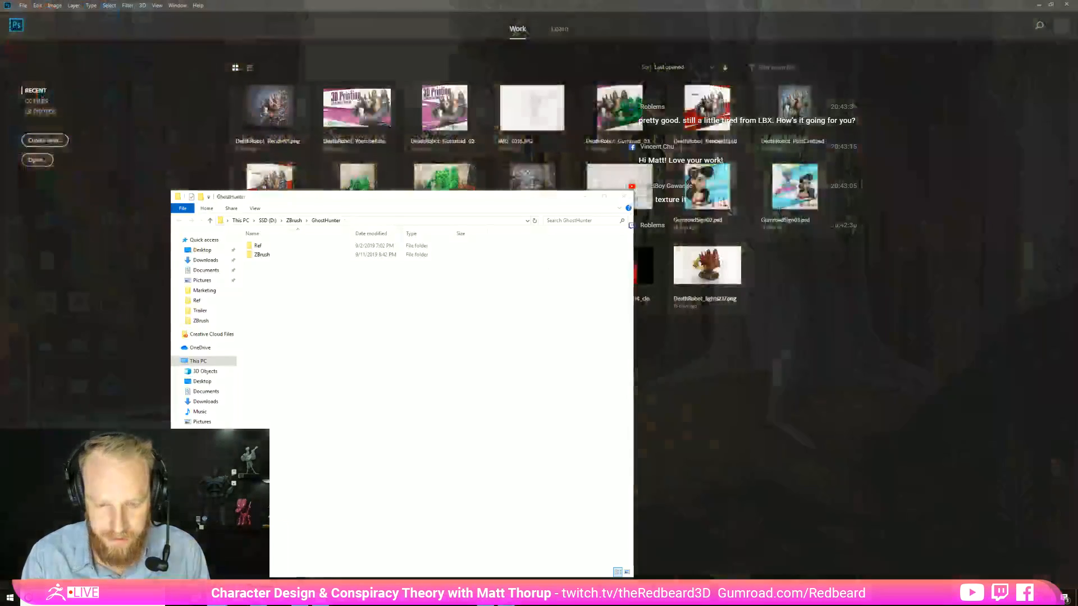
{"action": "double_click", "coordinate": [270, 245]}
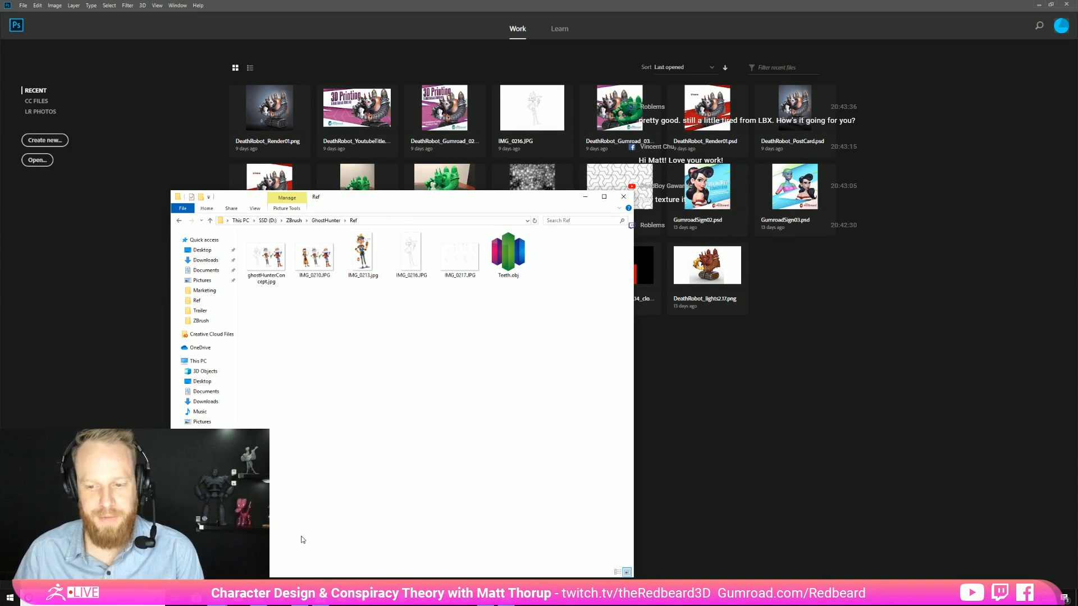
{"action": "left_click", "coordinate": [462, 265]}
{"action": "right_click", "coordinate": [462, 264]}
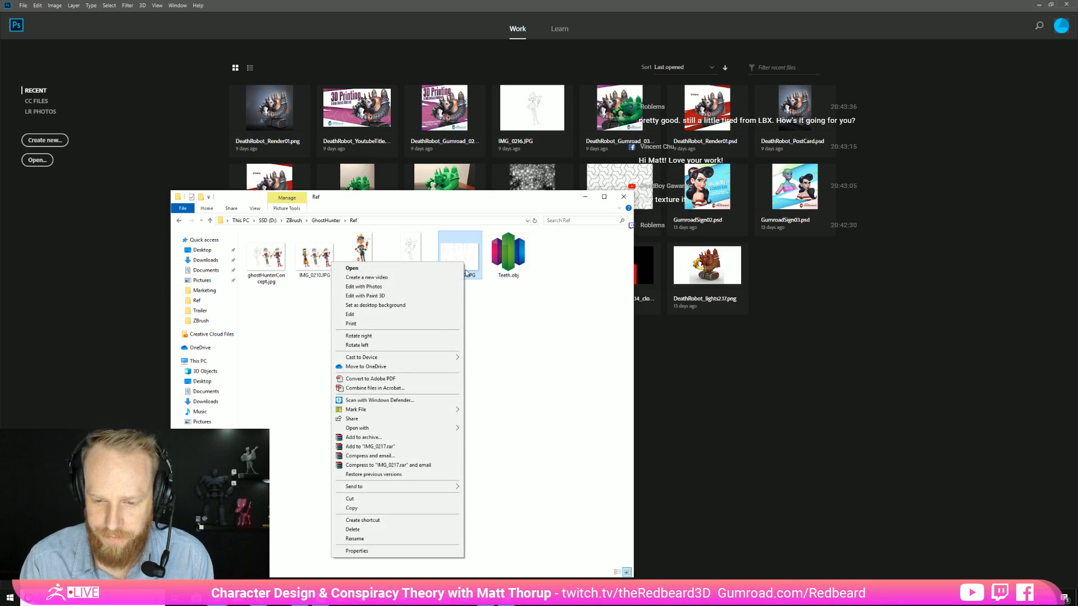
{"action": "mouse_move", "coordinate": [437, 430]}
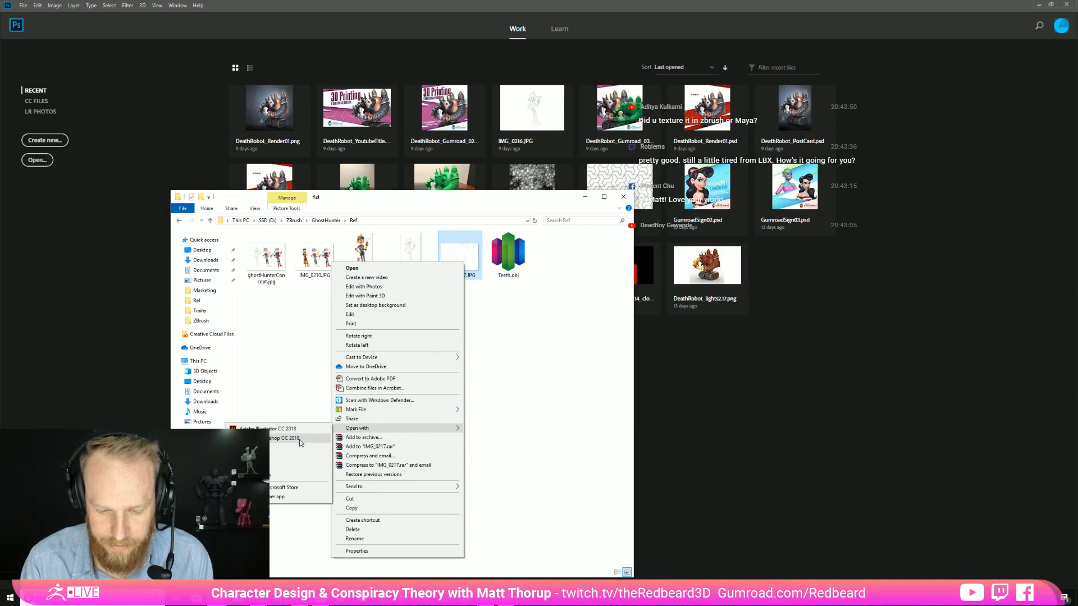
{"action": "left_click", "coordinate": [301, 439]}
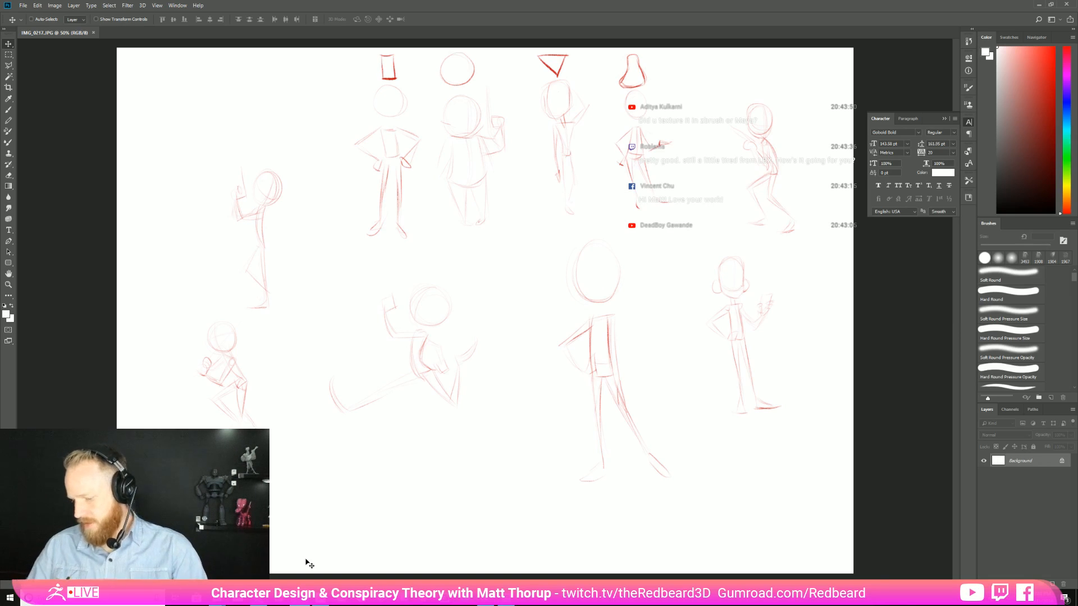
{"action": "key", "text": "XF86AudioLowerVolume"}
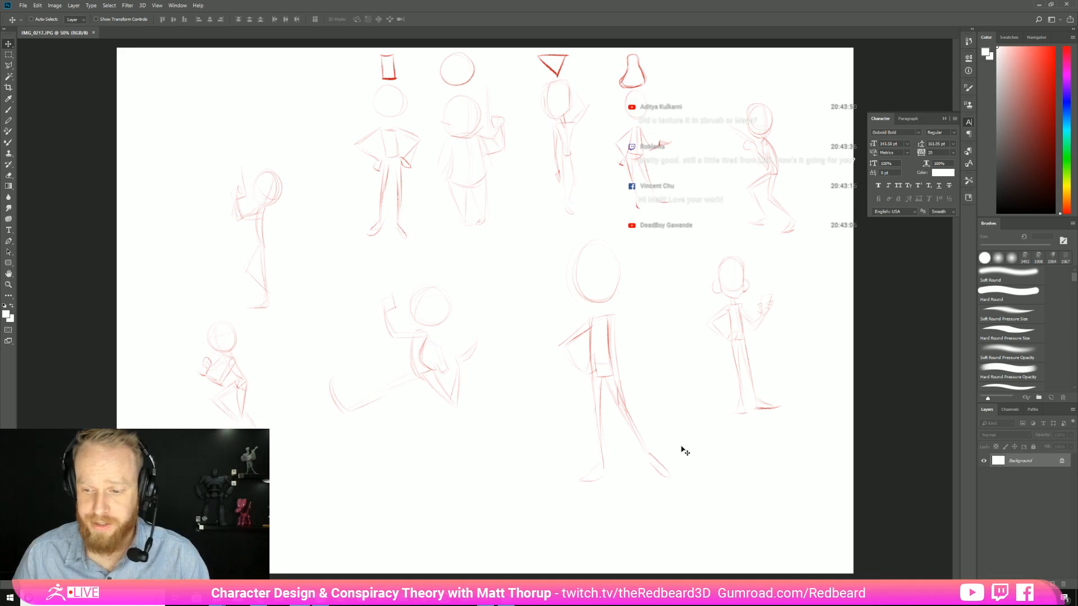
Step: Open the base body line drawing IMG_0216.JPG from the Ref folder in Photoshop
{"action": "key", "text": "alt+Tab"}
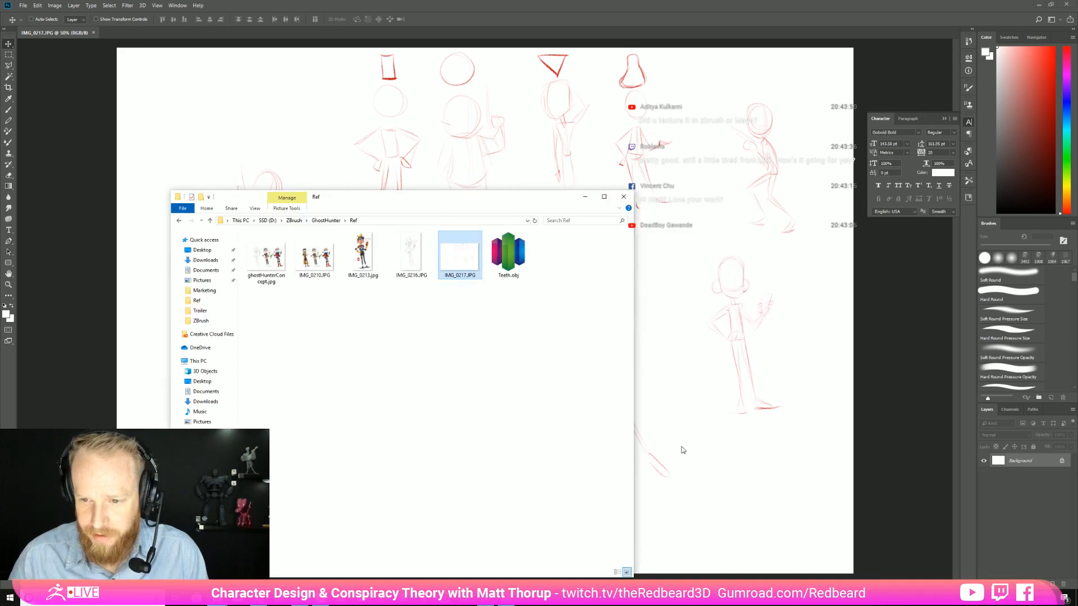
{"action": "right_click", "coordinate": [412, 266]}
{"action": "mouse_move", "coordinate": [387, 436]}
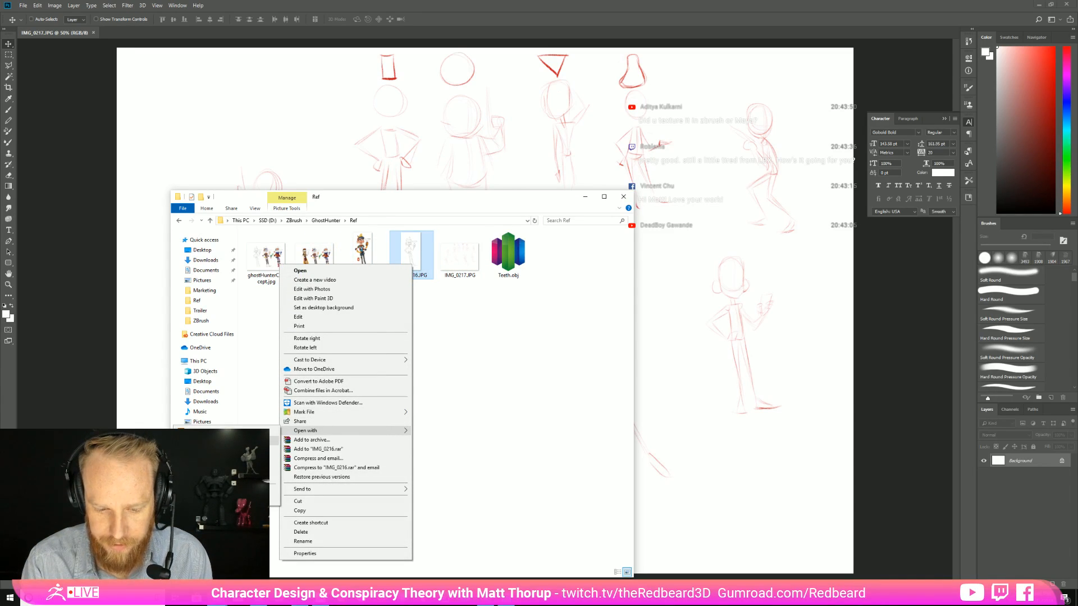
{"action": "left_click", "coordinate": [274, 440]}
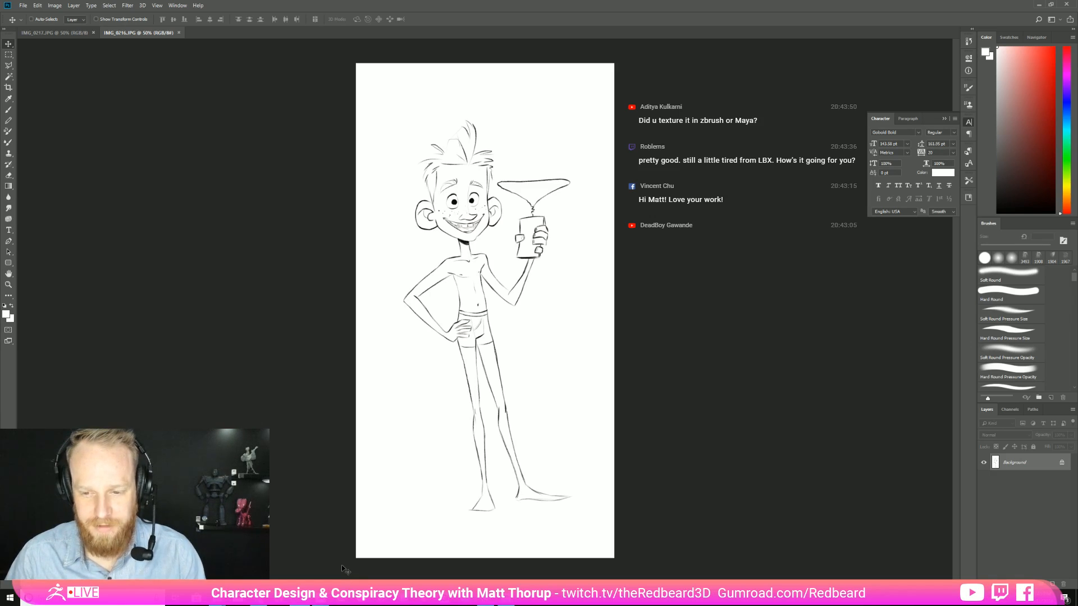
Step: Add a new layer above the line drawing and set up the Animator Pencil 2016 brush preset with a red colour
{"action": "left_click", "coordinate": [1053, 584]}
{"action": "left_click_drag", "start_coordinate": [1038, 131], "coordinate": [1049, 69]}
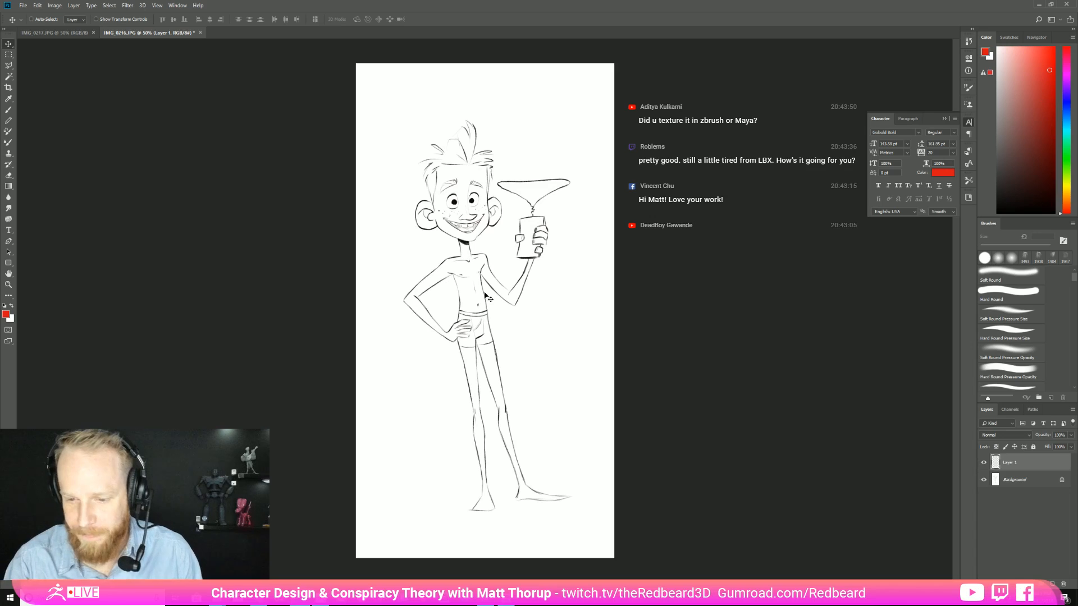
{"action": "key", "text": "b"}
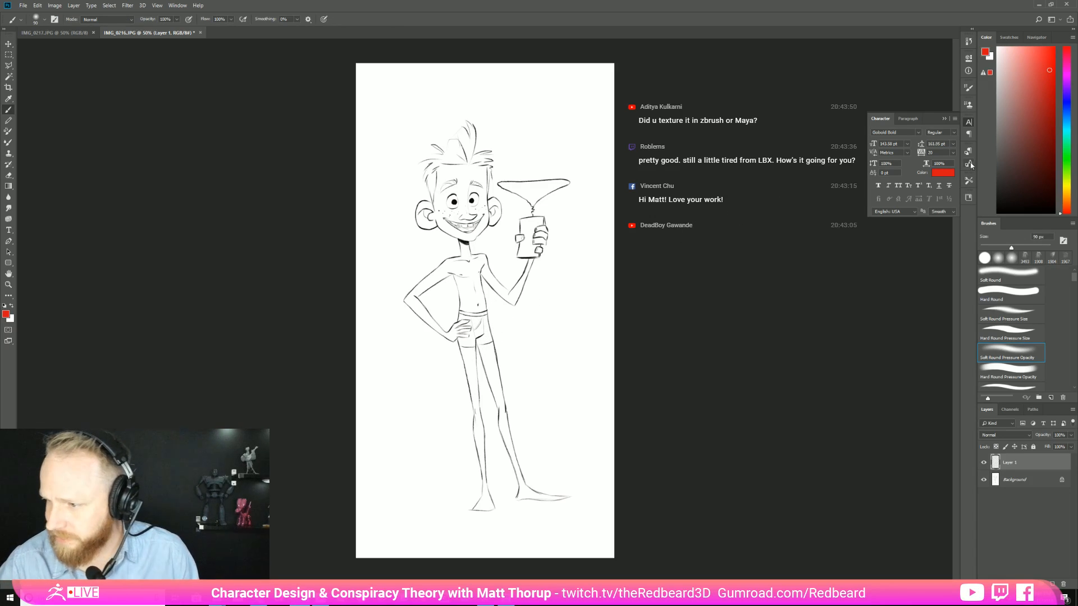
{"action": "left_click", "coordinate": [969, 180]}
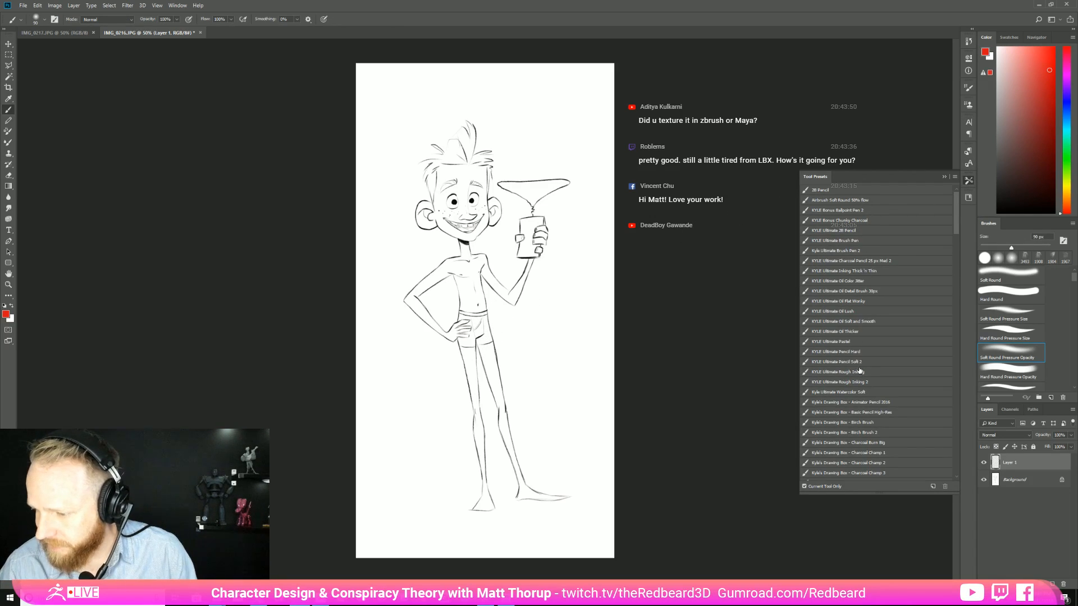
{"action": "left_click", "coordinate": [879, 403]}
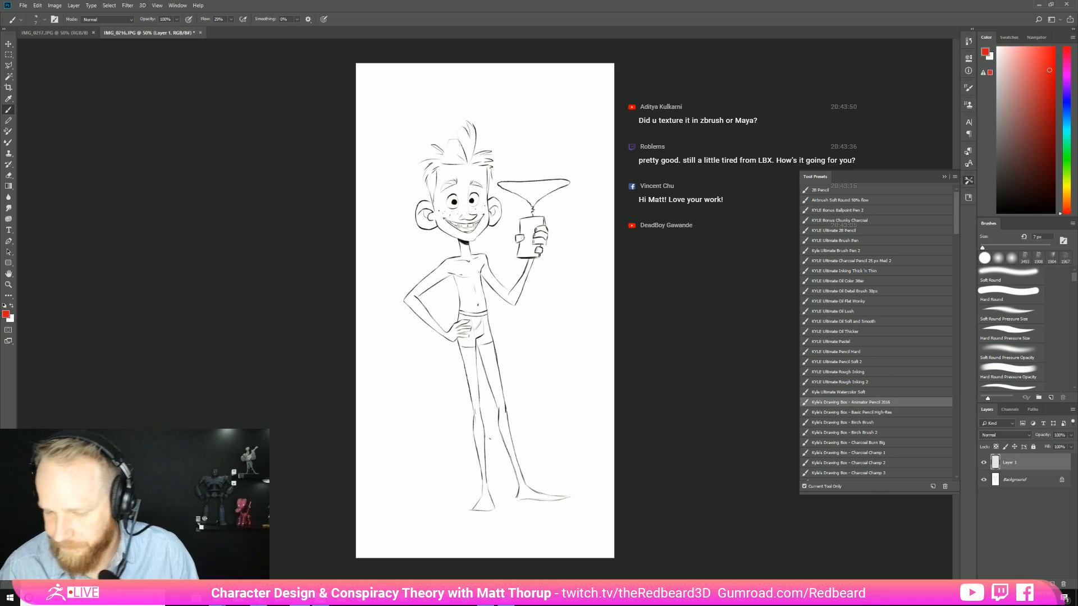
Step: Outline the figure's torso, upper arms, head, both thighs and one lower leg as simple red shapes
{"action": "mouse_move", "coordinate": [454, 261]}
{"action": "left_mouse_down"}
{"action": "mouse_move", "coordinate": [458, 333]}
{"action": "mouse_move", "coordinate": [475, 344]}
{"action": "left_mouse_up"}
{"action": "key", "text": "ctrl+z"}
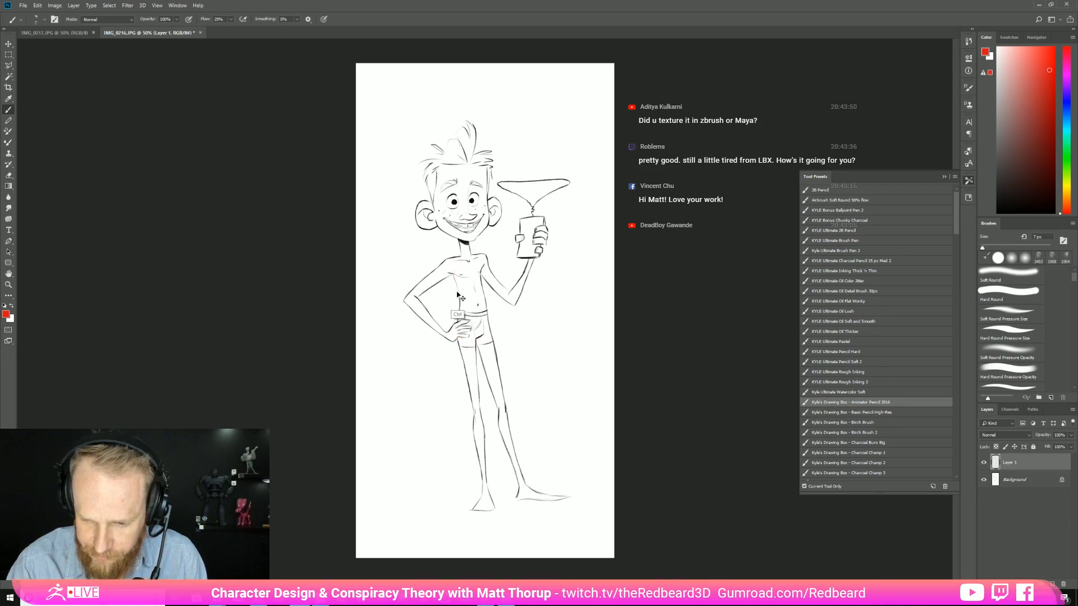
{"action": "mouse_move", "coordinate": [450, 259]}
{"action": "left_mouse_down"}
{"action": "mouse_move", "coordinate": [459, 337]}
{"action": "mouse_move", "coordinate": [490, 318]}
{"action": "mouse_move", "coordinate": [479, 269]}
{"action": "mouse_move", "coordinate": [452, 254]}
{"action": "mouse_move", "coordinate": [456, 304]}
{"action": "left_mouse_up"}
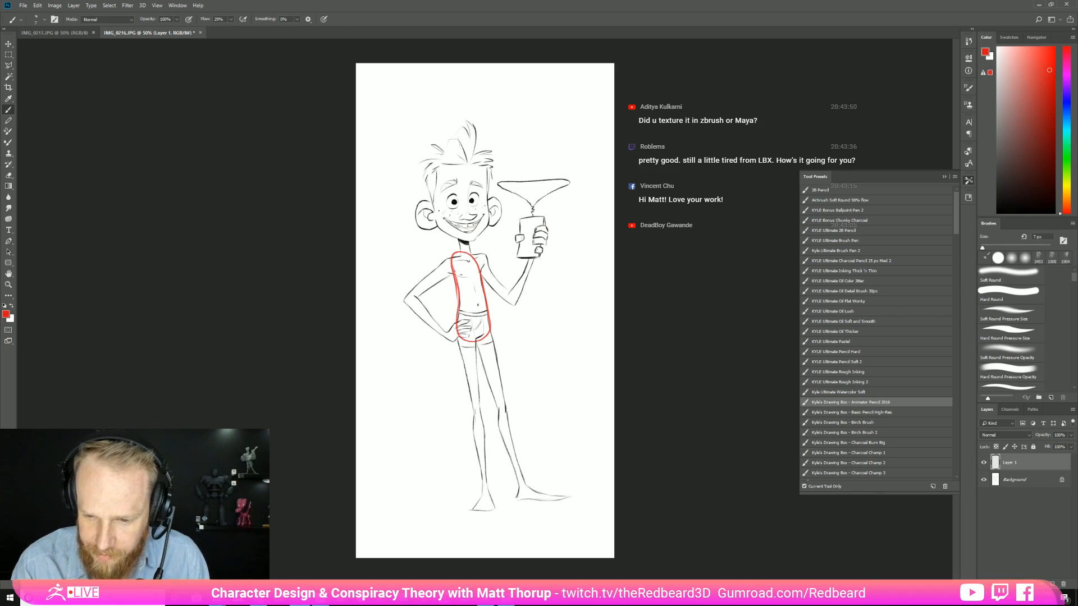
{"action": "mouse_move", "coordinate": [453, 257]}
{"action": "left_mouse_down"}
{"action": "mouse_move", "coordinate": [408, 296]}
{"action": "mouse_move", "coordinate": [457, 265]}
{"action": "mouse_move", "coordinate": [518, 306]}
{"action": "mouse_move", "coordinate": [482, 255]}
{"action": "left_mouse_up"}
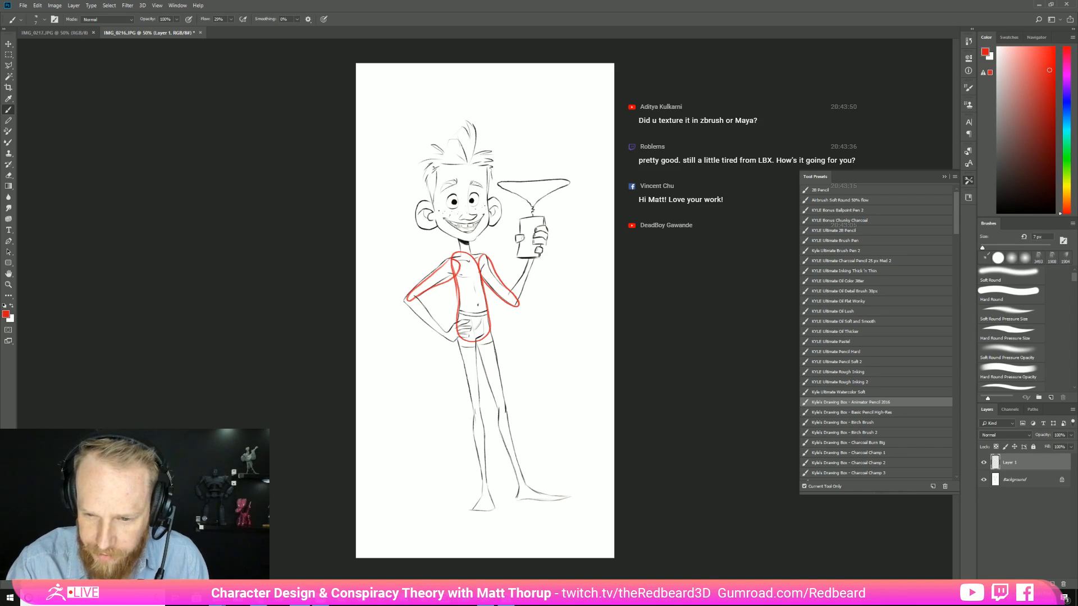
{"action": "mouse_move", "coordinate": [438, 218]}
{"action": "left_mouse_down"}
{"action": "mouse_move", "coordinate": [425, 172]}
{"action": "mouse_move", "coordinate": [480, 140]}
{"action": "mouse_move", "coordinate": [484, 226]}
{"action": "mouse_move", "coordinate": [452, 239]}
{"action": "mouse_move", "coordinate": [439, 216]}
{"action": "left_mouse_up"}
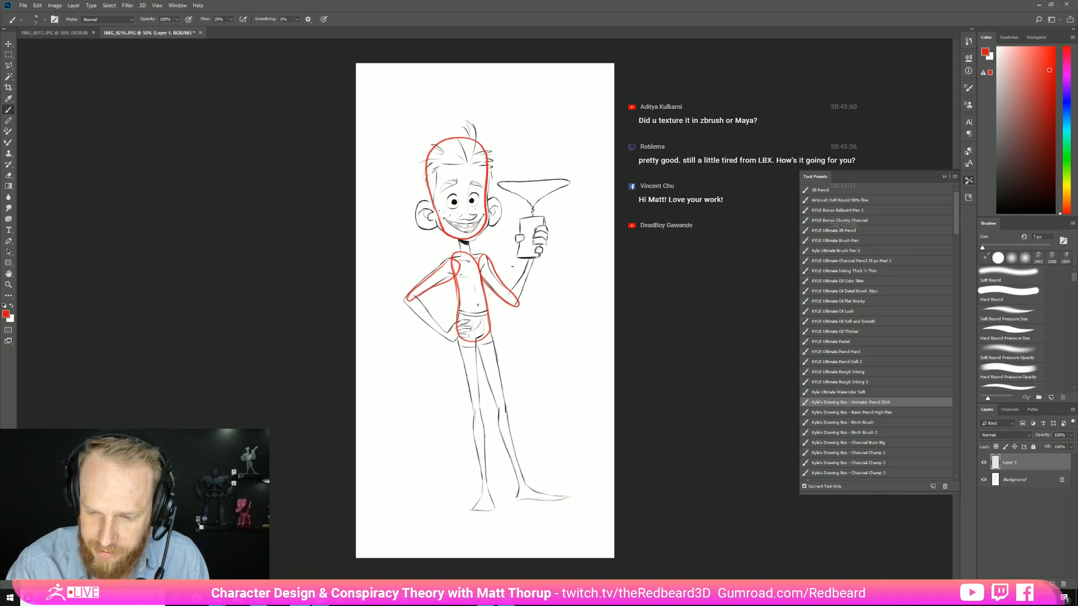
{"action": "mouse_move", "coordinate": [467, 319]}
{"action": "left_mouse_down"}
{"action": "mouse_move", "coordinate": [459, 346]}
{"action": "mouse_move", "coordinate": [474, 407]}
{"action": "mouse_move", "coordinate": [468, 321]}
{"action": "mouse_move", "coordinate": [502, 408]}
{"action": "mouse_move", "coordinate": [487, 326]}
{"action": "left_mouse_up"}
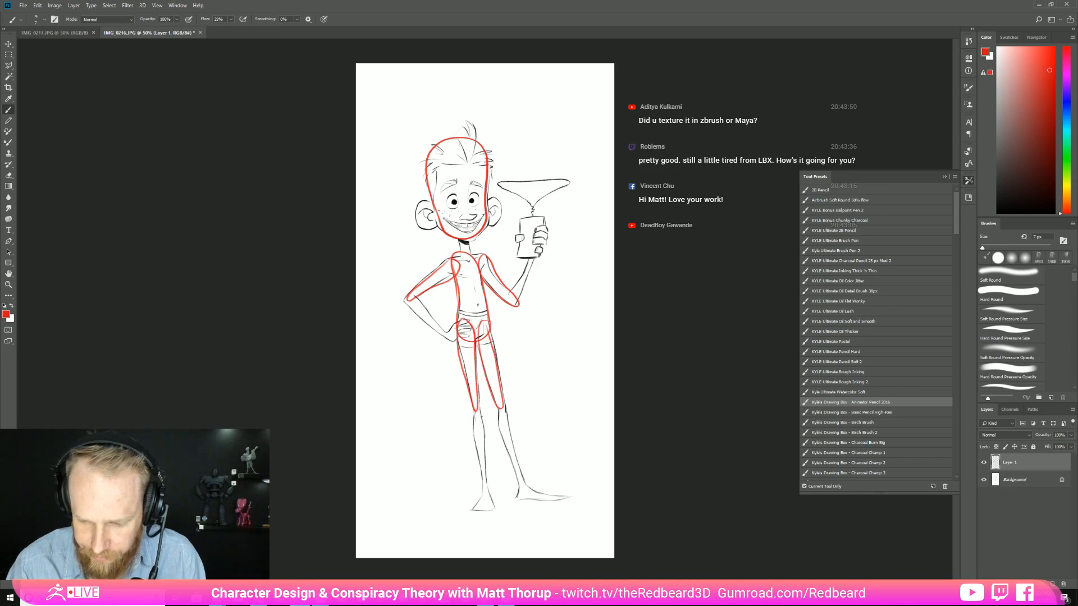
{"action": "mouse_move", "coordinate": [472, 412]}
{"action": "left_mouse_down"}
{"action": "mouse_move", "coordinate": [477, 469]}
{"action": "mouse_move", "coordinate": [479, 413]}
{"action": "left_mouse_up"}
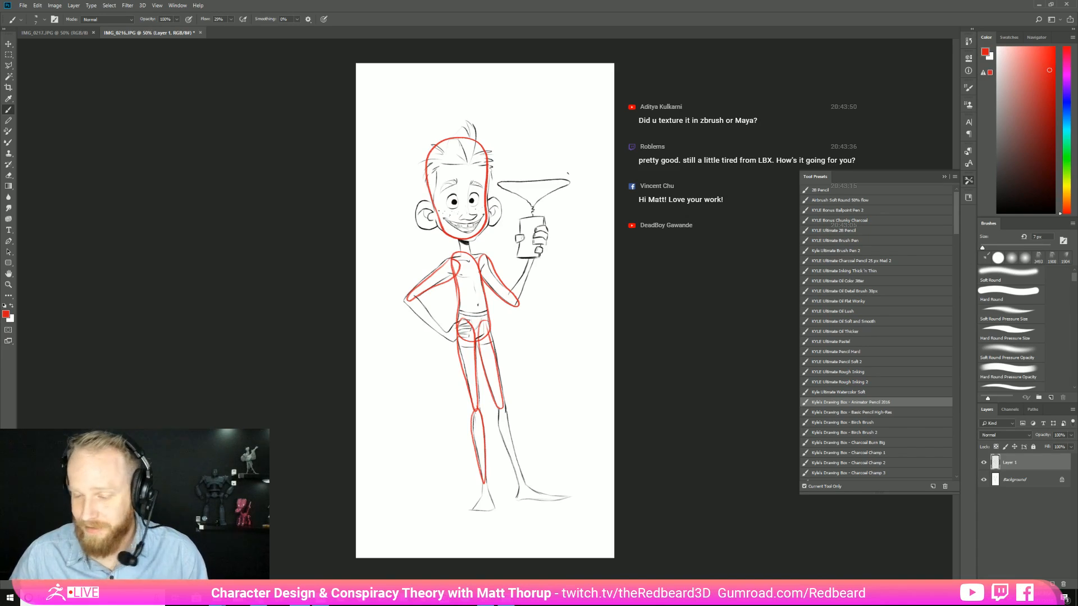
Step: Open the three-costume concept sheet IMG_0210.JPG from the Ref folder in Photoshop and hide the brush presets
{"action": "key", "text": "alt+Tab"}
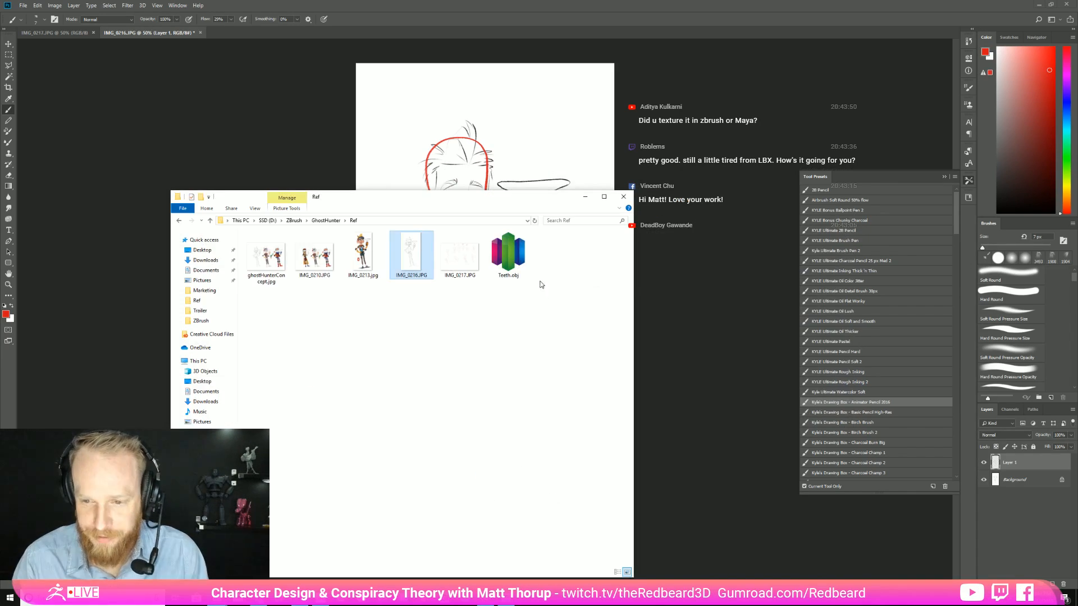
{"action": "right_click", "coordinate": [307, 266]}
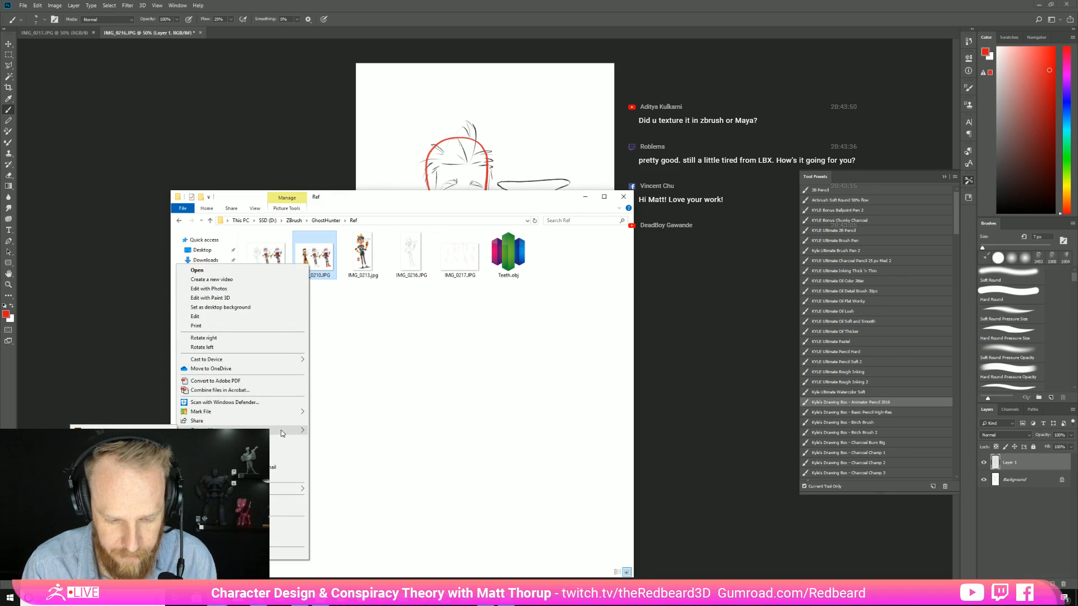
{"action": "left_click", "coordinate": [123, 441]}
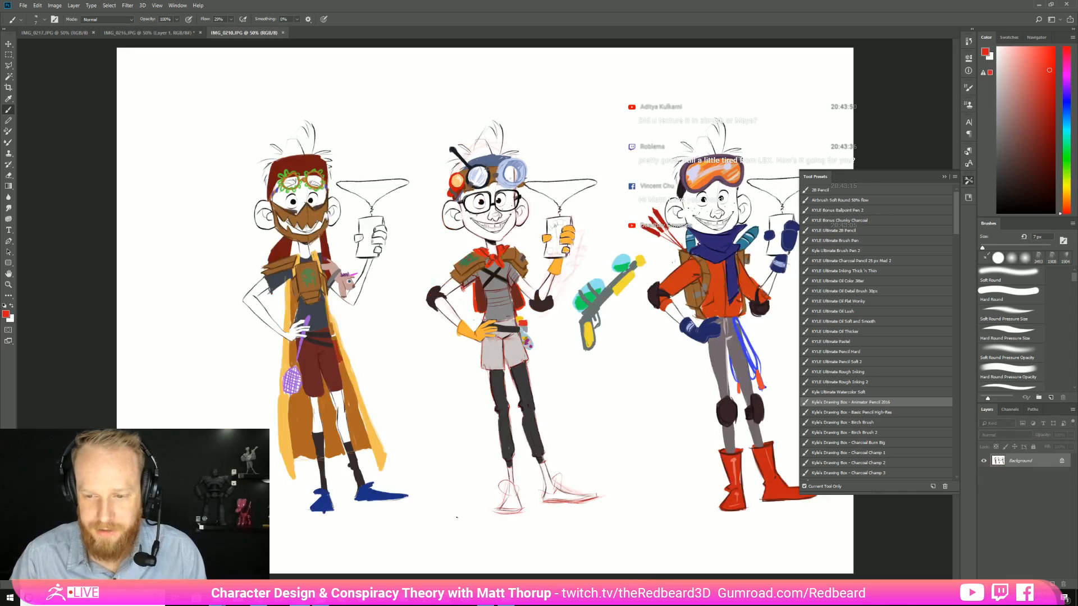
{"action": "left_click", "coordinate": [969, 181]}
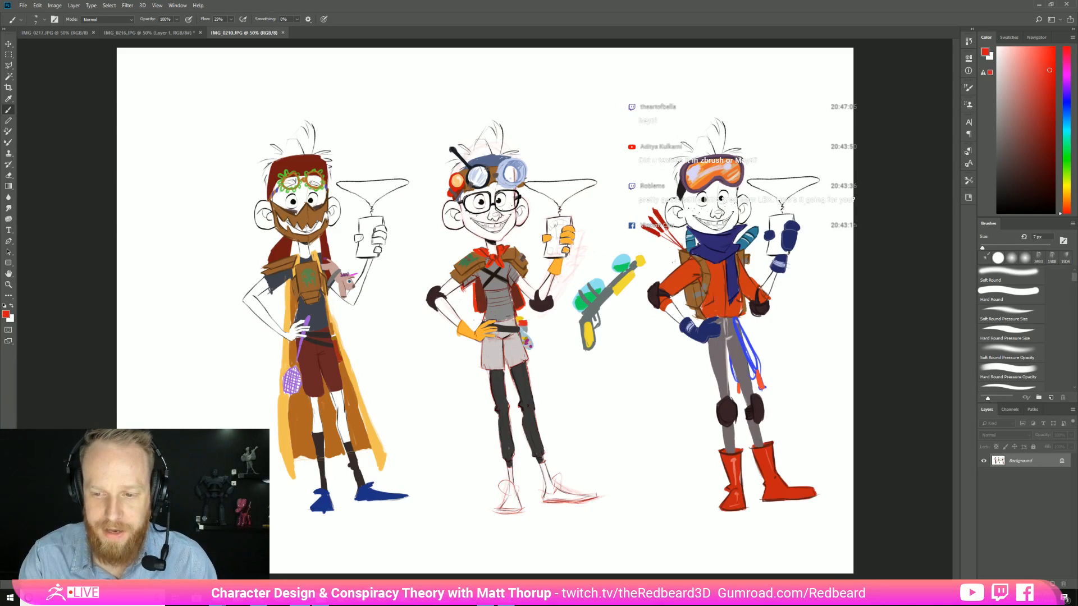
Step: Compare the red-outlined body sketch with the three-costume concept sheet
{"action": "key", "text": "ctrl+shift+Tab"}
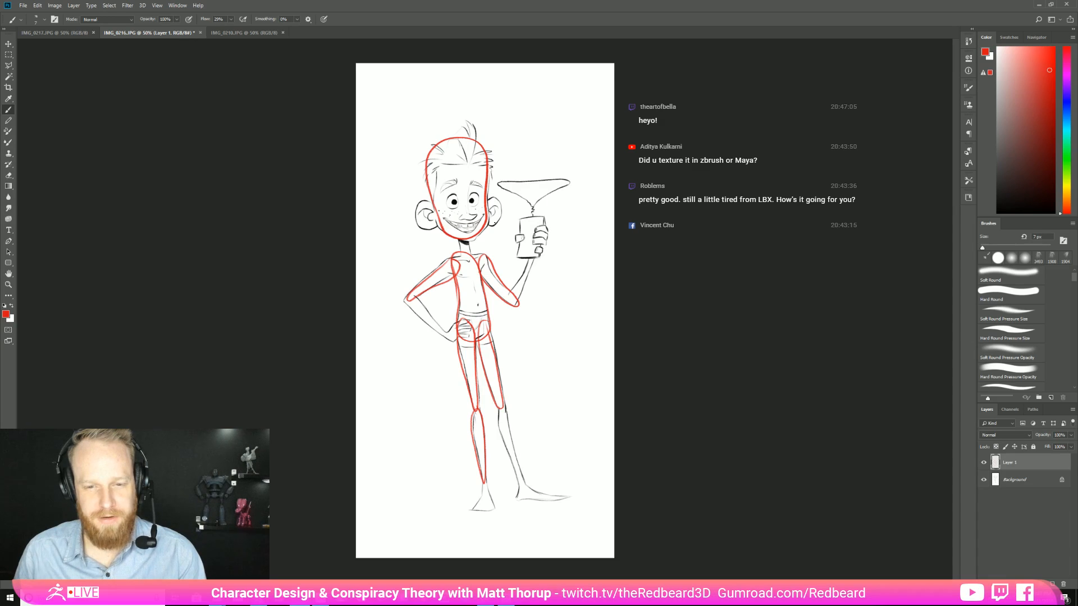
{"action": "left_click", "coordinate": [246, 32]}
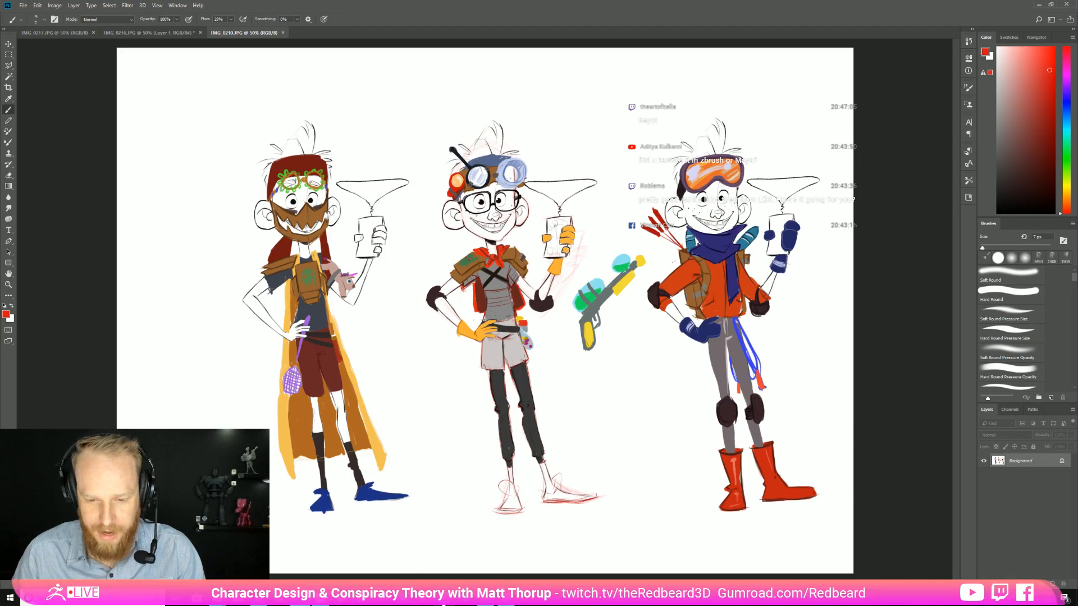
{"action": "key", "text": "super"}
{"action": "key", "text": "super"}
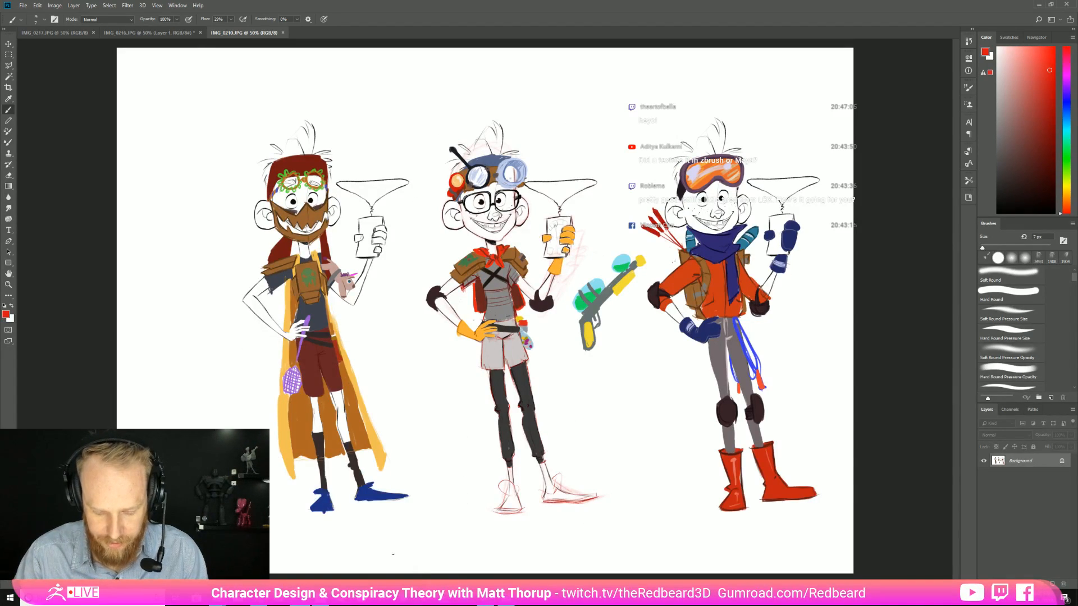
Step: Open the final colour concept IMG_0213.jpg from the Ref folder in Photoshop, and switch back to the character in ZBrush
{"action": "key", "text": "alt+Tab"}
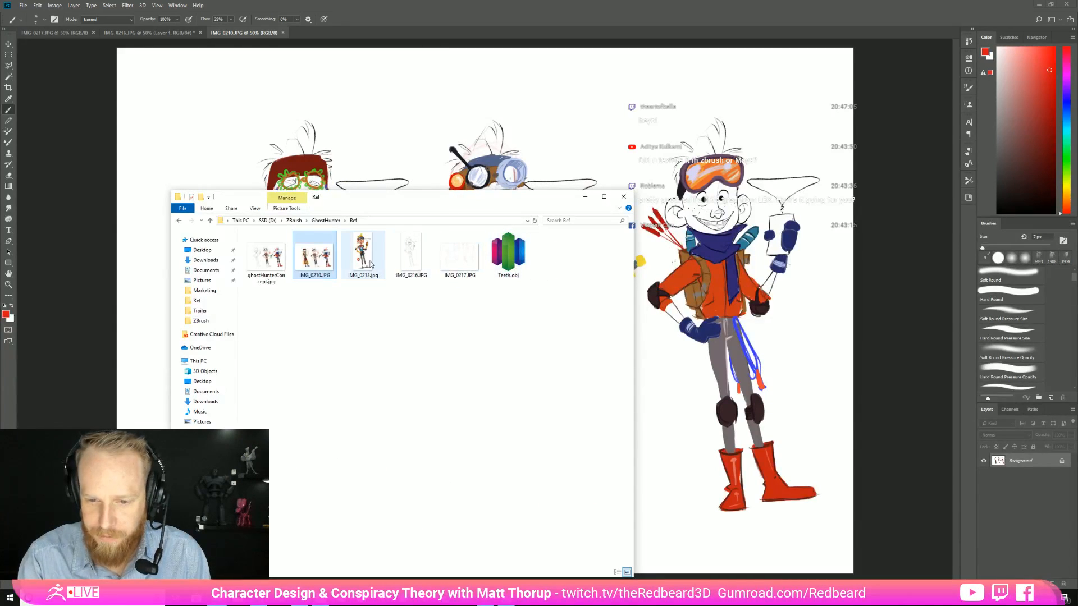
{"action": "right_click", "coordinate": [364, 259]}
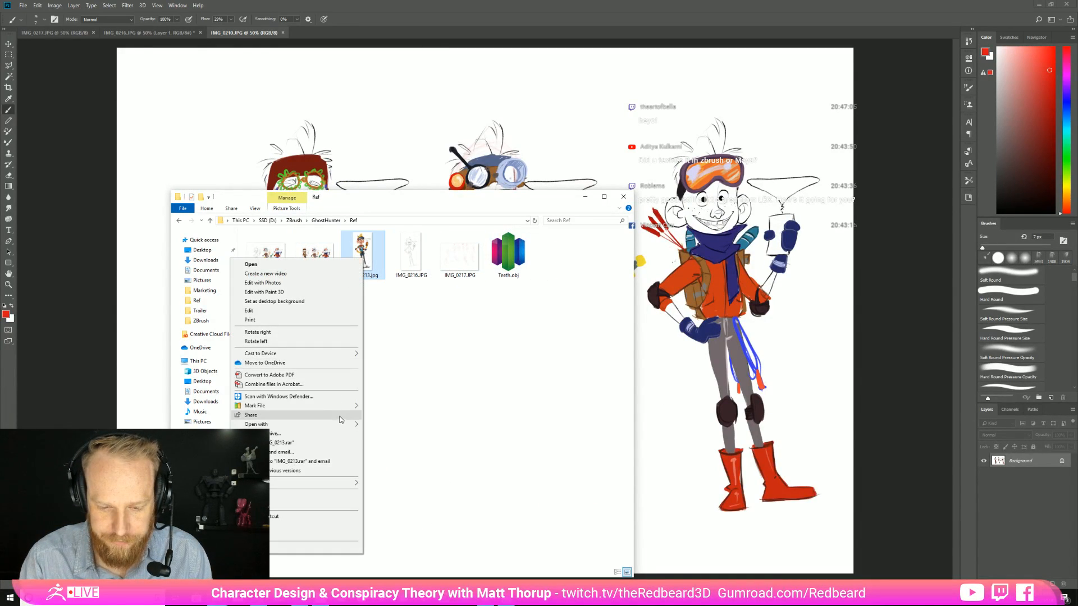
{"action": "mouse_move", "coordinate": [283, 424]}
{"action": "left_click", "coordinate": [216, 425]}
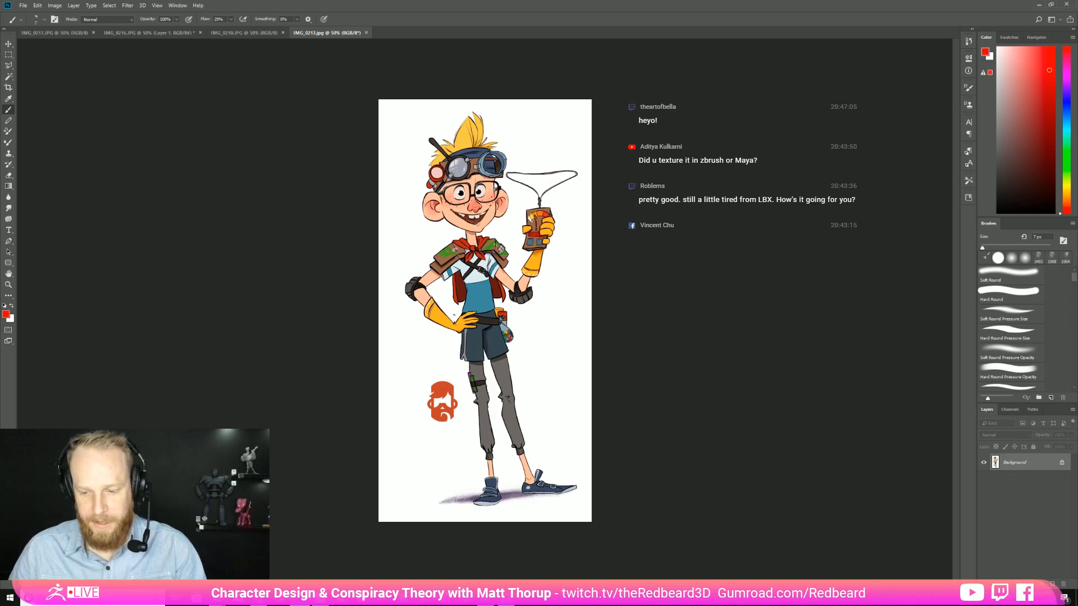
{"action": "key", "text": "alt+Tab"}
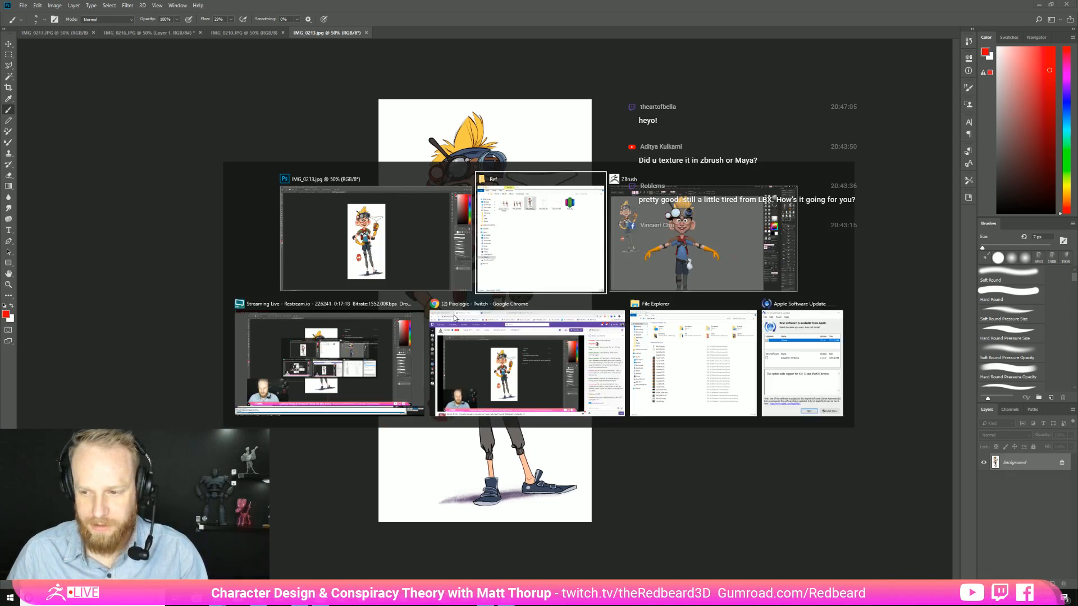
{"action": "key", "text": "alt+Tab"}
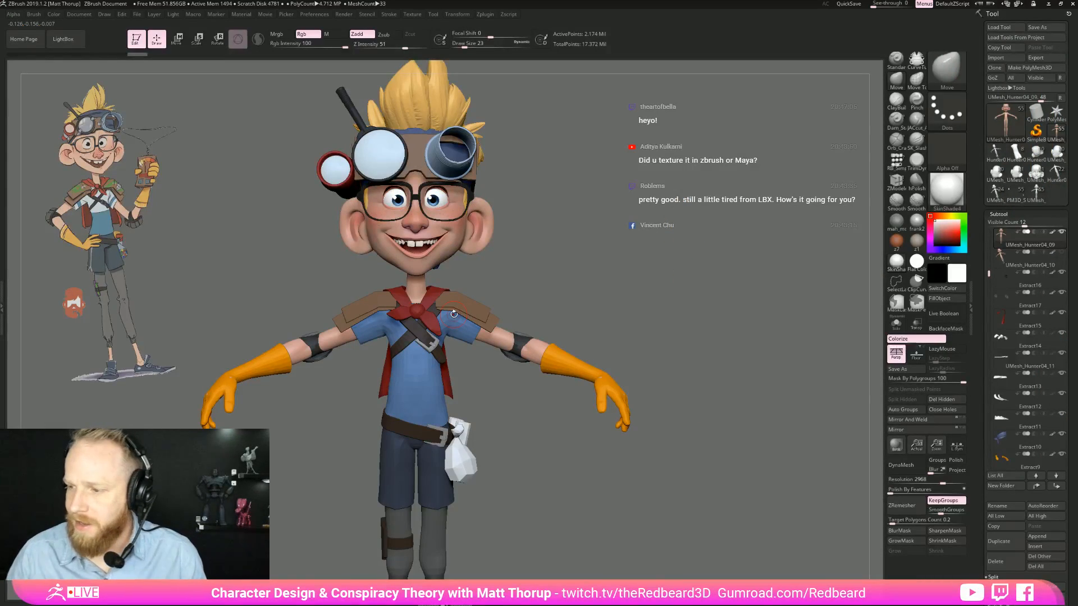
Step: Switch to the blocky Hunter01 base mesh and frame the full figure
{"action": "left_click", "coordinate": [997, 155]}
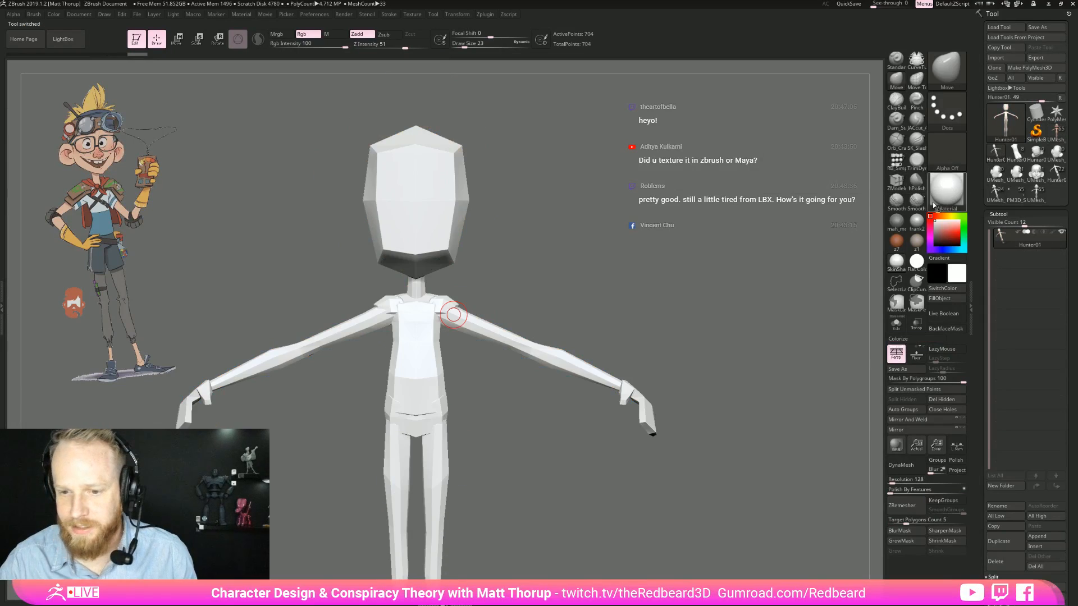
{"action": "left_click_drag", "start_coordinate": [642, 493], "coordinate": [623, 459]}
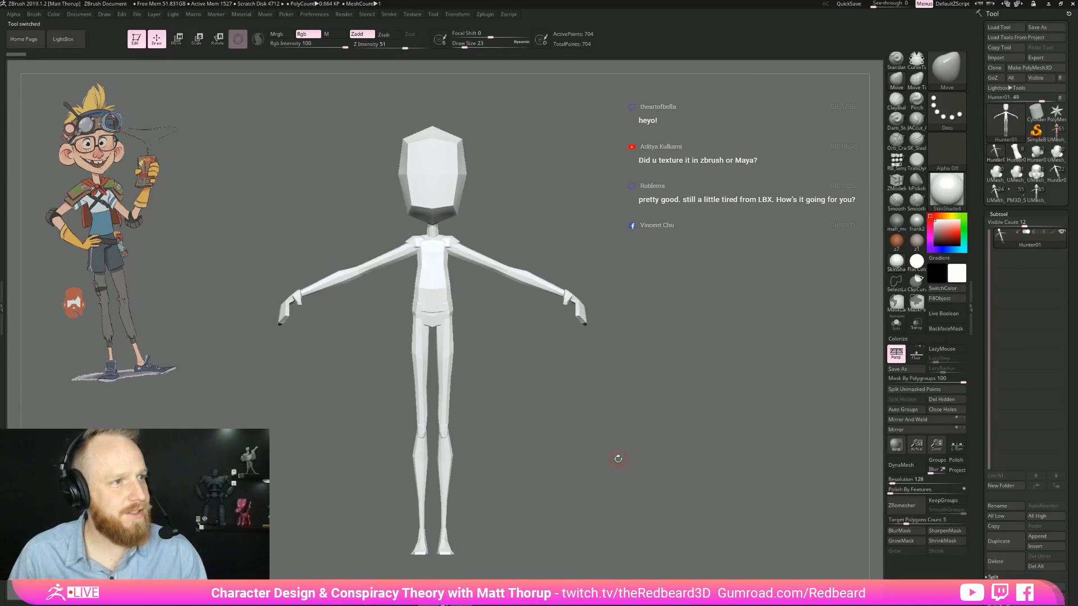
{"action": "mouse_move", "coordinate": [648, 433]}
{"action": "left_mouse_down"}
{"action": "mouse_move", "coordinate": [616, 438]}
{"action": "mouse_move", "coordinate": [640, 440]}
{"action": "left_mouse_up"}
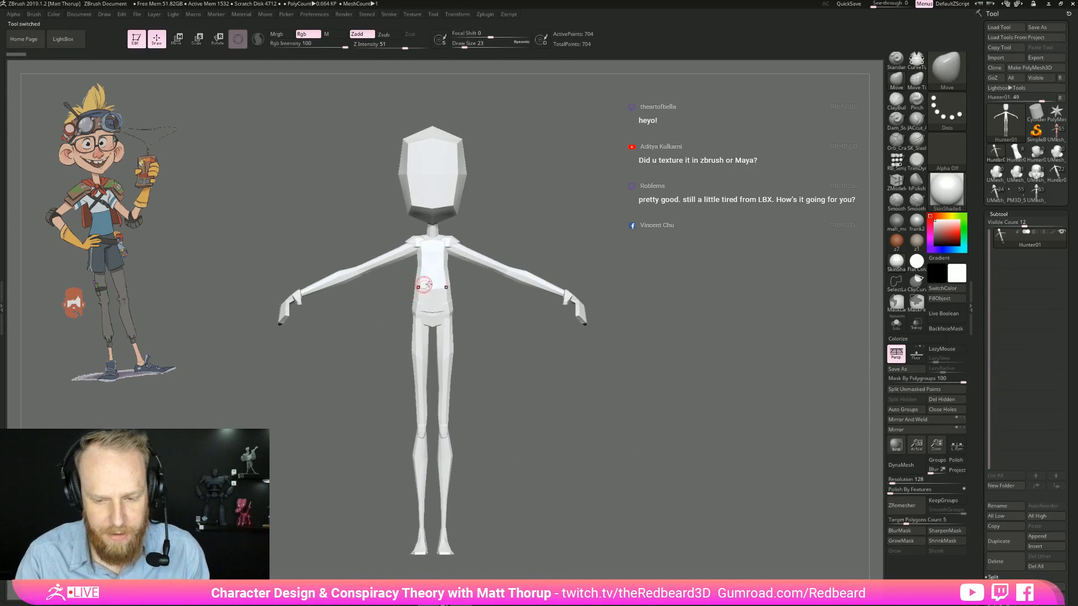
Step: Show the base mesh's polygroups, isolate the thighs to examine their simple shape, and restore the whole figure
{"action": "key", "text": "shift+f"}
{"action": "mouse_move", "coordinate": [543, 455]}
{"action": "left_mouse_down", "text": "alt"}
{"action": "mouse_move", "coordinate": [479, 433]}
{"action": "mouse_move", "coordinate": [544, 440]}
{"action": "mouse_move", "coordinate": [555, 372]}
{"action": "left_mouse_up", "text": "alt"}
{"action": "left_click", "coordinate": [449, 380], "text": "ctrl+shift"}
{"action": "mouse_move", "coordinate": [554, 248]}
{"action": "left_mouse_down", "text": "ctrl+shift"}
{"action": "mouse_move", "coordinate": [514, 249]}
{"action": "mouse_move", "coordinate": [458, 341]}
{"action": "mouse_move", "coordinate": [564, 418]}
{"action": "mouse_move", "coordinate": [465, 470]}
{"action": "left_mouse_up", "text": "ctrl+shift"}
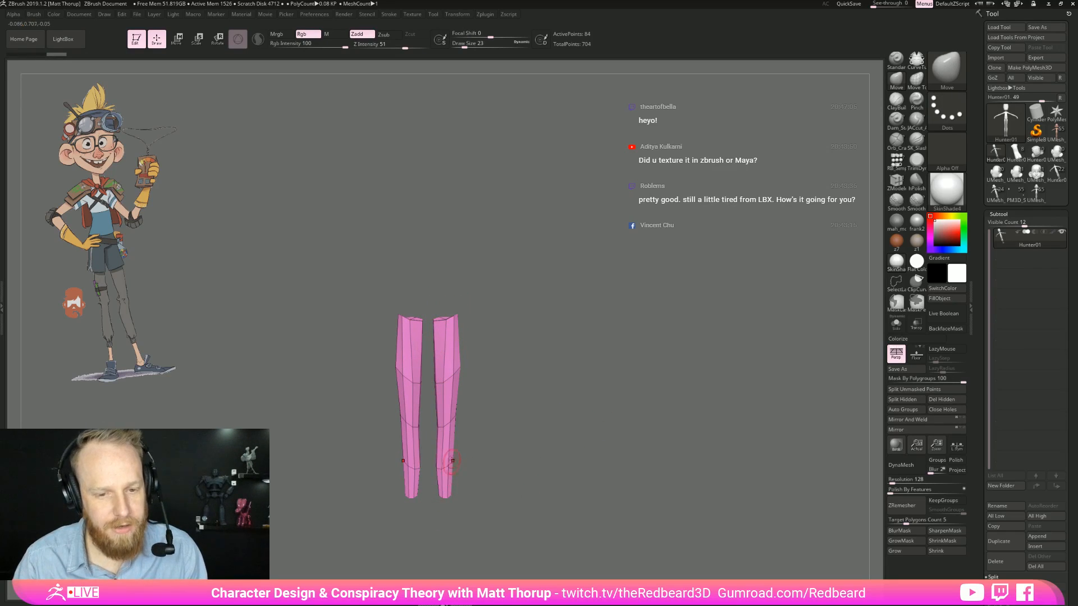
{"action": "left_click", "coordinate": [673, 409], "text": "ctrl+shift"}
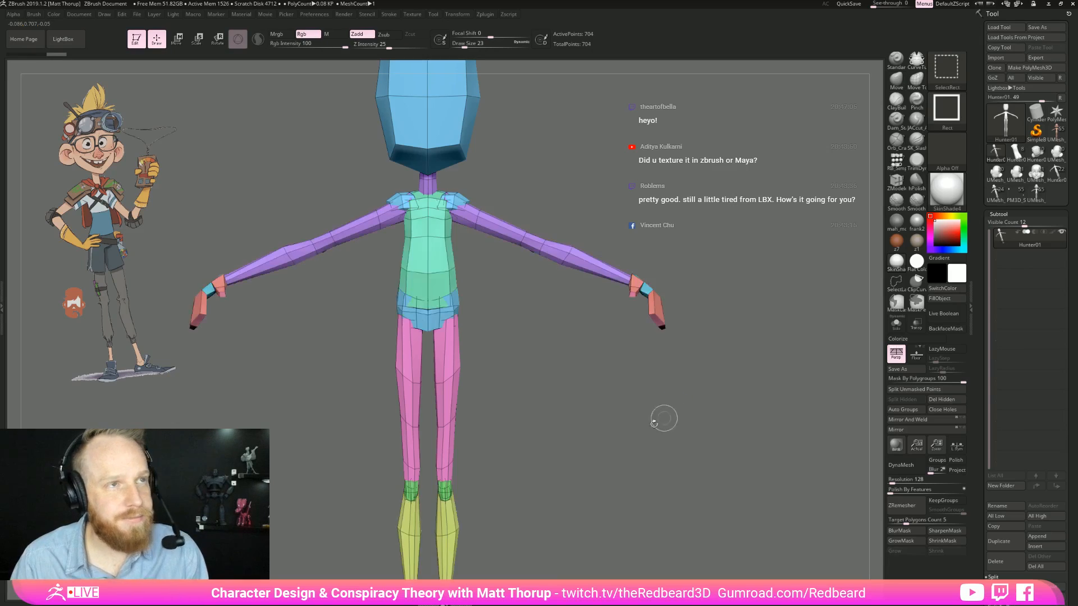
Step: Isolate the lower leg and then the arm polygroups to examine their tapered shapes
{"action": "left_click_drag", "start_coordinate": [654, 412], "coordinate": [505, 444]}
{"action": "left_click", "coordinate": [499, 442], "text": "ctrl+shift"}
{"action": "mouse_move", "coordinate": [602, 452]}
{"action": "left_mouse_down"}
{"action": "mouse_move", "coordinate": [635, 362]}
{"action": "mouse_move", "coordinate": [593, 392]}
{"action": "mouse_move", "coordinate": [531, 336]}
{"action": "left_mouse_up"}
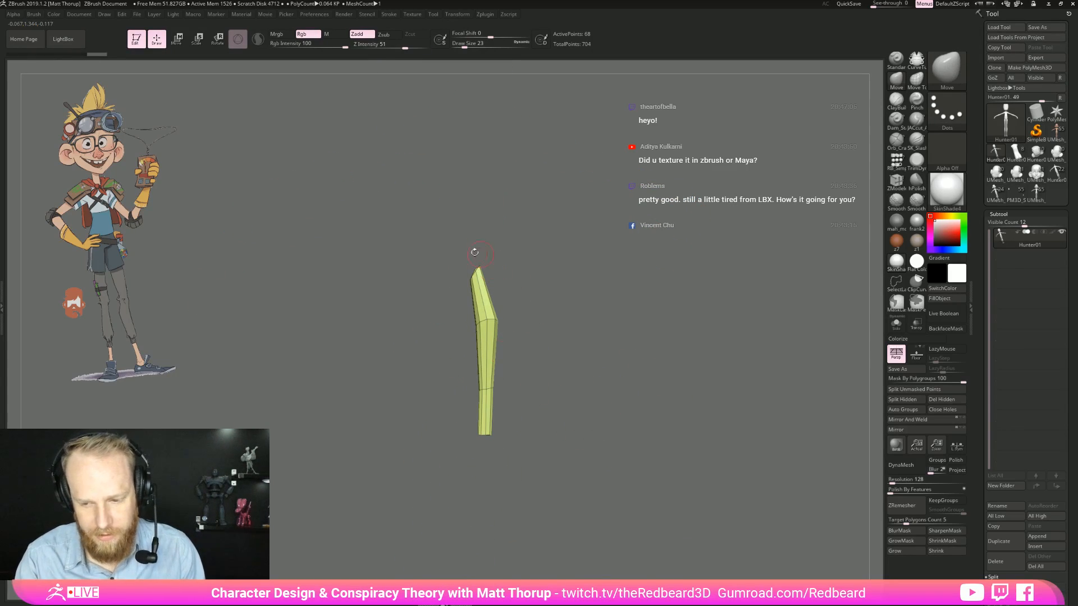
{"action": "mouse_move", "coordinate": [582, 442]}
{"action": "left_mouse_down"}
{"action": "mouse_move", "coordinate": [642, 428]}
{"action": "mouse_move", "coordinate": [522, 290]}
{"action": "left_mouse_up"}
{"action": "left_click", "coordinate": [642, 428], "text": "ctrl+shift"}
{"action": "left_click", "coordinate": [521, 288], "text": "ctrl+shift"}
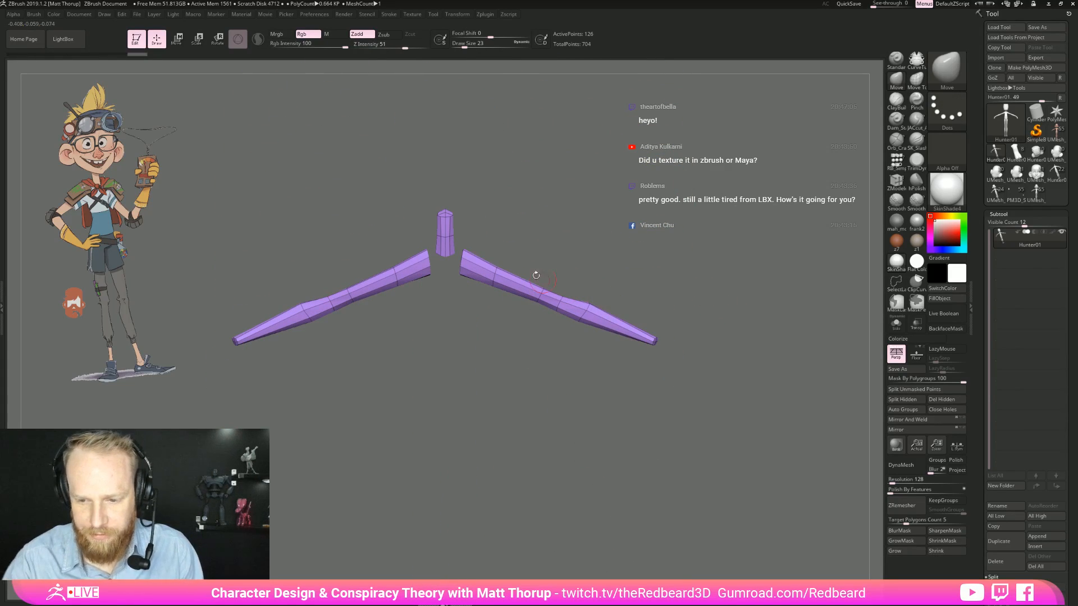
Step: Set SelectLasso as the selection brush, trace the upper arm's simple shape with it, and show the full figure again
{"action": "left_click", "coordinate": [897, 282]}
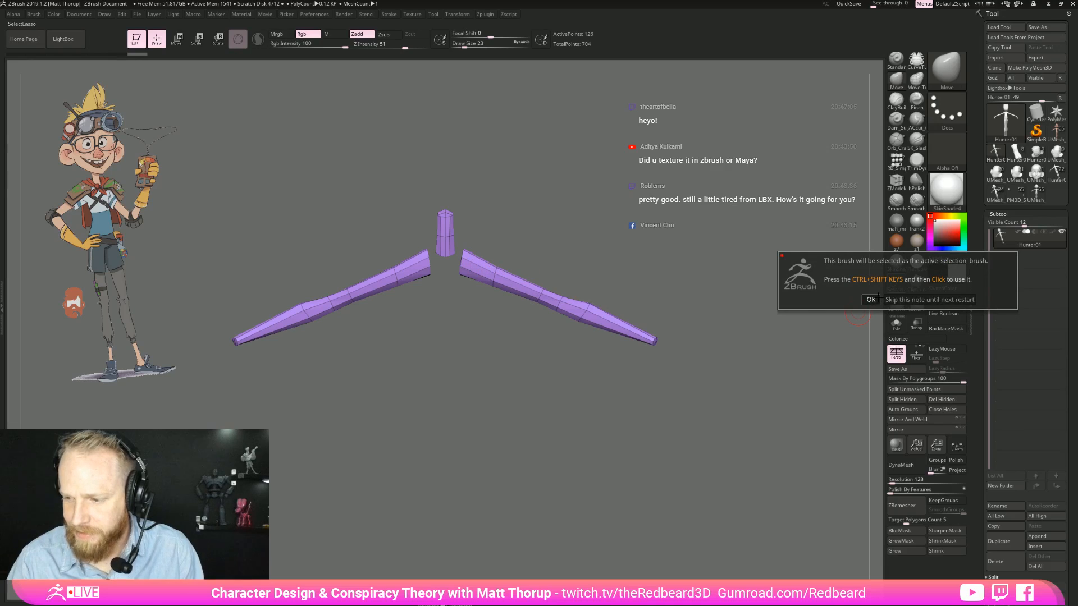
{"action": "left_click", "coordinate": [871, 299]}
{"action": "left_click", "coordinate": [898, 306]}
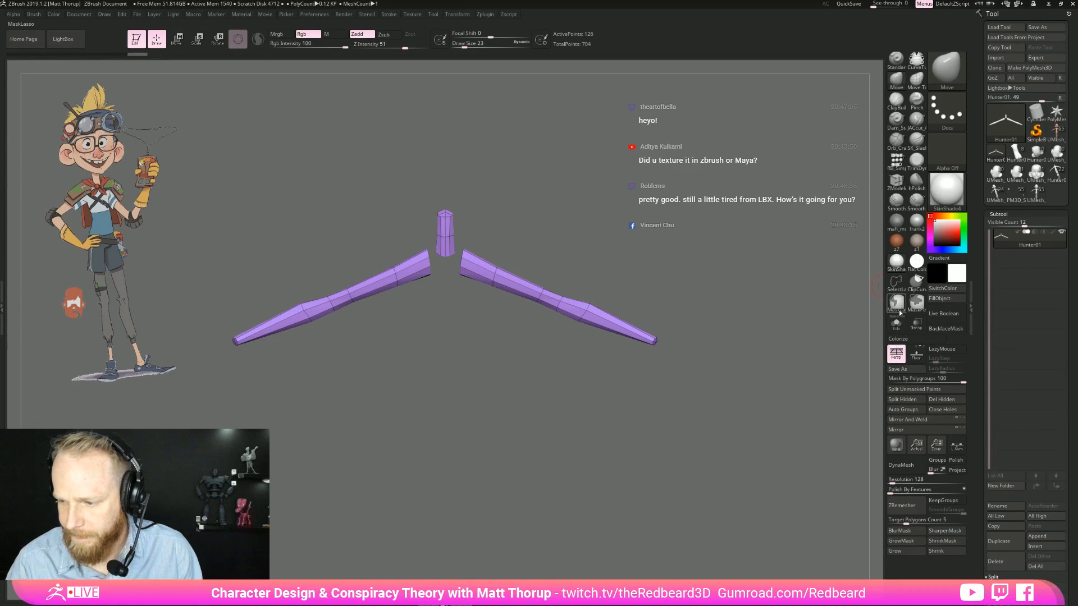
{"action": "mouse_move", "coordinate": [511, 305]}
{"action": "left_mouse_down", "text": "ctrl+shift"}
{"action": "mouse_move", "coordinate": [477, 290]}
{"action": "mouse_move", "coordinate": [499, 267]}
{"action": "mouse_move", "coordinate": [456, 274]}
{"action": "left_mouse_up", "text": "ctrl+shift"}
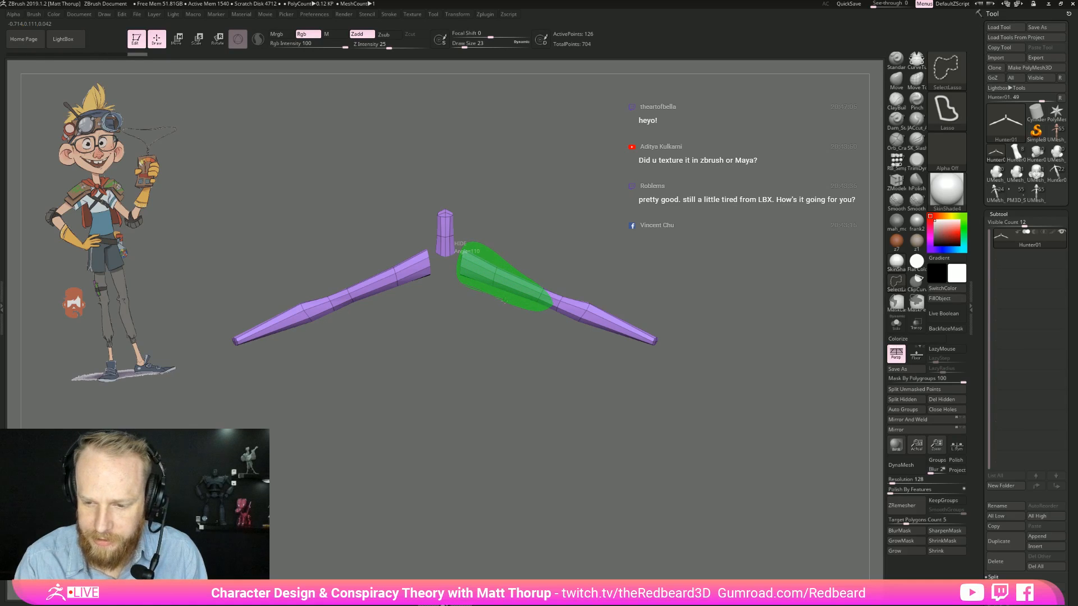
{"action": "left_click_drag", "start_coordinate": [502, 300], "coordinate": [516, 306], "text": "ctrl+shift"}
{"action": "left_click", "coordinate": [631, 331], "text": "ctrl+shift"}
{"action": "mouse_move", "coordinate": [671, 306]}
{"action": "left_mouse_down"}
{"action": "mouse_move", "coordinate": [625, 282]}
{"action": "mouse_move", "coordinate": [648, 324]}
{"action": "left_mouse_up"}
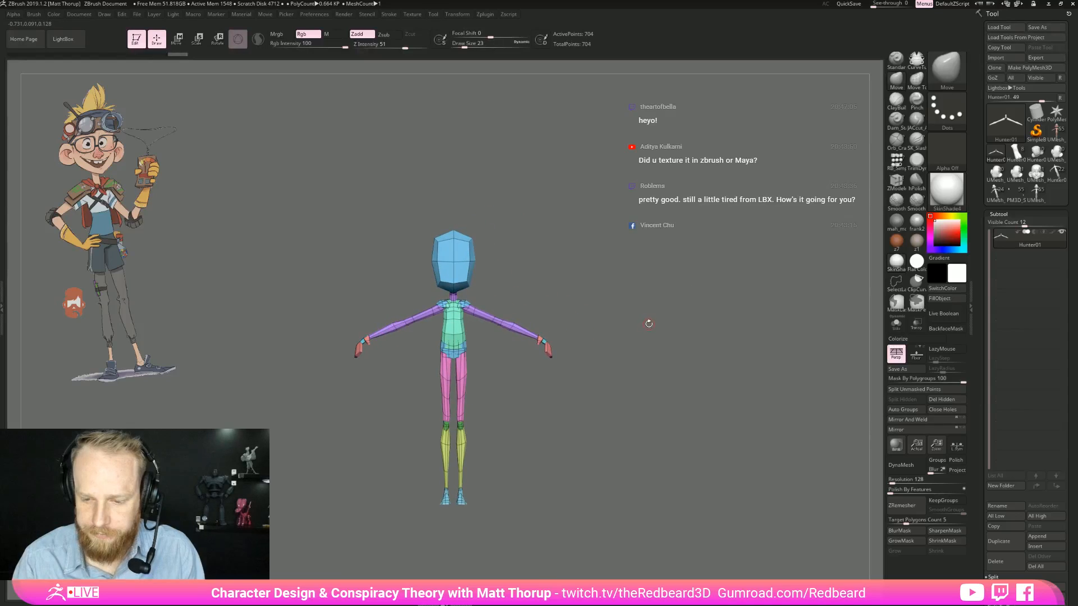
{"action": "mouse_move", "coordinate": [481, 337]}
{"action": "left_mouse_down", "text": "alt"}
{"action": "mouse_move", "coordinate": [520, 365]}
{"action": "mouse_move", "coordinate": [453, 320]}
{"action": "left_mouse_up", "text": "alt"}
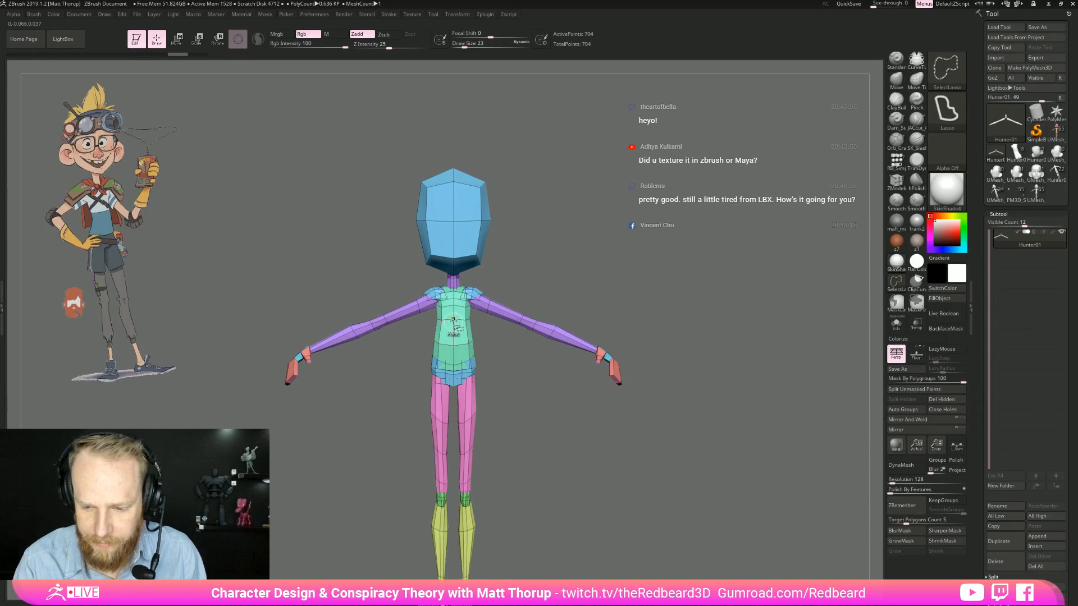
Step: Isolate the torso polygroup, trace its shape with the selection lasso, and restore and frame the whole figure
{"action": "left_click", "coordinate": [453, 320], "text": "ctrl+shift"}
{"action": "left_click", "coordinate": [522, 356], "text": "ctrl+shift"}
{"action": "left_click", "coordinate": [539, 303], "text": "ctrl+shift"}
{"action": "key", "text": "ctrl+shift"}
{"action": "mouse_move", "coordinate": [432, 330]}
{"action": "left_mouse_down", "text": "ctrl+shift"}
{"action": "mouse_move", "coordinate": [433, 264]}
{"action": "mouse_move", "coordinate": [445, 263]}
{"action": "mouse_move", "coordinate": [440, 296]}
{"action": "left_mouse_up", "text": "ctrl+shift"}
{"action": "left_click", "coordinate": [611, 400], "text": "ctrl+shift"}
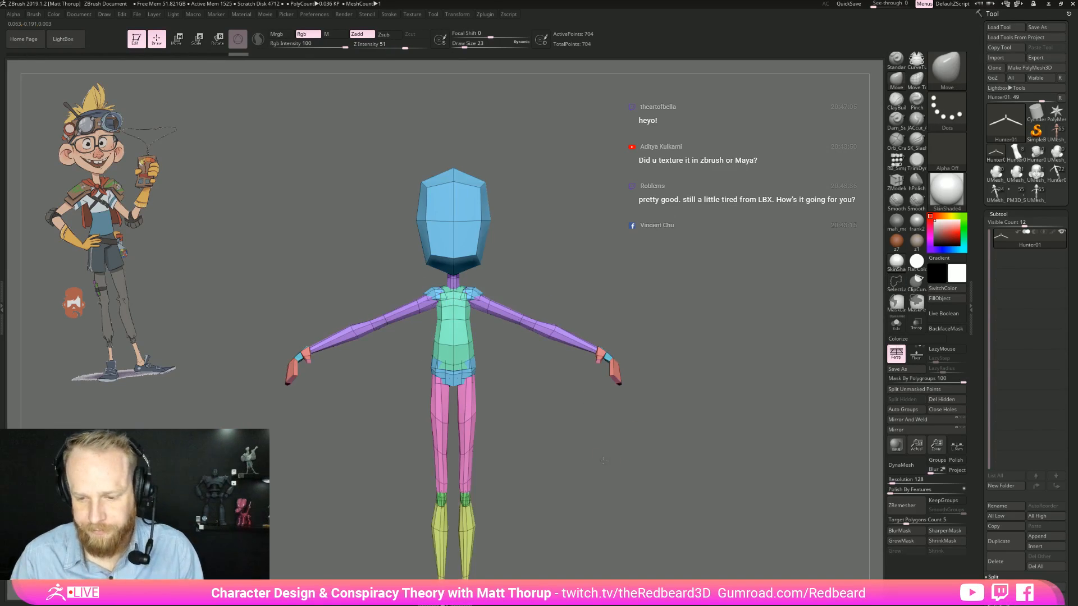
{"action": "key", "text": "f"}
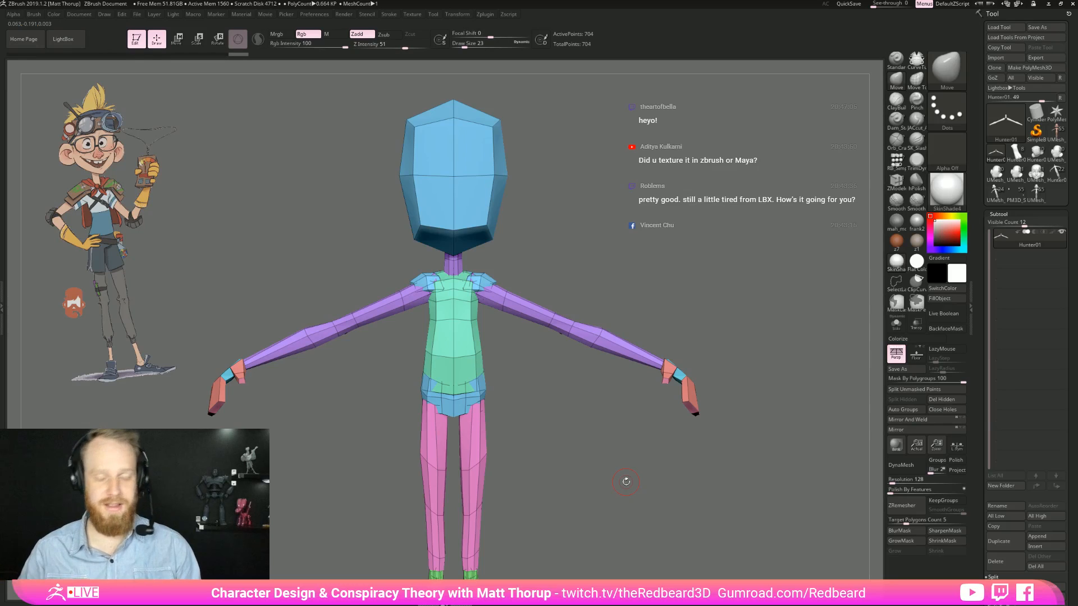
Step: Trace the shape of the arm from shoulder to hand with the selection lasso, keeping the full figure shown
{"action": "left_click_drag", "start_coordinate": [585, 454], "coordinate": [555, 444], "text": "shift"}
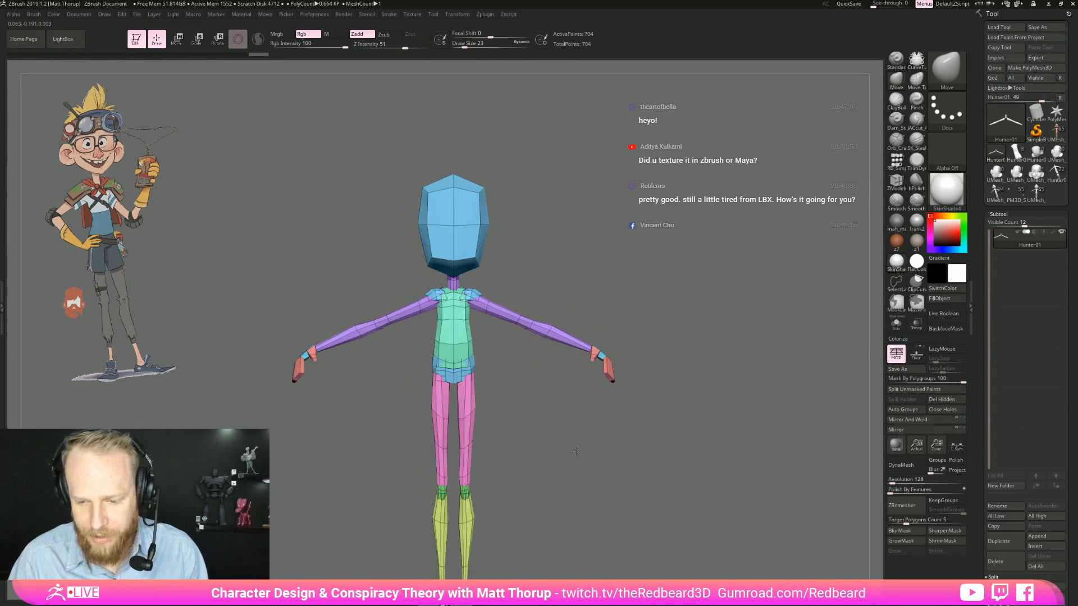
{"action": "key", "text": "f"}
{"action": "left_click_drag", "start_coordinate": [606, 379], "coordinate": [621, 468], "text": "alt"}
{"action": "key", "text": "ctrl+shift"}
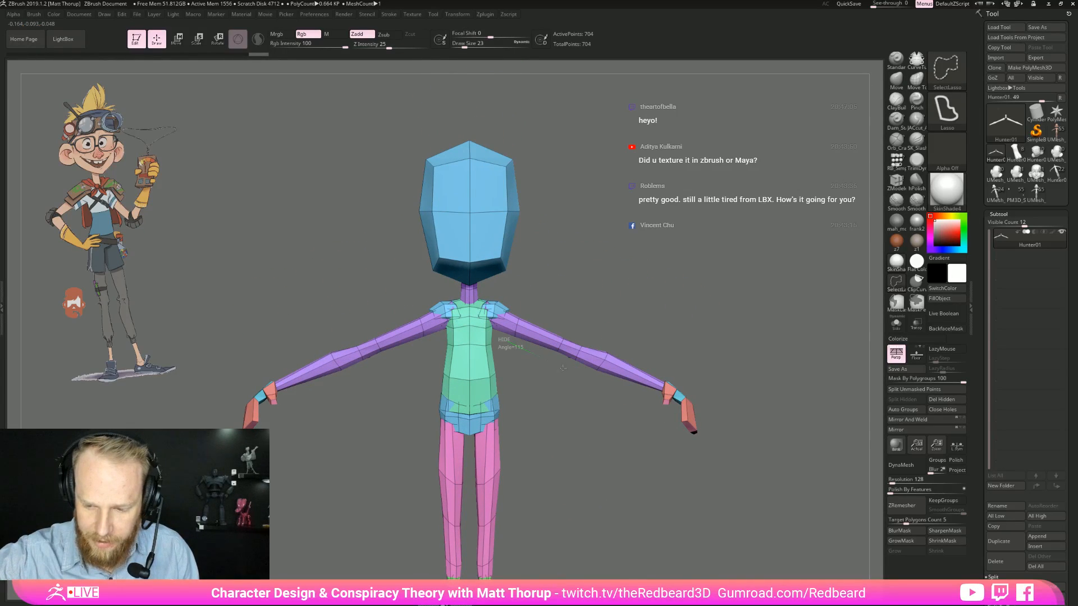
{"action": "mouse_move", "coordinate": [633, 397]}
{"action": "left_mouse_down", "text": "ctrl+shift"}
{"action": "mouse_move", "coordinate": [710, 444]}
{"action": "mouse_move", "coordinate": [505, 334]}
{"action": "mouse_move", "coordinate": [532, 309]}
{"action": "left_mouse_up", "text": "ctrl+shift"}
{"action": "left_click", "coordinate": [531, 309], "text": "ctrl+shift"}
{"action": "mouse_move", "coordinate": [653, 403]}
{"action": "left_mouse_down", "text": "ctrl+shift"}
{"action": "mouse_move", "coordinate": [662, 384]}
{"action": "mouse_move", "coordinate": [488, 299]}
{"action": "left_mouse_up", "text": "ctrl+shift"}
{"action": "left_click", "coordinate": [555, 449], "text": "ctrl+shift"}
{"action": "left_click_drag", "start_coordinate": [554, 467], "coordinate": [554, 348], "text": "alt"}
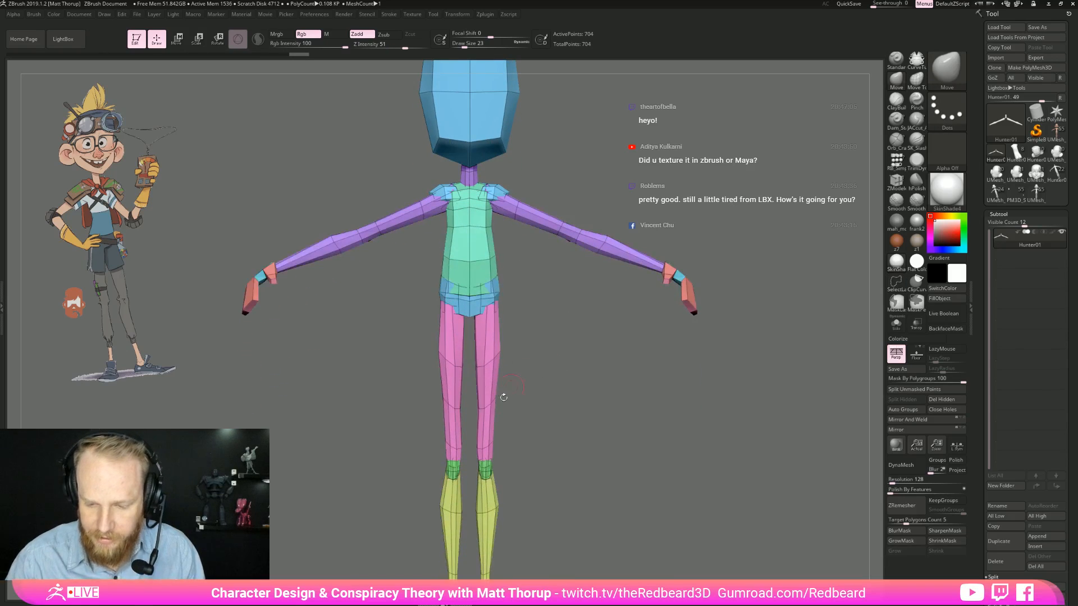
Step: Trace the line of one leg from the hip to the ankle with the selection lasso
{"action": "left_click_drag", "start_coordinate": [562, 404], "coordinate": [505, 337], "text": "alt"}
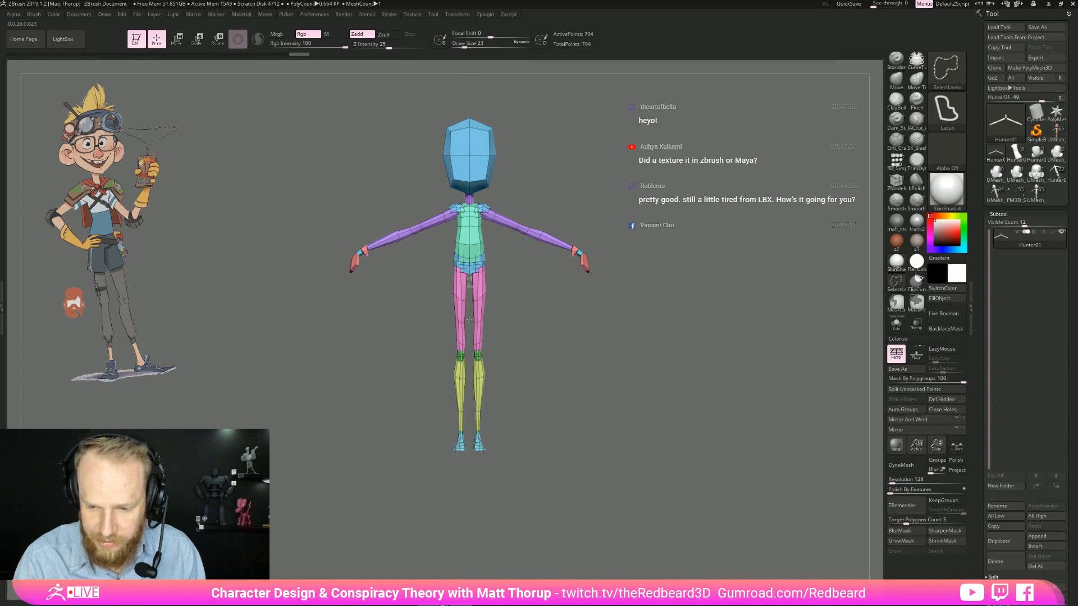
{"action": "left_click_drag", "start_coordinate": [474, 433], "coordinate": [487, 396], "text": "ctrl+shift"}
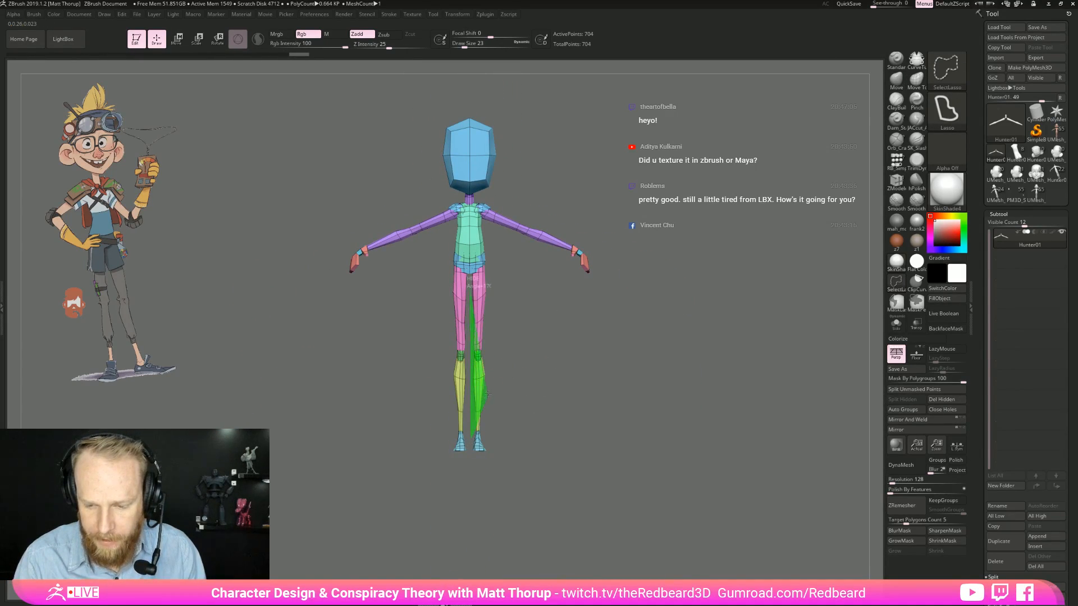
{"action": "mouse_move", "coordinate": [491, 304]}
{"action": "left_mouse_down", "text": "ctrl+shift"}
{"action": "mouse_move", "coordinate": [471, 265]}
{"action": "mouse_move", "coordinate": [490, 268]}
{"action": "left_mouse_up", "text": "ctrl+shift"}
{"action": "left_click", "coordinate": [590, 332], "text": "ctrl+shift"}
Step: Hide the arms, trace the body's curved profile from the side with the selection lasso, and show the full figure
{"action": "mouse_move", "coordinate": [589, 332]}
{"action": "left_mouse_down", "text": "shift"}
{"action": "mouse_move", "coordinate": [578, 367]}
{"action": "mouse_move", "coordinate": [623, 357]}
{"action": "mouse_move", "coordinate": [615, 368]}
{"action": "mouse_move", "coordinate": [632, 339]}
{"action": "left_mouse_up", "text": "shift"}
{"action": "mouse_move", "coordinate": [587, 183]}
{"action": "left_mouse_down", "text": "ctrl+shift"}
{"action": "mouse_move", "coordinate": [646, 303]}
{"action": "mouse_move", "coordinate": [506, 236]}
{"action": "left_mouse_up", "text": "ctrl+shift"}
{"action": "mouse_move", "coordinate": [539, 264]}
{"action": "left_mouse_down", "text": "shift"}
{"action": "mouse_move", "coordinate": [559, 273]}
{"action": "mouse_move", "coordinate": [570, 331]}
{"action": "mouse_move", "coordinate": [534, 325]}
{"action": "mouse_move", "coordinate": [470, 273]}
{"action": "left_mouse_up", "text": "shift"}
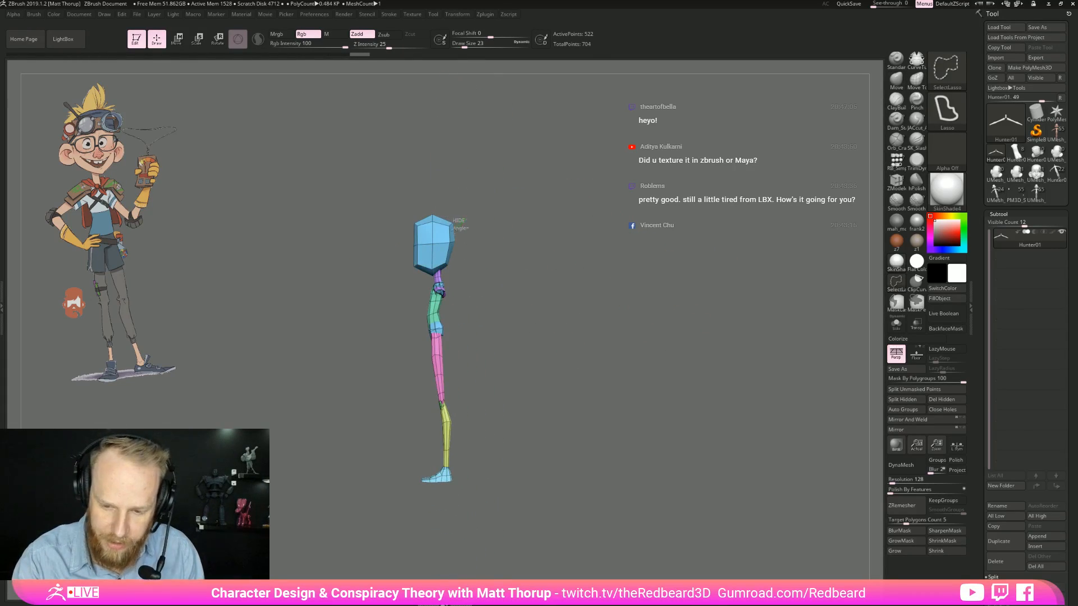
{"action": "mouse_move", "coordinate": [425, 301]}
{"action": "left_mouse_down", "text": "ctrl+shift"}
{"action": "mouse_move", "coordinate": [456, 493]}
{"action": "mouse_move", "coordinate": [456, 484]}
{"action": "left_mouse_up", "text": "ctrl+shift"}
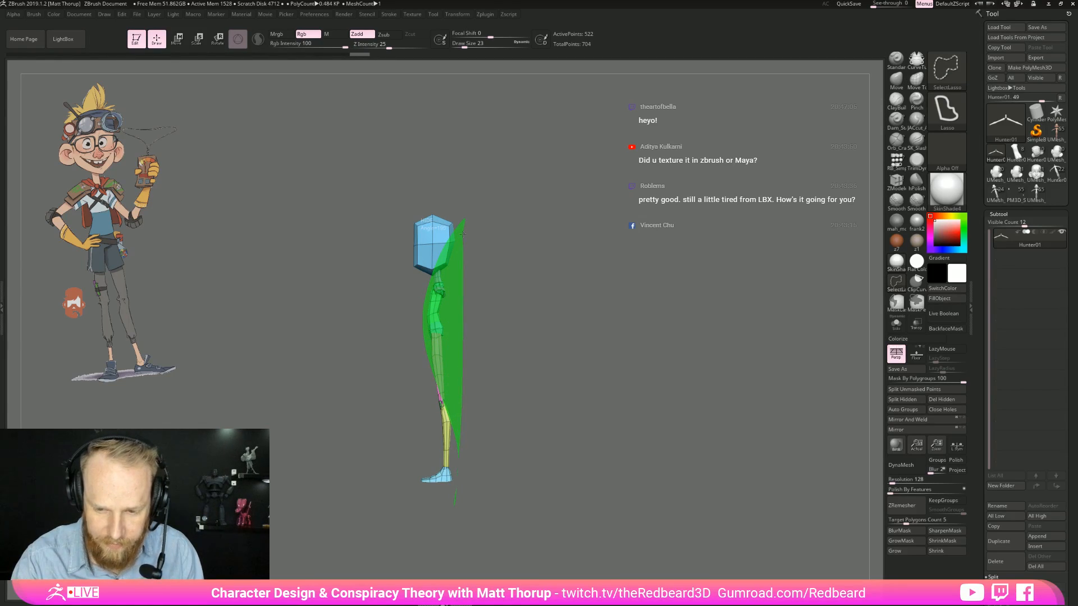
{"action": "left_click_drag", "start_coordinate": [463, 233], "coordinate": [541, 264], "text": "ctrl+shift"}
{"action": "left_click", "coordinate": [590, 440], "text": "ctrl+shift"}
{"action": "left_click_drag", "start_coordinate": [589, 440], "coordinate": [643, 495], "text": "shift"}
Step: Switch to the Hunter04_01 stage with the smoother body and examine the figure from front and back
{"action": "key", "text": "f"}
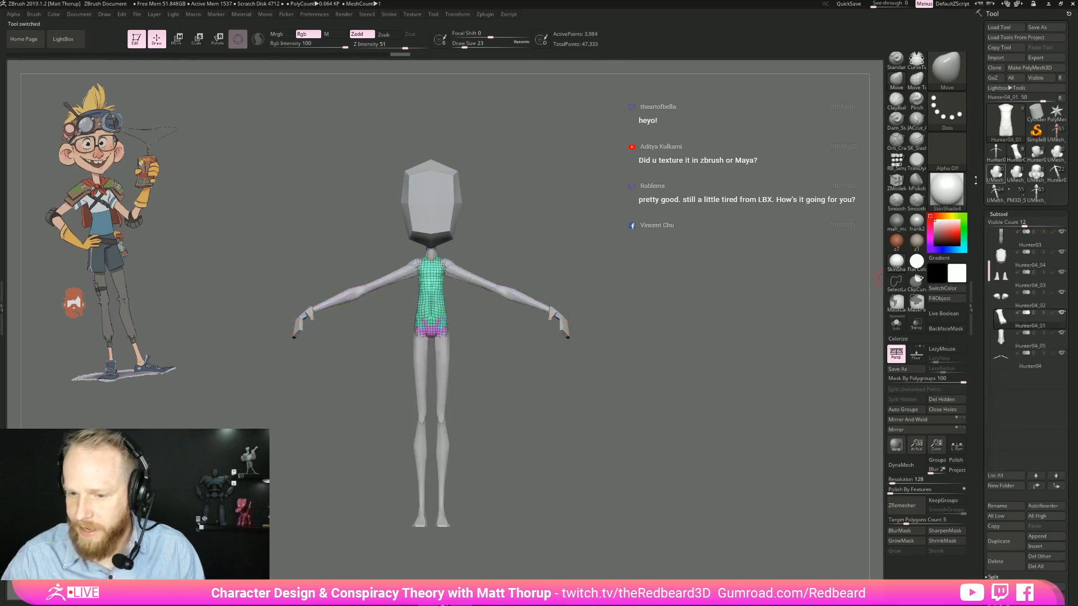
{"action": "left_click_drag", "start_coordinate": [518, 546], "coordinate": [560, 464]}
{"action": "key", "text": "f"}
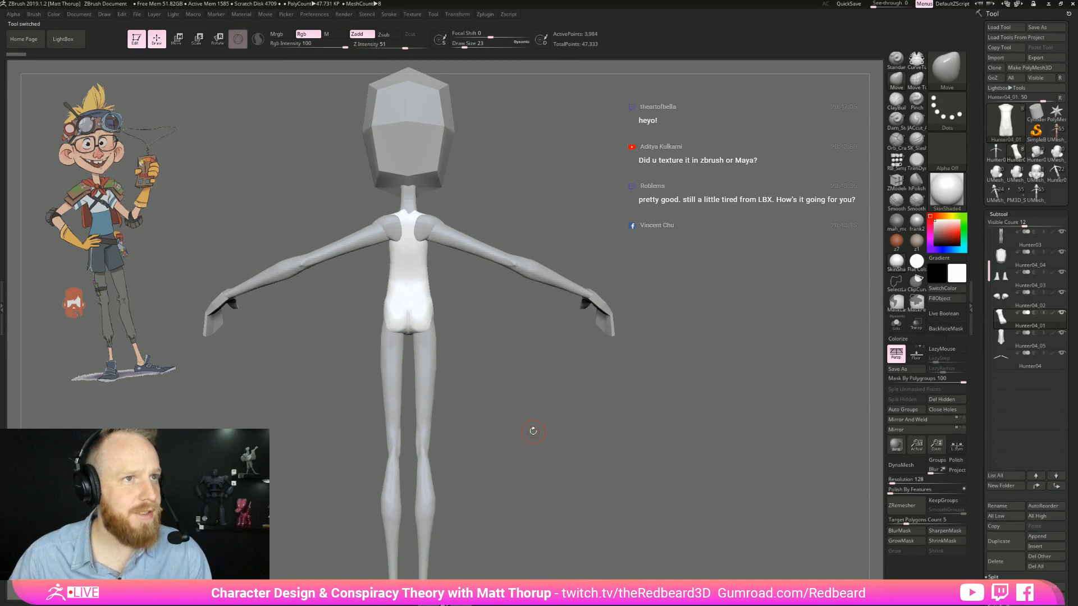
{"action": "mouse_move", "coordinate": [532, 431]}
{"action": "left_mouse_down"}
{"action": "mouse_move", "coordinate": [665, 420]}
{"action": "mouse_move", "coordinate": [741, 365]}
{"action": "left_mouse_up"}
Step: Activate the ClayBuildup brush and display the figure in the reddish-brown material
{"action": "key", "text": "b"}
{"action": "key", "text": "c"}
{"action": "key", "text": "b"}
{"action": "left_click_drag", "start_coordinate": [694, 242], "coordinate": [640, 505], "text": "alt"}
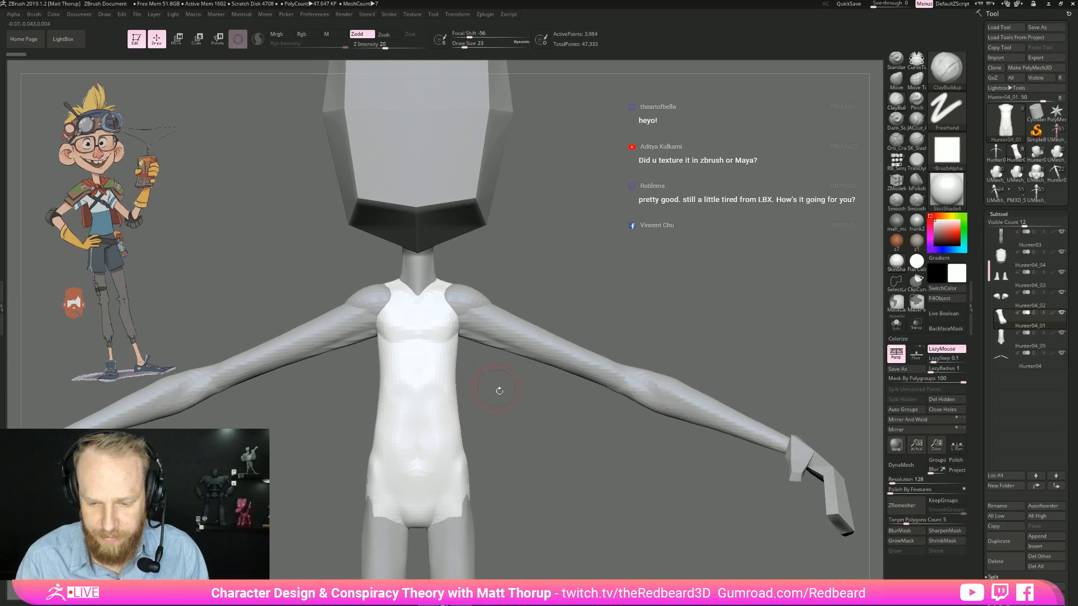
{"action": "left_click_drag", "start_coordinate": [495, 386], "coordinate": [561, 360]}
{"action": "key", "text": "7"}
{"action": "left_click_drag", "start_coordinate": [424, 380], "coordinate": [432, 401]}
{"action": "left_click_drag", "start_coordinate": [499, 387], "coordinate": [424, 377]}
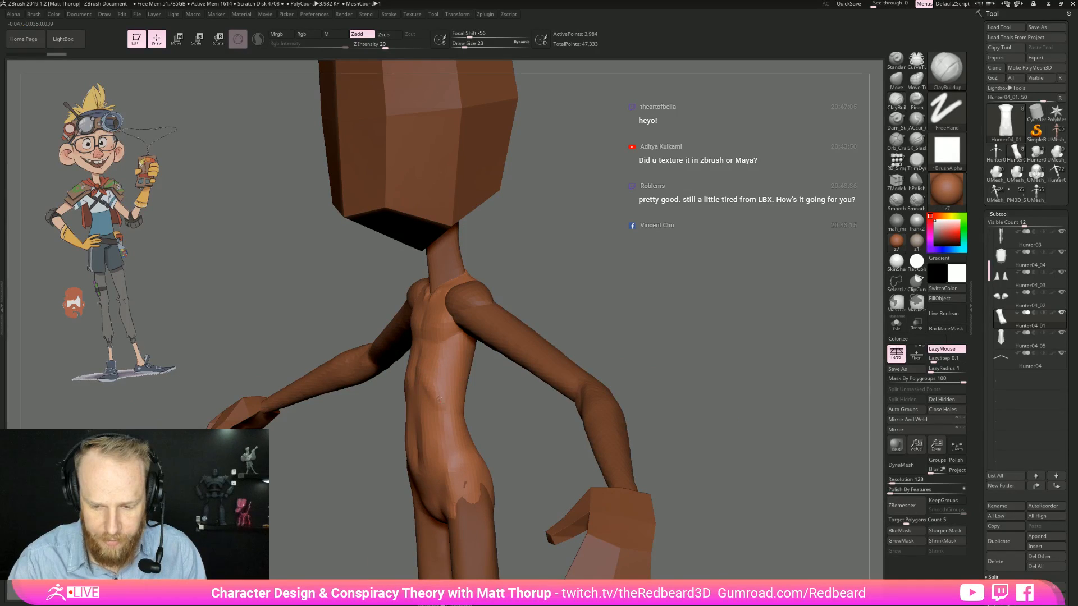
{"action": "mouse_move", "coordinate": [470, 413]}
{"action": "right_mouse_down"}
{"action": "mouse_move", "coordinate": [512, 460]}
{"action": "mouse_move", "coordinate": [474, 462]}
{"action": "mouse_move", "coordinate": [496, 480]}
{"action": "mouse_move", "coordinate": [393, 465]}
{"action": "mouse_move", "coordinate": [456, 427]}
{"action": "mouse_move", "coordinate": [505, 418]}
{"action": "mouse_move", "coordinate": [454, 416]}
{"action": "mouse_move", "coordinate": [470, 429]}
{"action": "mouse_move", "coordinate": [449, 415]}
{"action": "mouse_move", "coordinate": [711, 411]}
{"action": "mouse_move", "coordinate": [563, 340]}
{"action": "right_mouse_up"}
{"action": "key", "text": "f"}
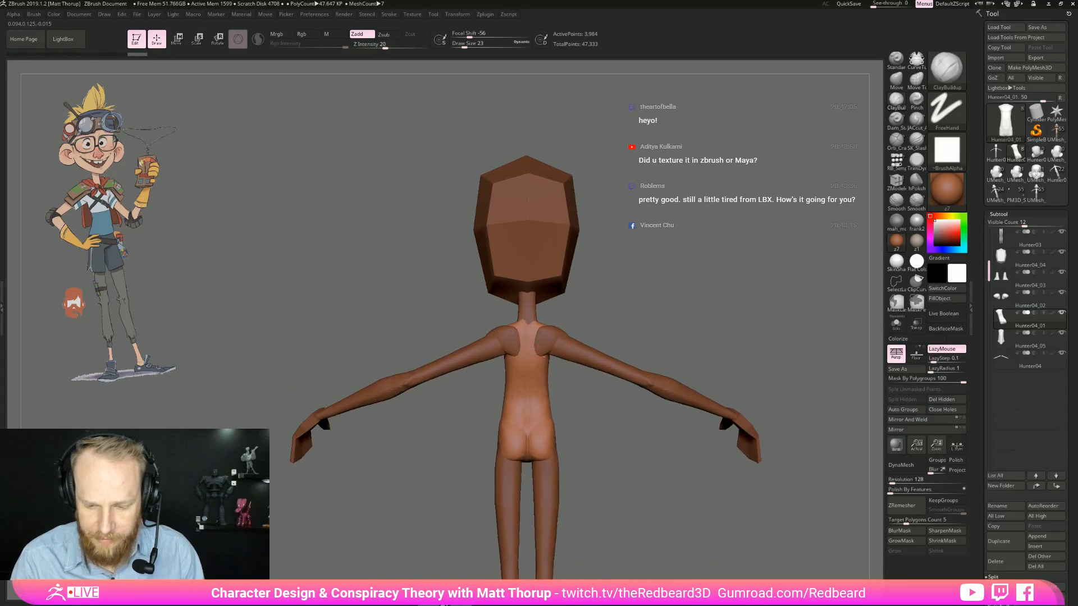
Step: Select individual body subtools, ending with the legs, to examine their forms from several angles
{"action": "left_click", "coordinate": [513, 344], "text": "alt"}
{"action": "right_click_drag", "start_coordinate": [513, 344], "coordinate": [539, 426]}
{"action": "left_click", "coordinate": [523, 412], "text": "alt"}
{"action": "right_click_drag", "start_coordinate": [641, 477], "coordinate": [634, 326], "text": "alt"}
{"action": "right_click_drag", "start_coordinate": [567, 378], "coordinate": [550, 436]}
{"action": "right_click_drag", "start_coordinate": [550, 437], "coordinate": [615, 467]}
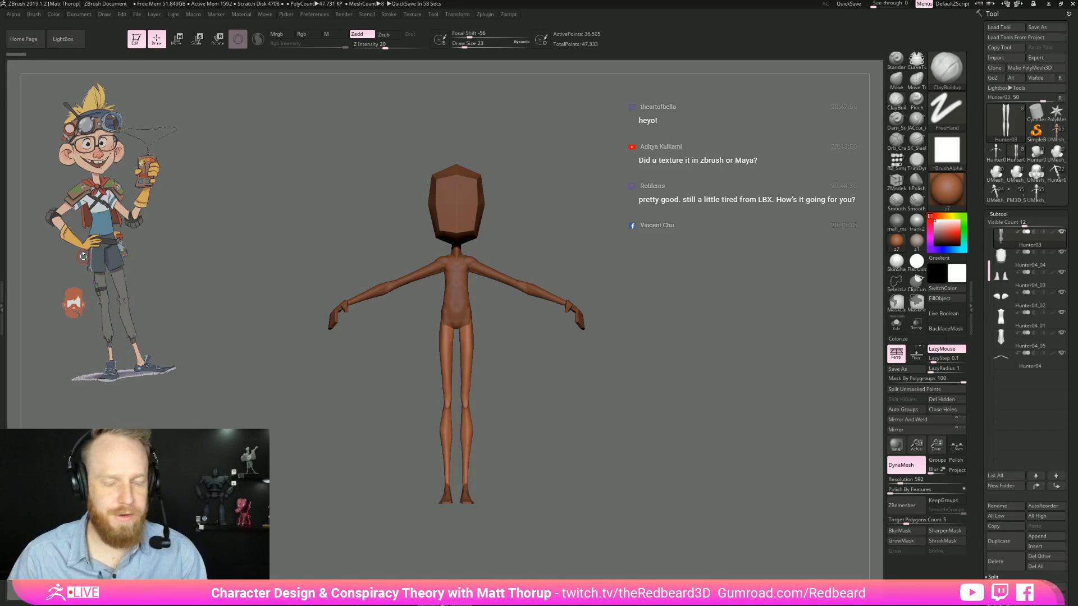
{"action": "right_click_drag", "start_coordinate": [644, 396], "coordinate": [582, 383]}
Step: Switch to the Hunter04_04 stage with the blocked-out face and examine its legs, arms and hand
{"action": "left_click", "coordinate": [1038, 153]}
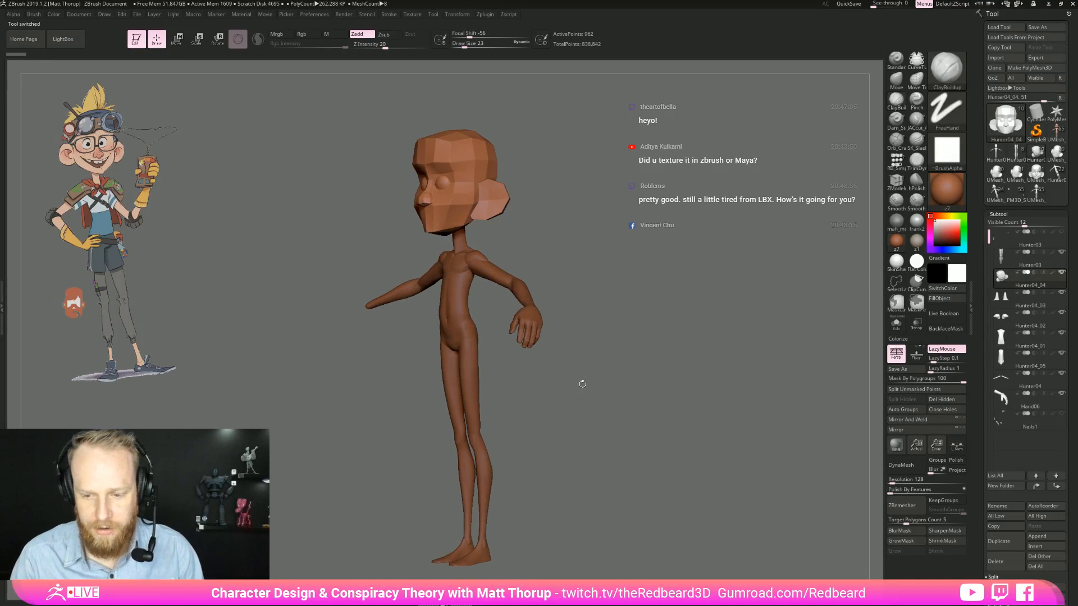
{"action": "left_click", "coordinate": [480, 436], "text": "alt"}
{"action": "right_click_drag", "start_coordinate": [532, 408], "coordinate": [574, 486], "text": "shift"}
{"action": "left_click", "coordinate": [555, 377], "text": "alt"}
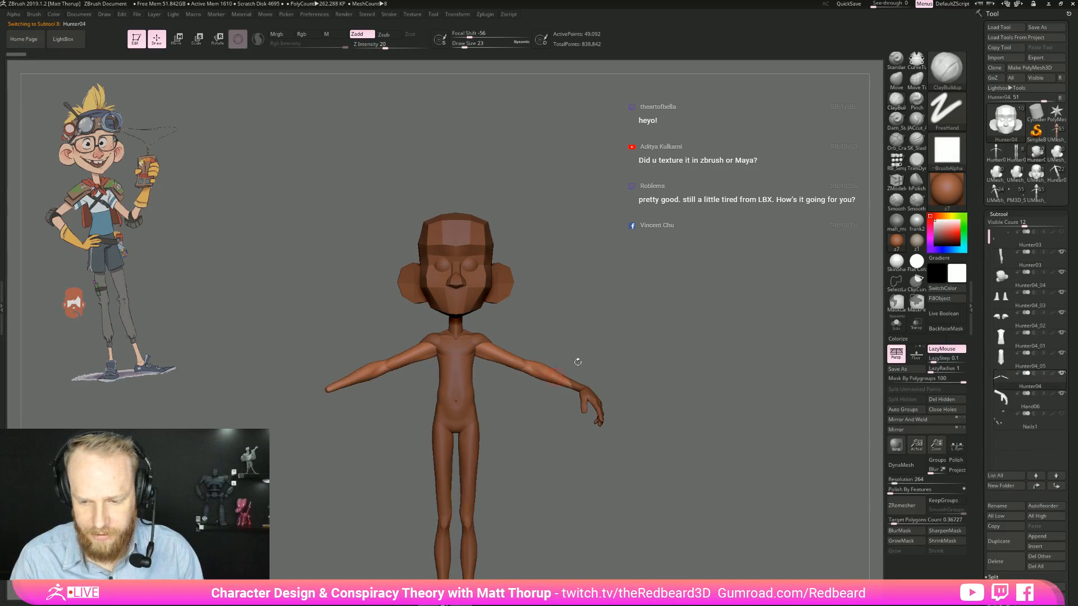
{"action": "left_click", "coordinate": [570, 366], "text": "alt"}
{"action": "right_click_drag", "start_coordinate": [570, 365], "coordinate": [640, 374]}
{"action": "left_click", "coordinate": [663, 369], "text": "alt"}
{"action": "right_click_drag", "start_coordinate": [726, 400], "coordinate": [645, 393]}
{"action": "left_click", "coordinate": [589, 353], "text": "alt"}
Step: Select the head, show its polygroups, and isolate the nose before restoring the whole head
{"action": "right_click_drag", "start_coordinate": [693, 322], "coordinate": [750, 315]}
{"action": "mouse_move", "coordinate": [750, 315]}
{"action": "right_mouse_down", "text": "alt"}
{"action": "mouse_move", "coordinate": [689, 325]}
{"action": "mouse_move", "coordinate": [727, 334]}
{"action": "mouse_move", "coordinate": [614, 308]}
{"action": "mouse_move", "coordinate": [705, 303]}
{"action": "mouse_move", "coordinate": [681, 293]}
{"action": "mouse_move", "coordinate": [573, 357]}
{"action": "mouse_move", "coordinate": [714, 352]}
{"action": "mouse_move", "coordinate": [494, 373]}
{"action": "mouse_move", "coordinate": [668, 387]}
{"action": "mouse_move", "coordinate": [606, 385]}
{"action": "right_mouse_up", "text": "alt"}
{"action": "left_click", "coordinate": [570, 339], "text": "alt"}
{"action": "key", "text": "shift+f"}
{"action": "mouse_move", "coordinate": [597, 428]}
{"action": "right_mouse_down"}
{"action": "mouse_move", "coordinate": [604, 393]}
{"action": "mouse_move", "coordinate": [690, 380]}
{"action": "right_mouse_up"}
{"action": "left_click", "coordinate": [453, 373], "text": "ctrl+shift"}
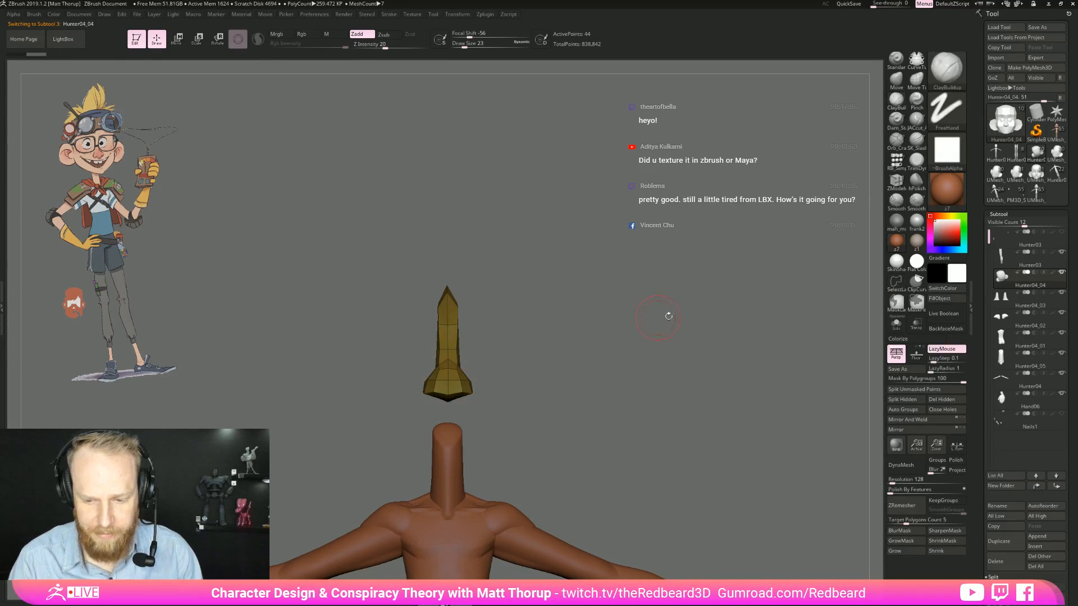
{"action": "left_click", "coordinate": [690, 313], "text": "ctrl+shift"}
Step: Try moving and rotating the nose on the blocky head with the transform gizmo
{"action": "key", "text": "w"}
{"action": "right_click_drag", "start_coordinate": [723, 304], "coordinate": [640, 307]}
{"action": "left_click", "coordinate": [444, 343], "text": "alt"}
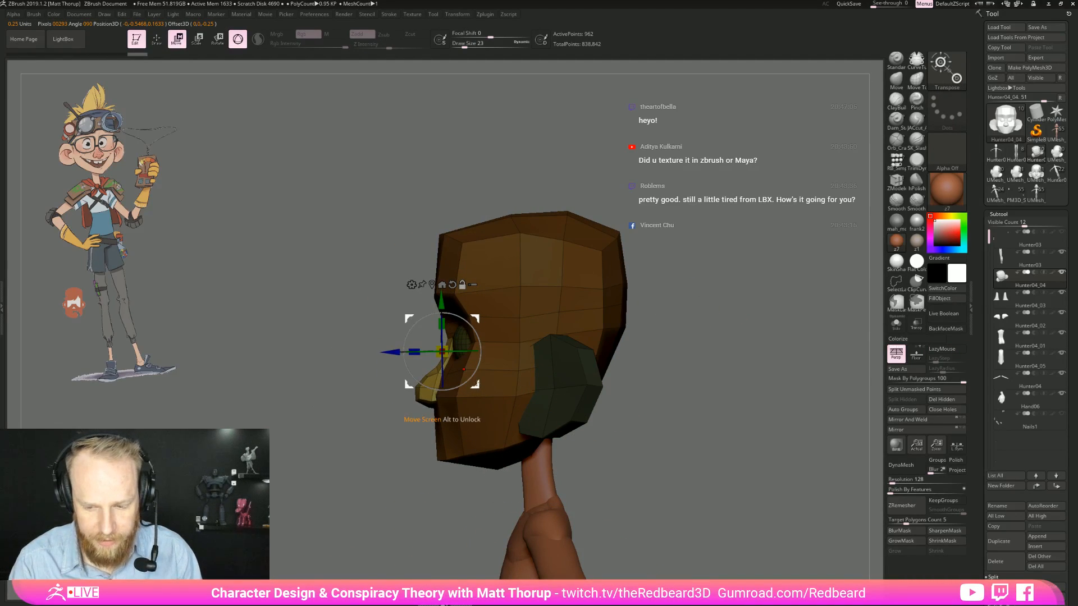
{"action": "left_click_drag", "start_coordinate": [455, 356], "coordinate": [442, 396], "text": "alt"}
{"action": "right_click_drag", "start_coordinate": [446, 395], "coordinate": [458, 354], "text": "shift"}
{"action": "left_click_drag", "start_coordinate": [447, 350], "coordinate": [484, 380]}
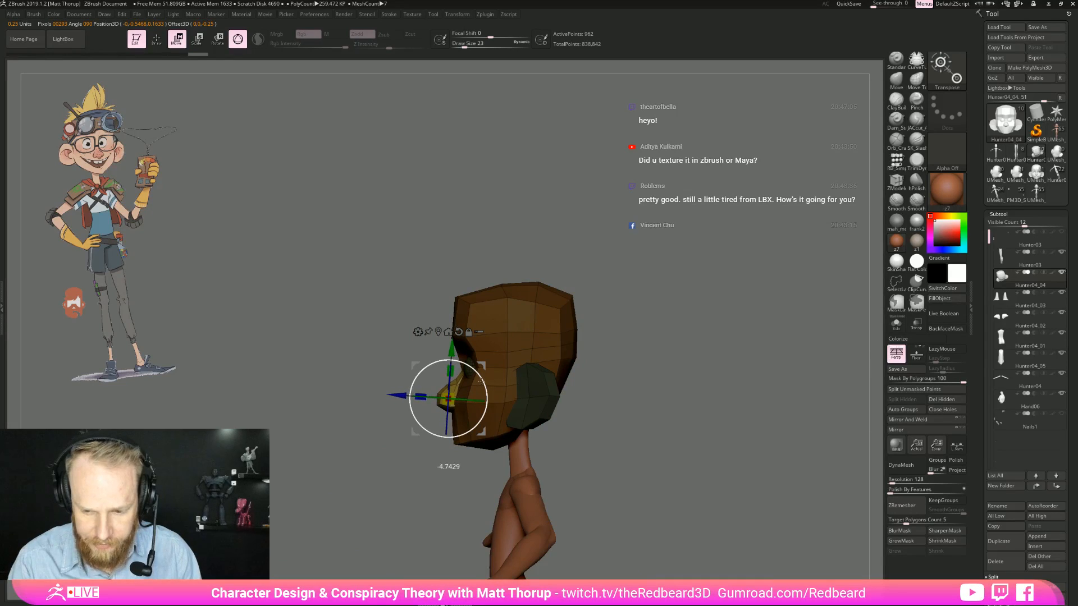
{"action": "key", "text": "q"}
{"action": "left_click_drag", "start_coordinate": [626, 374], "coordinate": [713, 369], "text": "shift"}
{"action": "right_click_drag", "start_coordinate": [713, 369], "coordinate": [722, 399], "text": "ctrl"}
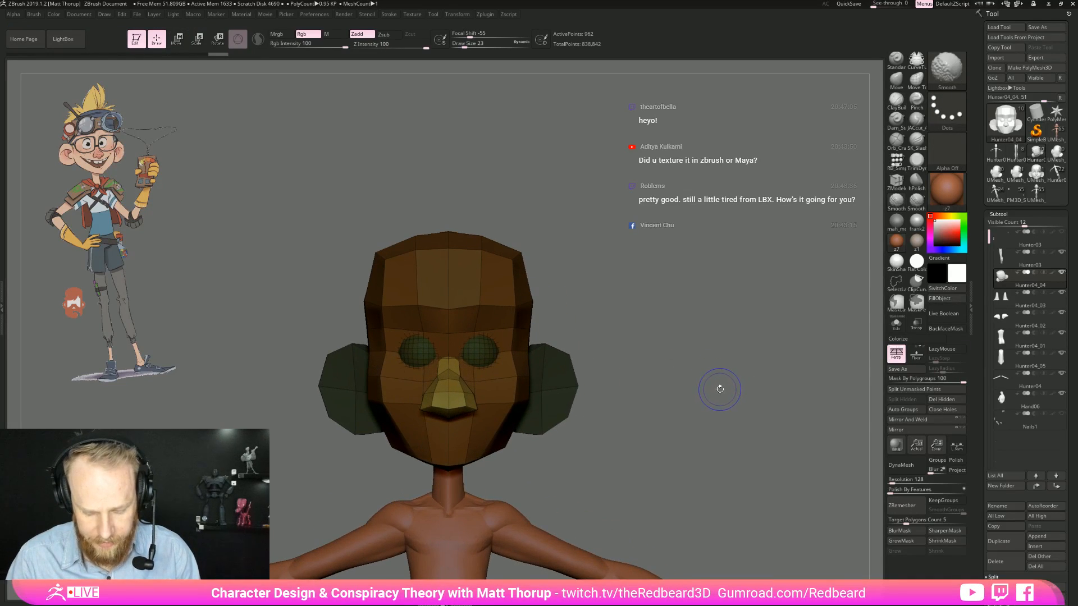
Step: Turn off the head's polygroup display and undo the nose adjustments
{"action": "key", "text": "shift+f"}
{"action": "mouse_move", "coordinate": [712, 338]}
{"action": "right_mouse_down"}
{"action": "mouse_move", "coordinate": [724, 359]}
{"action": "mouse_move", "coordinate": [654, 355]}
{"action": "mouse_move", "coordinate": [696, 358]}
{"action": "mouse_move", "coordinate": [723, 381]}
{"action": "mouse_move", "coordinate": [734, 351]}
{"action": "right_mouse_up"}
{"action": "key", "text": "ctrl+z"}
{"action": "key", "text": "ctrl+z"}
{"action": "left_click_drag", "start_coordinate": [728, 385], "coordinate": [736, 393], "text": "ctrl"}
{"action": "mouse_move", "coordinate": [736, 393]}
{"action": "right_mouse_down", "text": "ctrl"}
{"action": "mouse_move", "coordinate": [748, 383]}
{"action": "mouse_move", "coordinate": [719, 339]}
{"action": "mouse_move", "coordinate": [699, 355]}
{"action": "mouse_move", "coordinate": [717, 358]}
{"action": "right_mouse_up", "text": "ctrl"}
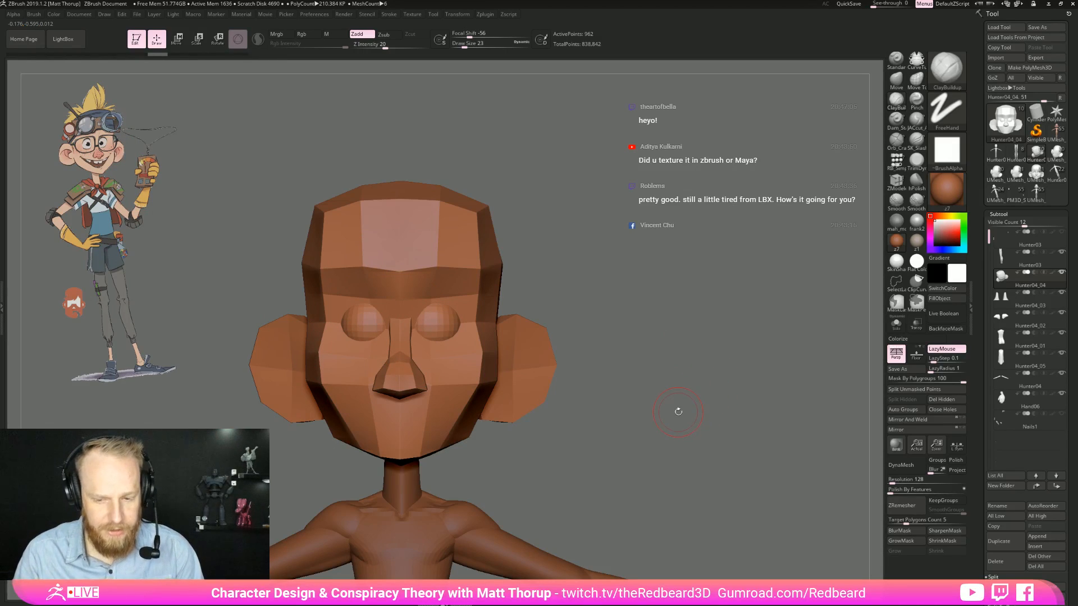
{"action": "right_click_drag", "start_coordinate": [679, 400], "coordinate": [677, 402]}
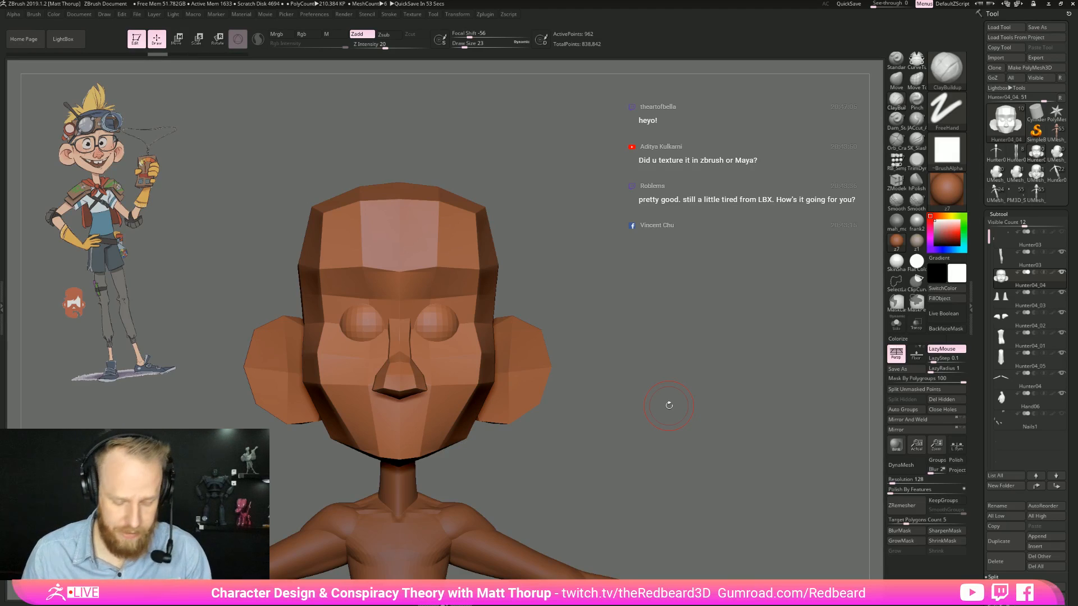
Step: Switch to Photoshop with the IMG_0213.jpg concept art and add a new layer for notes
{"action": "key", "text": "alt+Tab"}
{"action": "key", "text": "alt+Tab"}
{"action": "key", "text": "alt+Tab"}
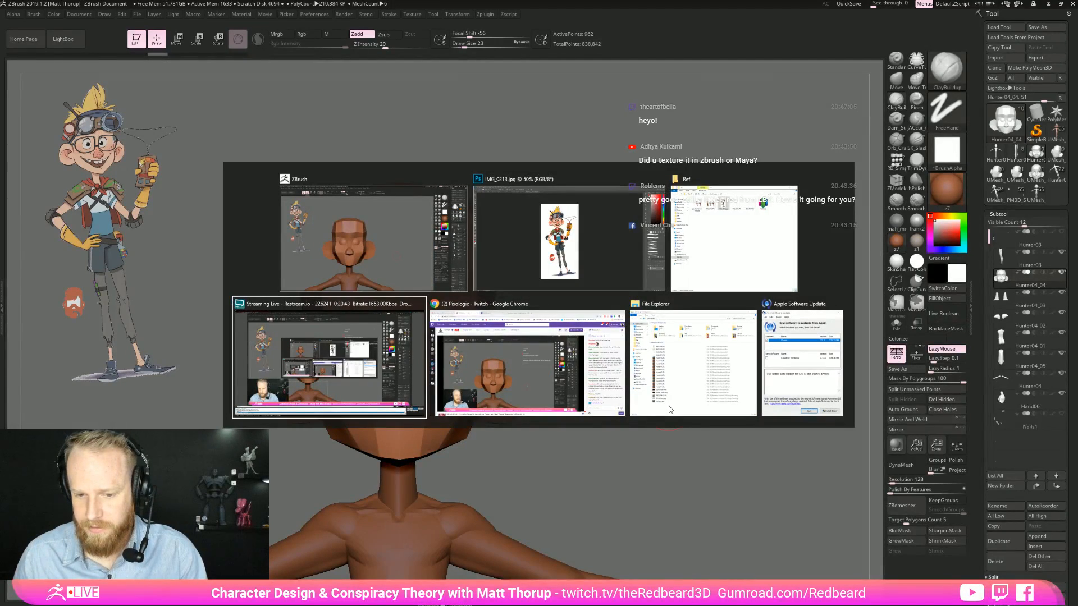
{"action": "left_click", "coordinate": [616, 268]}
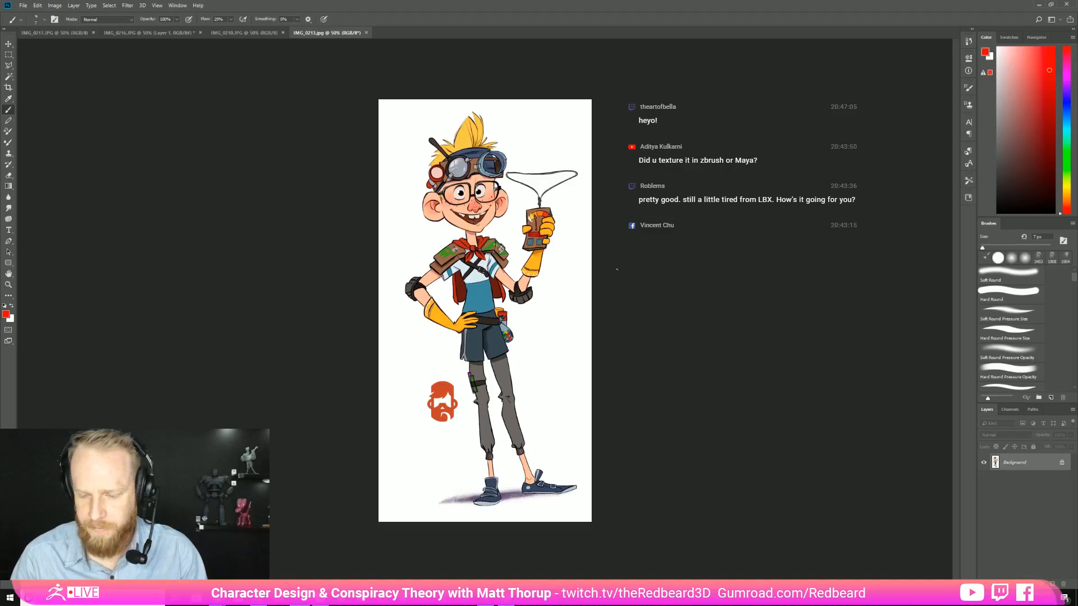
{"action": "left_click", "coordinate": [1051, 583]}
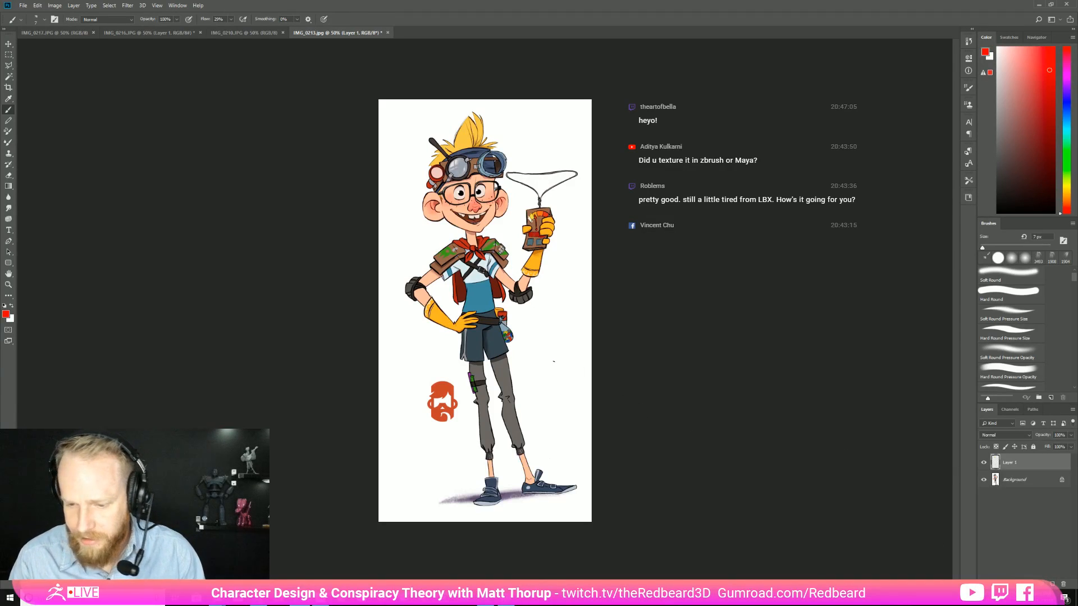
Step: Sketch three stacked red circles growing in size beside the character's legs, and mark their heights with horizontal lines and vertical ticks
{"action": "mouse_move", "coordinate": [557, 345]}
{"action": "left_mouse_down"}
{"action": "mouse_move", "coordinate": [547, 359]}
{"action": "mouse_move", "coordinate": [564, 364]}
{"action": "mouse_move", "coordinate": [556, 350]}
{"action": "mouse_move", "coordinate": [544, 384]}
{"action": "mouse_move", "coordinate": [564, 389]}
{"action": "mouse_move", "coordinate": [557, 372]}
{"action": "mouse_move", "coordinate": [541, 384]}
{"action": "mouse_move", "coordinate": [591, 400]}
{"action": "left_mouse_up"}
{"action": "key", "text": "ctrl+z"}
{"action": "left_click_drag", "start_coordinate": [538, 371], "coordinate": [586, 371], "text": "shift"}
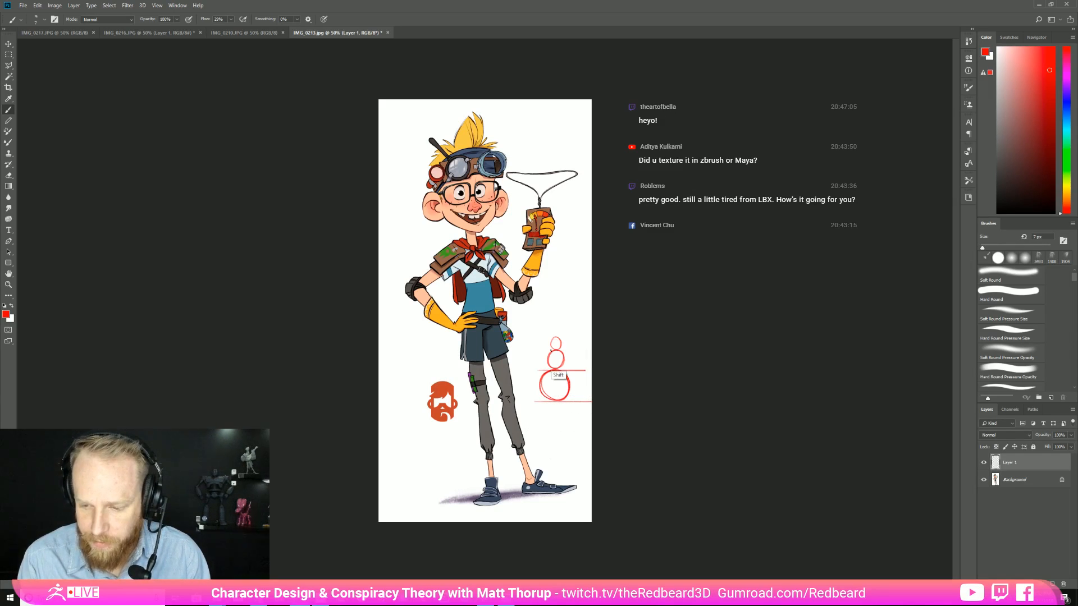
{"action": "left_click_drag", "start_coordinate": [547, 338], "coordinate": [585, 337], "text": "shift"}
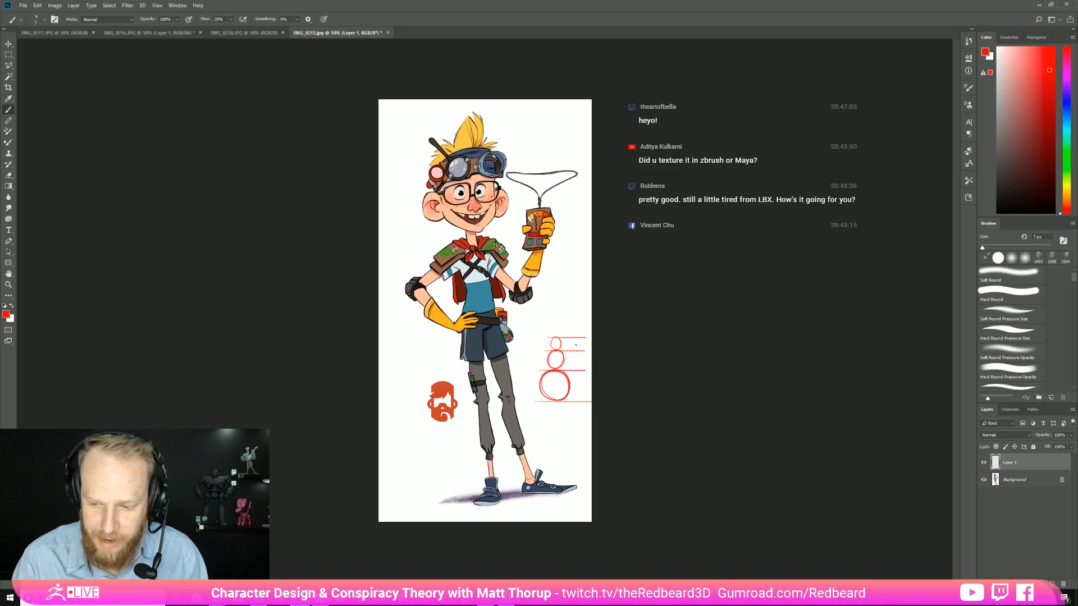
{"action": "left_click_drag", "start_coordinate": [576, 371], "coordinate": [578, 402]}
Step: Sketch a large, small and medium circle stack above the first one, with horizontal lines dividing the three sizes
{"action": "mouse_move", "coordinate": [572, 284]}
{"action": "left_mouse_down"}
{"action": "mouse_move", "coordinate": [545, 271]}
{"action": "mouse_move", "coordinate": [568, 261]}
{"action": "left_mouse_up"}
{"action": "mouse_move", "coordinate": [564, 298]}
{"action": "left_mouse_down"}
{"action": "mouse_move", "coordinate": [557, 325]}
{"action": "mouse_move", "coordinate": [589, 328]}
{"action": "left_mouse_up"}
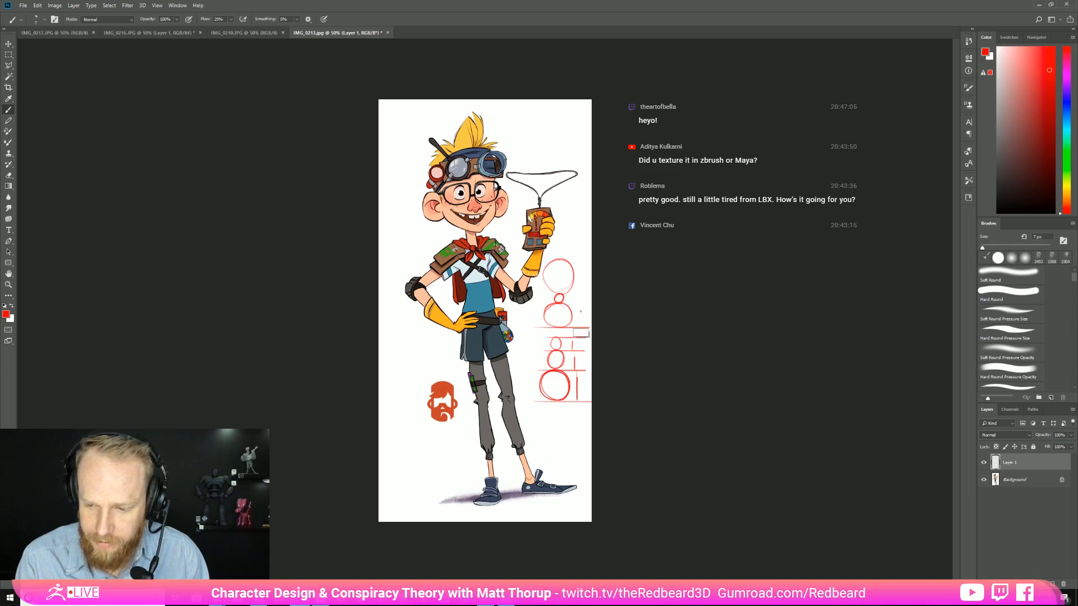
{"action": "mouse_move", "coordinate": [536, 307]}
{"action": "left_mouse_down", "text": "shift"}
{"action": "mouse_move", "coordinate": [588, 307]}
{"action": "mouse_move", "coordinate": [583, 296]}
{"action": "left_mouse_up", "text": "shift"}
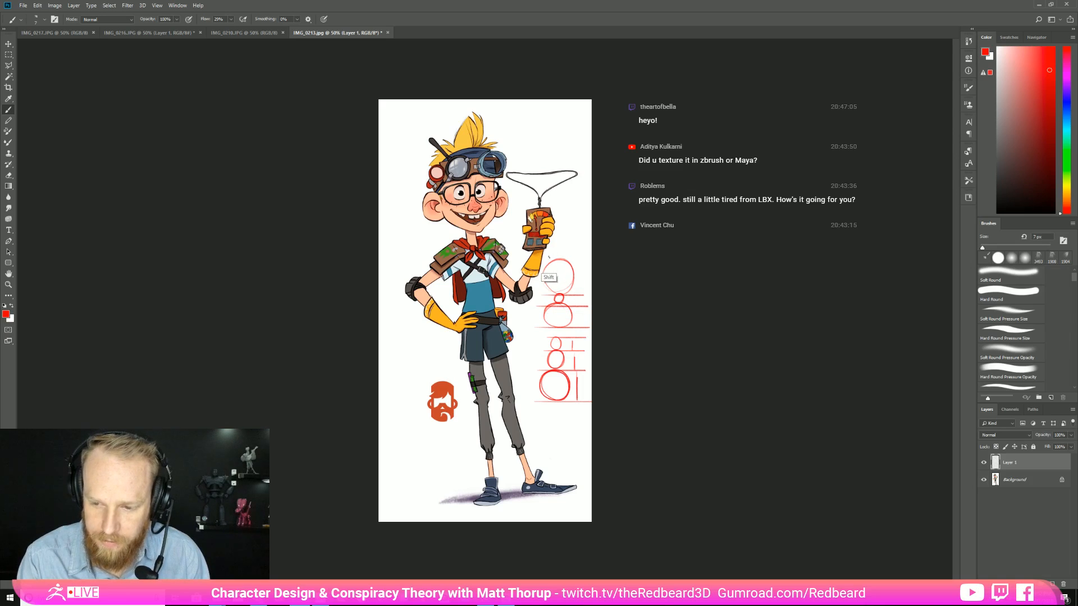
{"action": "left_click_drag", "start_coordinate": [540, 260], "coordinate": [590, 260], "text": "shift"}
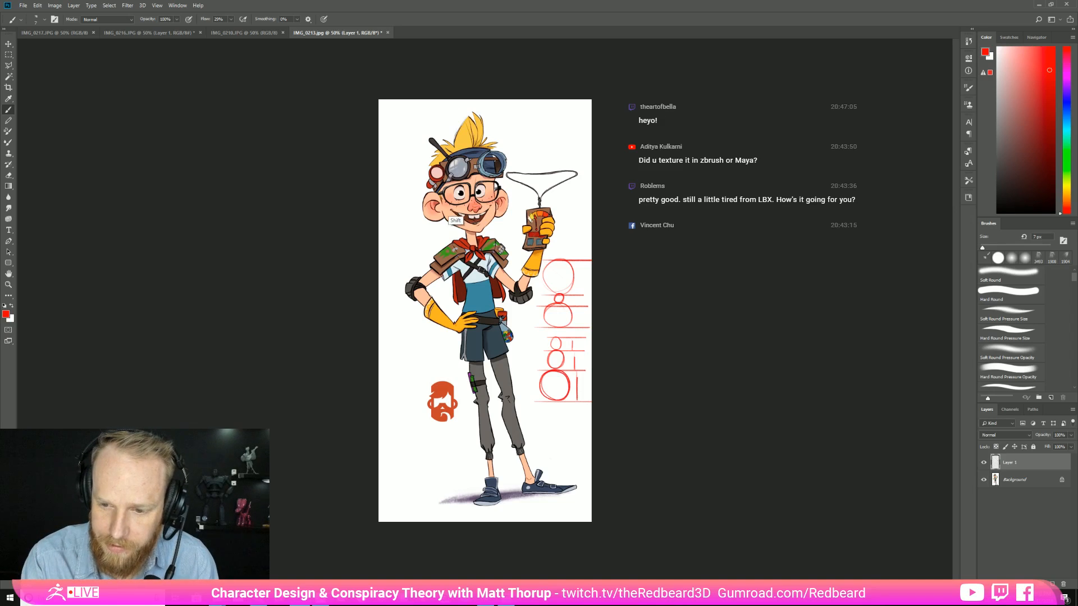
Step: Mark the facial feature heights with horizontal red lines, and cross out an evenly spaced line stack drawn beside the hair
{"action": "left_click_drag", "start_coordinate": [476, 199], "coordinate": [538, 199], "text": "shift"}
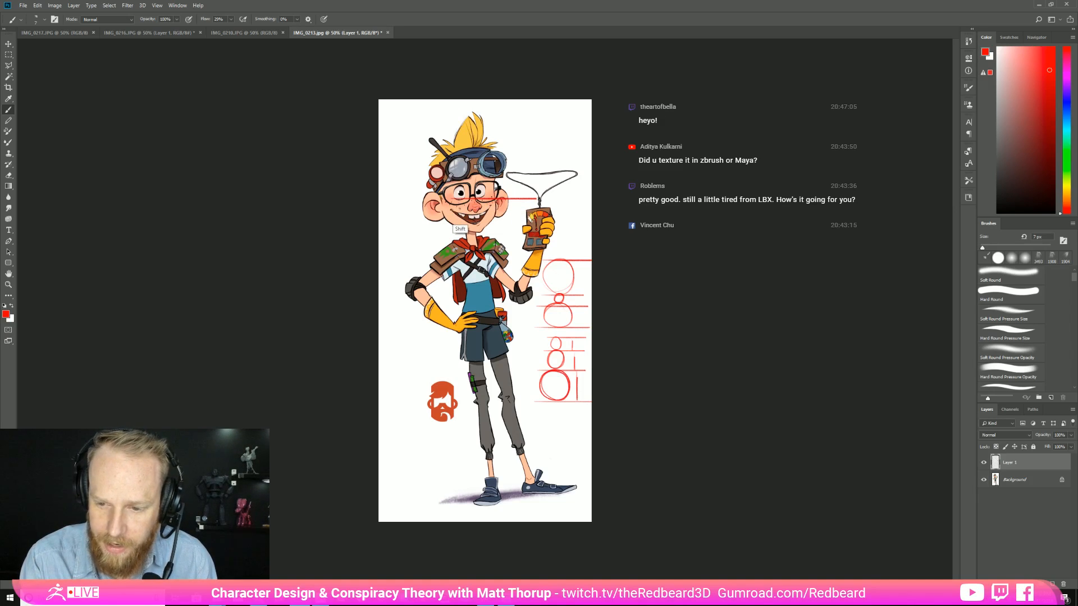
{"action": "left_click_drag", "start_coordinate": [477, 214], "coordinate": [528, 214], "text": "shift"}
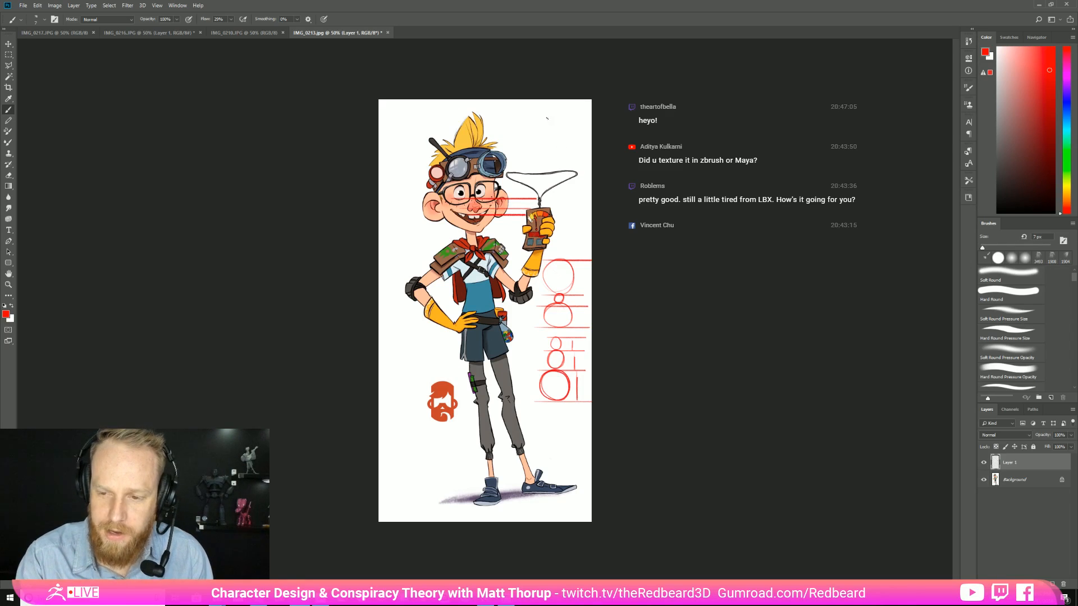
{"action": "left_click_drag", "start_coordinate": [513, 128], "coordinate": [579, 128], "text": "shift"}
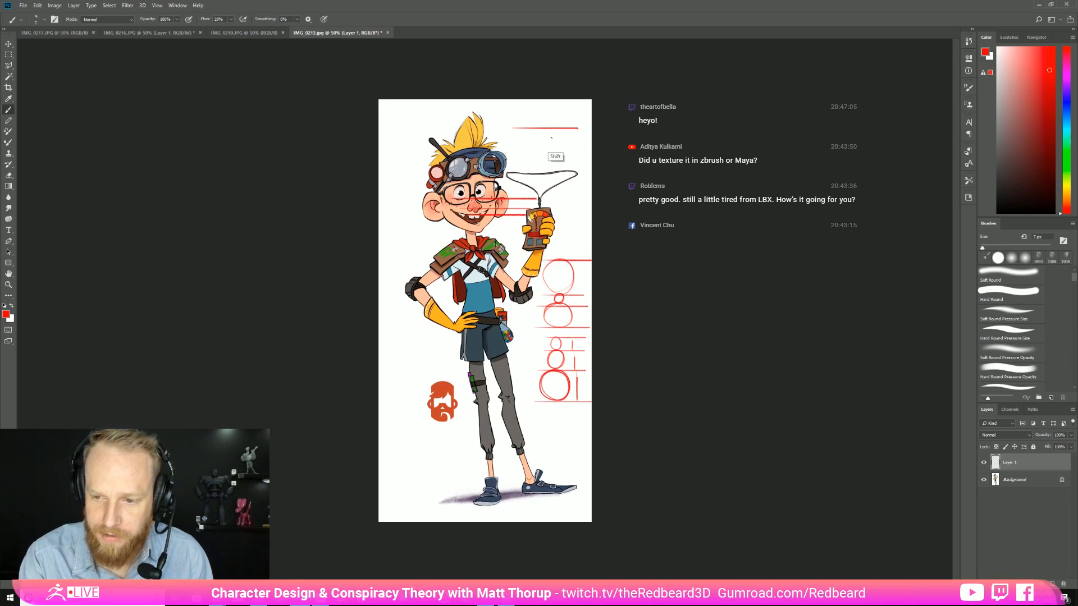
{"action": "mouse_move", "coordinate": [513, 141]}
{"action": "left_mouse_down", "text": "shift"}
{"action": "mouse_move", "coordinate": [584, 141]}
{"action": "mouse_move", "coordinate": [571, 153]}
{"action": "mouse_move", "coordinate": [583, 153]}
{"action": "mouse_move", "coordinate": [555, 151]}
{"action": "mouse_move", "coordinate": [561, 135]}
{"action": "mouse_move", "coordinate": [575, 184]}
{"action": "left_mouse_up", "text": "shift"}
{"action": "left_click_drag", "start_coordinate": [568, 109], "coordinate": [539, 192]}
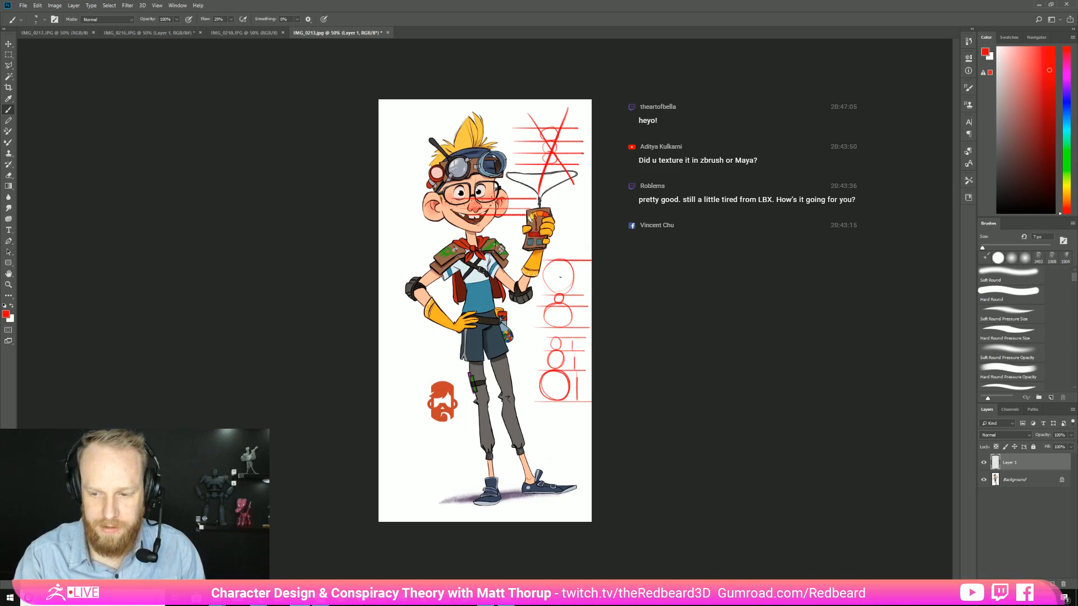
Step: Switch the brush color to green and mark the large-small-medium circle stack with a surrounding loop and an arrow
{"action": "left_click", "coordinate": [1066, 162]}
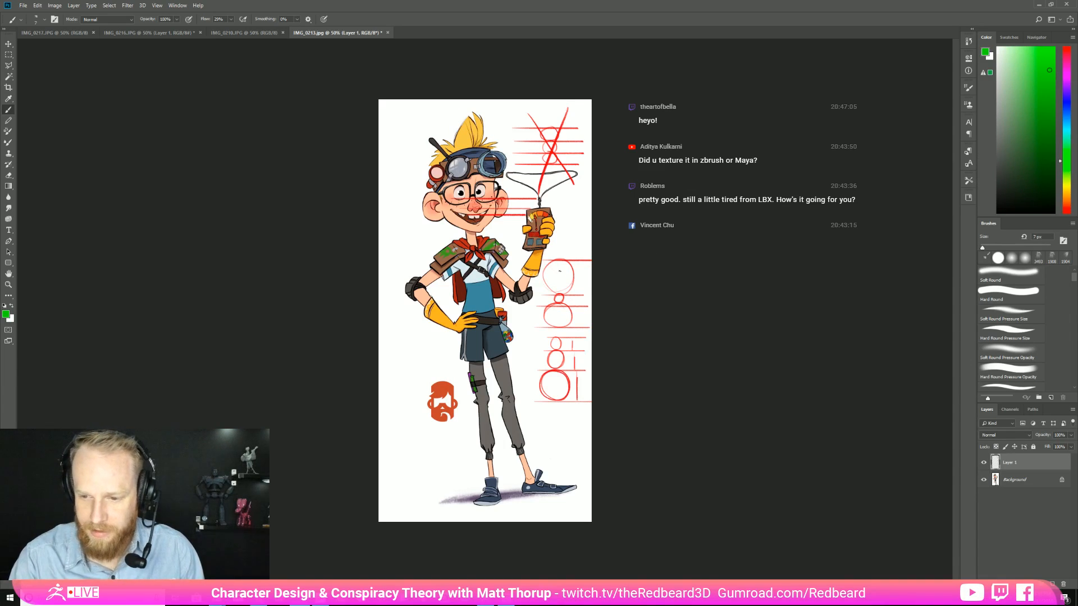
{"action": "mouse_move", "coordinate": [561, 251]}
{"action": "left_mouse_down"}
{"action": "mouse_move", "coordinate": [536, 331]}
{"action": "mouse_move", "coordinate": [554, 250]}
{"action": "mouse_move", "coordinate": [570, 251]}
{"action": "mouse_move", "coordinate": [561, 258]}
{"action": "left_mouse_up"}
{"action": "left_click_drag", "start_coordinate": [561, 257], "coordinate": [569, 250]}
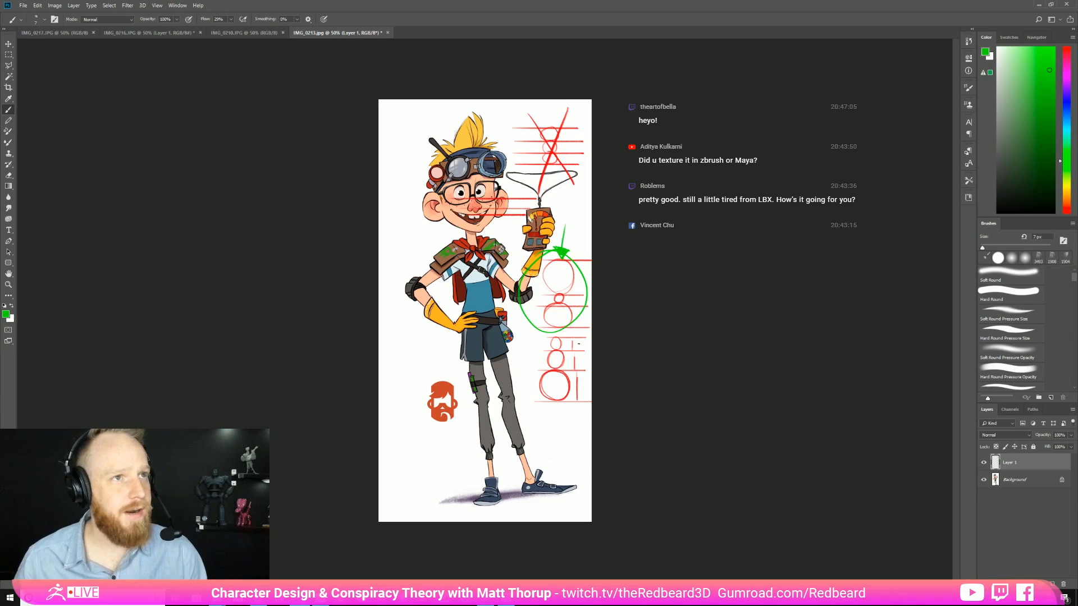
Step: Switch back to ZBrush and view the blocky head from a three-quarter angle
{"action": "key", "text": "alt+Tab"}
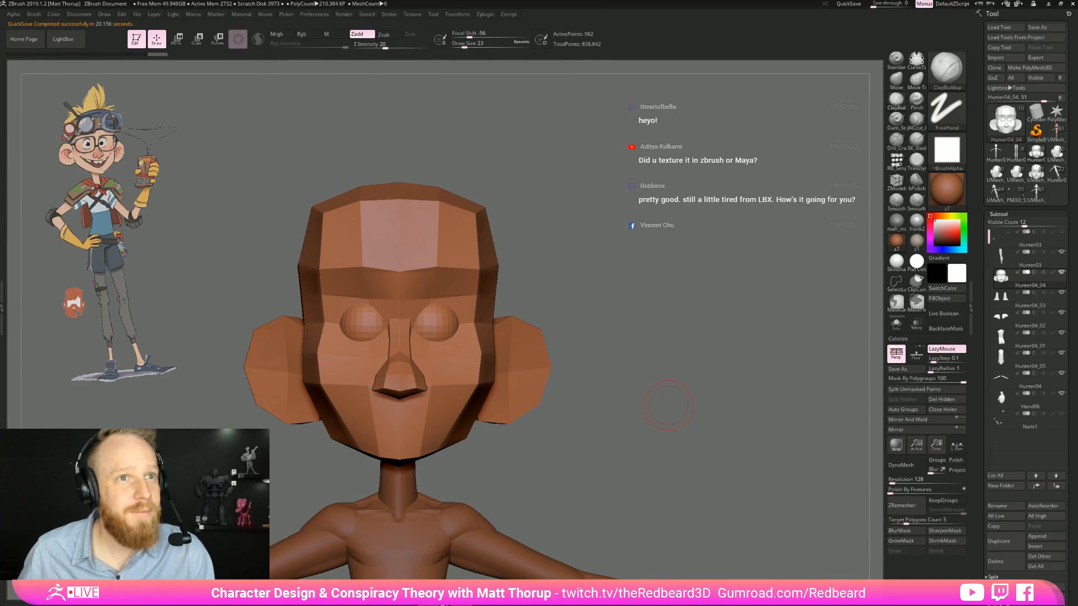
{"action": "key", "text": "alt+Tab"}
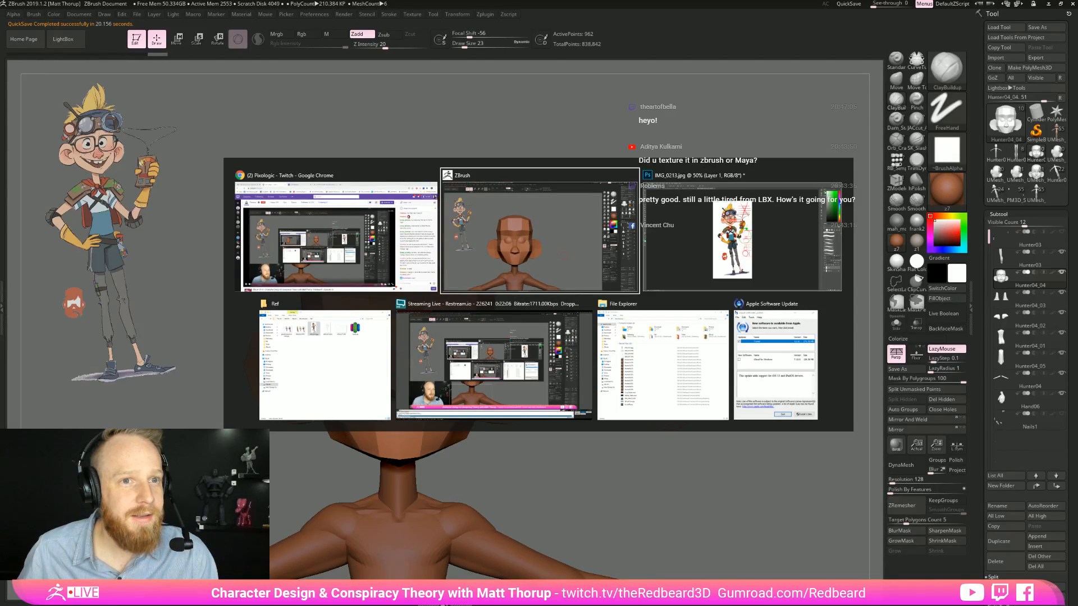
{"action": "key", "text": "alt+Tab"}
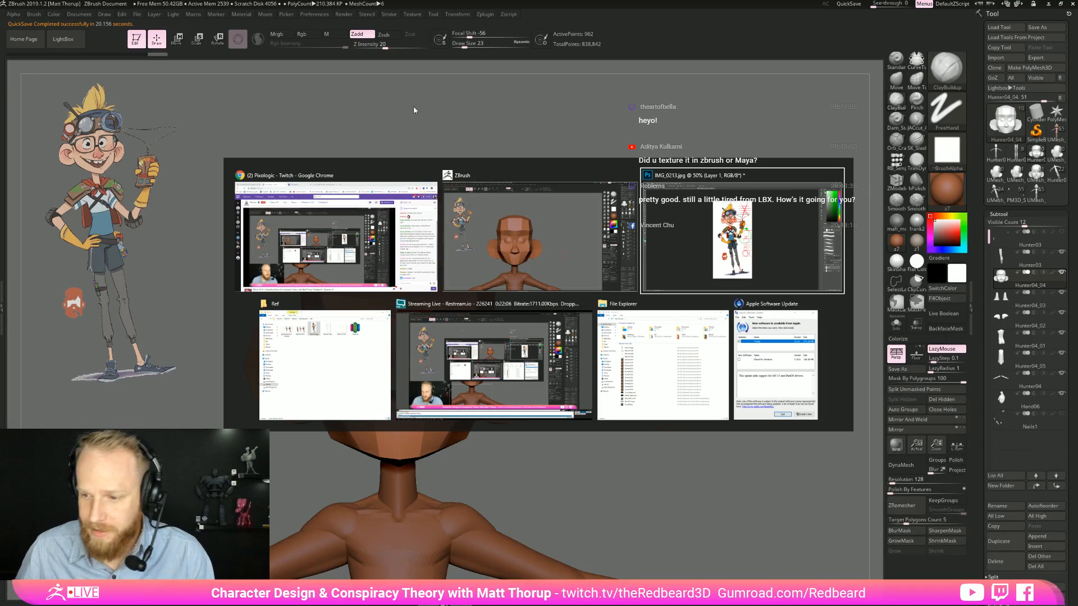
{"action": "key", "text": "Escape"}
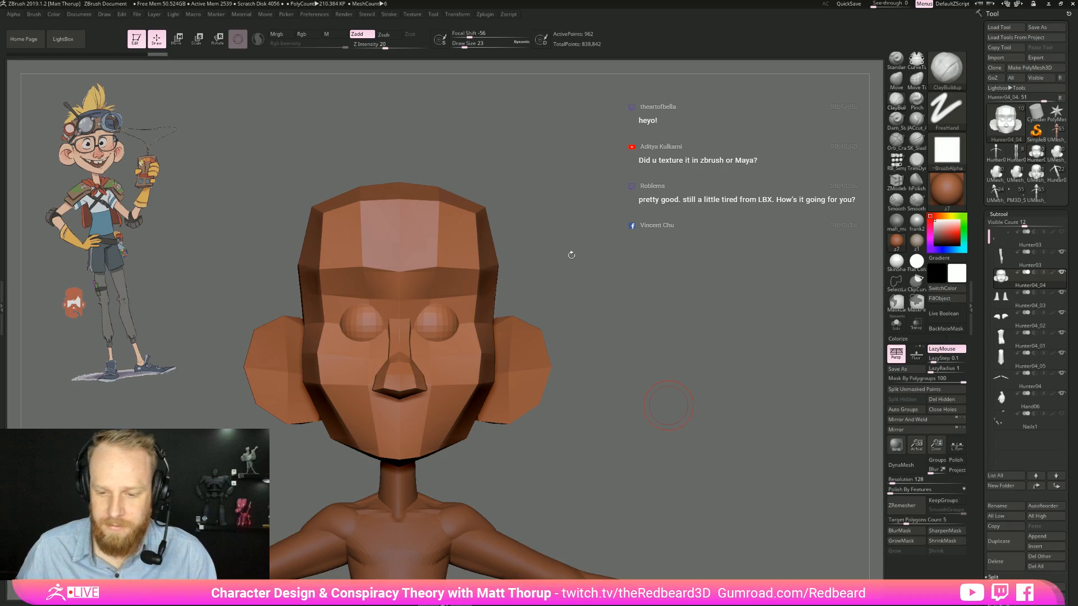
{"action": "left_click_drag", "start_coordinate": [612, 237], "coordinate": [615, 237]}
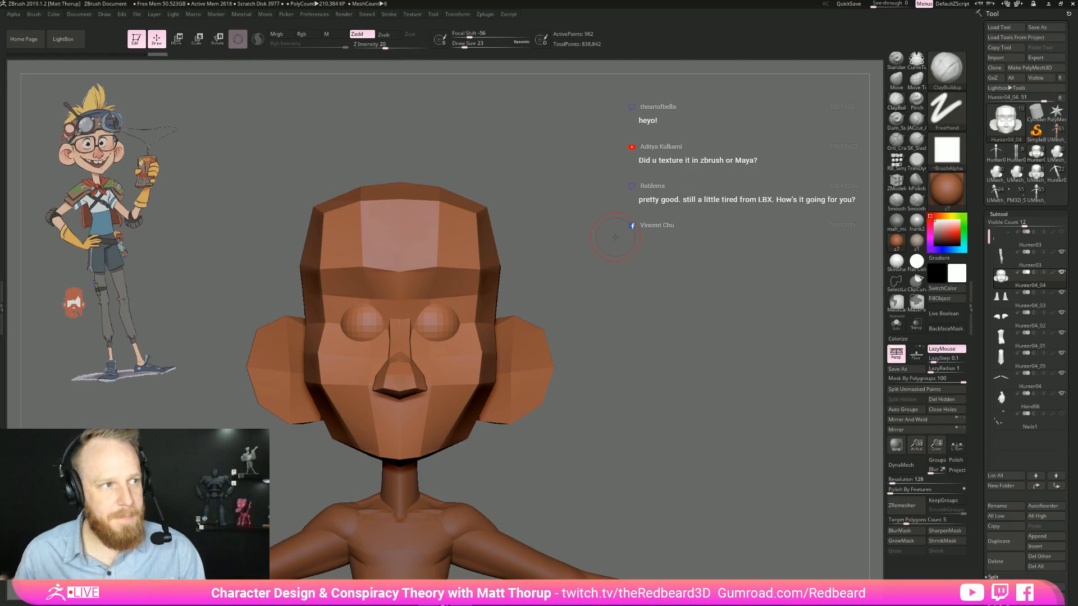
{"action": "left_click_drag", "start_coordinate": [691, 404], "coordinate": [640, 400]}
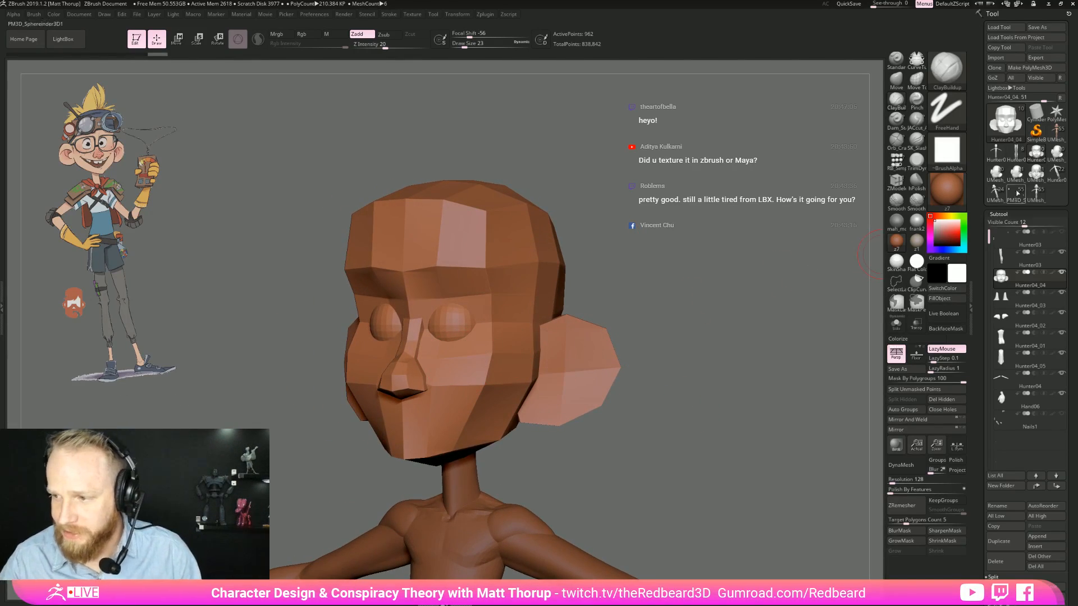
Step: Switch to the smooth UMesh_Hunter04_04 head stage and examine its eyes, ear and mouth up close
{"action": "left_click", "coordinate": [1054, 157]}
{"action": "mouse_move", "coordinate": [700, 354]}
{"action": "left_mouse_down"}
{"action": "mouse_move", "coordinate": [728, 422]}
{"action": "mouse_move", "coordinate": [696, 393]}
{"action": "mouse_move", "coordinate": [606, 387]}
{"action": "left_mouse_up"}
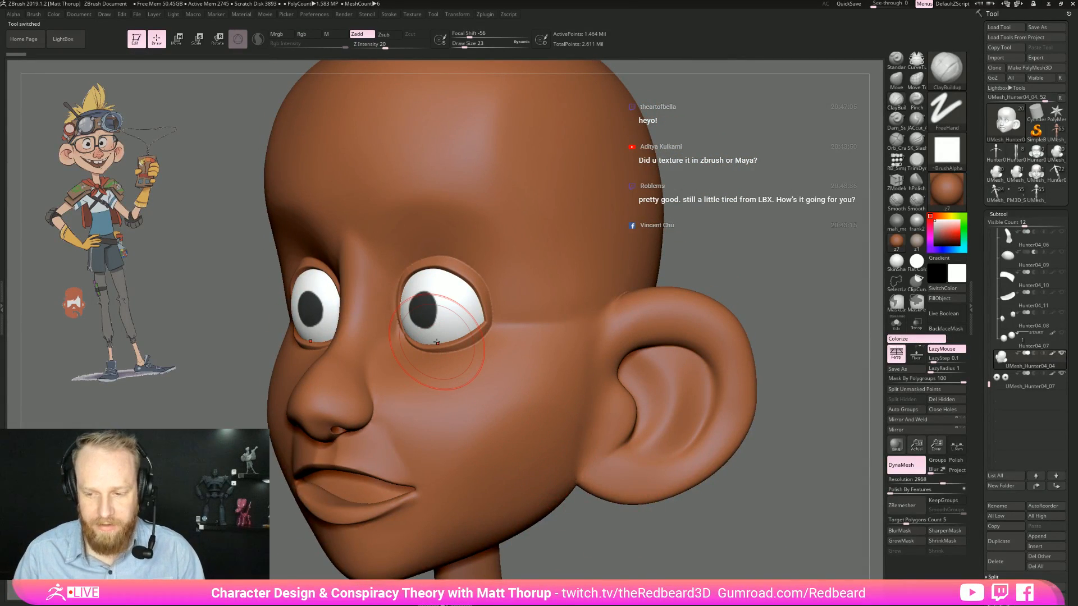
{"action": "mouse_move", "coordinate": [437, 342]}
{"action": "left_mouse_down"}
{"action": "mouse_move", "coordinate": [730, 323]}
{"action": "mouse_move", "coordinate": [695, 486]}
{"action": "mouse_move", "coordinate": [649, 529]}
{"action": "mouse_move", "coordinate": [760, 389]}
{"action": "left_mouse_up"}
{"action": "key", "text": "ctrl+shift"}
{"action": "mouse_move", "coordinate": [617, 484]}
{"action": "left_mouse_down"}
{"action": "mouse_move", "coordinate": [686, 410]}
{"action": "mouse_move", "coordinate": [556, 442]}
{"action": "mouse_move", "coordinate": [676, 509]}
{"action": "left_mouse_up"}
{"action": "left_click_drag", "start_coordinate": [730, 483], "coordinate": [825, 435]}
Step: Solo the smooth head without its eyeballs and inspect it from the front and a three-quarter angle
{"action": "left_click", "coordinate": [894, 332]}
{"action": "left_click_drag", "start_coordinate": [612, 432], "coordinate": [646, 409]}
{"action": "left_click", "coordinate": [713, 445], "text": "ctrl+shift"}
{"action": "mouse_move", "coordinate": [713, 445]}
{"action": "left_mouse_down"}
{"action": "mouse_move", "coordinate": [629, 427]}
{"action": "mouse_move", "coordinate": [418, 324]}
{"action": "left_mouse_up"}
{"action": "left_click_drag", "start_coordinate": [710, 385], "coordinate": [705, 384], "text": "shift"}
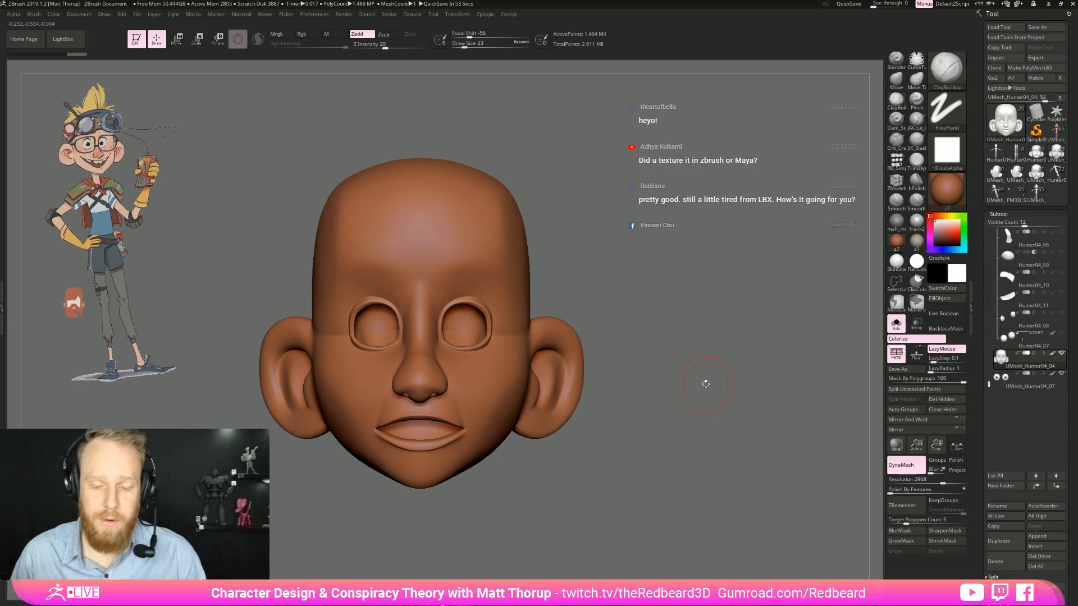
{"action": "left_click_drag", "start_coordinate": [706, 384], "coordinate": [670, 465]}
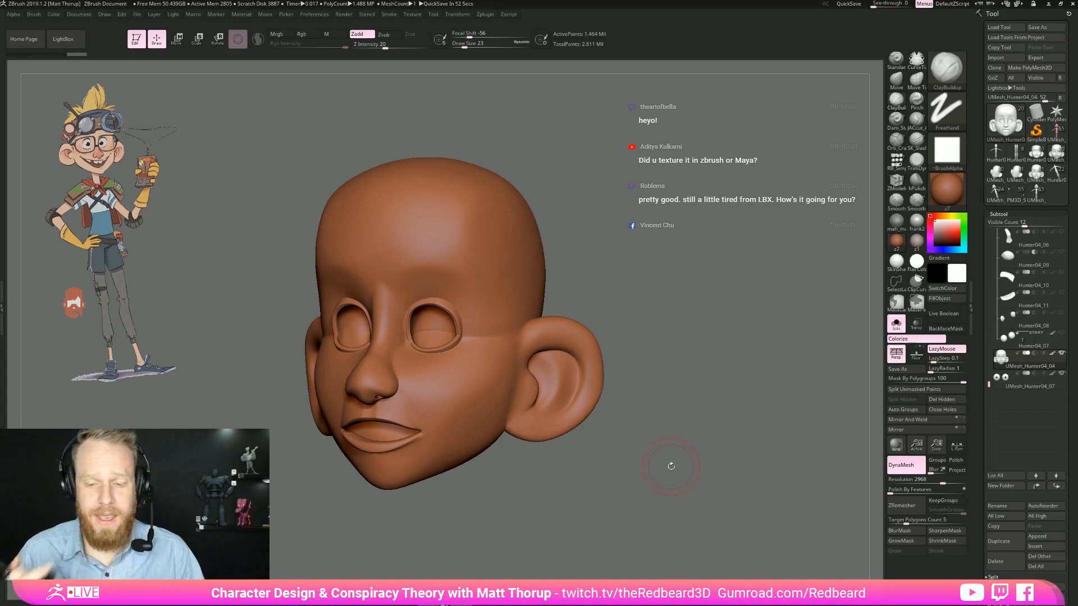
Step: Show the wireframe on the soloed head and inspect the dense mesh around the face
{"action": "mouse_move", "coordinate": [720, 397]}
{"action": "left_mouse_down", "text": "shift"}
{"action": "mouse_move", "coordinate": [731, 396]}
{"action": "mouse_move", "coordinate": [654, 437]}
{"action": "mouse_move", "coordinate": [667, 447]}
{"action": "mouse_move", "coordinate": [809, 365]}
{"action": "left_mouse_up", "text": "shift"}
{"action": "key", "text": "shift+f"}
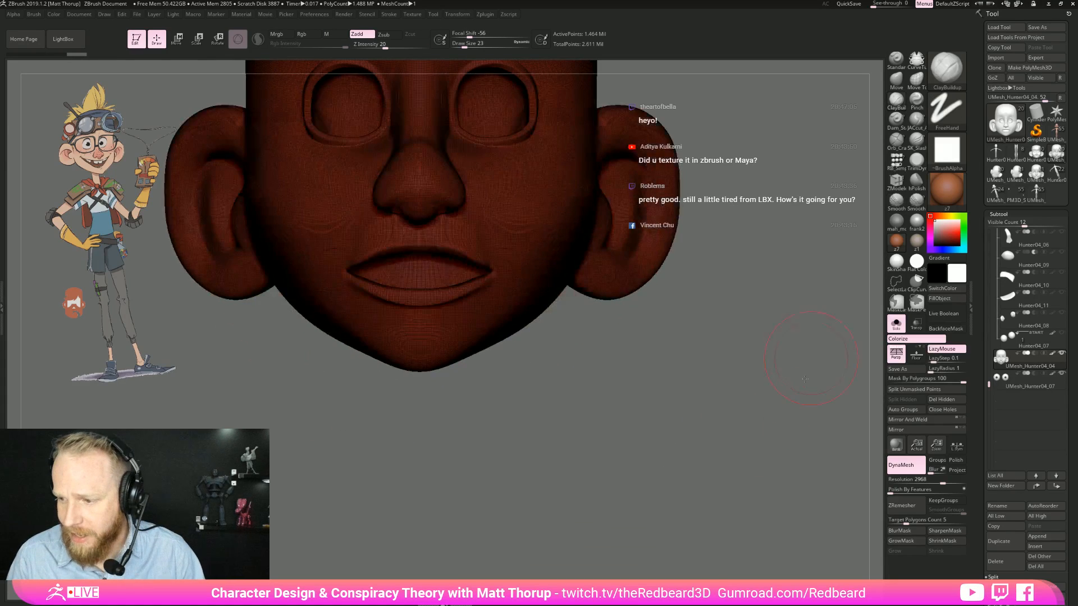
{"action": "left_click_drag", "start_coordinate": [791, 446], "coordinate": [744, 474]}
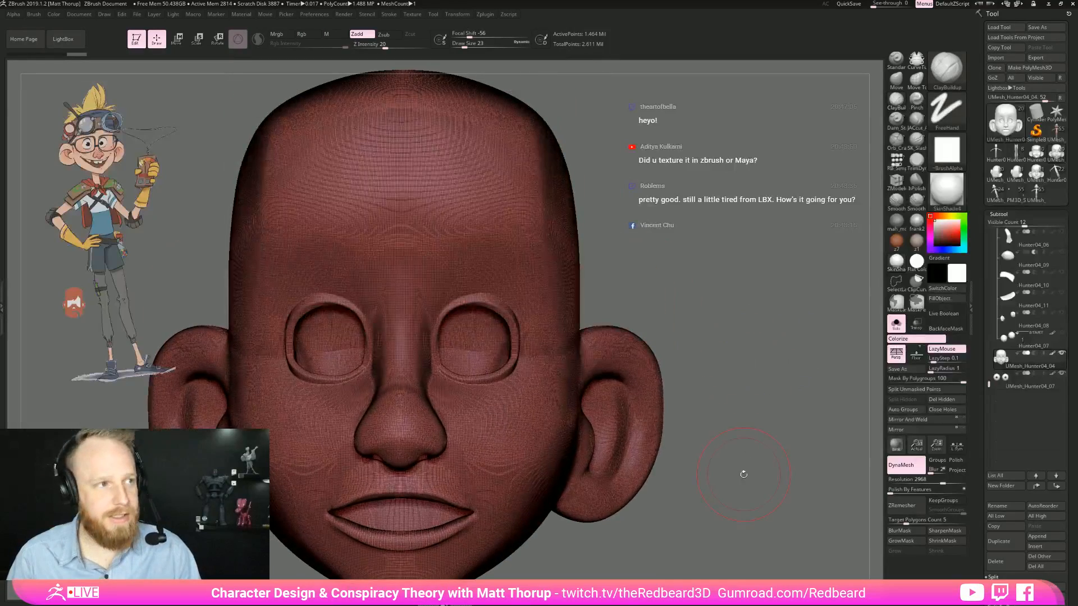
{"action": "mouse_move", "coordinate": [731, 342]}
{"action": "left_mouse_down"}
{"action": "mouse_move", "coordinate": [737, 350]}
{"action": "mouse_move", "coordinate": [677, 348]}
{"action": "left_mouse_up"}
Step: Reduce the brush draw size to 11 and paint a mask over both eye sockets, the brow and the nose bridge
{"action": "key", "text": "ctrl"}
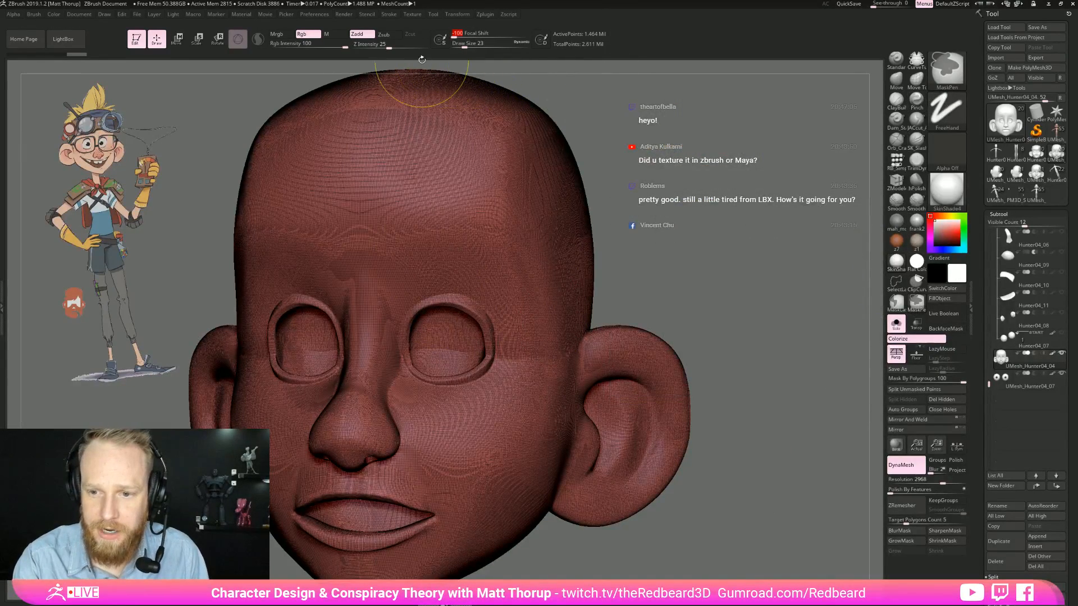
{"action": "key", "text": "s"}
{"action": "mouse_move", "coordinate": [356, 247]}
{"action": "left_mouse_down", "text": "ctrl"}
{"action": "mouse_move", "coordinate": [365, 258]}
{"action": "mouse_move", "coordinate": [460, 242]}
{"action": "mouse_move", "coordinate": [514, 281]}
{"action": "mouse_move", "coordinate": [528, 342]}
{"action": "mouse_move", "coordinate": [501, 387]}
{"action": "mouse_move", "coordinate": [432, 415]}
{"action": "mouse_move", "coordinate": [374, 357]}
{"action": "mouse_move", "coordinate": [381, 294]}
{"action": "mouse_move", "coordinate": [393, 360]}
{"action": "mouse_move", "coordinate": [432, 387]}
{"action": "mouse_move", "coordinate": [494, 342]}
{"action": "mouse_move", "coordinate": [435, 321]}
{"action": "mouse_move", "coordinate": [468, 332]}
{"action": "left_mouse_up", "text": "ctrl"}
{"action": "mouse_move", "coordinate": [492, 335]}
{"action": "left_mouse_down", "text": "ctrl"}
{"action": "mouse_move", "coordinate": [441, 292]}
{"action": "mouse_move", "coordinate": [400, 320]}
{"action": "left_mouse_up", "text": "ctrl"}
{"action": "mouse_move", "coordinate": [691, 341]}
{"action": "left_mouse_down"}
{"action": "mouse_move", "coordinate": [619, 320]}
{"action": "mouse_move", "coordinate": [584, 328]}
{"action": "left_mouse_up"}
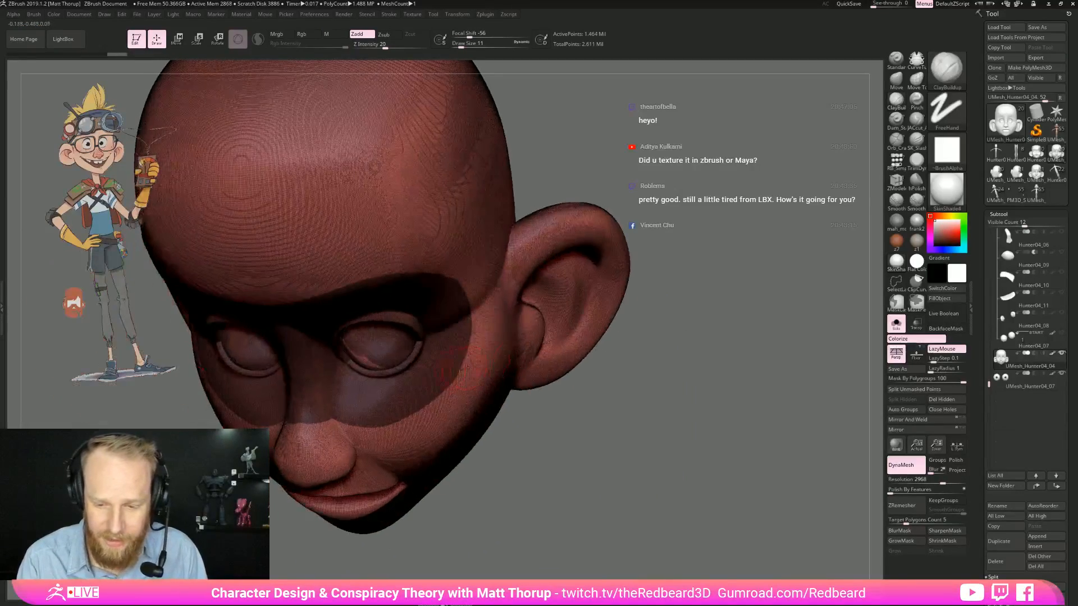
{"action": "left_click_drag", "start_coordinate": [369, 354], "coordinate": [378, 359], "text": "ctrl"}
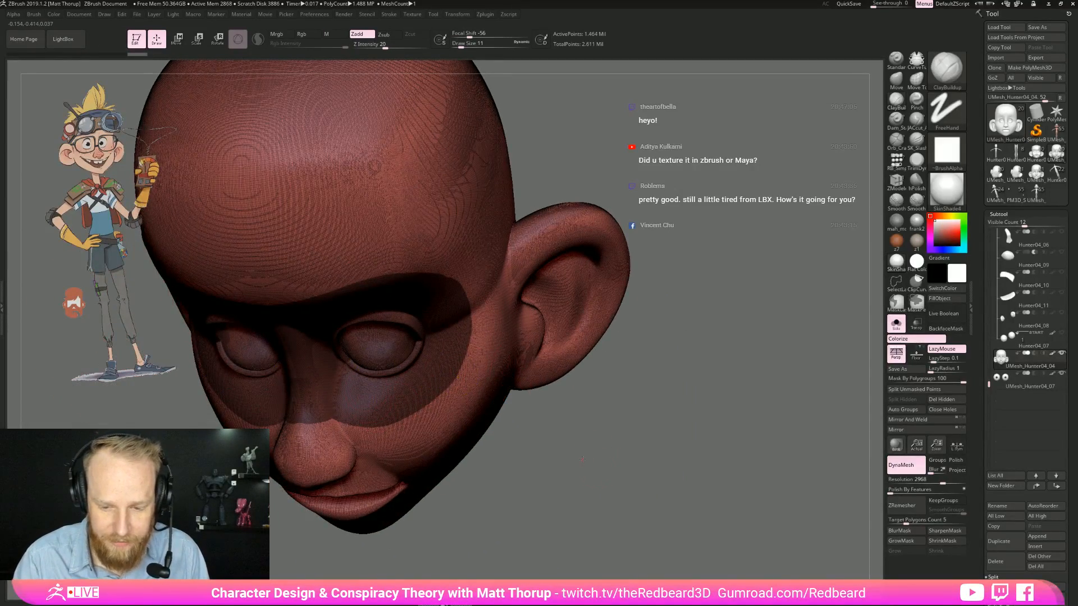
{"action": "left_click_drag", "start_coordinate": [654, 432], "coordinate": [561, 410]}
{"action": "left_click_drag", "start_coordinate": [349, 339], "coordinate": [327, 311], "text": "ctrl"}
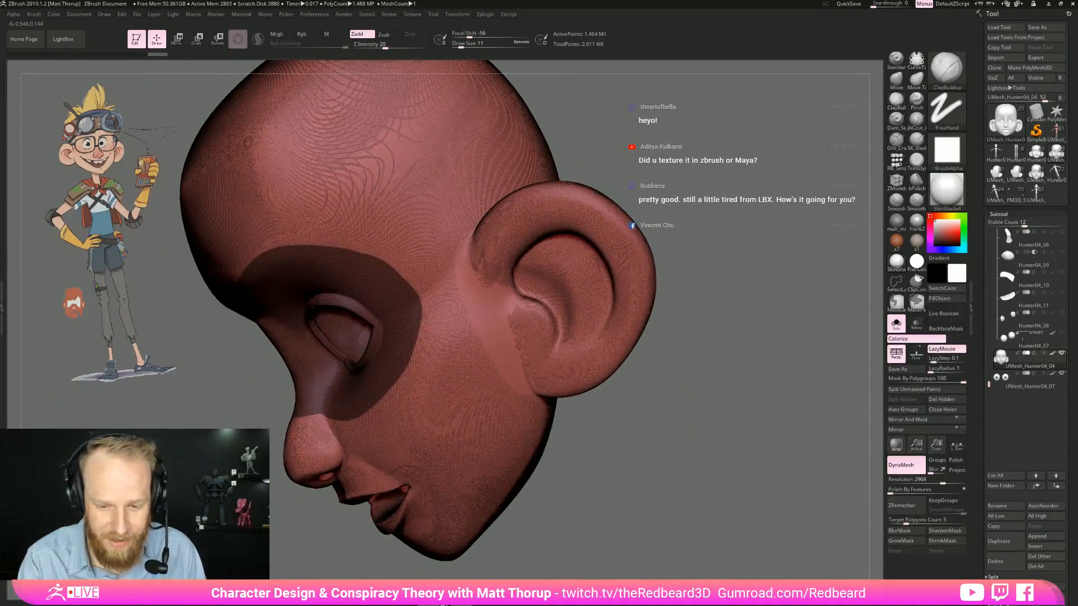
{"action": "left_click_drag", "start_coordinate": [646, 437], "coordinate": [639, 314]}
{"action": "mouse_move", "coordinate": [348, 276]}
{"action": "left_mouse_down", "text": "ctrl"}
{"action": "mouse_move", "coordinate": [334, 291]}
{"action": "mouse_move", "coordinate": [344, 287]}
{"action": "left_mouse_up", "text": "ctrl"}
Step: Refine the eye-area mask around the nose and turn the masked area into its own polygroup
{"action": "left_click_drag", "start_coordinate": [706, 358], "coordinate": [777, 449]}
{"action": "mouse_move", "coordinate": [407, 412]}
{"action": "left_mouse_down", "text": "ctrl+alt"}
{"action": "mouse_move", "coordinate": [445, 375]}
{"action": "mouse_move", "coordinate": [467, 312]}
{"action": "mouse_move", "coordinate": [466, 265]}
{"action": "left_mouse_up", "text": "ctrl+alt"}
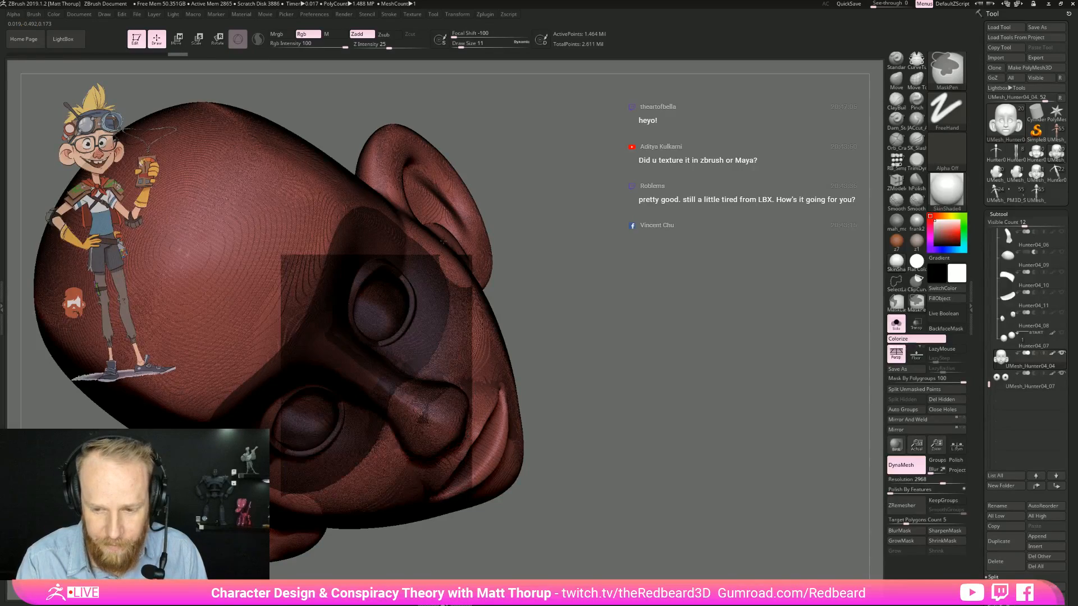
{"action": "mouse_move", "coordinate": [668, 378]}
{"action": "left_mouse_down"}
{"action": "mouse_move", "coordinate": [682, 418]}
{"action": "mouse_move", "coordinate": [652, 449]}
{"action": "mouse_move", "coordinate": [695, 358]}
{"action": "mouse_move", "coordinate": [668, 361]}
{"action": "left_mouse_up"}
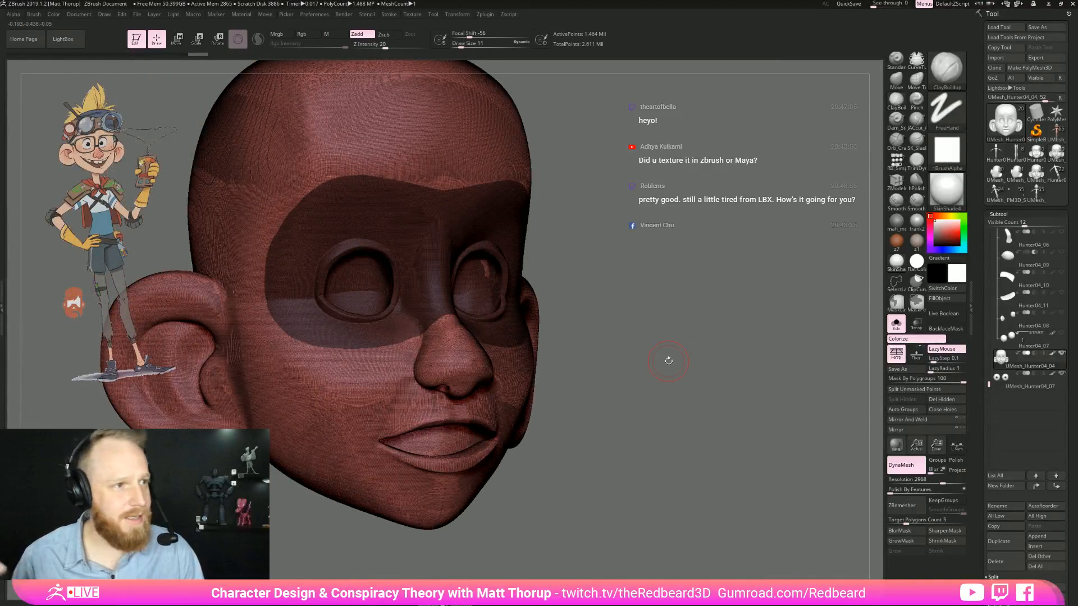
{"action": "mouse_move", "coordinate": [729, 366]}
{"action": "left_mouse_down"}
{"action": "mouse_move", "coordinate": [753, 380]}
{"action": "mouse_move", "coordinate": [724, 354]}
{"action": "mouse_move", "coordinate": [742, 380]}
{"action": "mouse_move", "coordinate": [871, 318]}
{"action": "mouse_move", "coordinate": [814, 359]}
{"action": "mouse_move", "coordinate": [627, 544]}
{"action": "mouse_move", "coordinate": [534, 474]}
{"action": "left_mouse_up"}
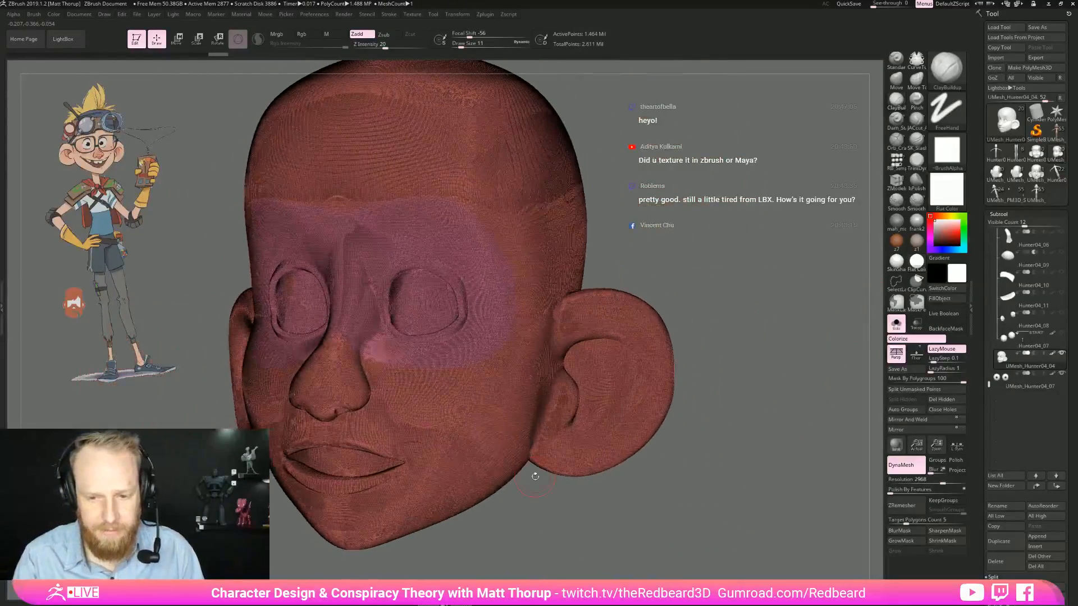
Step: Mask a smaller ring around each eye socket and turn it into a separate polygroup
{"action": "mouse_move", "coordinate": [385, 283]}
{"action": "left_mouse_down", "text": "ctrl"}
{"action": "mouse_move", "coordinate": [404, 264]}
{"action": "mouse_move", "coordinate": [474, 317]}
{"action": "mouse_move", "coordinate": [404, 314]}
{"action": "mouse_move", "coordinate": [405, 343]}
{"action": "mouse_move", "coordinate": [477, 281]}
{"action": "mouse_move", "coordinate": [437, 303]}
{"action": "left_mouse_up", "text": "ctrl"}
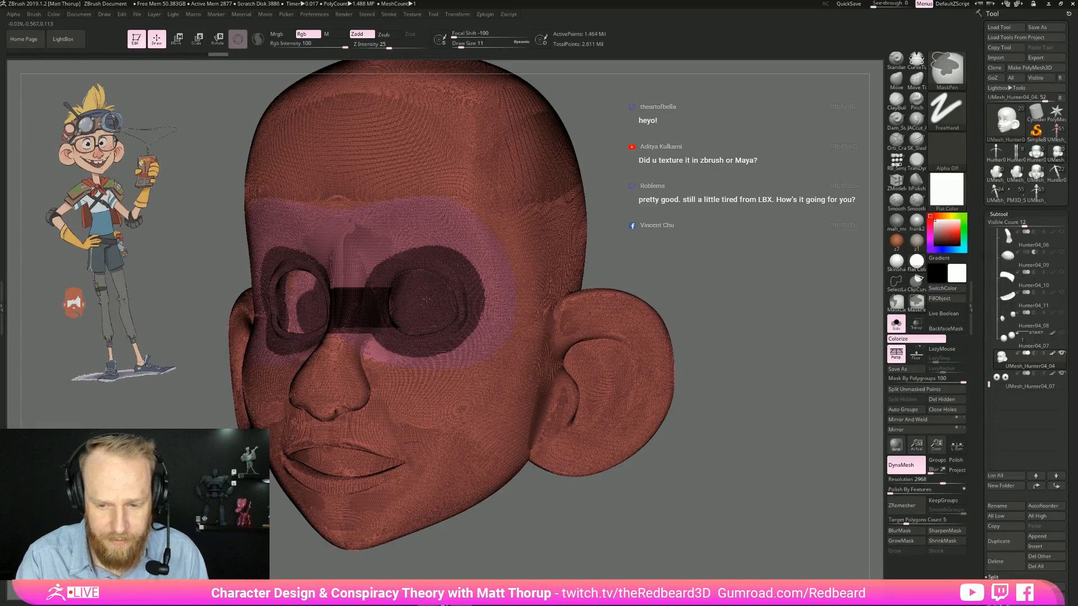
{"action": "left_click_drag", "start_coordinate": [728, 375], "coordinate": [705, 345]}
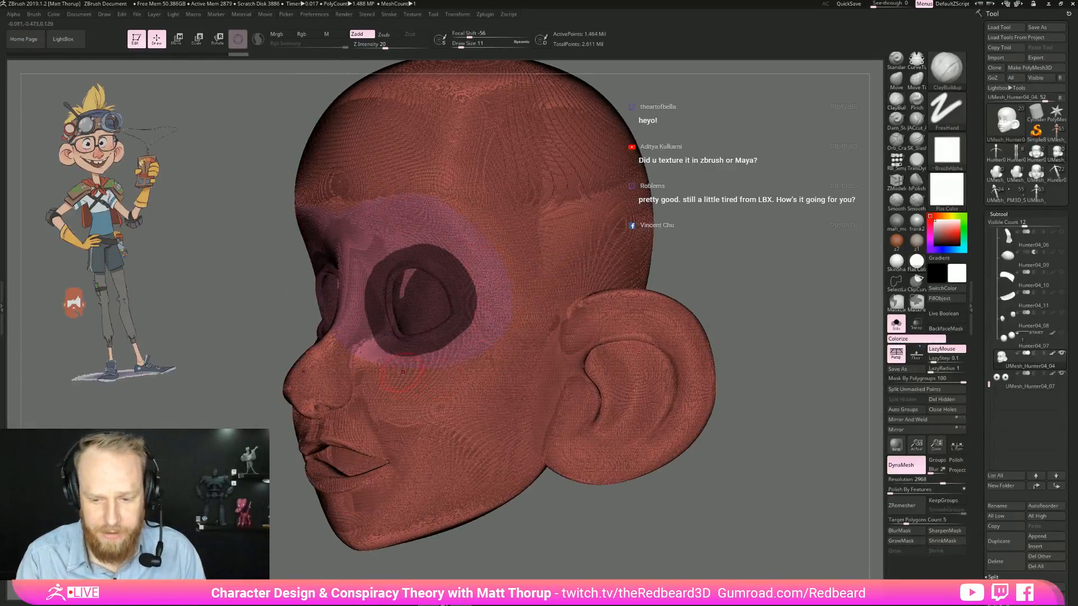
{"action": "left_click", "coordinate": [760, 313], "text": "ctrl"}
{"action": "left_click_drag", "start_coordinate": [760, 315], "coordinate": [729, 343]}
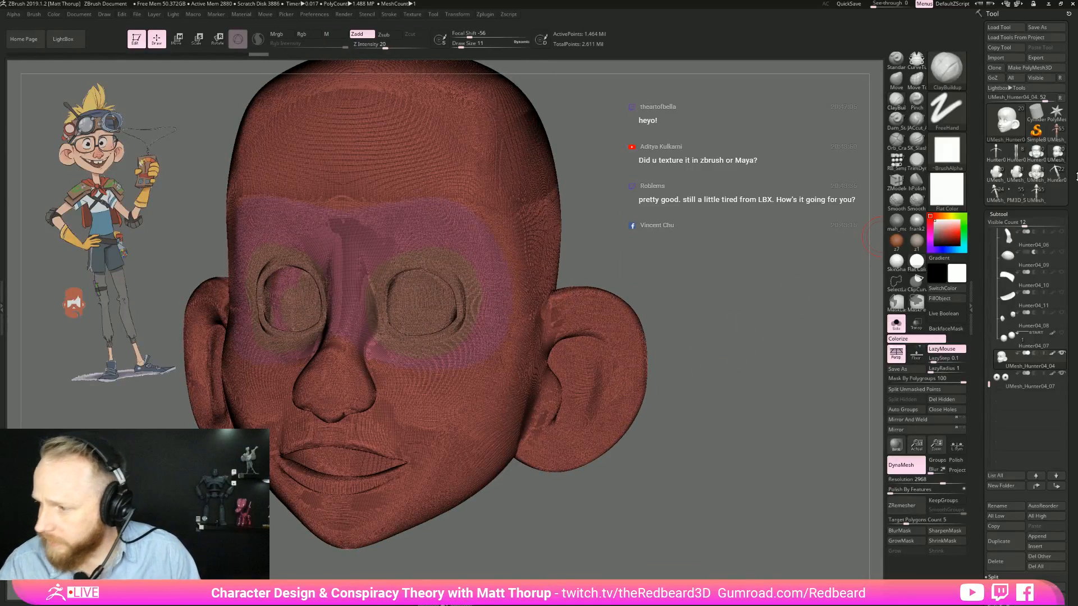
Step: Switch to the saved head version with the complete facial polygroups and inspect the grouping around the eyes, nose, mouth and ears
{"action": "left_click", "coordinate": [997, 173]}
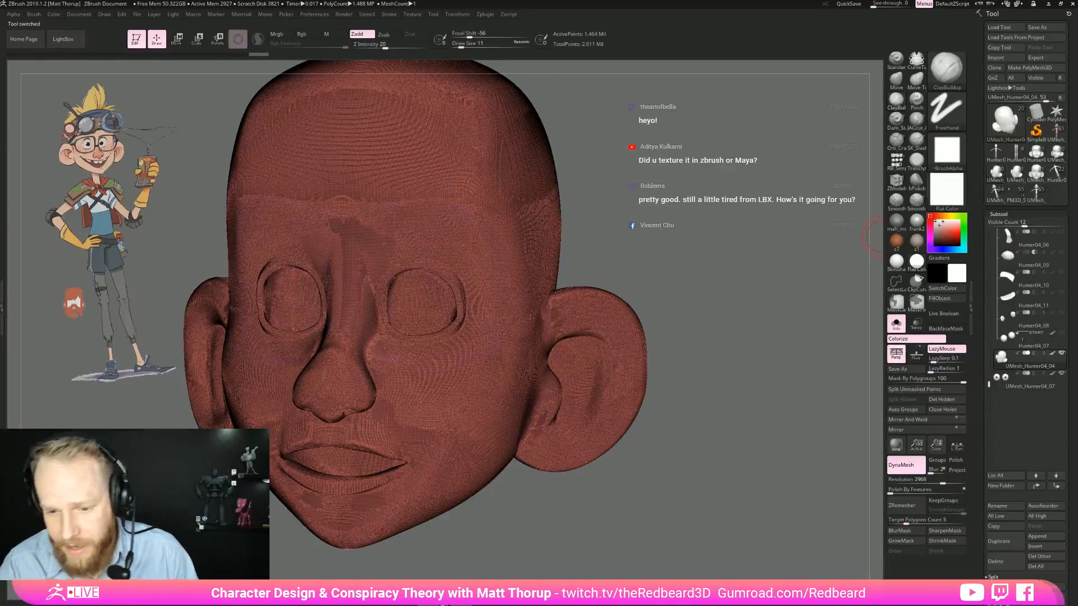
{"action": "left_click", "coordinate": [1009, 177]}
{"action": "left_click_drag", "start_coordinate": [738, 386], "coordinate": [363, 259]}
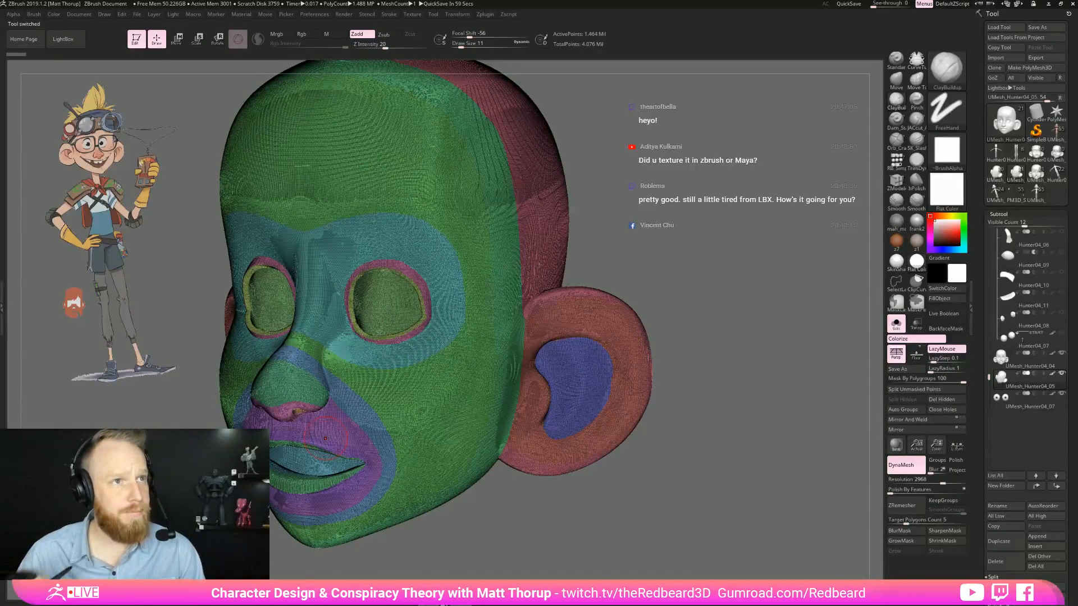
{"action": "mouse_move", "coordinate": [720, 420]}
{"action": "left_mouse_down"}
{"action": "mouse_move", "coordinate": [712, 434]}
{"action": "mouse_move", "coordinate": [735, 447]}
{"action": "mouse_move", "coordinate": [706, 406]}
{"action": "mouse_move", "coordinate": [696, 450]}
{"action": "mouse_move", "coordinate": [730, 438]}
{"action": "left_mouse_up"}
Step: Open the ZRemesher settings in the geometry options and look over the polygroup borders on the face and ear
{"action": "scroll", "coordinate": [1073, 511], "scroll_direction": "down", "scroll_amount": 5}
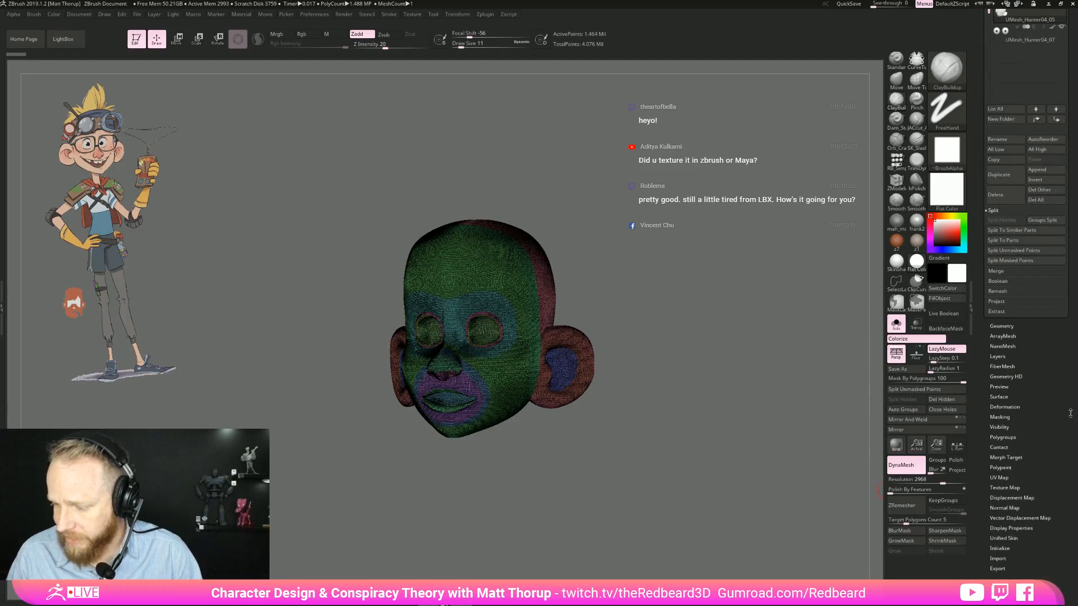
{"action": "left_click", "coordinate": [1002, 318]}
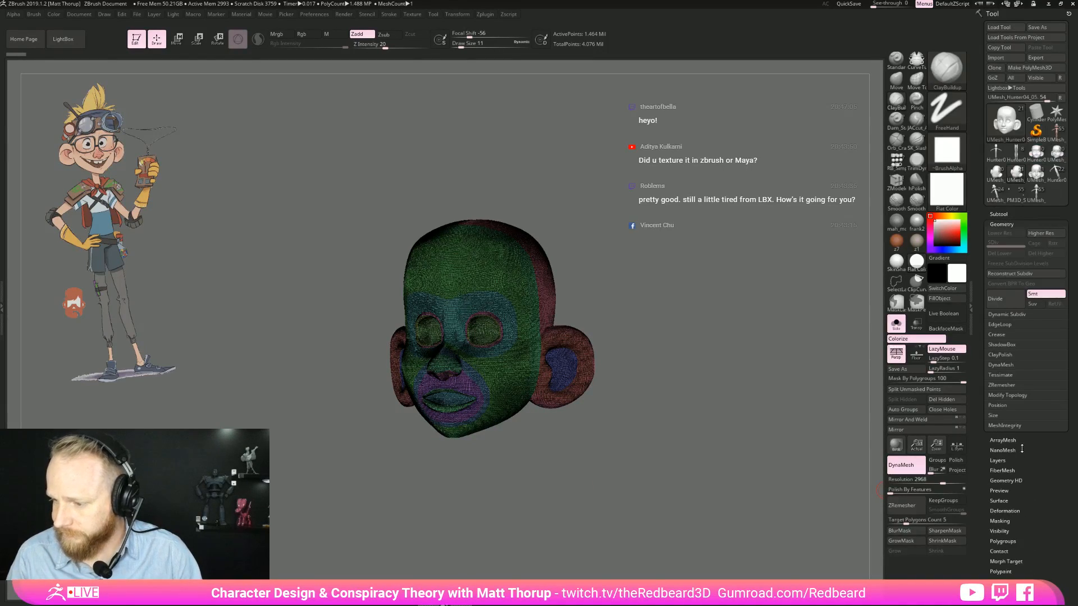
{"action": "left_click", "coordinate": [1002, 385]}
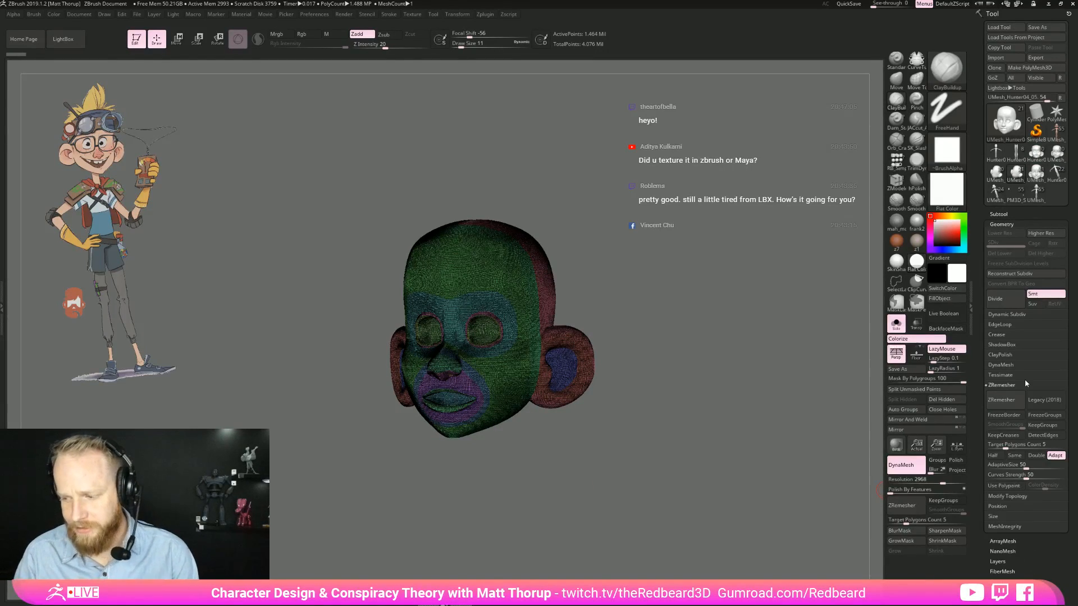
{"action": "left_click_drag", "start_coordinate": [701, 393], "coordinate": [595, 446]}
{"action": "mouse_move", "coordinate": [550, 151]}
{"action": "left_mouse_down", "text": "alt"}
{"action": "mouse_move", "coordinate": [555, 338]}
{"action": "mouse_move", "coordinate": [599, 476]}
{"action": "left_mouse_up", "text": "alt"}
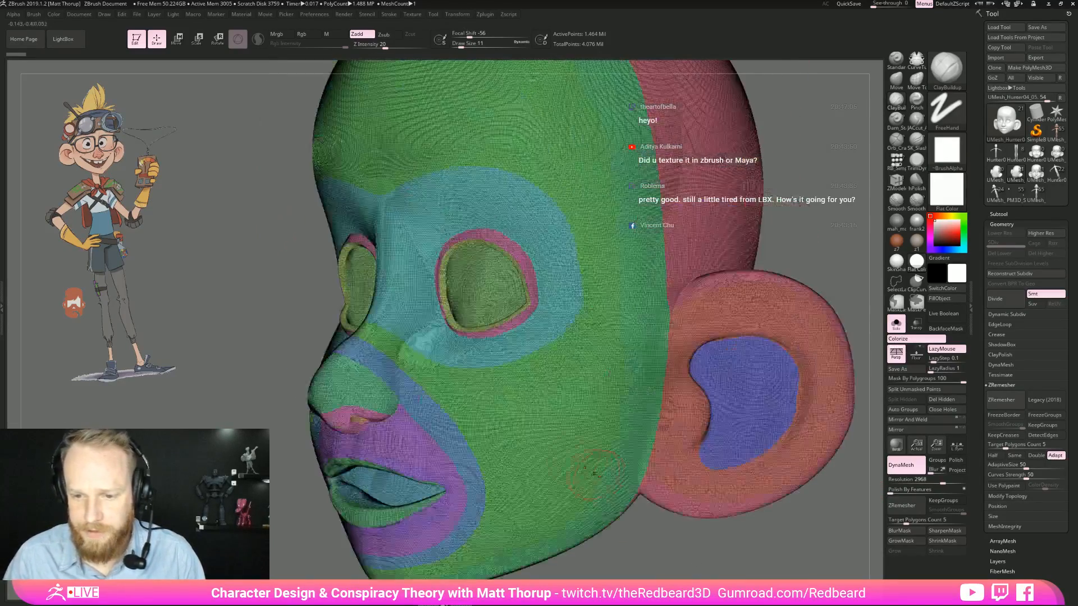
{"action": "left_click_drag", "start_coordinate": [820, 246], "coordinate": [640, 520]}
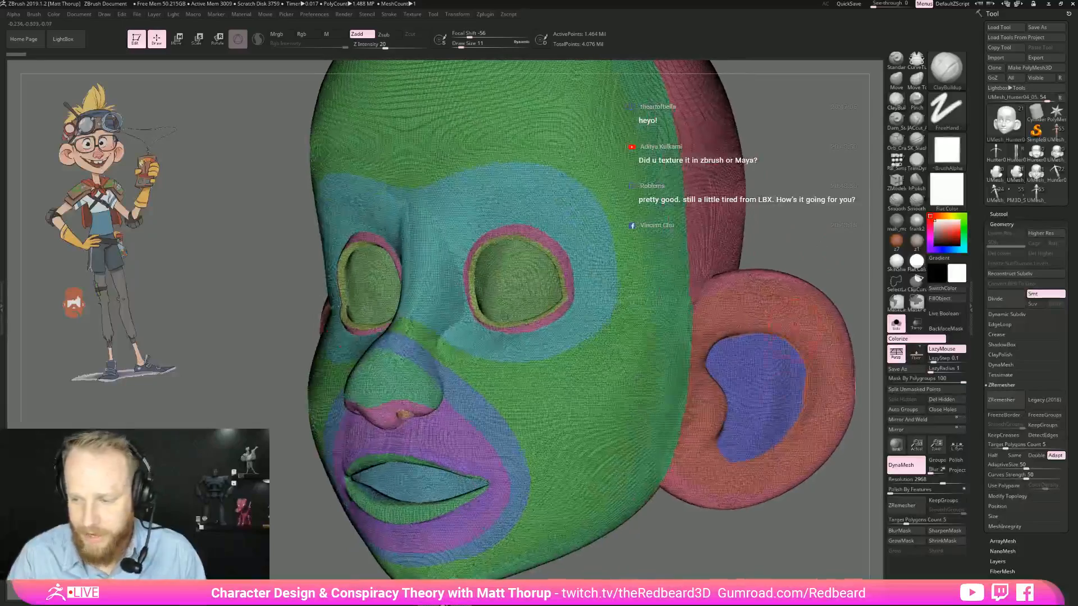
Step: Smooth the head's polygroup borders with Polish By Features and check the edges around the eye, mouth and ear
{"action": "key", "text": "shift"}
{"action": "key", "text": "shift+f"}
{"action": "key", "text": "shift+f"}
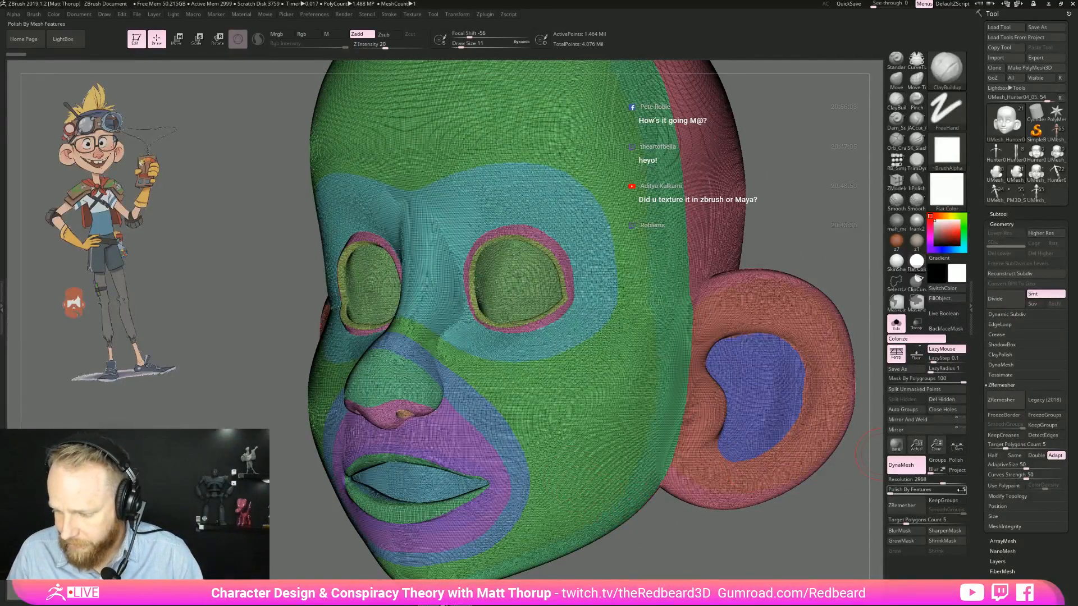
{"action": "left_click", "coordinate": [896, 492]}
{"action": "left_click_drag", "start_coordinate": [314, 499], "coordinate": [554, 336]}
{"action": "left_click_drag", "start_coordinate": [516, 460], "coordinate": [742, 438]}
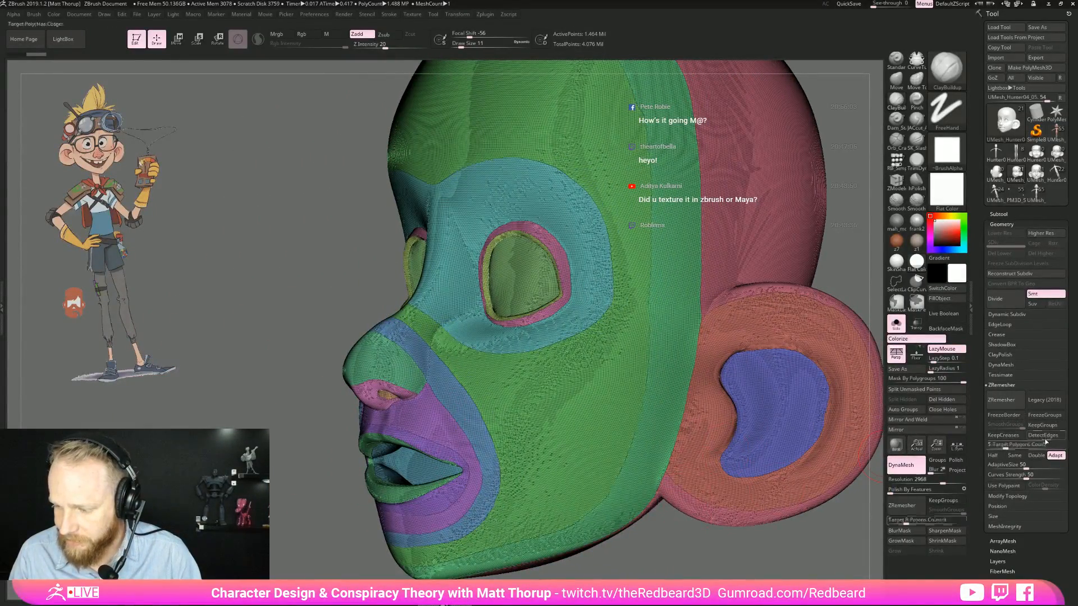
Step: ZRemesh the head with KeepGroups enabled and a target polygon count of 9.72175
{"action": "left_click", "coordinate": [1045, 427]}
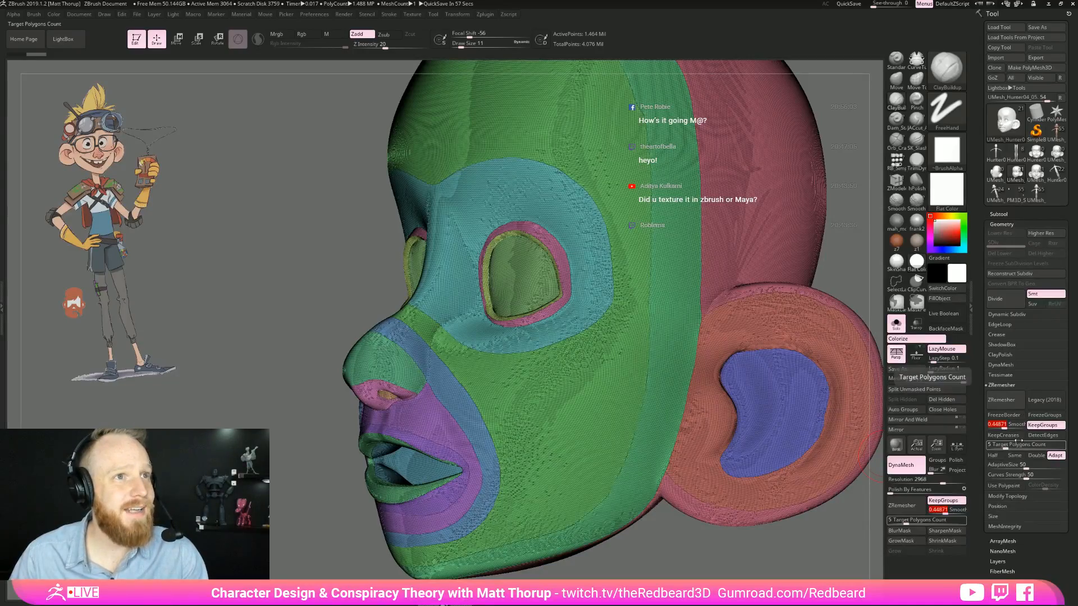
{"action": "left_click_drag", "start_coordinate": [692, 547], "coordinate": [699, 501]}
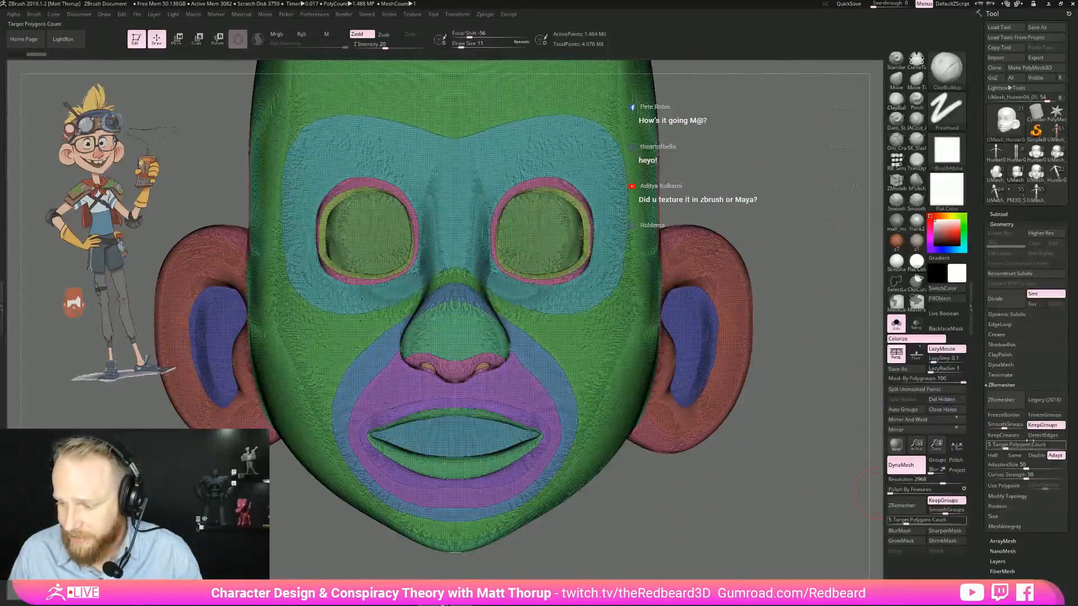
{"action": "left_click_drag", "start_coordinate": [1006, 448], "coordinate": [1009, 449]}
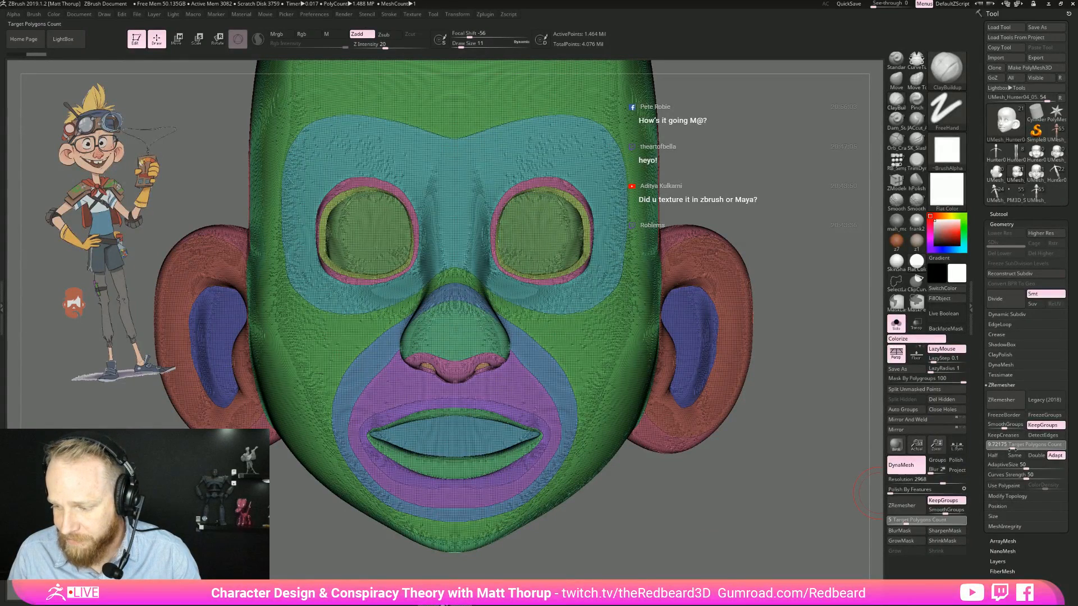
{"action": "left_click", "coordinate": [1012, 447]}
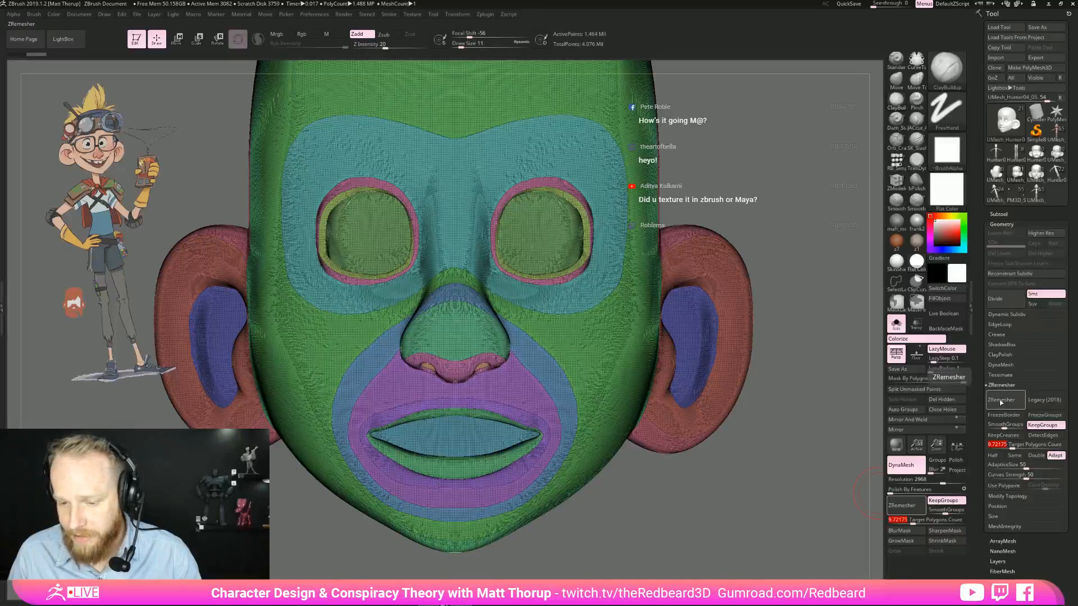
{"action": "left_click", "coordinate": [987, 403]}
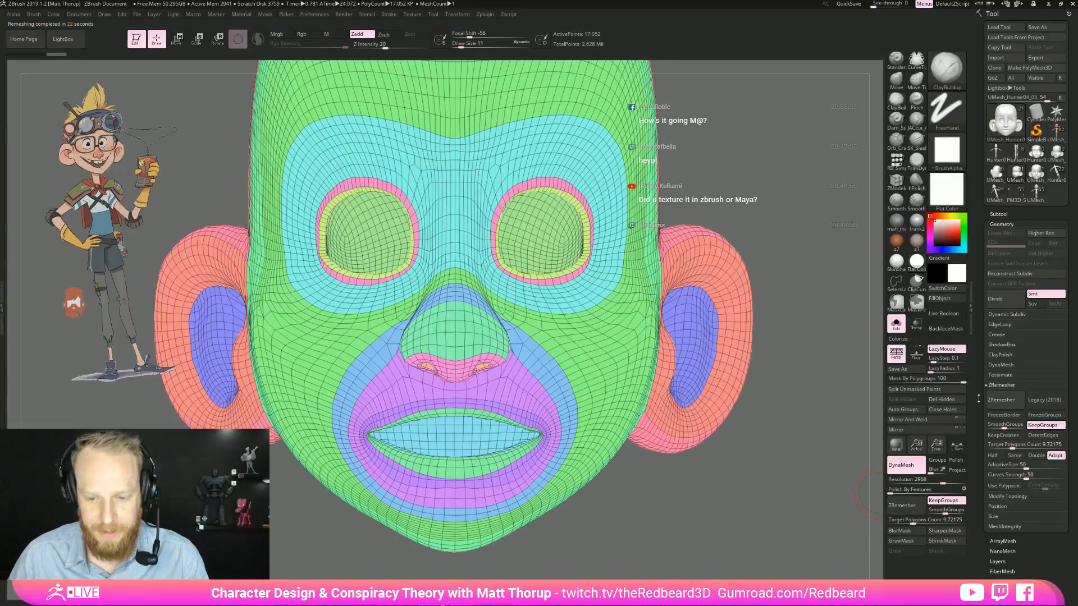
Step: Inspect the remeshed edge flow around the nose, mouth corners, eye sockets and forehead
{"action": "left_click_drag", "start_coordinate": [706, 486], "coordinate": [413, 366]}
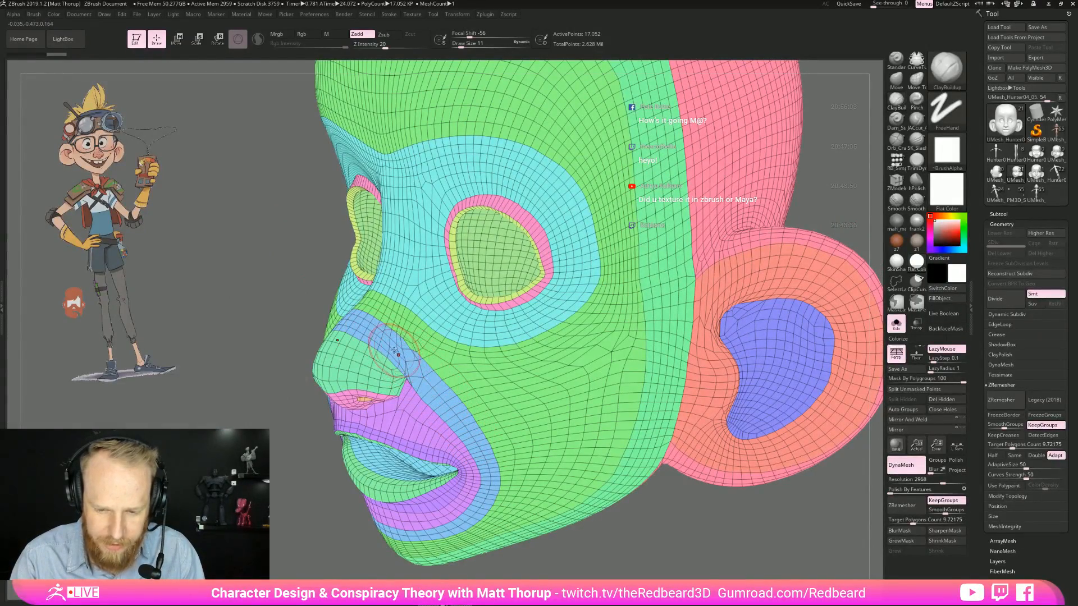
{"action": "left_click_drag", "start_coordinate": [404, 372], "coordinate": [461, 556]}
{"action": "mouse_move", "coordinate": [541, 557]}
{"action": "left_mouse_down"}
{"action": "mouse_move", "coordinate": [541, 513]}
{"action": "mouse_move", "coordinate": [517, 512]}
{"action": "mouse_move", "coordinate": [668, 334]}
{"action": "mouse_move", "coordinate": [415, 478]}
{"action": "mouse_move", "coordinate": [432, 481]}
{"action": "left_mouse_up"}
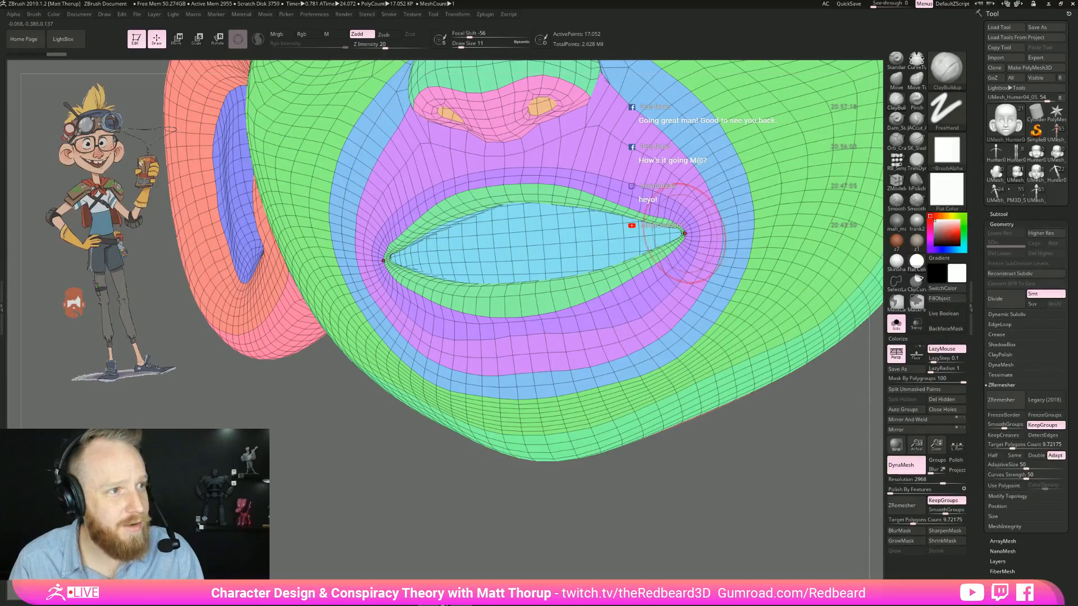
{"action": "left_click_drag", "start_coordinate": [654, 399], "coordinate": [506, 464]}
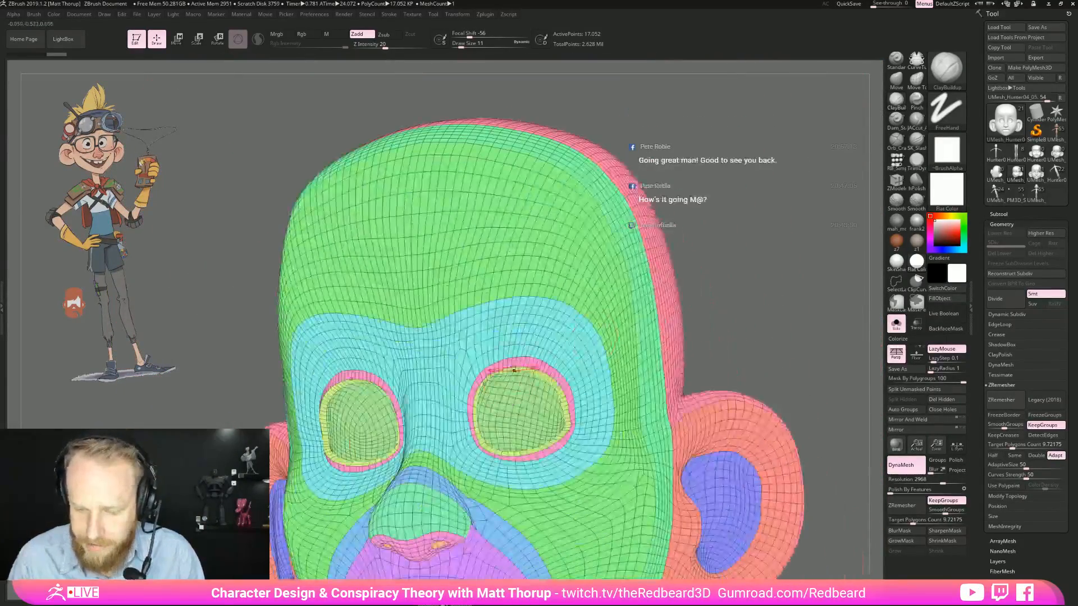
{"action": "left_click_drag", "start_coordinate": [718, 340], "coordinate": [742, 326]}
{"action": "left_click_drag", "start_coordinate": [770, 562], "coordinate": [662, 287], "text": "alt"}
{"action": "left_click_drag", "start_coordinate": [659, 378], "coordinate": [680, 358]}
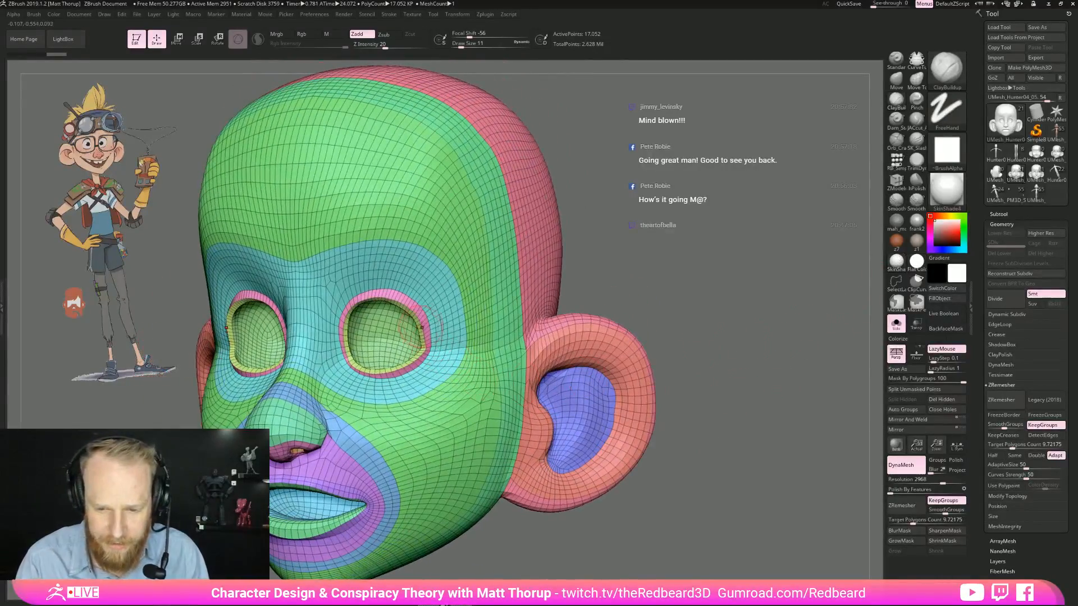
Step: Switch to the ZModeler brush and insert an edge loop in the rim around the eye socket
{"action": "key", "text": "b"}
{"action": "key", "text": "z"}
{"action": "key", "text": "m"}
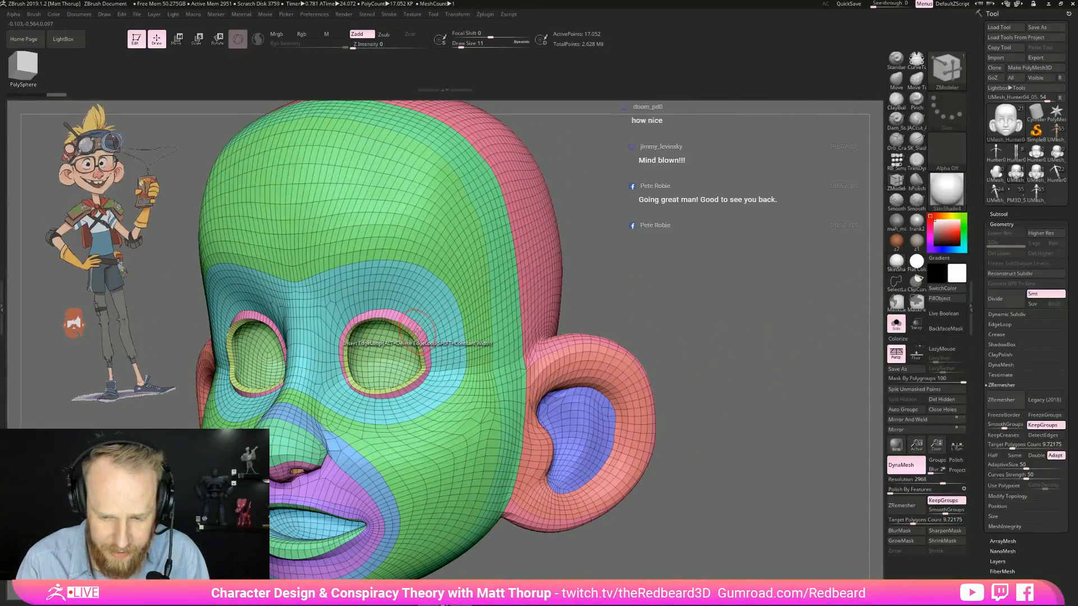
{"action": "left_click_drag", "start_coordinate": [596, 249], "coordinate": [584, 328], "text": "alt"}
{"action": "left_click", "coordinate": [425, 359]}
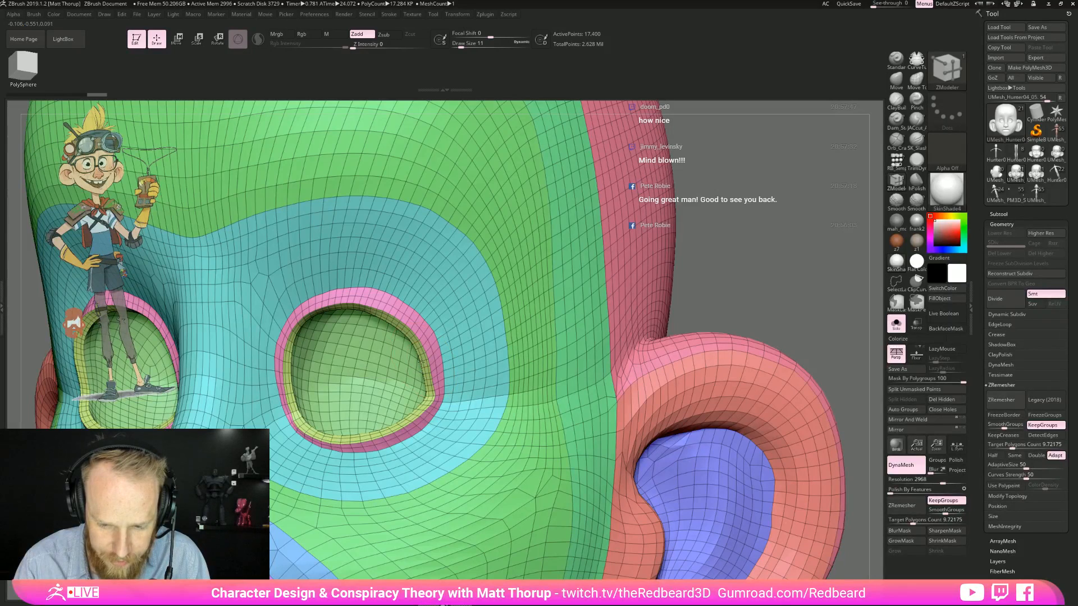
{"action": "left_click", "coordinate": [436, 362]}
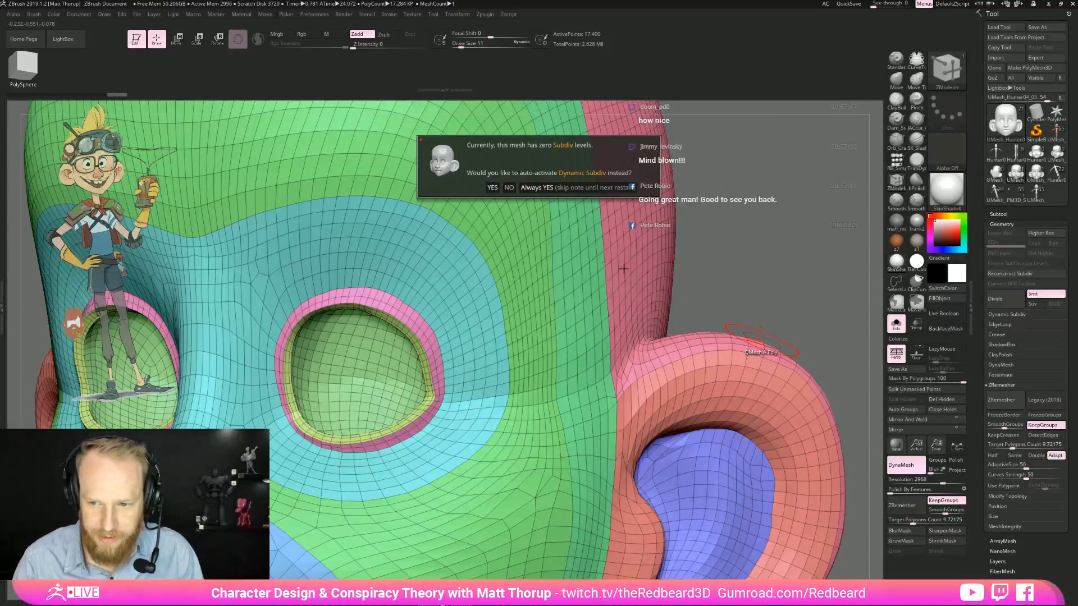
Step: Activate Dynamic Subdiv on the head and compare the subdivided and base meshes with and without the wireframe
{"action": "left_click", "coordinate": [524, 187]}
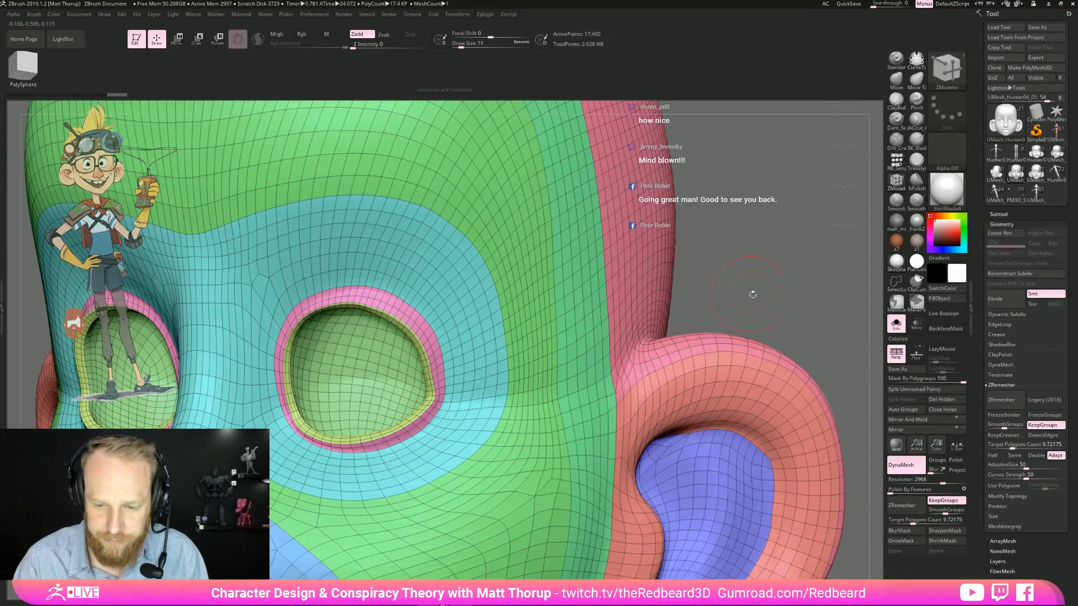
{"action": "mouse_move", "coordinate": [802, 307]}
{"action": "left_mouse_down"}
{"action": "mouse_move", "coordinate": [759, 303]}
{"action": "mouse_move", "coordinate": [789, 307]}
{"action": "mouse_move", "coordinate": [651, 330]}
{"action": "left_mouse_up"}
{"action": "key", "text": "shift+f"}
{"action": "mouse_move", "coordinate": [651, 330]}
{"action": "left_mouse_down"}
{"action": "mouse_move", "coordinate": [696, 332]}
{"action": "mouse_move", "coordinate": [643, 353]}
{"action": "left_mouse_up"}
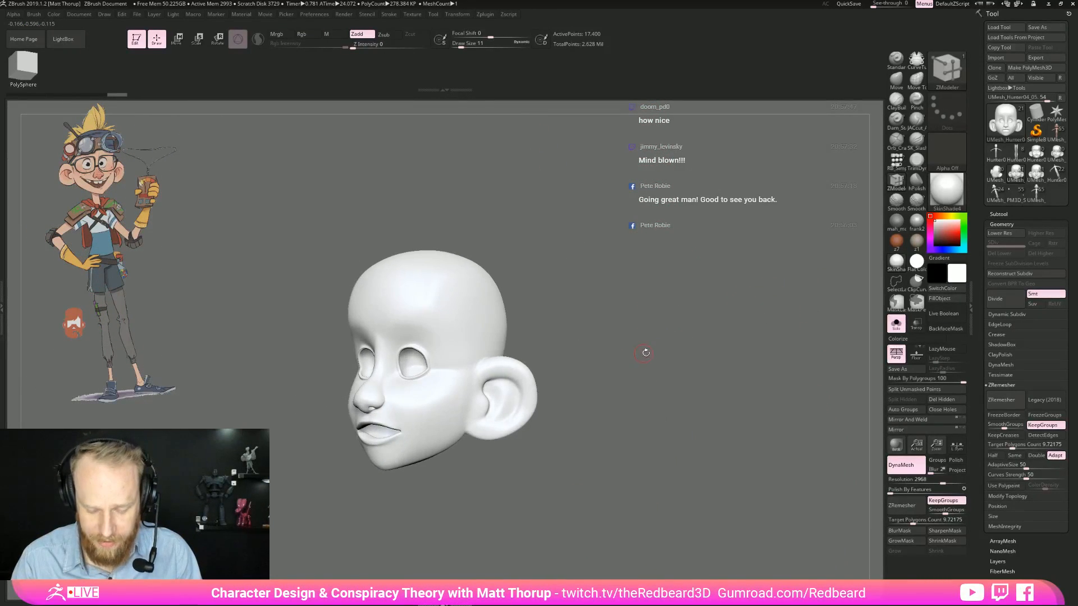
{"action": "key", "text": "shift+d"}
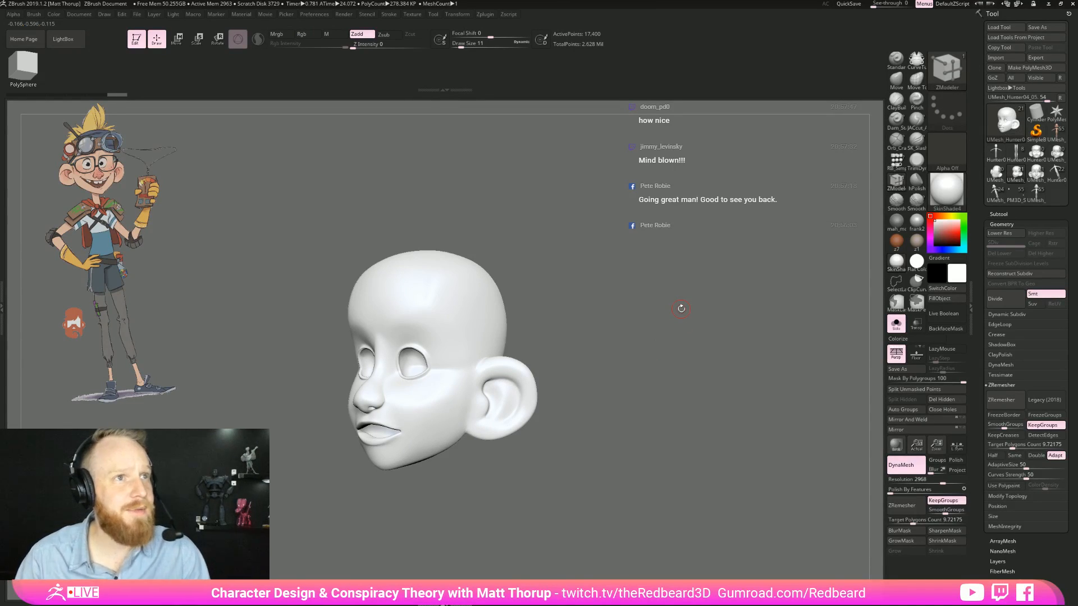
{"action": "key", "text": "shift+f"}
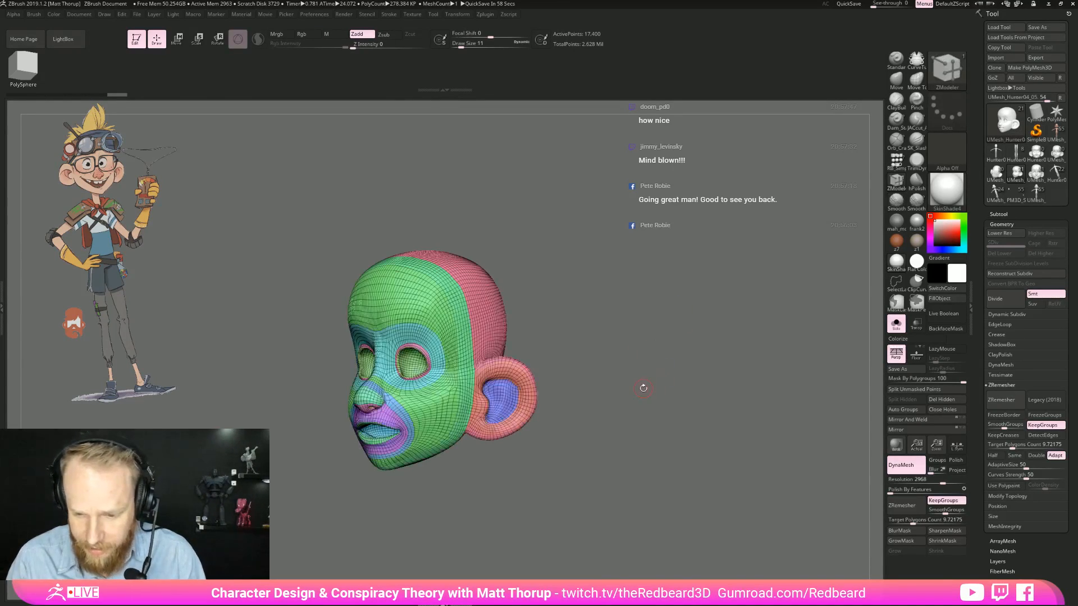
{"action": "key", "text": "shift+d"}
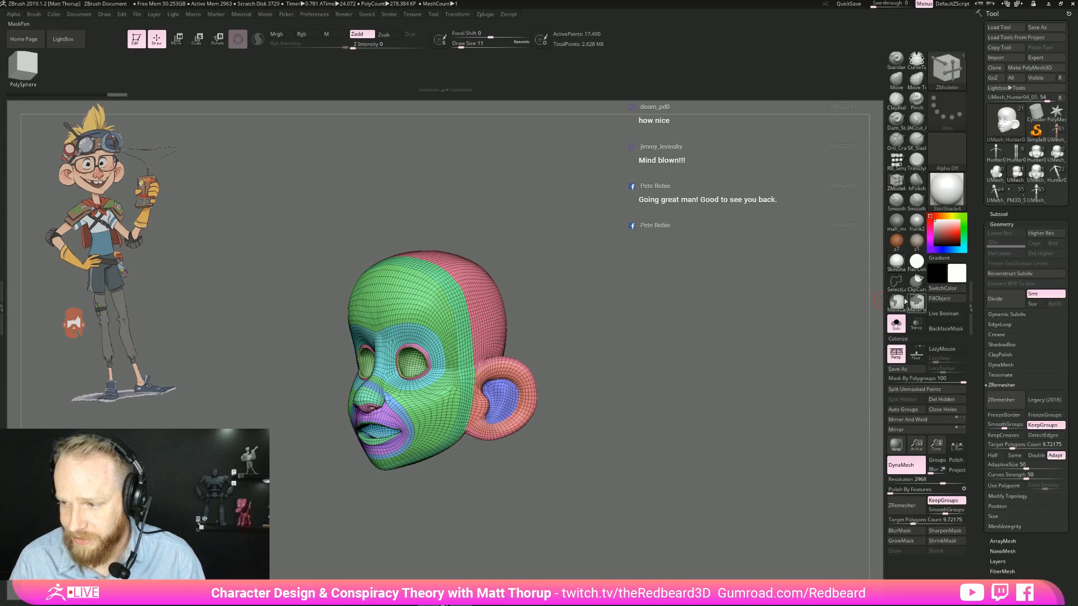
{"action": "mouse_move", "coordinate": [589, 388]}
{"action": "left_mouse_down"}
{"action": "mouse_move", "coordinate": [647, 383]}
{"action": "mouse_move", "coordinate": [639, 389]}
{"action": "left_mouse_up"}
{"action": "key", "text": "shift+f"}
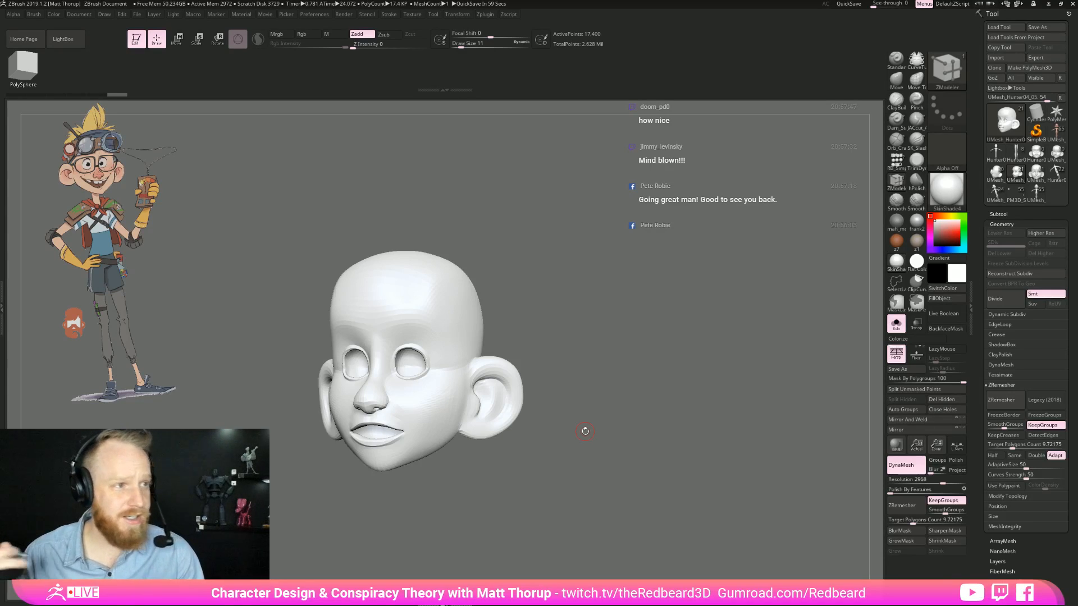
{"action": "left_click_drag", "start_coordinate": [683, 390], "coordinate": [692, 384]}
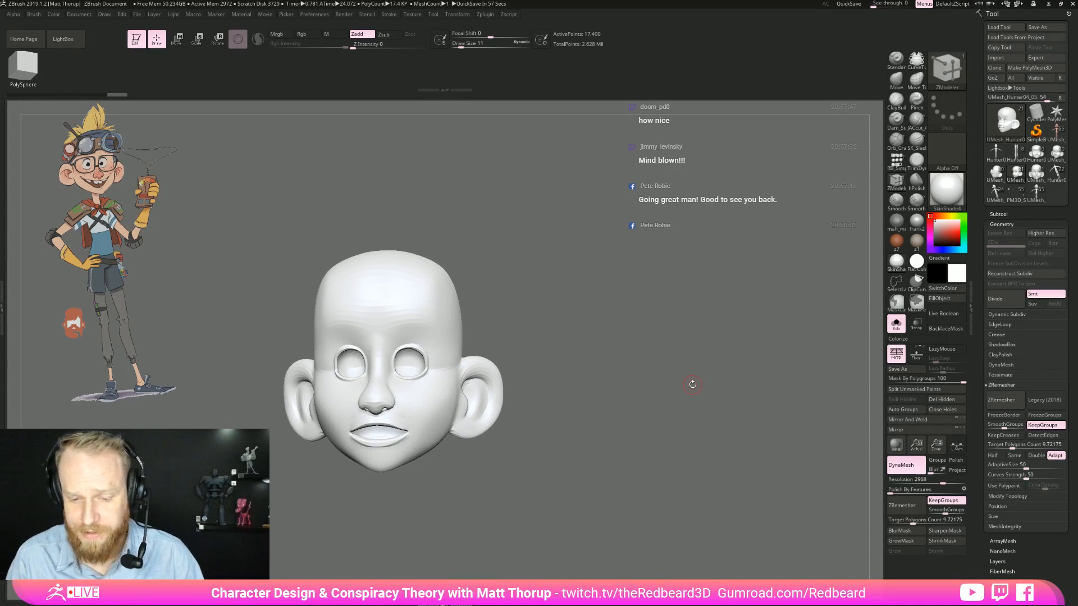
Step: Switch to the other remeshed head version with subdivision levels and examine its polygrouped wireframe from the front and side
{"action": "mouse_move", "coordinate": [1054, 176]}
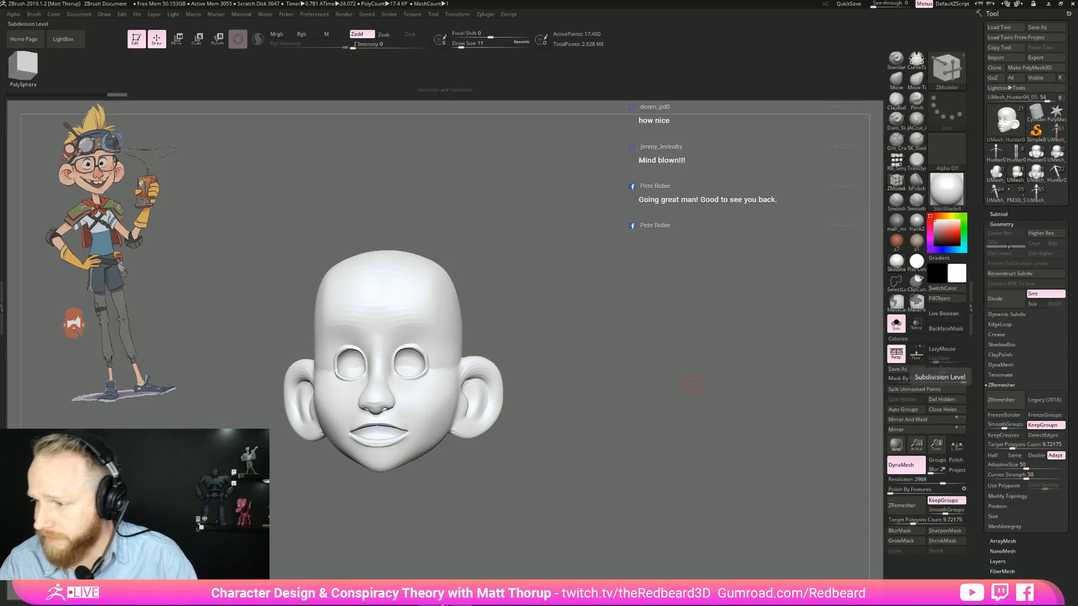
{"action": "left_click", "coordinate": [1034, 180]}
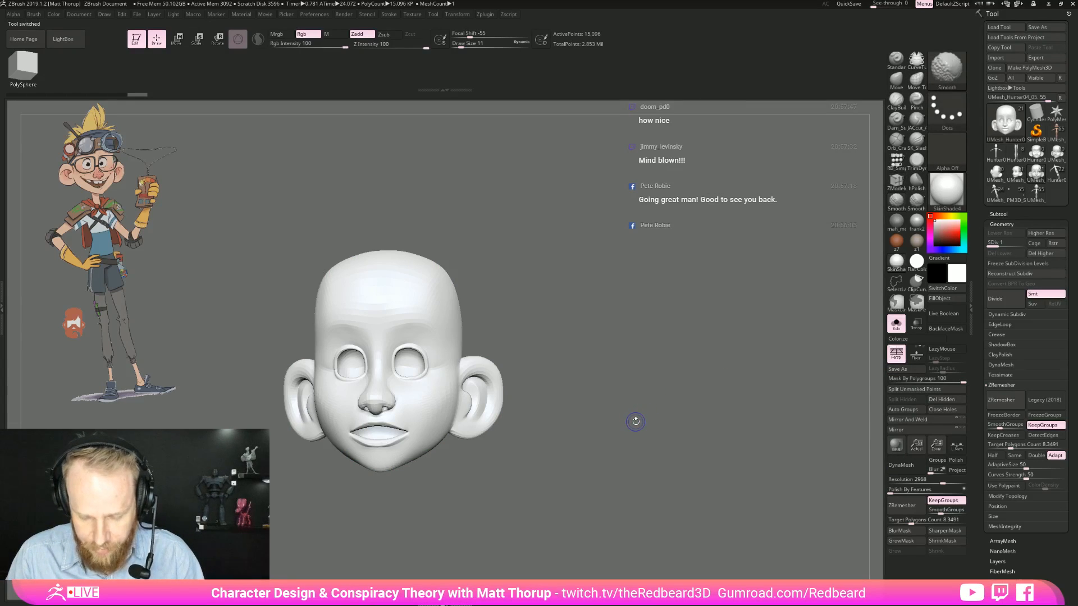
{"action": "key", "text": "shift+f"}
{"action": "mouse_move", "coordinate": [645, 413]}
{"action": "left_mouse_down", "text": "alt"}
{"action": "mouse_move", "coordinate": [686, 453]}
{"action": "mouse_move", "coordinate": [580, 508]}
{"action": "mouse_move", "coordinate": [583, 517]}
{"action": "mouse_move", "coordinate": [646, 511]}
{"action": "left_mouse_up", "text": "alt"}
{"action": "left_click_drag", "start_coordinate": [476, 459], "coordinate": [584, 554]}
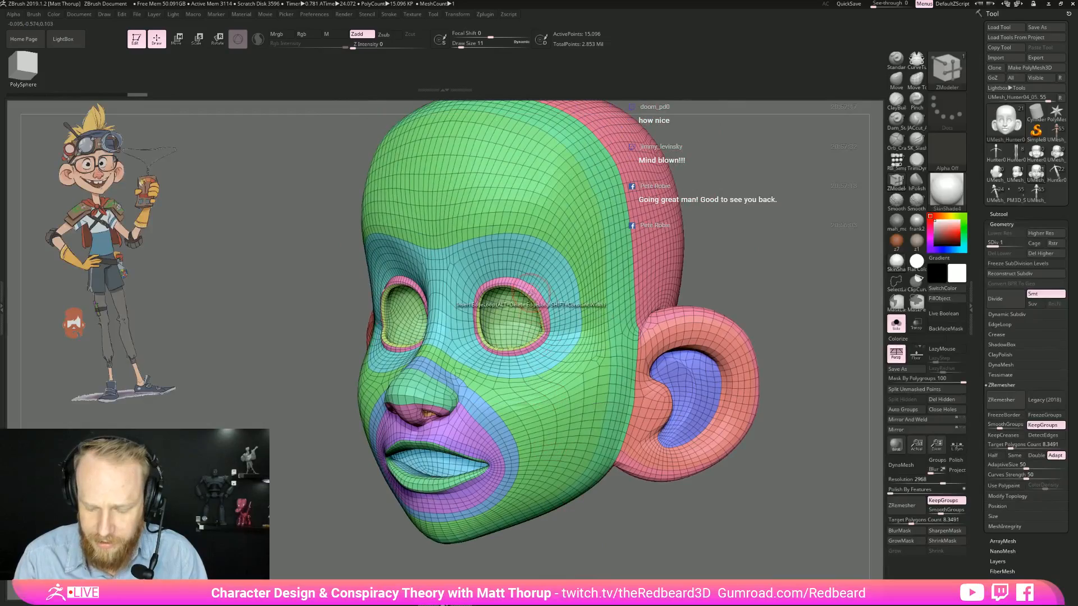
{"action": "left_click_drag", "start_coordinate": [654, 537], "coordinate": [637, 486]}
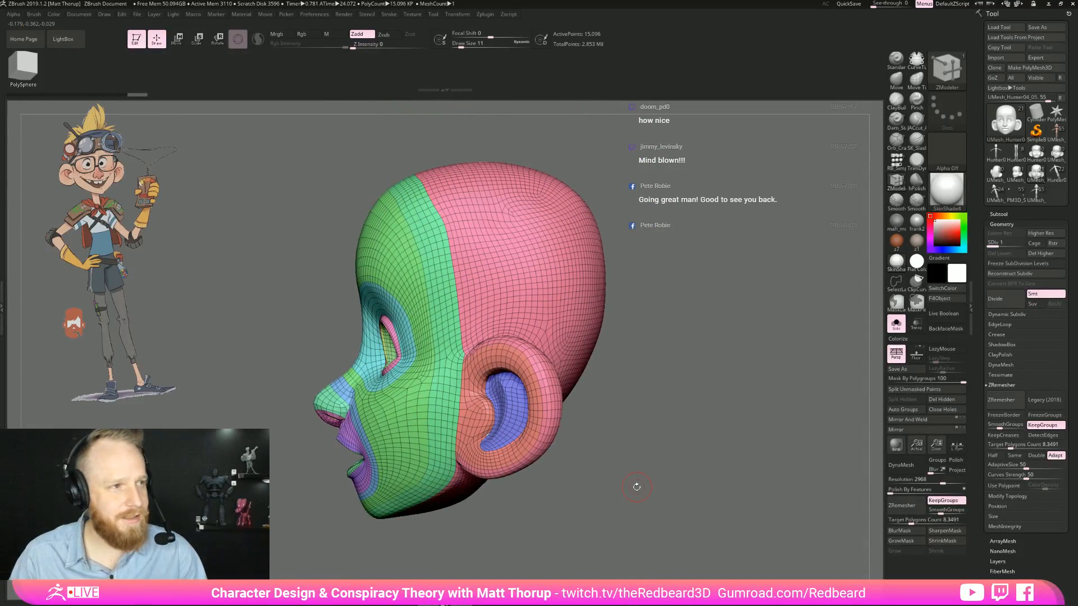
{"action": "left_click_drag", "start_coordinate": [637, 487], "coordinate": [709, 440]}
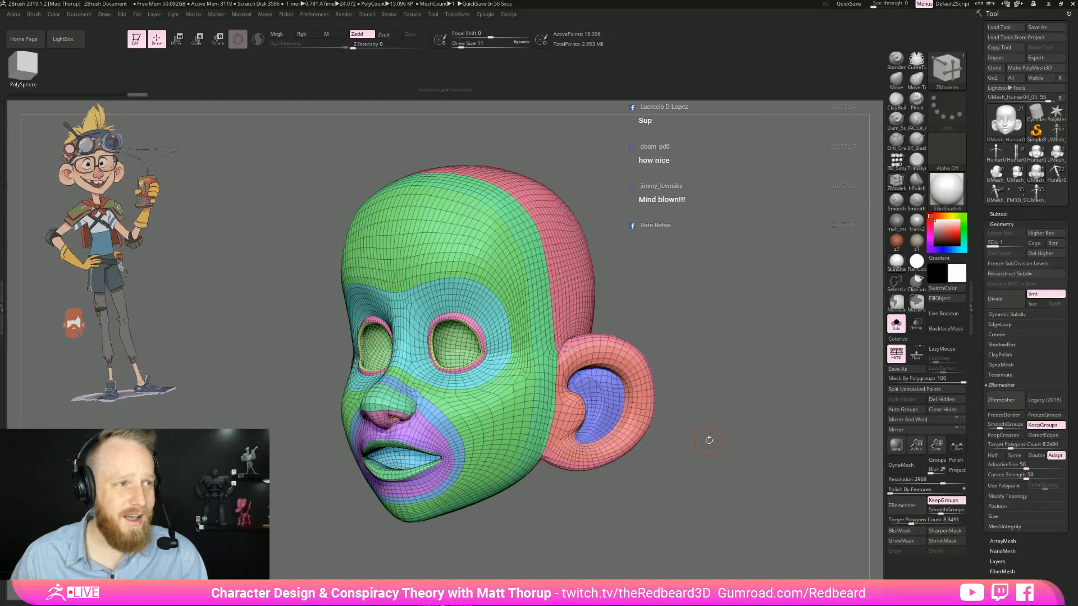
{"action": "mouse_move", "coordinate": [708, 440]}
{"action": "left_mouse_down"}
{"action": "mouse_move", "coordinate": [676, 466]}
{"action": "mouse_move", "coordinate": [744, 410]}
{"action": "mouse_move", "coordinate": [713, 420]}
{"action": "left_mouse_up"}
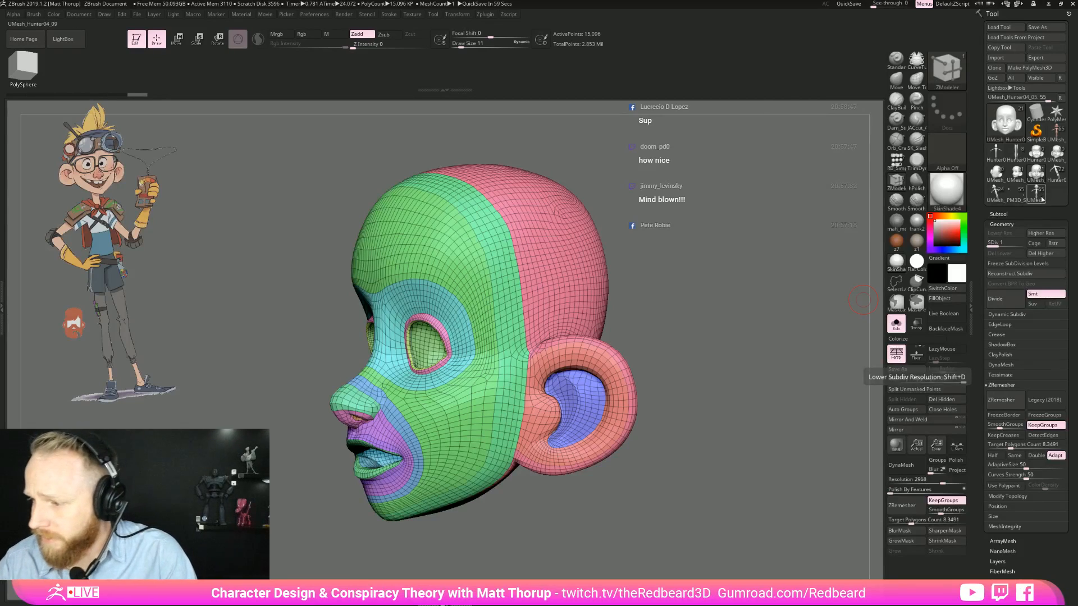
{"action": "mouse_move", "coordinate": [1055, 181]}
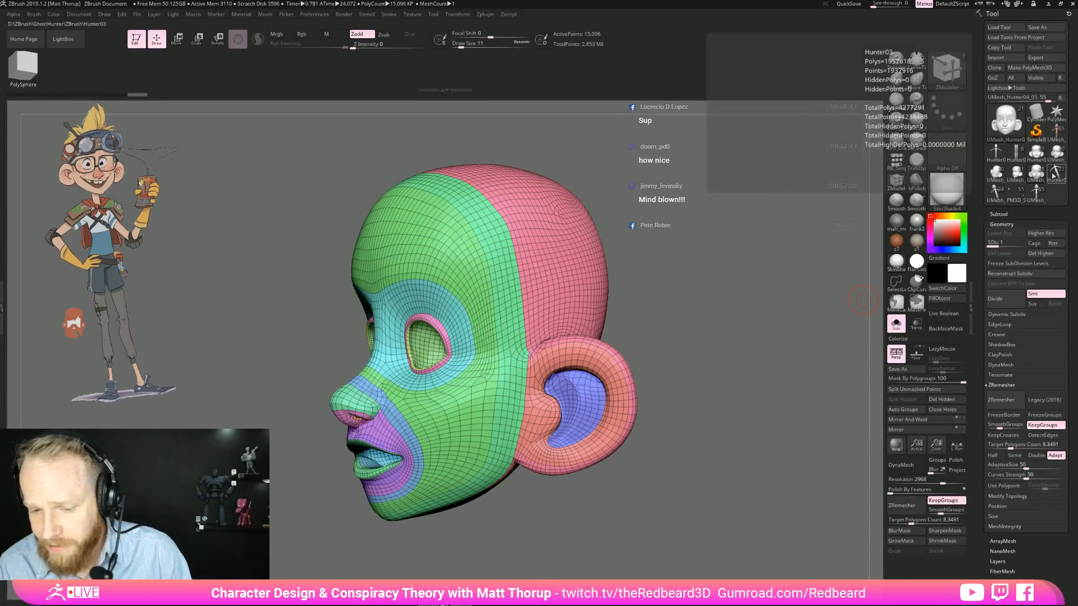
Step: Switch to the headless full-body sculpt and show its polygroups in flat color without wireframe lines
{"action": "left_click", "coordinate": [1054, 174]}
{"action": "left_click_drag", "start_coordinate": [669, 524], "coordinate": [823, 296], "text": "alt"}
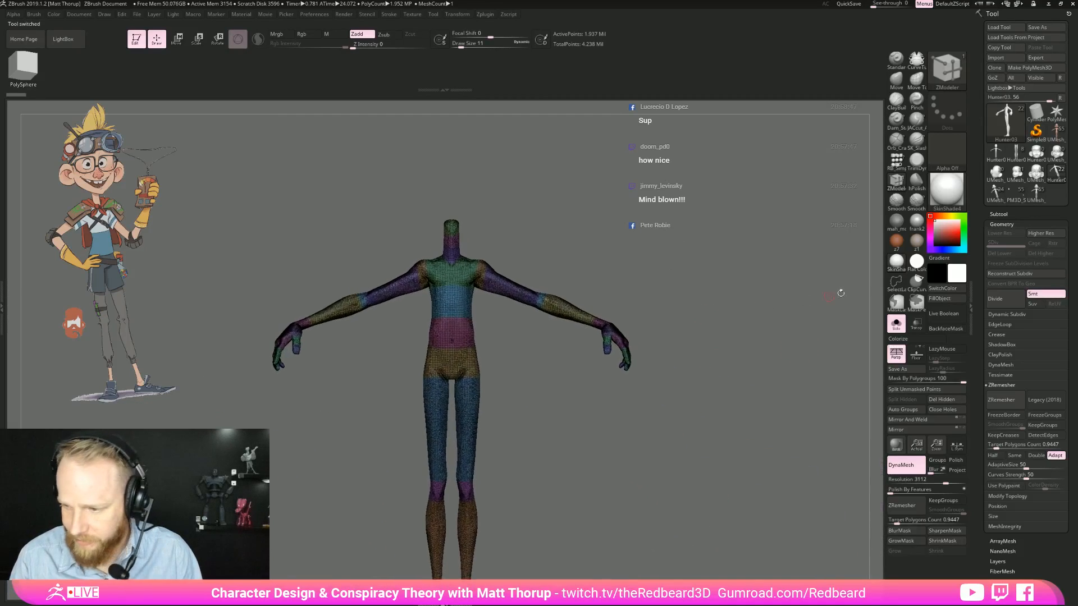
{"action": "left_click", "coordinate": [916, 262]}
{"action": "left_click_drag", "start_coordinate": [740, 340], "coordinate": [761, 335]}
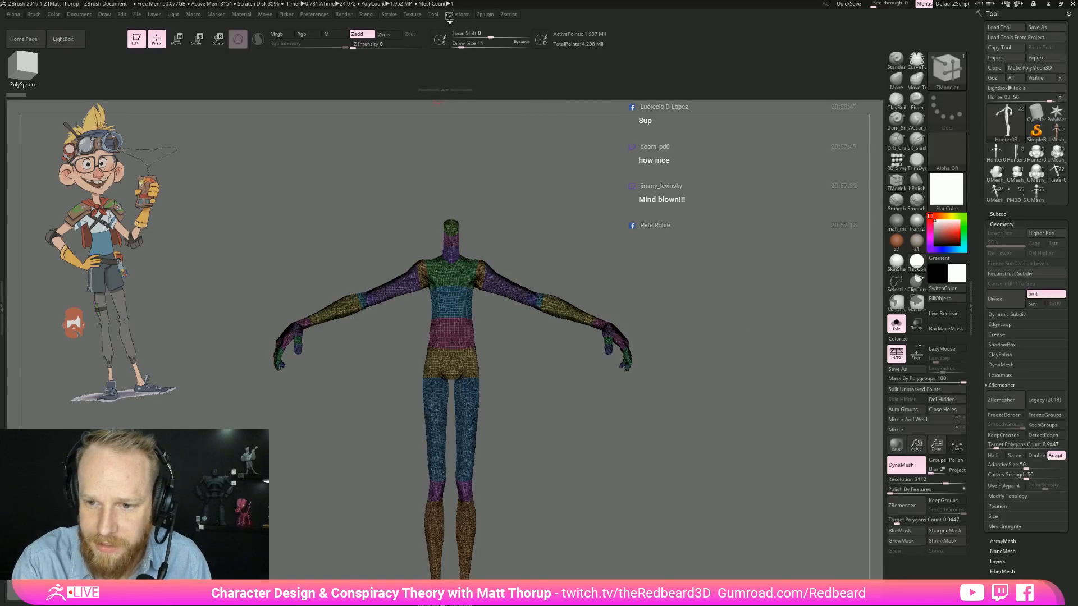
{"action": "mouse_move", "coordinate": [413, 19]}
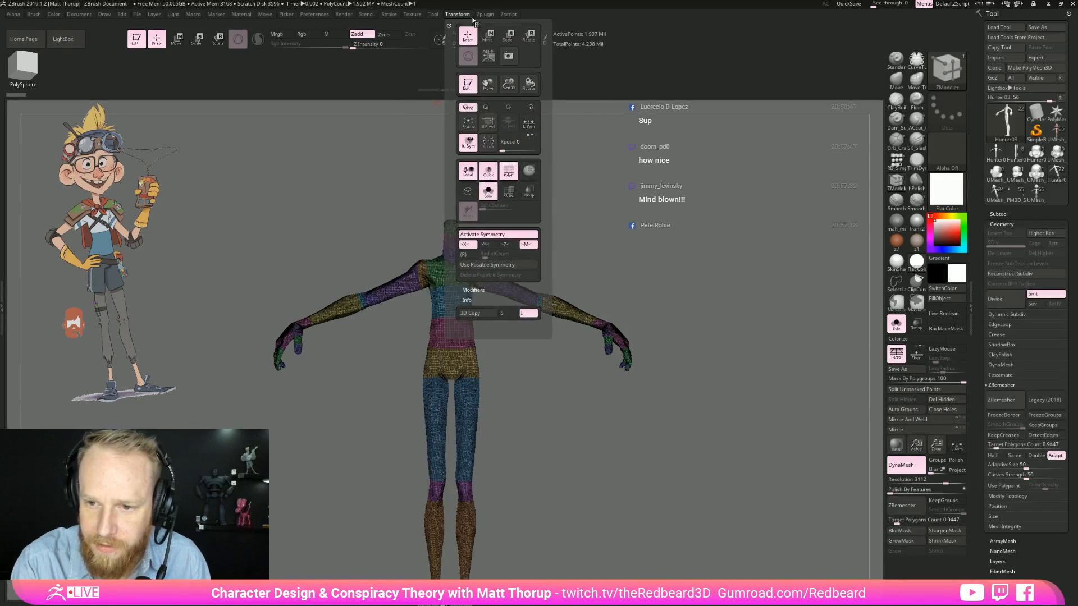
{"action": "mouse_move", "coordinate": [460, 20]}
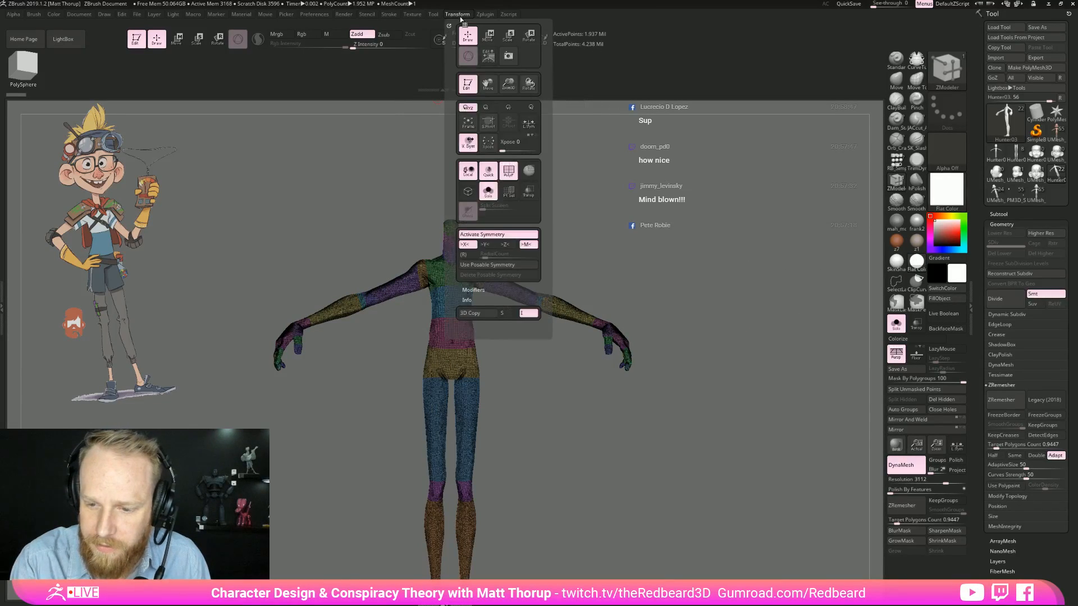
{"action": "left_click", "coordinate": [514, 167]}
{"action": "left_click", "coordinate": [514, 167]}
{"action": "left_click", "coordinate": [514, 168]}
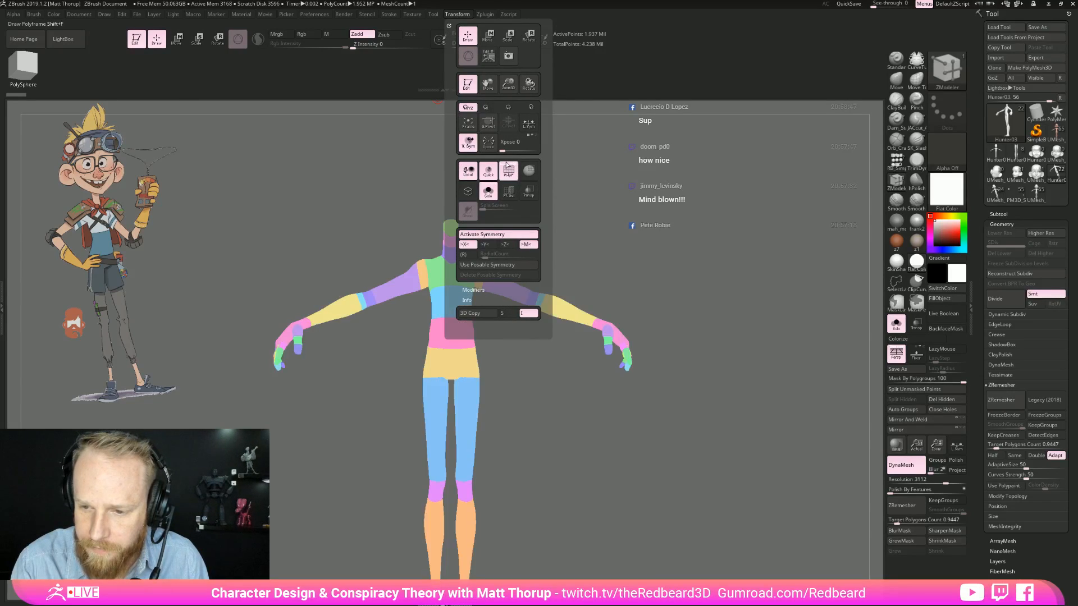
Step: Examine the polygroup bands across the torso, arms and legs and the separate groups on the hand's fingers
{"action": "mouse_move", "coordinate": [573, 292]}
{"action": "left_mouse_down"}
{"action": "mouse_move", "coordinate": [606, 265]}
{"action": "mouse_move", "coordinate": [729, 313]}
{"action": "mouse_move", "coordinate": [657, 379]}
{"action": "left_mouse_up"}
{"action": "mouse_move", "coordinate": [659, 447]}
{"action": "left_mouse_down"}
{"action": "mouse_move", "coordinate": [676, 368]}
{"action": "mouse_move", "coordinate": [657, 382]}
{"action": "mouse_move", "coordinate": [654, 371]}
{"action": "mouse_move", "coordinate": [654, 396]}
{"action": "left_mouse_up"}
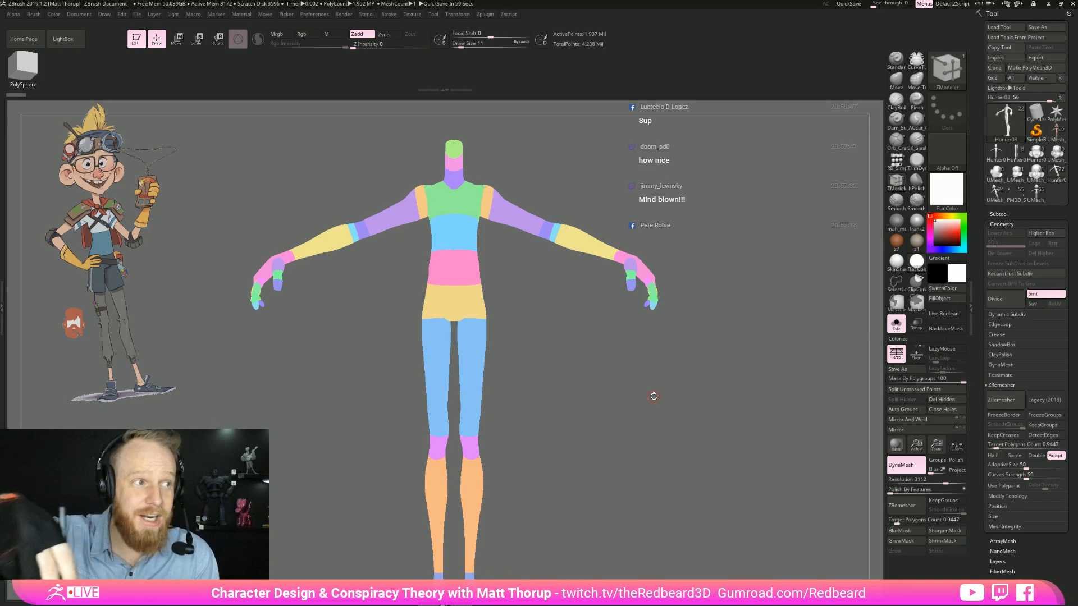
{"action": "left_click_drag", "start_coordinate": [654, 397], "coordinate": [741, 284]}
{"action": "left_click_drag", "start_coordinate": [817, 313], "coordinate": [729, 331]}
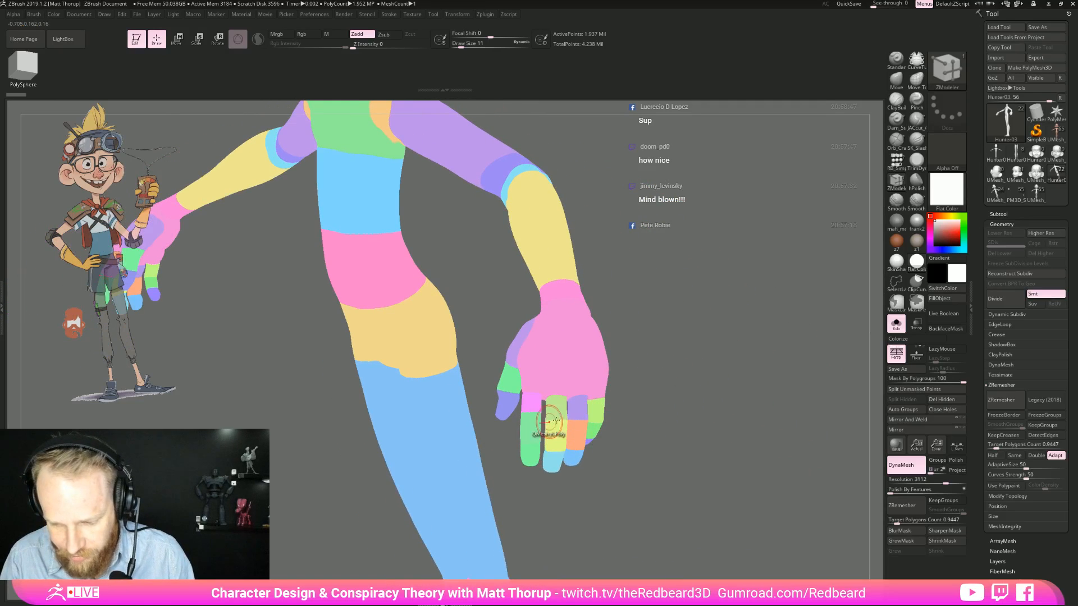
{"action": "left_click_drag", "start_coordinate": [561, 477], "coordinate": [610, 399]}
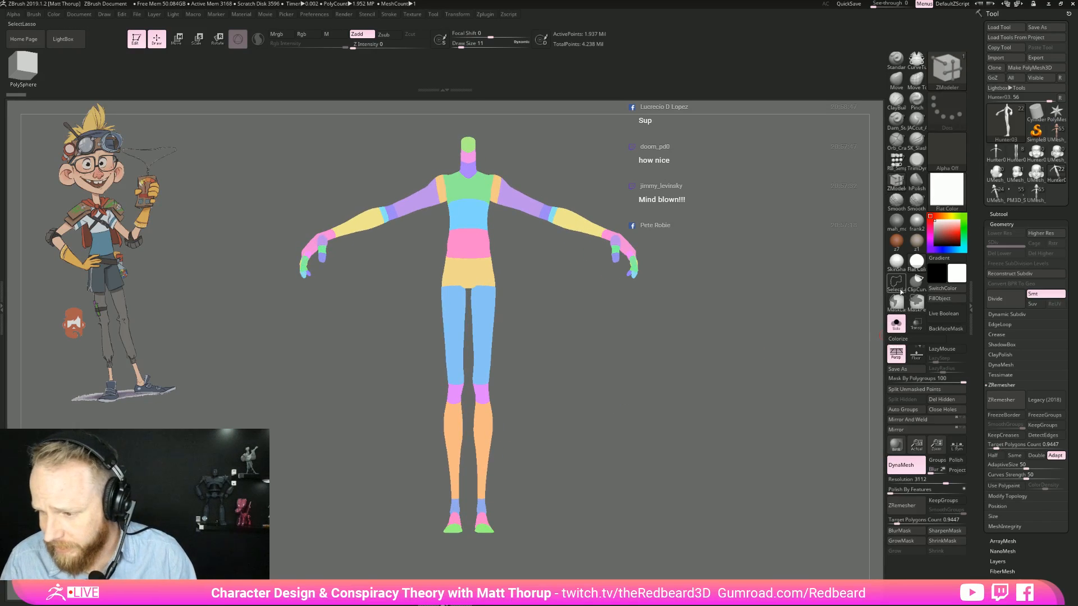
Step: Restore the SkinShade4 material and ZRemesh the body with KeepGroups on and a target polygon count of about 12.78
{"action": "left_click", "coordinate": [896, 261]}
{"action": "left_click_drag", "start_coordinate": [684, 373], "coordinate": [729, 359]}
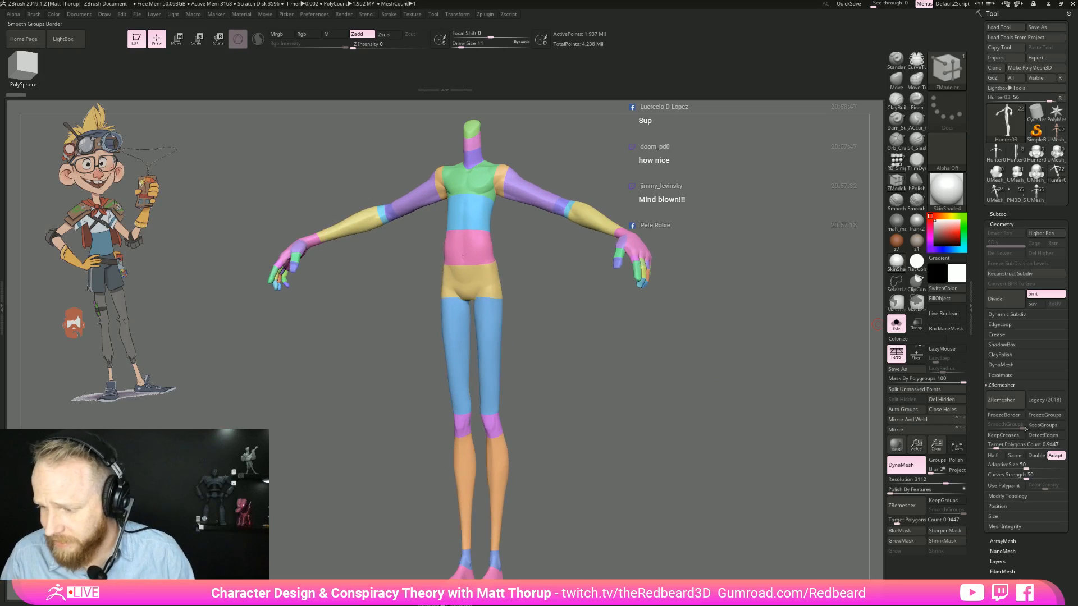
{"action": "left_click", "coordinate": [1042, 426]}
{"action": "left_click_drag", "start_coordinate": [994, 425], "coordinate": [1016, 449]}
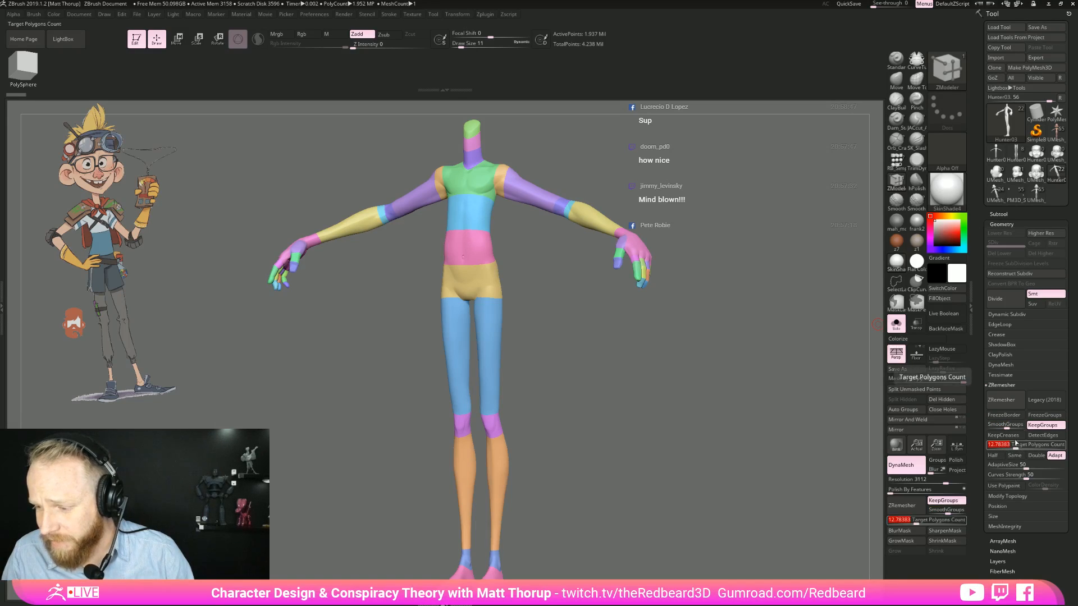
{"action": "left_click", "coordinate": [1000, 401]}
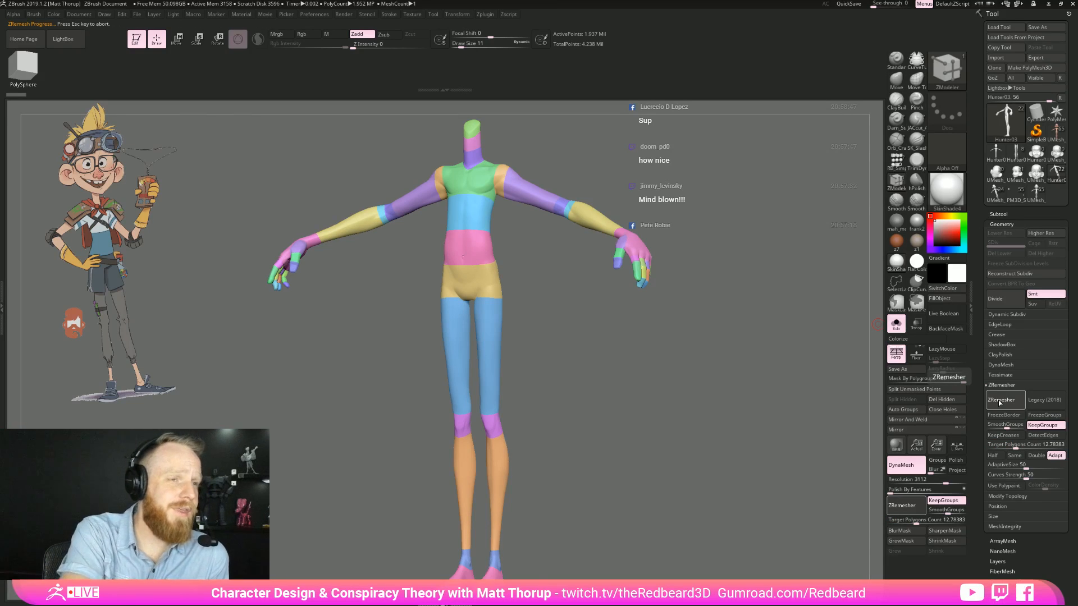
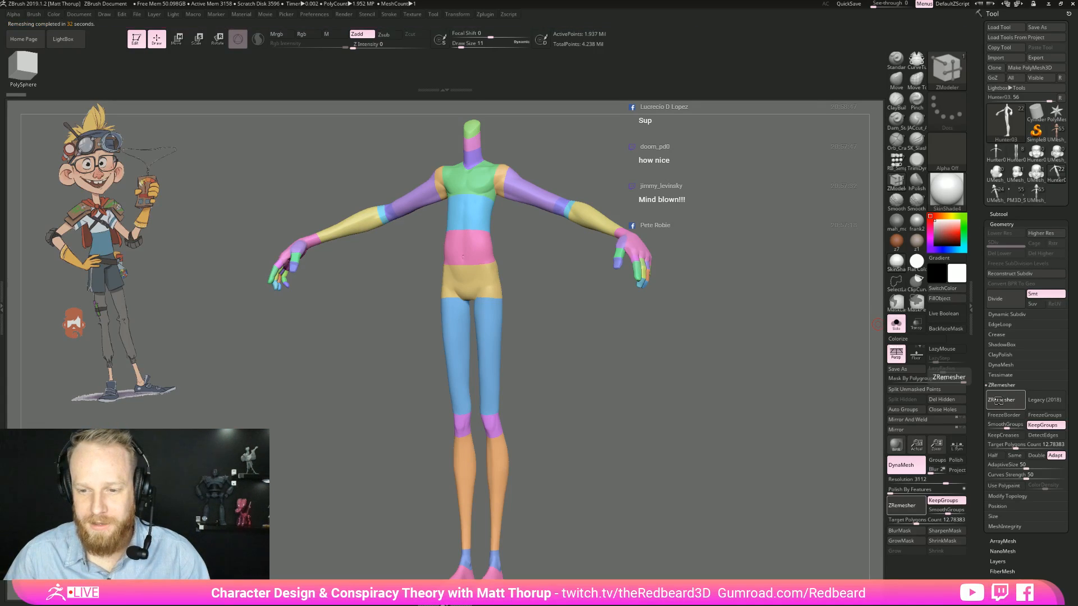
Step: Show the wireframe on the remeshed body and inspect the edge flow around the hand, fingers and torso
{"action": "left_click", "coordinate": [456, 14]}
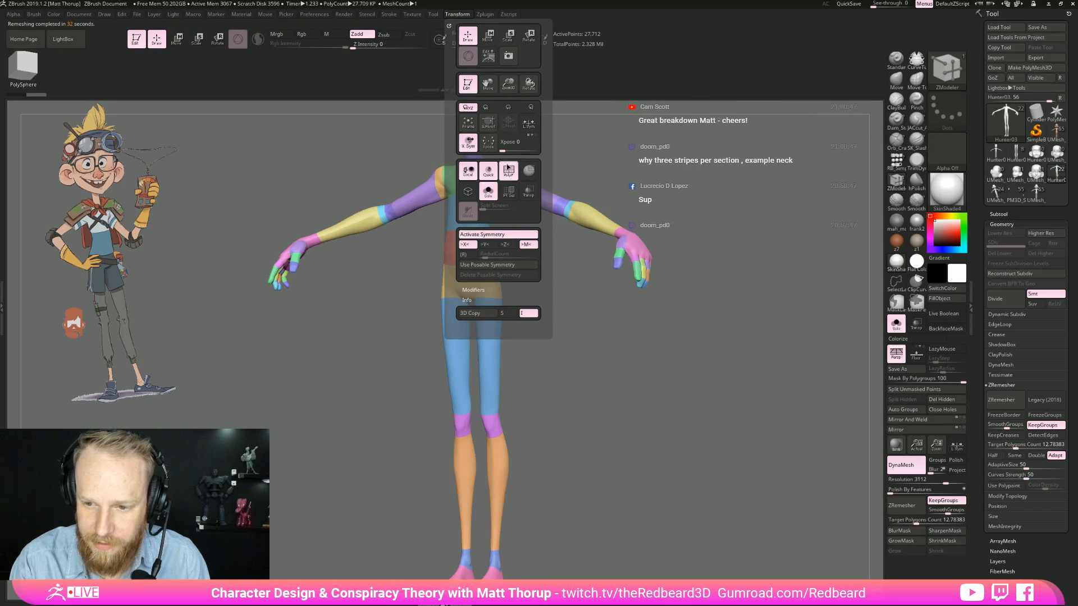
{"action": "left_click", "coordinate": [510, 170]}
{"action": "mouse_move", "coordinate": [628, 157]}
{"action": "left_mouse_down"}
{"action": "mouse_move", "coordinate": [691, 152]}
{"action": "mouse_move", "coordinate": [658, 155]}
{"action": "mouse_move", "coordinate": [668, 336]}
{"action": "mouse_move", "coordinate": [730, 337]}
{"action": "mouse_move", "coordinate": [632, 337]}
{"action": "left_mouse_up"}
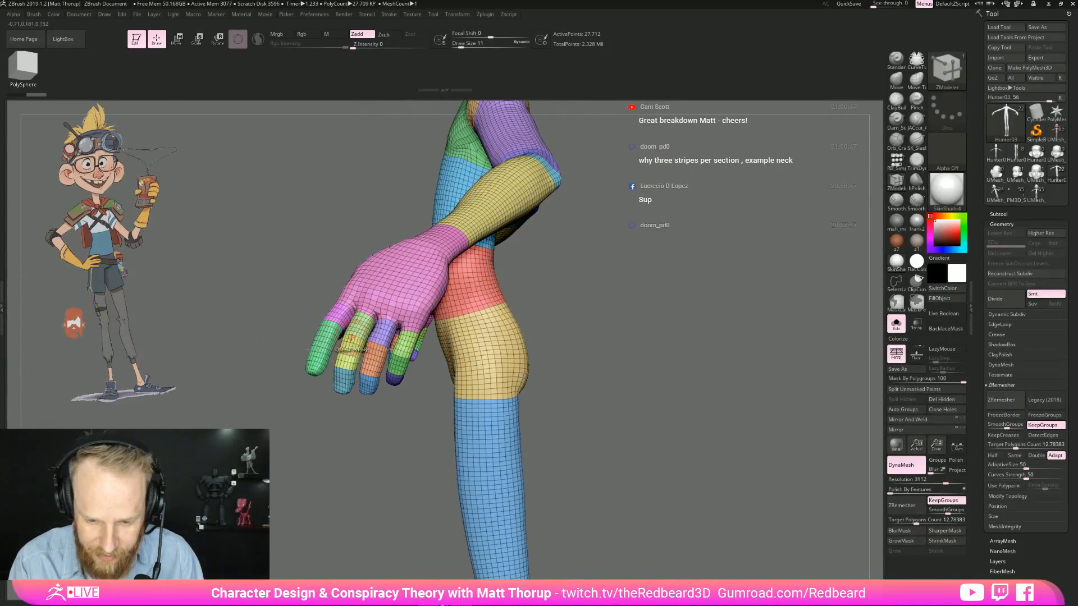
{"action": "left_click_drag", "start_coordinate": [337, 404], "coordinate": [432, 493]}
{"action": "left_click_drag", "start_coordinate": [695, 392], "coordinate": [449, 432], "text": "alt"}
{"action": "left_click_drag", "start_coordinate": [617, 401], "coordinate": [653, 497]}
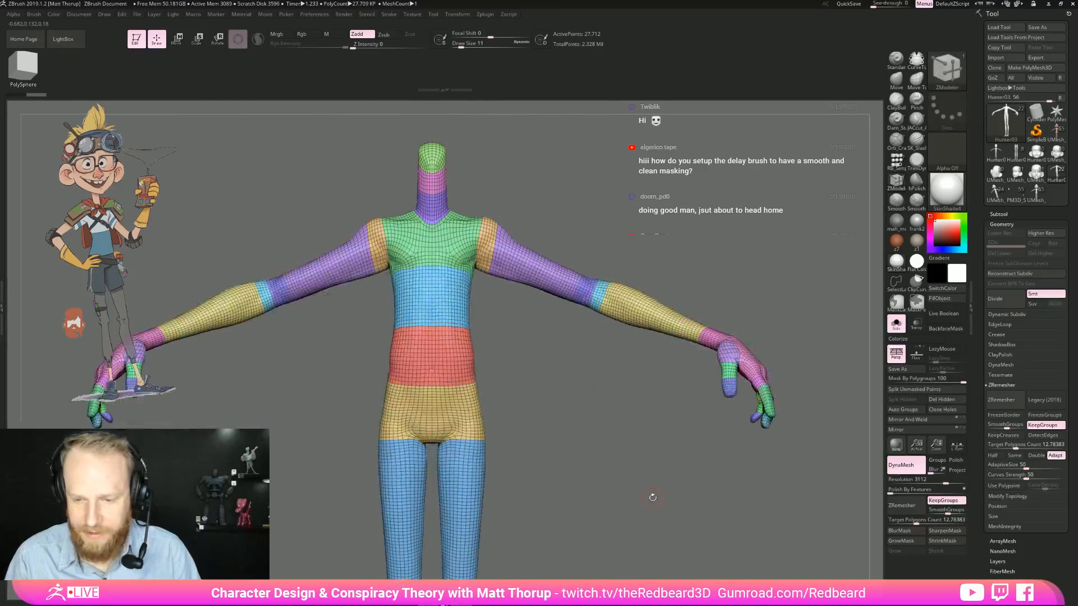
Step: Switch to the combined head-and-body mesh and lower it to subdivision level 1 with its polygrouped wireframe shown
{"action": "left_click", "coordinate": [993, 197]}
{"action": "left_click_drag", "start_coordinate": [631, 428], "coordinate": [576, 467]}
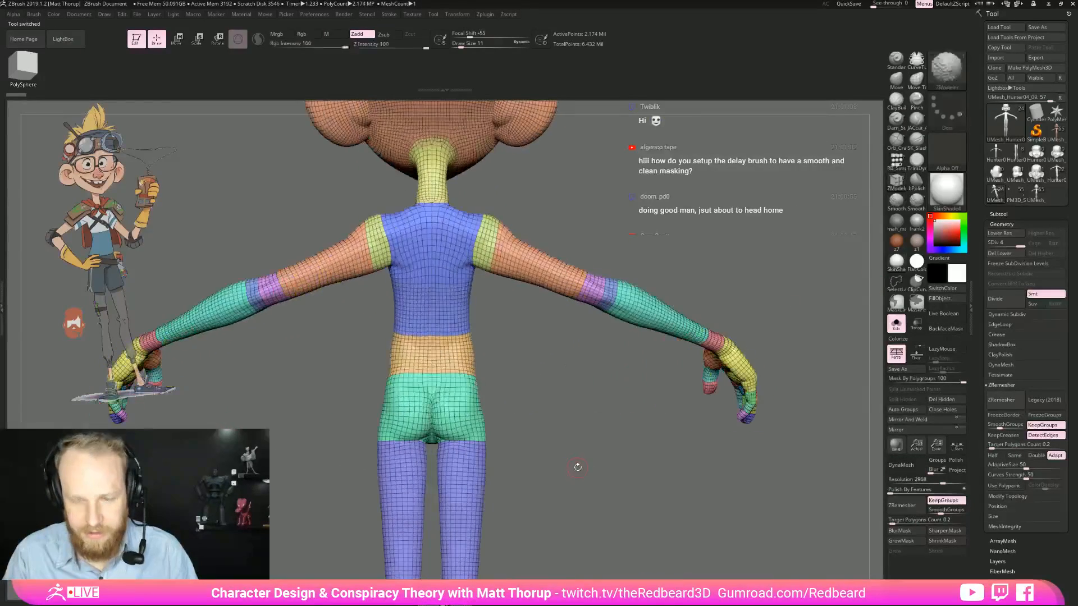
{"action": "key", "text": "shift+f"}
{"action": "key", "text": "shift+f"}
{"action": "left_click_drag", "start_coordinate": [565, 233], "coordinate": [696, 359], "text": "alt"}
{"action": "left_click_drag", "start_coordinate": [561, 362], "coordinate": [617, 401]}
{"action": "key", "text": "shift+f"}
{"action": "key", "text": "shift+f"}
{"action": "key", "text": "shift+d"}
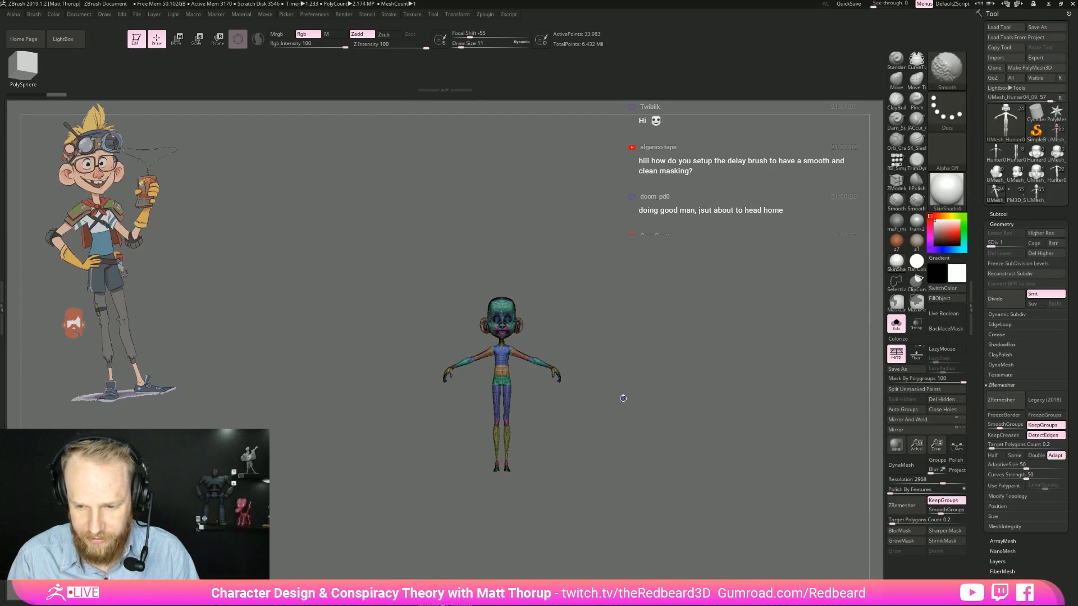
{"action": "left_click_drag", "start_coordinate": [574, 460], "coordinate": [809, 453], "text": "alt"}
{"action": "left_click_drag", "start_coordinate": [621, 564], "coordinate": [645, 452], "text": "alt"}
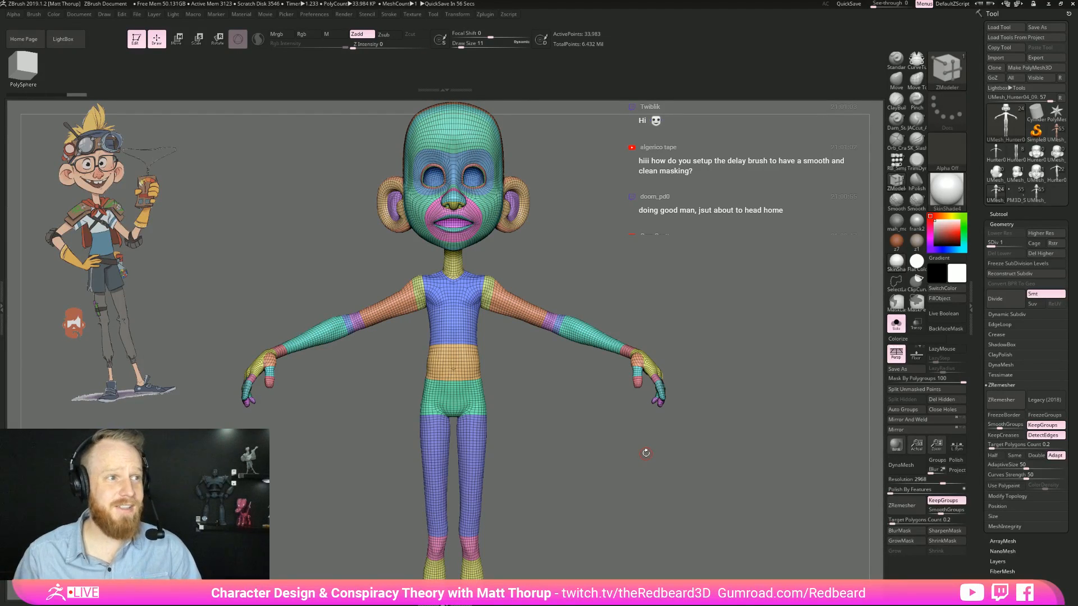
Step: Inspect the combined mesh's topology around the face, ears, neck and shoulders from the front, three-quarter and side
{"action": "left_click_drag", "start_coordinate": [645, 453], "coordinate": [634, 432]}
{"action": "left_click_drag", "start_coordinate": [673, 315], "coordinate": [785, 365], "text": "alt"}
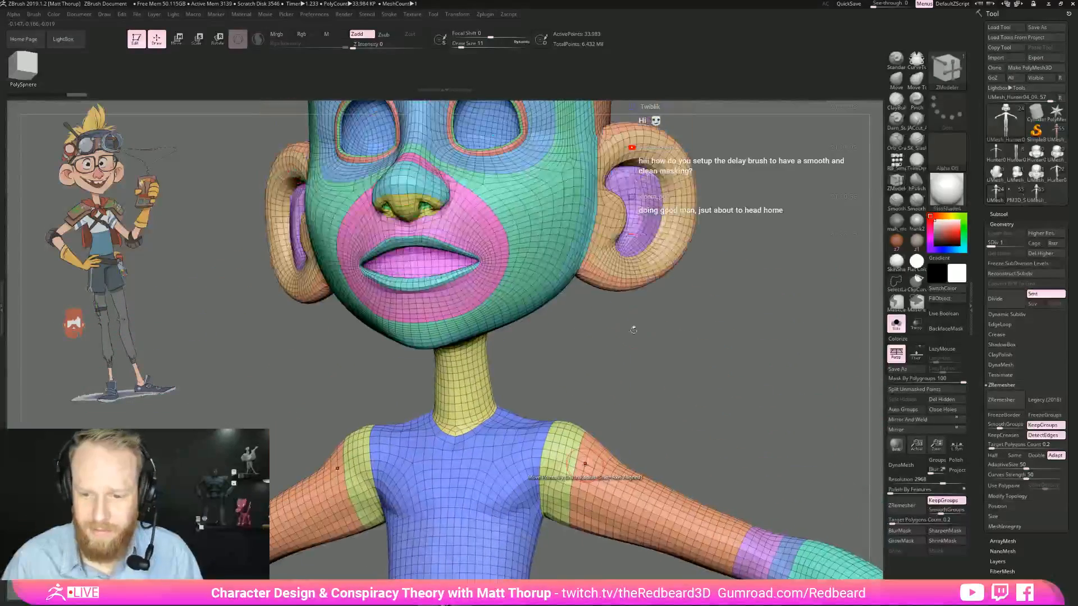
{"action": "left_click_drag", "start_coordinate": [505, 371], "coordinate": [425, 337]}
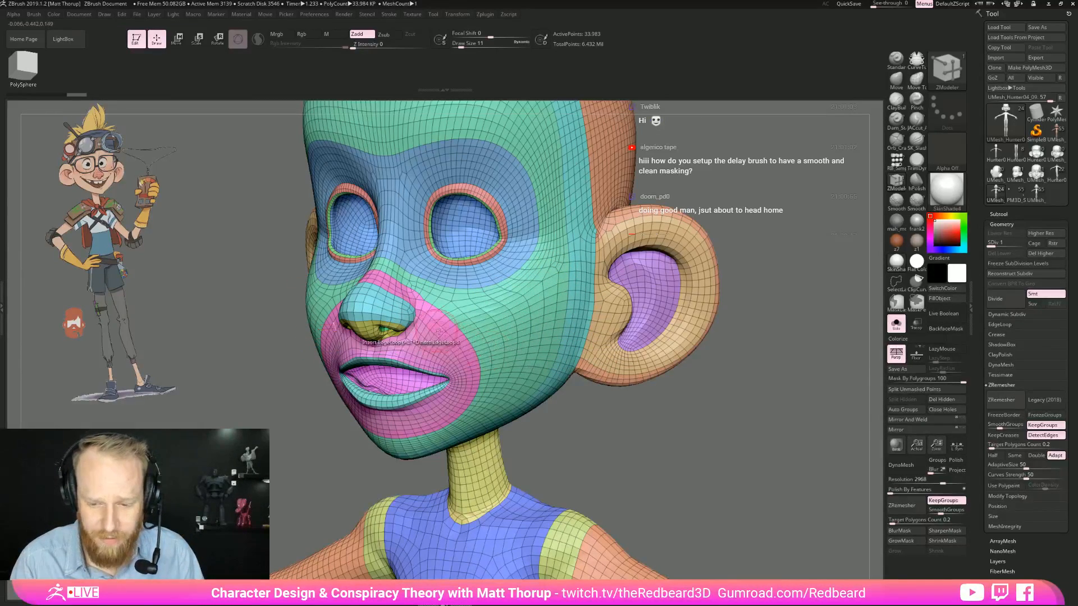
{"action": "left_click_drag", "start_coordinate": [656, 427], "coordinate": [692, 446], "text": "shift"}
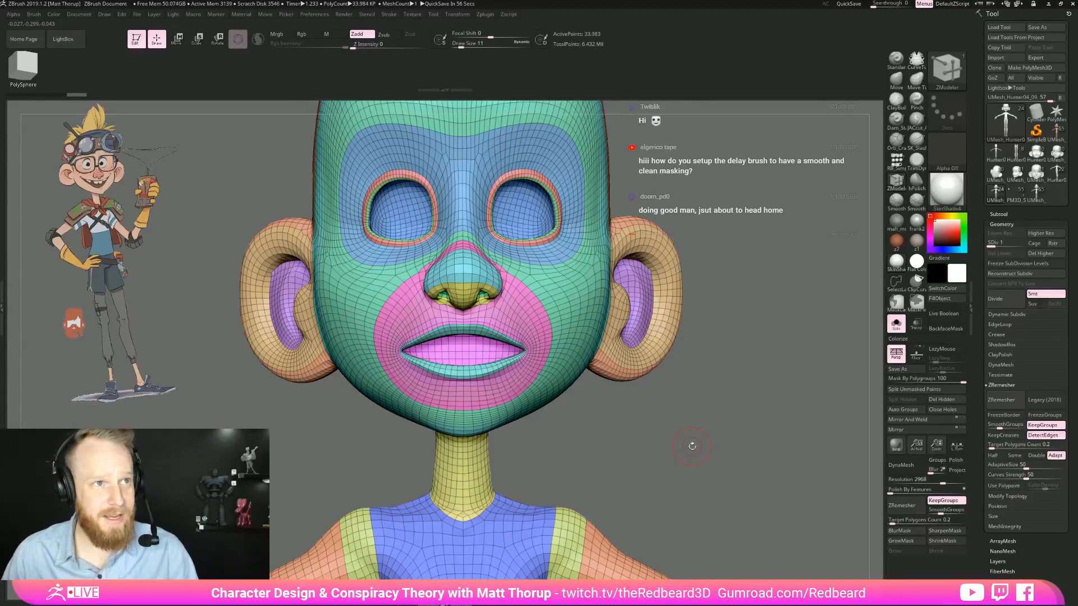
{"action": "left_click_drag", "start_coordinate": [695, 442], "coordinate": [681, 348]}
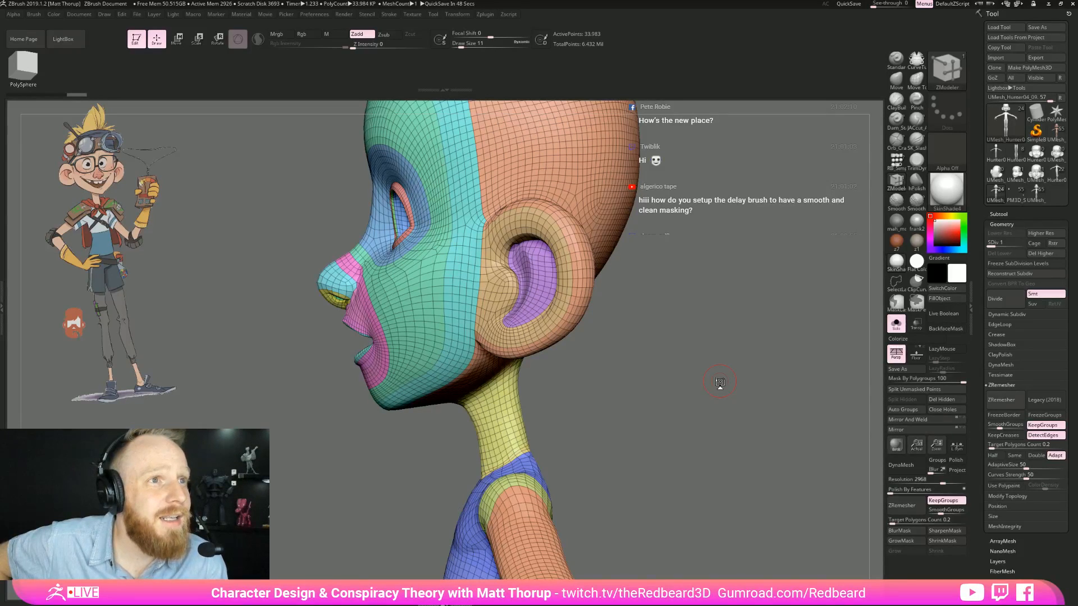
{"action": "left_click_drag", "start_coordinate": [657, 354], "coordinate": [890, 309]}
Step: Expand the subtool list, switch to the DynaMesh head tool and view the head without its wireframe
{"action": "left_click", "coordinate": [999, 214]}
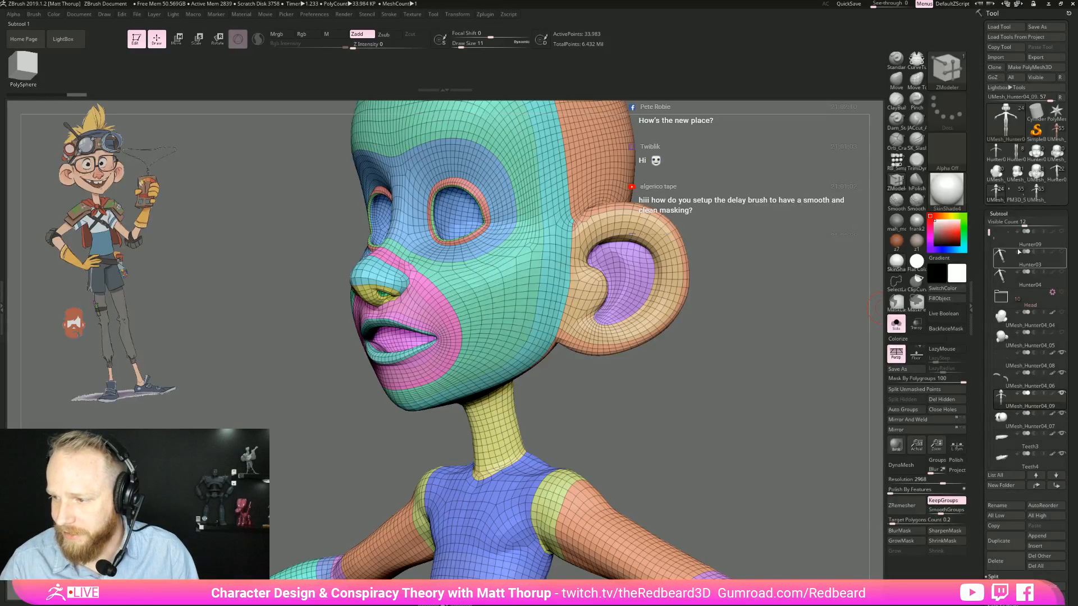
{"action": "left_click", "coordinate": [997, 175]}
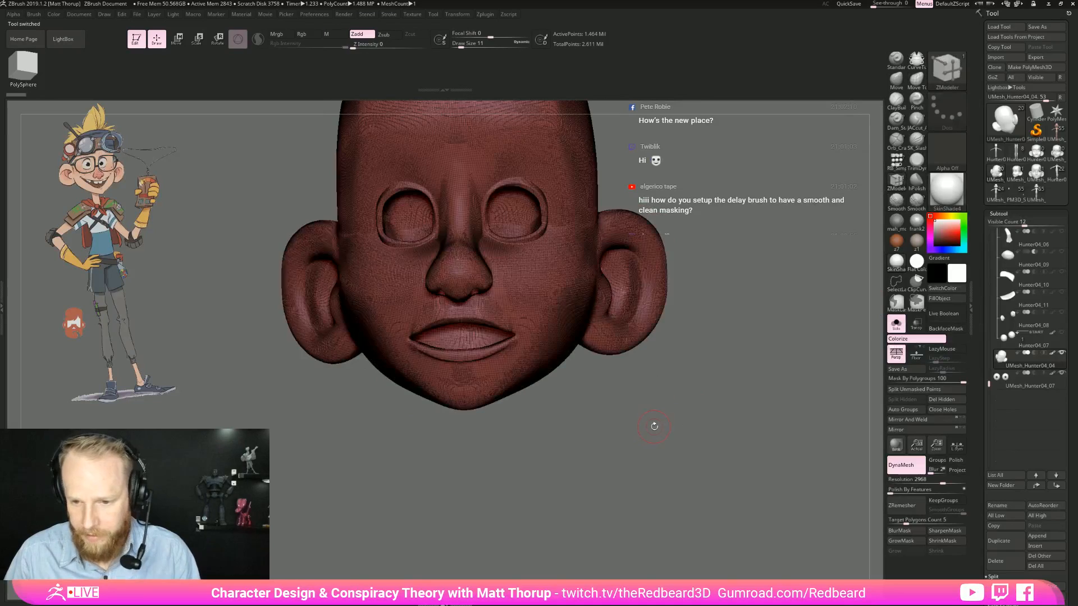
{"action": "left_click_drag", "start_coordinate": [645, 447], "coordinate": [651, 494]}
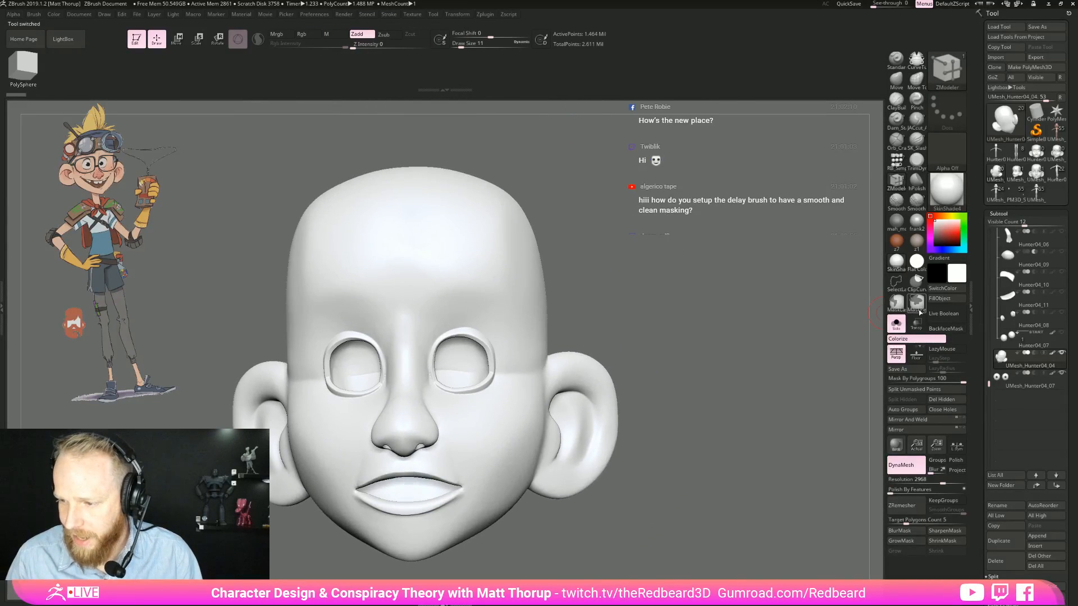
Step: Choose MaskPen as the masking brush and set its Focal Shift to -100 for a hard edge
{"action": "left_click", "coordinate": [916, 303]}
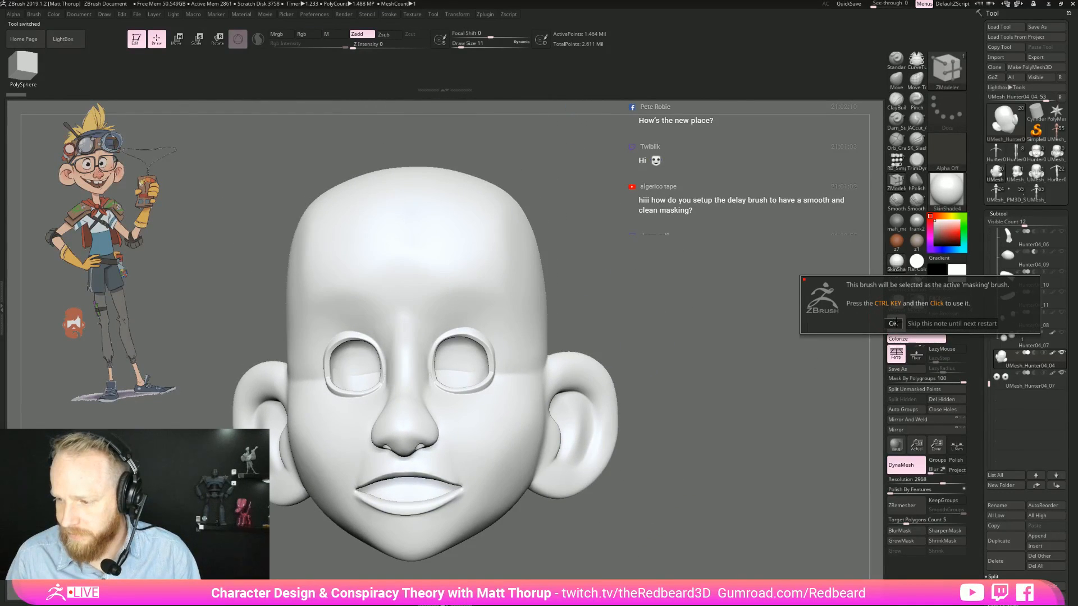
{"action": "left_click", "coordinate": [894, 323]}
{"action": "left_click_drag", "start_coordinate": [741, 368], "coordinate": [498, 365]}
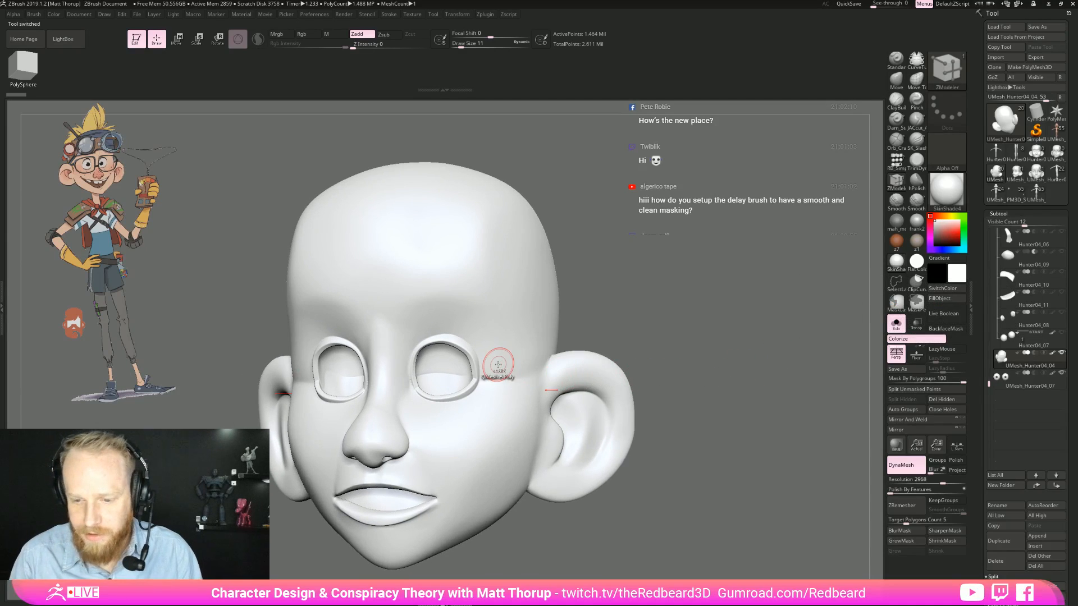
{"action": "left_click", "coordinate": [916, 303]}
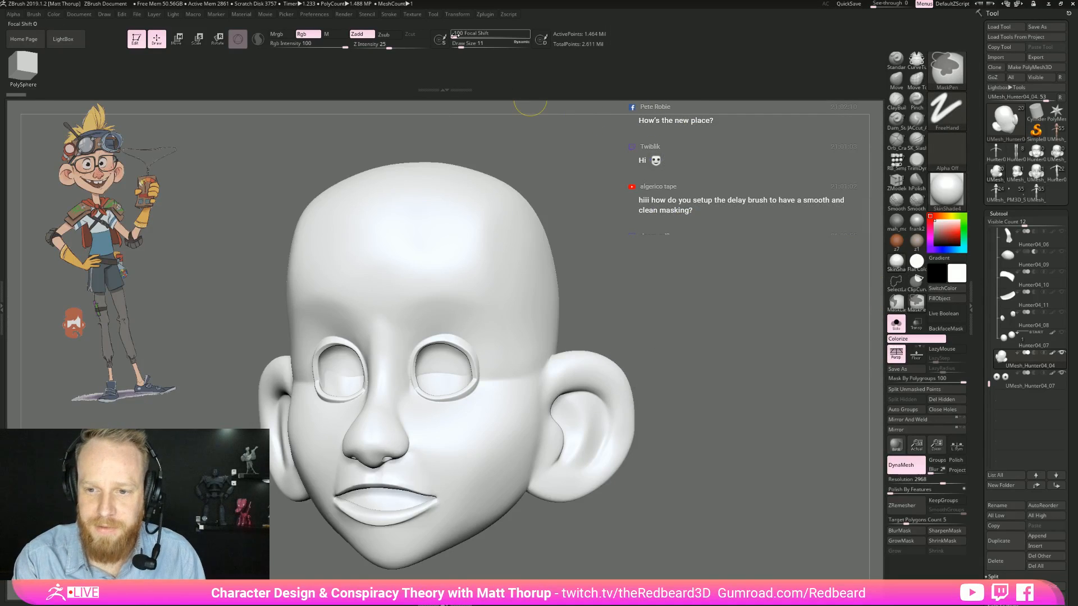
{"action": "left_click", "coordinate": [486, 35]}
{"action": "left_click_drag", "start_coordinate": [483, 35], "coordinate": [454, 34]}
{"action": "mouse_move", "coordinate": [467, 36]}
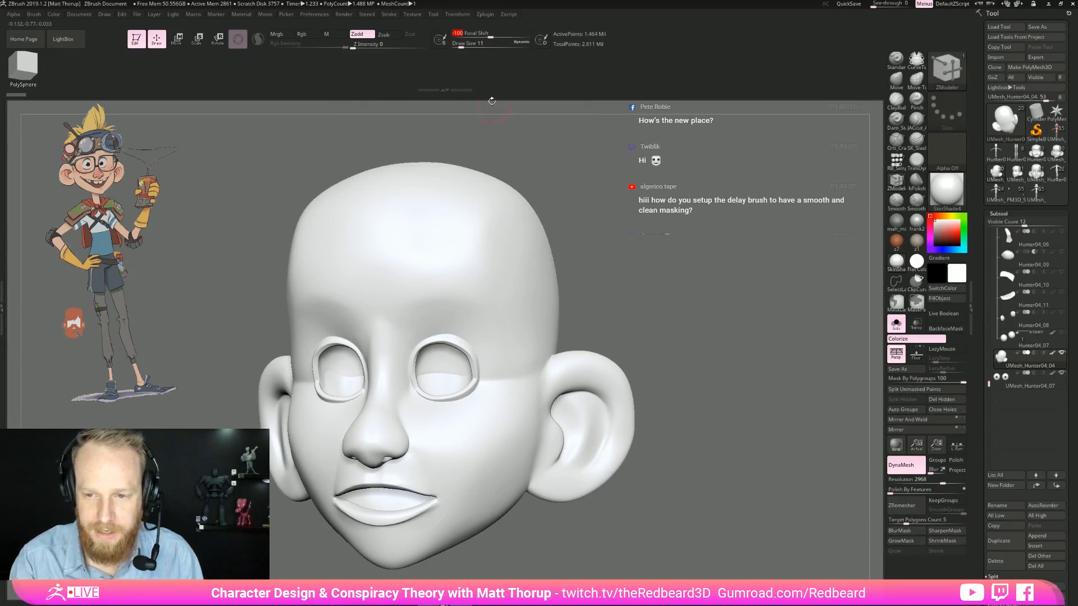
Step: Paint a hard-edged mask stroke curving from the forehead past the eye down to the cheek
{"action": "key", "text": "b"}
{"action": "key", "text": "z"}
{"action": "key", "text": "m"}
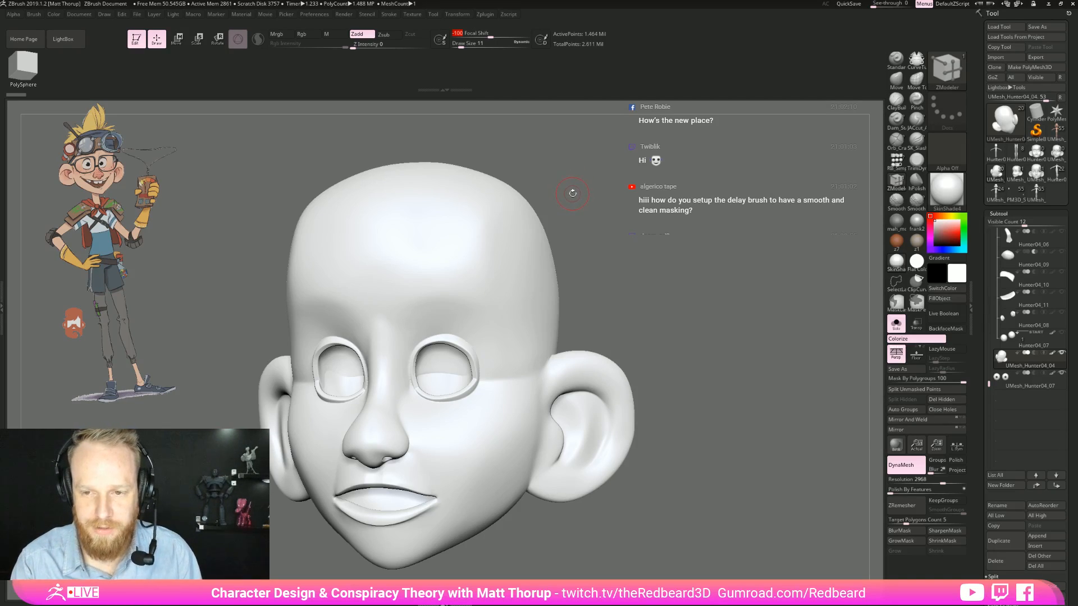
{"action": "key", "text": "ctrl"}
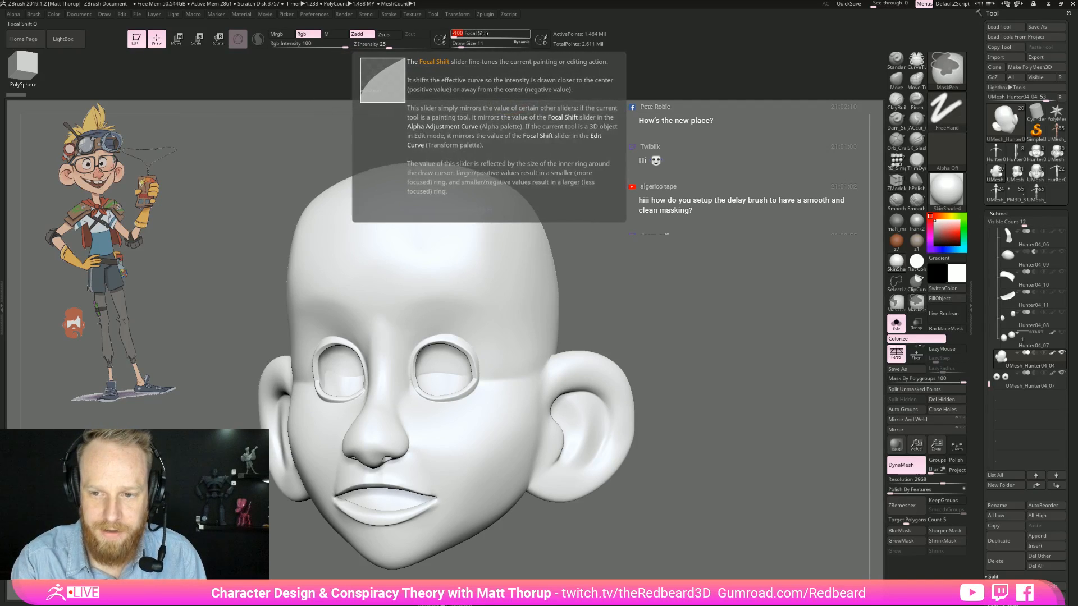
{"action": "mouse_move", "coordinate": [628, 259]}
{"action": "left_mouse_down"}
{"action": "mouse_move", "coordinate": [427, 180]}
{"action": "mouse_move", "coordinate": [483, 266]}
{"action": "mouse_move", "coordinate": [495, 316]}
{"action": "mouse_move", "coordinate": [477, 413]}
{"action": "left_mouse_up"}
{"action": "left_click", "coordinate": [424, 174], "text": "ctrl"}
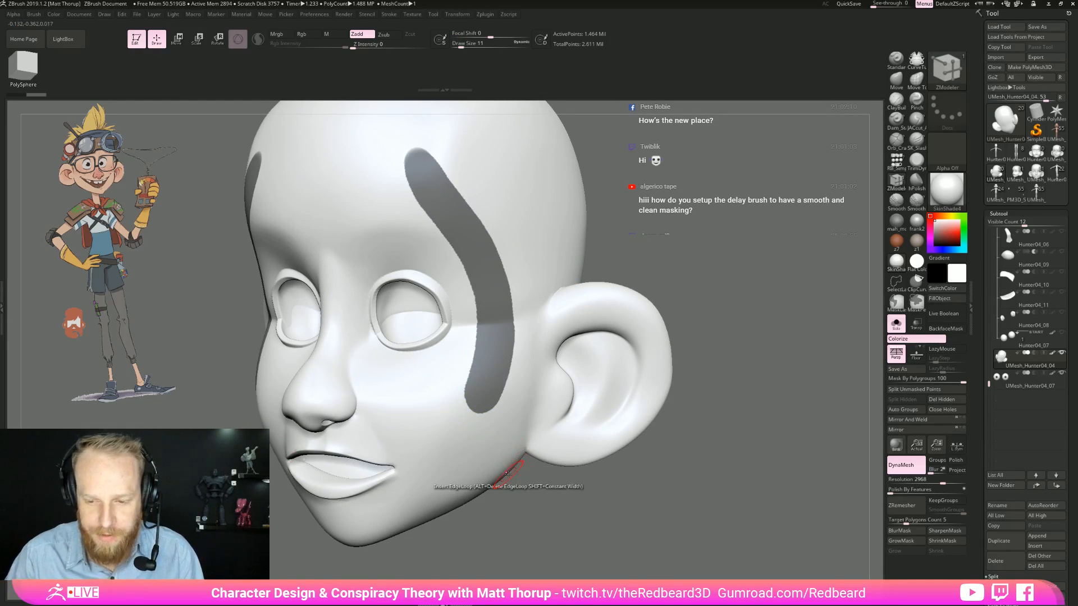
Step: Undo the short freehand test mask strokes painted on the forehead and turn on LazyMouse for the mask brush
{"action": "key", "text": "l"}
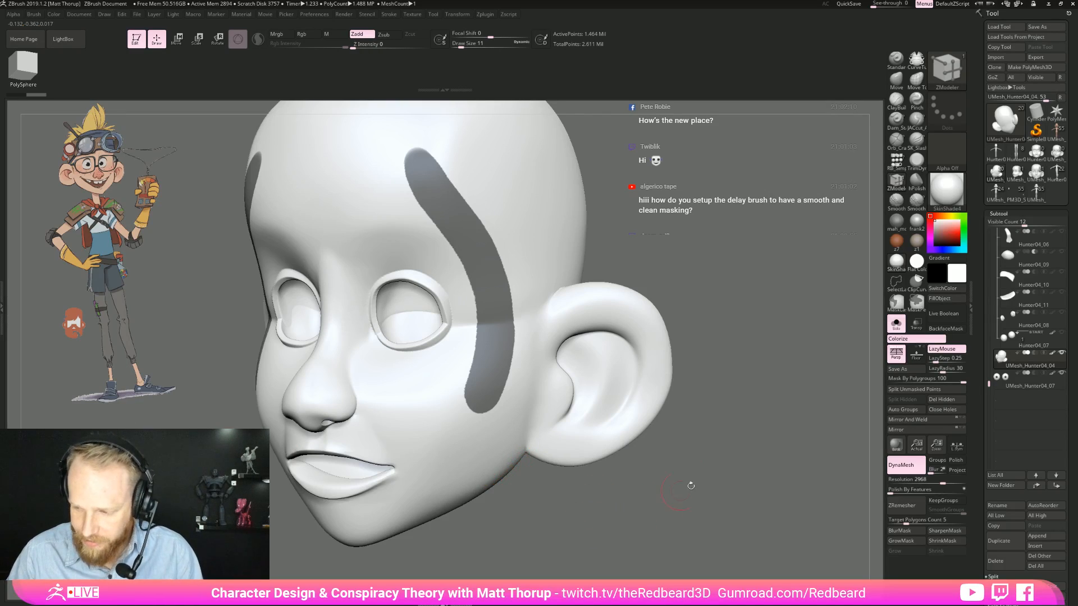
{"action": "key", "text": "l"}
{"action": "left_click_drag", "start_coordinate": [303, 175], "coordinate": [303, 209], "text": "ctrl"}
{"action": "left_click_drag", "start_coordinate": [333, 178], "coordinate": [340, 245], "text": "ctrl"}
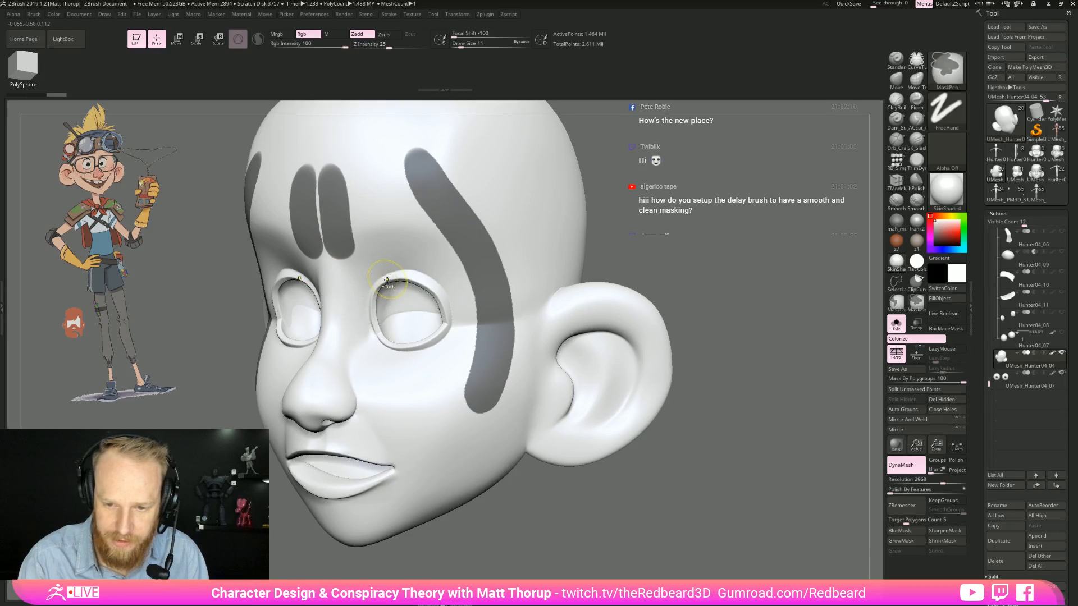
{"action": "key", "text": "ctrl+z"}
{"action": "left_click", "coordinate": [946, 349]}
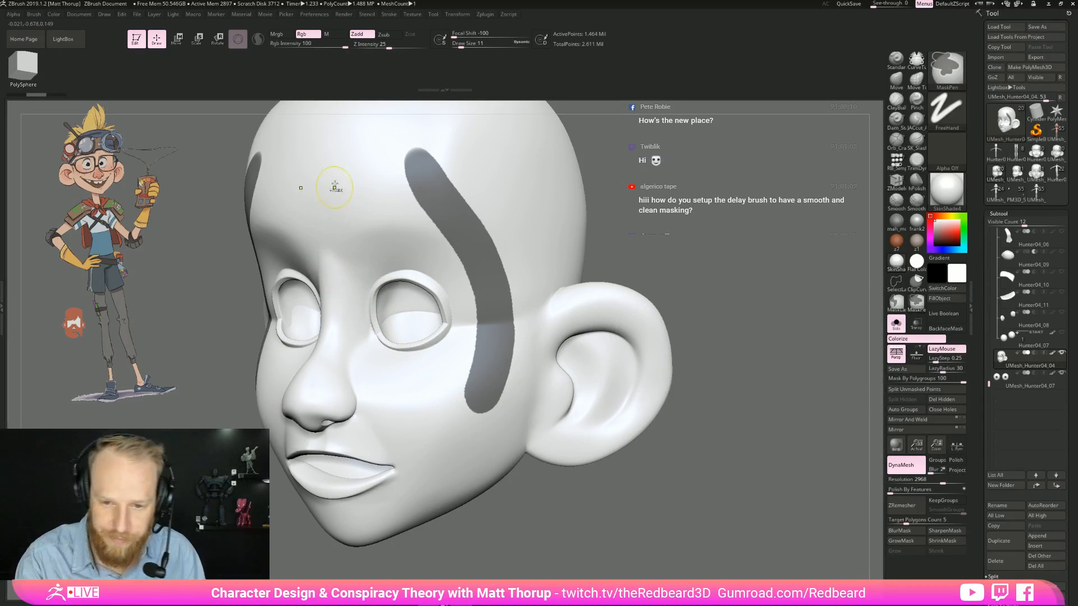
Step: Paint overlapping LazyMouse mask strokes down the forehead, switch to the ZModeler brush, and mask curved shapes across the brow, around the eye and down the cheek
{"action": "left_click_drag", "start_coordinate": [334, 178], "coordinate": [350, 346], "text": "ctrl"}
{"action": "key", "text": "b"}
{"action": "key", "text": "z"}
{"action": "key", "text": "m"}
{"action": "key", "text": "ctrl"}
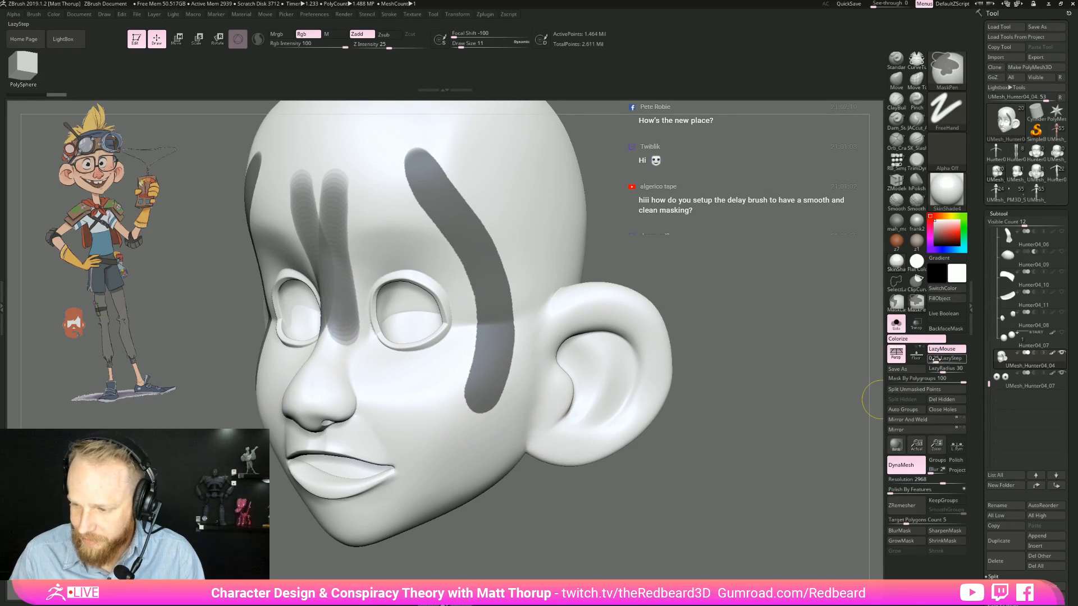
{"action": "mouse_move", "coordinate": [358, 359]}
{"action": "left_mouse_down", "text": "ctrl"}
{"action": "mouse_move", "coordinate": [449, 443]}
{"action": "mouse_move", "coordinate": [466, 483]}
{"action": "mouse_move", "coordinate": [429, 437]}
{"action": "mouse_move", "coordinate": [519, 235]}
{"action": "mouse_move", "coordinate": [427, 163]}
{"action": "mouse_move", "coordinate": [395, 236]}
{"action": "left_mouse_up", "text": "ctrl"}
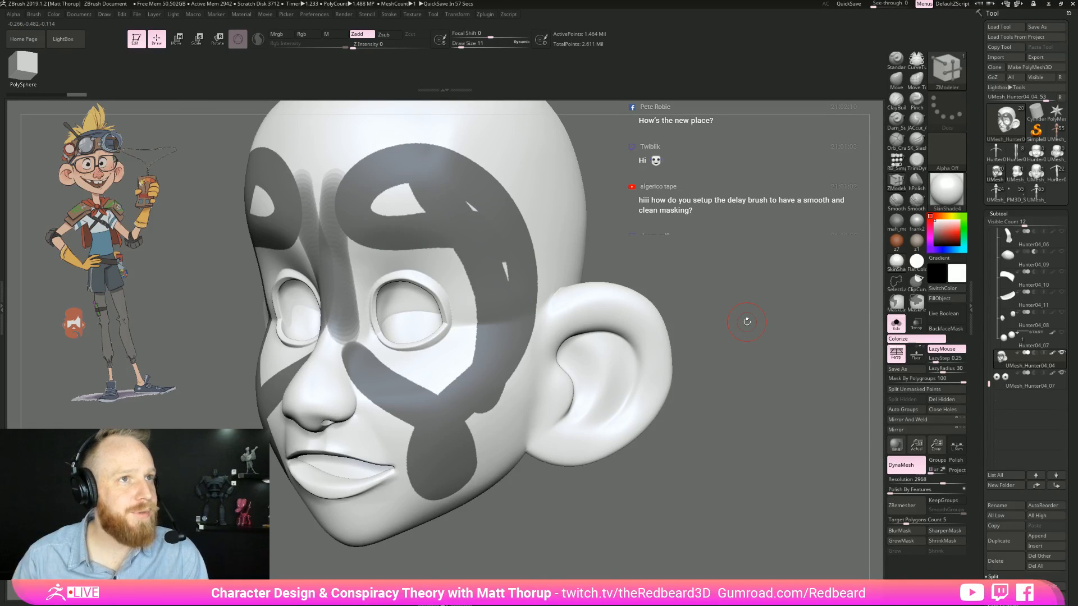
{"action": "left_click_drag", "start_coordinate": [725, 377], "coordinate": [729, 382]}
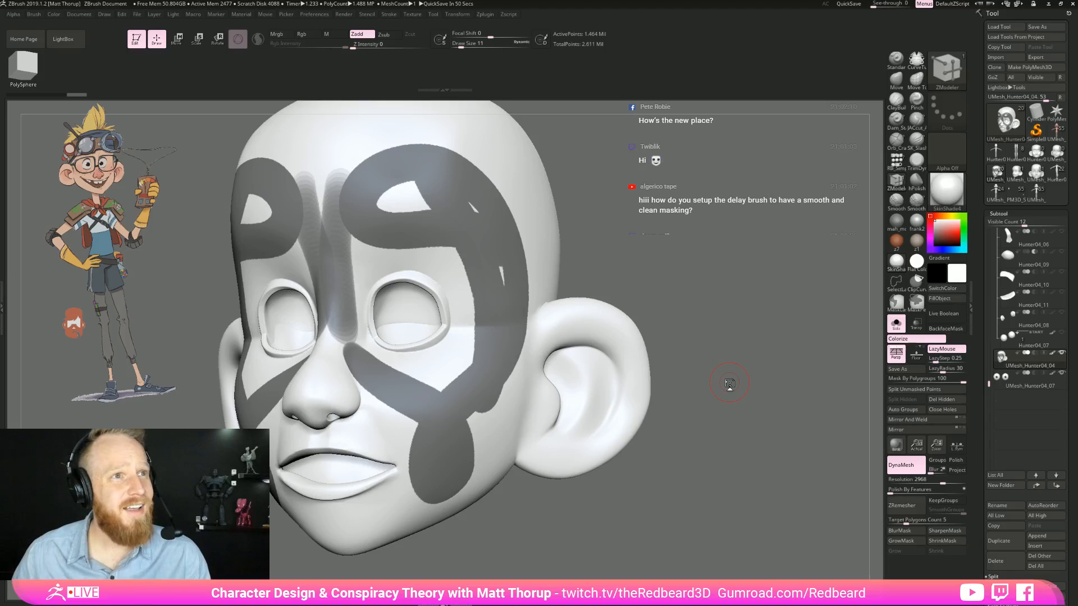
{"action": "left_click_drag", "start_coordinate": [760, 382], "coordinate": [760, 382]}
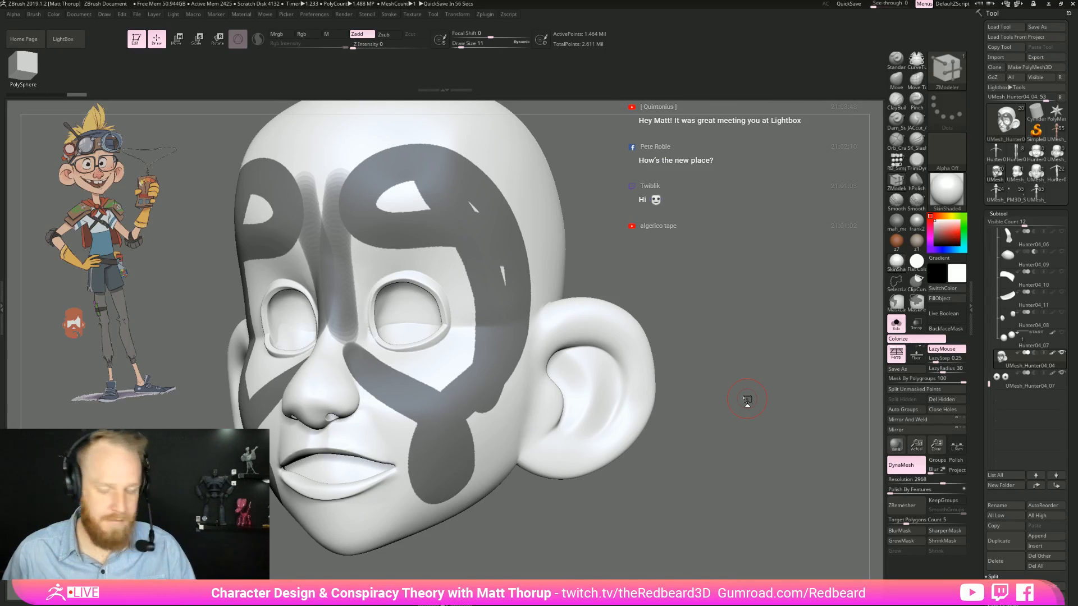
{"action": "left_click_drag", "start_coordinate": [716, 418], "coordinate": [786, 418]}
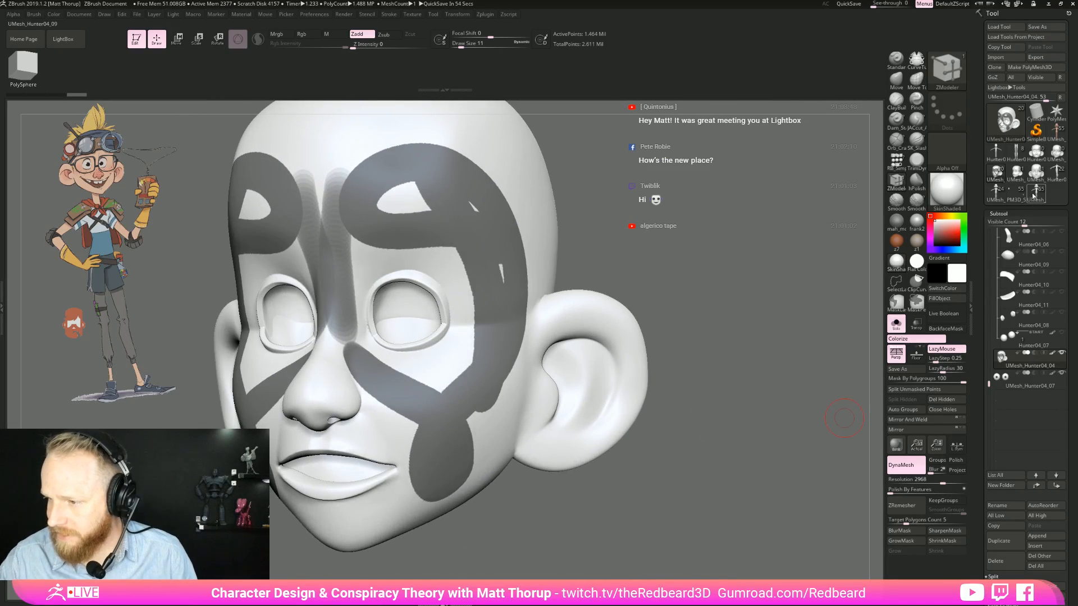
Step: Switch to the ZRemeshed body tool and inspect its head from the front with the wireframe and dynamic subdivision toggled
{"action": "left_click", "coordinate": [998, 193]}
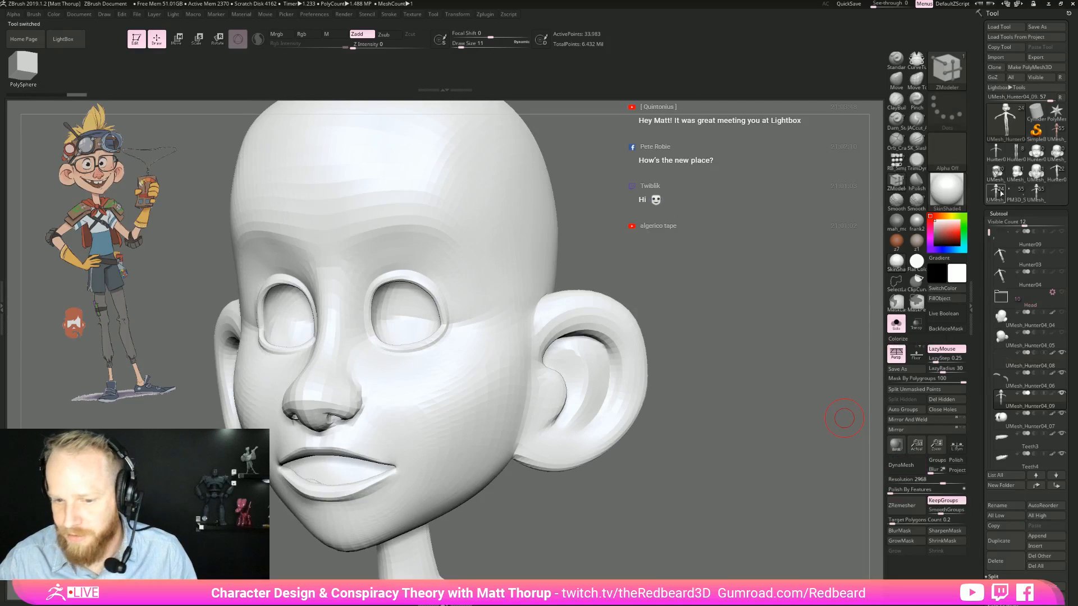
{"action": "left_click_drag", "start_coordinate": [734, 464], "coordinate": [742, 461], "text": "shift"}
{"action": "key", "text": "shift+f"}
{"action": "key", "text": "shift+f"}
{"action": "key", "text": "d"}
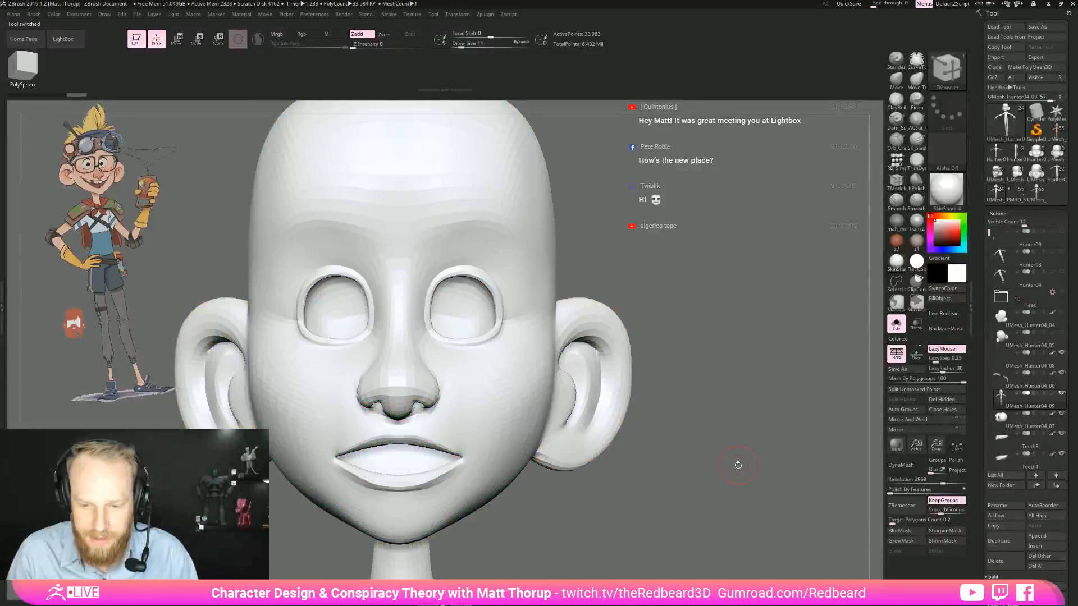
{"action": "key", "text": "d"}
Step: Turn off Solo mode, select the hair subtool and examine the character's head and hair from the side, three-quarter and front
{"action": "left_click_drag", "start_coordinate": [751, 521], "coordinate": [683, 382], "text": "alt"}
{"action": "left_click", "coordinate": [897, 324]}
{"action": "left_click_drag", "start_coordinate": [766, 369], "coordinate": [520, 398], "text": "alt"}
{"action": "left_click", "coordinate": [506, 405], "text": "alt"}
{"action": "left_click_drag", "start_coordinate": [601, 450], "coordinate": [658, 362]}
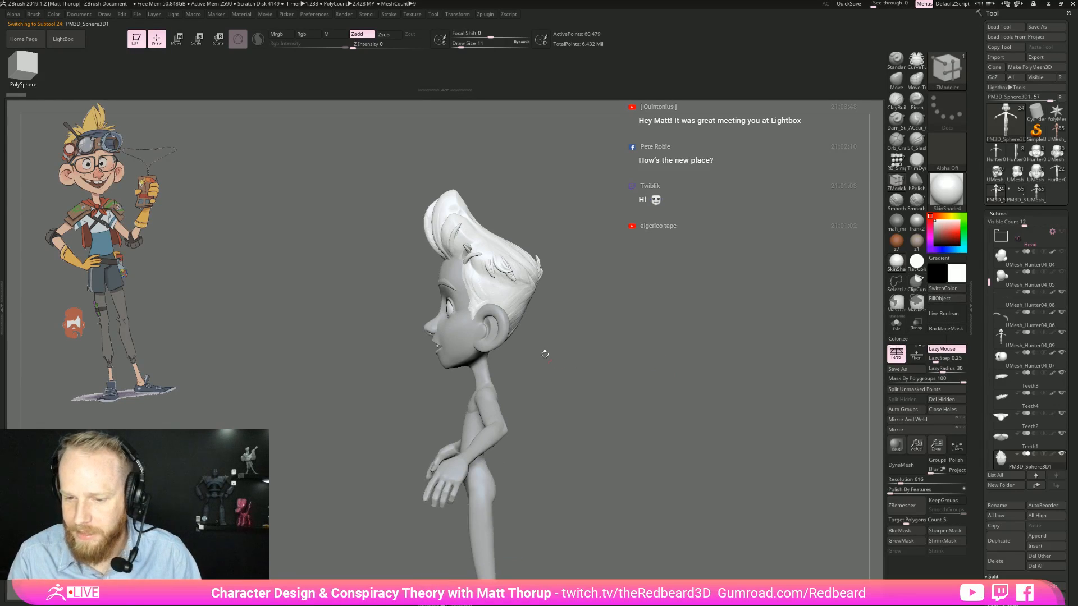
{"action": "mouse_move", "coordinate": [598, 222]}
{"action": "left_mouse_down"}
{"action": "mouse_move", "coordinate": [618, 208]}
{"action": "mouse_move", "coordinate": [612, 286]}
{"action": "mouse_move", "coordinate": [668, 432]}
{"action": "left_mouse_up"}
{"action": "left_click_drag", "start_coordinate": [738, 357], "coordinate": [636, 375]}
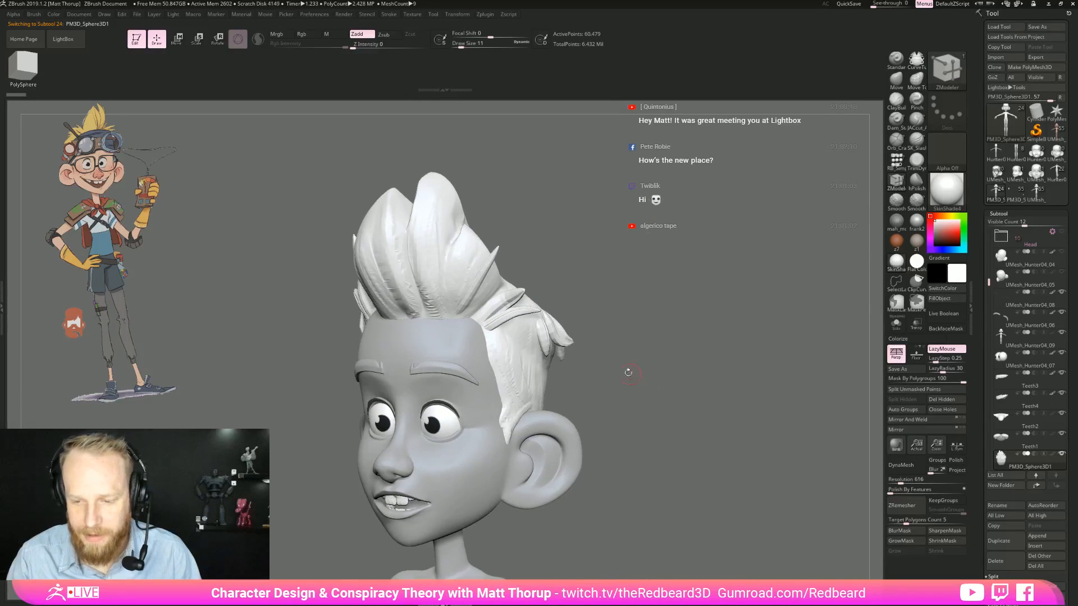
{"action": "left_click_drag", "start_coordinate": [727, 340], "coordinate": [480, 321]}
{"action": "mouse_move", "coordinate": [690, 393]}
{"action": "left_mouse_down"}
{"action": "mouse_move", "coordinate": [762, 404]}
{"action": "mouse_move", "coordinate": [868, 289]}
{"action": "left_mouse_up"}
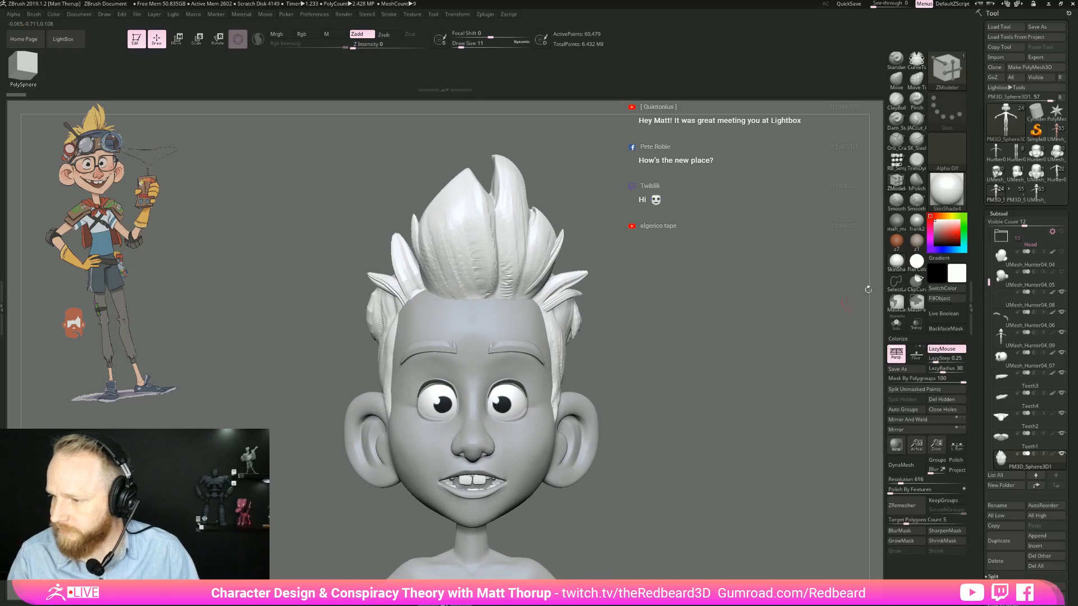
Step: Switch to the tool version with goggles, glasses and clothing, and look over the head and full body
{"action": "left_click", "coordinate": [1014, 195]}
{"action": "mouse_move", "coordinate": [740, 431]}
{"action": "left_mouse_down", "text": "alt"}
{"action": "mouse_move", "coordinate": [673, 584]}
{"action": "mouse_move", "coordinate": [607, 284]}
{"action": "left_mouse_up", "text": "alt"}
{"action": "mouse_move", "coordinate": [684, 356]}
{"action": "left_mouse_down"}
{"action": "mouse_move", "coordinate": [786, 356]}
{"action": "mouse_move", "coordinate": [666, 354]}
{"action": "mouse_move", "coordinate": [751, 339]}
{"action": "mouse_move", "coordinate": [758, 289]}
{"action": "mouse_move", "coordinate": [712, 284]}
{"action": "mouse_move", "coordinate": [669, 380]}
{"action": "mouse_move", "coordinate": [556, 373]}
{"action": "mouse_move", "coordinate": [505, 443]}
{"action": "left_mouse_up"}
{"action": "left_click_drag", "start_coordinate": [505, 443], "coordinate": [624, 402]}
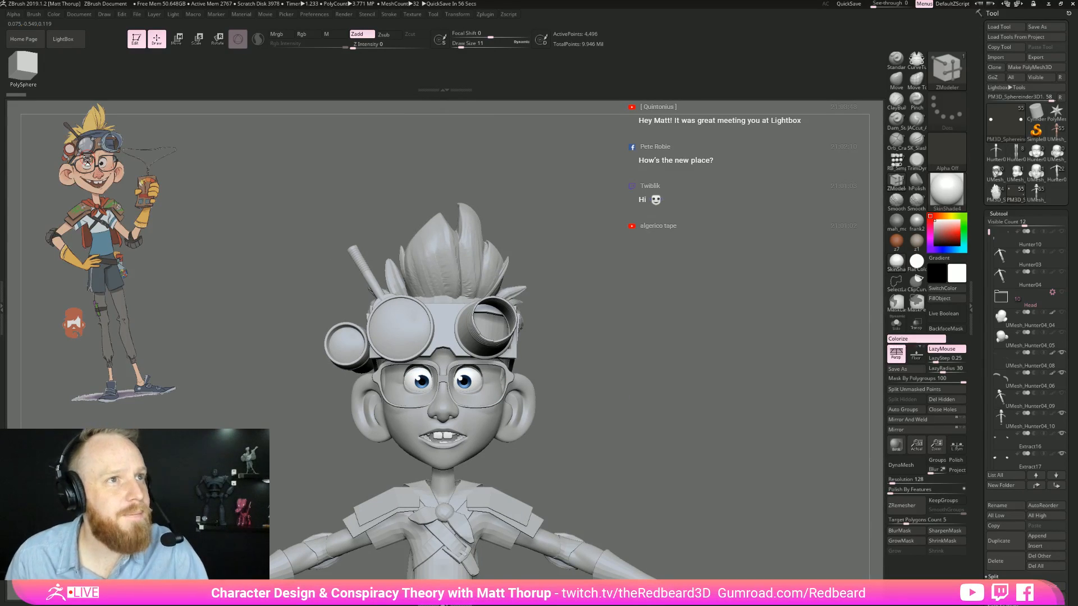
{"action": "left_click_drag", "start_coordinate": [700, 426], "coordinate": [672, 425]}
{"action": "left_click_drag", "start_coordinate": [653, 492], "coordinate": [638, 461]}
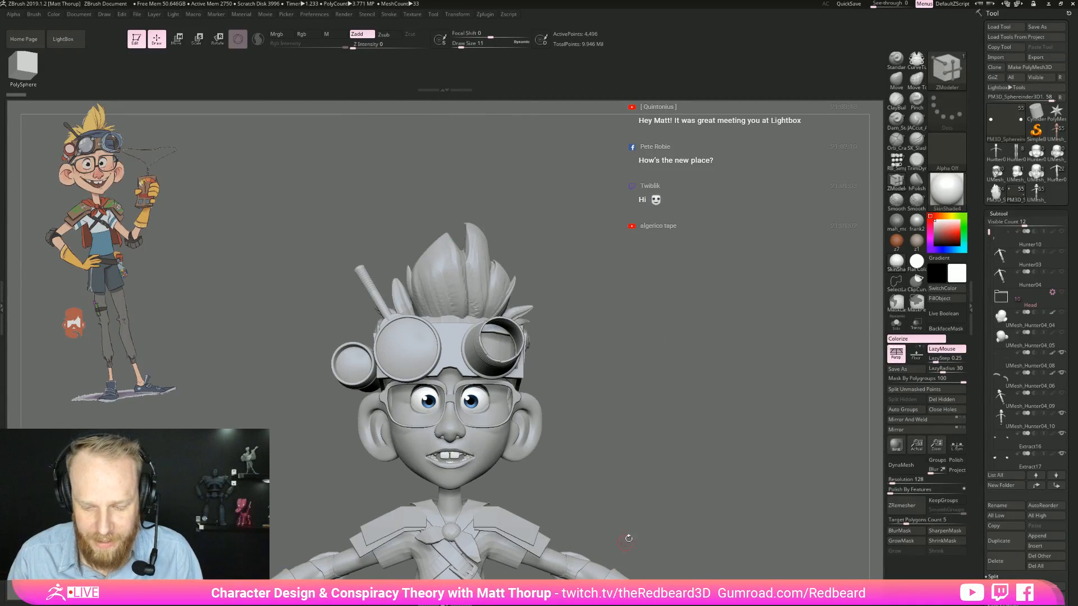
{"action": "left_click_drag", "start_coordinate": [626, 541], "coordinate": [617, 420], "text": "alt"}
{"action": "left_click_drag", "start_coordinate": [716, 464], "coordinate": [798, 253], "text": "alt"}
Step: Show the whole character in the Flat Color material and examine its silhouette from the front and side
{"action": "left_click", "coordinate": [916, 262]}
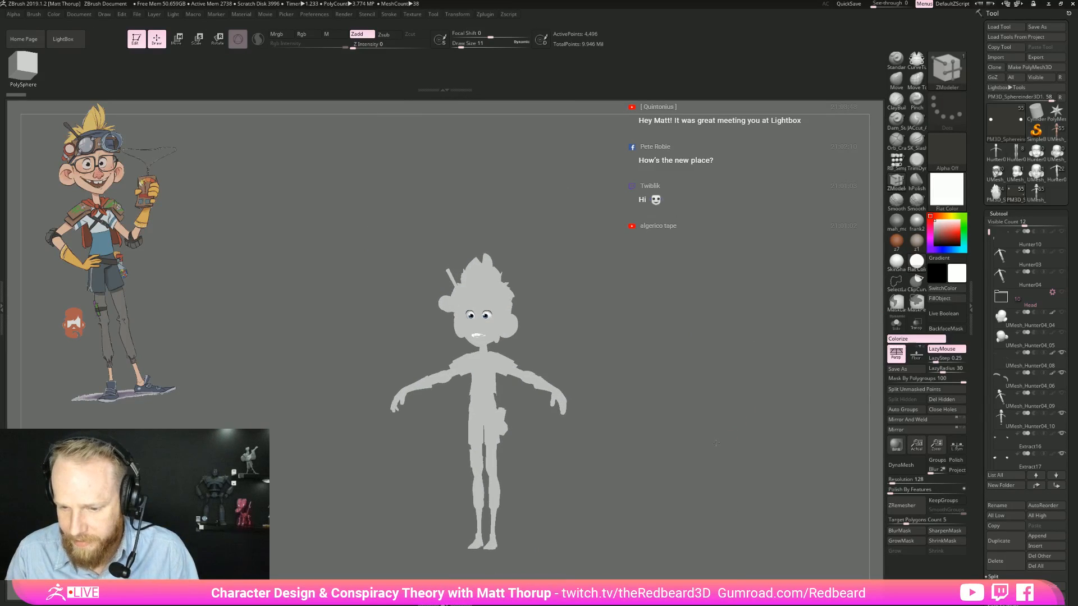
{"action": "mouse_move", "coordinate": [716, 444]}
{"action": "left_mouse_down", "text": "shift"}
{"action": "mouse_move", "coordinate": [735, 433]}
{"action": "mouse_move", "coordinate": [711, 442]}
{"action": "left_mouse_up", "text": "shift"}
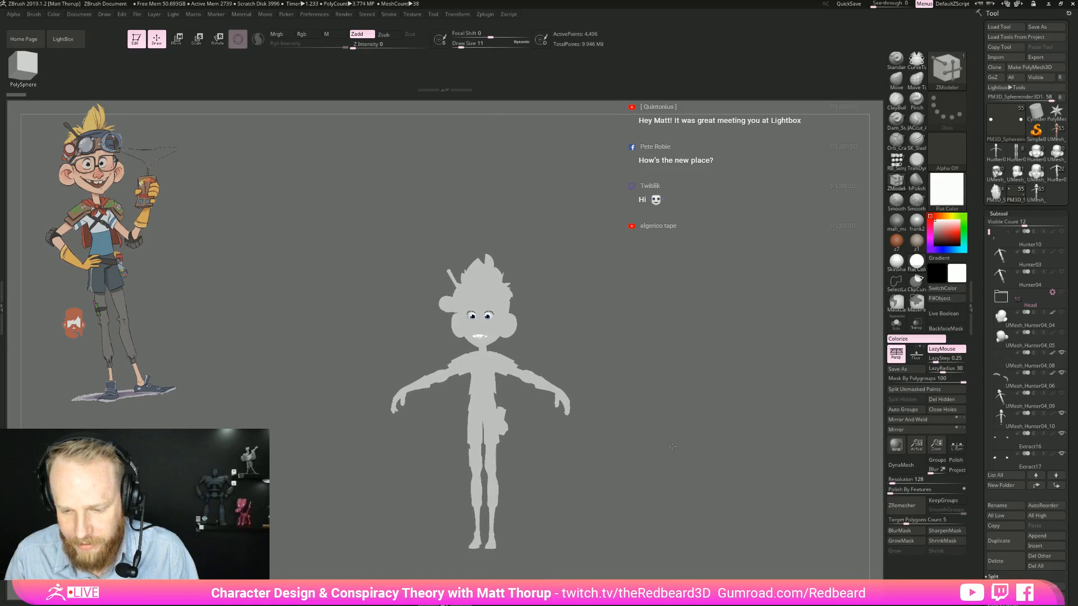
{"action": "mouse_move", "coordinate": [607, 450]}
{"action": "left_mouse_down"}
{"action": "mouse_move", "coordinate": [634, 469]}
{"action": "mouse_move", "coordinate": [612, 461]}
{"action": "mouse_move", "coordinate": [641, 462]}
{"action": "mouse_move", "coordinate": [622, 464]}
{"action": "mouse_move", "coordinate": [660, 444]}
{"action": "left_mouse_up"}
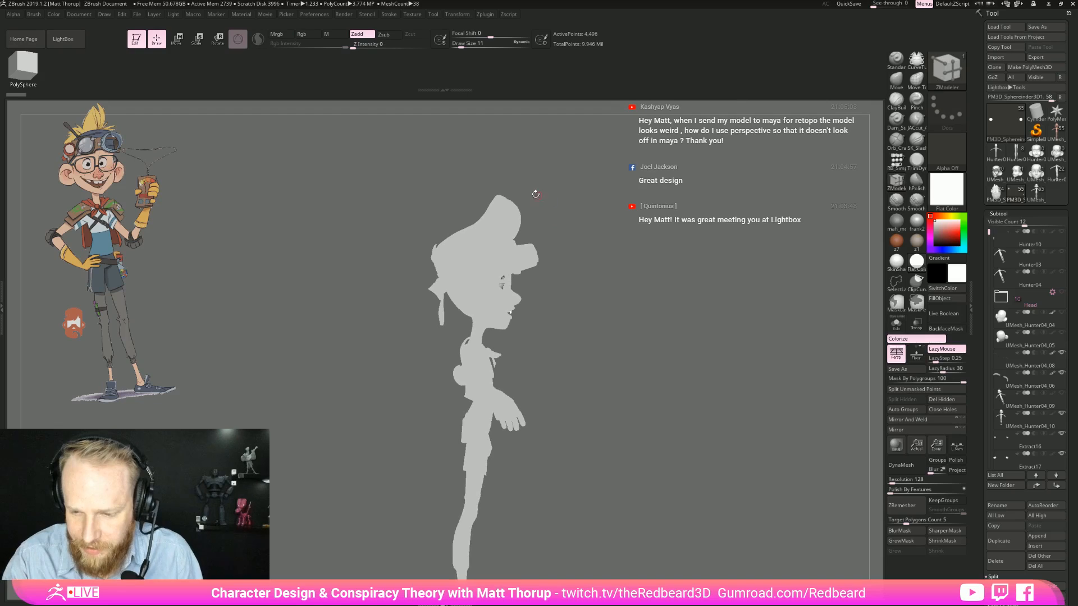
Step: Trace the front contour of the side silhouette from the hair down to the legs with SelectLasso
{"action": "key", "text": "ctrl+shift"}
{"action": "mouse_move", "coordinate": [494, 167]}
{"action": "left_mouse_down", "text": "ctrl+shift"}
{"action": "mouse_move", "coordinate": [527, 208]}
{"action": "mouse_move", "coordinate": [544, 258]}
{"action": "mouse_move", "coordinate": [514, 285]}
{"action": "mouse_move", "coordinate": [516, 324]}
{"action": "mouse_move", "coordinate": [502, 339]}
{"action": "mouse_move", "coordinate": [508, 443]}
{"action": "mouse_move", "coordinate": [476, 581]}
{"action": "left_mouse_up", "text": "ctrl+shift"}
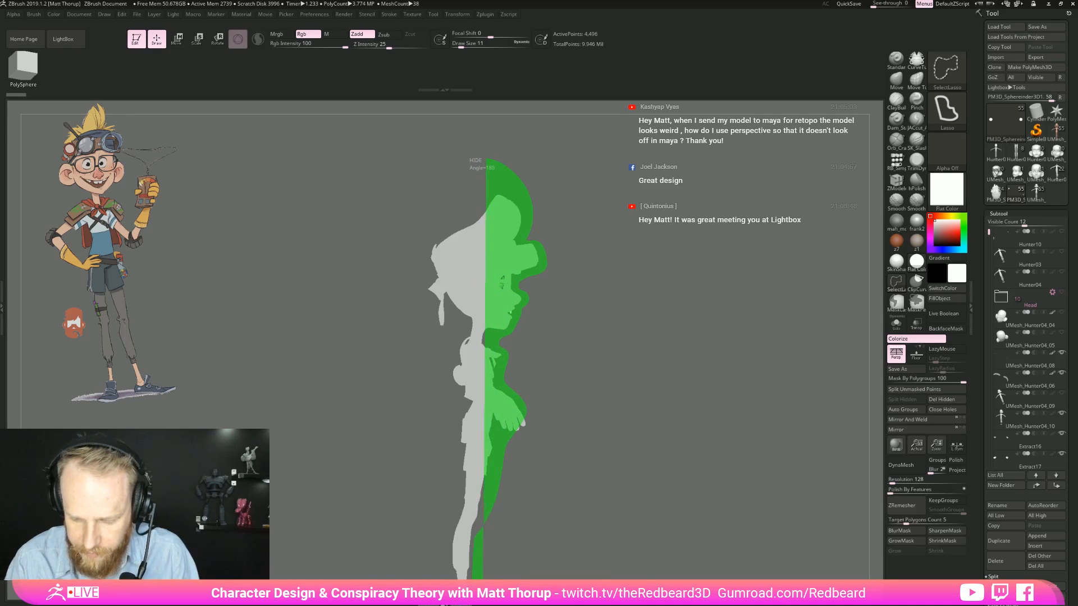
{"action": "left_click_drag", "start_coordinate": [517, 461], "coordinate": [517, 462], "text": "ctrl+shift"}
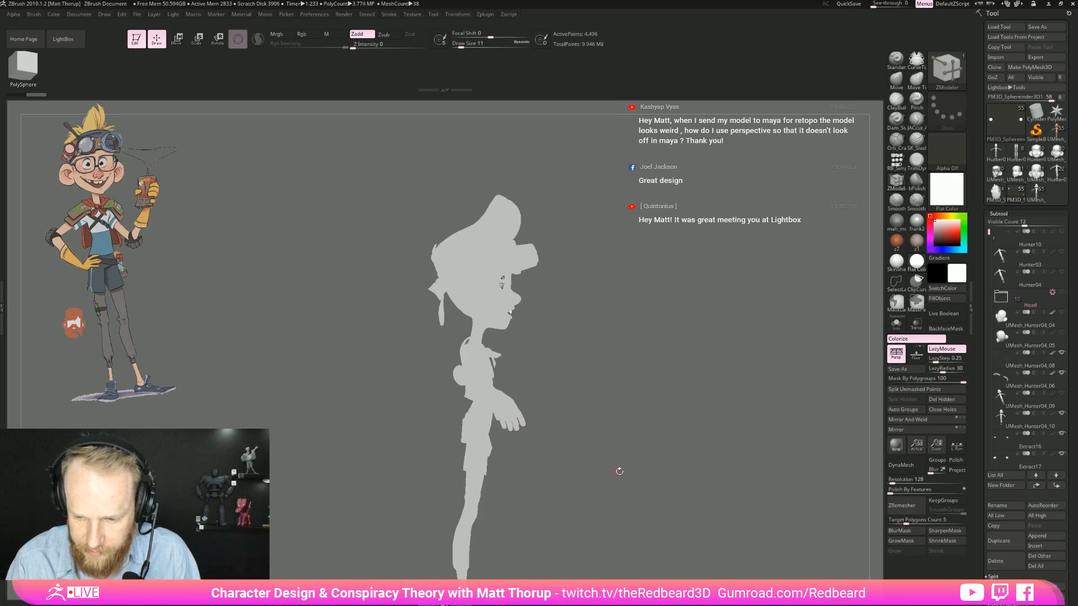
{"action": "key", "text": "f"}
{"action": "mouse_move", "coordinate": [501, 560]}
{"action": "left_mouse_down", "text": "ctrl+shift"}
{"action": "mouse_move", "coordinate": [481, 452]}
{"action": "mouse_move", "coordinate": [492, 247]}
{"action": "mouse_move", "coordinate": [465, 120]}
{"action": "mouse_move", "coordinate": [585, 85]}
{"action": "mouse_move", "coordinate": [600, 115]}
{"action": "mouse_move", "coordinate": [578, 225]}
{"action": "left_mouse_up", "text": "ctrl+shift"}
Step: Return to the front view, apply the SkinShade4 material and select the upper front teeth subtool
{"action": "mouse_move", "coordinate": [734, 404]}
{"action": "left_mouse_down"}
{"action": "mouse_move", "coordinate": [699, 494]}
{"action": "mouse_move", "coordinate": [775, 397]}
{"action": "mouse_move", "coordinate": [638, 435]}
{"action": "left_mouse_up"}
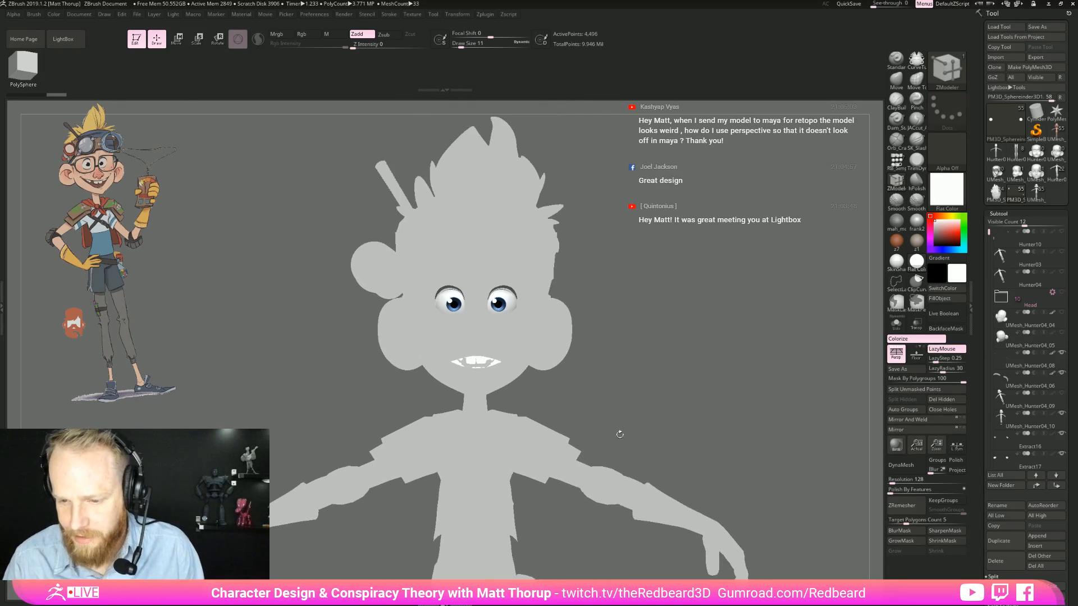
{"action": "left_click", "coordinate": [896, 261]}
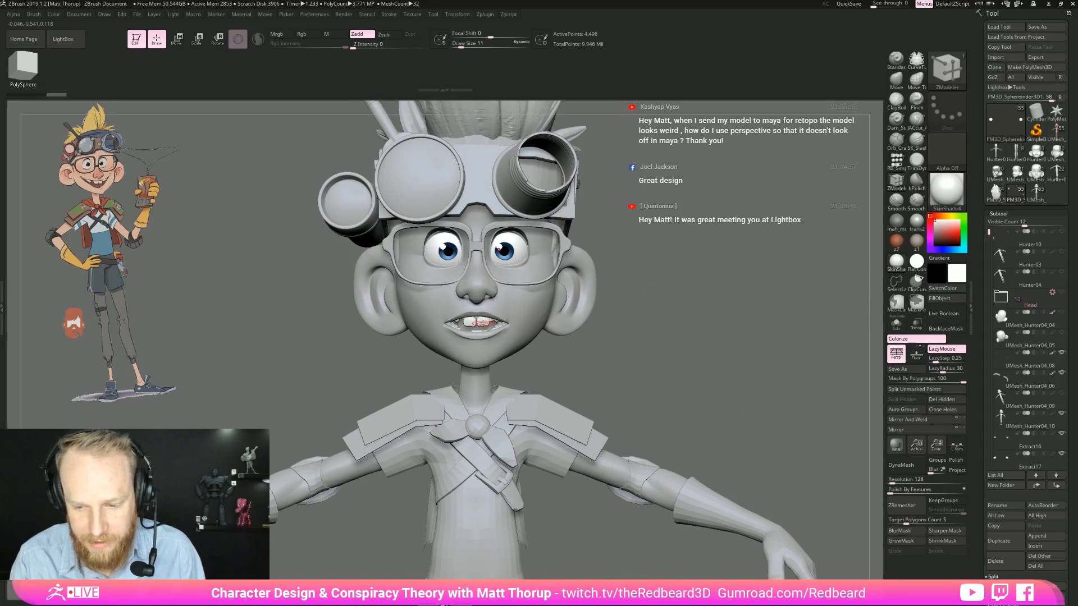
{"action": "left_click", "coordinate": [478, 323], "text": "alt"}
{"action": "left_click_drag", "start_coordinate": [744, 422], "coordinate": [765, 417]}
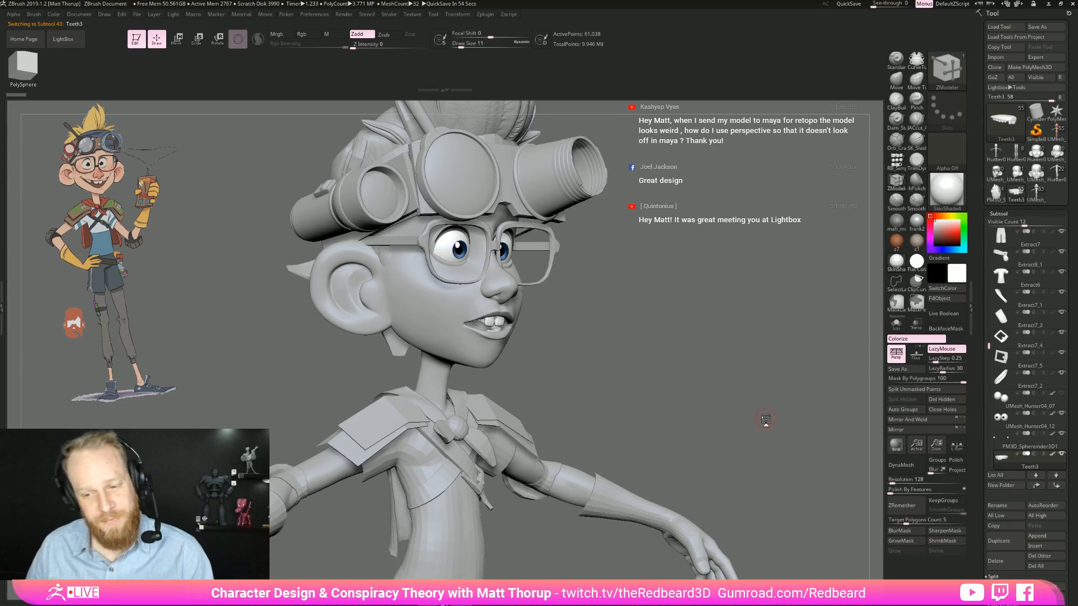
{"action": "left_click_drag", "start_coordinate": [766, 419], "coordinate": [744, 321]}
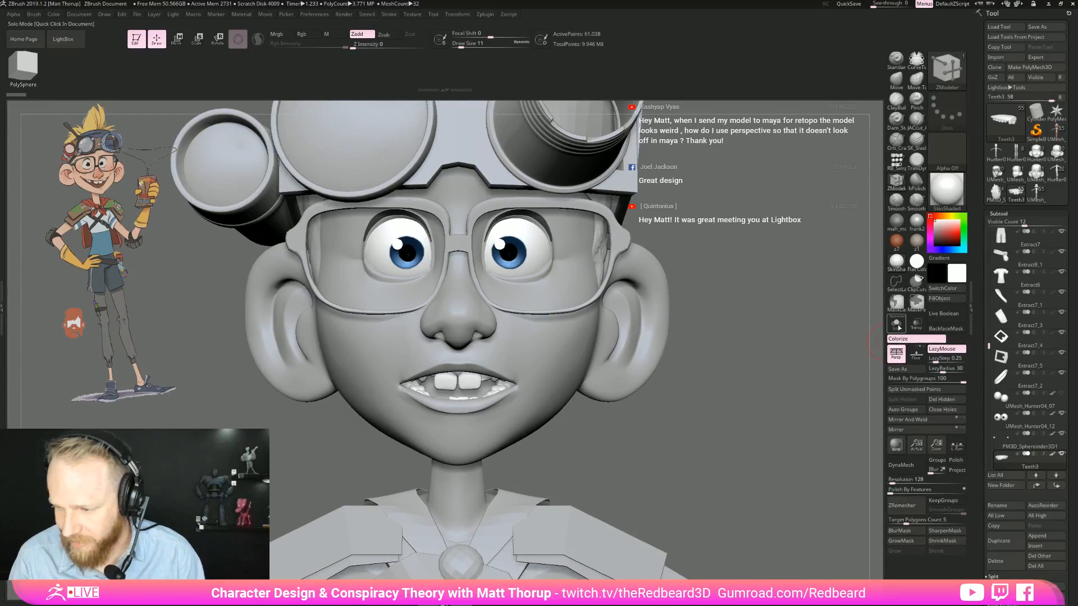
Step: Apply the reddish-brown clay material and examine the character's teeth and mouth from a three-quarter angle
{"action": "left_click", "coordinate": [896, 242]}
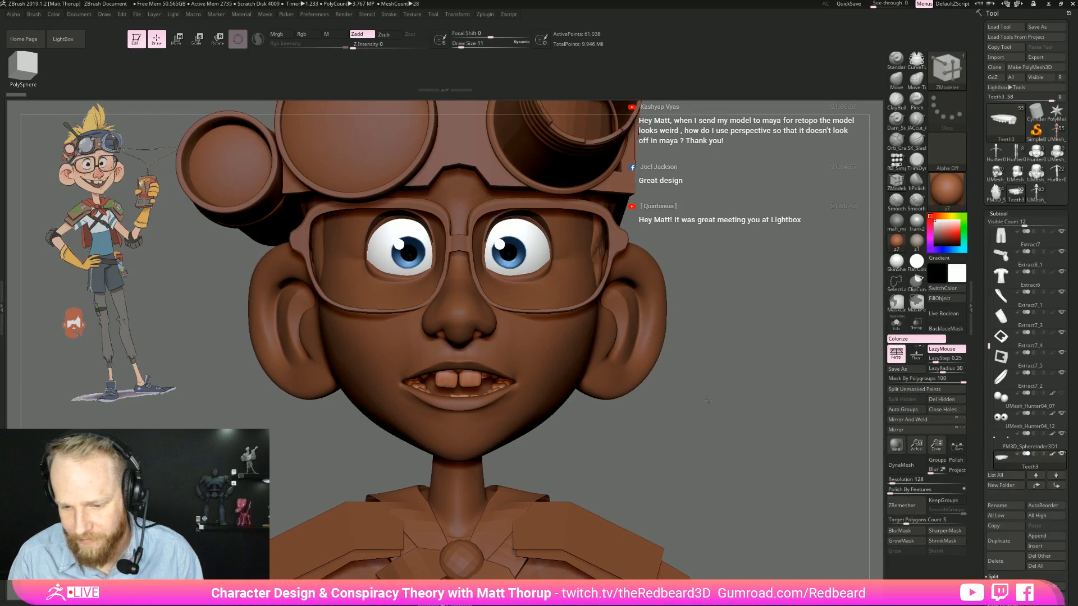
{"action": "left_click_drag", "start_coordinate": [691, 393], "coordinate": [696, 359]}
{"action": "left_click_drag", "start_coordinate": [712, 441], "coordinate": [717, 435]}
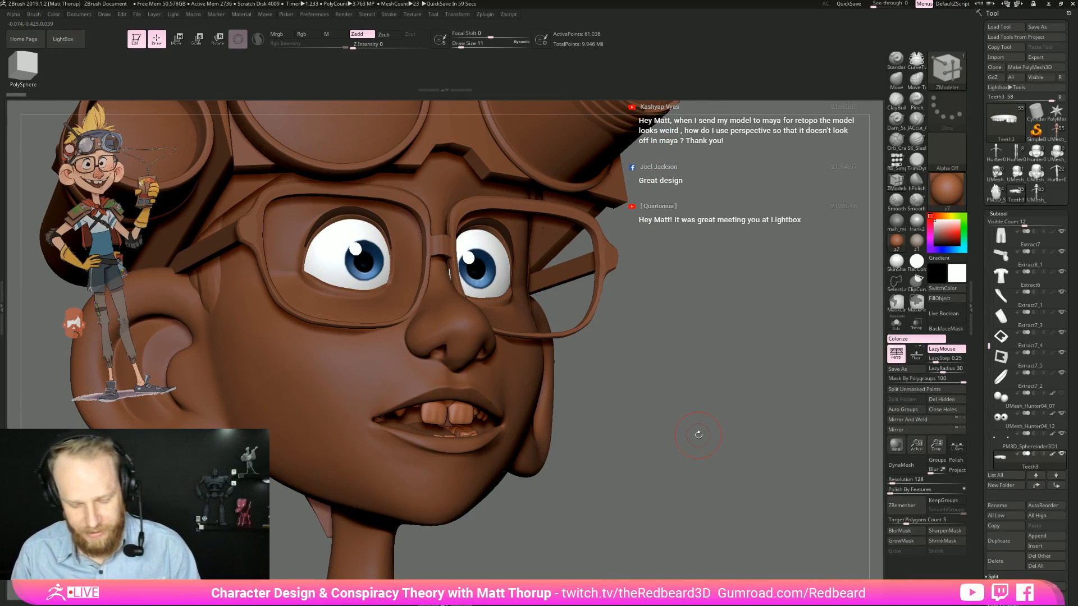
Step: Switch to Photoshop, undo the first green outline and sketch a rounded tooth shape with peaked inner lines beside the character's feet
{"action": "key", "text": "alt+Tab"}
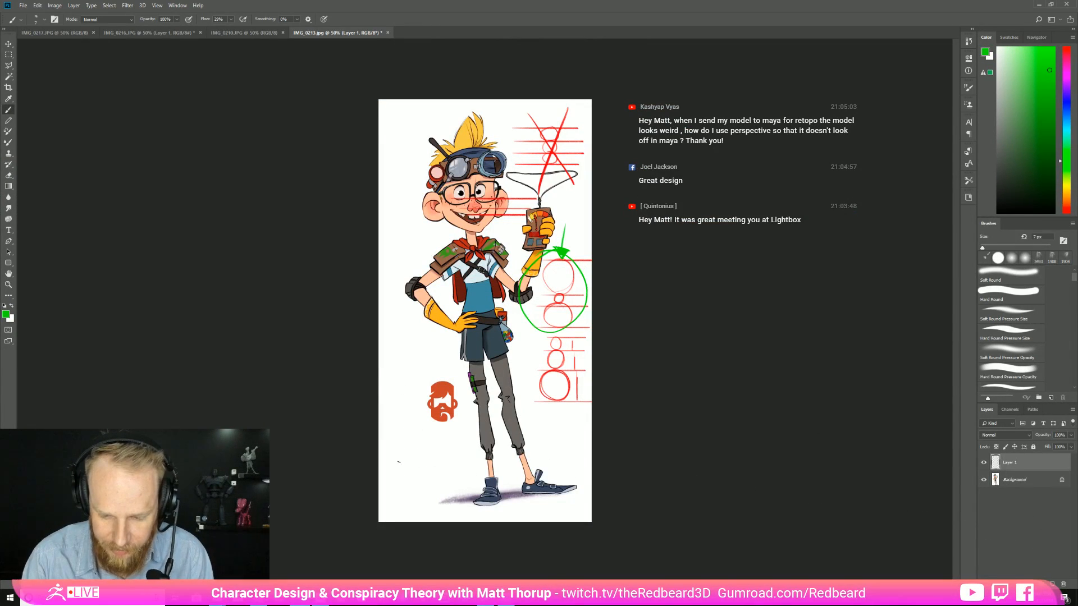
{"action": "left_click_drag", "start_coordinate": [395, 442], "coordinate": [438, 441]}
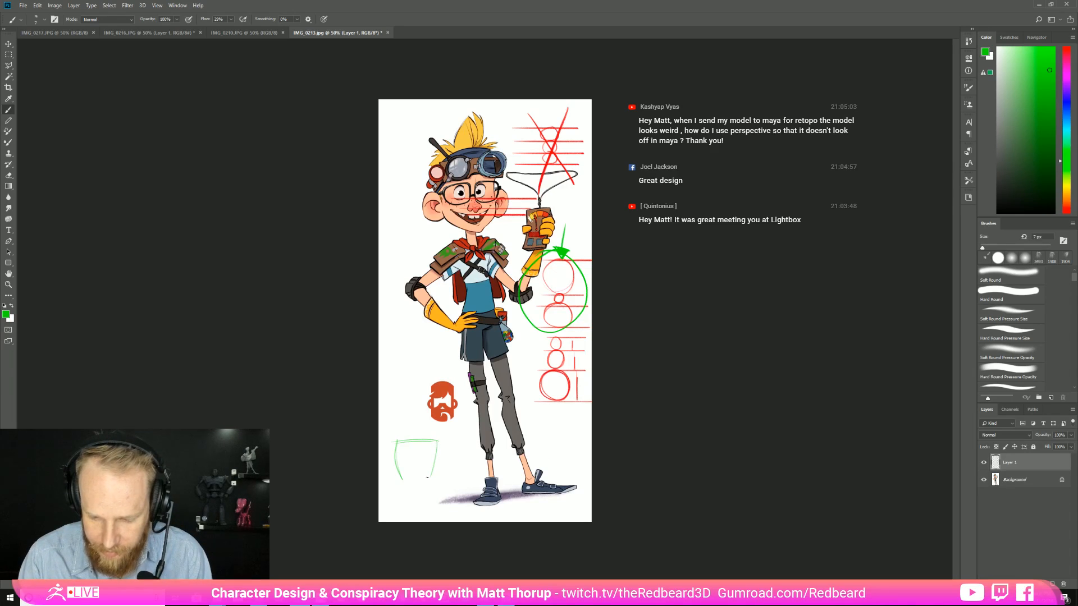
{"action": "key", "text": "ctrl+z"}
{"action": "key", "text": "ctrl+z"}
{"action": "key", "text": "ctrl+z"}
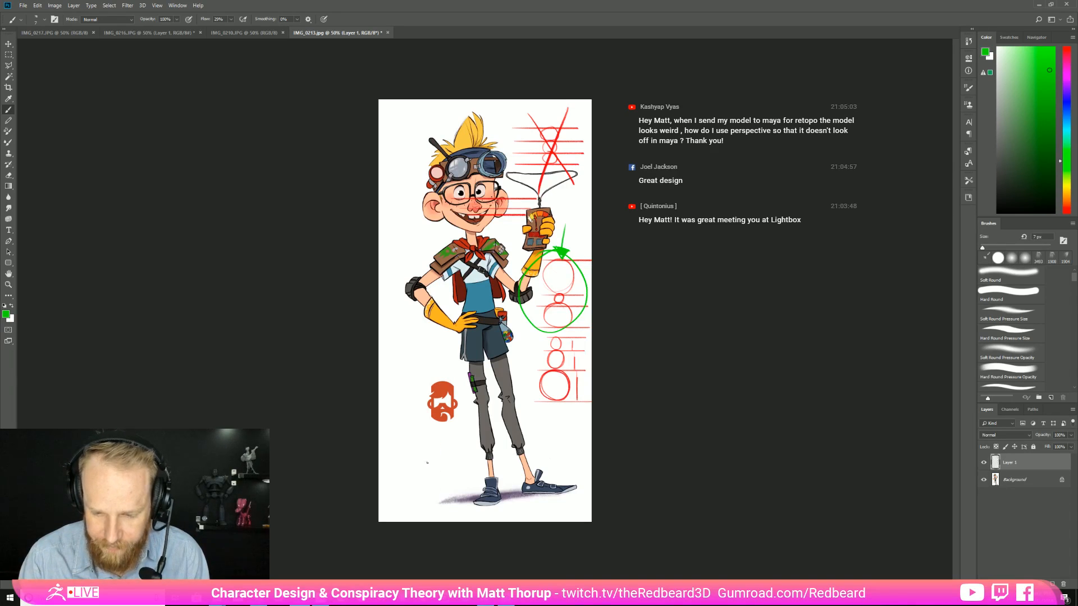
{"action": "mouse_move", "coordinate": [407, 433]}
{"action": "left_mouse_down"}
{"action": "mouse_move", "coordinate": [400, 481]}
{"action": "mouse_move", "coordinate": [444, 481]}
{"action": "left_mouse_up"}
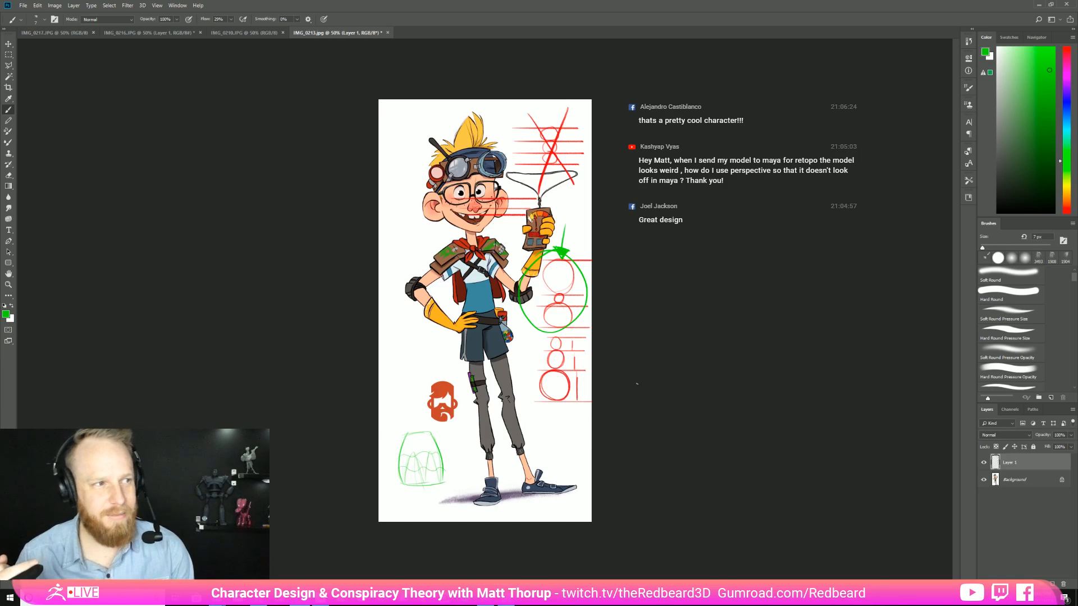
Step: Switch back to ZBrush and load the coloured, smiling version of the character
{"action": "key", "text": "alt+Tab"}
{"action": "left_click_drag", "start_coordinate": [686, 368], "coordinate": [735, 423]}
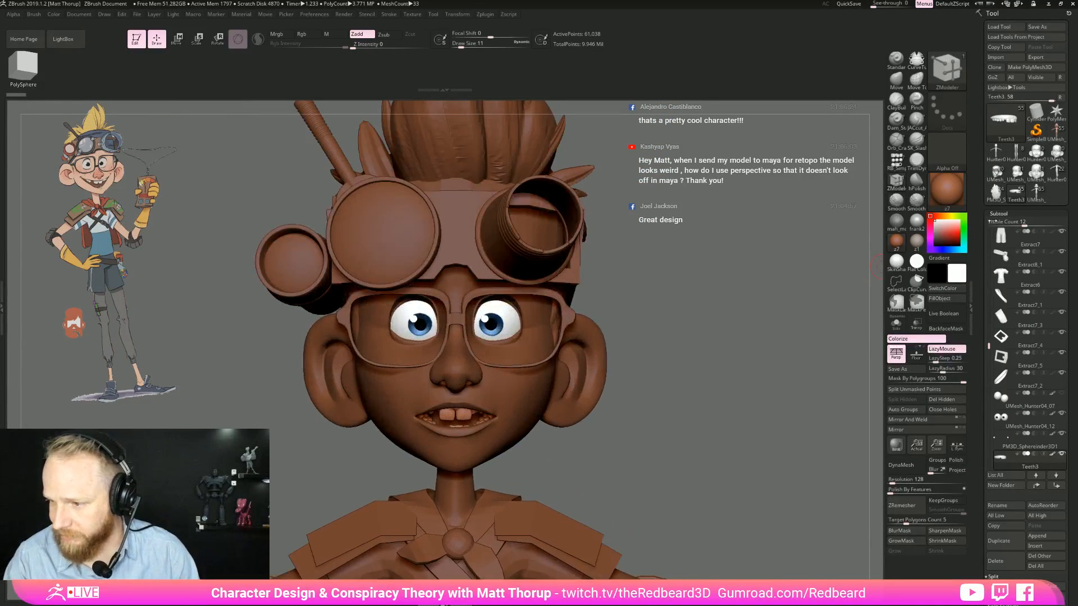
{"action": "left_click", "coordinate": [1021, 201]}
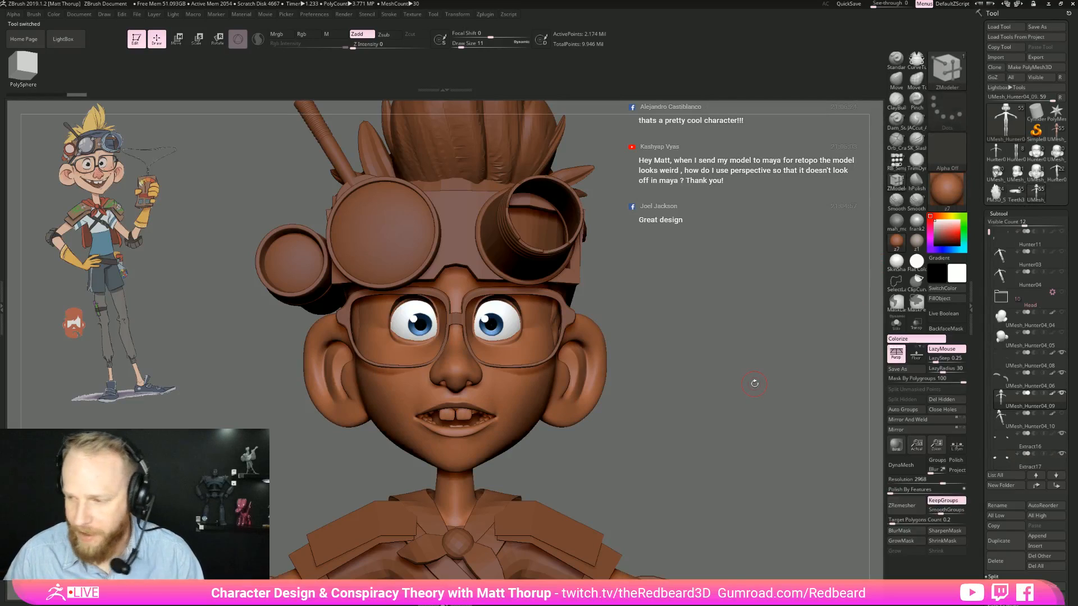
{"action": "left_click_drag", "start_coordinate": [709, 399], "coordinate": [584, 452]}
{"action": "left_click", "coordinate": [1055, 132]}
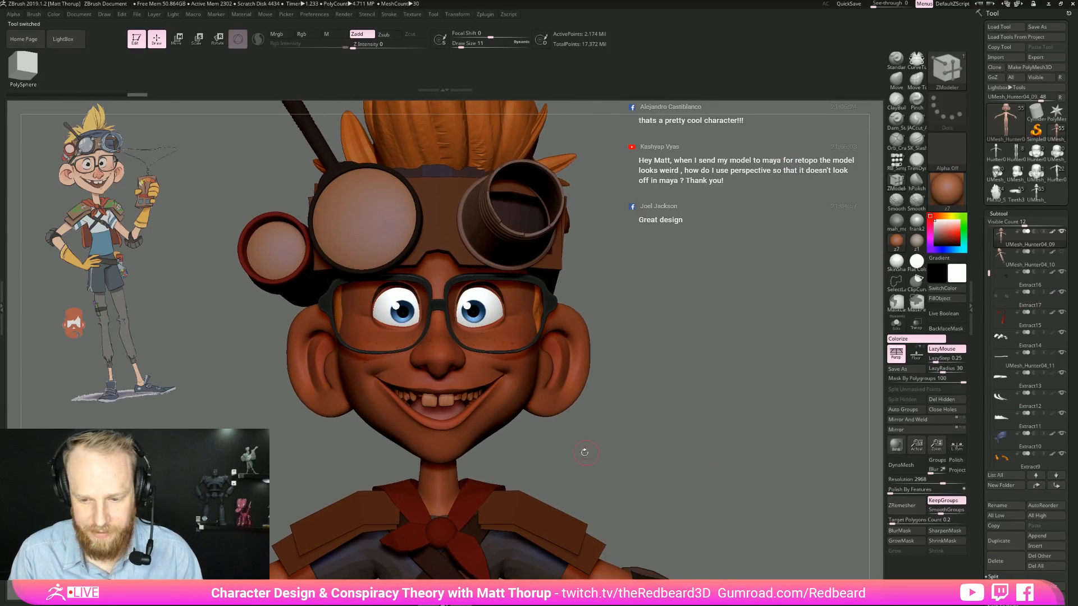
Step: Apply the SkinShade4 material to the coloured character and view its head and upper body
{"action": "left_click", "coordinate": [897, 261]}
{"action": "key", "text": "f"}
{"action": "left_click_drag", "start_coordinate": [632, 352], "coordinate": [857, 281]}
{"action": "left_click_drag", "start_coordinate": [786, 336], "coordinate": [663, 417], "text": "alt"}
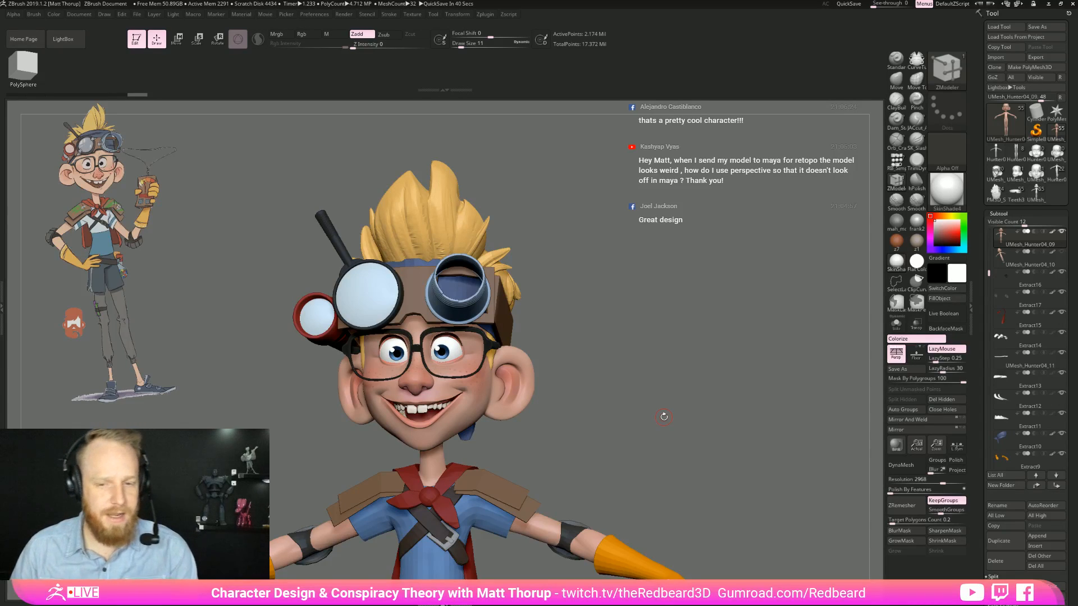
Step: Set the perspective camera's focal length to 18 mm with the character seen from the front
{"action": "left_click", "coordinate": [105, 15]}
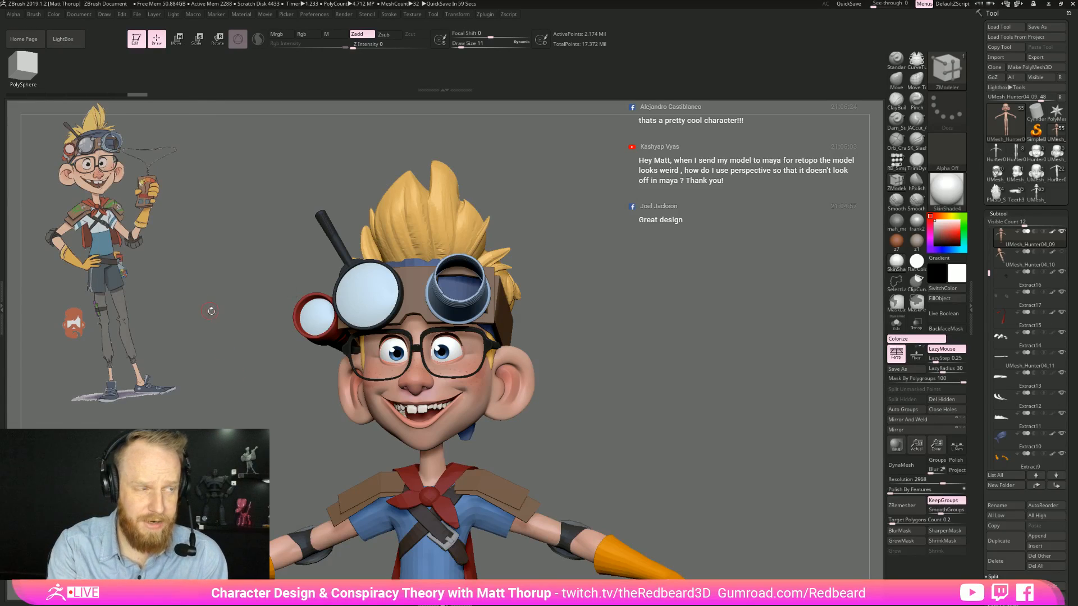
{"action": "mouse_move", "coordinate": [685, 453]}
{"action": "left_mouse_down"}
{"action": "mouse_move", "coordinate": [646, 455]}
{"action": "mouse_move", "coordinate": [737, 403]}
{"action": "mouse_move", "coordinate": [706, 448]}
{"action": "left_mouse_up"}
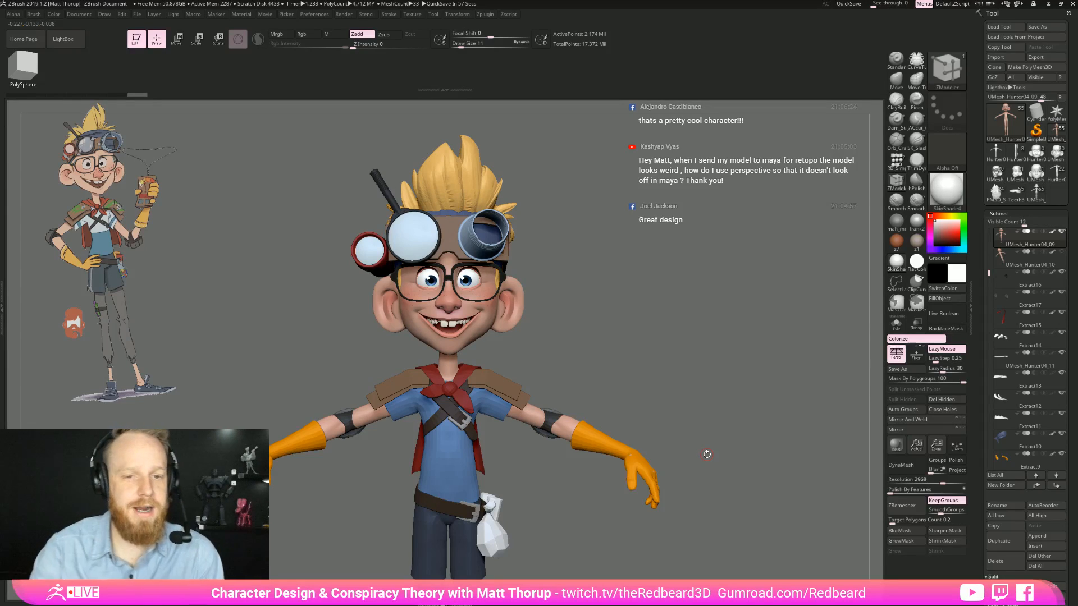
{"action": "left_click", "coordinate": [105, 15]}
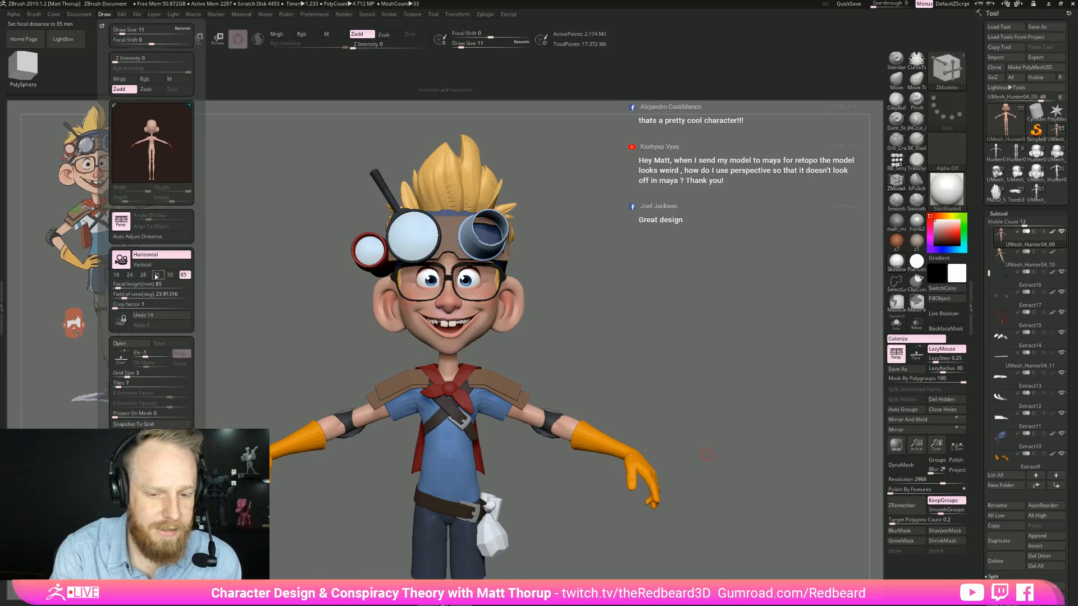
{"action": "left_click", "coordinate": [116, 275]}
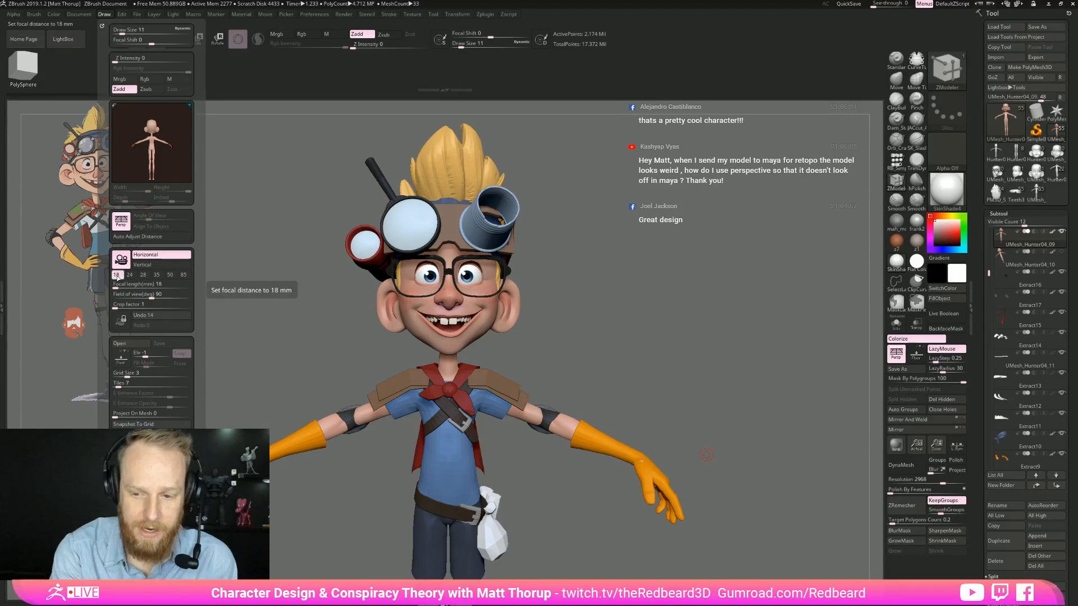
Step: Set the perspective camera's focal length to 85 mm with the character seen from the front
{"action": "mouse_move", "coordinate": [573, 320]}
{"action": "left_mouse_down"}
{"action": "mouse_move", "coordinate": [705, 321]}
{"action": "mouse_move", "coordinate": [639, 323]}
{"action": "mouse_move", "coordinate": [605, 348]}
{"action": "left_mouse_up"}
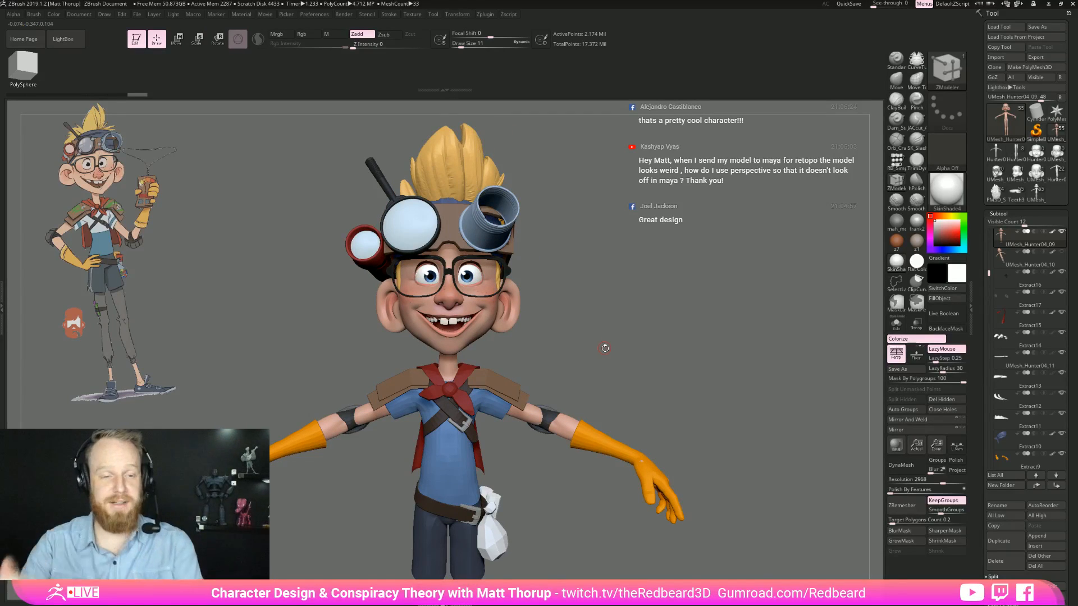
{"action": "left_click", "coordinate": [95, 17]}
{"action": "mouse_move", "coordinate": [105, 14]}
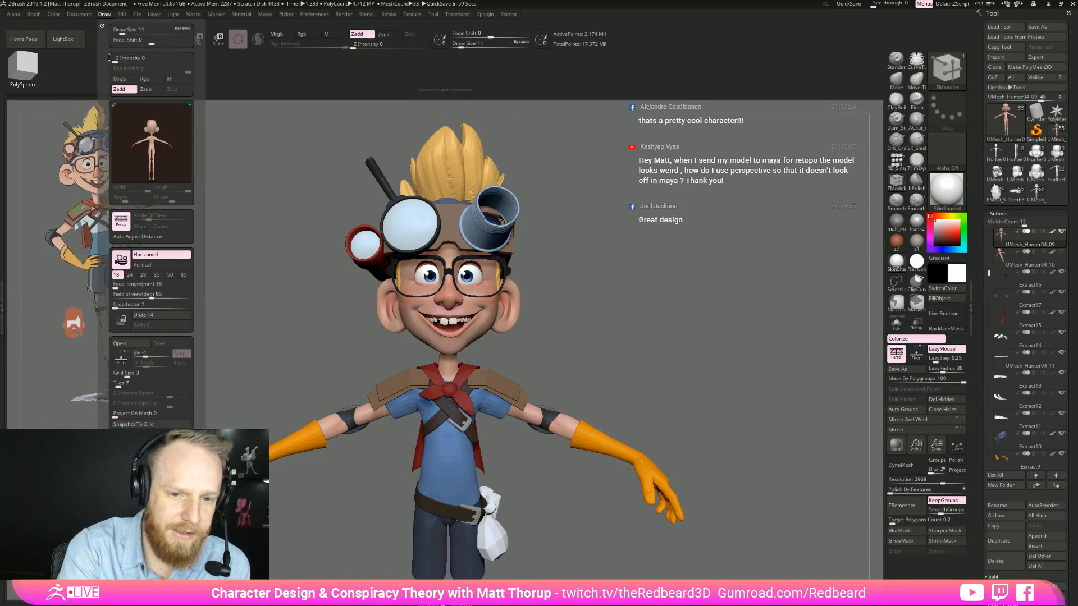
{"action": "left_click", "coordinate": [170, 275]}
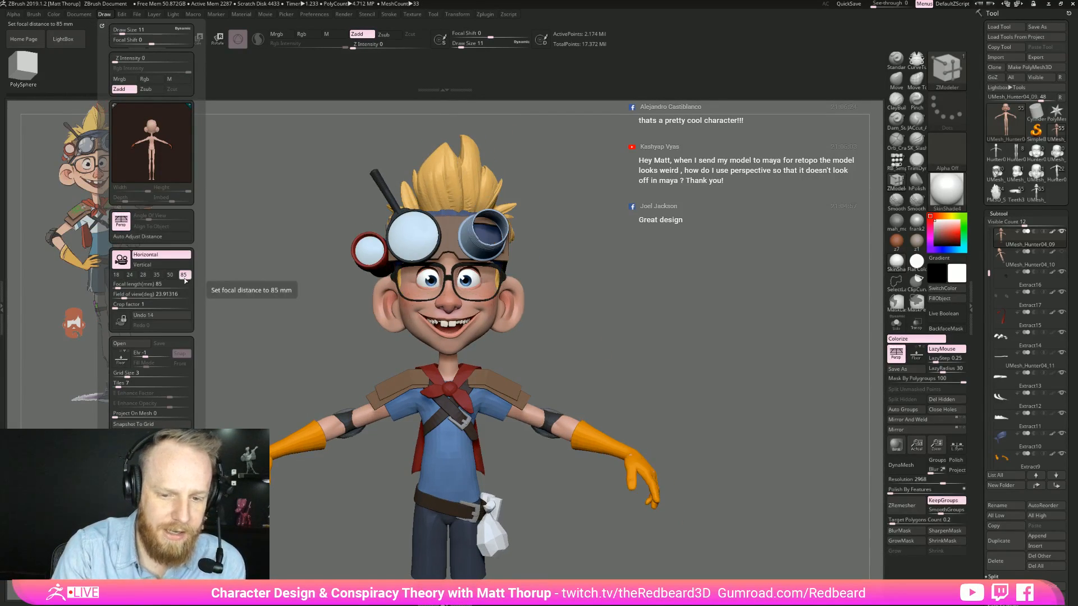
{"action": "left_click_drag", "start_coordinate": [706, 448], "coordinate": [642, 467]}
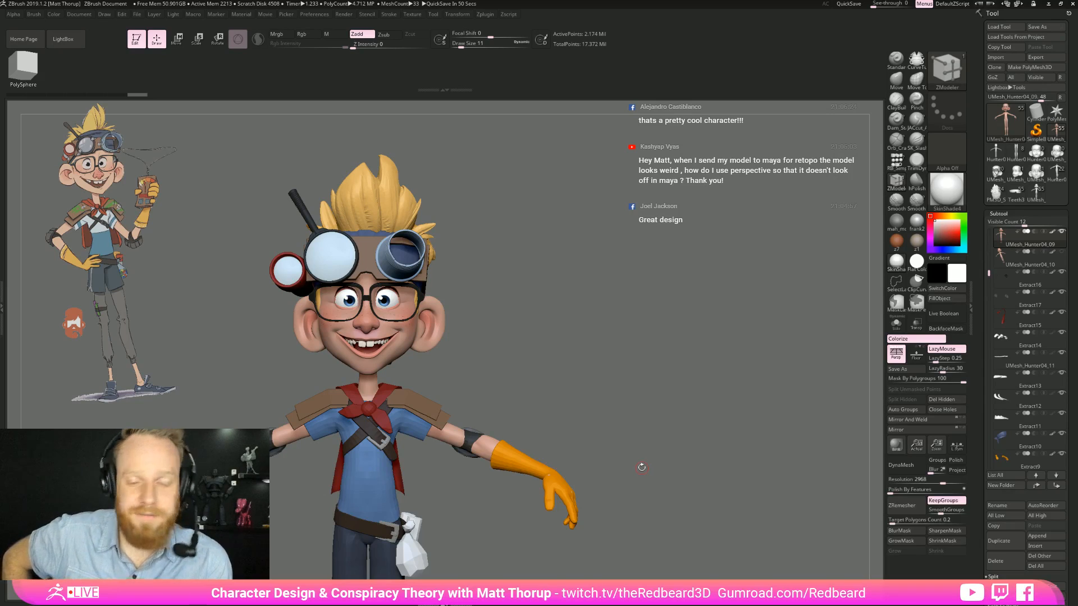
Step: Examine the coloured head up close, isolate the body mesh and view the painted face from several angles
{"action": "mouse_move", "coordinate": [642, 468]}
{"action": "left_mouse_down"}
{"action": "mouse_move", "coordinate": [600, 443]}
{"action": "mouse_move", "coordinate": [609, 436]}
{"action": "left_mouse_up"}
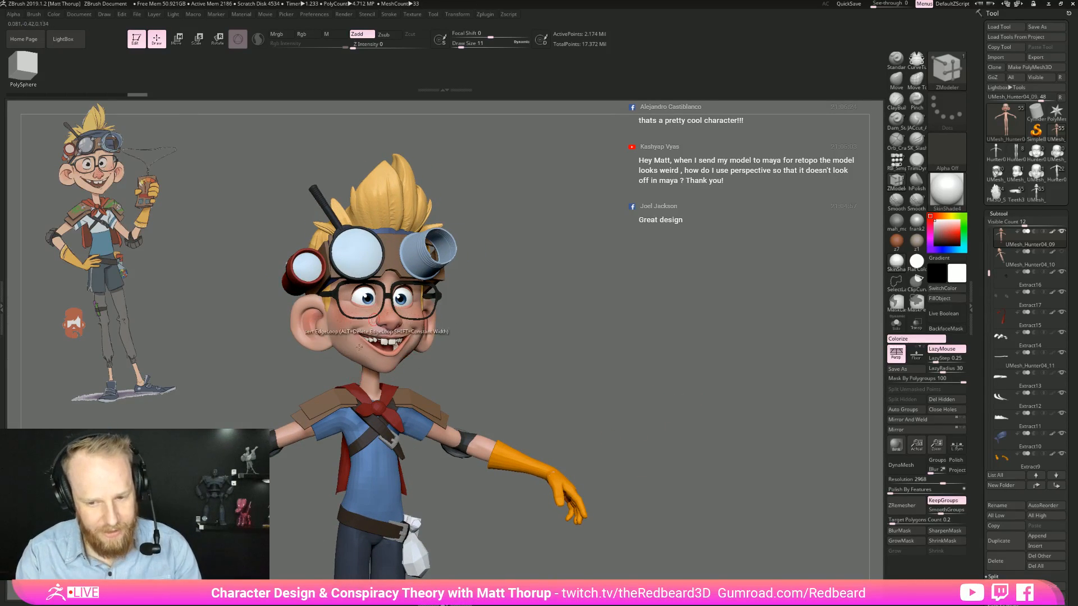
{"action": "left_click_drag", "start_coordinate": [571, 389], "coordinate": [660, 378]}
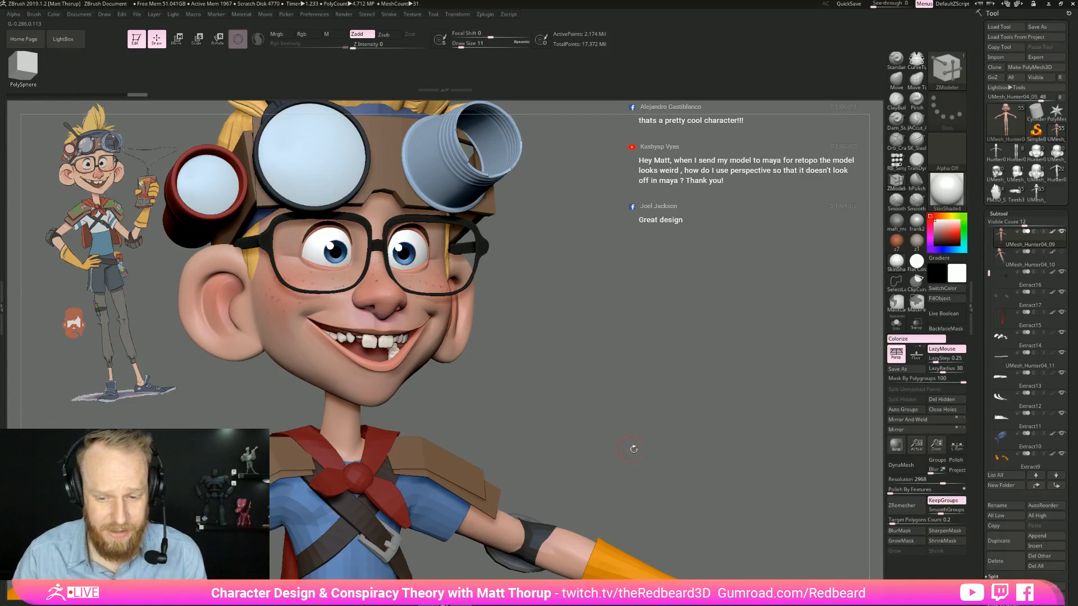
{"action": "left_click", "coordinate": [896, 324]}
{"action": "left_click_drag", "start_coordinate": [669, 429], "coordinate": [733, 386]}
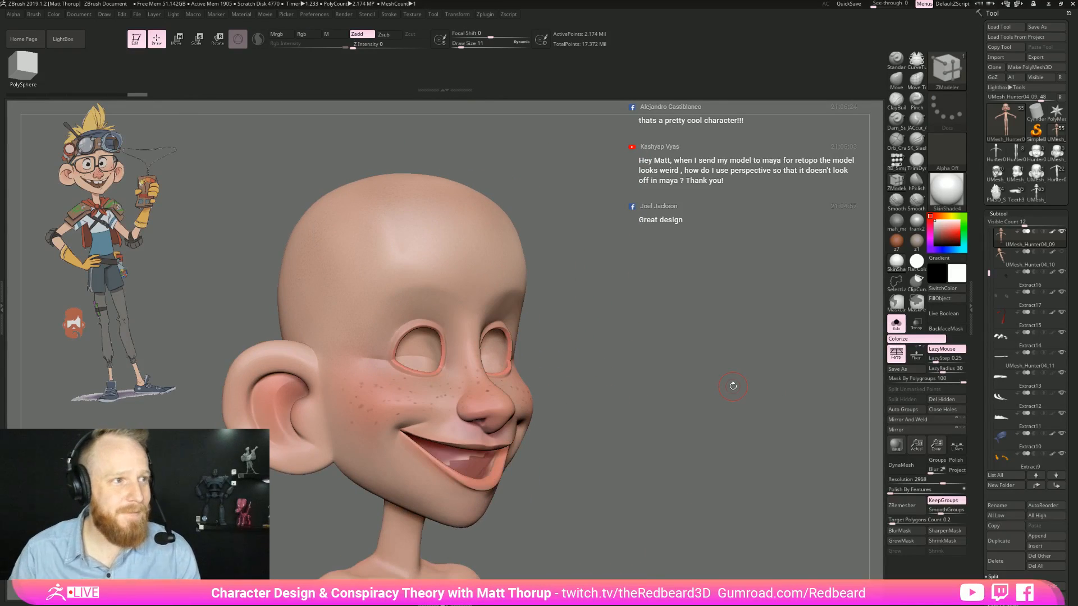
{"action": "left_click_drag", "start_coordinate": [733, 386], "coordinate": [679, 411]}
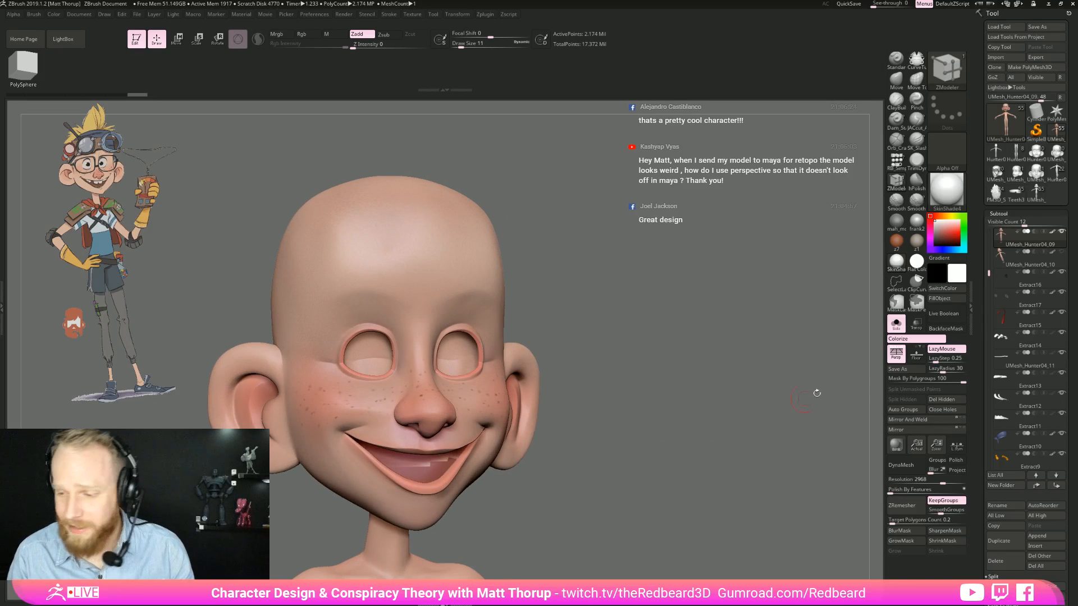
Step: Show all subtools again, apply the Flat Color material and examine the painted skin, freckles and upper body
{"action": "left_click", "coordinate": [897, 324]}
{"action": "left_click", "coordinate": [916, 262]}
{"action": "left_click_drag", "start_coordinate": [675, 370], "coordinate": [655, 450]}
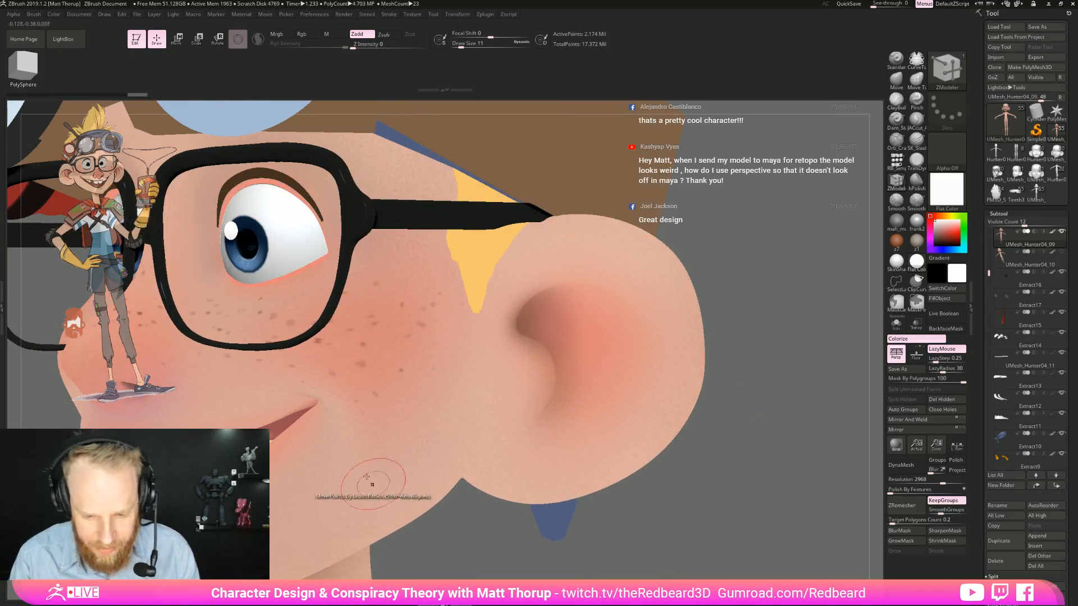
{"action": "left_click_drag", "start_coordinate": [720, 552], "coordinate": [622, 514], "text": "alt"}
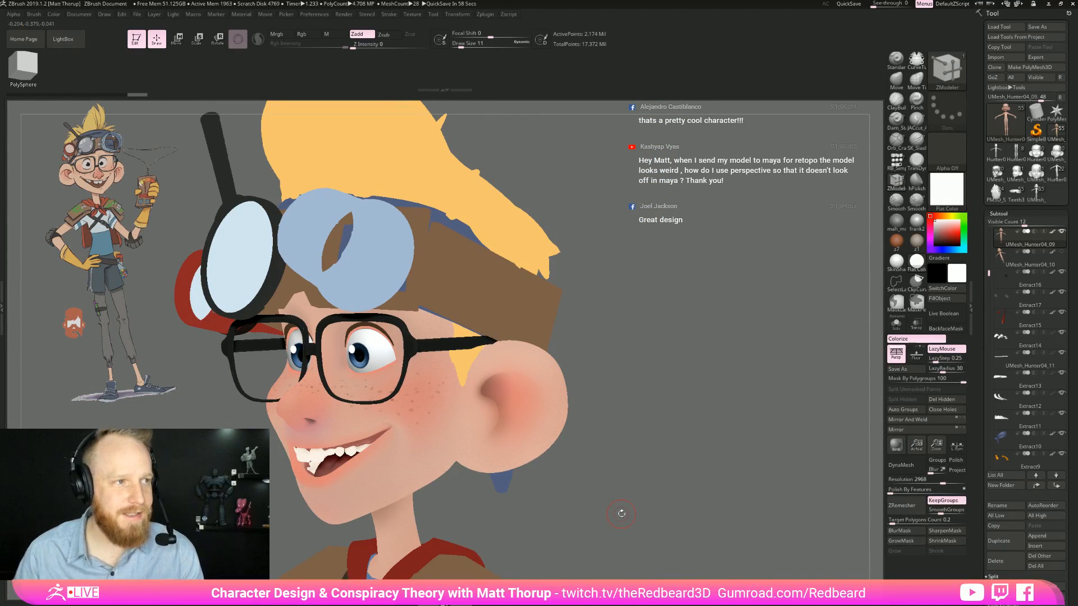
{"action": "left_click_drag", "start_coordinate": [669, 432], "coordinate": [660, 453]}
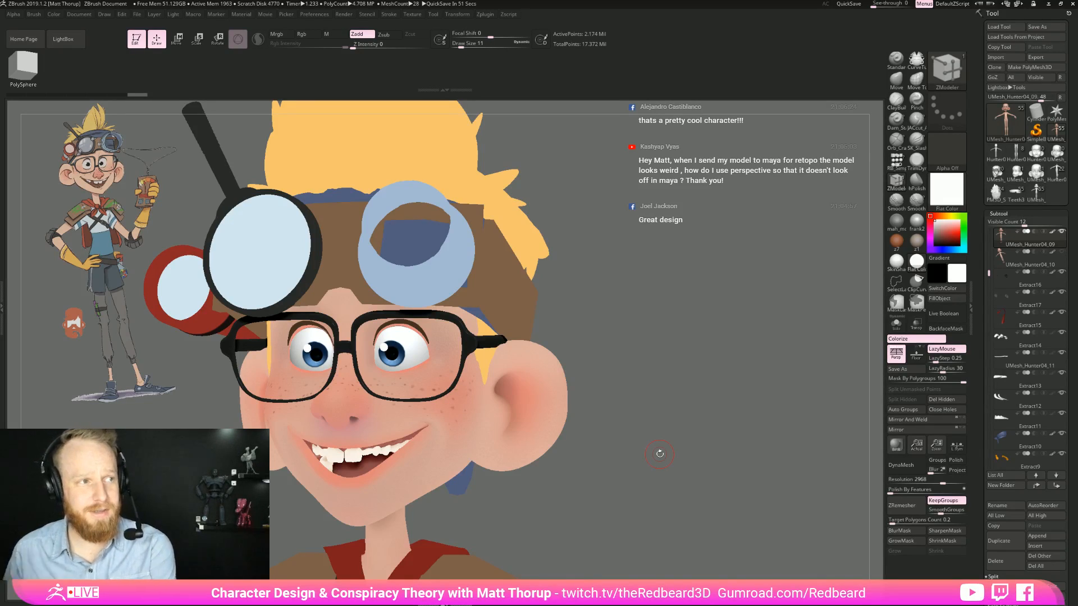
{"action": "left_click_drag", "start_coordinate": [703, 449], "coordinate": [962, 335], "text": "alt"}
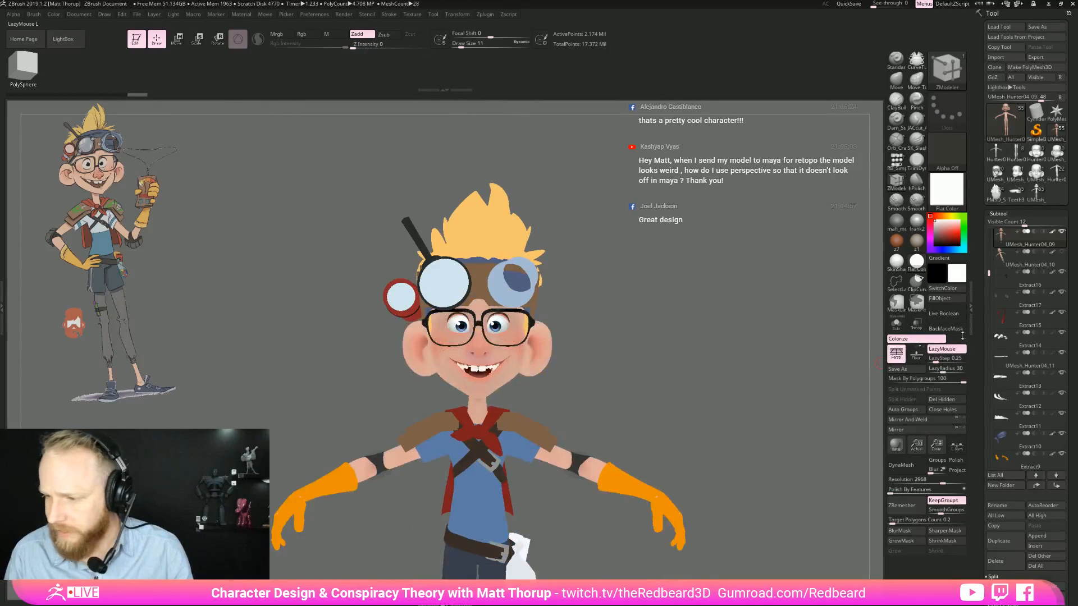
Step: Load the uncoloured version of the character, apply the SkinShade4 material and isolate its body mesh
{"action": "left_click", "coordinate": [1035, 192]}
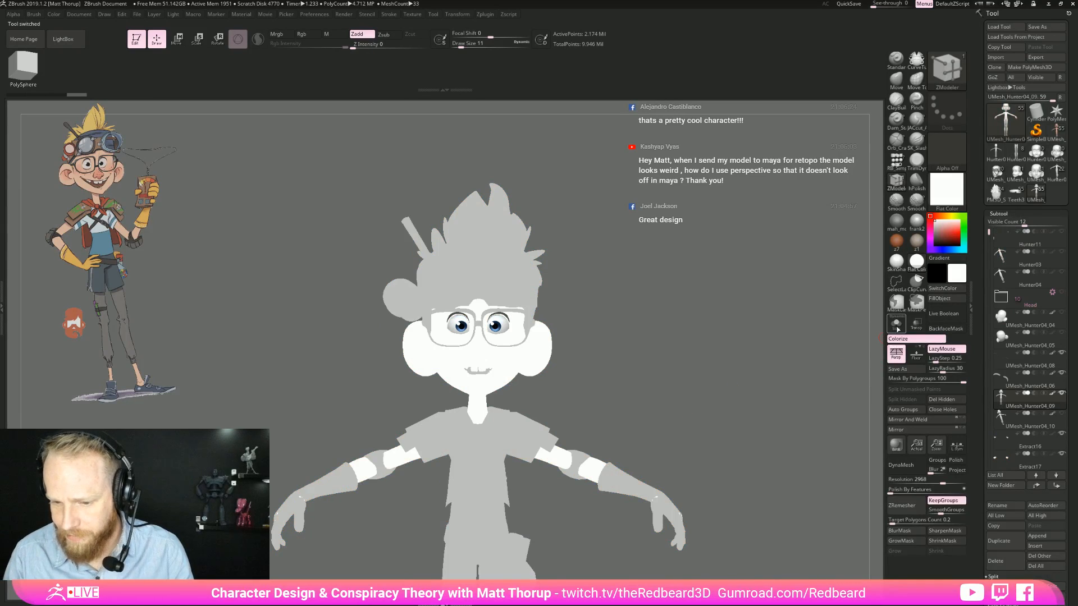
{"action": "left_click", "coordinate": [896, 261]}
{"action": "left_click_drag", "start_coordinate": [728, 354], "coordinate": [900, 337]}
{"action": "left_click", "coordinate": [896, 324]}
{"action": "mouse_move", "coordinate": [686, 354]}
{"action": "left_mouse_down"}
{"action": "mouse_move", "coordinate": [701, 373]}
{"action": "mouse_move", "coordinate": [651, 367]}
{"action": "left_mouse_up"}
Step: Choose a light tan of RGB 217, 183, 144 as the current colour
{"action": "left_click", "coordinate": [931, 199]}
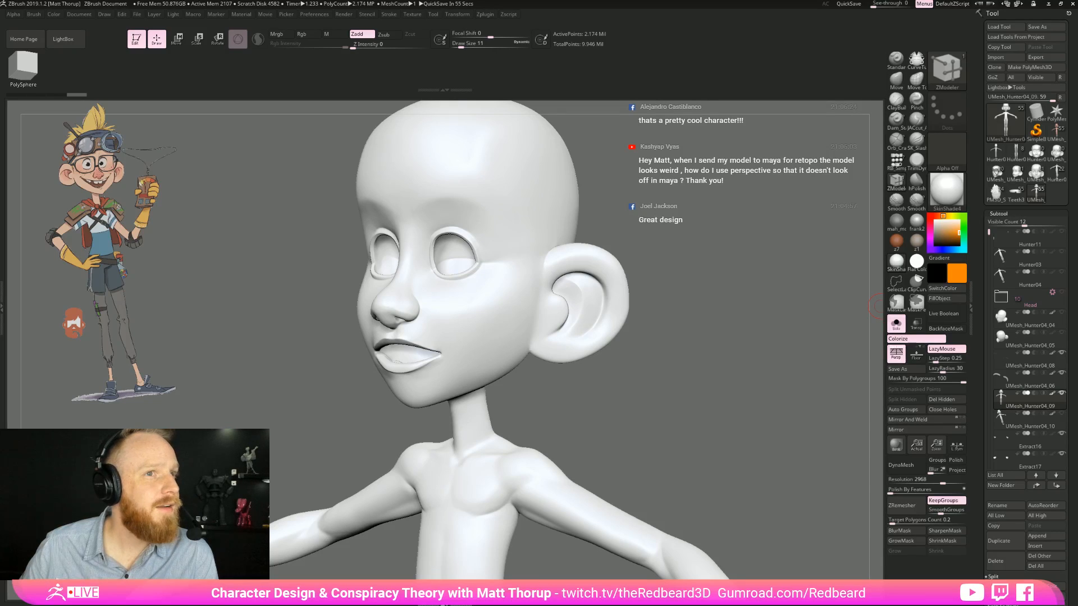
{"action": "key", "text": "alt+Tab"}
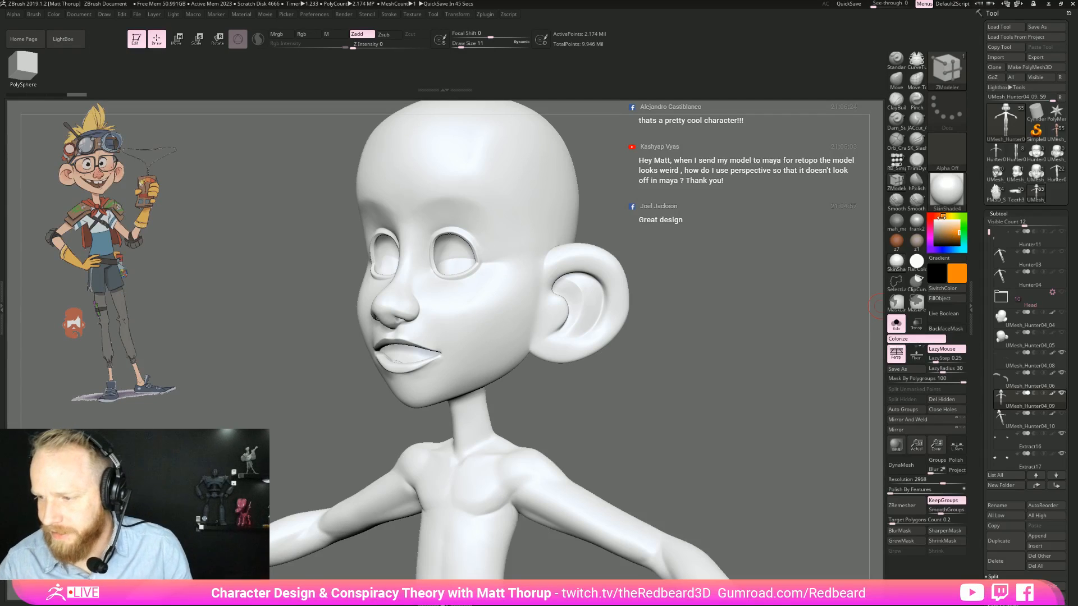
{"action": "left_click", "coordinate": [944, 224]}
{"action": "left_click", "coordinate": [914, 199]}
{"action": "left_click_drag", "start_coordinate": [962, 253], "coordinate": [957, 242]}
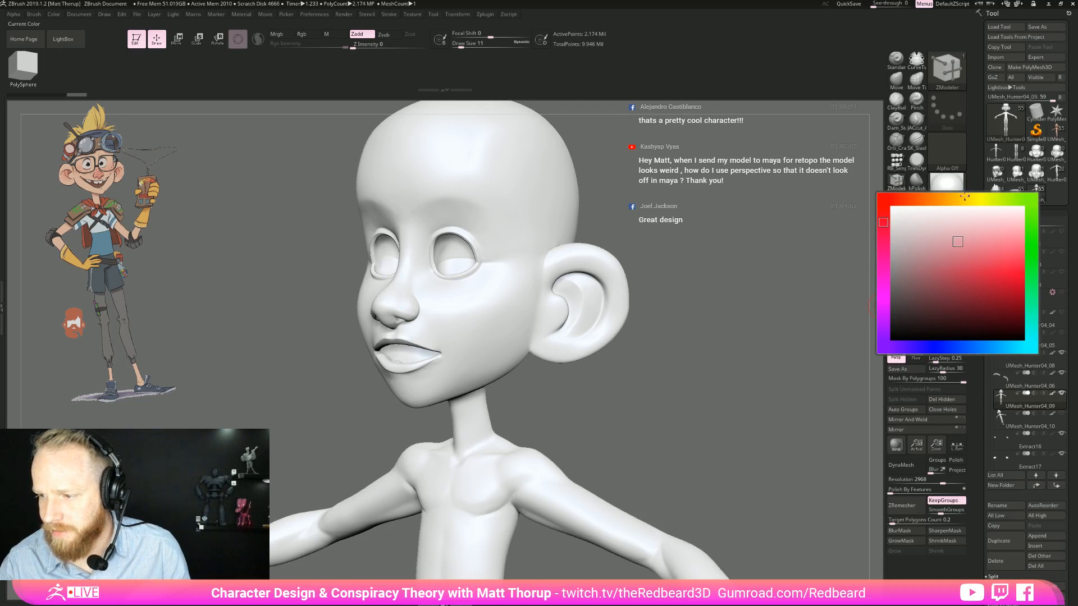
{"action": "left_click", "coordinate": [936, 199]}
{"action": "left_click_drag", "start_coordinate": [746, 320], "coordinate": [825, 323]}
{"action": "left_click", "coordinate": [956, 272]}
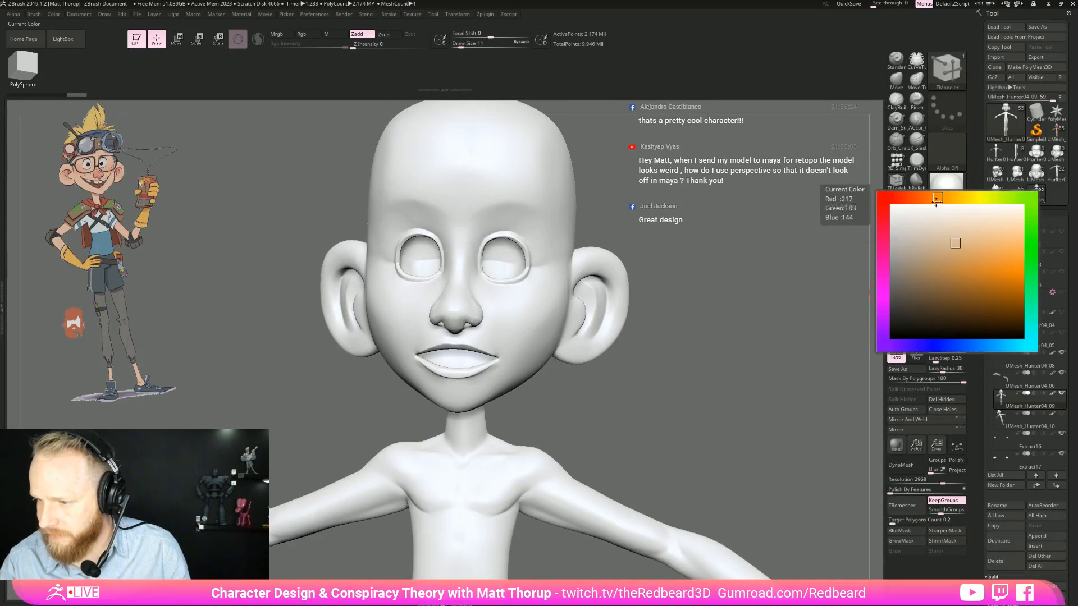
Step: Check the body's polygroups in the wireframe display, hide the wireframe and return to the ZModeler brush
{"action": "left_click_drag", "start_coordinate": [834, 368], "coordinate": [745, 402]}
{"action": "key", "text": "shift+f"}
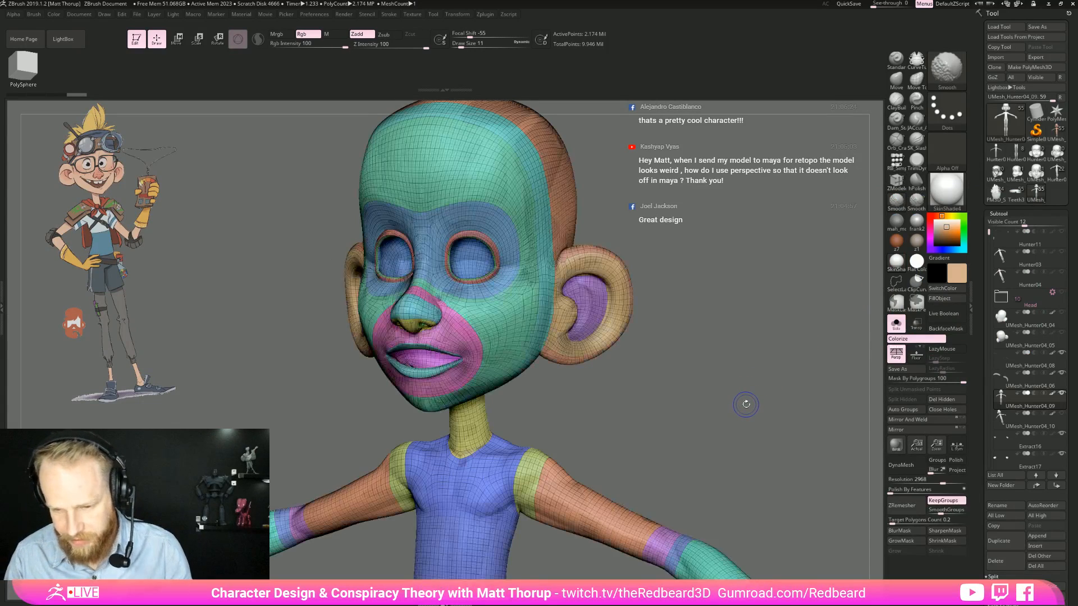
{"action": "key", "text": "shift+f"}
{"action": "key", "text": "b"}
{"action": "key", "text": "z"}
{"action": "key", "text": "m"}
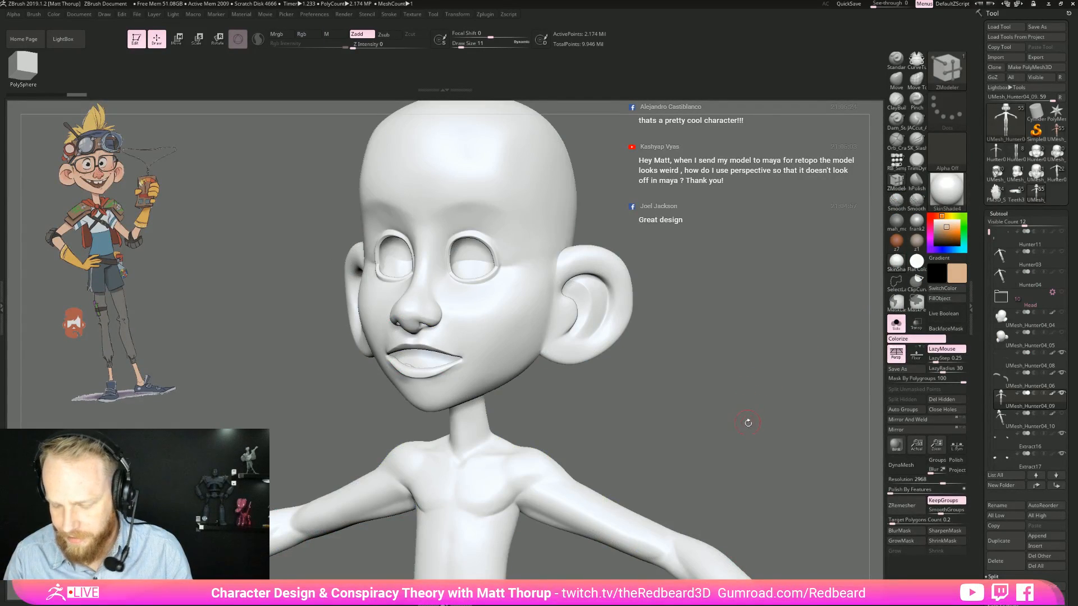
Step: Set the current colour to a peach skin tone of RGB 224, 174, 149 and fill the whole body mesh
{"action": "left_click", "coordinate": [959, 279]}
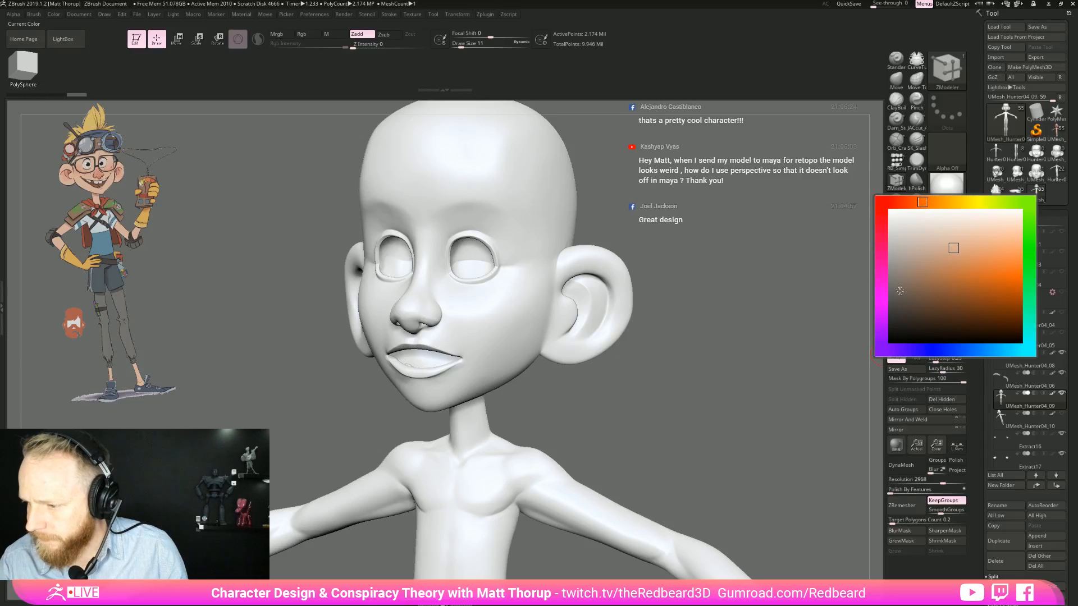
{"action": "left_click_drag", "start_coordinate": [950, 250], "coordinate": [943, 253]}
{"action": "left_click", "coordinate": [917, 203]}
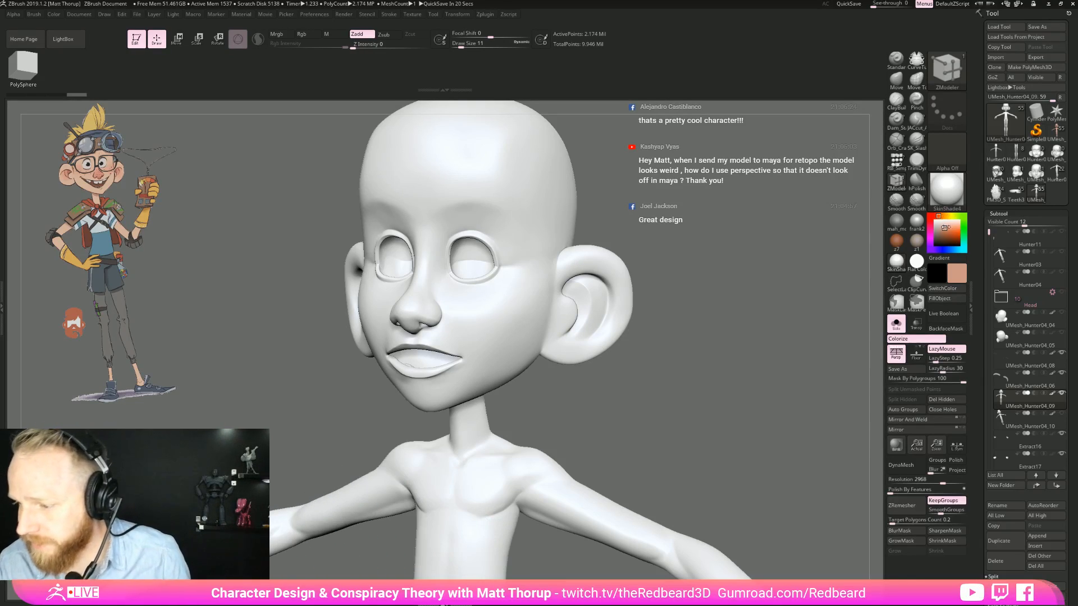
{"action": "left_click_drag", "start_coordinate": [729, 383], "coordinate": [875, 375], "text": "shift"}
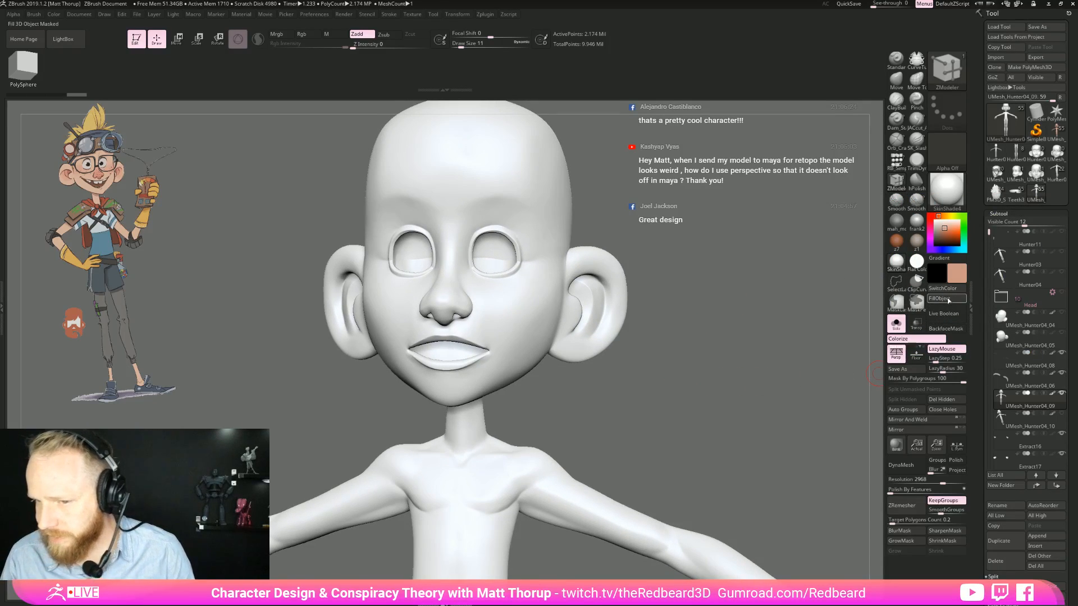
{"action": "mouse_move", "coordinate": [963, 262]}
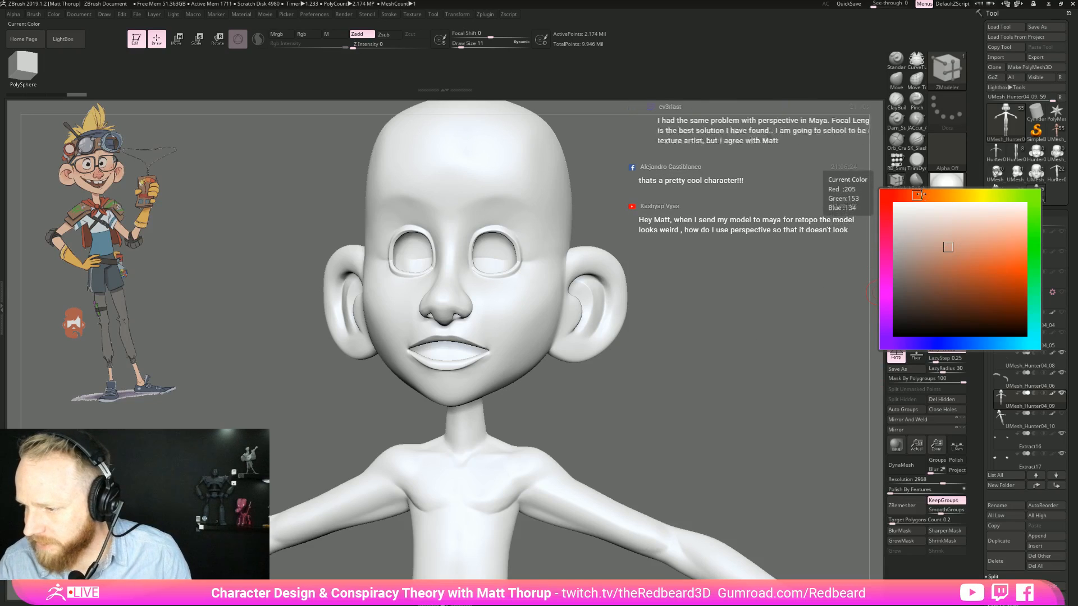
{"action": "left_click_drag", "start_coordinate": [858, 317], "coordinate": [734, 337]}
{"action": "left_click", "coordinate": [964, 304]}
{"action": "mouse_move", "coordinate": [831, 337]}
{"action": "left_mouse_down"}
{"action": "mouse_move", "coordinate": [752, 384]}
{"action": "mouse_move", "coordinate": [606, 258]}
{"action": "mouse_move", "coordinate": [616, 368]}
{"action": "mouse_move", "coordinate": [727, 386]}
{"action": "mouse_move", "coordinate": [704, 483]}
{"action": "left_mouse_up"}
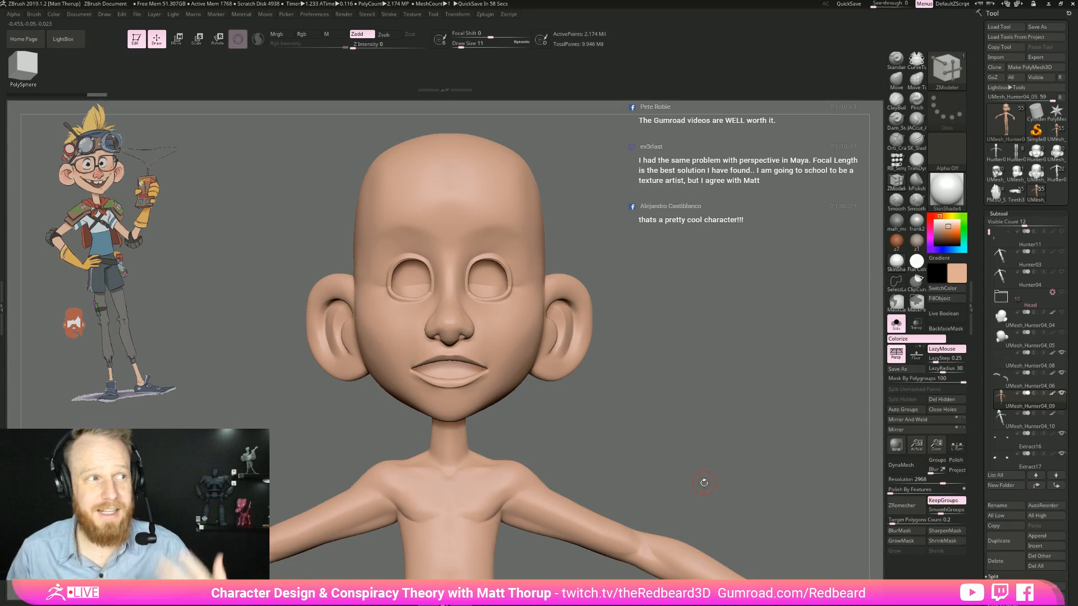
Step: Select the PaintSpray brush for painting the skin
{"action": "left_click_drag", "start_coordinate": [695, 390], "coordinate": [680, 394]}
{"action": "key", "text": "b"}
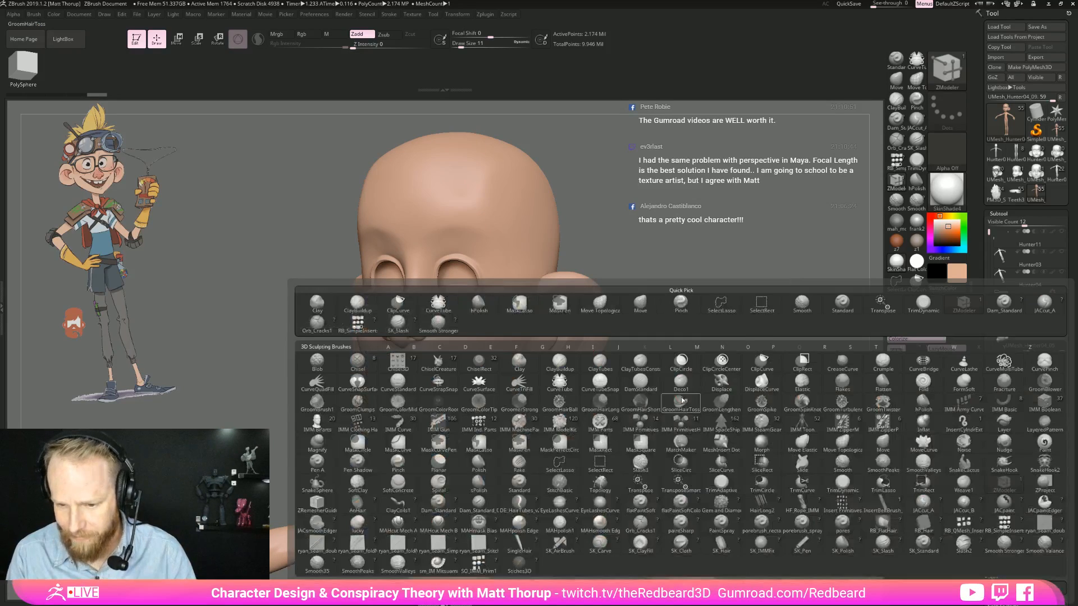
{"action": "key", "text": "b"}
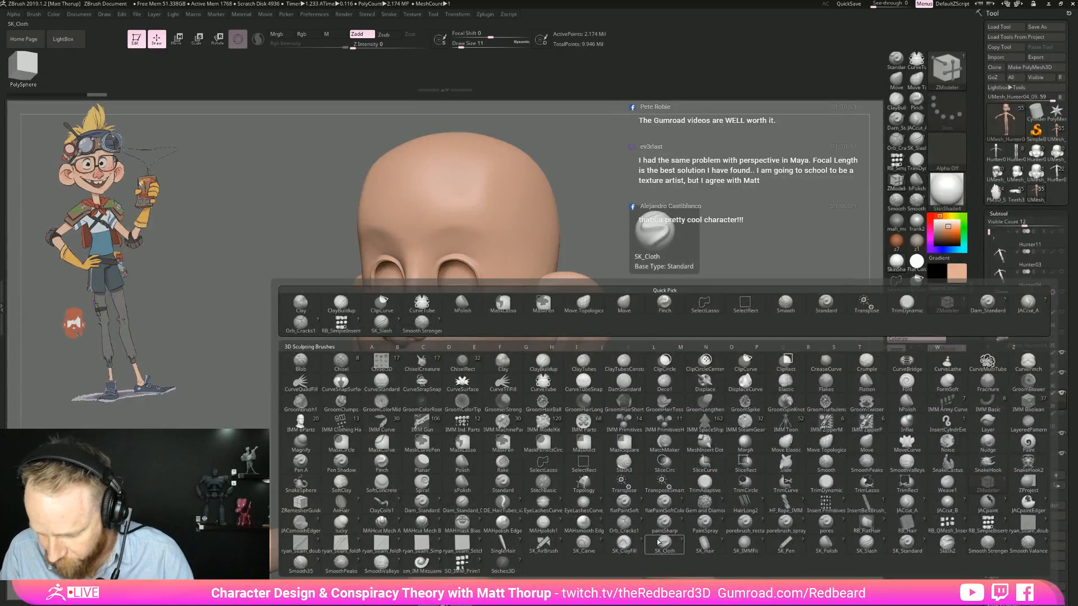
{"action": "left_click", "coordinate": [741, 531]}
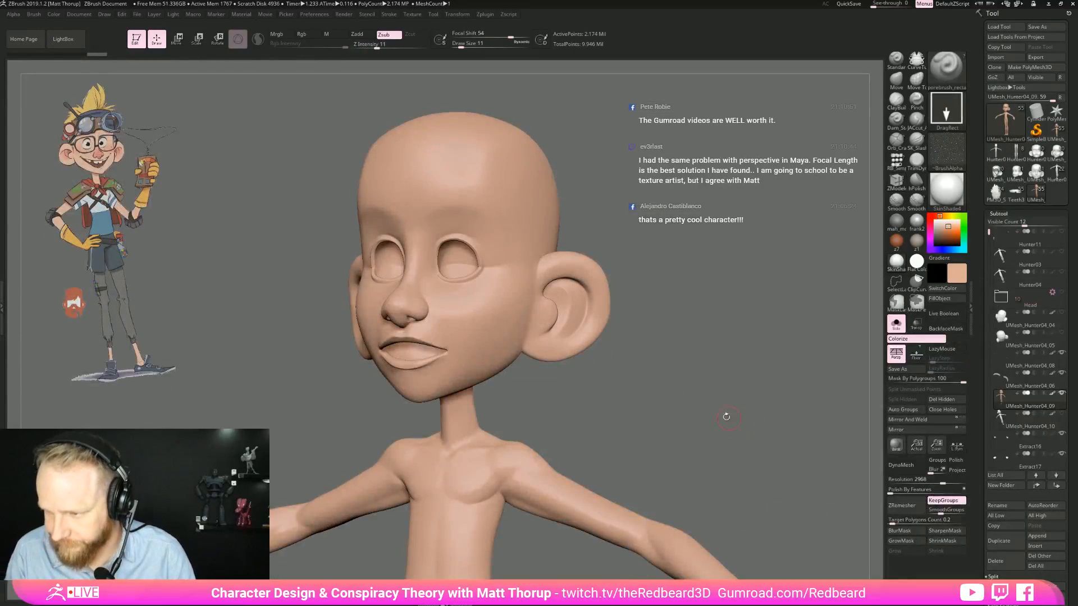
{"action": "left_click_drag", "start_coordinate": [716, 425], "coordinate": [714, 424]}
{"action": "key", "text": "b"}
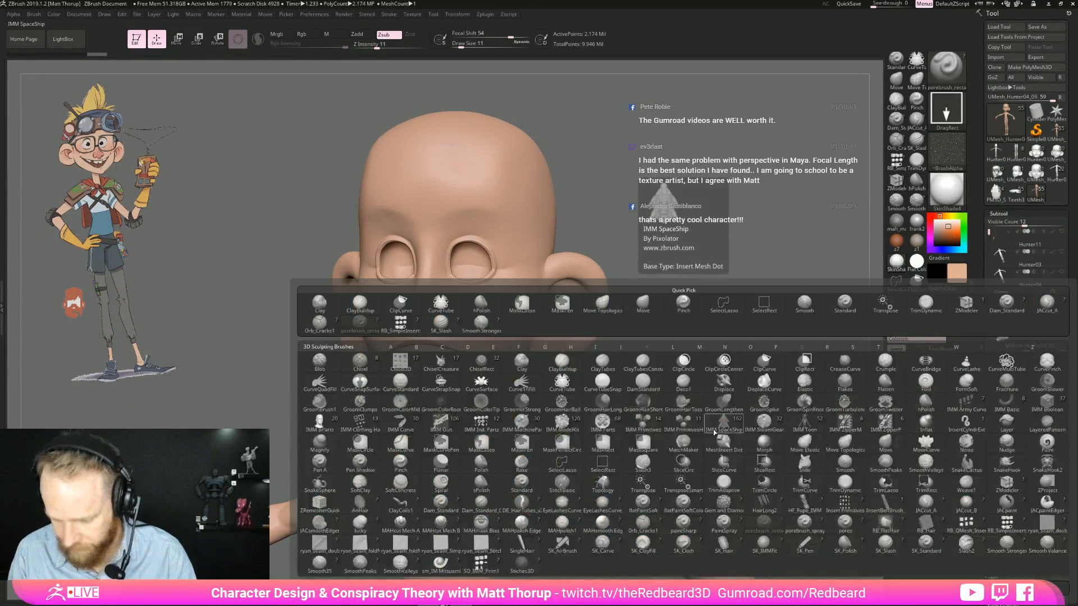
{"action": "key", "text": "p"}
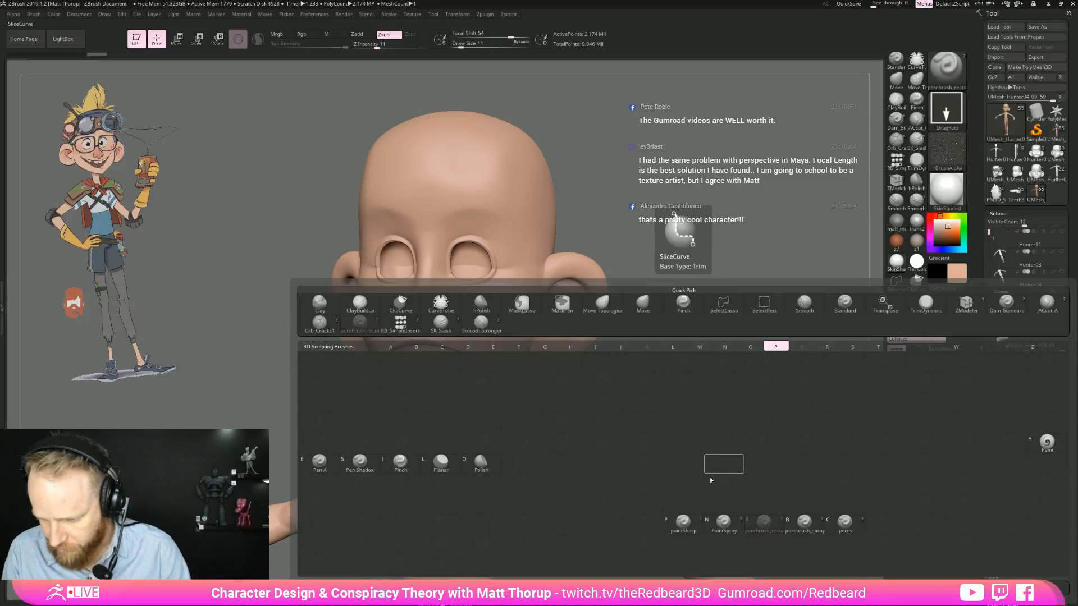
{"action": "left_click", "coordinate": [729, 529]}
Step: Change the current colour to a dark reddish brown
{"action": "left_click", "coordinate": [954, 275]}
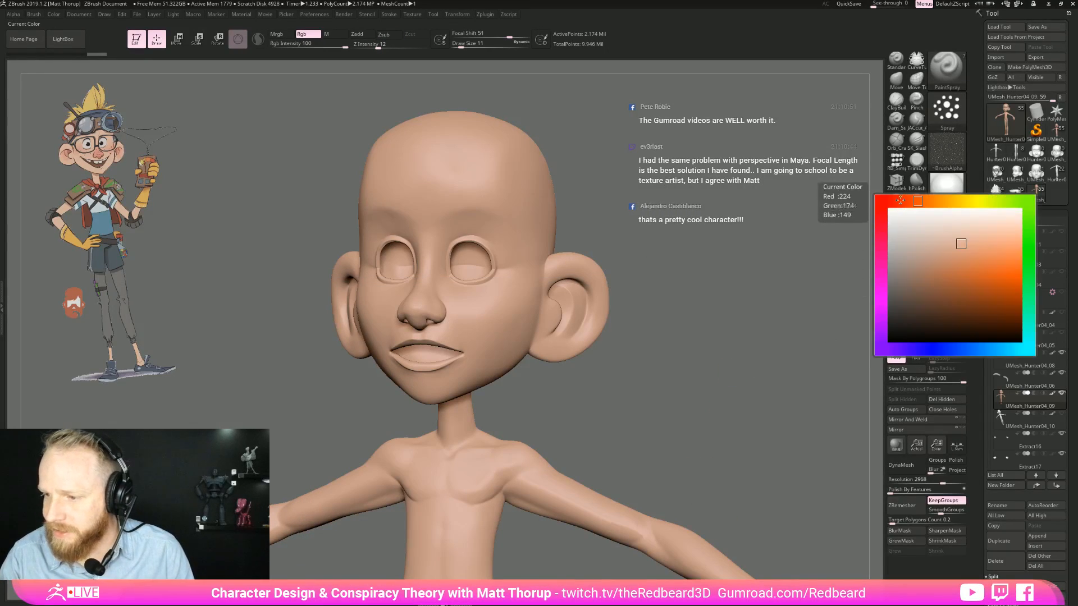
{"action": "left_click_drag", "start_coordinate": [911, 202], "coordinate": [888, 202]}
{"action": "left_click", "coordinate": [963, 303]}
{"action": "left_click_drag", "start_coordinate": [964, 303], "coordinate": [951, 308]}
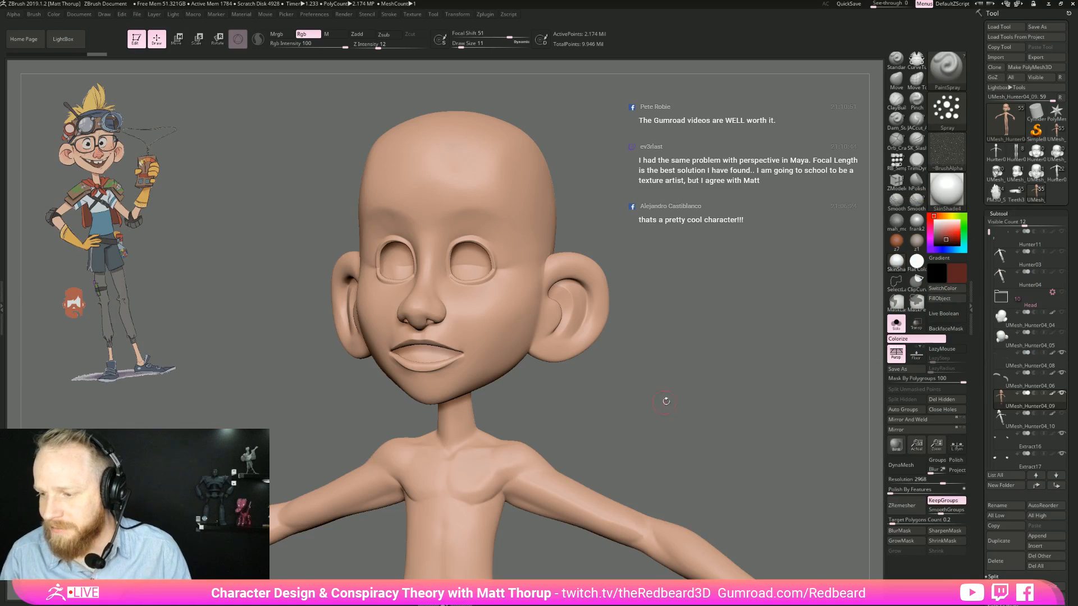
{"action": "left_click_drag", "start_coordinate": [661, 405], "coordinate": [654, 413]}
{"action": "left_click", "coordinate": [956, 277]}
{"action": "left_click_drag", "start_coordinate": [950, 316], "coordinate": [944, 317]}
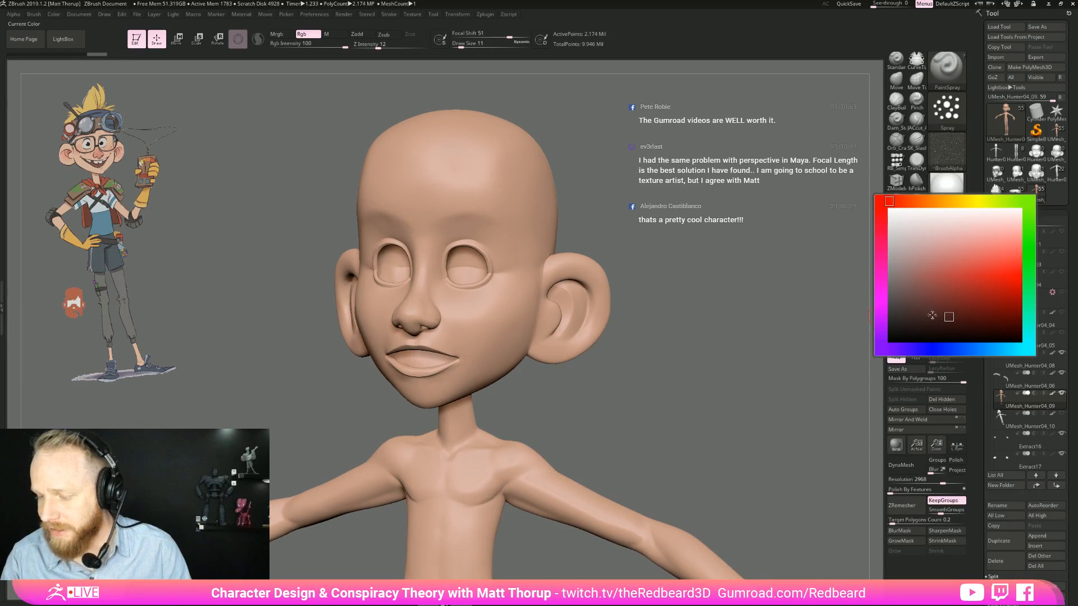
Step: Enlarge the brush, try spraying the dark reddish brown around both eye sockets and undo the strokes
{"action": "key", "text": "s"}
{"action": "left_click_drag", "start_coordinate": [466, 297], "coordinate": [478, 298]}
{"action": "left_click_drag", "start_coordinate": [643, 241], "coordinate": [650, 296], "text": "alt"}
{"action": "key", "text": "s"}
{"action": "left_click_drag", "start_coordinate": [489, 317], "coordinate": [491, 355]}
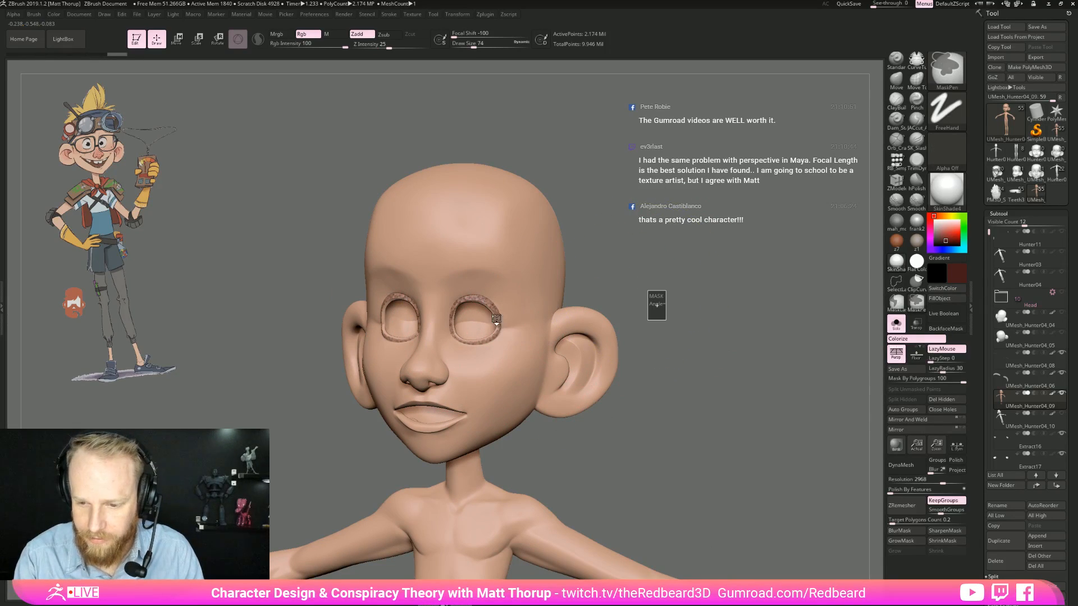
{"action": "mouse_move", "coordinate": [502, 288]}
{"action": "left_mouse_down"}
{"action": "mouse_move", "coordinate": [508, 315]}
{"action": "mouse_move", "coordinate": [452, 334]}
{"action": "mouse_move", "coordinate": [463, 292]}
{"action": "left_mouse_up"}
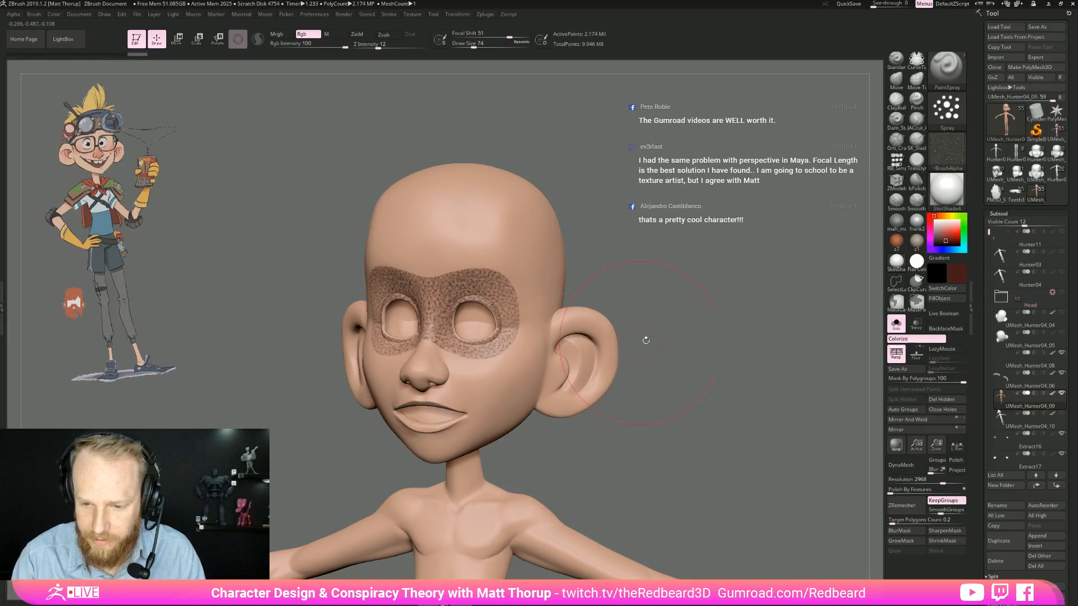
{"action": "key", "text": "ctrl+z"}
{"action": "key", "text": "ctrl+z"}
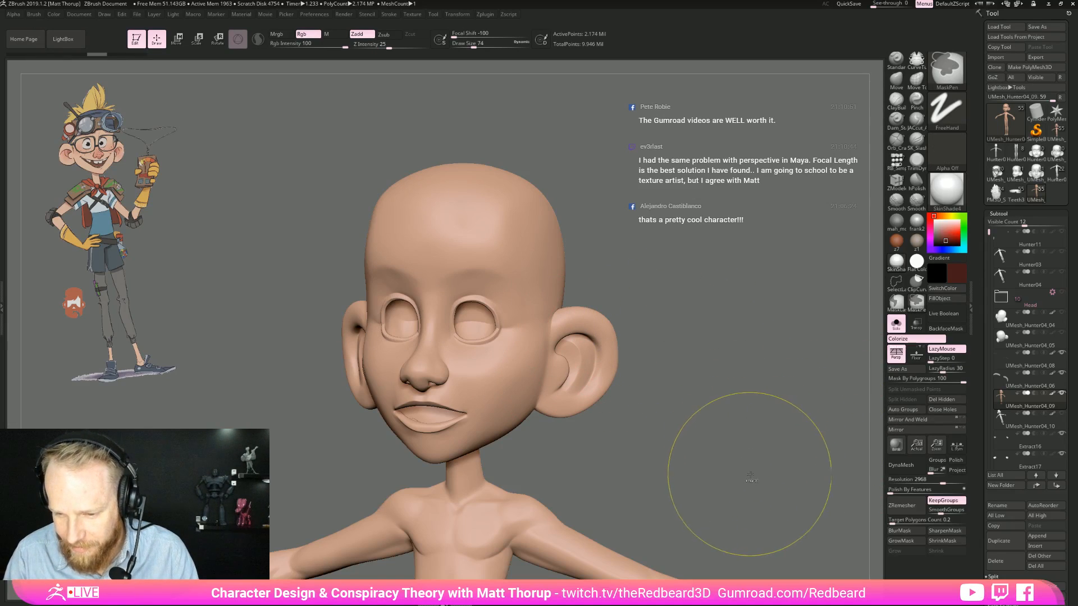
Step: Set Mask By Polygroups to 0 and change the current colour to a dark red of RGB 91, 26, 24
{"action": "left_click_drag", "start_coordinate": [933, 380], "coordinate": [873, 379]}
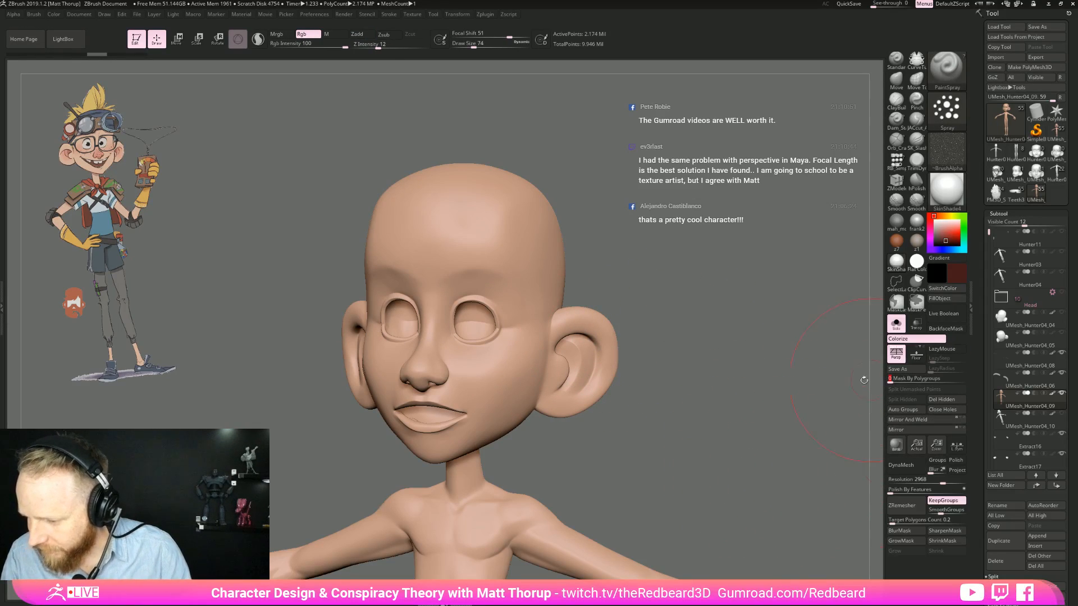
{"action": "mouse_move", "coordinate": [443, 257]}
{"action": "left_mouse_down"}
{"action": "mouse_move", "coordinate": [481, 343]}
{"action": "mouse_move", "coordinate": [426, 351]}
{"action": "mouse_move", "coordinate": [494, 314]}
{"action": "mouse_move", "coordinate": [432, 337]}
{"action": "mouse_move", "coordinate": [500, 387]}
{"action": "mouse_move", "coordinate": [470, 401]}
{"action": "left_mouse_up"}
{"action": "left_click", "coordinate": [958, 272]}
{"action": "left_click_drag", "start_coordinate": [963, 313], "coordinate": [969, 310]}
Step: Spray the dark red over the whole head, covering the face, ears and back of the skull
{"action": "mouse_move", "coordinate": [488, 339]}
{"action": "left_mouse_down"}
{"action": "mouse_move", "coordinate": [438, 337]}
{"action": "mouse_move", "coordinate": [477, 364]}
{"action": "mouse_move", "coordinate": [424, 359]}
{"action": "left_mouse_up"}
{"action": "left_click_drag", "start_coordinate": [725, 348], "coordinate": [622, 356]}
{"action": "mouse_move", "coordinate": [578, 393]}
{"action": "left_mouse_down"}
{"action": "mouse_move", "coordinate": [596, 400]}
{"action": "mouse_move", "coordinate": [594, 292]}
{"action": "mouse_move", "coordinate": [530, 202]}
{"action": "left_mouse_up"}
{"action": "right_click_drag", "start_coordinate": [653, 266], "coordinate": [561, 293]}
{"action": "mouse_move", "coordinate": [626, 244]}
{"action": "left_mouse_down"}
{"action": "mouse_move", "coordinate": [699, 292]}
{"action": "mouse_move", "coordinate": [682, 424]}
{"action": "mouse_move", "coordinate": [687, 510]}
{"action": "mouse_move", "coordinate": [696, 466]}
{"action": "left_mouse_up"}
{"action": "left_click_drag", "start_coordinate": [825, 370], "coordinate": [797, 314]}
{"action": "mouse_move", "coordinate": [729, 336]}
{"action": "right_mouse_down"}
{"action": "mouse_move", "coordinate": [645, 360]}
{"action": "mouse_move", "coordinate": [619, 381]}
{"action": "right_mouse_up"}
Step: Reduce the brush to Draw Size 54 and spray dark red over the neck, shoulders and upper chest
{"action": "key", "text": "bracketleft"}
{"action": "mouse_move", "coordinate": [651, 348]}
{"action": "left_mouse_down"}
{"action": "mouse_move", "coordinate": [601, 355]}
{"action": "mouse_move", "coordinate": [563, 394]}
{"action": "left_mouse_up"}
{"action": "mouse_move", "coordinate": [482, 433]}
{"action": "left_mouse_down"}
{"action": "mouse_move", "coordinate": [499, 463]}
{"action": "mouse_move", "coordinate": [584, 503]}
{"action": "mouse_move", "coordinate": [595, 494]}
{"action": "left_mouse_up"}
{"action": "left_click_drag", "start_coordinate": [561, 466], "coordinate": [539, 483]}
{"action": "left_click_drag", "start_coordinate": [494, 539], "coordinate": [595, 555]}
{"action": "right_click_drag", "start_coordinate": [729, 449], "coordinate": [713, 236], "text": "alt"}
Step: Continue spraying dark red over the upper back and along the upper arms
{"action": "left_click_drag", "start_coordinate": [505, 449], "coordinate": [606, 365]}
{"action": "mouse_move", "coordinate": [430, 446]}
{"action": "left_mouse_down"}
{"action": "mouse_move", "coordinate": [387, 435]}
{"action": "mouse_move", "coordinate": [325, 480]}
{"action": "mouse_move", "coordinate": [522, 370]}
{"action": "left_mouse_up"}
{"action": "mouse_move", "coordinate": [642, 467]}
{"action": "left_mouse_down"}
{"action": "mouse_move", "coordinate": [543, 457]}
{"action": "mouse_move", "coordinate": [744, 483]}
{"action": "mouse_move", "coordinate": [616, 421]}
{"action": "mouse_move", "coordinate": [680, 407]}
{"action": "mouse_move", "coordinate": [564, 439]}
{"action": "left_mouse_up"}
{"action": "mouse_move", "coordinate": [637, 404]}
{"action": "left_mouse_down"}
{"action": "mouse_move", "coordinate": [688, 416]}
{"action": "mouse_move", "coordinate": [609, 374]}
{"action": "mouse_move", "coordinate": [721, 430]}
{"action": "mouse_move", "coordinate": [758, 416]}
{"action": "mouse_move", "coordinate": [603, 359]}
{"action": "left_mouse_up"}
{"action": "left_click_drag", "start_coordinate": [595, 399], "coordinate": [720, 490]}
{"action": "left_click_drag", "start_coordinate": [786, 477], "coordinate": [665, 476]}
{"action": "mouse_move", "coordinate": [631, 433]}
{"action": "left_mouse_down"}
{"action": "mouse_move", "coordinate": [714, 505]}
{"action": "mouse_move", "coordinate": [693, 472]}
{"action": "left_mouse_up"}
{"action": "left_click_drag", "start_coordinate": [784, 443], "coordinate": [685, 464]}
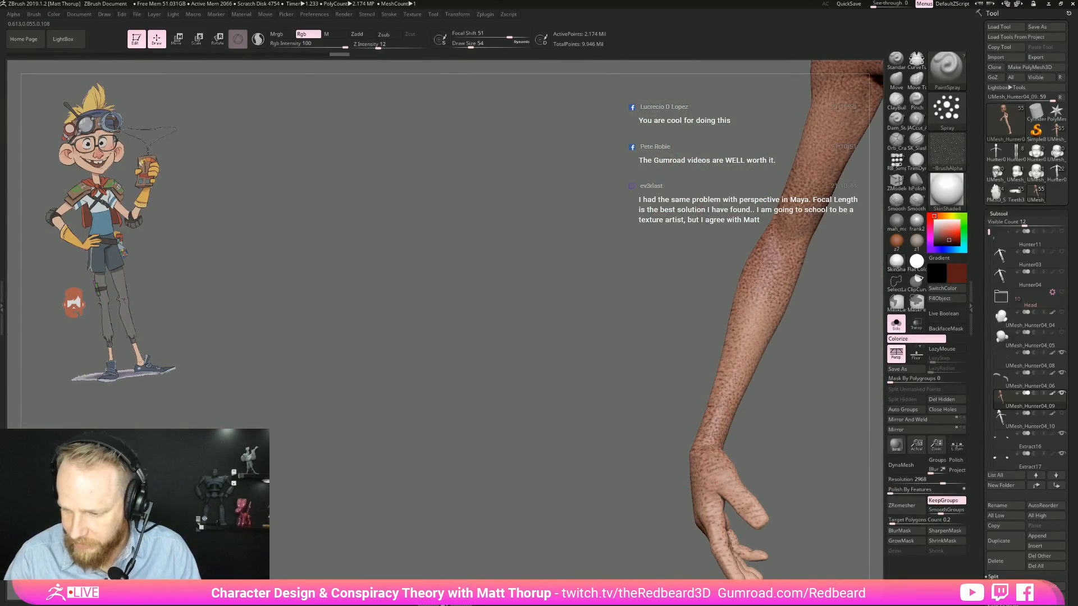
Step: Spray dark red down the forearms and hands, and darken the elbows with Draw Size 17
{"action": "left_click_drag", "start_coordinate": [761, 320], "coordinate": [733, 486]}
{"action": "left_click_drag", "start_coordinate": [740, 540], "coordinate": [758, 561]}
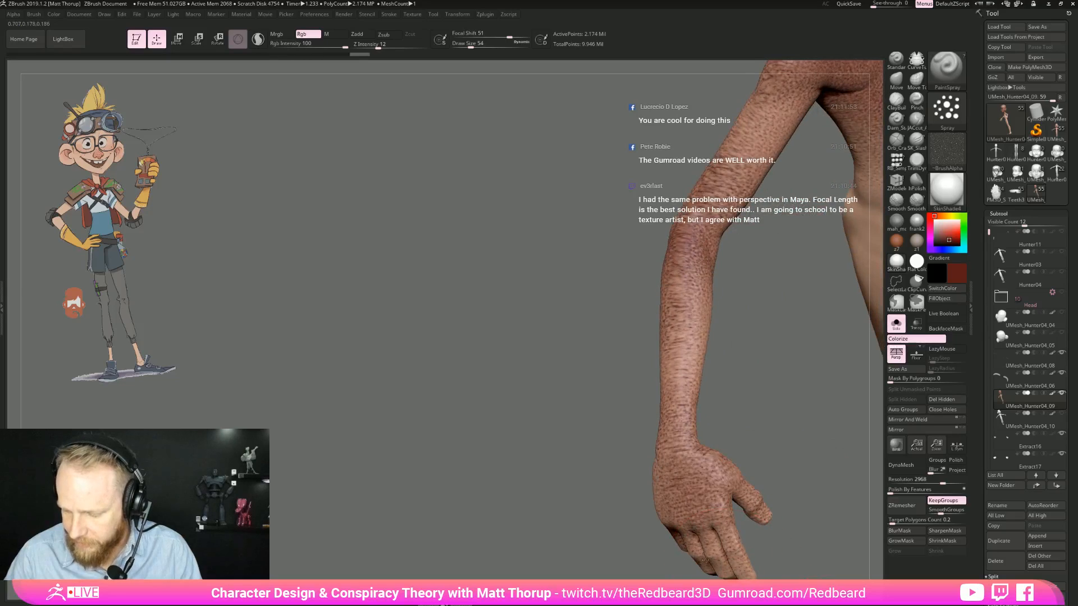
{"action": "mouse_move", "coordinate": [643, 560]}
{"action": "left_mouse_down"}
{"action": "mouse_move", "coordinate": [619, 472]}
{"action": "mouse_move", "coordinate": [645, 455]}
{"action": "left_mouse_up"}
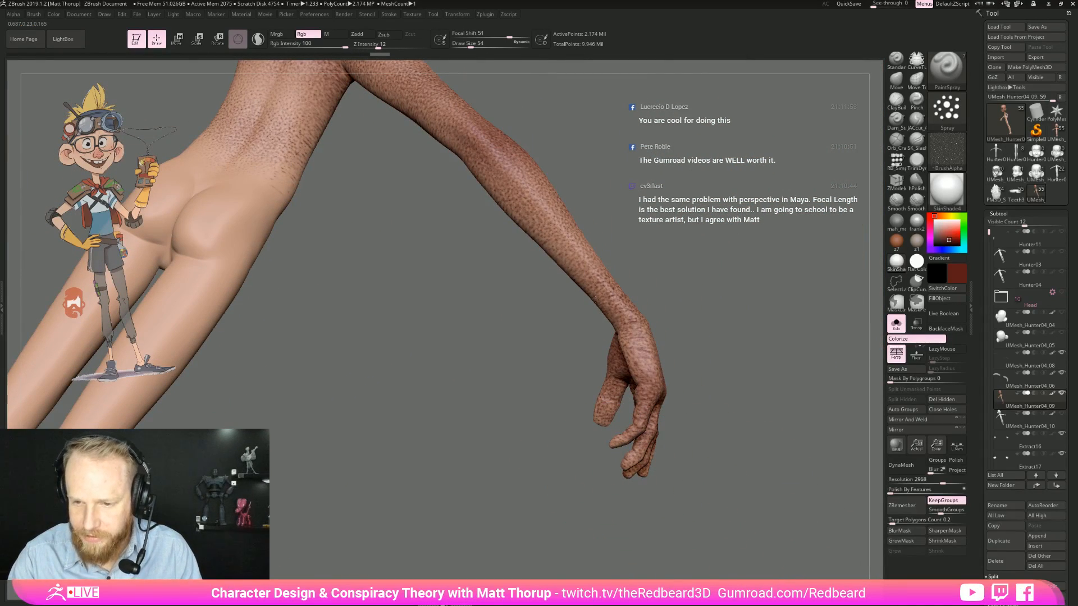
{"action": "left_click_drag", "start_coordinate": [603, 306], "coordinate": [531, 316]}
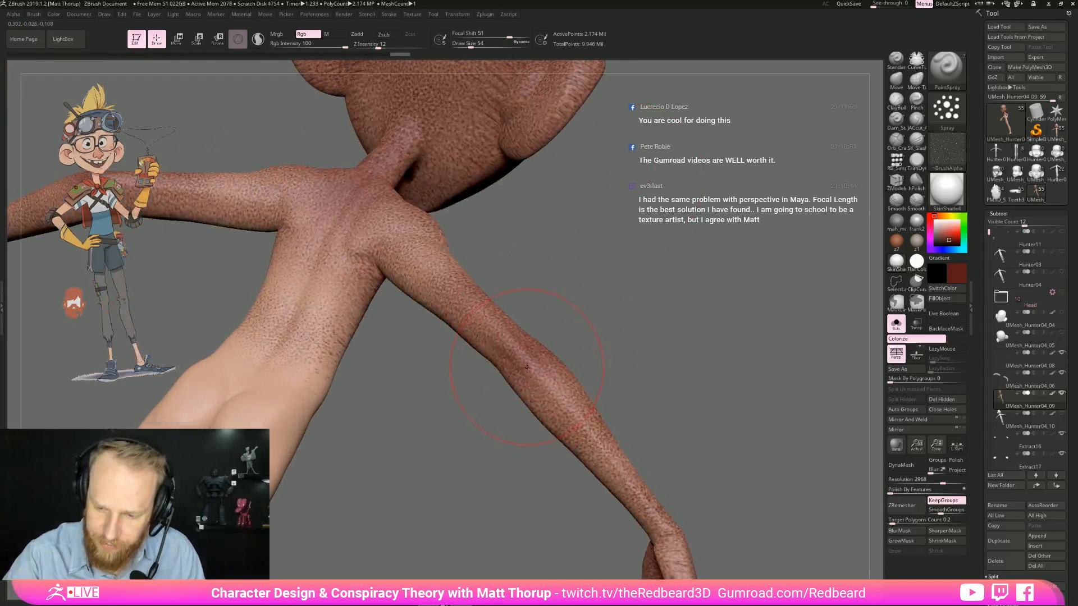
{"action": "key", "text": "s"}
{"action": "left_click_drag", "start_coordinate": [527, 363], "coordinate": [513, 362]}
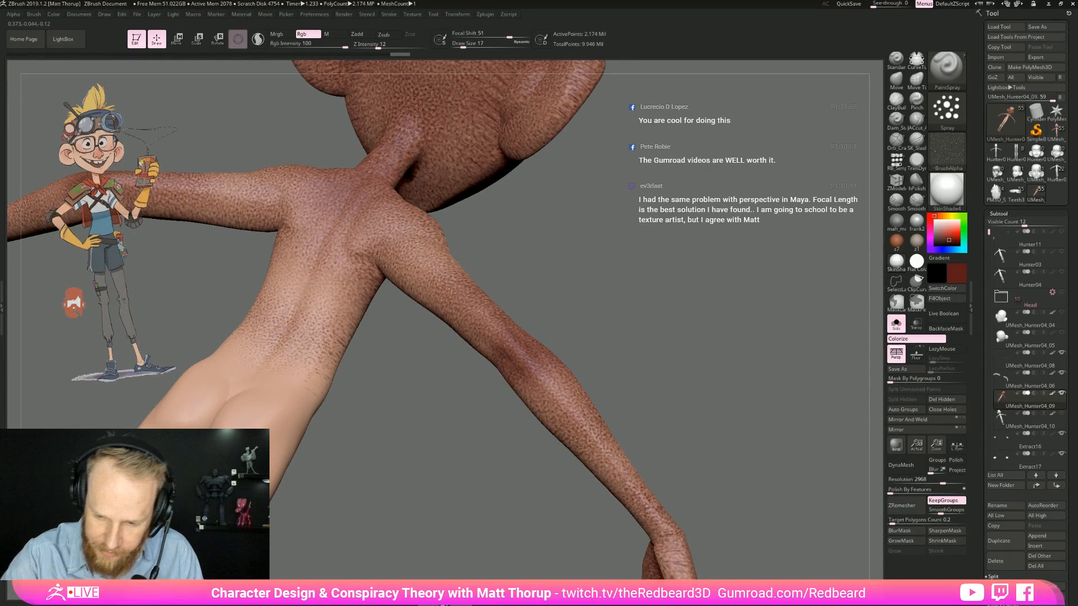
{"action": "mouse_move", "coordinate": [578, 344]}
{"action": "left_mouse_down"}
{"action": "mouse_move", "coordinate": [721, 428]}
{"action": "mouse_move", "coordinate": [451, 466]}
{"action": "left_mouse_up"}
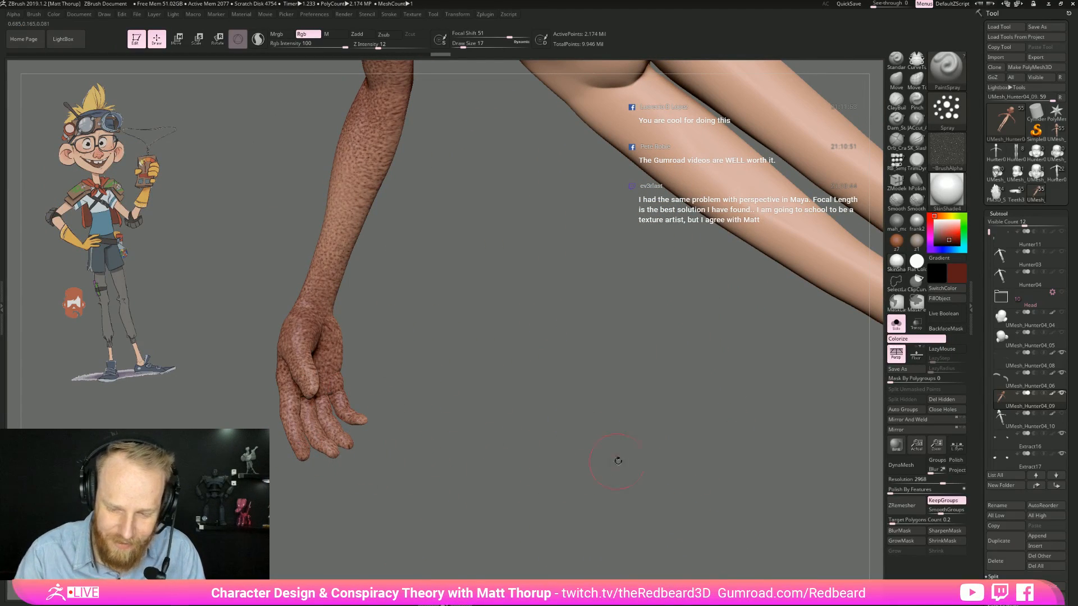
Step: Enlarge the brush to Draw Size 68 and spray dark red over the feet and lower legs
{"action": "left_click_drag", "start_coordinate": [614, 457], "coordinate": [625, 502]}
{"action": "mouse_move", "coordinate": [683, 472]}
{"action": "left_mouse_down"}
{"action": "mouse_move", "coordinate": [652, 468]}
{"action": "mouse_move", "coordinate": [676, 436]}
{"action": "mouse_move", "coordinate": [630, 449]}
{"action": "mouse_move", "coordinate": [650, 435]}
{"action": "mouse_move", "coordinate": [618, 477]}
{"action": "mouse_move", "coordinate": [673, 438]}
{"action": "left_mouse_up"}
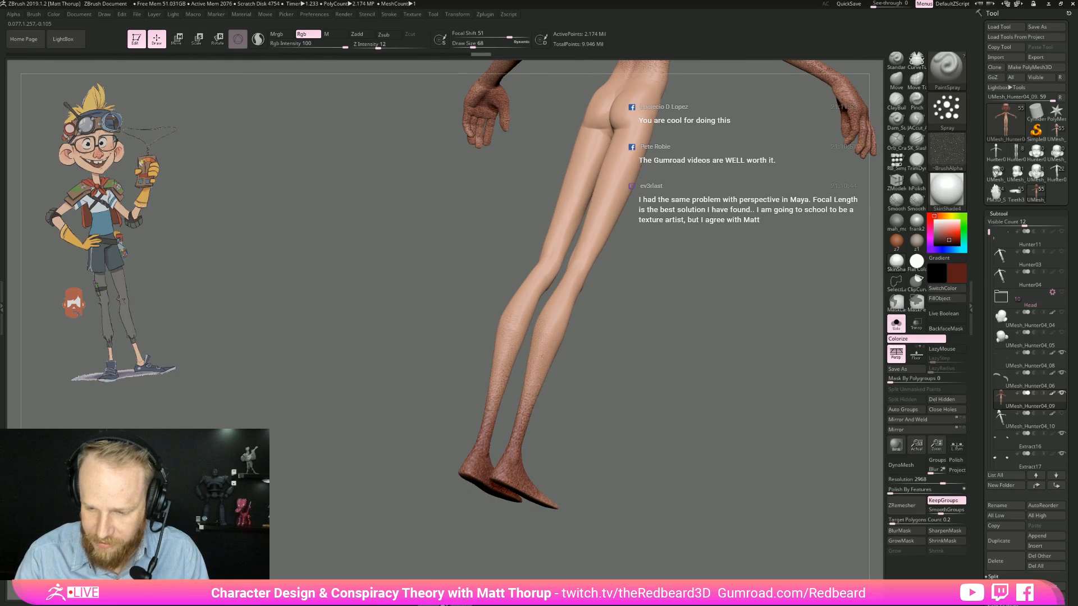
{"action": "left_click_drag", "start_coordinate": [554, 335], "coordinate": [560, 297]}
{"action": "left_click_drag", "start_coordinate": [679, 359], "coordinate": [583, 351]}
{"action": "left_click_drag", "start_coordinate": [573, 278], "coordinate": [554, 346]}
{"action": "left_click_drag", "start_coordinate": [645, 357], "coordinate": [693, 362]}
{"action": "mouse_move", "coordinate": [694, 362]}
{"action": "left_mouse_down", "text": "alt"}
{"action": "mouse_move", "coordinate": [679, 426]}
{"action": "mouse_move", "coordinate": [618, 463]}
{"action": "mouse_move", "coordinate": [620, 449]}
{"action": "left_mouse_up", "text": "alt"}
Step: Resize the brush and spray additional dark red on the legs and the front of the torso
{"action": "key", "text": "s"}
{"action": "mouse_move", "coordinate": [485, 410]}
{"action": "left_mouse_down"}
{"action": "mouse_move", "coordinate": [474, 411]}
{"action": "mouse_move", "coordinate": [528, 414]}
{"action": "mouse_move", "coordinate": [530, 399]}
{"action": "mouse_move", "coordinate": [476, 334]}
{"action": "left_mouse_up"}
{"action": "left_click_drag", "start_coordinate": [539, 410], "coordinate": [583, 407]}
{"action": "mouse_move", "coordinate": [477, 390]}
{"action": "left_mouse_down"}
{"action": "mouse_move", "coordinate": [477, 359]}
{"action": "mouse_move", "coordinate": [470, 395]}
{"action": "left_mouse_up"}
{"action": "left_click_drag", "start_coordinate": [477, 277], "coordinate": [479, 293]}
{"action": "left_click_drag", "start_coordinate": [478, 362], "coordinate": [473, 393]}
{"action": "left_click_drag", "start_coordinate": [481, 451], "coordinate": [481, 505]}
{"action": "left_click_drag", "start_coordinate": [561, 459], "coordinate": [616, 576]}
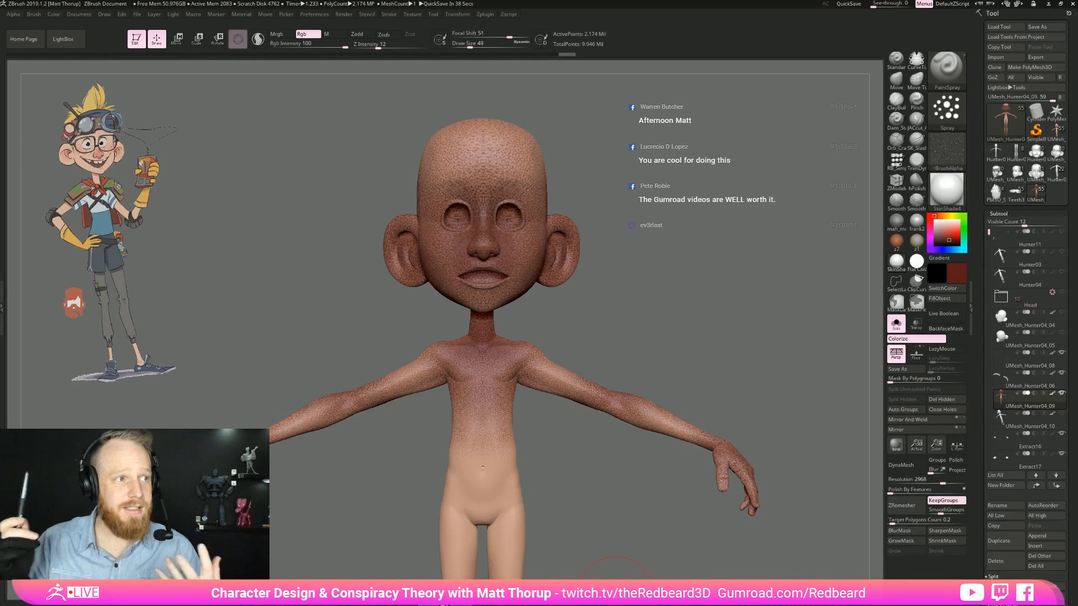
Step: Change the current colour to a pale yellow of RGB 233, 211, 170
{"action": "left_click_drag", "start_coordinate": [777, 335], "coordinate": [715, 332]}
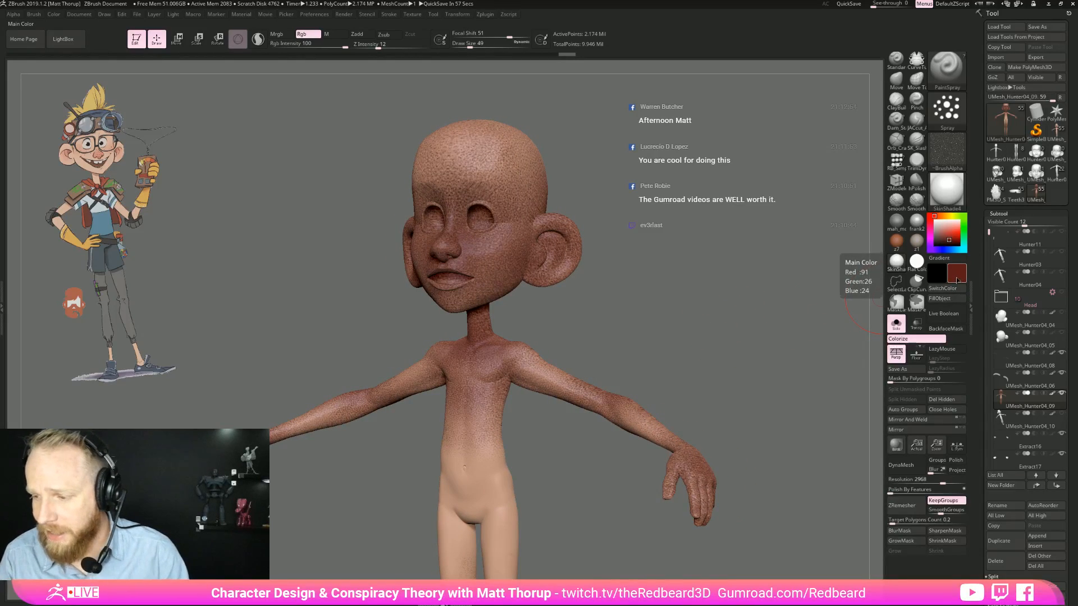
{"action": "left_click", "coordinate": [957, 278]}
{"action": "left_click", "coordinate": [956, 202]}
{"action": "left_click", "coordinate": [949, 241]}
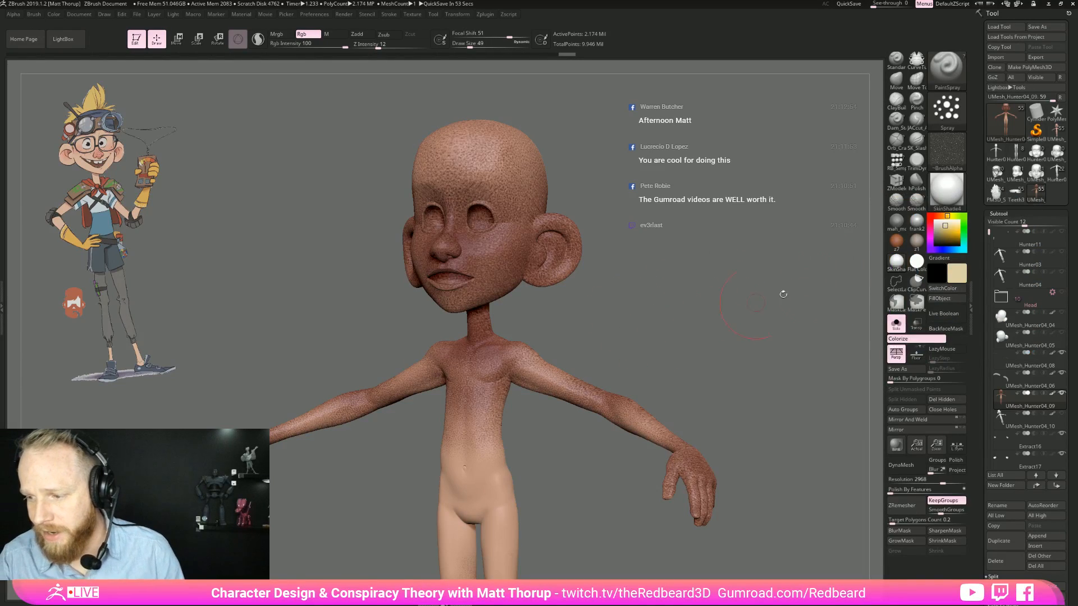
{"action": "left_click", "coordinate": [956, 270]}
{"action": "left_click", "coordinate": [954, 204]}
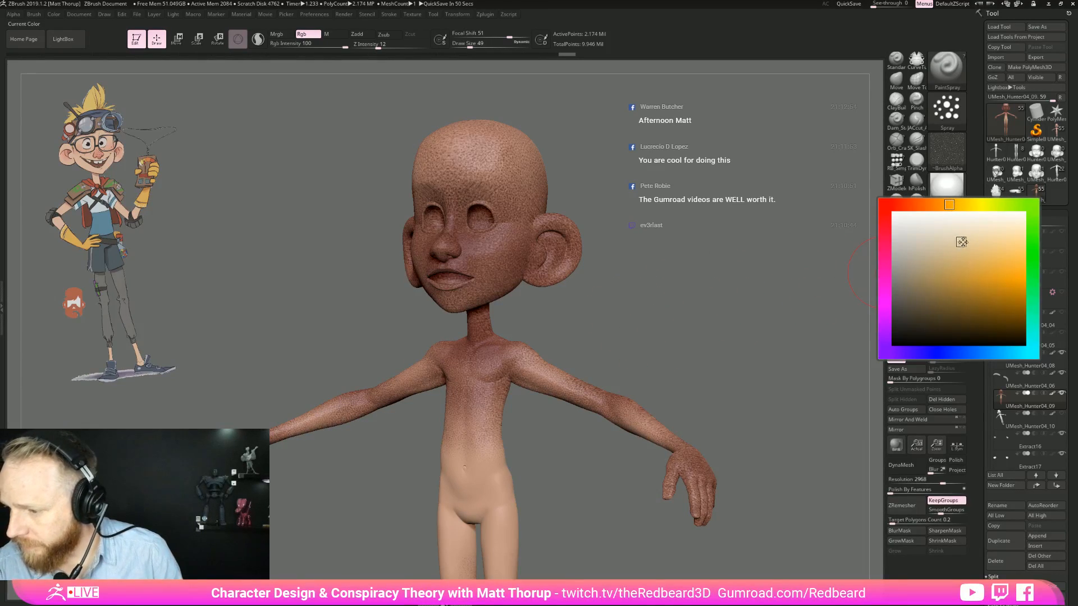
{"action": "left_click_drag", "start_coordinate": [786, 337], "coordinate": [672, 420], "text": "shift"}
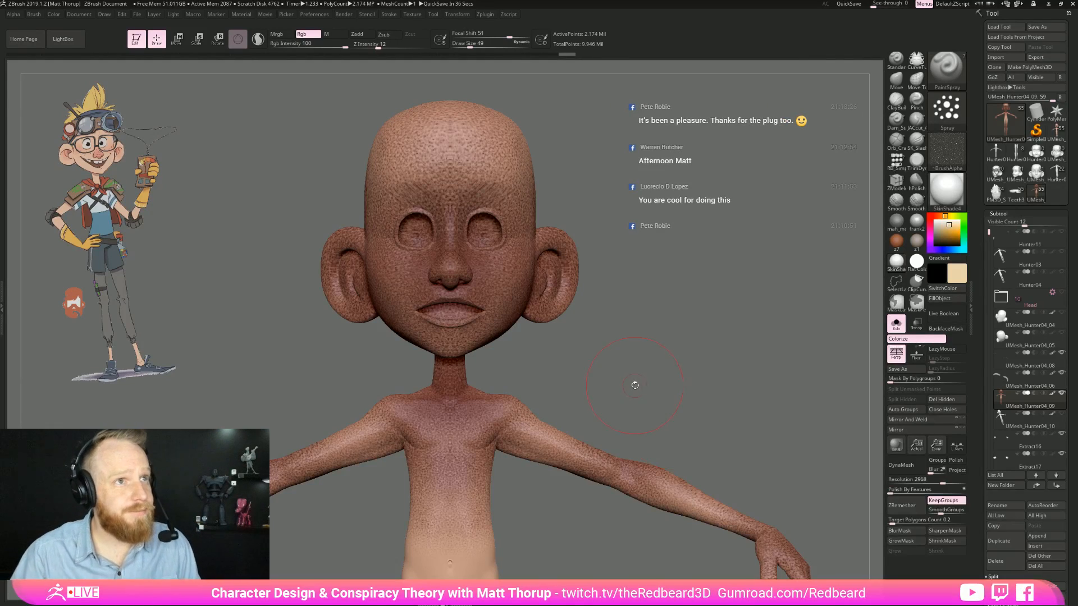
Step: Spray pale yellow over the forehead and skull, and along the nose bridge with Draw Size 27
{"action": "left_click_drag", "start_coordinate": [695, 361], "coordinate": [489, 236]}
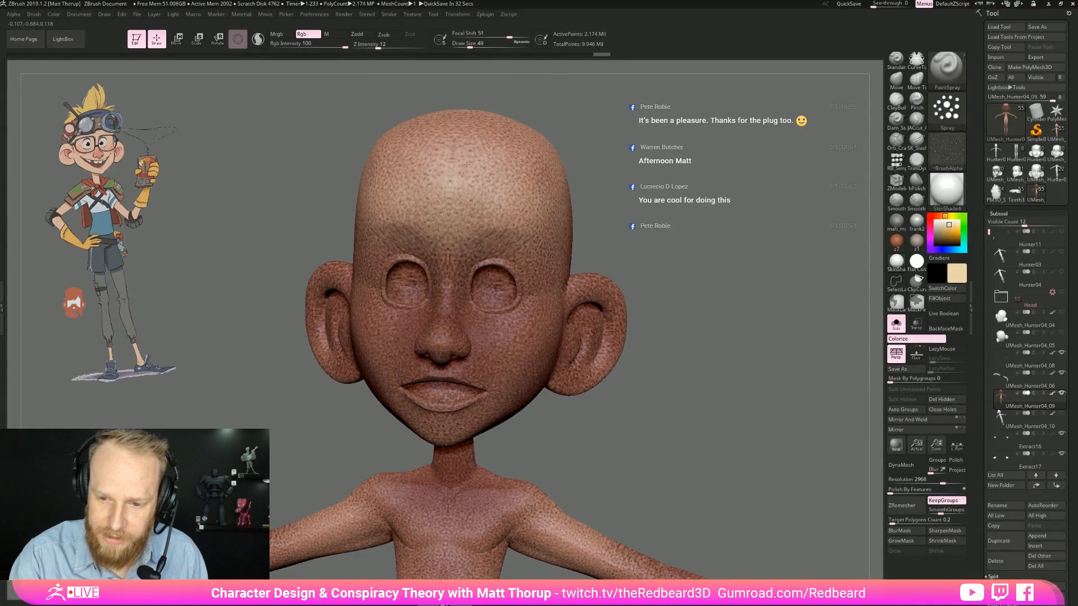
{"action": "left_click_drag", "start_coordinate": [360, 218], "coordinate": [526, 181]}
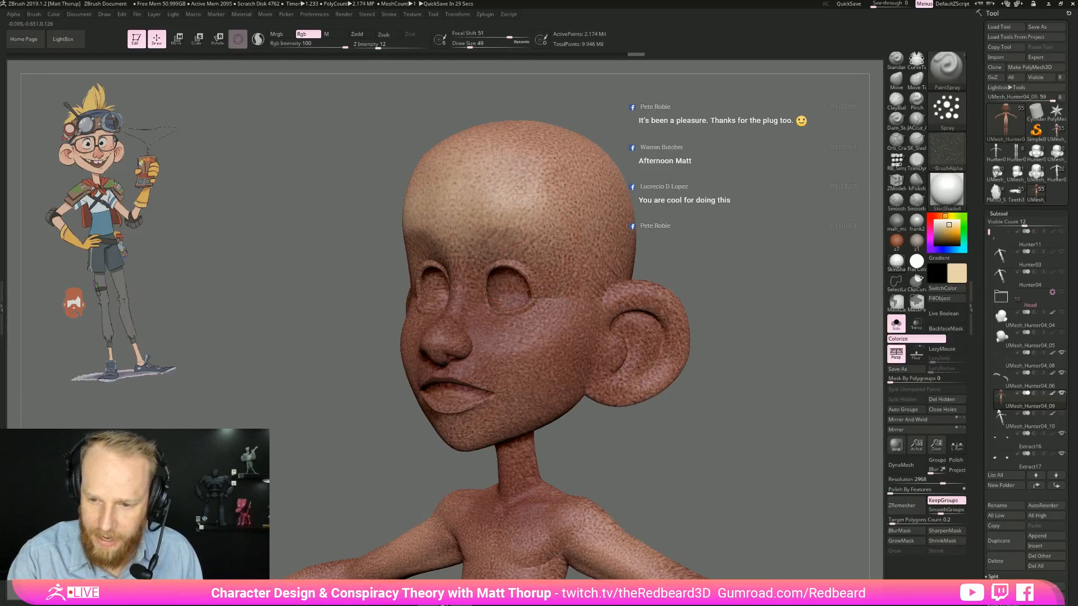
{"action": "type", "text": "s27"}
{"action": "key", "text": "Return"}
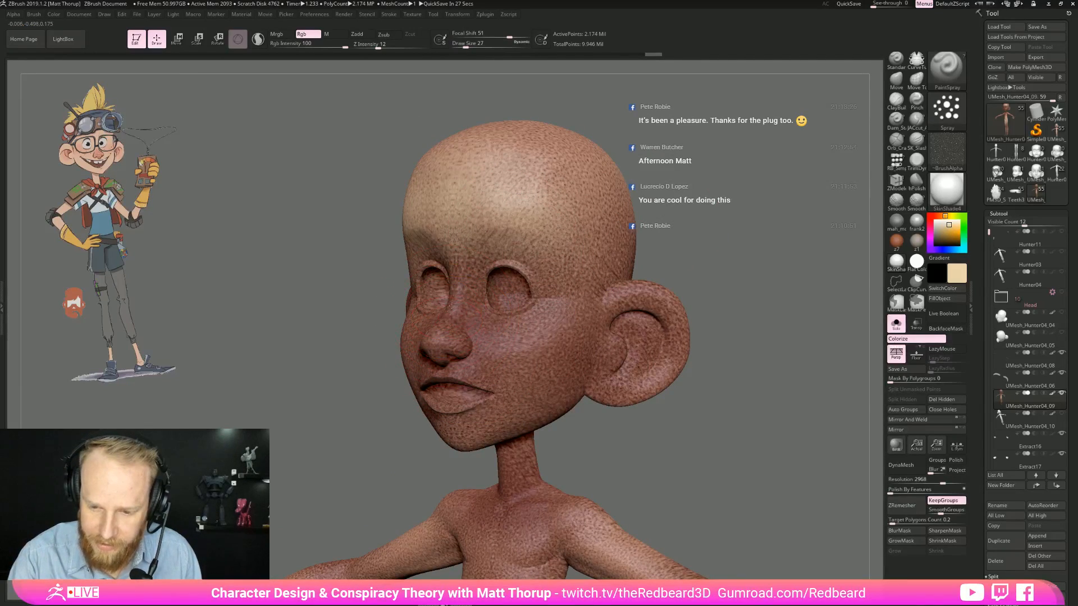
{"action": "left_click_drag", "start_coordinate": [454, 289], "coordinate": [451, 306]}
{"action": "key", "text": "s"}
{"action": "mouse_move", "coordinate": [474, 171]}
{"action": "left_mouse_down"}
{"action": "mouse_move", "coordinate": [552, 185]}
{"action": "mouse_move", "coordinate": [614, 244]}
{"action": "left_mouse_up"}
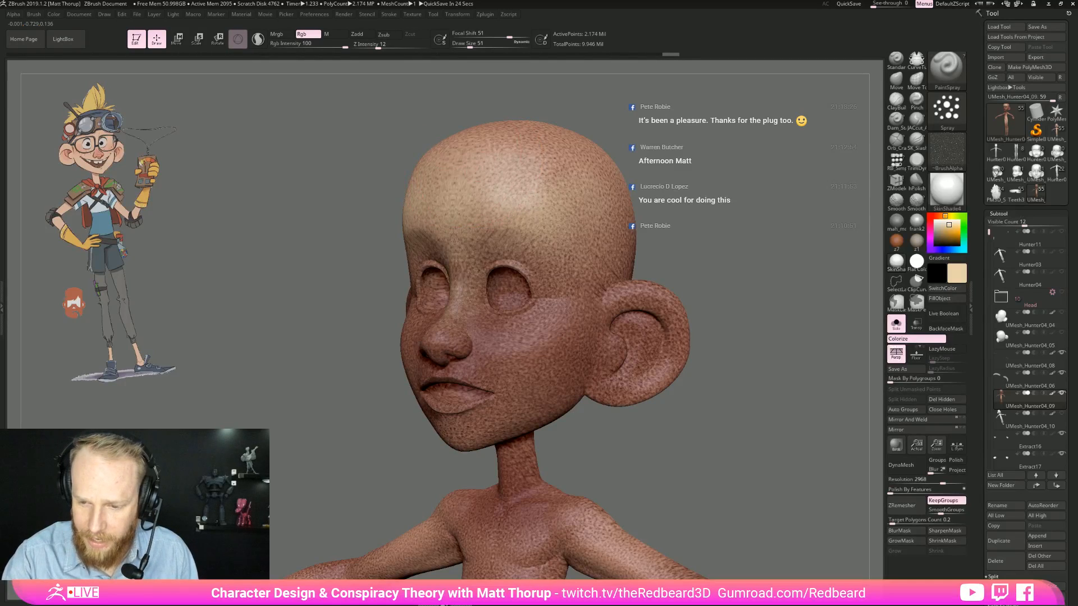
Step: Reduce the brush to Draw Size 29 and spray pale yellow on the ears
{"action": "right_click_drag", "start_coordinate": [571, 254], "coordinate": [553, 368]}
{"action": "right_click_drag", "start_coordinate": [552, 420], "coordinate": [615, 336]}
{"action": "key", "text": "s"}
{"action": "left_click_drag", "start_coordinate": [640, 340], "coordinate": [616, 335]}
{"action": "mouse_move", "coordinate": [624, 296]}
{"action": "left_mouse_down"}
{"action": "mouse_move", "coordinate": [645, 283]}
{"action": "mouse_move", "coordinate": [673, 339]}
{"action": "left_mouse_up"}
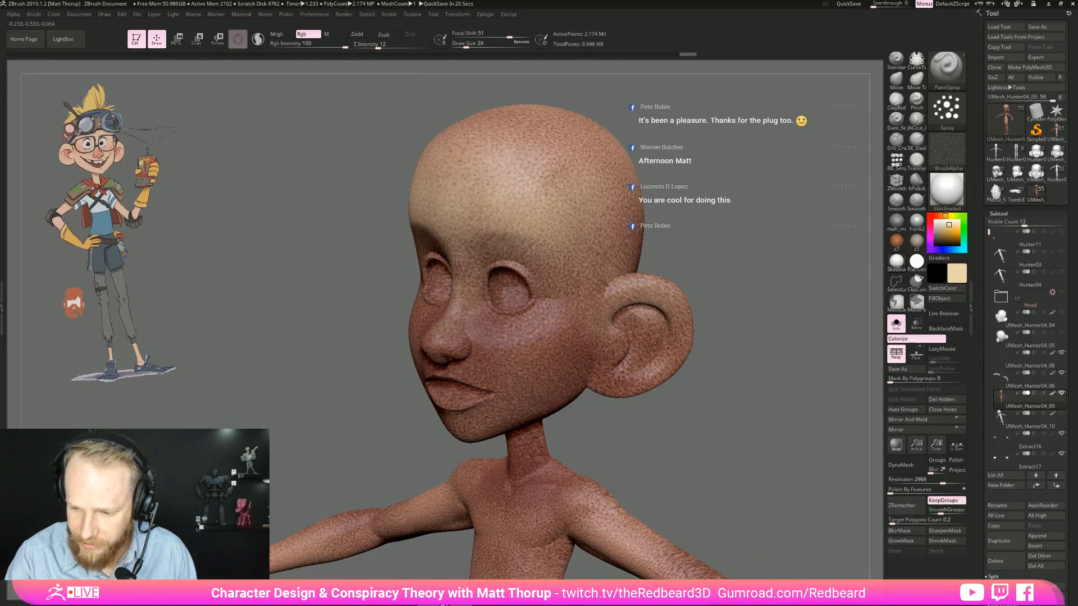
{"action": "mouse_move", "coordinate": [753, 341]}
{"action": "right_mouse_down"}
{"action": "mouse_move", "coordinate": [686, 368]}
{"action": "mouse_move", "coordinate": [650, 350]}
{"action": "mouse_move", "coordinate": [583, 366]}
{"action": "mouse_move", "coordinate": [739, 315]}
{"action": "mouse_move", "coordinate": [755, 342]}
{"action": "right_mouse_up"}
Step: Change the current colour to a greyish blue of RGB 133, 146, 174
{"action": "left_click", "coordinate": [960, 227]}
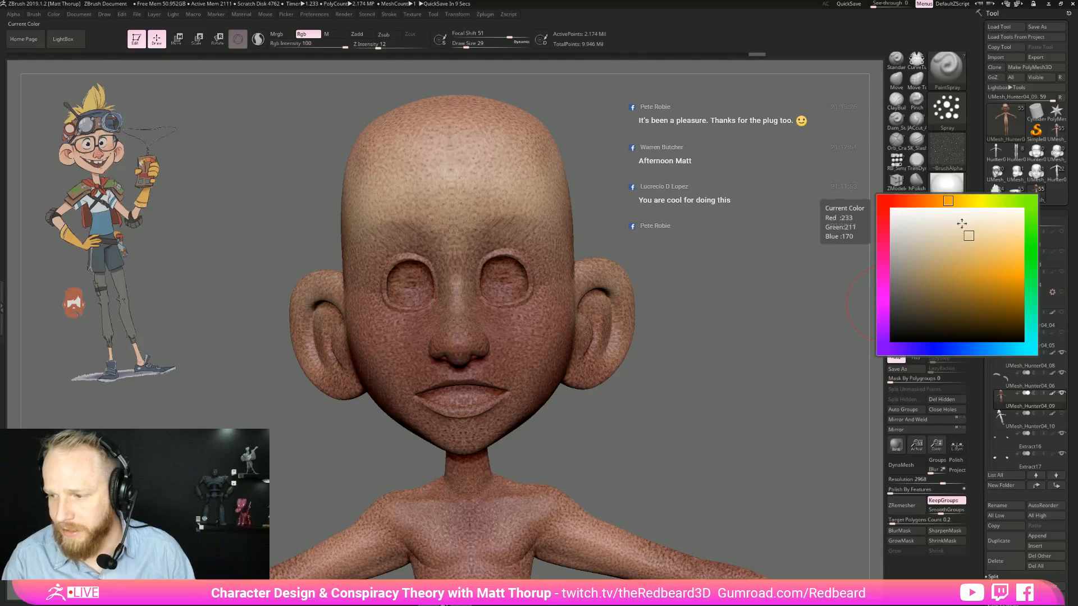
{"action": "left_click", "coordinate": [962, 349]}
{"action": "left_click_drag", "start_coordinate": [961, 232], "coordinate": [920, 258]}
Step: Spray greyish blue over the jaw, chin and mouth area, and reduce the Draw Size to 11
{"action": "right_click_drag", "start_coordinate": [682, 350], "coordinate": [547, 365]}
{"action": "key", "text": "s"}
{"action": "left_click", "coordinate": [510, 373]}
{"action": "left_click_drag", "start_coordinate": [509, 399], "coordinate": [511, 401]}
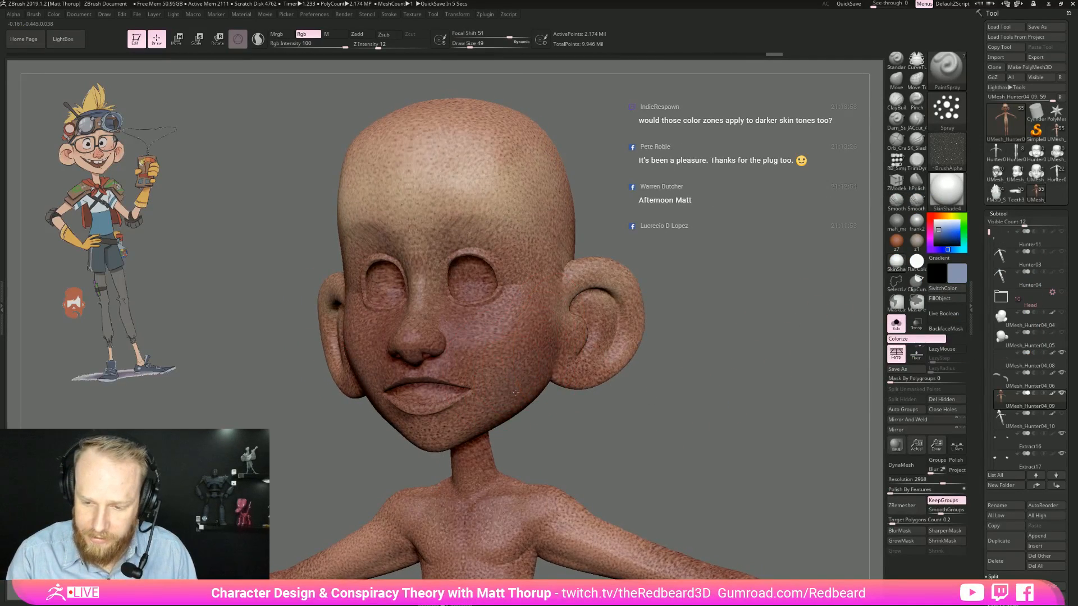
{"action": "left_click_drag", "start_coordinate": [513, 321], "coordinate": [505, 319]}
{"action": "key", "text": "s"}
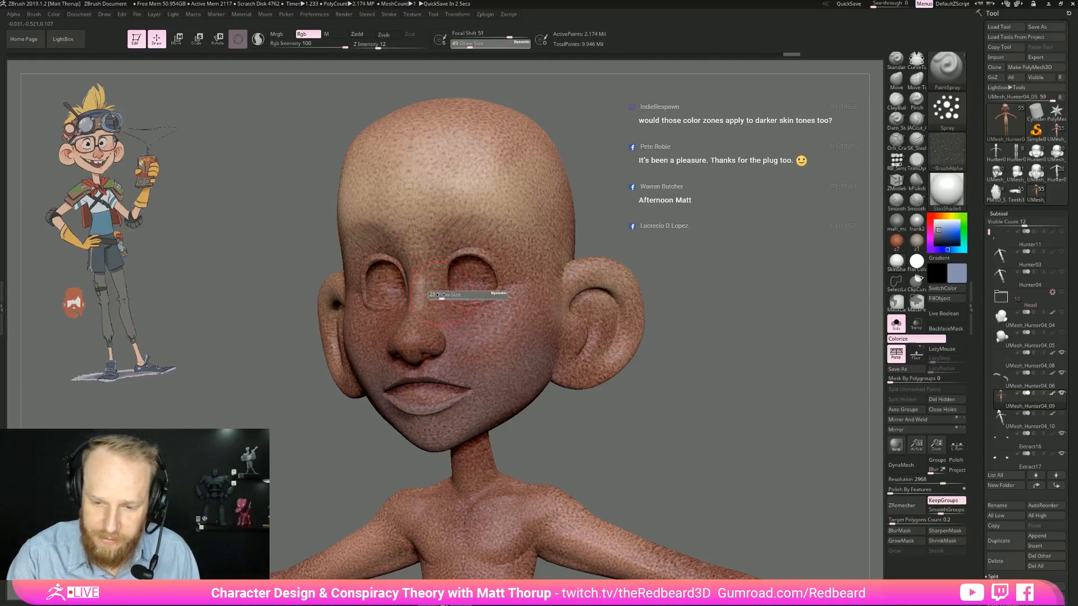
{"action": "left_click", "coordinate": [440, 298]}
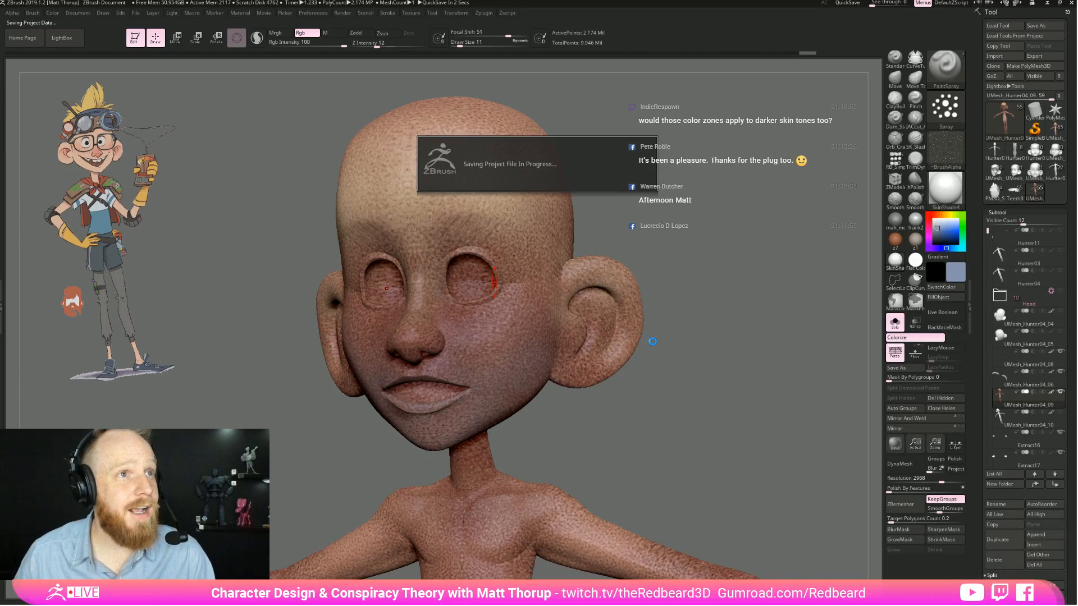
{"action": "left_click_drag", "start_coordinate": [652, 340], "coordinate": [653, 341]}
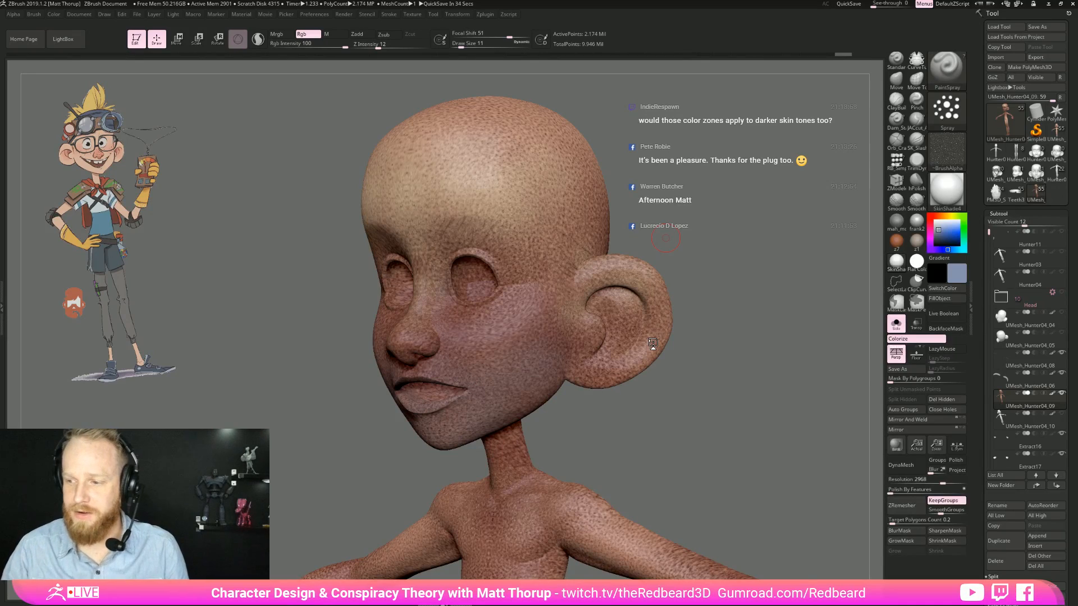
Step: Change the current colour to a warm salmon red
{"action": "left_click", "coordinate": [961, 275]}
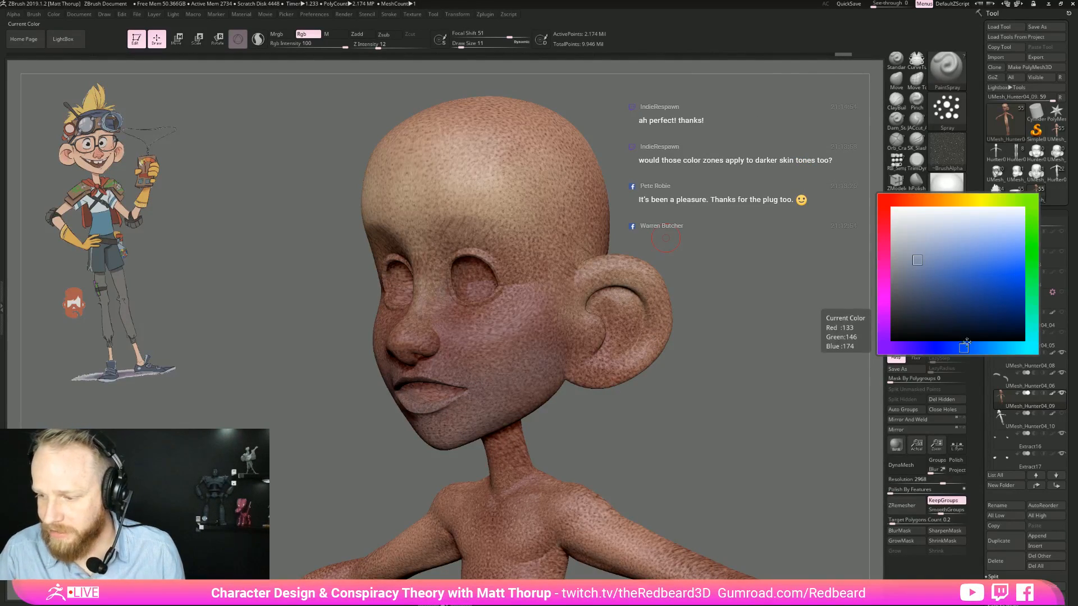
{"action": "left_click_drag", "start_coordinate": [969, 339], "coordinate": [955, 347]}
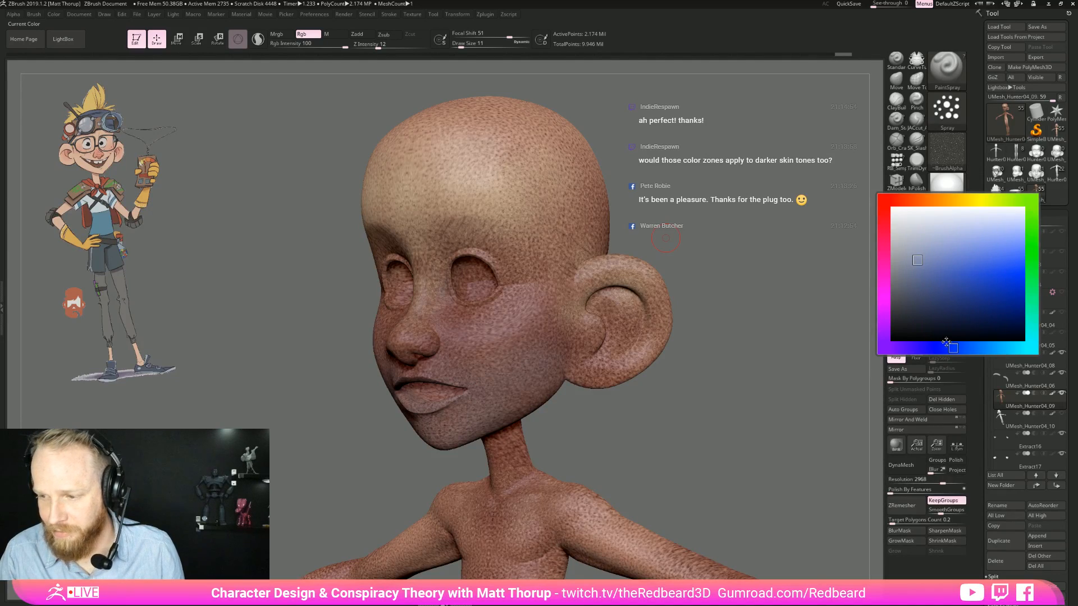
{"action": "left_click", "coordinate": [898, 199]}
{"action": "left_click_drag", "start_coordinate": [898, 200], "coordinate": [889, 203]}
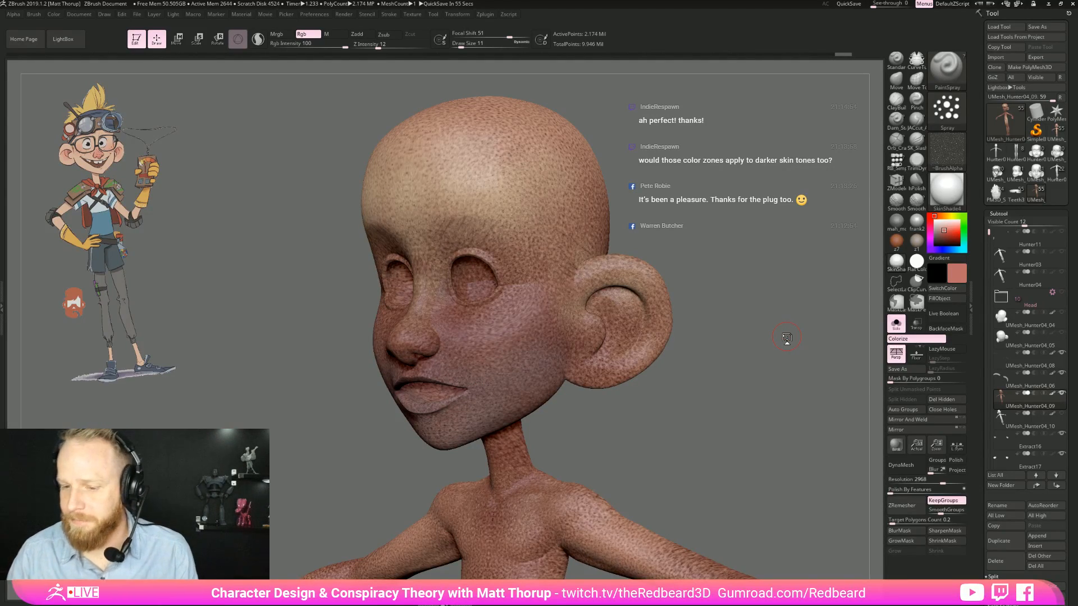
{"action": "left_click_drag", "start_coordinate": [782, 342], "coordinate": [820, 337]}
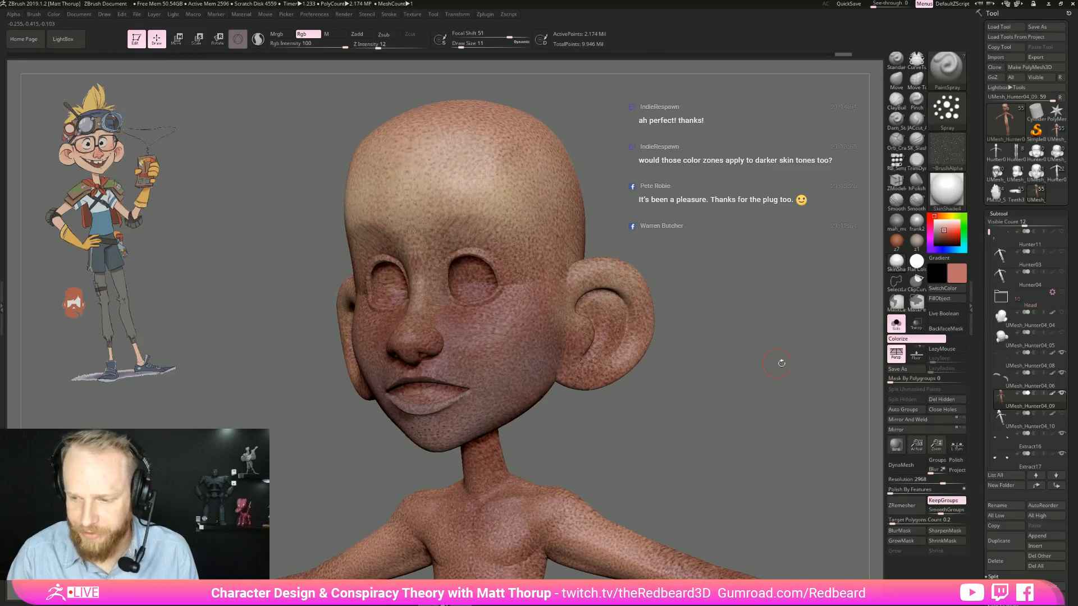
{"action": "left_click", "coordinate": [951, 228]}
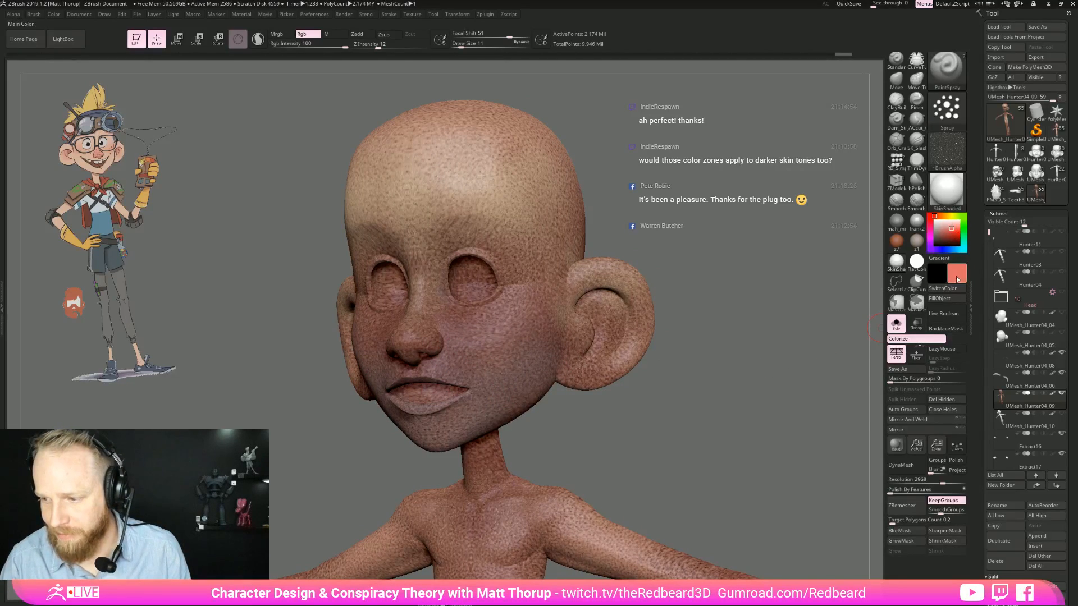
{"action": "left_click", "coordinate": [957, 276]}
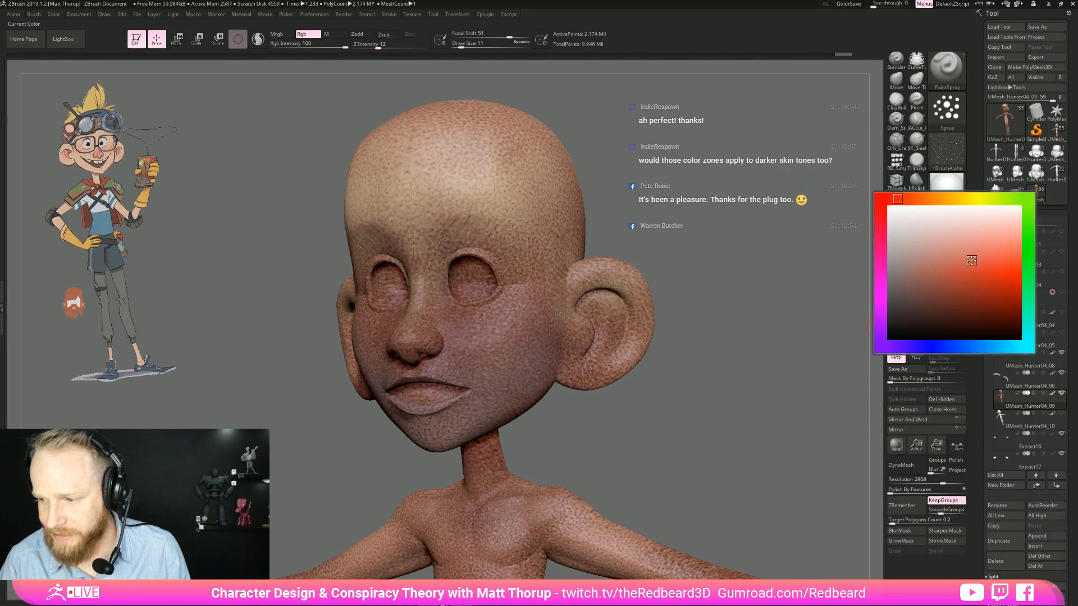
{"action": "left_click", "coordinate": [971, 260]}
Step: Enlarge the brush to Draw Size 41 and spray salmon red over the cheeks
{"action": "mouse_move", "coordinate": [715, 320]}
{"action": "left_mouse_down"}
{"action": "mouse_move", "coordinate": [510, 338]}
{"action": "mouse_move", "coordinate": [497, 330]}
{"action": "mouse_move", "coordinate": [546, 299]}
{"action": "left_mouse_up"}
{"action": "key", "text": "s"}
{"action": "key", "text": "s"}
{"action": "left_click_drag", "start_coordinate": [495, 335], "coordinate": [499, 337]}
{"action": "left_click_drag", "start_coordinate": [755, 318], "coordinate": [761, 302]}
Step: Change the current colour to a deeper pure red and spray it over the nose, cheeks and ears
{"action": "left_click", "coordinate": [960, 275]}
{"action": "left_click", "coordinate": [889, 199]}
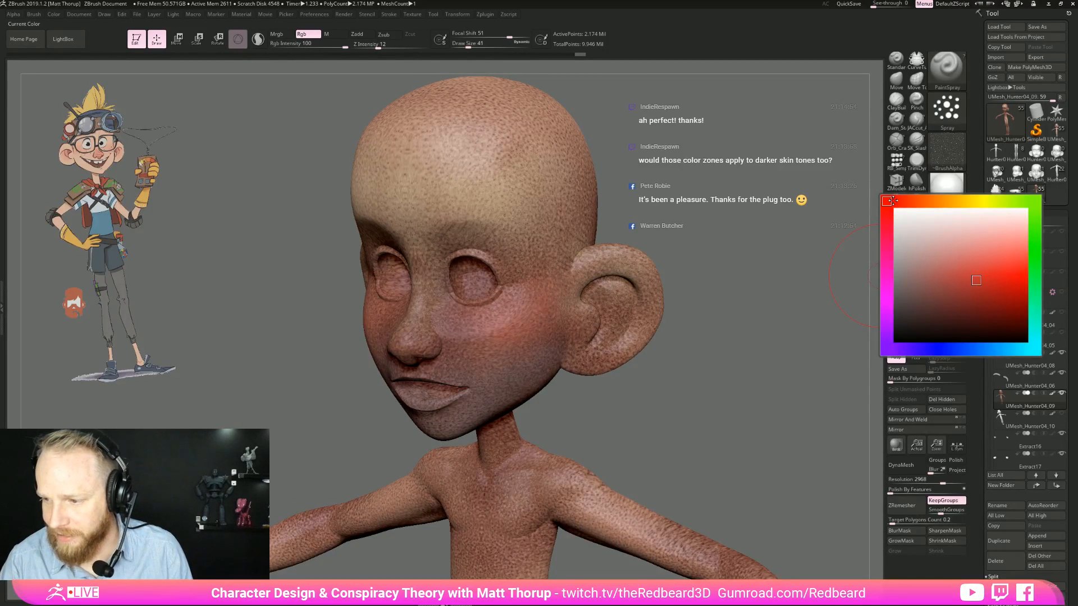
{"action": "right_click_drag", "start_coordinate": [429, 409], "coordinate": [425, 352]}
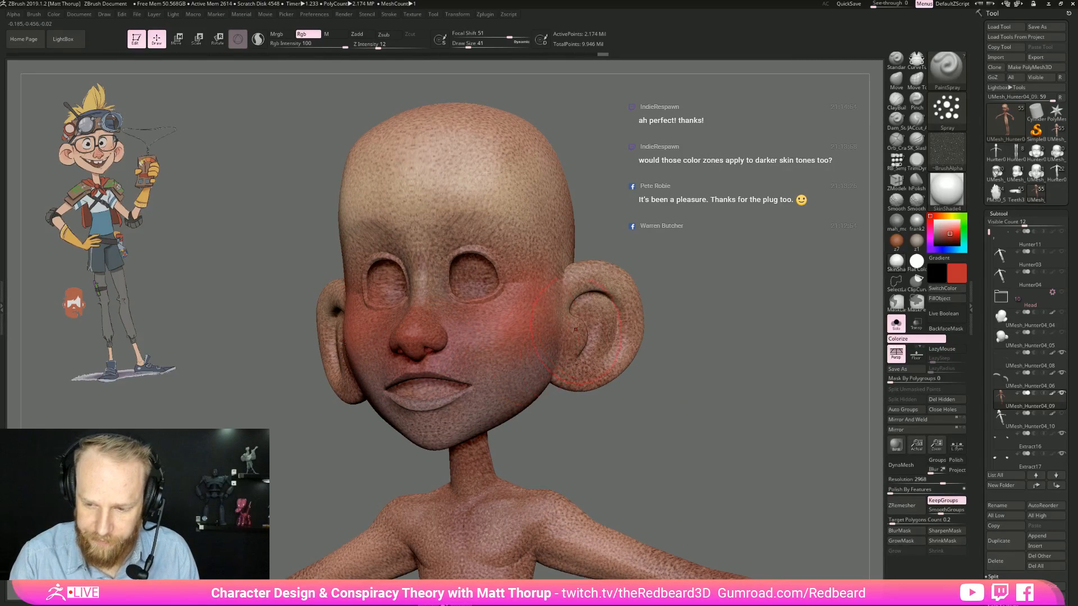
{"action": "right_click_drag", "start_coordinate": [593, 310], "coordinate": [508, 309]}
{"action": "key", "text": "bracketleft"}
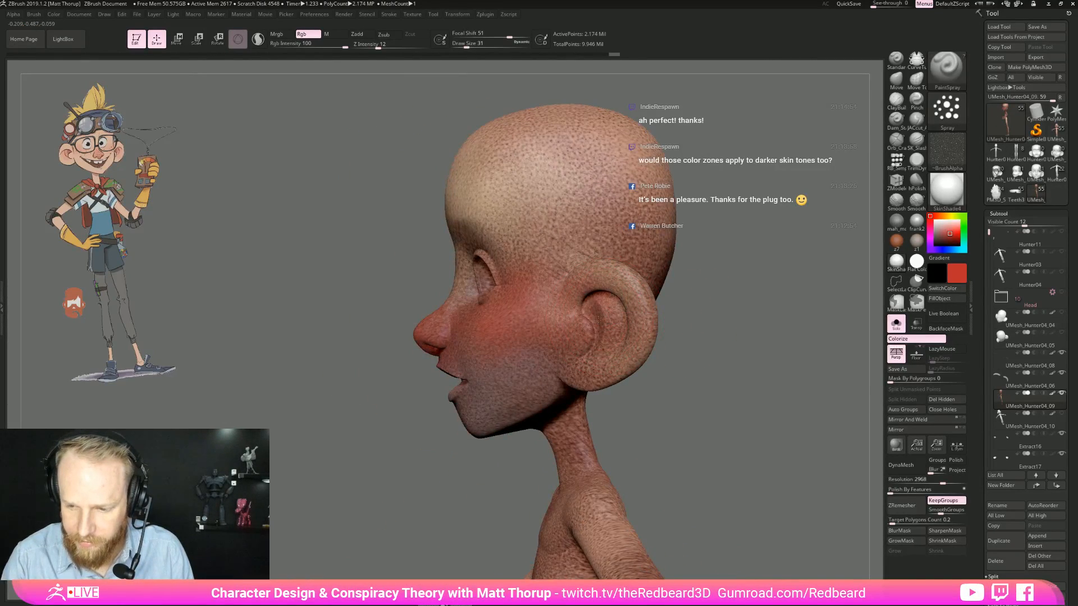
{"action": "right_click_drag", "start_coordinate": [592, 344], "coordinate": [671, 352]}
Step: Reduce the brush to Draw Size 13 and spray red around the lips and chin
{"action": "key", "text": "s"}
{"action": "left_click_drag", "start_coordinate": [426, 411], "coordinate": [421, 411]}
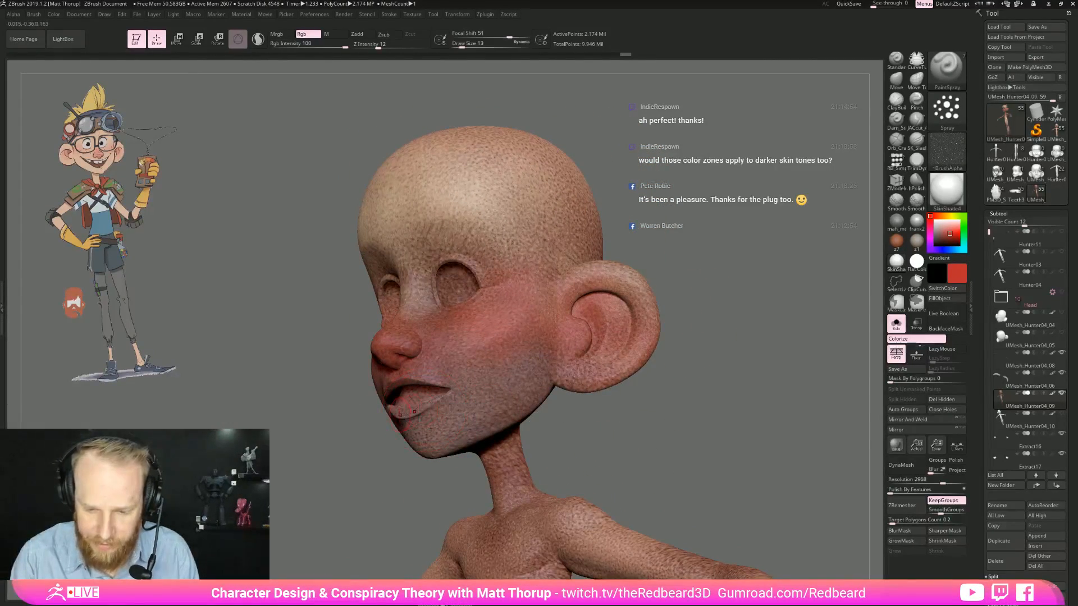
{"action": "right_click_drag", "start_coordinate": [348, 427], "coordinate": [436, 399]}
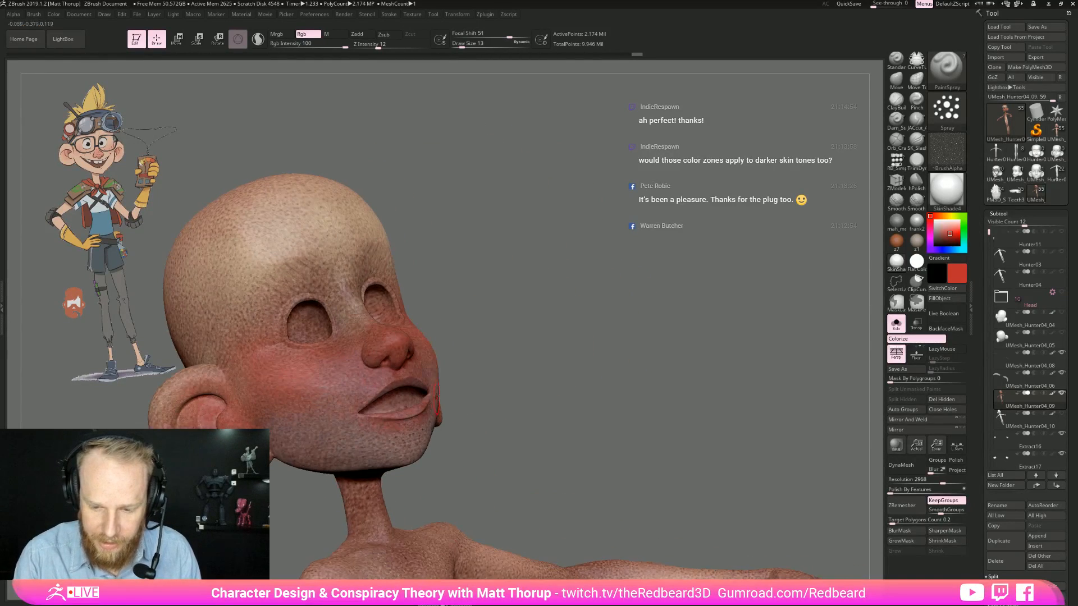
{"action": "left_click_drag", "start_coordinate": [390, 428], "coordinate": [377, 425]}
Step: Enlarge the brush to Draw Size 97 and spray red broadly over the mid-face and ears
{"action": "key", "text": "s"}
{"action": "mouse_move", "coordinate": [248, 395]}
{"action": "left_mouse_down"}
{"action": "mouse_move", "coordinate": [262, 395]}
{"action": "mouse_move", "coordinate": [272, 359]}
{"action": "left_mouse_up"}
{"action": "mouse_move", "coordinate": [514, 362]}
{"action": "right_mouse_down"}
{"action": "mouse_move", "coordinate": [527, 354]}
{"action": "mouse_move", "coordinate": [473, 379]}
{"action": "right_mouse_up"}
{"action": "mouse_move", "coordinate": [711, 412]}
{"action": "right_mouse_down", "text": "ctrl"}
{"action": "mouse_move", "coordinate": [581, 391]}
{"action": "mouse_move", "coordinate": [625, 415]}
{"action": "mouse_move", "coordinate": [605, 368]}
{"action": "mouse_move", "coordinate": [523, 461]}
{"action": "right_mouse_up", "text": "ctrl"}
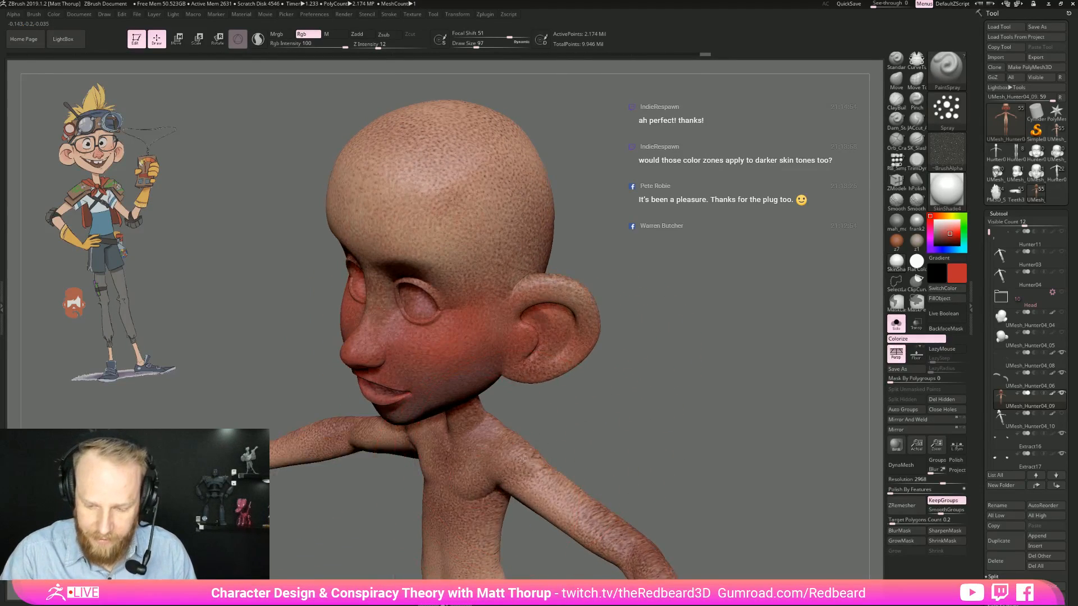
Step: Spray red over the elbows with Draw Size 16 and over the hands with Draw Size 20
{"action": "mouse_move", "coordinate": [581, 420]}
{"action": "right_mouse_down"}
{"action": "mouse_move", "coordinate": [540, 442]}
{"action": "mouse_move", "coordinate": [576, 500]}
{"action": "mouse_move", "coordinate": [539, 474]}
{"action": "right_mouse_up"}
{"action": "key", "text": "s"}
{"action": "left_click", "coordinate": [511, 473]}
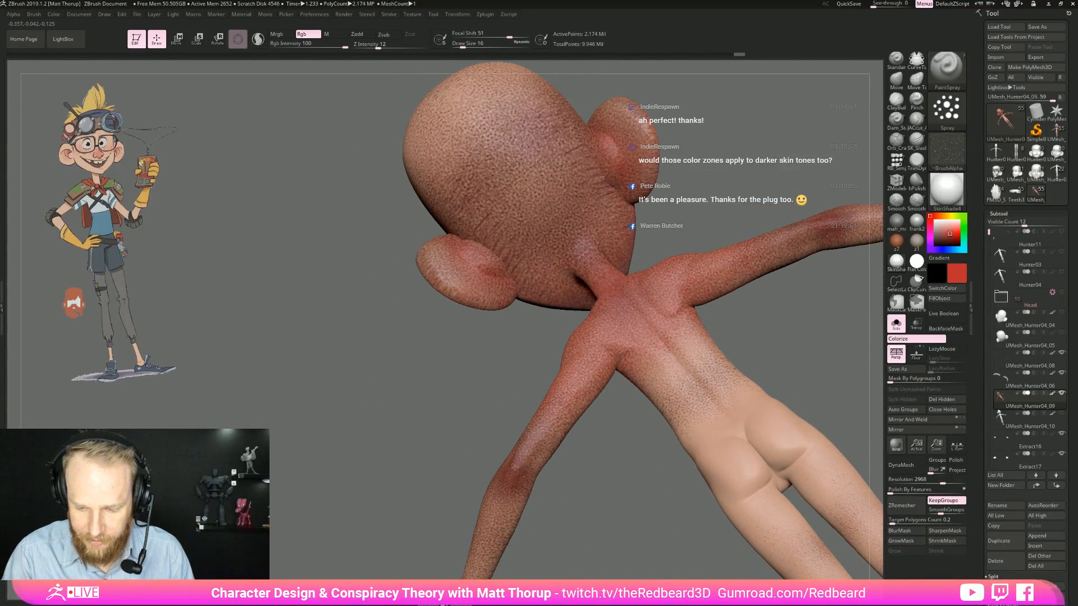
{"action": "mouse_move", "coordinate": [567, 326]}
{"action": "right_mouse_down"}
{"action": "mouse_move", "coordinate": [542, 348]}
{"action": "mouse_move", "coordinate": [643, 442]}
{"action": "right_mouse_up"}
{"action": "key", "text": "s"}
{"action": "left_click_drag", "start_coordinate": [642, 442], "coordinate": [647, 442]}
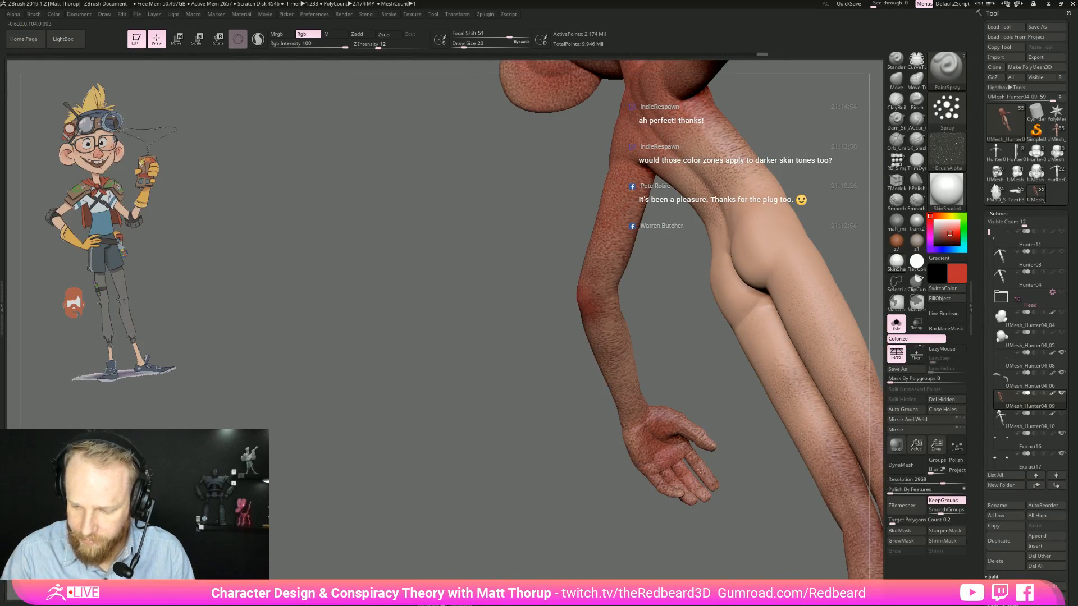
{"action": "right_click_drag", "start_coordinate": [604, 465], "coordinate": [761, 295]}
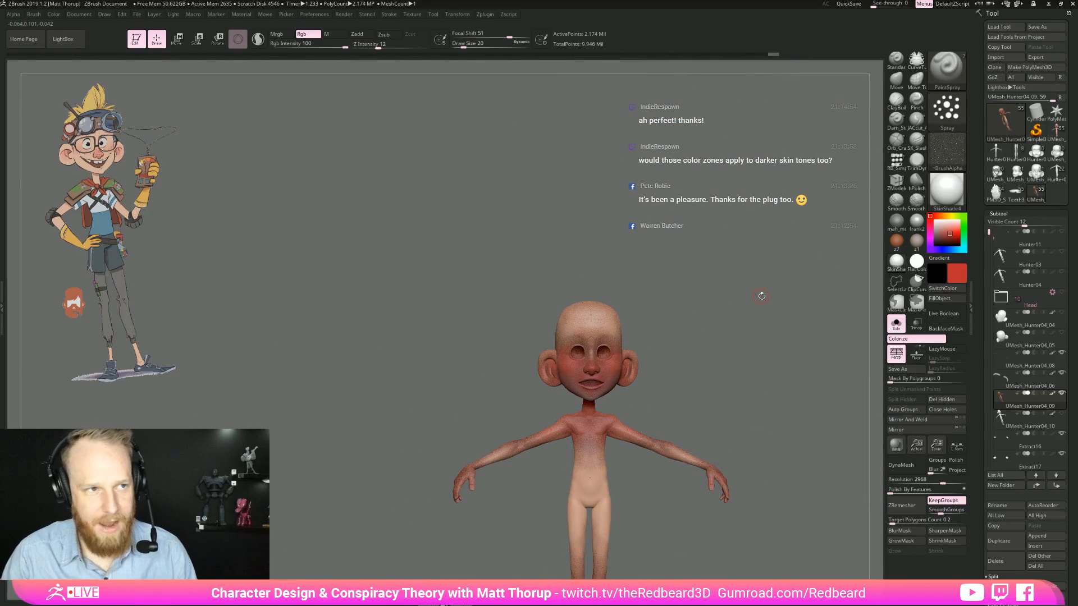
{"action": "right_click_drag", "start_coordinate": [720, 356], "coordinate": [495, 229]}
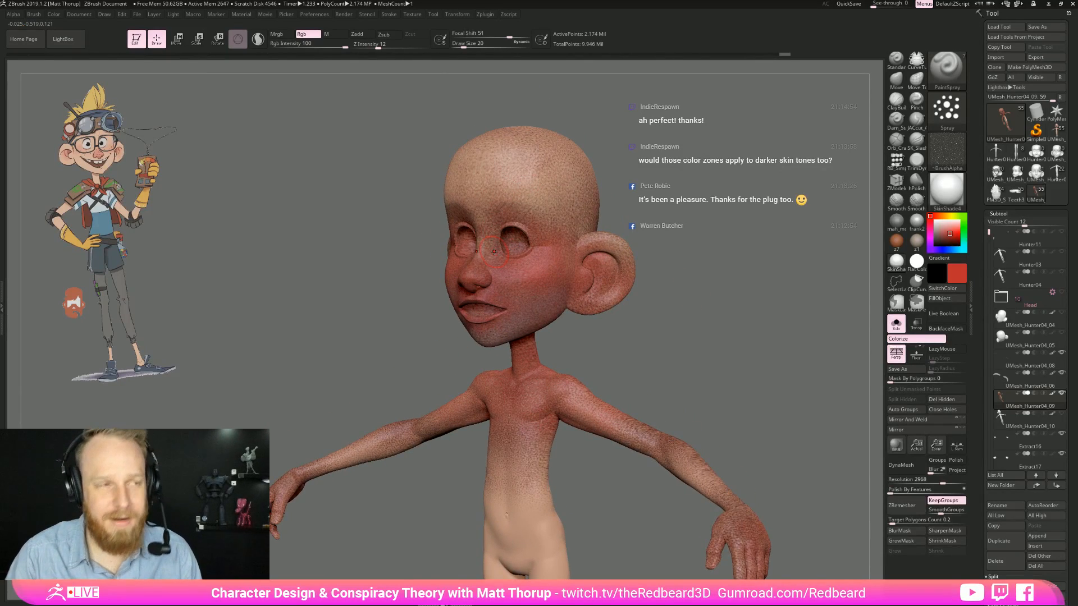
Step: Remove the PaintSpray brush's alpha, sample the light skin tone from the lower torso and set the RGB intensity to 7
{"action": "right_click_drag", "start_coordinate": [494, 251], "coordinate": [505, 303]}
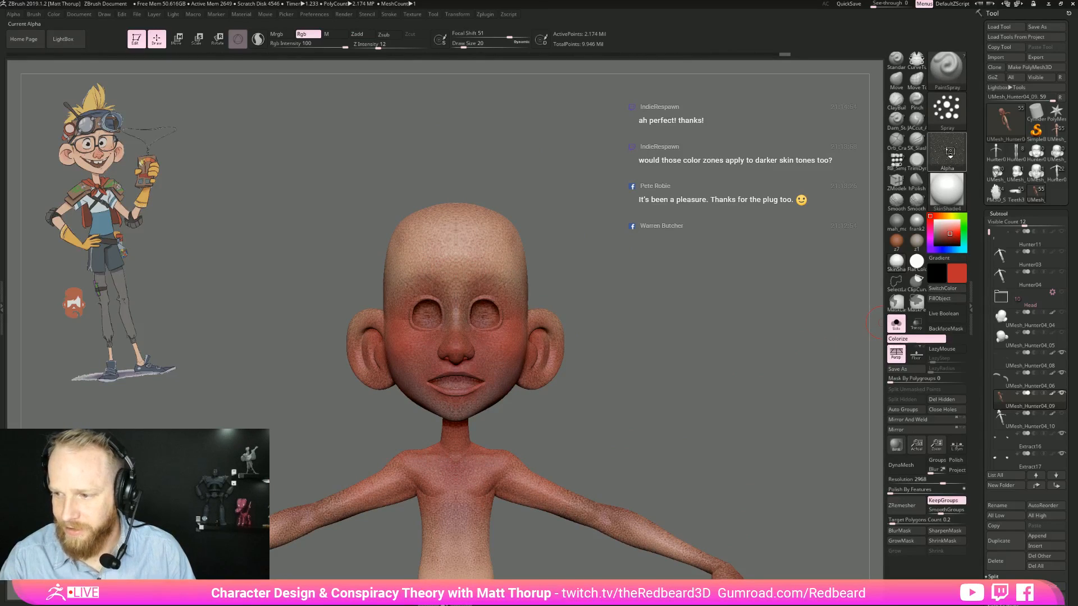
{"action": "left_click", "coordinate": [951, 152]}
{"action": "left_click", "coordinate": [491, 194]}
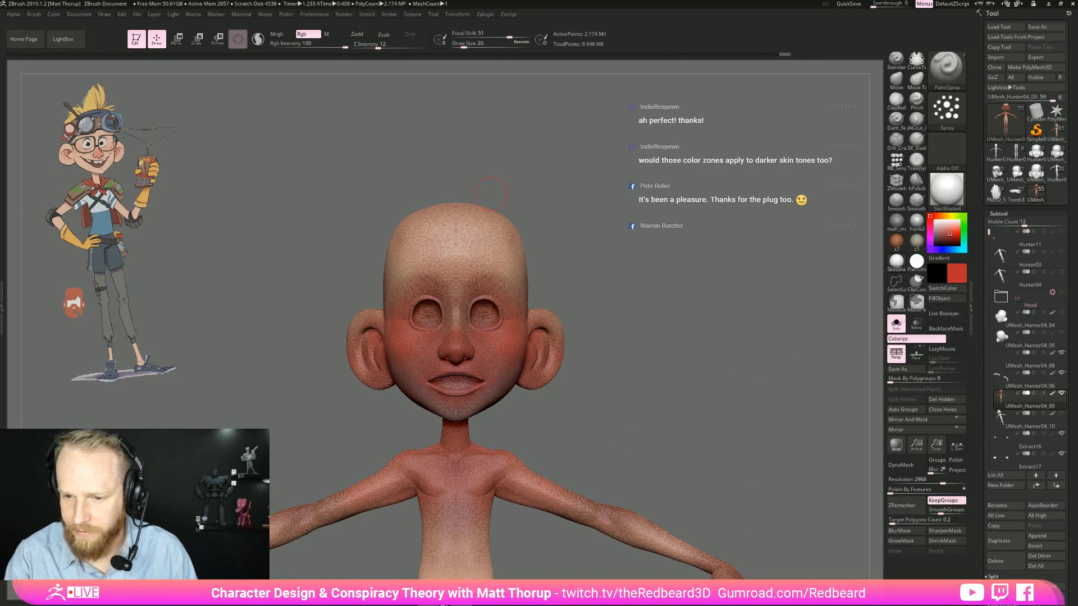
{"action": "right_click_drag", "start_coordinate": [820, 379], "coordinate": [873, 272], "text": "alt"}
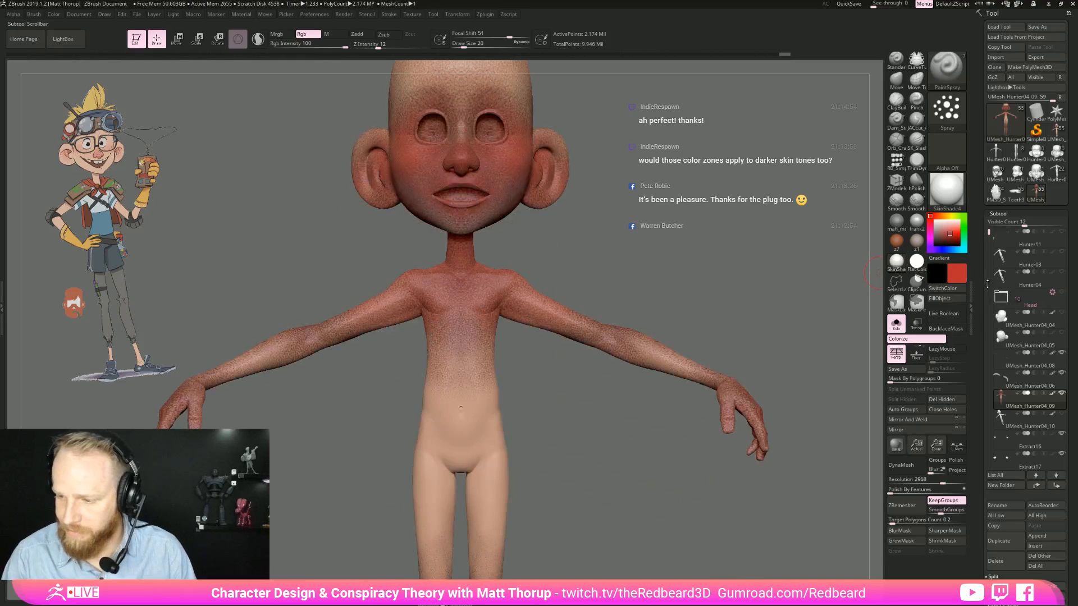
{"action": "left_click_drag", "start_coordinate": [957, 273], "coordinate": [470, 450]}
{"action": "left_click_drag", "start_coordinate": [615, 522], "coordinate": [637, 601], "text": "alt"}
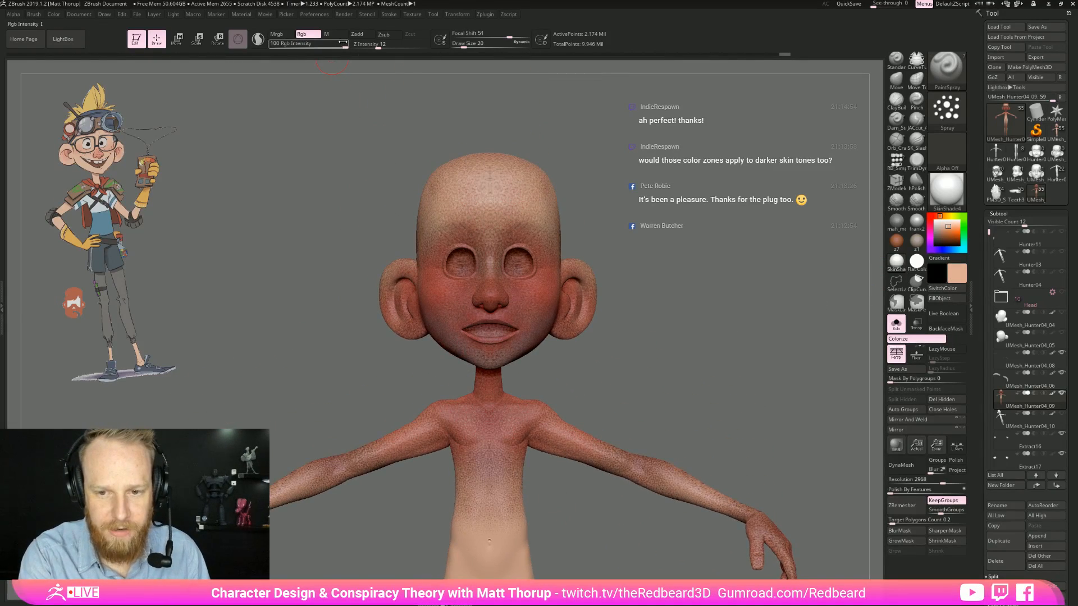
{"action": "left_click_drag", "start_coordinate": [341, 45], "coordinate": [312, 46]}
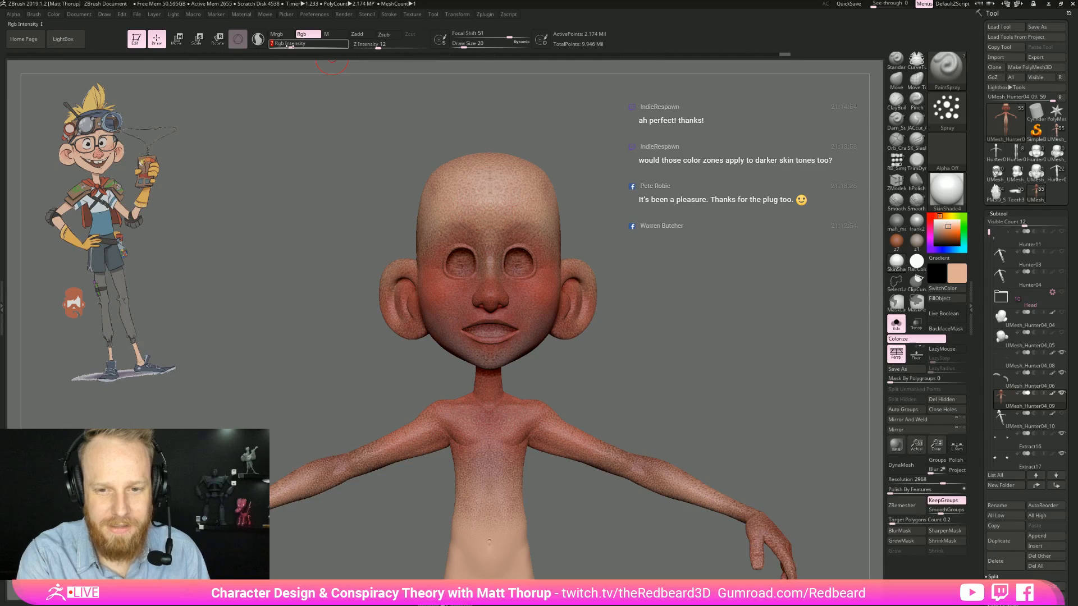
Step: Paint the light skin tone over the red and grey zones of the face at draw size 65
{"action": "key", "text": "s"}
{"action": "left_click_drag", "start_coordinate": [479, 239], "coordinate": [487, 238]}
{"action": "left_click_drag", "start_coordinate": [673, 216], "coordinate": [635, 323], "text": "alt"}
{"action": "left_click_drag", "start_coordinate": [478, 352], "coordinate": [488, 343]}
{"action": "mouse_move", "coordinate": [458, 393]}
{"action": "left_mouse_down"}
{"action": "mouse_move", "coordinate": [430, 390]}
{"action": "mouse_move", "coordinate": [418, 410]}
{"action": "mouse_move", "coordinate": [429, 418]}
{"action": "mouse_move", "coordinate": [428, 402]}
{"action": "left_mouse_up"}
{"action": "mouse_move", "coordinate": [391, 431]}
{"action": "left_mouse_down"}
{"action": "mouse_move", "coordinate": [462, 458]}
{"action": "mouse_move", "coordinate": [507, 519]}
{"action": "left_mouse_up"}
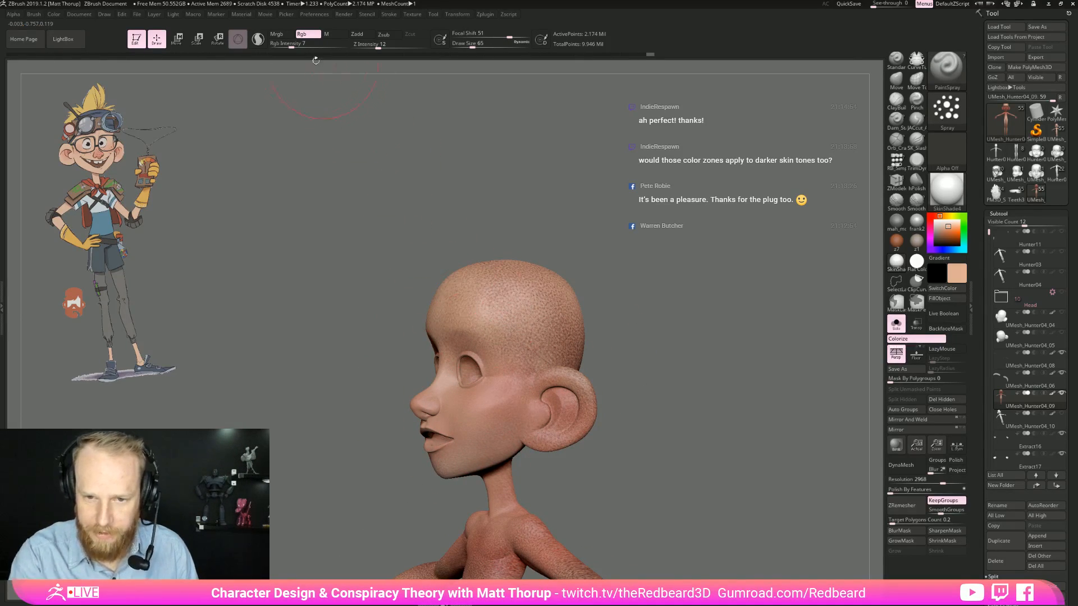
Step: Blend the light skin tone over the side and back of the head and down the neck
{"action": "right_click_drag", "start_coordinate": [560, 442], "coordinate": [582, 421]}
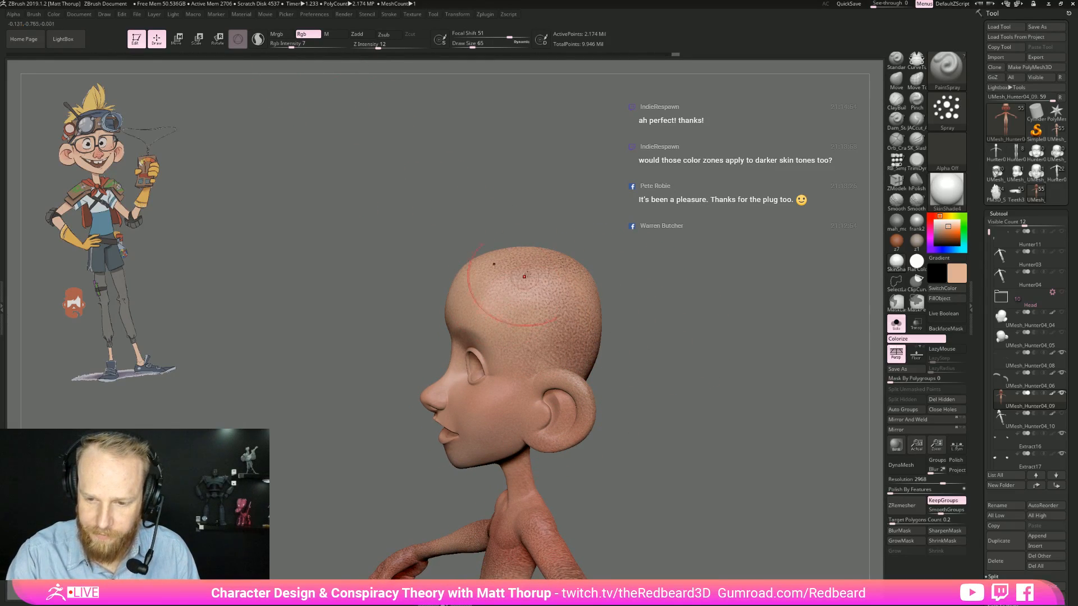
{"action": "left_click_drag", "start_coordinate": [557, 302], "coordinate": [577, 349]}
{"action": "left_click_drag", "start_coordinate": [649, 287], "coordinate": [601, 297]}
{"action": "mouse_move", "coordinate": [652, 362]}
{"action": "left_mouse_down"}
{"action": "mouse_move", "coordinate": [626, 345]}
{"action": "mouse_move", "coordinate": [604, 279]}
{"action": "left_mouse_up"}
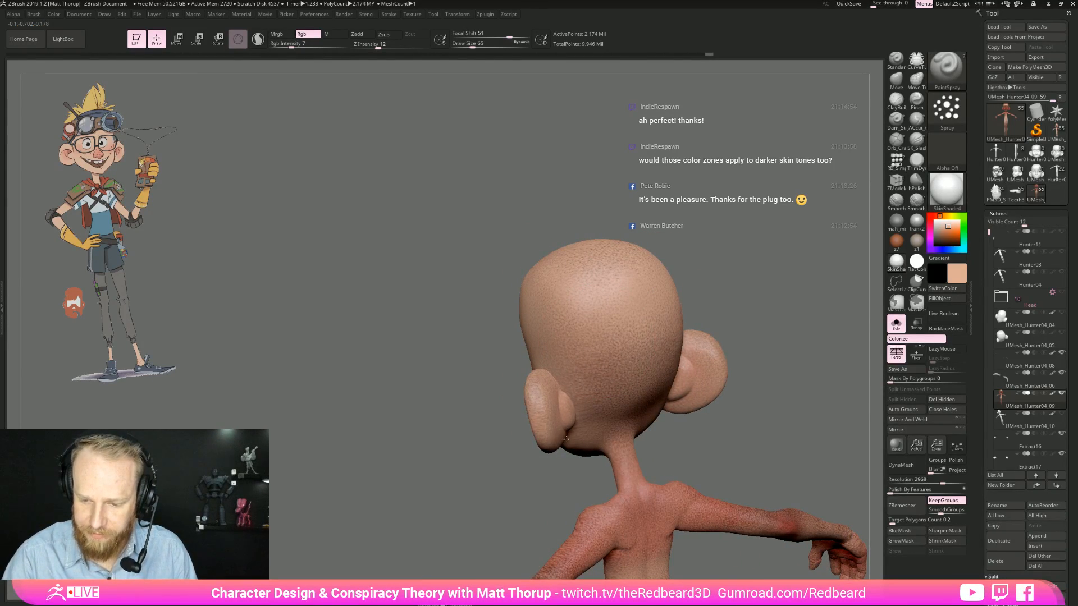
{"action": "left_click_drag", "start_coordinate": [609, 442], "coordinate": [645, 508]}
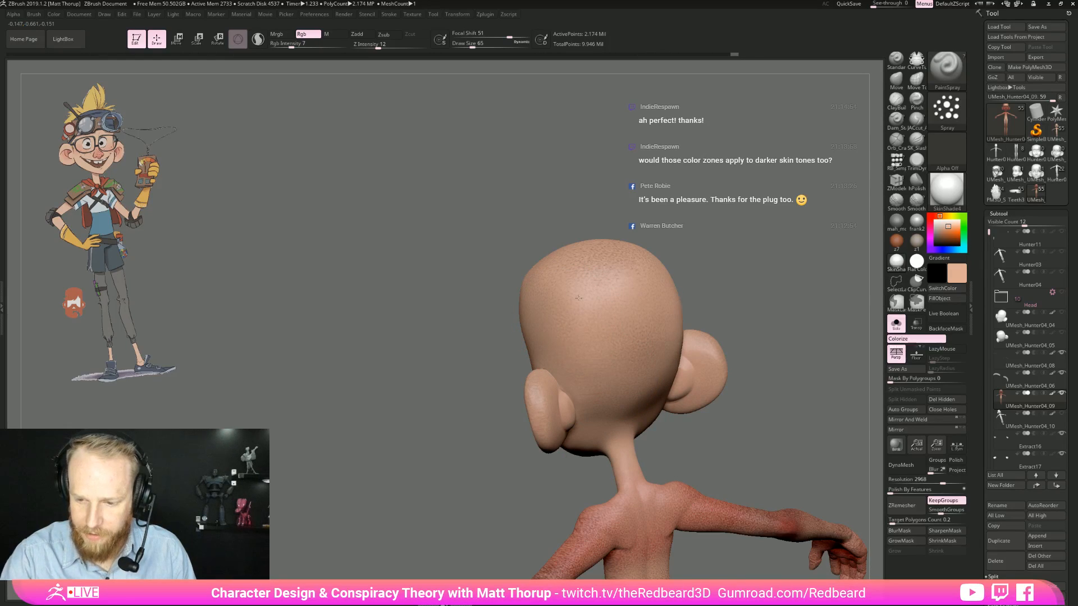
{"action": "left_click_drag", "start_coordinate": [581, 300], "coordinate": [572, 323]}
Step: Cover the front of the face, the chest and the torso with the light skin tone at draw size 71
{"action": "left_click_drag", "start_coordinate": [455, 359], "coordinate": [567, 377]}
{"action": "mouse_move", "coordinate": [484, 459]}
{"action": "left_mouse_down"}
{"action": "mouse_move", "coordinate": [466, 485]}
{"action": "mouse_move", "coordinate": [494, 550]}
{"action": "left_mouse_up"}
{"action": "mouse_move", "coordinate": [659, 500]}
{"action": "left_mouse_down", "text": "alt"}
{"action": "mouse_move", "coordinate": [538, 442]}
{"action": "mouse_move", "coordinate": [516, 393]}
{"action": "left_mouse_up", "text": "alt"}
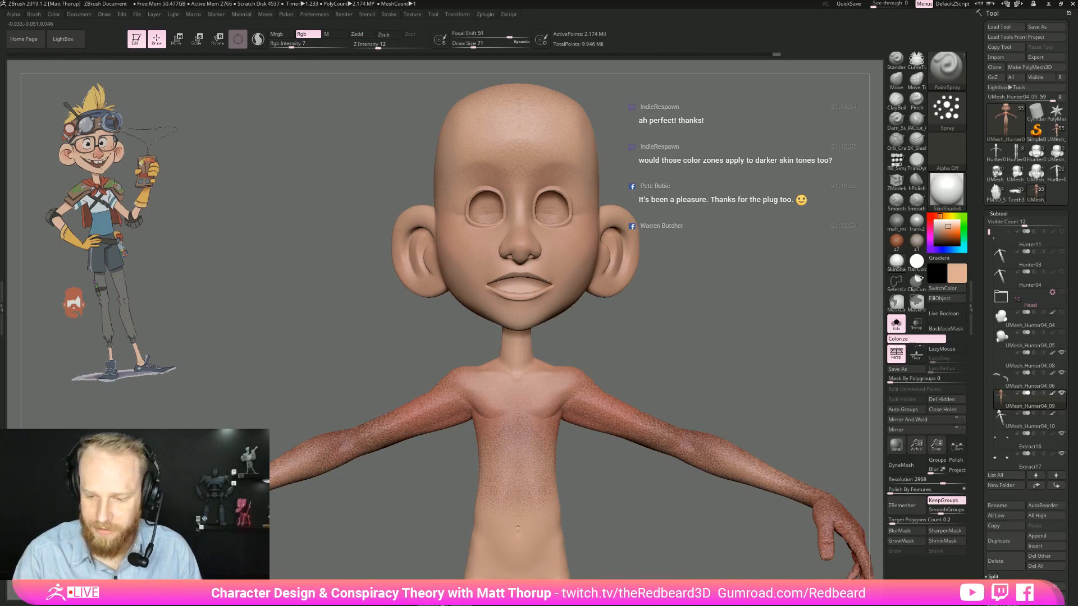
{"action": "left_click_drag", "start_coordinate": [494, 472], "coordinate": [544, 478]}
{"action": "left_click_drag", "start_coordinate": [414, 427], "coordinate": [477, 393]}
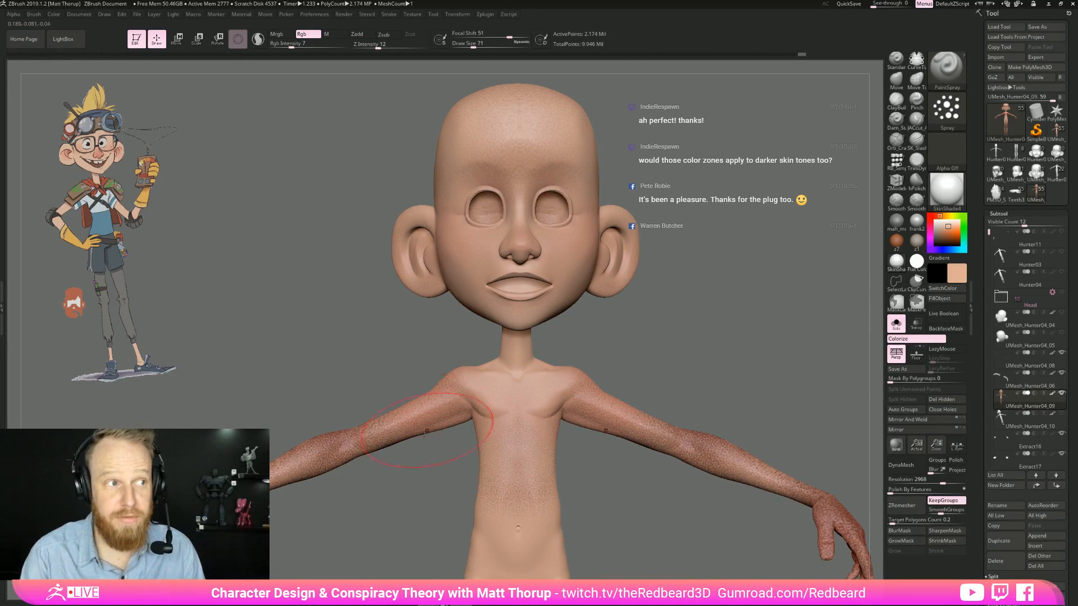
Step: Paint the light skin tone along the arms to the hands, using draw size 56 for the forearms
{"action": "mouse_move", "coordinate": [392, 418]}
{"action": "left_mouse_down"}
{"action": "mouse_move", "coordinate": [438, 401]}
{"action": "mouse_move", "coordinate": [387, 411]}
{"action": "left_mouse_up"}
{"action": "key", "text": "bracketleft"}
{"action": "mouse_move", "coordinate": [372, 505]}
{"action": "left_mouse_down"}
{"action": "mouse_move", "coordinate": [411, 388]}
{"action": "mouse_move", "coordinate": [513, 416]}
{"action": "mouse_move", "coordinate": [467, 397]}
{"action": "mouse_move", "coordinate": [348, 389]}
{"action": "left_mouse_up"}
{"action": "left_click_drag", "start_coordinate": [327, 481], "coordinate": [556, 443]}
{"action": "left_click_drag", "start_coordinate": [360, 443], "coordinate": [333, 445]}
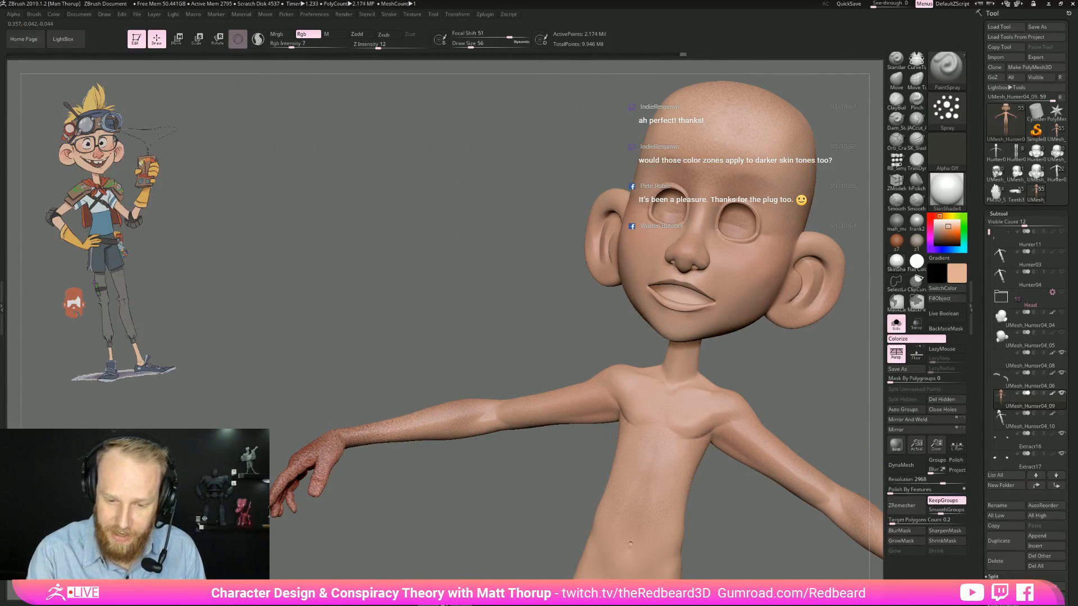
{"action": "left_click_drag", "start_coordinate": [359, 393], "coordinate": [426, 359]}
{"action": "left_click_drag", "start_coordinate": [342, 472], "coordinate": [306, 522]}
{"action": "mouse_move", "coordinate": [393, 494]}
{"action": "left_mouse_down"}
{"action": "mouse_move", "coordinate": [421, 472]}
{"action": "mouse_move", "coordinate": [621, 448]}
{"action": "mouse_move", "coordinate": [449, 303]}
{"action": "mouse_move", "coordinate": [456, 339]}
{"action": "left_mouse_up"}
Step: Even out the forehead and the top of the head with the light skin tone at draw size 83
{"action": "key", "text": "s"}
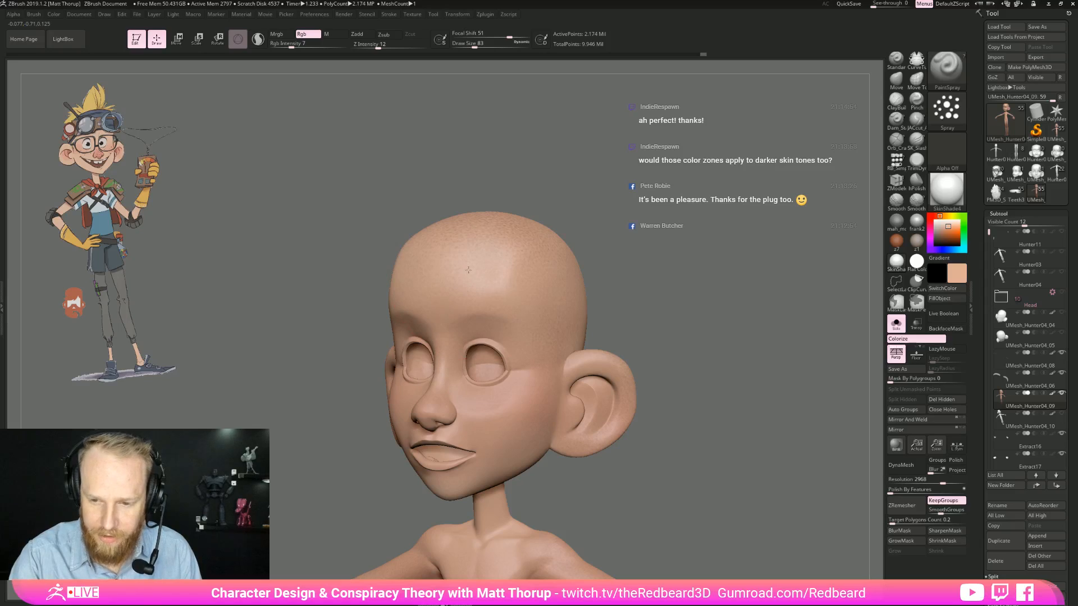
{"action": "left_click_drag", "start_coordinate": [502, 228], "coordinate": [512, 237]}
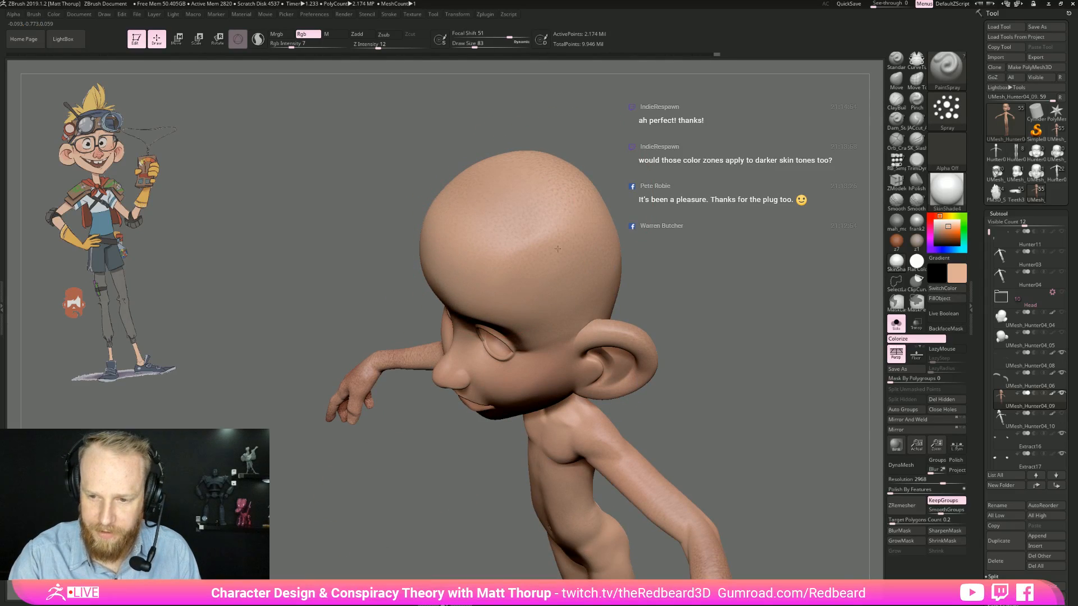
{"action": "left_click_drag", "start_coordinate": [617, 270], "coordinate": [599, 428]}
Step: Examine the painted skin with the Flat Color material, alone and alongside the other subtools, and restore the shaded skin material
{"action": "key", "text": "f"}
{"action": "mouse_move", "coordinate": [713, 292]}
{"action": "left_mouse_down", "text": "alt"}
{"action": "mouse_move", "coordinate": [734, 318]}
{"action": "mouse_move", "coordinate": [734, 349]}
{"action": "left_mouse_up", "text": "alt"}
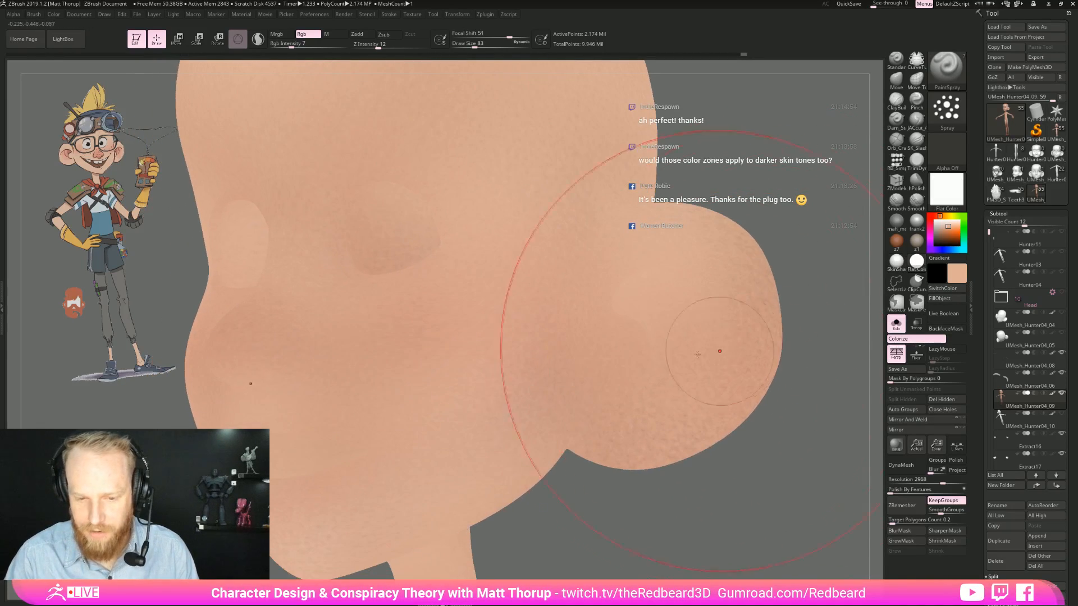
{"action": "right_click_drag", "start_coordinate": [402, 533], "coordinate": [606, 483]}
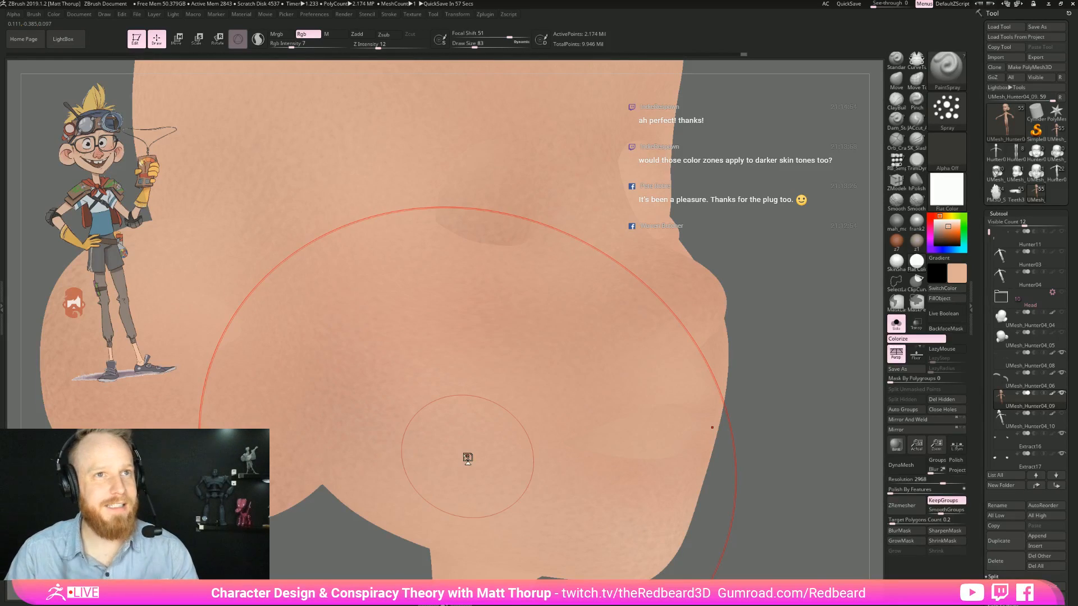
{"action": "mouse_move", "coordinate": [466, 455]}
{"action": "right_mouse_down"}
{"action": "mouse_move", "coordinate": [782, 428]}
{"action": "mouse_move", "coordinate": [755, 451]}
{"action": "mouse_move", "coordinate": [692, 363]}
{"action": "mouse_move", "coordinate": [825, 373]}
{"action": "mouse_move", "coordinate": [688, 432]}
{"action": "mouse_move", "coordinate": [752, 393]}
{"action": "right_mouse_up"}
{"action": "left_click", "coordinate": [896, 325]}
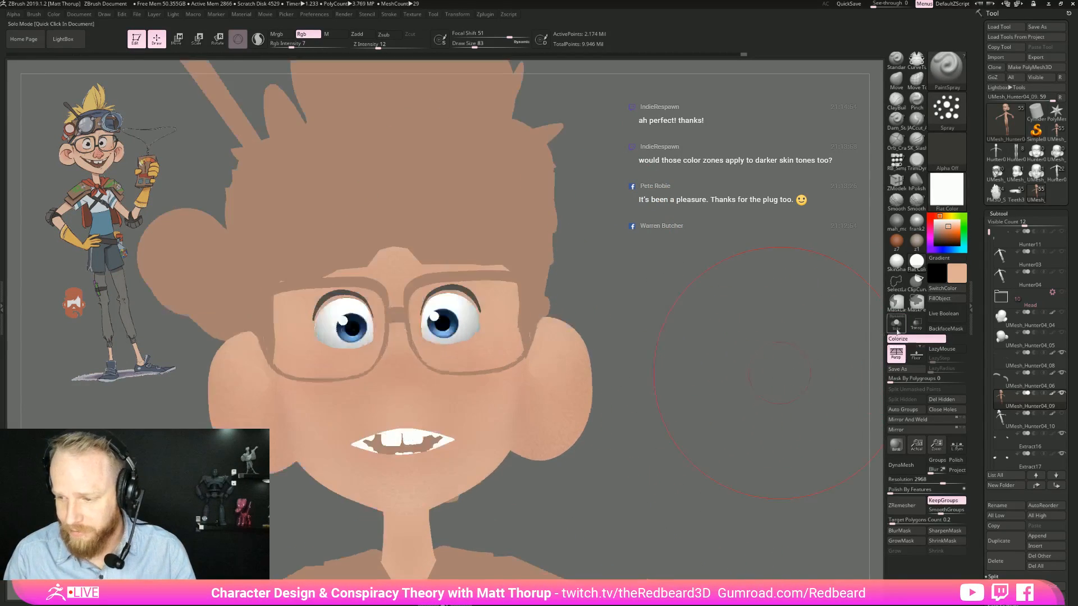
{"action": "left_click", "coordinate": [896, 325]}
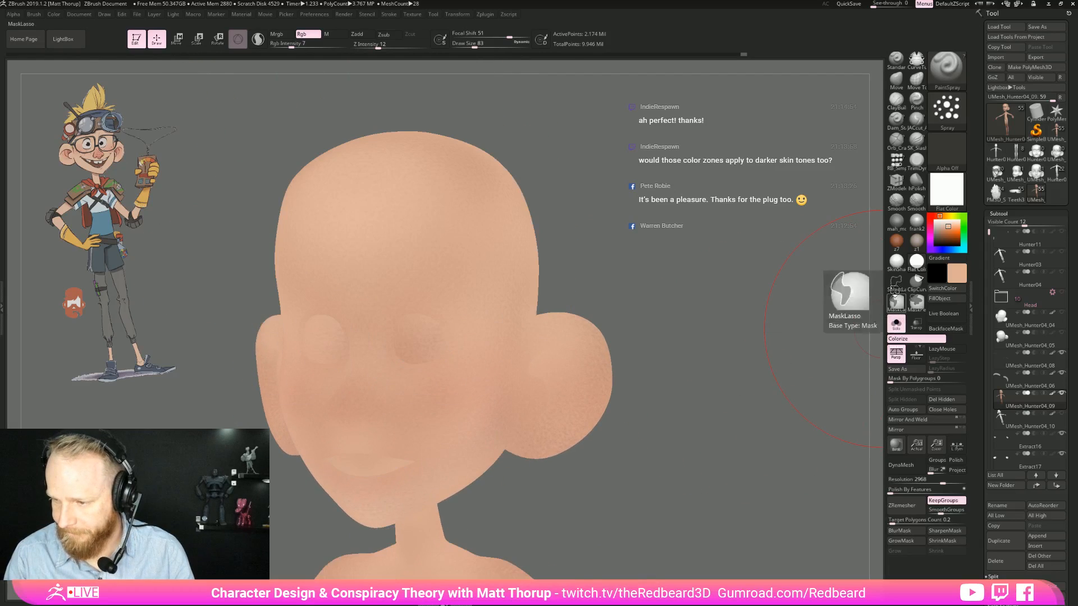
{"action": "left_click", "coordinate": [896, 261]}
{"action": "right_click_drag", "start_coordinate": [729, 393], "coordinate": [647, 361], "text": "ctrl"}
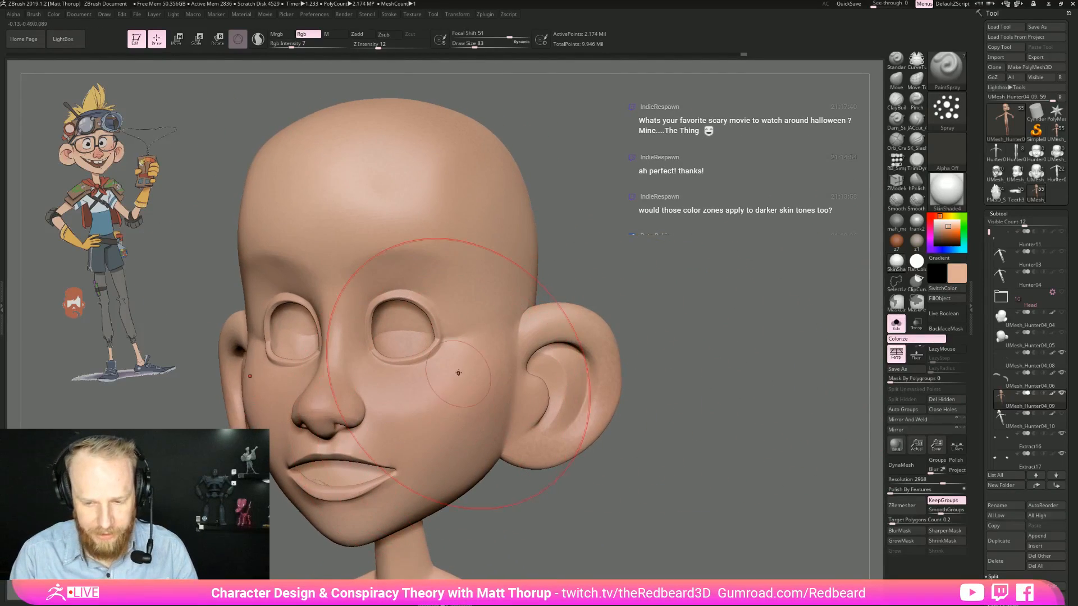
Step: Switch to the SK_AirBrush brush and set its RGB intensity to 5
{"action": "right_click_drag", "start_coordinate": [712, 389], "coordinate": [703, 369]}
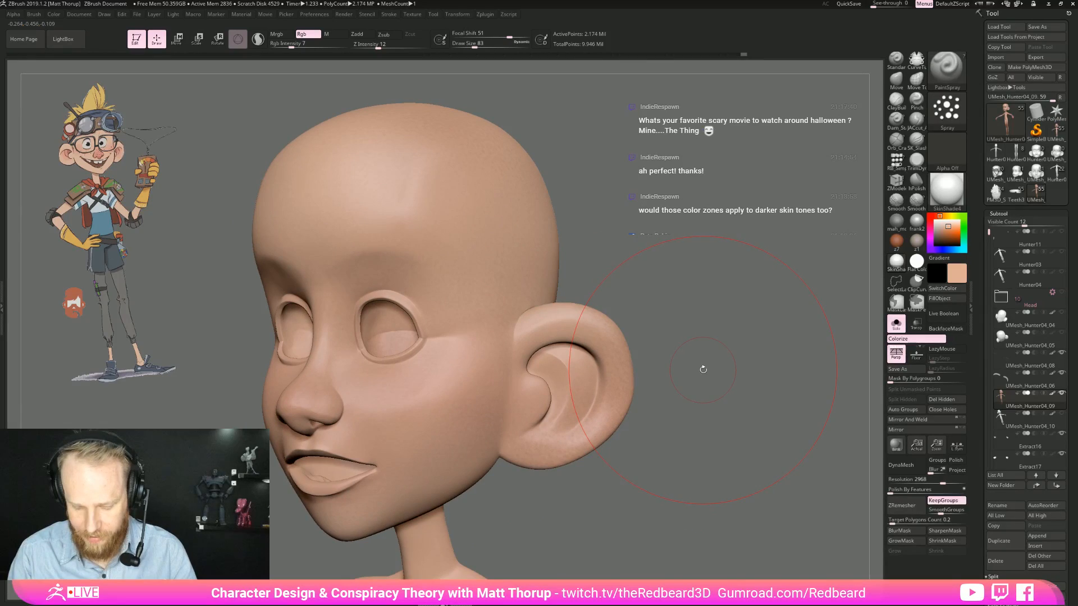
{"action": "key", "text": "b"}
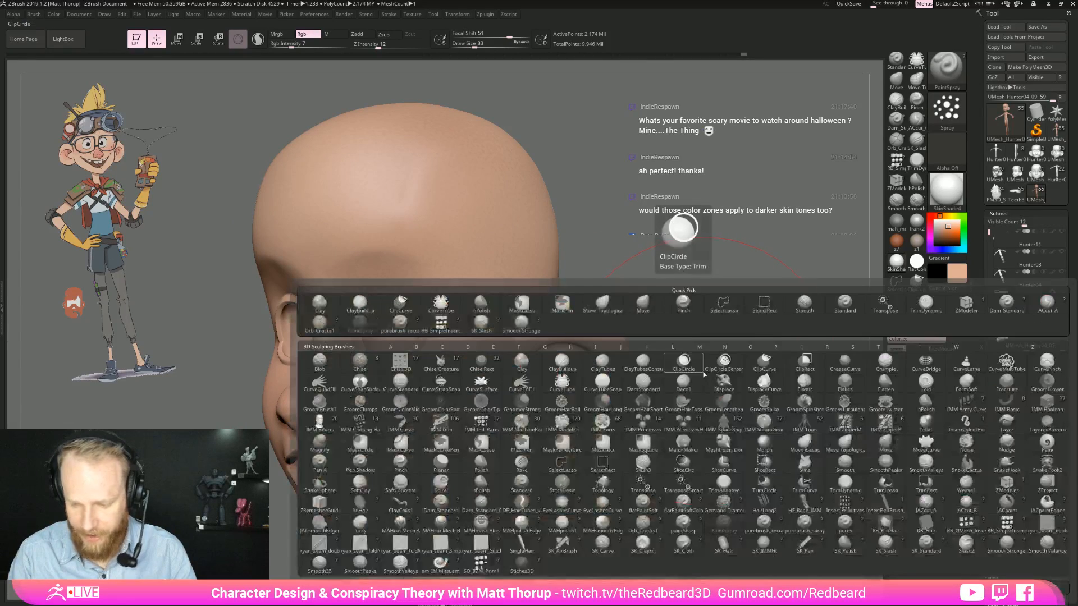
{"action": "left_click", "coordinate": [563, 548]}
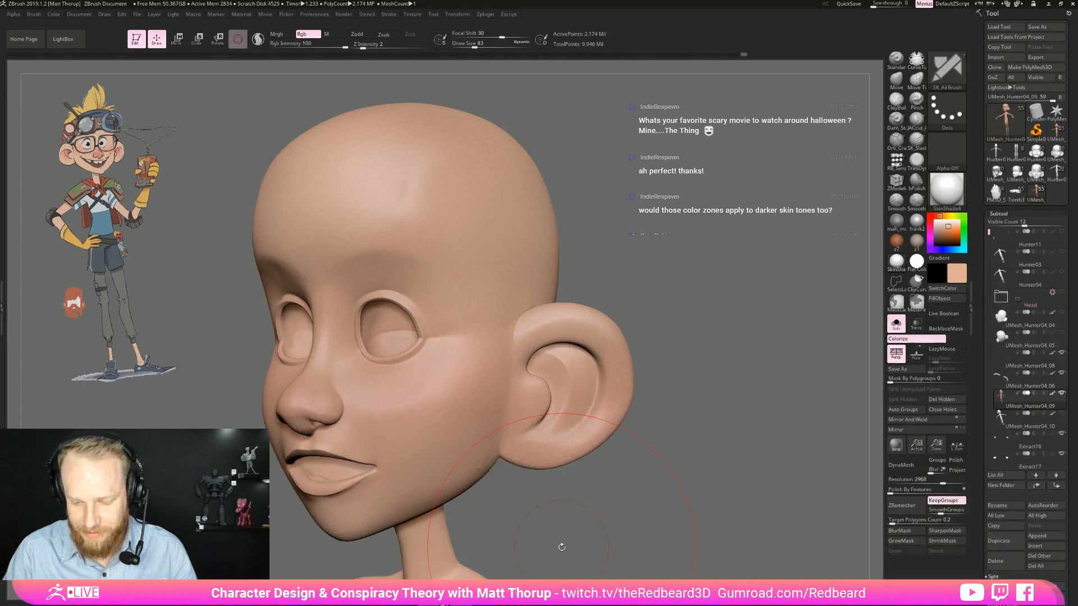
{"action": "left_click", "coordinate": [288, 46]}
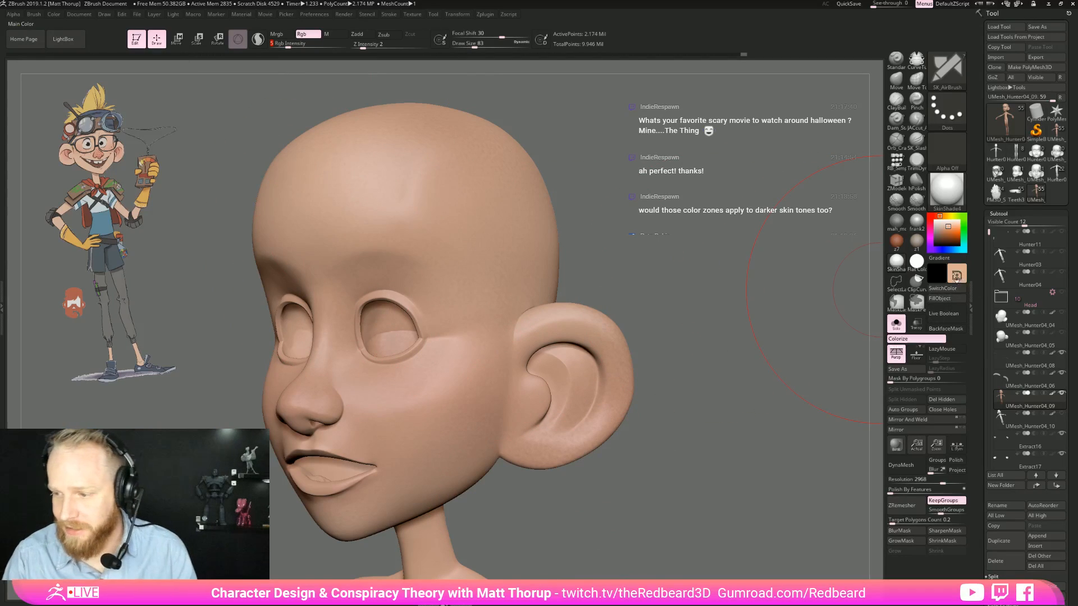
Step: Change the main color to a saturated salmon red
{"action": "left_click", "coordinate": [956, 274]}
{"action": "left_click_drag", "start_coordinate": [919, 198], "coordinate": [904, 198]}
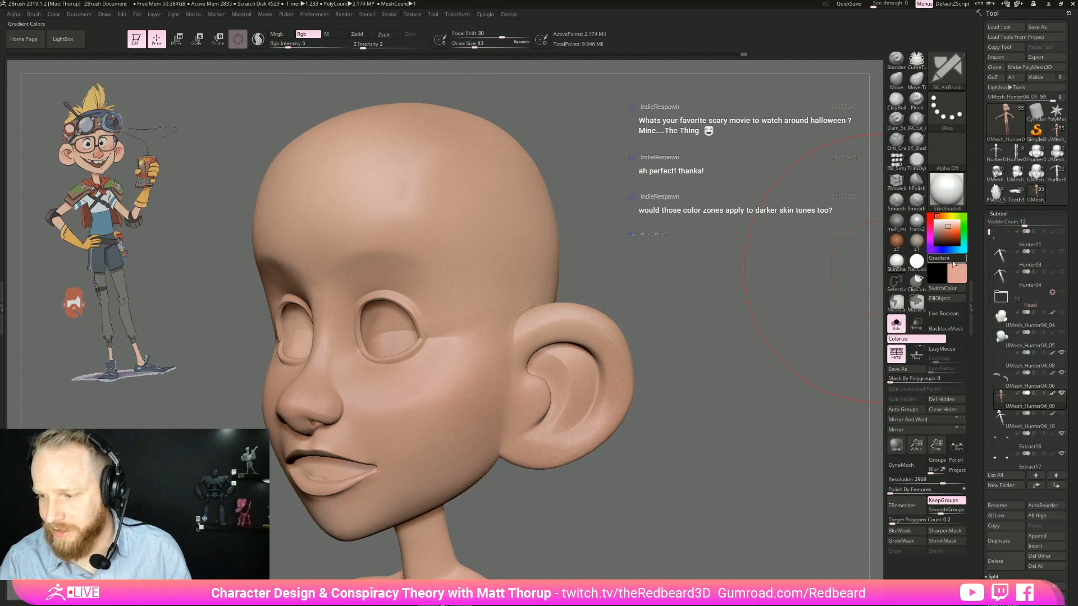
{"action": "left_click", "coordinate": [959, 241]}
{"action": "left_click", "coordinate": [998, 266]}
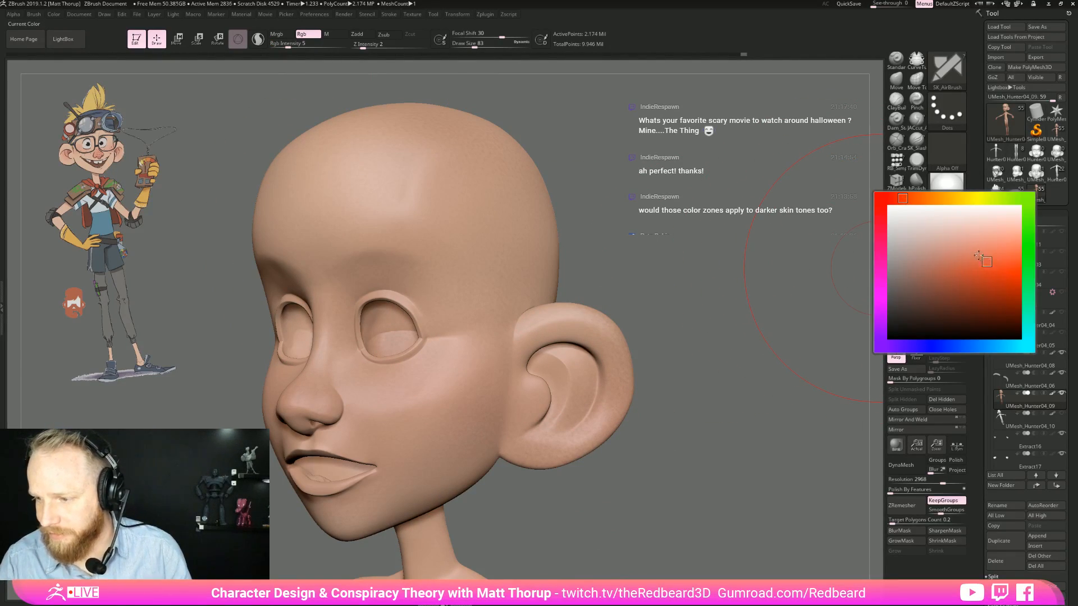
{"action": "left_click", "coordinate": [892, 199]}
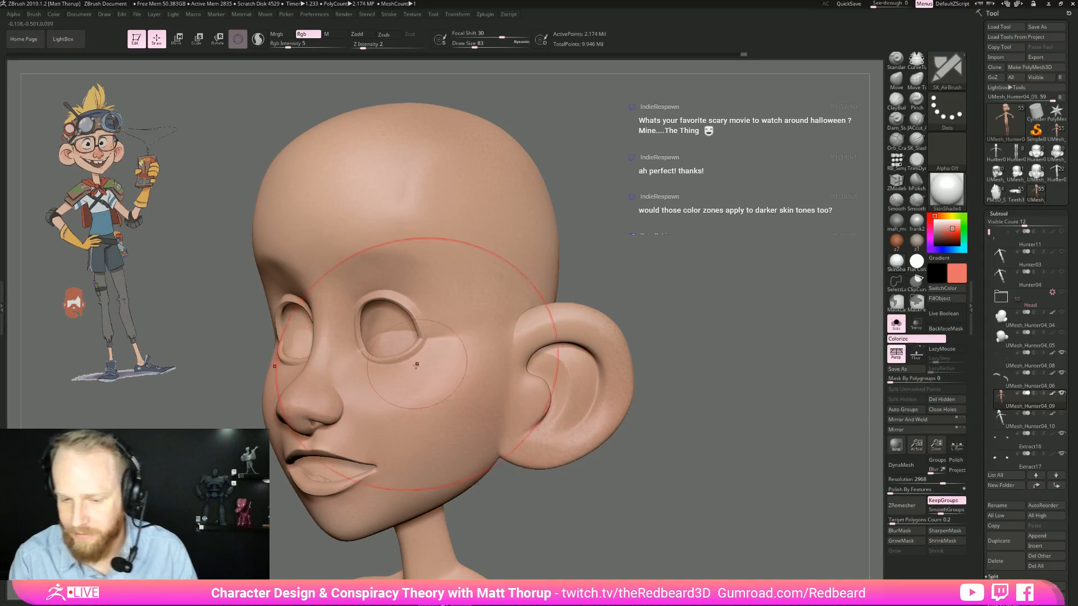
Step: Airbrush a soft salmon blush onto the cheeks at draw size 65
{"action": "key", "text": "["}
{"action": "key", "text": "["}
{"action": "left_click_drag", "start_coordinate": [408, 412], "coordinate": [395, 415]}
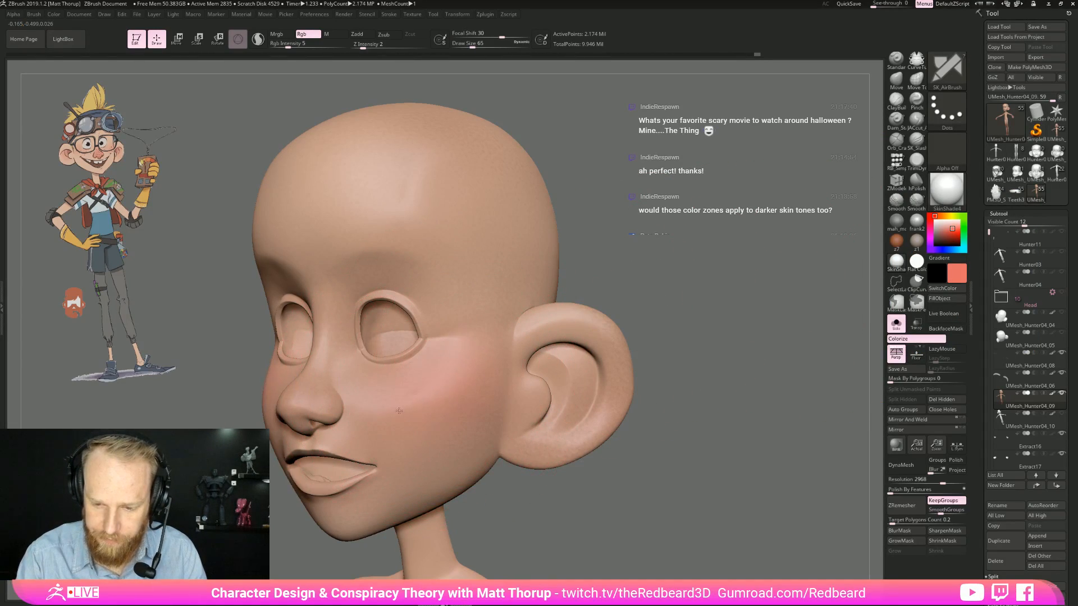
Step: Redden the nose and the lips with the airbrush, reducing the draw size to 41 and 22
{"action": "key", "text": "["}
{"action": "key", "text": "["}
{"action": "key", "text": "["}
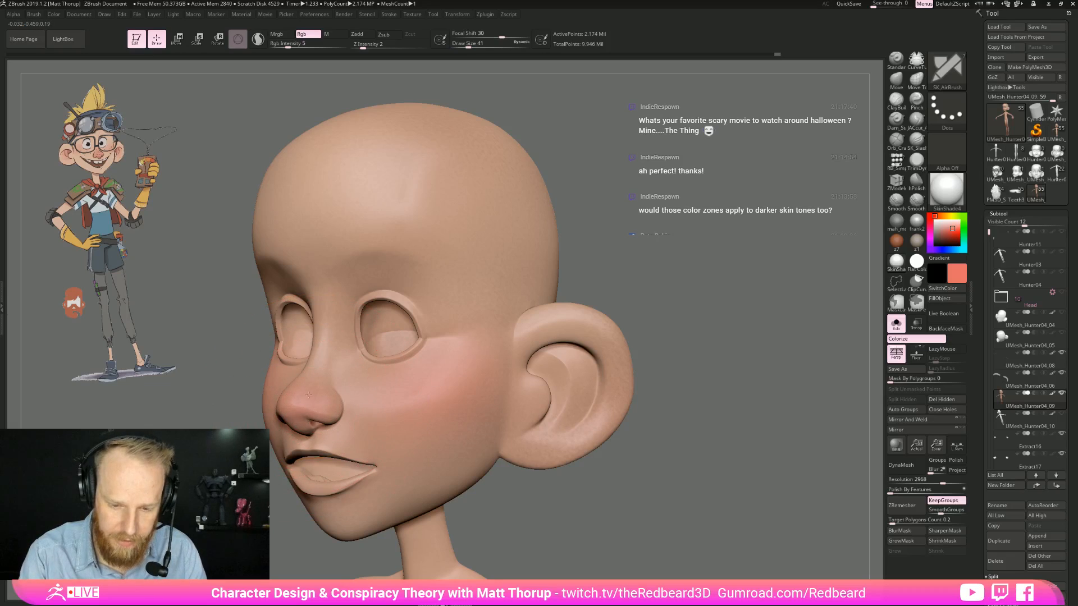
{"action": "key", "text": "["}
{"action": "key", "text": "["}
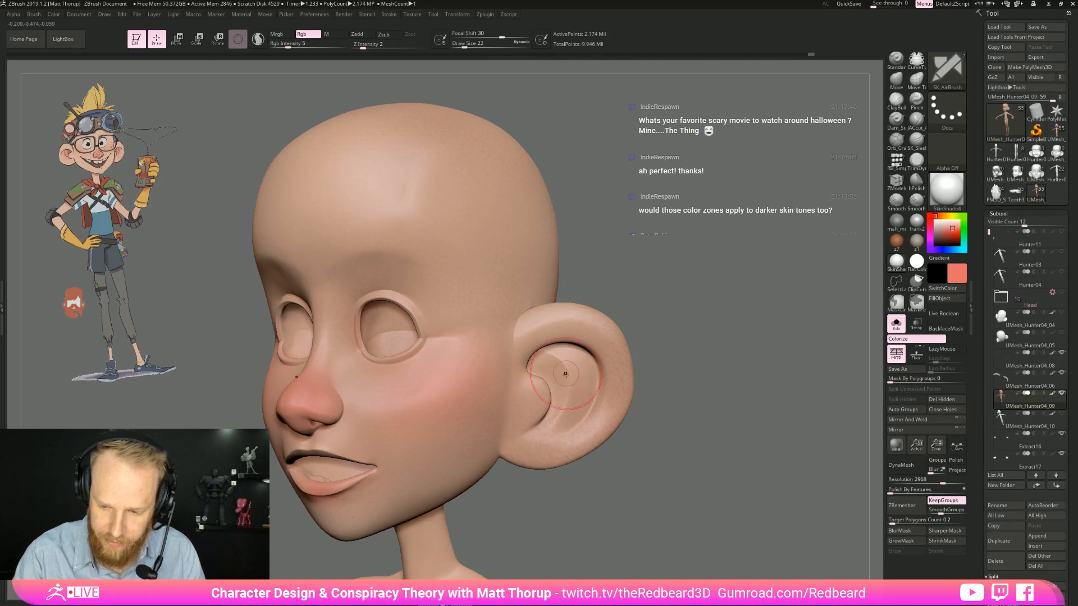
Step: Redden the ears with the airbrush, enlarging the draw size to 65
{"action": "key", "text": "]"}
{"action": "key", "text": "]"}
{"action": "key", "text": "]"}
{"action": "key", "text": "]"}
{"action": "key", "text": "]"}
{"action": "left_click_drag", "start_coordinate": [658, 276], "coordinate": [633, 382], "text": "shift"}
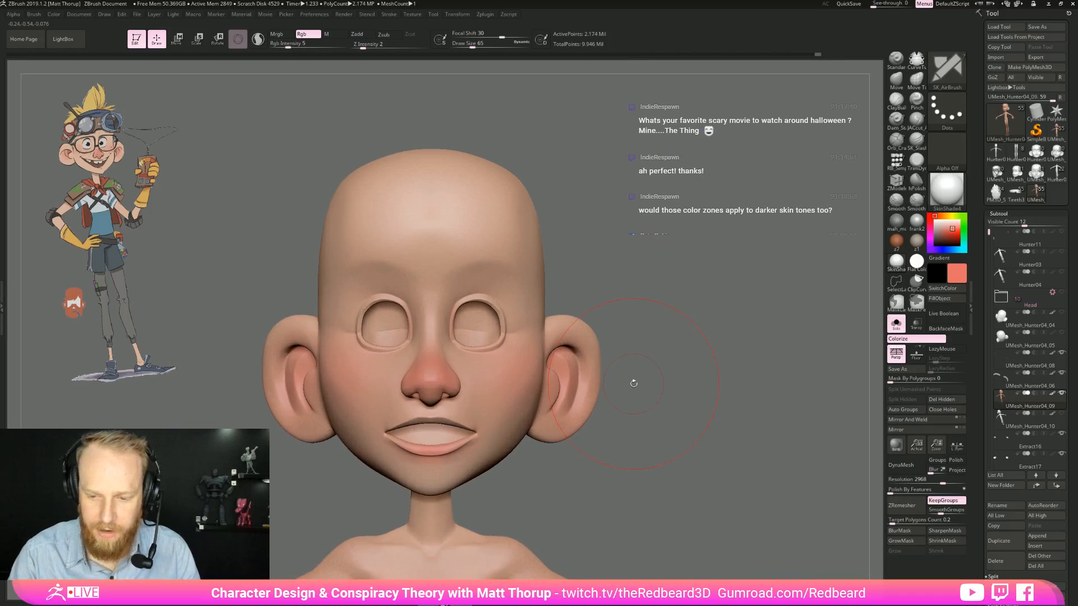
Step: Show all of the character's subtools together with the body and set the main color to white
{"action": "left_click", "coordinate": [893, 329]}
{"action": "left_click_drag", "start_coordinate": [797, 386], "coordinate": [656, 431], "text": "alt"}
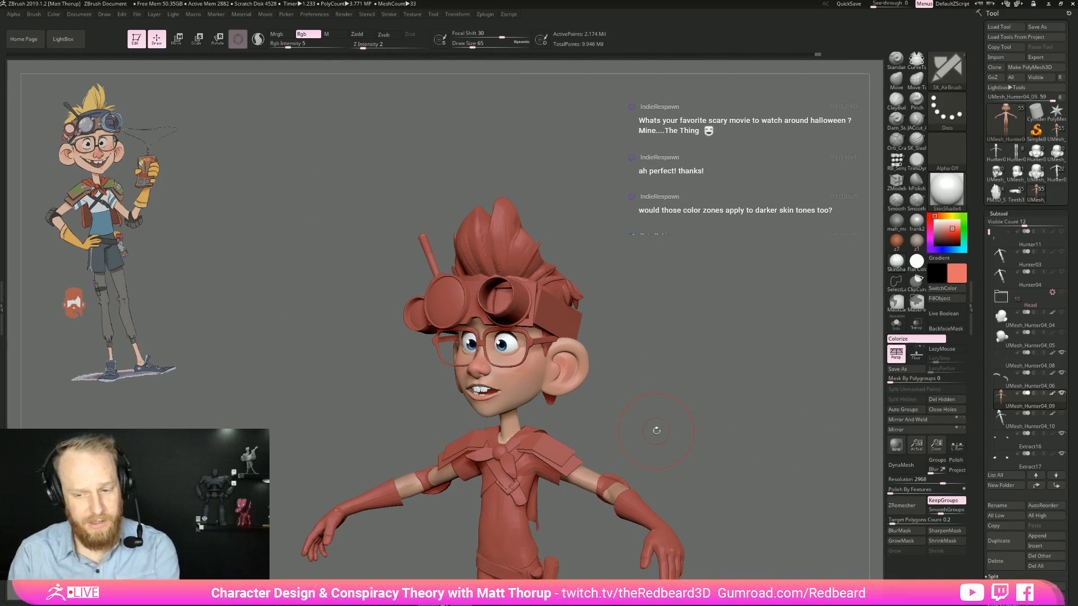
{"action": "left_click", "coordinate": [935, 220]}
{"action": "left_click_drag", "start_coordinate": [648, 338], "coordinate": [698, 390]}
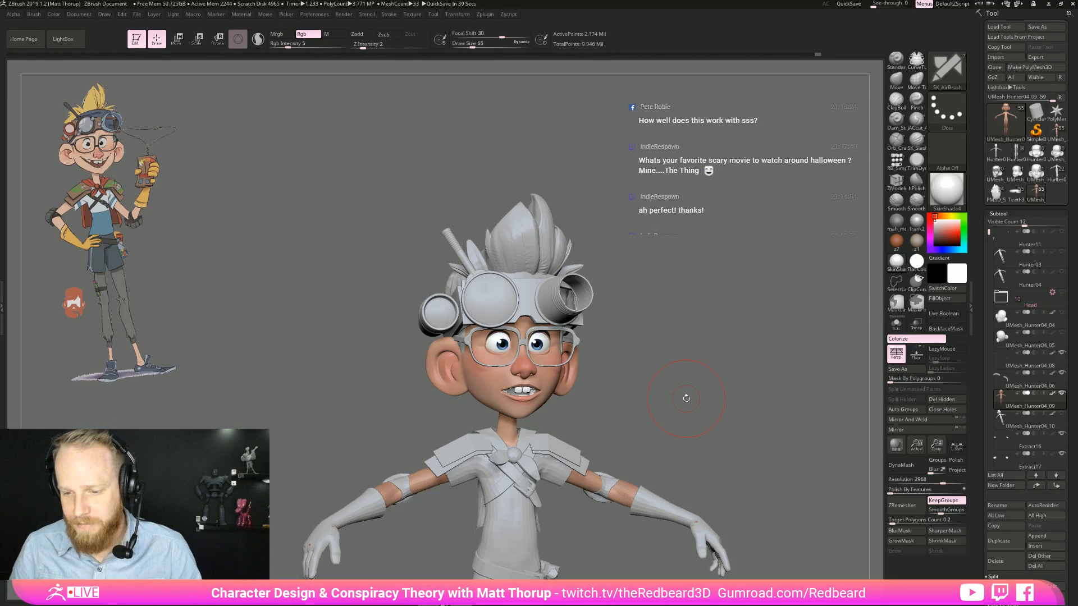
Step: Switch to the finished colored version of the character and isolate its body subtool, turned to show the face
{"action": "left_click", "coordinate": [1055, 135]}
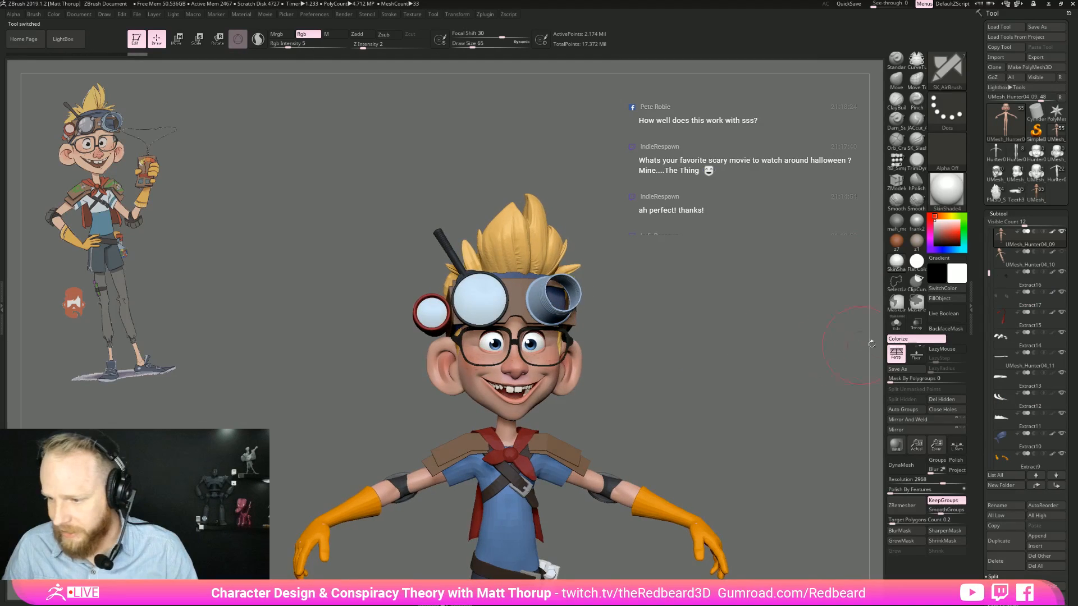
{"action": "left_click", "coordinate": [896, 323]}
{"action": "left_click_drag", "start_coordinate": [780, 343], "coordinate": [679, 342]}
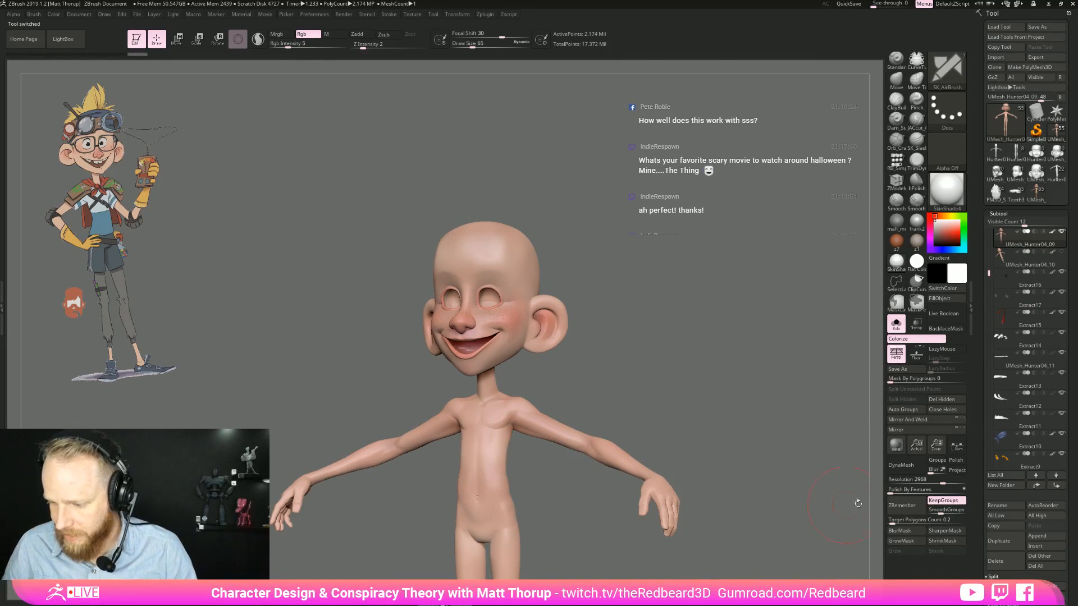
Step: Set KeyShot as the external renderer, send the isolated body to KeyShot and dismiss its welcome window
{"action": "left_click", "coordinate": [344, 14]}
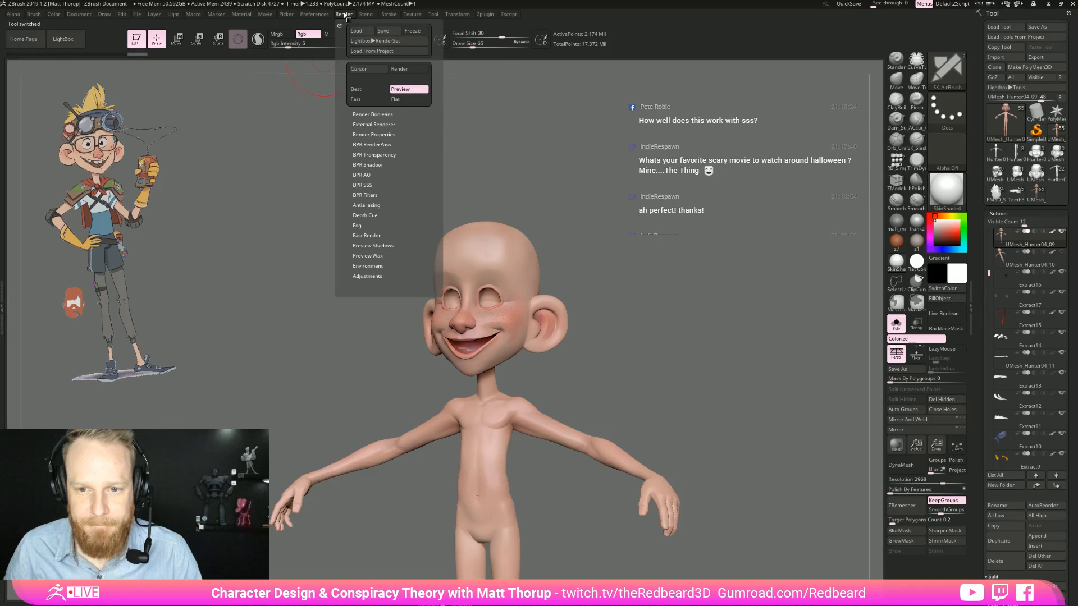
{"action": "left_click", "coordinate": [384, 114]}
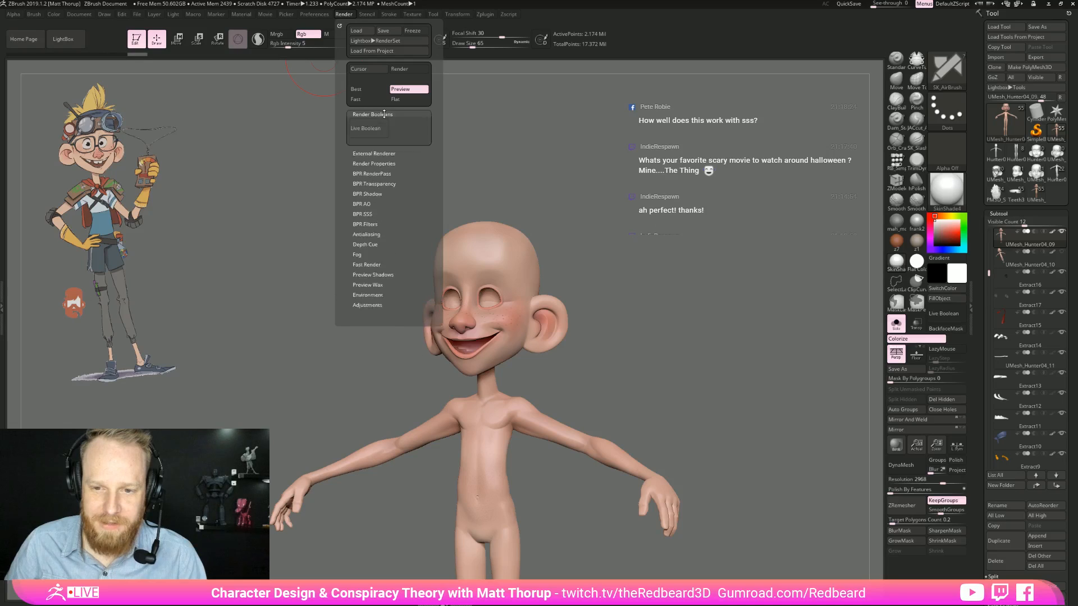
{"action": "left_click", "coordinate": [384, 114]}
{"action": "left_click", "coordinate": [375, 123]}
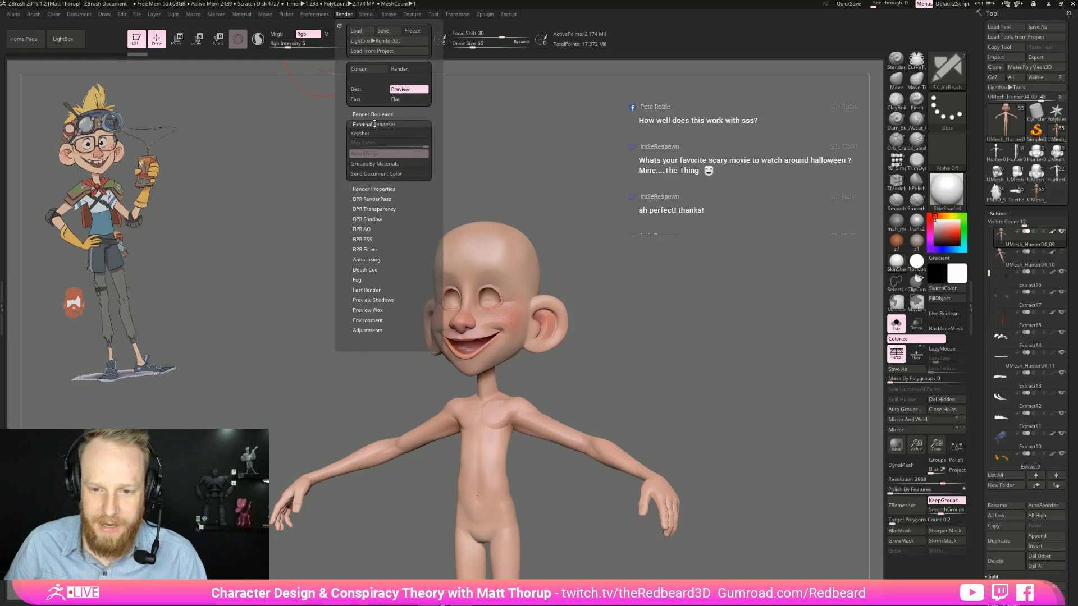
{"action": "left_click", "coordinate": [899, 447]}
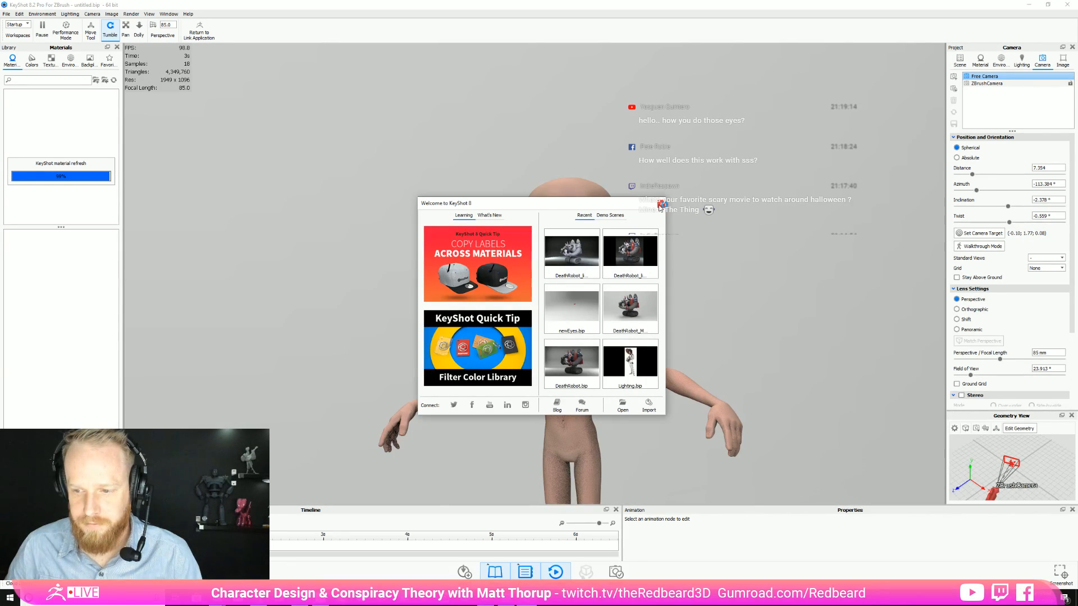
{"action": "left_click", "coordinate": [661, 203]}
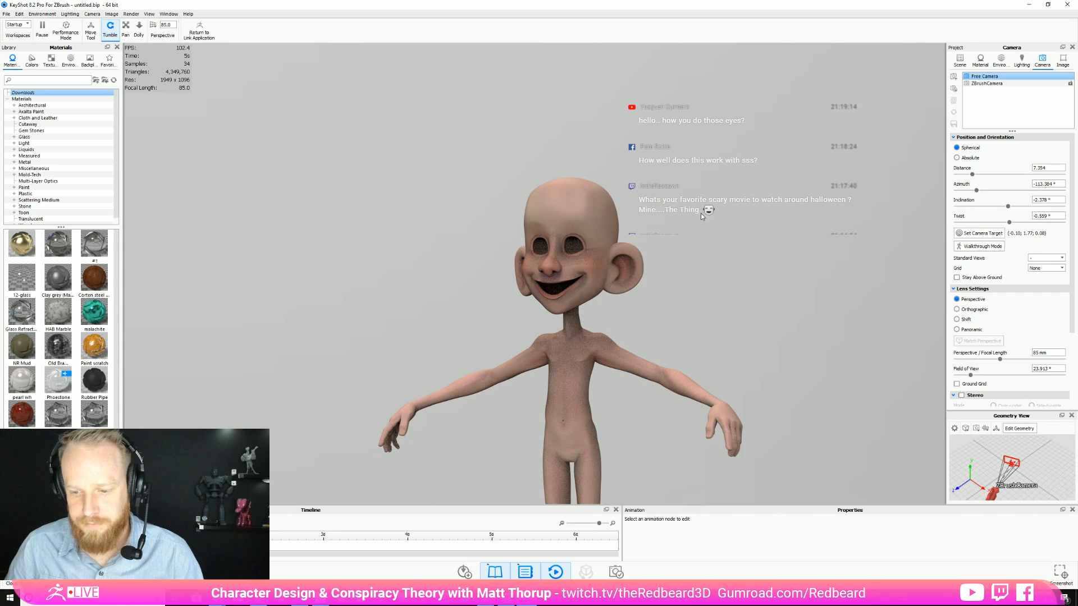
{"action": "left_click_drag", "start_coordinate": [682, 219], "coordinate": [651, 224]}
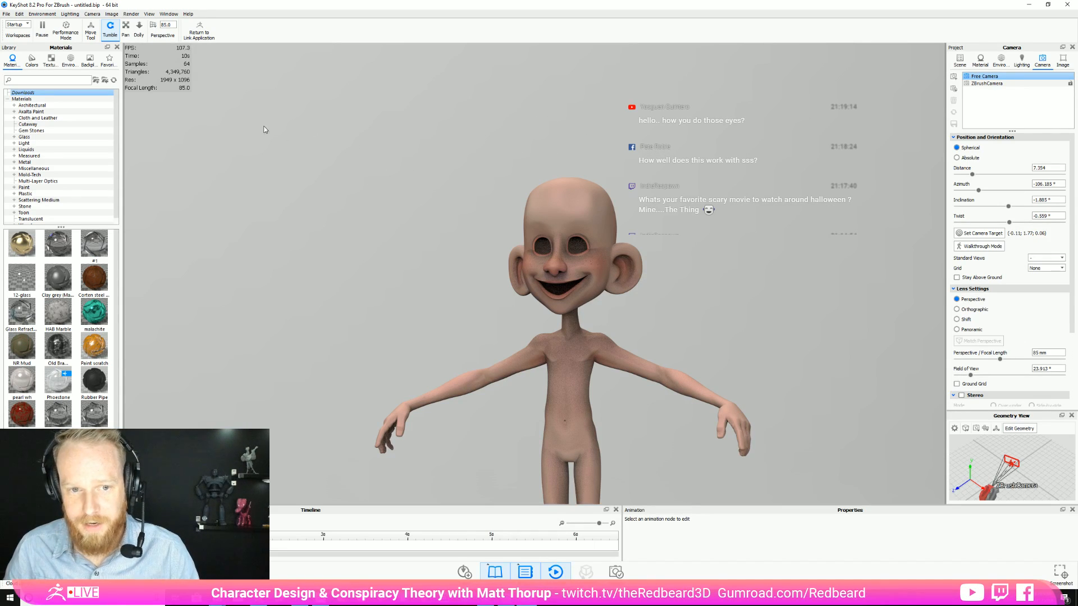
{"action": "left_click", "coordinate": [76, 15]}
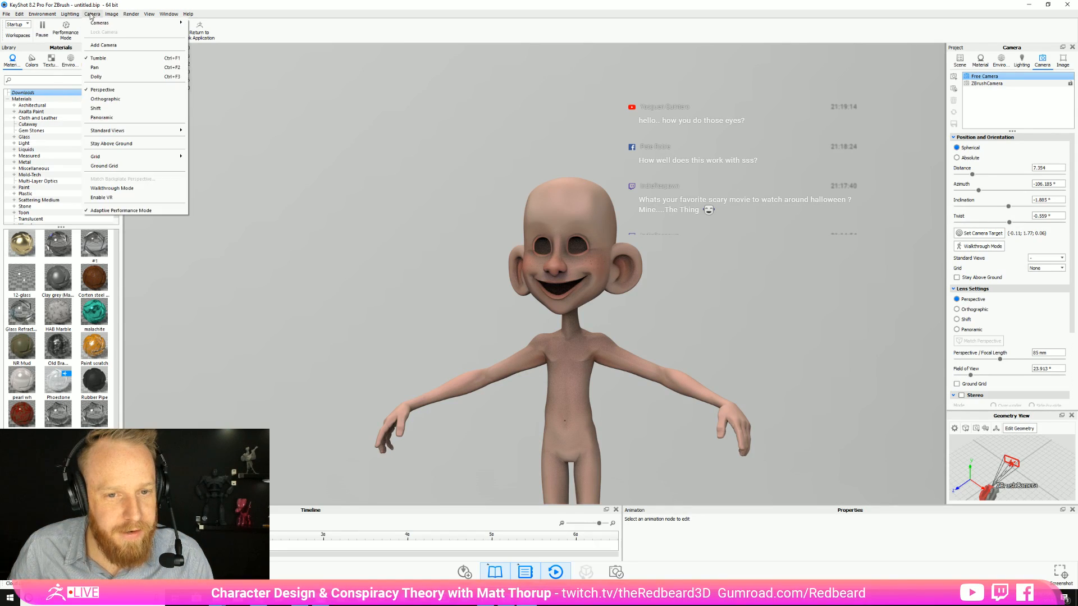
{"action": "mouse_move", "coordinate": [142, 15]}
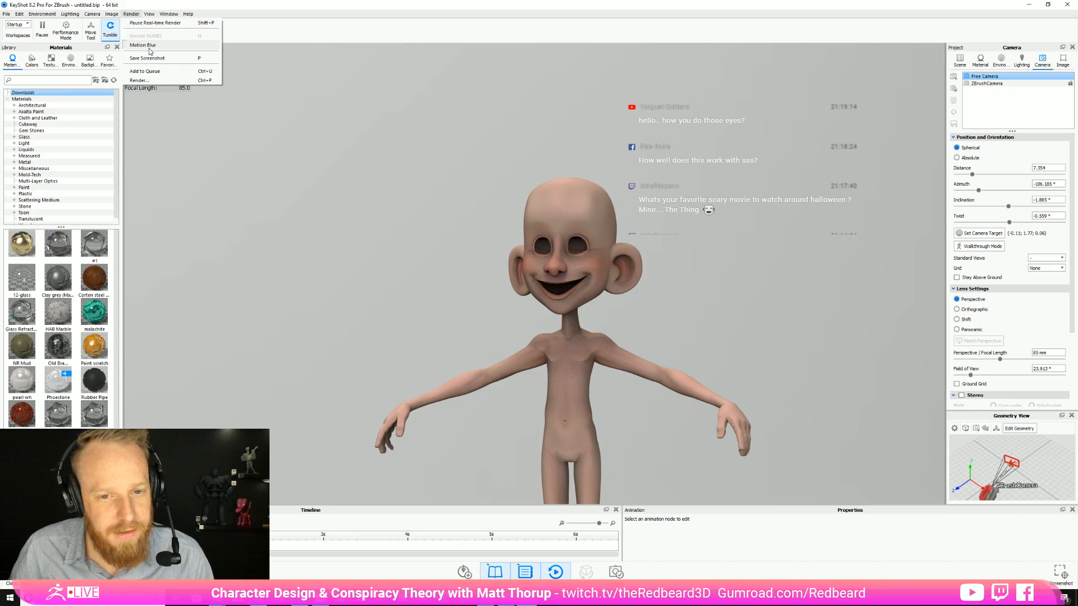
{"action": "left_click", "coordinate": [151, 14]}
{"action": "left_click", "coordinate": [154, 14]}
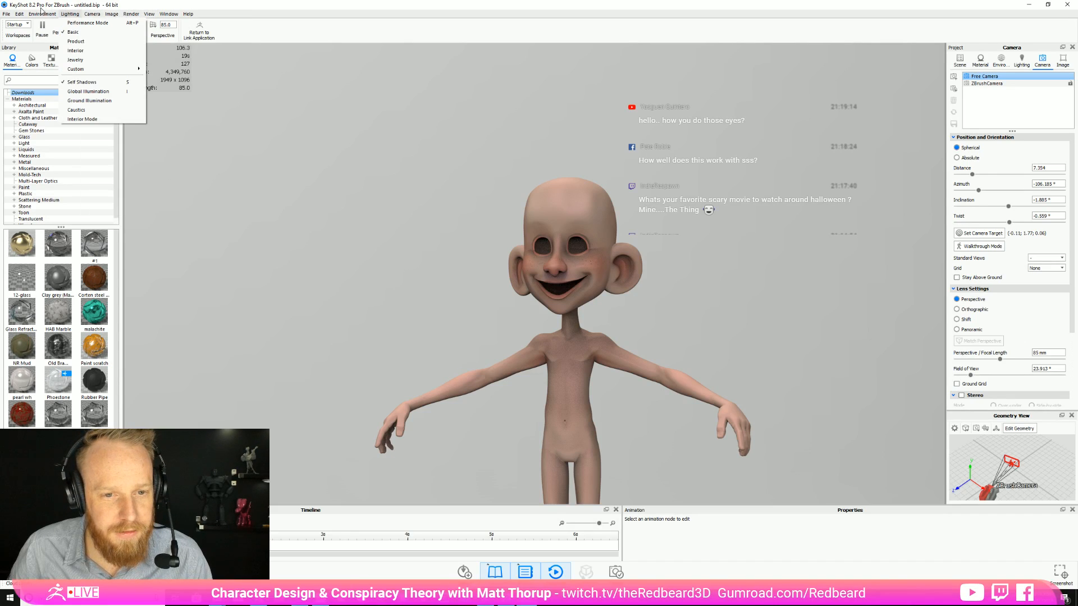
{"action": "mouse_move", "coordinate": [48, 14]}
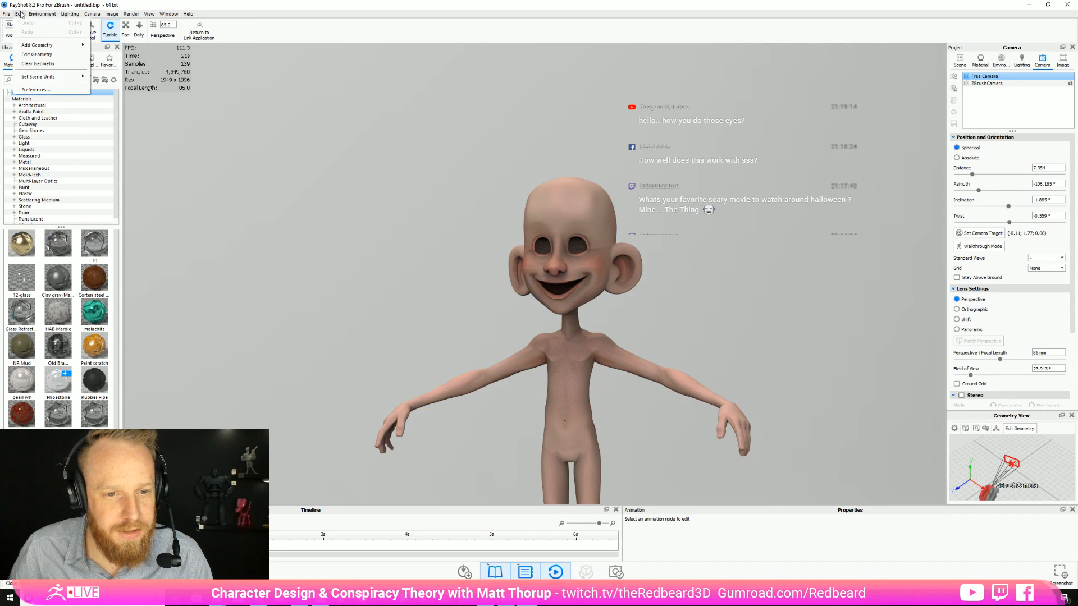
{"action": "left_click", "coordinate": [21, 14]}
{"action": "left_click", "coordinate": [20, 15]}
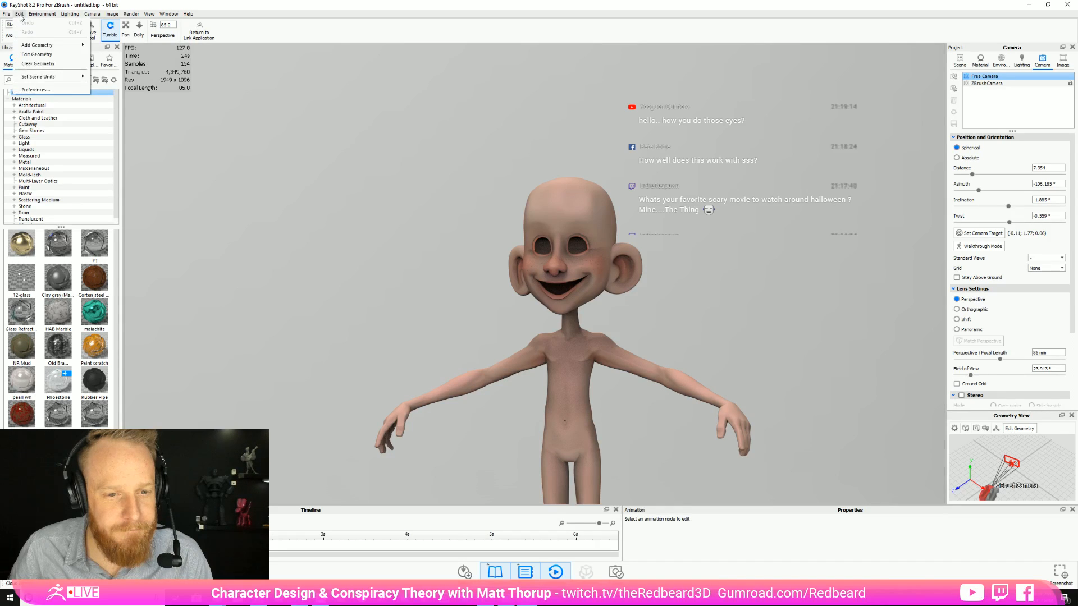
{"action": "mouse_move", "coordinate": [27, 16]}
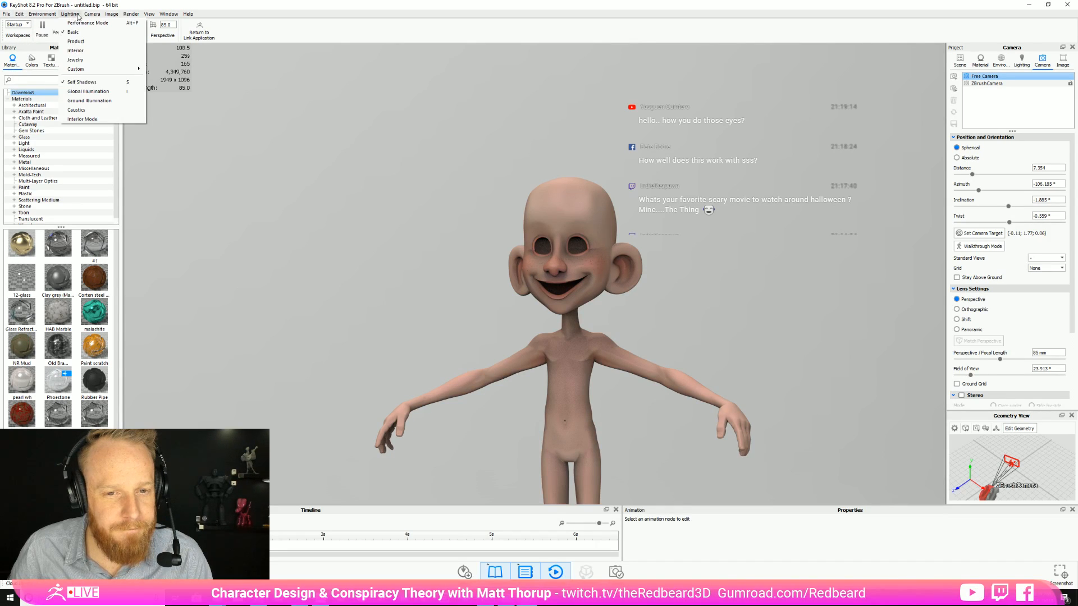
{"action": "mouse_move", "coordinate": [65, 15]}
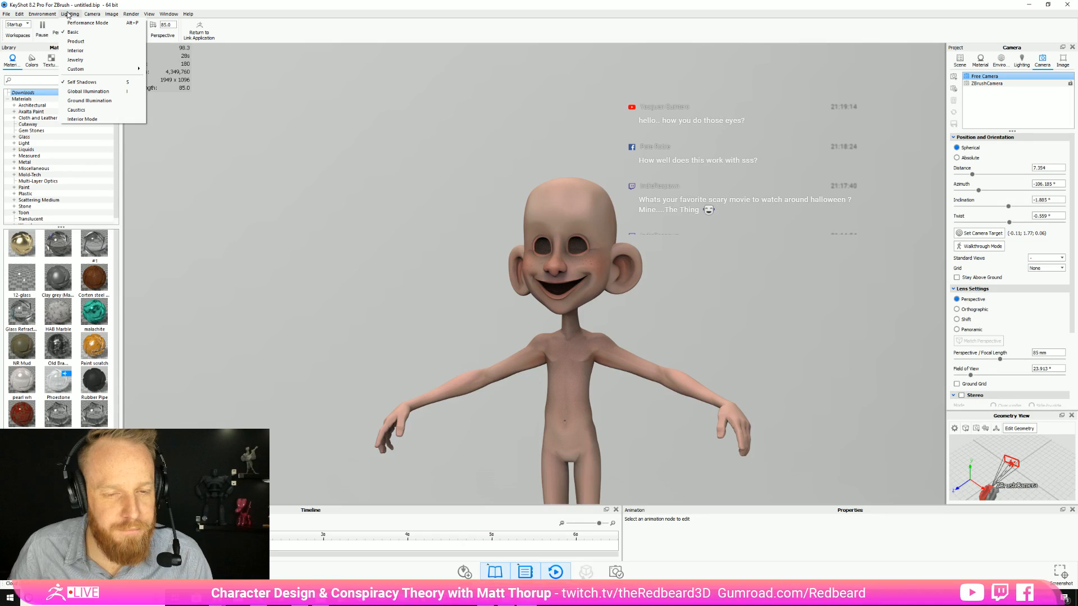
{"action": "left_click", "coordinate": [68, 15]}
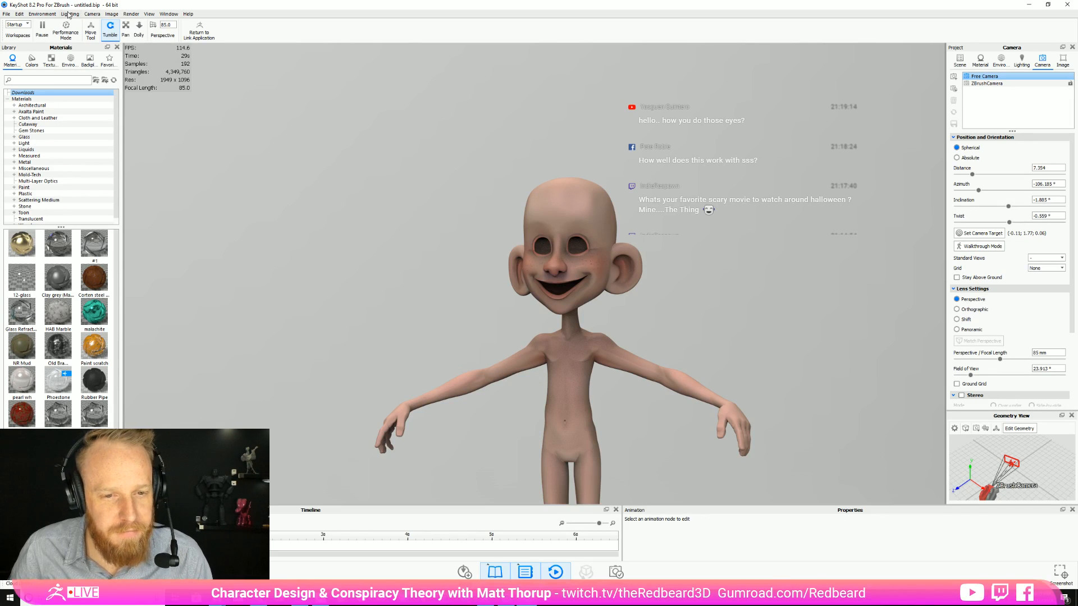
Step: Apply the translucent library material Human Skin 2 to the character's body
{"action": "scroll", "coordinate": [416, 234], "scroll_direction": "down", "scroll_amount": 2}
{"action": "scroll", "coordinate": [413, 231], "scroll_direction": "up", "scroll_amount": 4}
{"action": "scroll", "coordinate": [409, 230], "scroll_direction": "up", "scroll_amount": 5}
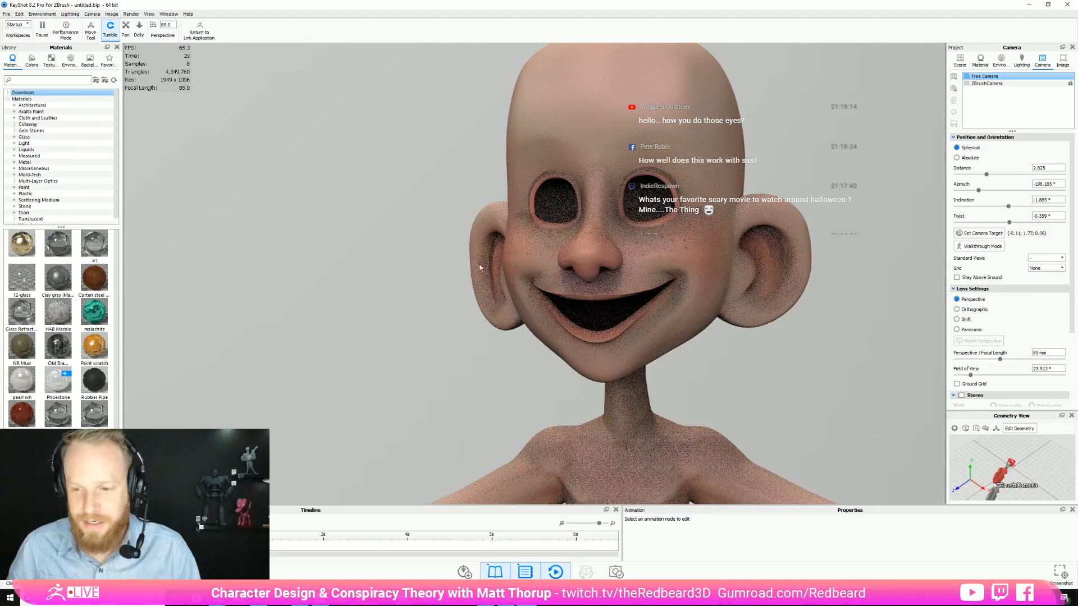
{"action": "scroll", "coordinate": [58, 278], "scroll_direction": "down", "scroll_amount": 1}
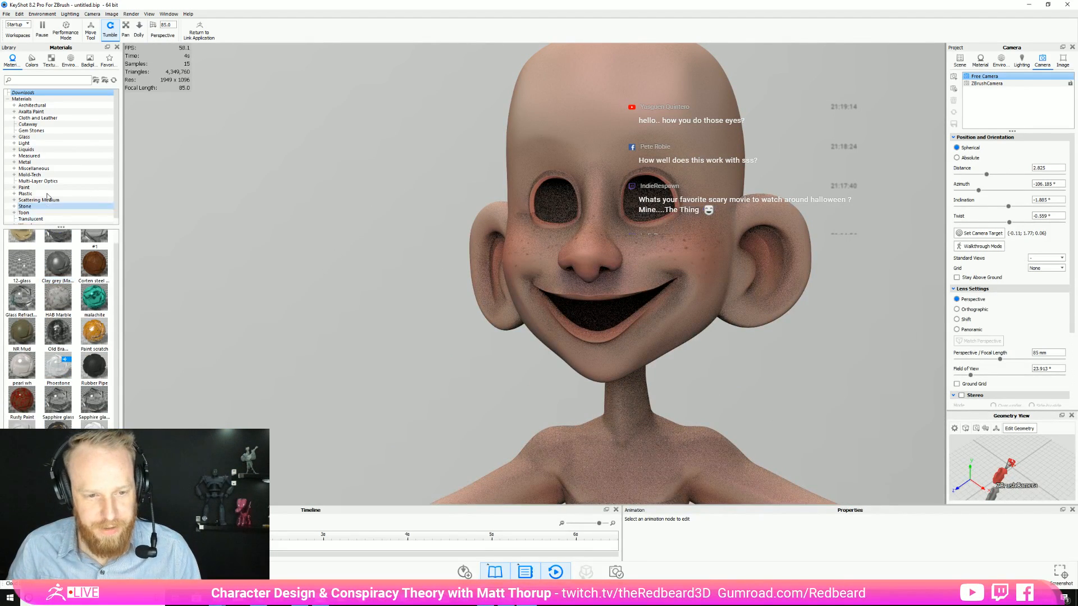
{"action": "scroll", "coordinate": [47, 208], "scroll_direction": "down", "scroll_amount": 1}
{"action": "left_click", "coordinate": [42, 213]}
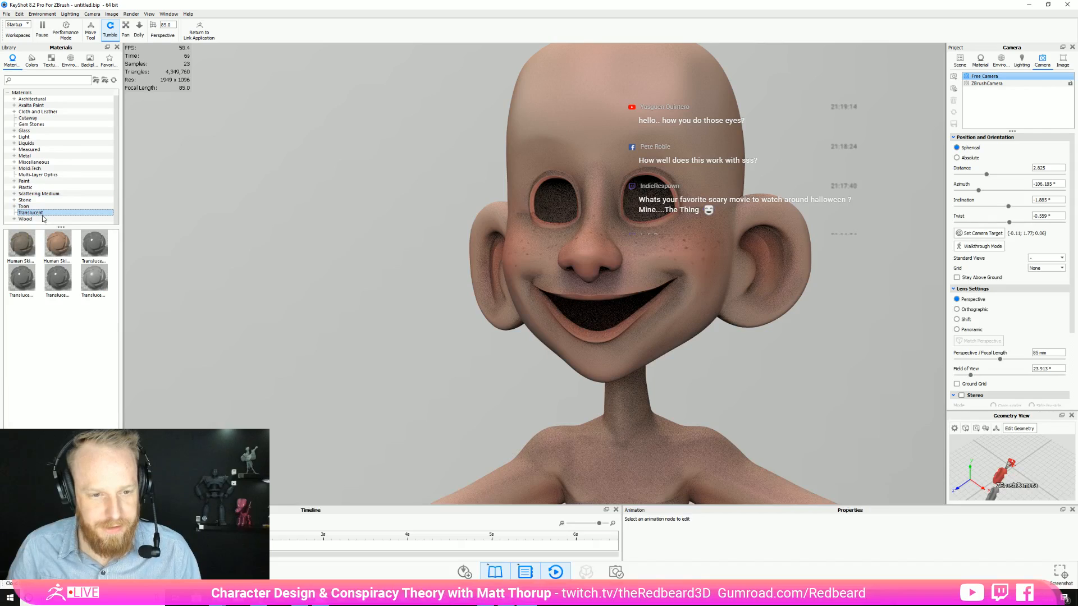
{"action": "left_click_drag", "start_coordinate": [62, 251], "coordinate": [620, 227]}
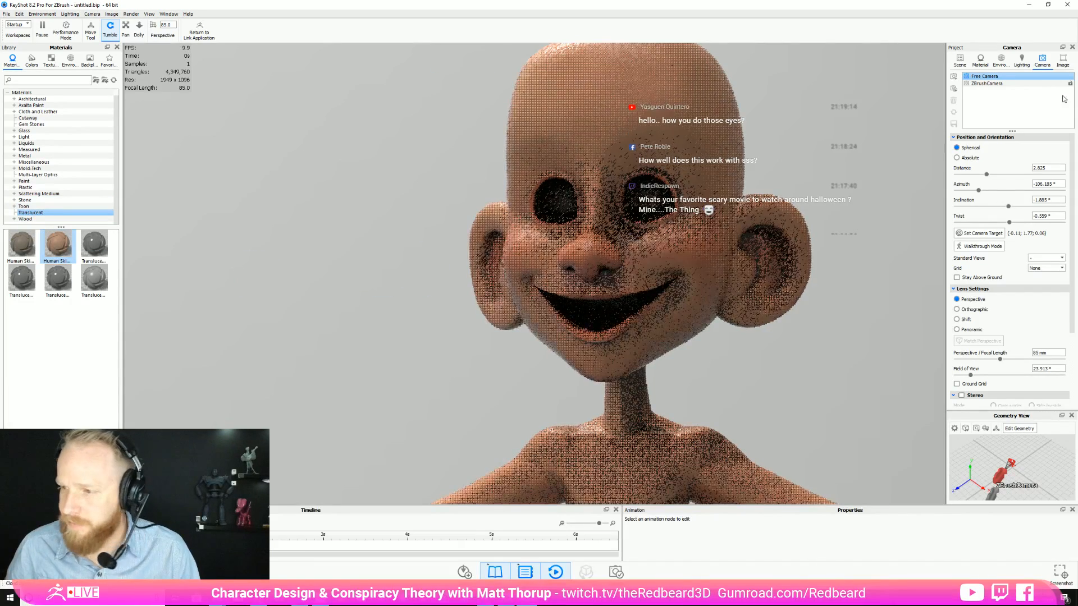
Step: Switch to the ZBrushCamera view and open the properties of the body's skin material from the scene tree
{"action": "left_click", "coordinate": [991, 83]}
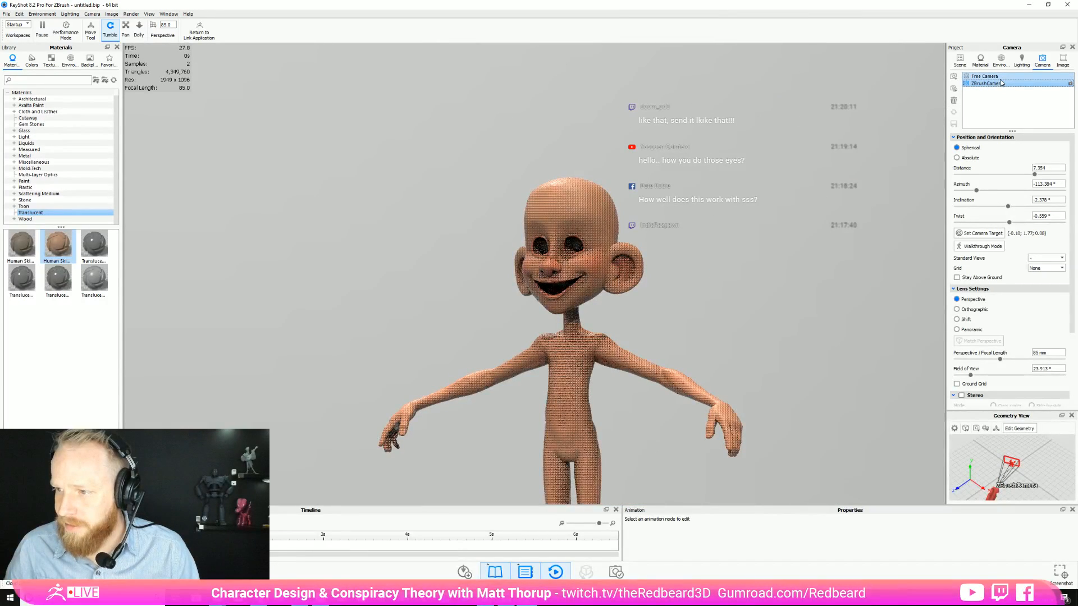
{"action": "left_click", "coordinate": [960, 60]}
{"action": "left_click", "coordinate": [979, 103]}
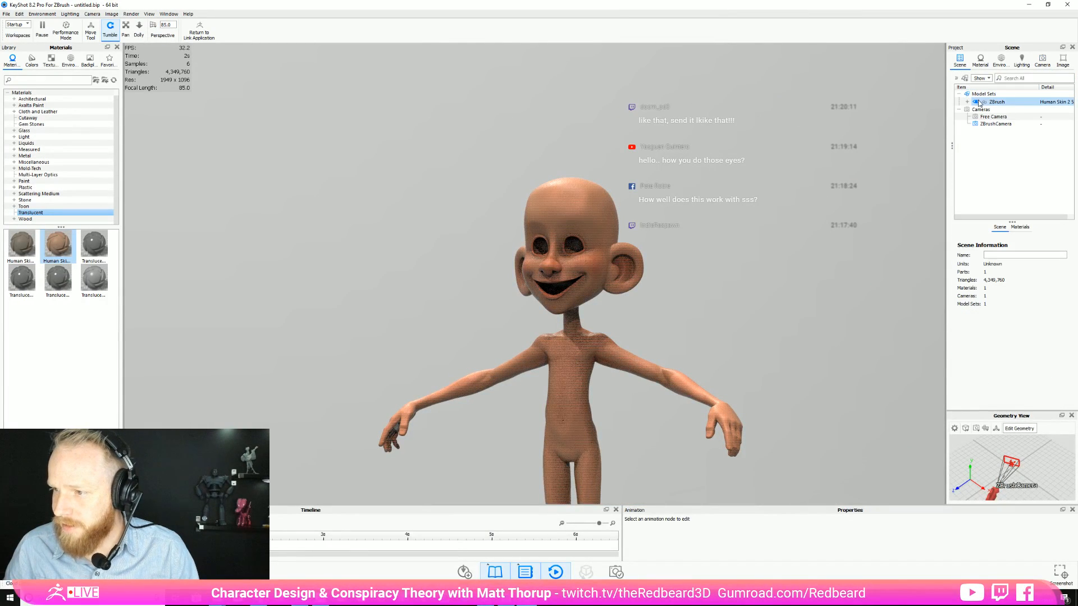
{"action": "left_click", "coordinate": [967, 102]}
{"action": "double_click", "coordinate": [1000, 111]}
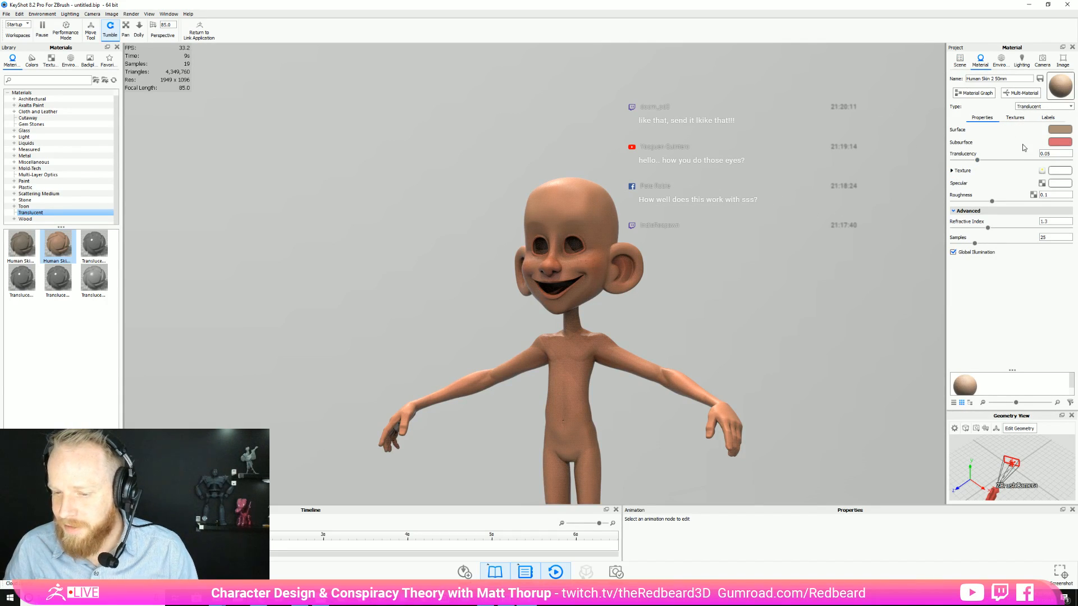
Step: Set the skin material's surface color to a near-white tint and accept the existing red subsurface color
{"action": "left_click", "coordinate": [1060, 130]}
{"action": "left_click", "coordinate": [974, 35]}
{"action": "left_click", "coordinate": [972, 35]}
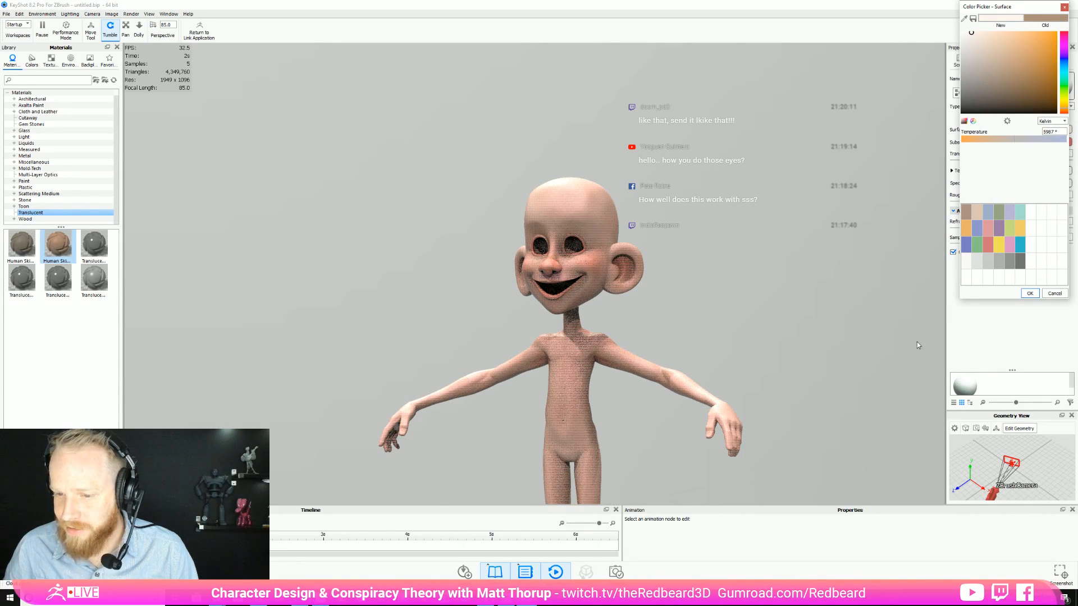
{"action": "left_click", "coordinate": [1030, 294]}
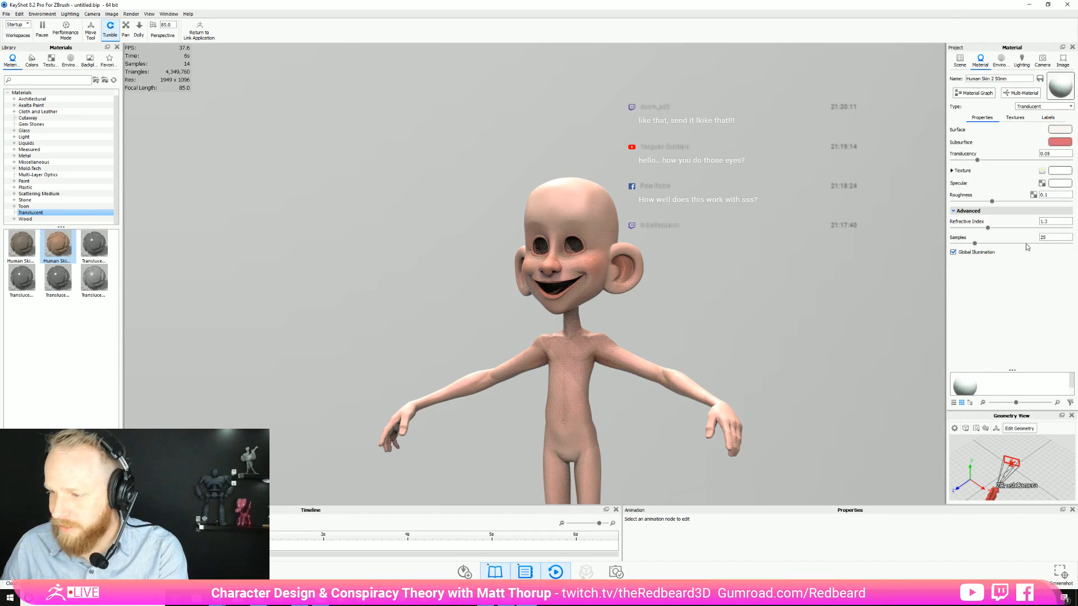
{"action": "left_click", "coordinate": [1061, 142]}
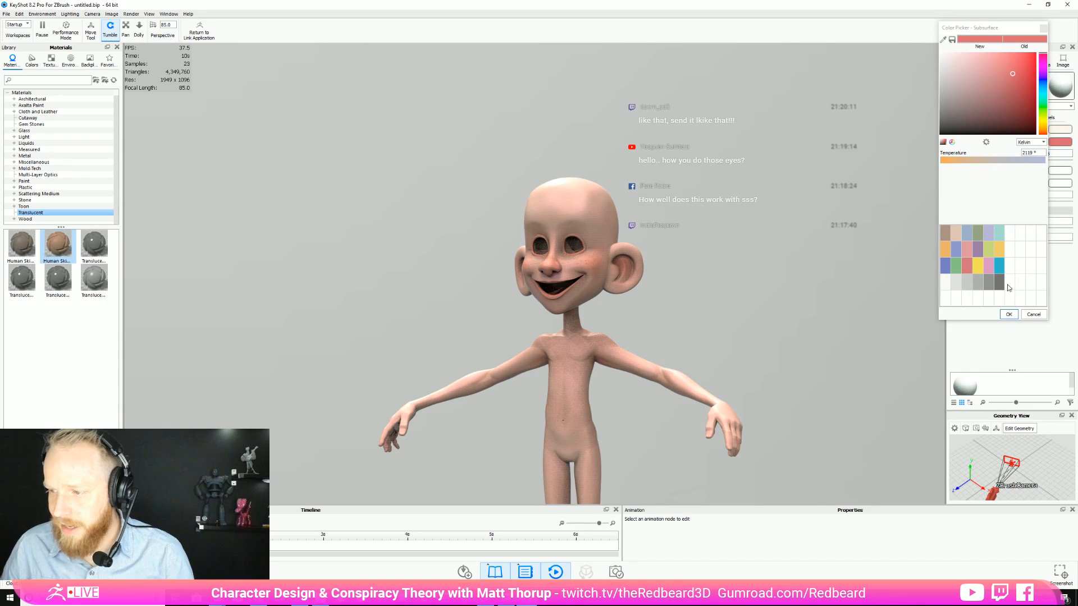
{"action": "left_click", "coordinate": [1009, 315]}
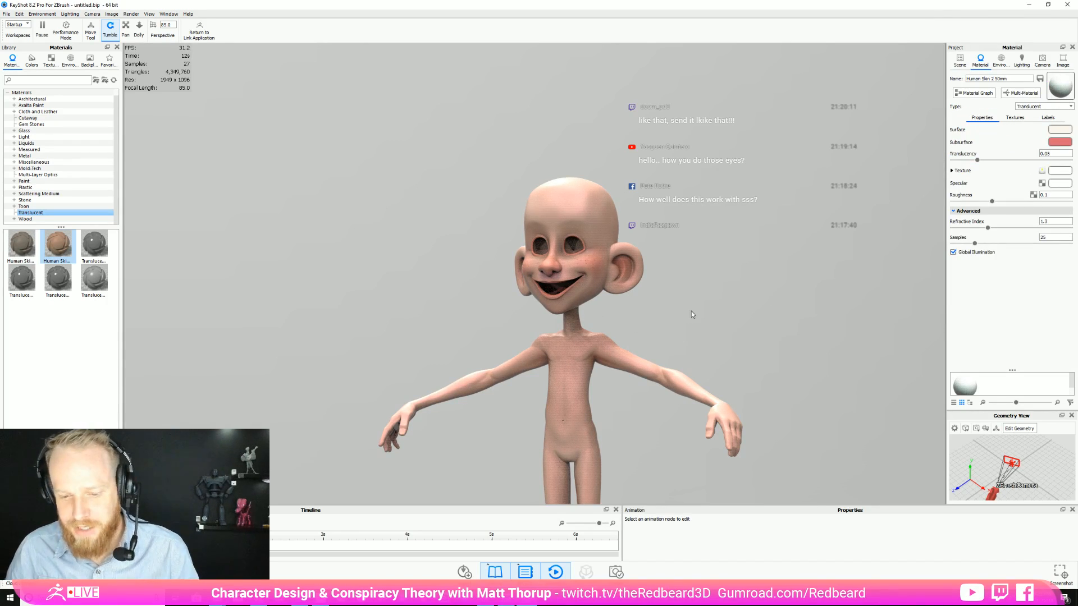
Step: Increase the skin material's translucency to get stronger subsurface scattering
{"action": "left_click", "coordinate": [1048, 154]}
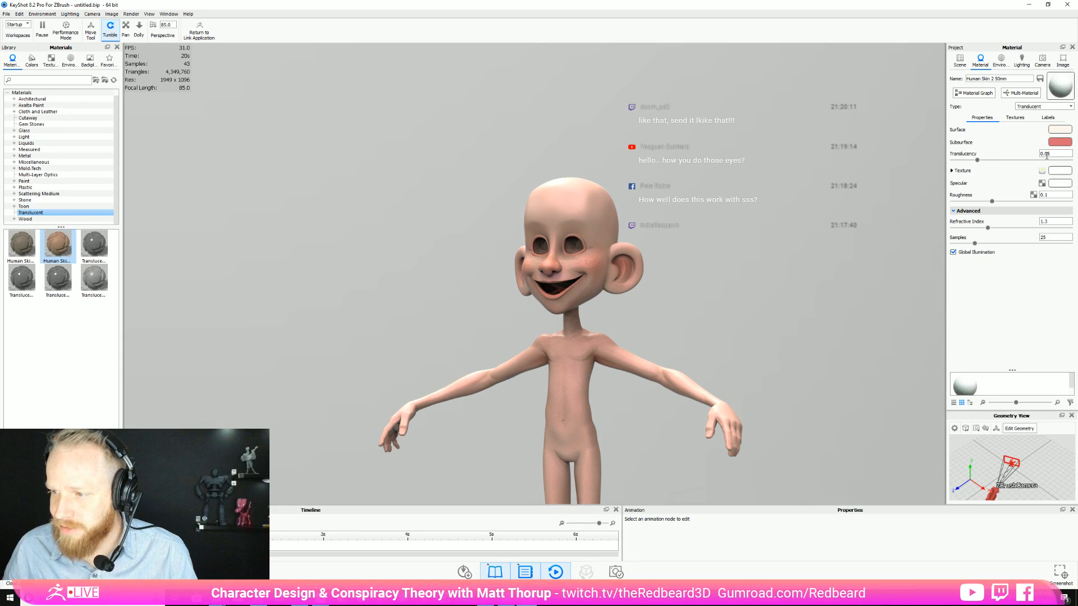
{"action": "left_click_drag", "start_coordinate": [1046, 156], "coordinate": [1059, 154]}
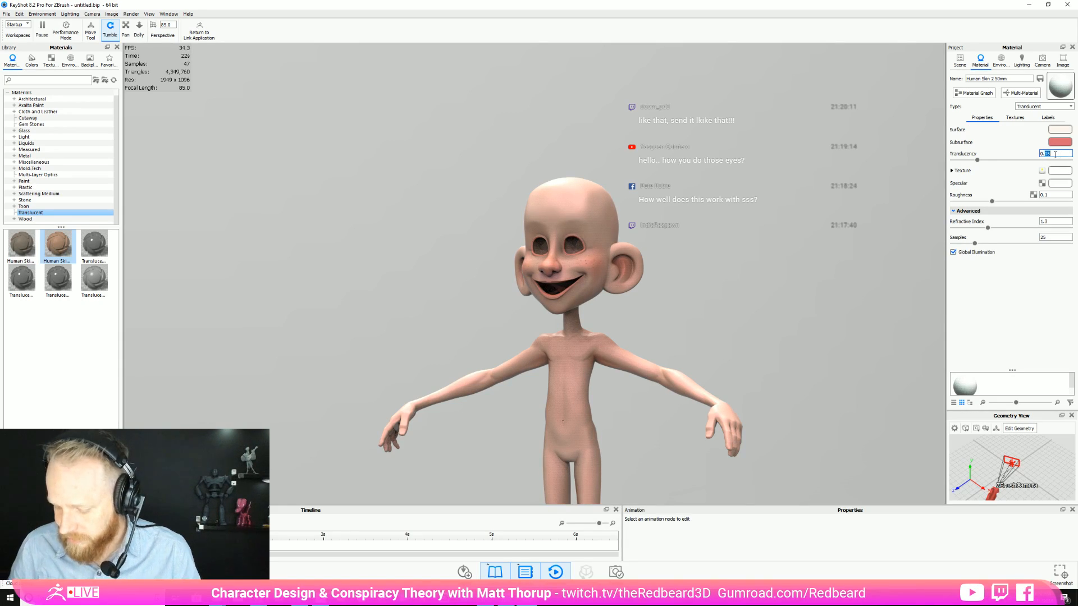
{"action": "type", "text": "1"}
{"action": "key", "text": "Return"}
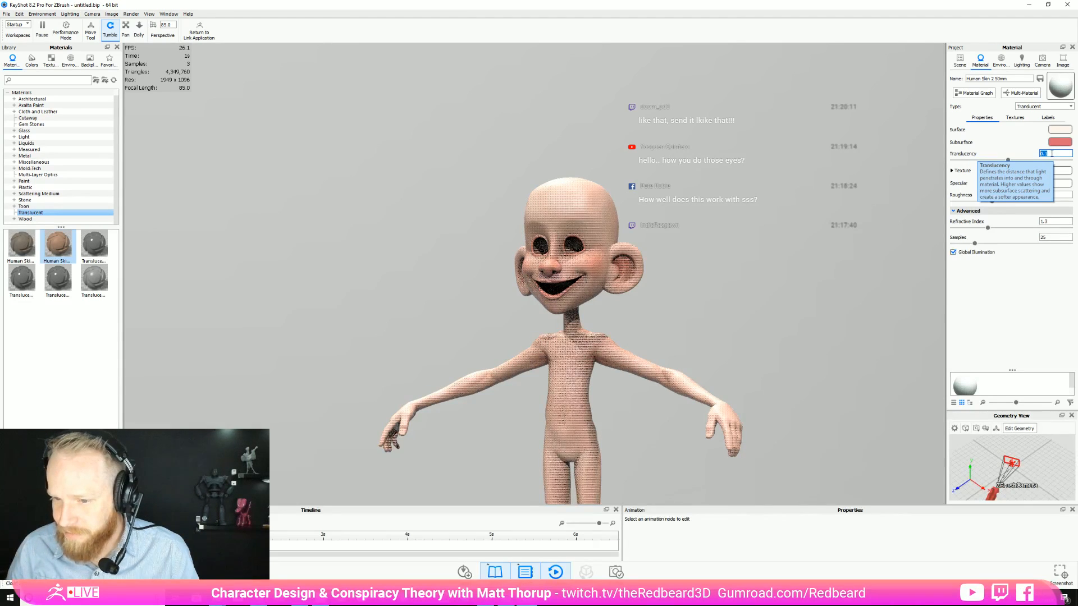
{"action": "left_click", "coordinate": [1044, 153]}
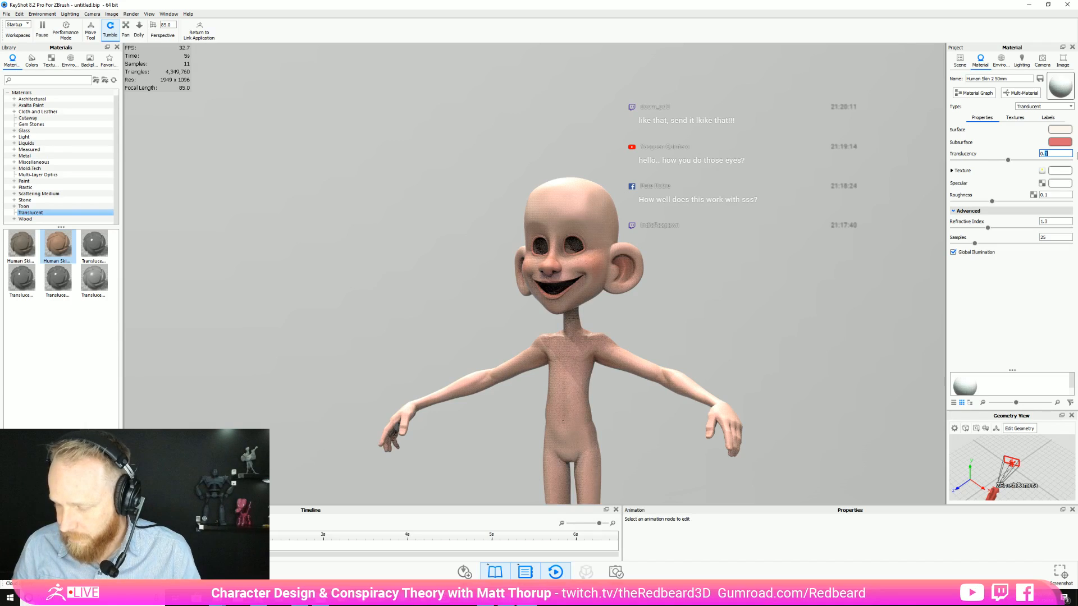
{"action": "key", "text": "Return"}
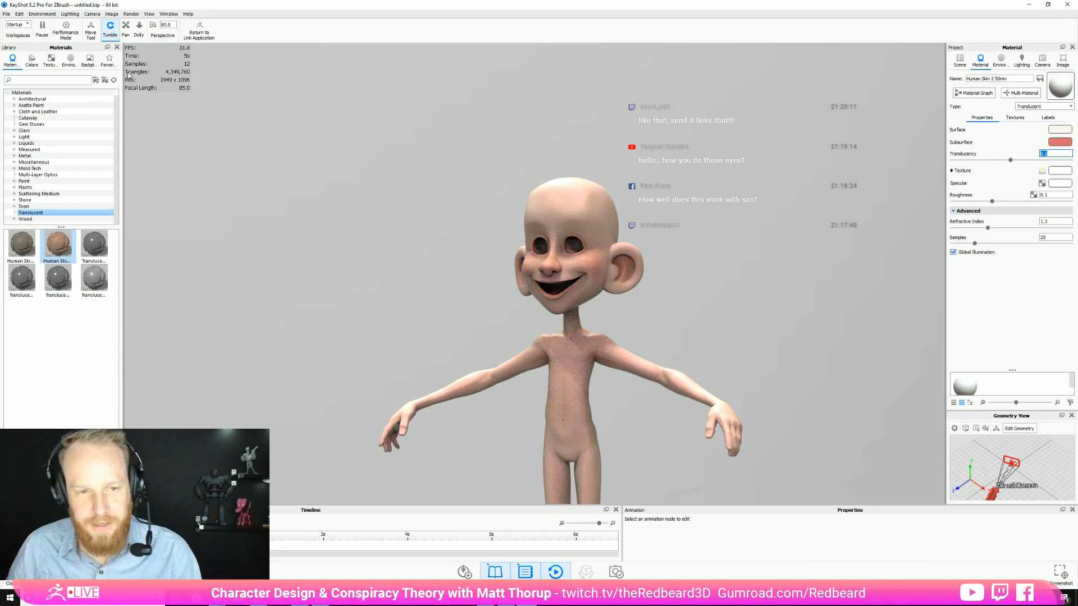
Step: Light the scene with the downloaded Studio Small 03 8k environment and rotate it to 98.5°
{"action": "left_click", "coordinate": [67, 62]}
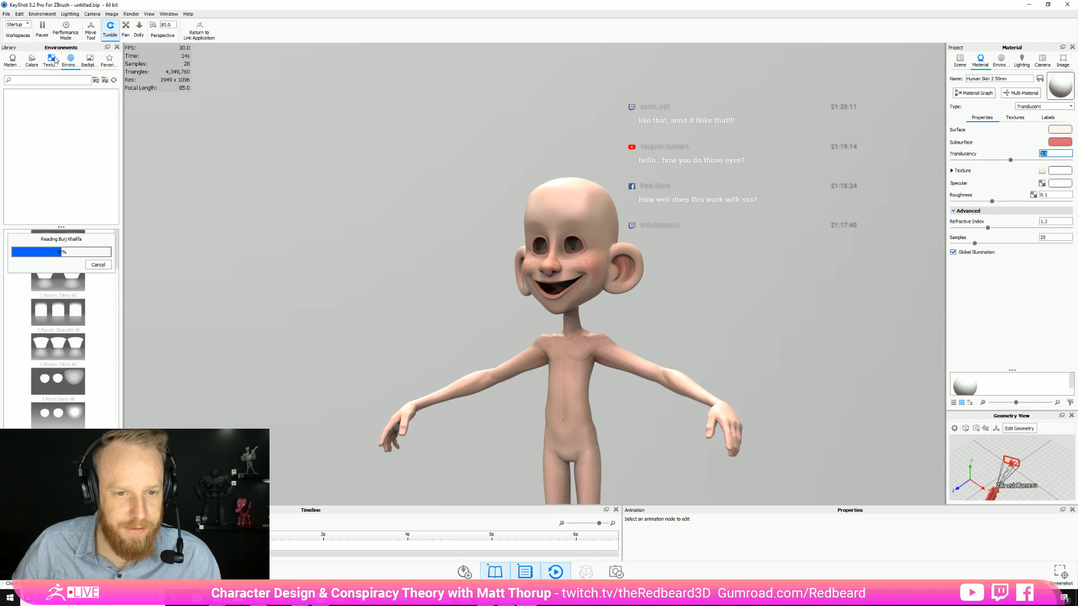
{"action": "left_click", "coordinate": [90, 60]}
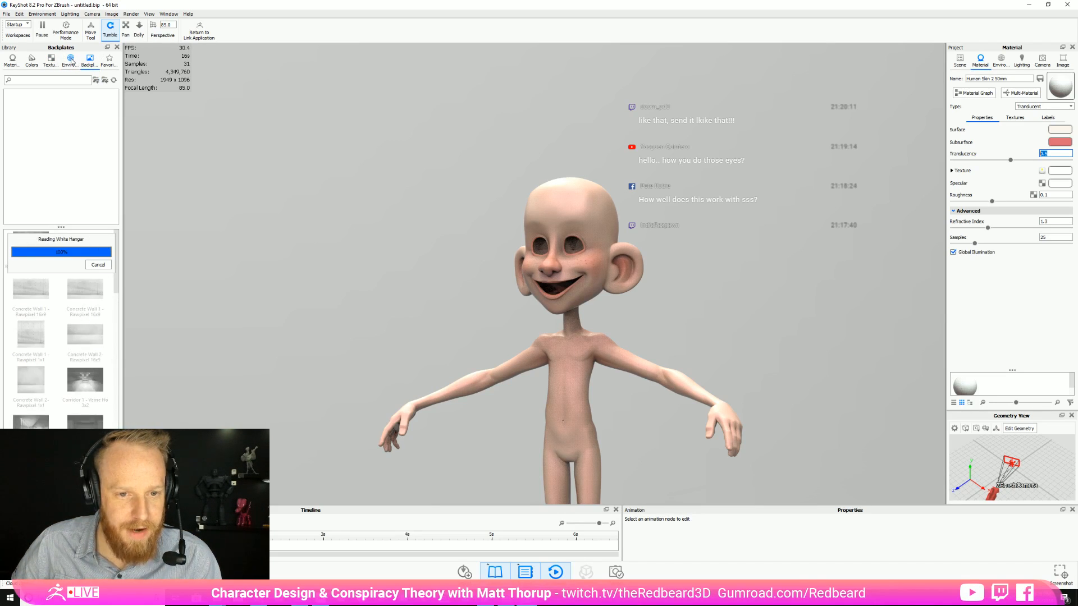
{"action": "left_click", "coordinate": [71, 60]}
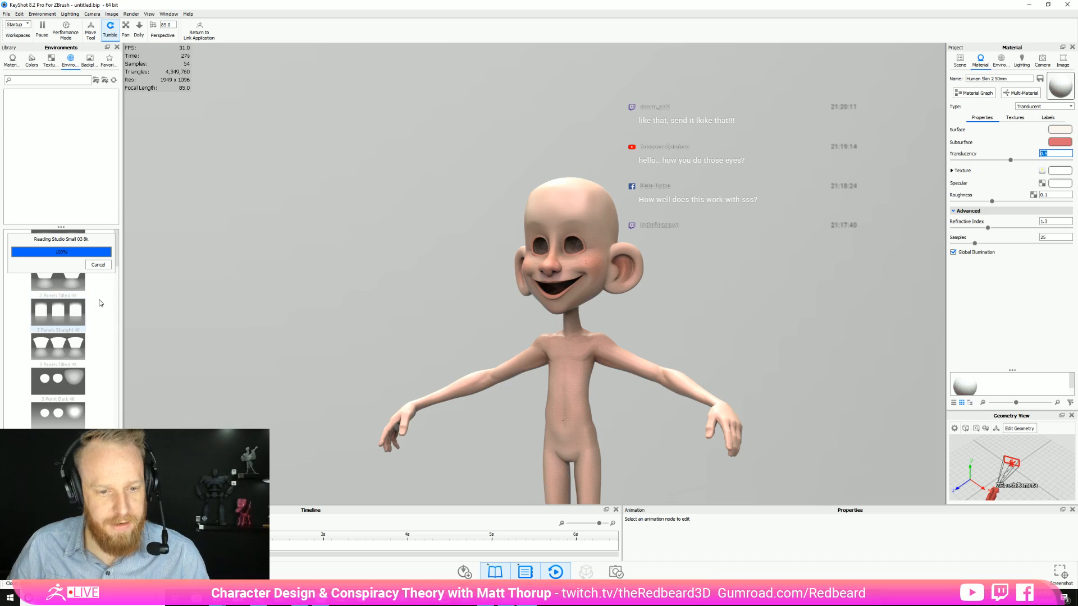
{"action": "mouse_move", "coordinate": [101, 297]}
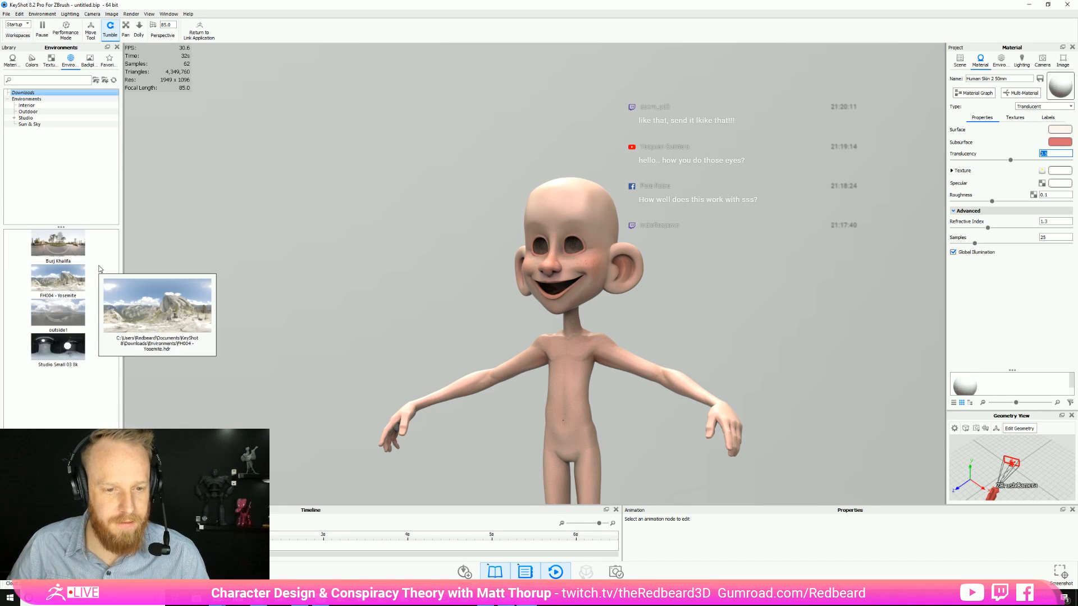
{"action": "mouse_move", "coordinate": [63, 351]}
{"action": "left_click_drag", "start_coordinate": [63, 352], "coordinate": [301, 315]}
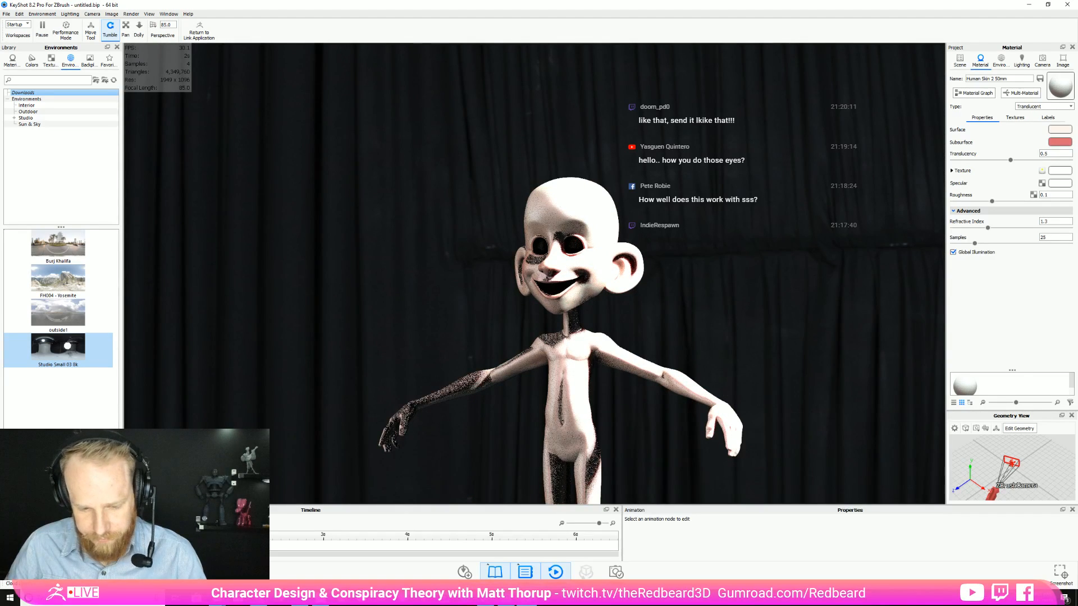
{"action": "left_click", "coordinate": [1000, 60]}
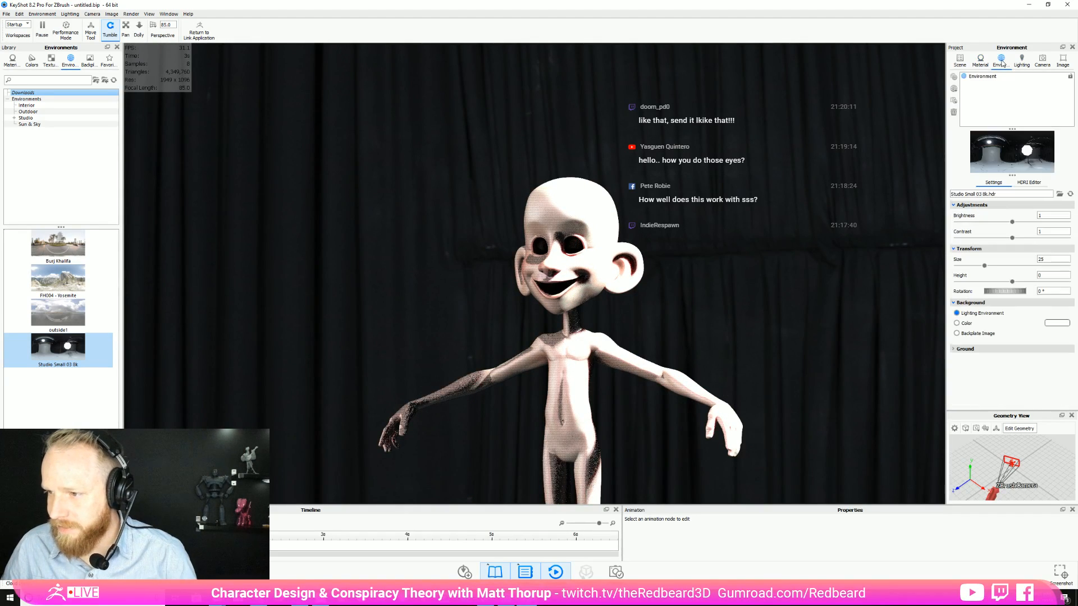
{"action": "mouse_move", "coordinate": [1000, 292]}
{"action": "left_mouse_down"}
{"action": "mouse_move", "coordinate": [1056, 298]}
{"action": "mouse_move", "coordinate": [986, 298]}
{"action": "left_mouse_up"}
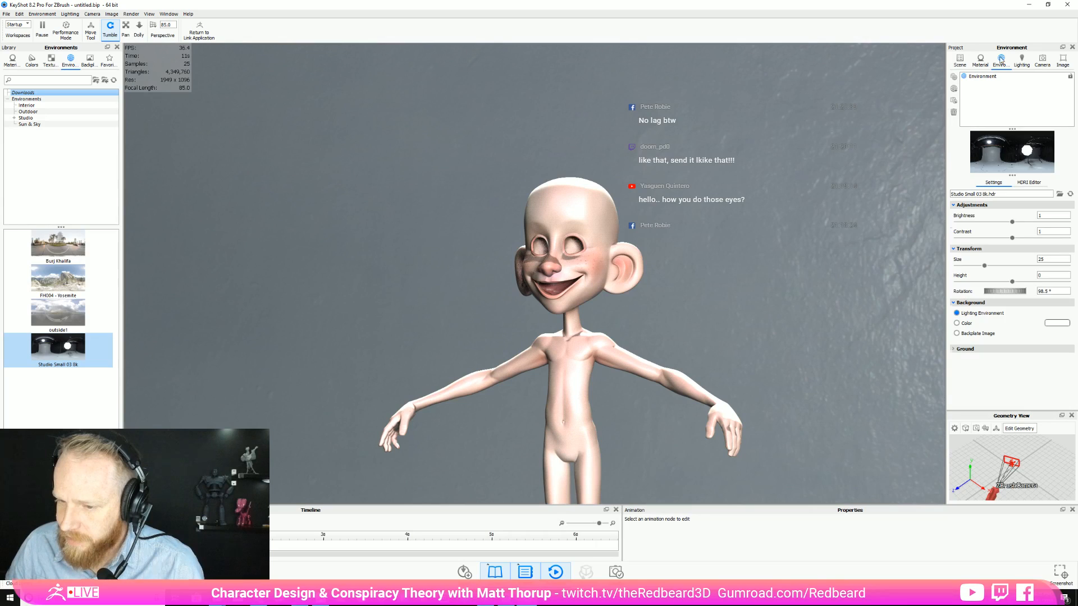
Step: Try a translucency of 1 on the body's skin material, and raise it to 5
{"action": "left_click", "coordinate": [980, 60]}
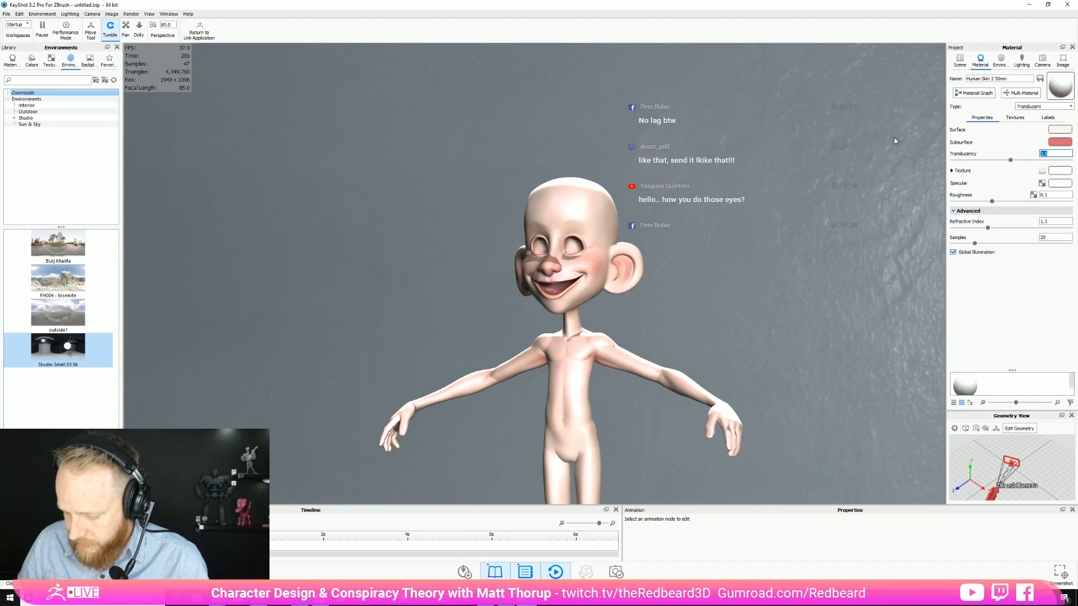
{"action": "type", "text": "1"}
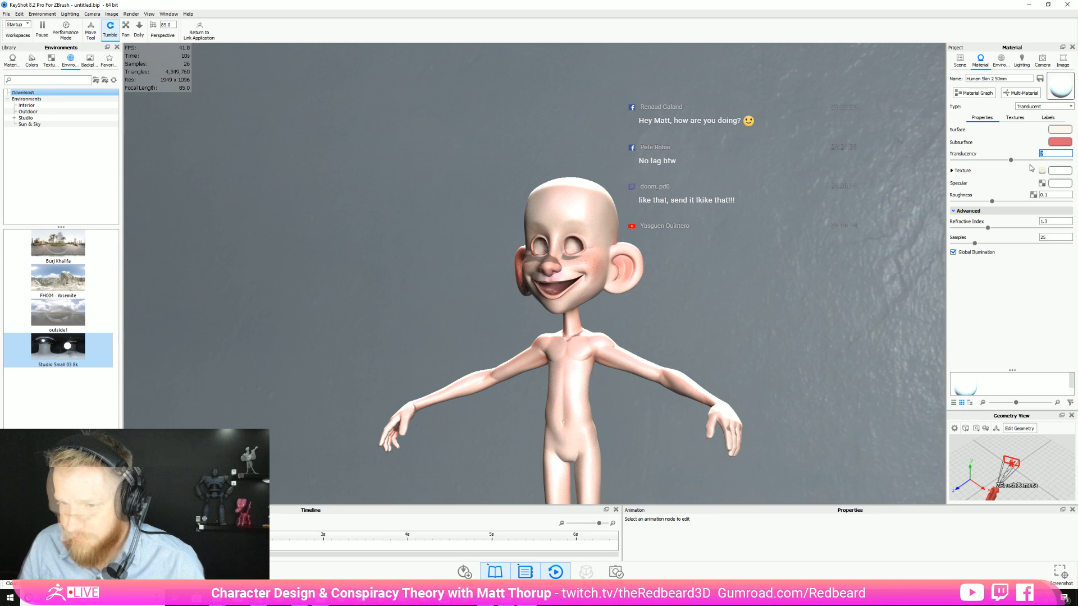
{"action": "type", "text": "5"}
{"action": "key", "text": "Return"}
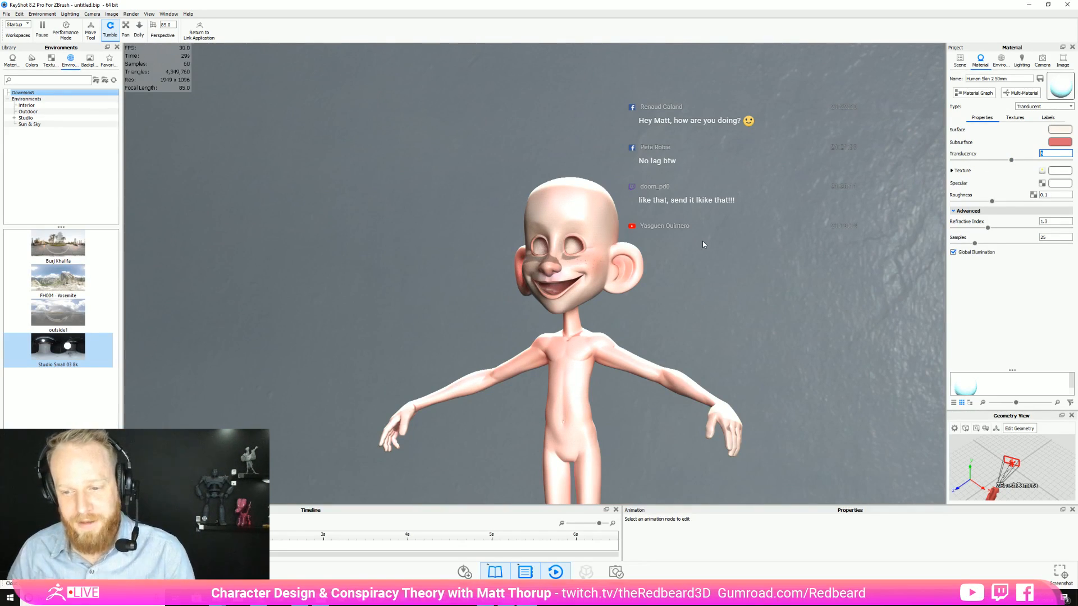
{"action": "key", "text": "Return"}
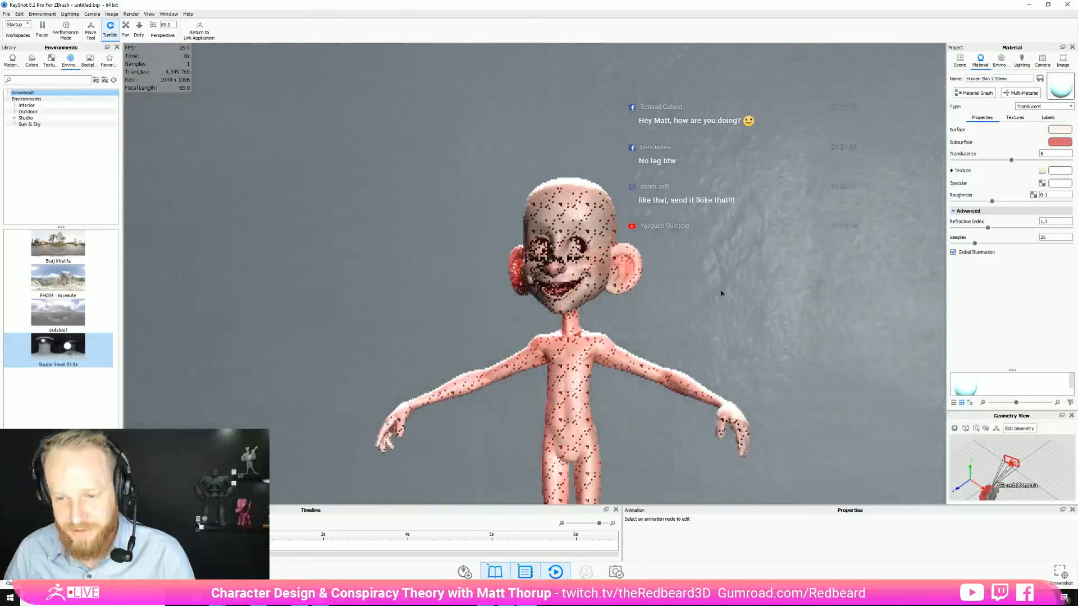
{"action": "left_click_drag", "start_coordinate": [666, 301], "coordinate": [719, 301]}
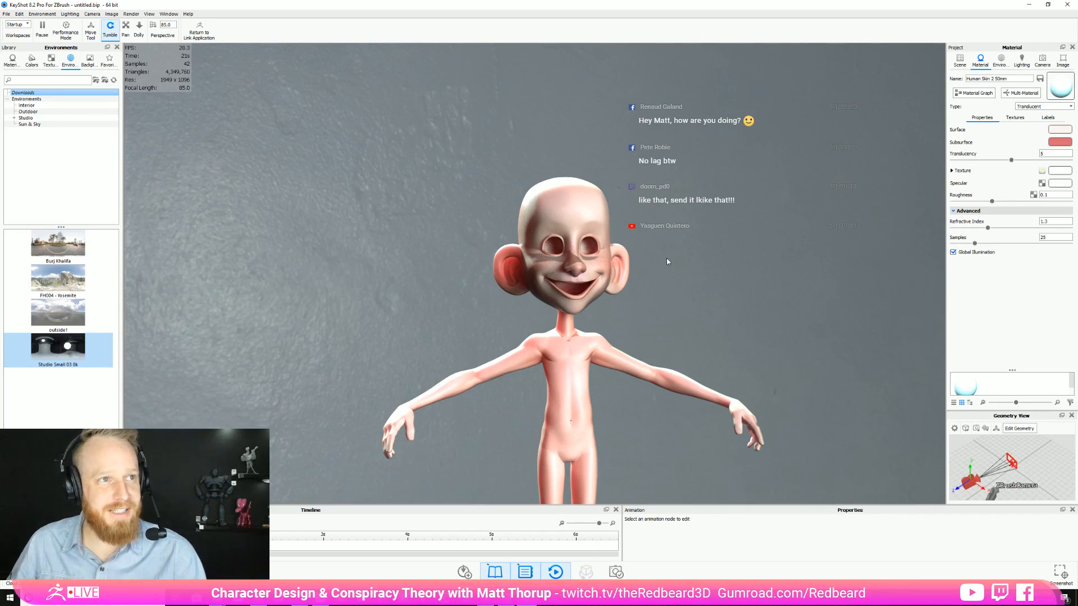
Step: Close KeyShot without saving the scene and show all of the character's parts again in ZBrush
{"action": "left_click", "coordinate": [1069, 6]}
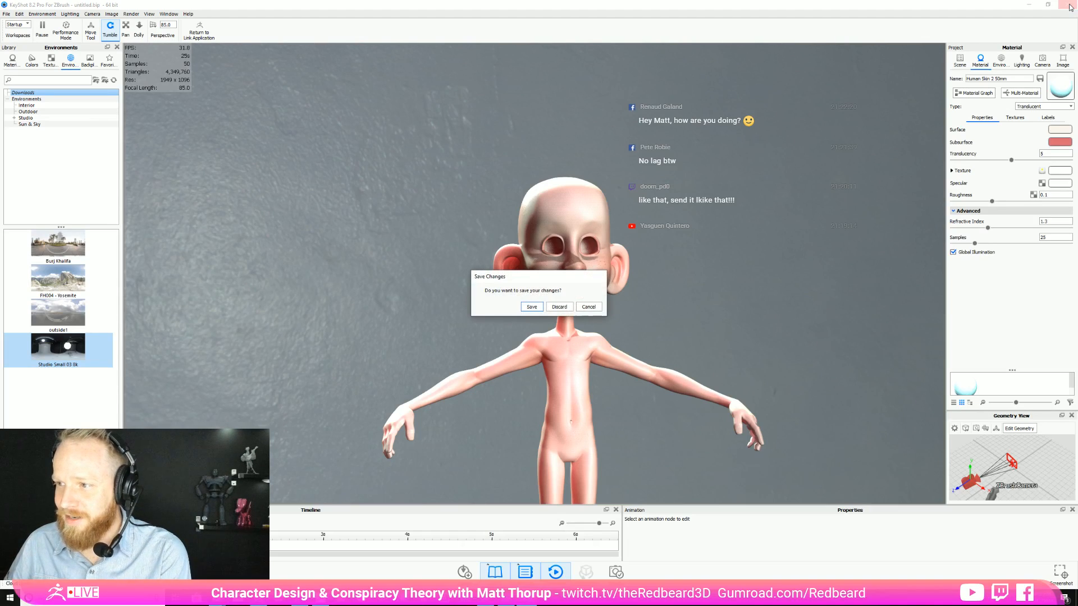
{"action": "left_click", "coordinate": [557, 308]}
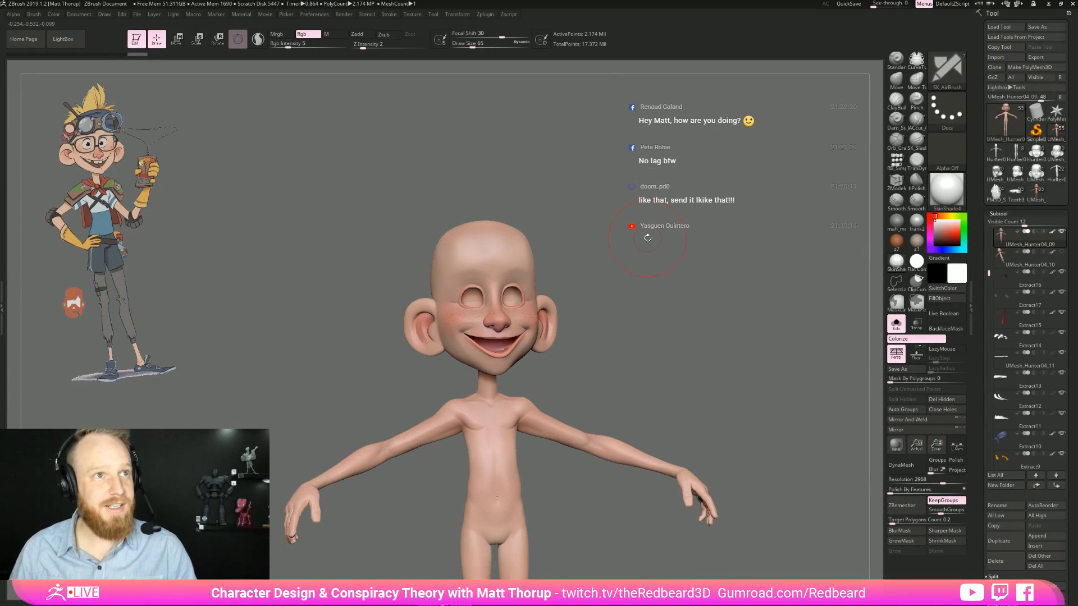
{"action": "mouse_move", "coordinate": [701, 344]}
{"action": "left_mouse_down"}
{"action": "mouse_move", "coordinate": [693, 354]}
{"action": "mouse_move", "coordinate": [710, 339]}
{"action": "mouse_move", "coordinate": [690, 347]}
{"action": "mouse_move", "coordinate": [815, 355]}
{"action": "mouse_move", "coordinate": [619, 351]}
{"action": "left_mouse_up"}
{"action": "left_click", "coordinate": [896, 324]}
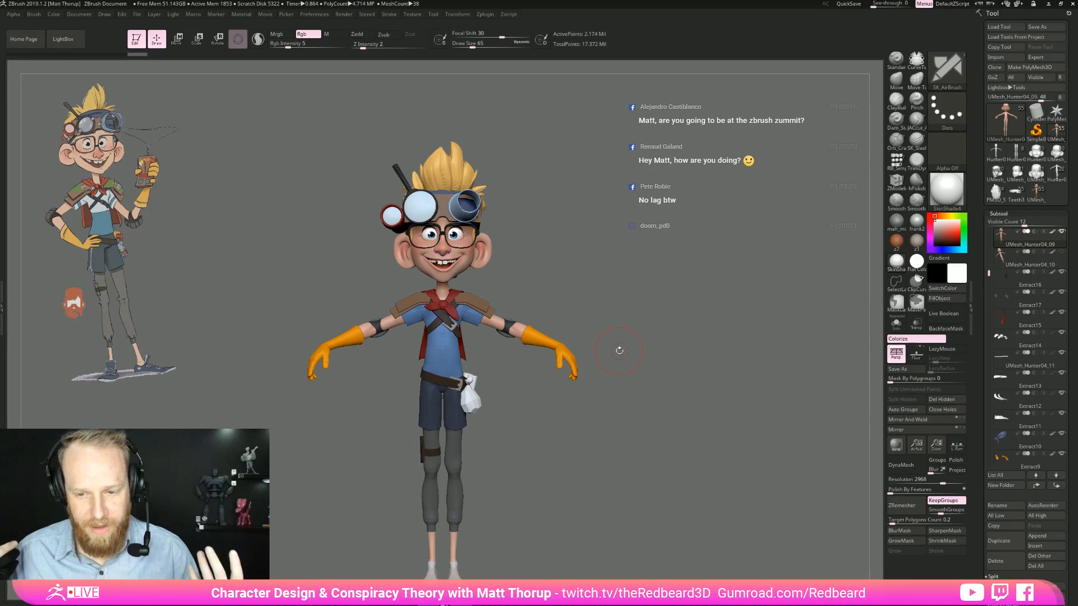
{"action": "left_click_drag", "start_coordinate": [715, 370], "coordinate": [658, 369]}
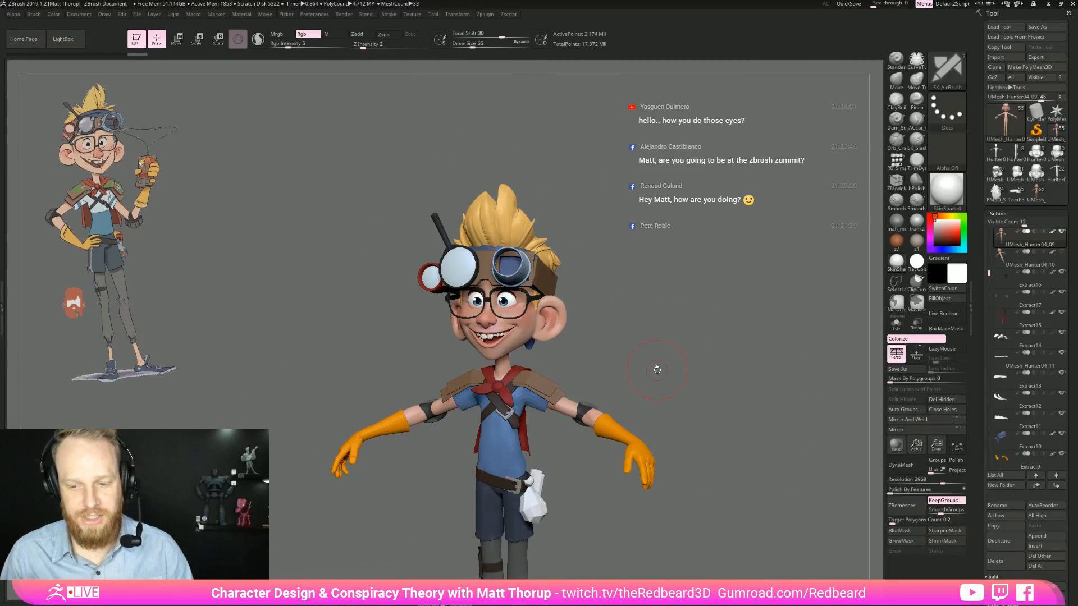
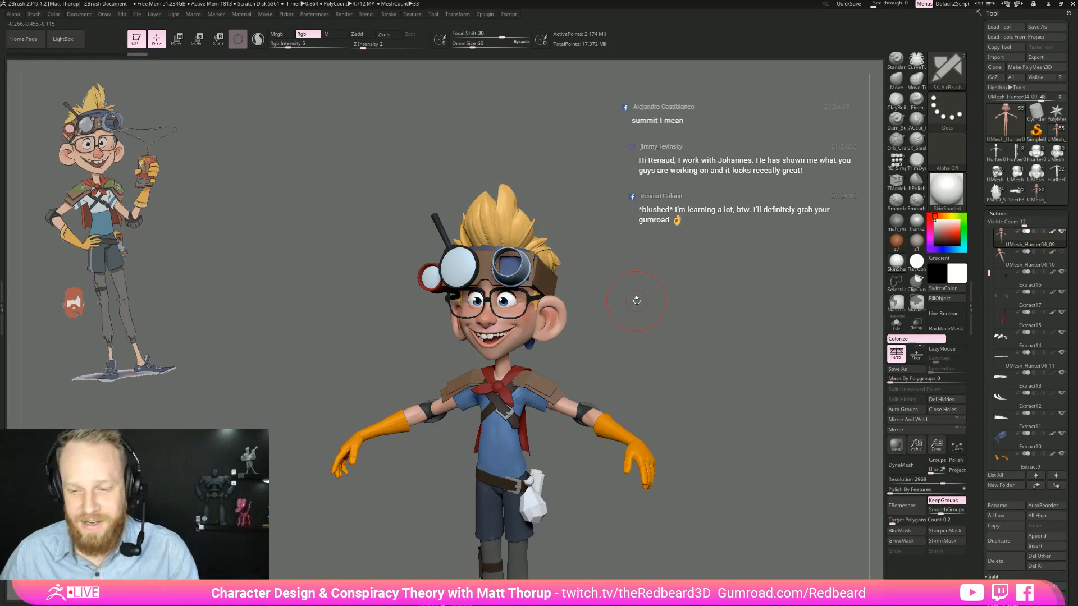
Step: Isolate the blue-iris eyes subtool UMesh_Hunter04_12, frame it and turn off perspective
{"action": "left_click_drag", "start_coordinate": [711, 376], "coordinate": [643, 438]}
{"action": "left_click_drag", "start_coordinate": [991, 297], "coordinate": [991, 394]}
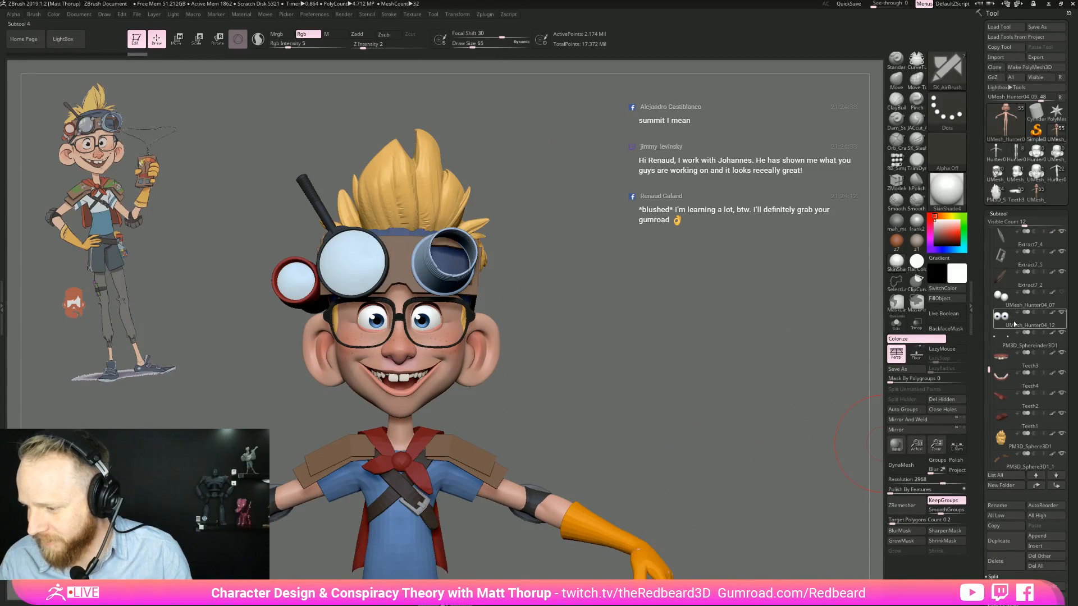
{"action": "left_click", "coordinate": [1010, 315]}
{"action": "left_click", "coordinate": [897, 324]}
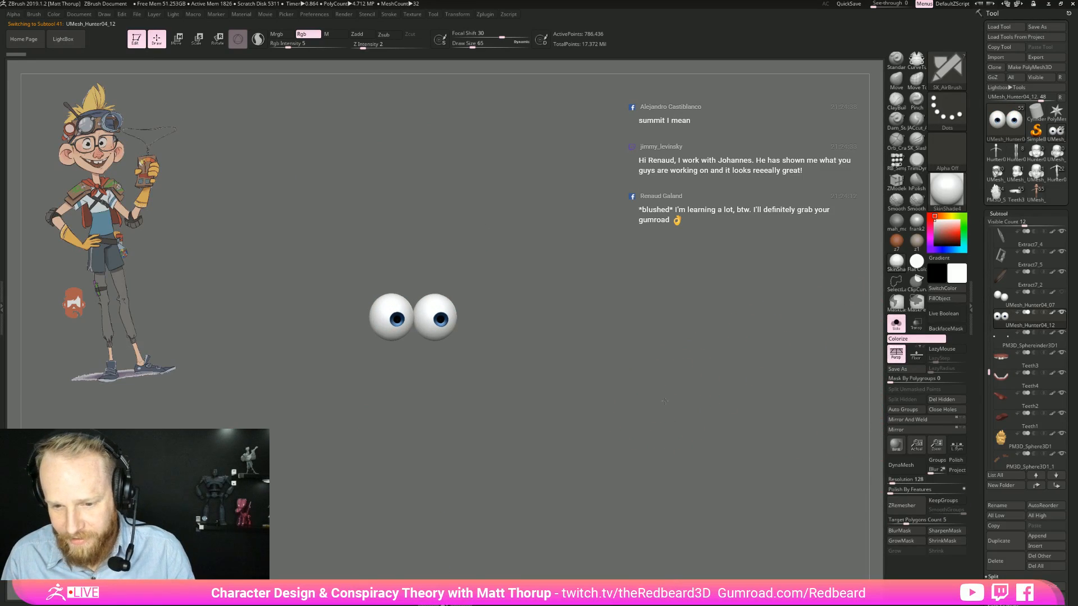
{"action": "key", "text": "f"}
{"action": "left_click_drag", "start_coordinate": [651, 403], "coordinate": [810, 444], "text": "alt"}
{"action": "left_click_drag", "start_coordinate": [810, 443], "coordinate": [620, 480], "text": "alt"}
{"action": "left_click", "coordinate": [896, 354]}
{"action": "left_click_drag", "start_coordinate": [740, 405], "coordinate": [786, 452]}
{"action": "left_click_drag", "start_coordinate": [786, 452], "coordinate": [668, 472], "text": "alt"}
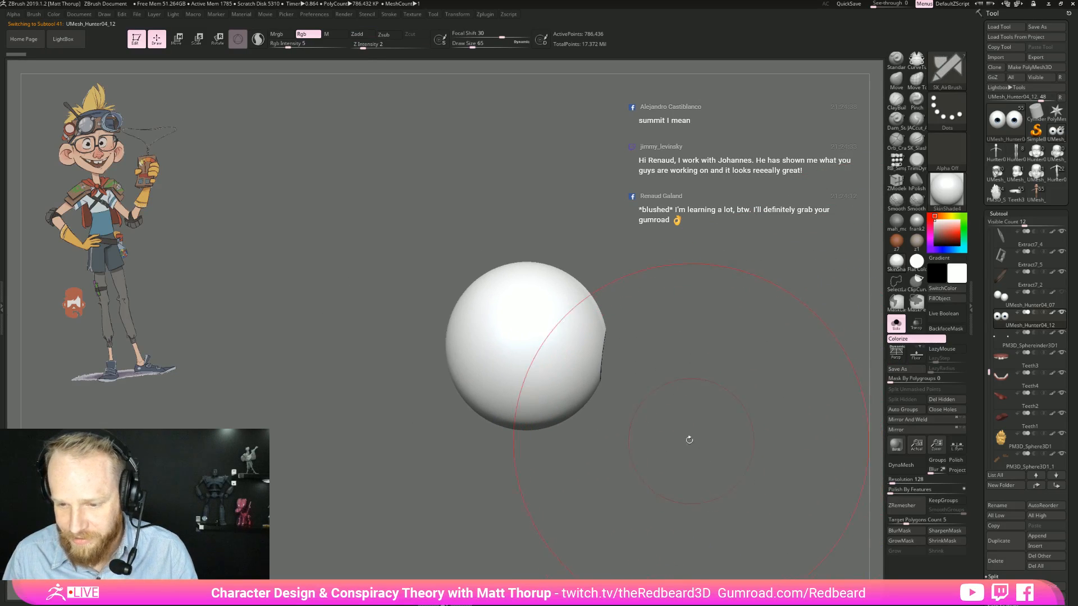
Step: Hide the paint on the isolated eyes and examine the sculpted shape of the irises and pupils
{"action": "left_click_drag", "start_coordinate": [729, 383], "coordinate": [635, 414], "text": "shift"}
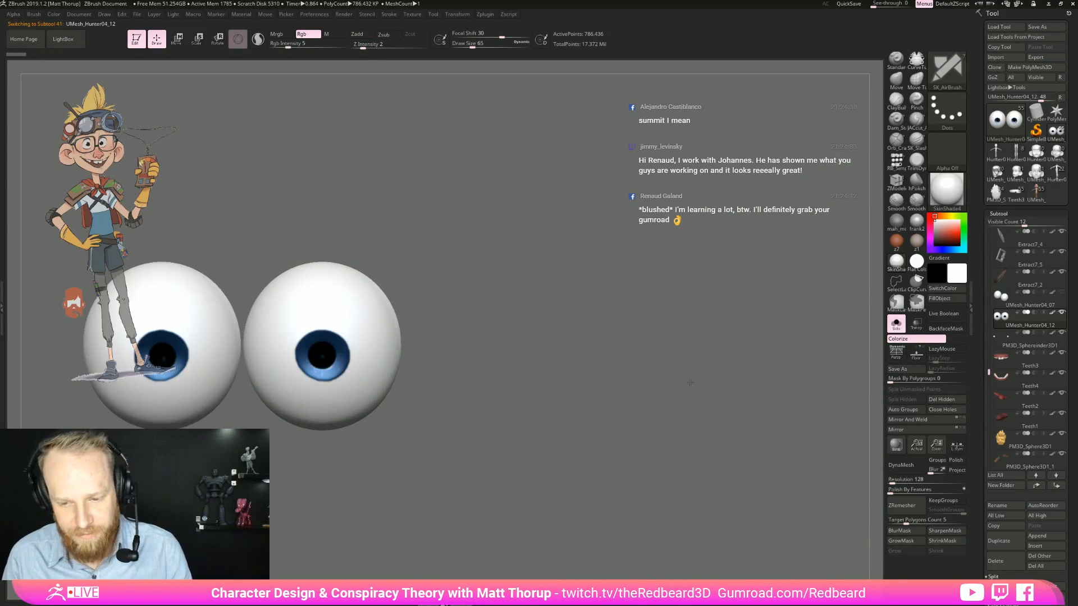
{"action": "left_click_drag", "start_coordinate": [498, 478], "coordinate": [670, 468], "text": "alt"}
{"action": "key", "text": "shift+f"}
{"action": "key", "text": "shift+f"}
{"action": "left_click", "coordinate": [903, 339]}
{"action": "left_click_drag", "start_coordinate": [814, 396], "coordinate": [722, 406]}
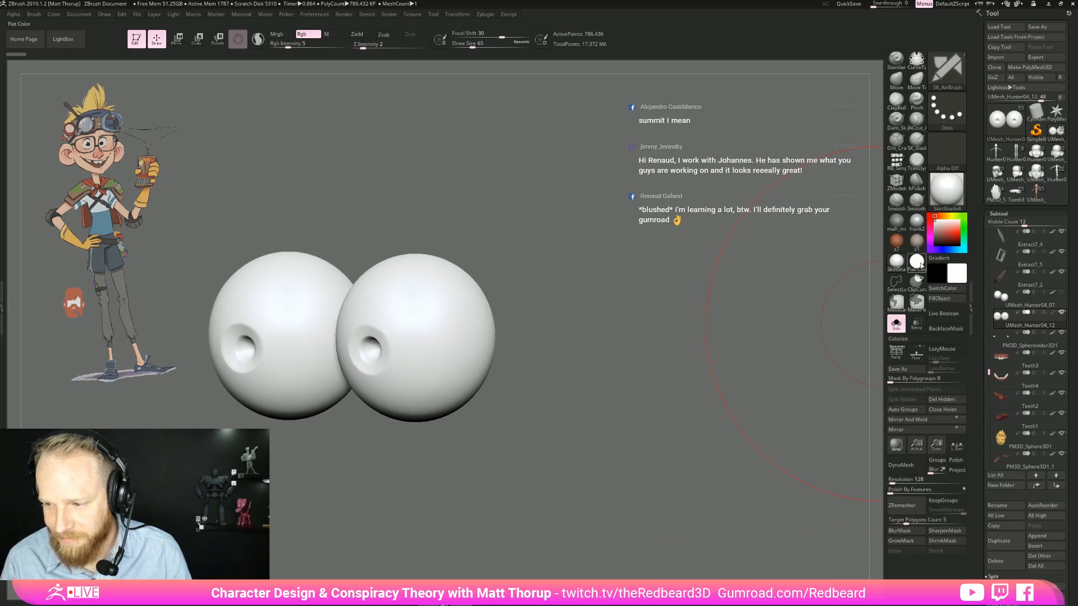
{"action": "left_click_drag", "start_coordinate": [643, 449], "coordinate": [724, 510], "text": "alt"}
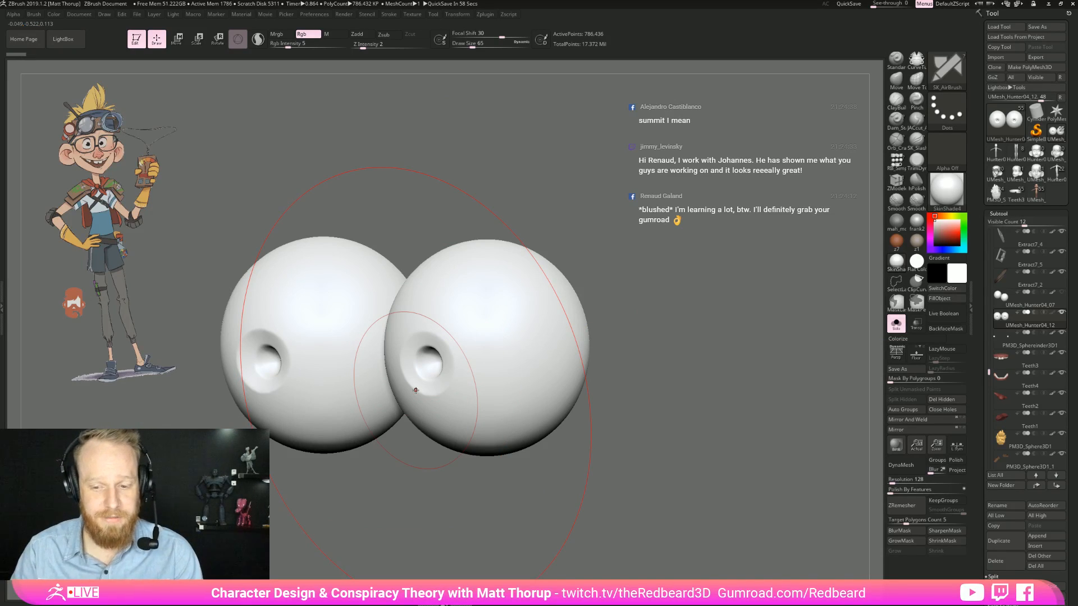
{"action": "right_click_drag", "start_coordinate": [415, 390], "coordinate": [669, 473]}
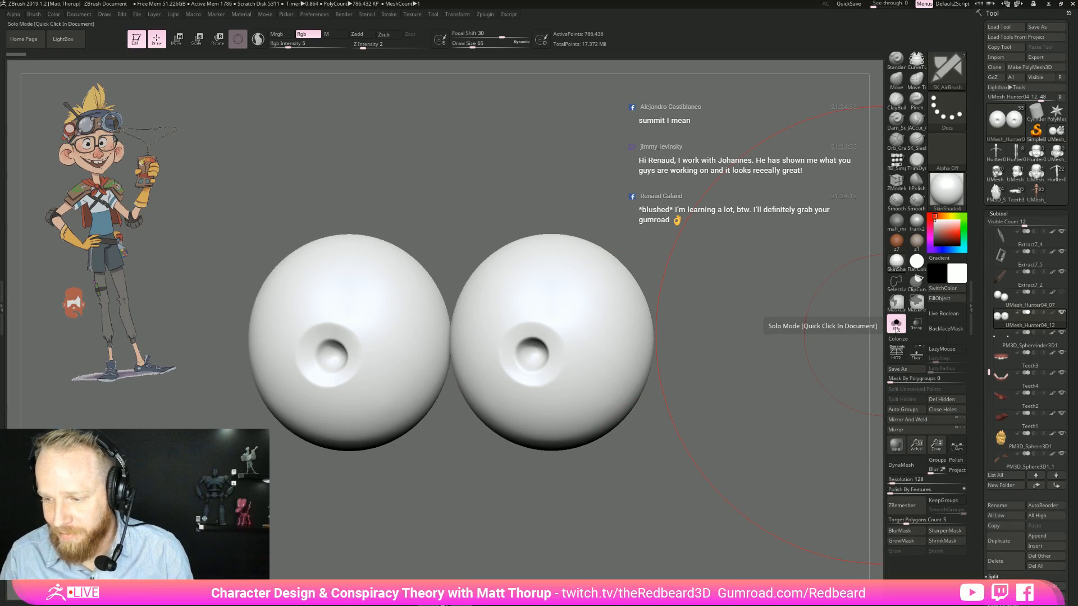
Step: Check the eyes among the other parts, isolate them again and restore their painted color display
{"action": "left_click", "coordinate": [896, 324]}
{"action": "left_click", "coordinate": [896, 324]}
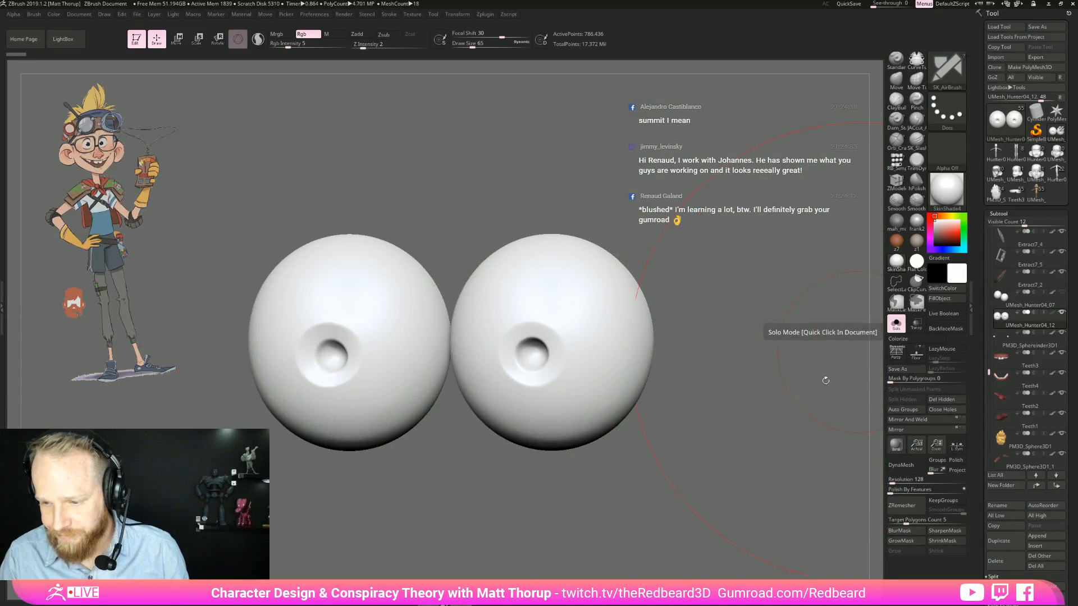
{"action": "left_click", "coordinate": [898, 339]}
{"action": "left_click_drag", "start_coordinate": [721, 416], "coordinate": [758, 385]}
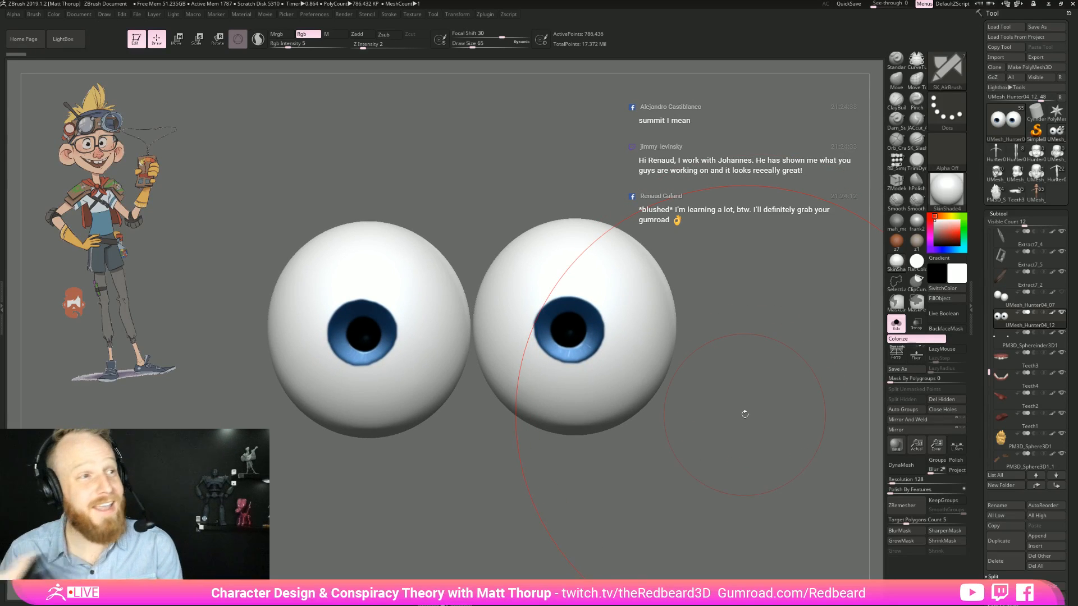
{"action": "left_click_drag", "start_coordinate": [744, 414], "coordinate": [734, 436]}
Step: Select the dark-pupil eyes subtool UMesh_Hunter04_07, set Rgb Intensity to 100 and fill it with plain white
{"action": "left_click", "coordinate": [1014, 306]}
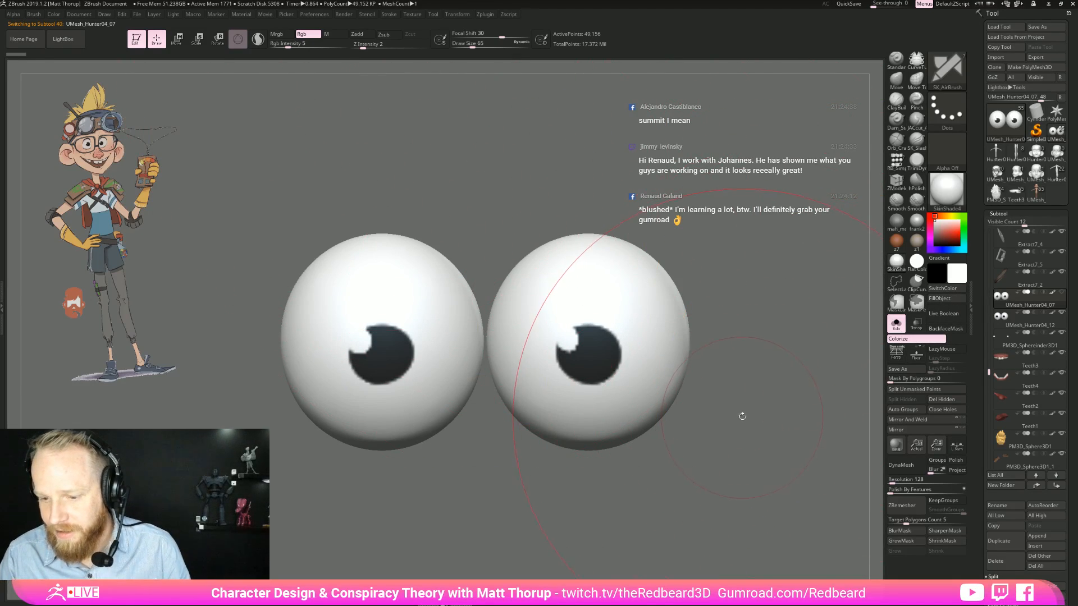
{"action": "left_click_drag", "start_coordinate": [287, 43], "coordinate": [345, 43]}
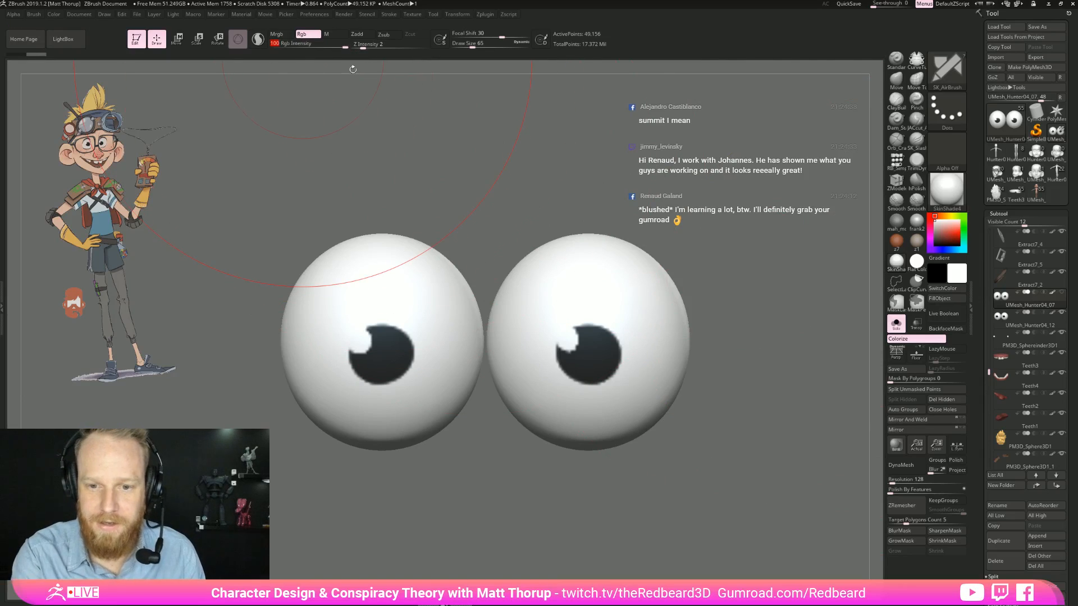
{"action": "left_click", "coordinate": [954, 302]}
{"action": "mouse_move", "coordinate": [730, 429]}
{"action": "left_mouse_down"}
{"action": "mouse_move", "coordinate": [728, 415]}
{"action": "mouse_move", "coordinate": [657, 424]}
{"action": "left_mouse_up"}
Step: Reduce the brush draw size to 6 and subdivide the white eyes twice
{"action": "key", "text": "s"}
{"action": "key", "text": "ctrl"}
{"action": "key", "text": "ctrl"}
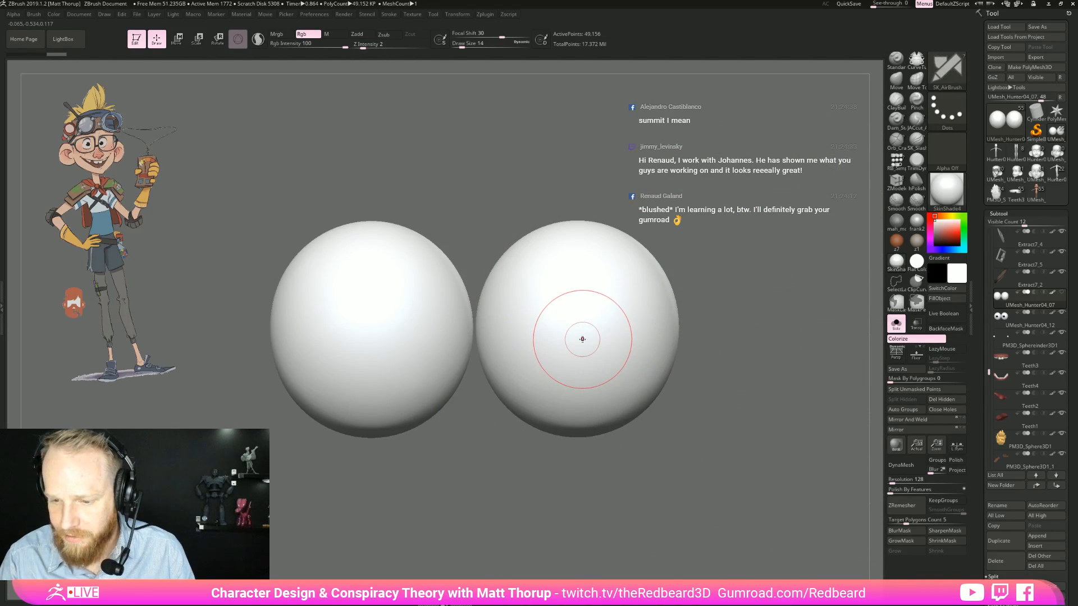
{"action": "key", "text": "s"}
{"action": "left_click_drag", "start_coordinate": [583, 340], "coordinate": [577, 339]}
{"action": "key", "text": "ctrl"}
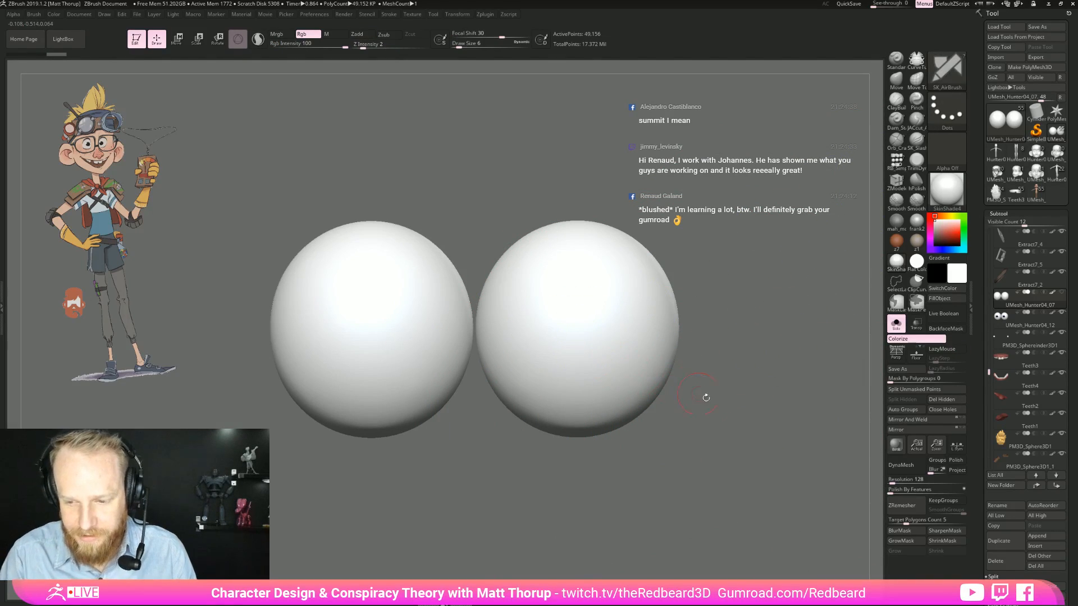
{"action": "key", "text": "ctrl+d"}
{"action": "key", "text": "ctrl+d"}
{"action": "left_click_drag", "start_coordinate": [721, 444], "coordinate": [723, 441]}
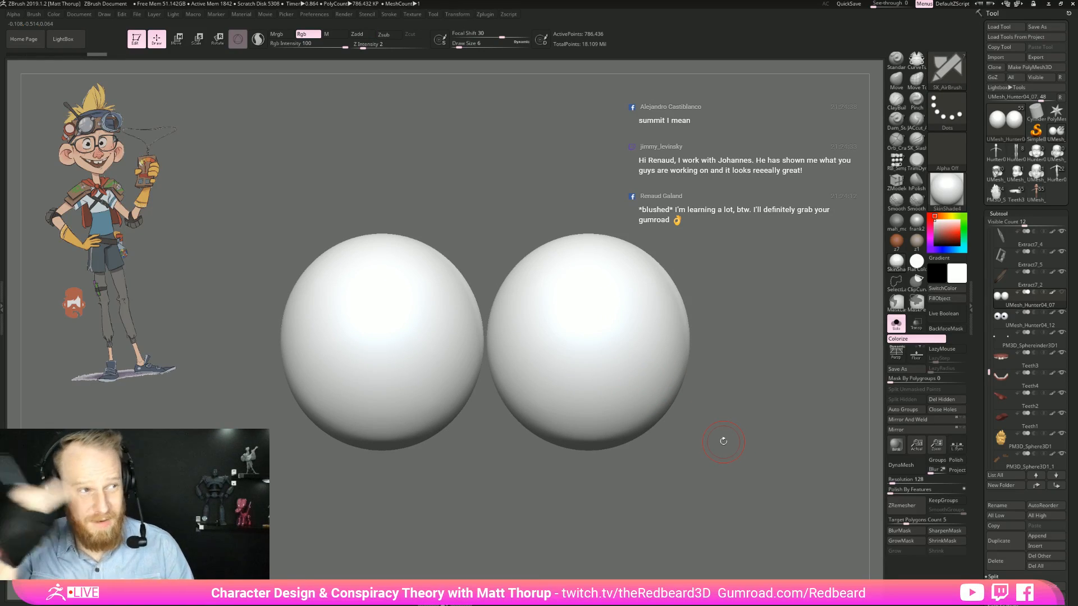
Step: Turn off LazyMouse for the masking brush, clear the trial mask and mask a round iris area on both eyes
{"action": "key", "text": "ctrl"}
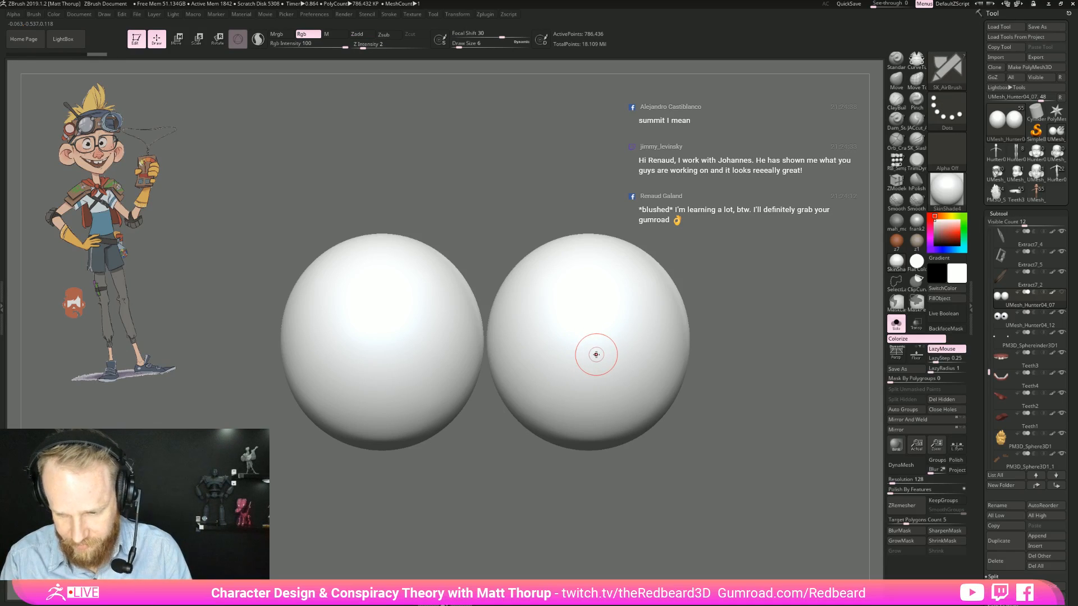
{"action": "left_click", "coordinate": [949, 349]}
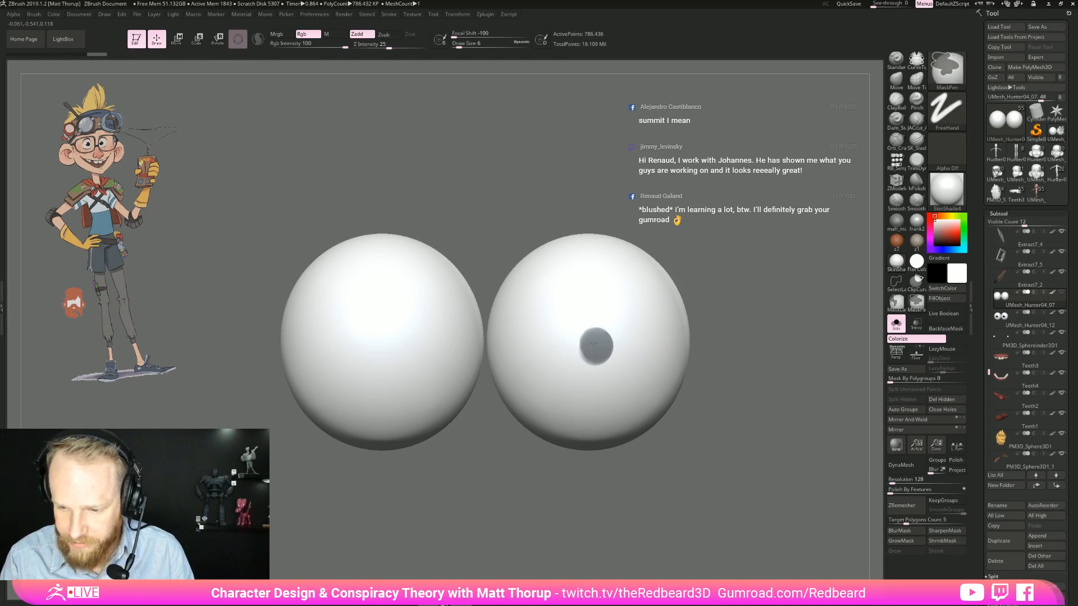
{"action": "left_click_drag", "start_coordinate": [729, 356], "coordinate": [750, 437], "text": "ctrl"}
{"action": "left_click_drag", "start_coordinate": [595, 348], "coordinate": [603, 347], "text": "ctrl"}
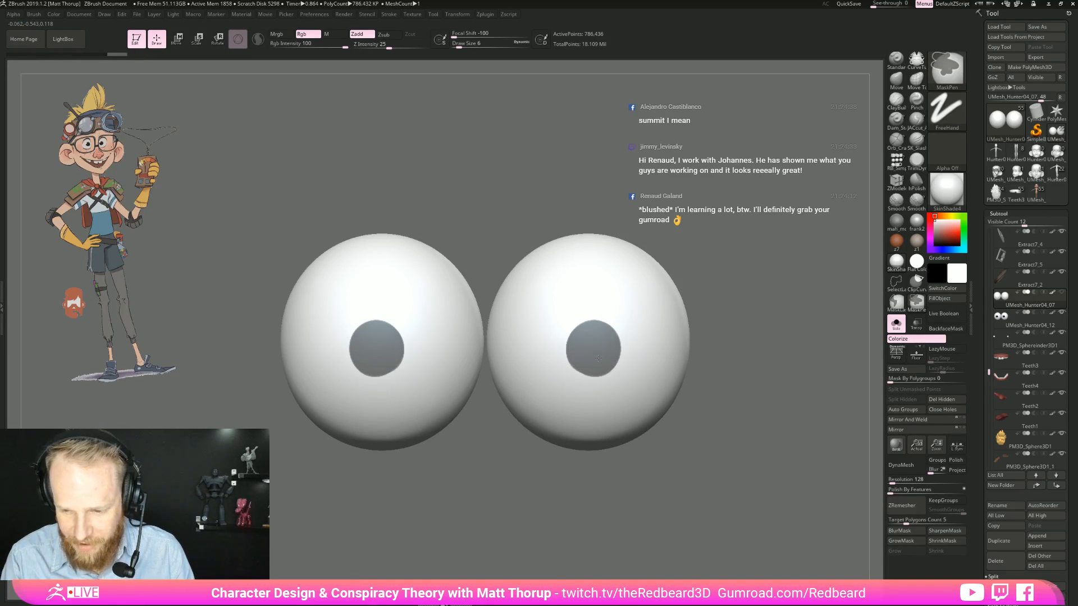
{"action": "mouse_move", "coordinate": [759, 443]}
{"action": "left_mouse_down", "text": "alt"}
{"action": "mouse_move", "coordinate": [693, 403]}
{"action": "mouse_move", "coordinate": [759, 472]}
{"action": "left_mouse_up", "text": "alt"}
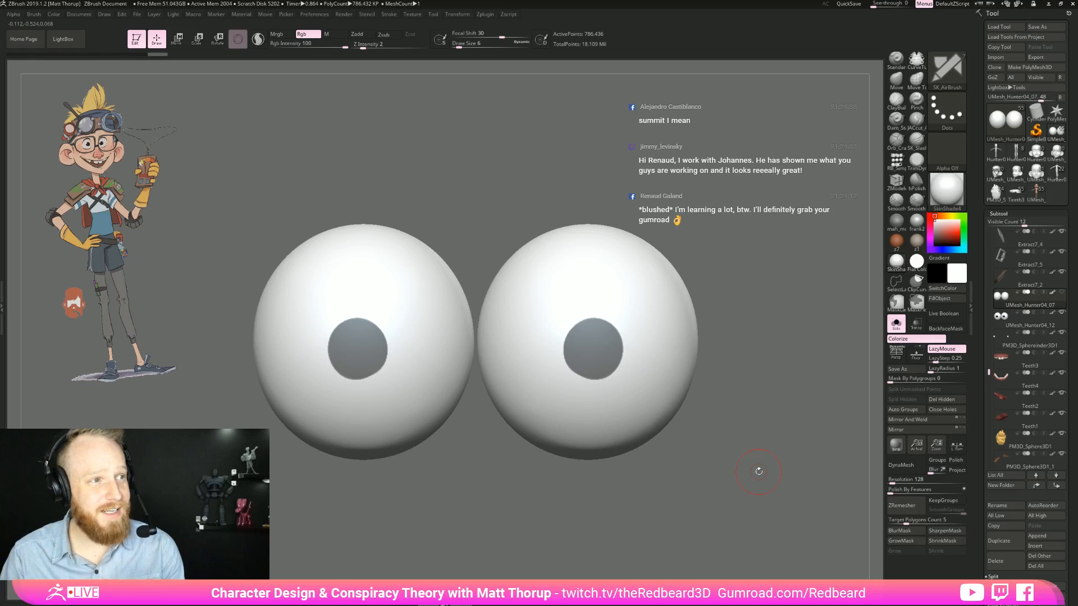
Step: Check the masked irises against the face with all parts shown, and isolate the eyes again to view them from several angles
{"action": "left_click_drag", "start_coordinate": [766, 433], "coordinate": [740, 445]}
{"action": "left_click_drag", "start_coordinate": [843, 357], "coordinate": [860, 375], "text": "alt"}
{"action": "left_click", "coordinate": [896, 326]}
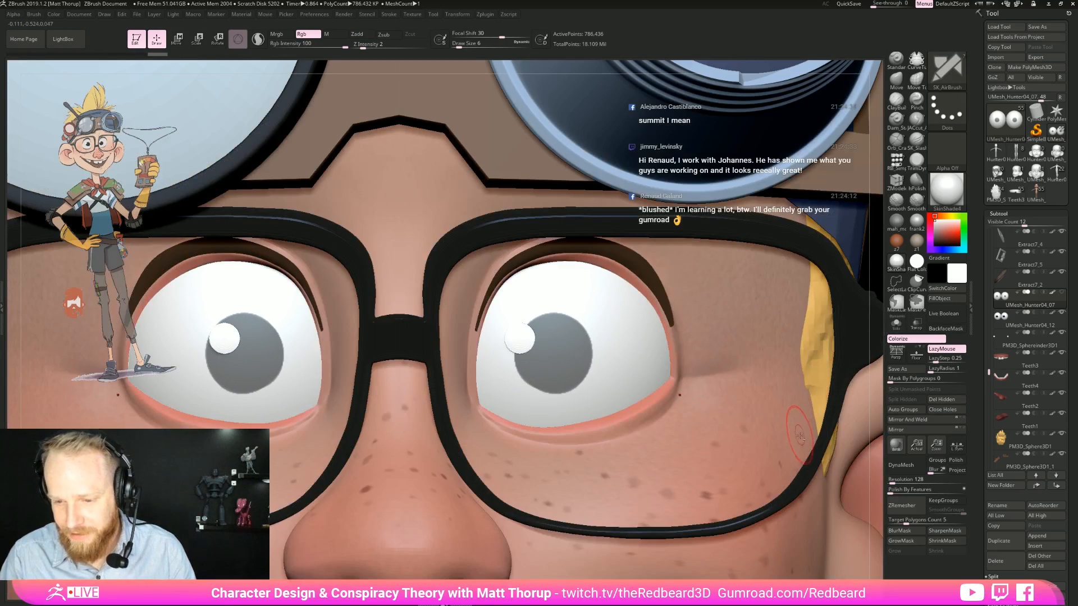
{"action": "left_click", "coordinate": [896, 326]}
{"action": "left_click_drag", "start_coordinate": [724, 390], "coordinate": [619, 451]}
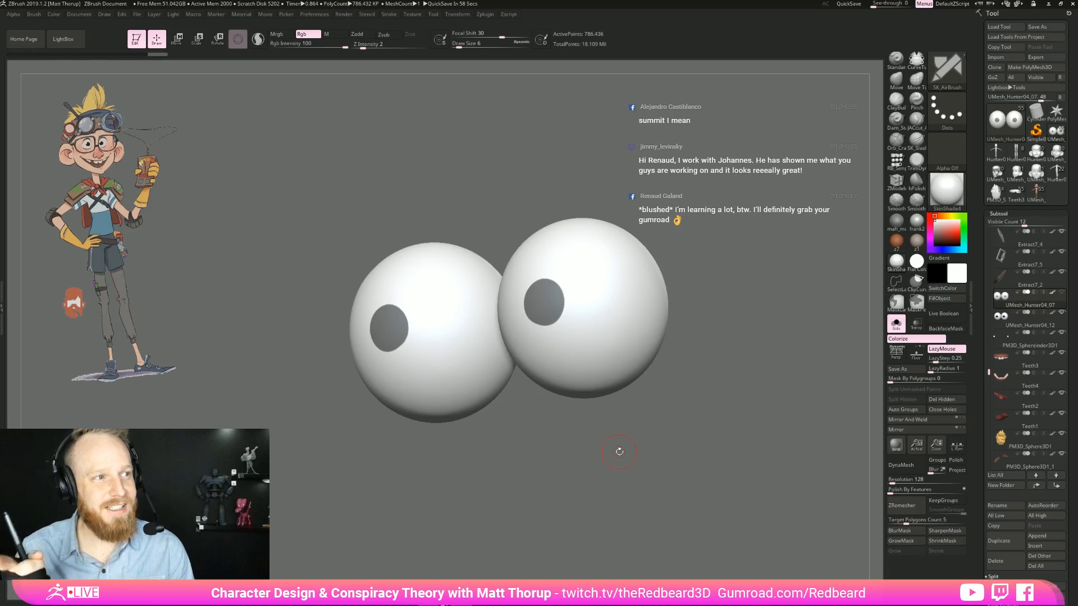
{"action": "left_click_drag", "start_coordinate": [619, 451], "coordinate": [741, 456]}
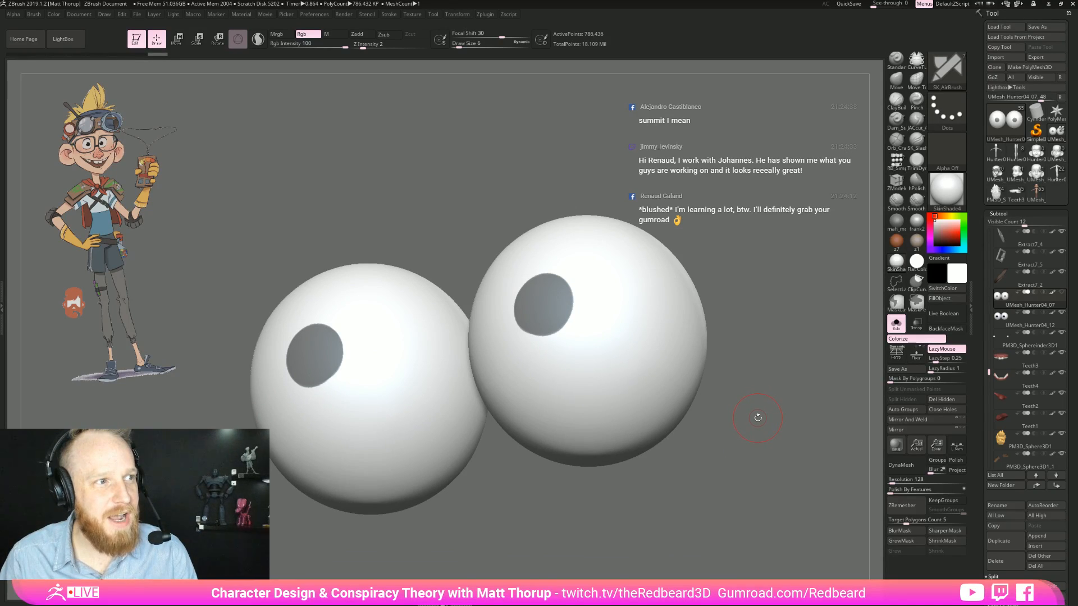
Step: Invert the mask and push the round iris areas into both eyes with the Move brush at draw size 9
{"action": "left_click_drag", "start_coordinate": [759, 415], "coordinate": [596, 386]}
{"action": "left_click", "coordinate": [896, 80]}
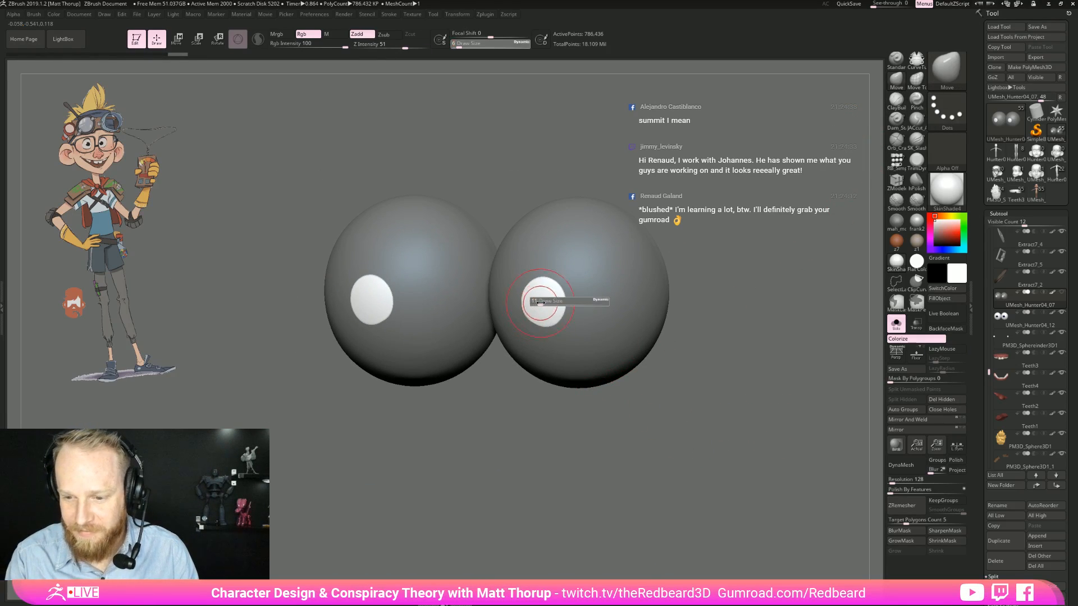
{"action": "left_click_drag", "start_coordinate": [560, 421], "coordinate": [545, 331]}
{"action": "key", "text": "bracketleft"}
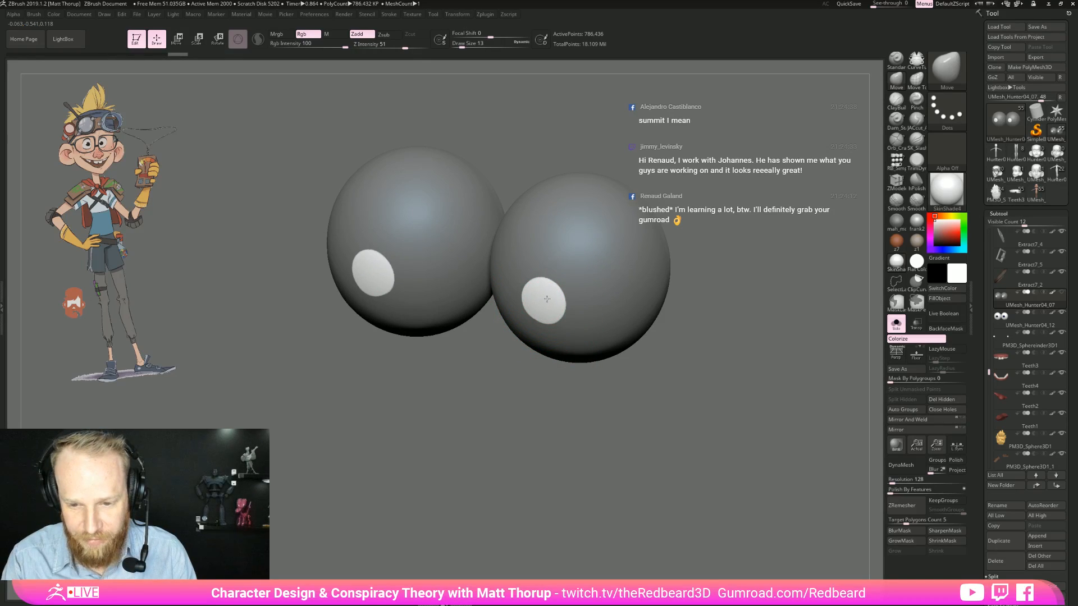
{"action": "left_click_drag", "start_coordinate": [541, 419], "coordinate": [541, 305], "text": "shift"}
{"action": "key", "text": "bracketleft"}
{"action": "key", "text": "s"}
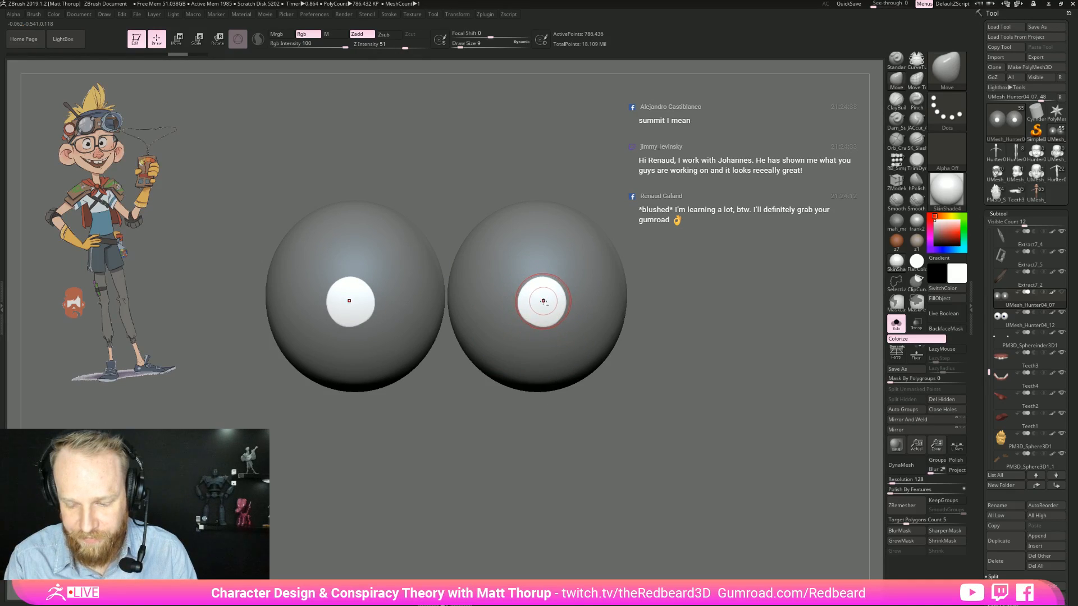
{"action": "left_click_drag", "start_coordinate": [536, 302], "coordinate": [534, 305], "text": "alt"}
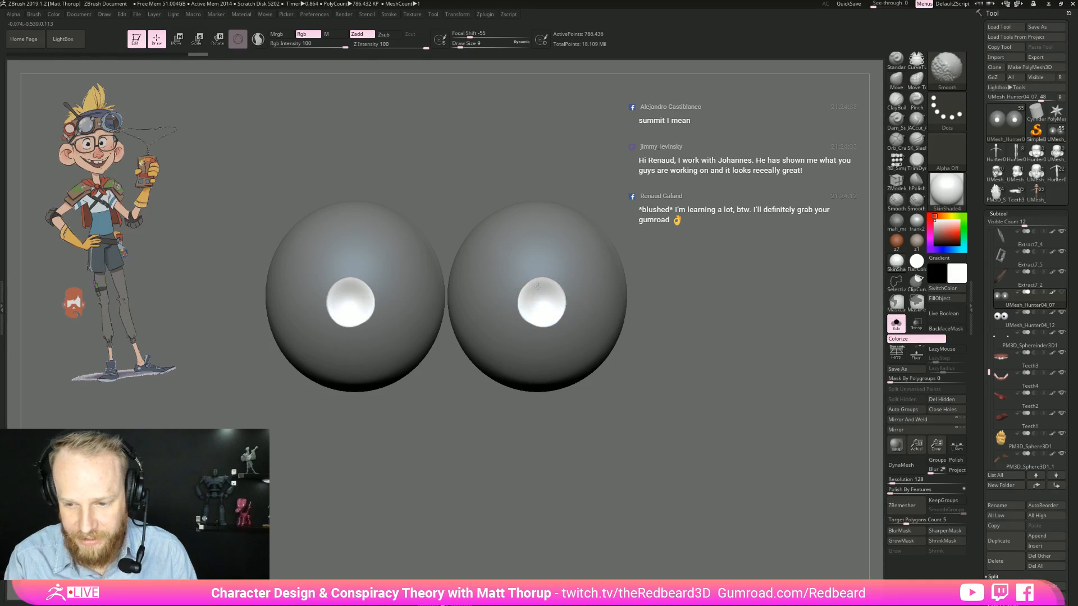
Step: Smooth the recessed iris surfaces on both eyes
{"action": "mouse_move", "coordinate": [628, 407]}
{"action": "left_mouse_down"}
{"action": "mouse_move", "coordinate": [769, 409]}
{"action": "mouse_move", "coordinate": [706, 409]}
{"action": "left_mouse_up"}
{"action": "mouse_move", "coordinate": [706, 410]}
{"action": "left_mouse_down", "text": "alt"}
{"action": "mouse_move", "coordinate": [727, 429]}
{"action": "mouse_move", "coordinate": [708, 428]}
{"action": "mouse_move", "coordinate": [710, 444]}
{"action": "left_mouse_up", "text": "alt"}
{"action": "key", "text": "s"}
{"action": "left_click_drag", "start_coordinate": [544, 272], "coordinate": [529, 336], "text": "shift"}
{"action": "mouse_move", "coordinate": [550, 282]}
{"action": "left_mouse_down", "text": "shift"}
{"action": "mouse_move", "coordinate": [541, 322]}
{"action": "mouse_move", "coordinate": [529, 304]}
{"action": "left_mouse_up", "text": "shift"}
Step: Shape a round pupil at the center of each iris with the Move brush at draw size 12, masking its surroundings, and clear the mask
{"action": "key", "text": "s"}
{"action": "key", "text": "b"}
{"action": "key", "text": "m"}
{"action": "key", "text": "v"}
{"action": "left_click", "coordinate": [654, 376], "text": "ctrl"}
{"action": "key", "text": "s"}
{"action": "left_click", "coordinate": [529, 304], "text": "ctrl"}
{"action": "left_click", "coordinate": [528, 303], "text": "ctrl"}
{"action": "left_click", "coordinate": [527, 303], "text": "ctrl"}
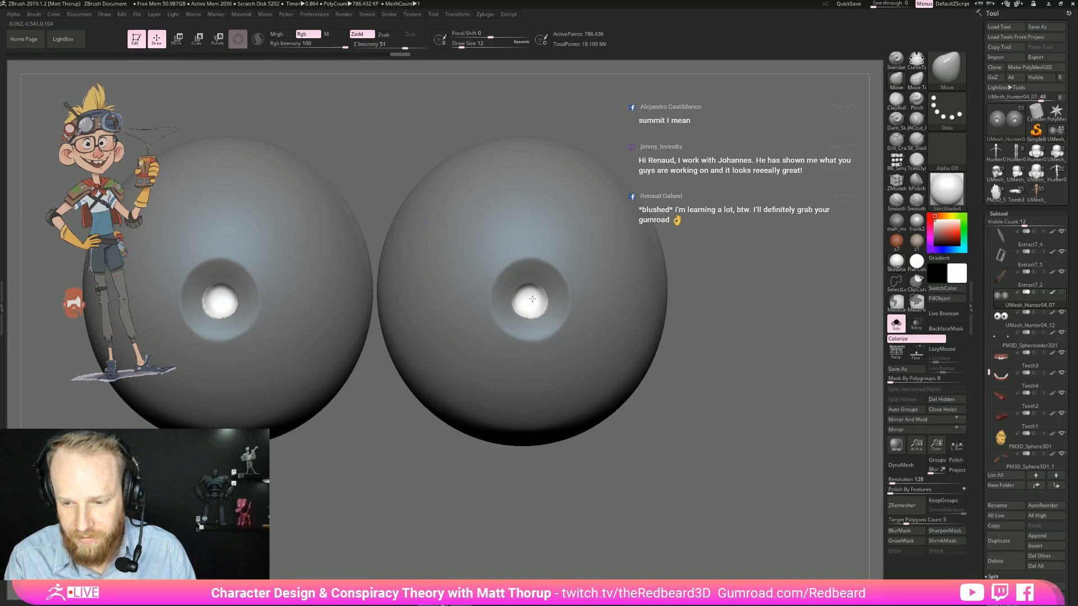
{"action": "left_click", "coordinate": [675, 314], "text": "ctrl"}
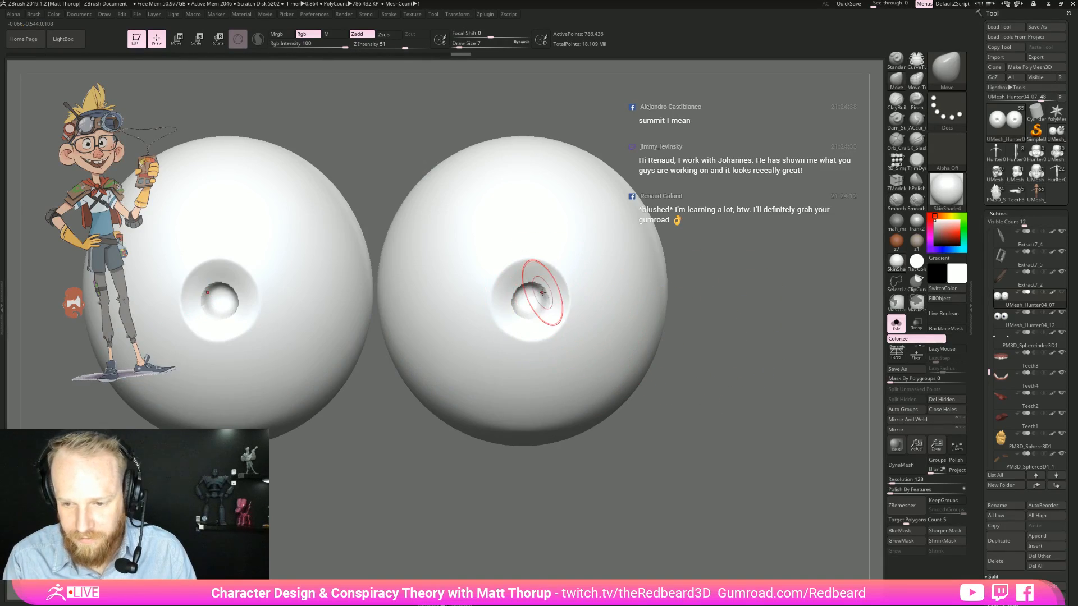
Step: Mask the whole iris recess on both eyes at draw size 4 and invert the mask to protect the eye whites
{"action": "mouse_move", "coordinate": [537, 303]}
{"action": "right_mouse_down", "text": "ctrl"}
{"action": "mouse_move", "coordinate": [688, 392]}
{"action": "mouse_move", "coordinate": [730, 314]}
{"action": "right_mouse_up", "text": "ctrl"}
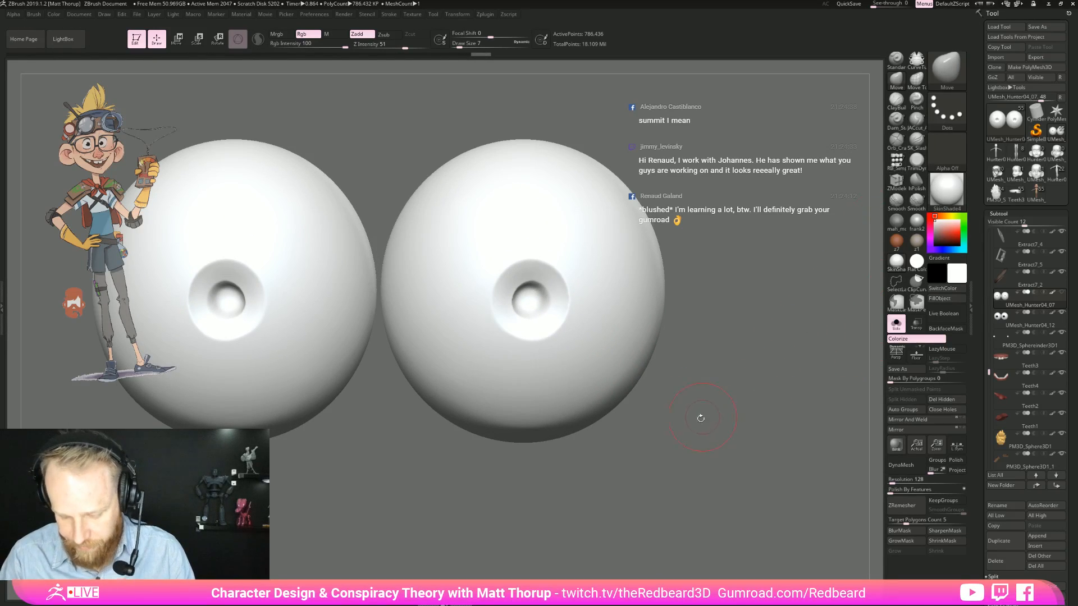
{"action": "key", "text": "b"}
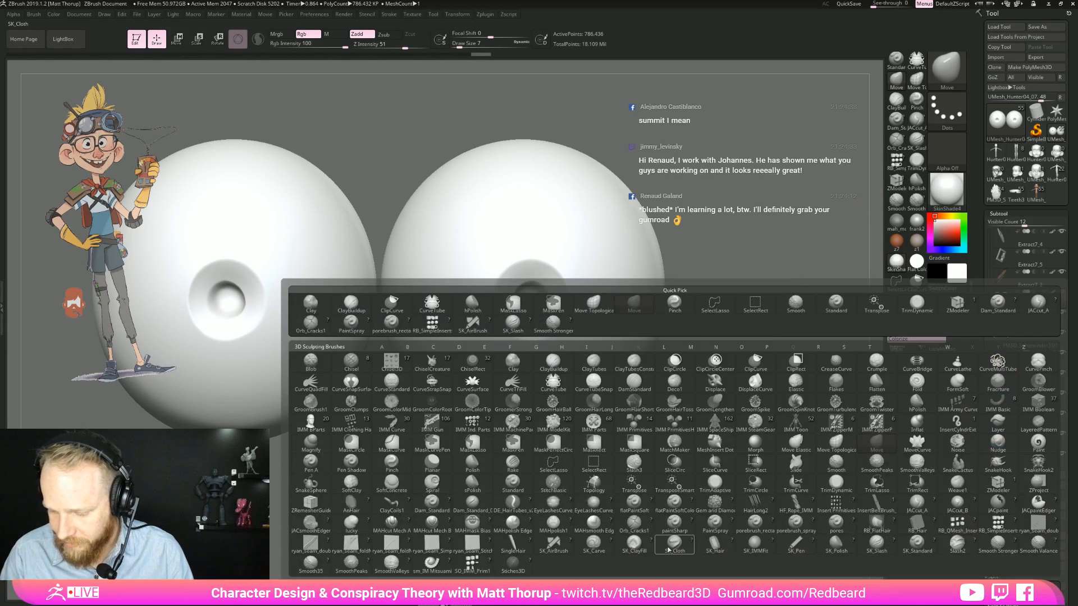
{"action": "left_click", "coordinate": [795, 549]}
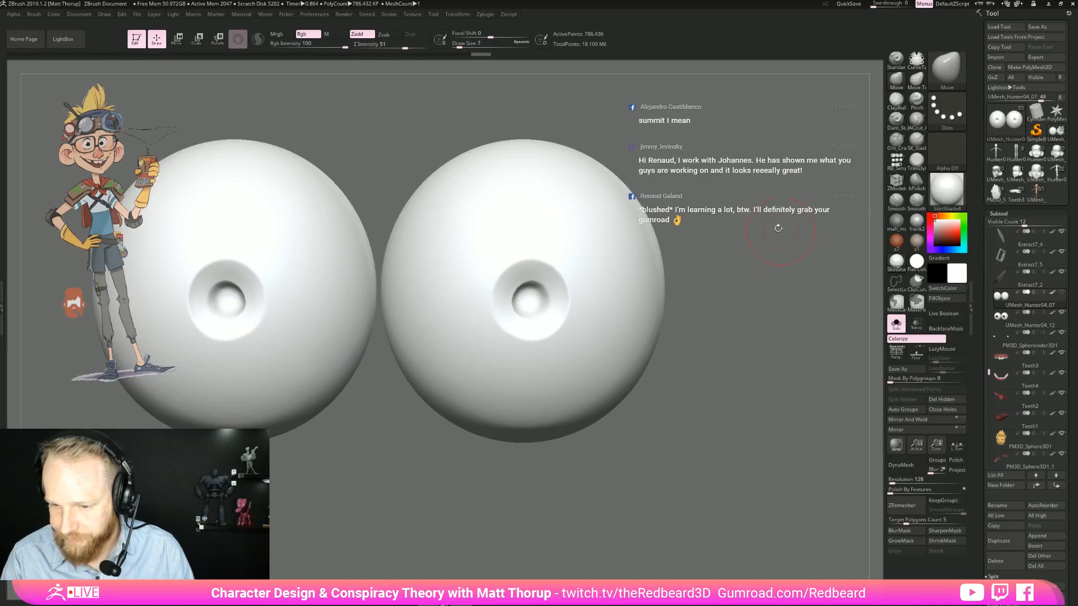
{"action": "mouse_move", "coordinate": [542, 290]}
{"action": "left_mouse_down"}
{"action": "mouse_move", "coordinate": [522, 288]}
{"action": "mouse_move", "coordinate": [562, 323]}
{"action": "mouse_move", "coordinate": [494, 329]}
{"action": "mouse_move", "coordinate": [488, 292]}
{"action": "left_mouse_up"}
{"action": "mouse_move", "coordinate": [553, 286]}
{"action": "left_mouse_down"}
{"action": "mouse_move", "coordinate": [561, 269]}
{"action": "mouse_move", "coordinate": [505, 280]}
{"action": "mouse_move", "coordinate": [539, 315]}
{"action": "mouse_move", "coordinate": [533, 300]}
{"action": "left_mouse_up"}
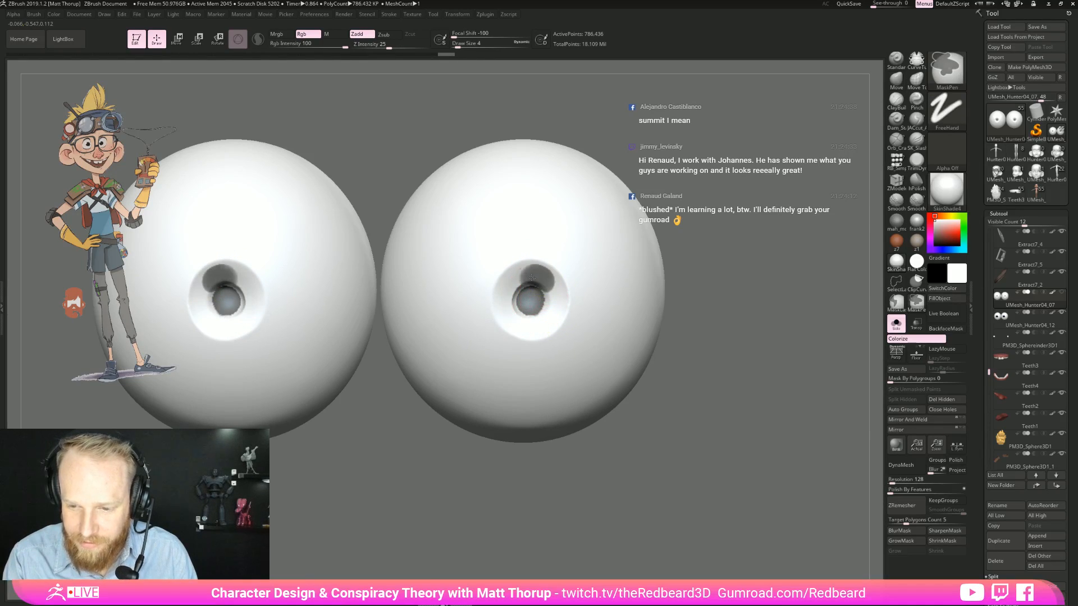
{"action": "key", "text": "ctrl+z"}
{"action": "key", "text": "ctrl+z"}
{"action": "key", "text": "ctrl+z"}
{"action": "key", "text": "ctrl+z"}
{"action": "key", "text": "ctrl+z"}
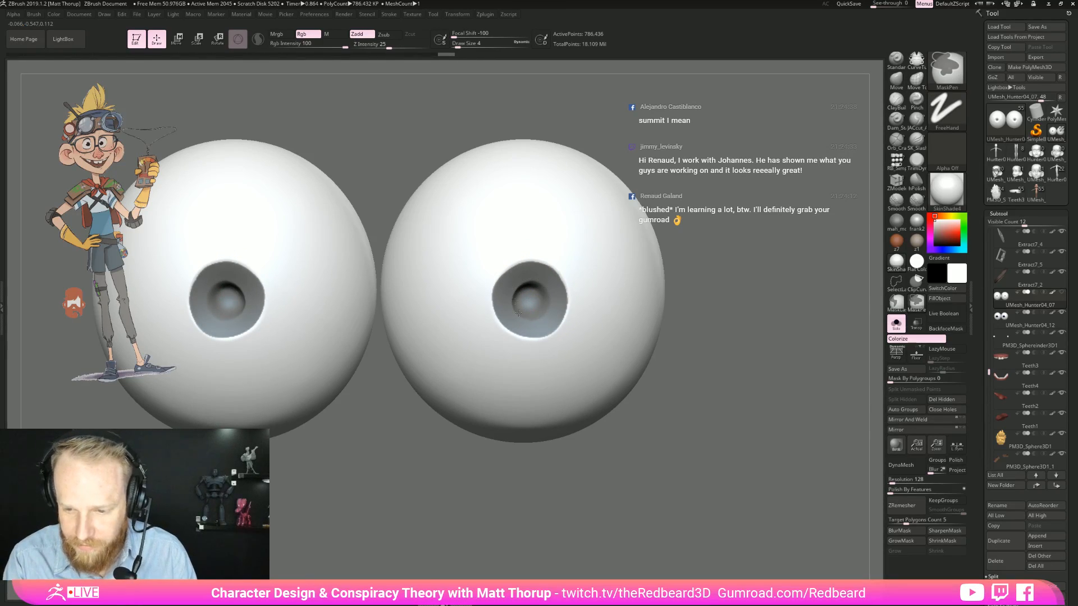
{"action": "left_click", "coordinate": [714, 423], "text": "ctrl"}
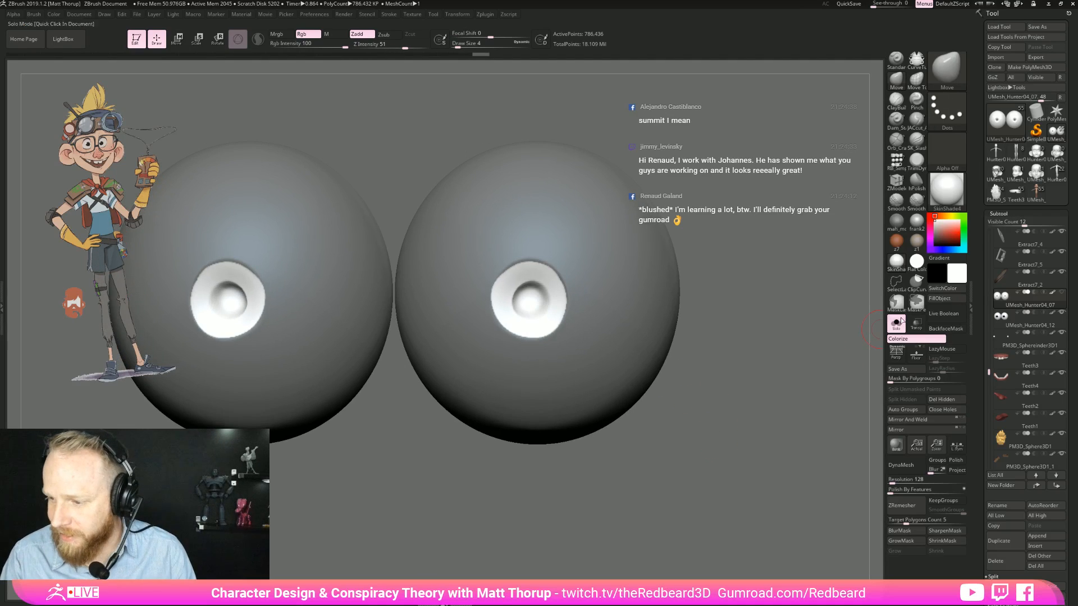
Step: Choose a dark navy blue and paint both irises with the SK_AirBrush brush at draw size 16
{"action": "left_click", "coordinate": [963, 278]}
{"action": "left_click", "coordinate": [956, 347]}
{"action": "left_click", "coordinate": [955, 314]}
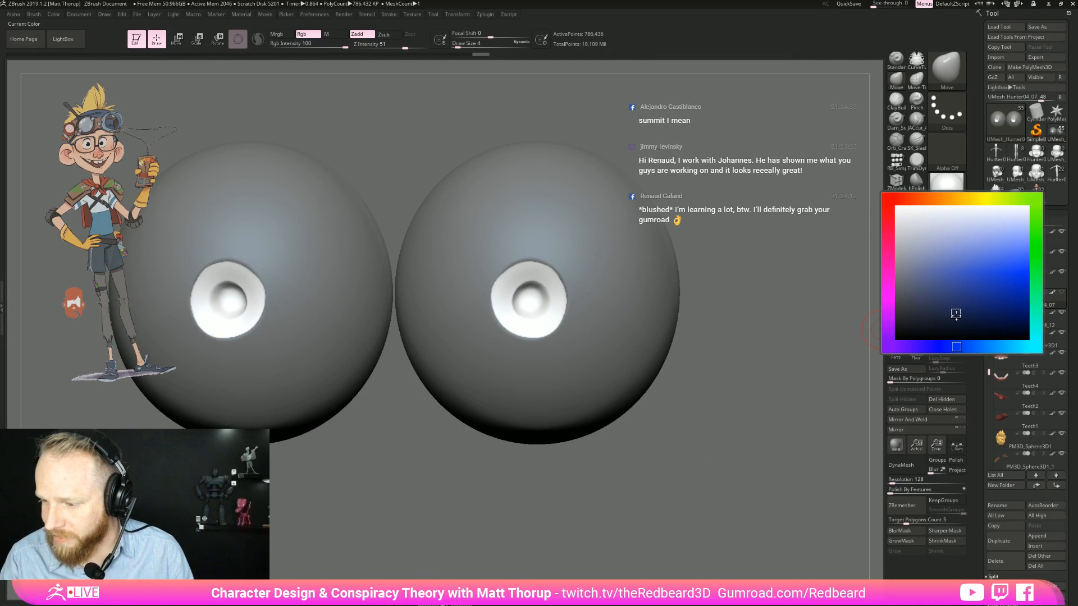
{"action": "left_click", "coordinate": [943, 347]}
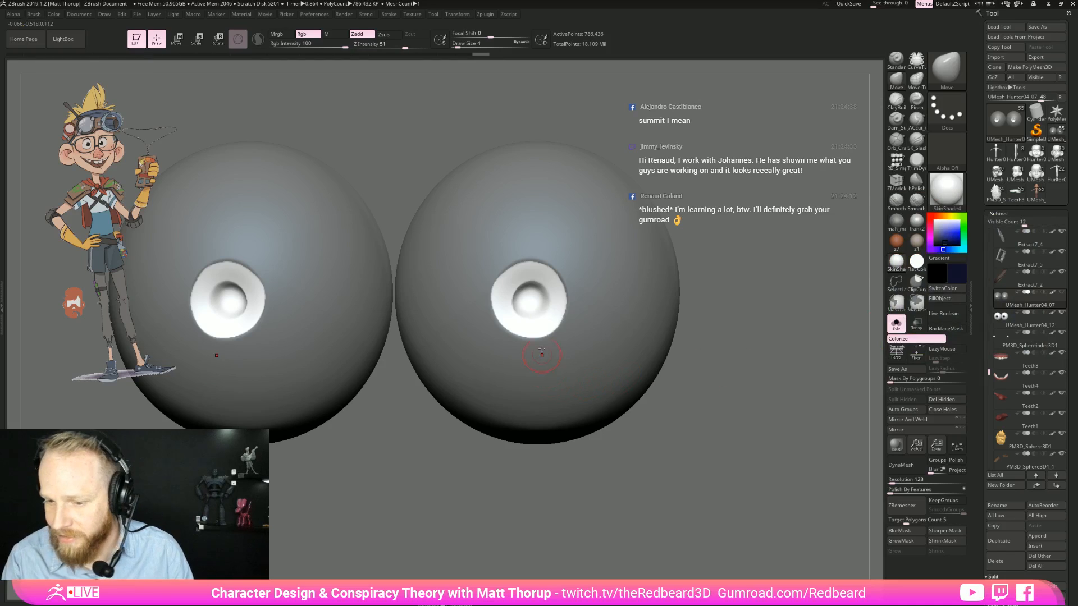
{"action": "key", "text": "b"}
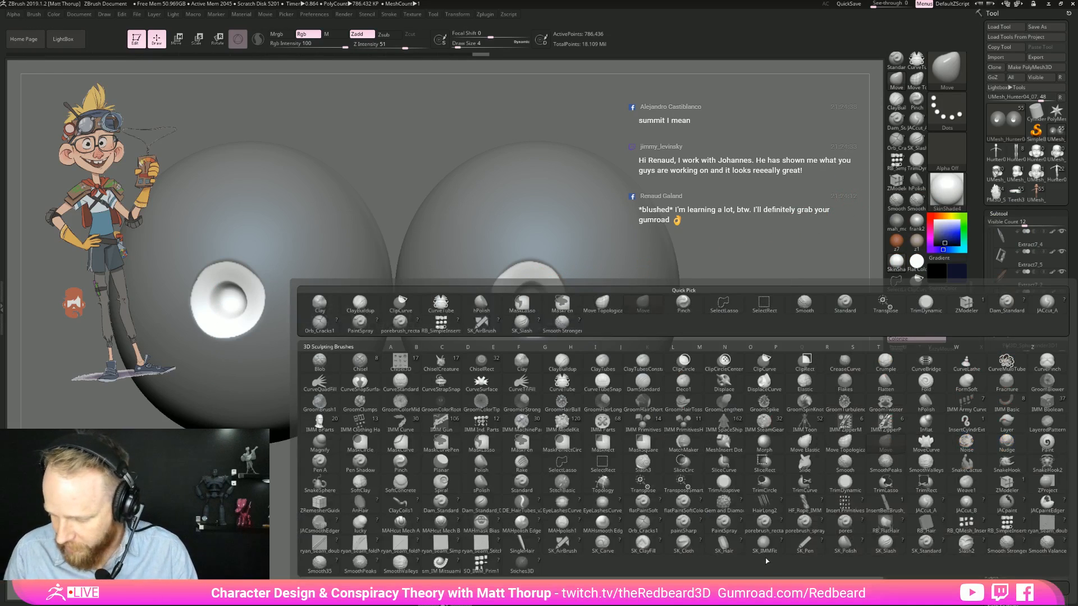
{"action": "left_click", "coordinate": [483, 417]}
{"action": "mouse_move", "coordinate": [453, 279]}
{"action": "left_mouse_down"}
{"action": "mouse_move", "coordinate": [566, 308]}
{"action": "mouse_move", "coordinate": [528, 315]}
{"action": "mouse_move", "coordinate": [525, 329]}
{"action": "left_mouse_up"}
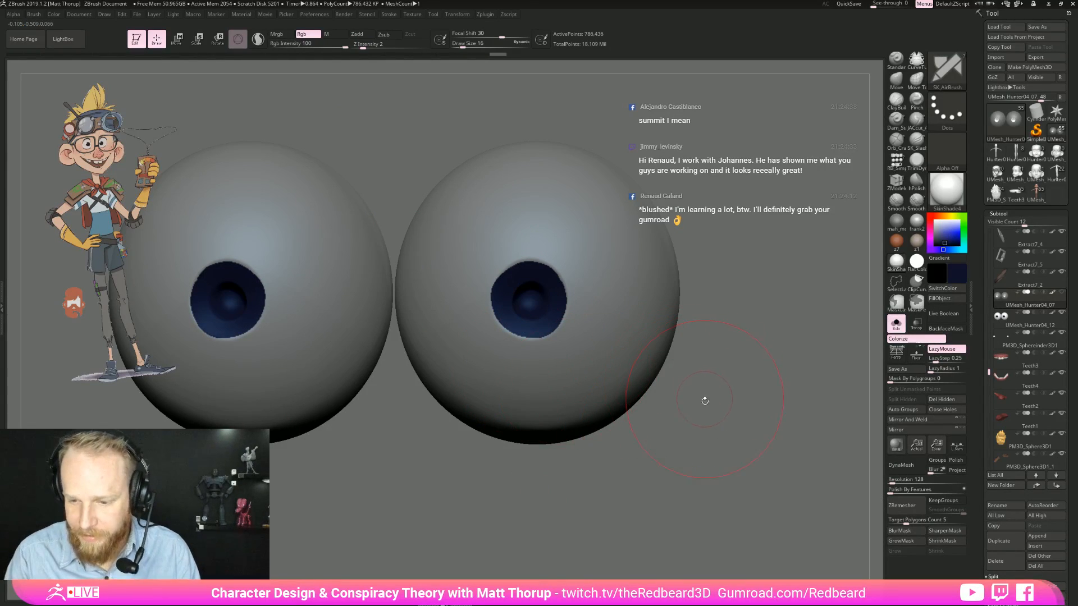
Step: Choose a brighter medium blue and airbrush a soft gradient over the lower half of both irises
{"action": "left_click_drag", "start_coordinate": [753, 437], "coordinate": [752, 434]}
{"action": "left_click", "coordinate": [958, 274]}
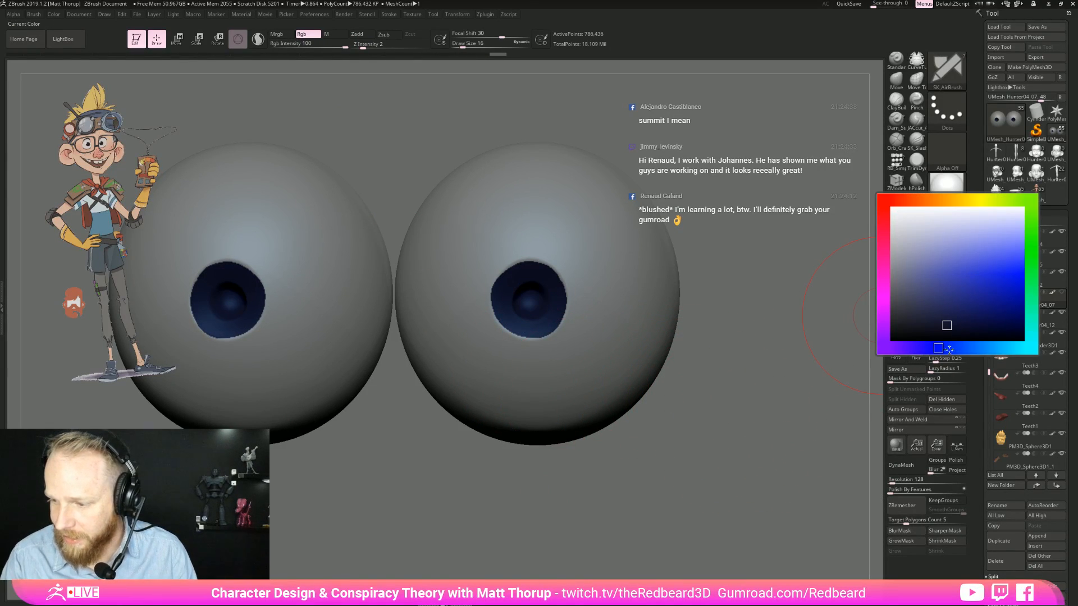
{"action": "left_click_drag", "start_coordinate": [951, 348], "coordinate": [967, 348]}
{"action": "left_click", "coordinate": [980, 263]}
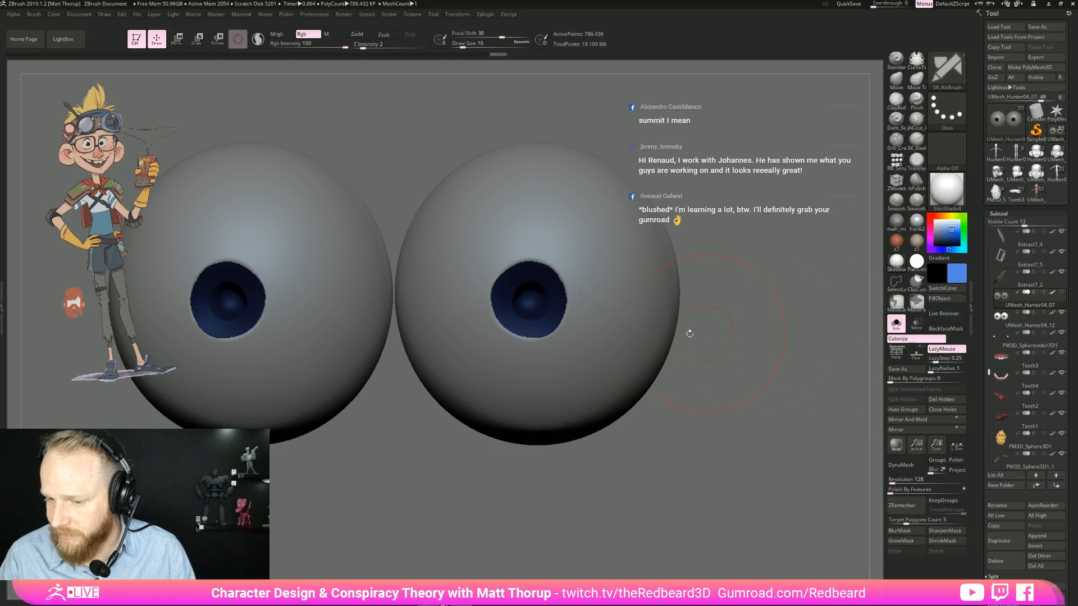
{"action": "key", "text": "["}
{"action": "key", "text": "["}
{"action": "left_click_drag", "start_coordinate": [543, 332], "coordinate": [513, 331]}
{"action": "key", "text": "]"}
{"action": "key", "text": "]"}
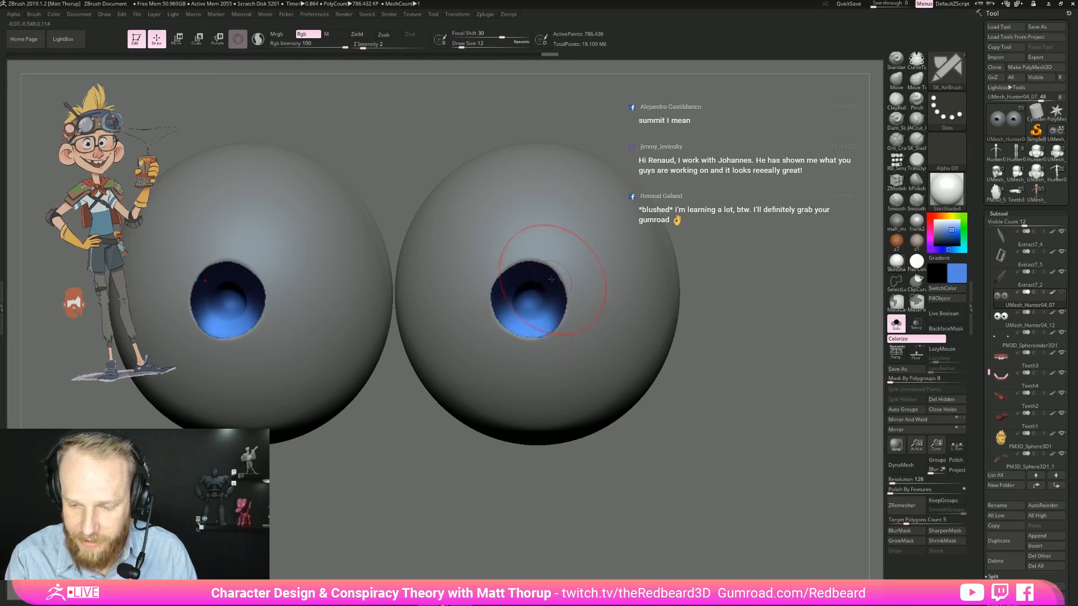
Step: Choose a pale blue and paint fine highlights along the lower edges of the pupils and irises at draw size 1
{"action": "left_click_drag", "start_coordinate": [709, 375], "coordinate": [740, 366]}
{"action": "left_click", "coordinate": [951, 274]}
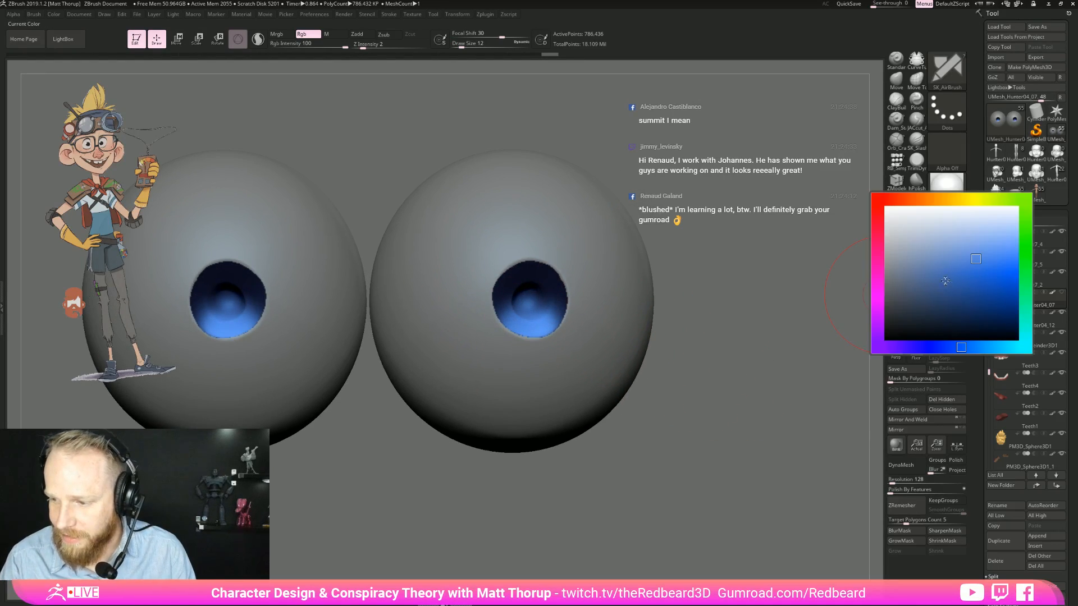
{"action": "left_click", "coordinate": [924, 241]}
{"action": "key", "text": "s"}
{"action": "left_click_drag", "start_coordinate": [523, 334], "coordinate": [517, 335]}
{"action": "left_click_drag", "start_coordinate": [718, 343], "coordinate": [769, 388], "text": "alt"}
{"action": "left_click", "coordinate": [964, 276]}
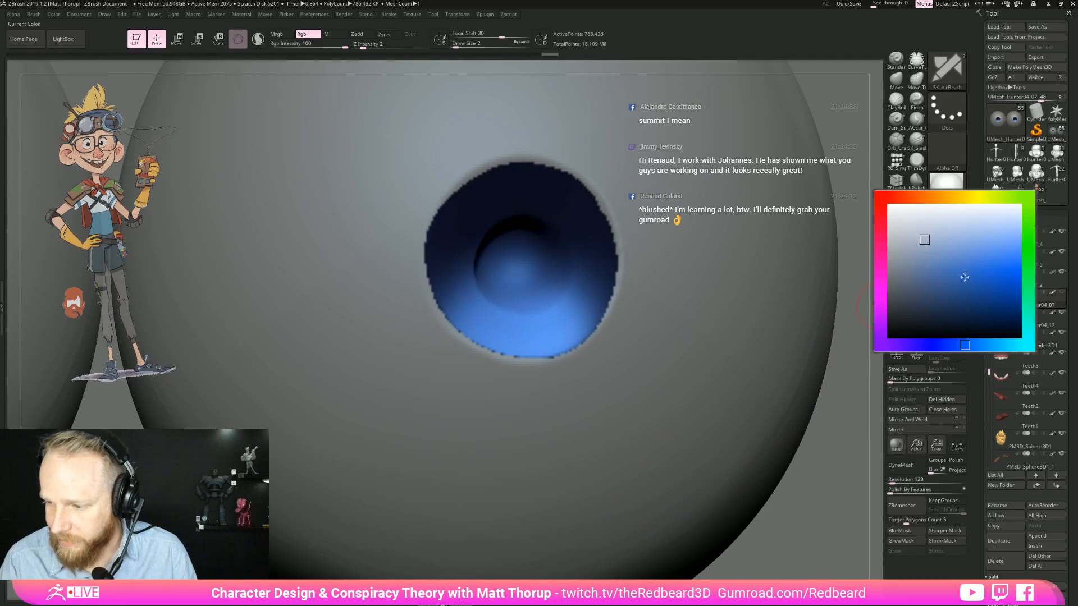
{"action": "left_click", "coordinate": [977, 224]}
{"action": "key", "text": "s"}
{"action": "left_click_drag", "start_coordinate": [501, 310], "coordinate": [486, 306]}
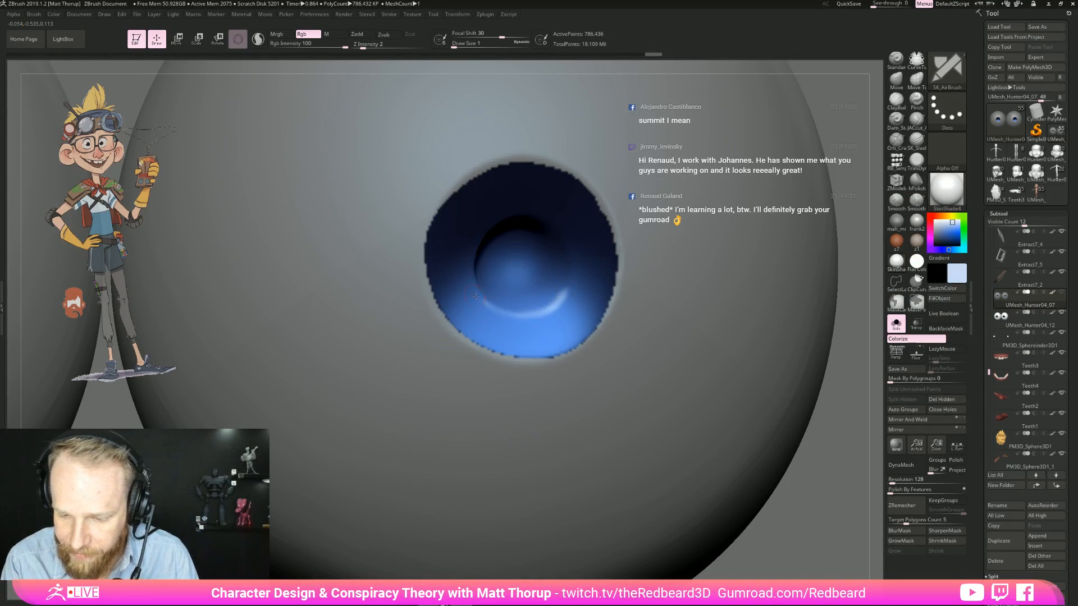
{"action": "left_click_drag", "start_coordinate": [541, 339], "coordinate": [586, 316]}
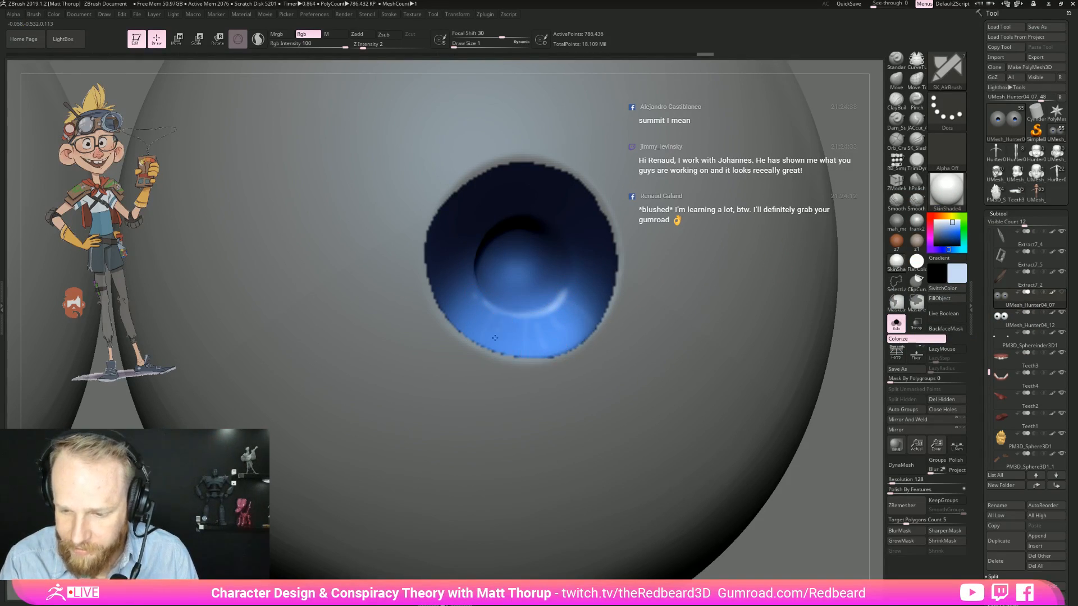
Step: Choose a near-black color, paint the pupils at the iris centers at draw size 3 and clear the mask
{"action": "left_click_drag", "start_coordinate": [814, 499], "coordinate": [749, 491], "text": "alt"}
{"action": "left_click", "coordinate": [953, 279]}
{"action": "left_click", "coordinate": [924, 337]}
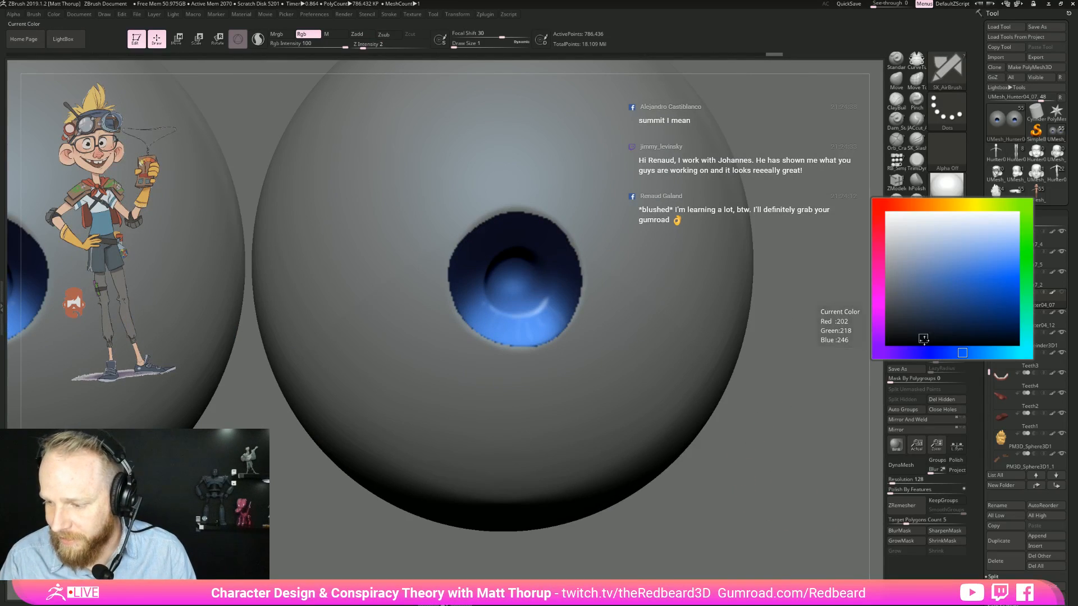
{"action": "key", "text": "s"}
{"action": "left_click", "coordinate": [514, 284]}
{"action": "mouse_move", "coordinate": [521, 276]}
{"action": "left_mouse_down"}
{"action": "mouse_move", "coordinate": [515, 287]}
{"action": "mouse_move", "coordinate": [530, 305]}
{"action": "mouse_move", "coordinate": [504, 296]}
{"action": "left_mouse_up"}
{"action": "left_click_drag", "start_coordinate": [812, 469], "coordinate": [719, 472], "text": "alt"}
{"action": "left_click_drag", "start_coordinate": [820, 385], "coordinate": [676, 440], "text": "alt"}
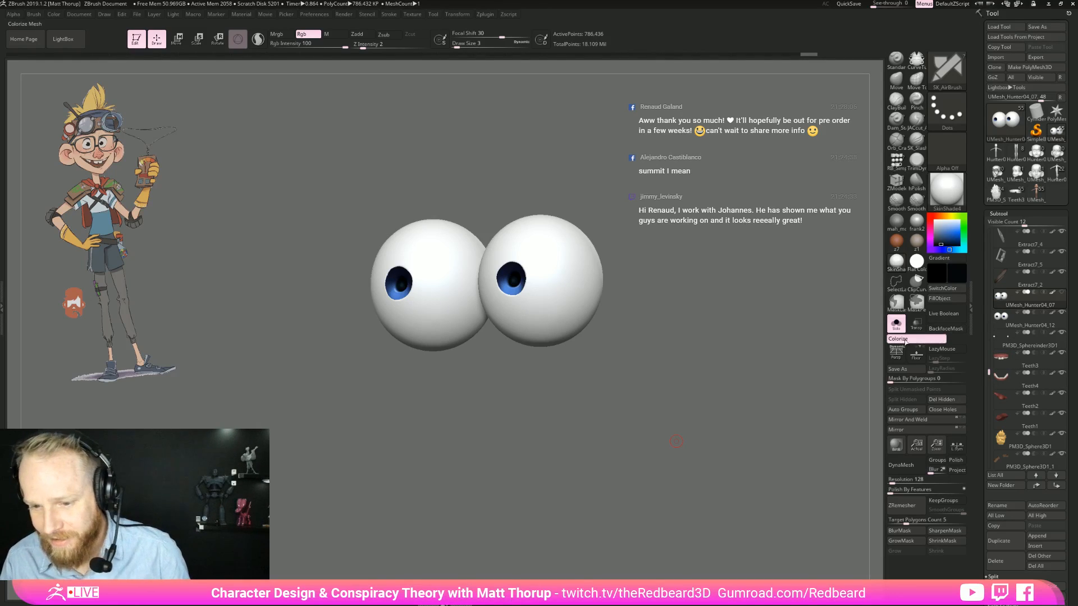
Step: Select the other eyes subtool UMesh_Hunter04_12, show all parts again and examine the full character from several angles
{"action": "left_click", "coordinate": [1004, 325]}
{"action": "left_click_drag", "start_coordinate": [739, 380], "coordinate": [713, 465]}
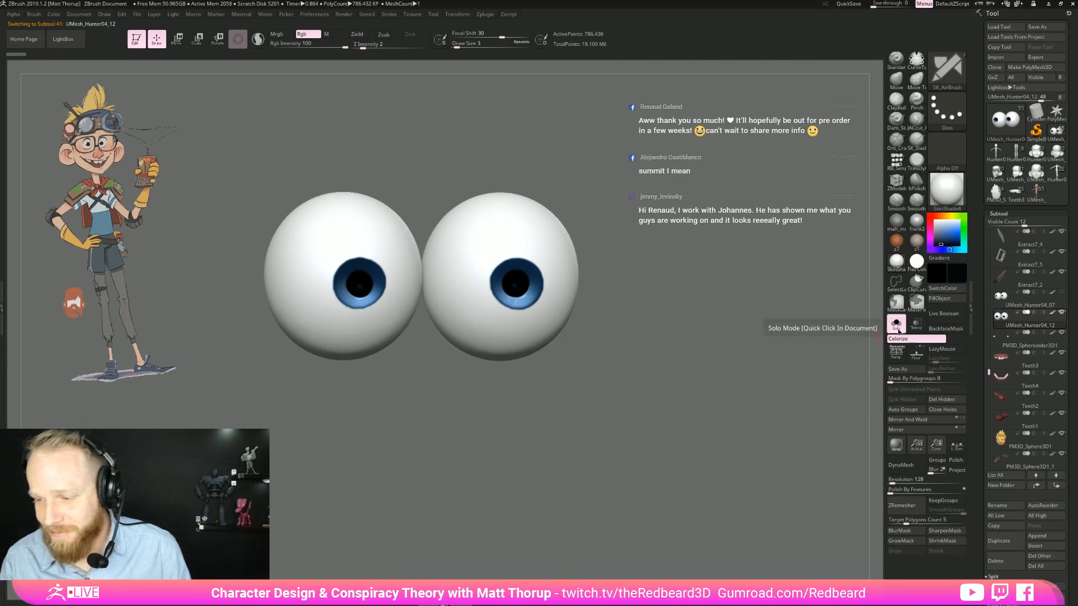
{"action": "key", "text": "ctrl+shift+f"}
{"action": "key", "text": "f"}
{"action": "left_click_drag", "start_coordinate": [766, 428], "coordinate": [689, 383]}
{"action": "left_click_drag", "start_coordinate": [751, 406], "coordinate": [637, 425]}
{"action": "left_click_drag", "start_coordinate": [720, 442], "coordinate": [782, 425]}
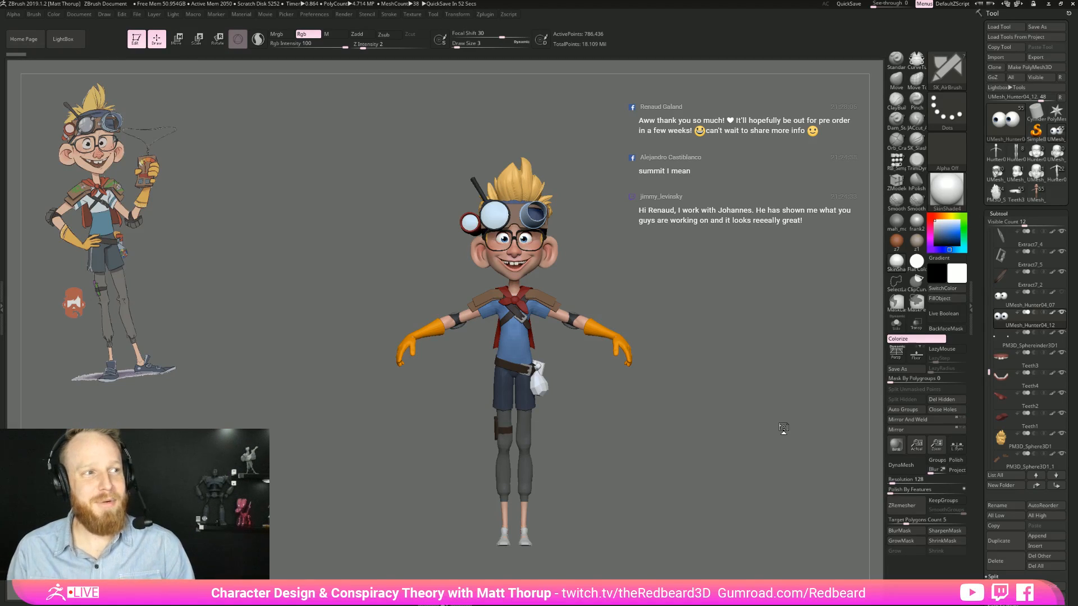
{"action": "left_click_drag", "start_coordinate": [688, 444], "coordinate": [769, 426]}
Step: Select the blue shirt subtool Extract6 and adjust its side below the arm with the Move brush at draw size 44
{"action": "left_click", "coordinate": [569, 401], "text": "alt"}
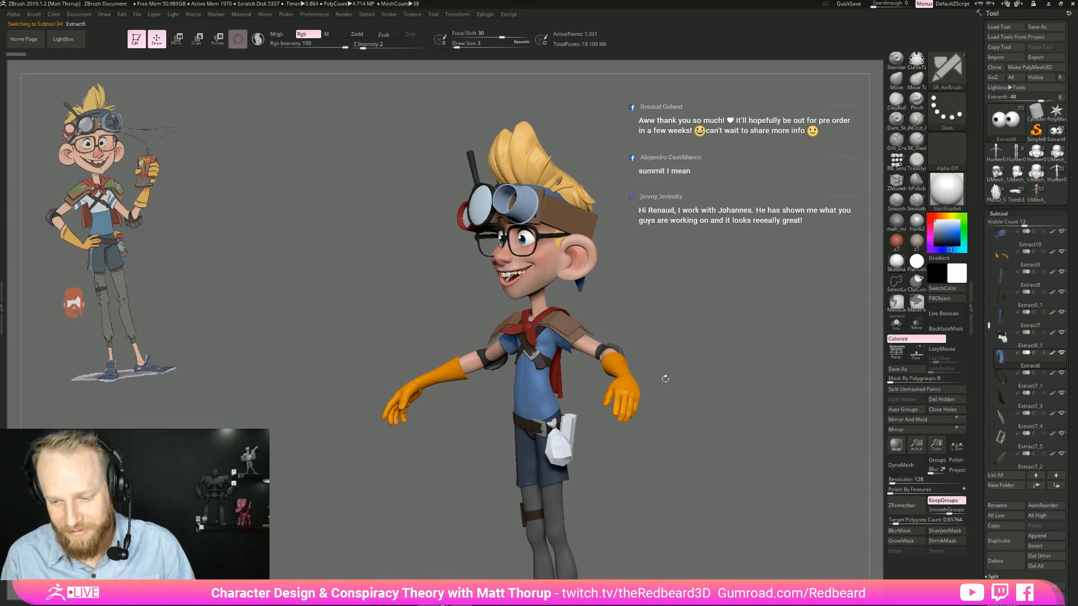
{"action": "left_click_drag", "start_coordinate": [770, 376], "coordinate": [724, 379]}
{"action": "key", "text": "s"}
{"action": "left_click", "coordinate": [550, 383]}
{"action": "left_click_drag", "start_coordinate": [609, 370], "coordinate": [554, 418], "text": "alt"}
{"action": "key", "text": "s"}
{"action": "left_click_drag", "start_coordinate": [557, 459], "coordinate": [562, 459]}
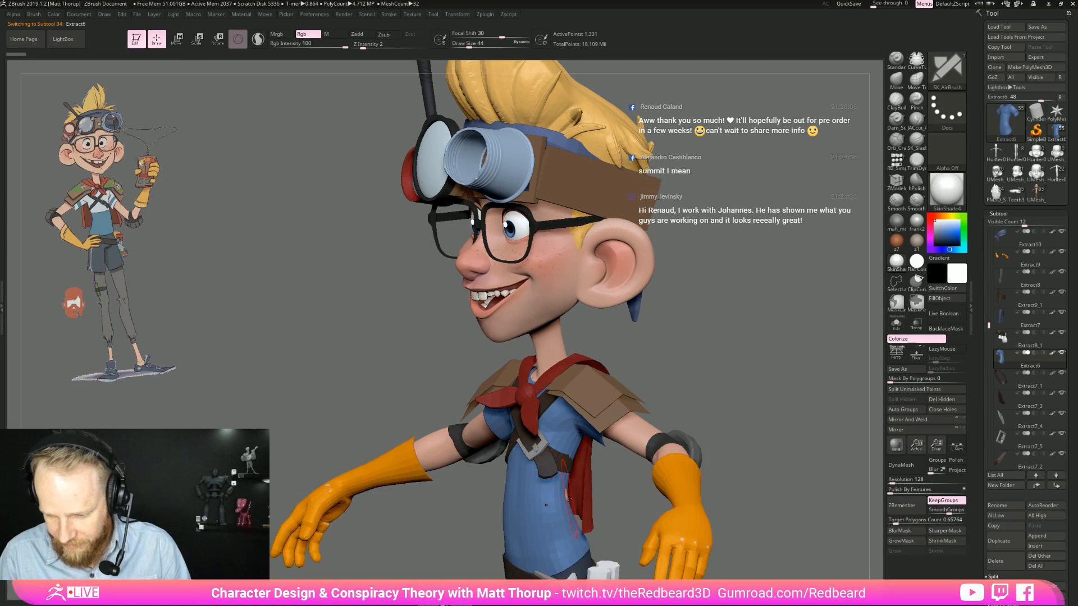
{"action": "key", "text": "b"}
{"action": "key", "text": "m"}
{"action": "key", "text": "v"}
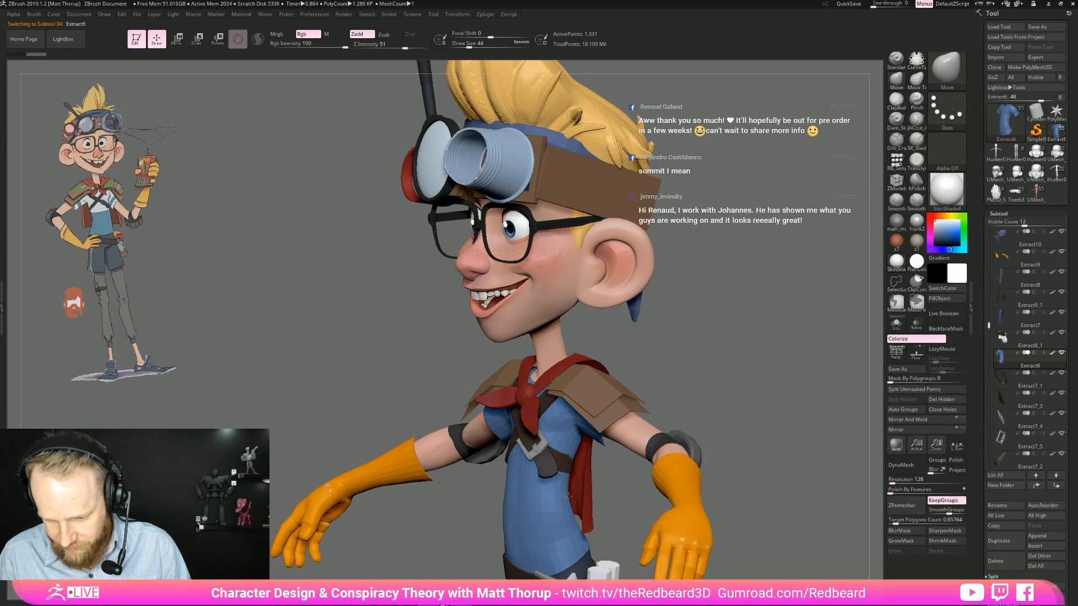
{"action": "left_click_drag", "start_coordinate": [568, 494], "coordinate": [561, 533]}
Step: Select the body subtool UMesh_Hunter04_09 and isolate it from the other parts
{"action": "left_click", "coordinate": [526, 551], "text": "alt"}
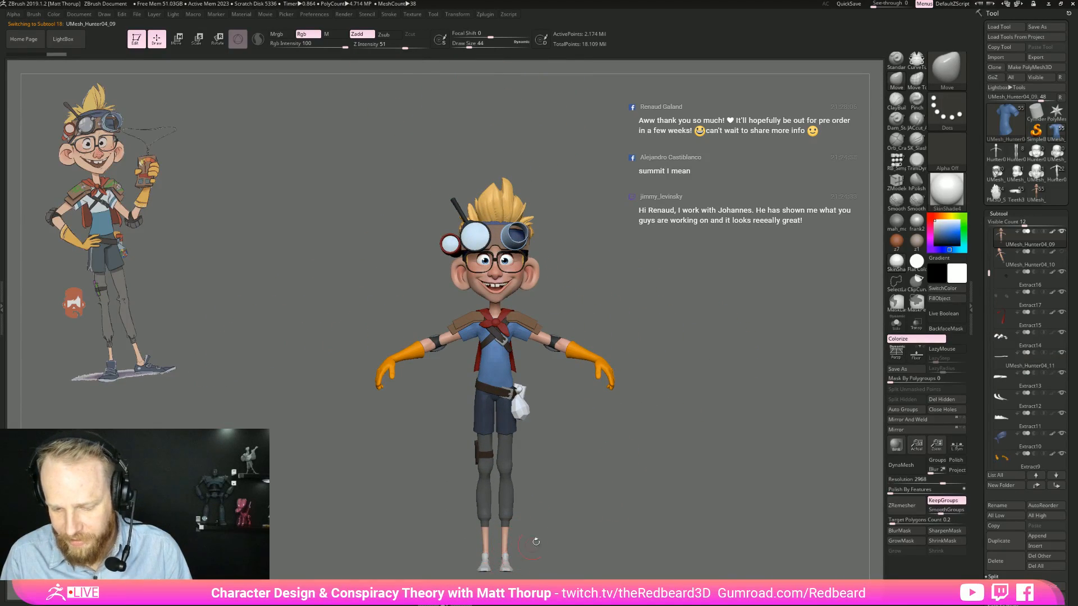
{"action": "left_click", "coordinate": [896, 326]}
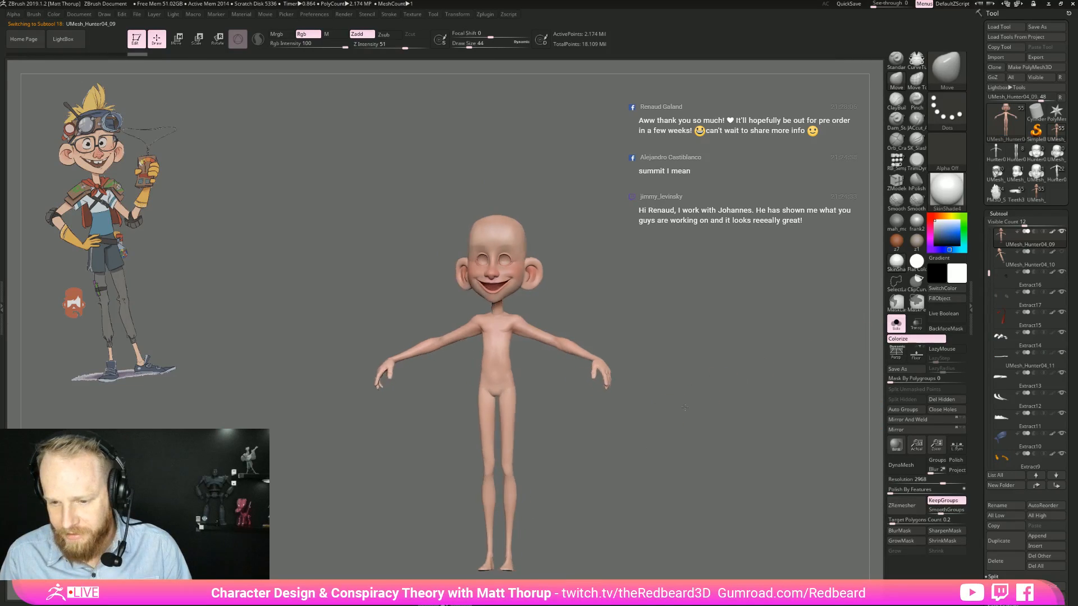
Step: Mask a T-shirt shape over the body's torso and upper arms with the MaskLasso brush, ending it at the hips
{"action": "left_click_drag", "start_coordinate": [730, 427], "coordinate": [623, 433]}
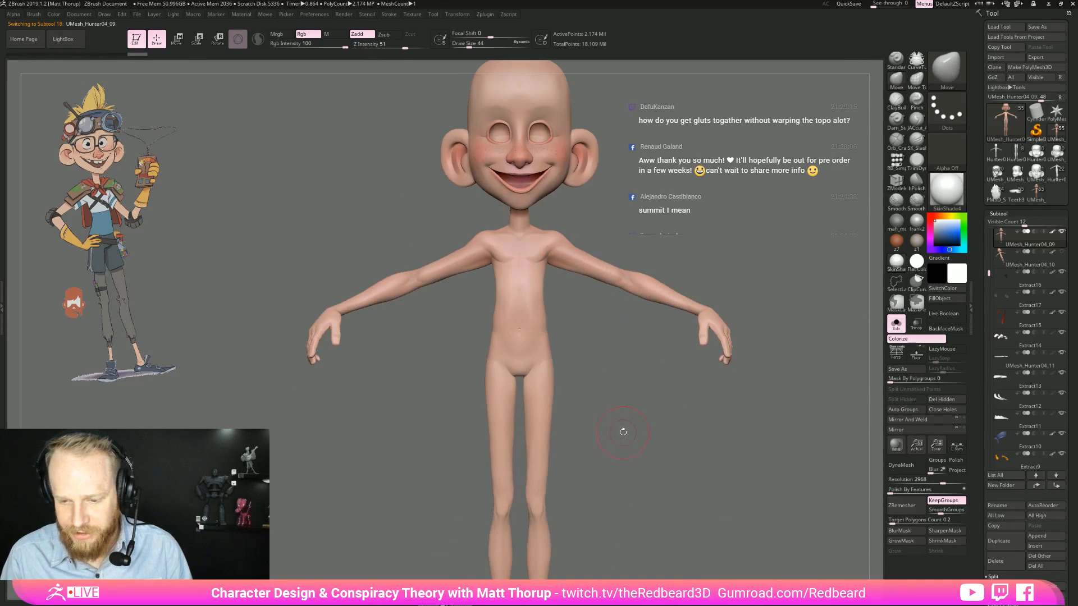
{"action": "key", "text": "ctrl"}
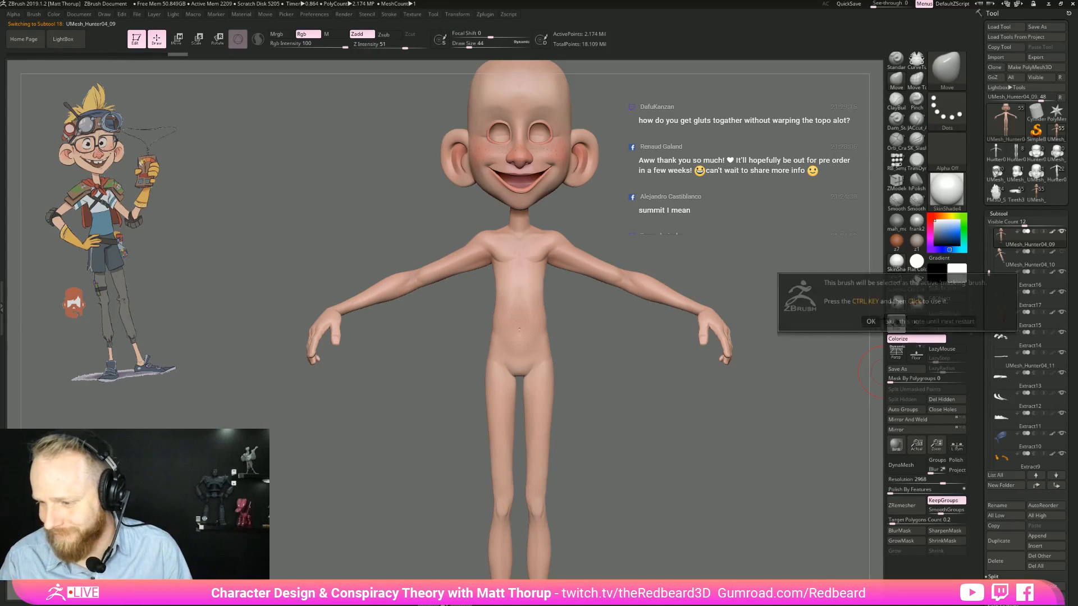
{"action": "left_click", "coordinate": [897, 303], "text": "ctrl"}
{"action": "mouse_move", "coordinate": [616, 232]}
{"action": "left_mouse_down", "text": "ctrl"}
{"action": "mouse_move", "coordinate": [585, 331]}
{"action": "mouse_move", "coordinate": [524, 357]}
{"action": "mouse_move", "coordinate": [466, 286]}
{"action": "mouse_move", "coordinate": [466, 312]}
{"action": "mouse_move", "coordinate": [432, 235]}
{"action": "mouse_move", "coordinate": [484, 219]}
{"action": "mouse_move", "coordinate": [687, 235]}
{"action": "mouse_move", "coordinate": [562, 228]}
{"action": "mouse_move", "coordinate": [590, 224]}
{"action": "left_mouse_up", "text": "ctrl"}
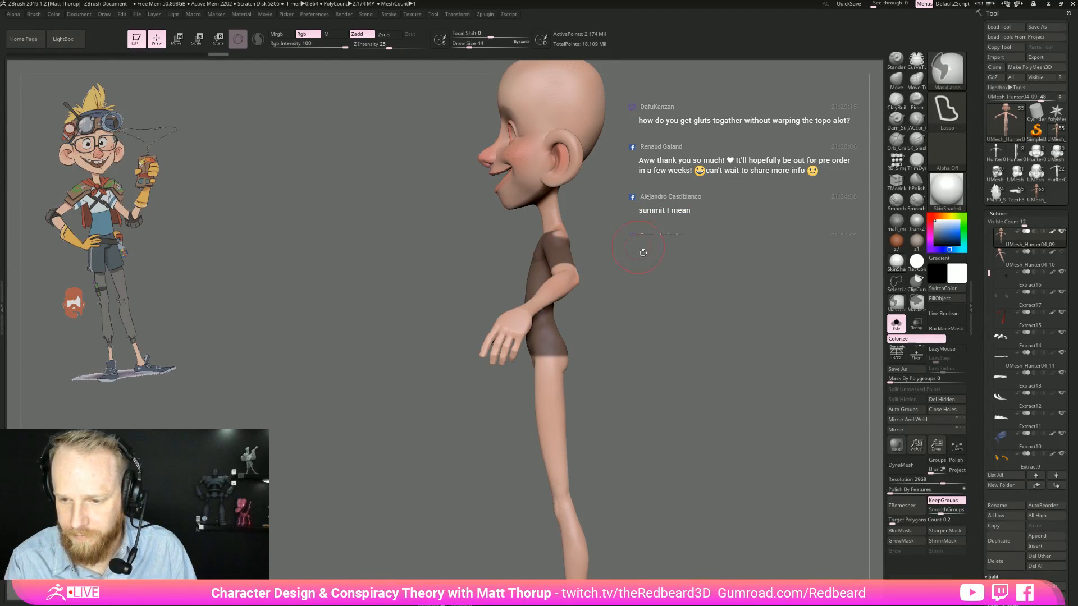
{"action": "mouse_move", "coordinate": [635, 269]}
{"action": "left_mouse_down"}
{"action": "mouse_move", "coordinate": [720, 386]}
{"action": "mouse_move", "coordinate": [644, 340]}
{"action": "left_mouse_up"}
{"action": "mouse_move", "coordinate": [458, 335]}
{"action": "left_mouse_down", "text": "ctrl"}
{"action": "mouse_move", "coordinate": [660, 339]}
{"action": "mouse_move", "coordinate": [449, 352]}
{"action": "left_mouse_up", "text": "ctrl"}
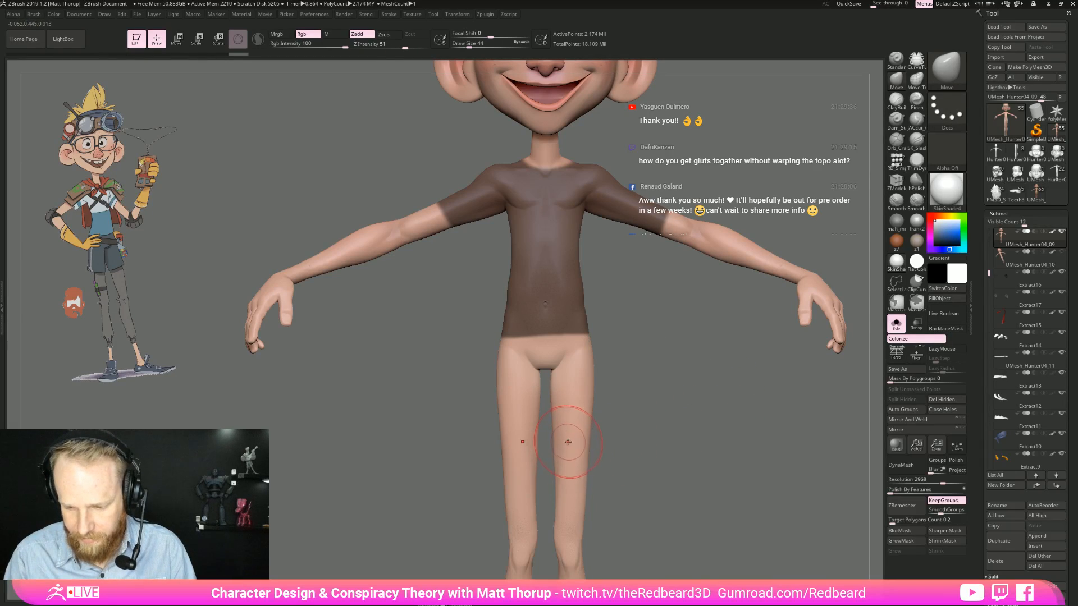
{"action": "mouse_move", "coordinate": [449, 337]}
{"action": "left_mouse_down", "text": "ctrl"}
{"action": "mouse_move", "coordinate": [457, 376]}
{"action": "mouse_move", "coordinate": [435, 370]}
{"action": "mouse_move", "coordinate": [443, 362]}
{"action": "left_mouse_up", "text": "ctrl"}
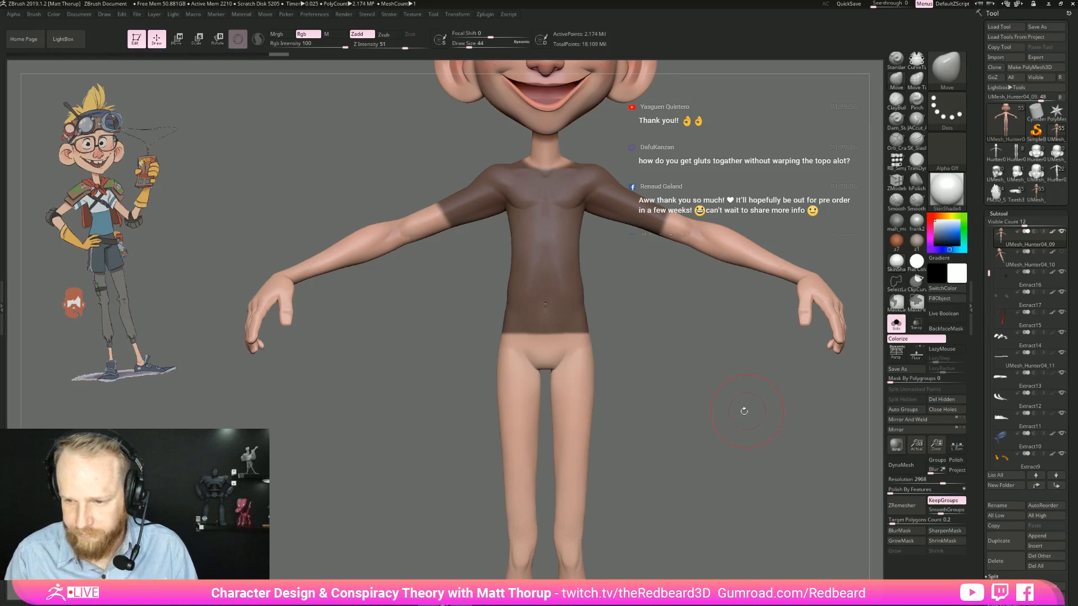
Step: Trim the edges of the T-shirt mask with lasso unmasking and check its outline from the front and side
{"action": "mouse_move", "coordinate": [707, 186]}
{"action": "left_mouse_down", "text": "ctrl+alt"}
{"action": "mouse_move", "coordinate": [623, 147]}
{"action": "mouse_move", "coordinate": [741, 393]}
{"action": "mouse_move", "coordinate": [745, 430]}
{"action": "mouse_move", "coordinate": [638, 422]}
{"action": "left_mouse_up", "text": "ctrl+alt"}
{"action": "key", "text": "f"}
{"action": "left_click_drag", "start_coordinate": [746, 491], "coordinate": [662, 483], "text": "shift"}
{"action": "left_click_drag", "start_coordinate": [665, 365], "coordinate": [752, 356], "text": "shift"}
{"action": "left_click_drag", "start_coordinate": [722, 267], "coordinate": [476, 405], "text": "ctrl+alt"}
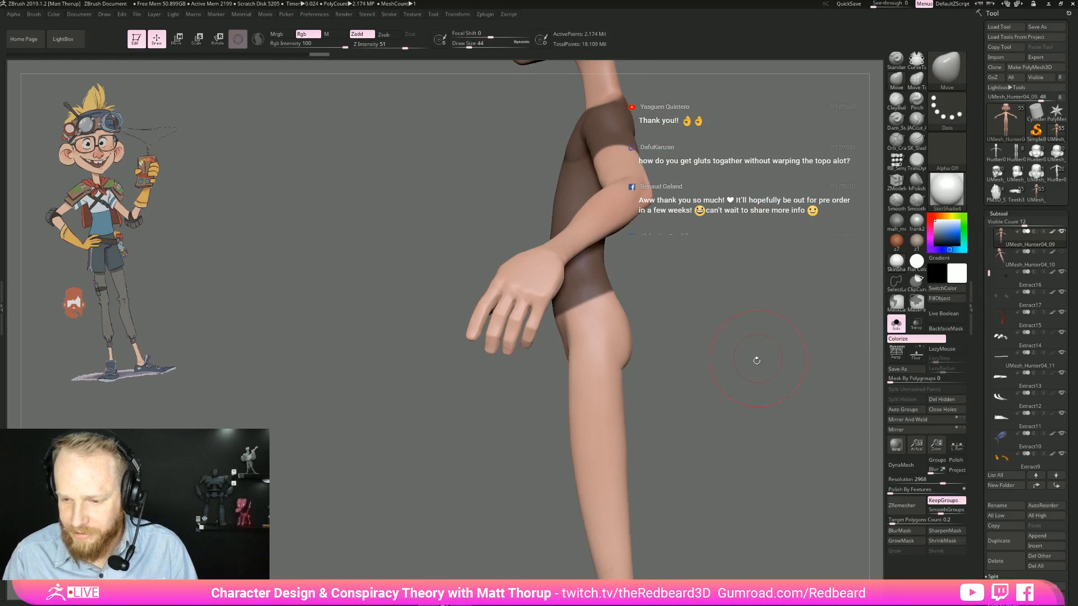
{"action": "left_click_drag", "start_coordinate": [733, 401], "coordinate": [792, 448], "text": "alt"}
Step: Preview an extraction of the masked T-shirt area at a thickness of 0.02
{"action": "left_click", "coordinate": [992, 576]}
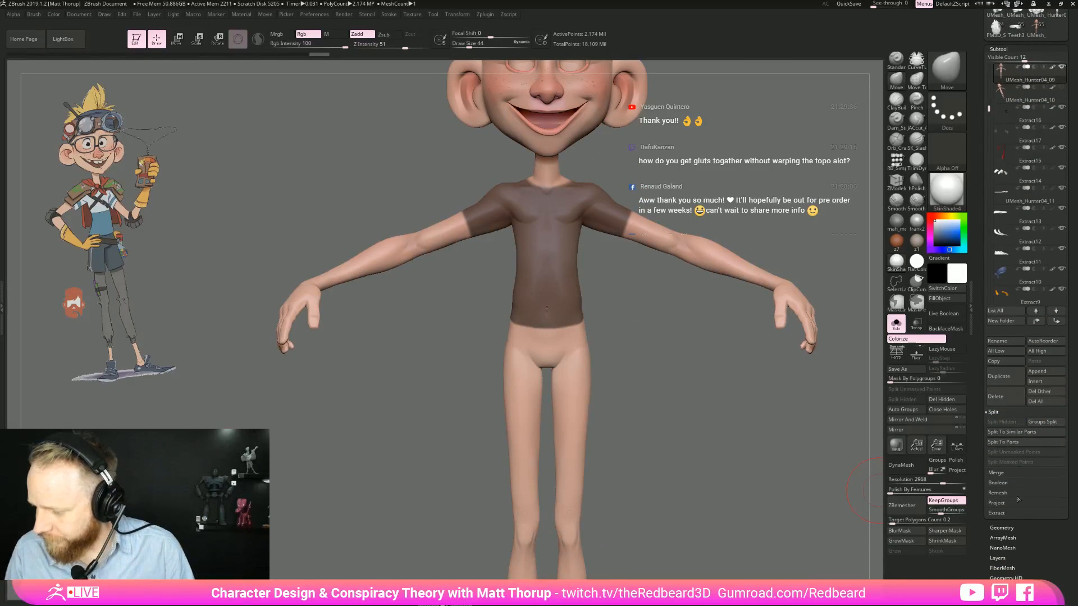
{"action": "left_click", "coordinate": [1003, 513]}
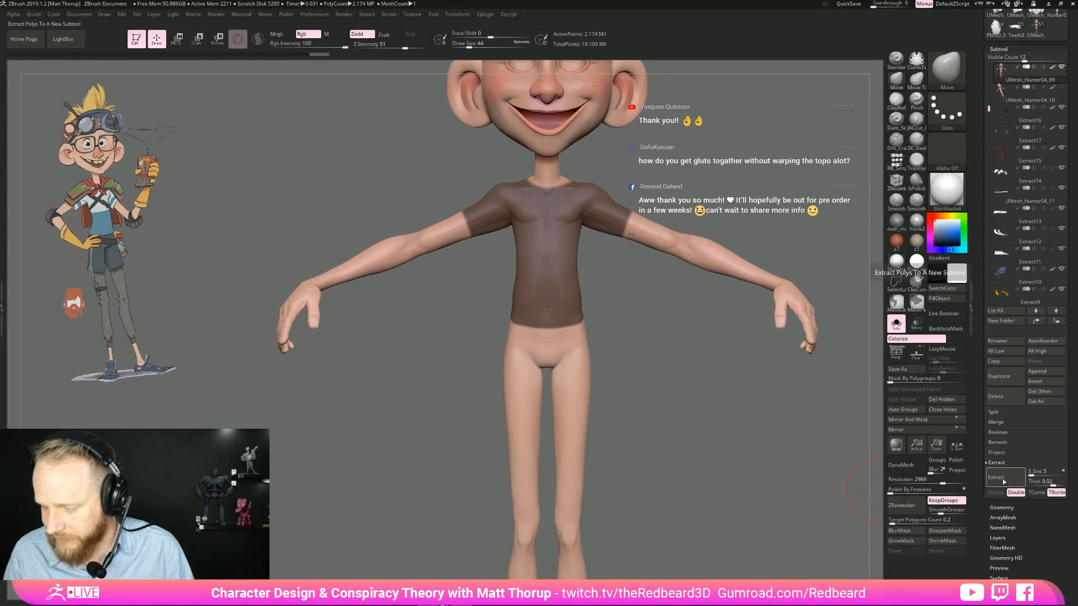
{"action": "left_click", "coordinate": [1002, 481]}
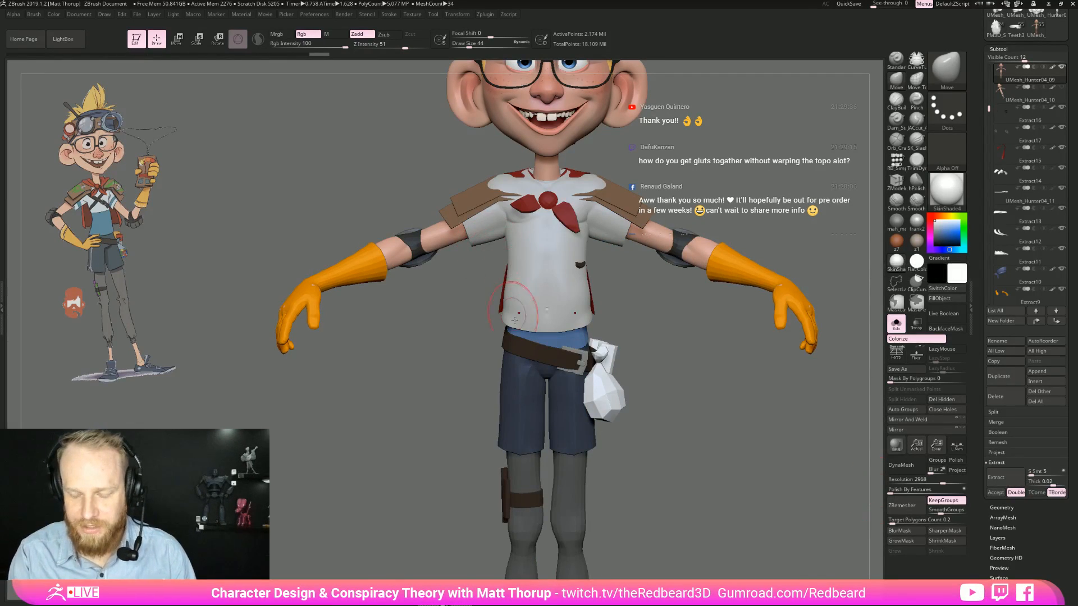
Step: Set the extract thickness to 0.001, preview the T-shirt extraction again and dismiss the preview
{"action": "left_click_drag", "start_coordinate": [1038, 482], "coordinate": [1036, 483]}
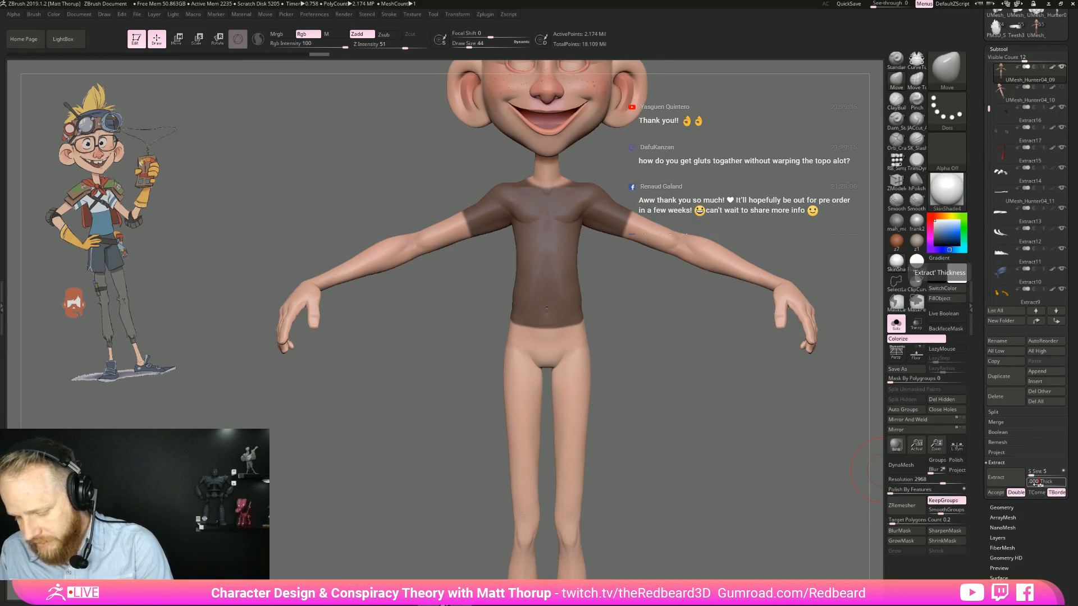
{"action": "type", "text": ".001"}
{"action": "key", "text": "Return"}
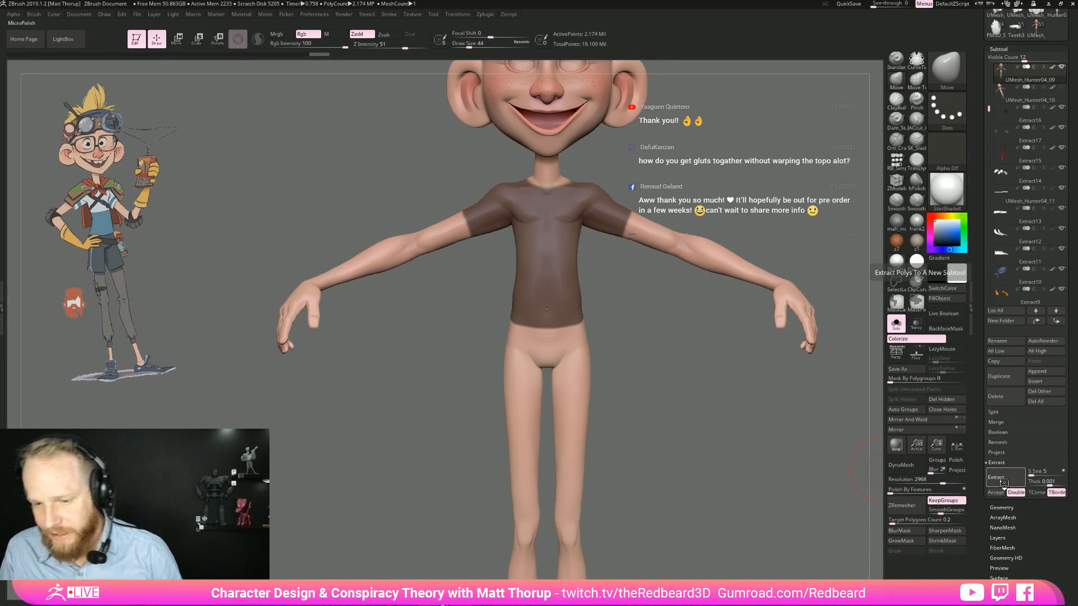
{"action": "left_click", "coordinate": [1001, 480]}
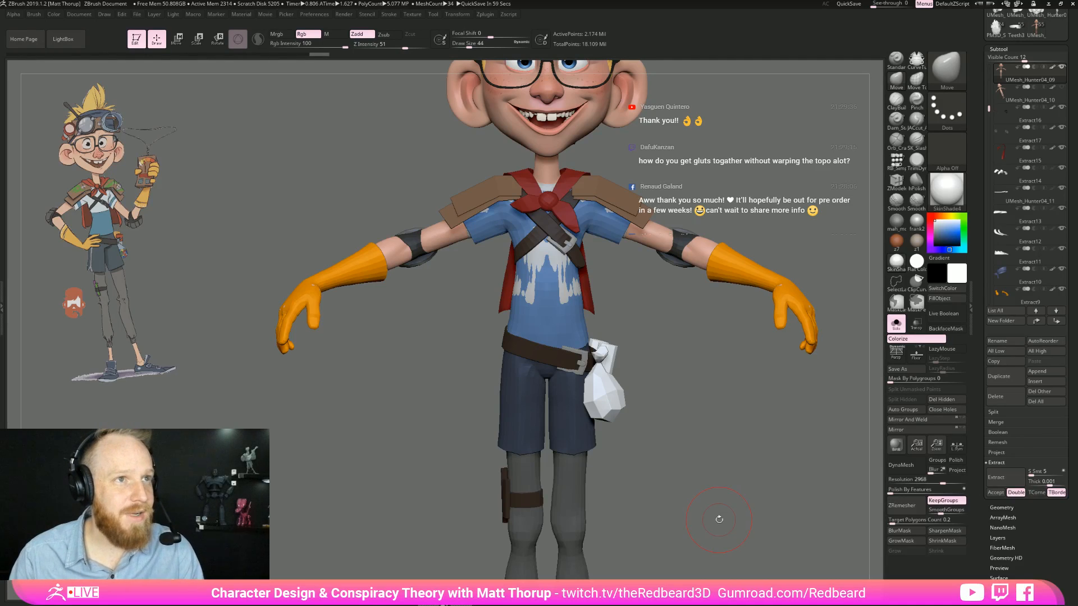
{"action": "left_click", "coordinate": [716, 423]}
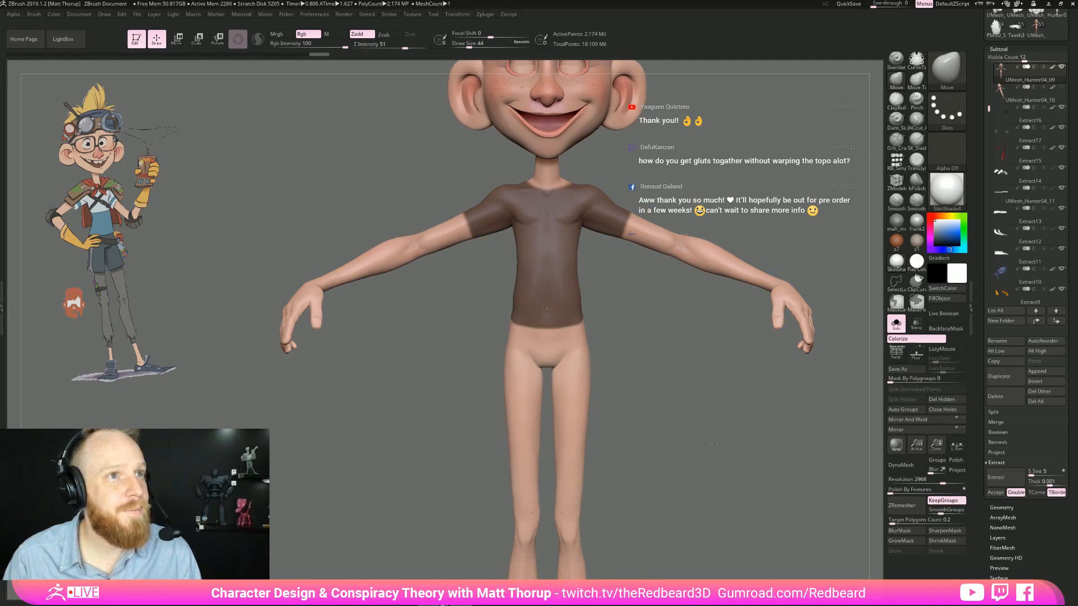
Step: Examine the topology and polygroups of the buttocks from behind with the polyframe displayed, keeping the Move brush selected
{"action": "left_click_drag", "start_coordinate": [712, 444], "coordinate": [695, 449]}
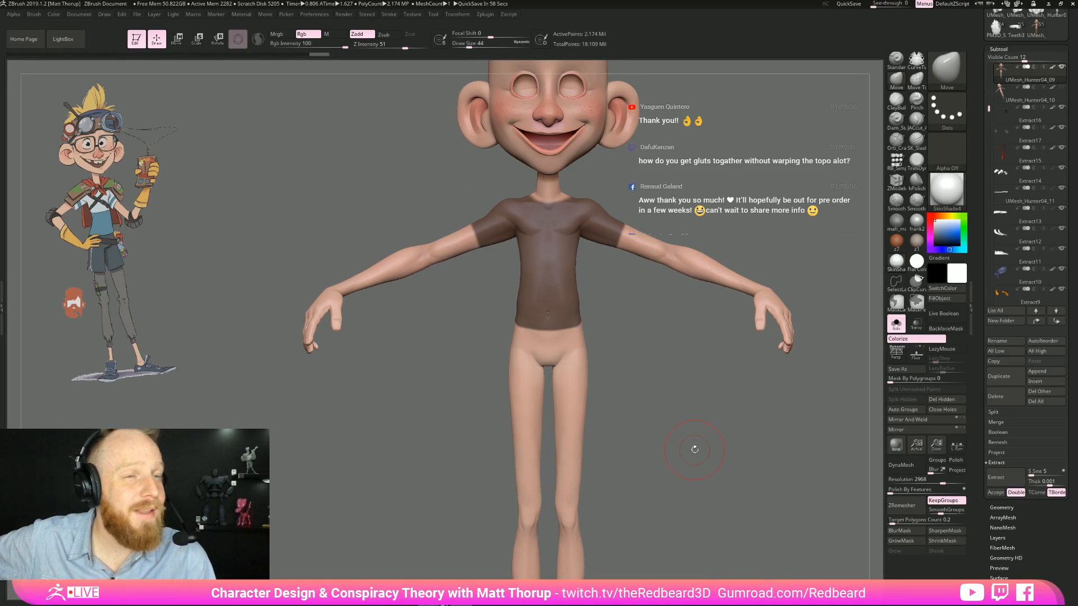
{"action": "mouse_move", "coordinate": [733, 402]}
{"action": "left_mouse_down"}
{"action": "mouse_move", "coordinate": [683, 403]}
{"action": "mouse_move", "coordinate": [713, 402]}
{"action": "mouse_move", "coordinate": [700, 402]}
{"action": "mouse_move", "coordinate": [668, 461]}
{"action": "mouse_move", "coordinate": [808, 393]}
{"action": "mouse_move", "coordinate": [785, 383]}
{"action": "mouse_move", "coordinate": [771, 401]}
{"action": "left_mouse_up"}
{"action": "key", "text": "shift+f"}
{"action": "key", "text": "b"}
{"action": "key", "text": "m"}
{"action": "key", "text": "v"}
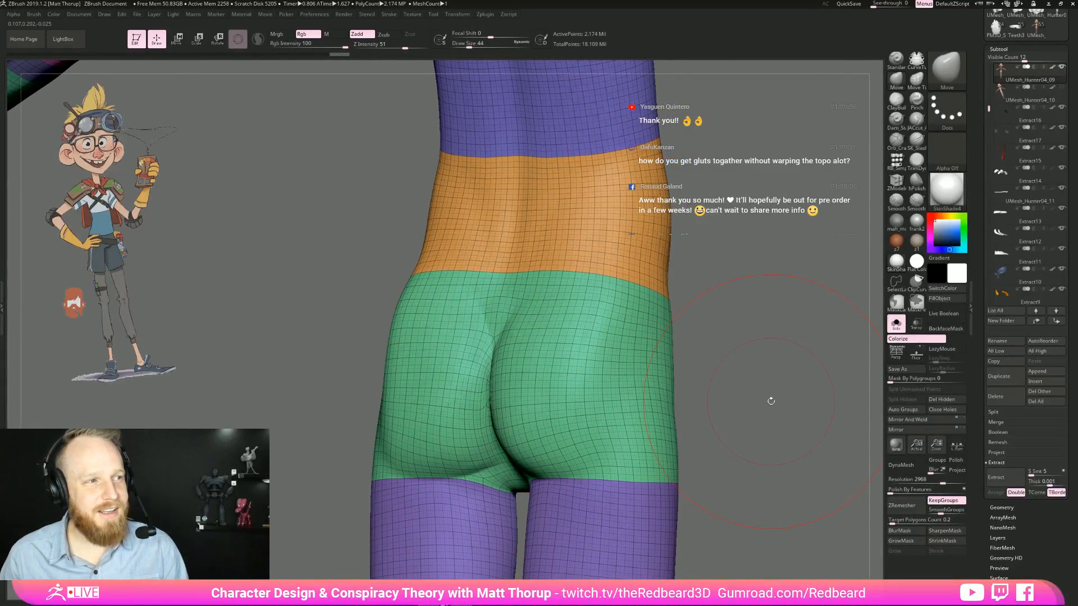
{"action": "mouse_move", "coordinate": [723, 389]}
{"action": "left_mouse_down"}
{"action": "mouse_move", "coordinate": [761, 373]}
{"action": "mouse_move", "coordinate": [782, 391]}
{"action": "mouse_move", "coordinate": [813, 392]}
{"action": "mouse_move", "coordinate": [769, 373]}
{"action": "mouse_move", "coordinate": [662, 403]}
{"action": "mouse_move", "coordinate": [559, 404]}
{"action": "mouse_move", "coordinate": [785, 359]}
{"action": "mouse_move", "coordinate": [578, 380]}
{"action": "left_mouse_up"}
{"action": "key", "text": "shift+f"}
Step: Set the draw size to 18, turn off the body's painted color and apply the reddish-brown material
{"action": "key", "text": "s"}
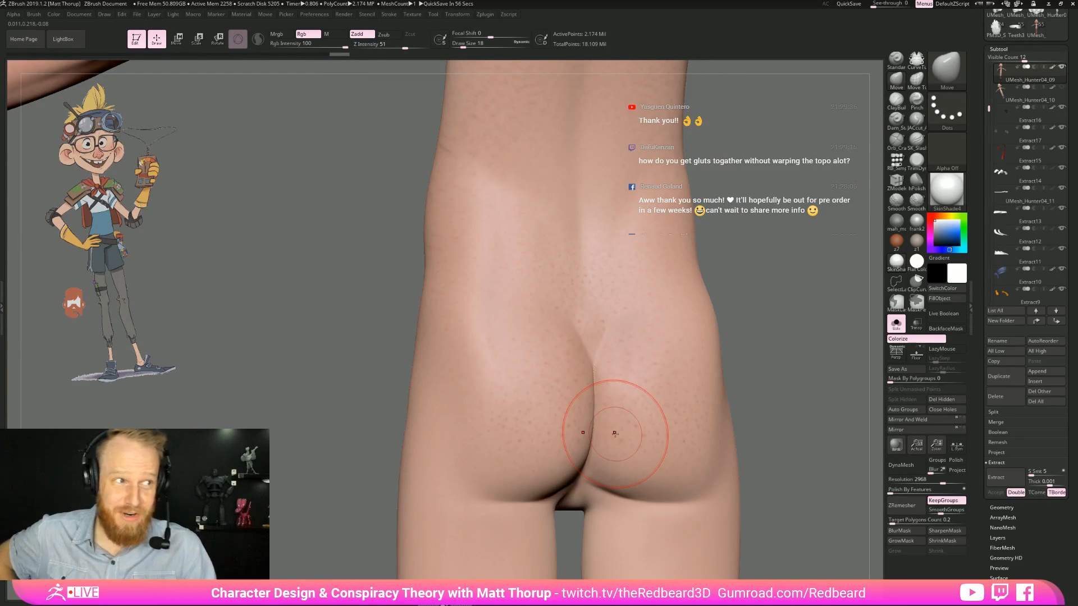
{"action": "left_click_drag", "start_coordinate": [796, 366], "coordinate": [735, 346], "text": "alt"}
{"action": "left_click", "coordinate": [896, 339]}
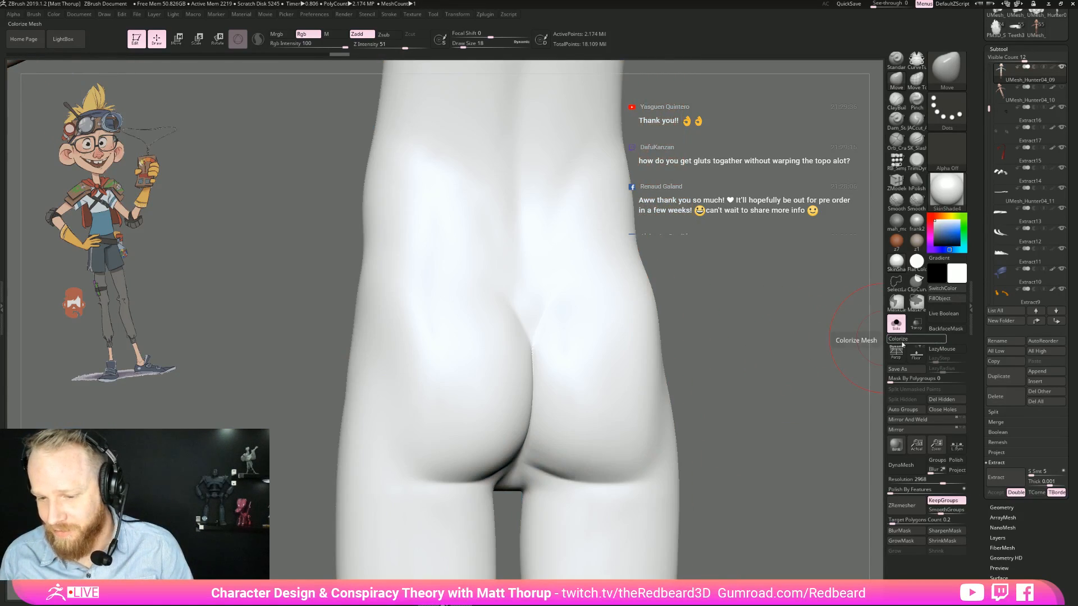
{"action": "left_click", "coordinate": [897, 241]}
{"action": "mouse_move", "coordinate": [735, 409]}
{"action": "left_mouse_down"}
{"action": "mouse_move", "coordinate": [777, 375]}
{"action": "mouse_move", "coordinate": [618, 416]}
{"action": "left_mouse_up"}
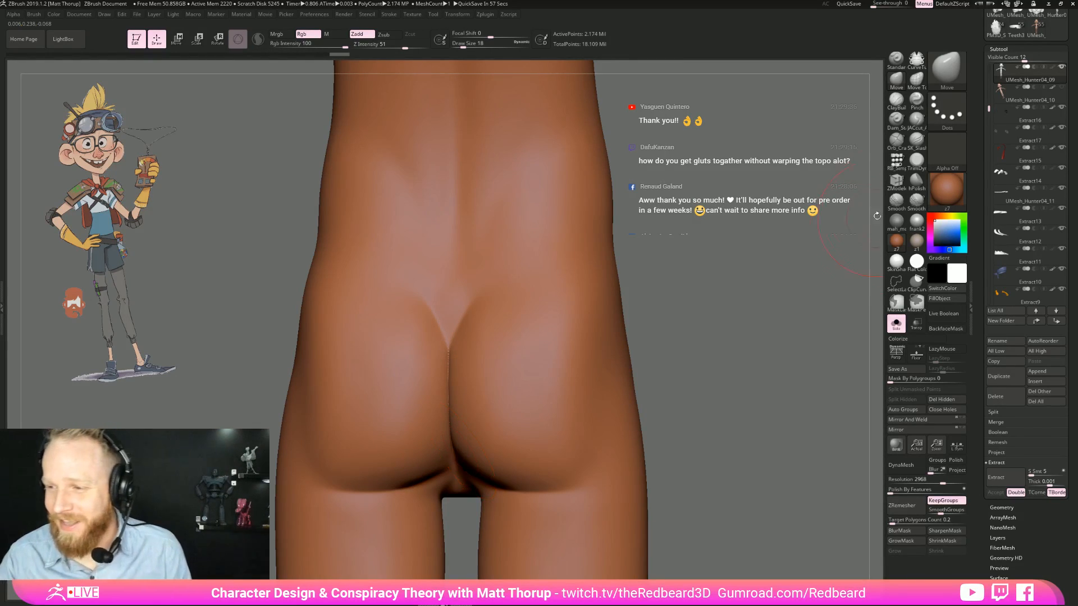
{"action": "left_click_drag", "start_coordinate": [729, 367], "coordinate": [764, 369]}
{"action": "left_click_drag", "start_coordinate": [674, 367], "coordinate": [741, 380]}
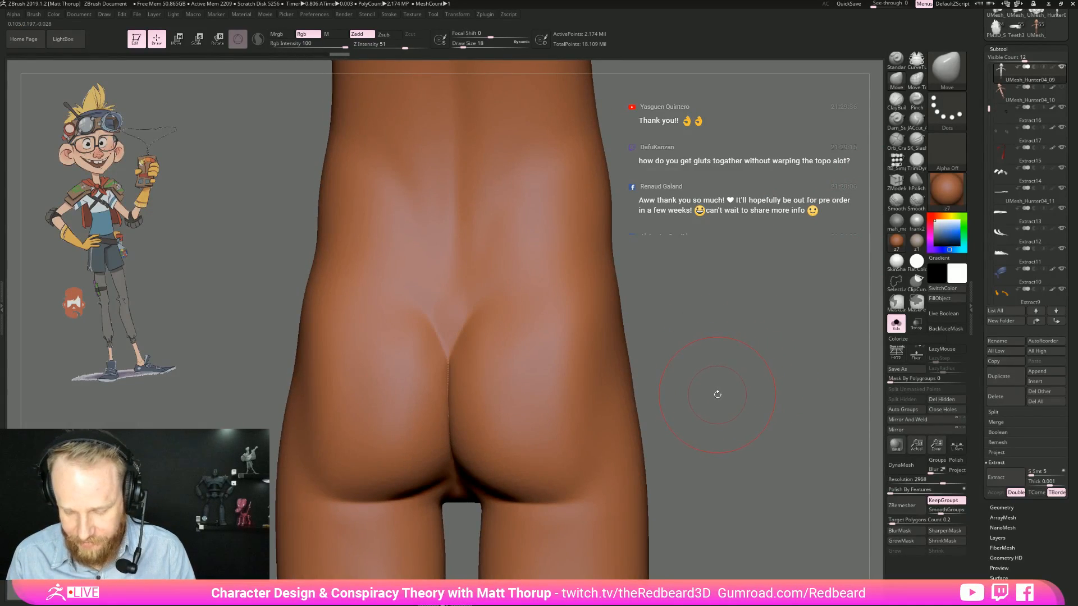
Step: Inflate the buttocks along the cleft with the Inflat brush at draw size 37, undoing one stroke
{"action": "key", "text": "b"}
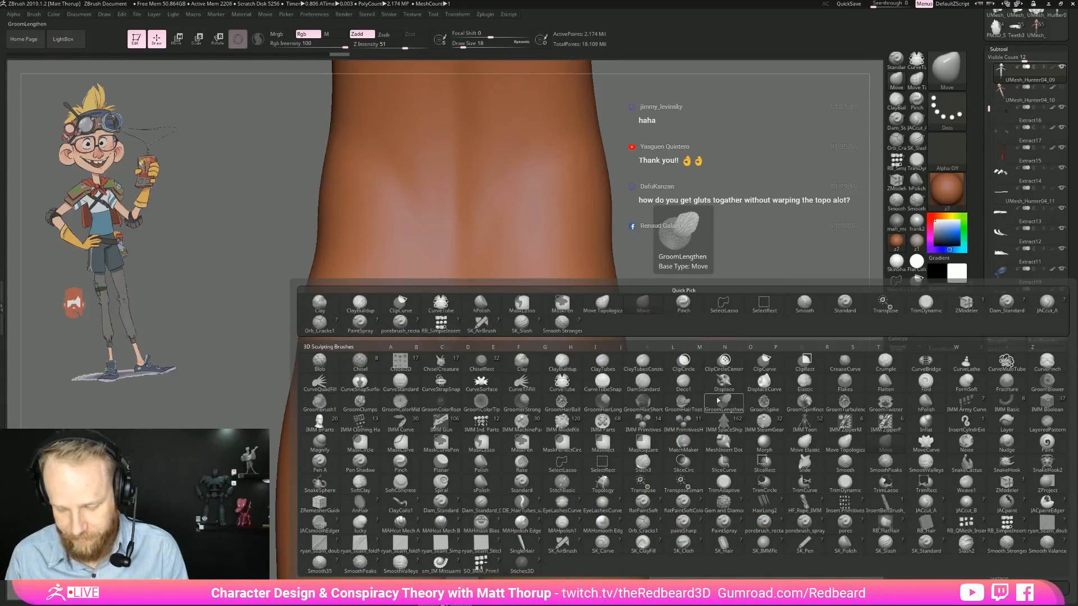
{"action": "key", "text": "i"}
{"action": "key", "text": "n"}
{"action": "key", "text": "s"}
{"action": "left_click_drag", "start_coordinate": [452, 419], "coordinate": [464, 419]}
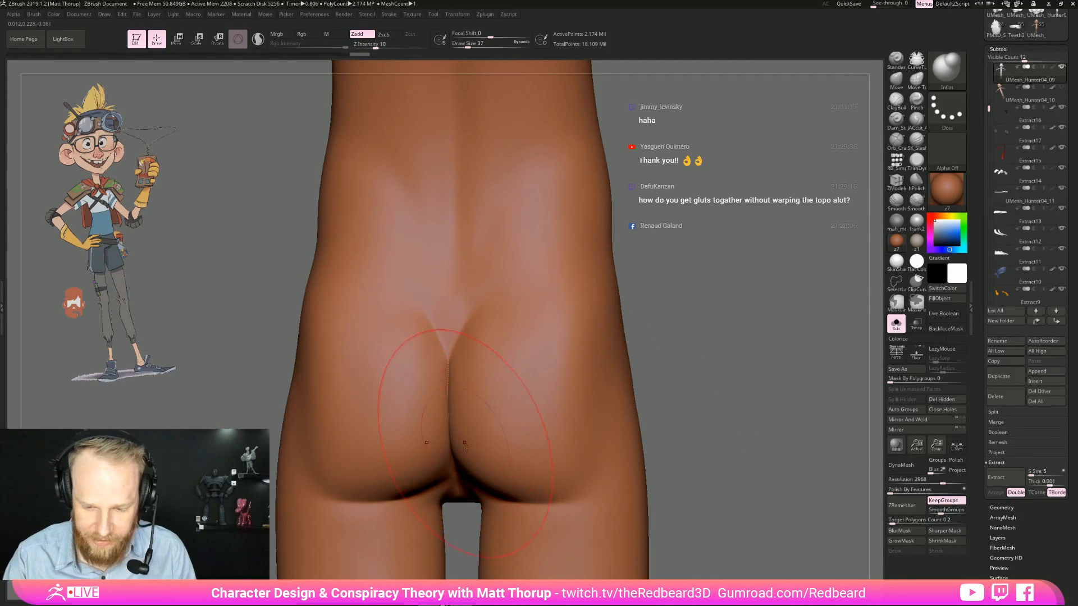
{"action": "left_click_drag", "start_coordinate": [435, 429], "coordinate": [708, 328]}
{"action": "key", "text": "ctrl+z"}
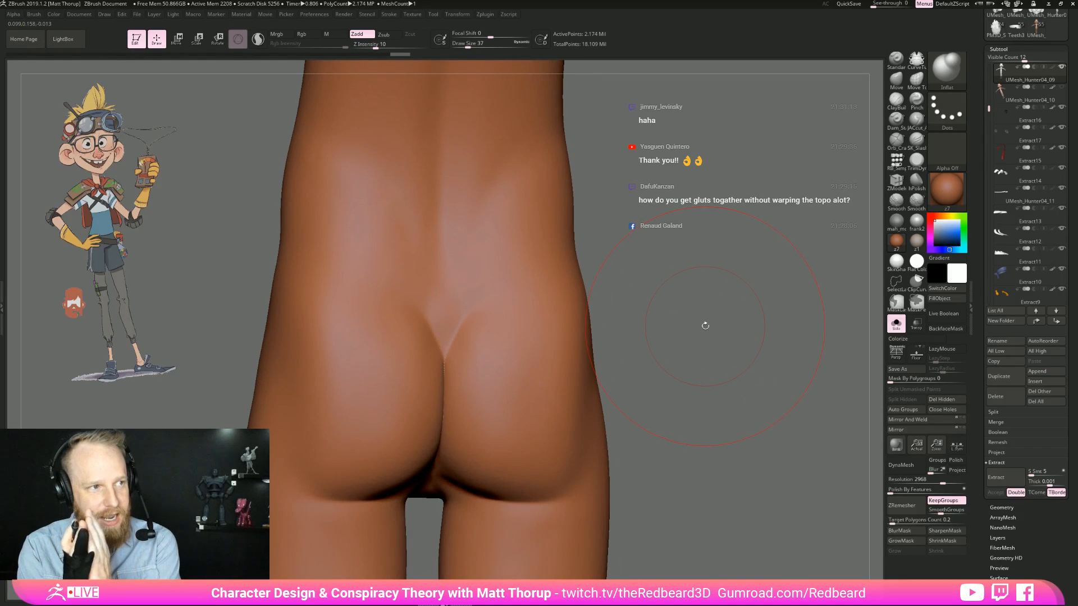
{"action": "left_click_drag", "start_coordinate": [705, 326], "coordinate": [682, 329]}
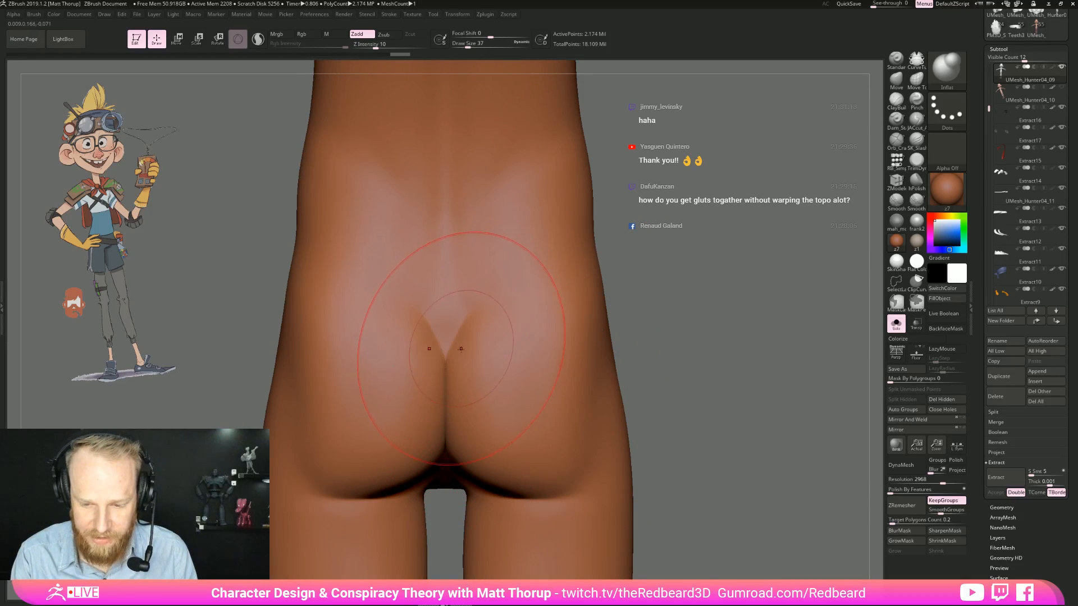
{"action": "left_click_drag", "start_coordinate": [655, 344], "coordinate": [691, 351]}
{"action": "left_click_drag", "start_coordinate": [740, 399], "coordinate": [670, 382]}
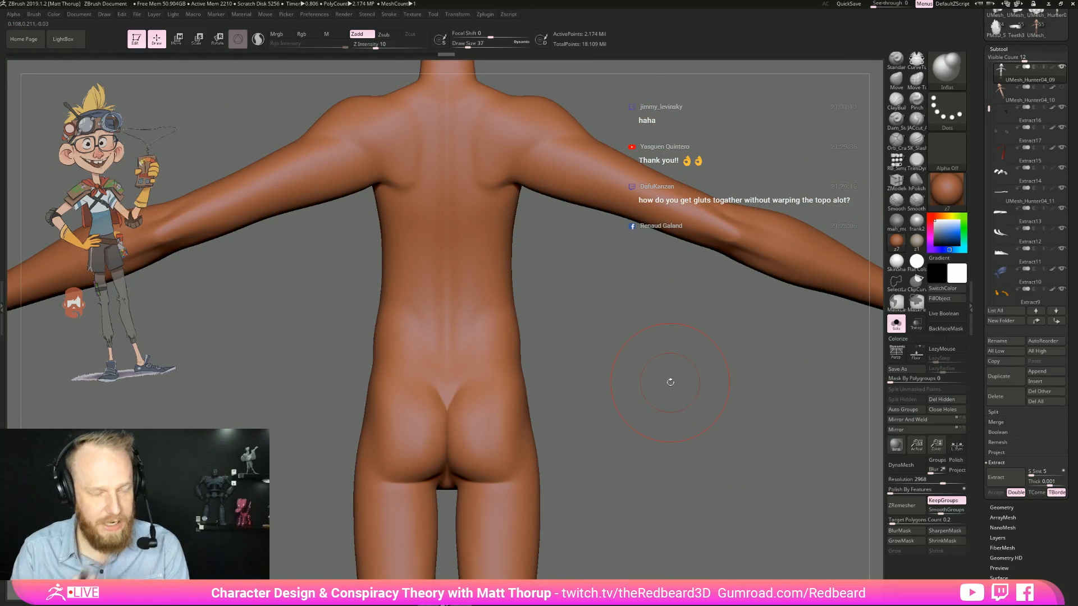
Step: Refine the cleft between the buttocks at draw size 12 and smooth the crease
{"action": "left_click_drag", "start_coordinate": [623, 420], "coordinate": [606, 346], "text": "alt"}
{"action": "key", "text": "s"}
{"action": "left_click_drag", "start_coordinate": [453, 353], "coordinate": [445, 359]}
{"action": "key", "text": "shift"}
{"action": "left_click_drag", "start_coordinate": [450, 433], "coordinate": [446, 418], "text": "shift"}
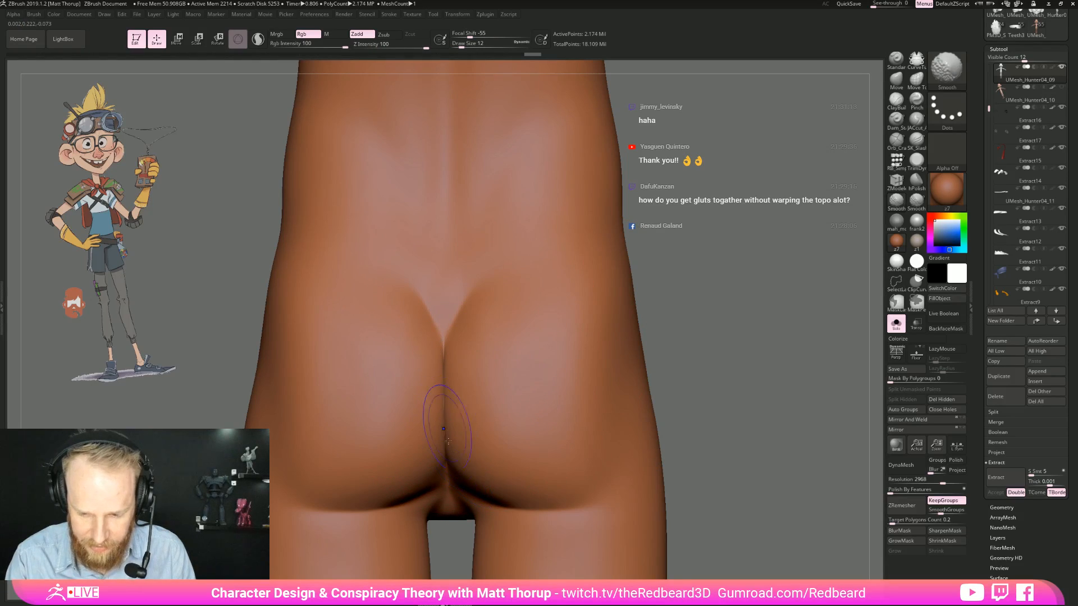
{"action": "right_click_drag", "start_coordinate": [460, 438], "coordinate": [443, 368]}
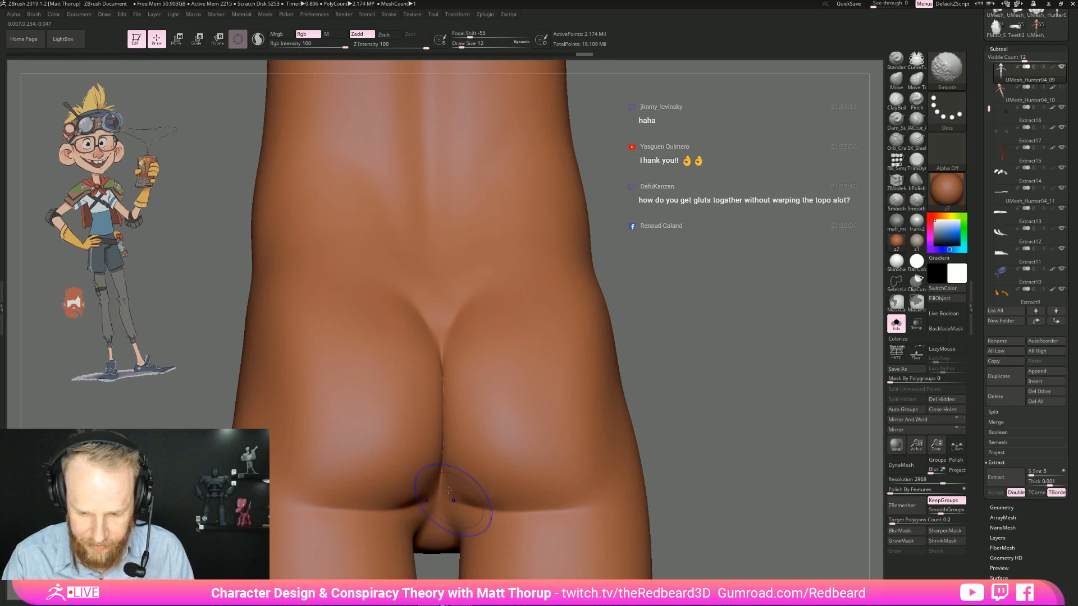
{"action": "mouse_move", "coordinate": [513, 344]}
{"action": "right_mouse_down", "text": "ctrl"}
{"action": "mouse_move", "coordinate": [623, 379]}
{"action": "mouse_move", "coordinate": [598, 455]}
{"action": "right_mouse_up", "text": "ctrl"}
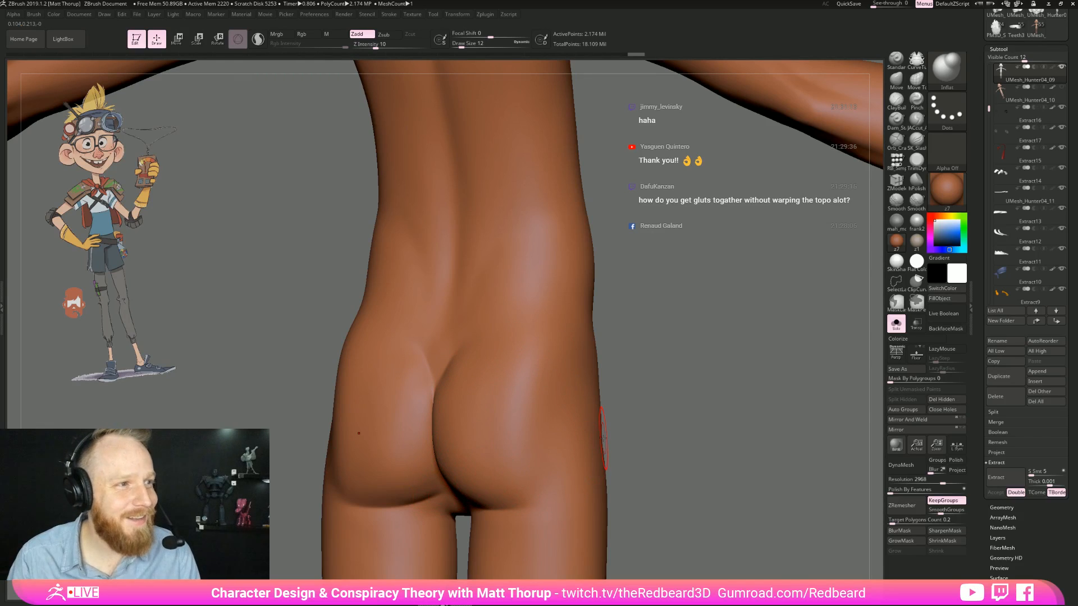
Step: Inflate the side of the nose around the nostril with the Inflat brush and set the draw size to 22
{"action": "right_click_drag", "start_coordinate": [602, 438], "coordinate": [597, 467]}
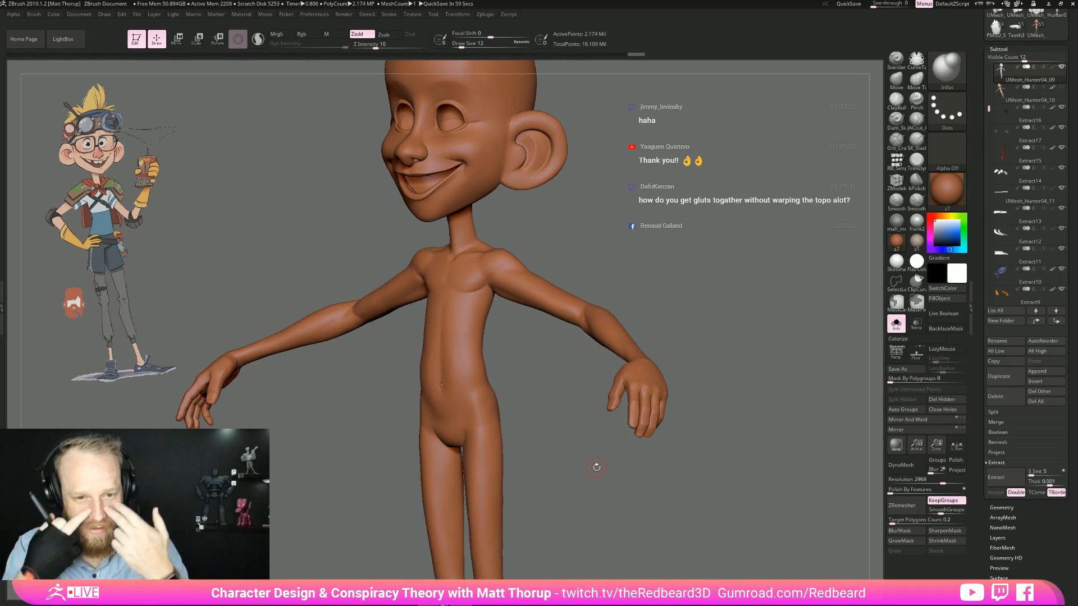
{"action": "mouse_move", "coordinate": [723, 319]}
{"action": "right_mouse_down"}
{"action": "mouse_move", "coordinate": [681, 274]}
{"action": "mouse_move", "coordinate": [724, 477]}
{"action": "mouse_move", "coordinate": [728, 311]}
{"action": "right_mouse_up"}
{"action": "right_click_drag", "start_coordinate": [562, 118], "coordinate": [609, 477], "text": "alt"}
{"action": "key", "text": "s"}
{"action": "left_click_drag", "start_coordinate": [405, 305], "coordinate": [418, 315]}
{"action": "key", "text": "s"}
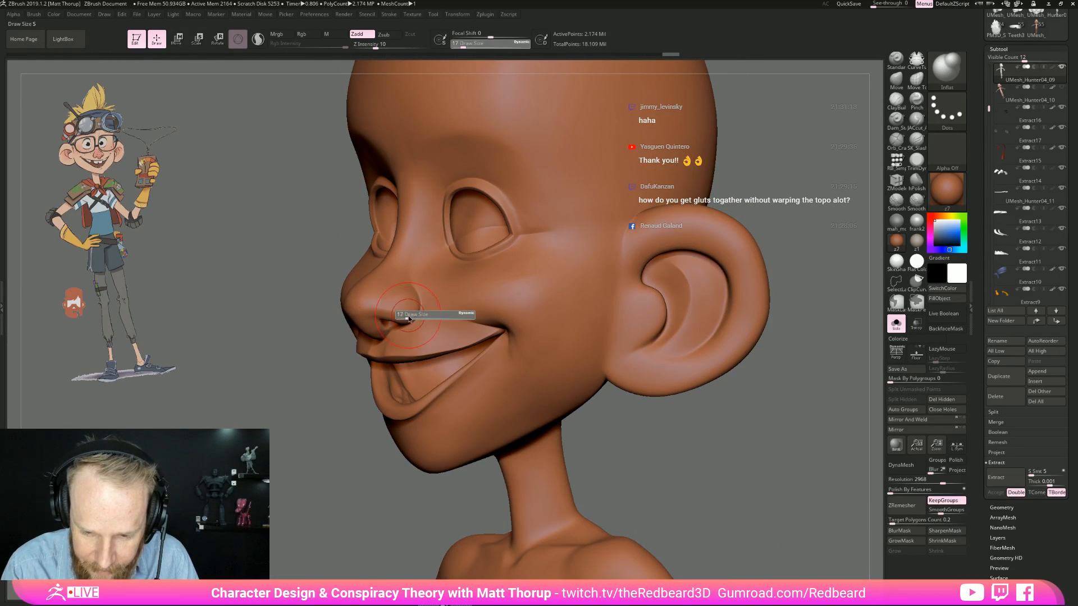
{"action": "right_click_drag", "start_coordinate": [363, 402], "coordinate": [595, 452]}
Step: Show all the character's parts again, turn the body's painted color back on and apply the SkinShade4 material
{"action": "left_click", "coordinate": [896, 323]}
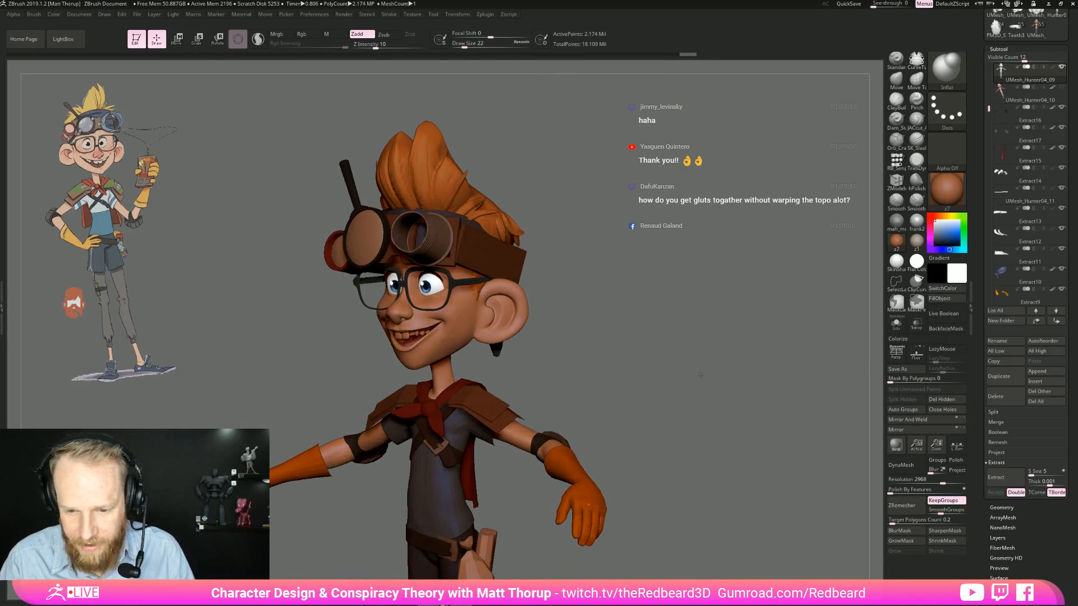
{"action": "left_click", "coordinate": [911, 339]}
{"action": "left_click", "coordinate": [897, 261]}
Step: Examine the complete character's head and upper body from the front and in three-quarter view
{"action": "key", "text": "f"}
{"action": "mouse_move", "coordinate": [663, 367]}
{"action": "right_mouse_down", "text": "ctrl"}
{"action": "mouse_move", "coordinate": [718, 382]}
{"action": "mouse_move", "coordinate": [623, 431]}
{"action": "mouse_move", "coordinate": [638, 489]}
{"action": "mouse_move", "coordinate": [750, 362]}
{"action": "mouse_move", "coordinate": [718, 418]}
{"action": "mouse_move", "coordinate": [734, 402]}
{"action": "mouse_move", "coordinate": [599, 438]}
{"action": "mouse_move", "coordinate": [716, 371]}
{"action": "mouse_move", "coordinate": [750, 370]}
{"action": "right_mouse_up", "text": "ctrl"}
{"action": "key", "text": "f"}
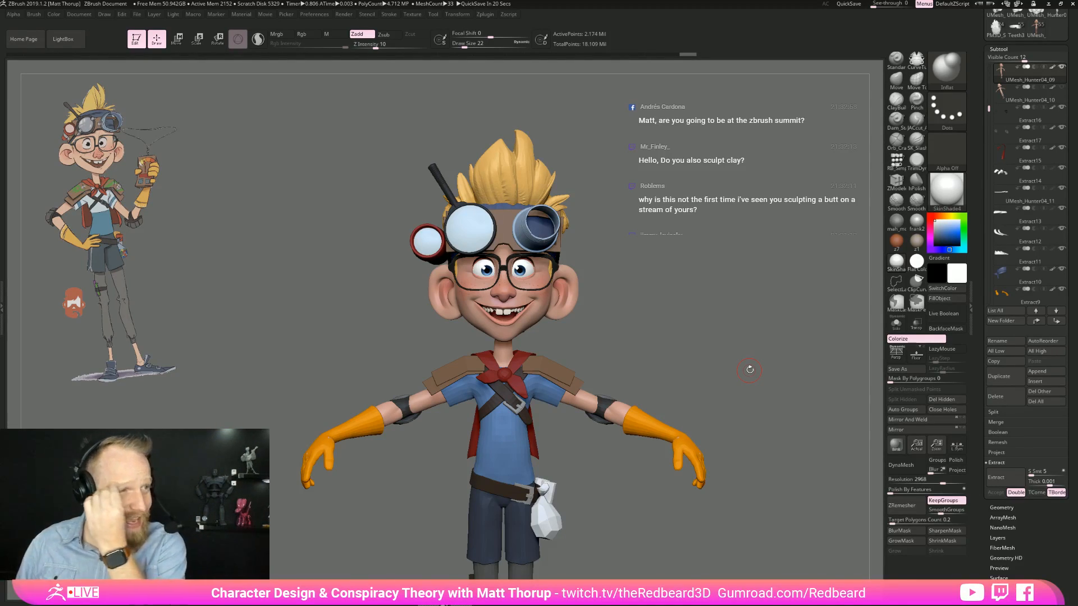
{"action": "left_click_drag", "start_coordinate": [788, 392], "coordinate": [764, 487]}
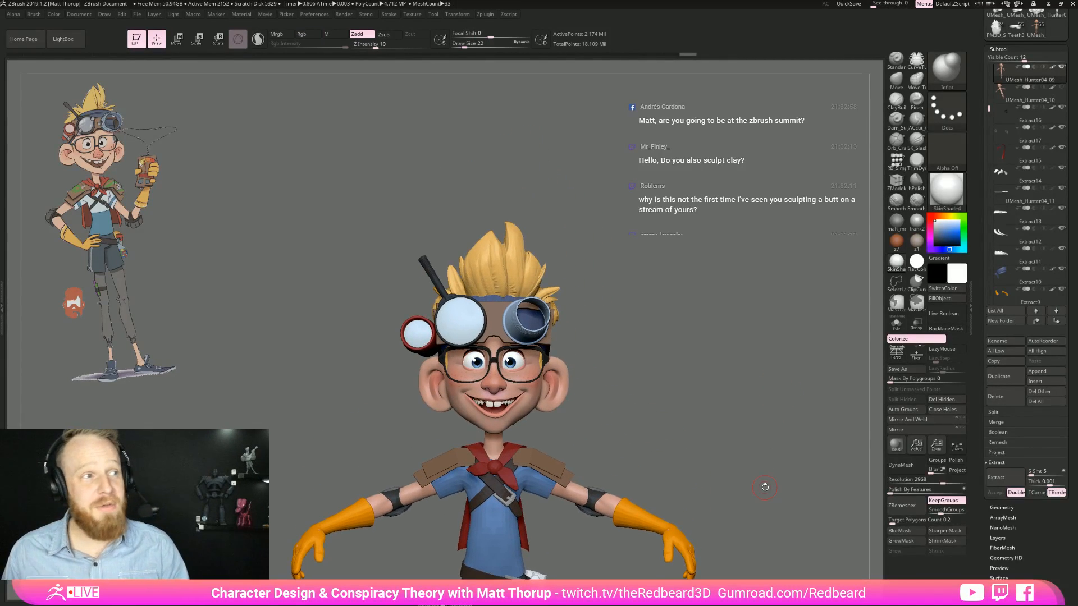
{"action": "left_click_drag", "start_coordinate": [754, 412], "coordinate": [699, 455]}
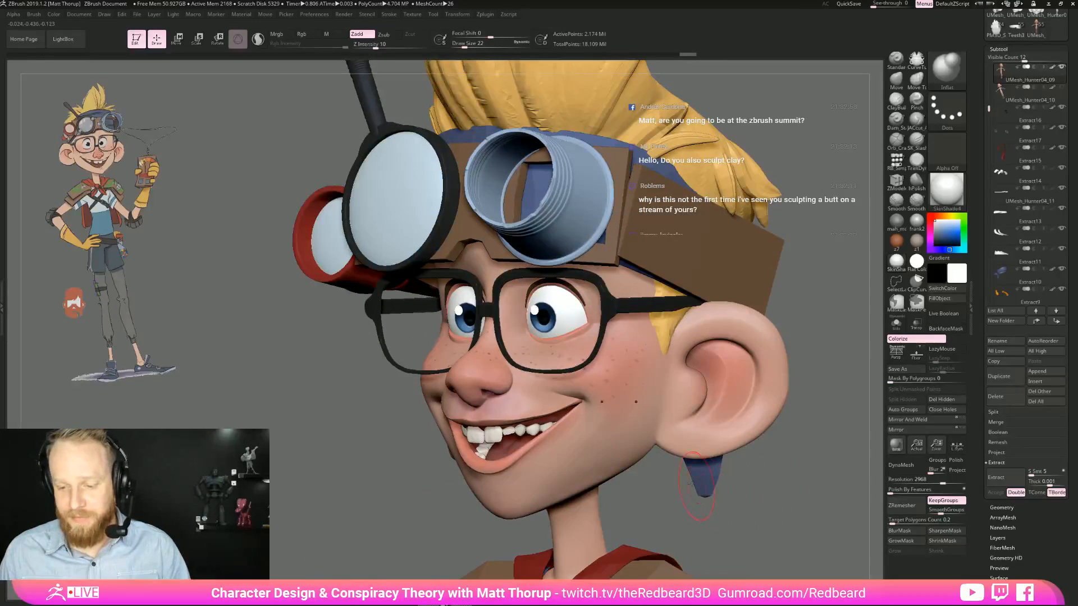
{"action": "left_click_drag", "start_coordinate": [723, 494], "coordinate": [731, 404]}
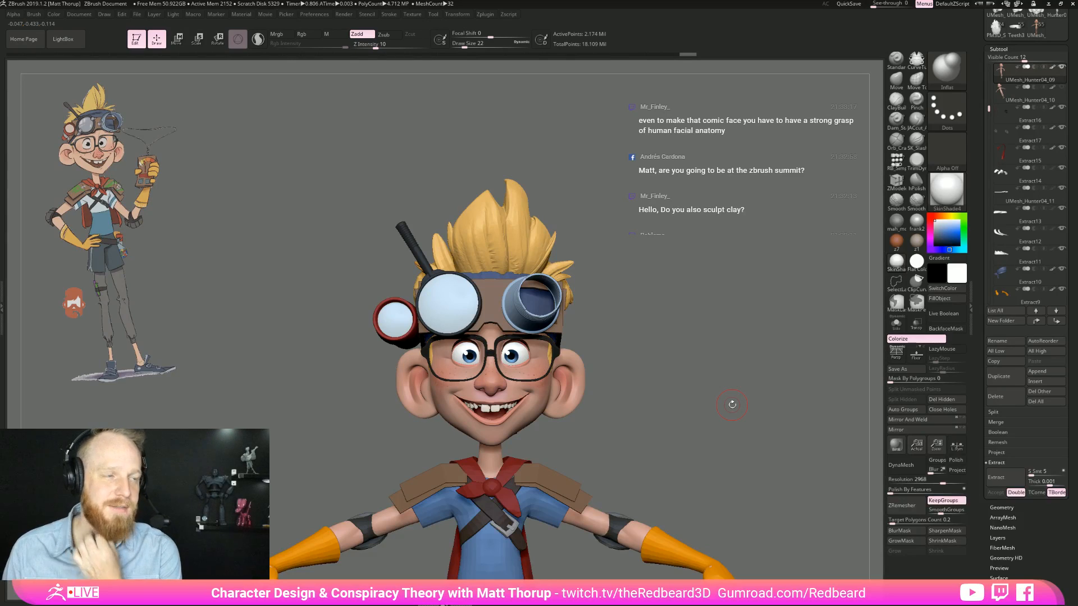
{"action": "mouse_move", "coordinate": [713, 427]}
{"action": "left_mouse_down"}
{"action": "mouse_move", "coordinate": [718, 444]}
{"action": "mouse_move", "coordinate": [707, 456]}
{"action": "mouse_move", "coordinate": [724, 457]}
{"action": "mouse_move", "coordinate": [758, 396]}
{"action": "mouse_move", "coordinate": [741, 409]}
{"action": "mouse_move", "coordinate": [766, 397]}
{"action": "mouse_move", "coordinate": [726, 432]}
{"action": "mouse_move", "coordinate": [732, 424]}
{"action": "left_mouse_up"}
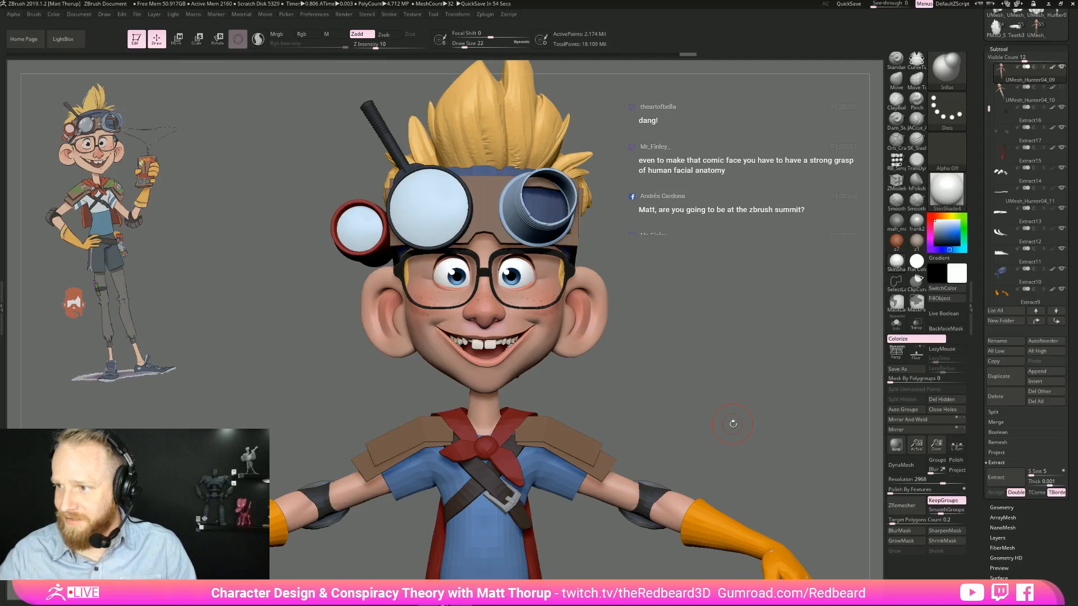
{"action": "left_click", "coordinate": [1047, 6]}
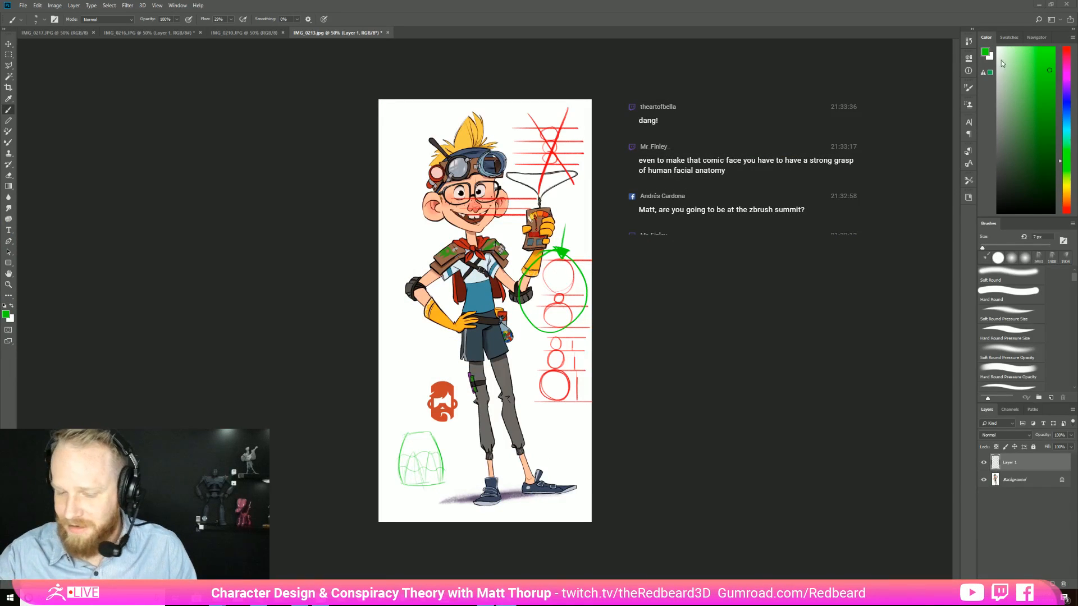
{"action": "key", "text": "alt+Tab"}
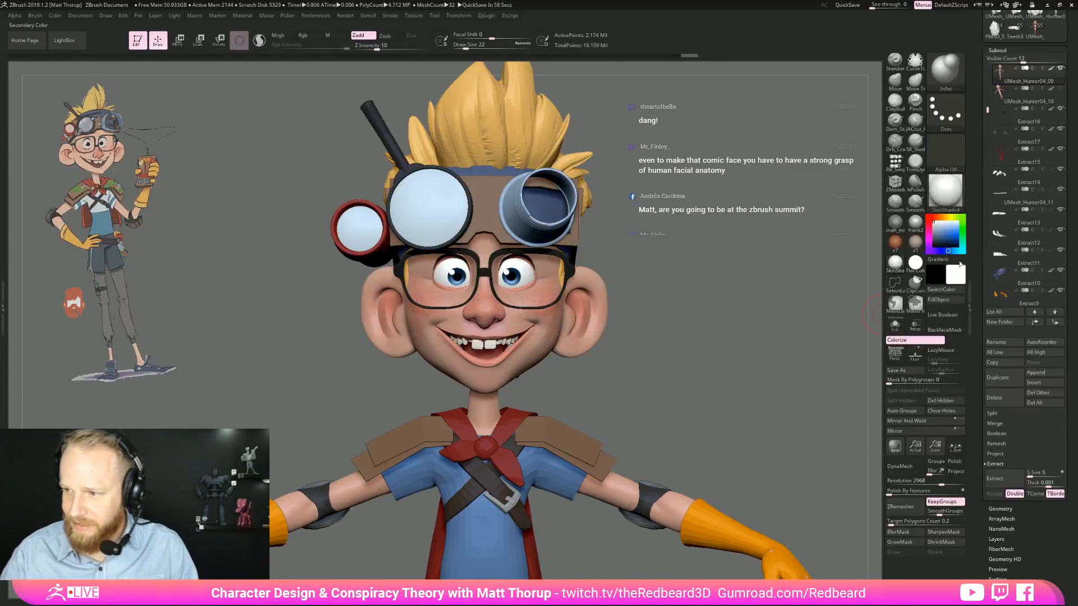
{"action": "scroll", "coordinate": [1075, 127], "scroll_direction": "up", "scroll_amount": 3}
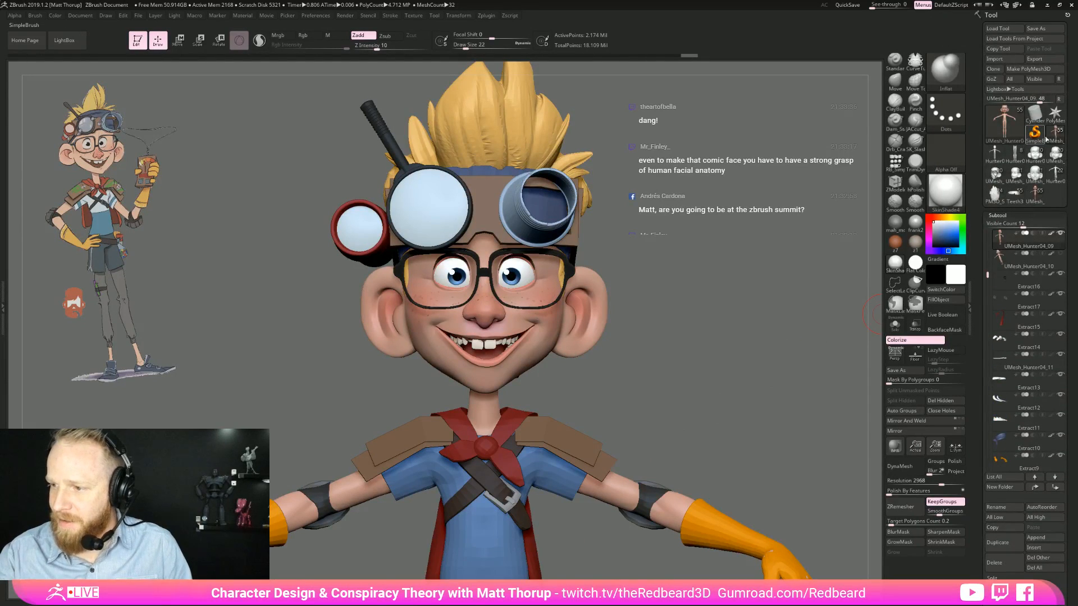
{"action": "key", "text": "alt"}
{"action": "mouse_move", "coordinate": [726, 429]}
{"action": "left_mouse_down"}
{"action": "mouse_move", "coordinate": [713, 416]}
{"action": "mouse_move", "coordinate": [746, 445]}
{"action": "mouse_move", "coordinate": [725, 441]}
{"action": "left_mouse_up"}
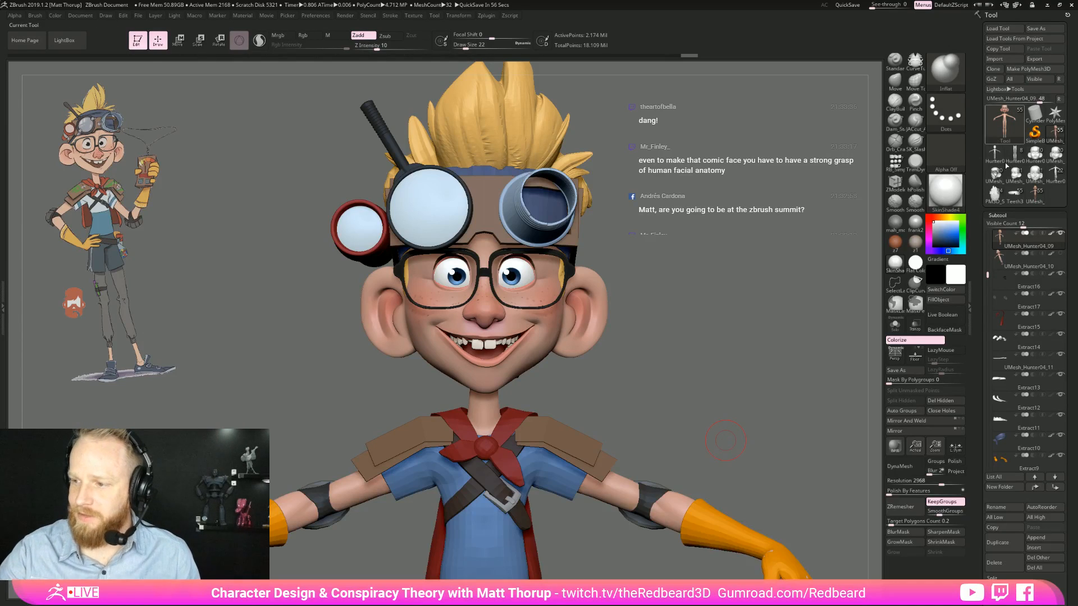
Step: Restart ZBrush without saving the project, dismissing the home page and LightBox
{"action": "left_click", "coordinate": [1069, 5]}
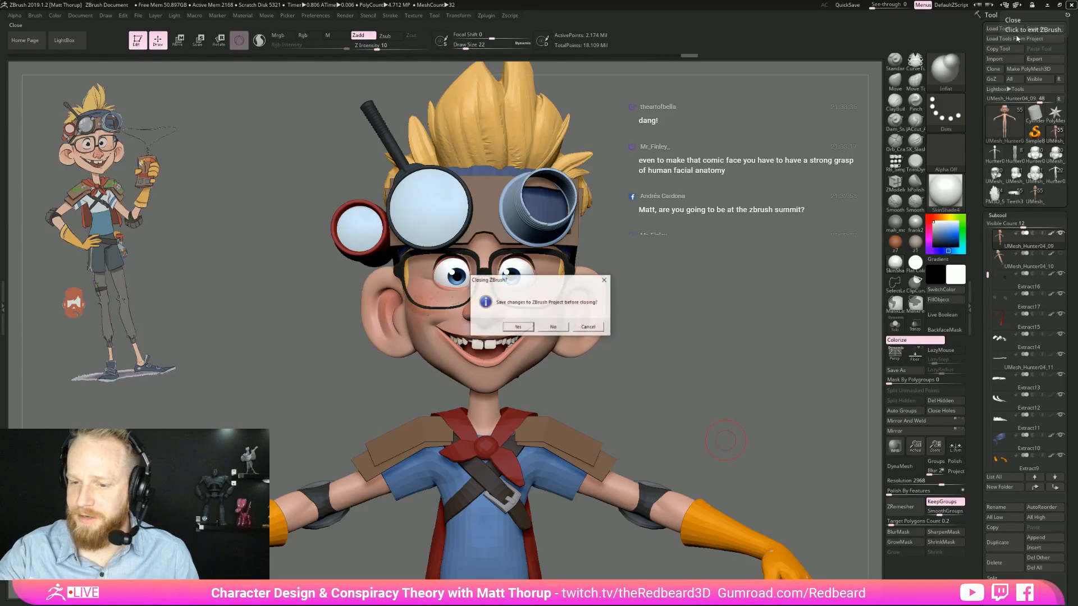
{"action": "left_click", "coordinate": [555, 330]}
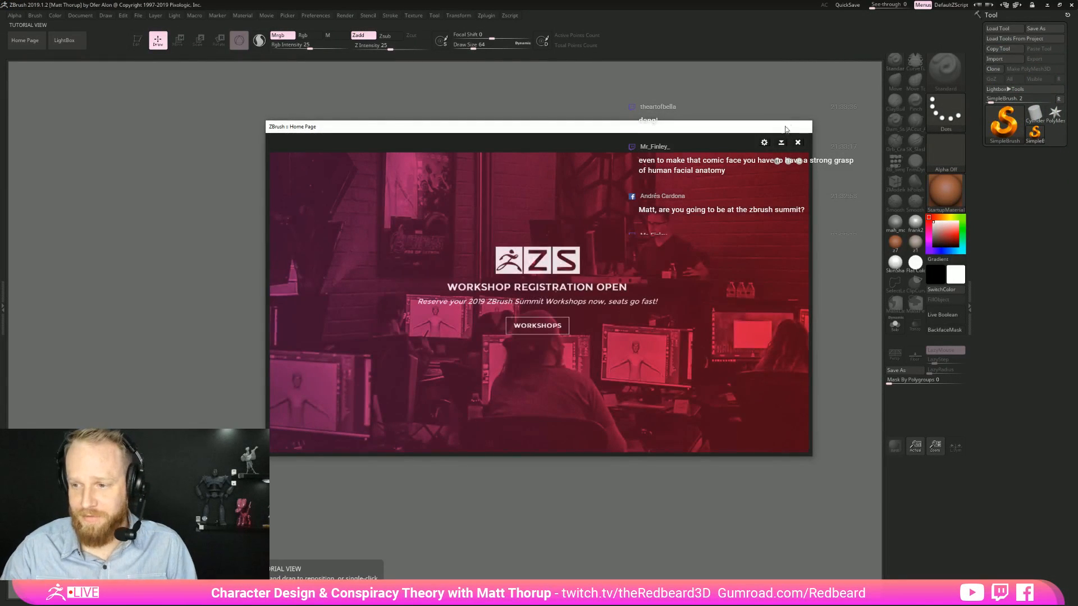
{"action": "left_click", "coordinate": [798, 142]}
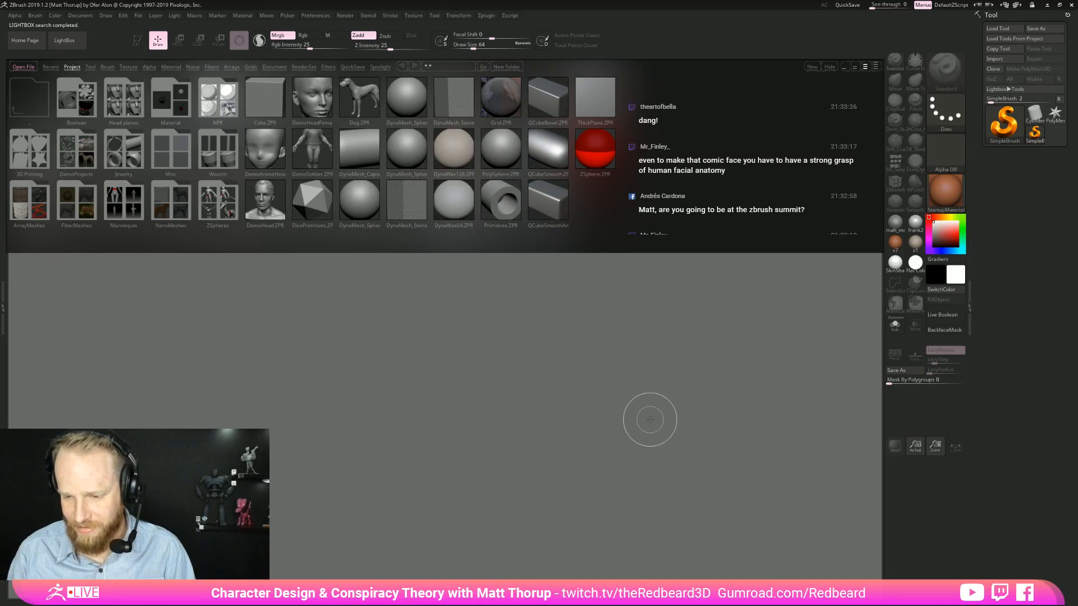
{"action": "key", "text": "comma"}
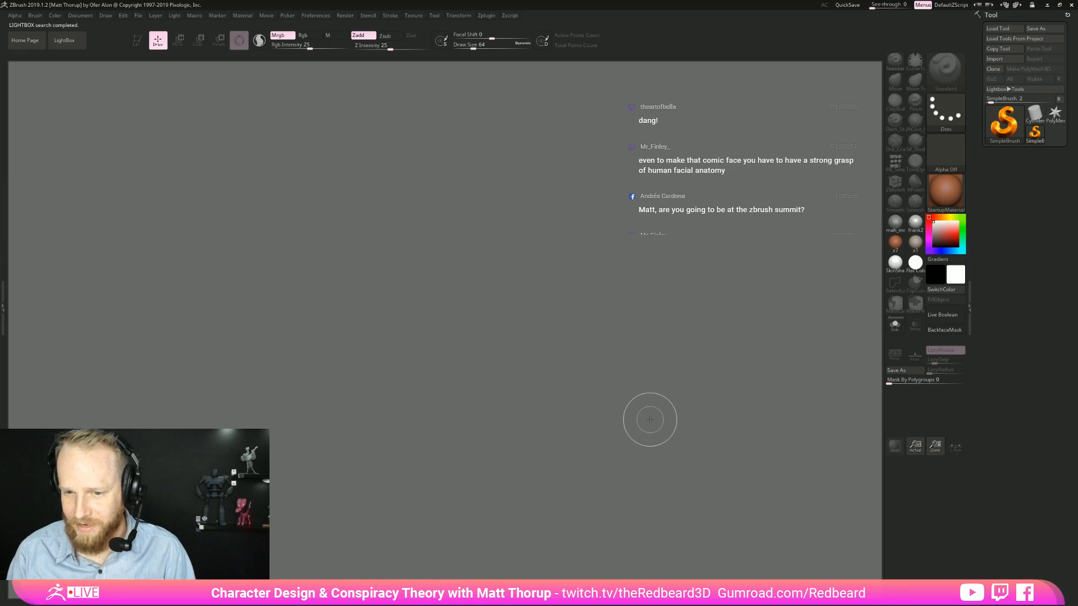
Step: Load the saved character tool from the ZBrush folder
{"action": "left_click", "coordinate": [1002, 30]}
{"action": "left_click", "coordinate": [165, 246]}
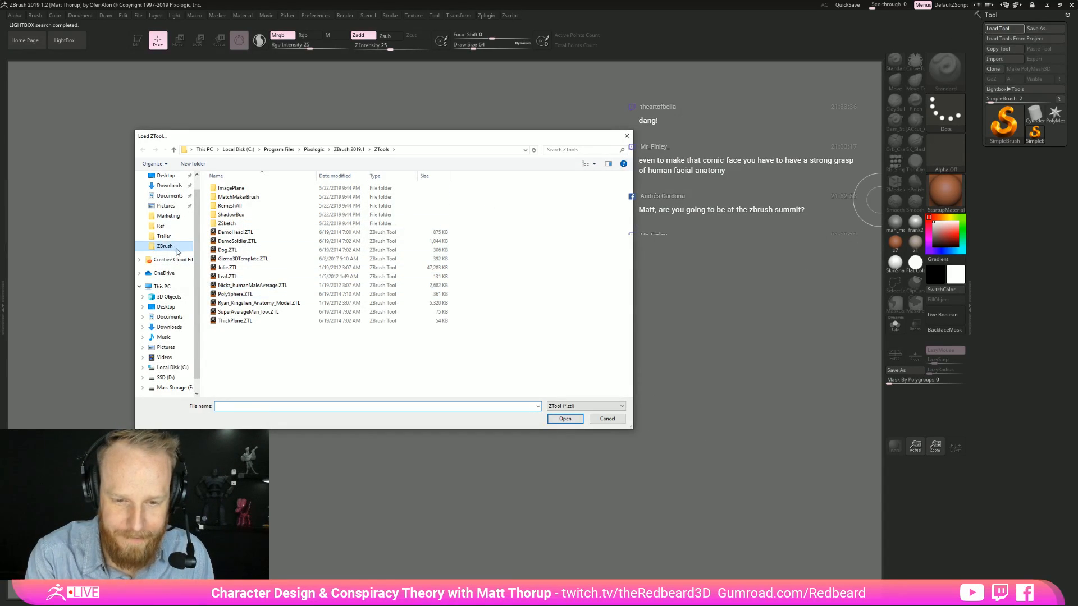
{"action": "left_click", "coordinate": [247, 285]}
{"action": "left_click", "coordinate": [565, 419]}
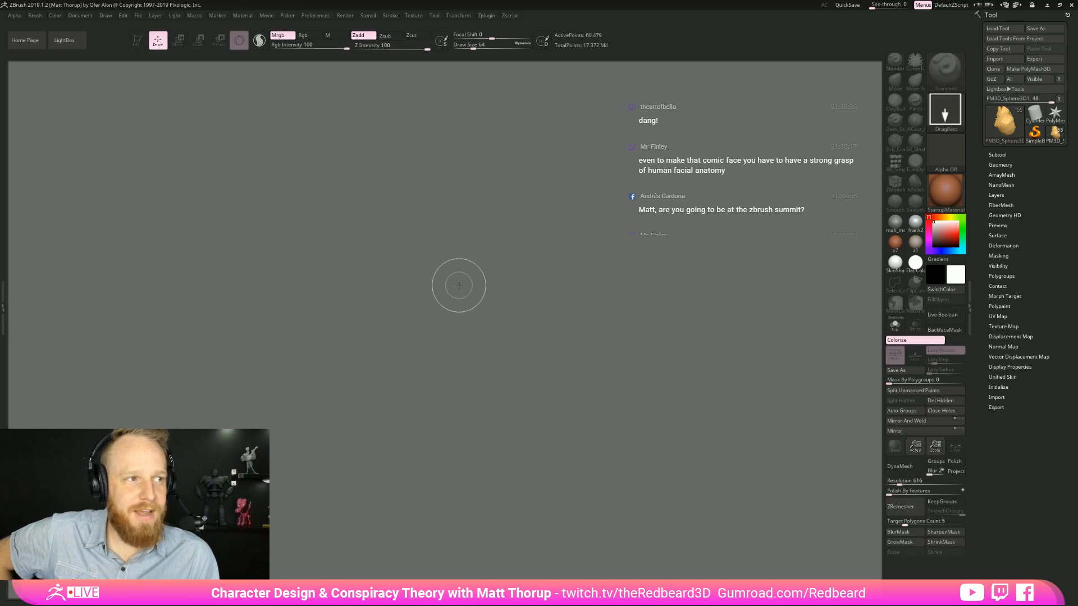
Step: Place the loaded character on the canvas in edit mode, apply the SkinShade4 material and look through the document and draw settings
{"action": "left_click_drag", "start_coordinate": [452, 323], "coordinate": [452, 494]}
{"action": "key", "text": "t"}
{"action": "left_click_drag", "start_coordinate": [591, 444], "coordinate": [590, 487]}
{"action": "left_click", "coordinate": [896, 264]}
{"action": "left_click", "coordinate": [80, 15]}
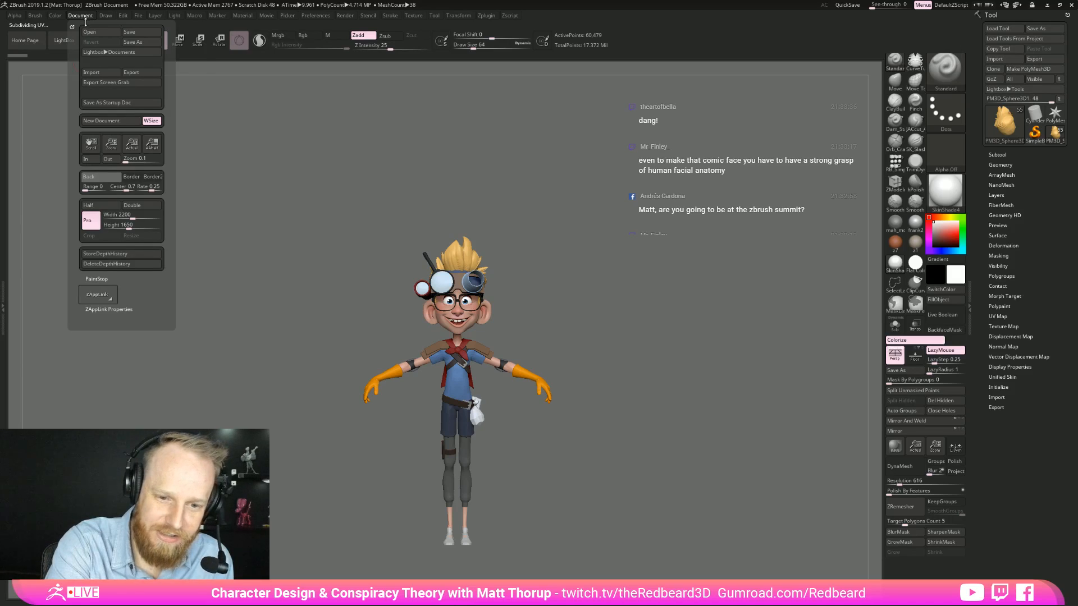
{"action": "left_click", "coordinate": [107, 15]}
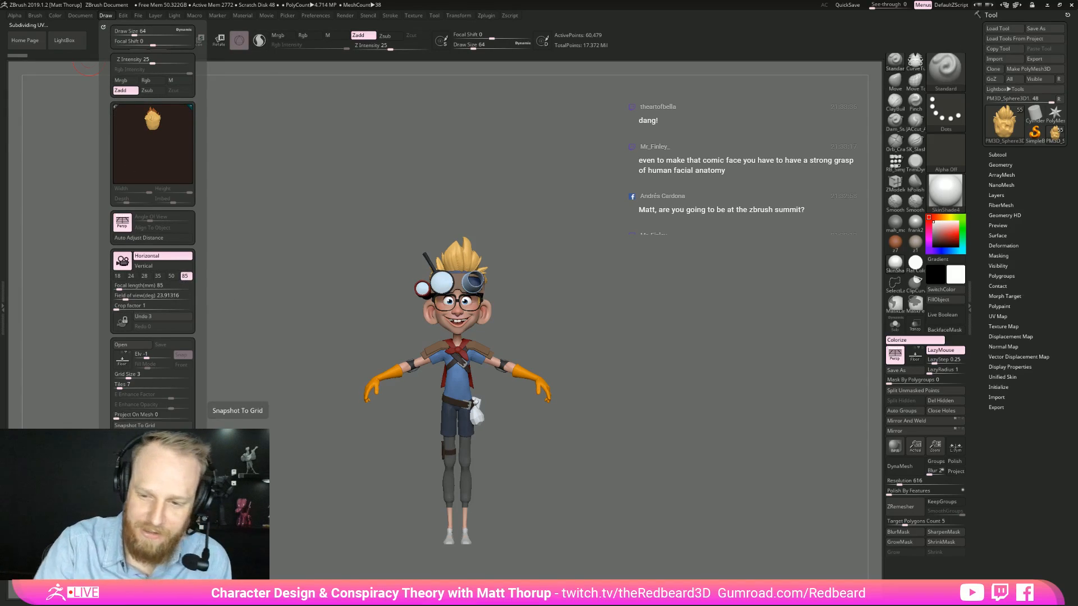
Step: Examine the reloaded character's upper body from the front and the head in three-quarter view
{"action": "left_click_drag", "start_coordinate": [636, 495], "coordinate": [718, 453], "text": "alt"}
{"action": "left_click_drag", "start_coordinate": [689, 327], "coordinate": [764, 334]}
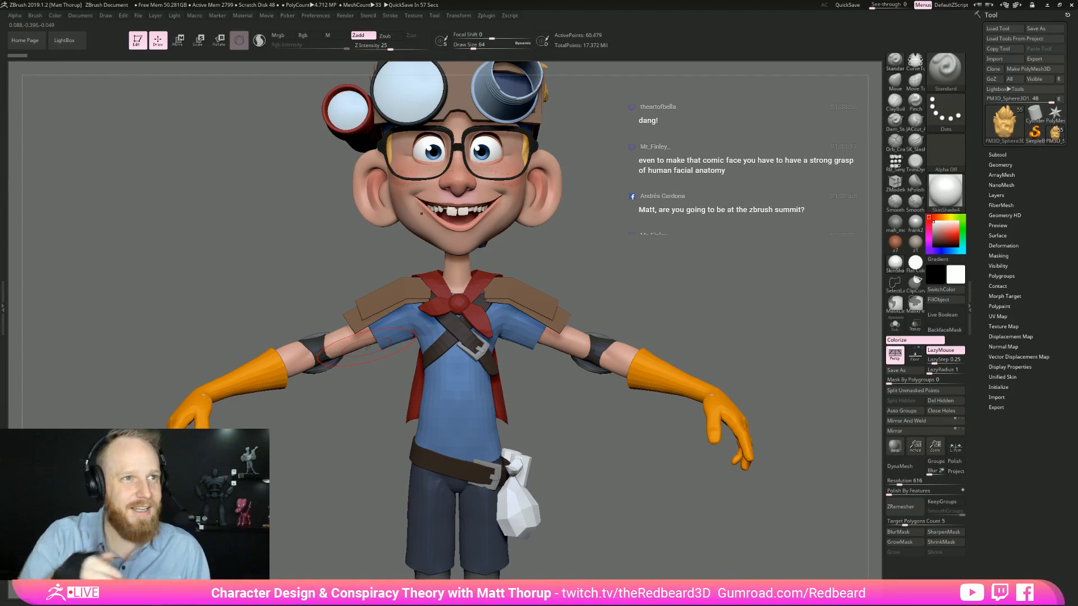
{"action": "mouse_move", "coordinate": [777, 332]}
{"action": "left_mouse_down"}
{"action": "mouse_move", "coordinate": [648, 337]}
{"action": "mouse_move", "coordinate": [743, 340]}
{"action": "mouse_move", "coordinate": [656, 297]}
{"action": "left_mouse_up"}
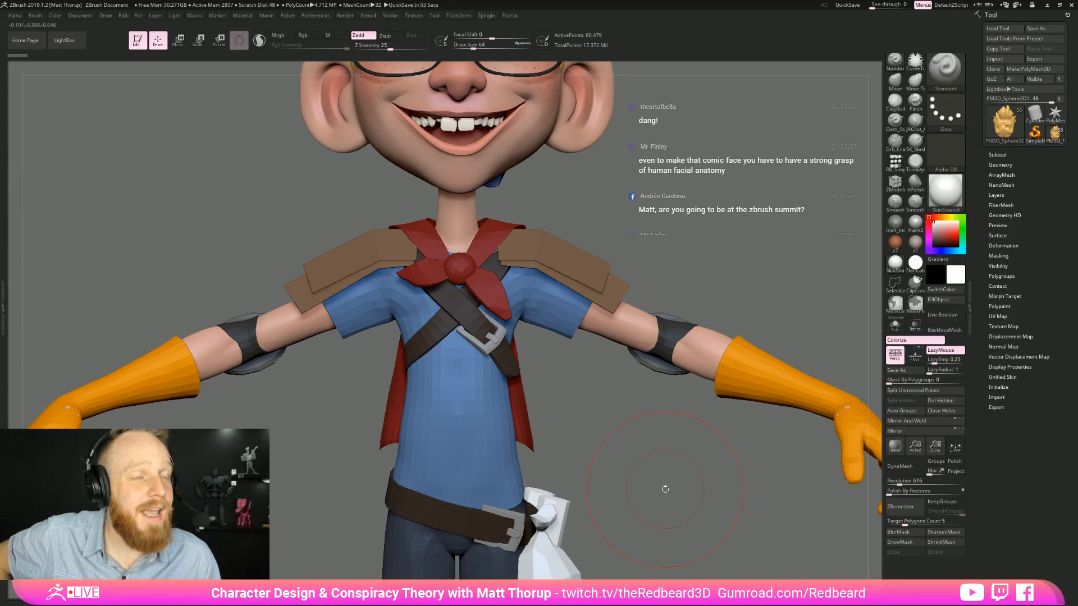
{"action": "mouse_move", "coordinate": [665, 489]}
{"action": "left_mouse_down", "text": "alt"}
{"action": "mouse_move", "coordinate": [680, 472]}
{"action": "mouse_move", "coordinate": [676, 443]}
{"action": "mouse_move", "coordinate": [599, 440]}
{"action": "mouse_move", "coordinate": [621, 453]}
{"action": "left_mouse_up", "text": "alt"}
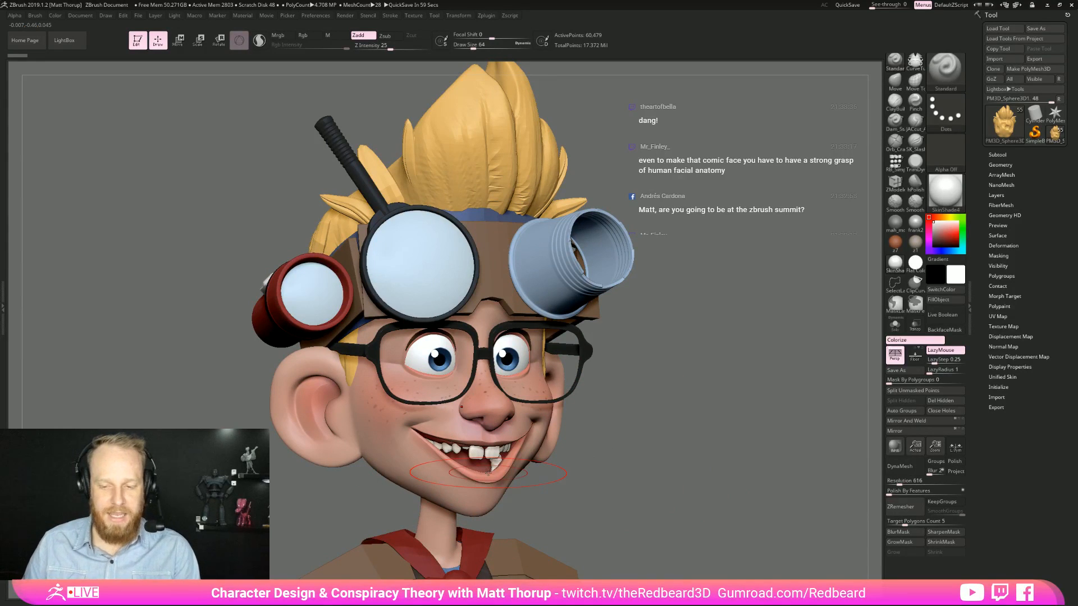
{"action": "left_click_drag", "start_coordinate": [713, 449], "coordinate": [668, 455]}
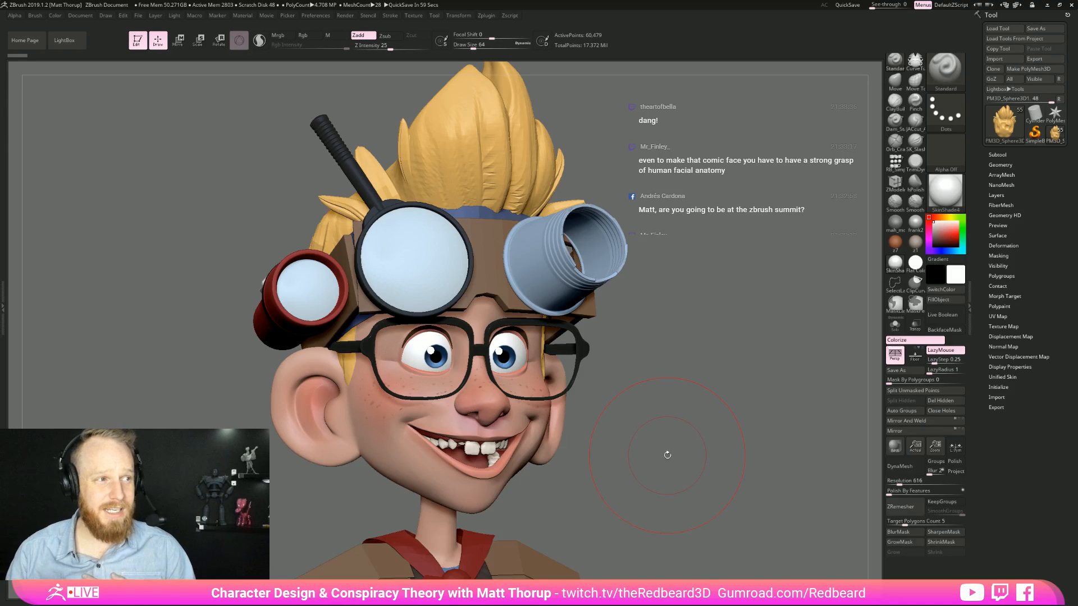
Step: Switch to Photoshop and bring up the IMG_0210.JPG sheet with the three costume variations
{"action": "key", "text": "alt+Tab"}
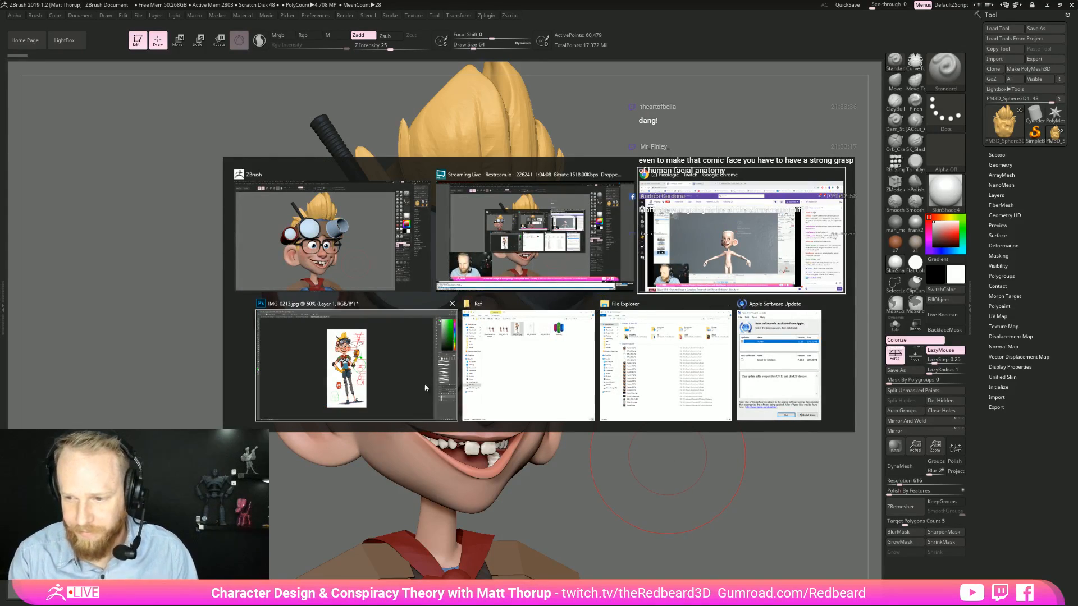
{"action": "left_click", "coordinate": [692, 238]}
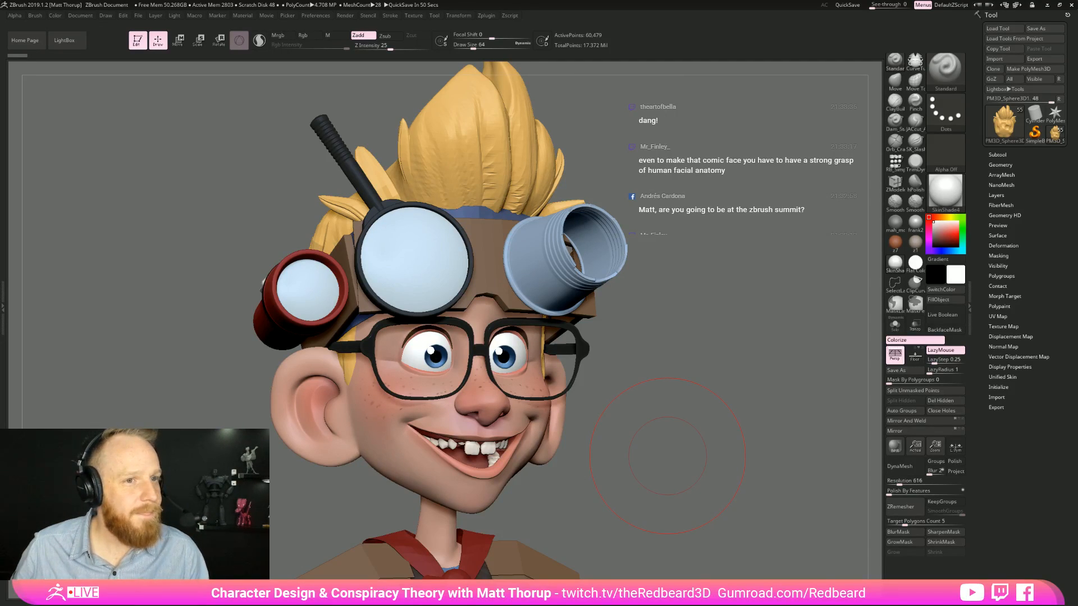
{"action": "key", "text": "alt+Tab"}
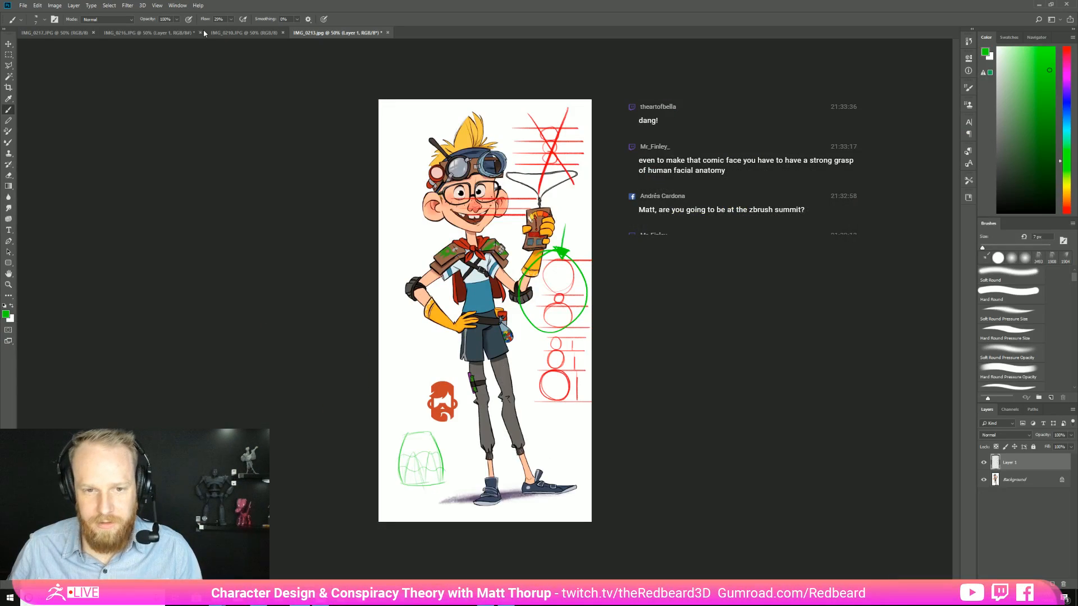
{"action": "left_click", "coordinate": [258, 37]}
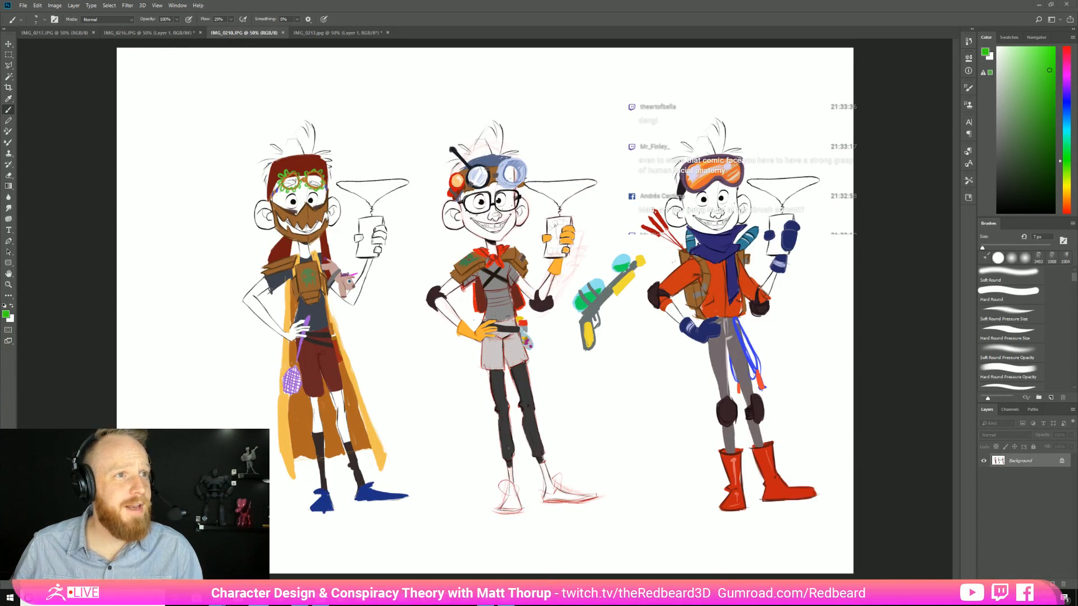
{"action": "key", "text": "super+Tab"}
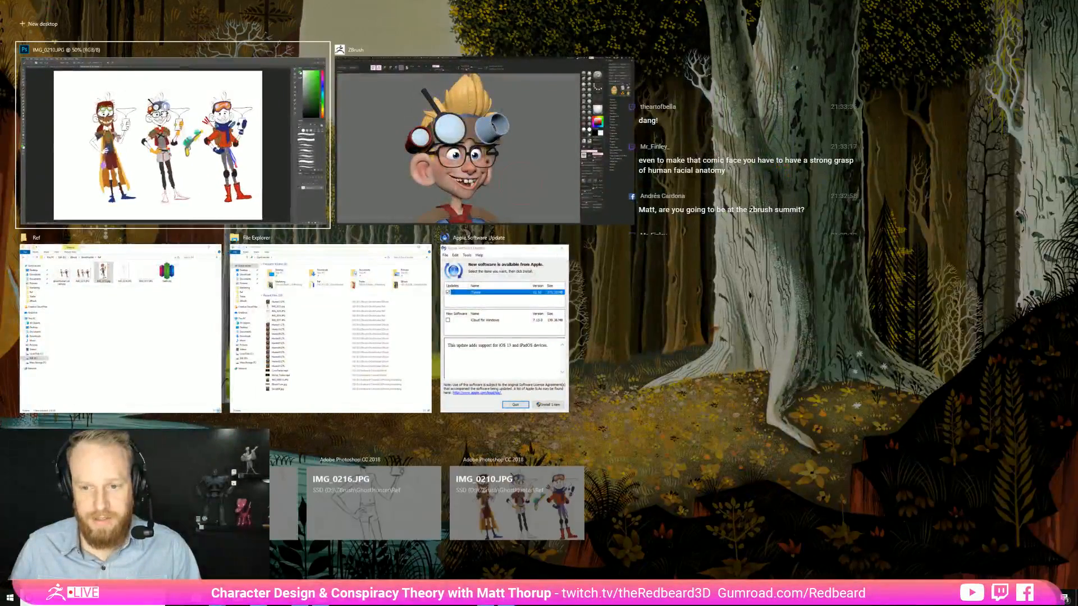
{"action": "left_click", "coordinate": [50, 144]}
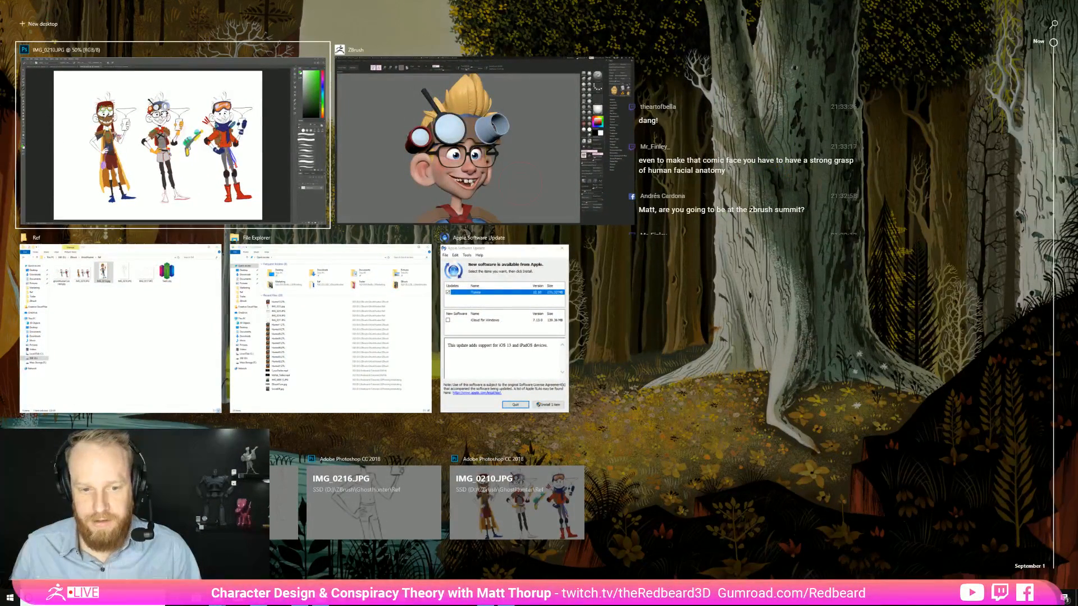
{"action": "left_click", "coordinate": [514, 183]}
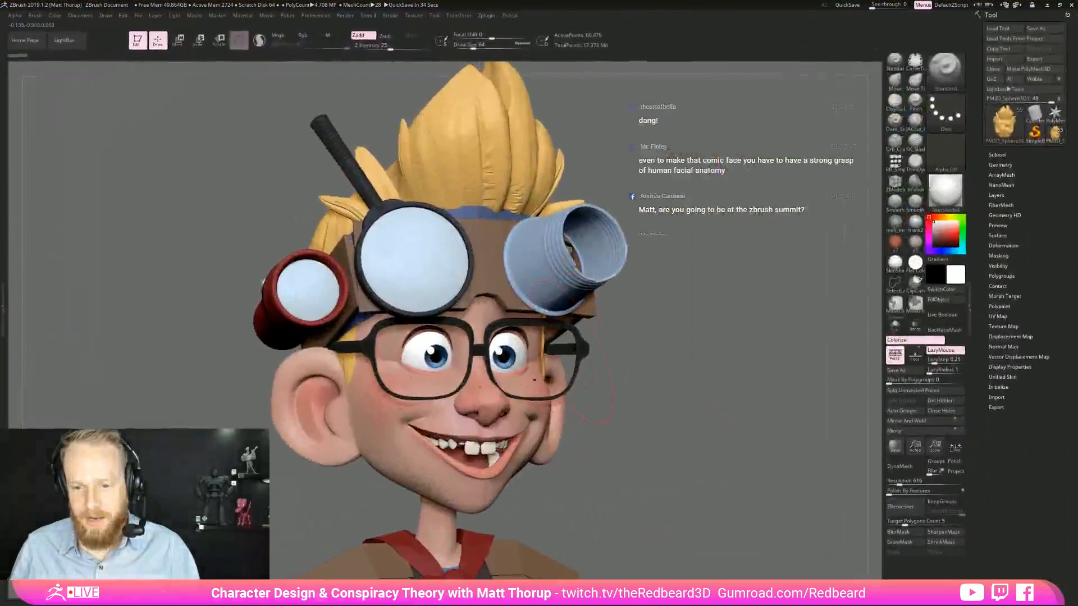
{"action": "key", "text": "alt+Tab"}
{"action": "key", "text": "alt+Tab"}
{"action": "key", "text": "alt+Tab"}
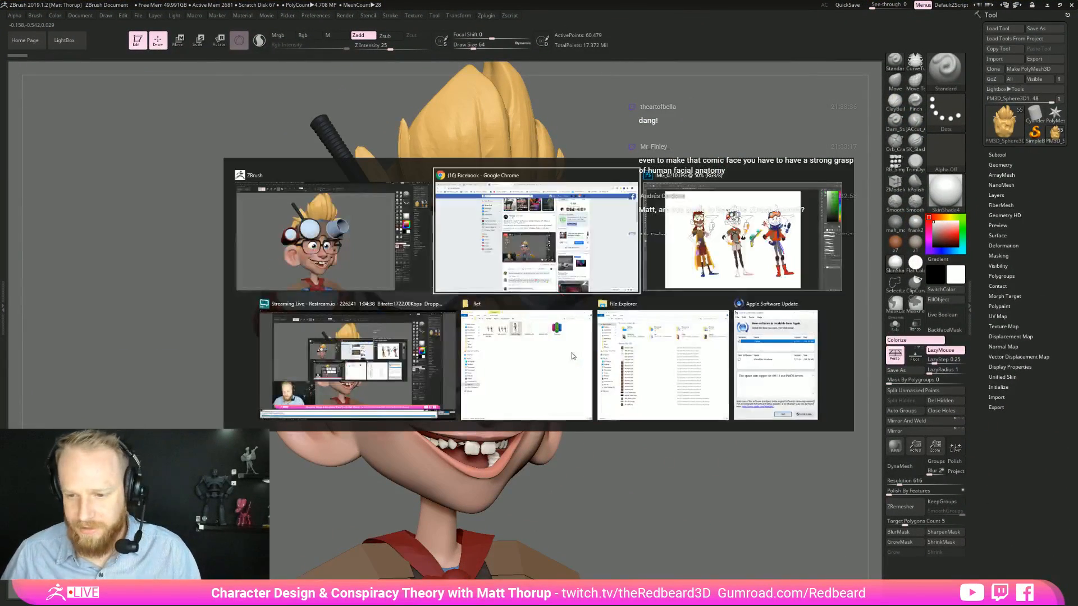
{"action": "key", "text": "alt+Tab"}
{"action": "key", "text": "alt+Tab"}
{"action": "key", "text": "alt+Tab"}
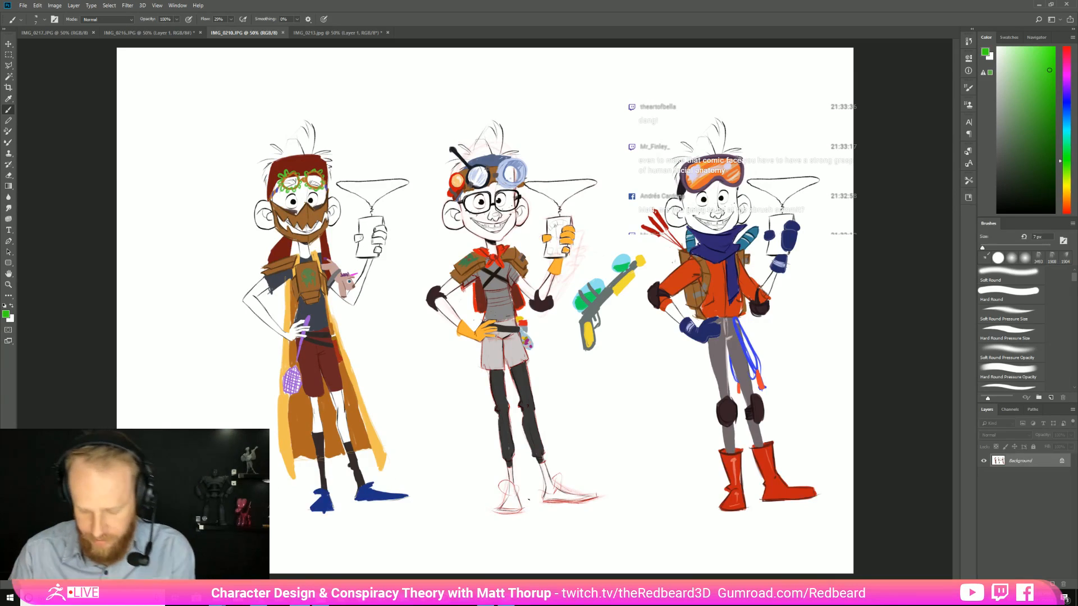
Step: Sketch a three-quarter head outline in green beside the caped character, with a center line and two oval eyes
{"action": "key", "text": "ctrl+plus"}
{"action": "key", "text": "ctrl+plus"}
{"action": "left_click_drag", "start_coordinate": [316, 445], "coordinate": [836, 414]}
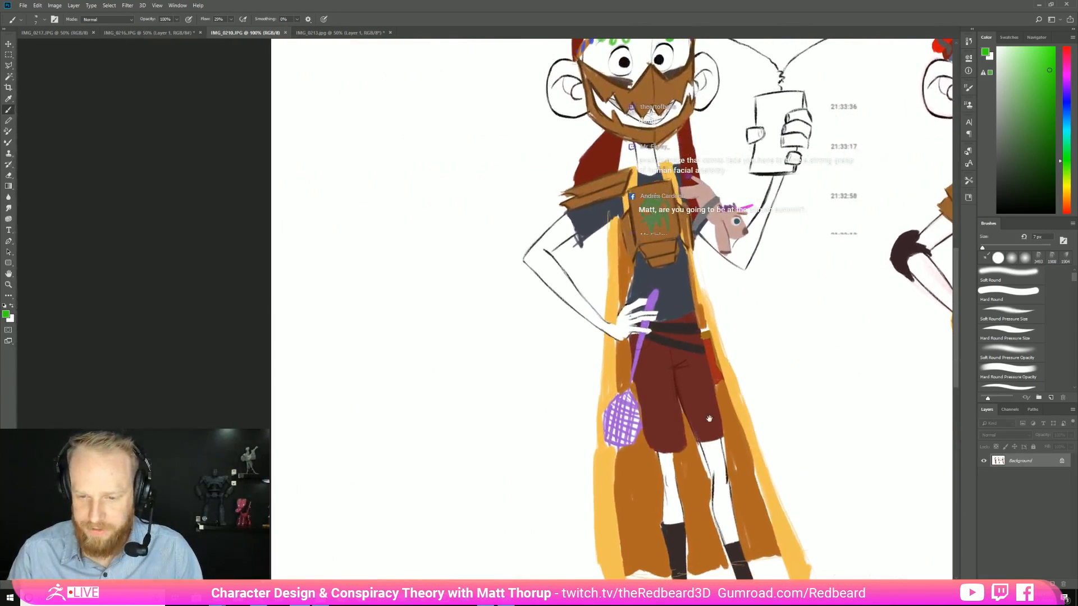
{"action": "left_click_drag", "start_coordinate": [474, 510], "coordinate": [570, 416]}
{"action": "mouse_move", "coordinate": [542, 270]}
{"action": "left_mouse_down"}
{"action": "mouse_move", "coordinate": [442, 427]}
{"action": "mouse_move", "coordinate": [571, 441]}
{"action": "mouse_move", "coordinate": [583, 358]}
{"action": "mouse_move", "coordinate": [552, 441]}
{"action": "left_mouse_up"}
{"action": "mouse_move", "coordinate": [508, 336]}
{"action": "left_mouse_down"}
{"action": "mouse_move", "coordinate": [489, 352]}
{"action": "mouse_move", "coordinate": [513, 362]}
{"action": "left_mouse_up"}
{"action": "mouse_move", "coordinate": [558, 330]}
{"action": "left_mouse_down"}
{"action": "mouse_move", "coordinate": [566, 353]}
{"action": "mouse_move", "coordinate": [550, 347]}
{"action": "left_mouse_up"}
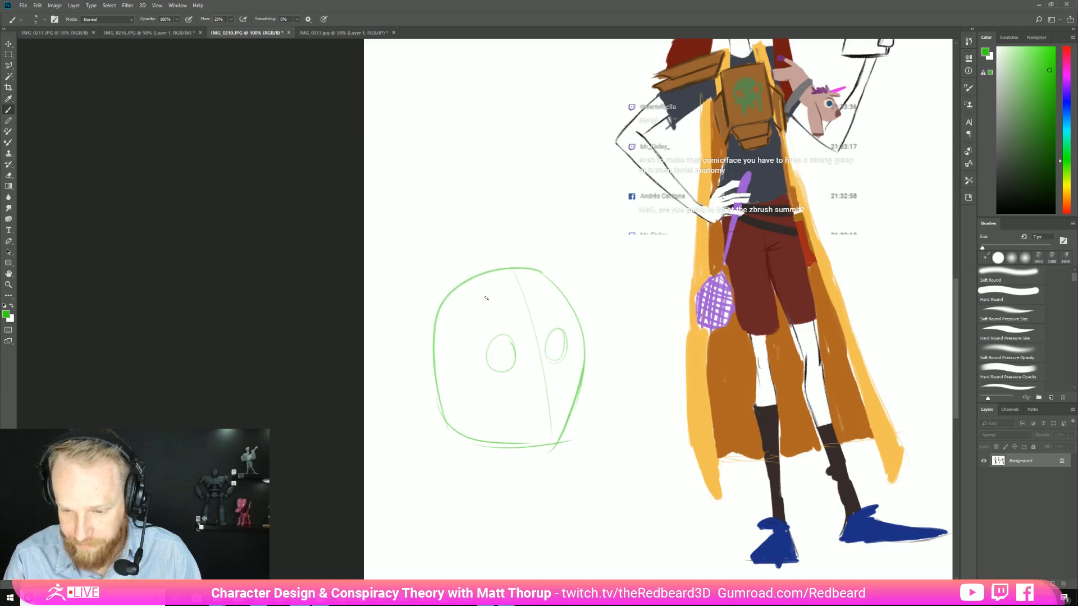
Step: Draw a mask-like contour around both eye sockets and add the nose with its bridge line
{"action": "left_click_drag", "start_coordinate": [483, 325], "coordinate": [558, 308]}
{"action": "mouse_move", "coordinate": [486, 326]}
{"action": "left_mouse_down"}
{"action": "mouse_move", "coordinate": [462, 375]}
{"action": "mouse_move", "coordinate": [564, 365]}
{"action": "left_mouse_up"}
{"action": "left_click_drag", "start_coordinate": [480, 329], "coordinate": [463, 362]}
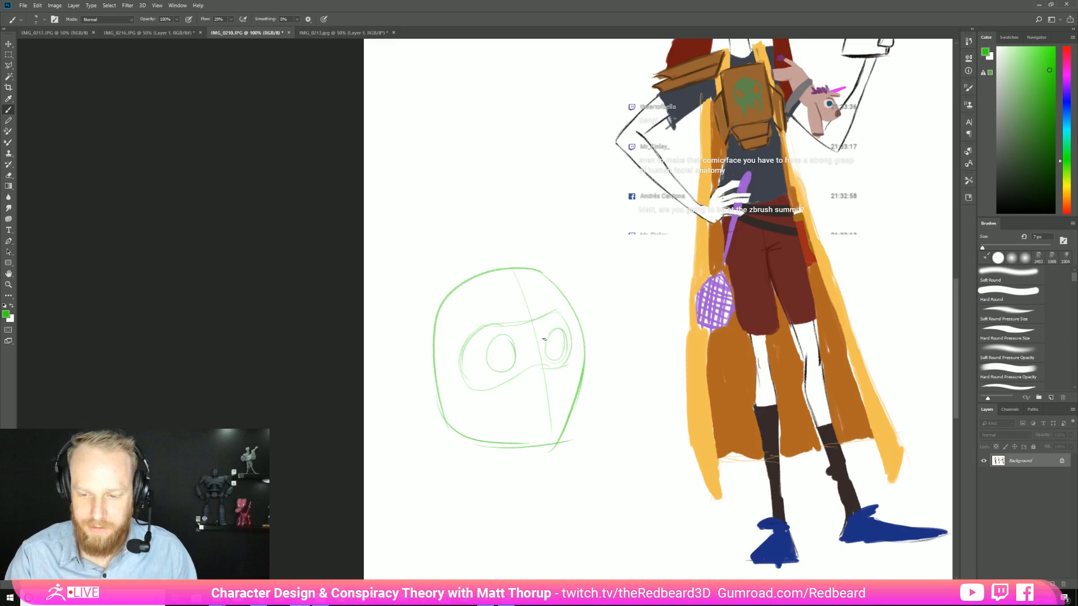
{"action": "left_click_drag", "start_coordinate": [556, 383], "coordinate": [529, 394]}
{"action": "left_click_drag", "start_coordinate": [543, 350], "coordinate": [549, 322]}
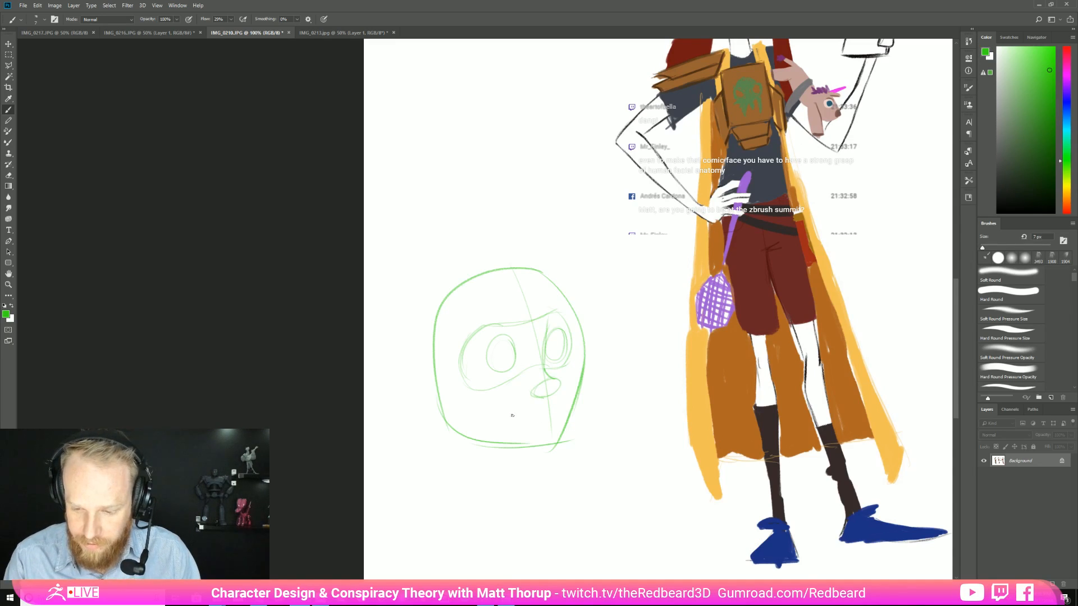
Step: Add a small mouth, both ears and filled pupils to the head sketch
{"action": "mouse_move", "coordinate": [531, 420]}
{"action": "left_mouse_down"}
{"action": "mouse_move", "coordinate": [557, 409]}
{"action": "mouse_move", "coordinate": [555, 447]}
{"action": "left_mouse_up"}
{"action": "left_click_drag", "start_coordinate": [434, 370], "coordinate": [446, 434]}
{"action": "mouse_move", "coordinate": [583, 359]}
{"action": "left_mouse_down"}
{"action": "mouse_move", "coordinate": [614, 370]}
{"action": "mouse_move", "coordinate": [578, 392]}
{"action": "left_mouse_up"}
{"action": "left_click_drag", "start_coordinate": [502, 354], "coordinate": [508, 357]}
{"action": "left_click_drag", "start_coordinate": [550, 351], "coordinate": [552, 352]}
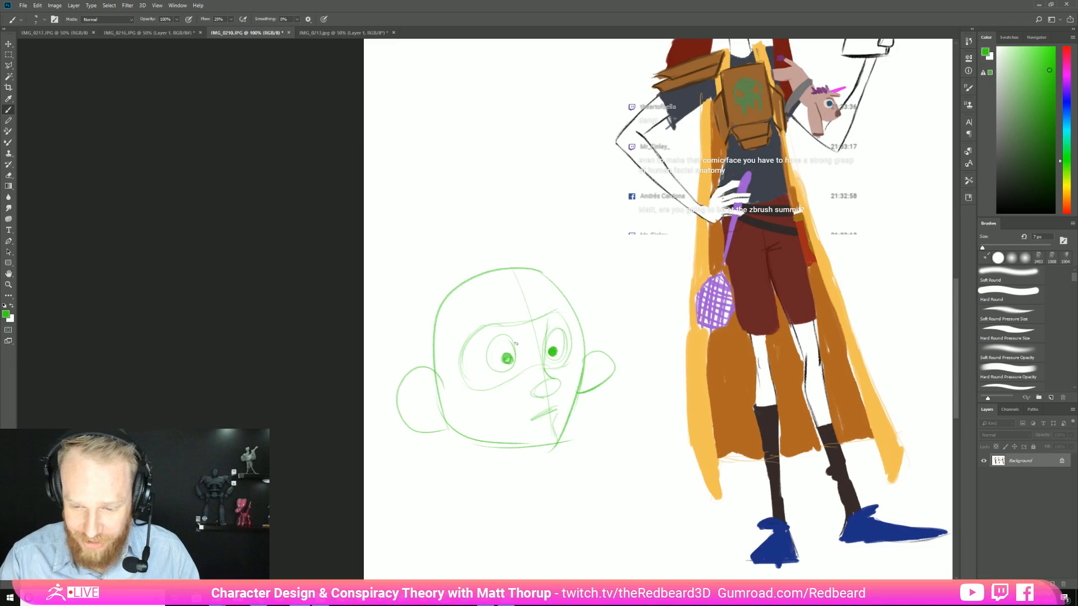
Step: Erase the small mouth and lighten the pupils and upper eye-socket lines with the Eraser
{"action": "key", "text": "e"}
{"action": "left_click_drag", "start_coordinate": [545, 419], "coordinate": [532, 411]}
{"action": "mouse_move", "coordinate": [508, 359]}
{"action": "left_mouse_down"}
{"action": "mouse_move", "coordinate": [554, 354]}
{"action": "mouse_move", "coordinate": [547, 318]}
{"action": "mouse_move", "coordinate": [471, 335]}
{"action": "left_mouse_up"}
{"action": "key", "text": "b"}
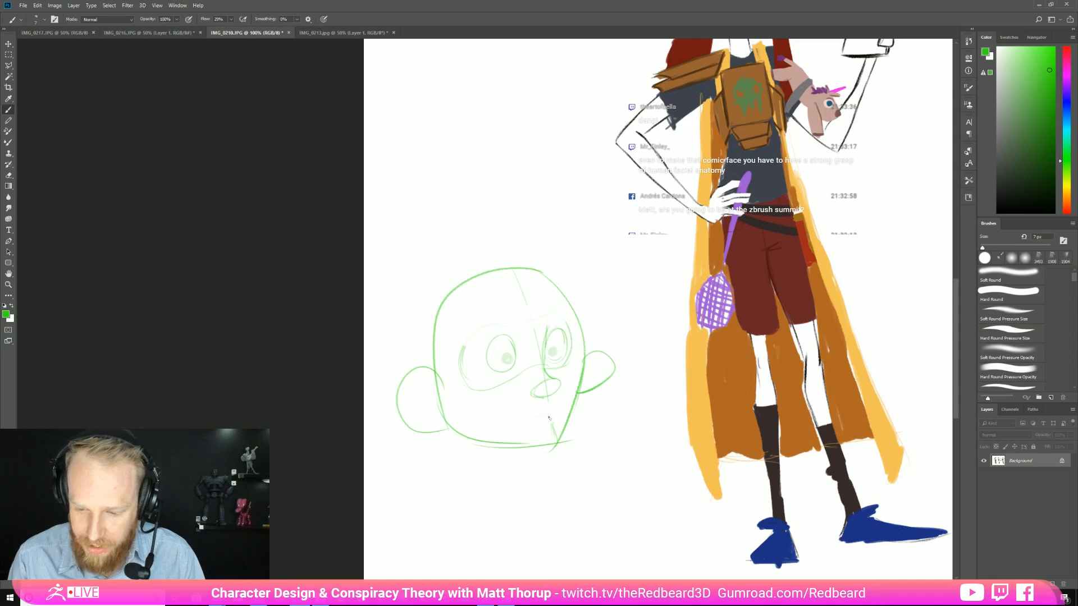
Step: Redraw the mouth as a wide smile and sketch a lower, more pointed jaw and chin
{"action": "mouse_move", "coordinate": [553, 404]}
{"action": "left_mouse_down"}
{"action": "mouse_move", "coordinate": [496, 408]}
{"action": "mouse_move", "coordinate": [561, 400]}
{"action": "left_mouse_up"}
{"action": "left_click_drag", "start_coordinate": [503, 419], "coordinate": [543, 437]}
{"action": "mouse_move", "coordinate": [564, 400]}
{"action": "left_mouse_down"}
{"action": "mouse_move", "coordinate": [550, 435]}
{"action": "mouse_move", "coordinate": [517, 456]}
{"action": "left_mouse_up"}
{"action": "mouse_move", "coordinate": [454, 427]}
{"action": "left_mouse_down"}
{"action": "mouse_move", "coordinate": [556, 457]}
{"action": "mouse_move", "coordinate": [569, 396]}
{"action": "left_mouse_up"}
Step: Redraw the brow contour as raised arches over both eyes and darken the eye outlines
{"action": "mouse_move", "coordinate": [461, 367]}
{"action": "left_mouse_down"}
{"action": "mouse_move", "coordinate": [493, 314]}
{"action": "mouse_move", "coordinate": [569, 305]}
{"action": "left_mouse_up"}
{"action": "mouse_move", "coordinate": [496, 335]}
{"action": "left_mouse_down"}
{"action": "mouse_move", "coordinate": [486, 356]}
{"action": "mouse_move", "coordinate": [545, 344]}
{"action": "left_mouse_up"}
{"action": "left_click_drag", "start_coordinate": [547, 327], "coordinate": [567, 339]}
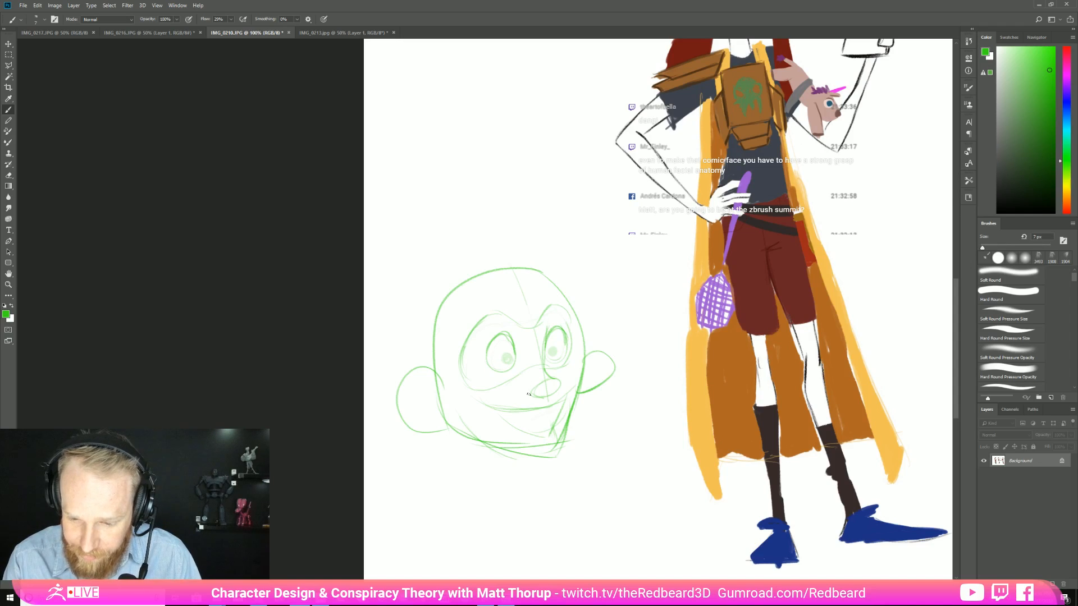
Step: Mark the cheeks' movement with small arrows below both eyes, sketch the cheek folds and undo the fold strokes
{"action": "left_click_drag", "start_coordinate": [496, 385], "coordinate": [492, 388]}
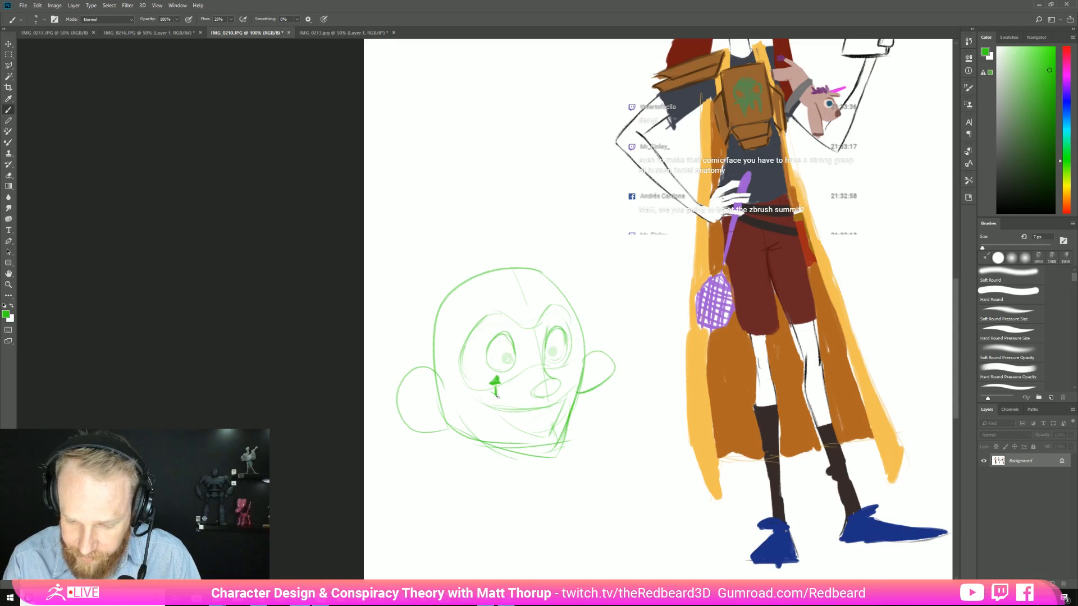
{"action": "mouse_move", "coordinate": [563, 382]}
{"action": "left_mouse_down"}
{"action": "mouse_move", "coordinate": [559, 360]}
{"action": "mouse_move", "coordinate": [569, 376]}
{"action": "left_mouse_up"}
{"action": "left_click_drag", "start_coordinate": [479, 376], "coordinate": [469, 398]}
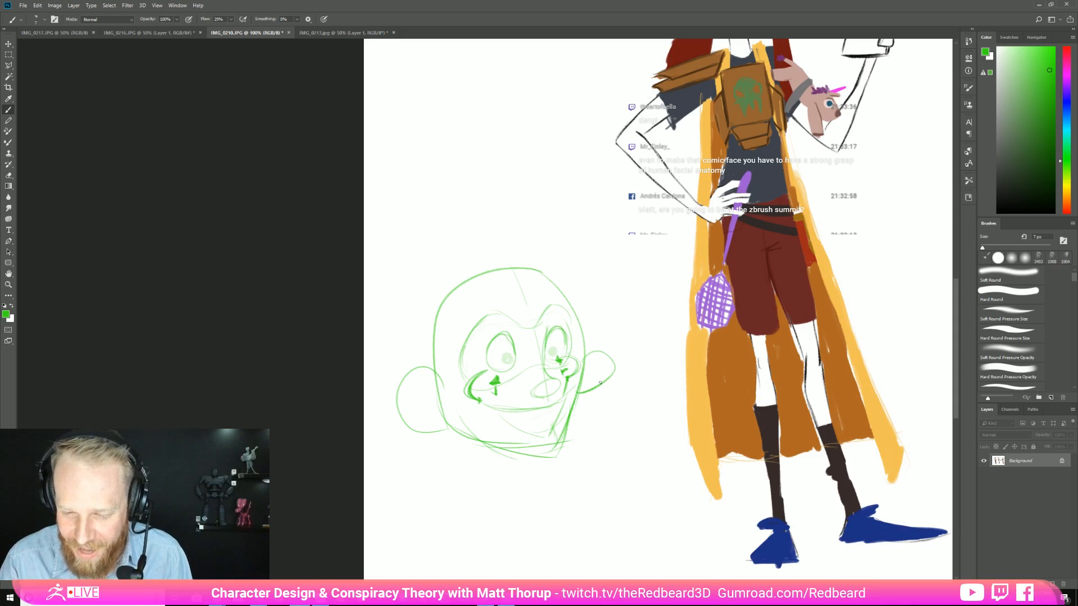
{"action": "key", "text": "ctrl+z"}
{"action": "key", "text": "ctrl+z"}
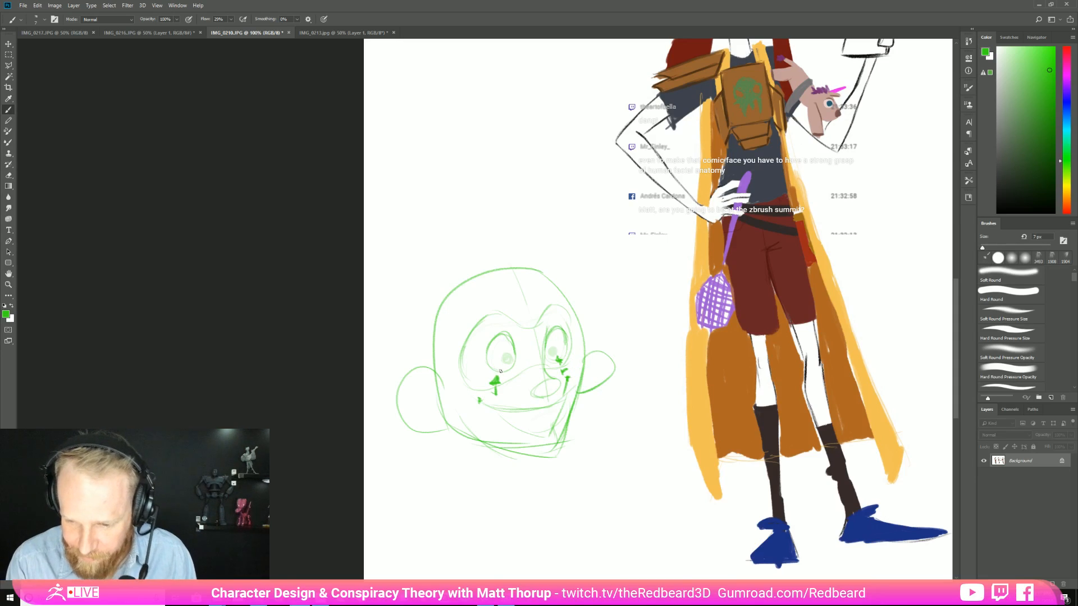
Step: Sketch arrow accents at the mouth corner and rounded raised cheek shapes below both eyes of the smiling face
{"action": "left_click_drag", "start_coordinate": [550, 365], "coordinate": [559, 360]}
{"action": "left_click_drag", "start_coordinate": [488, 397], "coordinate": [472, 401]}
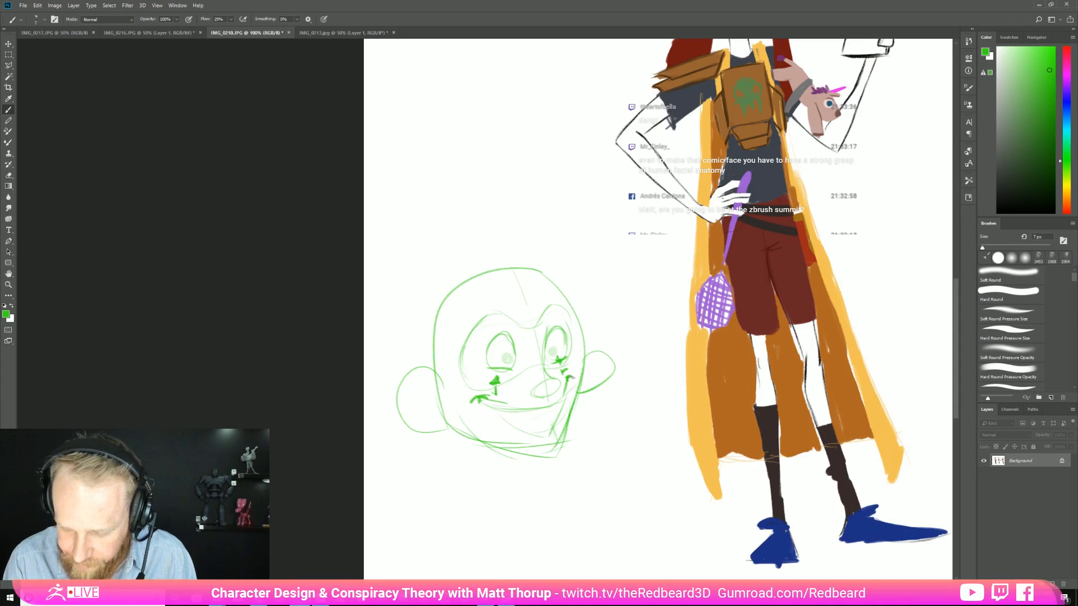
{"action": "left_click_drag", "start_coordinate": [572, 354], "coordinate": [579, 375]}
{"action": "left_click_drag", "start_coordinate": [481, 366], "coordinate": [469, 396]}
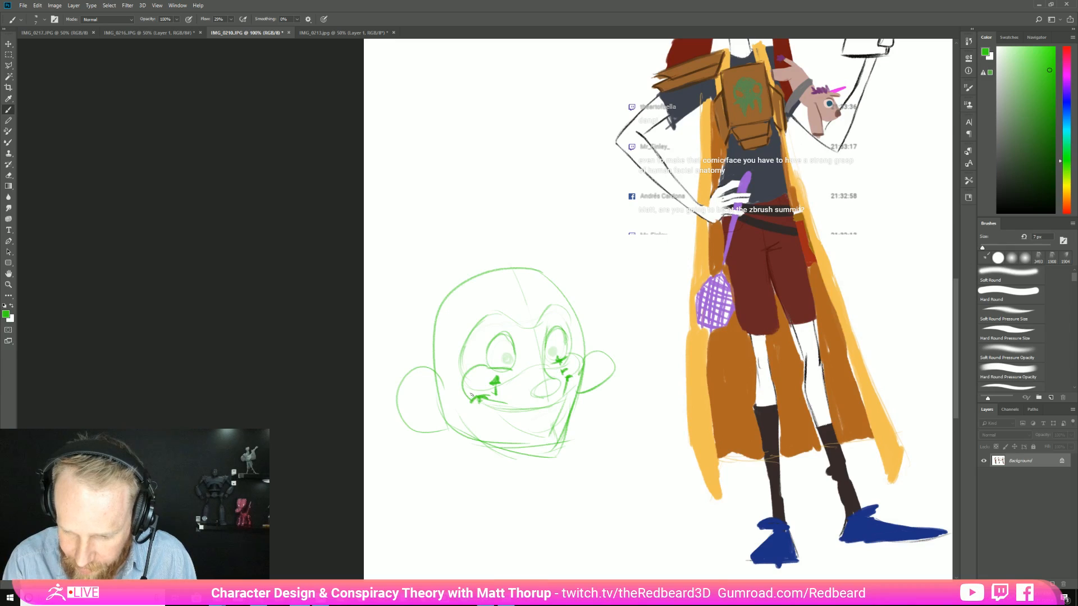
Step: Switch to ZBrush, solo the character's body mesh and examine the bare head in side profile
{"action": "key", "text": "alt+Tab"}
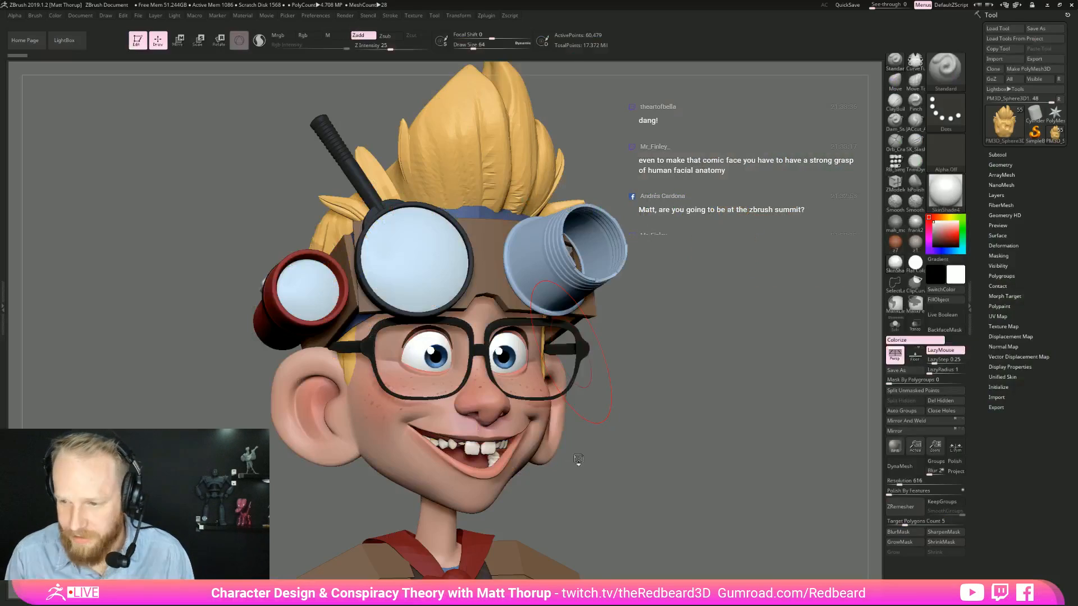
{"action": "left_click_drag", "start_coordinate": [678, 424], "coordinate": [780, 404]}
{"action": "left_click", "coordinate": [895, 325]}
{"action": "left_click", "coordinate": [894, 327]}
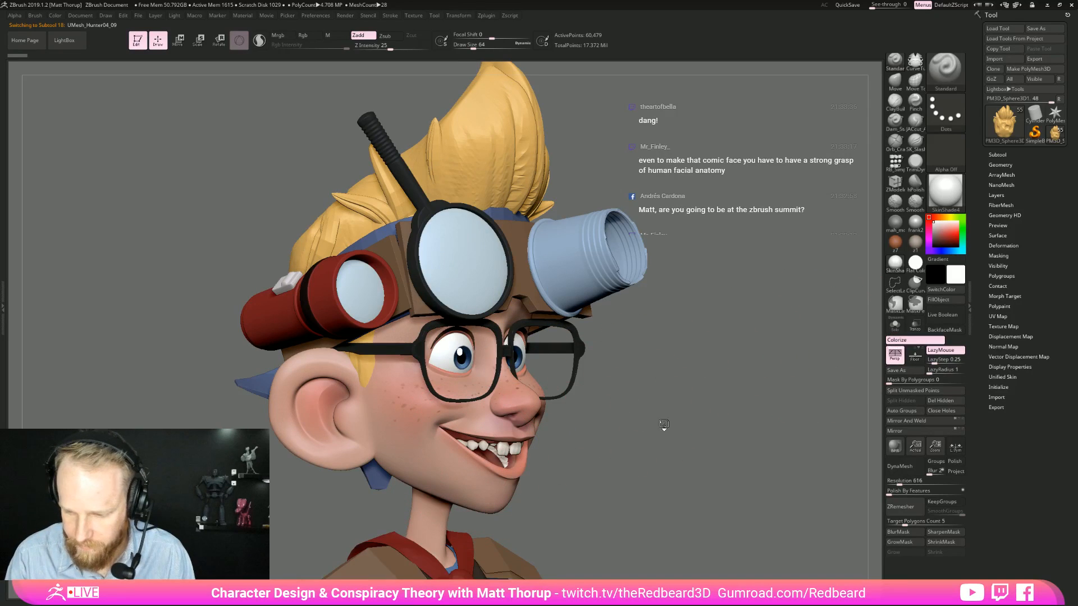
{"action": "left_click", "coordinate": [895, 329]}
{"action": "right_click_drag", "start_coordinate": [606, 359], "coordinate": [679, 362]}
{"action": "right_click_drag", "start_coordinate": [561, 359], "coordinate": [533, 427], "text": "ctrl"}
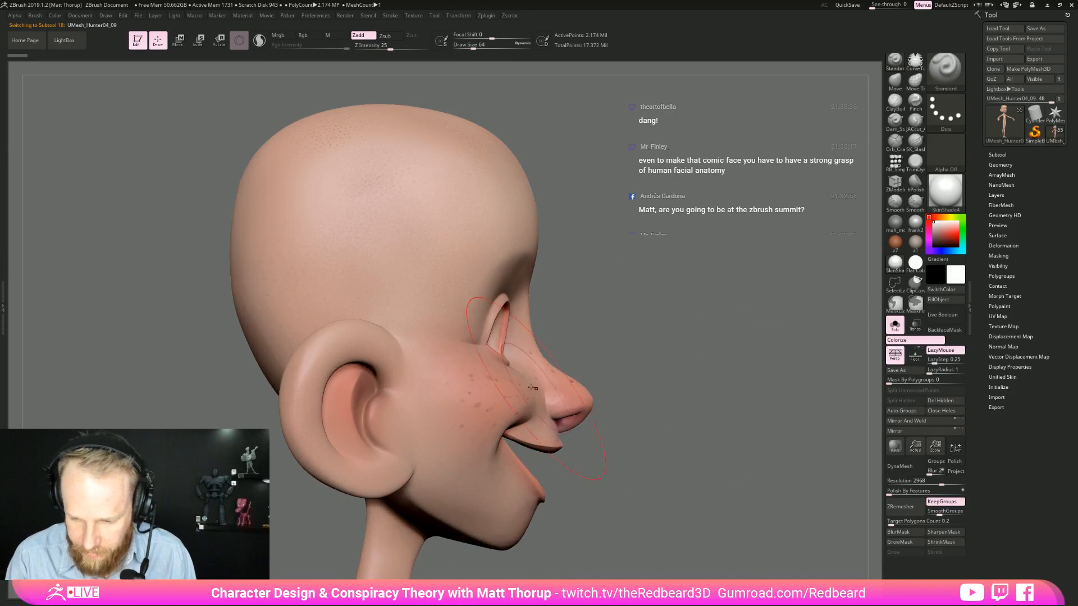
Step: Choose the SelectLasso brush, isolate the cheek down to the jaw, and restore the whole mesh
{"action": "left_click", "coordinate": [895, 283]}
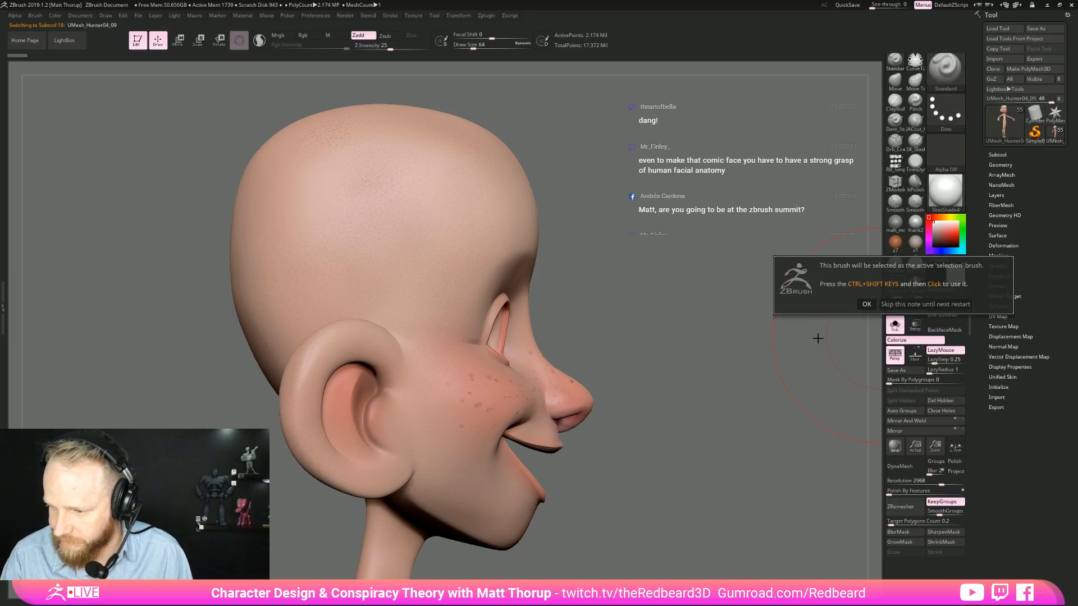
{"action": "left_click", "coordinate": [866, 304]}
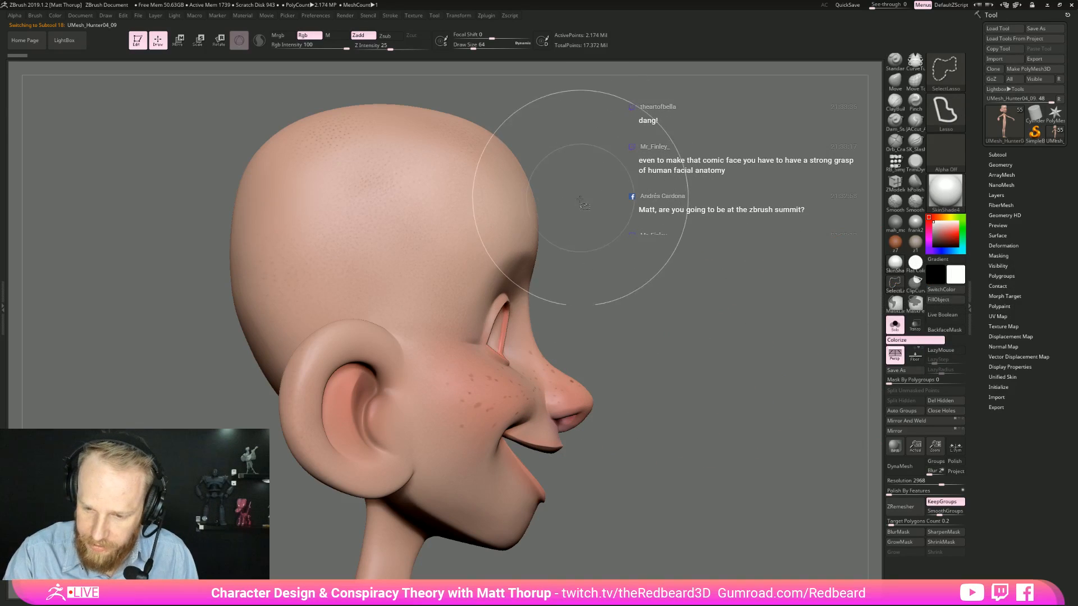
{"action": "mouse_move", "coordinate": [486, 351]}
{"action": "left_mouse_down", "text": "ctrl+shift"}
{"action": "mouse_move", "coordinate": [508, 365]}
{"action": "mouse_move", "coordinate": [525, 414]}
{"action": "mouse_move", "coordinate": [493, 447]}
{"action": "mouse_move", "coordinate": [487, 523]}
{"action": "mouse_move", "coordinate": [464, 566]}
{"action": "mouse_move", "coordinate": [461, 360]}
{"action": "mouse_move", "coordinate": [474, 344]}
{"action": "left_mouse_up", "text": "ctrl+shift"}
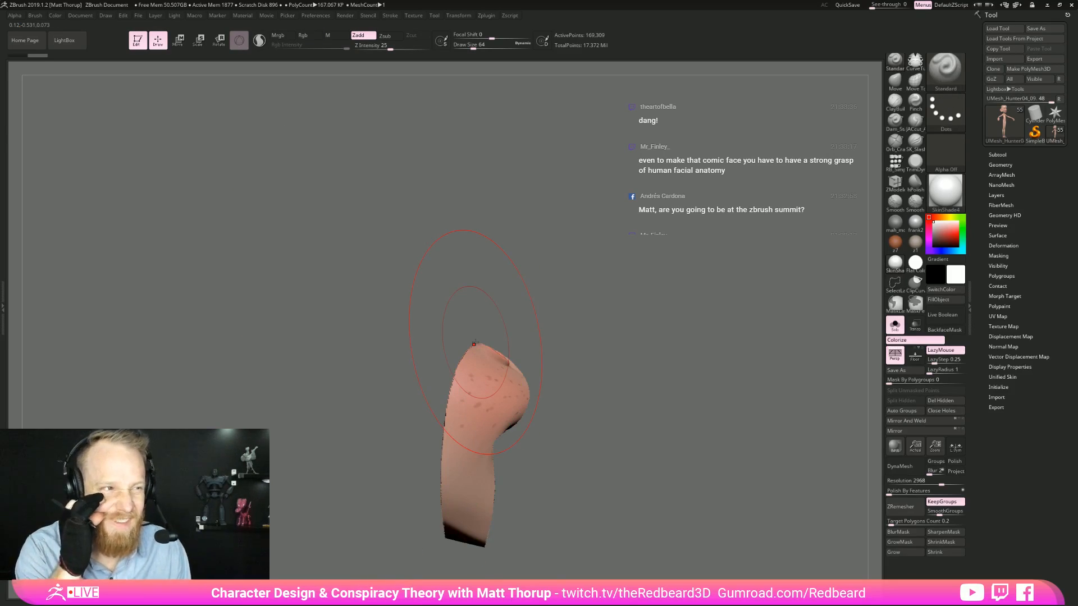
{"action": "mouse_move", "coordinate": [683, 387]}
{"action": "left_mouse_down", "text": "ctrl+shift"}
{"action": "mouse_move", "coordinate": [733, 391]}
{"action": "mouse_move", "coordinate": [569, 397]}
{"action": "left_mouse_up", "text": "ctrl+shift"}
{"action": "left_click", "coordinate": [733, 391], "text": "ctrl+shift"}
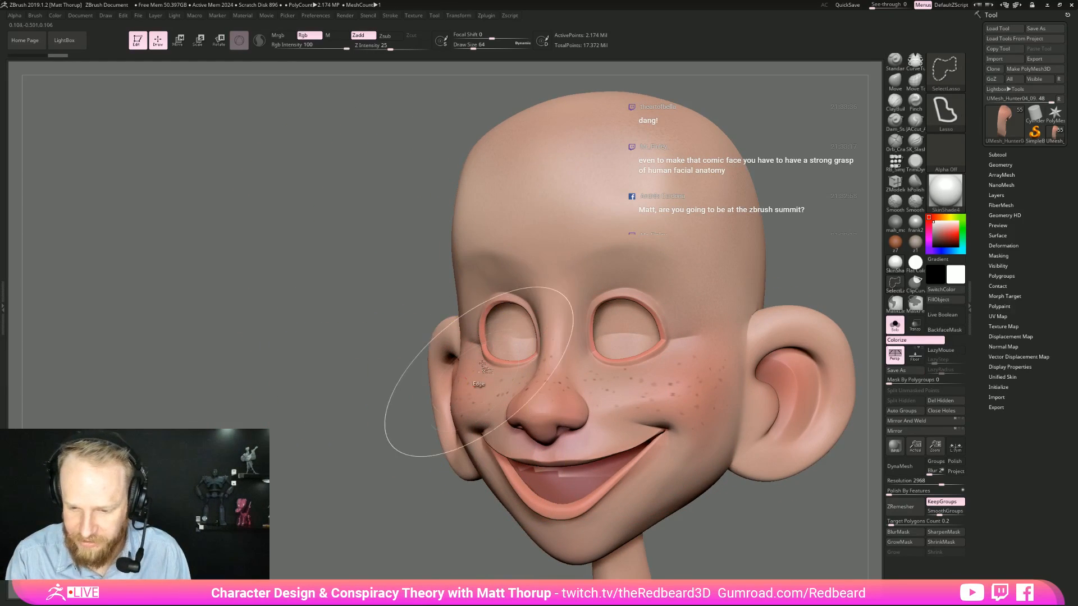
Step: Lasso the mask-shaped region around both eyes to show its form, and restore the whole mesh
{"action": "mouse_move", "coordinate": [709, 522]}
{"action": "left_mouse_down"}
{"action": "mouse_move", "coordinate": [783, 529]}
{"action": "mouse_move", "coordinate": [692, 479]}
{"action": "mouse_move", "coordinate": [654, 477]}
{"action": "left_mouse_up"}
{"action": "mouse_move", "coordinate": [653, 384]}
{"action": "left_mouse_down"}
{"action": "mouse_move", "coordinate": [645, 385]}
{"action": "mouse_move", "coordinate": [698, 386]}
{"action": "mouse_move", "coordinate": [674, 393]}
{"action": "mouse_move", "coordinate": [437, 345]}
{"action": "mouse_move", "coordinate": [441, 294]}
{"action": "mouse_move", "coordinate": [564, 295]}
{"action": "mouse_move", "coordinate": [561, 355]}
{"action": "left_mouse_up"}
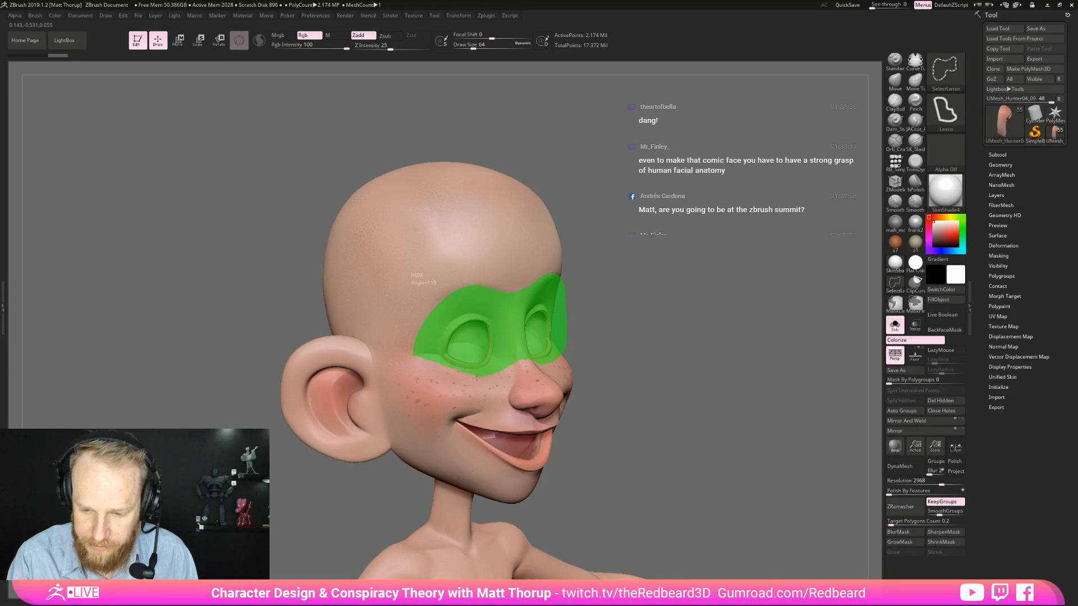
{"action": "left_click_drag", "start_coordinate": [416, 346], "coordinate": [415, 346], "text": "ctrl+shift"}
{"action": "left_click", "coordinate": [696, 385], "text": "ctrl+shift"}
Step: Mark the forehead and the side of the face as separate forms with lasso selections, restoring the mesh after each
{"action": "mouse_move", "coordinate": [695, 385]}
{"action": "left_mouse_down"}
{"action": "mouse_move", "coordinate": [539, 314]}
{"action": "mouse_move", "coordinate": [505, 287]}
{"action": "left_mouse_up"}
{"action": "mouse_move", "coordinate": [416, 219]}
{"action": "left_mouse_down", "text": "ctrl+shift"}
{"action": "mouse_move", "coordinate": [456, 268]}
{"action": "mouse_move", "coordinate": [525, 292]}
{"action": "mouse_move", "coordinate": [486, 203]}
{"action": "left_mouse_up", "text": "ctrl+shift"}
{"action": "left_click_drag", "start_coordinate": [425, 215], "coordinate": [419, 215], "text": "ctrl+shift"}
{"action": "left_click", "coordinate": [612, 227], "text": "ctrl+shift"}
{"action": "mouse_move", "coordinate": [398, 345]}
{"action": "left_mouse_down", "text": "ctrl+shift"}
{"action": "mouse_move", "coordinate": [425, 234]}
{"action": "mouse_move", "coordinate": [405, 337]}
{"action": "mouse_move", "coordinate": [380, 344]}
{"action": "left_mouse_up", "text": "ctrl+shift"}
{"action": "left_click", "coordinate": [561, 348], "text": "ctrl+shift"}
{"action": "left_click_drag", "start_coordinate": [589, 348], "coordinate": [786, 359], "text": "shift"}
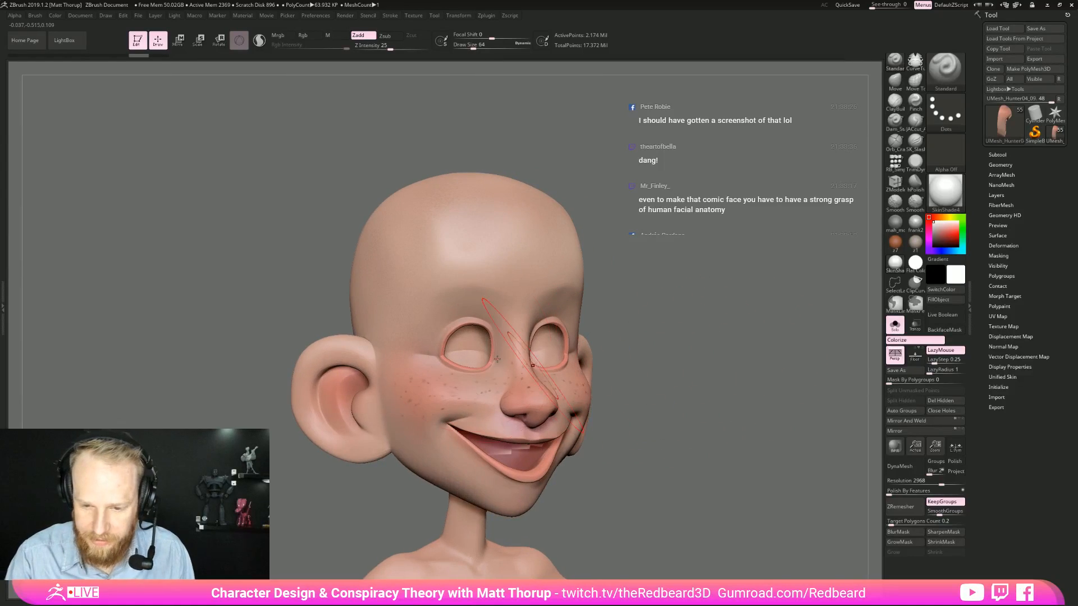
Step: Lasso the strip from the ear along the jaw to the chin, and restore the whole mesh
{"action": "mouse_move", "coordinate": [378, 358]}
{"action": "left_mouse_down", "text": "ctrl+shift"}
{"action": "mouse_move", "coordinate": [415, 470]}
{"action": "mouse_move", "coordinate": [514, 517]}
{"action": "left_mouse_up", "text": "ctrl+shift"}
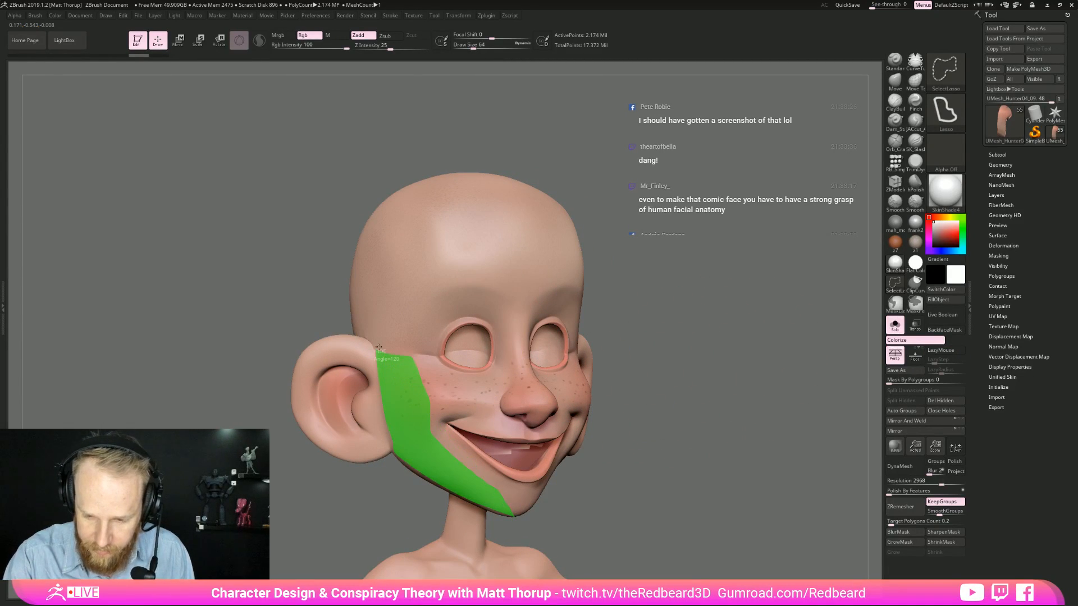
{"action": "left_click_drag", "start_coordinate": [379, 348], "coordinate": [377, 349], "text": "ctrl+shift"}
{"action": "left_click", "coordinate": [701, 393], "text": "ctrl+shift"}
{"action": "mouse_move", "coordinate": [705, 400]}
{"action": "left_mouse_down", "text": "shift"}
{"action": "mouse_move", "coordinate": [685, 407]}
{"action": "mouse_move", "coordinate": [713, 401]}
{"action": "mouse_move", "coordinate": [736, 419]}
{"action": "mouse_move", "coordinate": [685, 409]}
{"action": "left_mouse_up", "text": "shift"}
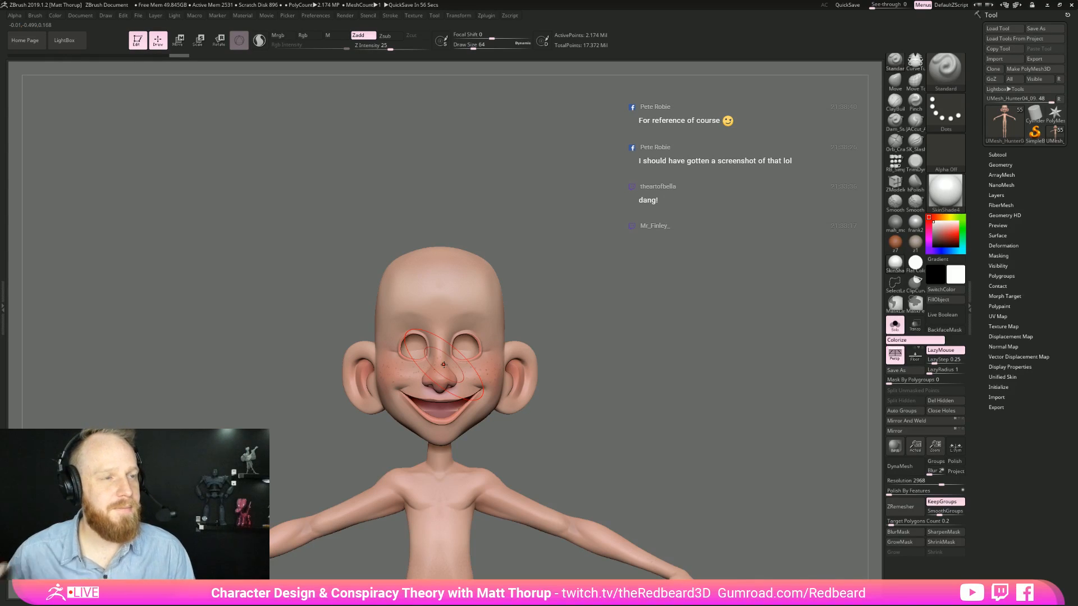
Step: Turn off Solo to show all parts and examine the character's face up close from the front
{"action": "left_click_drag", "start_coordinate": [562, 370], "coordinate": [867, 339]}
{"action": "key", "text": "ctrl+shift+s"}
{"action": "left_click_drag", "start_coordinate": [772, 427], "coordinate": [623, 410], "text": "alt"}
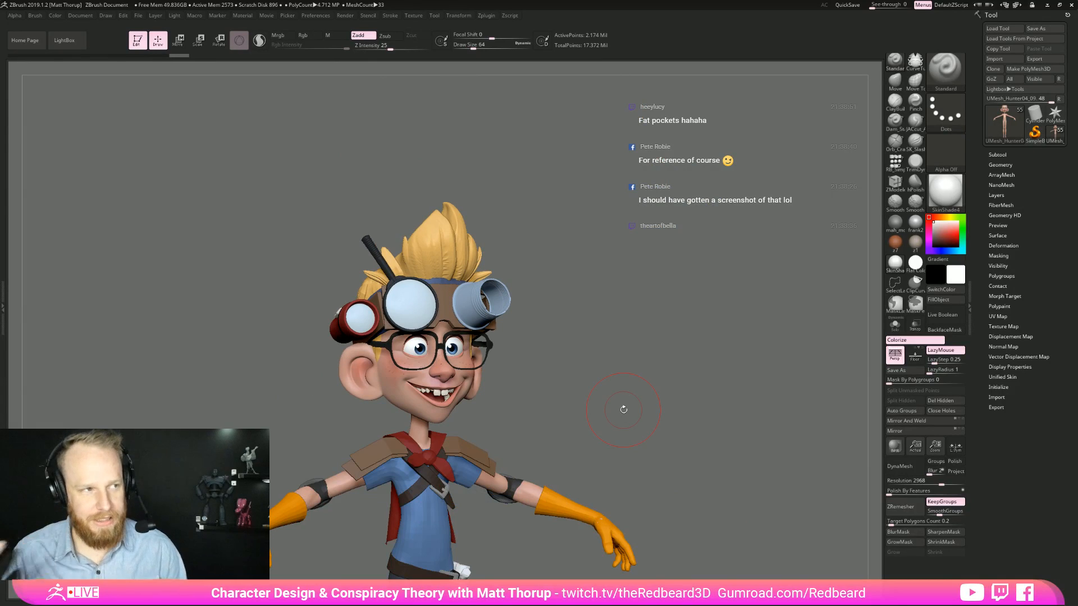
{"action": "mouse_move", "coordinate": [713, 379]}
{"action": "left_mouse_down"}
{"action": "mouse_move", "coordinate": [694, 377]}
{"action": "mouse_move", "coordinate": [753, 379]}
{"action": "mouse_move", "coordinate": [654, 397]}
{"action": "mouse_move", "coordinate": [694, 407]}
{"action": "mouse_move", "coordinate": [690, 421]}
{"action": "mouse_move", "coordinate": [538, 413]}
{"action": "left_mouse_up"}
{"action": "left_click_drag", "start_coordinate": [627, 380], "coordinate": [536, 505], "text": "alt"}
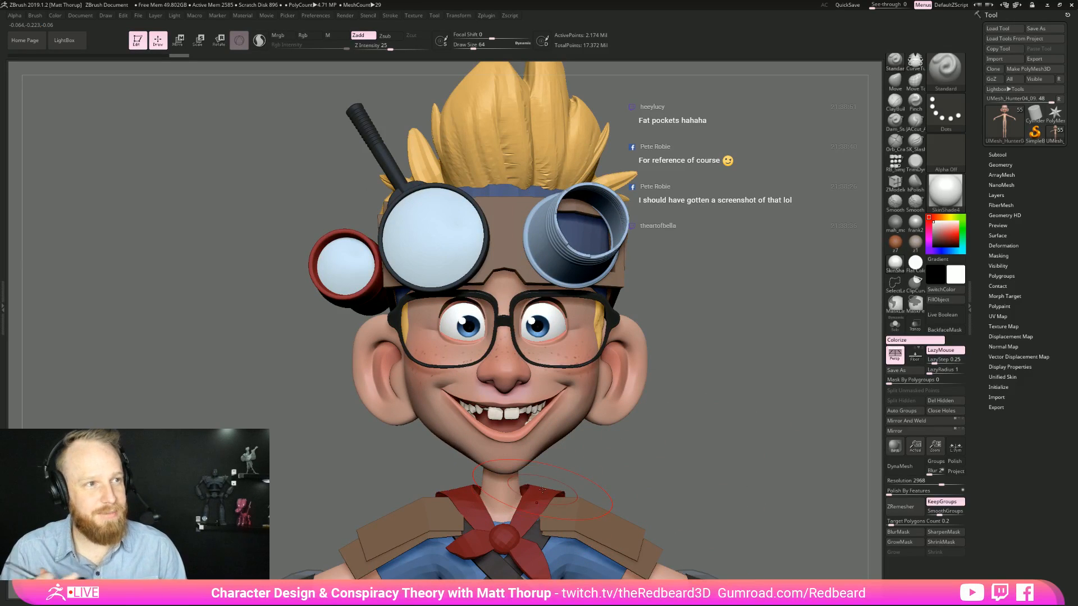
Step: Mark the lower face with a lasso, switch to the SelectRect brush and frame the mouth and jaw area
{"action": "mouse_move", "coordinate": [344, 487]}
{"action": "left_mouse_down", "text": "ctrl+shift"}
{"action": "mouse_move", "coordinate": [336, 434]}
{"action": "mouse_move", "coordinate": [404, 397]}
{"action": "mouse_move", "coordinate": [435, 396]}
{"action": "mouse_move", "coordinate": [418, 438]}
{"action": "left_mouse_up", "text": "ctrl+shift"}
{"action": "left_click", "coordinate": [697, 446], "text": "ctrl+shift"}
{"action": "key", "text": "ctrl+shift+b"}
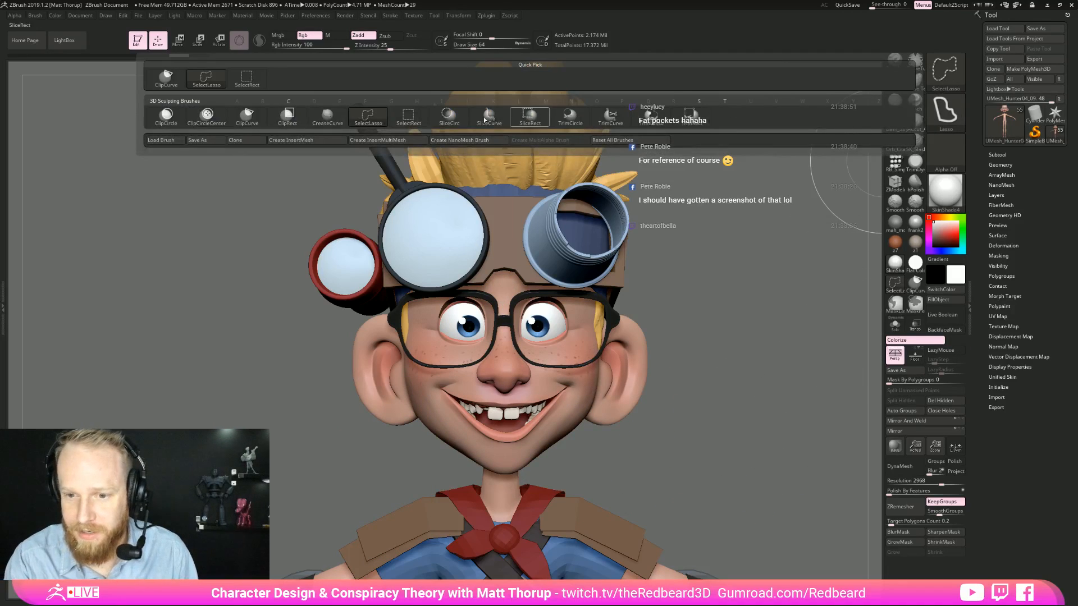
{"action": "left_click", "coordinate": [409, 115]}
{"action": "left_click_drag", "start_coordinate": [316, 510], "coordinate": [750, 387], "text": "ctrl+shift"}
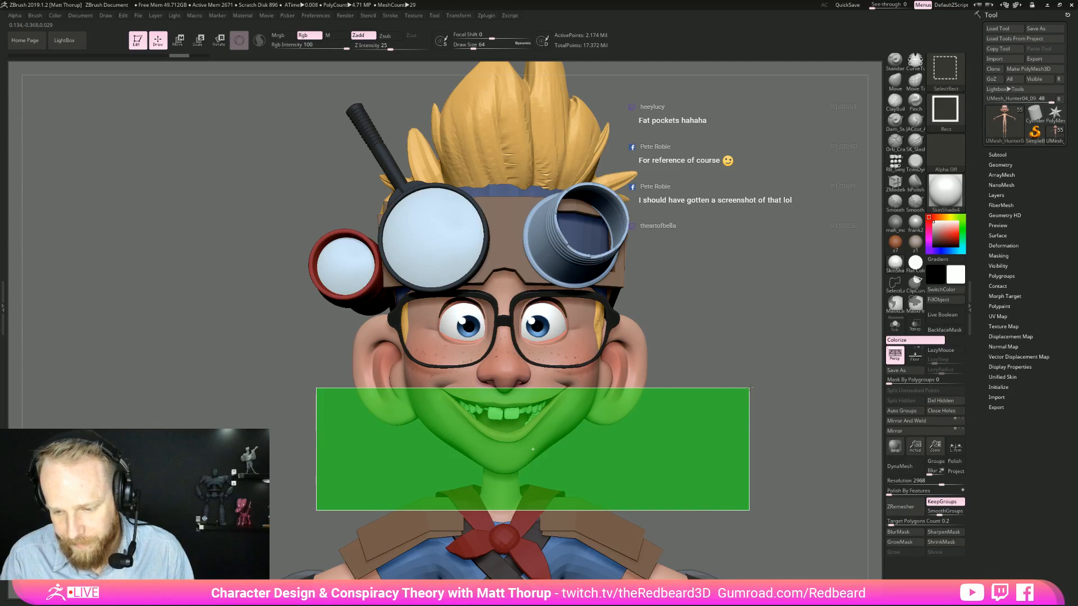
{"action": "mouse_move", "coordinate": [750, 387]}
{"action": "left_mouse_down", "text": "ctrl+shift"}
{"action": "mouse_move", "coordinate": [568, 382]}
{"action": "mouse_move", "coordinate": [749, 388]}
{"action": "left_mouse_up", "text": "ctrl+shift"}
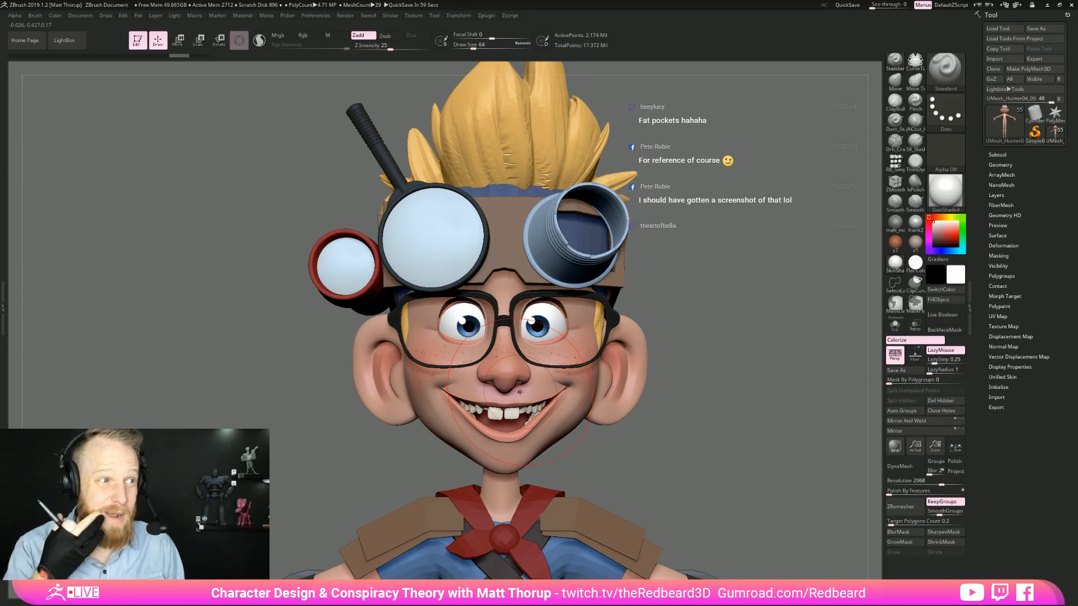
Step: Frame the upper head with the selection rectangle, switch back to SelectLasso and restore the full mesh
{"action": "mouse_move", "coordinate": [674, 136]}
{"action": "left_mouse_down", "text": "ctrl+shift"}
{"action": "mouse_move", "coordinate": [569, 173]}
{"action": "mouse_move", "coordinate": [511, 252]}
{"action": "left_mouse_up", "text": "ctrl+shift"}
{"action": "left_click", "coordinate": [861, 404], "text": "ctrl+shift"}
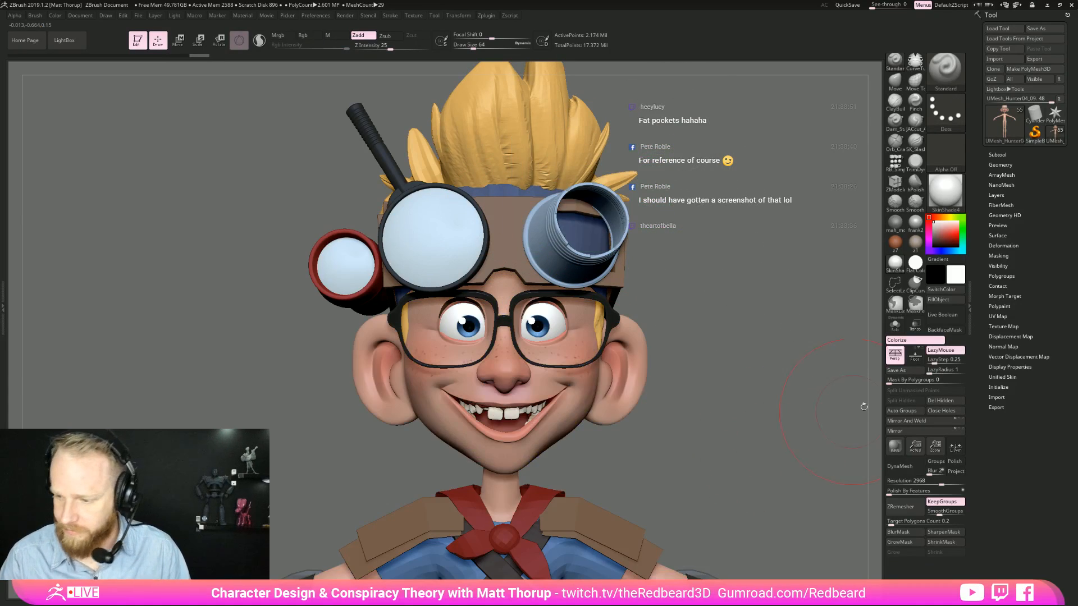
{"action": "left_click", "coordinate": [895, 283], "text": "ctrl+shift"}
{"action": "mouse_move", "coordinate": [690, 122]}
{"action": "left_mouse_down", "text": "ctrl+shift"}
{"action": "mouse_move", "coordinate": [633, 112]}
{"action": "mouse_move", "coordinate": [511, 269]}
{"action": "mouse_move", "coordinate": [583, 504]}
{"action": "mouse_move", "coordinate": [629, 426]}
{"action": "mouse_move", "coordinate": [698, 146]}
{"action": "mouse_move", "coordinate": [693, 126]}
{"action": "left_mouse_up", "text": "ctrl+shift"}
{"action": "left_click", "coordinate": [743, 426], "text": "ctrl+shift"}
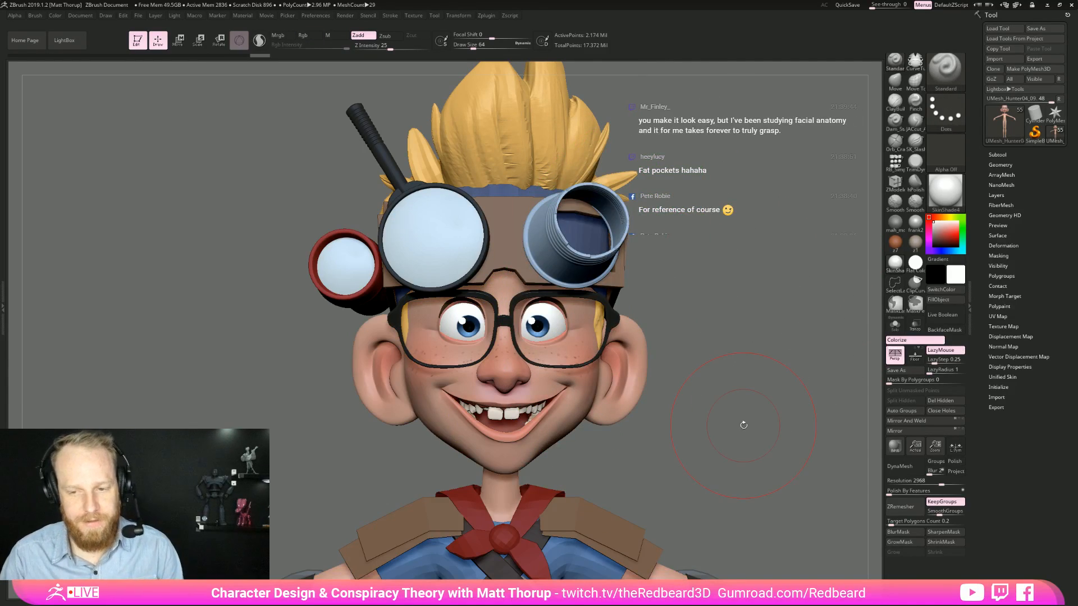
Step: Import the character drawing IMG_0213.jpg from the GhostHunter Ref folder as a texture
{"action": "left_click", "coordinate": [487, 15]}
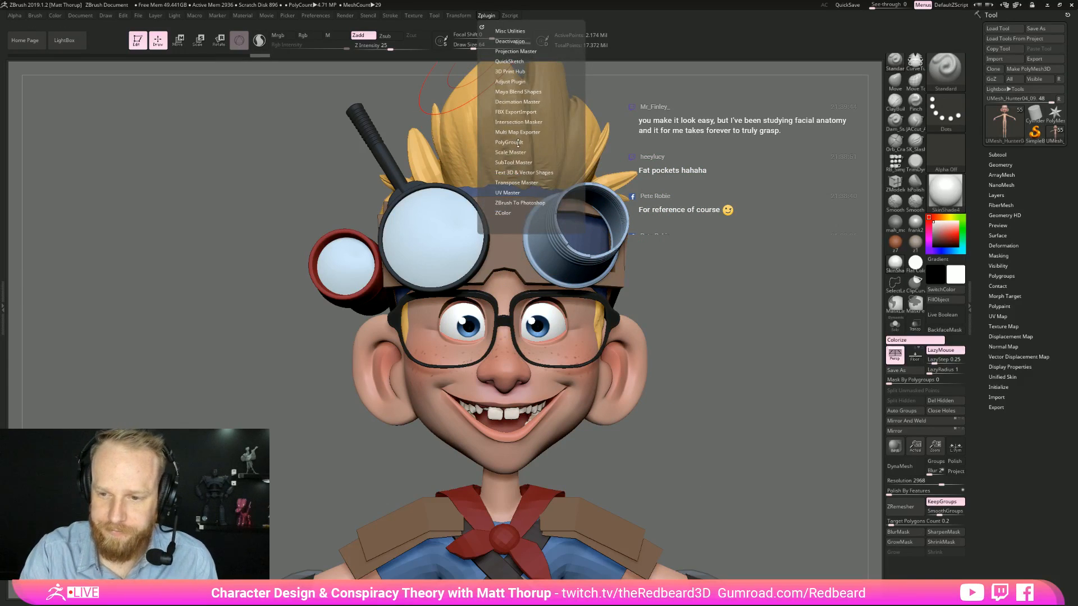
{"action": "left_click", "coordinate": [414, 17]}
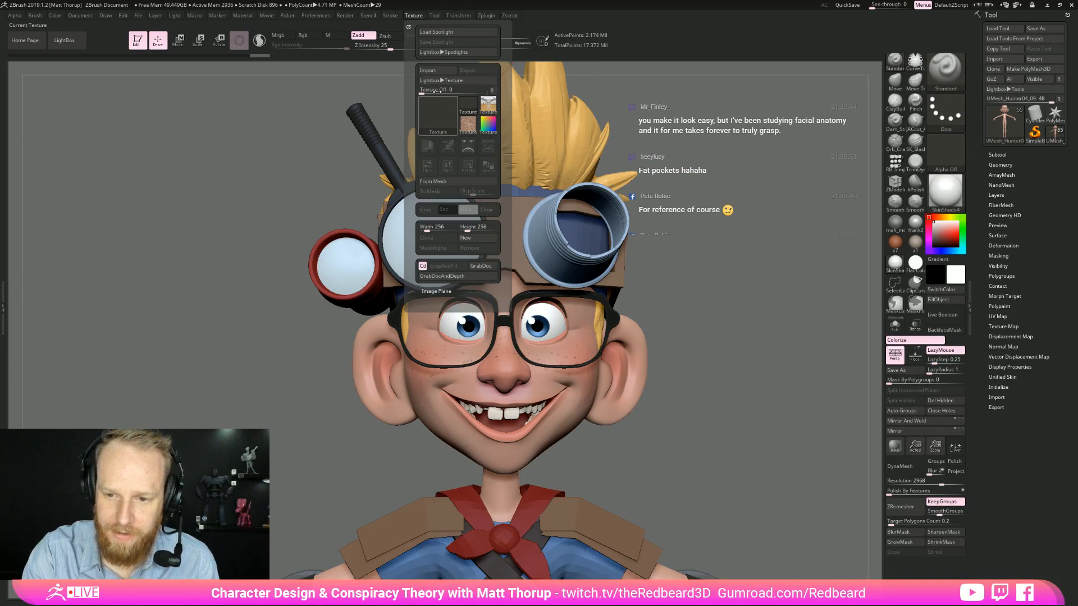
{"action": "left_click", "coordinate": [441, 70]}
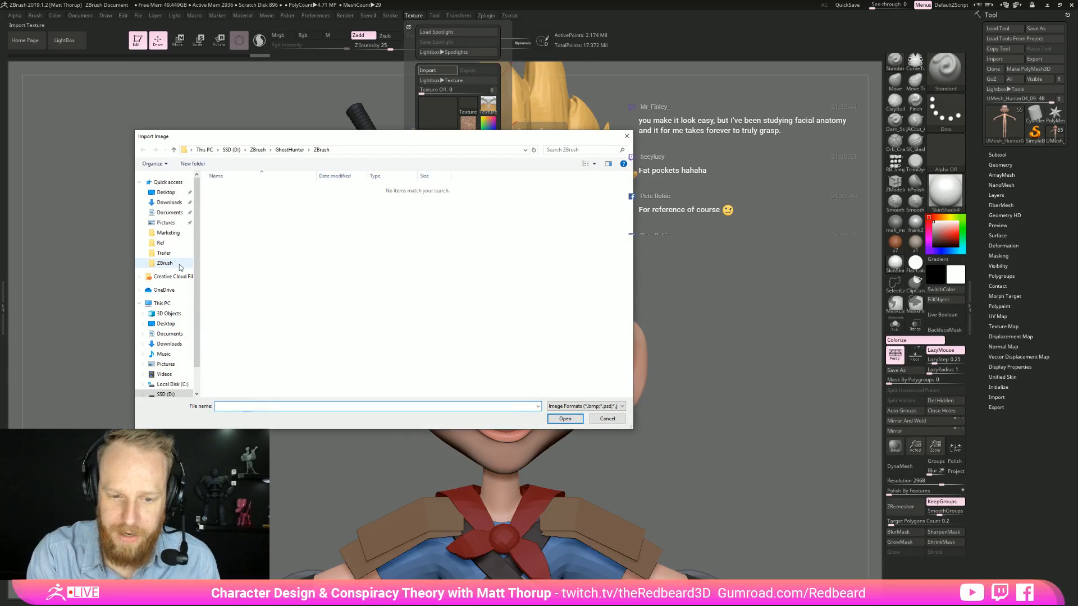
{"action": "left_click", "coordinate": [296, 151]}
{"action": "double_click", "coordinate": [269, 189]}
{"action": "left_click", "coordinate": [324, 197]}
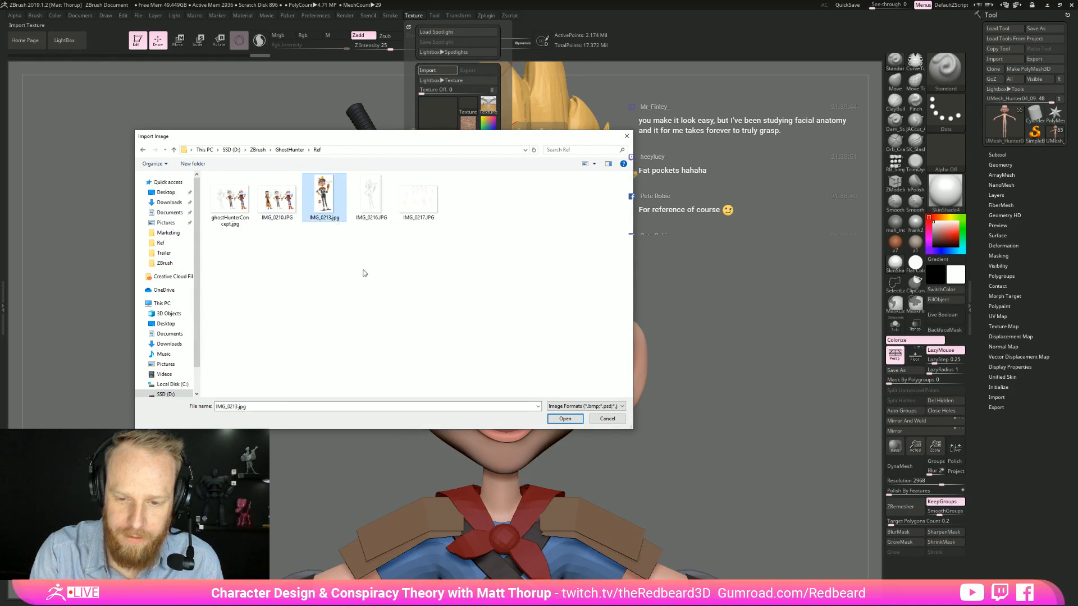
{"action": "left_click", "coordinate": [568, 422]}
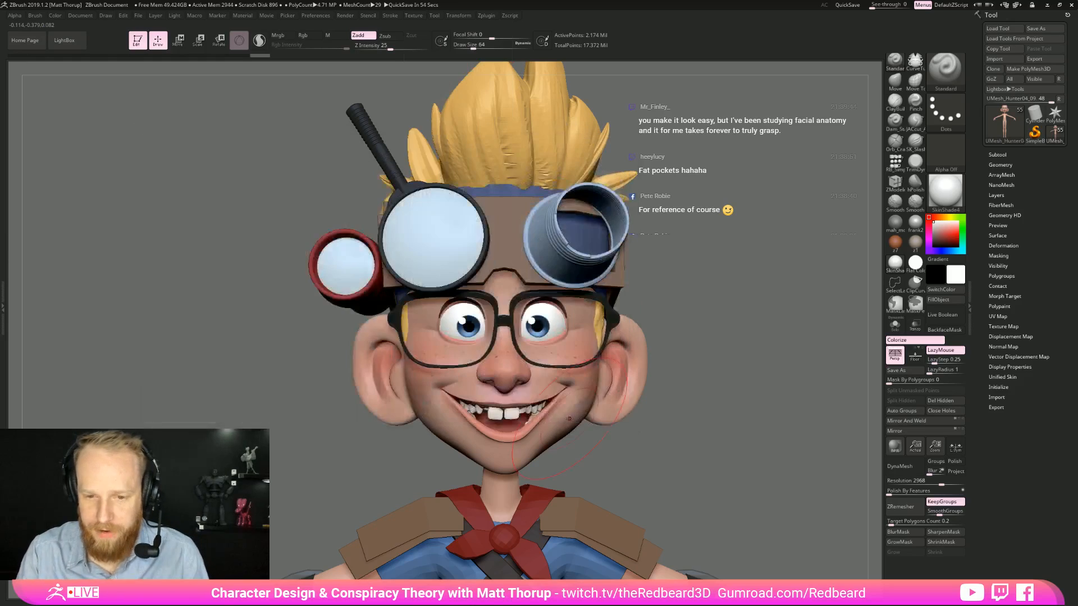
Step: Select the imported character drawing as the texture and add it to Spotlight
{"action": "left_click", "coordinate": [459, 15]}
{"action": "left_click", "coordinate": [419, 16]}
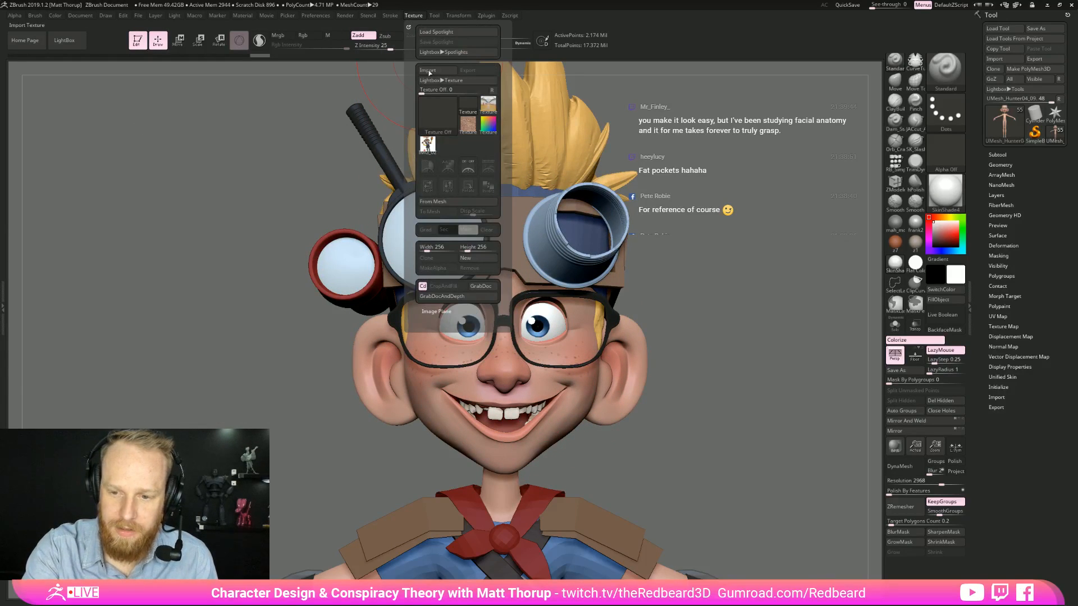
{"action": "left_click", "coordinate": [429, 148]}
{"action": "left_click", "coordinate": [488, 167]}
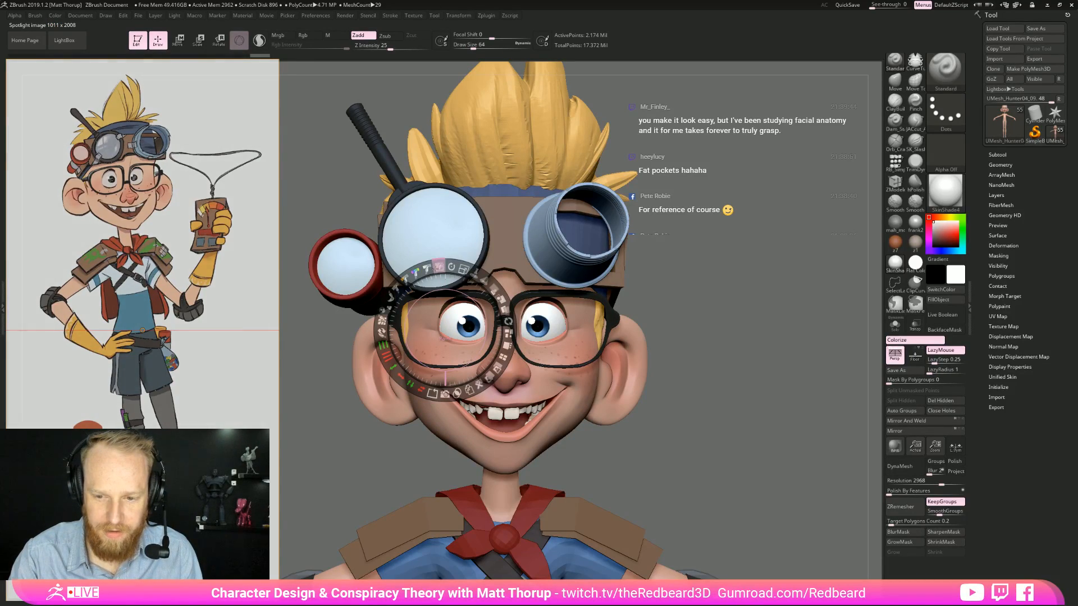
Step: Try Spotlight's Nudge tool on the empty area beside the drawn character's legs
{"action": "left_click_drag", "start_coordinate": [439, 266], "coordinate": [440, 266]}
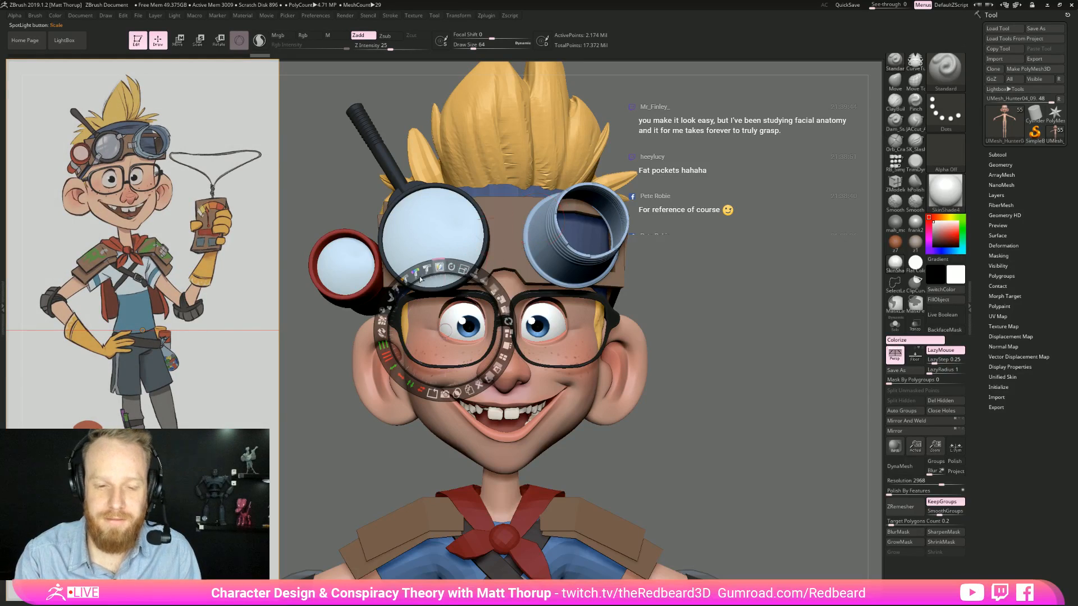
{"action": "key", "text": "ctrl+shift"}
{"action": "left_click", "coordinate": [227, 387]}
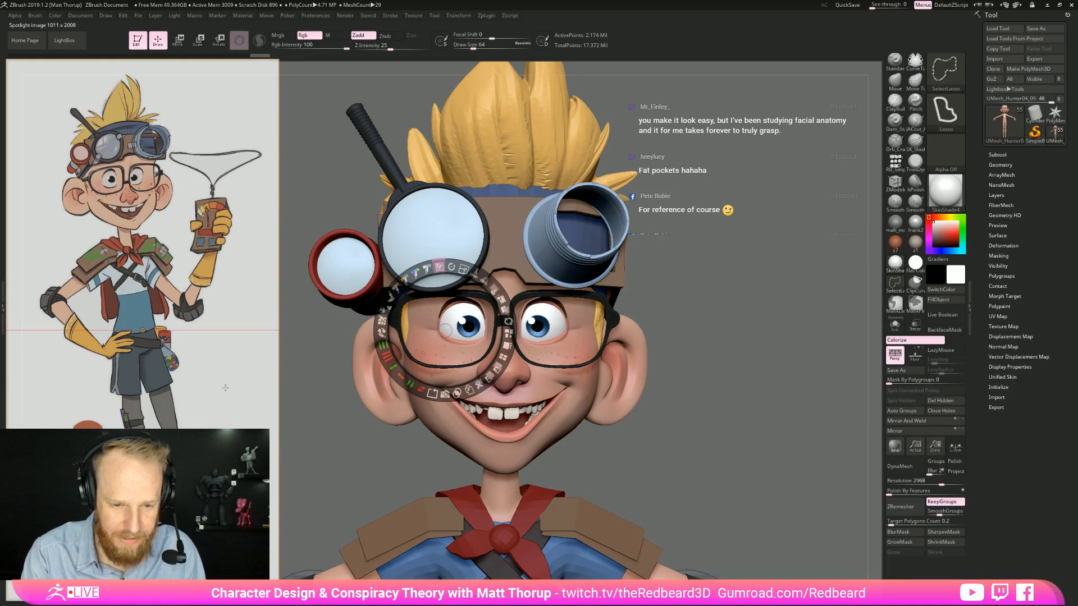
{"action": "left_click", "coordinate": [240, 385]}
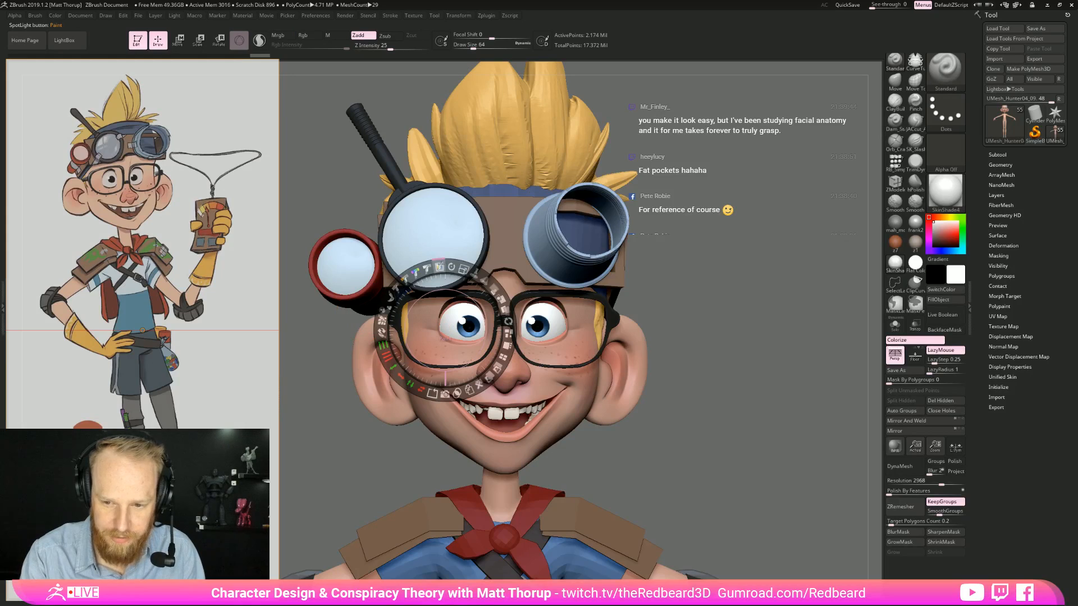
{"action": "key", "text": "ctrl+shift"}
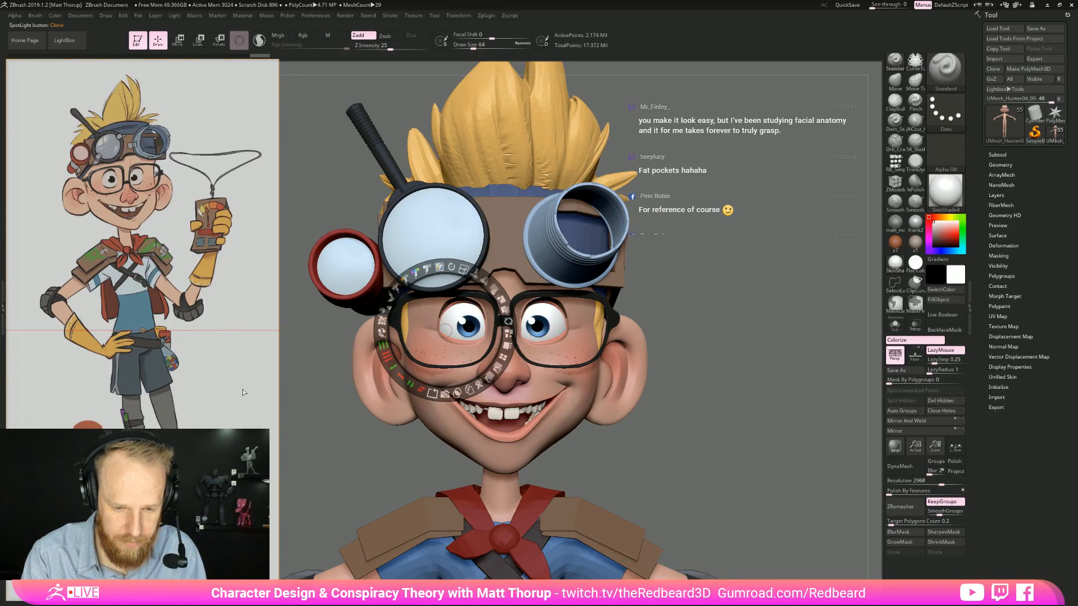
Step: Clear the grey background around the drawn character, plus the enclosed gaps by the arm and antenna loop, with Spotlight's Paint tool
{"action": "left_click", "coordinate": [242, 391]}
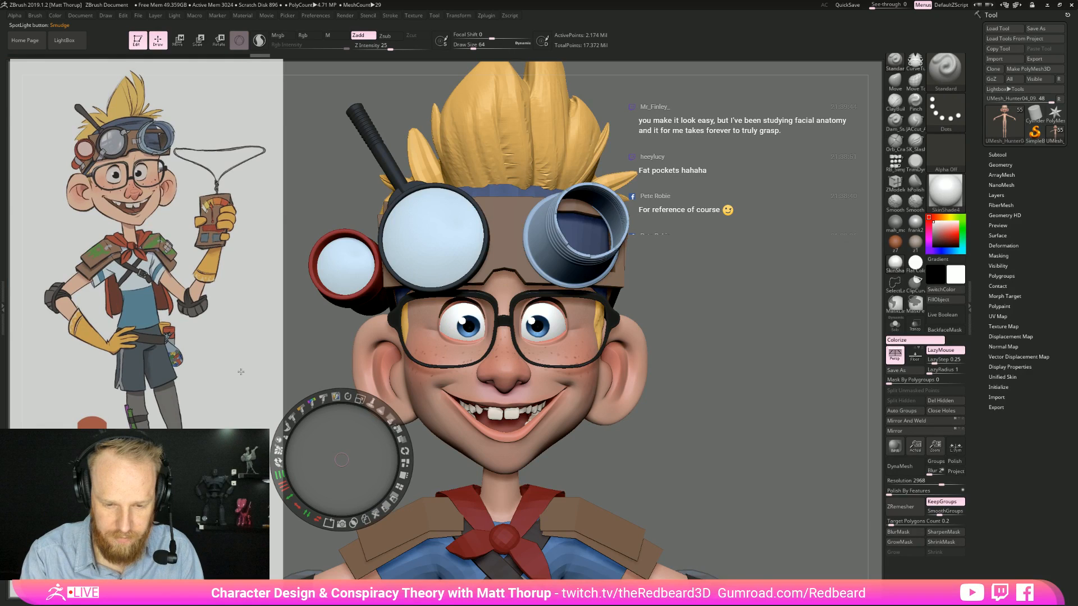
{"action": "left_click_drag", "start_coordinate": [241, 372], "coordinate": [228, 366]}
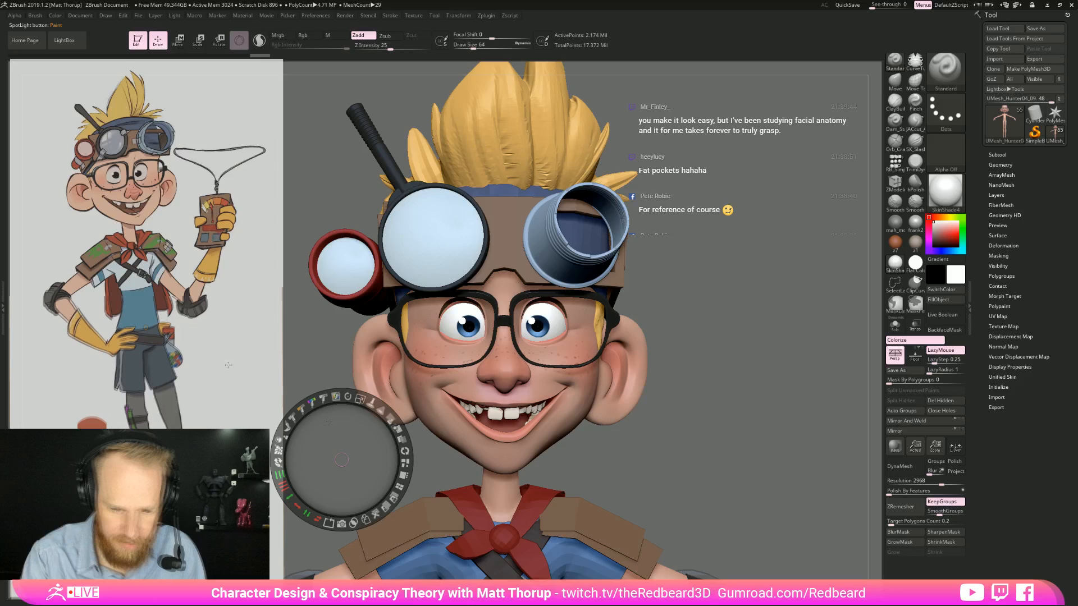
{"action": "left_click_drag", "start_coordinate": [329, 422], "coordinate": [330, 419]}
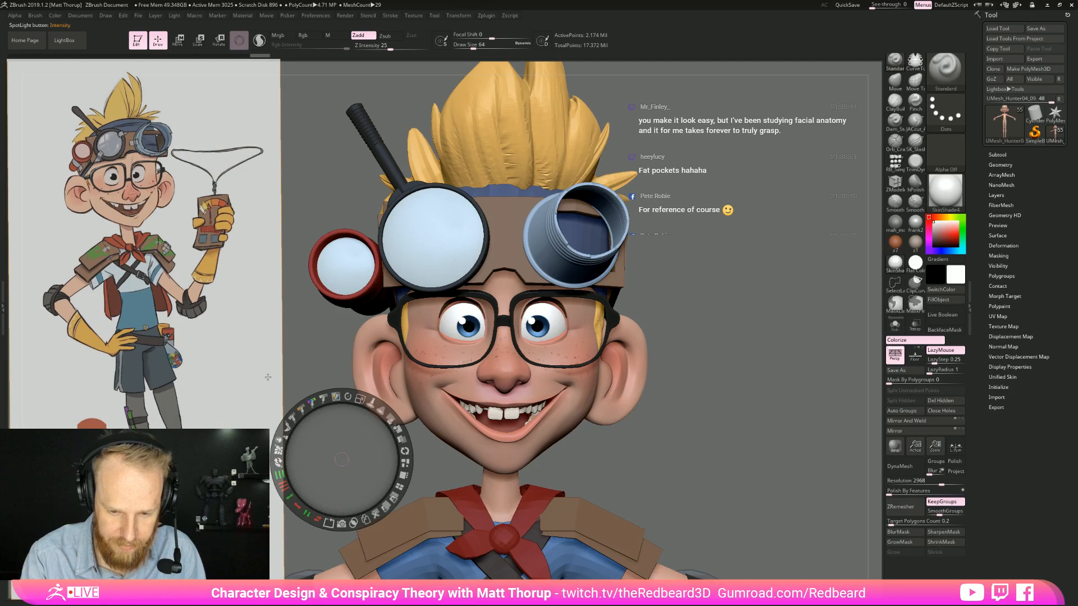
{"action": "left_click", "coordinate": [335, 397]}
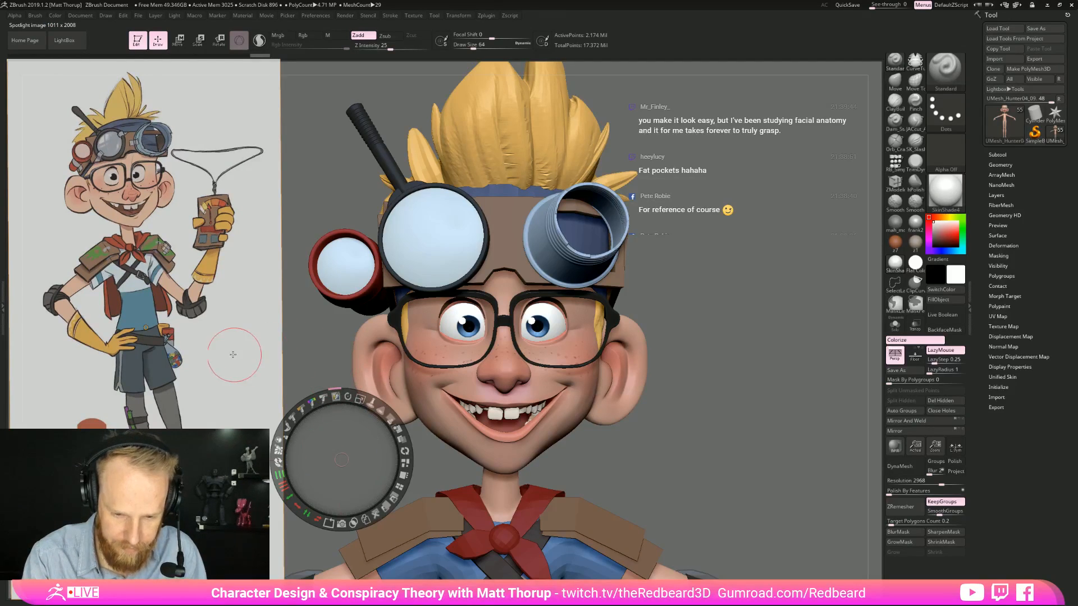
{"action": "left_click_drag", "start_coordinate": [233, 361], "coordinate": [279, 362], "text": "ctrl+shift"}
{"action": "key", "text": "ctrl+z"}
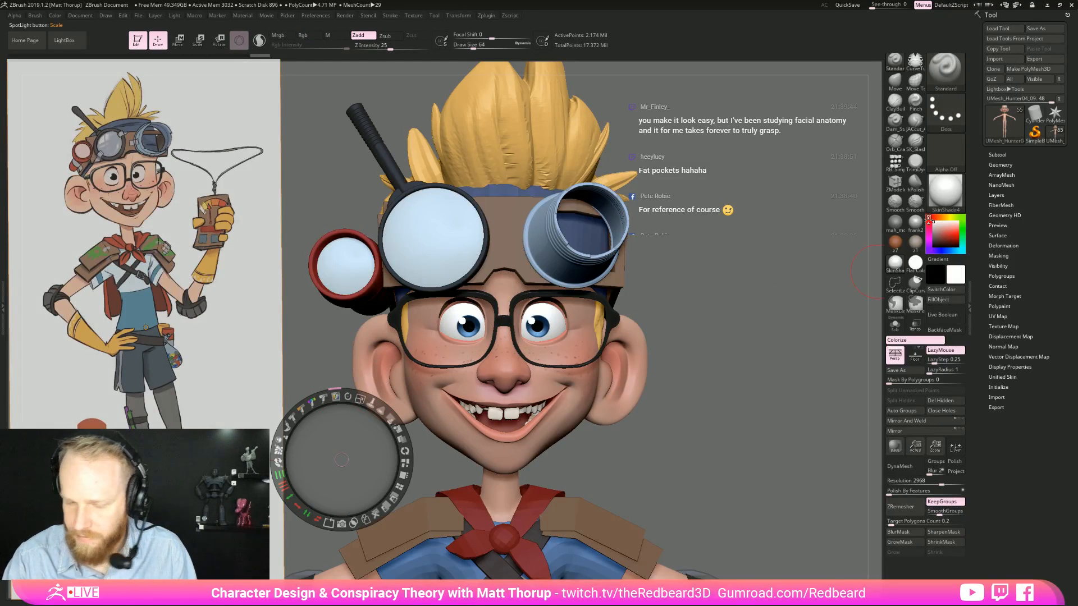
{"action": "key", "text": "z"}
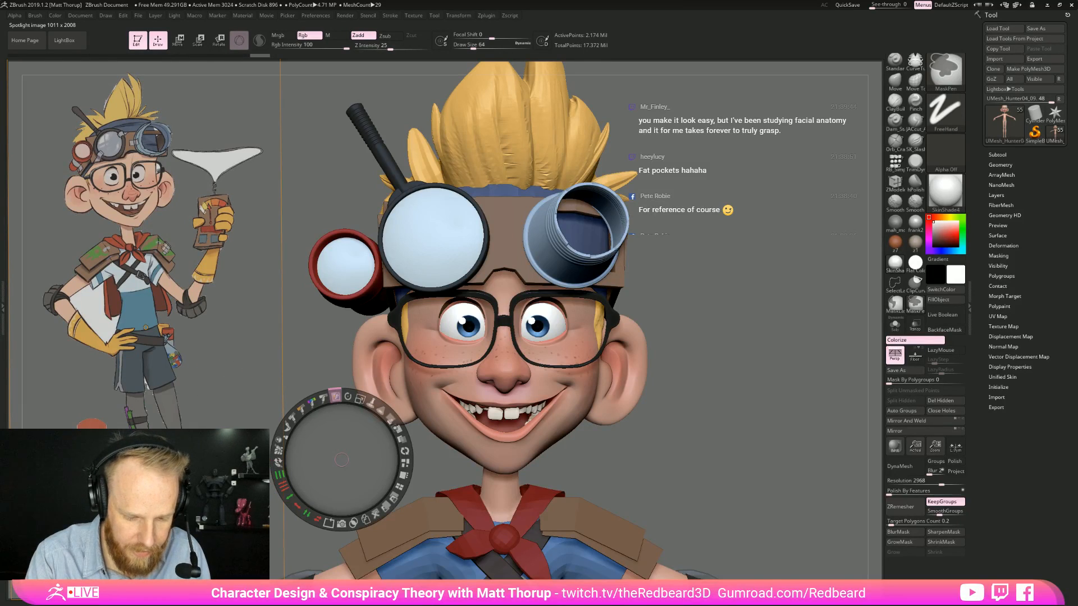
{"action": "left_click", "coordinate": [97, 322], "text": "ctrl"}
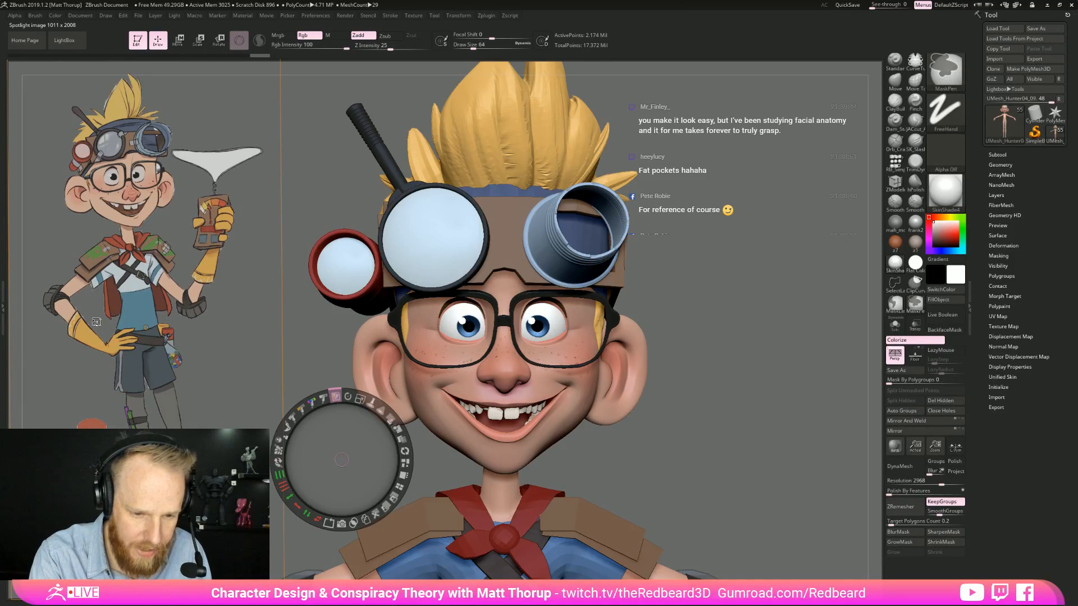
{"action": "left_click", "coordinate": [220, 160], "text": "ctrl"}
{"action": "key", "text": "z"}
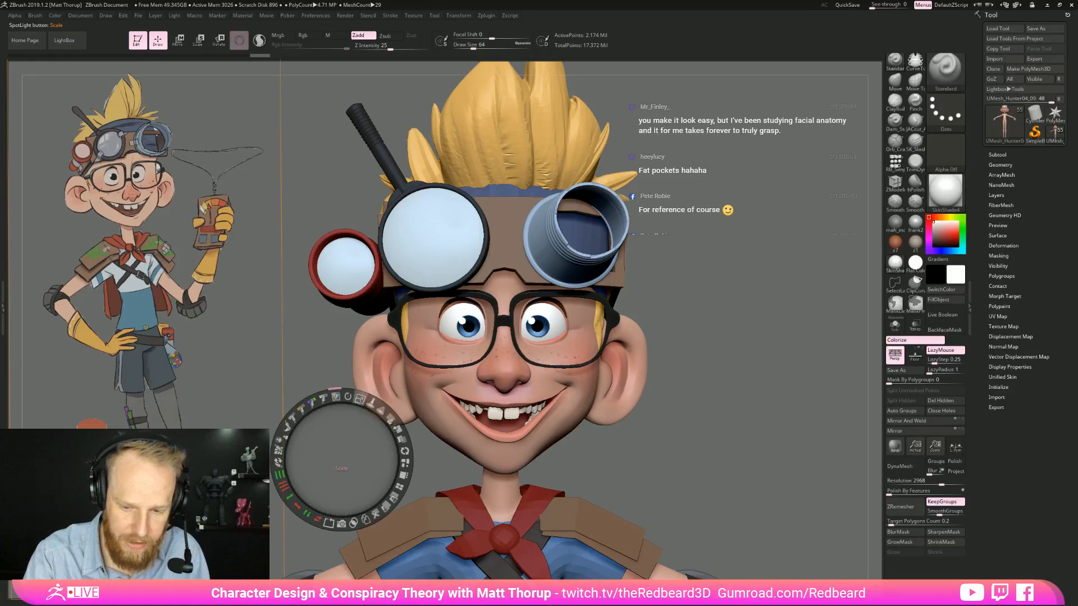
Step: Scale the drawing down in Spotlight until the full figure fits in the canvas's upper-left area, and leave Spotlight editing
{"action": "left_click_drag", "start_coordinate": [361, 401], "coordinate": [321, 397]}
{"action": "left_click_drag", "start_coordinate": [369, 435], "coordinate": [214, 285]}
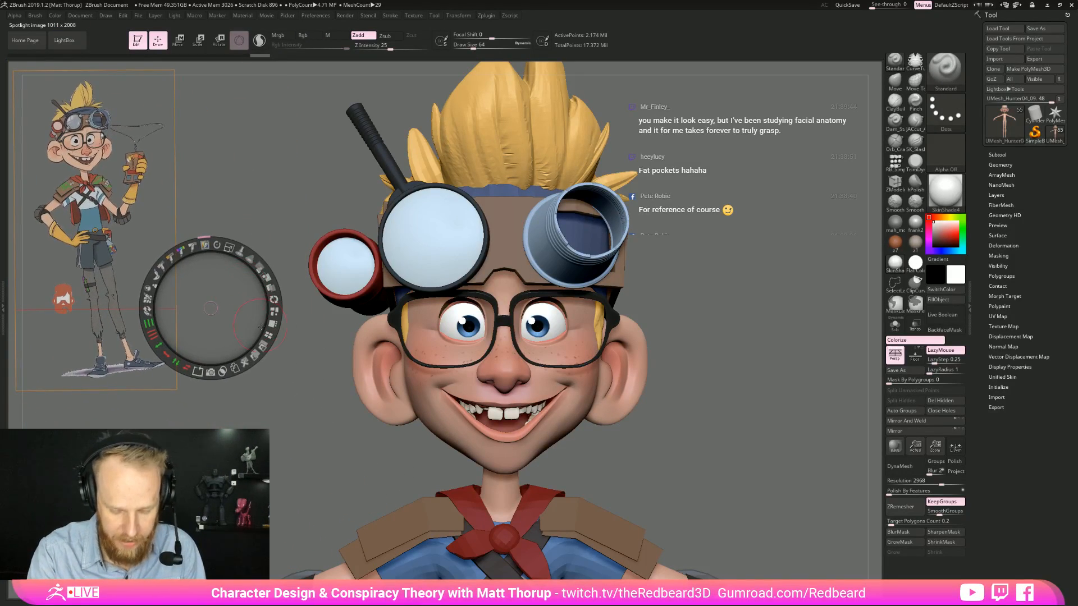
{"action": "key", "text": "shift+z"}
Step: Turn off Spotlight Projection in the Standard brush's sample settings
{"action": "left_click", "coordinate": [34, 15]}
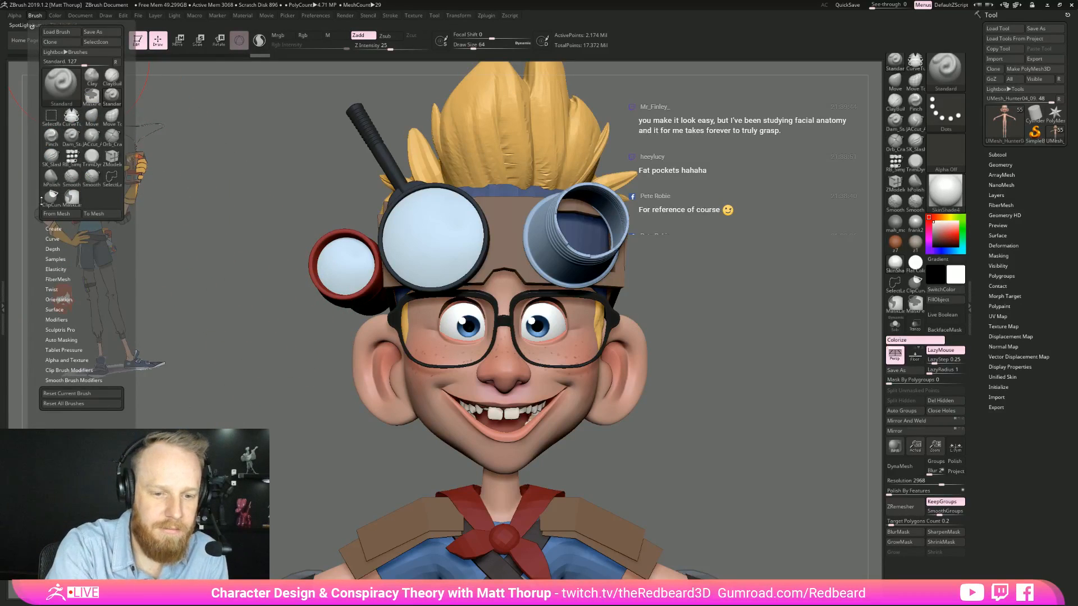
{"action": "left_click", "coordinate": [55, 259]}
{"action": "left_click", "coordinate": [79, 350]}
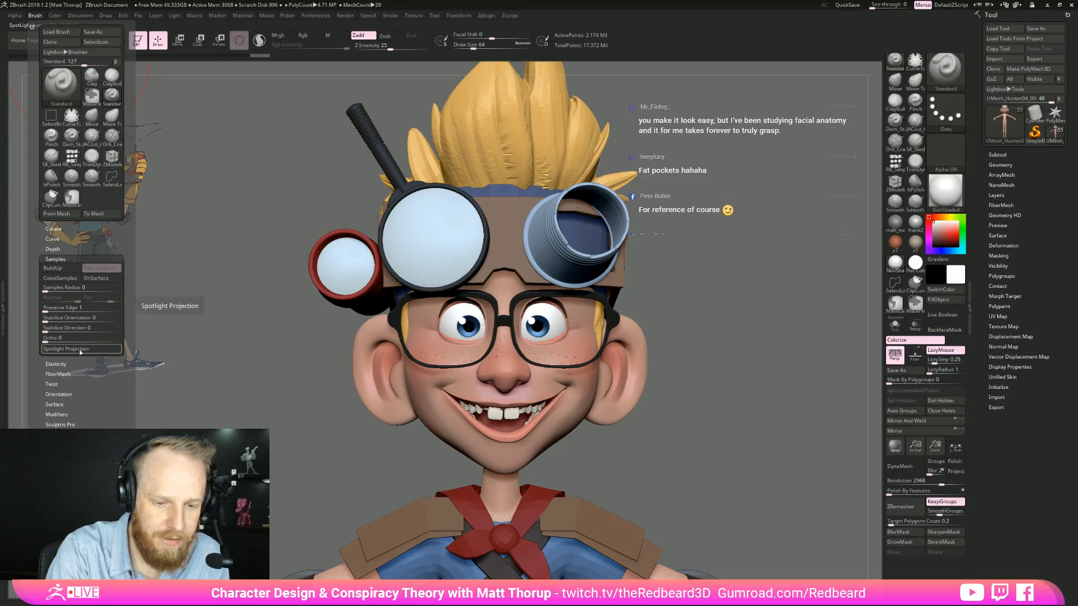
Step: Examine the character model from front and three-quarter views, close up and at full figure, against the drawing
{"action": "mouse_move", "coordinate": [760, 453]}
{"action": "left_mouse_down"}
{"action": "mouse_move", "coordinate": [730, 449]}
{"action": "mouse_move", "coordinate": [765, 445]}
{"action": "left_mouse_up"}
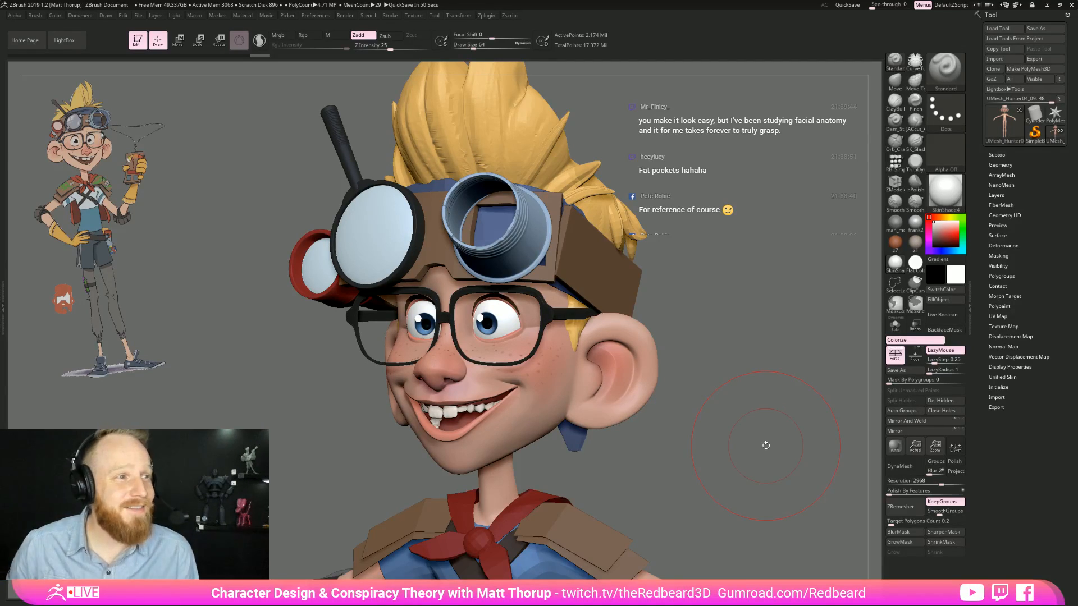
{"action": "left_click_drag", "start_coordinate": [786, 421], "coordinate": [720, 445]}
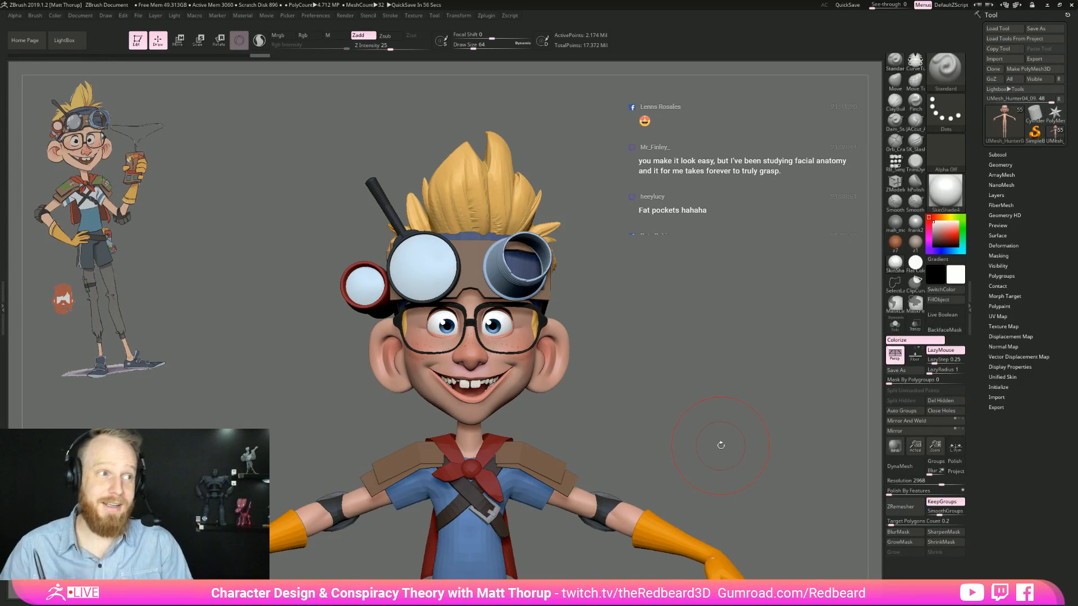
{"action": "left_click_drag", "start_coordinate": [721, 445], "coordinate": [705, 430]}
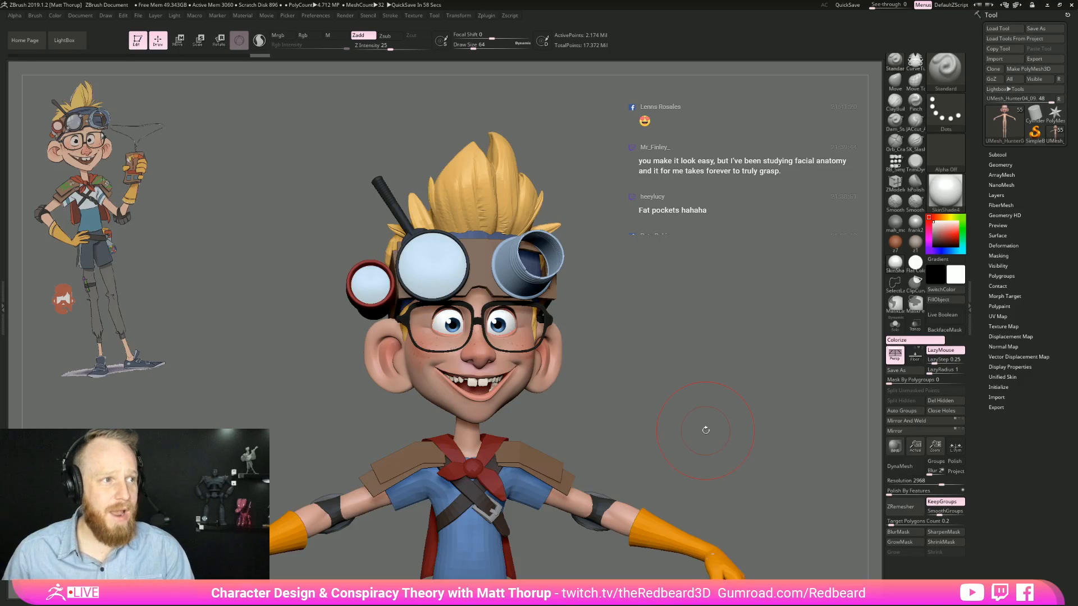
{"action": "left_click_drag", "start_coordinate": [734, 395], "coordinate": [628, 409]}
{"action": "left_click_drag", "start_coordinate": [730, 421], "coordinate": [670, 397], "text": "alt"}
{"action": "left_click_drag", "start_coordinate": [662, 454], "coordinate": [696, 492], "text": "alt"}
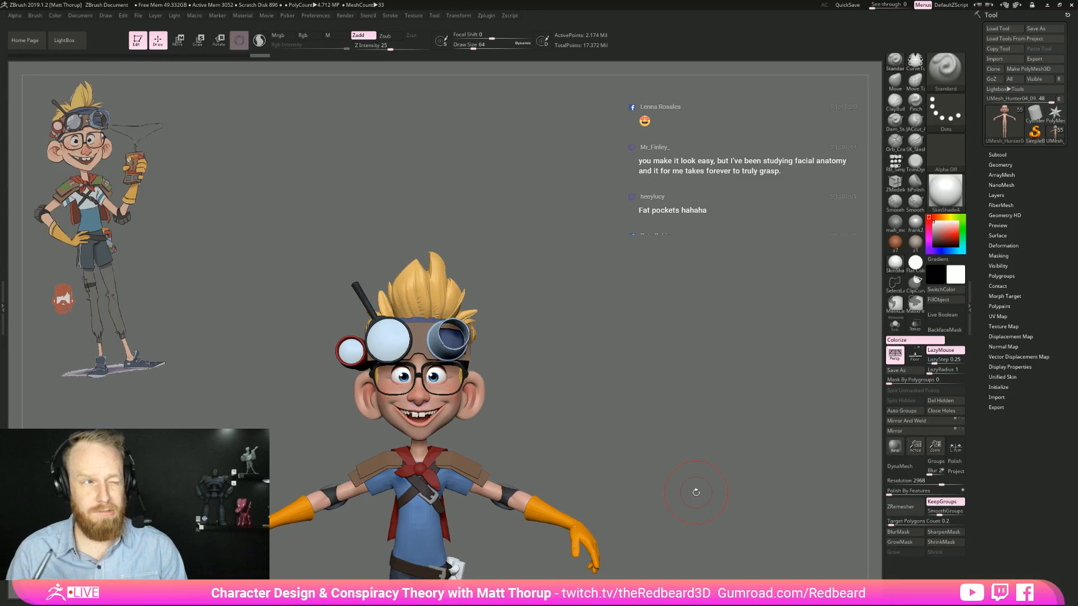
{"action": "mouse_move", "coordinate": [696, 492]}
{"action": "left_mouse_down"}
{"action": "mouse_move", "coordinate": [718, 449]}
{"action": "mouse_move", "coordinate": [713, 399]}
{"action": "mouse_move", "coordinate": [699, 393]}
{"action": "left_mouse_up"}
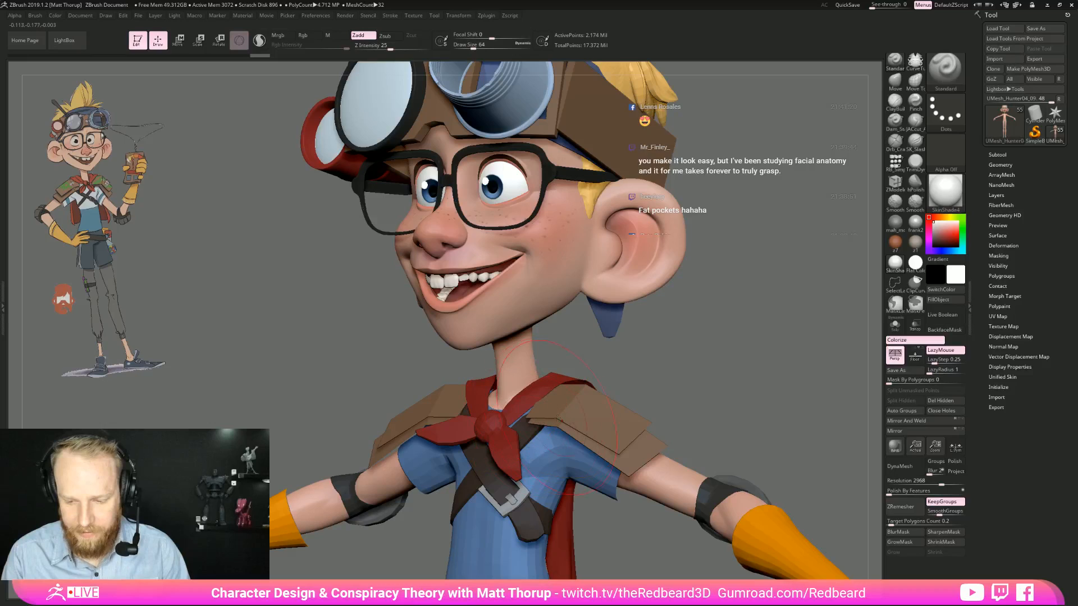
{"action": "left_click_drag", "start_coordinate": [682, 487], "coordinate": [623, 360]}
{"action": "left_click_drag", "start_coordinate": [808, 340], "coordinate": [676, 463]}
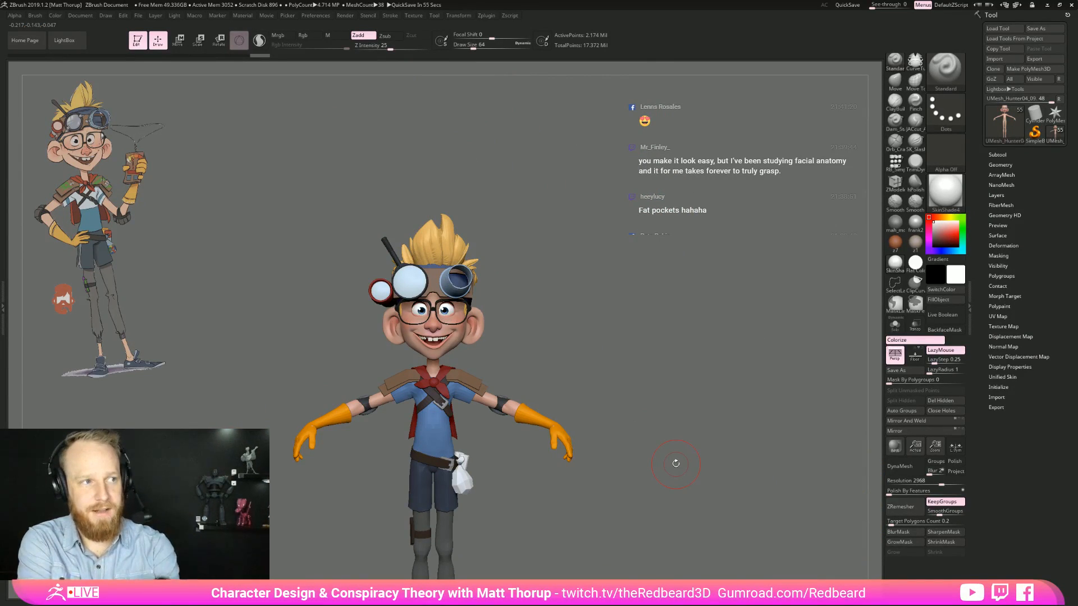
{"action": "left_click_drag", "start_coordinate": [711, 394], "coordinate": [844, 281]}
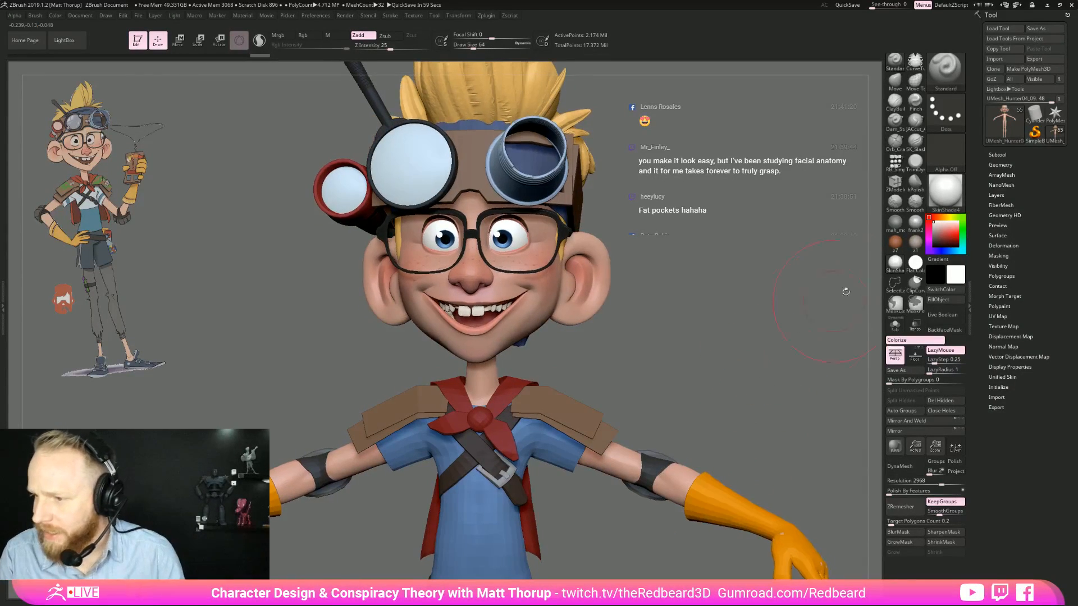
Step: Switch to a new Sphere3D, convert it to a PolyMesh3D and initialize it as a QCube
{"action": "left_click", "coordinate": [1008, 129]}
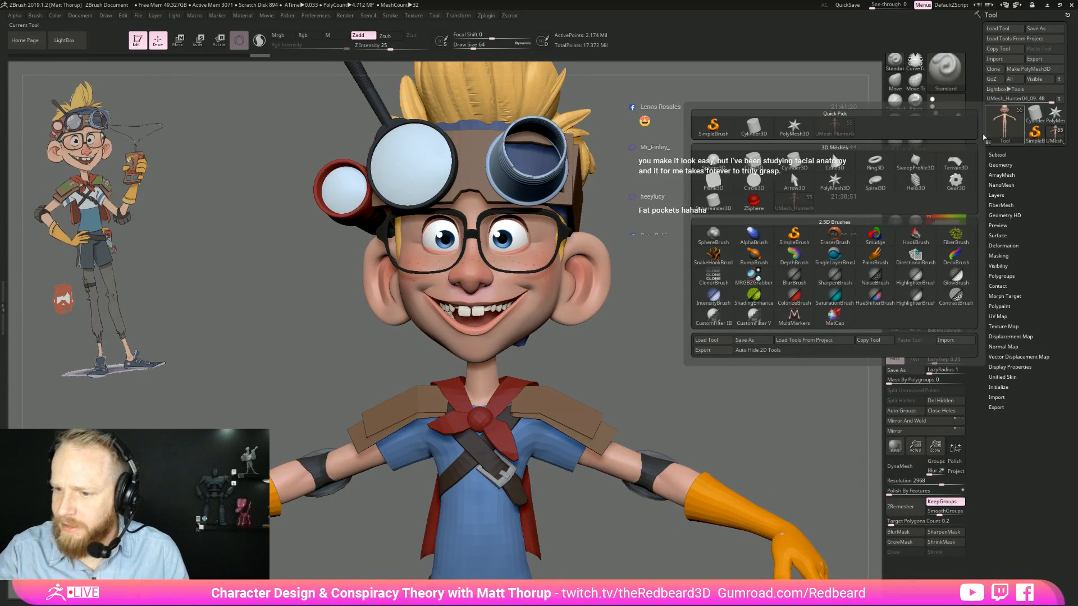
{"action": "left_click", "coordinate": [713, 161]}
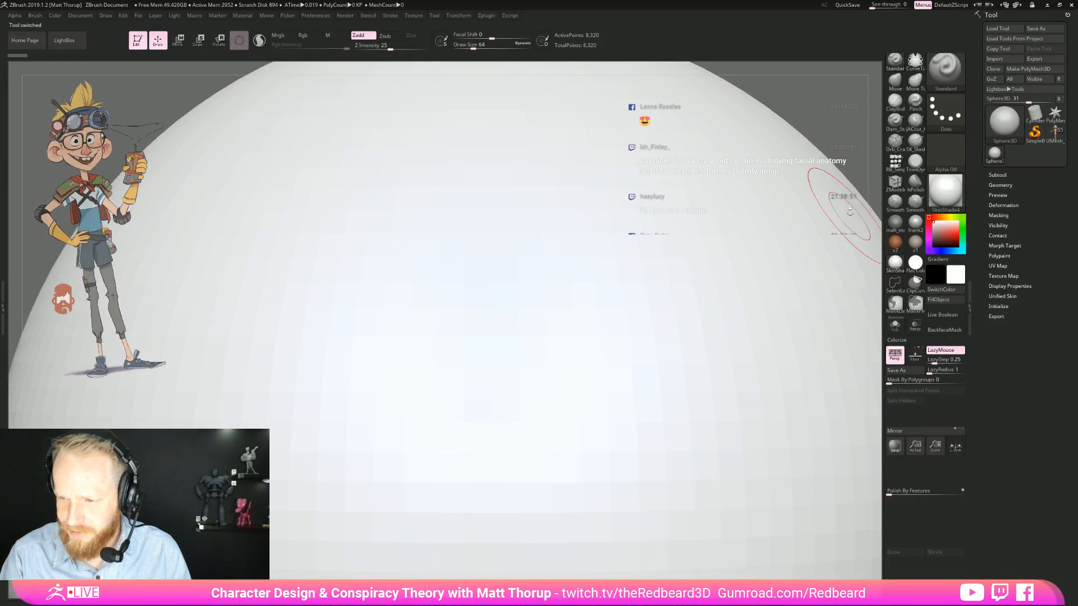
{"action": "key", "text": "f"}
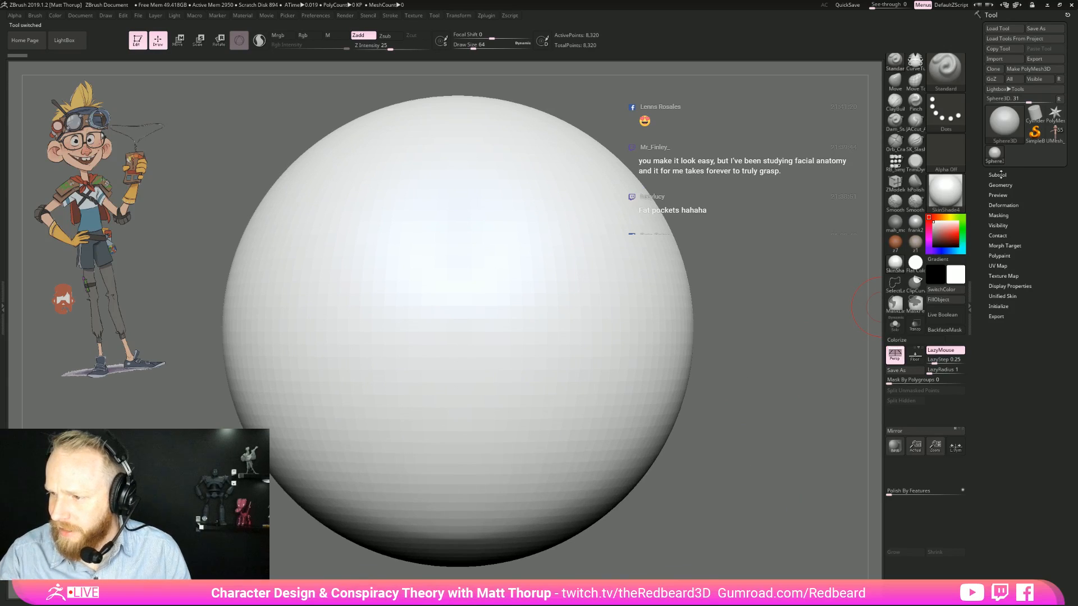
{"action": "left_click", "coordinate": [1028, 68]}
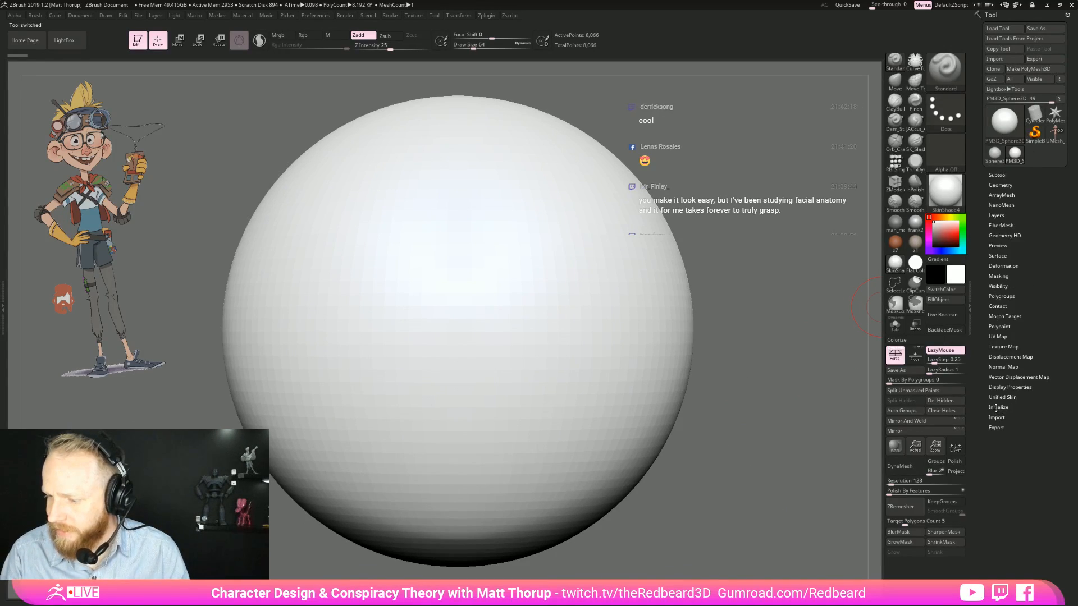
{"action": "left_click", "coordinate": [998, 407]}
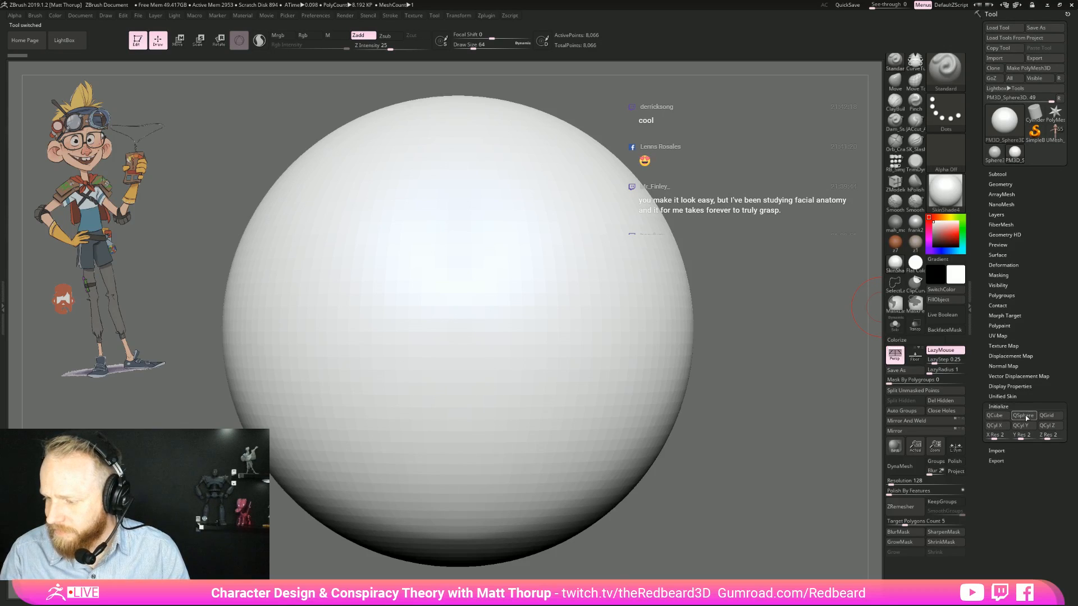
{"action": "left_click", "coordinate": [995, 415]}
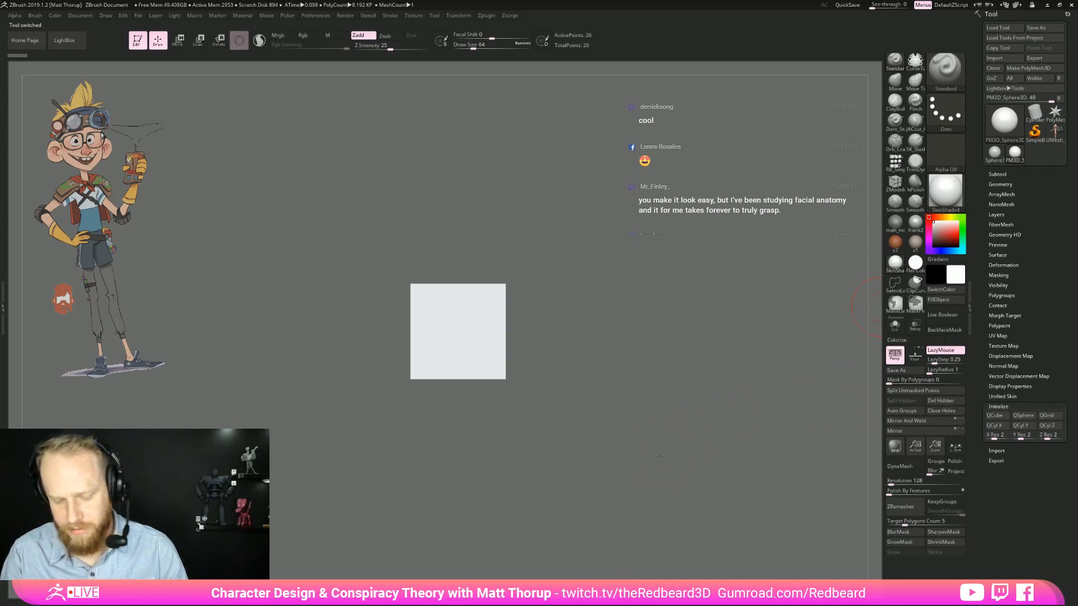
Step: Show the cube's PolyFrame and use ZModeler to delete its extra edge loops, keeping only the vertical centre loop
{"action": "key", "text": "shift+f"}
{"action": "key", "text": "f"}
{"action": "key", "text": "shift+f"}
{"action": "left_click_drag", "start_coordinate": [697, 424], "coordinate": [693, 437]}
{"action": "key", "text": "b"}
{"action": "key", "text": "z"}
{"action": "key", "text": "m"}
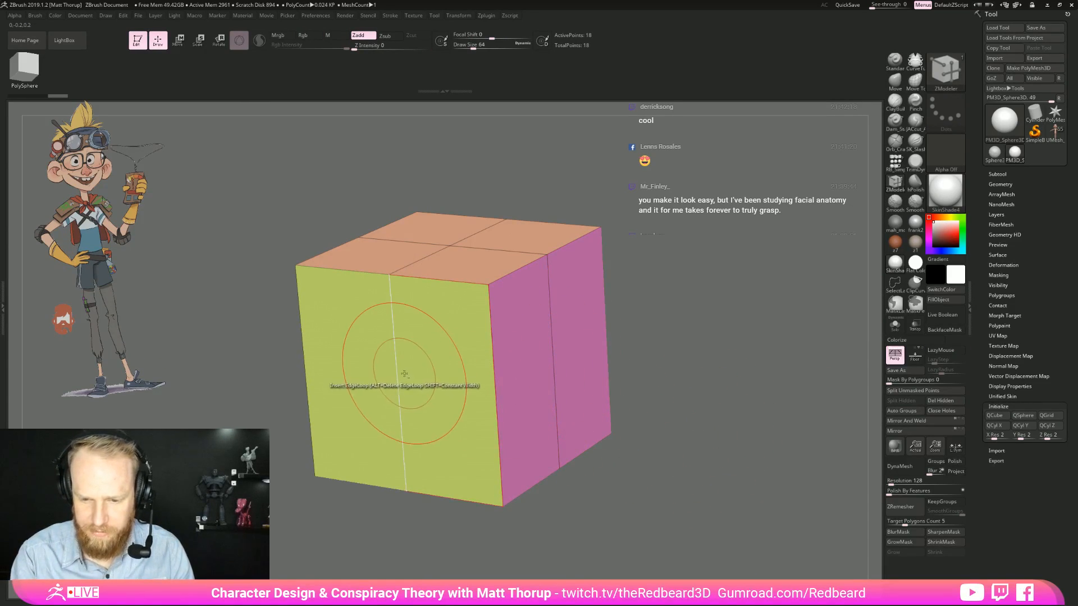
{"action": "left_click", "coordinate": [483, 247], "text": "alt"}
{"action": "left_click_drag", "start_coordinate": [673, 249], "coordinate": [663, 336]}
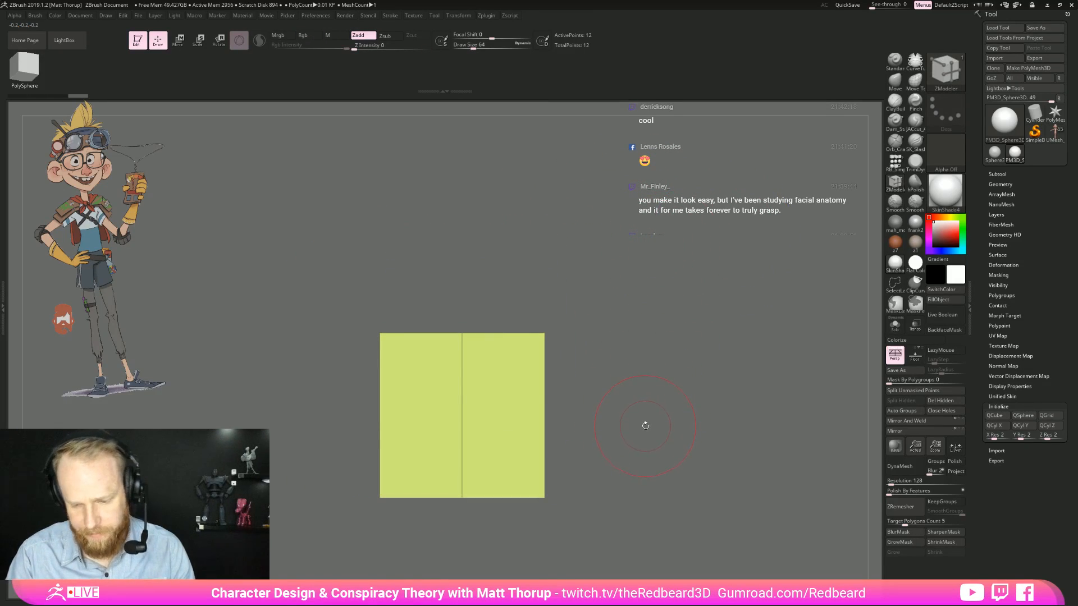
Step: Flatten the cube vertically into a thin horizontal bar with the gizmo and turn off perspective
{"action": "key", "text": "w"}
{"action": "left_click_drag", "start_coordinate": [462, 385], "coordinate": [470, 506]}
{"action": "key", "text": "p"}
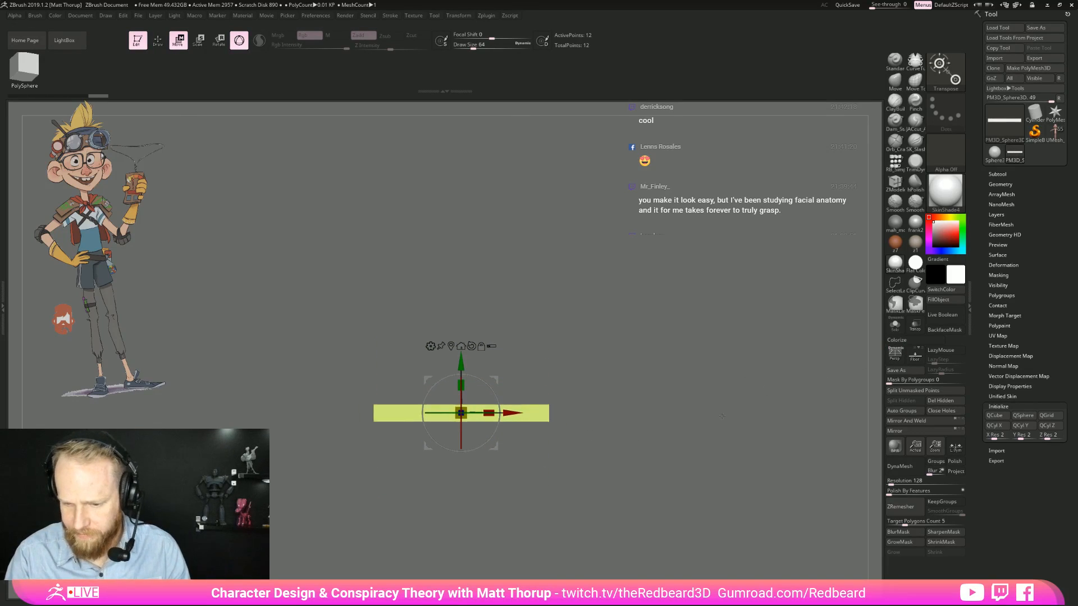
{"action": "left_click_drag", "start_coordinate": [492, 404], "coordinate": [492, 366], "text": "alt"}
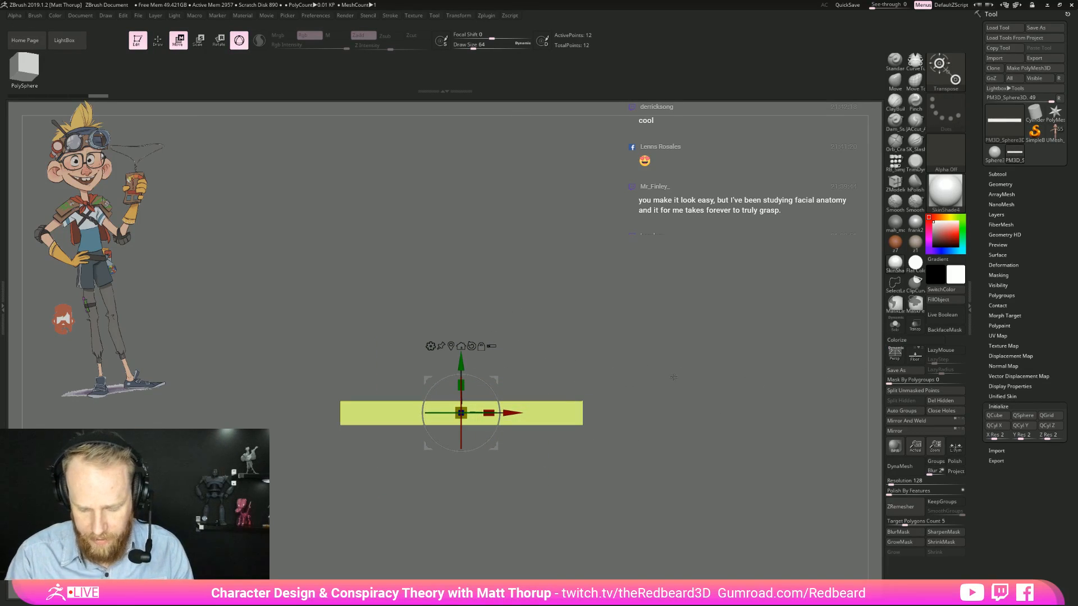
{"action": "key", "text": "q"}
{"action": "left_click_drag", "start_coordinate": [674, 378], "coordinate": [684, 396], "text": "alt"}
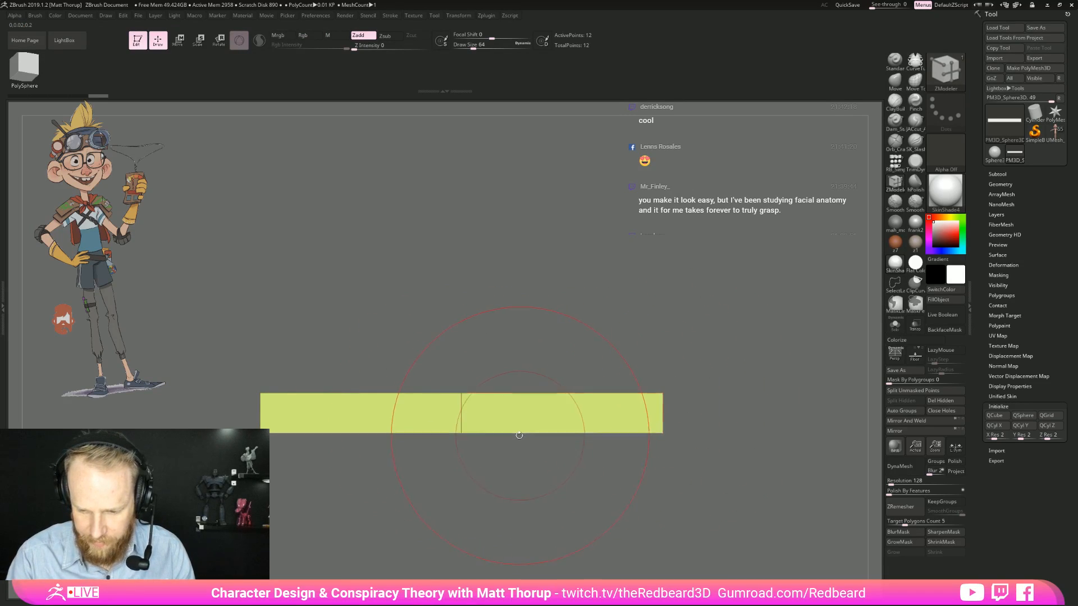
Step: Insert symmetrical edge loops close to both sides of the bar's centre line and mask the short middle section
{"action": "left_click", "coordinate": [493, 395]}
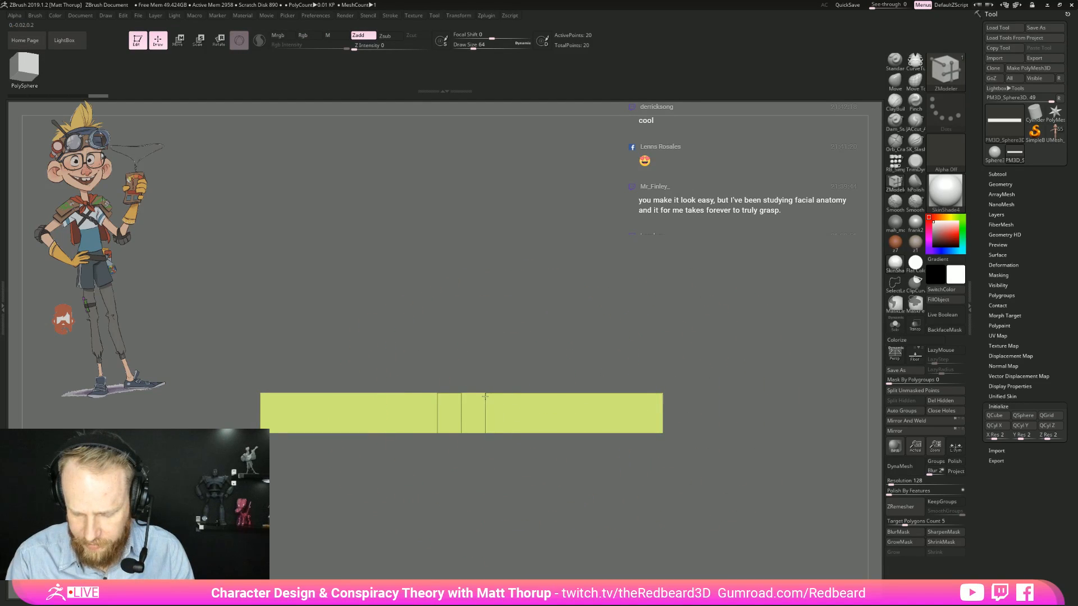
{"action": "left_click_drag", "start_coordinate": [744, 352], "coordinate": [480, 543], "text": "ctrl"}
{"action": "left_click", "coordinate": [729, 444], "text": "ctrl"}
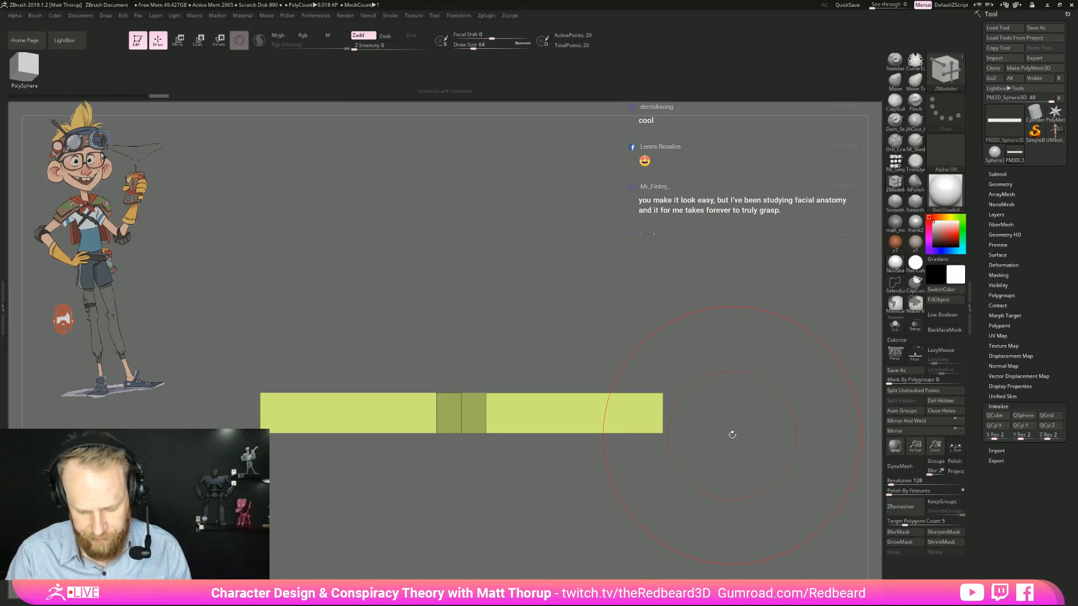
Step: Rotate the bar's two unmasked arms upward symmetrically with the gizmo to bend the bar into a V shape
{"action": "key", "text": "e"}
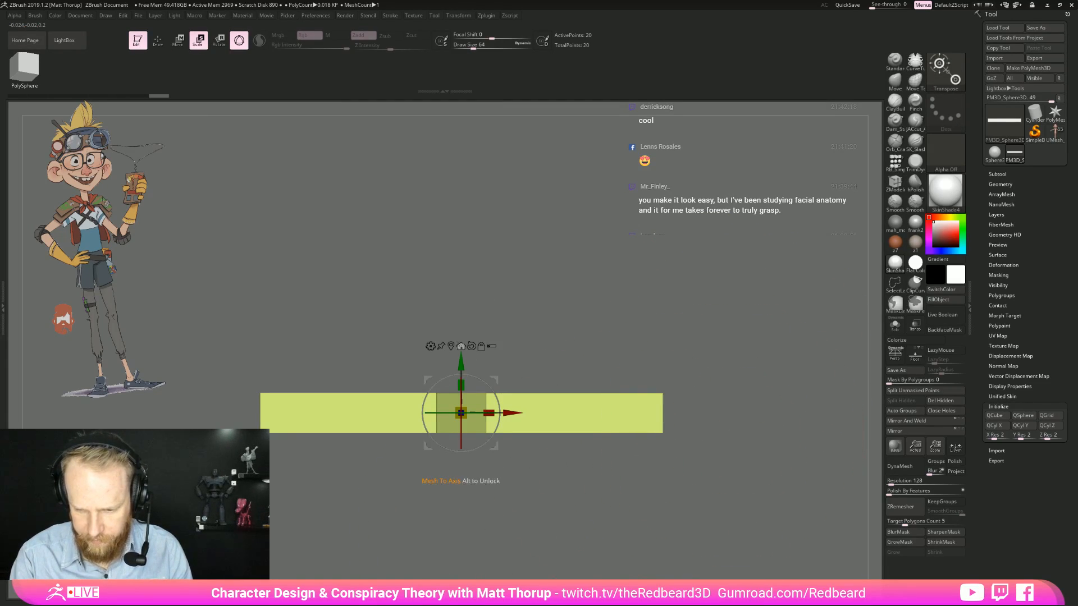
{"action": "left_click_drag", "start_coordinate": [511, 413], "coordinate": [522, 369]}
{"action": "left_click_drag", "start_coordinate": [455, 387], "coordinate": [461, 388]}
{"action": "key", "text": "ctrl+z"}
{"action": "mouse_move", "coordinate": [679, 331]}
{"action": "left_mouse_down"}
{"action": "mouse_move", "coordinate": [652, 342]}
{"action": "mouse_move", "coordinate": [660, 337]}
{"action": "left_mouse_up"}
{"action": "left_click_drag", "start_coordinate": [659, 337], "coordinate": [664, 347], "text": "alt"}
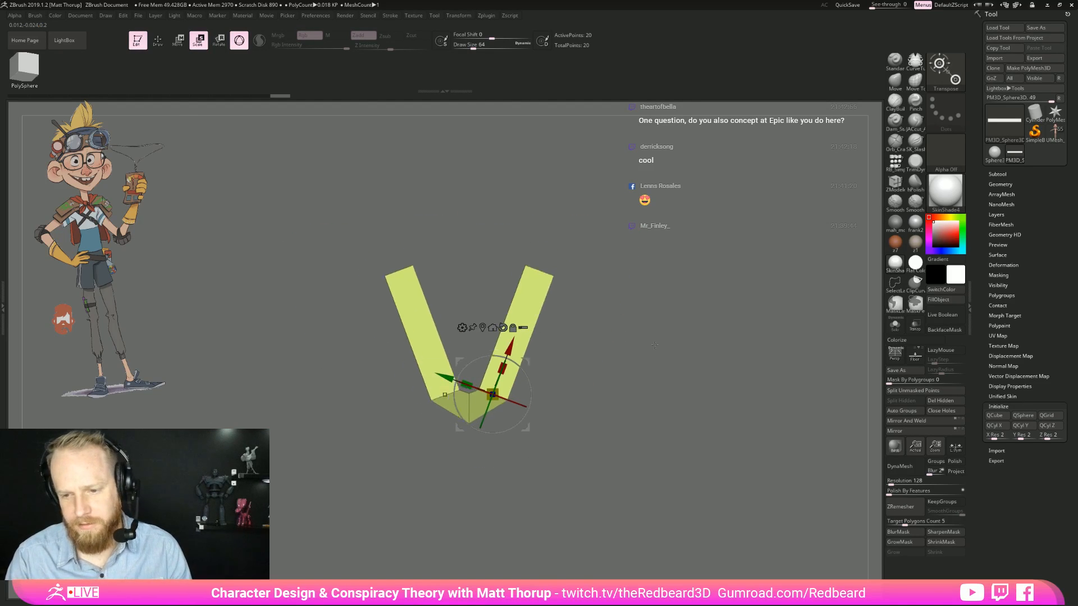
{"action": "key", "text": "q"}
{"action": "mouse_move", "coordinate": [644, 427]}
{"action": "left_mouse_down"}
{"action": "mouse_move", "coordinate": [644, 360]}
{"action": "mouse_move", "coordinate": [646, 393]}
{"action": "mouse_move", "coordinate": [620, 373]}
{"action": "mouse_move", "coordinate": [664, 378]}
{"action": "mouse_move", "coordinate": [664, 404]}
{"action": "left_mouse_up"}
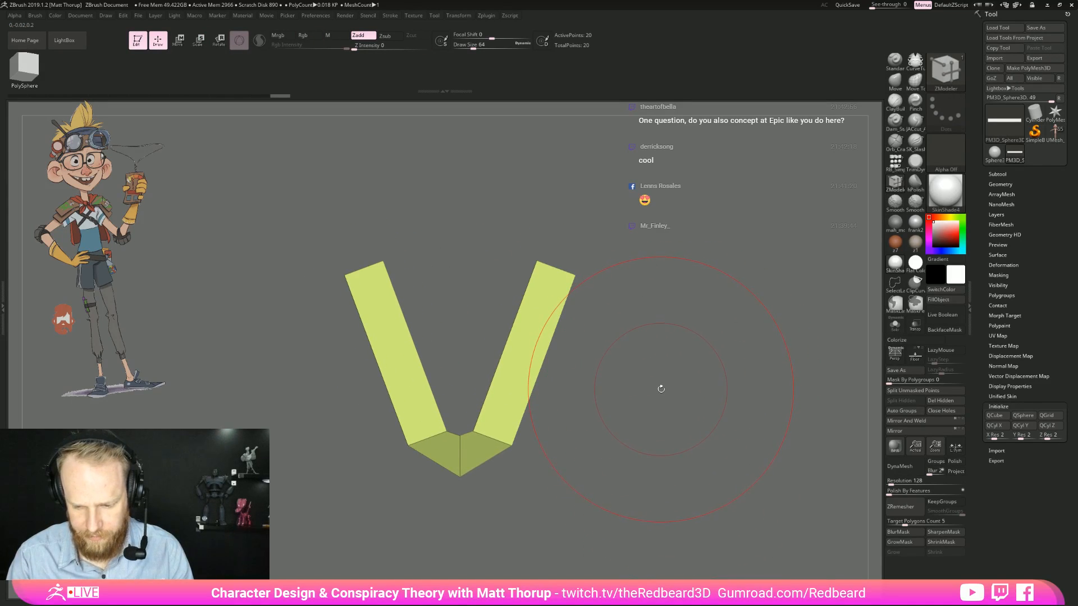
{"action": "key", "text": "w"}
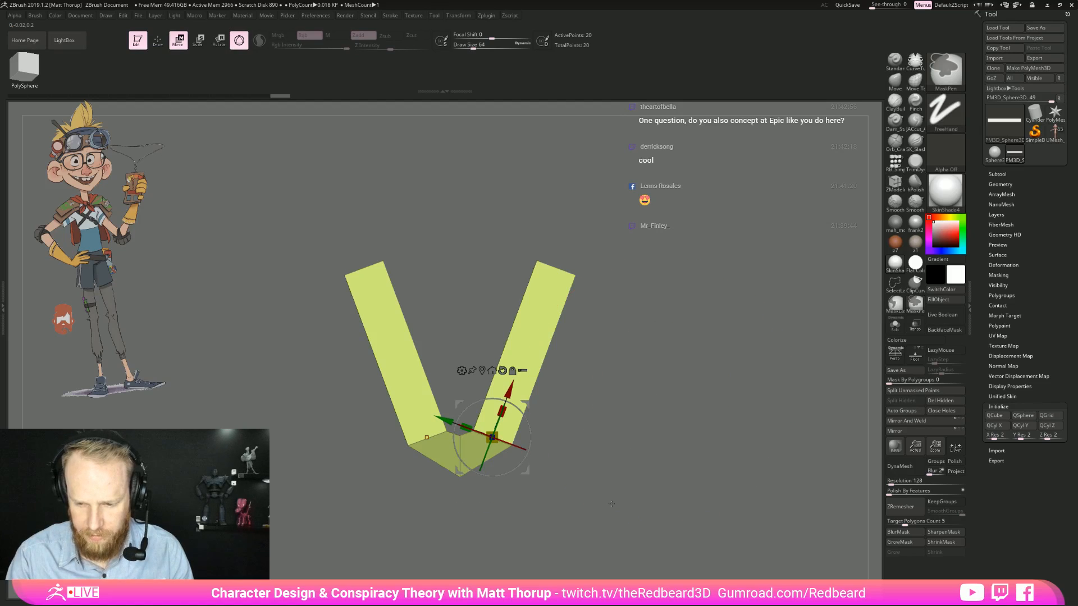
Step: Clear the mask from the V-shaped piece and duplicate its subtool
{"action": "key", "text": "q"}
{"action": "key", "text": "b"}
{"action": "key", "text": "z"}
{"action": "key", "text": "m"}
{"action": "mouse_move", "coordinate": [634, 265]}
{"action": "left_mouse_down"}
{"action": "mouse_move", "coordinate": [609, 283]}
{"action": "mouse_move", "coordinate": [635, 296]}
{"action": "mouse_move", "coordinate": [622, 293]}
{"action": "mouse_move", "coordinate": [569, 338]}
{"action": "mouse_move", "coordinate": [632, 397]}
{"action": "left_mouse_up"}
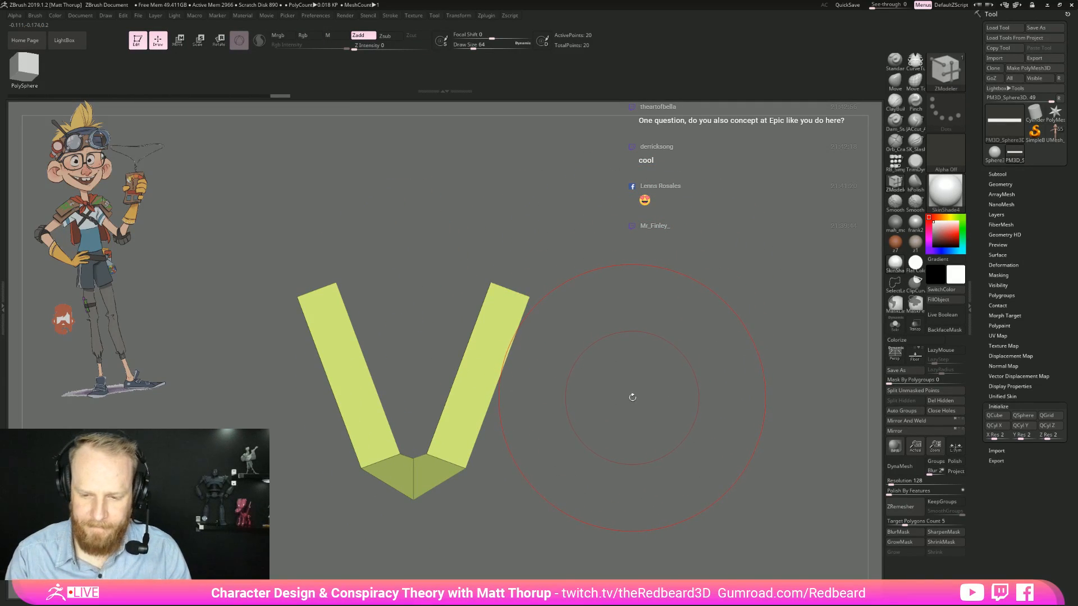
{"action": "left_click_drag", "start_coordinate": [633, 400], "coordinate": [652, 423]}
{"action": "key", "text": "w"}
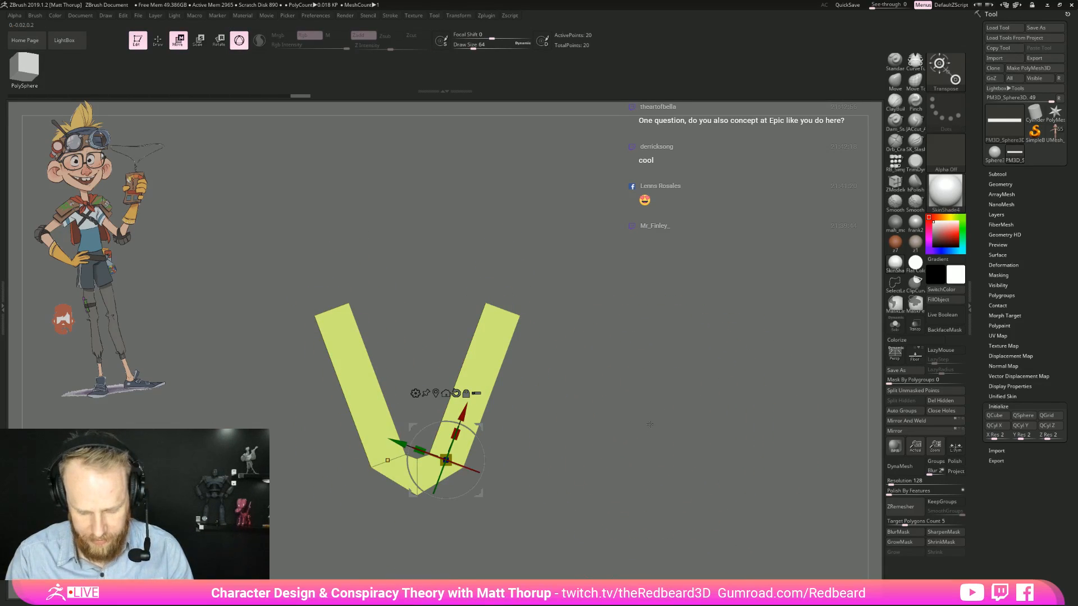
{"action": "mouse_move", "coordinate": [649, 424]}
{"action": "left_mouse_down"}
{"action": "mouse_move", "coordinate": [665, 435]}
{"action": "mouse_move", "coordinate": [648, 426]}
{"action": "left_mouse_up"}
{"action": "key", "text": "q"}
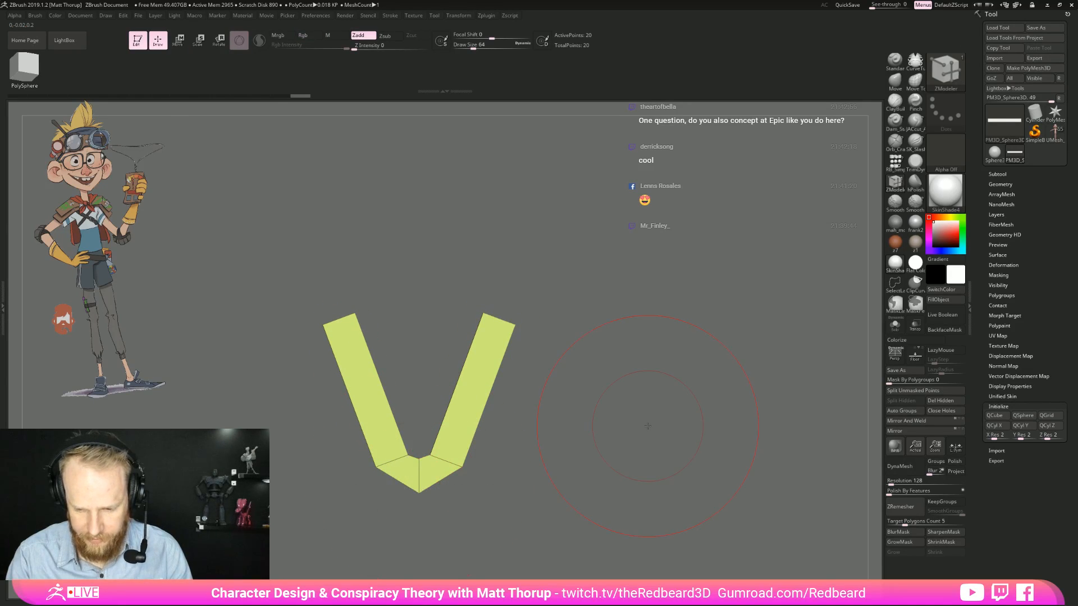
{"action": "key", "text": "w"}
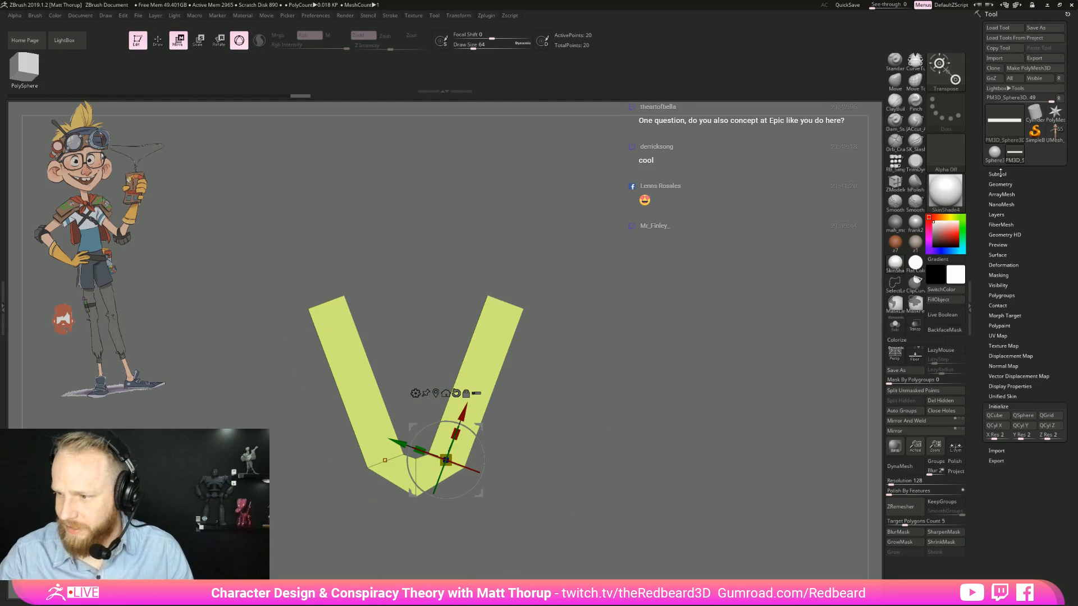
{"action": "left_click", "coordinate": [997, 174]}
{"action": "left_click", "coordinate": [998, 501]}
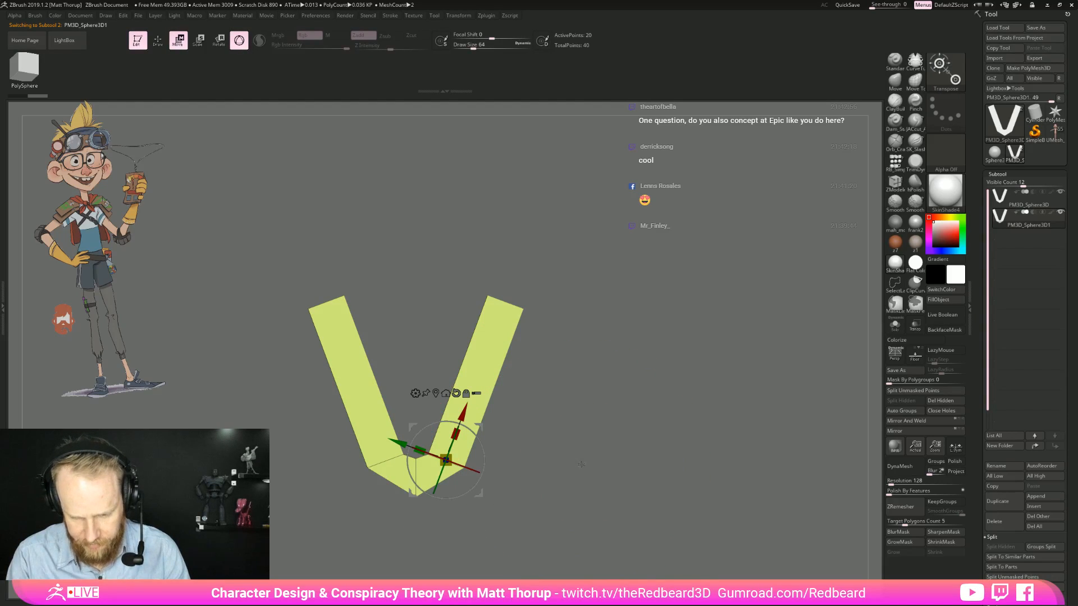
Step: Straighten the gizmo and copy the V horizontally beside the first one within the duplicated subtool
{"action": "left_click", "coordinate": [445, 393]}
{"action": "left_click_drag", "start_coordinate": [507, 460], "coordinate": [728, 463], "text": "ctrl"}
{"action": "mouse_move", "coordinate": [790, 433]}
{"action": "left_mouse_down", "text": "alt"}
{"action": "mouse_move", "coordinate": [746, 448]}
{"action": "mouse_move", "coordinate": [747, 421]}
{"action": "left_mouse_up", "text": "alt"}
{"action": "key", "text": "q"}
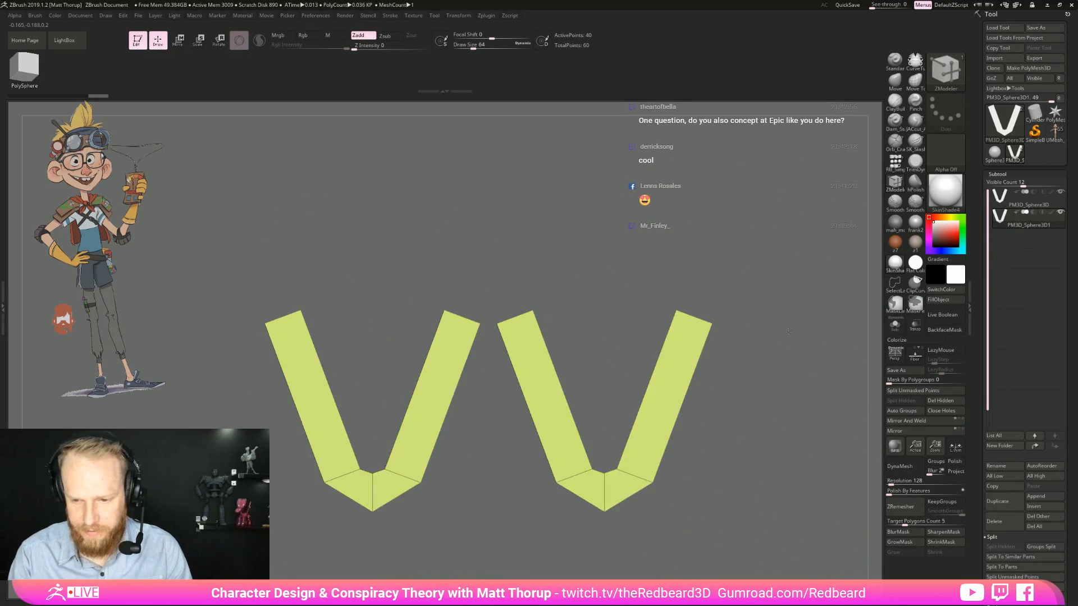
{"action": "mouse_move", "coordinate": [470, 233]}
{"action": "left_mouse_down", "text": "ctrl+shift"}
{"action": "mouse_move", "coordinate": [589, 224]}
{"action": "mouse_move", "coordinate": [415, 235]}
{"action": "mouse_move", "coordinate": [426, 230]}
{"action": "left_mouse_up", "text": "ctrl+shift"}
{"action": "left_click_drag", "start_coordinate": [754, 254], "coordinate": [691, 525]}
{"action": "left_click", "coordinate": [762, 318], "text": "ctrl+shift"}
Step: Move the gizmo to the unmasked mesh centre, midway between the two V shapes
{"action": "key", "text": "w"}
{"action": "left_click_drag", "start_coordinate": [708, 455], "coordinate": [817, 440], "text": "alt"}
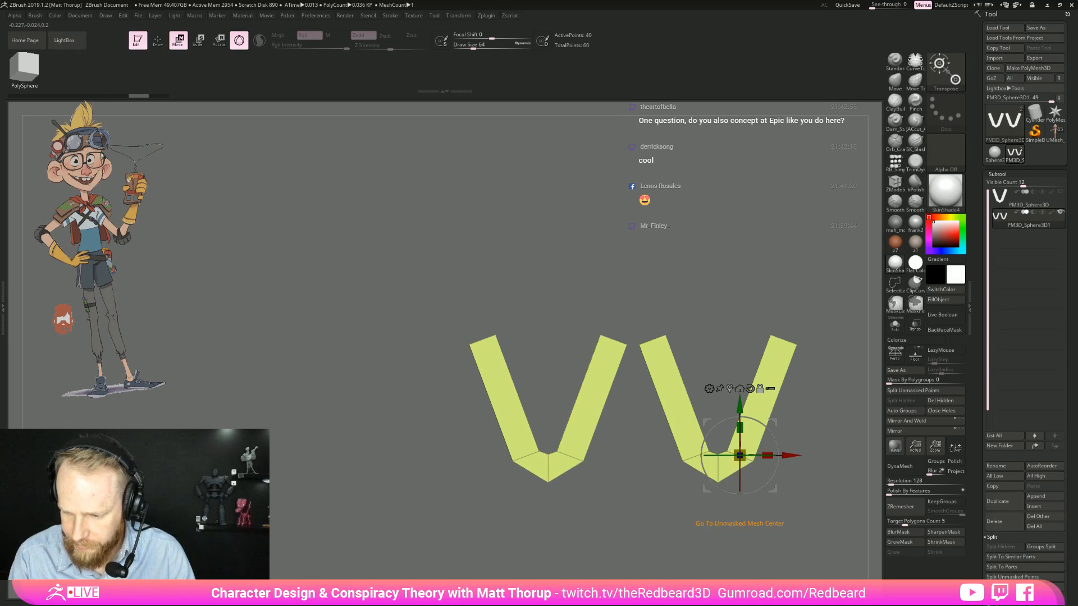
{"action": "left_click", "coordinate": [730, 389]}
{"action": "left_click", "coordinate": [635, 339]}
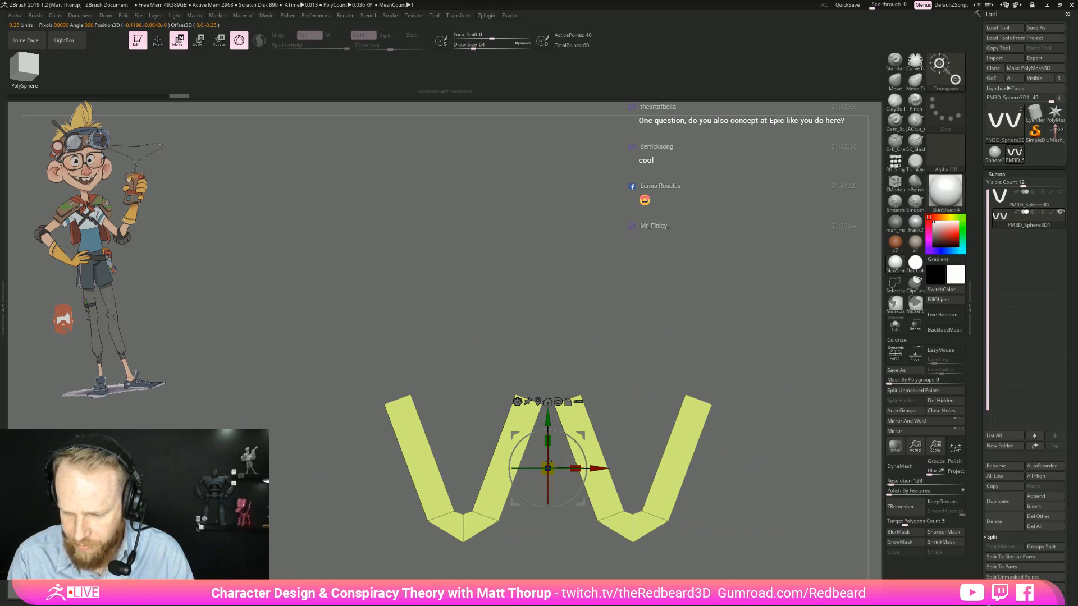
{"action": "left_click_drag", "start_coordinate": [793, 362], "coordinate": [749, 334], "text": "alt"}
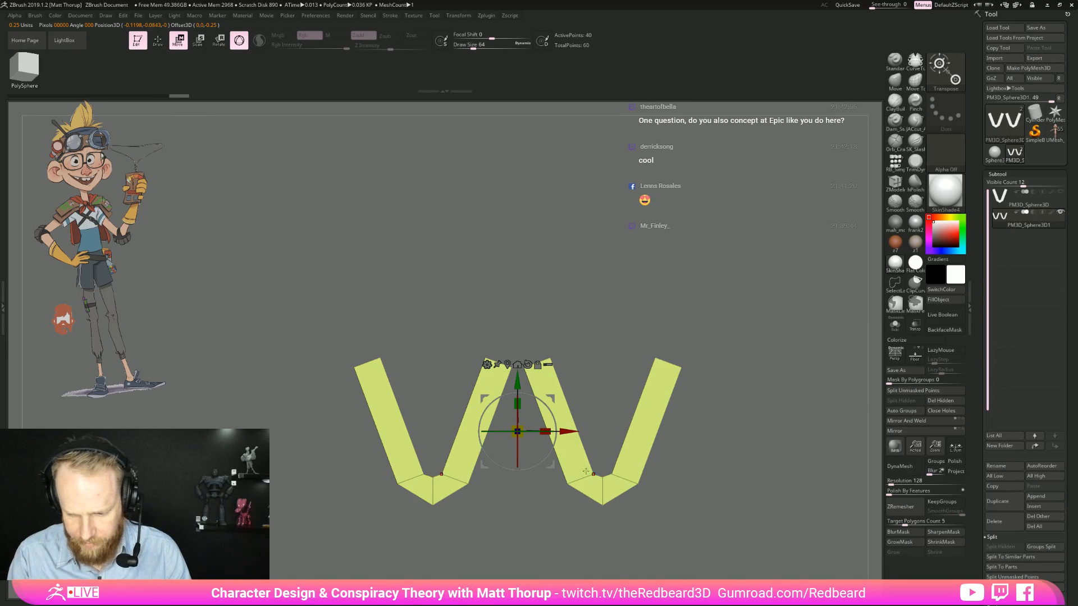
{"action": "key", "text": "q"}
{"action": "mouse_move", "coordinate": [724, 368]}
{"action": "left_mouse_down", "text": "alt"}
{"action": "mouse_move", "coordinate": [794, 363]}
{"action": "mouse_move", "coordinate": [816, 393]}
{"action": "left_mouse_up", "text": "alt"}
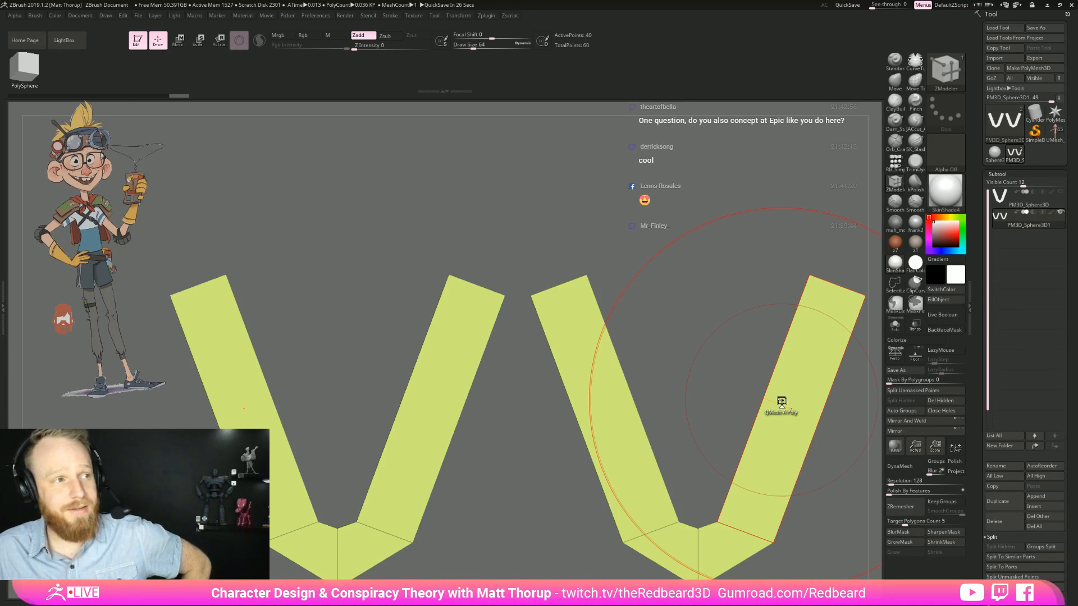
{"action": "left_click_drag", "start_coordinate": [782, 401], "coordinate": [842, 217]}
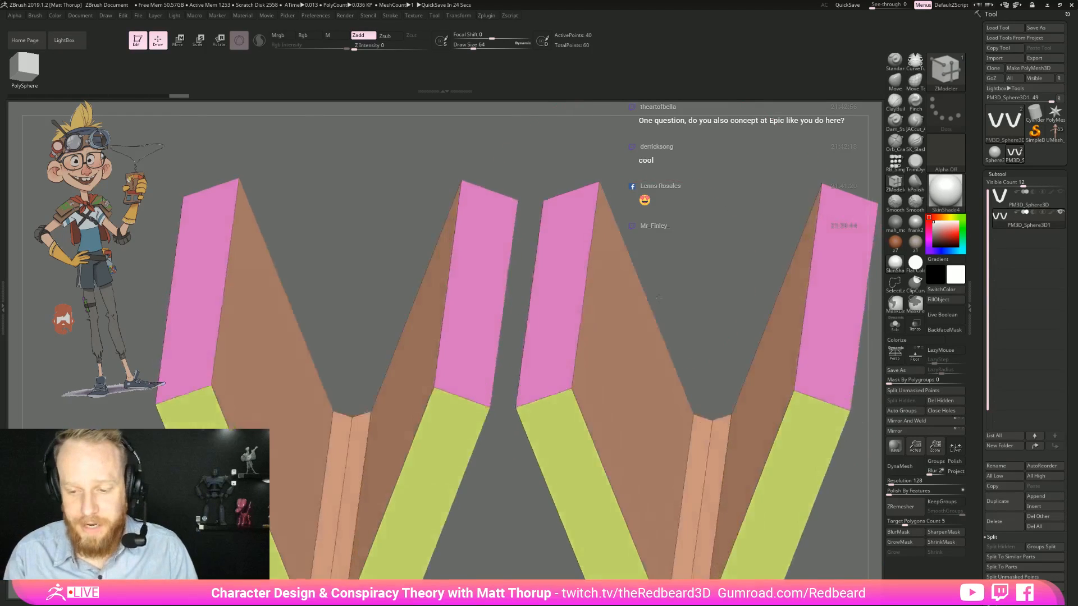
{"action": "key", "text": "ctrl+z"}
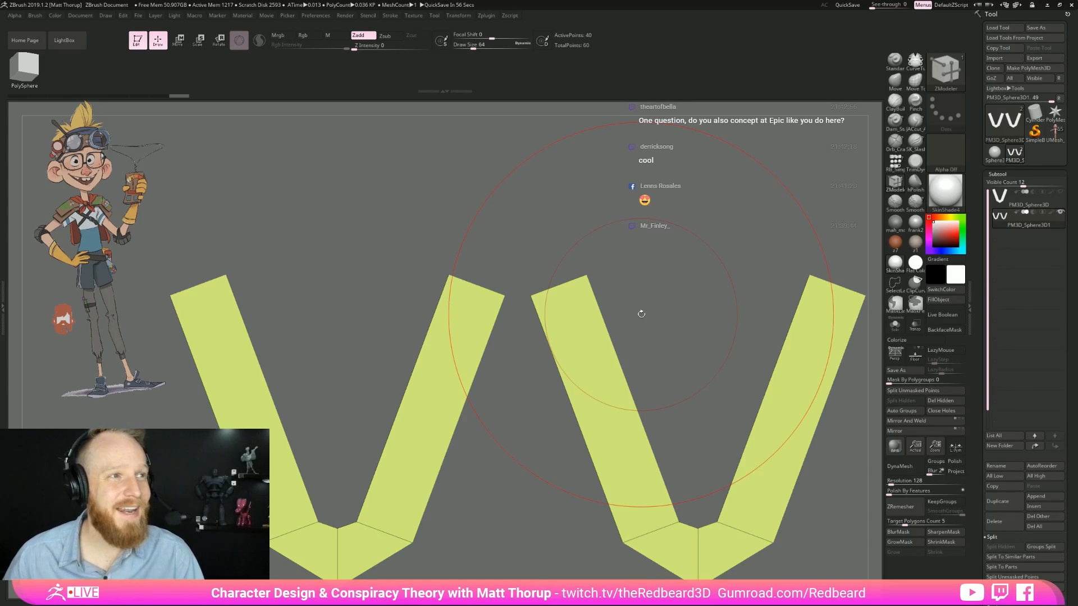
{"action": "left_click_drag", "start_coordinate": [641, 314], "coordinate": [607, 242]}
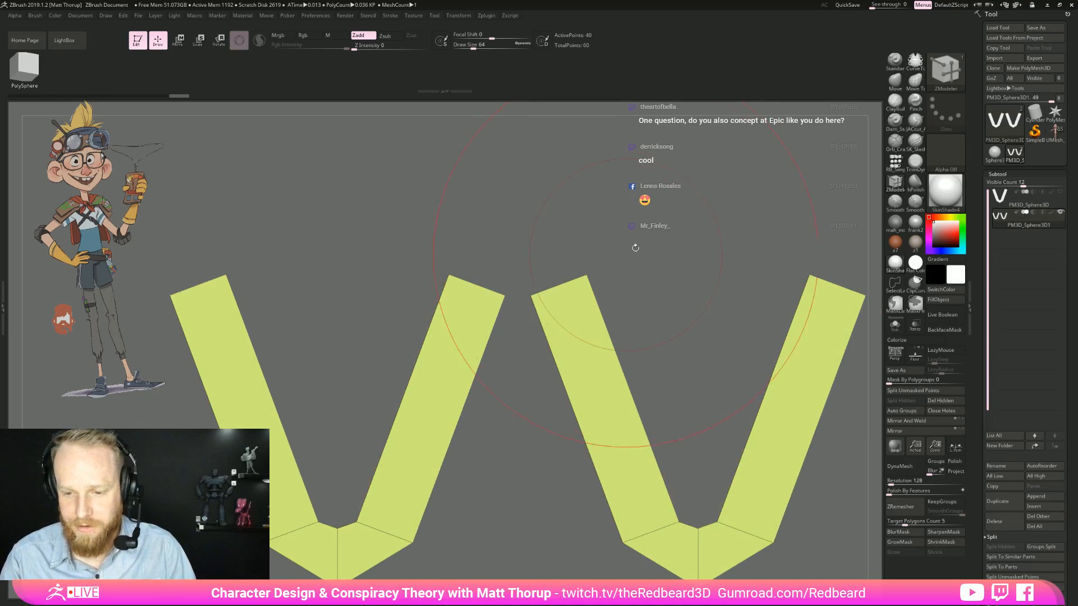
Step: Hide the two end faces where the V shapes meet and delete the hidden geometry
{"action": "left_click_drag", "start_coordinate": [628, 248], "coordinate": [579, 297]}
{"action": "mouse_move", "coordinate": [522, 373]}
{"action": "right_mouse_down"}
{"action": "mouse_move", "coordinate": [637, 193]}
{"action": "mouse_move", "coordinate": [644, 200]}
{"action": "right_mouse_up"}
{"action": "mouse_move", "coordinate": [662, 209]}
{"action": "left_mouse_down", "text": "ctrl+shift"}
{"action": "mouse_move", "coordinate": [411, 232]}
{"action": "mouse_move", "coordinate": [617, 314]}
{"action": "mouse_move", "coordinate": [701, 278]}
{"action": "left_mouse_up", "text": "ctrl+shift"}
{"action": "mouse_move", "coordinate": [702, 277]}
{"action": "right_mouse_down"}
{"action": "mouse_move", "coordinate": [728, 298]}
{"action": "mouse_move", "coordinate": [706, 210]}
{"action": "mouse_move", "coordinate": [696, 241]}
{"action": "mouse_move", "coordinate": [730, 314]}
{"action": "right_mouse_up"}
{"action": "key", "text": "b"}
{"action": "key", "text": "z"}
{"action": "key", "text": "m"}
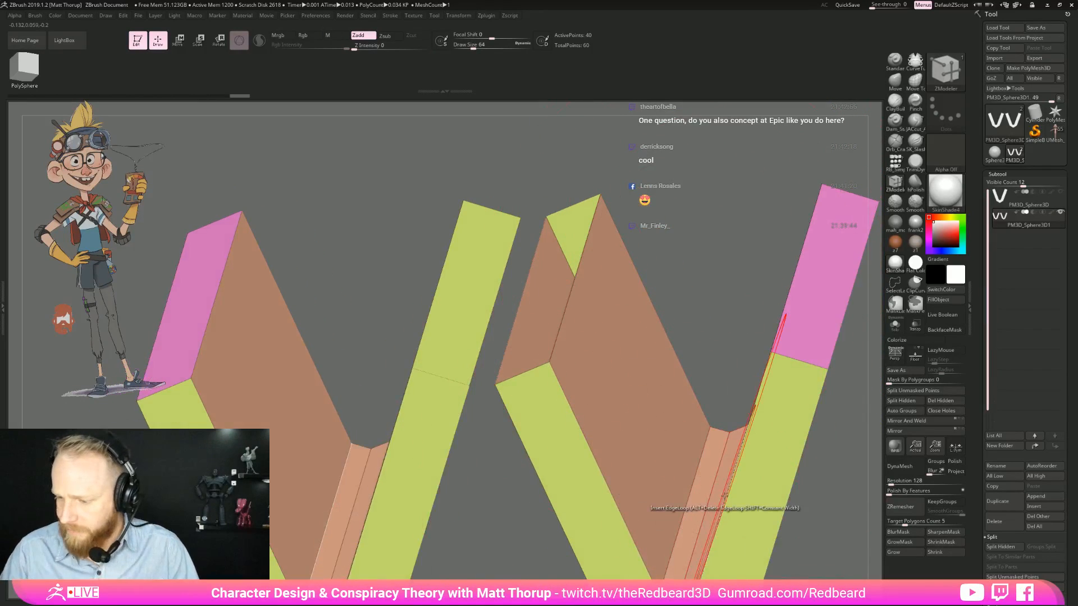
{"action": "left_click", "coordinate": [947, 401]}
{"action": "right_click_drag", "start_coordinate": [526, 558], "coordinate": [534, 544]}
{"action": "right_click_drag", "start_coordinate": [718, 522], "coordinate": [651, 314]}
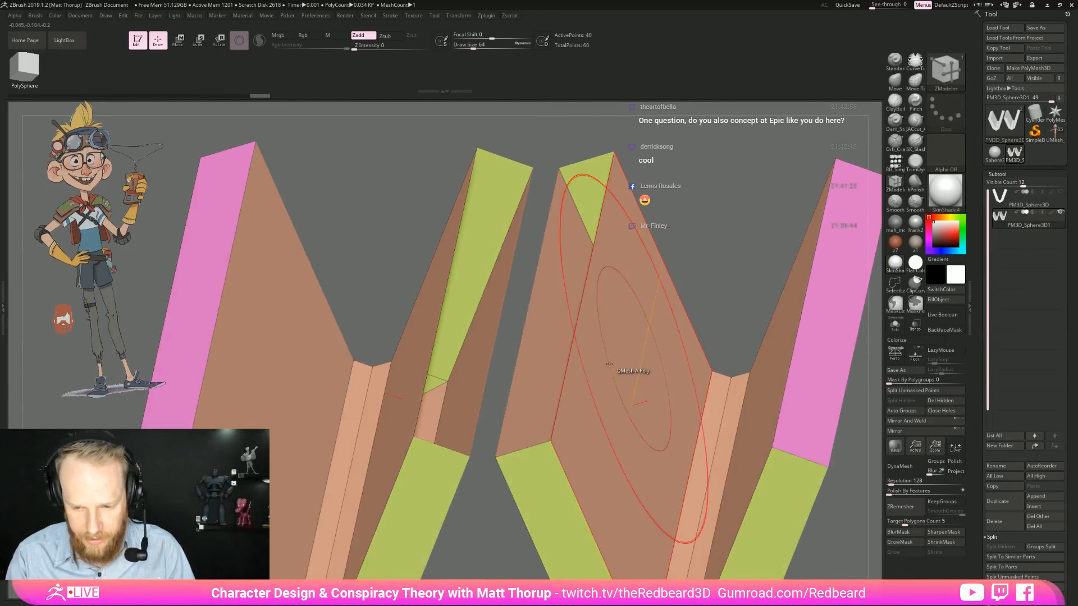
Step: Bridge the two open inner ends with ZModeler's edge action Bridge, Two Holes, shaping a rounded arch that joins the V shapes into a W
{"action": "right_click_drag", "start_coordinate": [490, 370], "coordinate": [492, 301]}
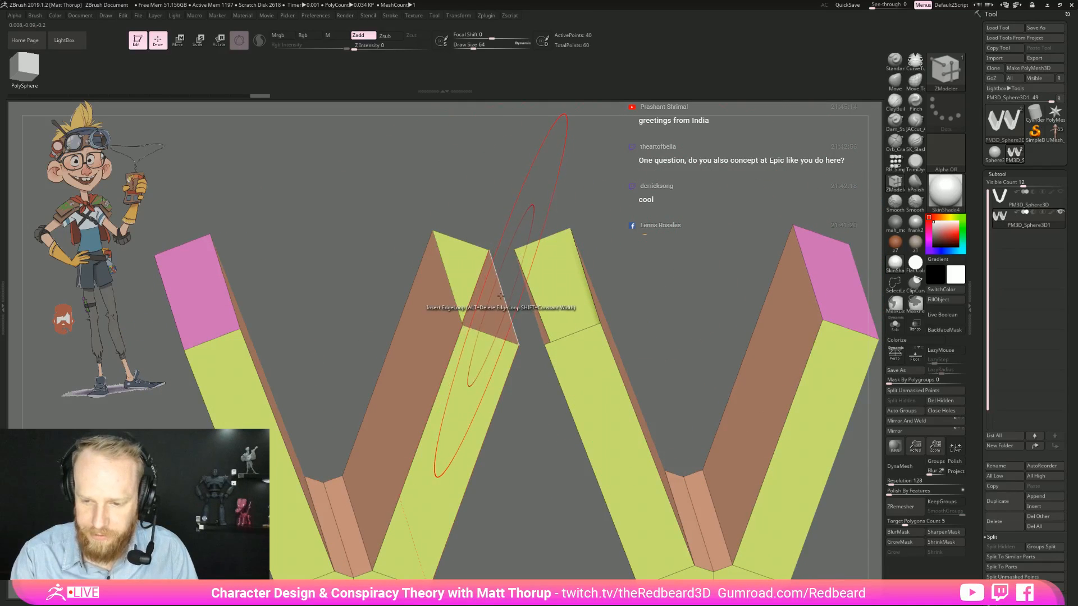
{"action": "key", "text": "space"}
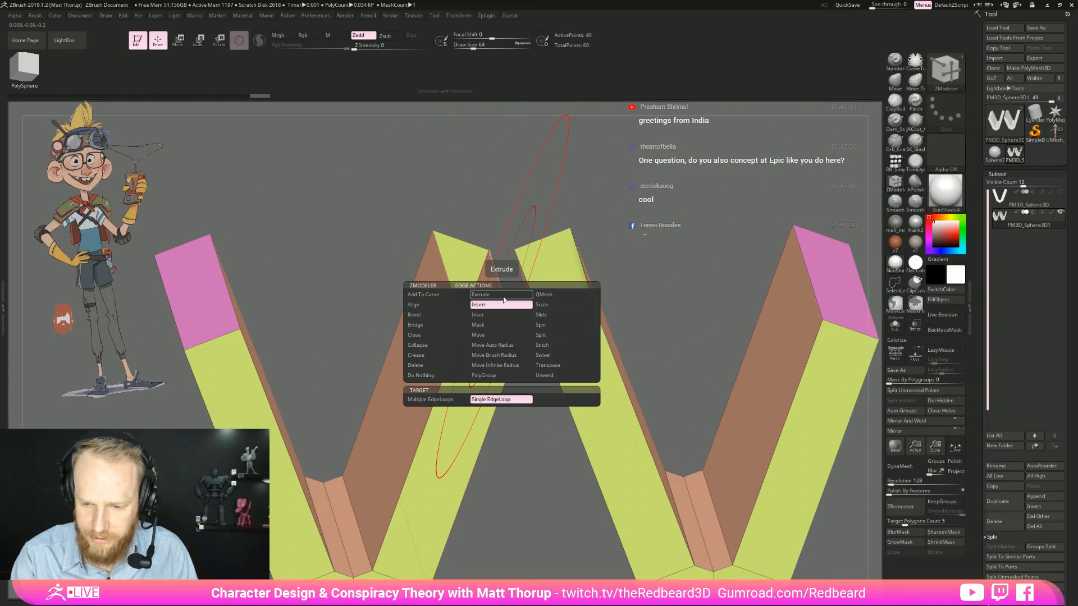
{"action": "left_click", "coordinate": [430, 326]}
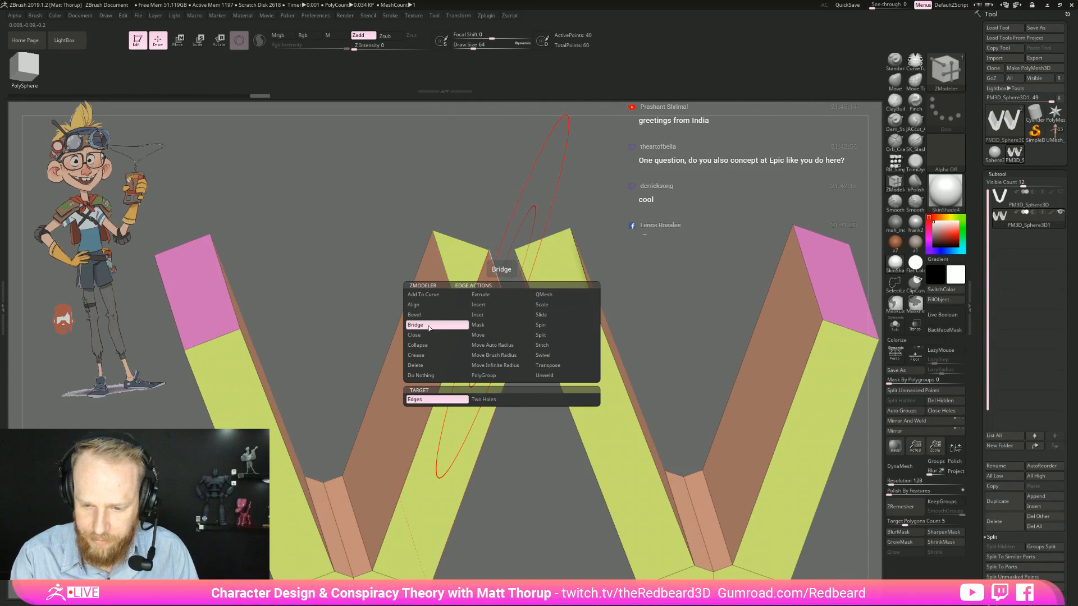
{"action": "left_click", "coordinate": [496, 401]}
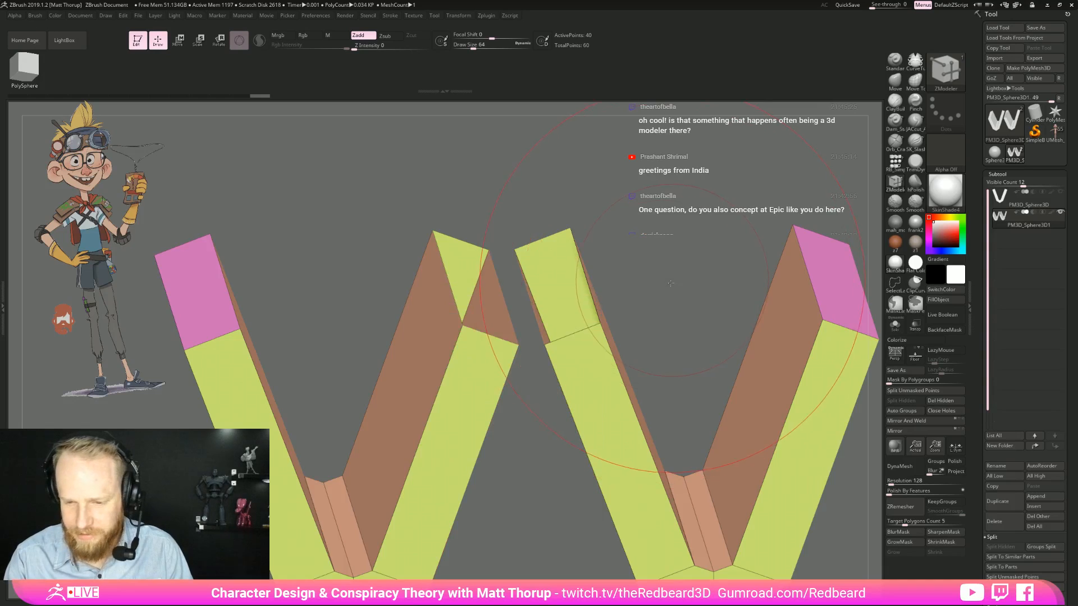
{"action": "left_click_drag", "start_coordinate": [532, 425], "coordinate": [505, 313]}
{"action": "left_click", "coordinate": [494, 318]}
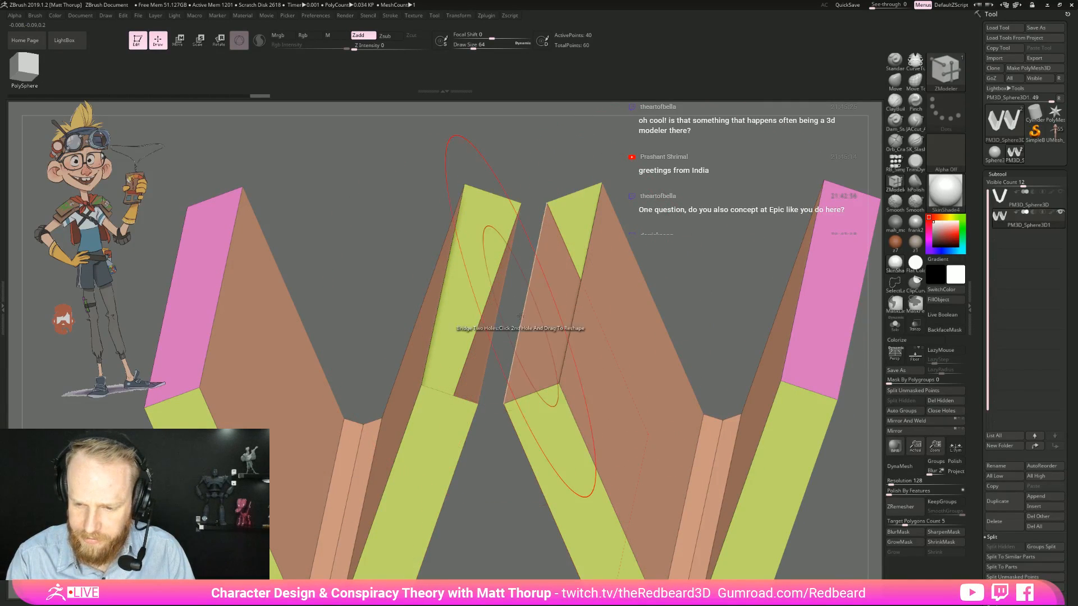
{"action": "left_click", "coordinate": [521, 323]}
{"action": "left_click_drag", "start_coordinate": [520, 323], "coordinate": [614, 192]}
{"action": "left_click_drag", "start_coordinate": [618, 234], "coordinate": [623, 327]}
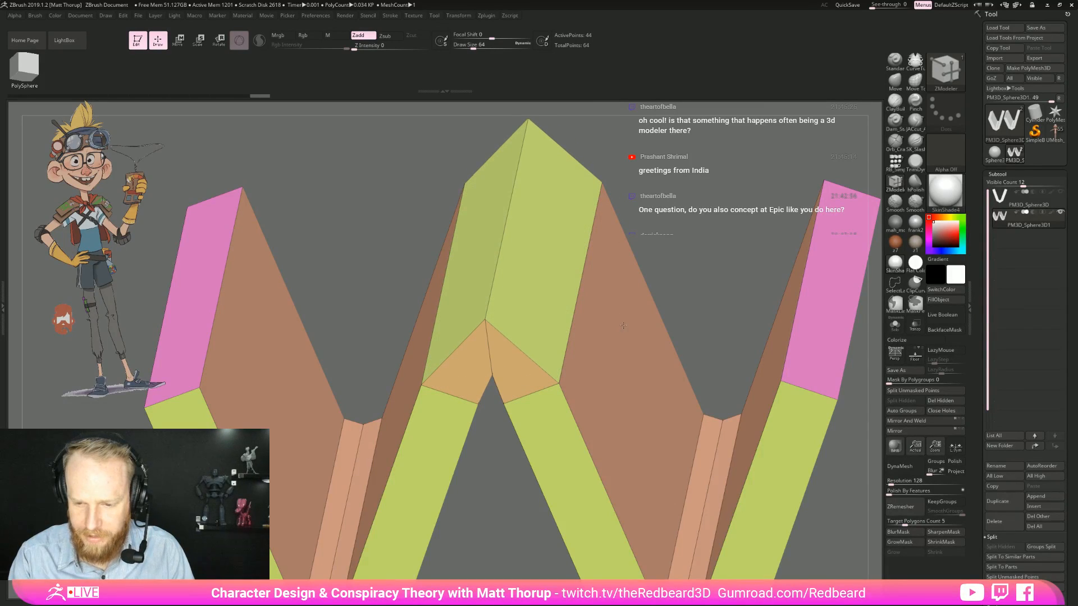
{"action": "mouse_move", "coordinate": [623, 313]}
{"action": "left_mouse_down"}
{"action": "mouse_move", "coordinate": [610, 305]}
{"action": "mouse_move", "coordinate": [621, 306]}
{"action": "left_mouse_up"}
{"action": "left_click_drag", "start_coordinate": [668, 239], "coordinate": [623, 340], "text": "shift"}
Step: Preview the W with Dynamic Subdiv, choosing Always YES for auto-activation, and turn the smoothing off again
{"action": "left_click_drag", "start_coordinate": [624, 340], "coordinate": [762, 440], "text": "alt"}
{"action": "key", "text": "d"}
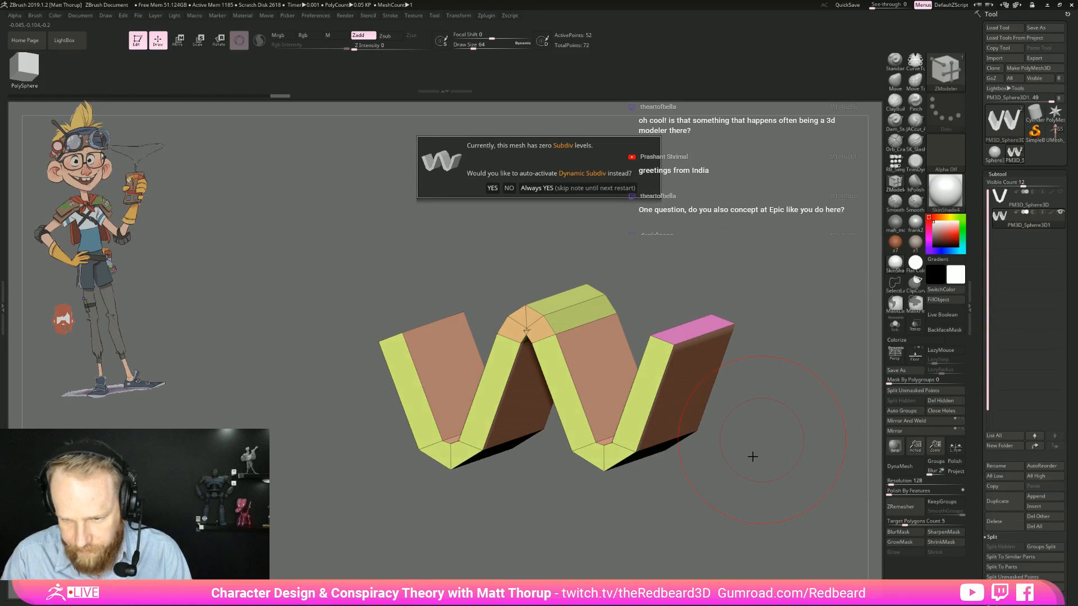
{"action": "left_click", "coordinate": [578, 188]}
{"action": "mouse_move", "coordinate": [774, 387]}
{"action": "left_mouse_down"}
{"action": "mouse_move", "coordinate": [791, 422]}
{"action": "mouse_move", "coordinate": [760, 447]}
{"action": "mouse_move", "coordinate": [794, 438]}
{"action": "mouse_move", "coordinate": [765, 433]}
{"action": "mouse_move", "coordinate": [775, 430]}
{"action": "mouse_move", "coordinate": [767, 443]}
{"action": "mouse_move", "coordinate": [772, 404]}
{"action": "left_mouse_up"}
{"action": "key", "text": "shift+d"}
Step: Try to shift an inner point of the arch with the Move brush at a draw size of 2
{"action": "key", "text": "b"}
{"action": "key", "text": "m"}
{"action": "key", "text": "v"}
{"action": "key", "text": "s"}
{"action": "left_click_drag", "start_coordinate": [484, 291], "coordinate": [478, 290]}
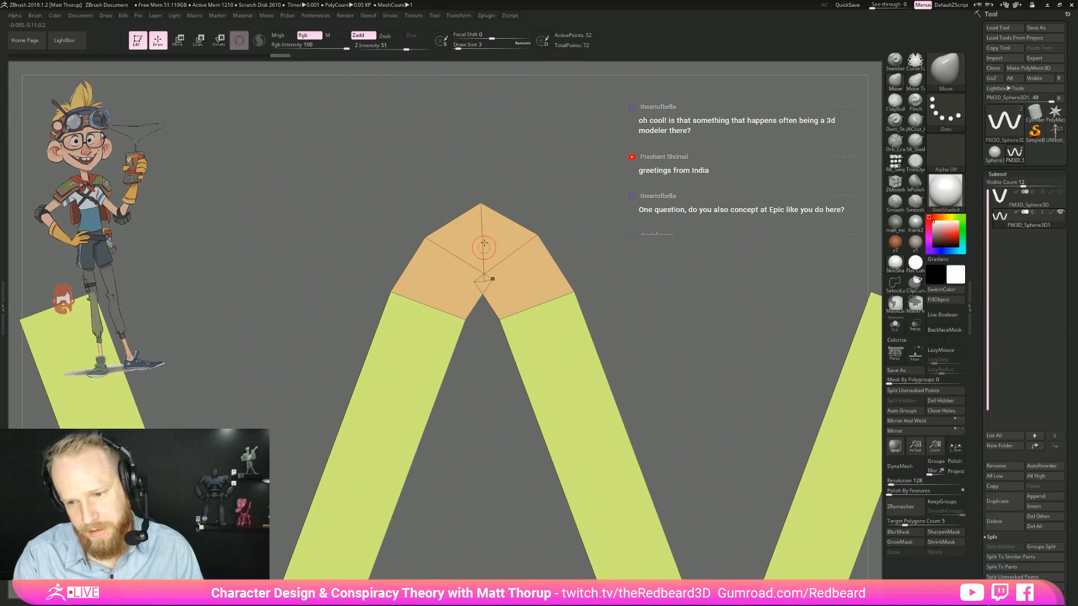
{"action": "key", "text": "bracketleft"}
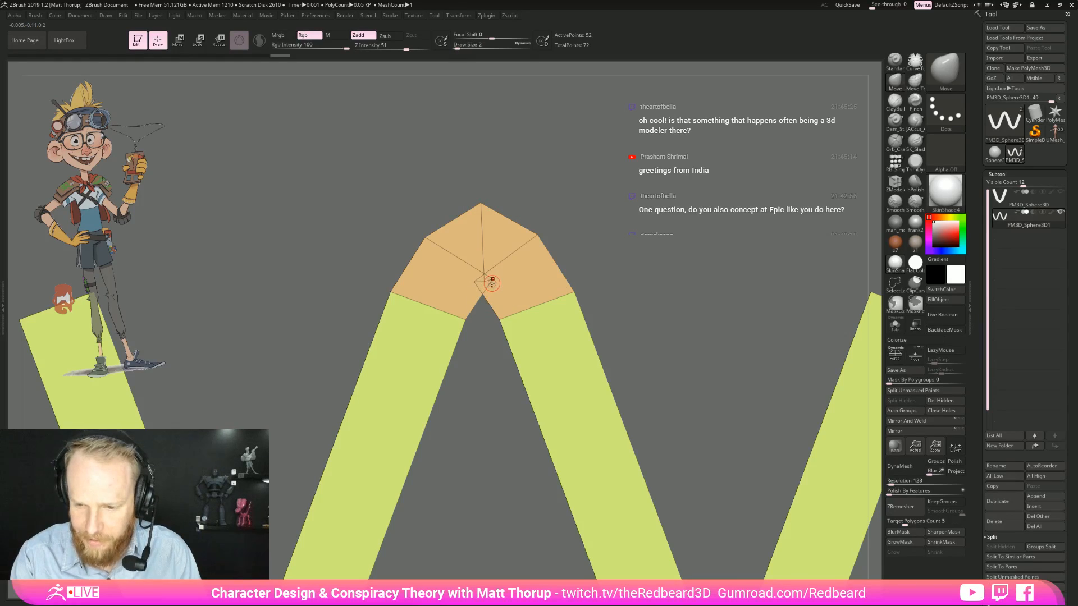
{"action": "left_click_drag", "start_coordinate": [486, 281], "coordinate": [460, 288]}
{"action": "key", "text": "ctrl+z"}
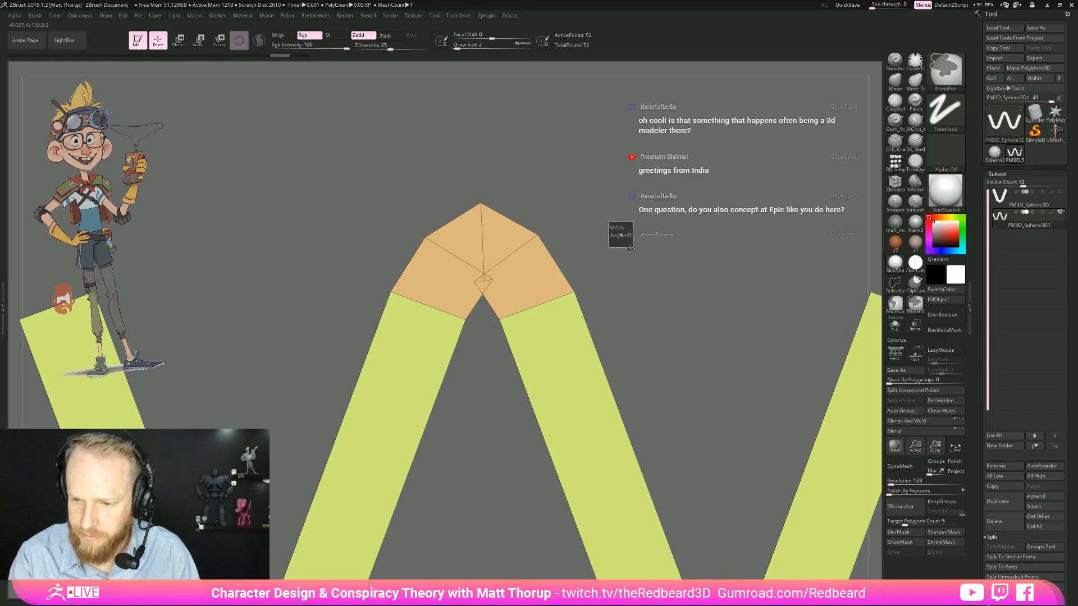
Step: Isolate the arch's left inner point with an inverted mask, move it outward with the gizmo, and clear the mask
{"action": "left_click", "coordinate": [512, 295], "text": "ctrl"}
{"action": "left_click", "coordinate": [593, 269], "text": "ctrl"}
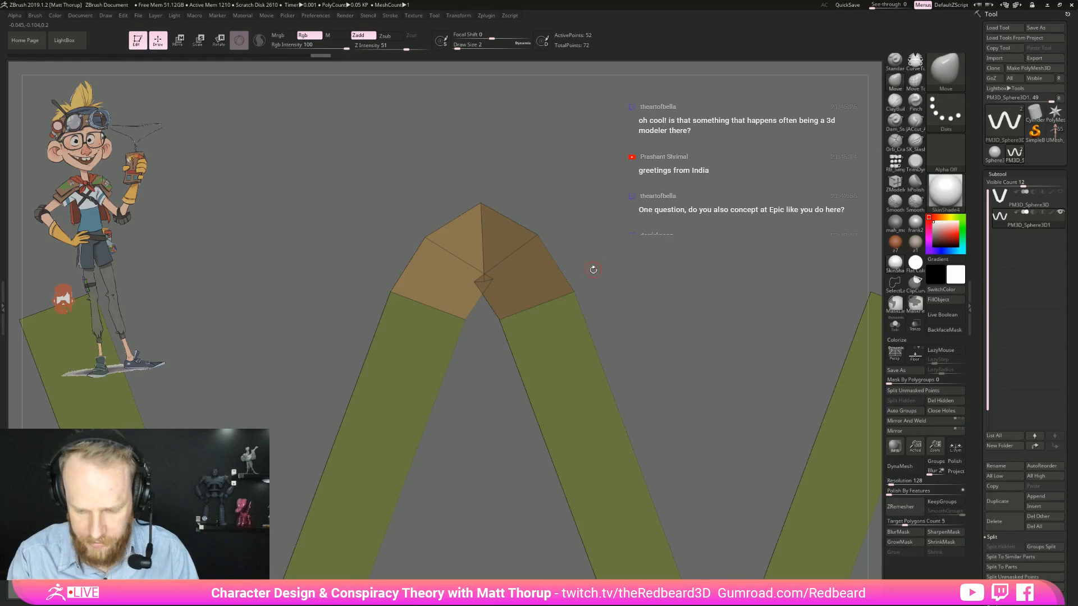
{"action": "key", "text": "w"}
{"action": "left_click_drag", "start_coordinate": [533, 500], "coordinate": [465, 510]}
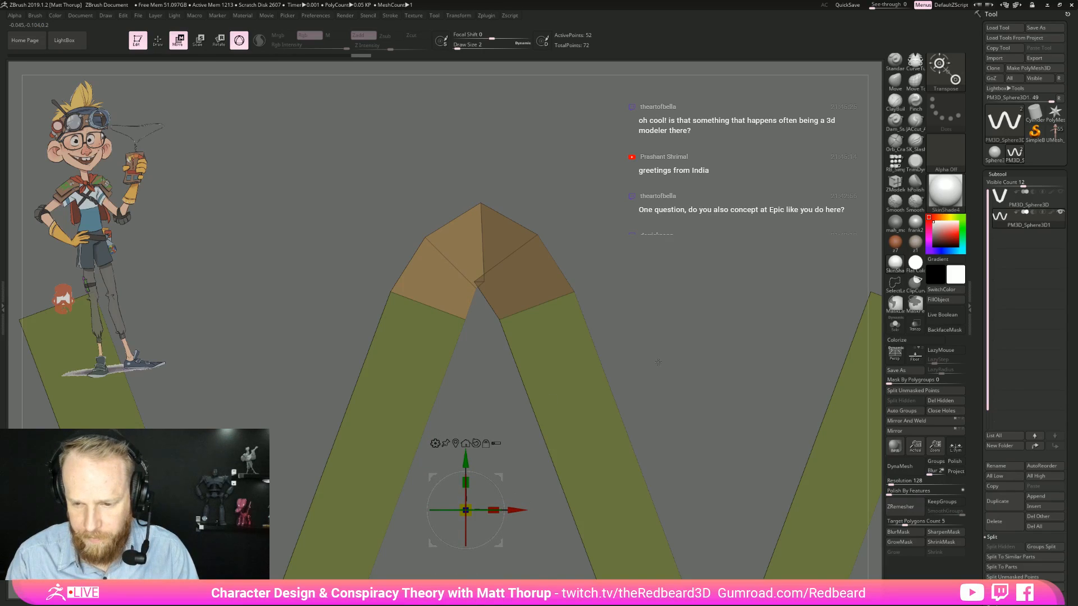
{"action": "left_click_drag", "start_coordinate": [658, 362], "coordinate": [651, 337], "text": "ctrl"}
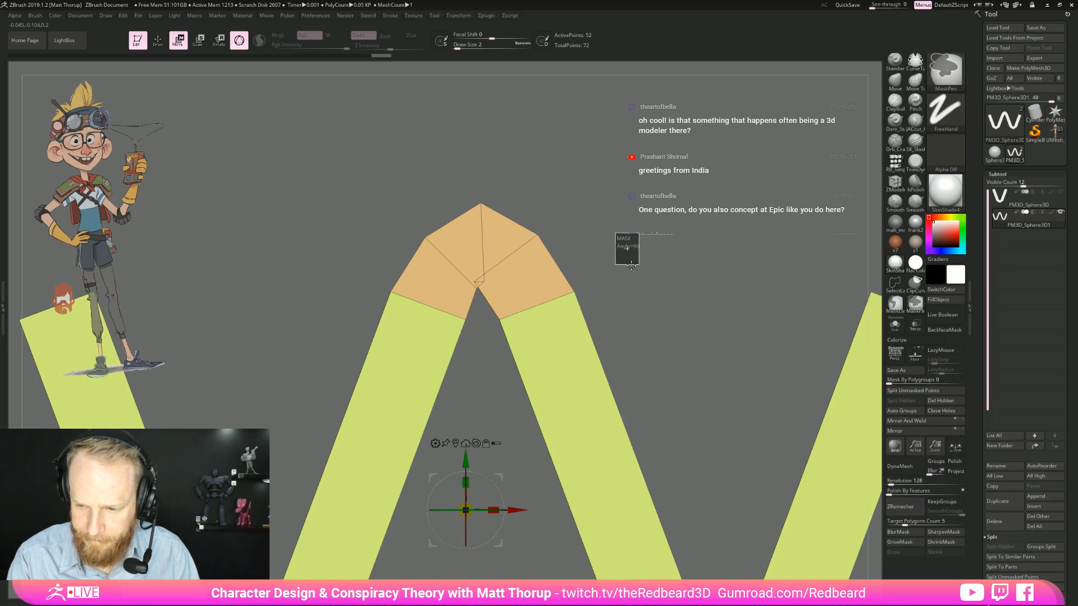
Step: Isolate the arch's right inner point with an inverted mask and move it outward with the gizmo to open the inner corner
{"action": "left_click_drag", "start_coordinate": [483, 281], "coordinate": [506, 276], "text": "ctrl"}
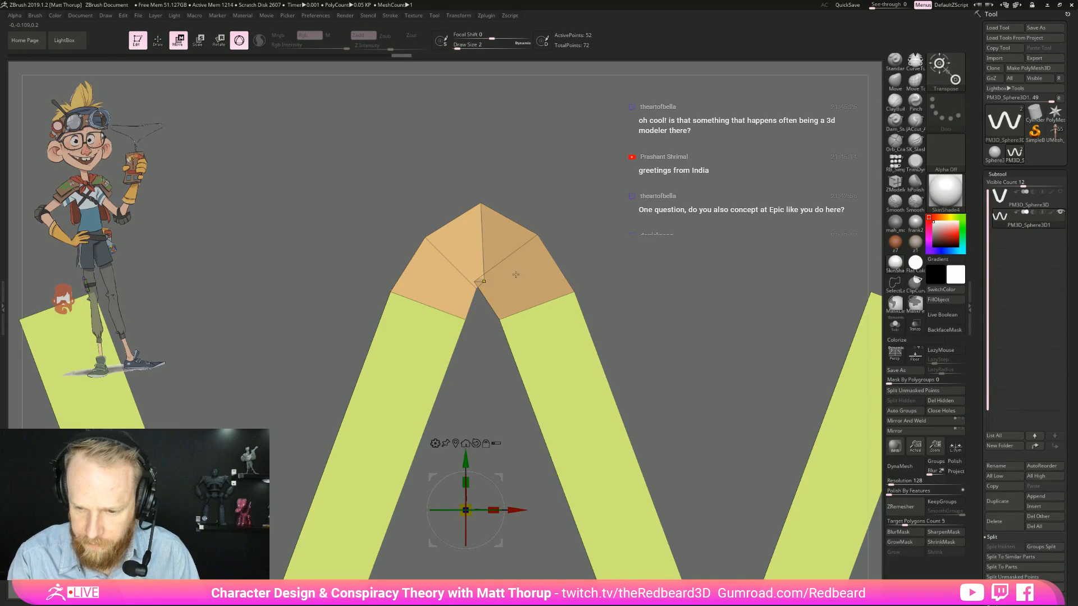
{"action": "left_click", "coordinate": [613, 272], "text": "ctrl"}
{"action": "left_click_drag", "start_coordinate": [516, 509], "coordinate": [531, 509]}
{"action": "left_click_drag", "start_coordinate": [480, 461], "coordinate": [481, 467]}
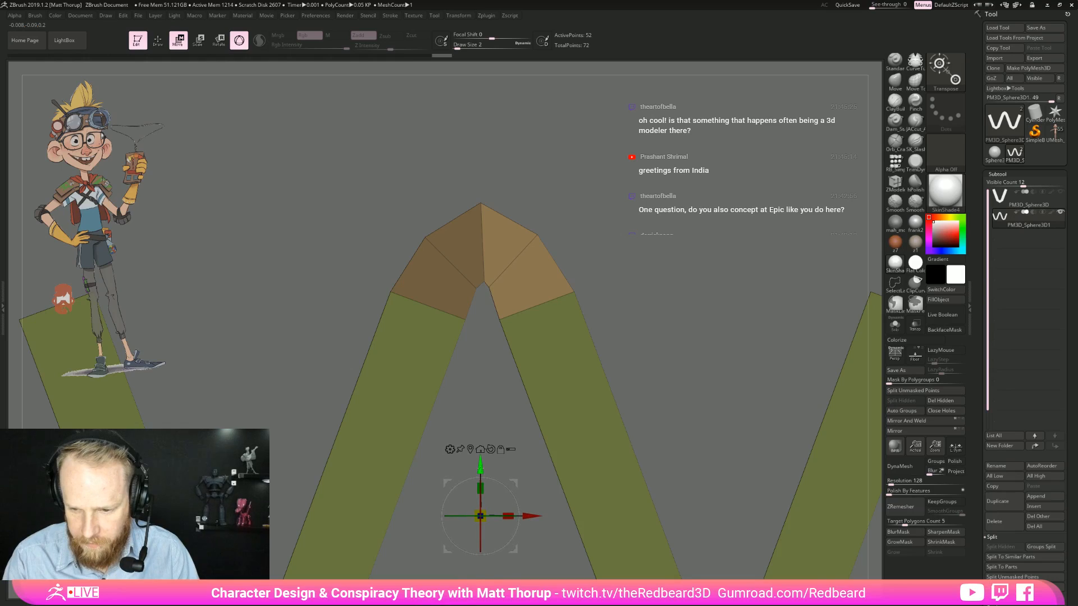
{"action": "left_click_drag", "start_coordinate": [533, 517], "coordinate": [534, 518]}
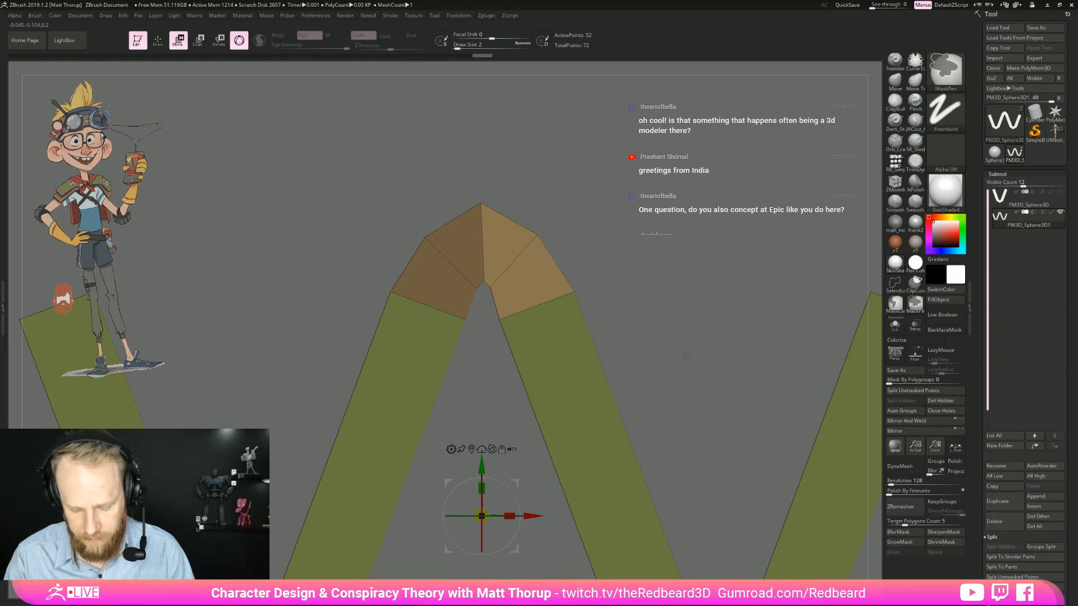
Step: Isolate the arch's middle section with an inverted mask, centre the gizmo on it, and clear the mask
{"action": "key", "text": "q"}
{"action": "left_click_drag", "start_coordinate": [688, 342], "coordinate": [695, 350], "text": "ctrl"}
{"action": "left_click_drag", "start_coordinate": [480, 174], "coordinate": [488, 328], "text": "ctrl"}
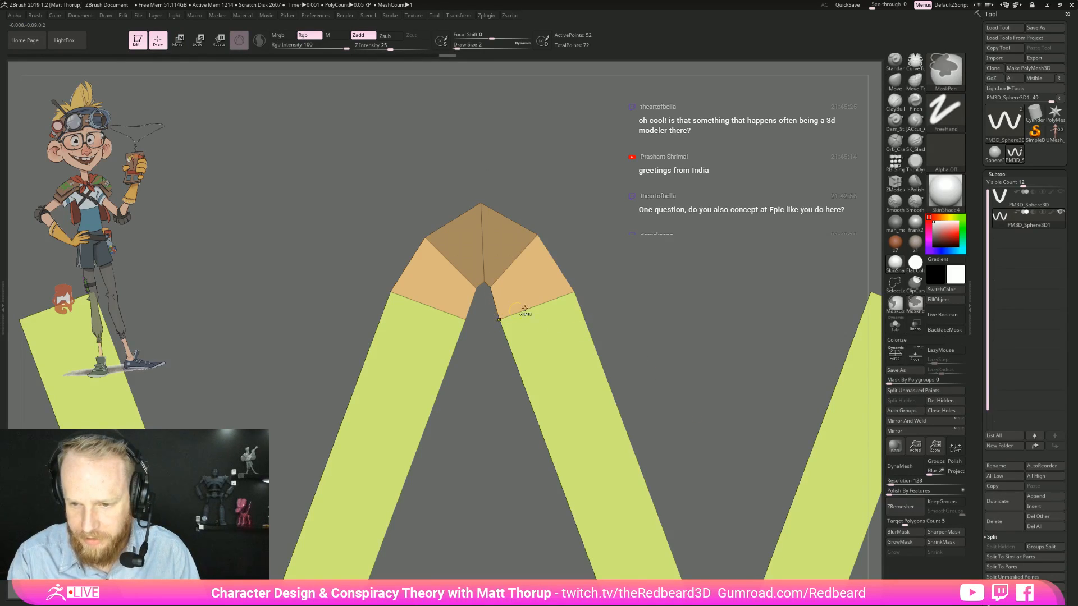
{"action": "left_click", "coordinate": [633, 259], "text": "ctrl"}
{"action": "key", "text": "w"}
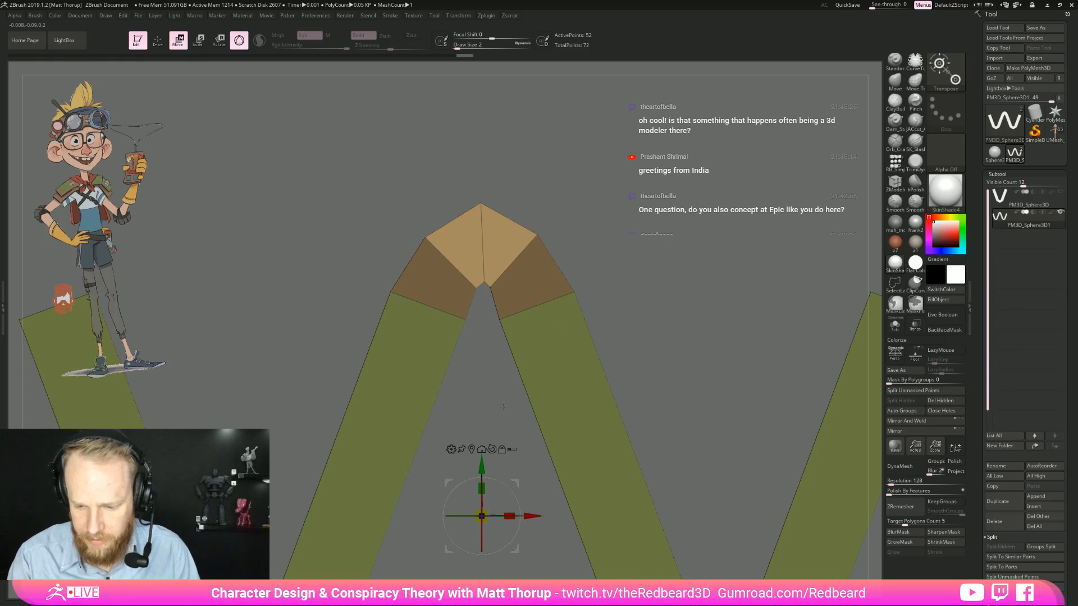
{"action": "left_click", "coordinate": [473, 241], "text": "alt"}
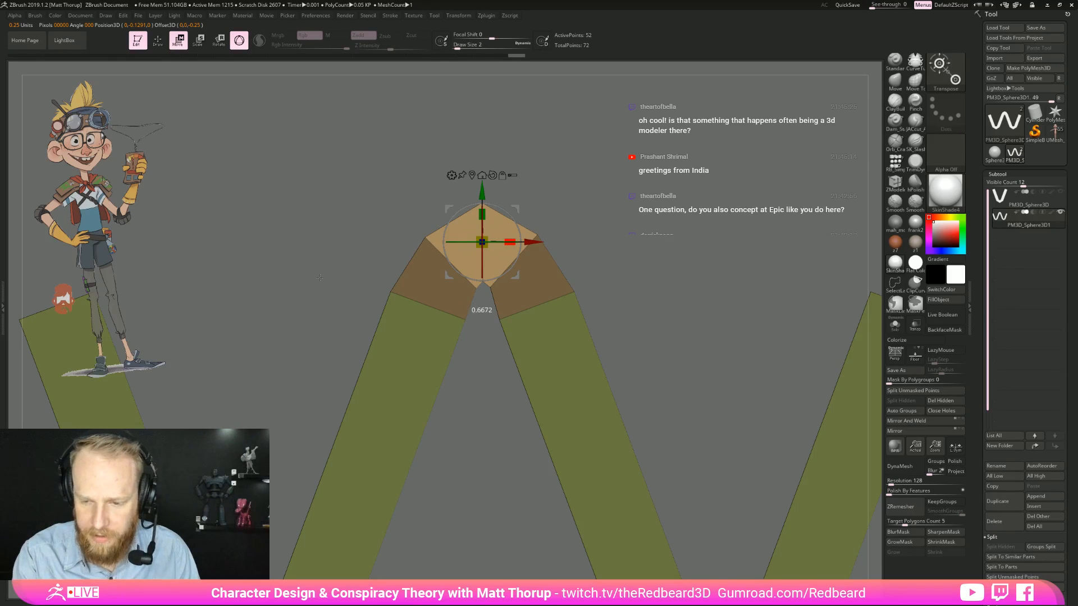
{"action": "key", "text": "q"}
{"action": "left_click", "coordinate": [685, 331], "text": "ctrl"}
{"action": "key", "text": "f"}
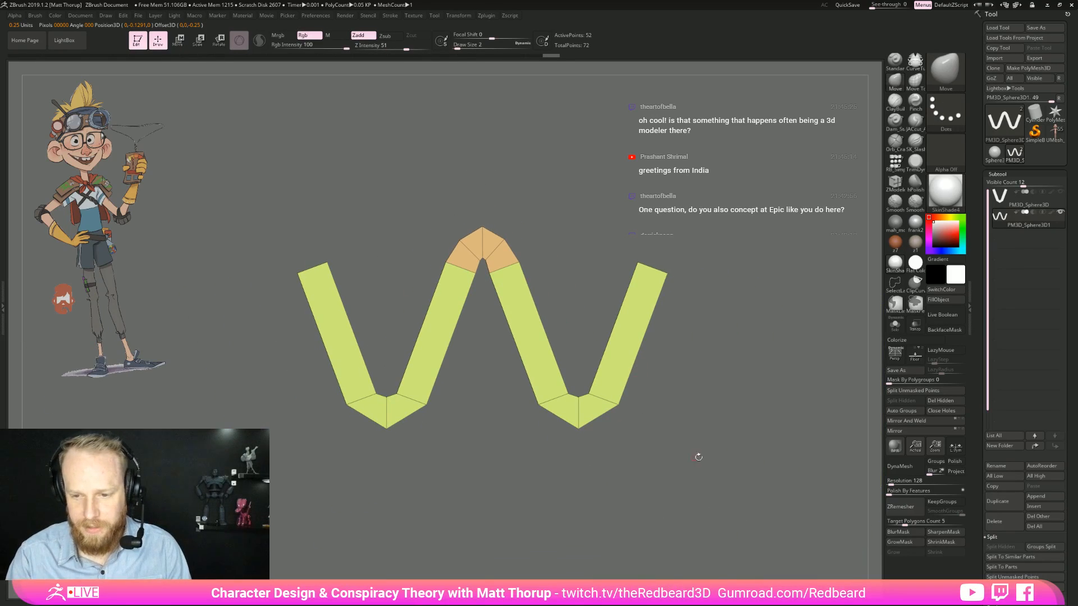
Step: Mirror and weld the W shape, and mask the points around the middle of its central arch
{"action": "left_click", "coordinate": [913, 422]}
{"action": "right_click_drag", "start_coordinate": [654, 507], "coordinate": [570, 344], "text": "alt"}
{"action": "mouse_move", "coordinate": [650, 306]}
{"action": "left_mouse_down"}
{"action": "mouse_move", "coordinate": [690, 314]}
{"action": "mouse_move", "coordinate": [644, 306]}
{"action": "mouse_move", "coordinate": [650, 275]}
{"action": "mouse_move", "coordinate": [663, 308]}
{"action": "mouse_move", "coordinate": [608, 306]}
{"action": "left_mouse_up"}
{"action": "key", "text": "ctrl"}
{"action": "left_click_drag", "start_coordinate": [480, 187], "coordinate": [489, 328], "text": "ctrl"}
Step: Adjust the arch's middle section vertically, scale it slightly narrower with the gizmo, and return to drawing with the mask cleared
{"action": "key", "text": "w"}
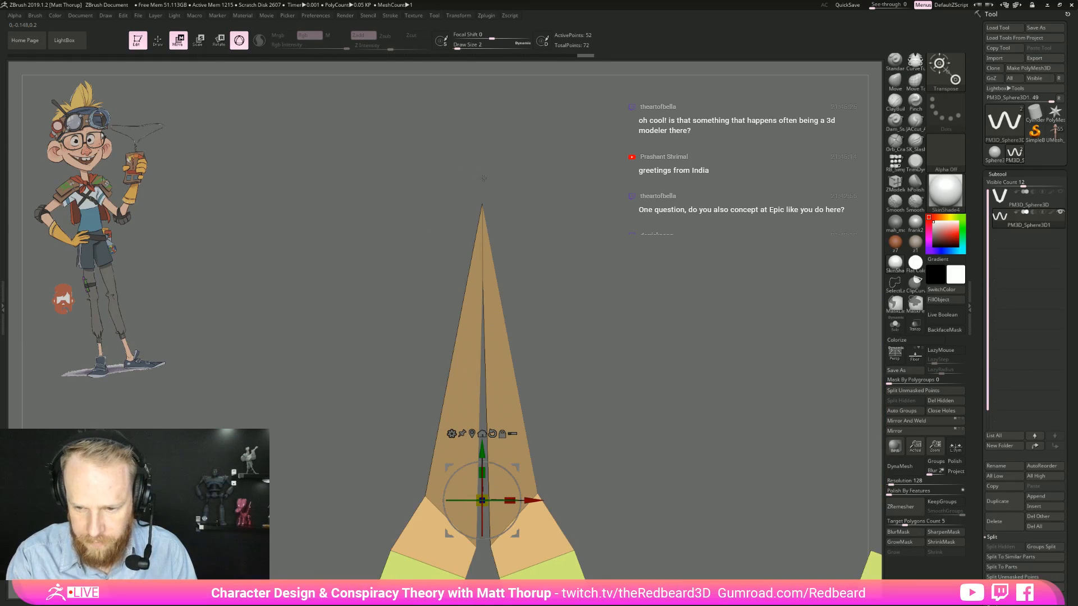
{"action": "key", "text": "ctrl+shift+z"}
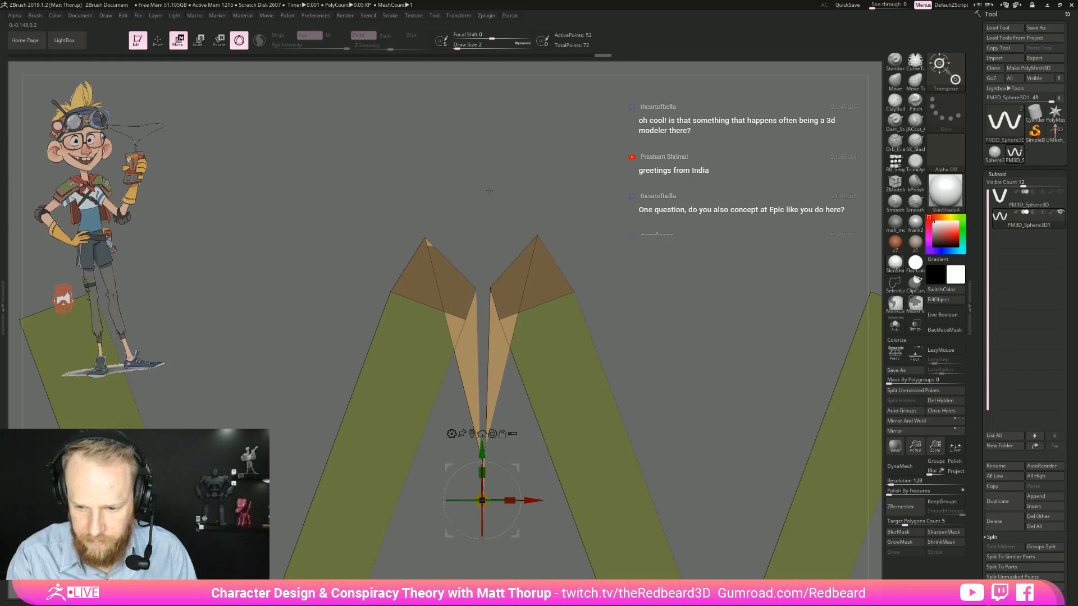
{"action": "left_click_drag", "start_coordinate": [492, 448], "coordinate": [488, 197]}
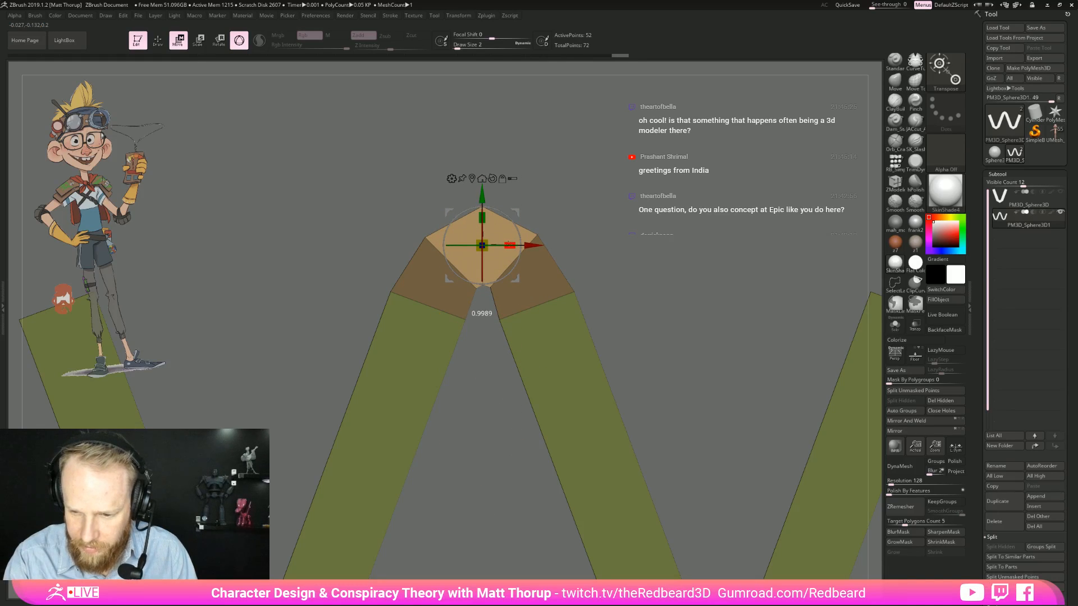
{"action": "mouse_move", "coordinate": [510, 245]}
{"action": "left_mouse_down"}
{"action": "mouse_move", "coordinate": [566, 247]}
{"action": "mouse_move", "coordinate": [501, 249]}
{"action": "left_mouse_up"}
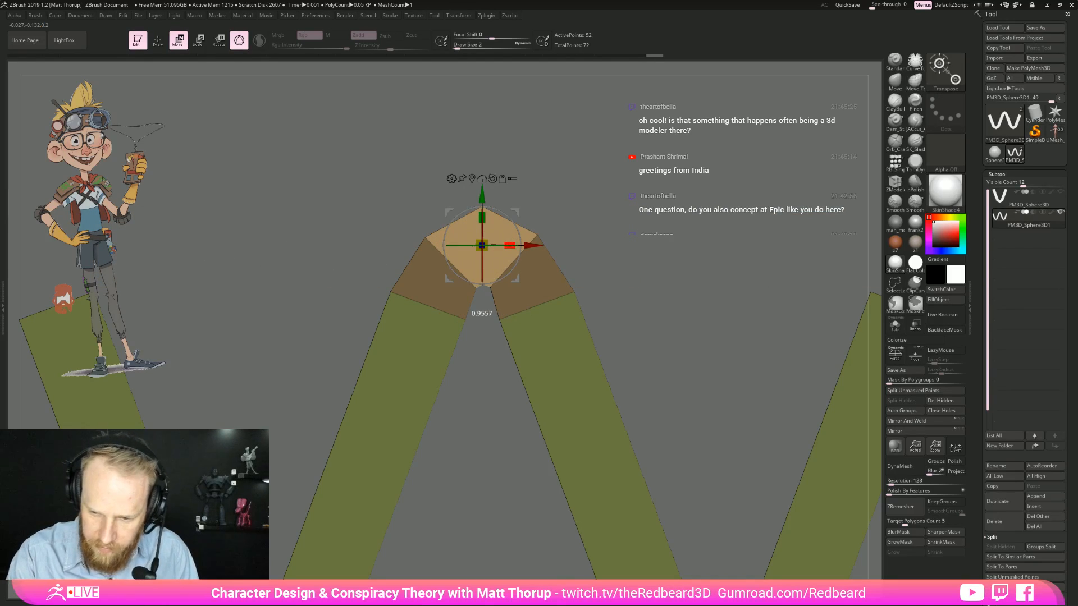
{"action": "key", "text": "q"}
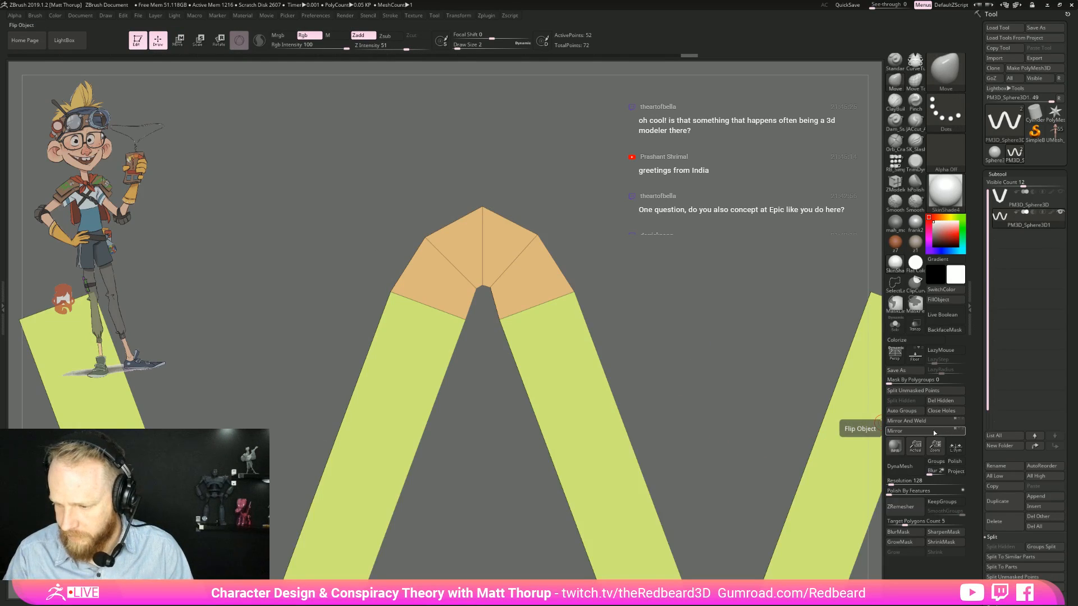
{"action": "left_click_drag", "start_coordinate": [689, 433], "coordinate": [786, 387]}
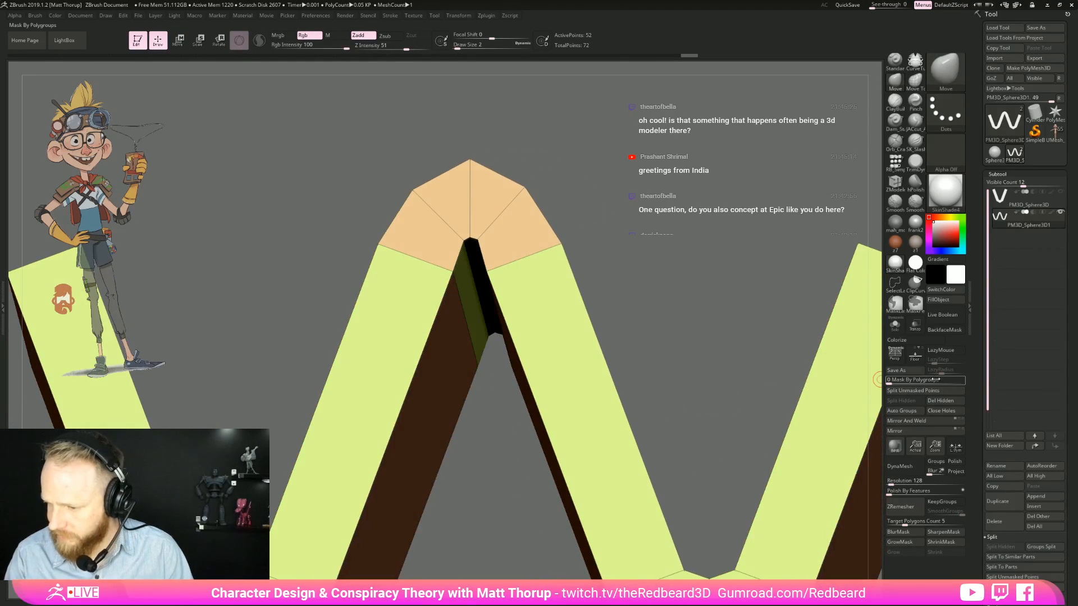
{"action": "mouse_move", "coordinate": [693, 397]}
{"action": "left_mouse_down"}
{"action": "mouse_move", "coordinate": [689, 386]}
{"action": "mouse_move", "coordinate": [703, 413]}
{"action": "mouse_move", "coordinate": [542, 478]}
{"action": "mouse_move", "coordinate": [571, 557]}
{"action": "mouse_move", "coordinate": [442, 519]}
{"action": "mouse_move", "coordinate": [483, 505]}
{"action": "mouse_move", "coordinate": [569, 551]}
{"action": "mouse_move", "coordinate": [421, 311]}
{"action": "left_mouse_up"}
{"action": "left_click_drag", "start_coordinate": [730, 367], "coordinate": [746, 398]}
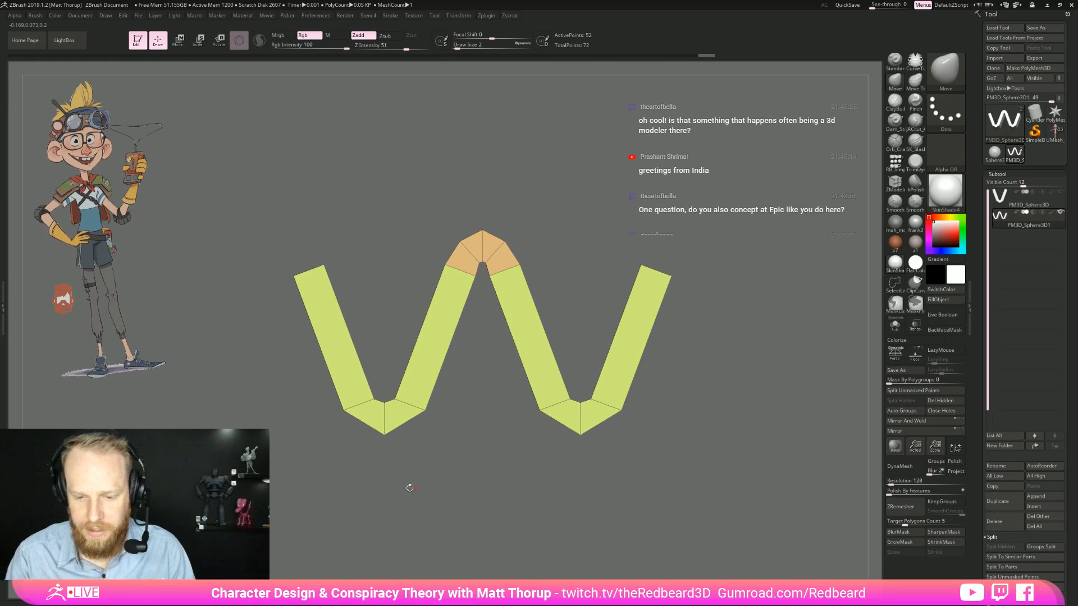
{"action": "left_click_drag", "start_coordinate": [767, 457], "coordinate": [695, 489]}
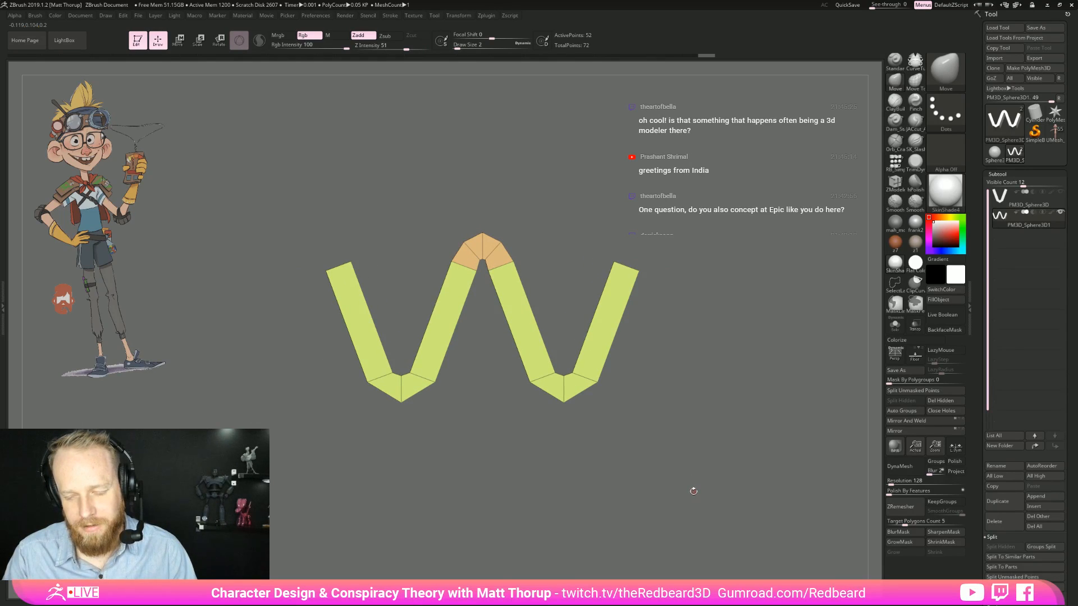
{"action": "left_click_drag", "start_coordinate": [691, 486], "coordinate": [696, 493]}
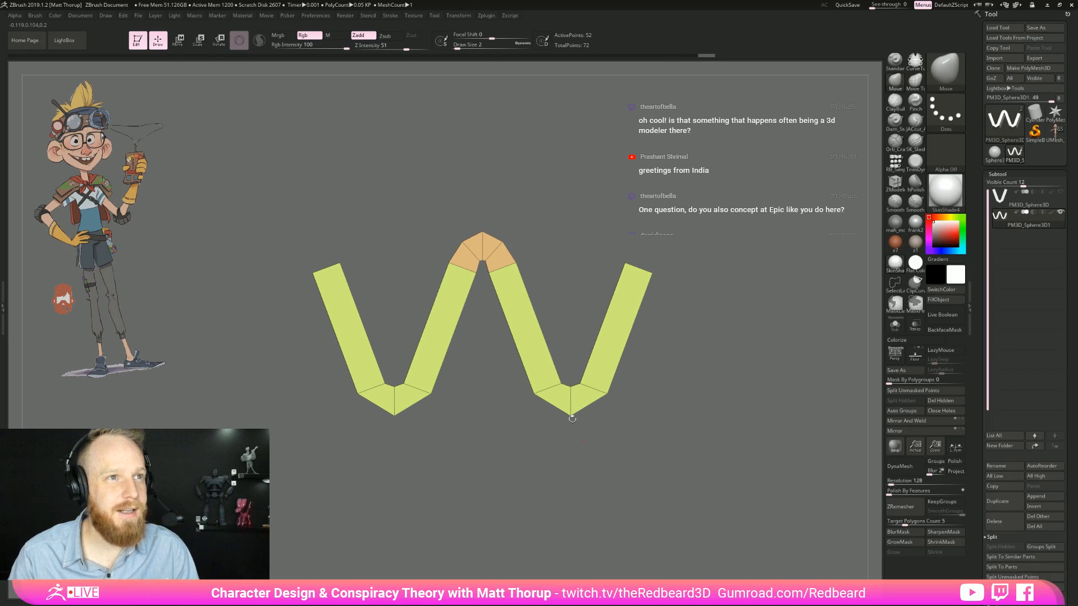
{"action": "left_click_drag", "start_coordinate": [701, 442], "coordinate": [696, 475], "text": "alt"}
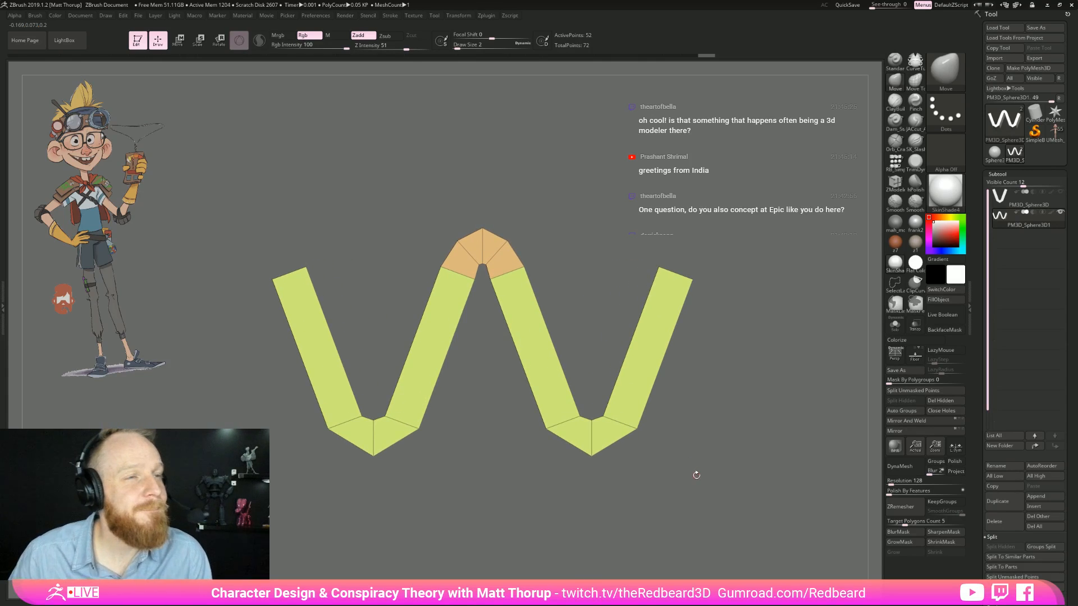
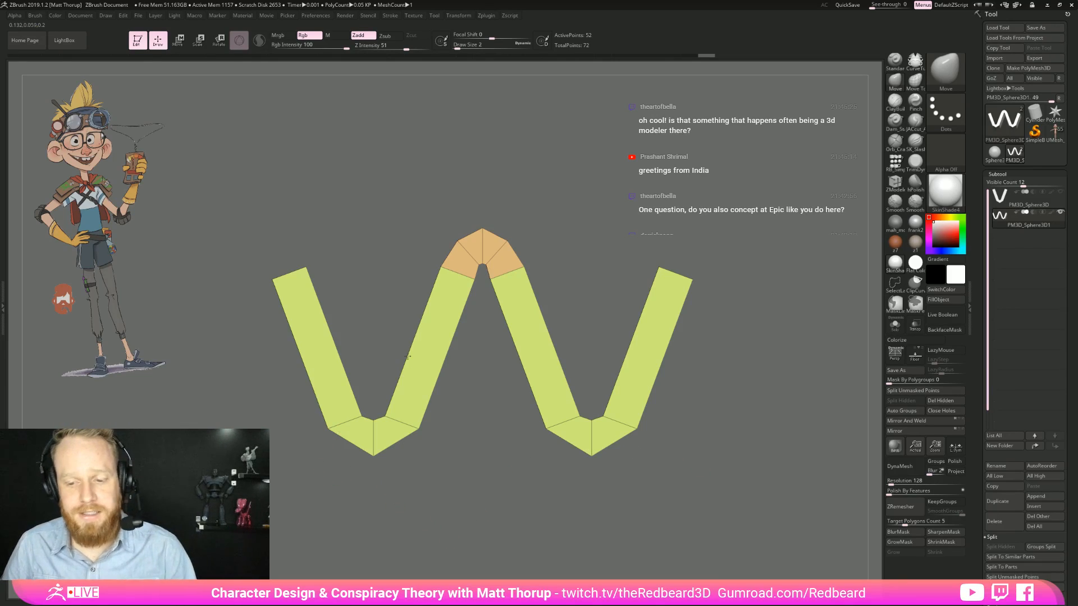
{"action": "mouse_move", "coordinate": [588, 219]}
{"action": "left_mouse_down"}
{"action": "mouse_move", "coordinate": [611, 222]}
{"action": "mouse_move", "coordinate": [578, 231]}
{"action": "mouse_move", "coordinate": [589, 227]}
{"action": "left_mouse_up"}
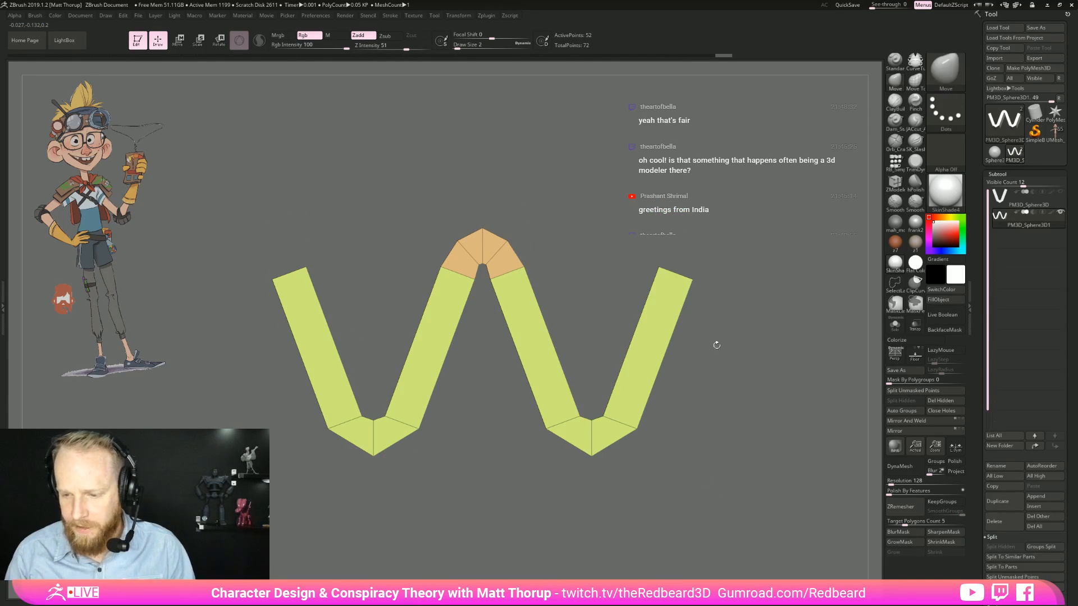
Step: Restore the W's full visibility, duplicate its subtool, and select the duplicate for editing
{"action": "mouse_move", "coordinate": [733, 180]}
{"action": "left_mouse_down", "text": "ctrl+shift"}
{"action": "mouse_move", "coordinate": [609, 477]}
{"action": "mouse_move", "coordinate": [668, 510]}
{"action": "left_mouse_up", "text": "ctrl+shift"}
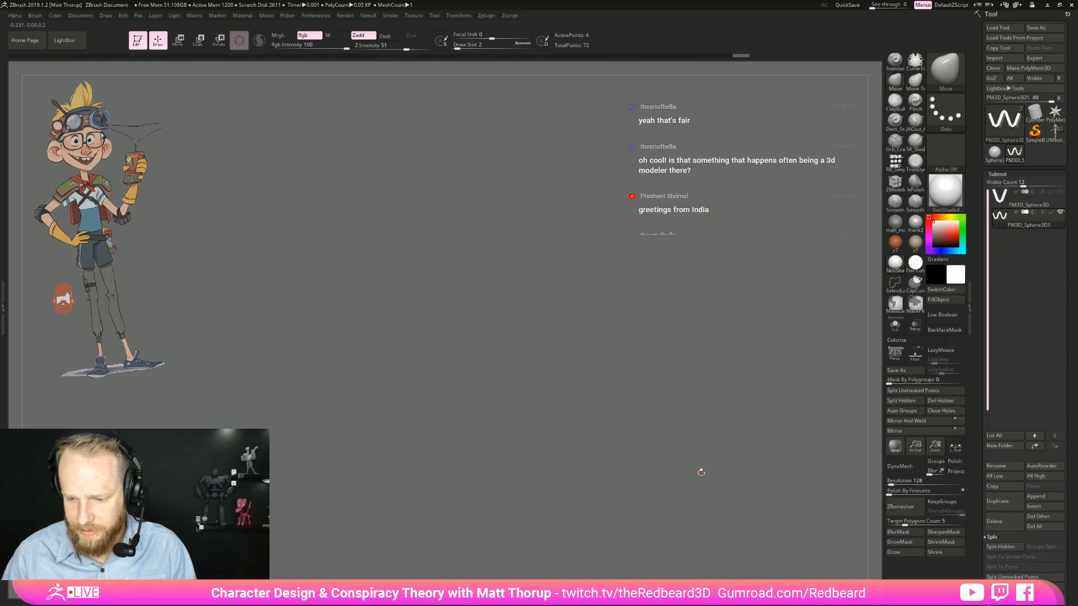
{"action": "left_click", "coordinate": [701, 479], "text": "ctrl+shift"}
{"action": "left_click", "coordinate": [997, 501]}
{"action": "left_click", "coordinate": [898, 507]}
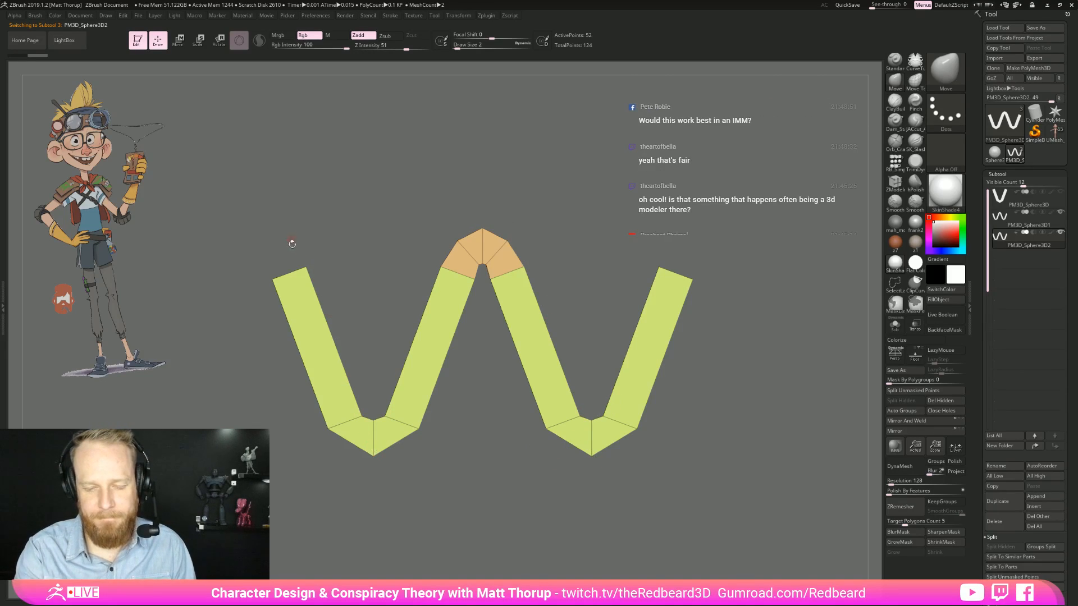
{"action": "left_click_drag", "start_coordinate": [410, 522], "coordinate": [611, 534]}
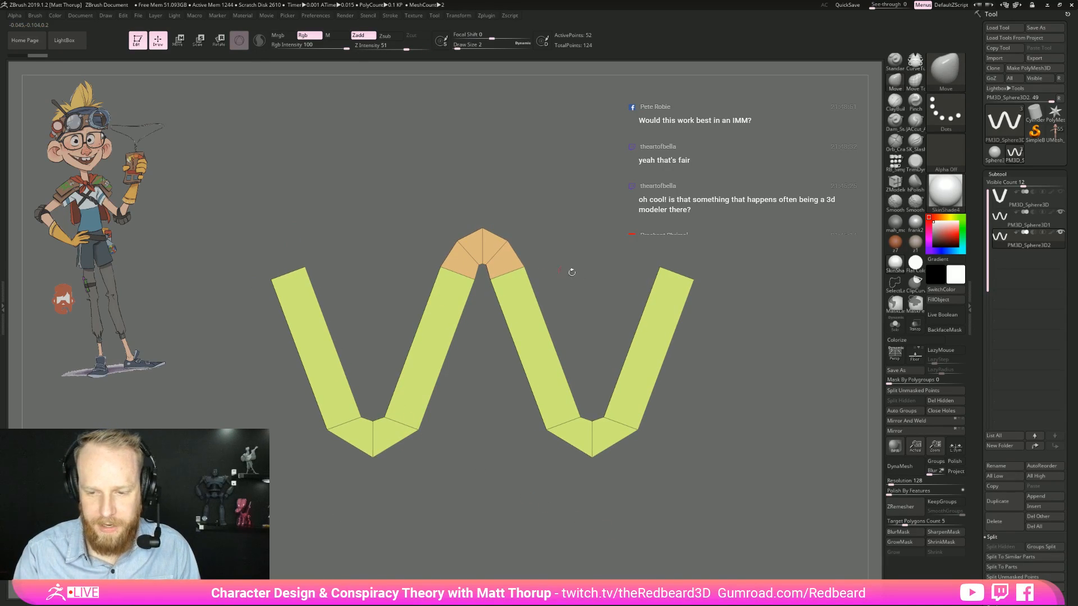
Step: Hide the outer legs of the duplicated W up to the valley centres and split the hidden parts into a separate subtool
{"action": "left_click_drag", "start_coordinate": [715, 288], "coordinate": [562, 377]}
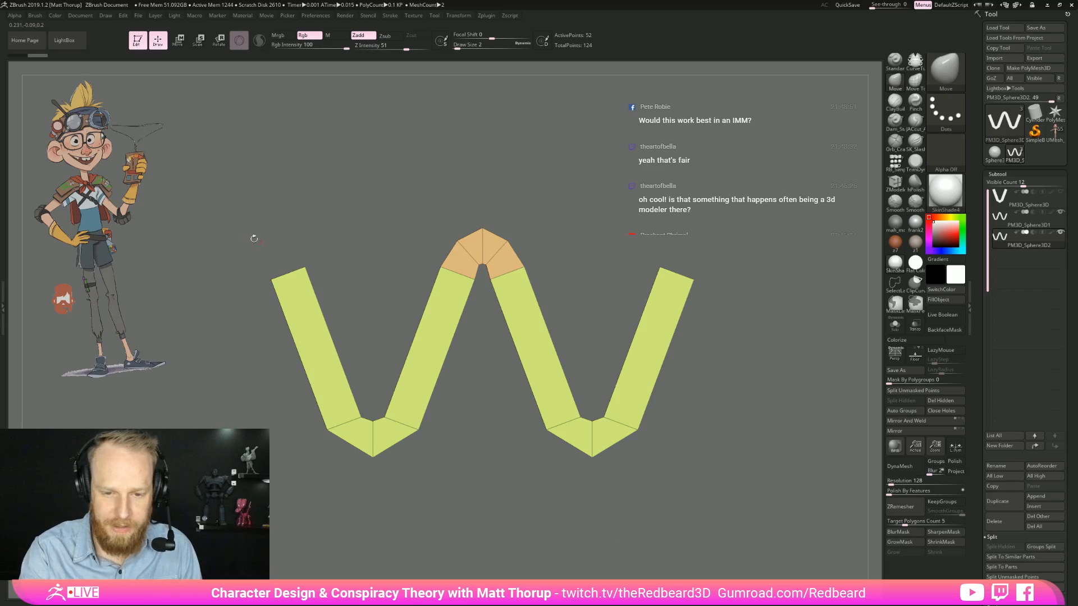
{"action": "mouse_move", "coordinate": [245, 211]}
{"action": "left_mouse_down", "text": "ctrl+alt+shift"}
{"action": "mouse_move", "coordinate": [356, 498]}
{"action": "mouse_move", "coordinate": [345, 520]}
{"action": "left_mouse_up", "text": "ctrl+alt+shift"}
{"action": "key", "text": "ctrl+z"}
{"action": "mouse_move", "coordinate": [247, 247]}
{"action": "left_mouse_down", "text": "ctrl+alt+shift"}
{"action": "mouse_move", "coordinate": [314, 466]}
{"action": "mouse_move", "coordinate": [337, 472]}
{"action": "left_mouse_up", "text": "ctrl+alt+shift"}
{"action": "left_click_drag", "start_coordinate": [749, 401], "coordinate": [603, 431], "text": "ctrl+alt+shift"}
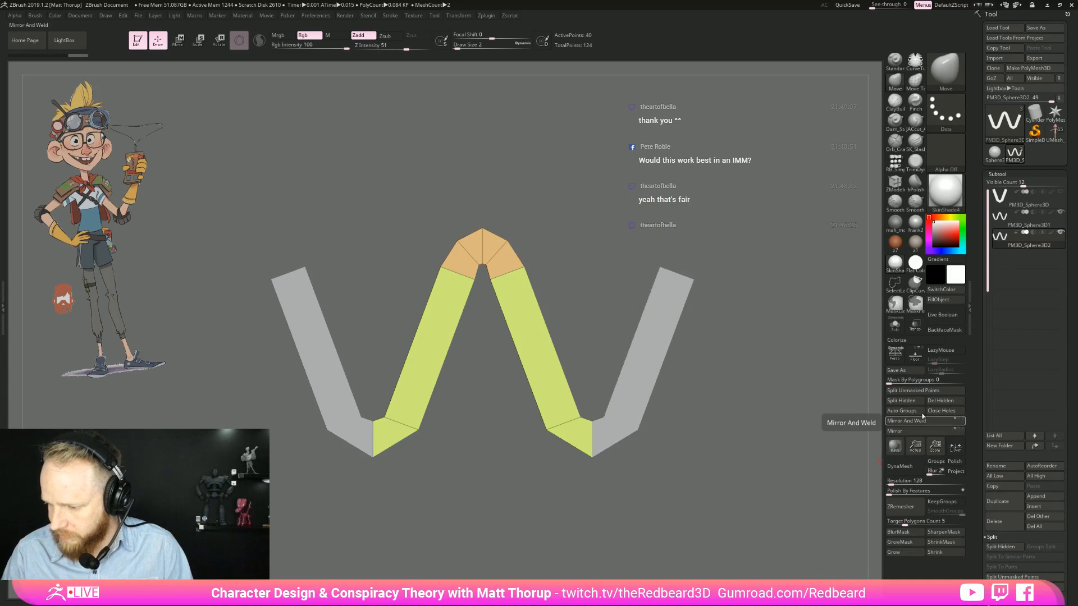
{"action": "left_click", "coordinate": [900, 401]}
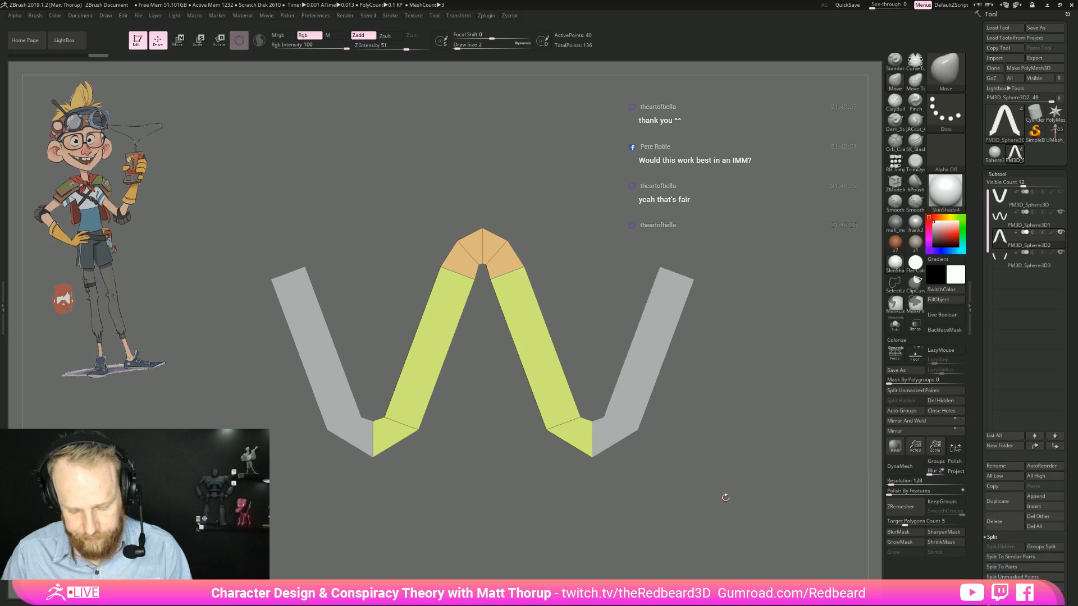
Step: Copy the central arch sideways along X with the gizmo so the copy meets the original at the valley centre
{"action": "key", "text": "w"}
{"action": "left_click_drag", "start_coordinate": [532, 247], "coordinate": [751, 255], "text": "ctrl"}
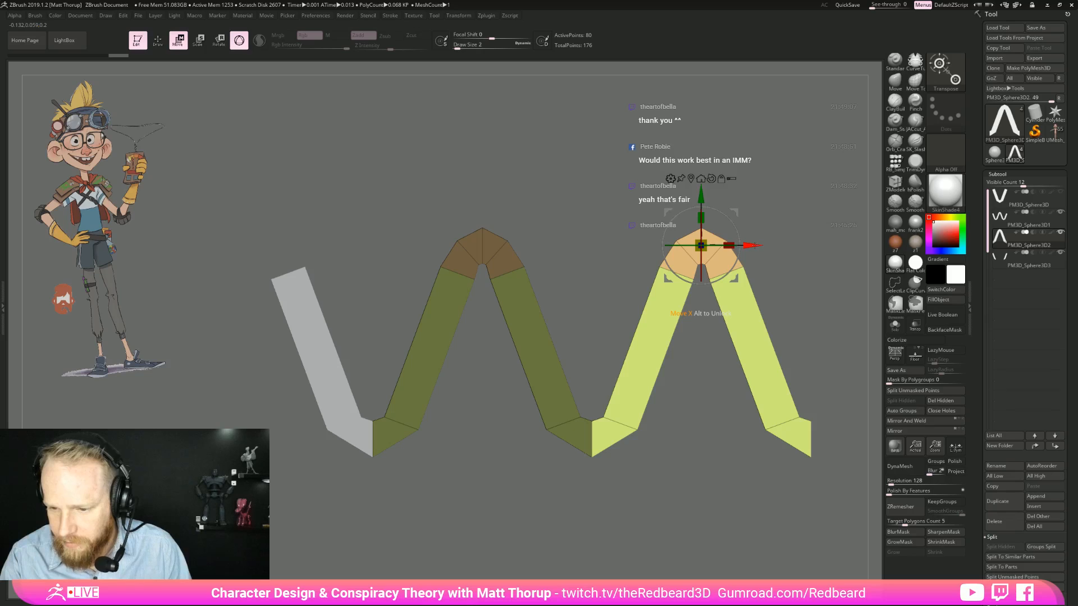
{"action": "key", "text": "q"}
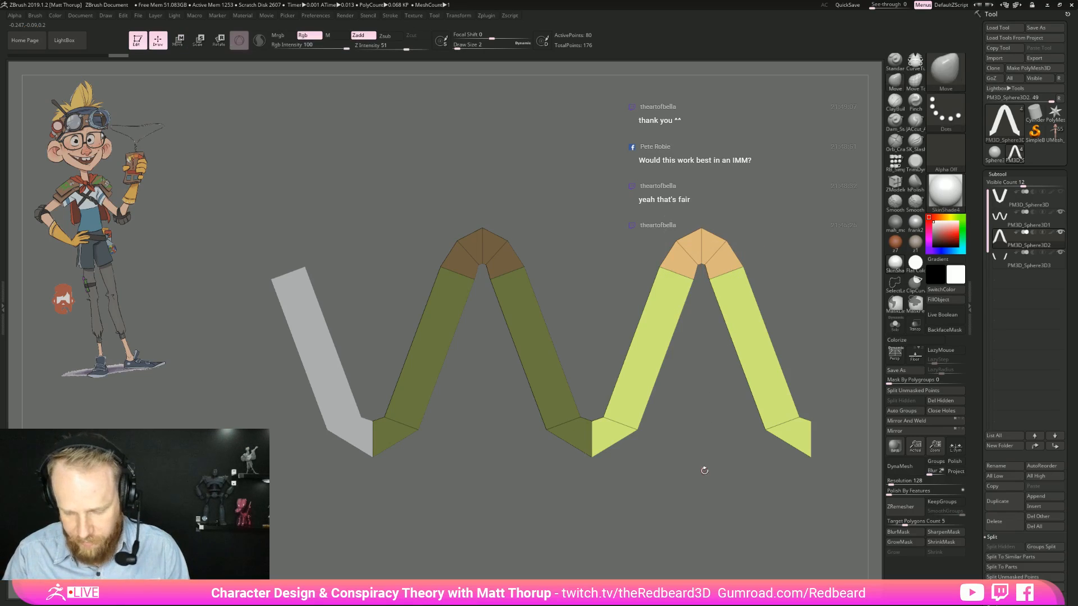
Step: Delete the outer half of the copied arch beyond its peak and hide the subtool holding the split-off legs
{"action": "left_click_drag", "start_coordinate": [719, 524], "coordinate": [667, 498]}
{"action": "mouse_move", "coordinate": [651, 194]}
{"action": "left_mouse_down", "text": "ctrl+alt+shift"}
{"action": "mouse_move", "coordinate": [741, 225]}
{"action": "mouse_move", "coordinate": [671, 527]}
{"action": "mouse_move", "coordinate": [809, 398]}
{"action": "mouse_move", "coordinate": [830, 445]}
{"action": "left_mouse_up", "text": "ctrl+alt+shift"}
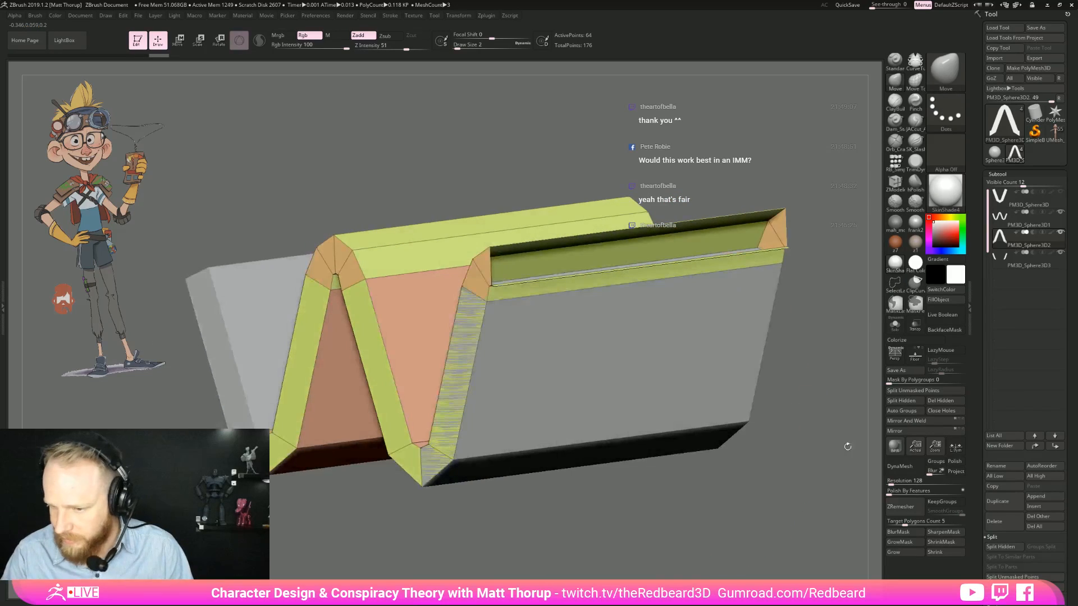
{"action": "left_click", "coordinate": [954, 400]}
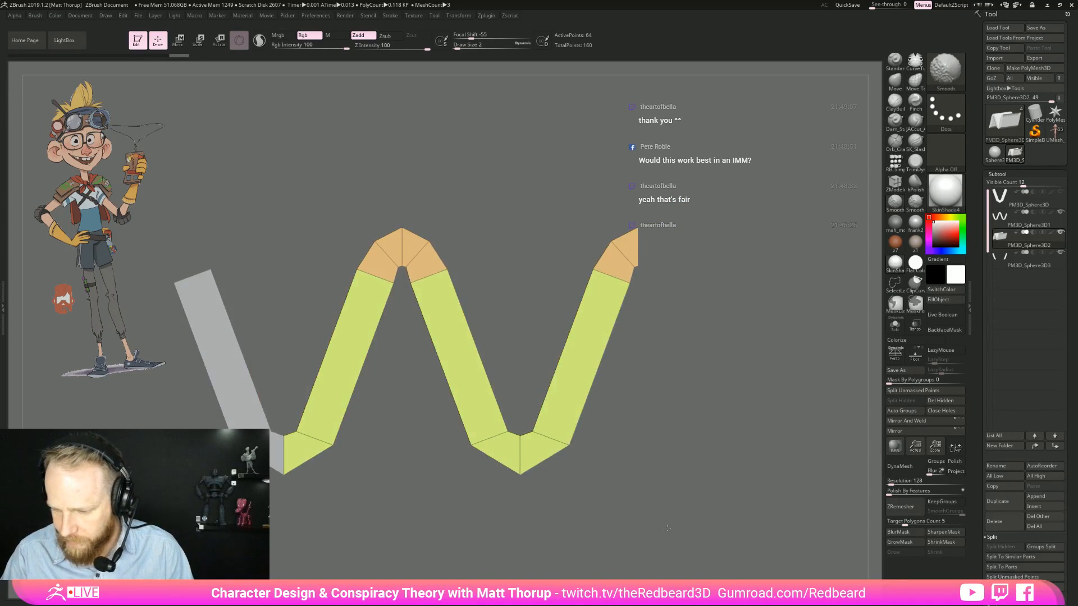
{"action": "left_click", "coordinate": [1062, 253]}
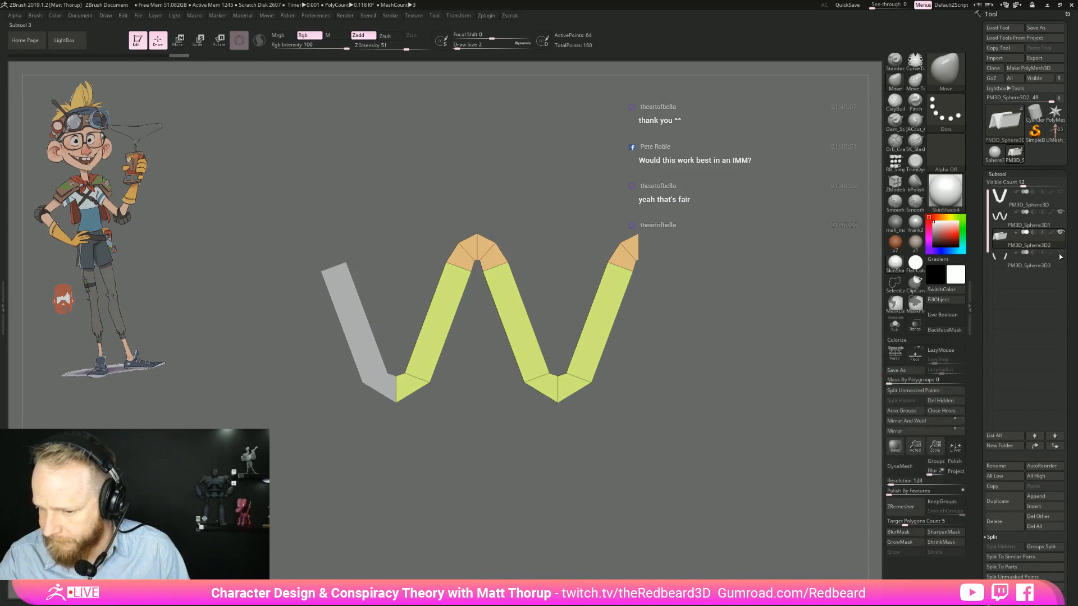
Step: Open the Modify Topology options for the zigzag subtool and isolate it in Solo mode with its polyframe displayed
{"action": "scroll", "coordinate": [1075, 560], "scroll_direction": "down", "scroll_amount": 5}
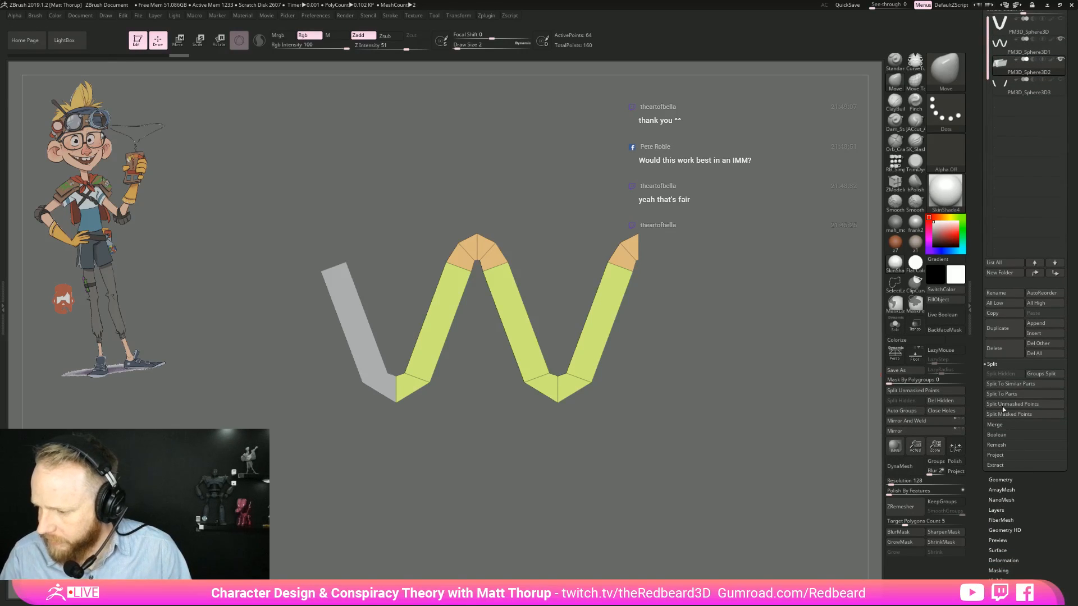
{"action": "left_click", "coordinate": [1005, 426]}
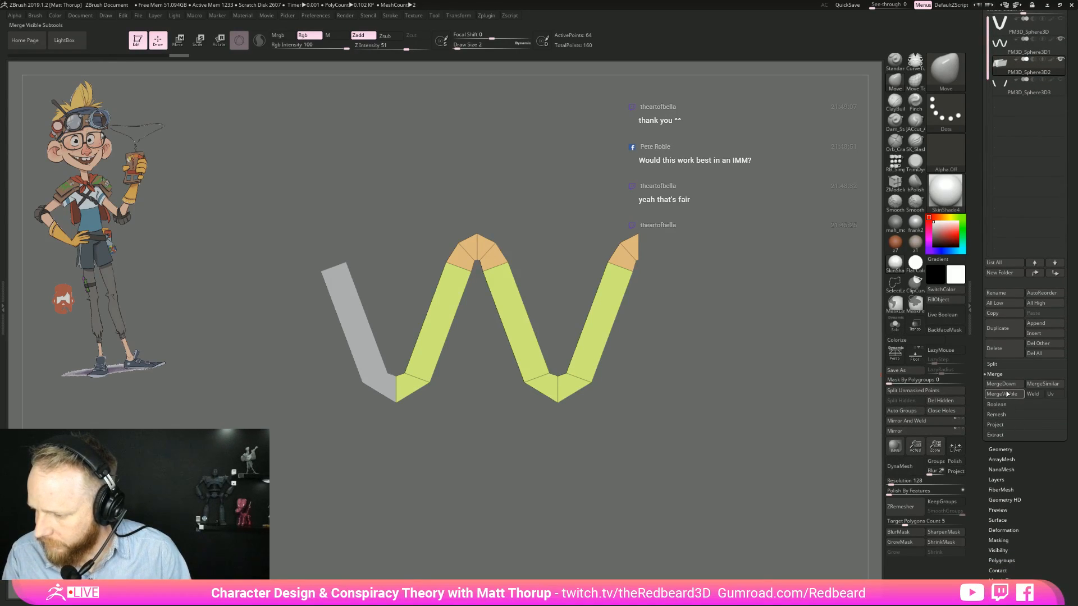
{"action": "left_click", "coordinate": [1027, 449]}
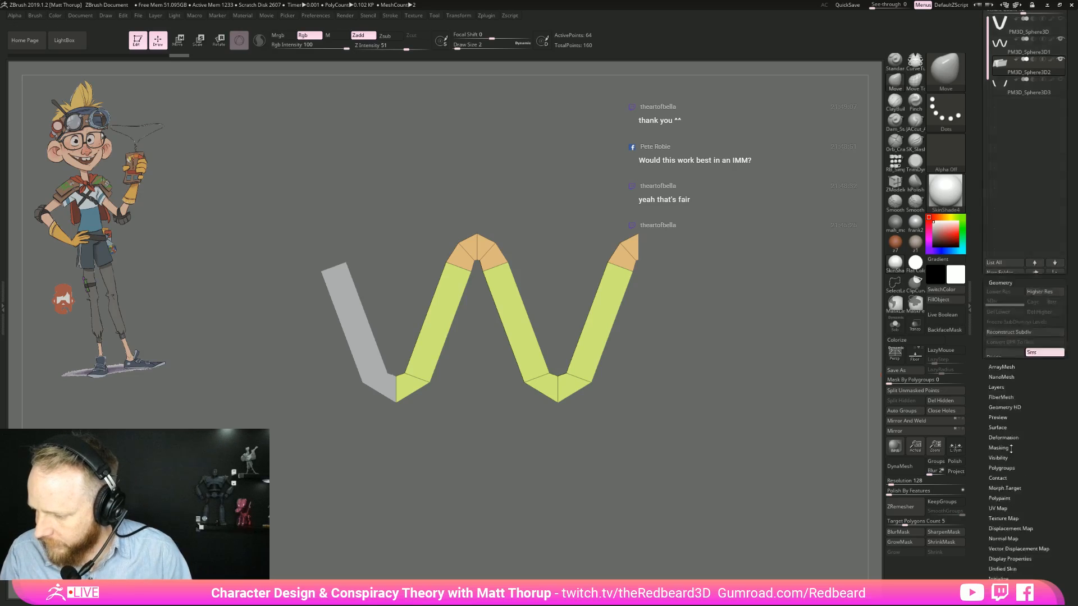
{"action": "left_click", "coordinate": [1012, 181]}
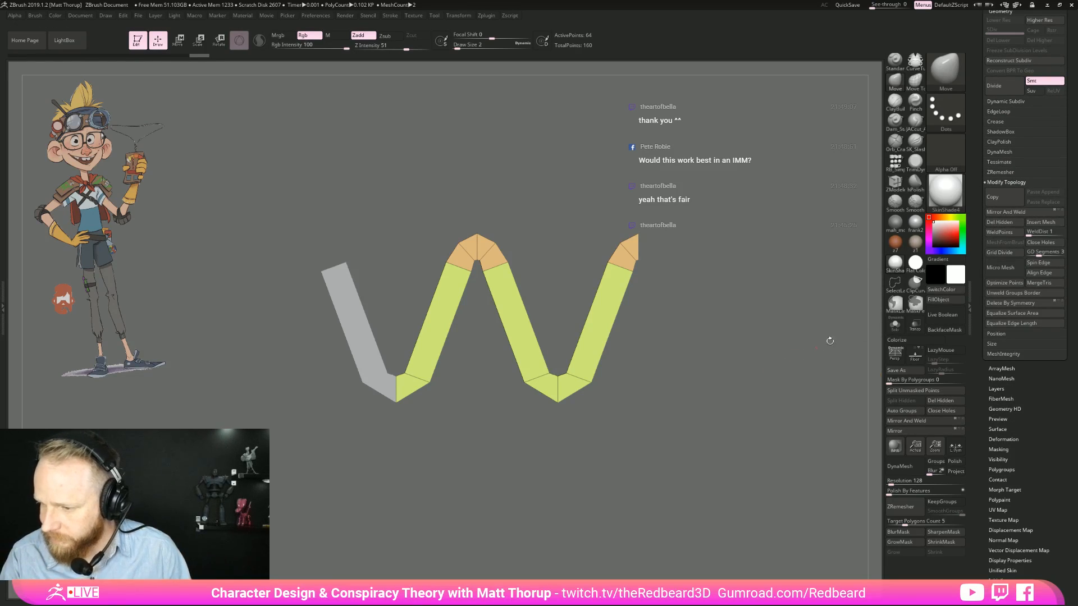
{"action": "left_click", "coordinate": [895, 326]}
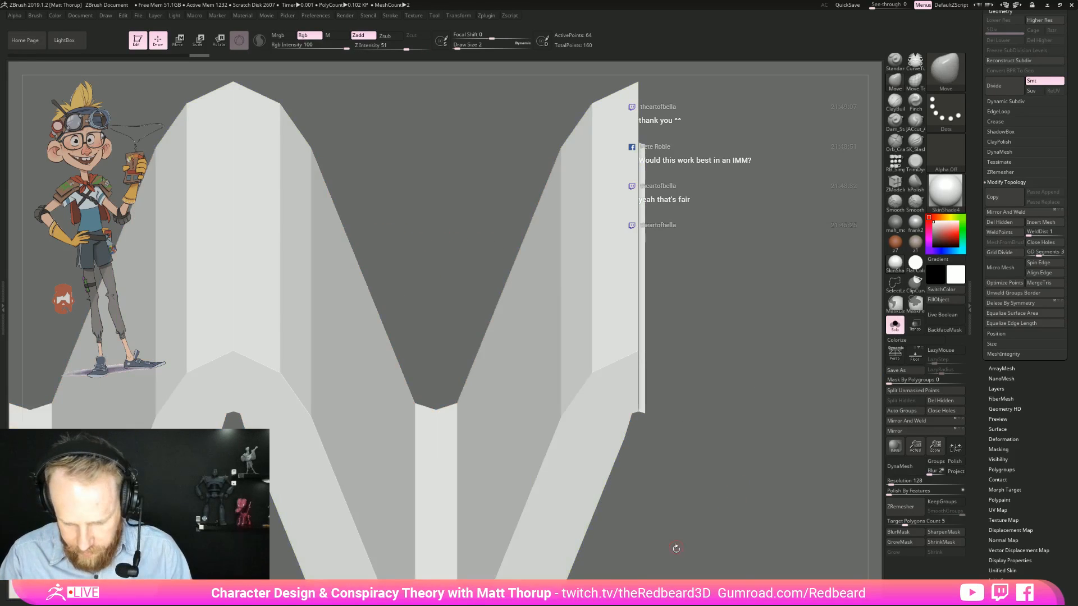
{"action": "key", "text": "shift+f"}
Step: Isolate the joint at the valley between the arches with an inverted mask, scale it with the gizmo, and clear the mask
{"action": "left_click_drag", "start_coordinate": [712, 404], "coordinate": [643, 488]}
{"action": "left_click_drag", "start_coordinate": [489, 439], "coordinate": [530, 530], "text": "alt"}
{"action": "left_click", "coordinate": [546, 532], "text": "ctrl"}
{"action": "key", "text": "e"}
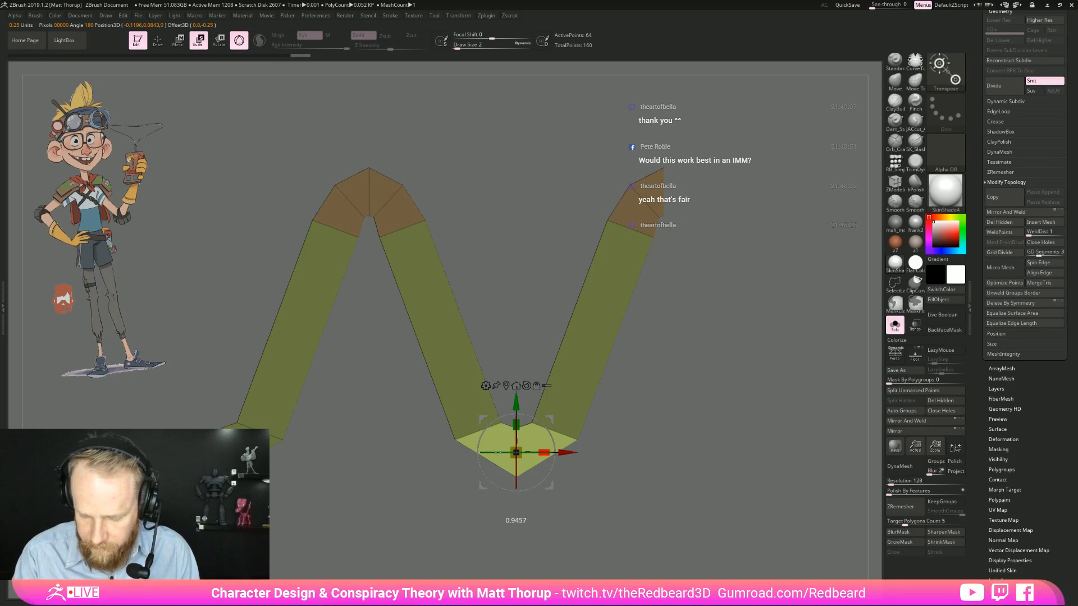
{"action": "mouse_move", "coordinate": [481, 447]}
{"action": "left_mouse_down"}
{"action": "mouse_move", "coordinate": [704, 476]}
{"action": "mouse_move", "coordinate": [710, 441]}
{"action": "mouse_move", "coordinate": [713, 475]}
{"action": "mouse_move", "coordinate": [709, 344]}
{"action": "mouse_move", "coordinate": [808, 394]}
{"action": "mouse_move", "coordinate": [685, 383]}
{"action": "left_mouse_up"}
{"action": "key", "text": "q"}
{"action": "left_click", "coordinate": [710, 442], "text": "ctrl"}
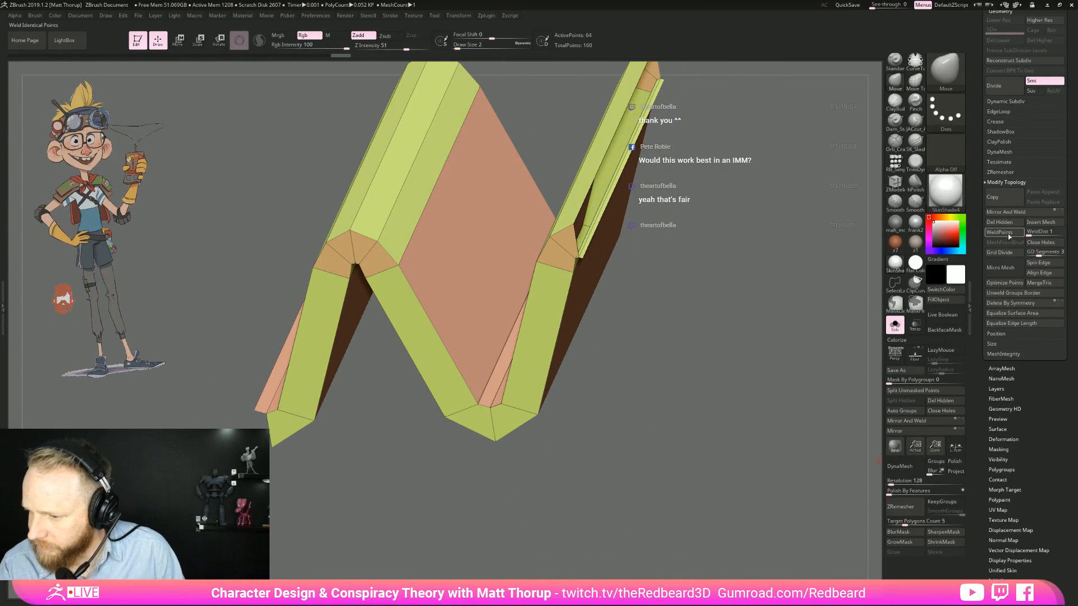
Step: Weld the piece's coincident points and remove the extra edge inside the valley with ZModeler's Insert edge action
{"action": "left_click_drag", "start_coordinate": [766, 310], "coordinate": [686, 381], "text": "shift"}
{"action": "mouse_move", "coordinate": [608, 417]}
{"action": "left_mouse_down", "text": "alt"}
{"action": "mouse_move", "coordinate": [638, 455]}
{"action": "mouse_move", "coordinate": [628, 435]}
{"action": "mouse_move", "coordinate": [629, 494]}
{"action": "left_mouse_up", "text": "alt"}
{"action": "key", "text": "b"}
{"action": "key", "text": "z"}
{"action": "key", "text": "m"}
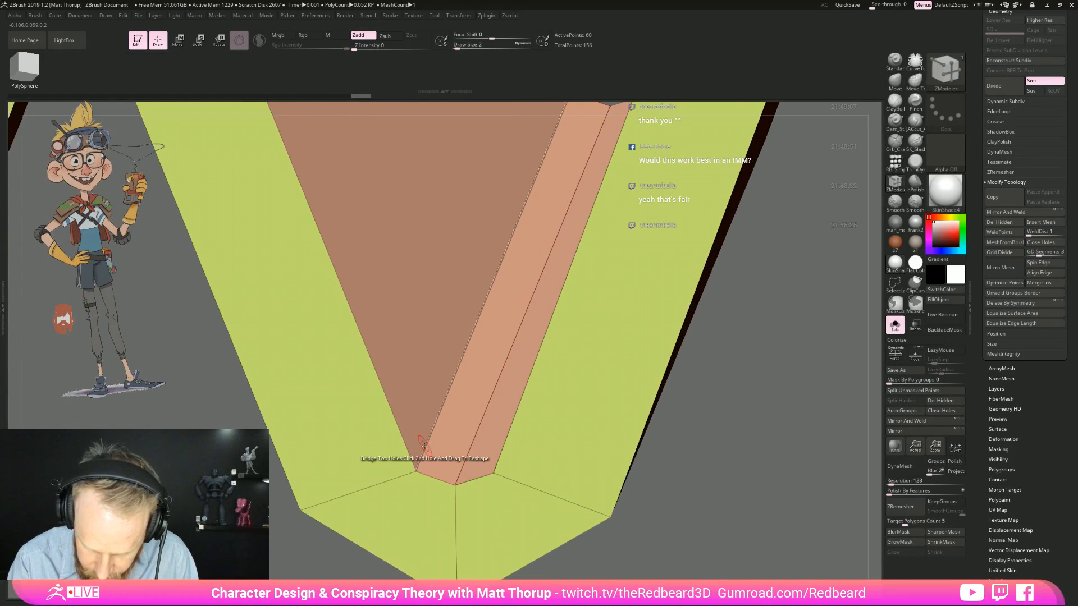
{"action": "key", "text": "space"}
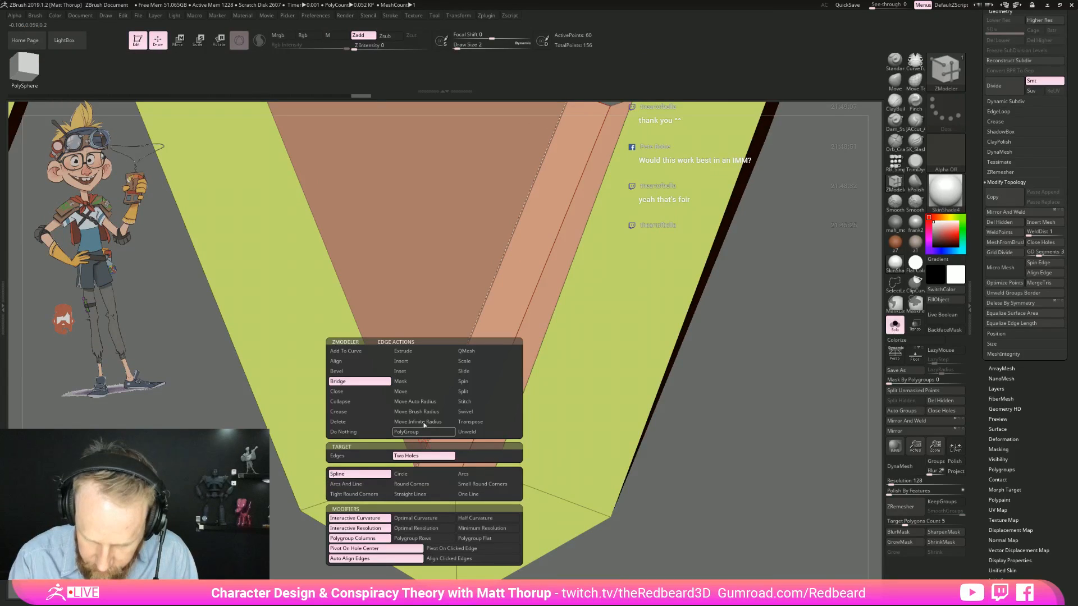
{"action": "left_click", "coordinate": [408, 363]}
{"action": "left_click", "coordinate": [432, 426], "text": "alt"}
Step: Flip the zigzag piece horizontally with Mirror so its half arch faces the opposite end
{"action": "right_click_drag", "start_coordinate": [539, 479], "coordinate": [592, 480]}
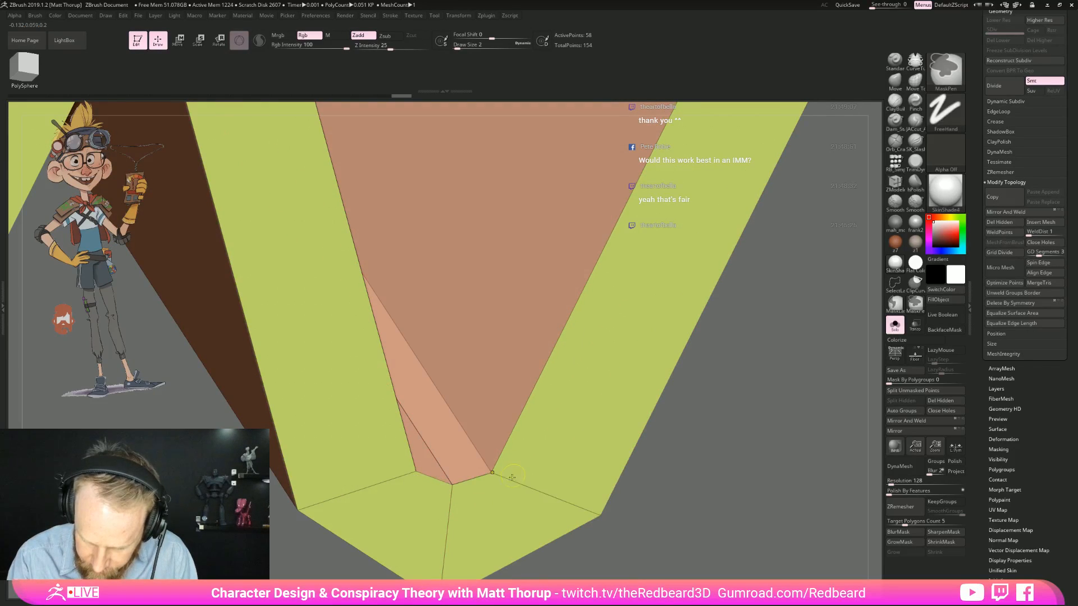
{"action": "right_click_drag", "start_coordinate": [578, 457], "coordinate": [743, 455]}
{"action": "key", "text": "w"}
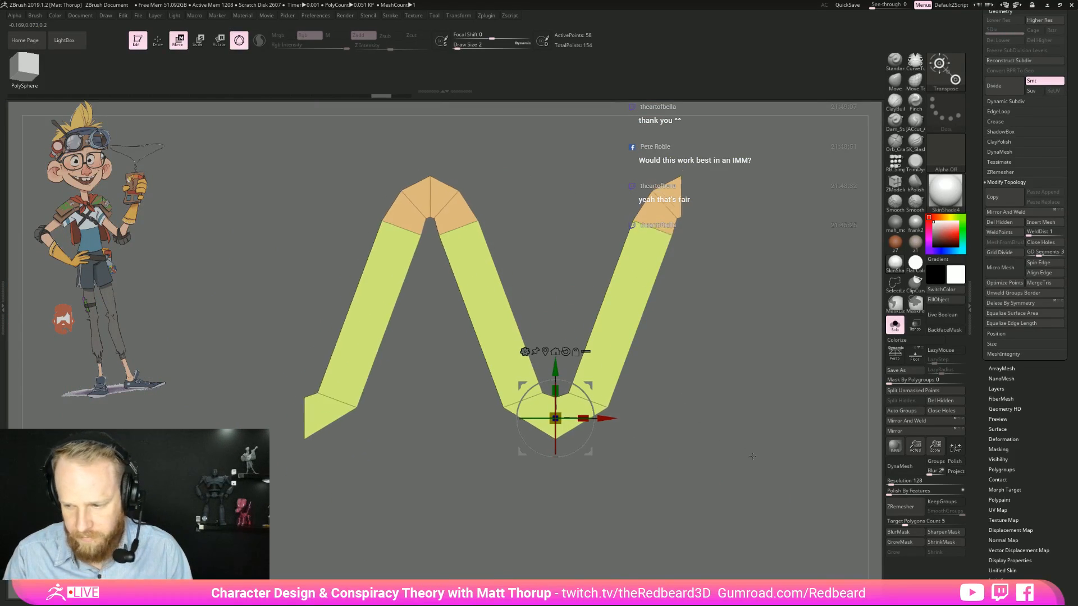
{"action": "left_click", "coordinate": [924, 432]}
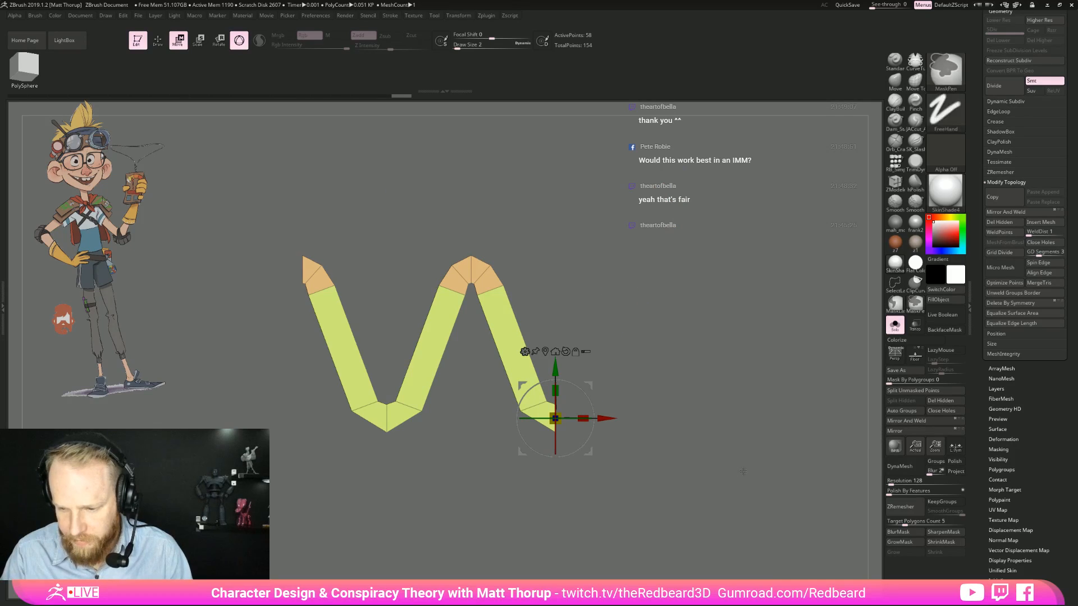
Step: Mirror and weld the zigzag piece into a full symmetrical W and merge the whole mesh into a single polygroup
{"action": "left_click", "coordinate": [923, 422]}
{"action": "left_click", "coordinate": [923, 422]}
{"action": "right_click_drag", "start_coordinate": [798, 443], "coordinate": [724, 493]}
{"action": "key", "text": "q"}
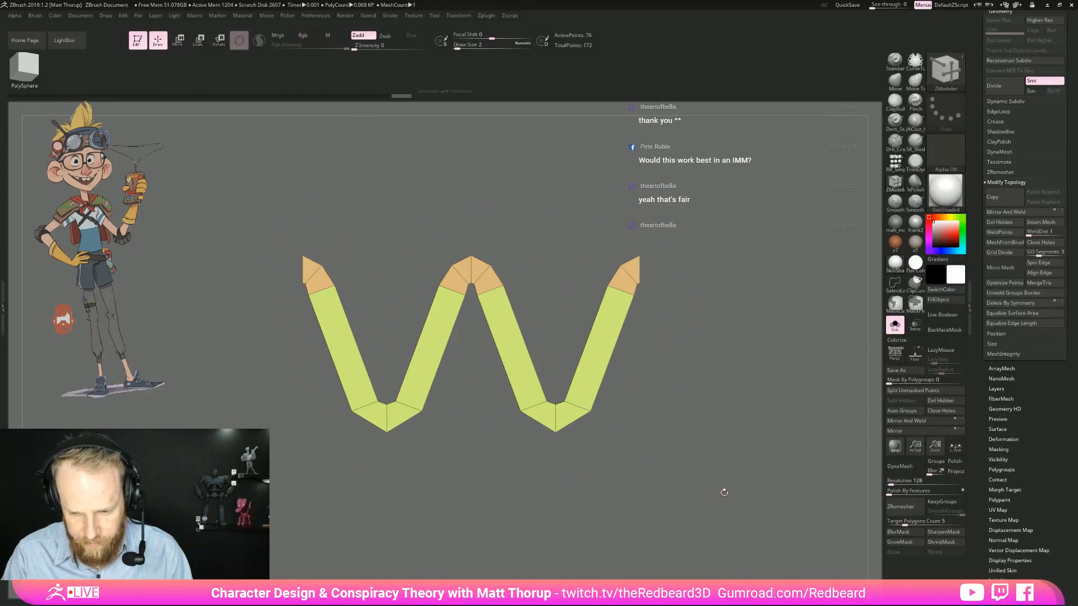
{"action": "key", "text": "ctrl+w"}
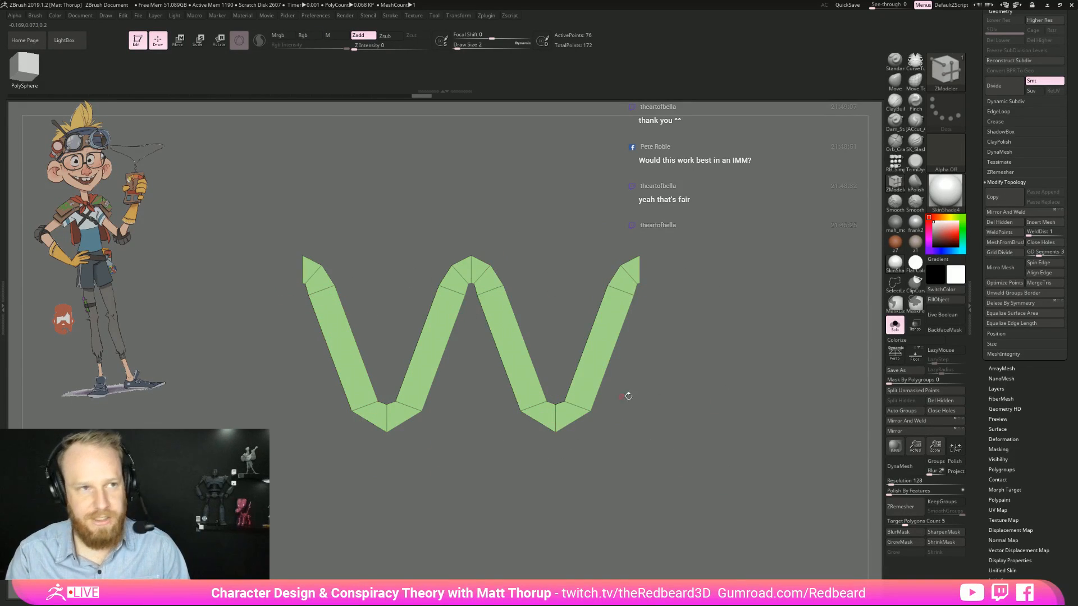
Step: Isolate the W's left outer leg up to the middle of its valley, assign it its own polygroup, and restore the full mesh
{"action": "mouse_move", "coordinate": [689, 432]}
{"action": "right_mouse_down"}
{"action": "mouse_move", "coordinate": [580, 477]}
{"action": "mouse_move", "coordinate": [620, 438]}
{"action": "mouse_move", "coordinate": [662, 449]}
{"action": "mouse_move", "coordinate": [662, 491]}
{"action": "mouse_move", "coordinate": [634, 500]}
{"action": "mouse_move", "coordinate": [661, 478]}
{"action": "mouse_move", "coordinate": [623, 471]}
{"action": "mouse_move", "coordinate": [621, 546]}
{"action": "mouse_move", "coordinate": [623, 457]}
{"action": "mouse_move", "coordinate": [654, 521]}
{"action": "mouse_move", "coordinate": [557, 500]}
{"action": "mouse_move", "coordinate": [577, 499]}
{"action": "right_mouse_up"}
{"action": "key", "text": "shift+f"}
{"action": "key", "text": "shift+f"}
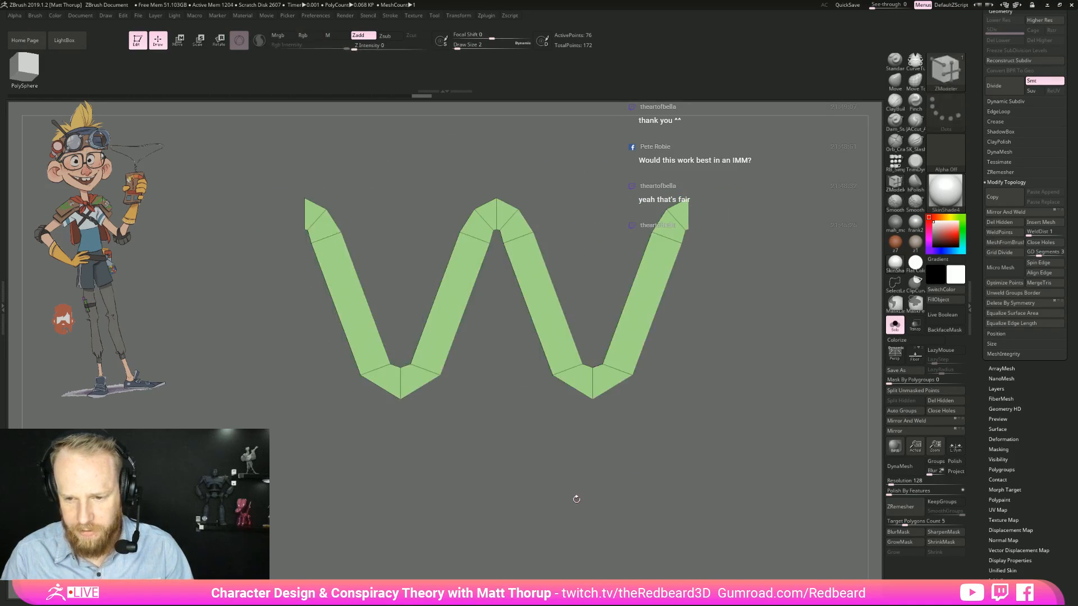
{"action": "mouse_move", "coordinate": [226, 168]}
{"action": "left_mouse_down", "text": "ctrl+shift"}
{"action": "mouse_move", "coordinate": [393, 381]}
{"action": "mouse_move", "coordinate": [400, 483]}
{"action": "left_mouse_up", "text": "ctrl+shift"}
{"action": "mouse_move", "coordinate": [270, 145]}
{"action": "left_mouse_down", "text": "ctrl+shift"}
{"action": "mouse_move", "coordinate": [266, 482]}
{"action": "mouse_move", "coordinate": [410, 488]}
{"action": "left_mouse_up", "text": "ctrl+shift"}
{"action": "key", "text": "ctrl+w"}
{"action": "mouse_move", "coordinate": [483, 516]}
{"action": "left_mouse_down"}
{"action": "mouse_move", "coordinate": [486, 527]}
{"action": "mouse_move", "coordinate": [522, 523]}
{"action": "left_mouse_up"}
{"action": "left_click", "coordinate": [486, 527], "text": "ctrl+shift"}
Step: Isolate the W's right outer leg from the second valley's centre, give it a separate polygroup, and unhide the rest
{"action": "mouse_move", "coordinate": [759, 402]}
{"action": "left_mouse_down", "text": "ctrl+shift"}
{"action": "mouse_move", "coordinate": [764, 225]}
{"action": "mouse_move", "coordinate": [582, 273]}
{"action": "mouse_move", "coordinate": [586, 427]}
{"action": "left_mouse_up", "text": "ctrl+shift"}
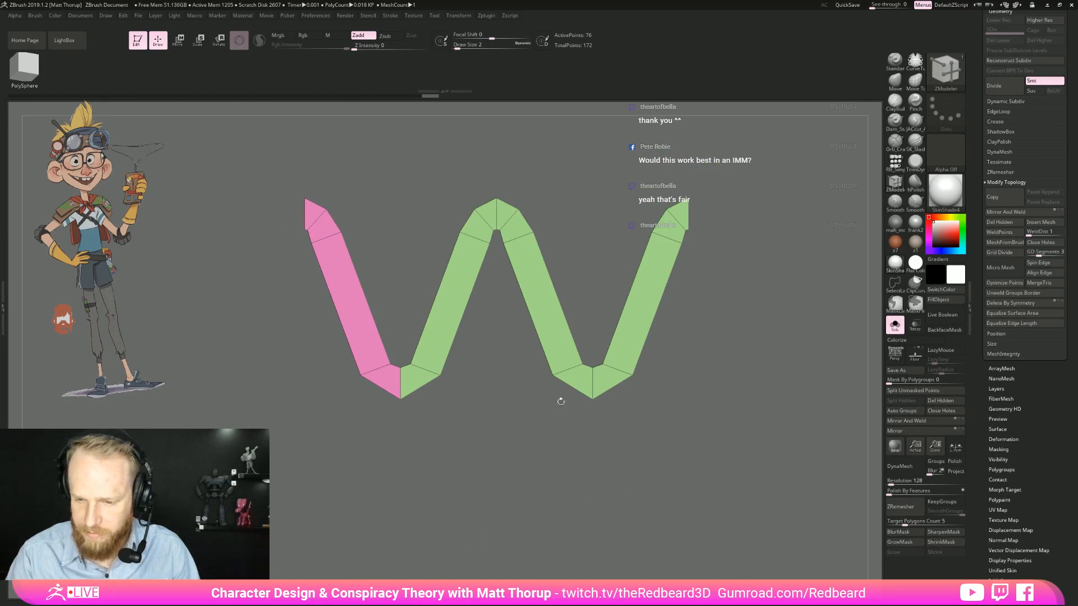
{"action": "mouse_move", "coordinate": [774, 266]}
{"action": "left_mouse_down", "text": "ctrl+shift"}
{"action": "mouse_move", "coordinate": [613, 236]}
{"action": "mouse_move", "coordinate": [589, 402]}
{"action": "left_mouse_up", "text": "ctrl+shift"}
{"action": "mouse_move", "coordinate": [725, 413]}
{"action": "left_mouse_down"}
{"action": "mouse_move", "coordinate": [729, 464]}
{"action": "mouse_move", "coordinate": [584, 433]}
{"action": "left_mouse_up"}
{"action": "key", "text": "ctrl+w"}
{"action": "left_click", "coordinate": [731, 452], "text": "ctrl+shift"}
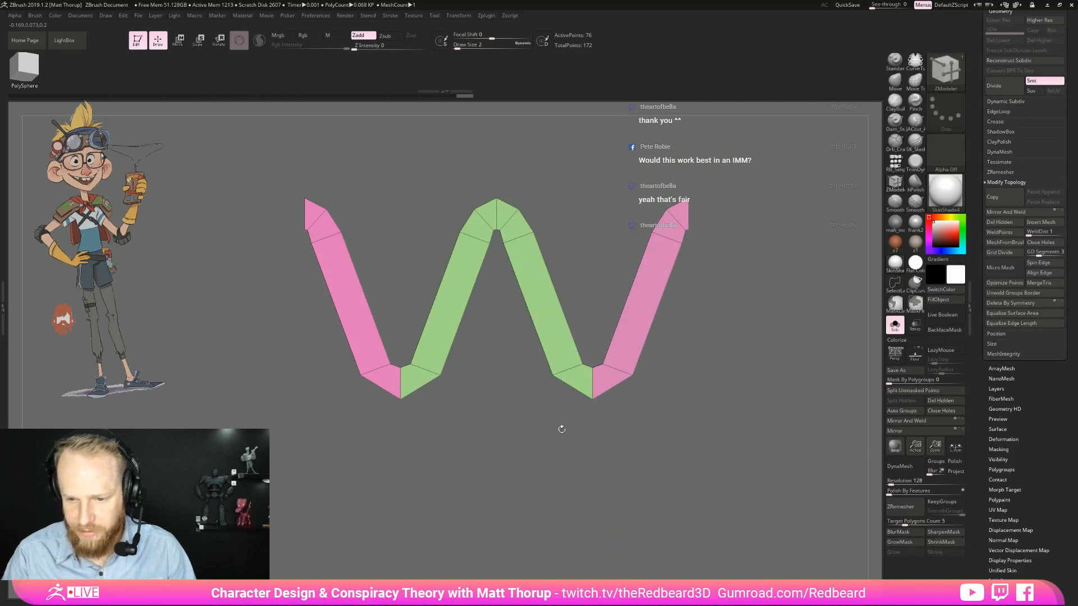
Step: Centre the gizmo on the W mesh and rotate the piece 90 degrees clockwise so it runs vertically
{"action": "left_click_drag", "start_coordinate": [683, 362], "coordinate": [688, 421]}
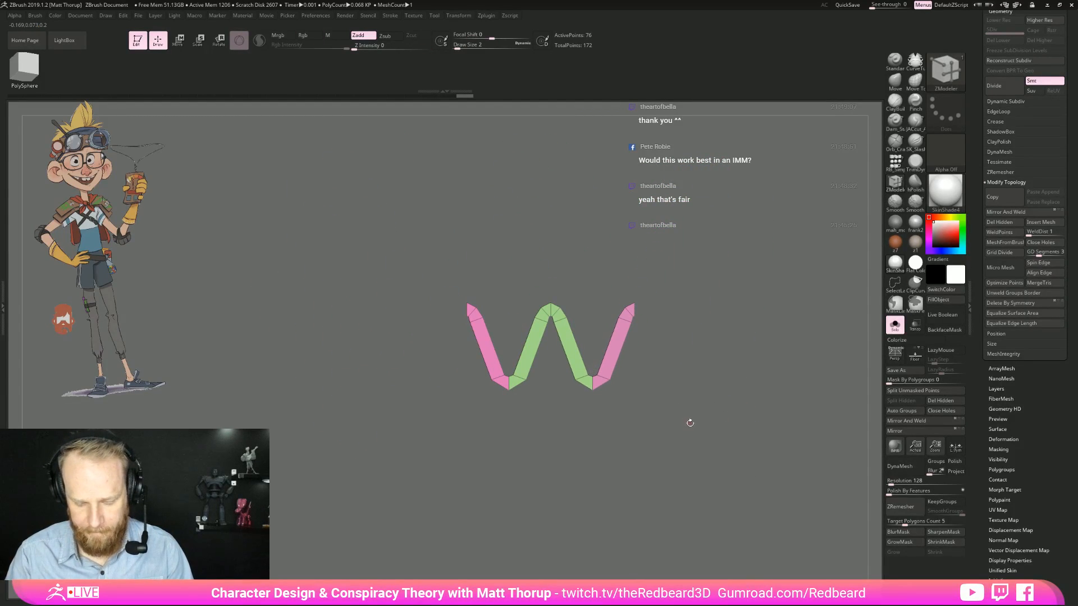
{"action": "key", "text": "e"}
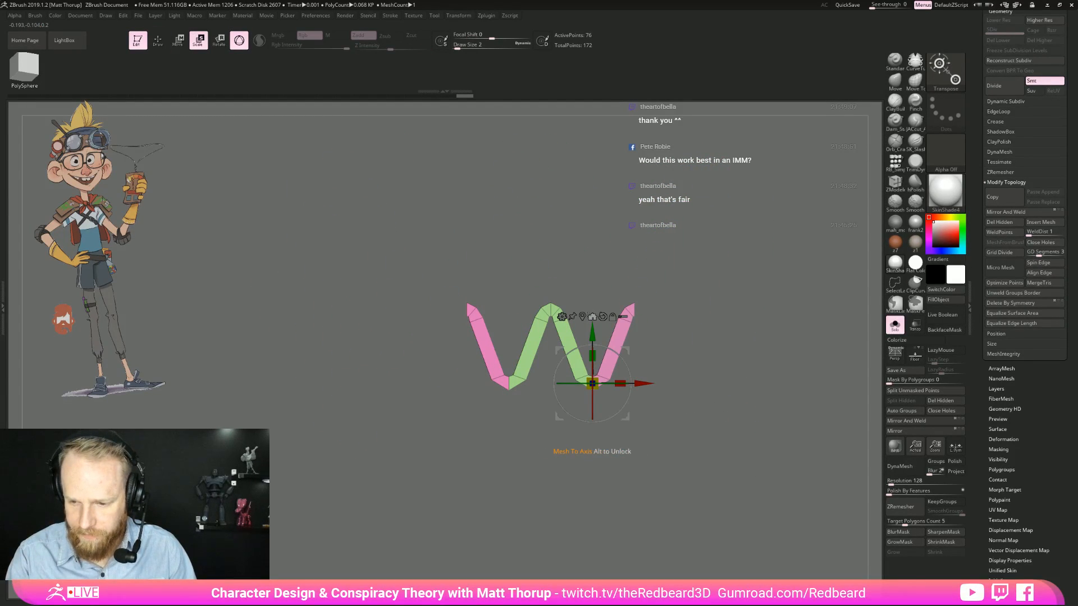
{"action": "left_click", "coordinate": [592, 317]}
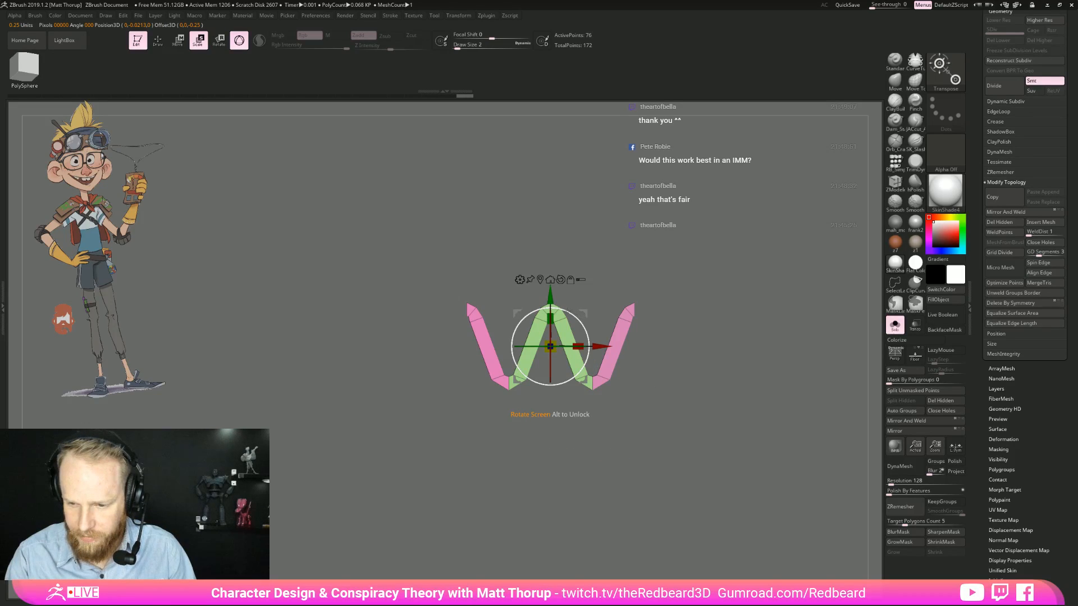
{"action": "left_click_drag", "start_coordinate": [578, 325], "coordinate": [586, 386]}
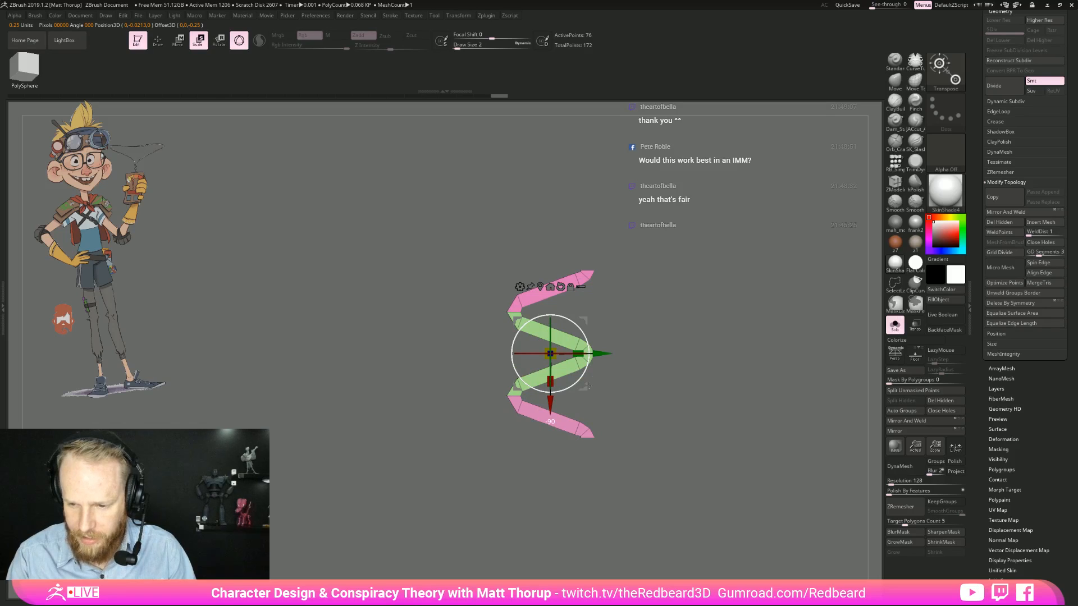
Step: Create a new InsertMesh brush from the active zigzag strip mesh
{"action": "mouse_move", "coordinate": [730, 314]}
{"action": "left_mouse_down", "text": "alt"}
{"action": "mouse_move", "coordinate": [639, 427]}
{"action": "mouse_move", "coordinate": [636, 453]}
{"action": "mouse_move", "coordinate": [655, 379]}
{"action": "mouse_move", "coordinate": [622, 396]}
{"action": "mouse_move", "coordinate": [615, 414]}
{"action": "mouse_move", "coordinate": [632, 427]}
{"action": "mouse_move", "coordinate": [634, 418]}
{"action": "left_mouse_up", "text": "alt"}
{"action": "key", "text": "q"}
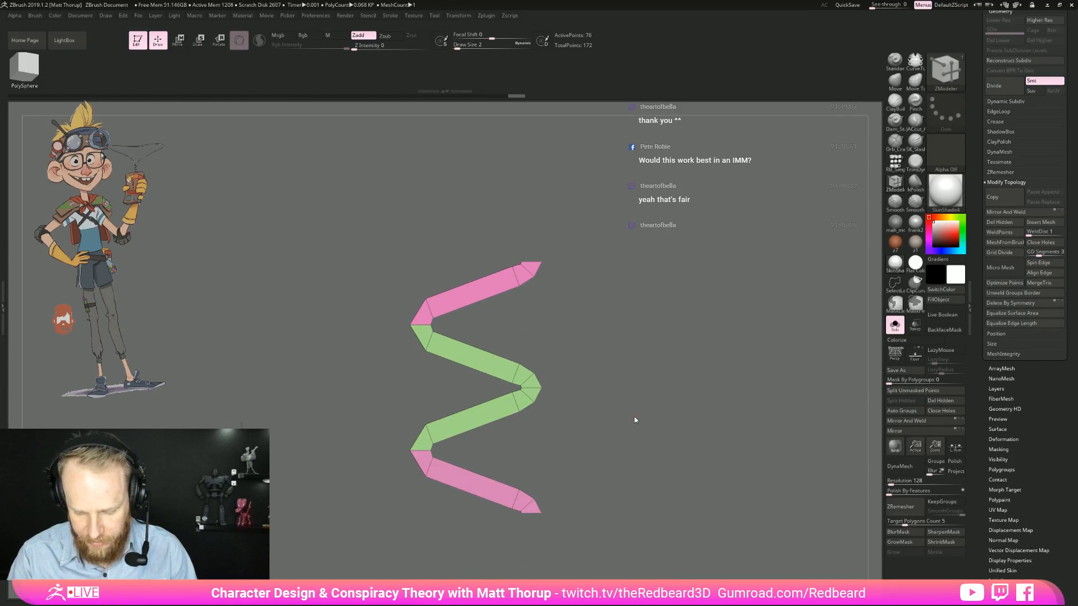
{"action": "key", "text": "b"}
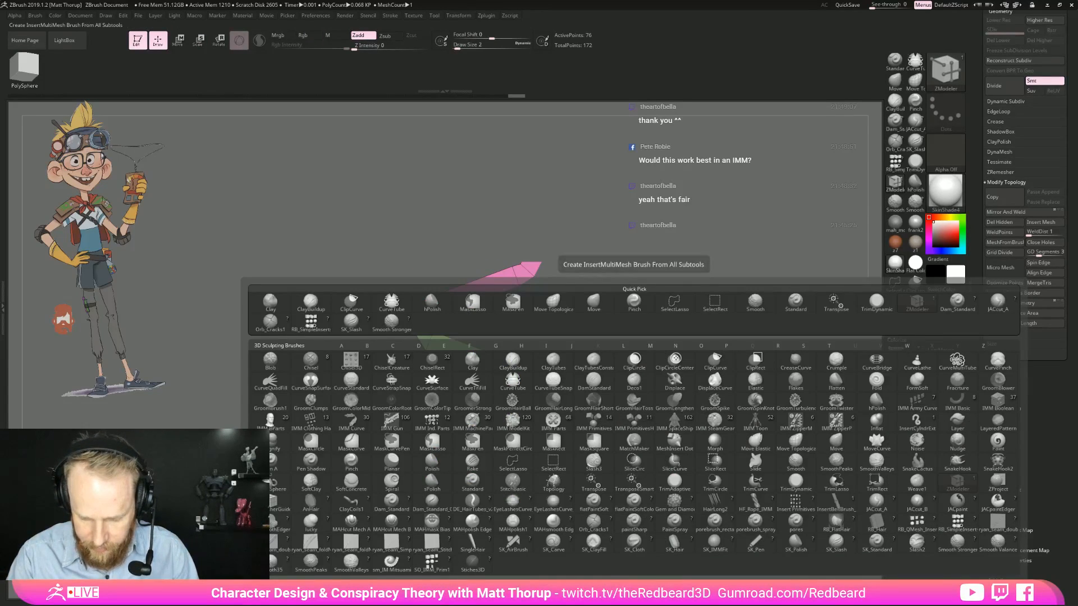
{"action": "left_click", "coordinate": [434, 583]}
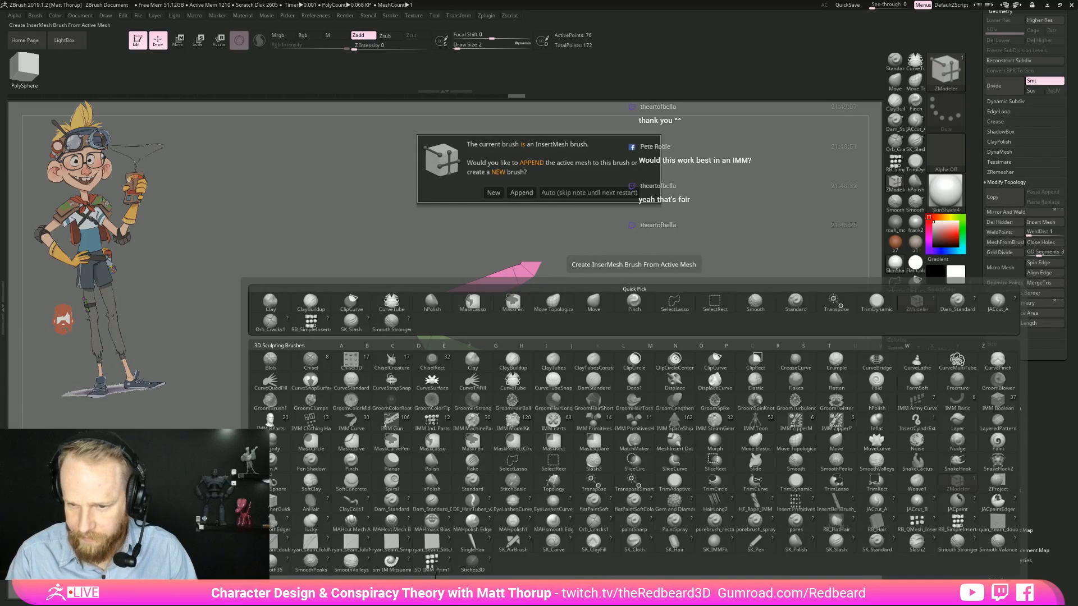
{"action": "left_click", "coordinate": [492, 192]}
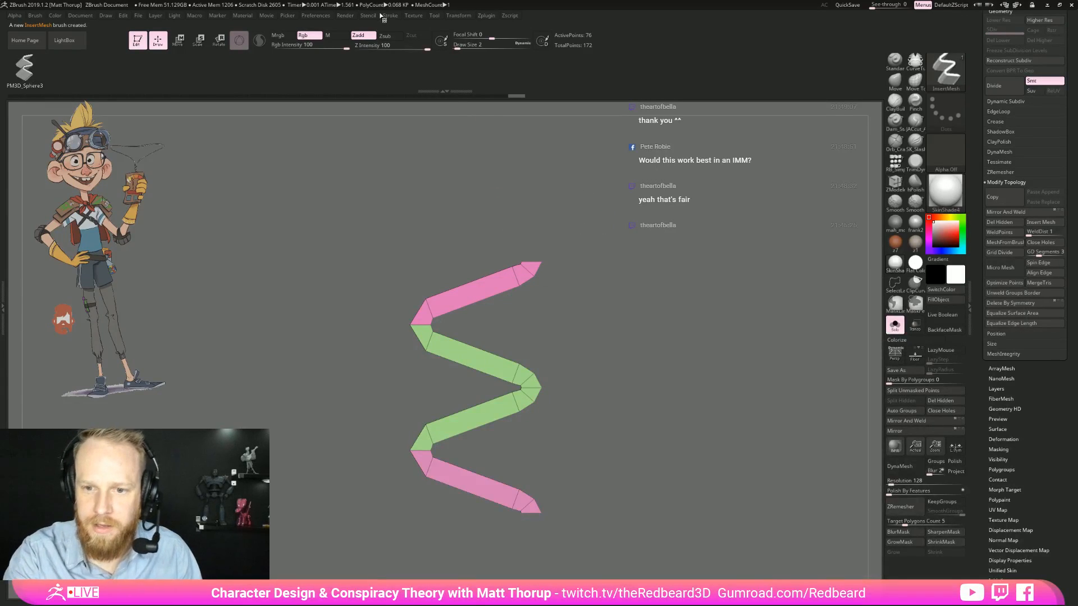
Step: Enable Curve Mode for the new InsertMesh brush and open its brush modifiers
{"action": "left_click", "coordinate": [393, 16]}
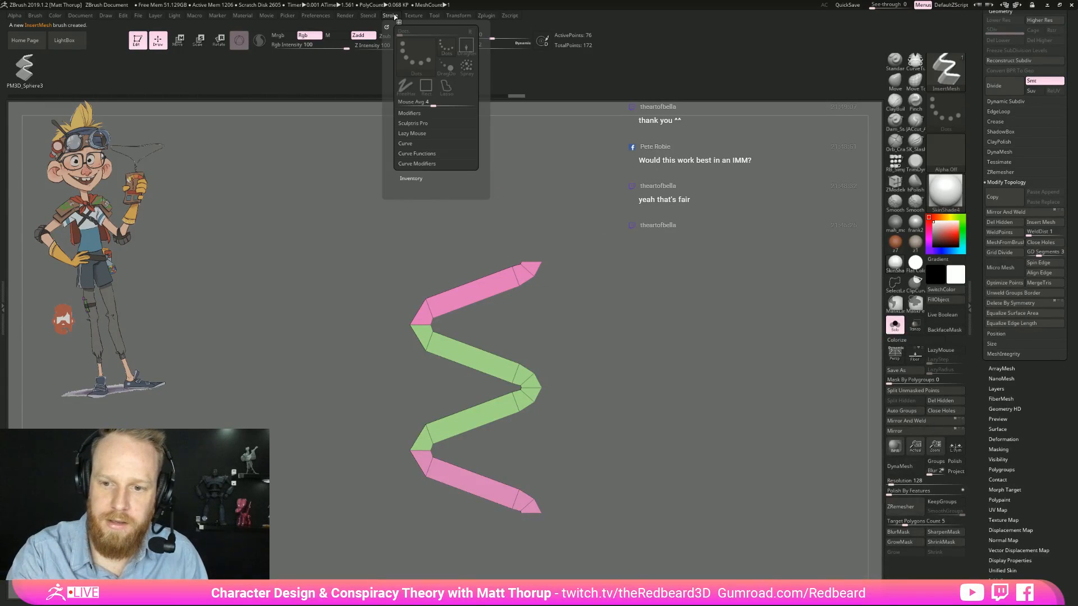
{"action": "left_click", "coordinate": [418, 145]}
{"action": "left_click", "coordinate": [411, 153]}
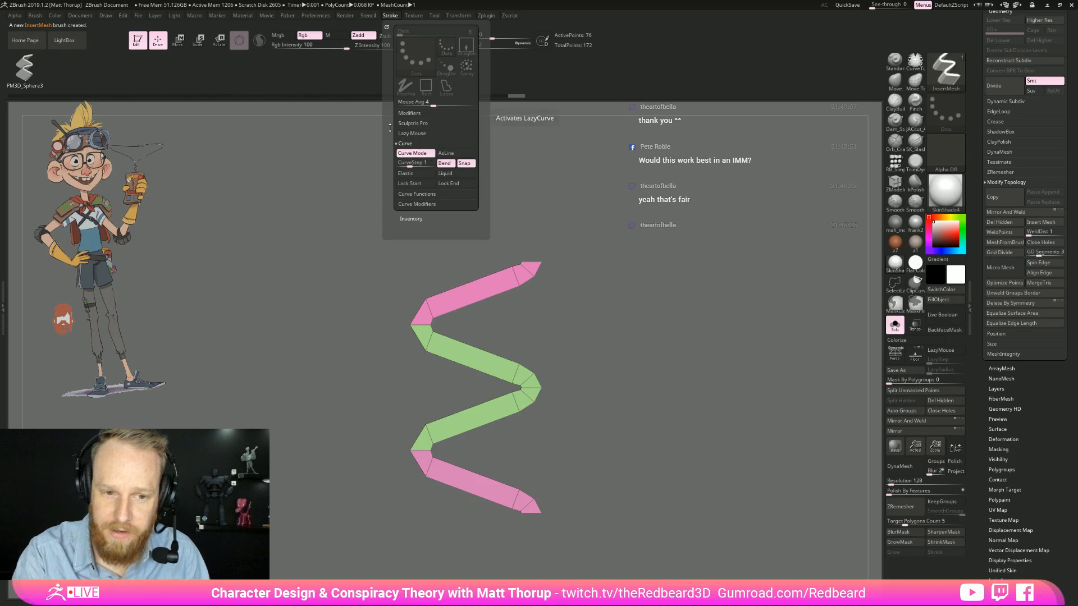
{"action": "left_click", "coordinate": [35, 16]}
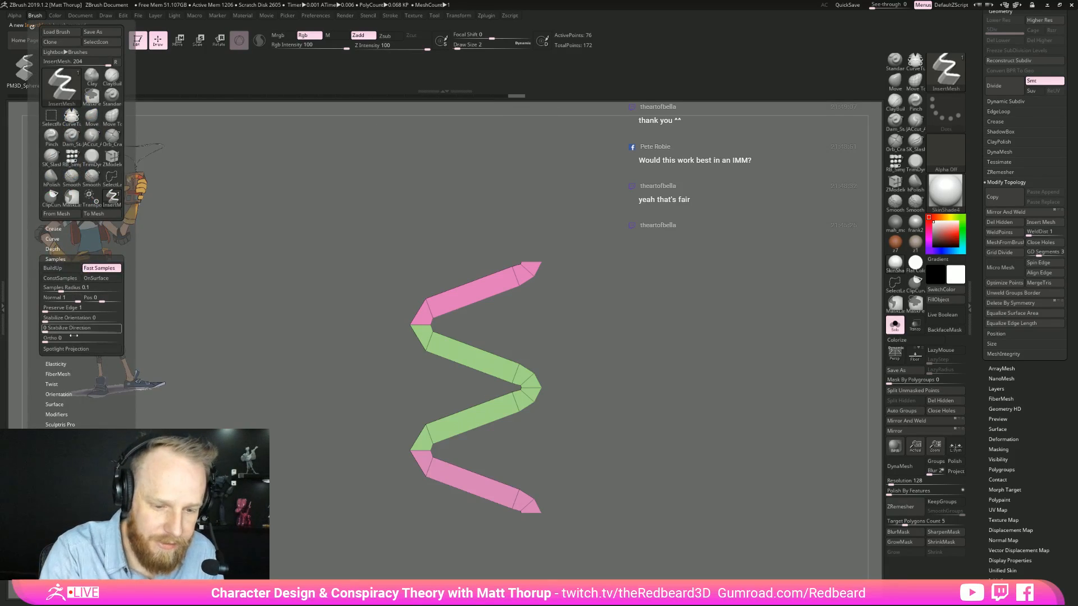
{"action": "left_click", "coordinate": [56, 415]}
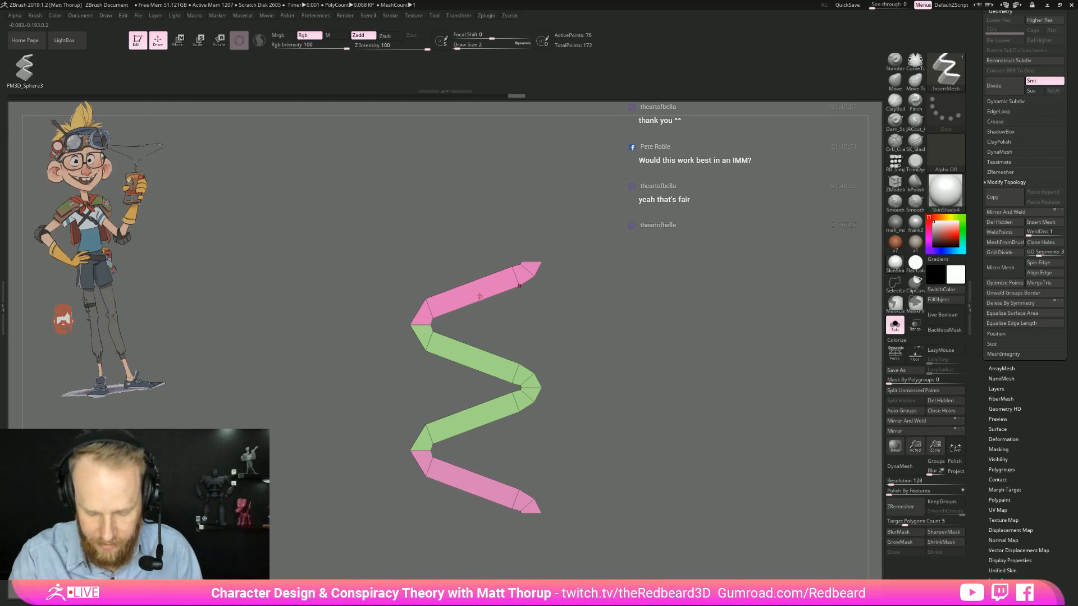
Step: Set the draw size to 41 and draw two curved test strips beside the zigzag mesh with the new brush
{"action": "key", "text": "s"}
{"action": "left_click_drag", "start_coordinate": [496, 292], "coordinate": [492, 288]}
{"action": "key", "text": "s"}
{"action": "key", "text": "s"}
{"action": "left_click", "coordinate": [494, 287]}
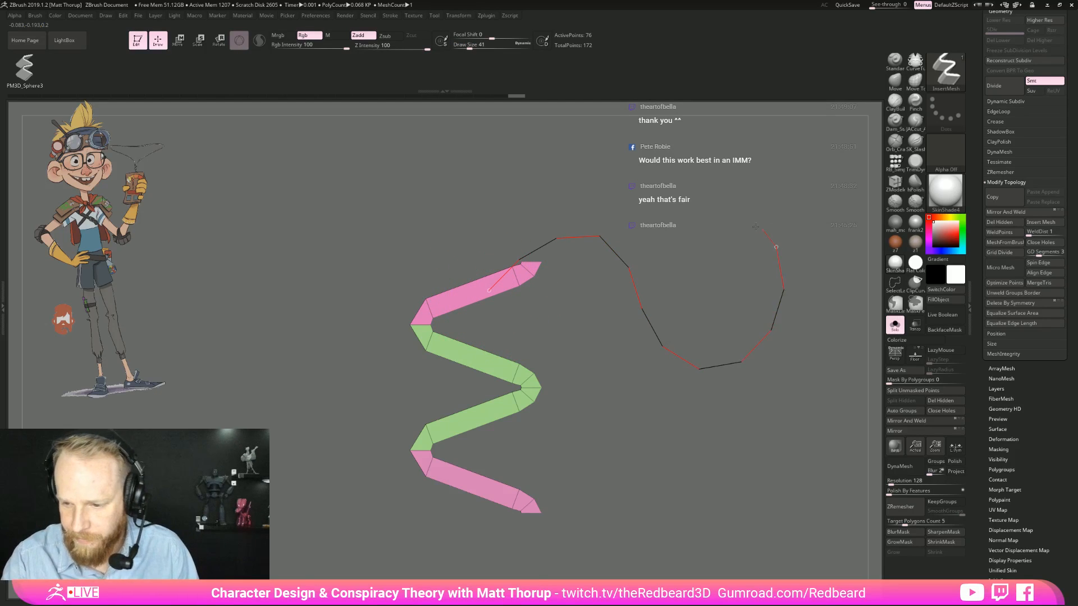
{"action": "left_click_drag", "start_coordinate": [757, 227], "coordinate": [759, 229]}
{"action": "mouse_move", "coordinate": [737, 427]}
{"action": "left_mouse_down"}
{"action": "mouse_move", "coordinate": [703, 505]}
{"action": "mouse_move", "coordinate": [719, 446]}
{"action": "left_mouse_up"}
{"action": "left_click_drag", "start_coordinate": [680, 357], "coordinate": [712, 252]}
{"action": "key", "text": "ctrl+z"}
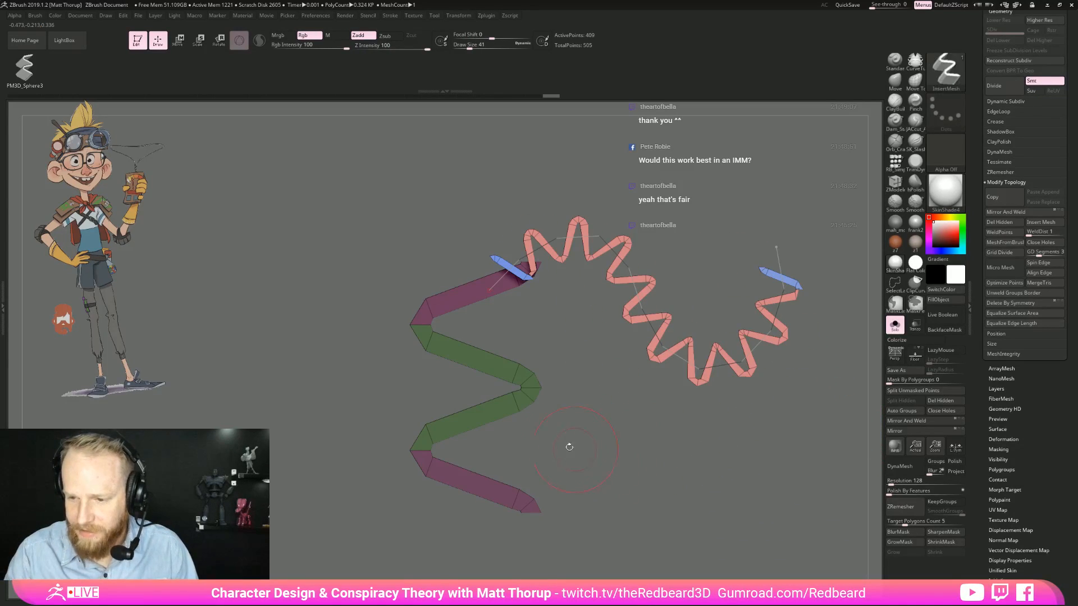
{"action": "left_click_drag", "start_coordinate": [735, 425], "coordinate": [761, 445]}
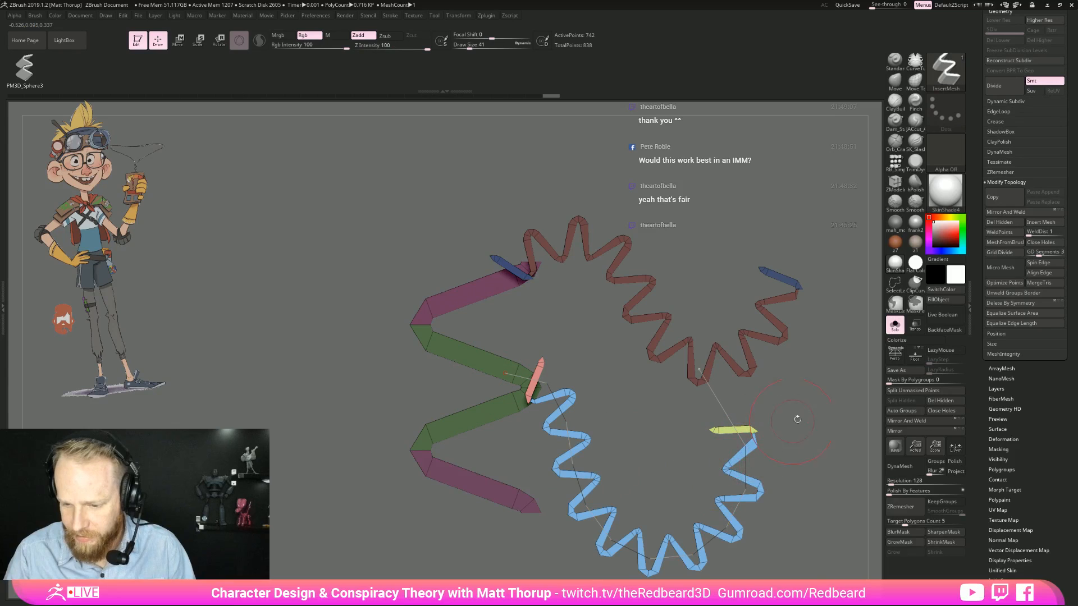
Step: Preview the test strips with smooth subdivision and undo both of them
{"action": "key", "text": "shift"}
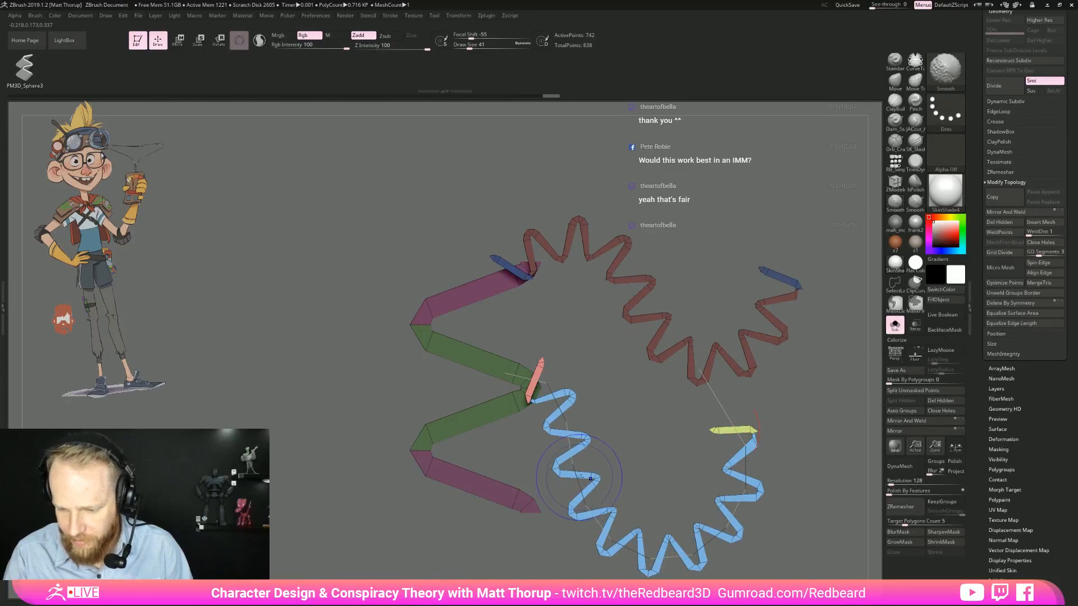
{"action": "key", "text": "d"}
{"action": "key", "text": "shift+f"}
{"action": "mouse_move", "coordinate": [811, 413]}
{"action": "left_mouse_down"}
{"action": "mouse_move", "coordinate": [803, 421]}
{"action": "mouse_move", "coordinate": [813, 413]}
{"action": "left_mouse_up"}
{"action": "key", "text": "shift+d"}
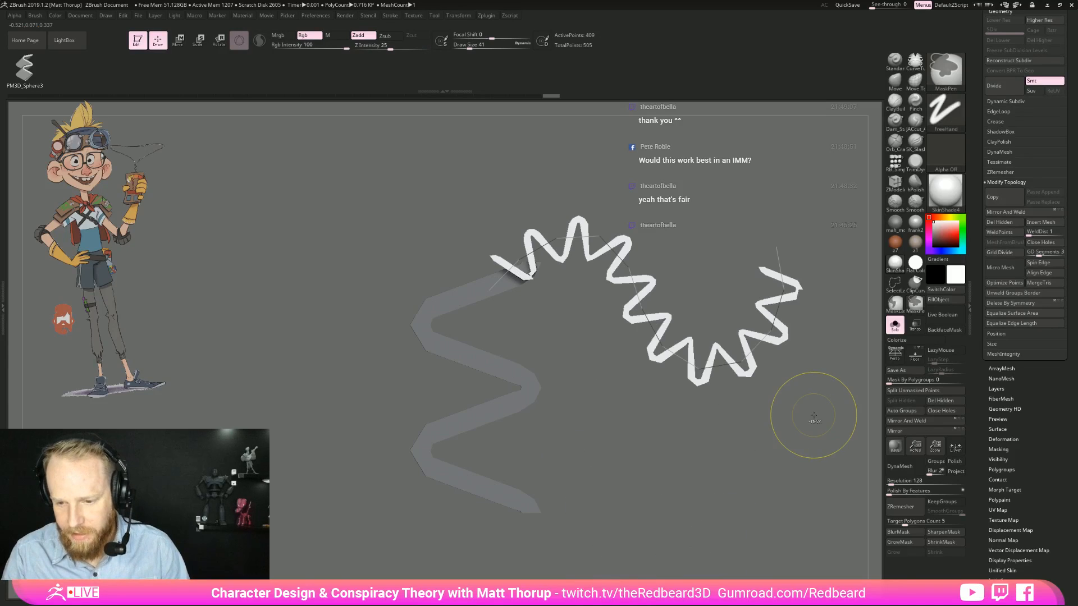
{"action": "left_click", "coordinate": [813, 418], "text": "ctrl"}
{"action": "key", "text": "shift+f"}
Step: Insert edge loops close to the side edges of the zigzag strip with the ZModeler brush
{"action": "mouse_move", "coordinate": [722, 436]}
{"action": "left_mouse_down"}
{"action": "mouse_move", "coordinate": [683, 449]}
{"action": "mouse_move", "coordinate": [746, 433]}
{"action": "mouse_move", "coordinate": [671, 434]}
{"action": "mouse_move", "coordinate": [525, 494]}
{"action": "left_mouse_up"}
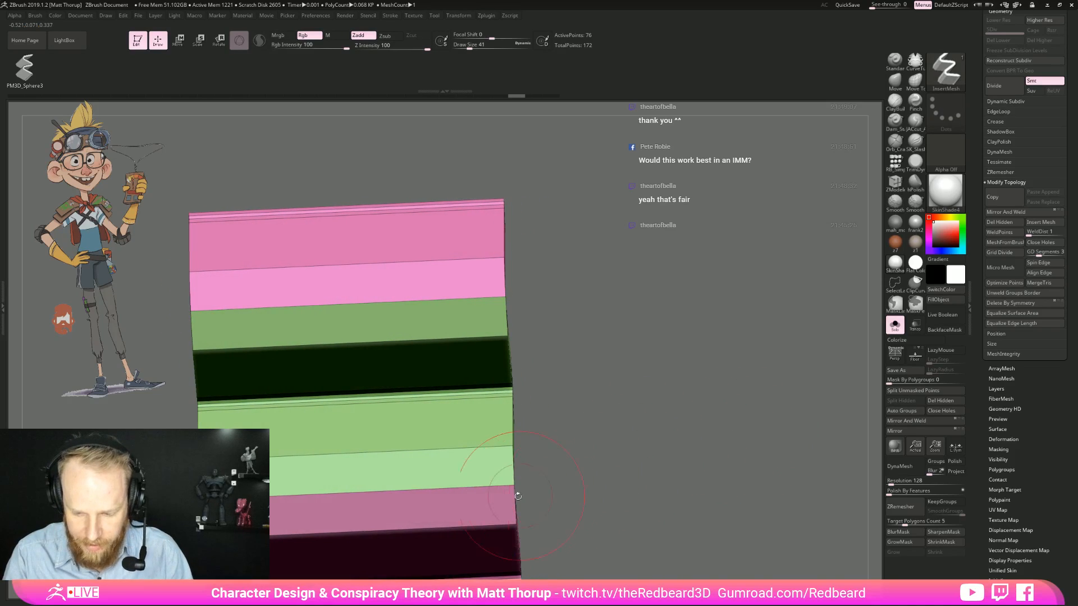
{"action": "key", "text": "b"}
{"action": "key", "text": "z"}
{"action": "key", "text": "m"}
{"action": "left_click", "coordinate": [500, 485]}
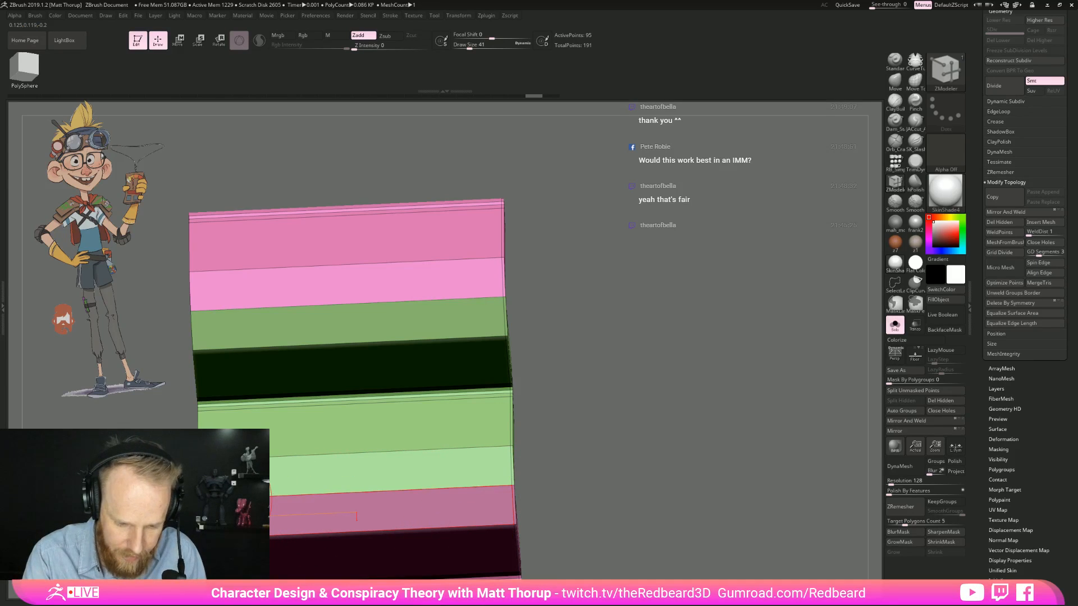
{"action": "left_click", "coordinate": [356, 517]}
{"action": "key", "text": "ctrl+z"}
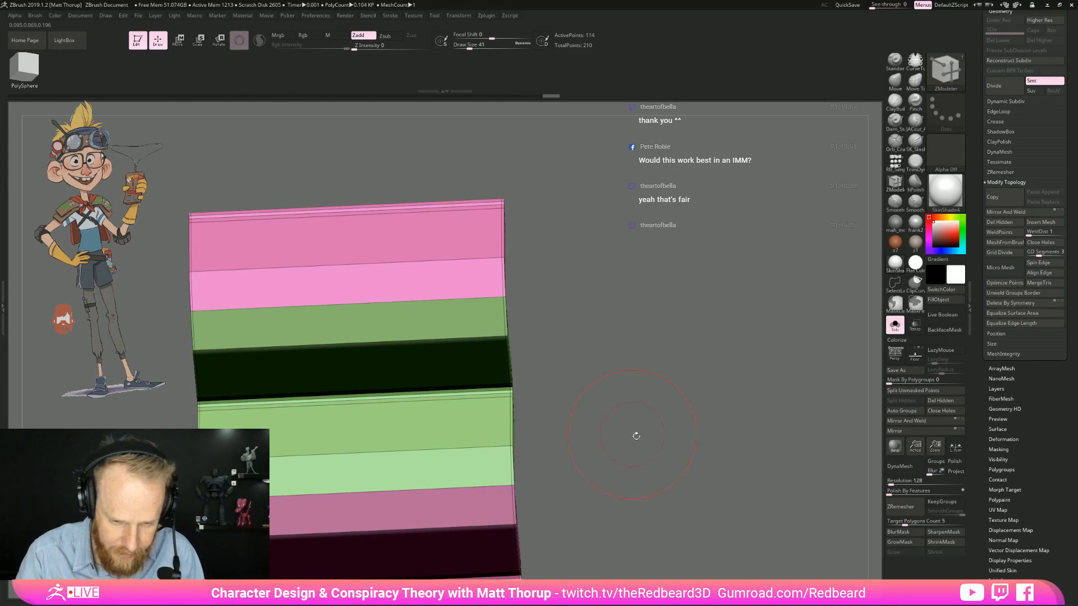
Step: Preview the strip with smooth subdivision and try another edge loop near its opposite side edge
{"action": "key", "text": "d"}
{"action": "key", "text": "shift+f"}
{"action": "left_click_drag", "start_coordinate": [689, 409], "coordinate": [589, 415]}
{"action": "left_click_drag", "start_coordinate": [685, 466], "coordinate": [395, 367], "text": "alt"}
{"action": "key", "text": "shift+f"}
{"action": "key", "text": "shift+d"}
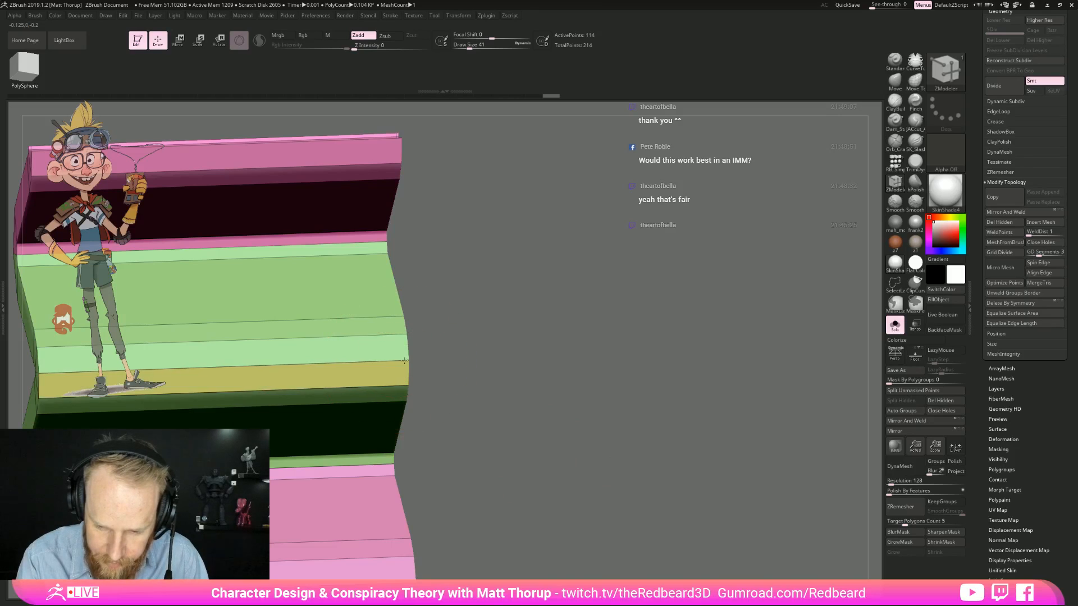
{"action": "left_click", "coordinate": [397, 362]}
{"action": "key", "text": "ctrl+z"}
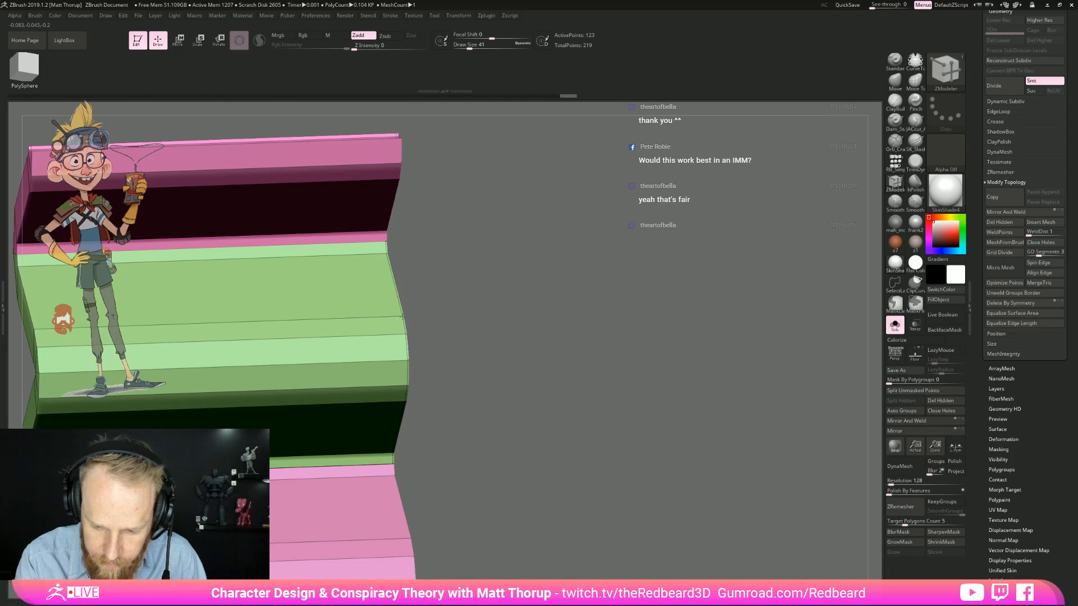
{"action": "left_click_drag", "start_coordinate": [422, 321], "coordinate": [734, 410]}
{"action": "key", "text": "ctrl+z"}
Step: Undo the latest edge loops and retry inserting one at the strip's side edge
{"action": "left_click_drag", "start_coordinate": [801, 402], "coordinate": [711, 411]}
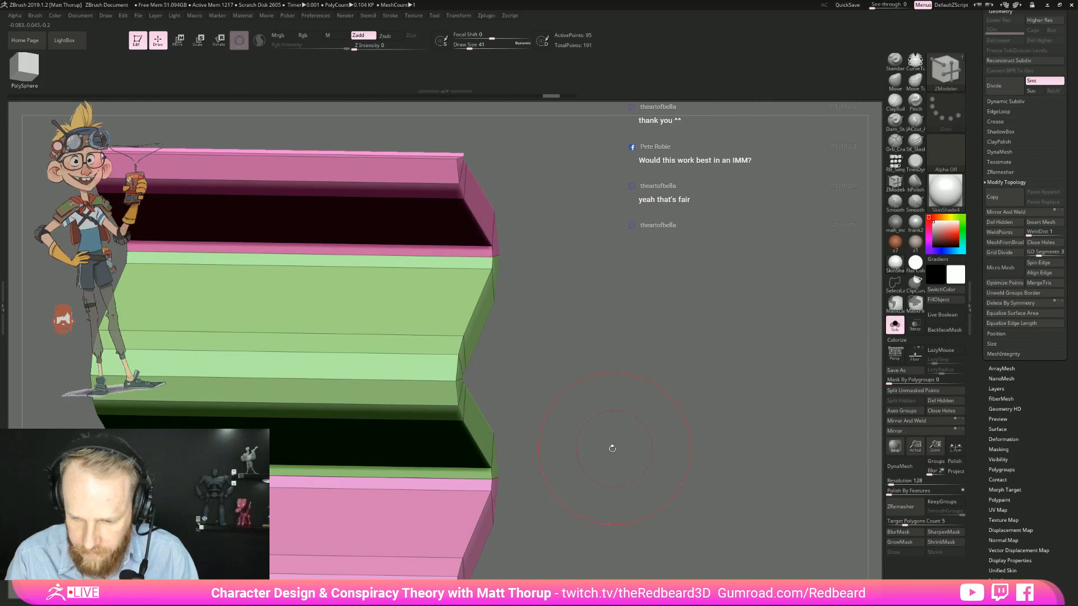
{"action": "key", "text": "ctrl+z"}
{"action": "left_click_drag", "start_coordinate": [702, 449], "coordinate": [617, 426]}
{"action": "left_click_drag", "start_coordinate": [518, 393], "coordinate": [535, 392]}
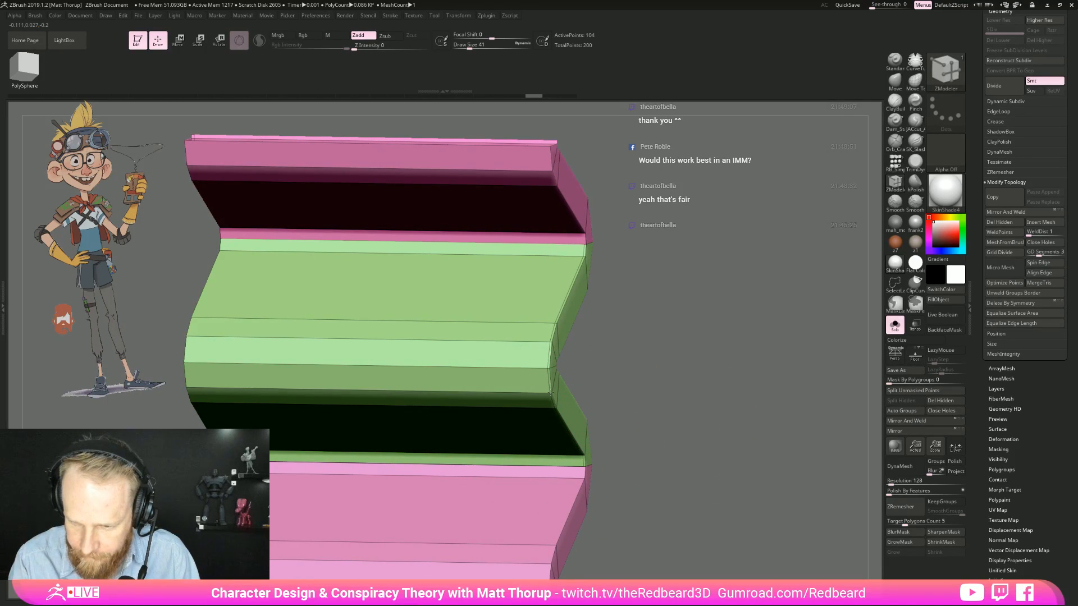
{"action": "key", "text": "ctrl+z"}
{"action": "left_click_drag", "start_coordinate": [635, 393], "coordinate": [614, 421]}
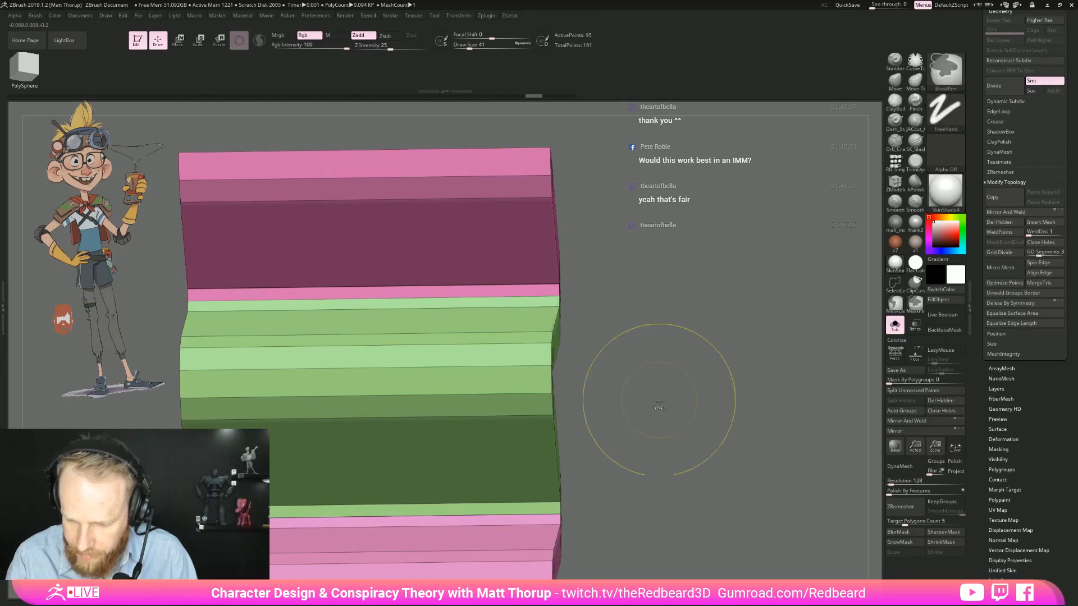
Step: Examine the zigzag's side profile with smooth subdivision and polygroup display switched on and off
{"action": "mouse_move", "coordinate": [668, 500]}
{"action": "left_mouse_down"}
{"action": "mouse_move", "coordinate": [674, 400]}
{"action": "mouse_move", "coordinate": [797, 365]}
{"action": "mouse_move", "coordinate": [768, 372]}
{"action": "mouse_move", "coordinate": [804, 370]}
{"action": "mouse_move", "coordinate": [828, 388]}
{"action": "mouse_move", "coordinate": [765, 389]}
{"action": "left_mouse_up"}
{"action": "key", "text": "f"}
{"action": "key", "text": "d"}
{"action": "key", "text": "shift+f"}
{"action": "key", "text": "shift+d"}
{"action": "key", "text": "shift+f"}
{"action": "key", "text": "b"}
{"action": "key", "text": "z"}
{"action": "key", "text": "m"}
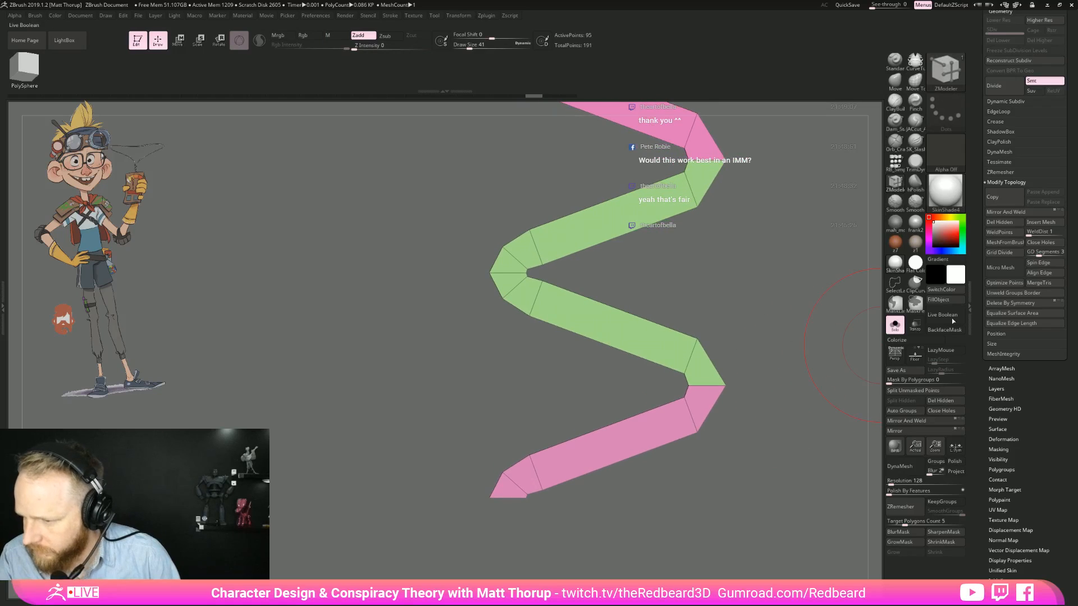
Step: Set the weld distance to 14 and weld the zigzag mesh's points
{"action": "type", "text": "4"}
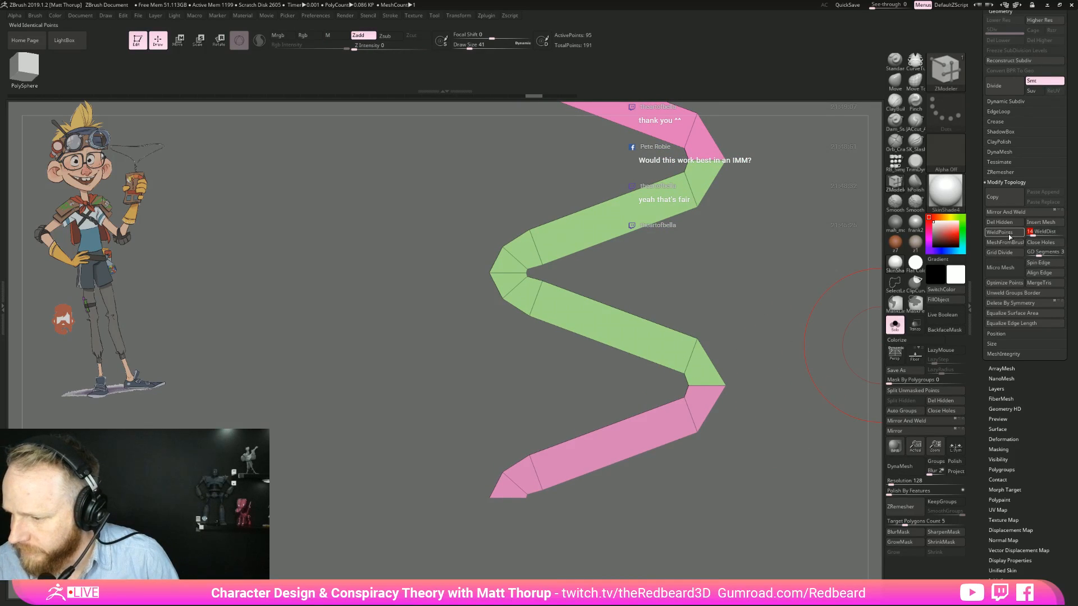
{"action": "left_click", "coordinate": [1005, 231]}
{"action": "mouse_move", "coordinate": [847, 337]}
{"action": "left_mouse_down"}
{"action": "mouse_move", "coordinate": [781, 378]}
{"action": "mouse_move", "coordinate": [800, 383]}
{"action": "mouse_move", "coordinate": [726, 398]}
{"action": "mouse_move", "coordinate": [738, 380]}
{"action": "mouse_move", "coordinate": [729, 375]}
{"action": "mouse_move", "coordinate": [725, 409]}
{"action": "left_mouse_up"}
{"action": "key", "text": "shift+f"}
{"action": "key", "text": "shift+f"}
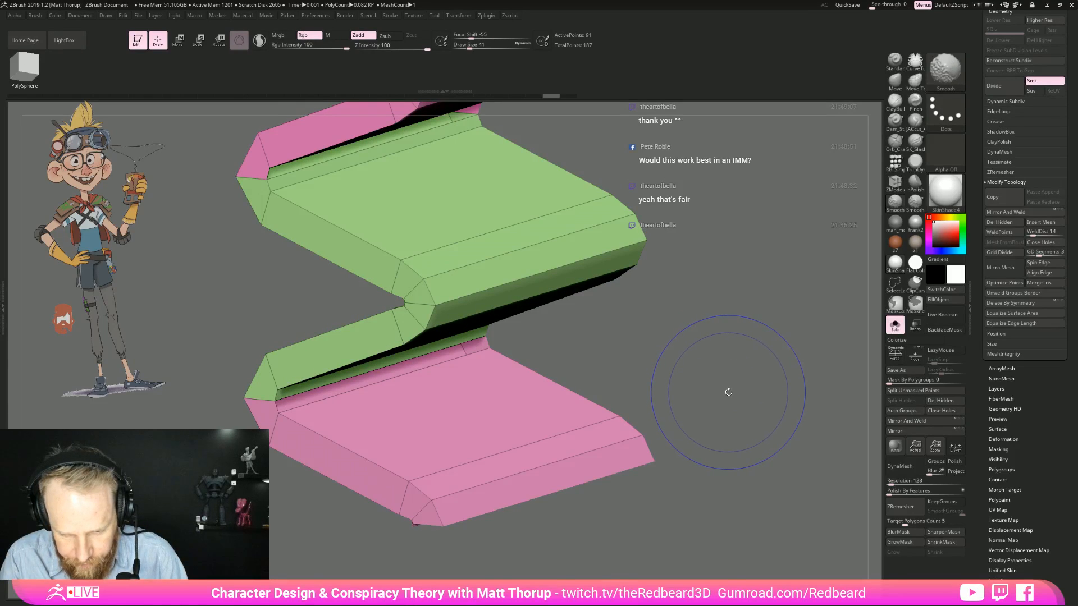
Step: Bridge the open gaps between the green and pink sections using ZModeler's edge Bridge action with a draw size of 14
{"action": "mouse_move", "coordinate": [724, 392]}
{"action": "left_mouse_down"}
{"action": "mouse_move", "coordinate": [715, 386]}
{"action": "mouse_move", "coordinate": [657, 483]}
{"action": "mouse_move", "coordinate": [758, 353]}
{"action": "mouse_move", "coordinate": [691, 500]}
{"action": "mouse_move", "coordinate": [746, 371]}
{"action": "left_mouse_up"}
{"action": "key", "text": "ctrl+shift"}
{"action": "mouse_move", "coordinate": [741, 387]}
{"action": "left_mouse_down"}
{"action": "mouse_move", "coordinate": [795, 436]}
{"action": "mouse_move", "coordinate": [837, 388]}
{"action": "left_mouse_up"}
{"action": "left_click", "coordinate": [795, 436], "text": "ctrl+shift"}
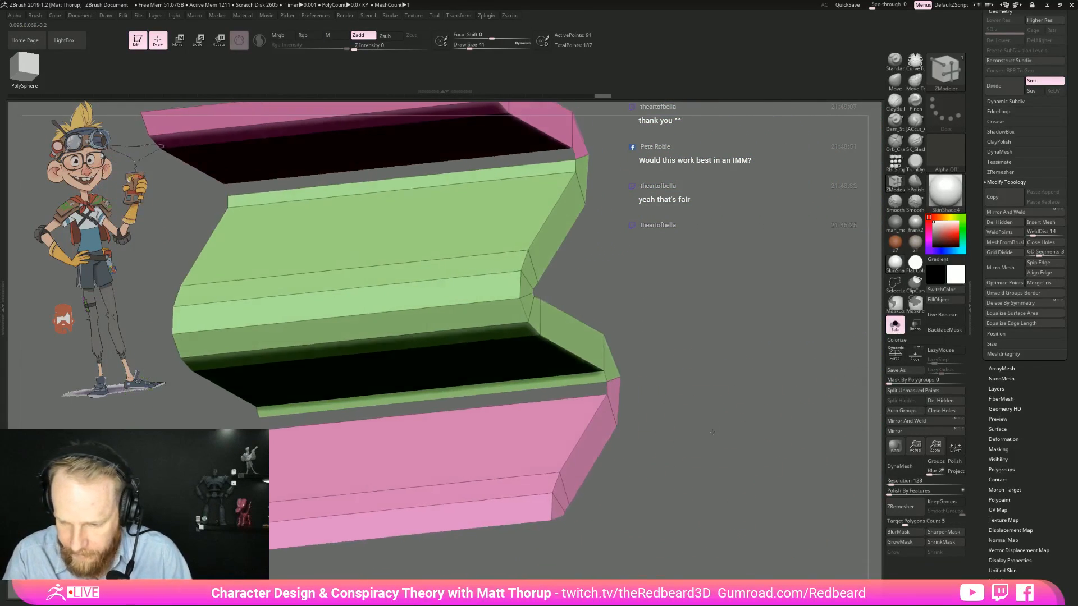
{"action": "key", "text": "space"}
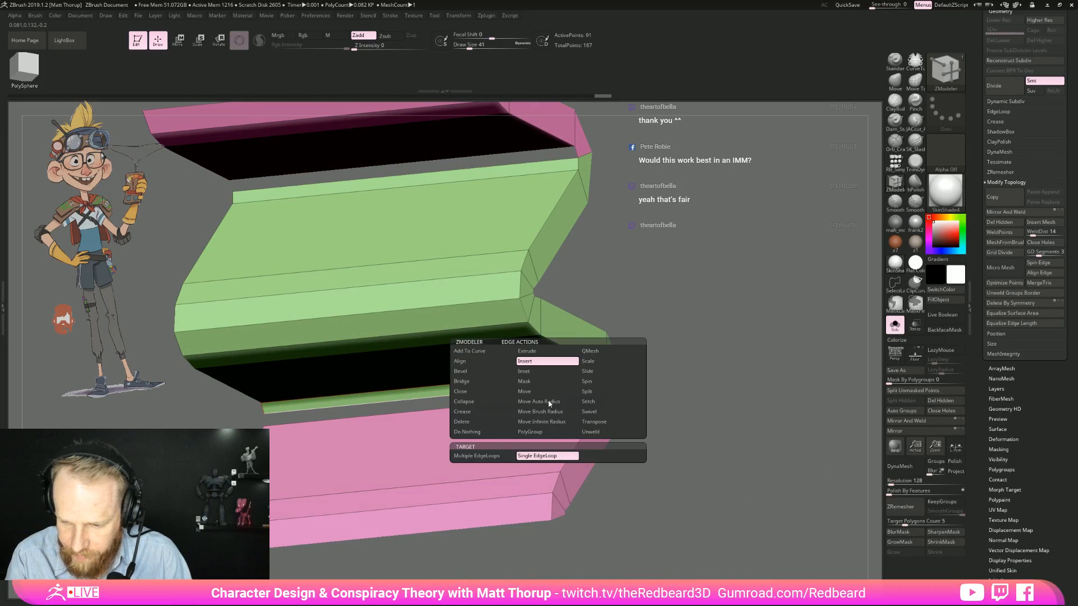
{"action": "left_click", "coordinate": [492, 381]}
{"action": "left_click", "coordinate": [486, 456]}
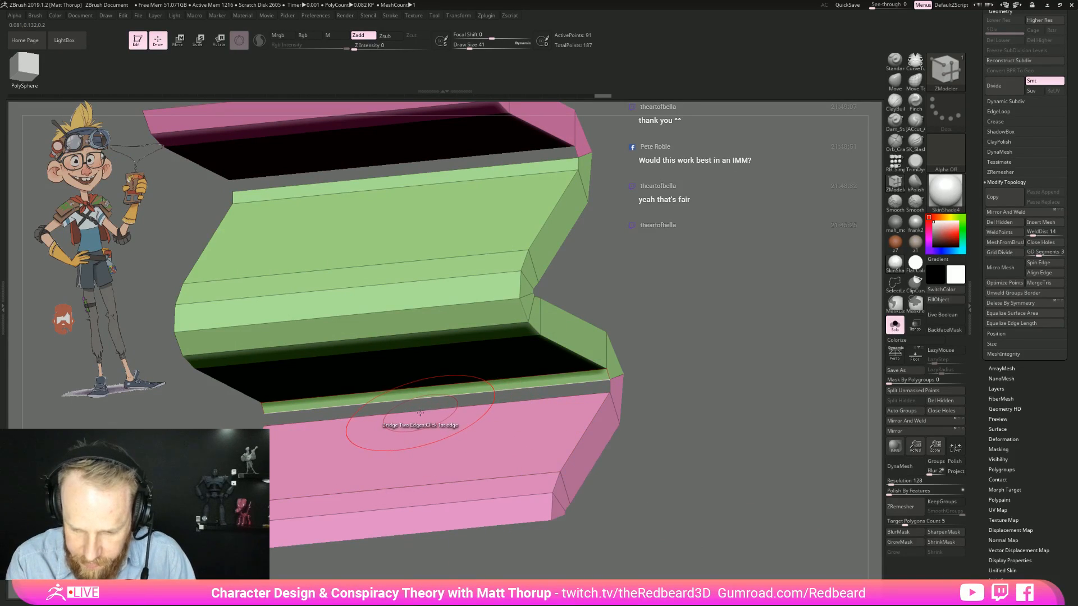
{"action": "right_click_drag", "start_coordinate": [424, 409], "coordinate": [762, 358]}
{"action": "key", "text": "s"}
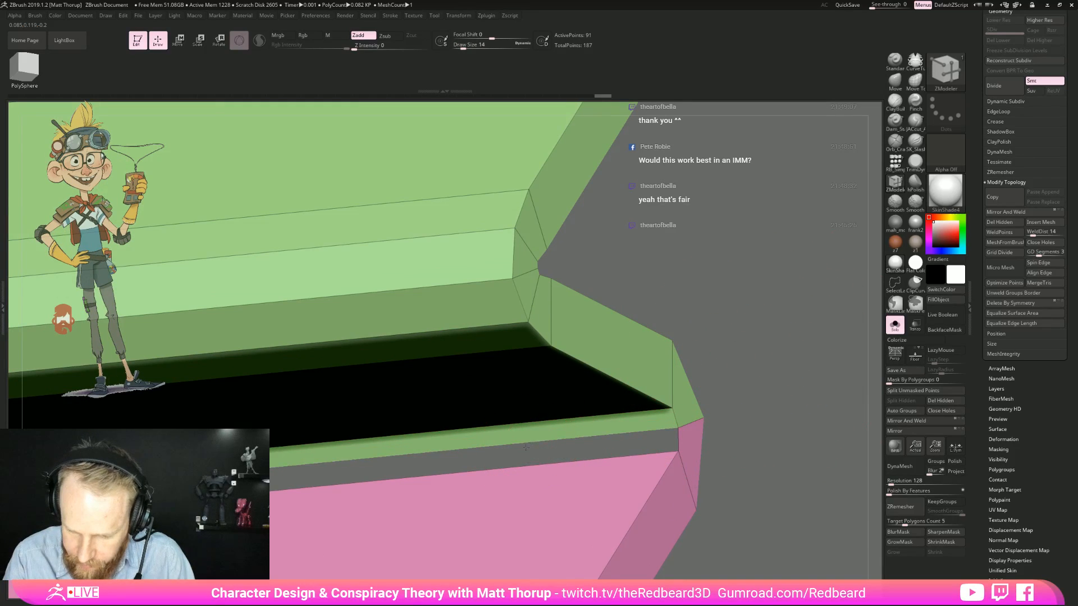
{"action": "right_click_drag", "start_coordinate": [773, 372], "coordinate": [709, 405]}
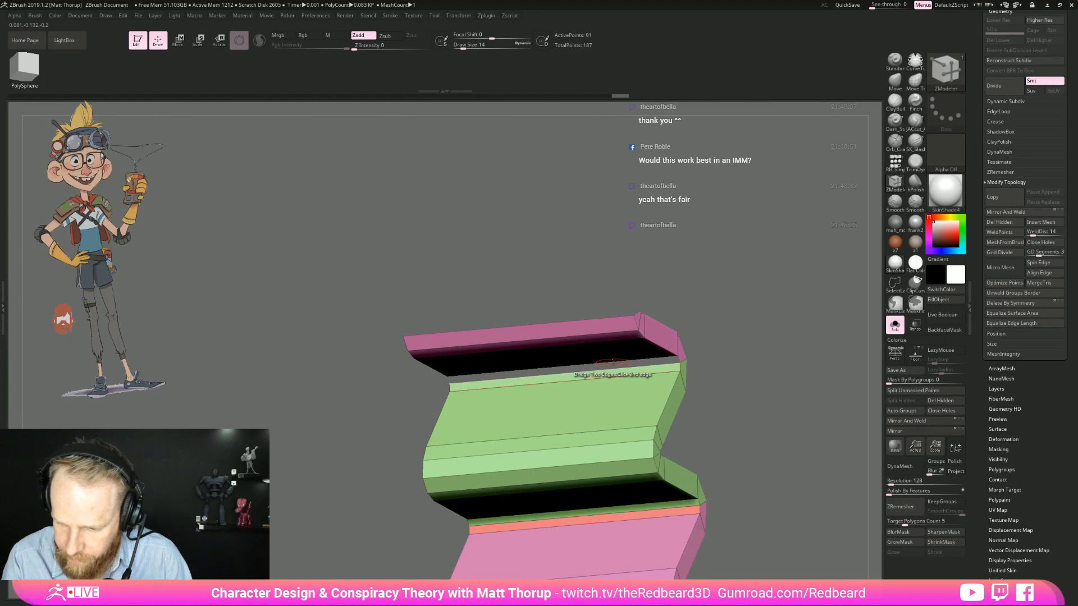
{"action": "mouse_move", "coordinate": [719, 362]}
{"action": "right_mouse_down"}
{"action": "mouse_move", "coordinate": [639, 357]}
{"action": "mouse_move", "coordinate": [778, 335]}
{"action": "mouse_move", "coordinate": [706, 337]}
{"action": "mouse_move", "coordinate": [706, 320]}
{"action": "right_mouse_up"}
{"action": "left_click", "coordinate": [633, 359]}
Step: Isolate the zigzag's end sections and regroup them so the top, middle and bottom sections have separate polygroups
{"action": "mouse_move", "coordinate": [692, 203]}
{"action": "left_mouse_down", "text": "ctrl+shift"}
{"action": "mouse_move", "coordinate": [558, 212]}
{"action": "mouse_move", "coordinate": [687, 372]}
{"action": "left_mouse_up", "text": "ctrl+shift"}
{"action": "right_click_drag", "start_coordinate": [782, 356], "coordinate": [803, 364]}
{"action": "mouse_move", "coordinate": [686, 387]}
{"action": "left_mouse_down", "text": "ctrl+alt+shift"}
{"action": "mouse_move", "coordinate": [664, 397]}
{"action": "mouse_move", "coordinate": [674, 387]}
{"action": "left_mouse_up", "text": "ctrl+alt+shift"}
{"action": "key", "text": "shift+f"}
{"action": "left_click", "coordinate": [773, 393], "text": "ctrl+shift"}
{"action": "mouse_move", "coordinate": [773, 393]}
{"action": "right_mouse_down", "text": "shift"}
{"action": "mouse_move", "coordinate": [787, 421]}
{"action": "mouse_move", "coordinate": [717, 390]}
{"action": "right_mouse_up", "text": "shift"}
{"action": "mouse_move", "coordinate": [712, 513]}
{"action": "left_mouse_down", "text": "ctrl+shift"}
{"action": "mouse_move", "coordinate": [468, 501]}
{"action": "mouse_move", "coordinate": [651, 376]}
{"action": "left_mouse_up", "text": "ctrl+shift"}
{"action": "mouse_move", "coordinate": [743, 428]}
{"action": "right_mouse_down"}
{"action": "mouse_move", "coordinate": [763, 428]}
{"action": "mouse_move", "coordinate": [758, 415]}
{"action": "mouse_move", "coordinate": [780, 438]}
{"action": "mouse_move", "coordinate": [831, 439]}
{"action": "mouse_move", "coordinate": [663, 418]}
{"action": "mouse_move", "coordinate": [487, 417]}
{"action": "right_mouse_up"}
{"action": "key", "text": "ctrl+w"}
{"action": "left_click", "coordinate": [758, 415], "text": "ctrl+shift"}
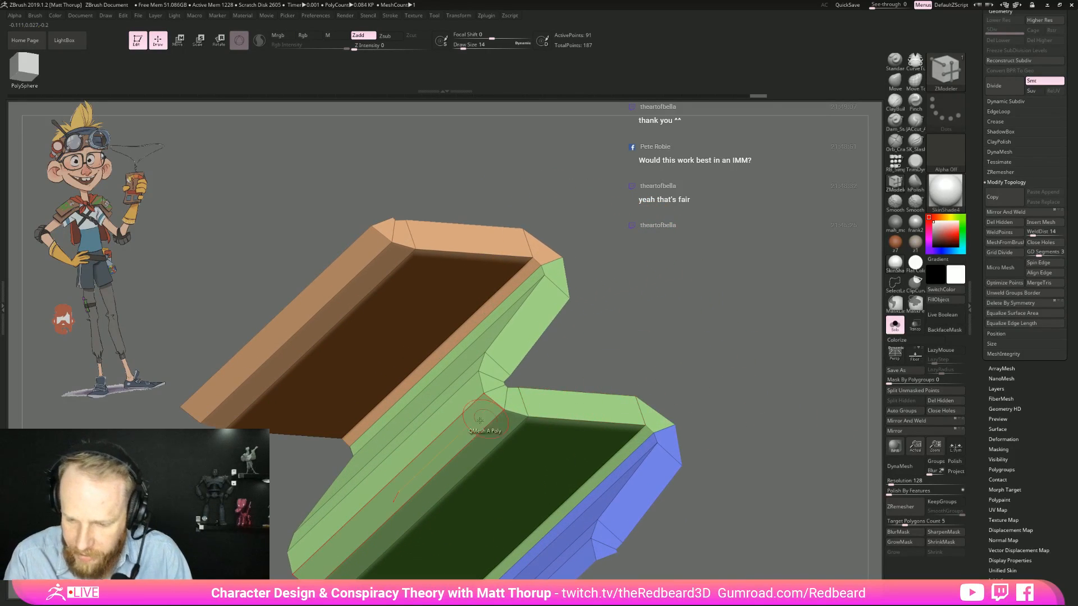
Step: Insert supporting edge loops close to both side edges of the strip using ZModeler's edge Insert action
{"action": "key", "text": "space"}
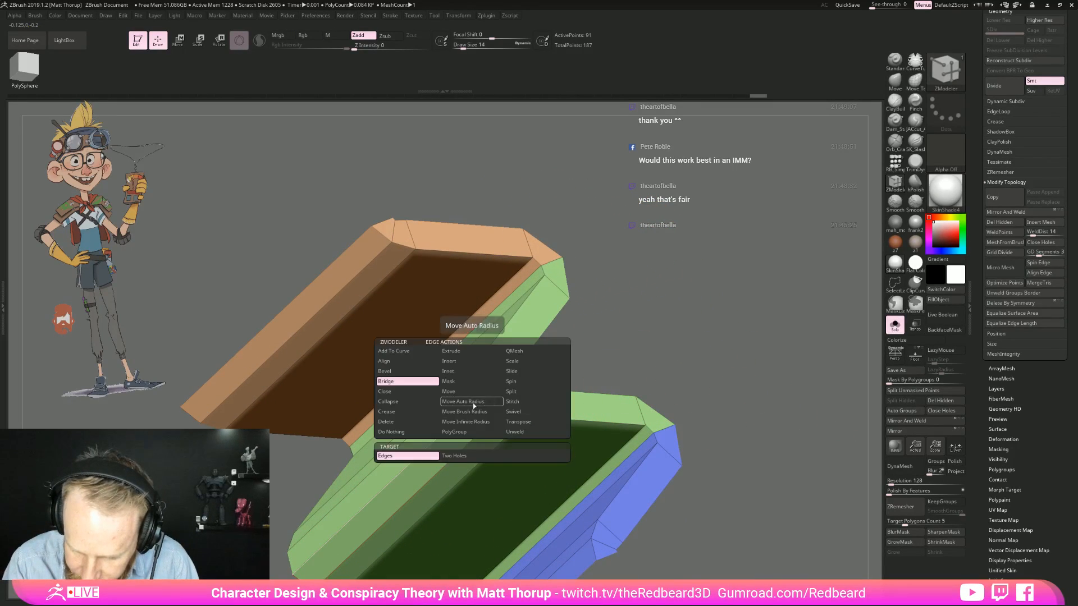
{"action": "left_click", "coordinate": [474, 362]}
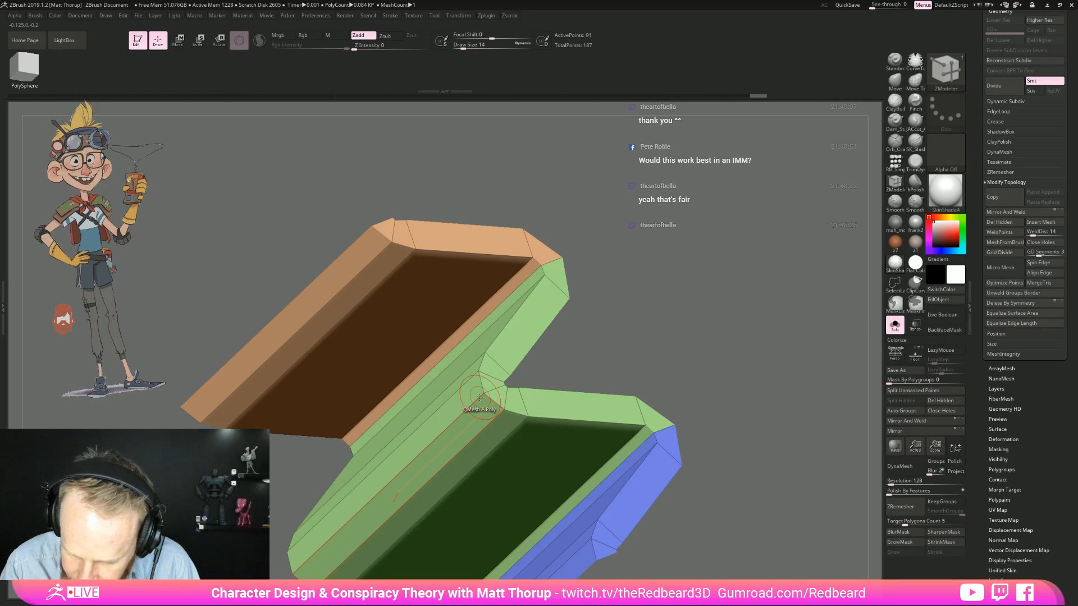
{"action": "left_click", "coordinate": [479, 397]}
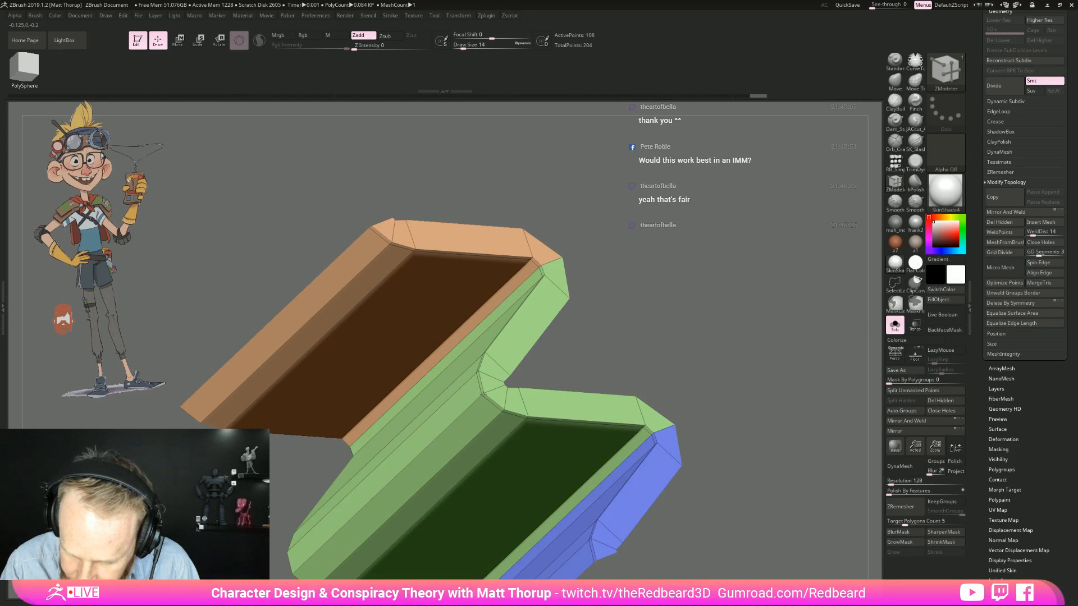
{"action": "left_click_drag", "start_coordinate": [742, 322], "coordinate": [595, 269]}
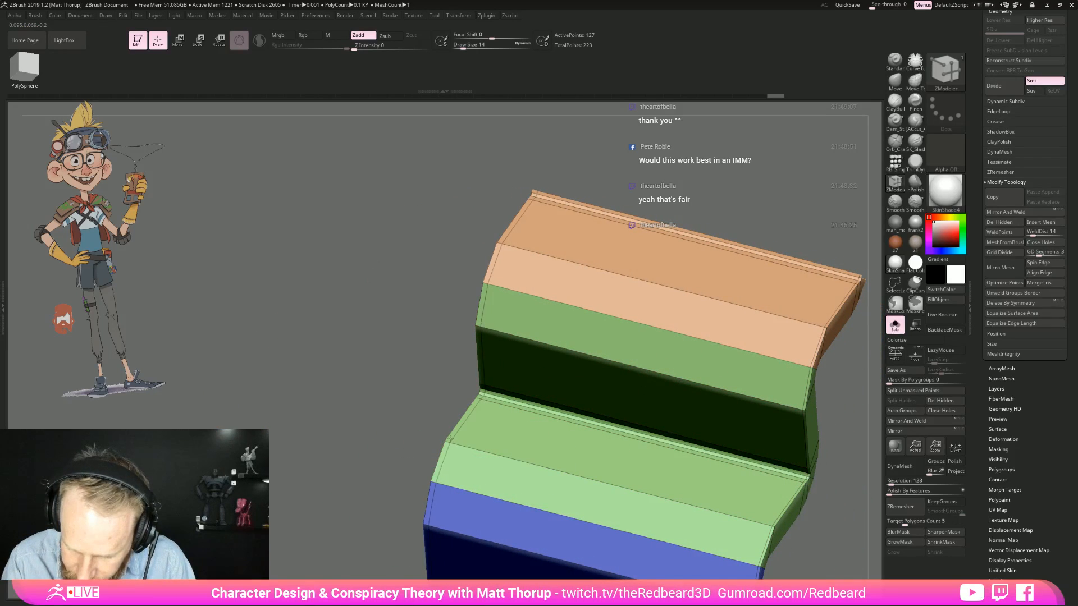
{"action": "left_click_drag", "start_coordinate": [845, 525], "coordinate": [689, 467]}
{"action": "left_click", "coordinate": [445, 396]}
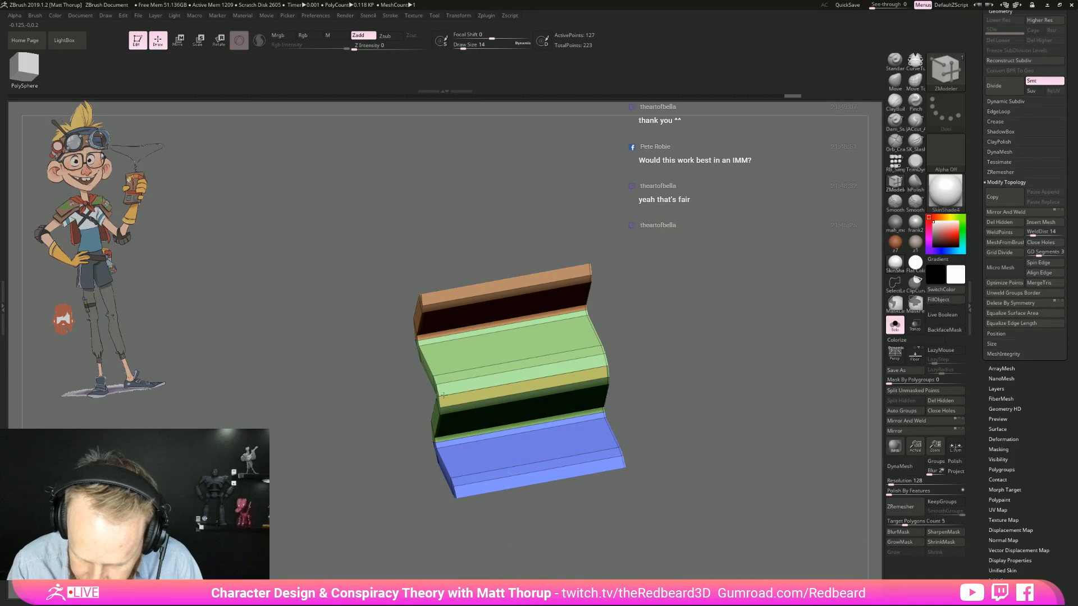
Step: Undo the last edge insertions and reinsert the supporting edge loop close to the strip's side edge
{"action": "key", "text": "ctrl+z"}
{"action": "left_click_drag", "start_coordinate": [706, 336], "coordinate": [708, 437], "text": "alt"}
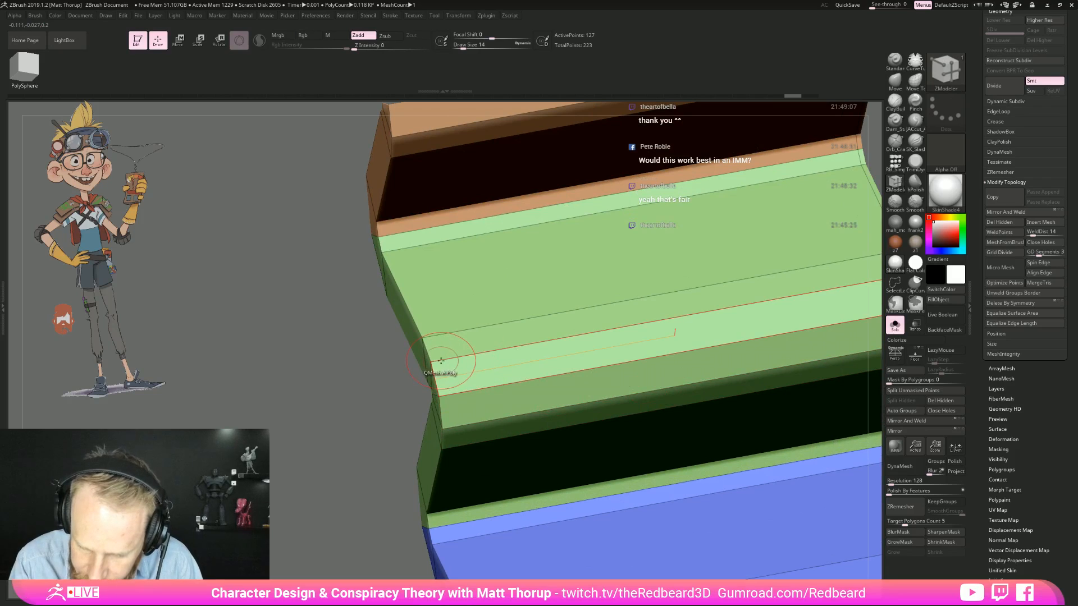
{"action": "key", "text": "ctrl+z"}
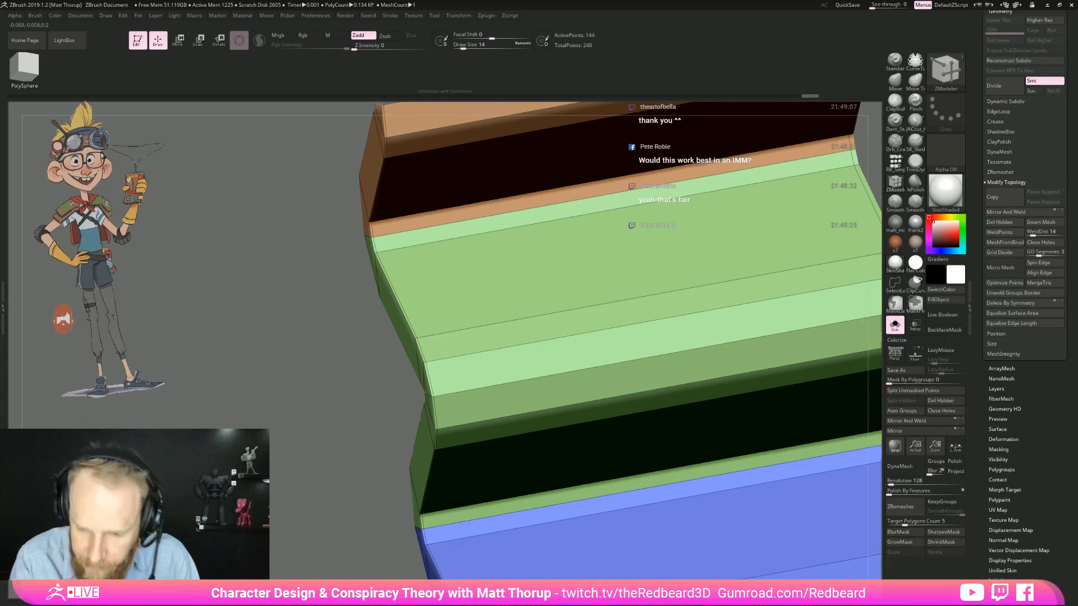
Step: Frame the whole strip and preview it with dynamic subdivision, with and without polyframe, to check its smoothed shape
{"action": "key", "text": "f"}
{"action": "left_click_drag", "start_coordinate": [735, 419], "coordinate": [660, 443]}
{"action": "key", "text": "shift+f"}
{"action": "key", "text": "shift+d"}
{"action": "key", "text": "shift+d"}
{"action": "key", "text": "shift+f"}
{"action": "key", "text": "d"}
Step: Snap the view to the zigzag's side profile and create a new InsertMesh brush from the active mesh
{"action": "mouse_move", "coordinate": [735, 424]}
{"action": "left_mouse_down", "text": "shift"}
{"action": "mouse_move", "coordinate": [642, 431]}
{"action": "mouse_move", "coordinate": [661, 488]}
{"action": "mouse_move", "coordinate": [608, 483]}
{"action": "mouse_move", "coordinate": [650, 494]}
{"action": "mouse_move", "coordinate": [702, 466]}
{"action": "mouse_move", "coordinate": [700, 495]}
{"action": "mouse_move", "coordinate": [738, 472]}
{"action": "mouse_move", "coordinate": [709, 427]}
{"action": "left_mouse_up", "text": "shift"}
{"action": "key", "text": "shift+f"}
{"action": "key", "text": "shift+f"}
{"action": "key", "text": "b"}
{"action": "key", "text": "z"}
{"action": "key", "text": "m"}
{"action": "key", "text": "b"}
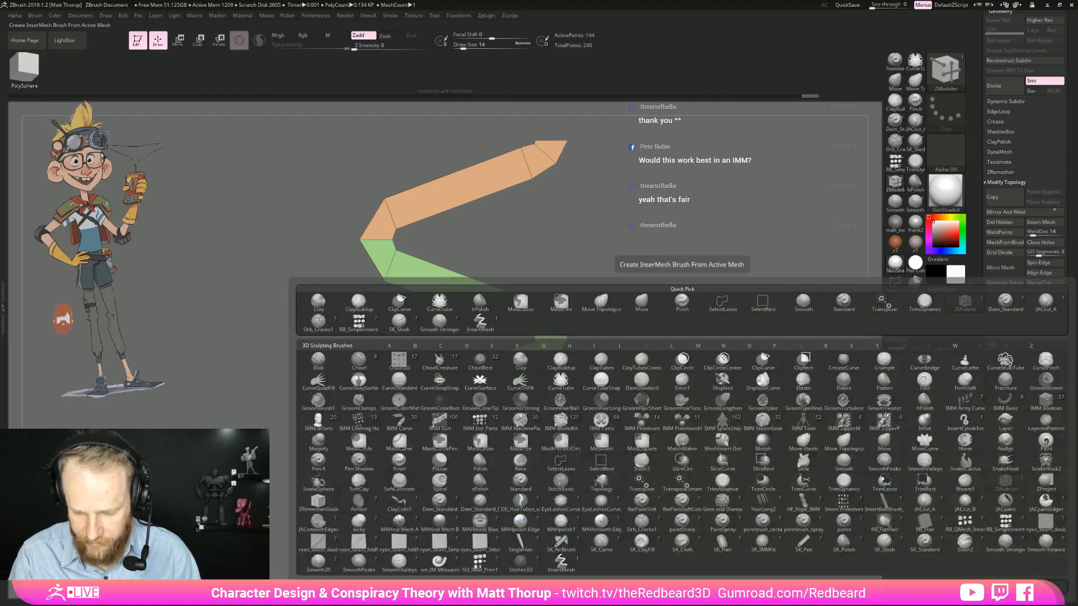
{"action": "left_click", "coordinate": [493, 193]}
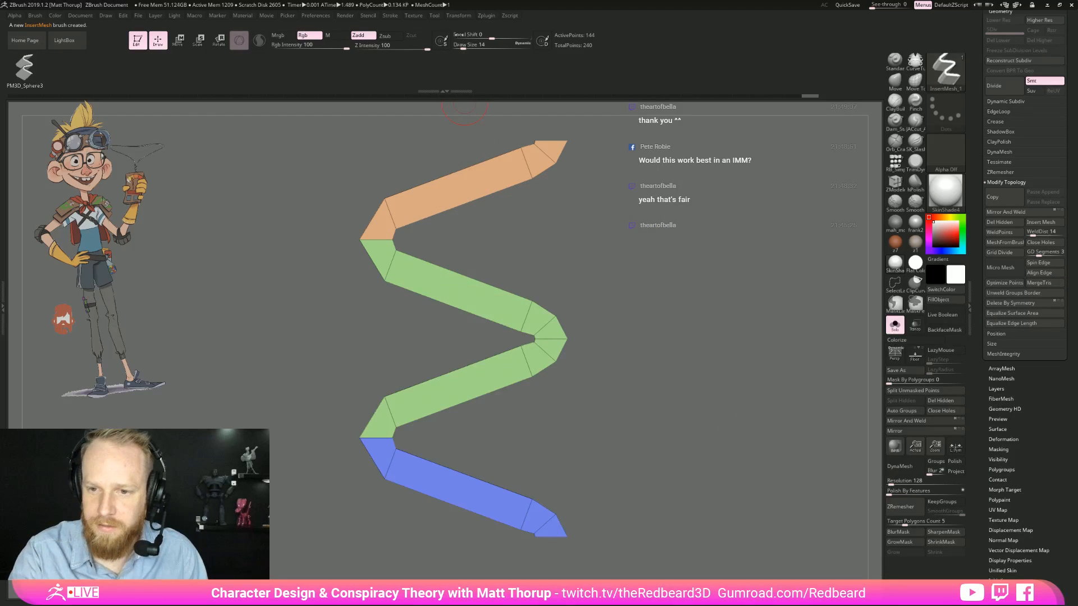
Step: Turn on Curve Mode for the new zigzag InsertMesh brush
{"action": "left_click", "coordinate": [459, 15]}
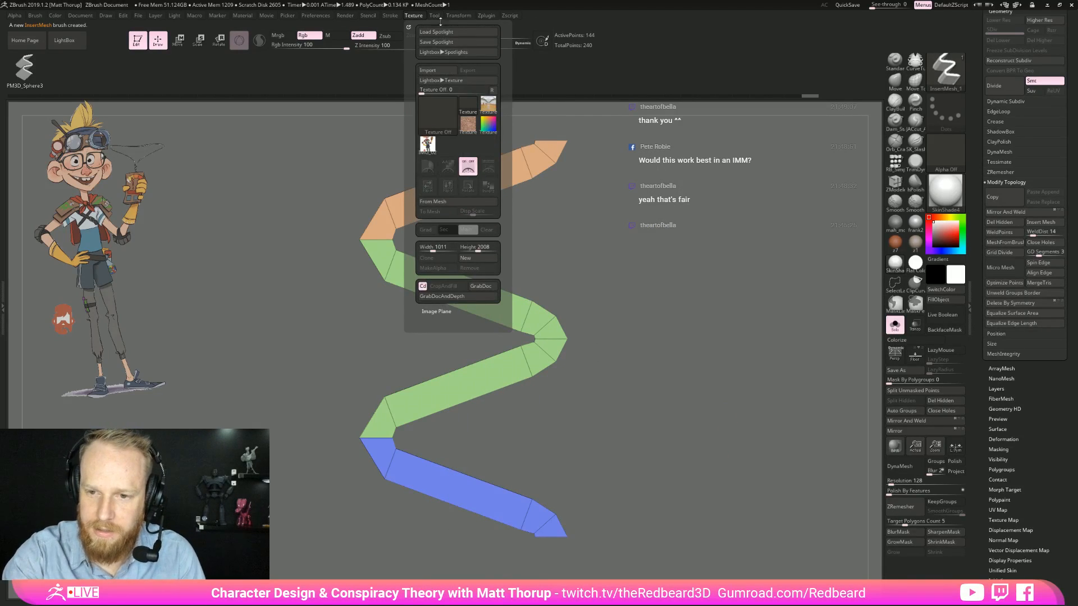
{"action": "left_click", "coordinate": [420, 18]}
{"action": "left_click", "coordinate": [418, 17]}
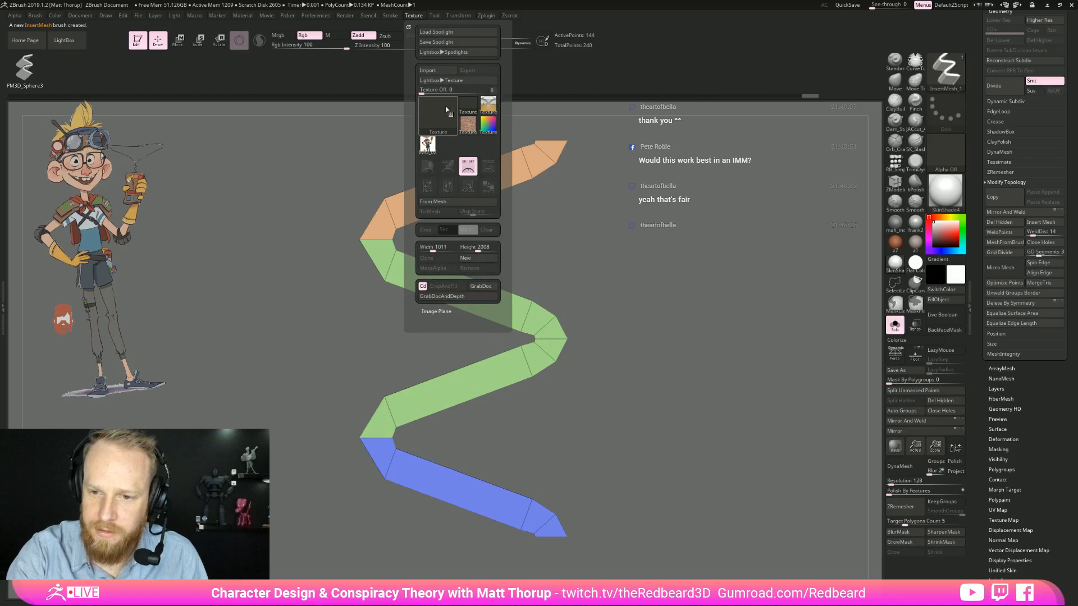
{"action": "mouse_move", "coordinate": [454, 17]}
{"action": "mouse_move", "coordinate": [394, 19]}
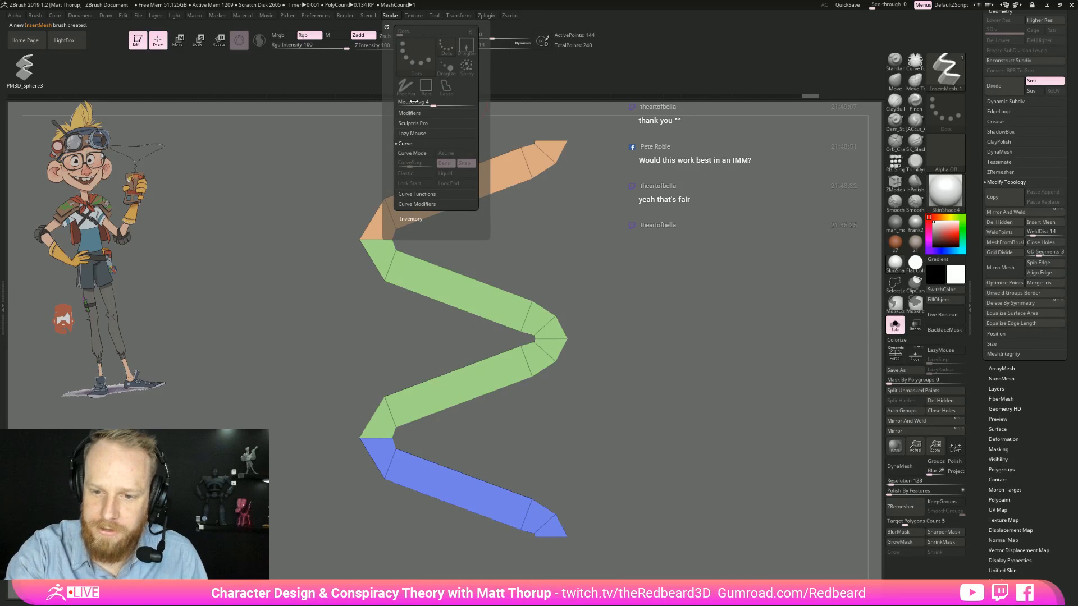
{"action": "left_click", "coordinate": [425, 154]}
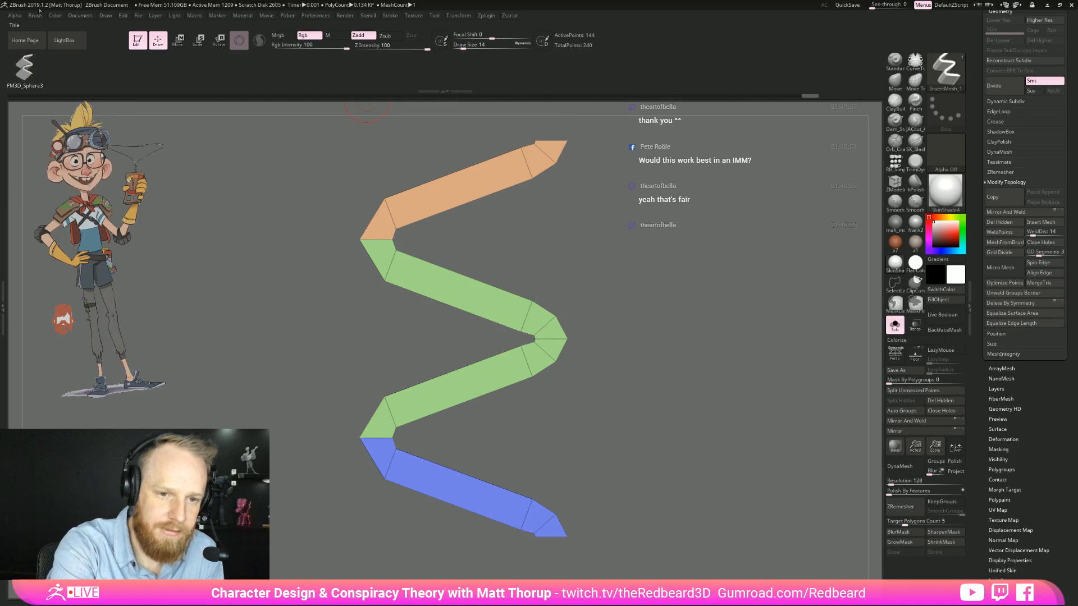
{"action": "mouse_move", "coordinate": [35, 16]}
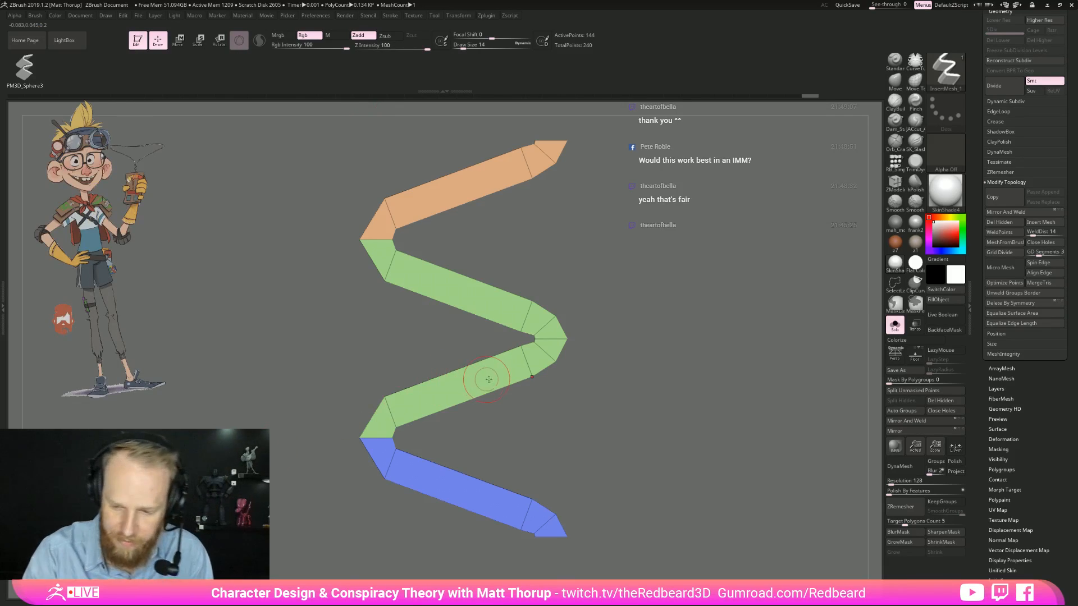
Step: Test the brush with a curved stroke starting on the zigzag, preview it with dynamic subdivision, and undo it
{"action": "left_click_drag", "start_coordinate": [751, 250], "coordinate": [694, 193]}
{"action": "left_click_drag", "start_coordinate": [721, 393], "coordinate": [734, 439]}
{"action": "key", "text": "d"}
{"action": "key", "text": "shift+r"}
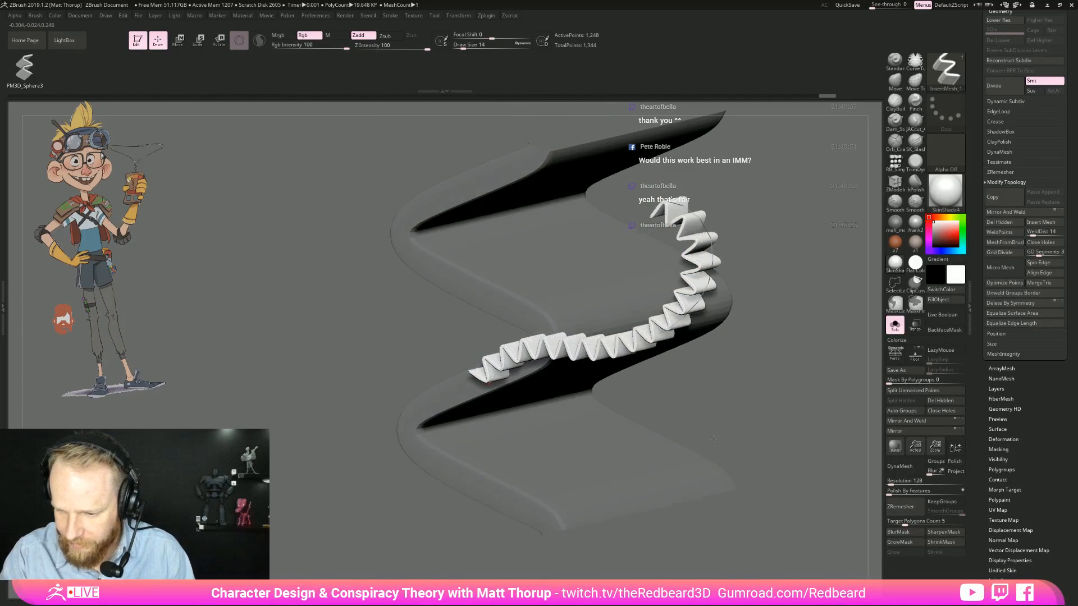
{"action": "left_click_drag", "start_coordinate": [734, 431], "coordinate": [728, 446]}
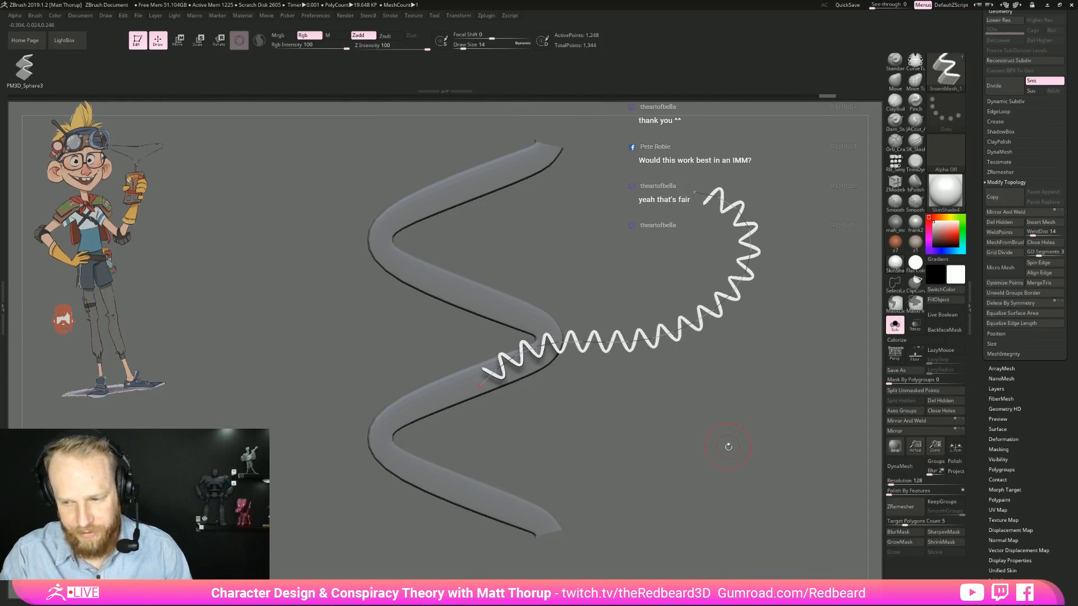
{"action": "key", "text": "shift+d"}
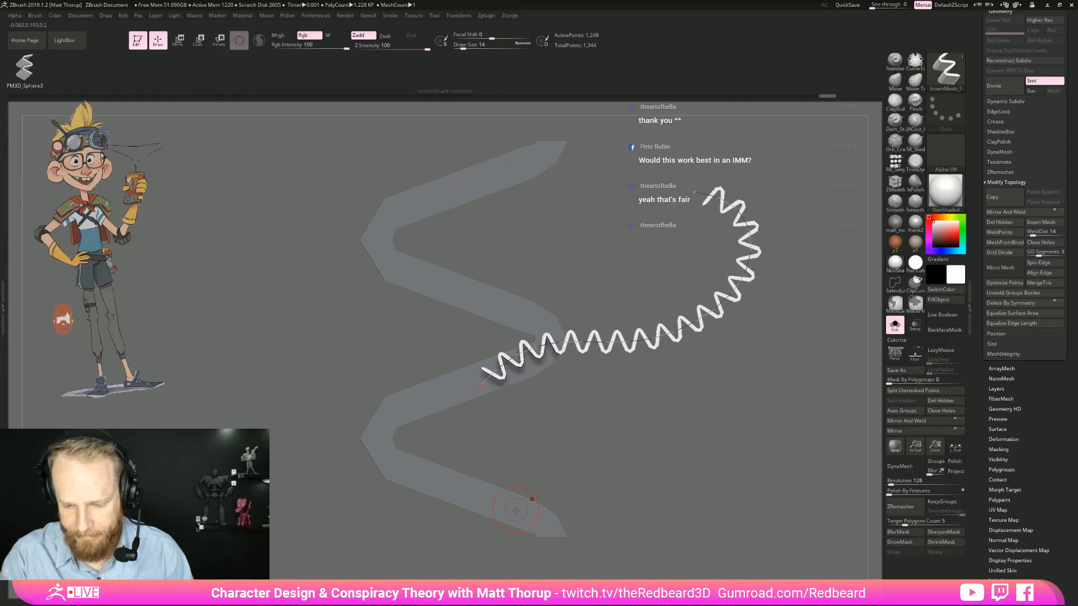
{"action": "left_click_drag", "start_coordinate": [361, 487], "coordinate": [305, 544]}
{"action": "key", "text": "ctrl+z"}
{"action": "key", "text": "ctrl+z"}
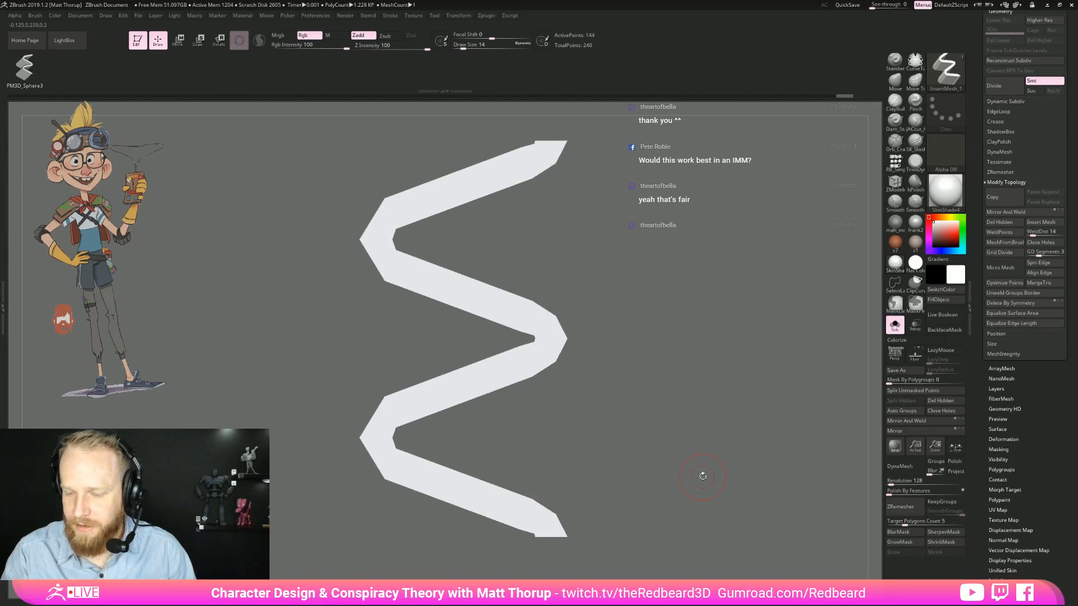
Step: Save the brush preset as RB_CardBoardBrushMesh
{"action": "left_click", "coordinate": [34, 15]}
{"action": "left_click", "coordinate": [104, 33]}
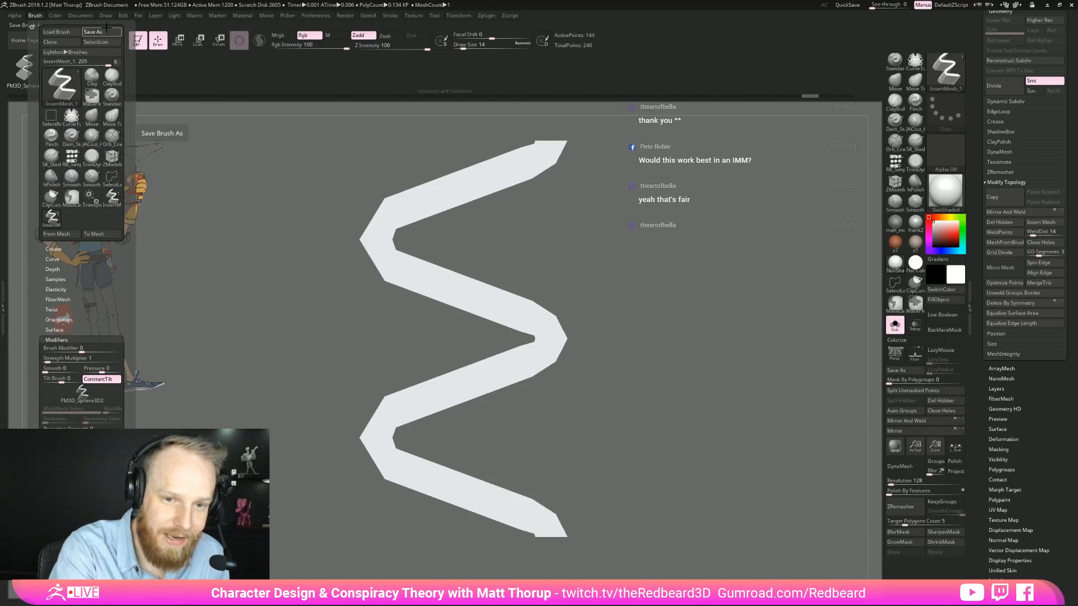
{"action": "type", "text": "RB_CardBoardBrushMesh"}
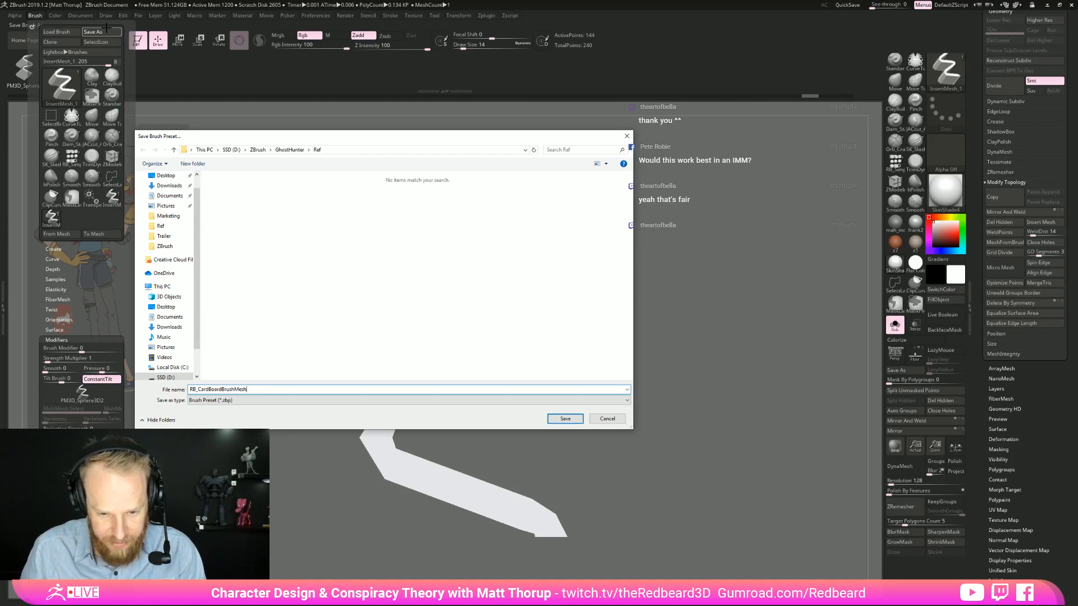
{"action": "key", "text": "Return"}
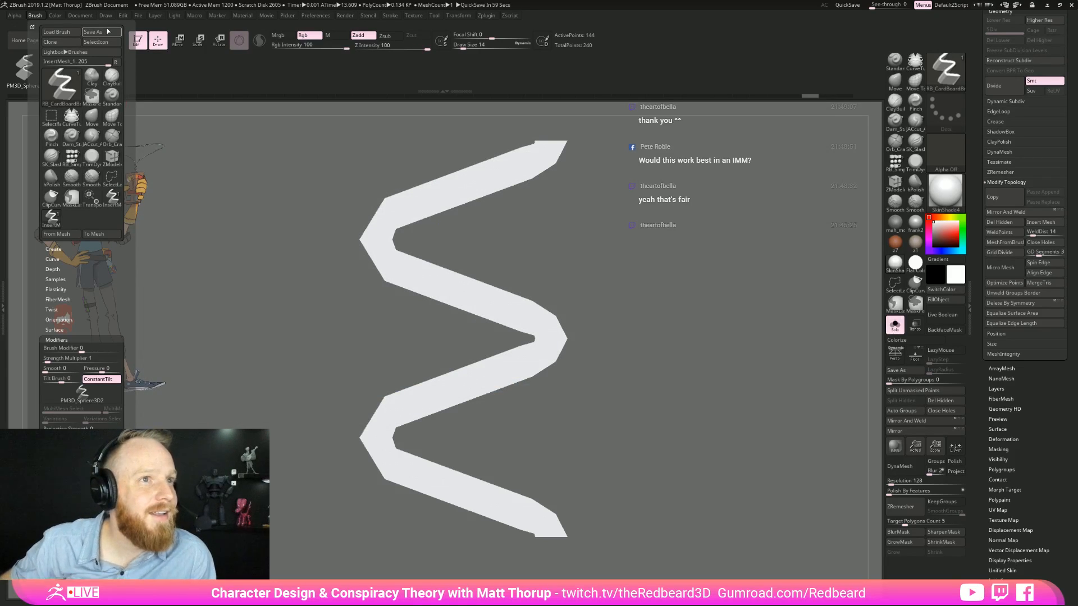
Step: Switch to the character tool, select the brown shoulder pads' subtool and isolate it with Solo
{"action": "left_click_drag", "start_coordinate": [665, 262], "coordinate": [724, 272]}
{"action": "left_click_drag", "start_coordinate": [1068, 196], "coordinate": [1069, 371]}
{"action": "left_click", "coordinate": [1056, 135]}
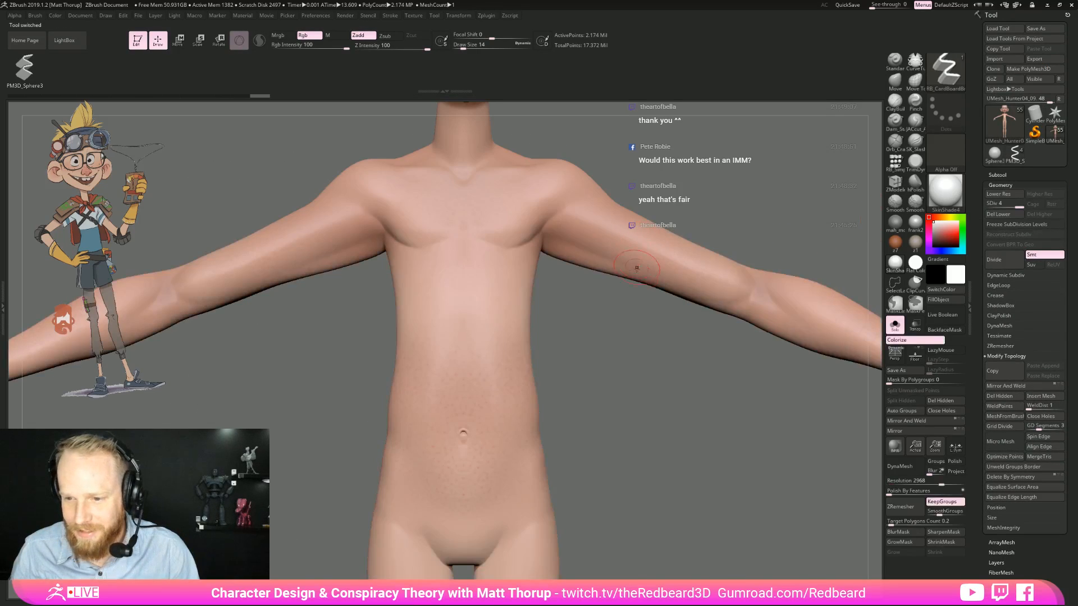
{"action": "left_click", "coordinate": [894, 324]}
{"action": "left_click_drag", "start_coordinate": [629, 494], "coordinate": [669, 451], "text": "alt"}
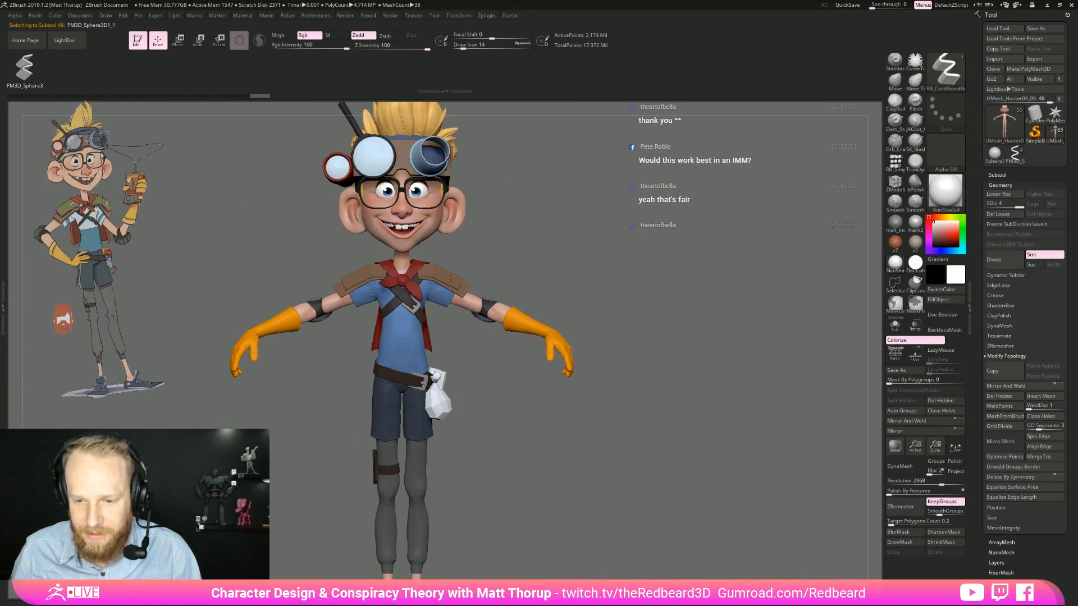
{"action": "left_click", "coordinate": [451, 278], "text": "alt"}
{"action": "left_click", "coordinate": [894, 324]}
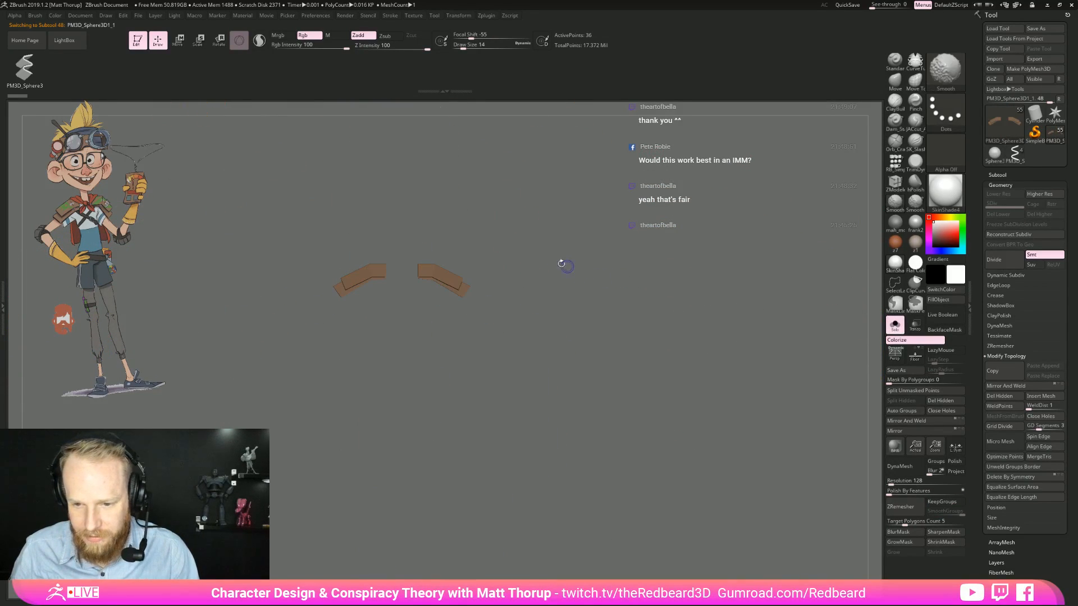
Step: Split the shoulder pads into separate subtools by polygroup with Groups Split
{"action": "left_click_drag", "start_coordinate": [504, 233], "coordinate": [541, 238], "text": "alt"}
{"action": "key", "text": "shift+f"}
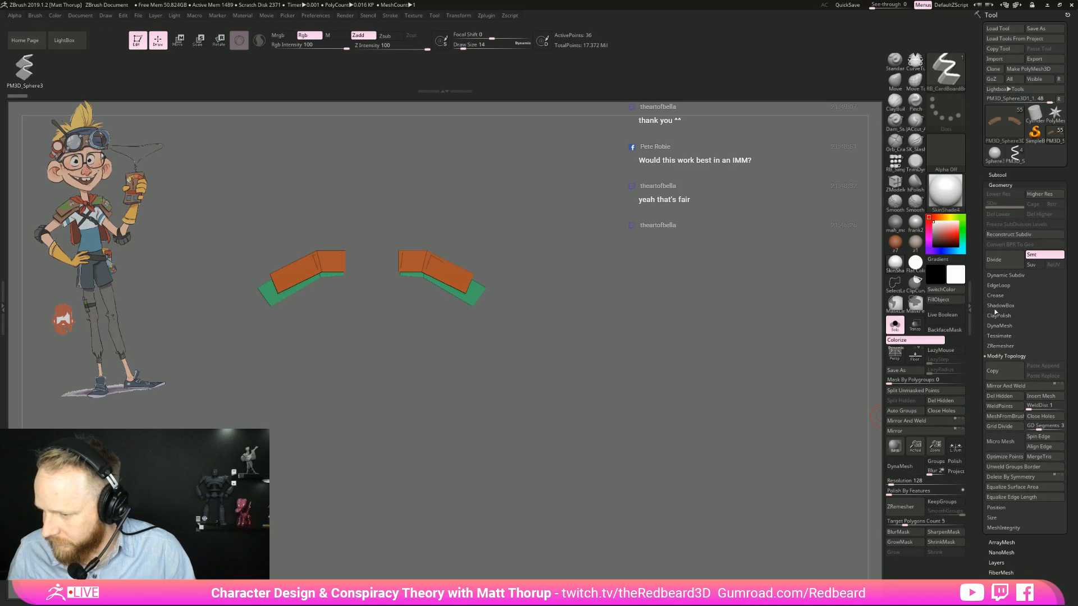
{"action": "left_click", "coordinate": [997, 176]}
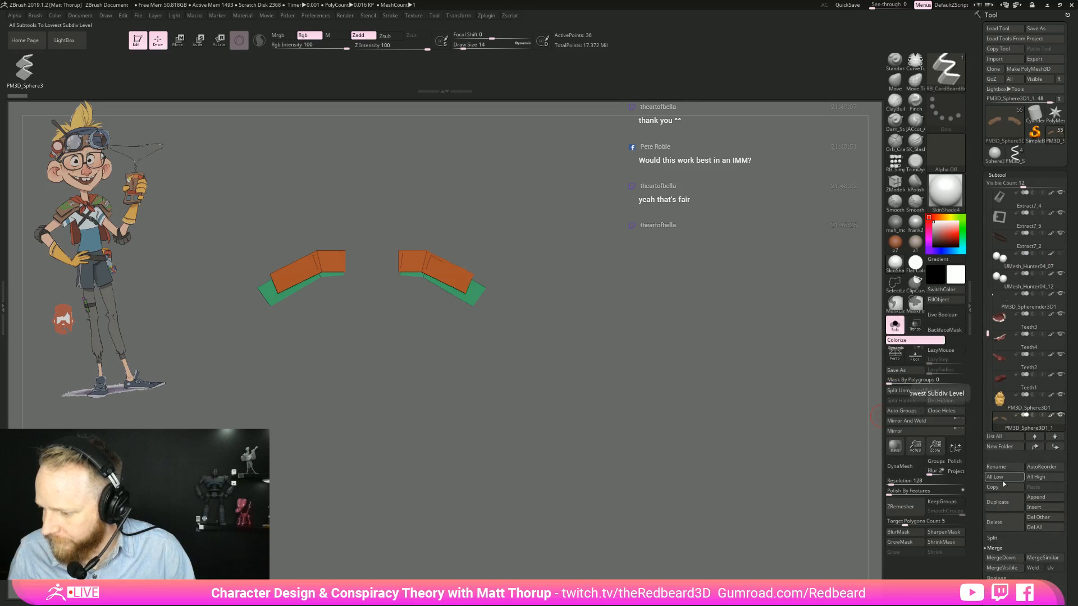
{"action": "left_click", "coordinate": [1041, 547]}
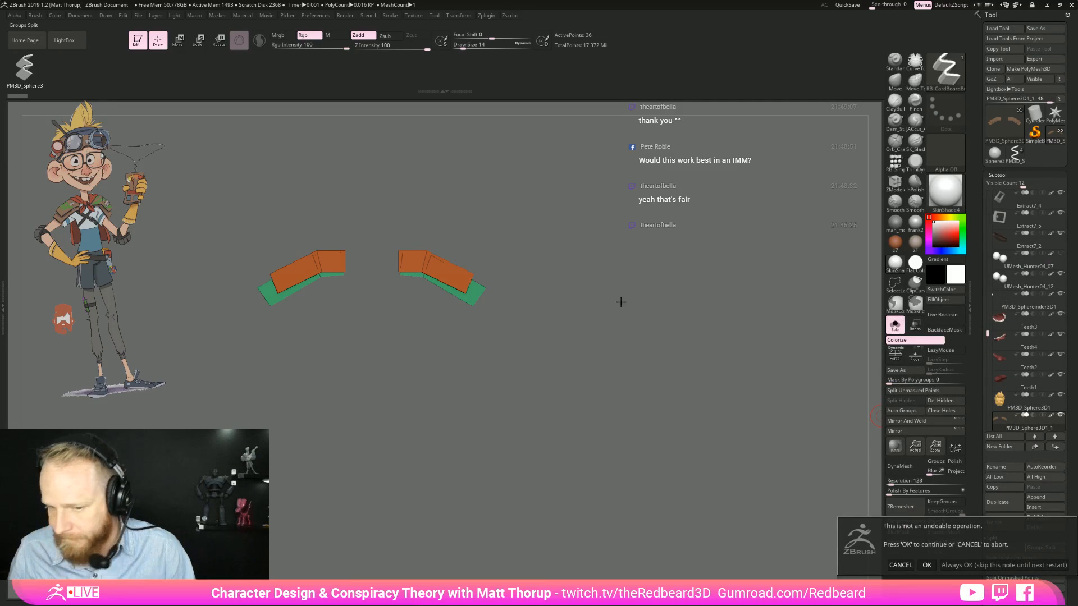
{"action": "left_click", "coordinate": [927, 565]}
{"action": "mouse_move", "coordinate": [564, 282]}
{"action": "left_mouse_down", "text": "shift"}
{"action": "mouse_move", "coordinate": [563, 263]}
{"action": "mouse_move", "coordinate": [516, 252]}
{"action": "mouse_move", "coordinate": [629, 348]}
{"action": "mouse_move", "coordinate": [636, 275]}
{"action": "mouse_move", "coordinate": [653, 287]}
{"action": "mouse_move", "coordinate": [618, 219]}
{"action": "mouse_move", "coordinate": [621, 203]}
{"action": "left_mouse_up", "text": "shift"}
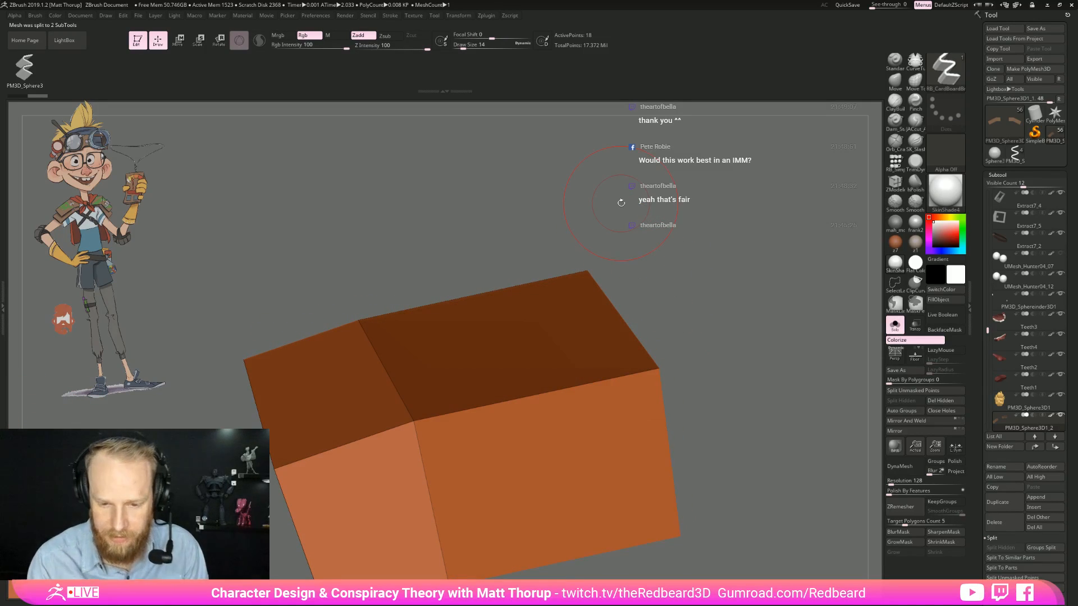
Step: Set the draw size to 2 and draw the cardboard mesh curve along the orange shoulder piece's upper edge
{"action": "key", "text": "s"}
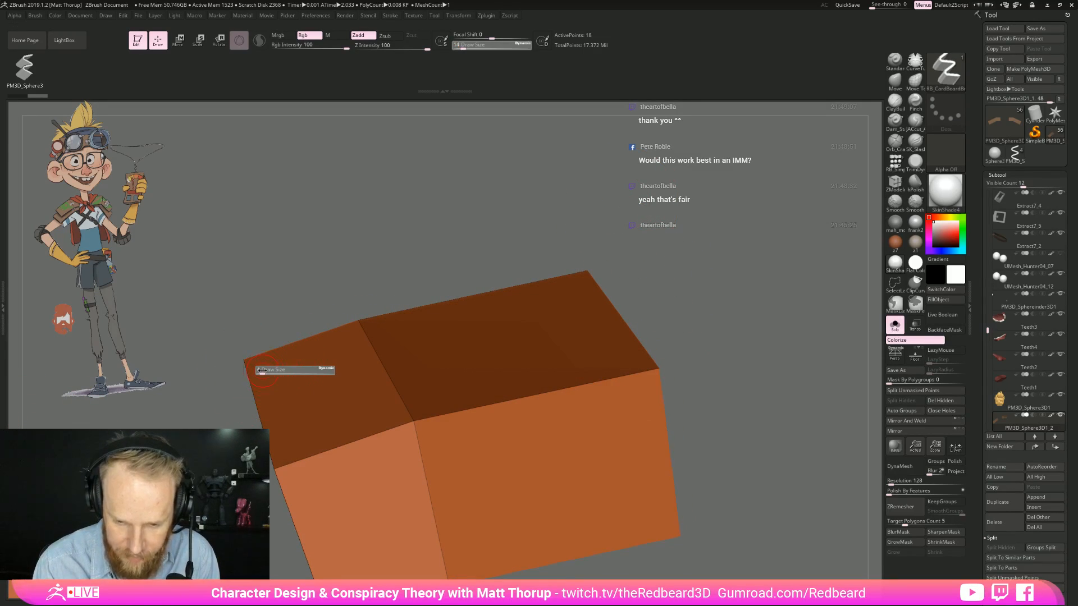
{"action": "left_click_drag", "start_coordinate": [265, 371], "coordinate": [254, 372]}
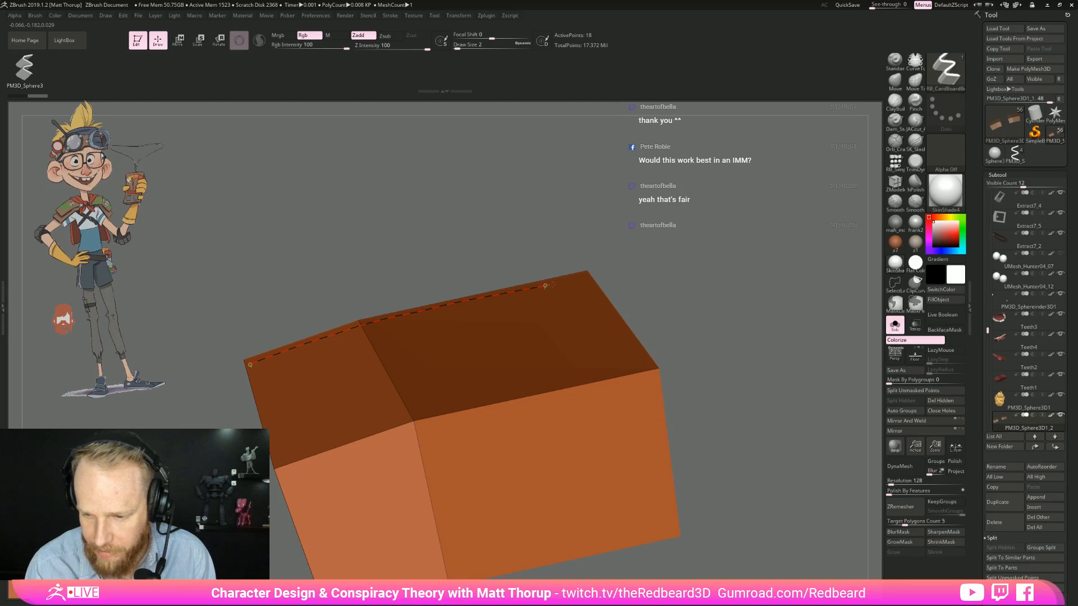
{"action": "left_click_drag", "start_coordinate": [588, 276], "coordinate": [589, 275]}
{"action": "left_click_drag", "start_coordinate": [682, 250], "coordinate": [717, 399]}
{"action": "left_click_drag", "start_coordinate": [508, 447], "coordinate": [474, 549], "text": "alt"}
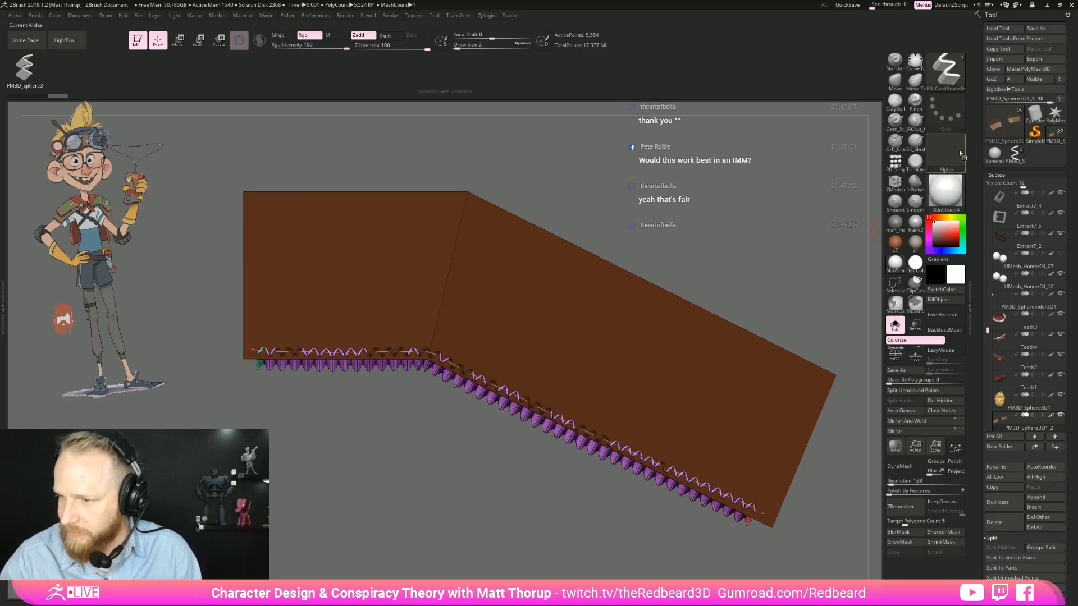
Step: Return to the zigzag tool and rotate the mesh a quarter turn so its ridged broad face points forward
{"action": "left_click", "coordinate": [1014, 157]}
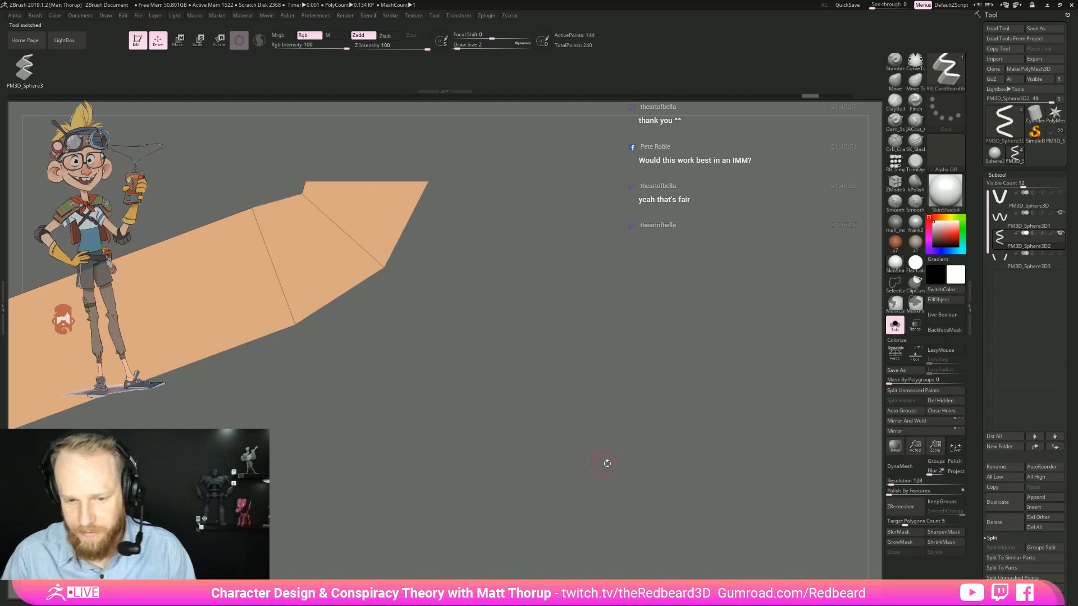
{"action": "key", "text": "f"}
{"action": "key", "text": "shift+f"}
{"action": "left_click_drag", "start_coordinate": [701, 458], "coordinate": [685, 453]}
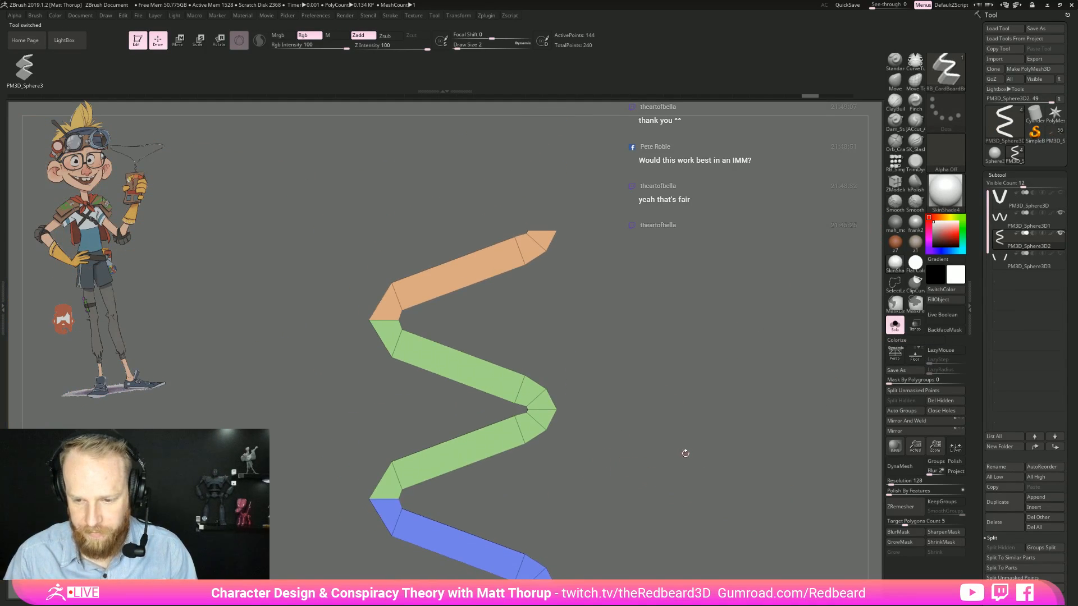
{"action": "key", "text": "e"}
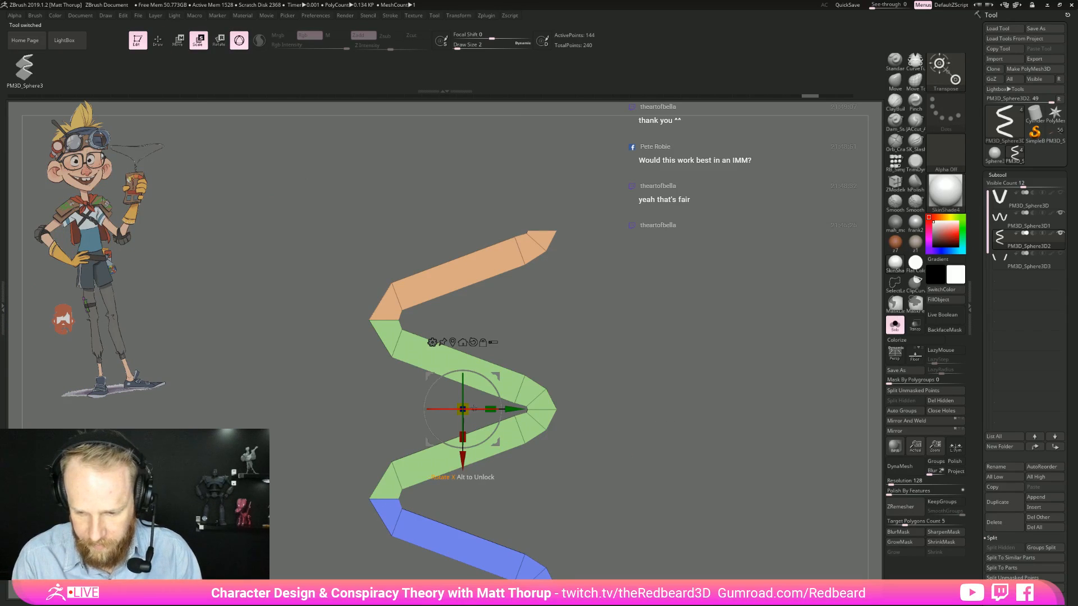
{"action": "left_click_drag", "start_coordinate": [475, 409], "coordinate": [584, 414]}
{"action": "left_click_drag", "start_coordinate": [666, 525], "coordinate": [664, 431], "text": "alt"}
{"action": "key", "text": "q"}
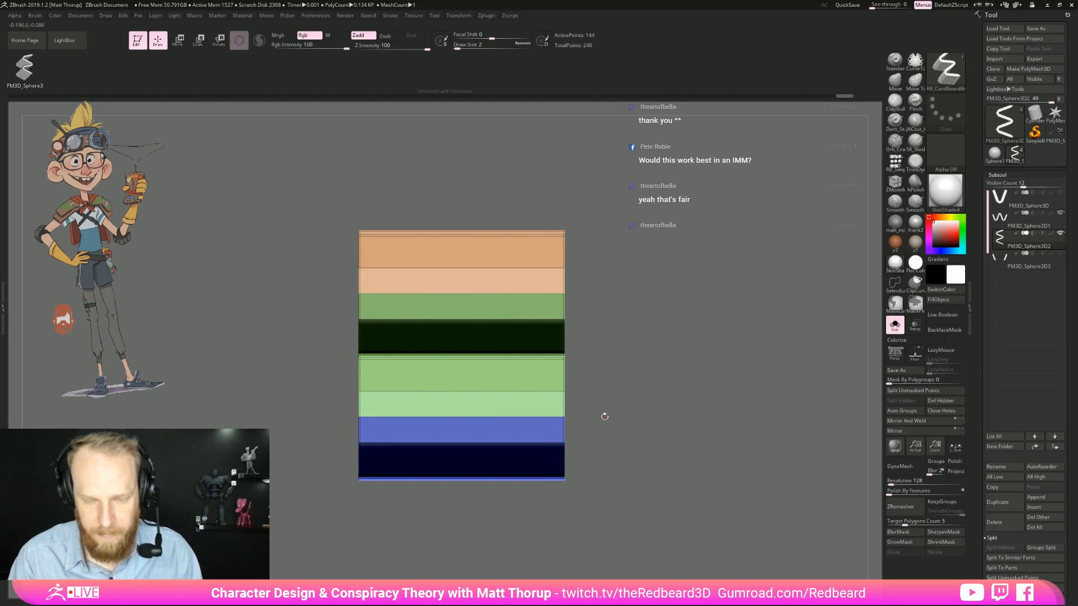
Step: Create a new InsertMesh brush from the rotated mesh and turn on its Curve Mode
{"action": "key", "text": "b"}
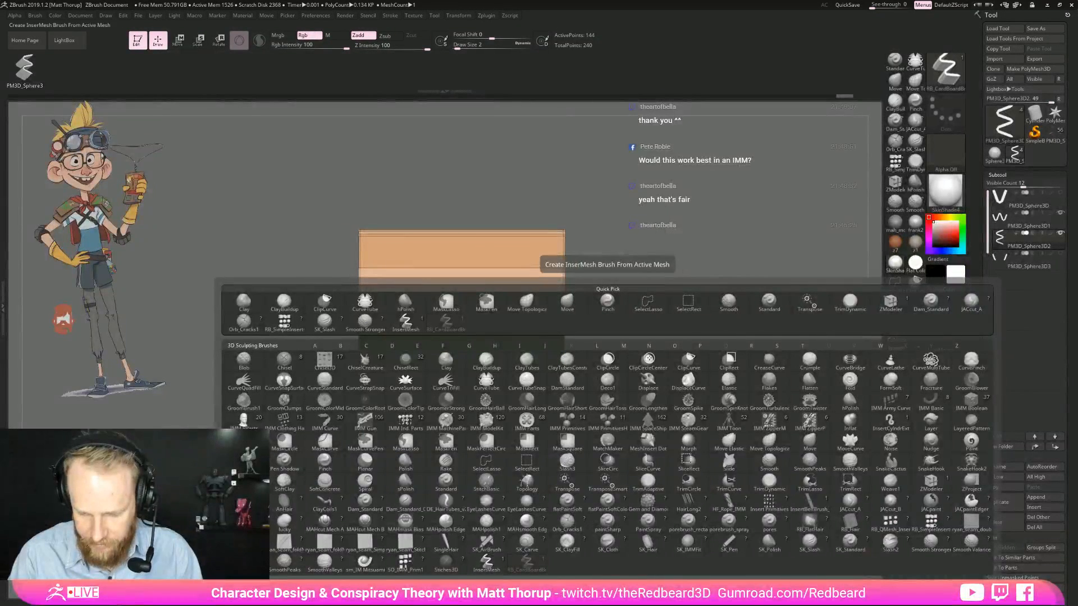
{"action": "left_click", "coordinate": [402, 584]}
{"action": "left_click", "coordinate": [493, 192]}
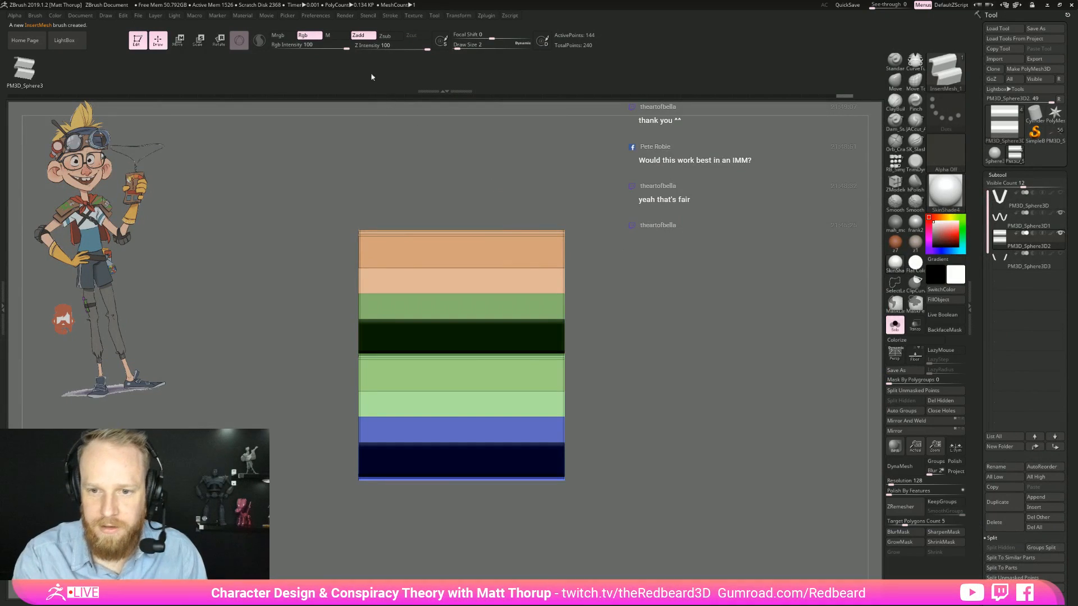
{"action": "left_click", "coordinate": [350, 17]}
{"action": "mouse_move", "coordinate": [392, 20]}
{"action": "left_click", "coordinate": [417, 157]}
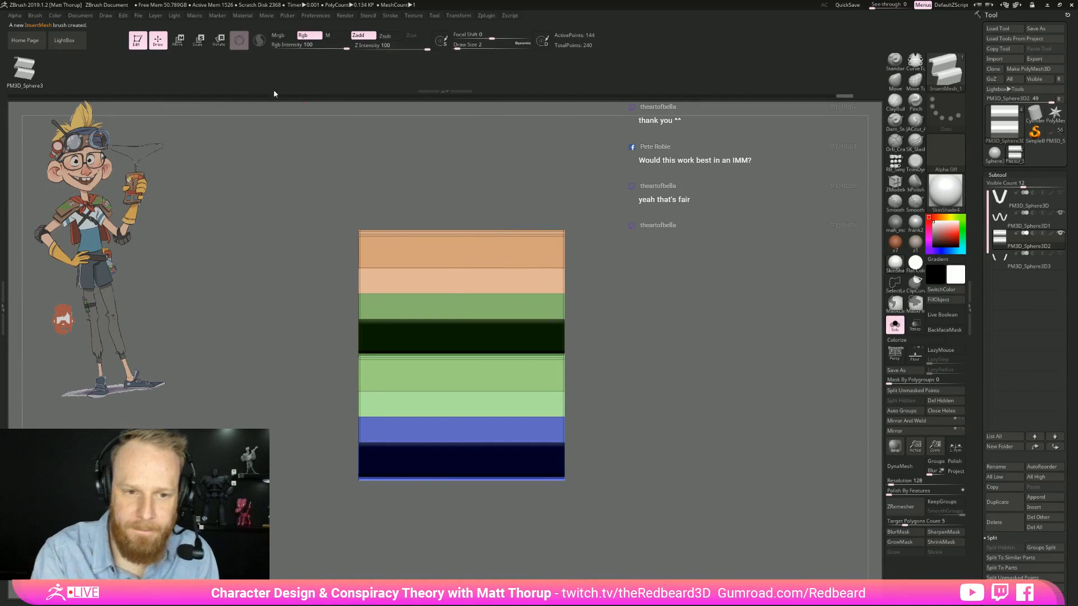
Step: Draw two test curves with the new brush beside the zigzag mesh, the second at draw size 23
{"action": "left_click", "coordinate": [36, 16]}
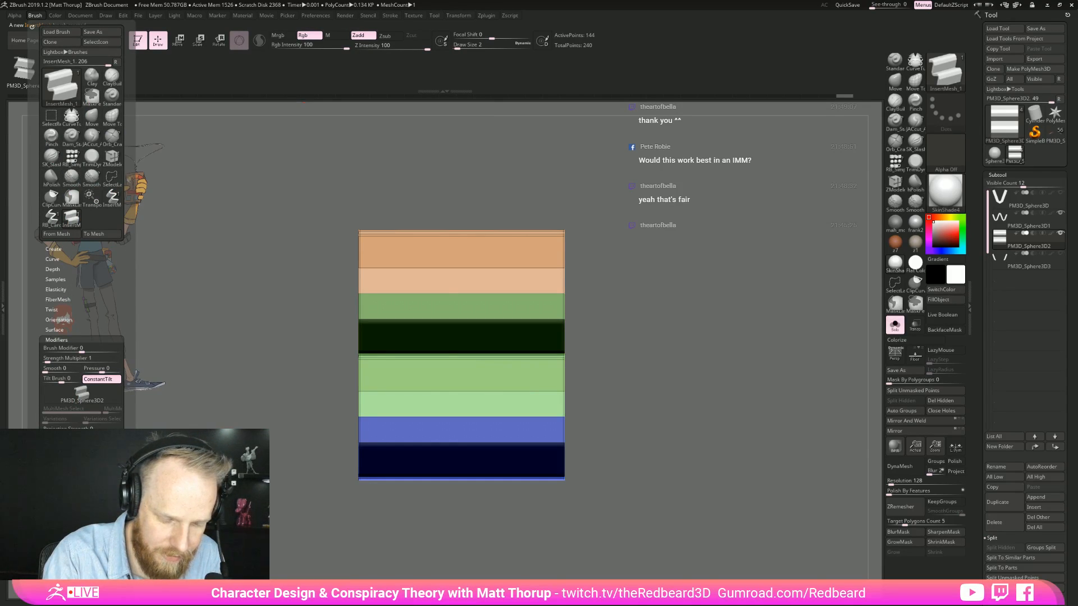
{"action": "left_click_drag", "start_coordinate": [527, 408], "coordinate": [643, 272]}
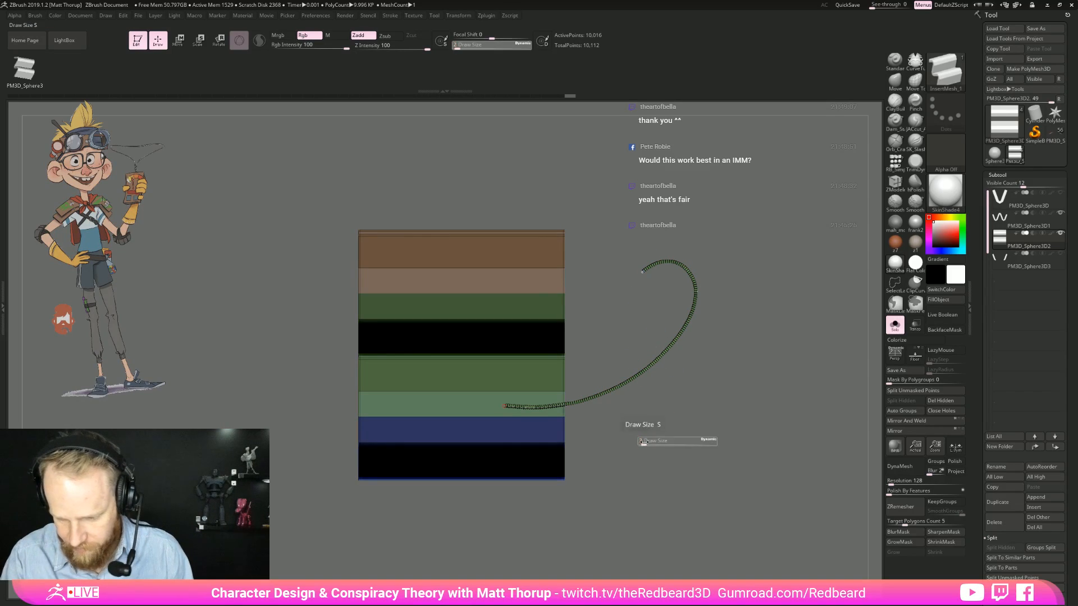
{"action": "key", "text": "s"}
{"action": "mouse_move", "coordinate": [544, 307]}
{"action": "left_mouse_down"}
{"action": "mouse_move", "coordinate": [711, 209]}
{"action": "mouse_move", "coordinate": [724, 223]}
{"action": "left_mouse_up"}
{"action": "mouse_move", "coordinate": [808, 337]}
{"action": "left_mouse_down"}
{"action": "mouse_move", "coordinate": [745, 356]}
{"action": "mouse_move", "coordinate": [783, 366]}
{"action": "mouse_move", "coordinate": [745, 337]}
{"action": "mouse_move", "coordinate": [760, 345]}
{"action": "left_mouse_up"}
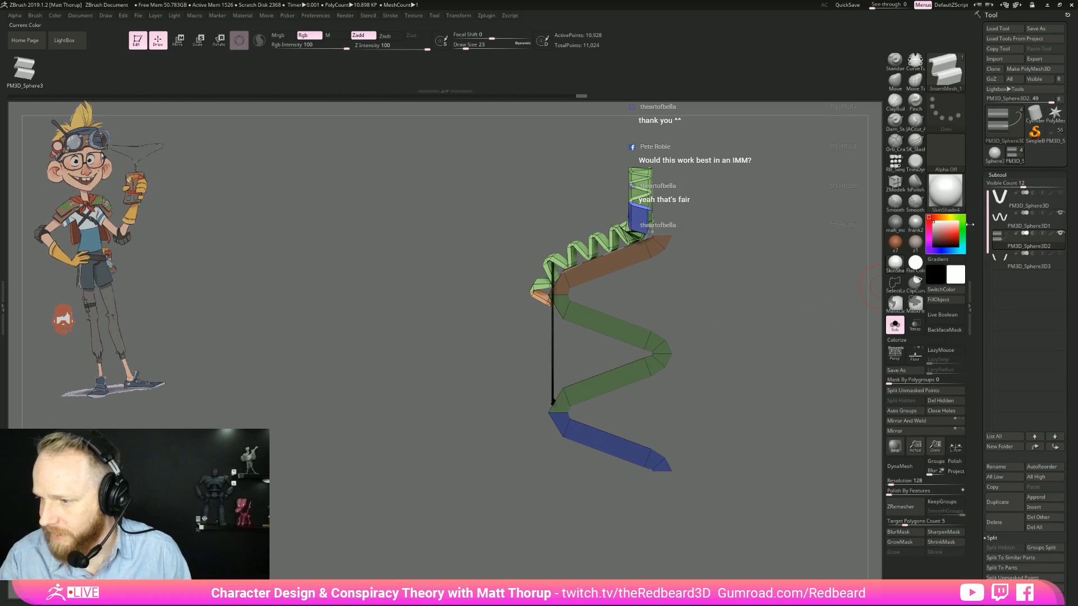
{"action": "left_click", "coordinate": [35, 15]}
{"action": "left_click", "coordinate": [104, 32]}
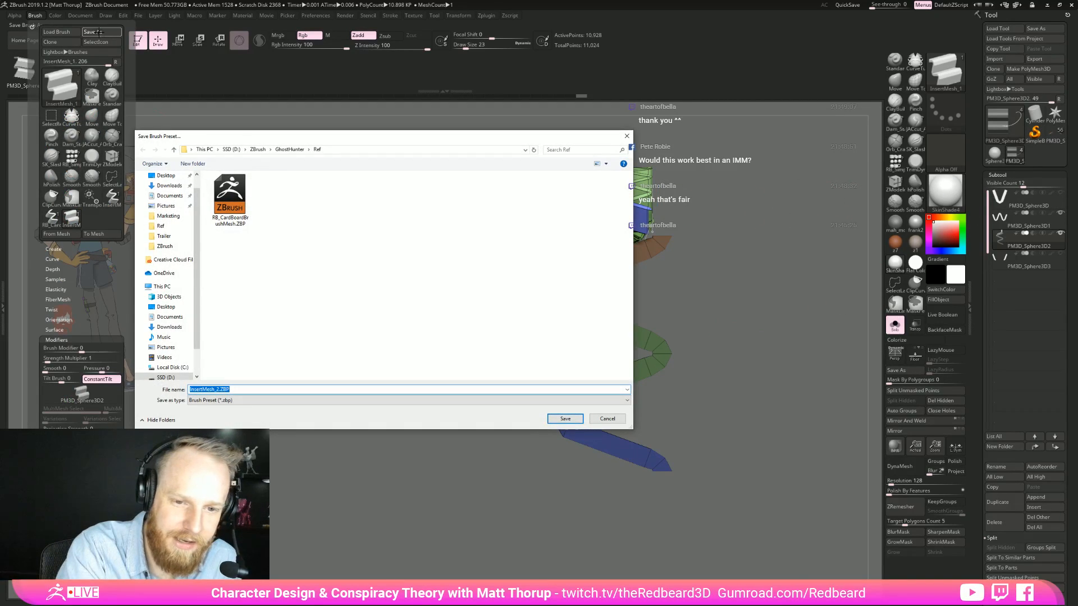
{"action": "left_click", "coordinate": [607, 418]}
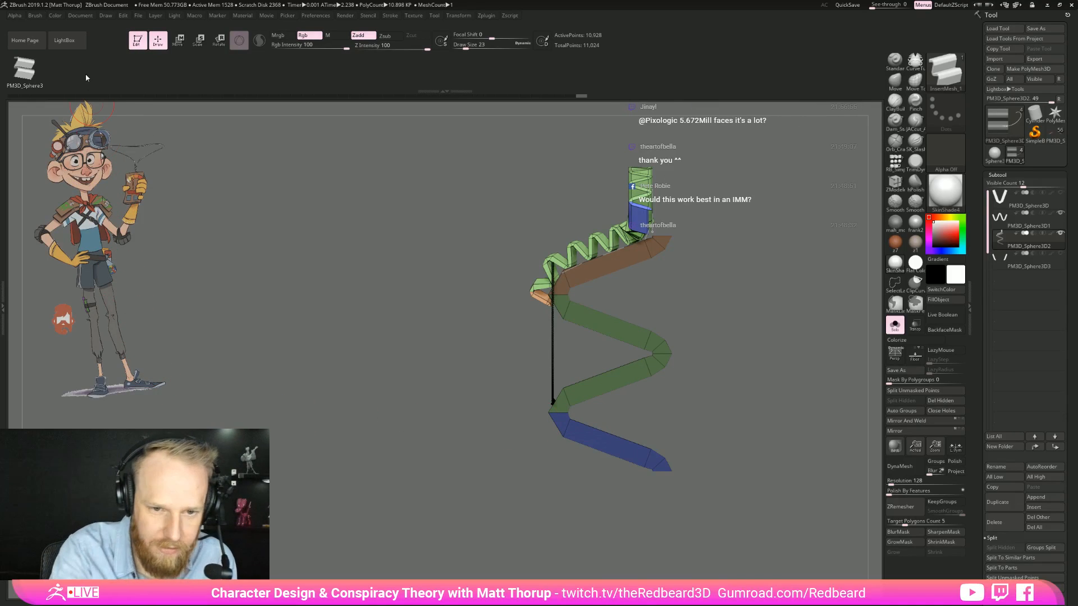
Step: Open the Depth settings of the new InsertMesh brush for examination
{"action": "left_click", "coordinate": [56, 15]}
{"action": "left_click", "coordinate": [76, 16]}
{"action": "left_click", "coordinate": [35, 16]}
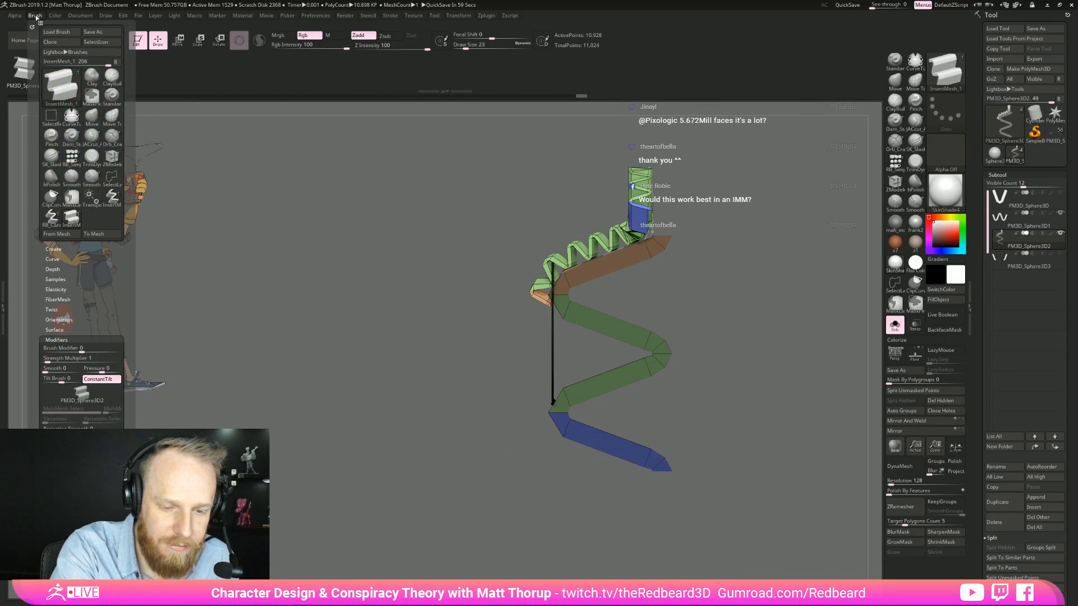
{"action": "left_click", "coordinate": [60, 269]}
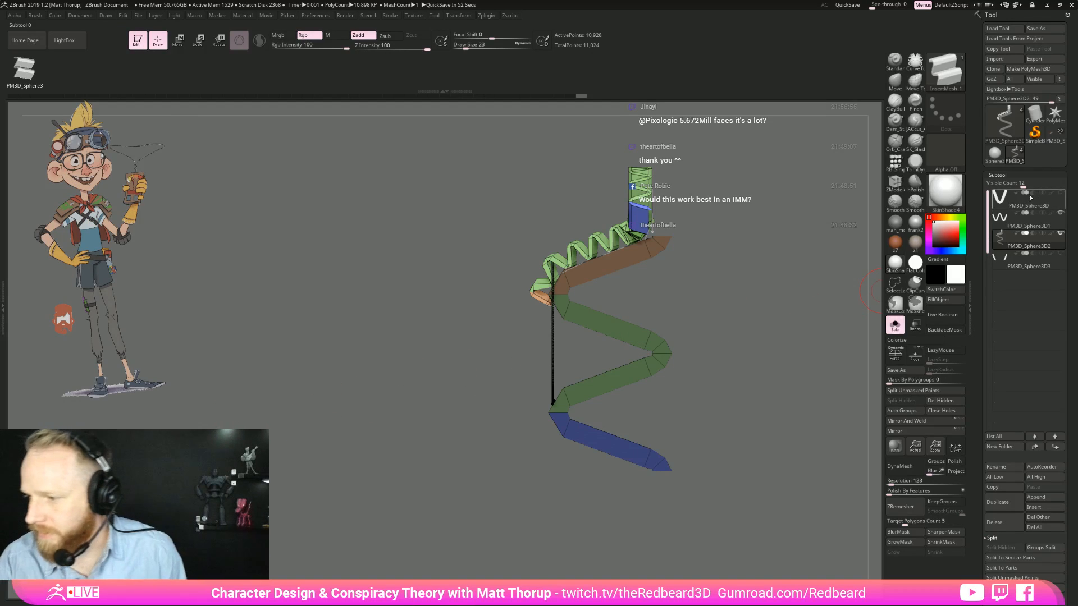
{"action": "left_click", "coordinate": [35, 16]}
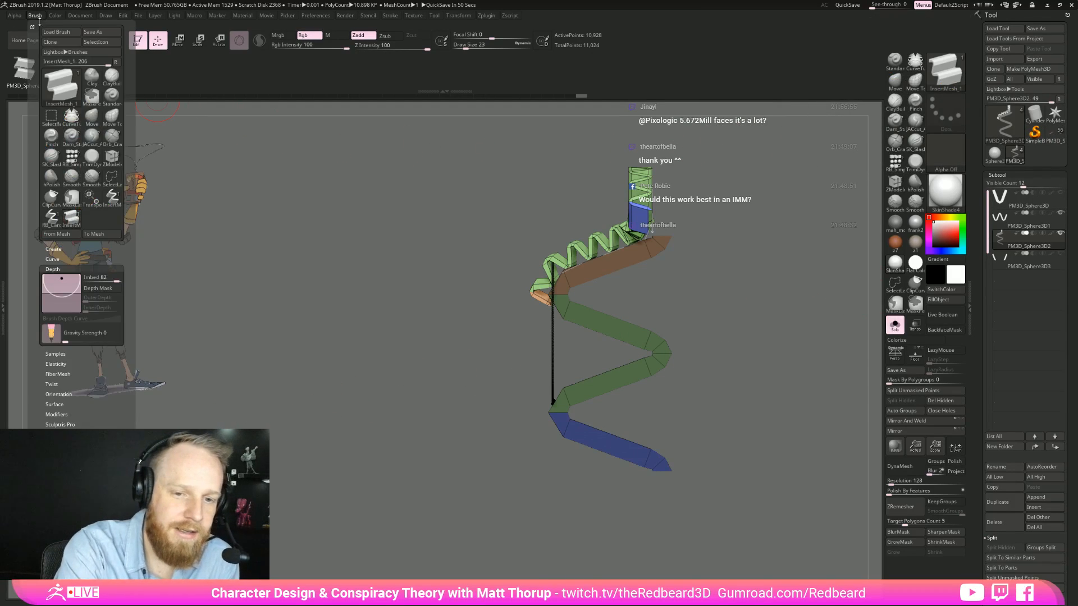
Step: Switch back to the character tool's shoulder piece and set the draw size to 64
{"action": "left_click", "coordinate": [1058, 137]}
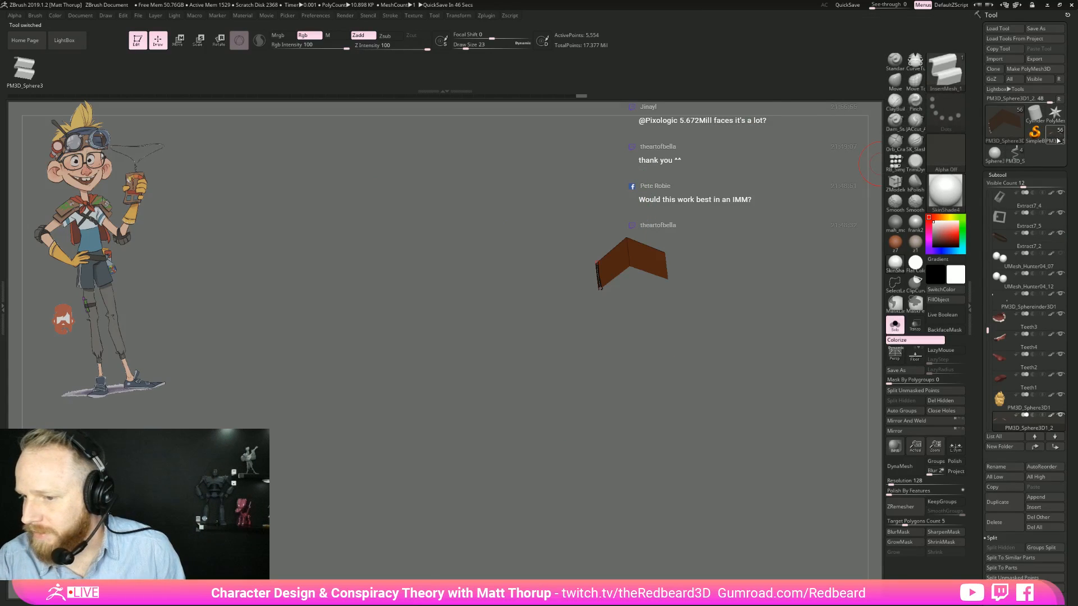
{"action": "left_click_drag", "start_coordinate": [731, 415], "coordinate": [462, 372], "text": "alt"}
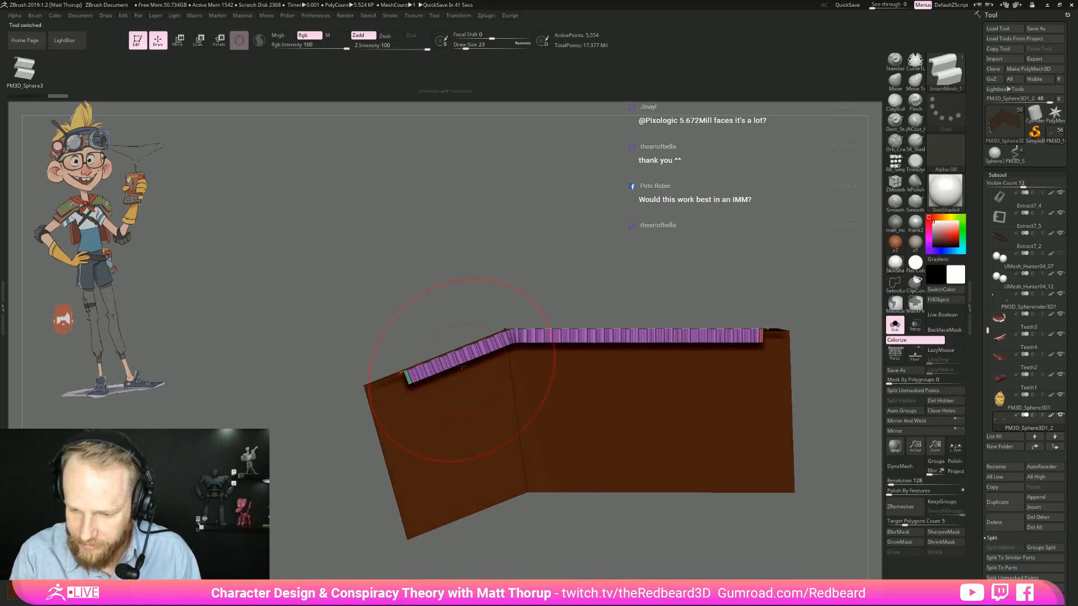
{"action": "key", "text": "ctrl+z"}
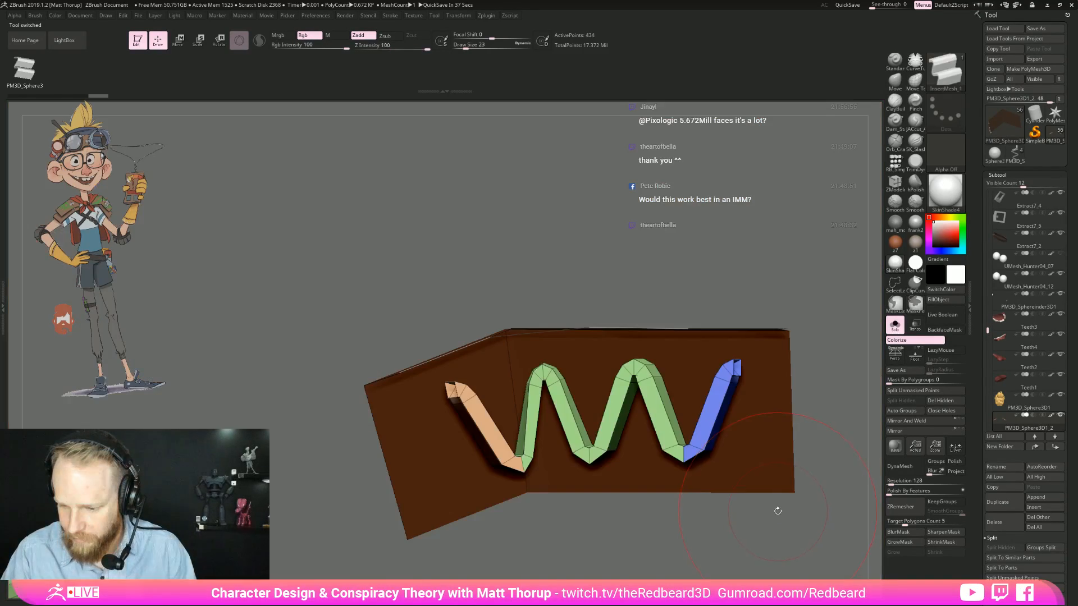
{"action": "key", "text": "ctrl+shift+z"}
{"action": "type", "text": "s"}
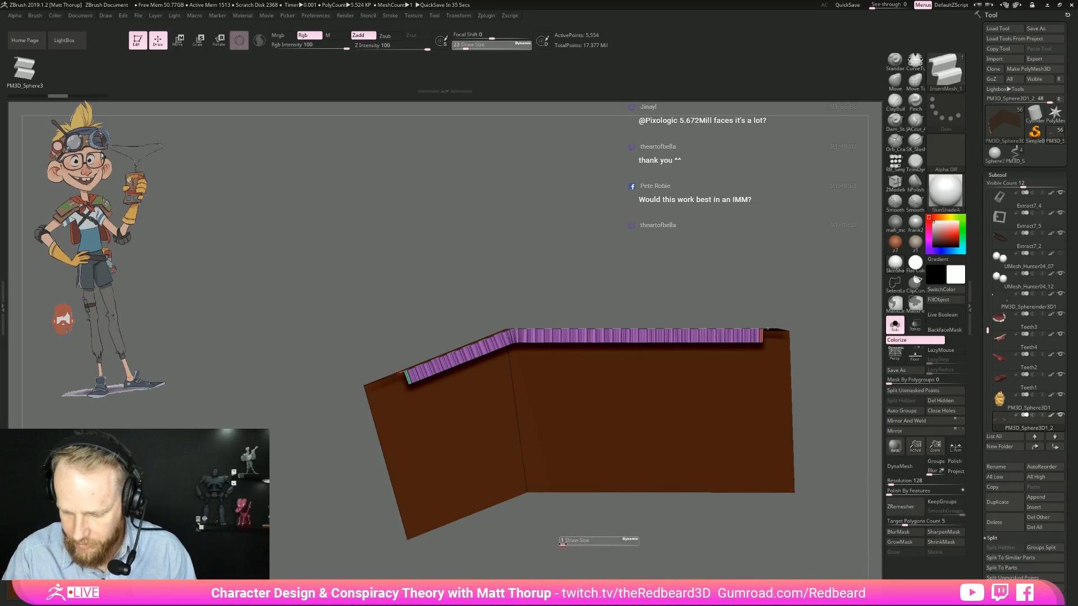
{"action": "type", "text": "64"}
{"action": "key", "text": "Return"}
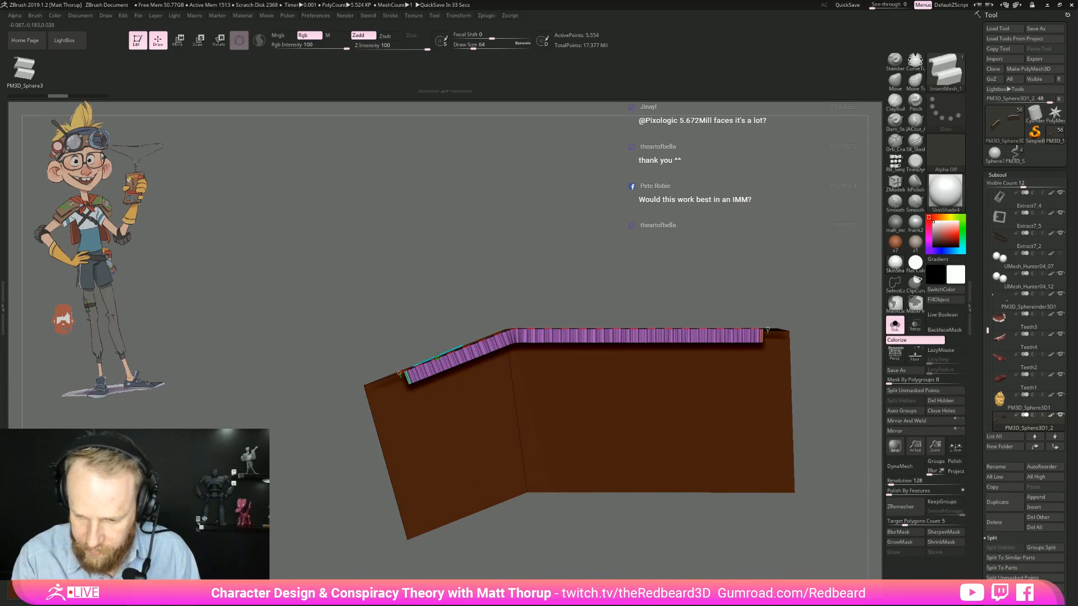
{"action": "left_click", "coordinate": [445, 356]}
Step: Turn off the polyframe display and inspect the zigzag cardboard strips along the shoulder pads' upper edges from several angles
{"action": "left_click_drag", "start_coordinate": [655, 274], "coordinate": [713, 247]}
{"action": "mouse_move", "coordinate": [724, 202]}
{"action": "left_mouse_down", "text": "alt"}
{"action": "mouse_move", "coordinate": [746, 242]}
{"action": "mouse_move", "coordinate": [744, 168]}
{"action": "left_mouse_up", "text": "alt"}
{"action": "mouse_move", "coordinate": [713, 392]}
{"action": "left_mouse_down", "text": "alt"}
{"action": "mouse_move", "coordinate": [720, 335]}
{"action": "mouse_move", "coordinate": [744, 398]}
{"action": "mouse_move", "coordinate": [746, 372]}
{"action": "mouse_move", "coordinate": [724, 382]}
{"action": "left_mouse_up", "text": "alt"}
{"action": "key", "text": "shift+f"}
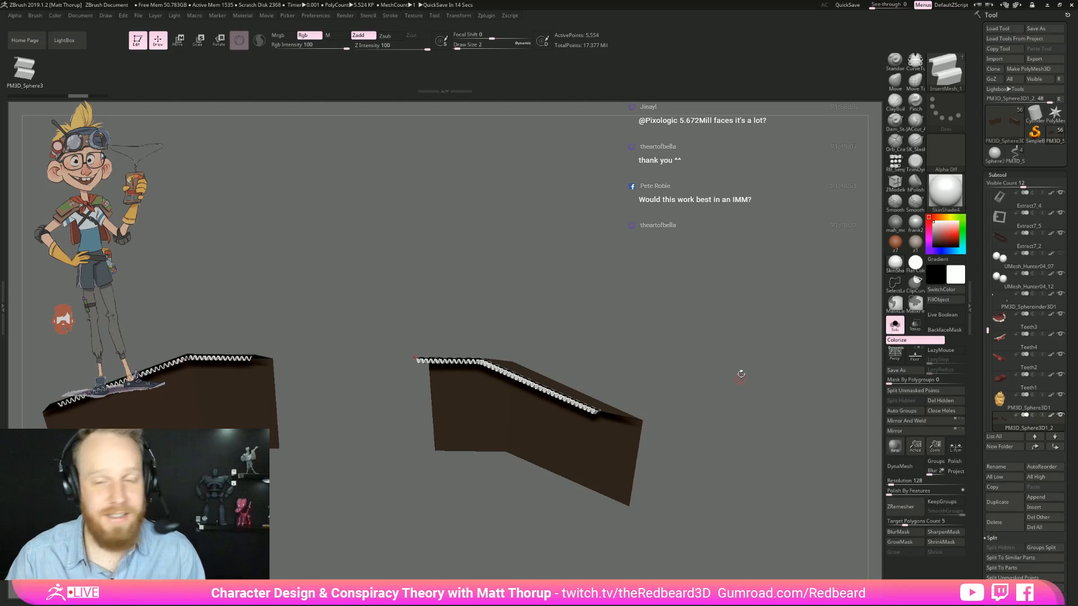
{"action": "left_click_drag", "start_coordinate": [728, 375], "coordinate": [767, 388]}
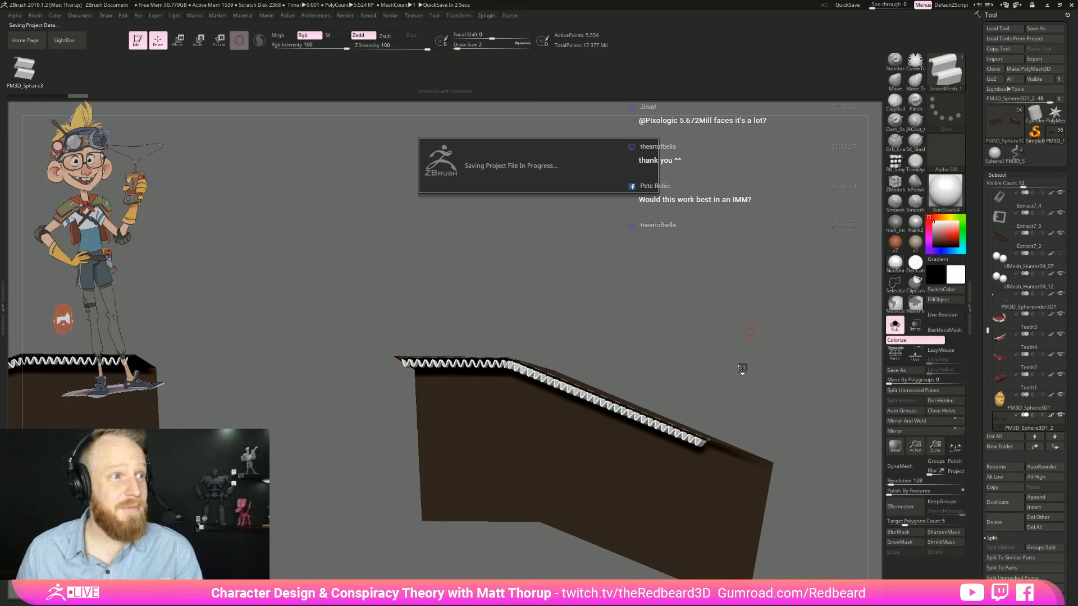
{"action": "left_click_drag", "start_coordinate": [742, 369], "coordinate": [742, 366]}
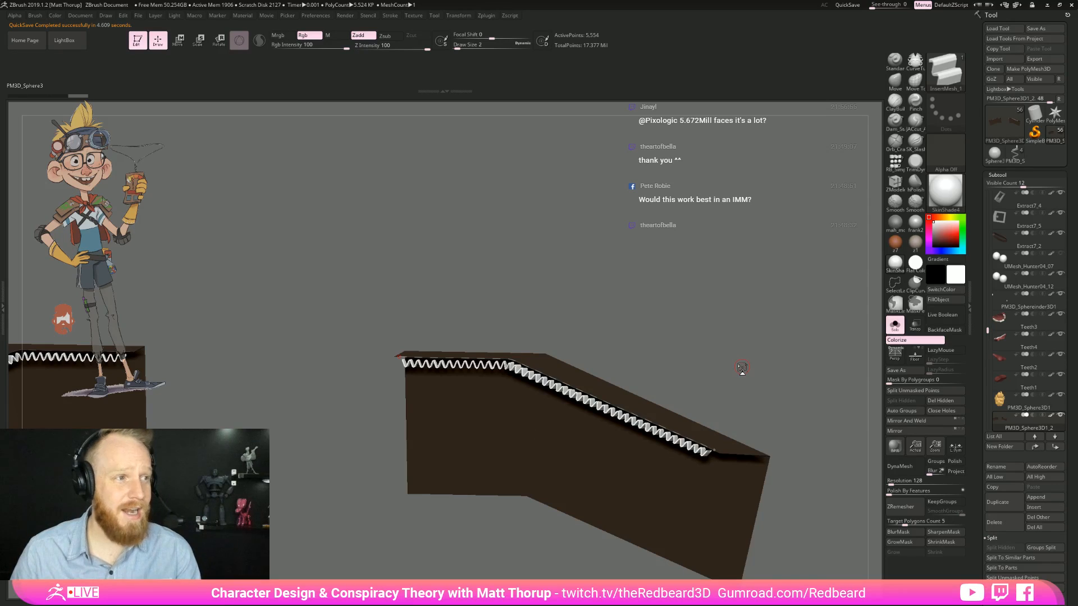
{"action": "left_click_drag", "start_coordinate": [749, 352], "coordinate": [743, 349]}
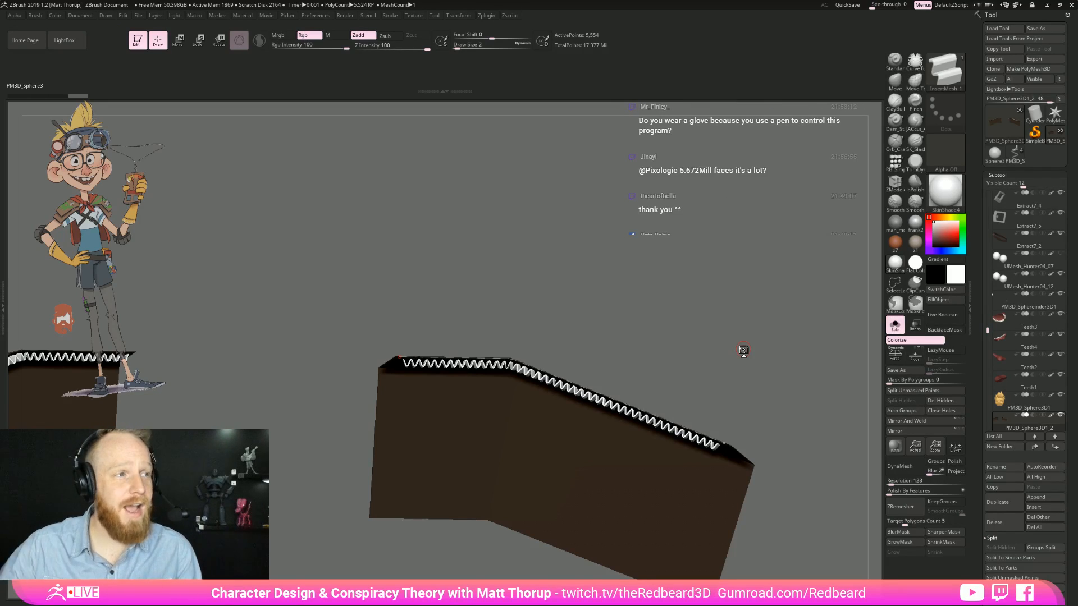
{"action": "left_click_drag", "start_coordinate": [738, 333], "coordinate": [724, 342]}
{"action": "mouse_move", "coordinate": [741, 347]}
{"action": "left_mouse_down", "text": "alt"}
{"action": "mouse_move", "coordinate": [761, 342]}
{"action": "mouse_move", "coordinate": [762, 326]}
{"action": "mouse_move", "coordinate": [757, 344]}
{"action": "mouse_move", "coordinate": [766, 337]}
{"action": "mouse_move", "coordinate": [724, 348]}
{"action": "left_mouse_up", "text": "alt"}
Step: Acknowledge the crash notices and reopen the recovered project once the program has restarted
{"action": "left_click", "coordinate": [35, 17]}
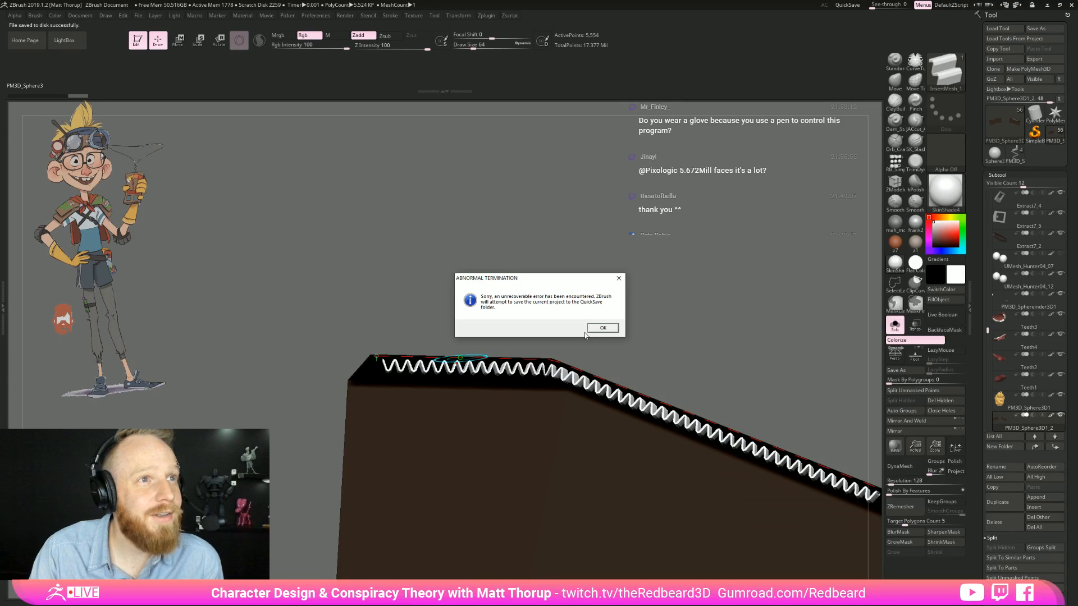
{"action": "left_click", "coordinate": [604, 331]}
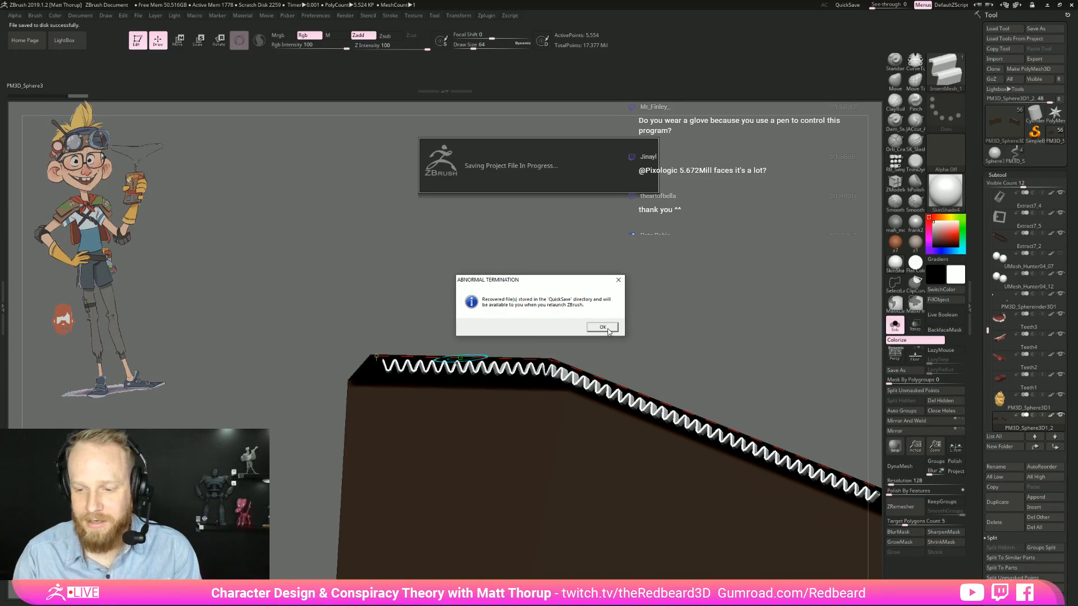
{"action": "left_click", "coordinate": [608, 329]}
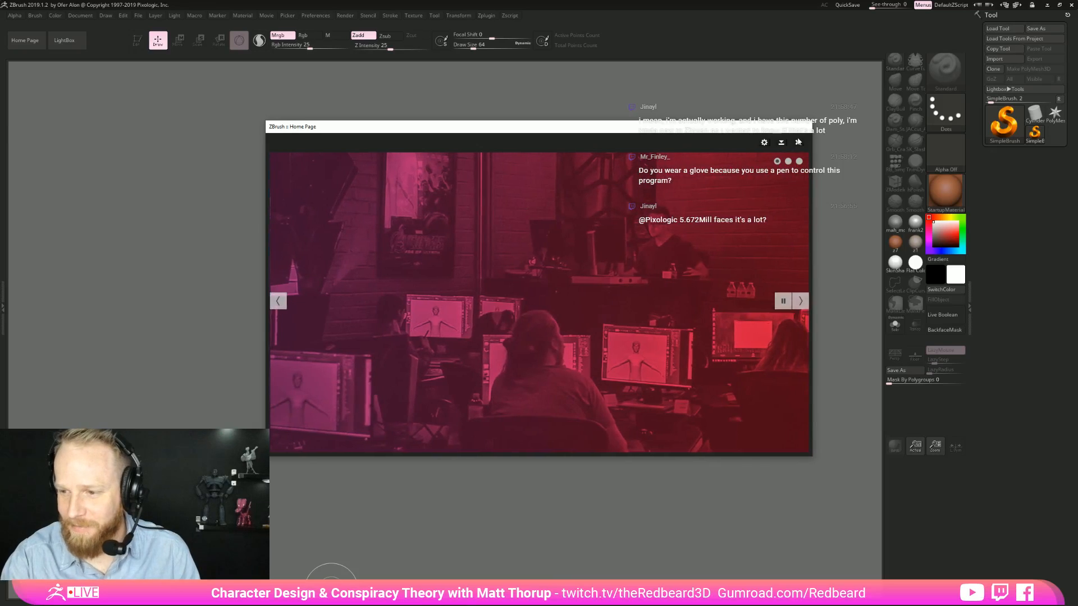
{"action": "left_click", "coordinate": [798, 142]}
{"action": "left_click", "coordinate": [601, 328]}
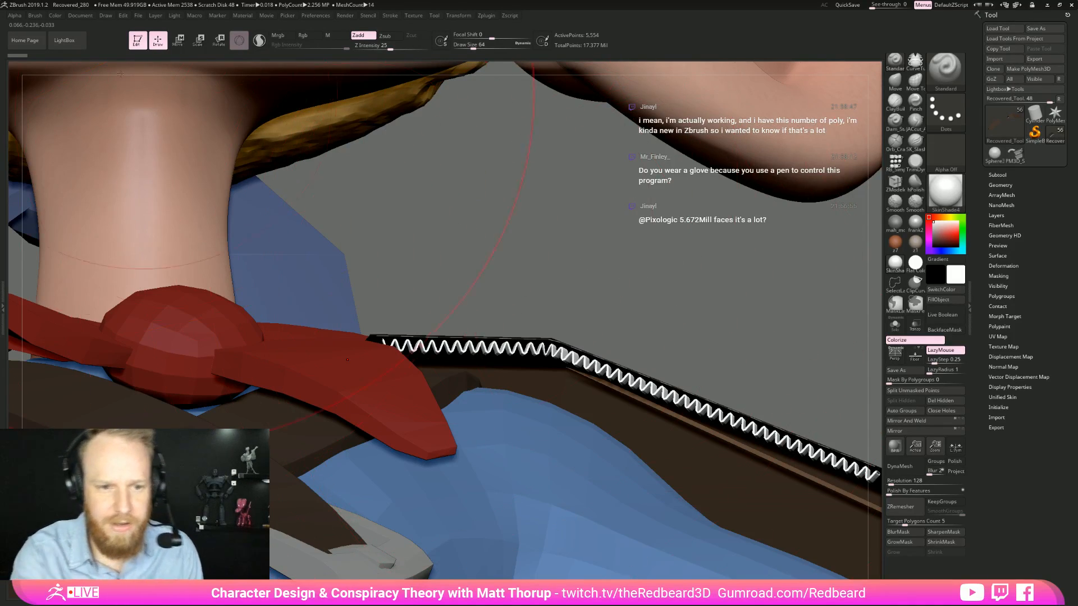
{"action": "left_click", "coordinate": [35, 15]}
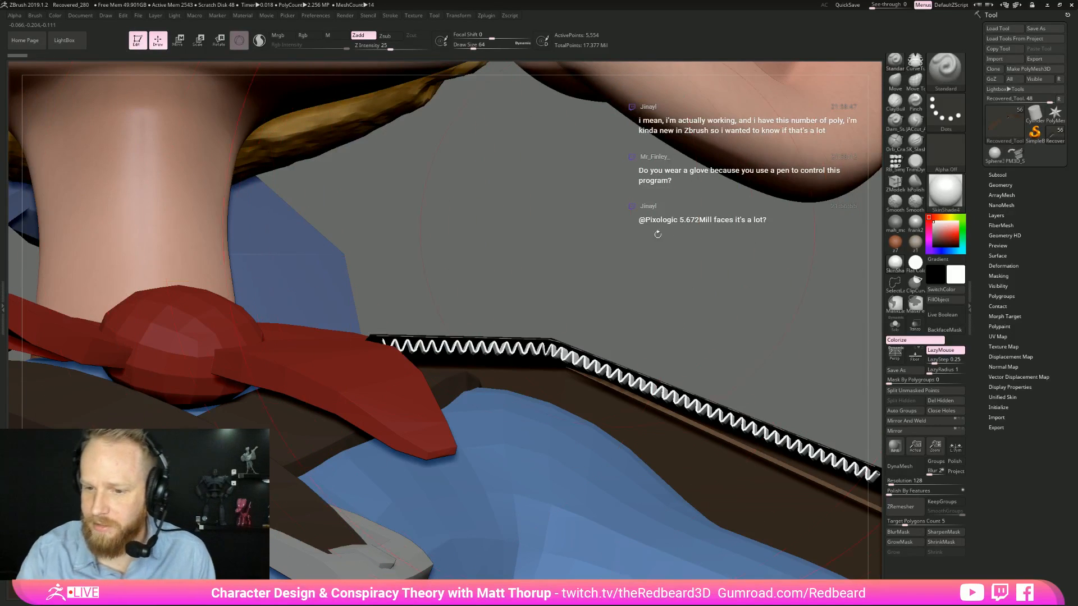
{"action": "key", "text": "b"}
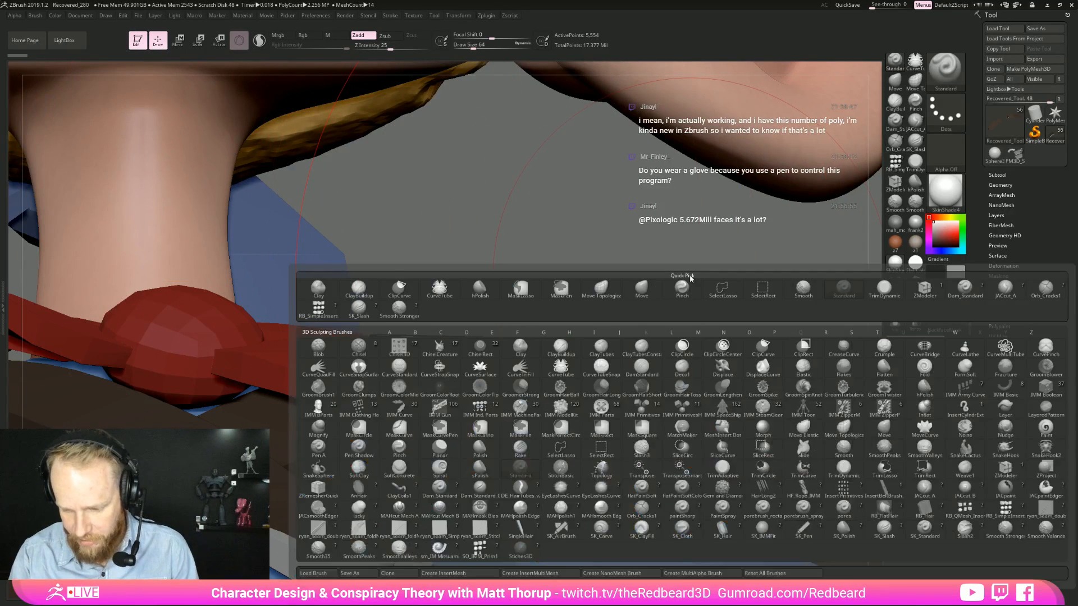
{"action": "left_click", "coordinate": [526, 556]}
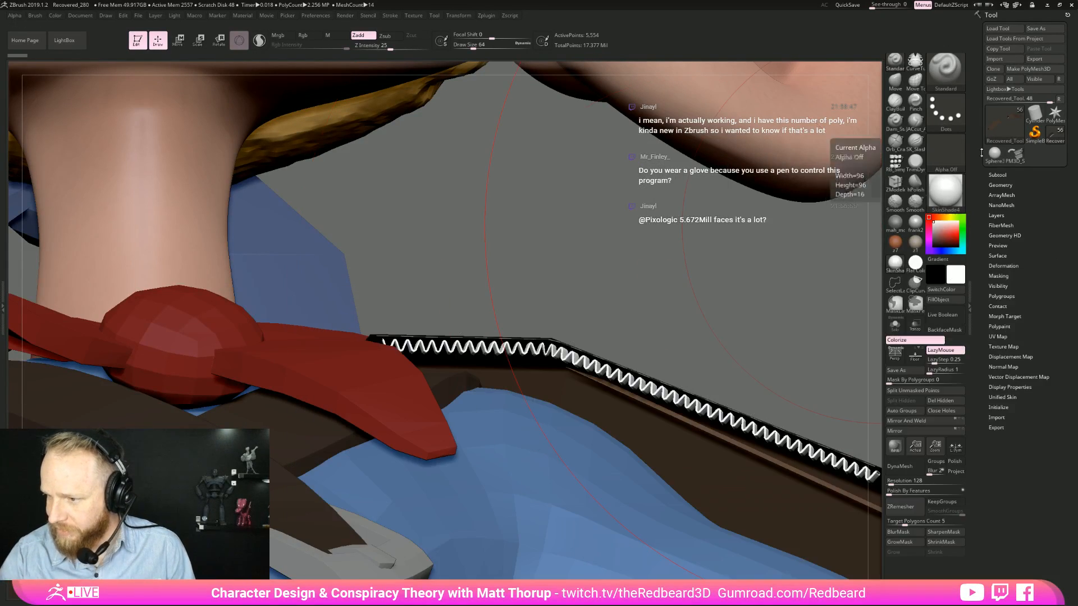
Step: Switch to the zigzag tool, face its ridged side and display it with polyframe
{"action": "left_click", "coordinate": [1015, 156]}
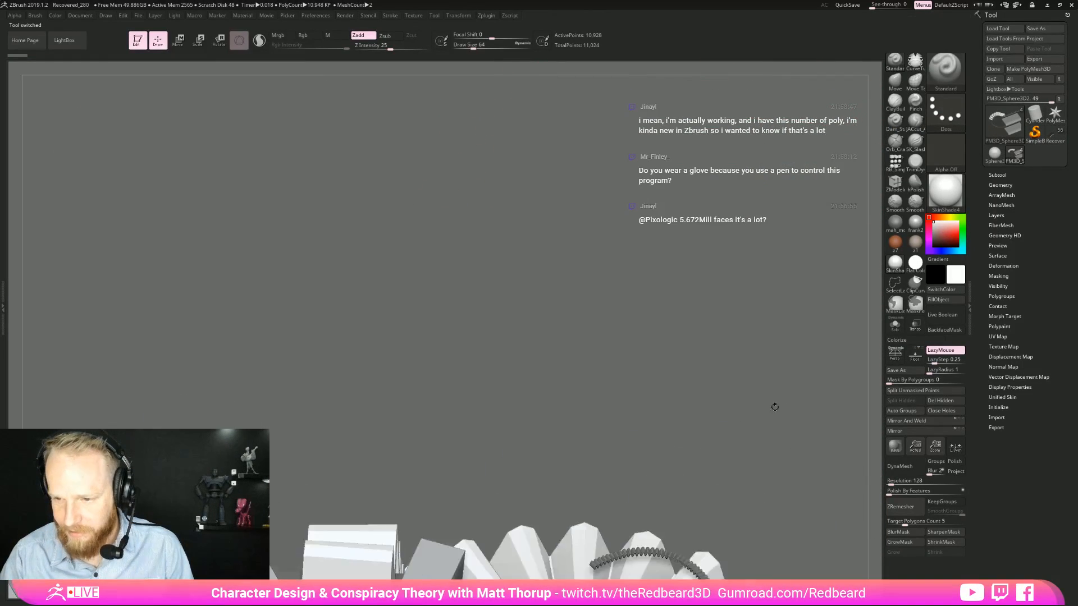
{"action": "left_click_drag", "start_coordinate": [775, 406], "coordinate": [718, 397]}
{"action": "left_click_drag", "start_coordinate": [642, 505], "coordinate": [697, 454], "text": "alt"}
{"action": "key", "text": "ctrl"}
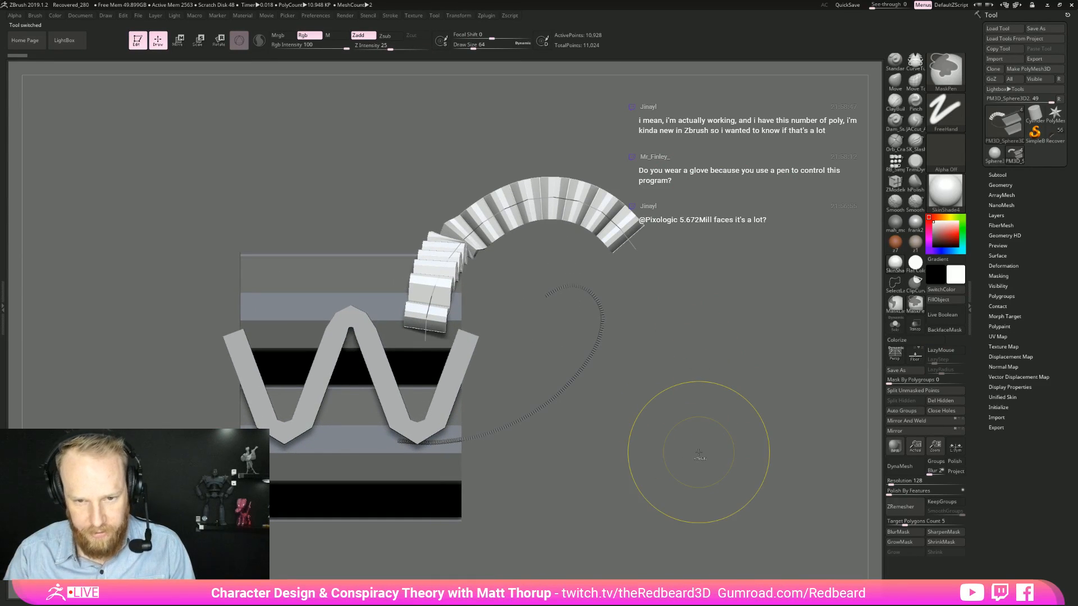
{"action": "key", "text": "shift+f"}
{"action": "key", "text": "shift+f"}
{"action": "key", "text": "shift+f"}
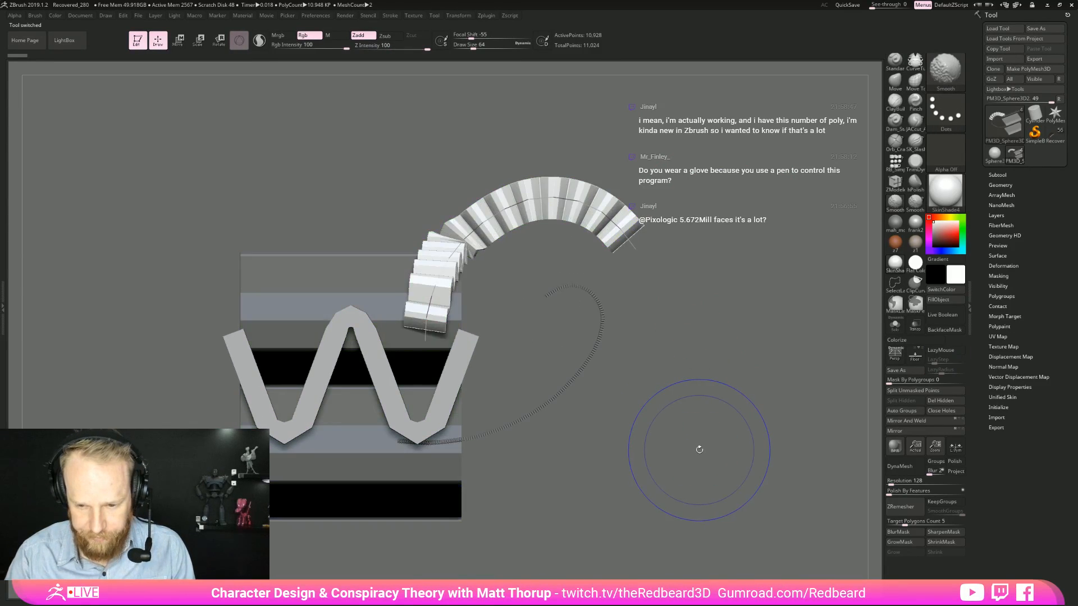
{"action": "key", "text": "shift+f"}
{"action": "key", "text": "shift+f"}
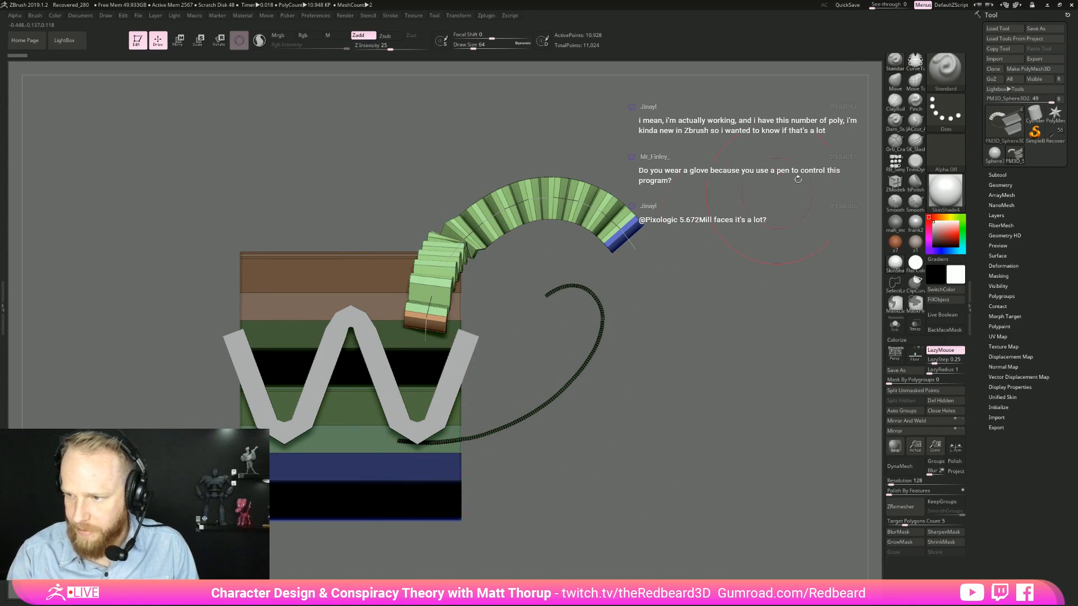
Step: Choose the CurveTube brush, isolate the striped zigzag mesh with Solo and remove its two test strokes by hiding them and using Del Hidden
{"action": "left_click", "coordinate": [915, 60]}
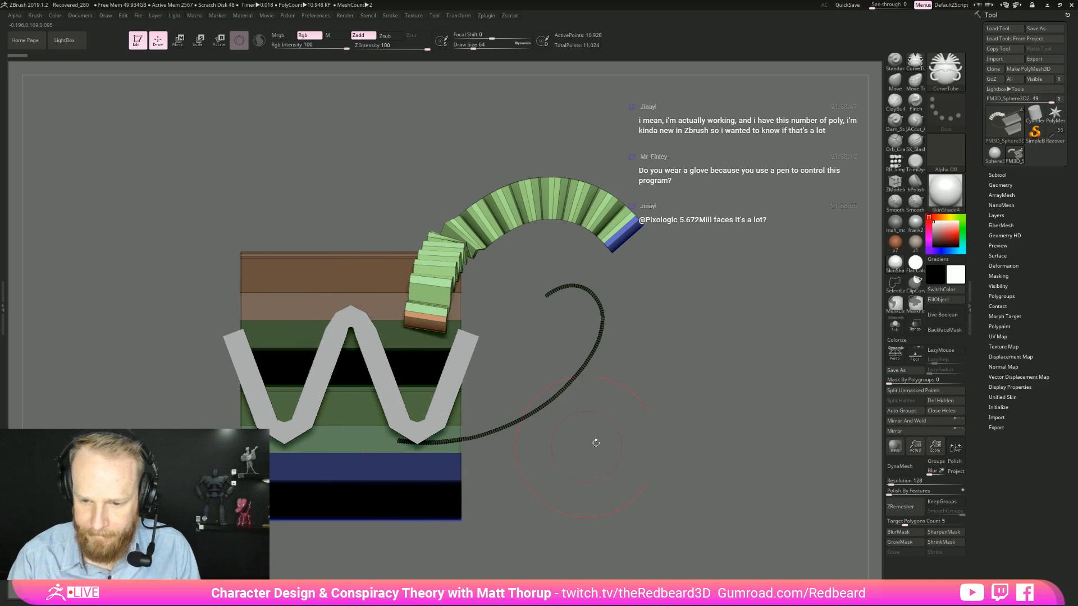
{"action": "left_click", "coordinate": [447, 353], "text": "ctrl+shift"}
{"action": "left_click_drag", "start_coordinate": [687, 377], "coordinate": [730, 382], "text": "ctrl+shift"}
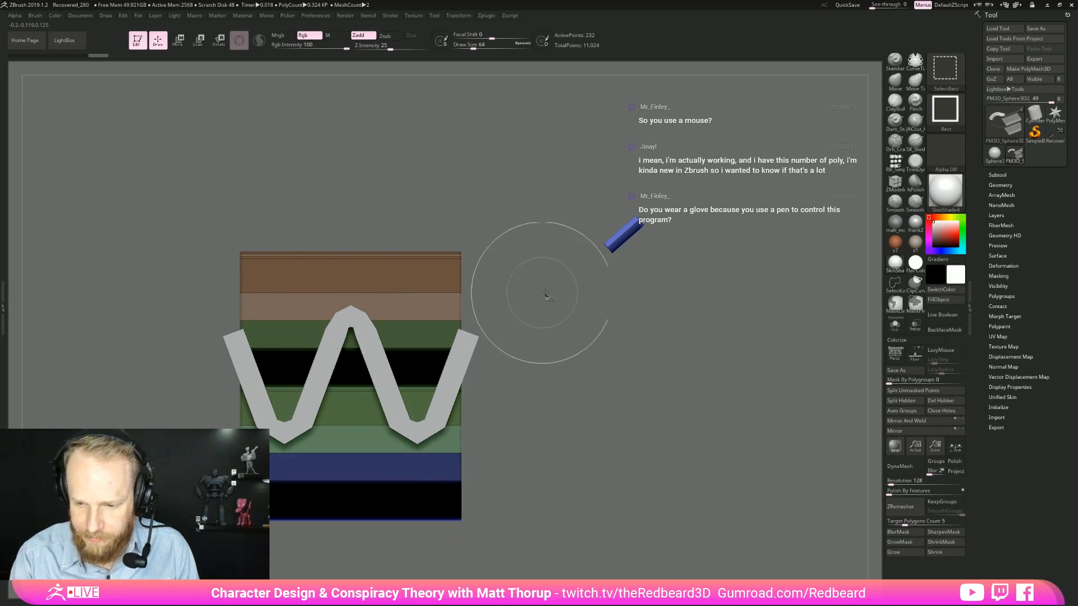
{"action": "left_click", "coordinate": [553, 287], "text": "ctrl+shift"}
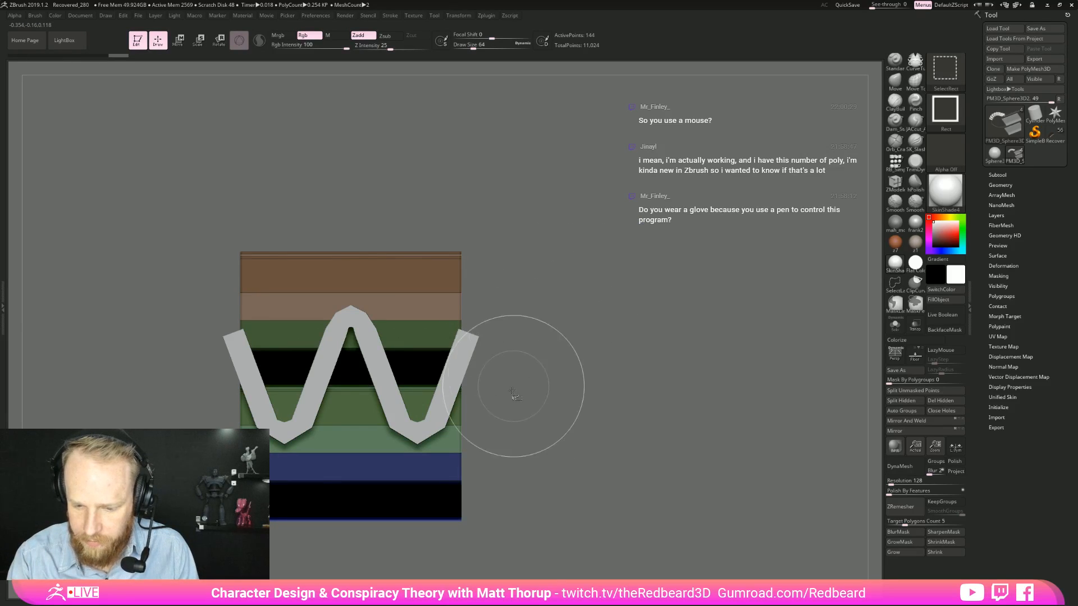
{"action": "left_click", "coordinate": [895, 324]}
{"action": "left_click_drag", "start_coordinate": [784, 366], "coordinate": [707, 416]}
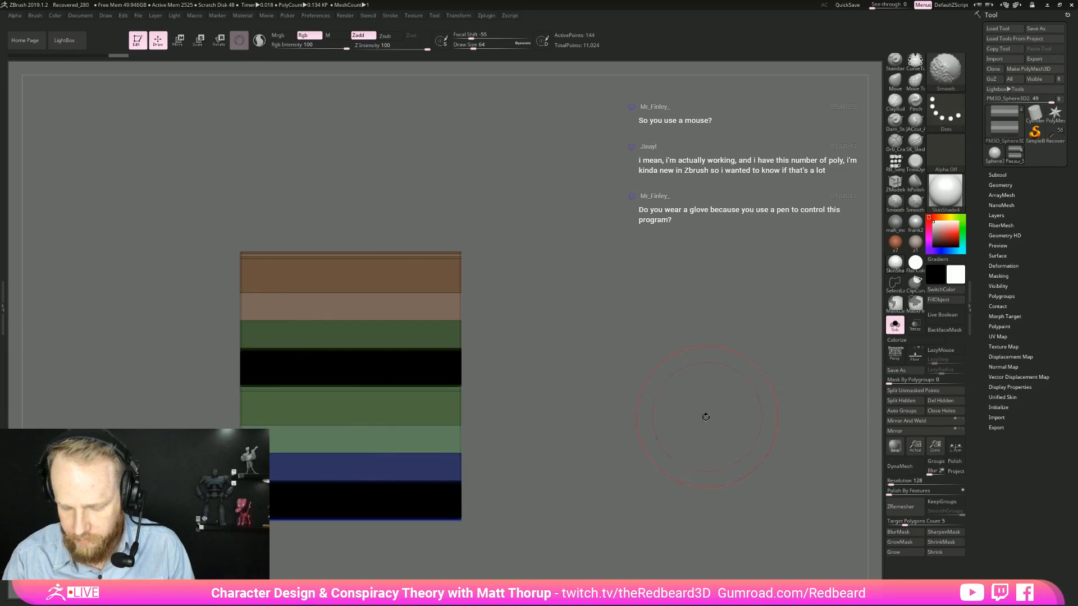
{"action": "mouse_move", "coordinate": [654, 385]}
{"action": "left_mouse_down", "text": "alt"}
{"action": "mouse_move", "coordinate": [874, 415]}
{"action": "mouse_move", "coordinate": [836, 393]}
{"action": "mouse_move", "coordinate": [797, 404]}
{"action": "mouse_move", "coordinate": [808, 410]}
{"action": "left_mouse_up", "text": "alt"}
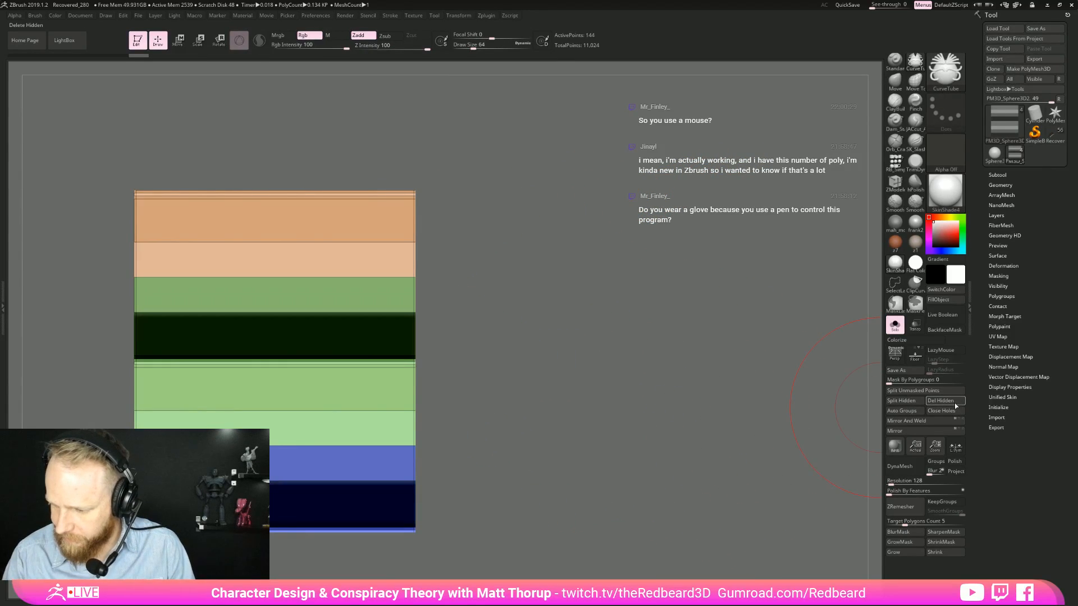
{"action": "left_click", "coordinate": [956, 404]}
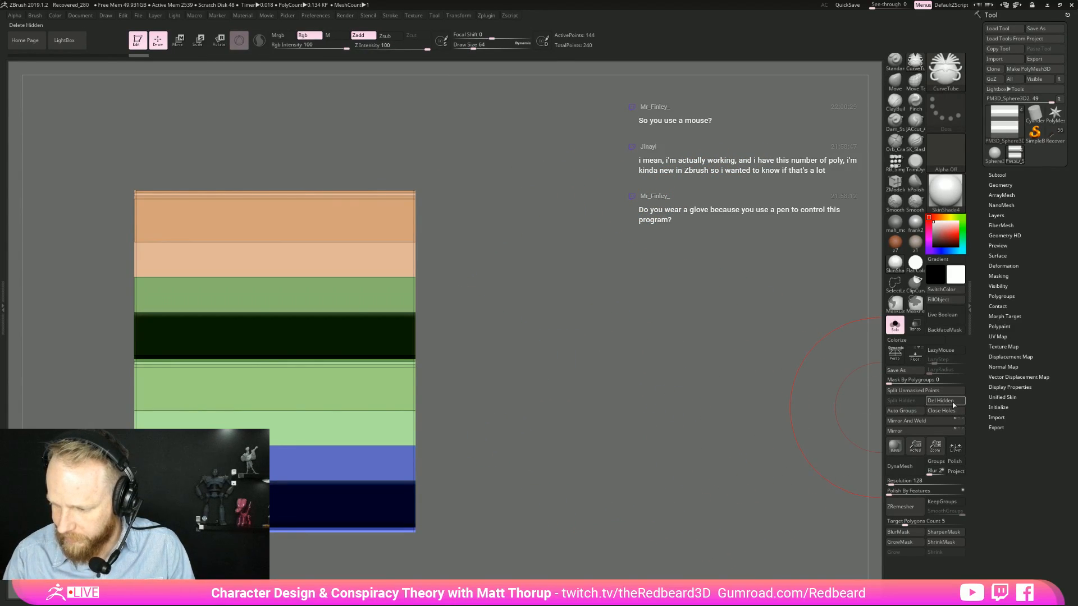
Step: Regroup the zigzag mesh's polygroups with Auto Groups
{"action": "left_click", "coordinate": [901, 411]}
{"action": "left_click_drag", "start_coordinate": [681, 471], "coordinate": [445, 457]}
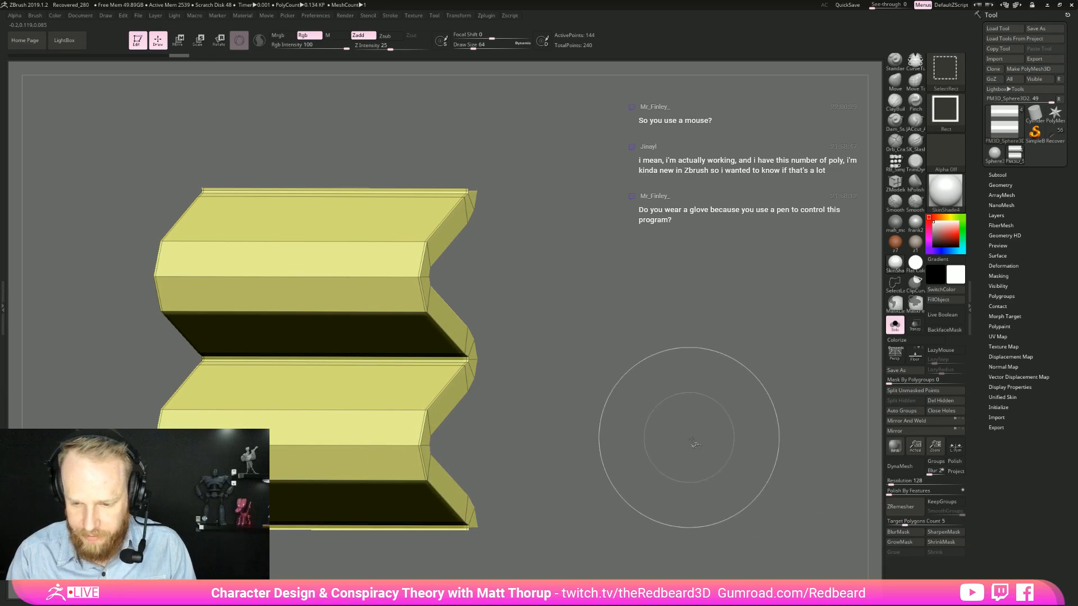
Step: Undo the Auto Groups regrouping and turn the zigzag mesh so its striped ridged side faces the view squarely
{"action": "key", "text": "ctrl+z"}
{"action": "left_click_drag", "start_coordinate": [706, 469], "coordinate": [710, 447], "text": "shift"}
{"action": "left_click", "coordinate": [943, 405]}
{"action": "mouse_move", "coordinate": [578, 493]}
{"action": "left_mouse_down", "text": "alt"}
{"action": "mouse_move", "coordinate": [714, 457]}
{"action": "mouse_move", "coordinate": [705, 474]}
{"action": "left_mouse_up", "text": "alt"}
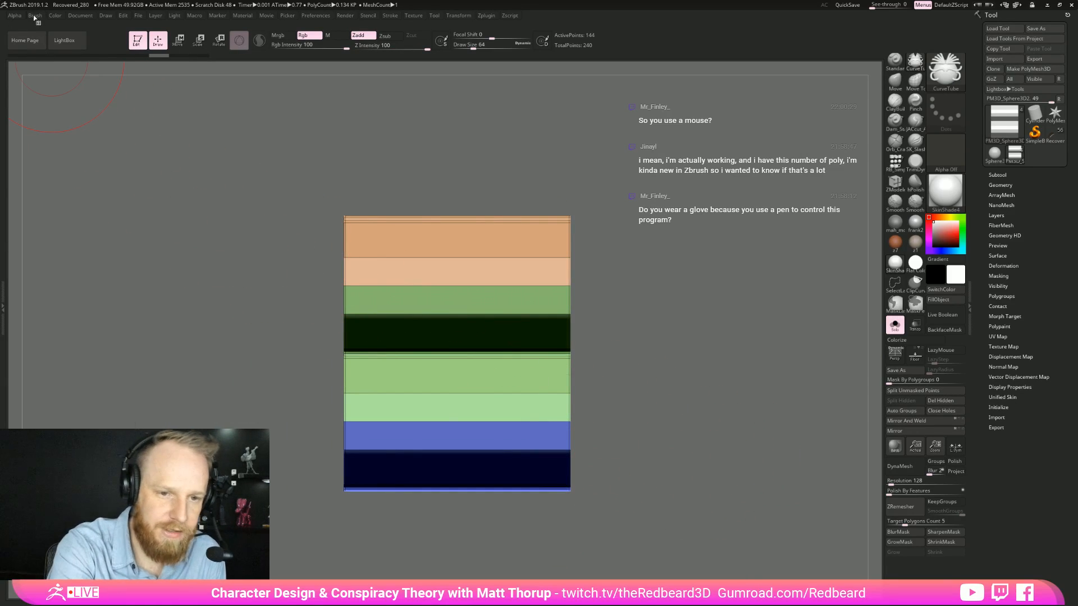
Step: Create a new InsertMesh brush from the active zigzag mesh and turn on Curve Mode for its stroke
{"action": "key", "text": "b"}
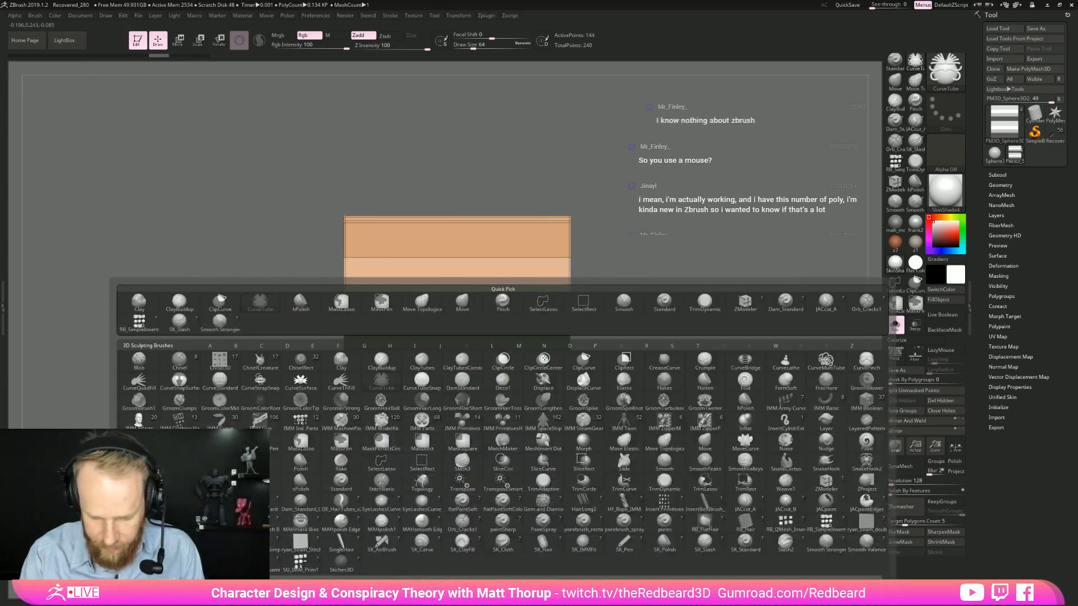
{"action": "left_click", "coordinate": [279, 580]}
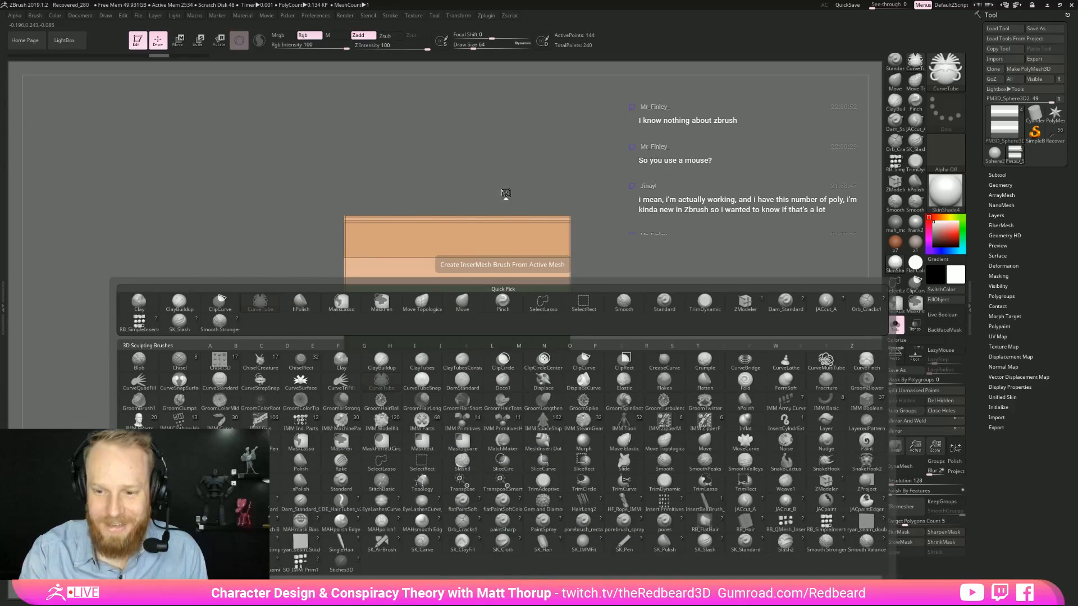
{"action": "left_click", "coordinate": [493, 191]}
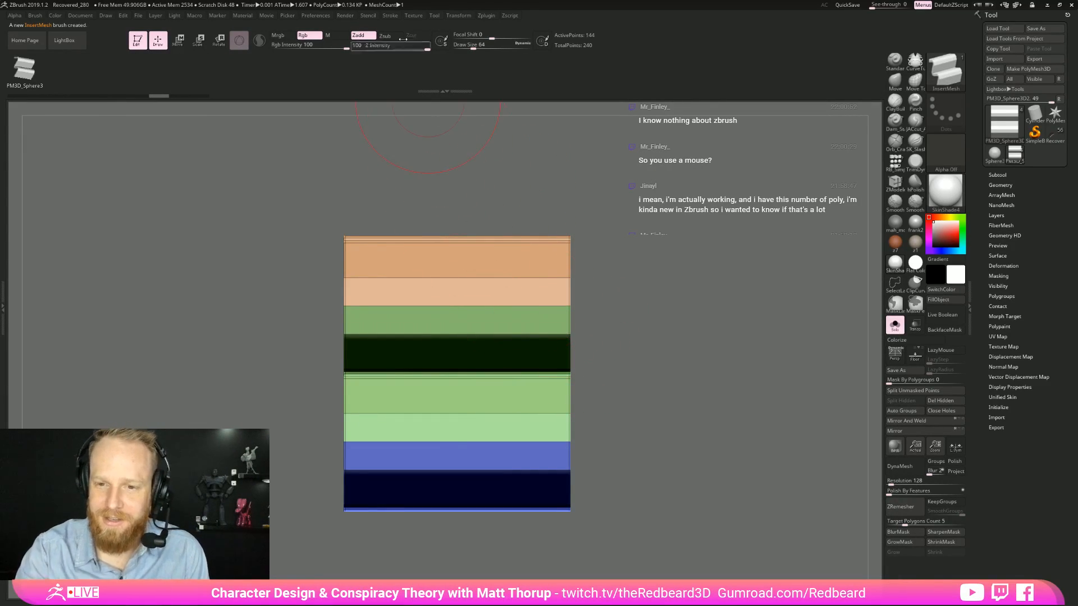
{"action": "left_click", "coordinate": [390, 15]}
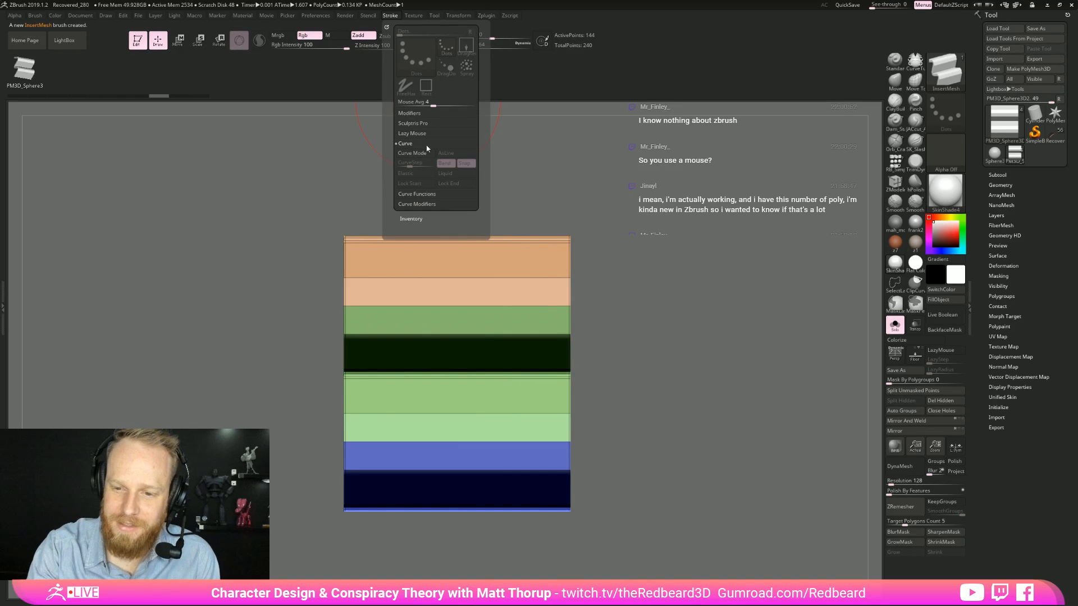
{"action": "left_click", "coordinate": [412, 153]}
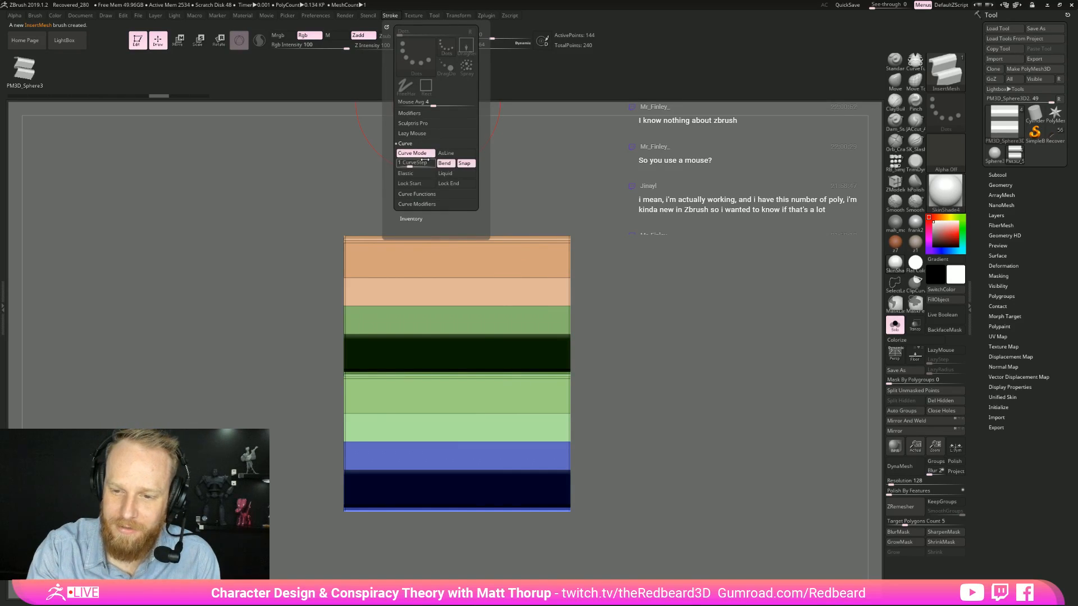
Step: Open the Modifiers settings of the new InsertMesh brush
{"action": "left_click", "coordinate": [36, 16]}
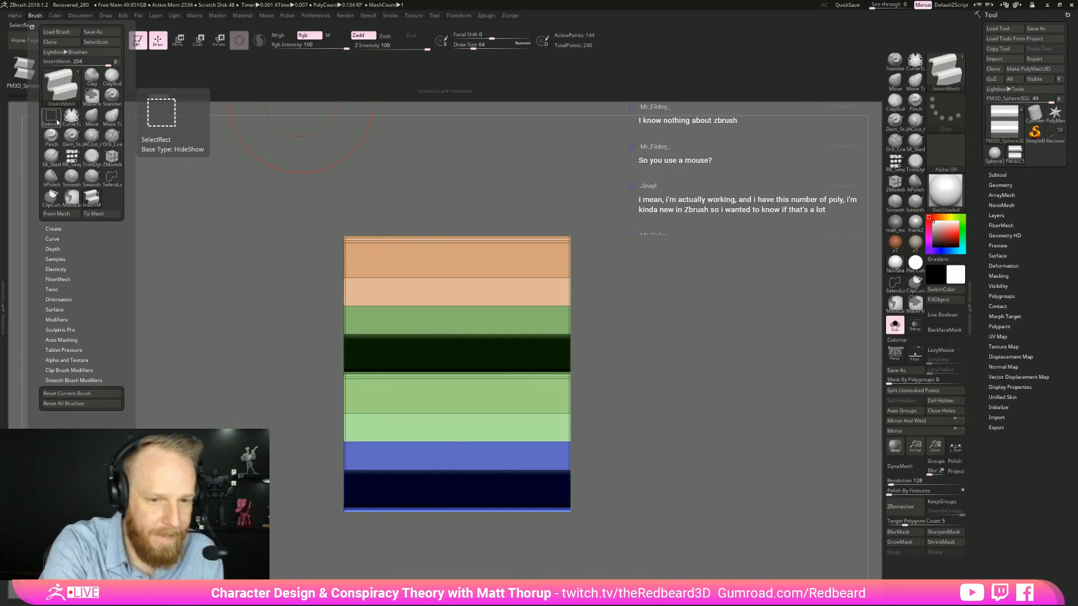
{"action": "left_click", "coordinate": [58, 142]}
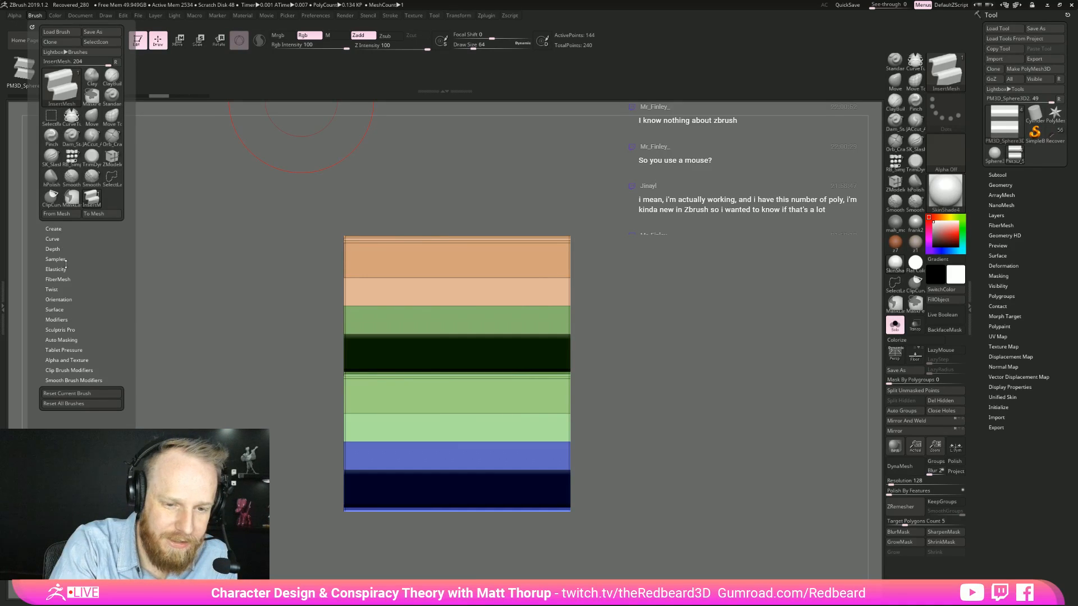
{"action": "left_click", "coordinate": [57, 319]}
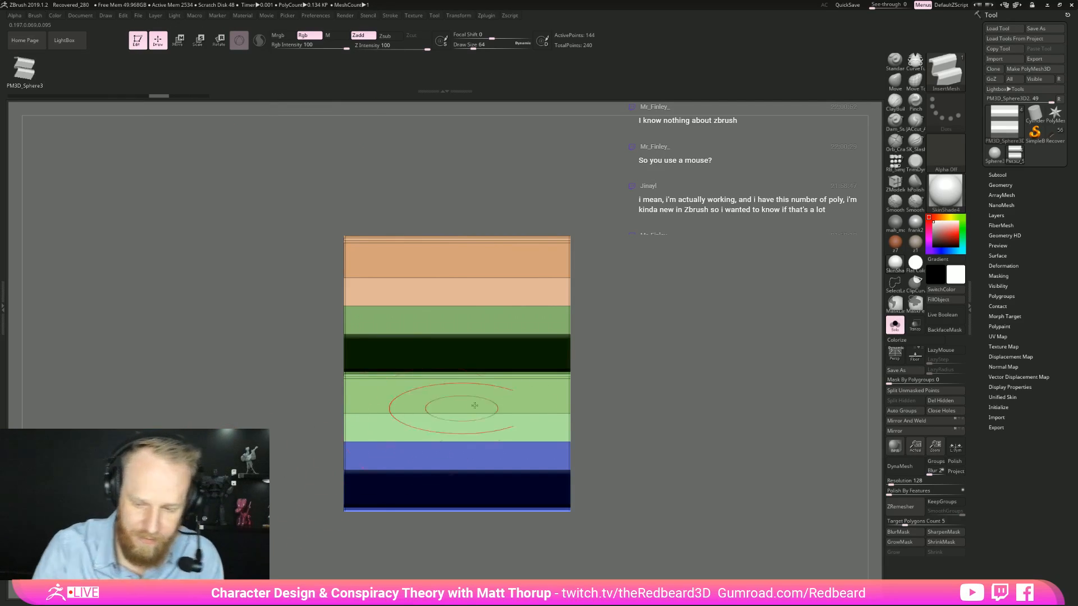
Step: Try the new curve brush with test strokes on the zigzag mesh at Draw Size 20, and undo them
{"action": "key", "text": "s"}
{"action": "mouse_move", "coordinate": [529, 422]}
{"action": "left_mouse_down"}
{"action": "mouse_move", "coordinate": [521, 422]}
{"action": "mouse_move", "coordinate": [675, 318]}
{"action": "mouse_move", "coordinate": [689, 259]}
{"action": "left_mouse_up"}
{"action": "left_click_drag", "start_coordinate": [767, 439], "coordinate": [786, 457]}
{"action": "key", "text": "ctrl+z"}
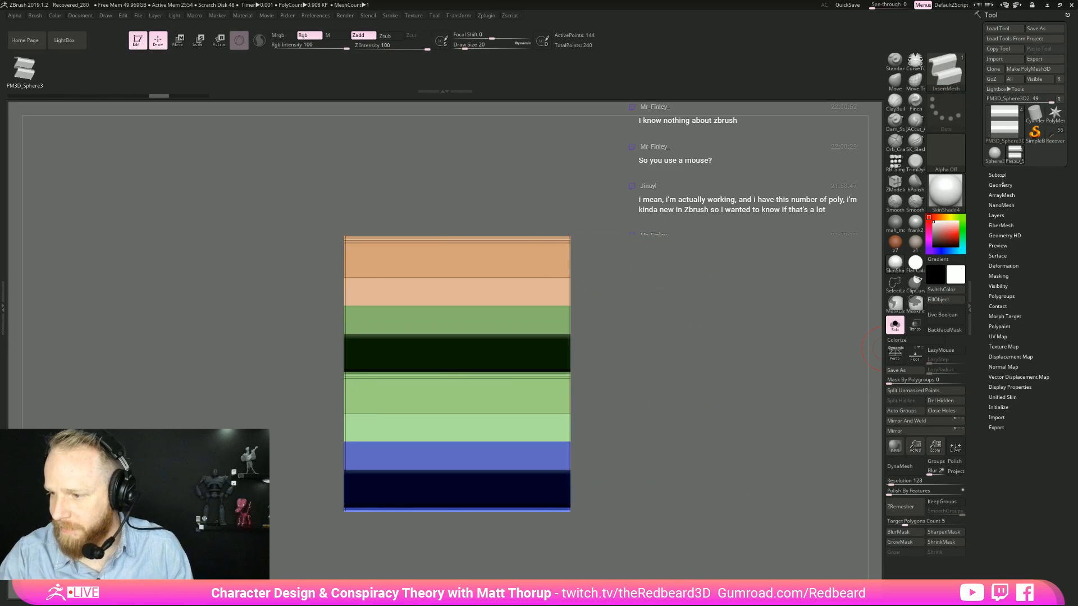
Step: Switch to the recovered character tool and try the new brush on the shoulder pad's existing edge curve at Draw Size 20, undoing the result
{"action": "left_click", "coordinate": [1058, 137]}
{"action": "left_click_drag", "start_coordinate": [661, 403], "coordinate": [578, 427], "text": "alt"}
{"action": "left_click", "coordinate": [594, 418]}
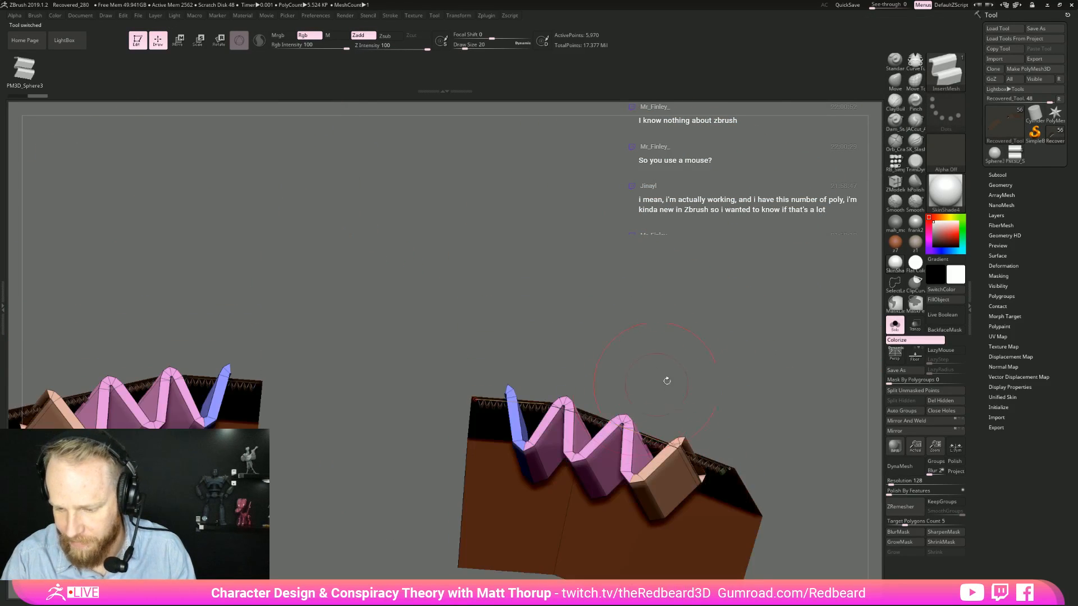
{"action": "key", "text": "s"}
{"action": "key", "text": "ctrl+z"}
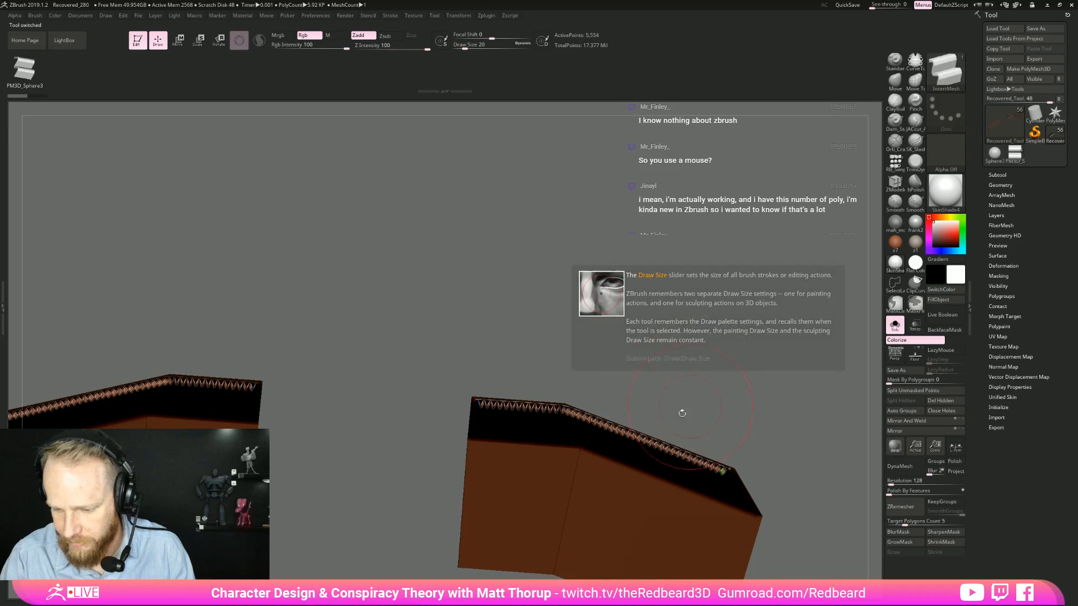
Step: Try reapplying the zigzag brush to the shoulder pad's edge curve at Draw Size 64, and undo the attempts
{"action": "key", "text": "s"}
{"action": "left_click", "coordinate": [688, 412]}
{"action": "left_click", "coordinate": [635, 432]}
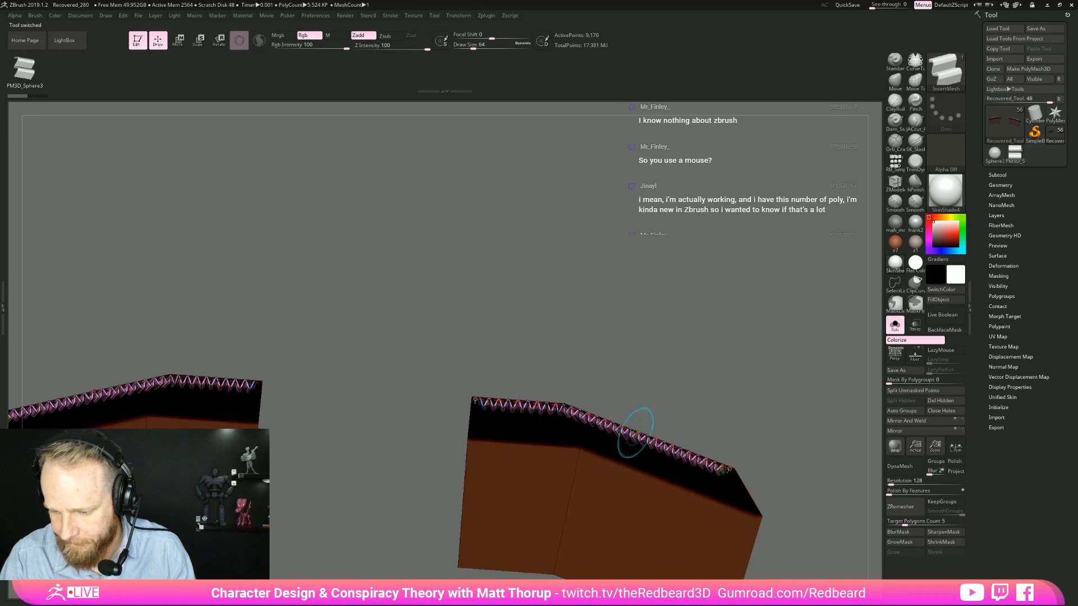
{"action": "left_click_drag", "start_coordinate": [718, 385], "coordinate": [724, 449], "text": "alt"}
{"action": "left_click_drag", "start_coordinate": [724, 449], "coordinate": [745, 351]}
{"action": "key", "text": "ctrl+z"}
{"action": "left_click", "coordinate": [624, 422]}
{"action": "key", "text": "ctrl+z"}
Step: Reduce the Draw Size to 3 and try a new curve stroke starting from the old zigzag strip, undoing it
{"action": "key", "text": "bracketleft"}
{"action": "key", "text": "bracketleft"}
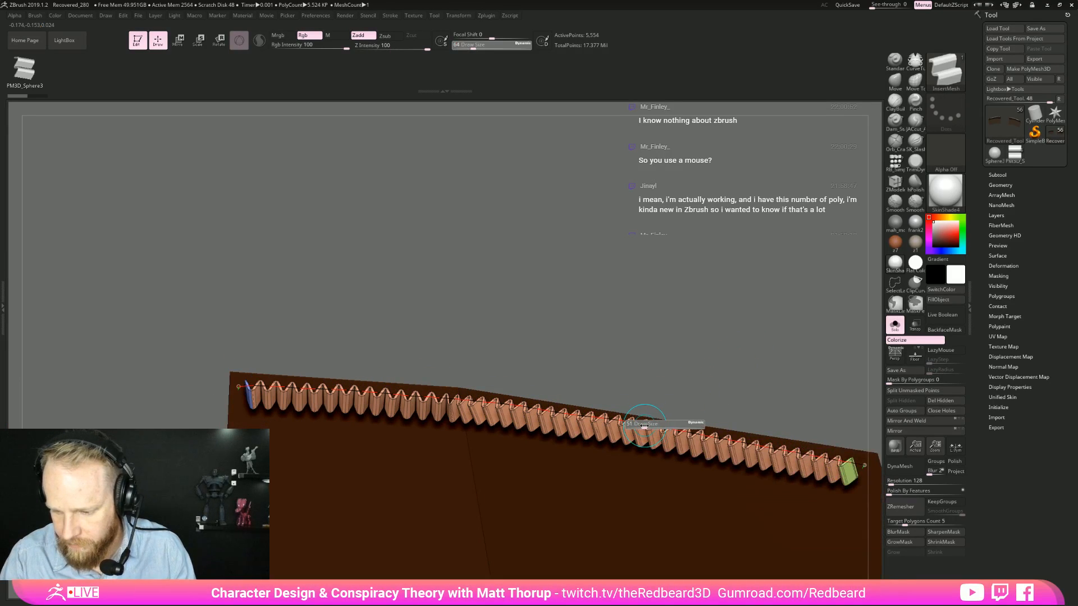
{"action": "left_click", "coordinate": [633, 422]}
{"action": "left_click", "coordinate": [633, 422]}
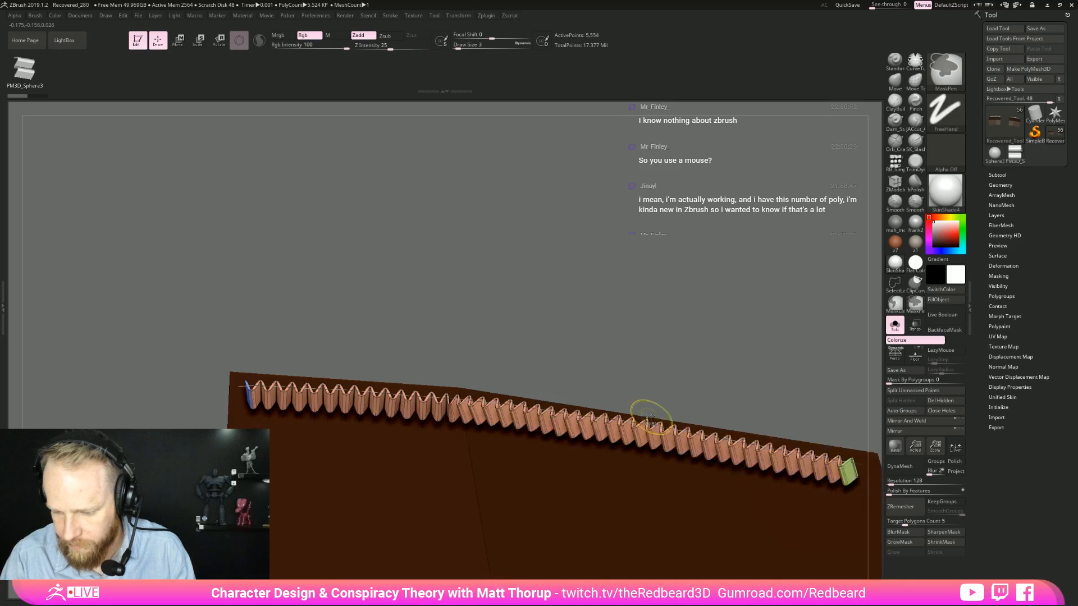
{"action": "left_click_drag", "start_coordinate": [238, 387], "coordinate": [703, 223]}
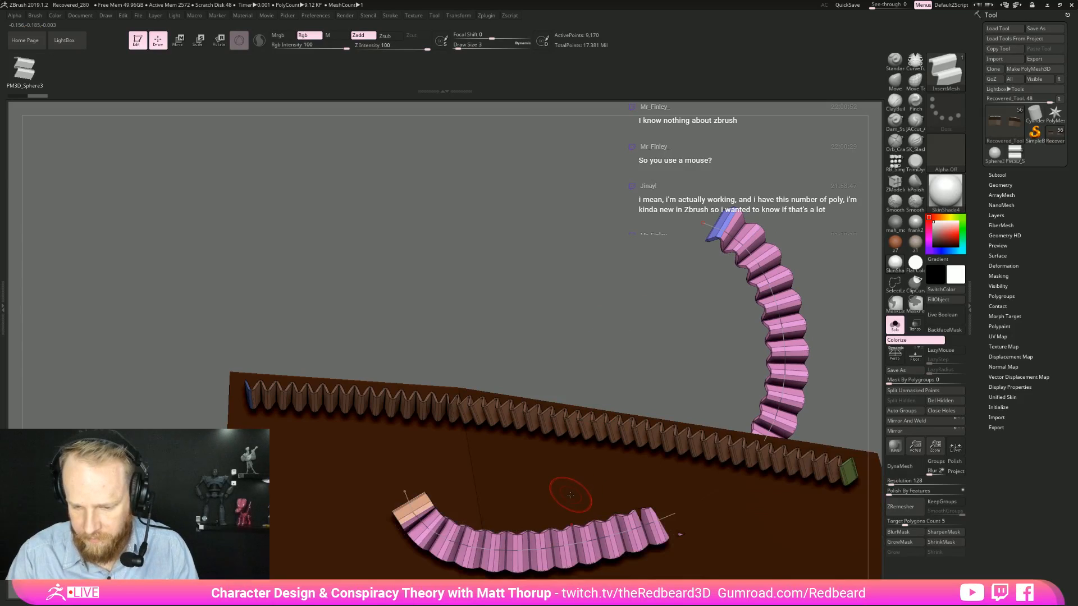
{"action": "key", "text": "ctrl+z"}
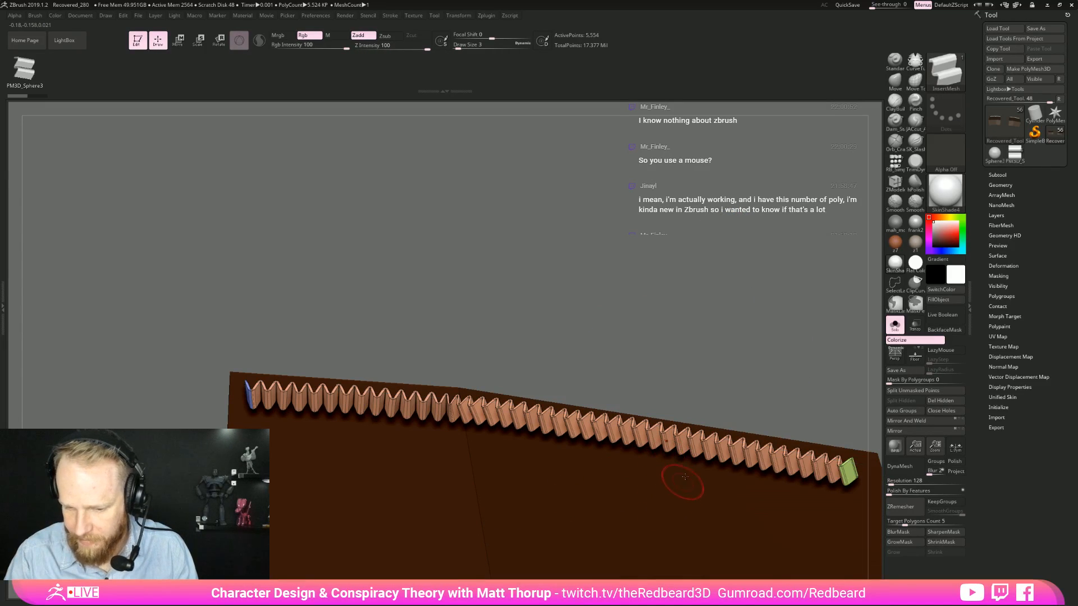
Step: Hide the old zigzag strips on the shoulder pads and remove them with Del Hidden
{"action": "key", "text": "ctrl+shift"}
{"action": "left_click", "coordinate": [691, 385], "text": "ctrl+shift"}
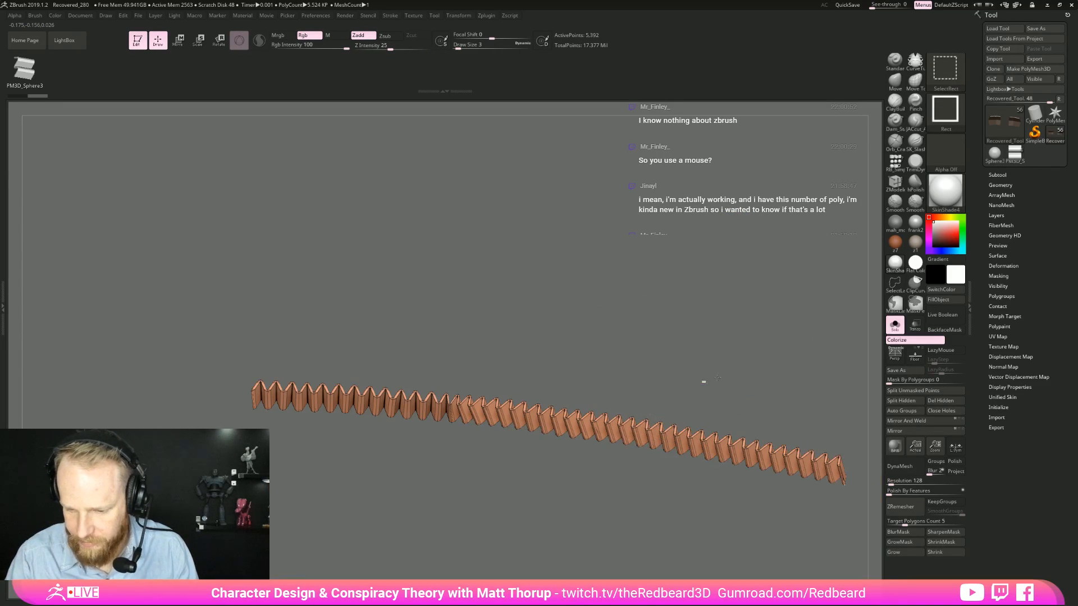
{"action": "left_click", "coordinate": [696, 385], "text": "ctrl+shift"}
{"action": "left_click", "coordinate": [844, 470], "text": "ctrl+shift"}
{"action": "mouse_move", "coordinate": [809, 405]}
{"action": "left_mouse_down", "text": "ctrl+shift"}
{"action": "mouse_move", "coordinate": [867, 416]}
{"action": "mouse_move", "coordinate": [846, 420]}
{"action": "left_mouse_up", "text": "ctrl+shift"}
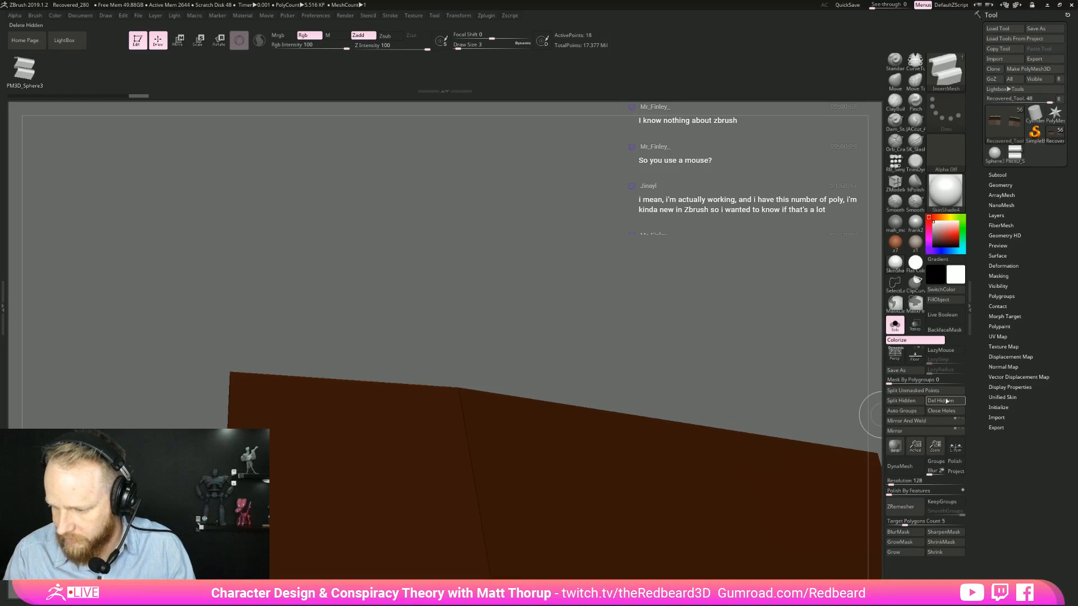
Step: Try drawing a curve along the pad's upper edge at Draw Size 3, and undo it
{"action": "left_click_drag", "start_coordinate": [312, 352], "coordinate": [270, 440]}
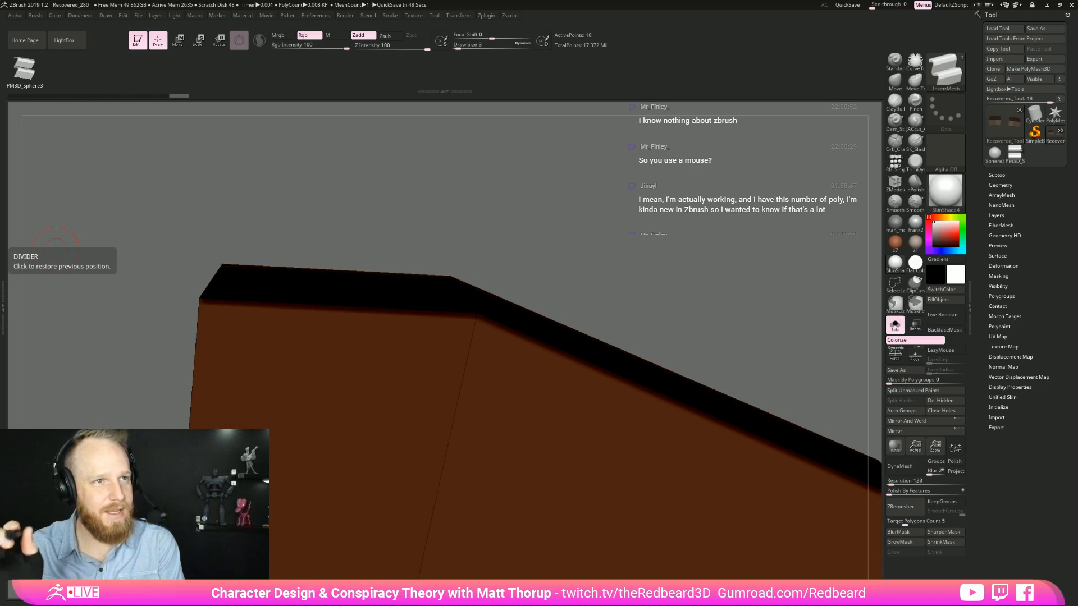
{"action": "left_click_drag", "start_coordinate": [623, 269], "coordinate": [625, 319]}
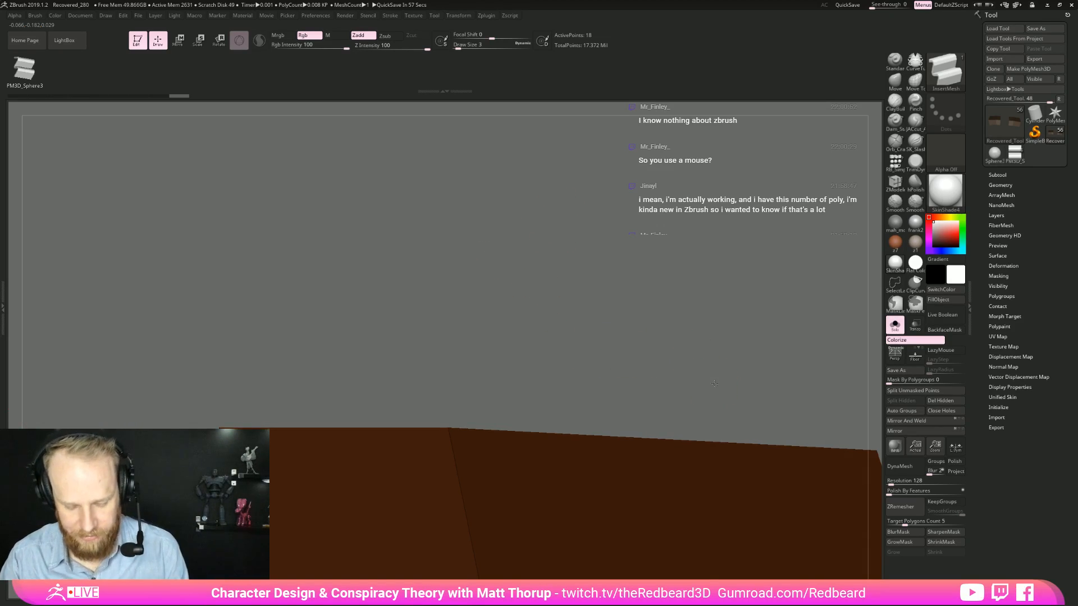
{"action": "mouse_move", "coordinate": [719, 376]}
{"action": "left_mouse_down"}
{"action": "mouse_move", "coordinate": [579, 356]}
{"action": "mouse_move", "coordinate": [580, 496]}
{"action": "mouse_move", "coordinate": [567, 533]}
{"action": "mouse_move", "coordinate": [539, 550]}
{"action": "mouse_move", "coordinate": [503, 512]}
{"action": "mouse_move", "coordinate": [525, 428]}
{"action": "mouse_move", "coordinate": [645, 189]}
{"action": "mouse_move", "coordinate": [597, 185]}
{"action": "mouse_move", "coordinate": [722, 218]}
{"action": "left_mouse_up"}
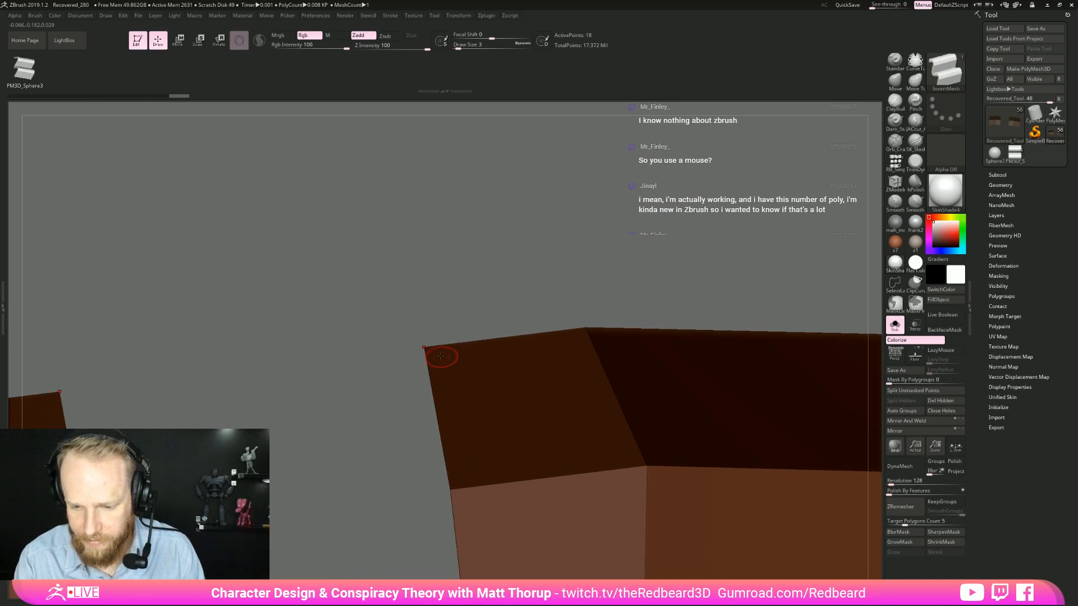
{"action": "left_click_drag", "start_coordinate": [436, 356], "coordinate": [638, 332]}
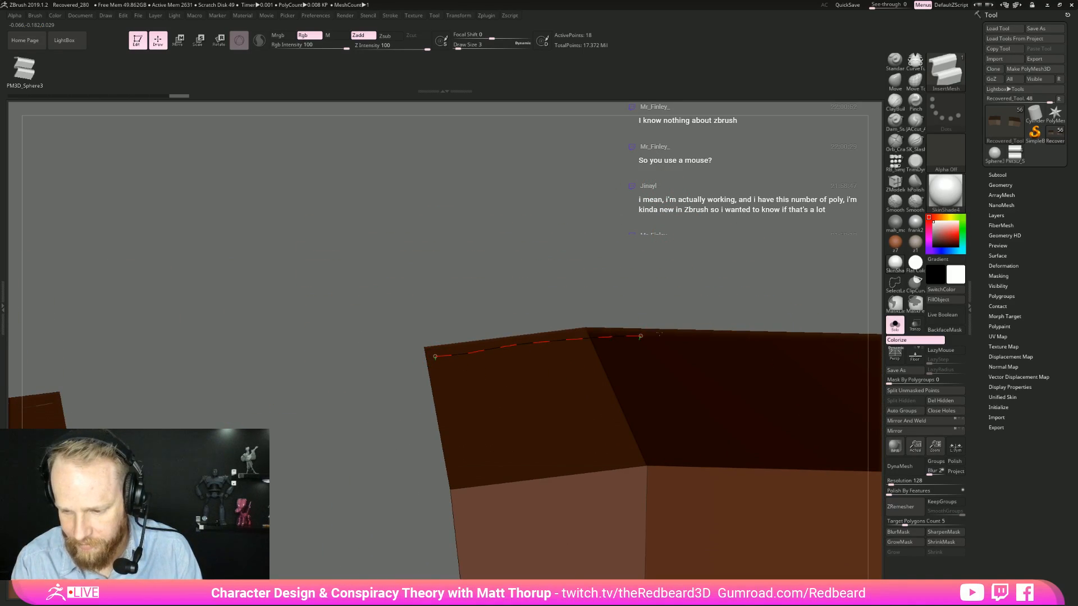
{"action": "key", "text": "ctrl+z"}
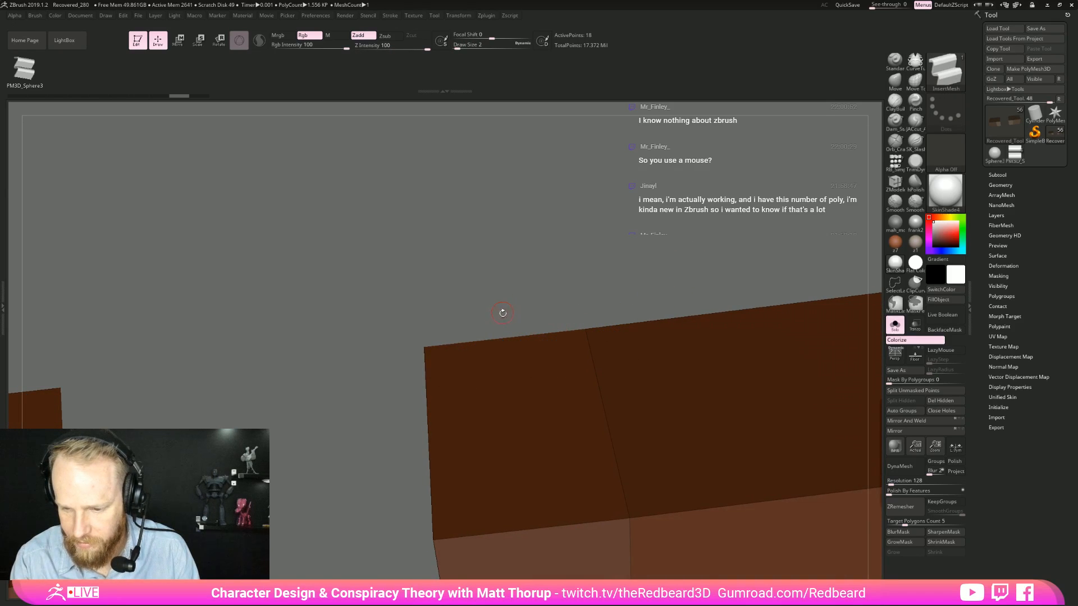
Step: Set the Draw Size to 2 and draw a zigzag curve along the full upper edge of the shoulder pad
{"action": "left_click_drag", "start_coordinate": [501, 313], "coordinate": [533, 306]}
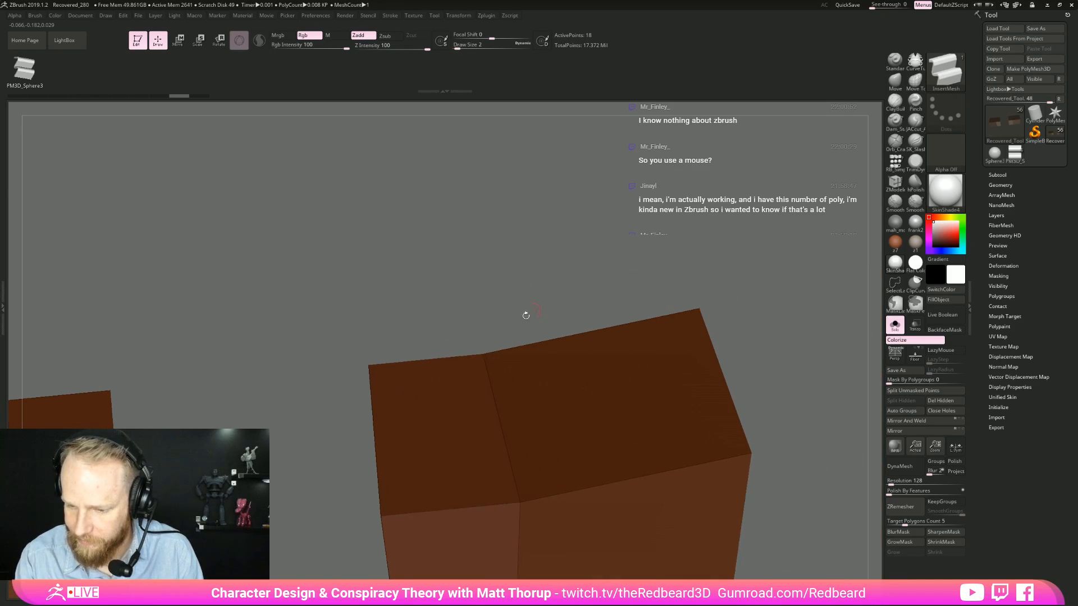
{"action": "left_click_drag", "start_coordinate": [374, 372], "coordinate": [697, 313]}
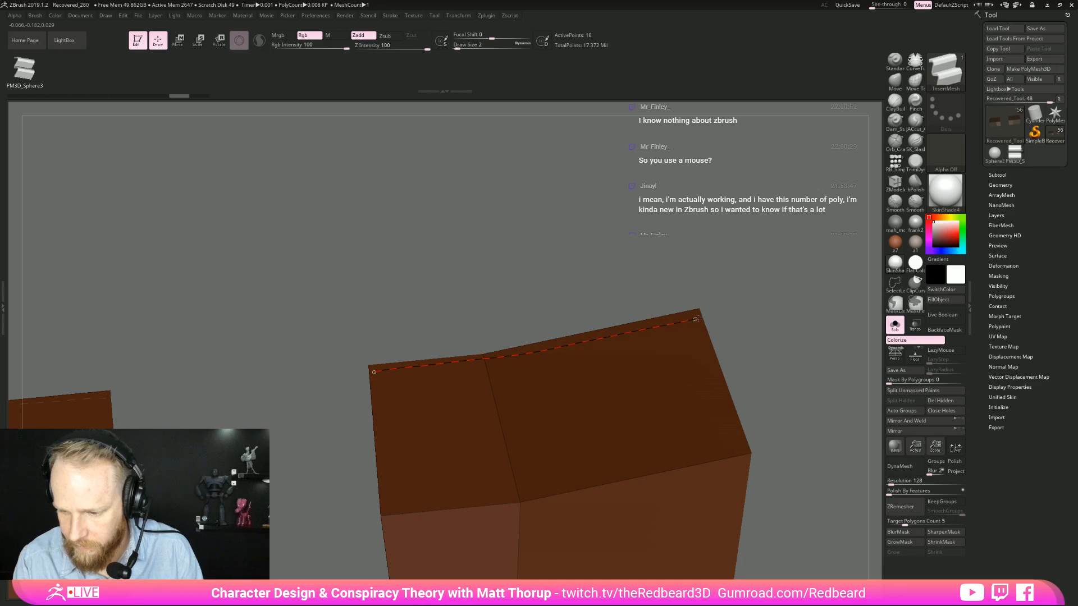
{"action": "left_click_drag", "start_coordinate": [776, 319], "coordinate": [477, 568]}
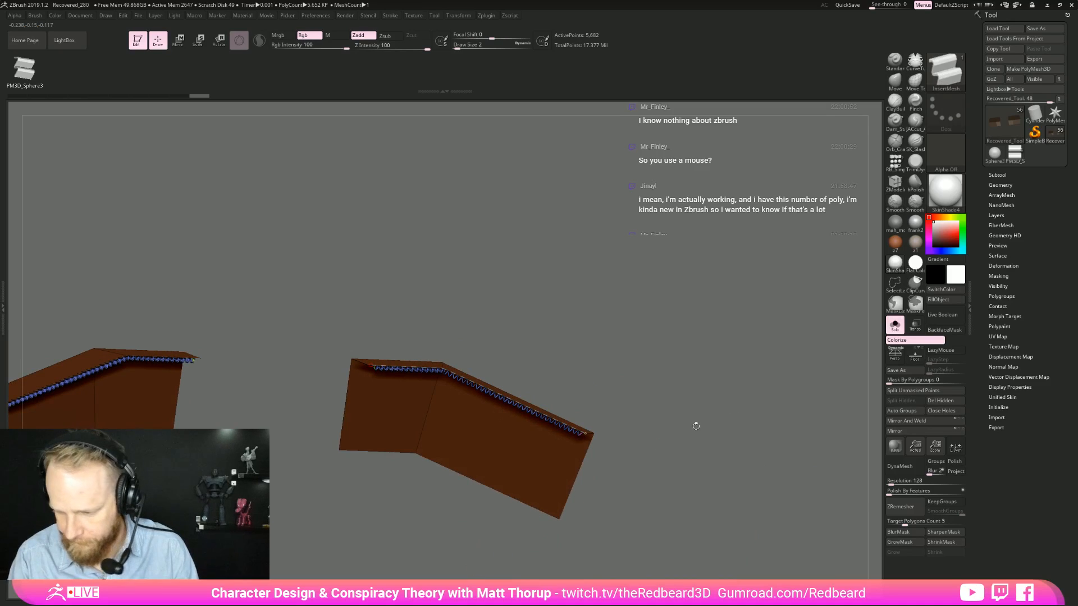
Step: Turn Solo off to examine the new zigzag edge on the full character, and isolate the shoulder pads again
{"action": "left_click", "coordinate": [894, 324]}
{"action": "mouse_move", "coordinate": [775, 418]}
{"action": "left_mouse_down"}
{"action": "mouse_move", "coordinate": [746, 365]}
{"action": "mouse_move", "coordinate": [738, 388]}
{"action": "left_mouse_up"}
{"action": "mouse_move", "coordinate": [724, 432]}
{"action": "left_mouse_down"}
{"action": "mouse_move", "coordinate": [769, 394]}
{"action": "mouse_move", "coordinate": [726, 407]}
{"action": "mouse_move", "coordinate": [707, 392]}
{"action": "left_mouse_up"}
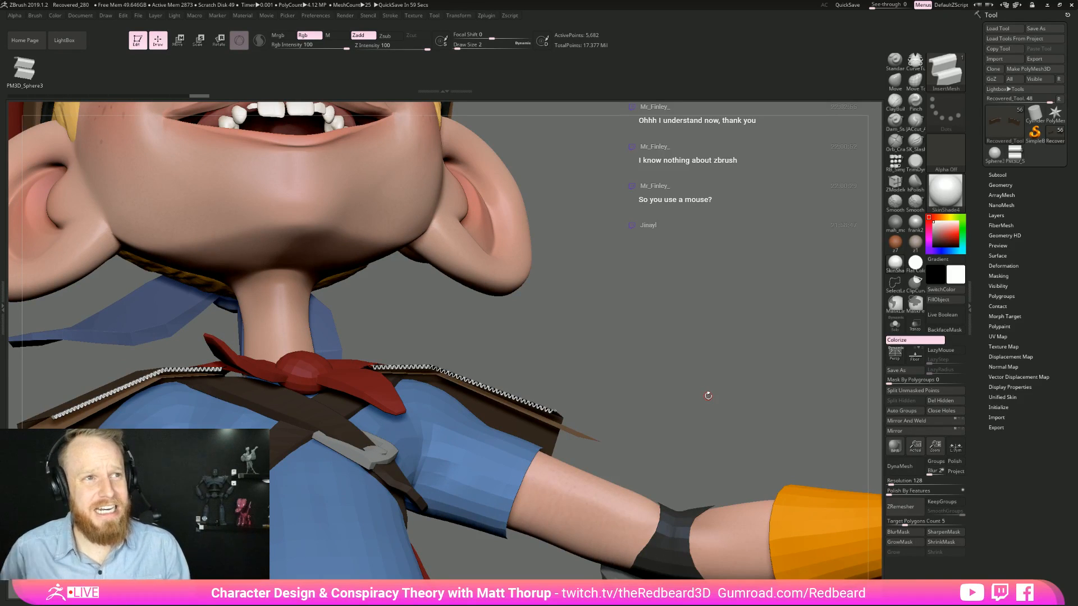
{"action": "left_click_drag", "start_coordinate": [708, 396], "coordinate": [611, 452]}
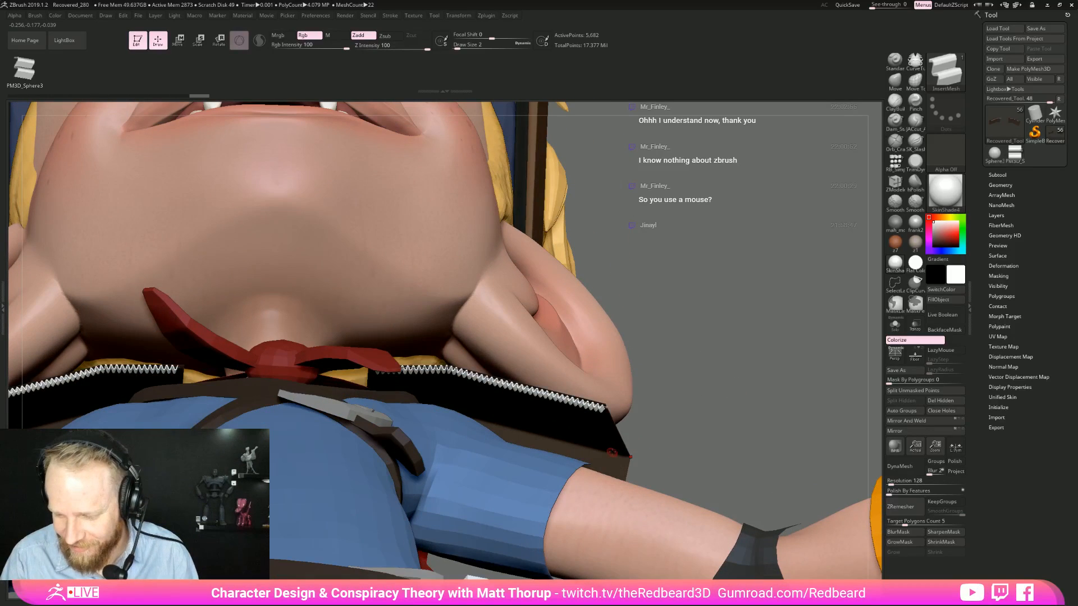
{"action": "left_click_drag", "start_coordinate": [756, 373], "coordinate": [515, 412]}
{"action": "left_click", "coordinate": [894, 325]}
Step: Try drawing a matching zigzag curve along the pad's lower edge, and undo it
{"action": "mouse_move", "coordinate": [838, 374]}
{"action": "left_mouse_down"}
{"action": "mouse_move", "coordinate": [780, 441]}
{"action": "mouse_move", "coordinate": [729, 466]}
{"action": "mouse_move", "coordinate": [371, 439]}
{"action": "mouse_move", "coordinate": [470, 438]}
{"action": "left_mouse_up"}
{"action": "key", "text": "ctrl+z"}
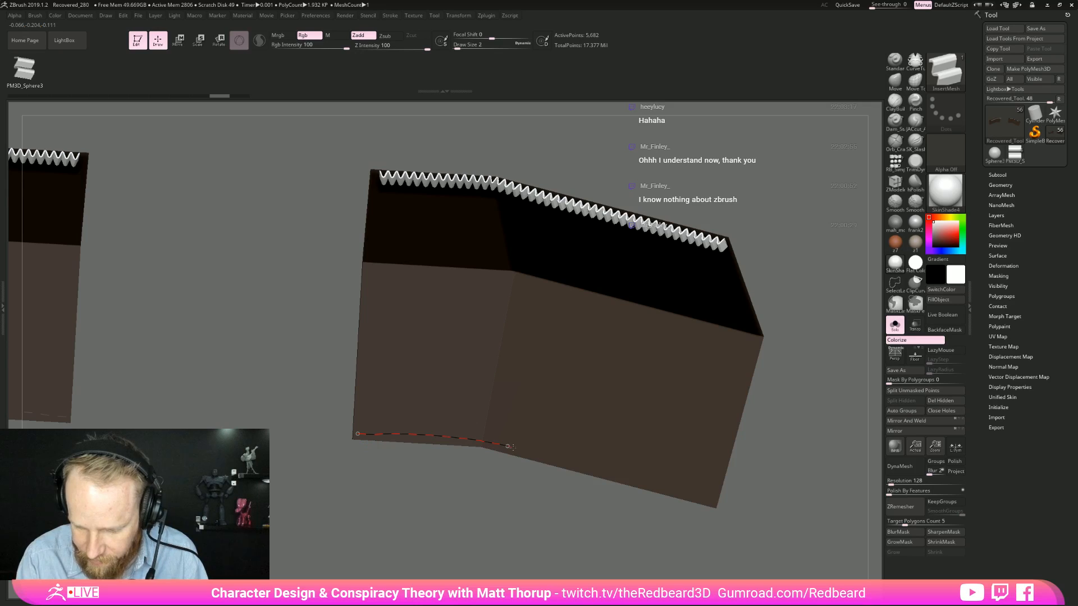
{"action": "left_click", "coordinate": [711, 502]}
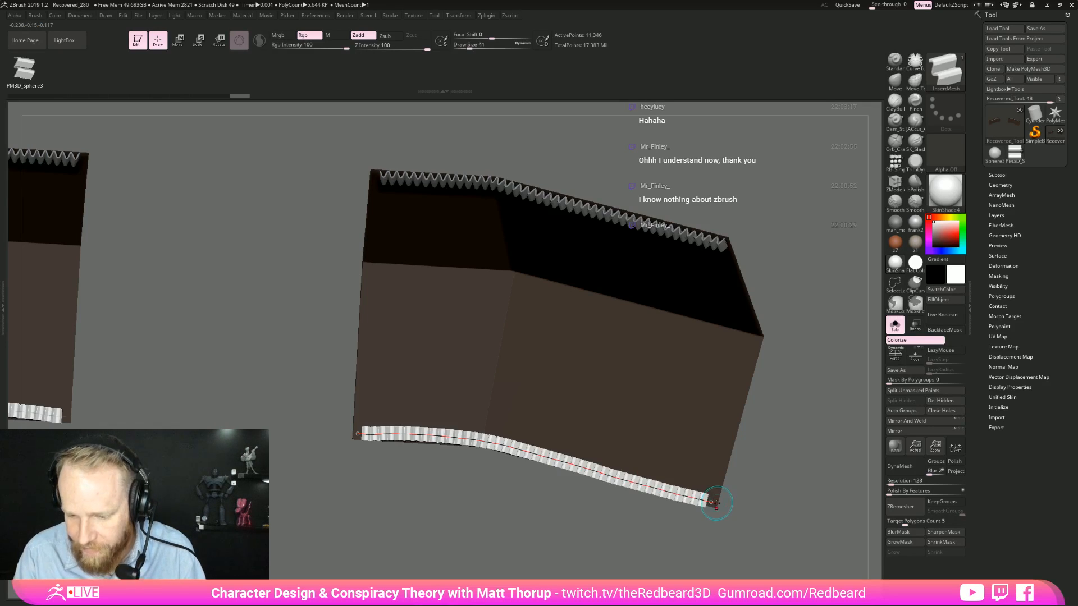
{"action": "left_click_drag", "start_coordinate": [776, 509], "coordinate": [784, 473]}
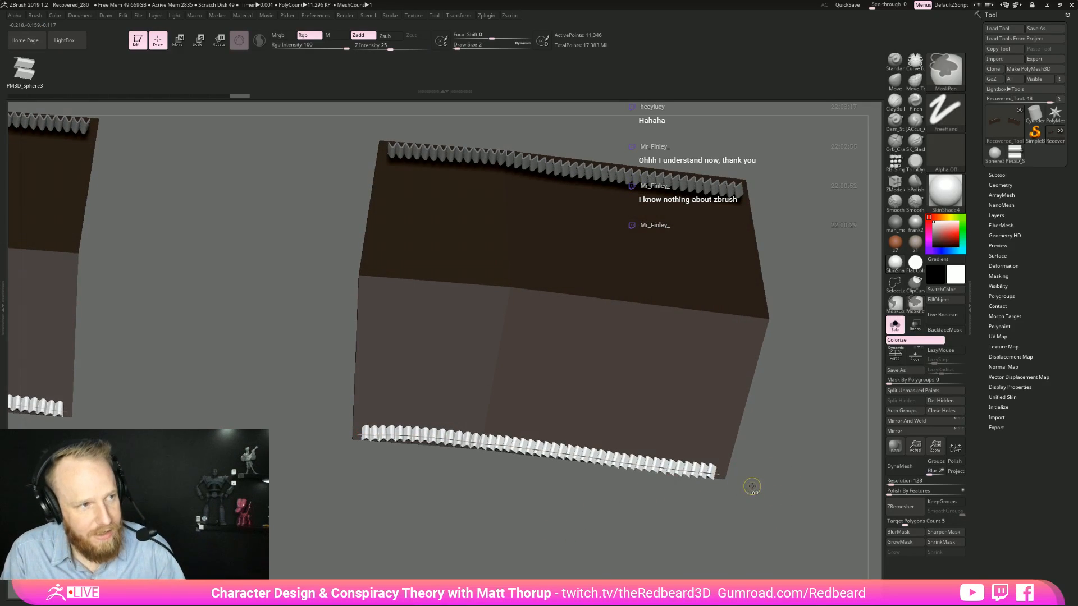
{"action": "key", "text": "ctrl+z"}
{"action": "key", "text": "ctrl+z"}
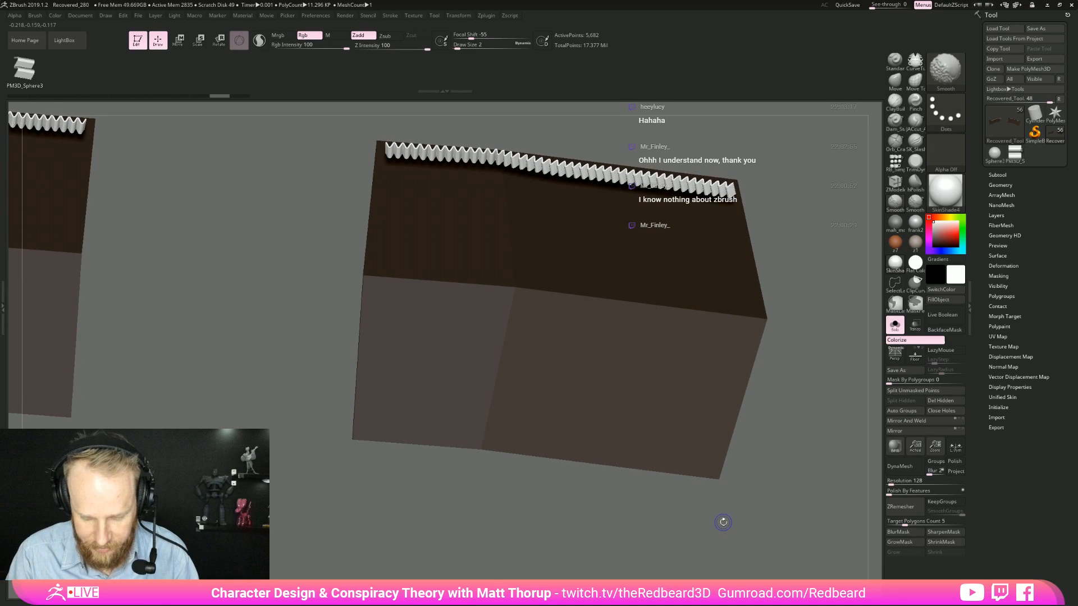
Step: Try another zigzag curve right on the shoulder pad's lower border, and undo it
{"action": "left_click_drag", "start_coordinate": [723, 523], "coordinate": [357, 440], "text": "shift"}
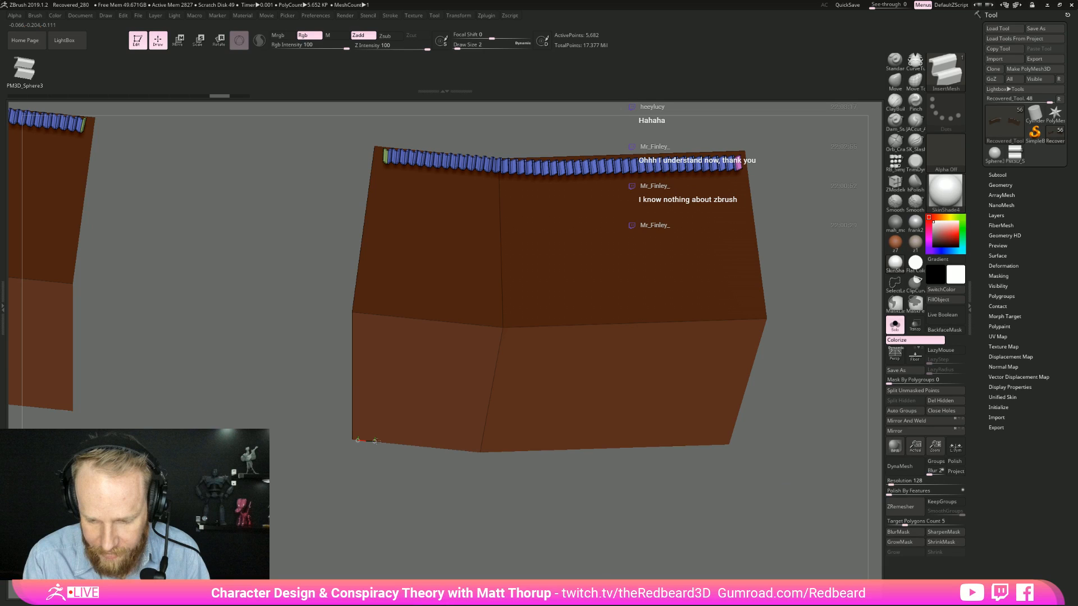
{"action": "left_click_drag", "start_coordinate": [357, 440], "coordinate": [584, 542]}
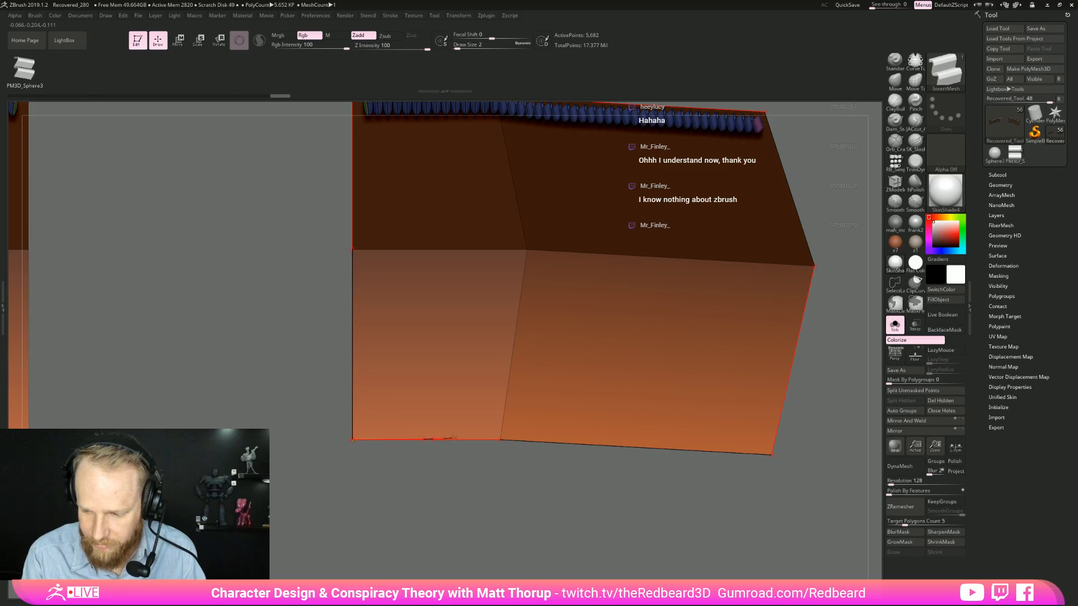
{"action": "mouse_move", "coordinate": [762, 453]}
{"action": "left_mouse_down"}
{"action": "mouse_move", "coordinate": [722, 508]}
{"action": "mouse_move", "coordinate": [700, 489]}
{"action": "left_mouse_up"}
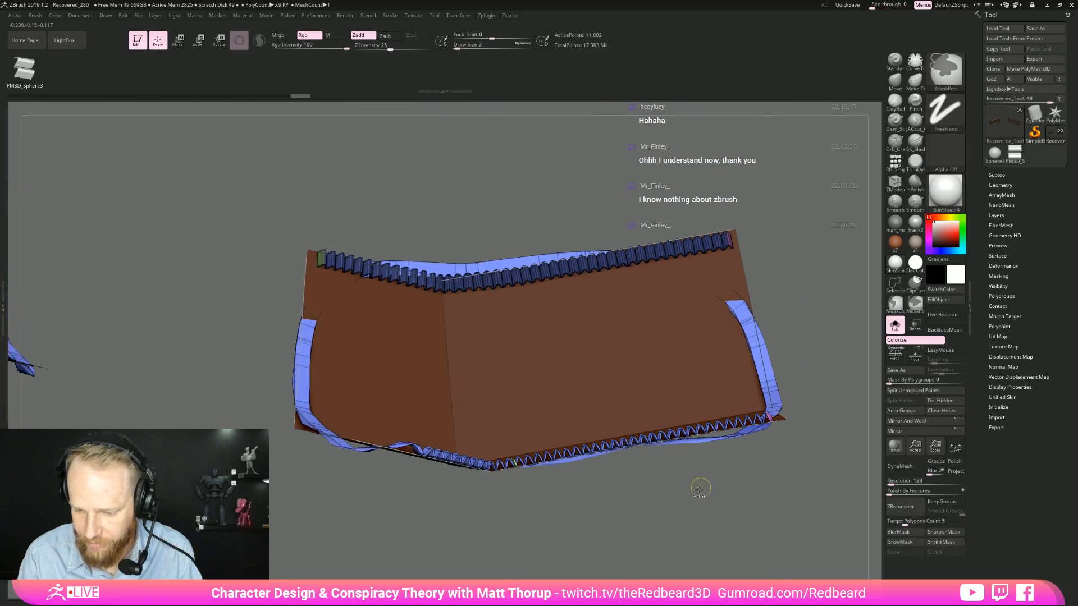
{"action": "key", "text": "ctrl+z"}
{"action": "key", "text": "ctrl+z"}
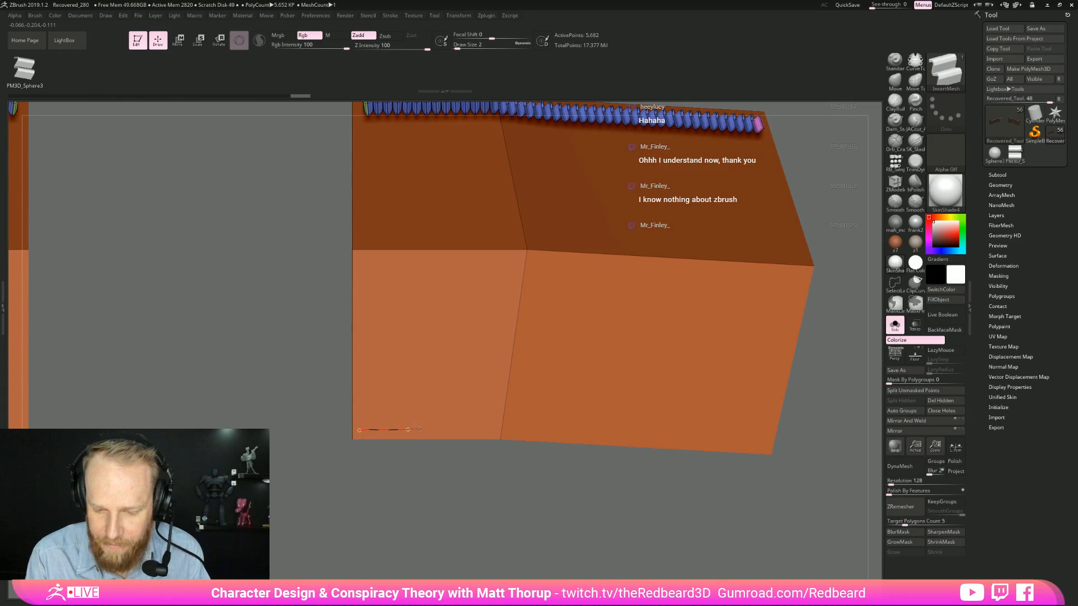
Step: Draw a zigzag curve across the full width of the shoulder pad, slightly inside its lower edge
{"action": "left_click", "coordinate": [767, 449]}
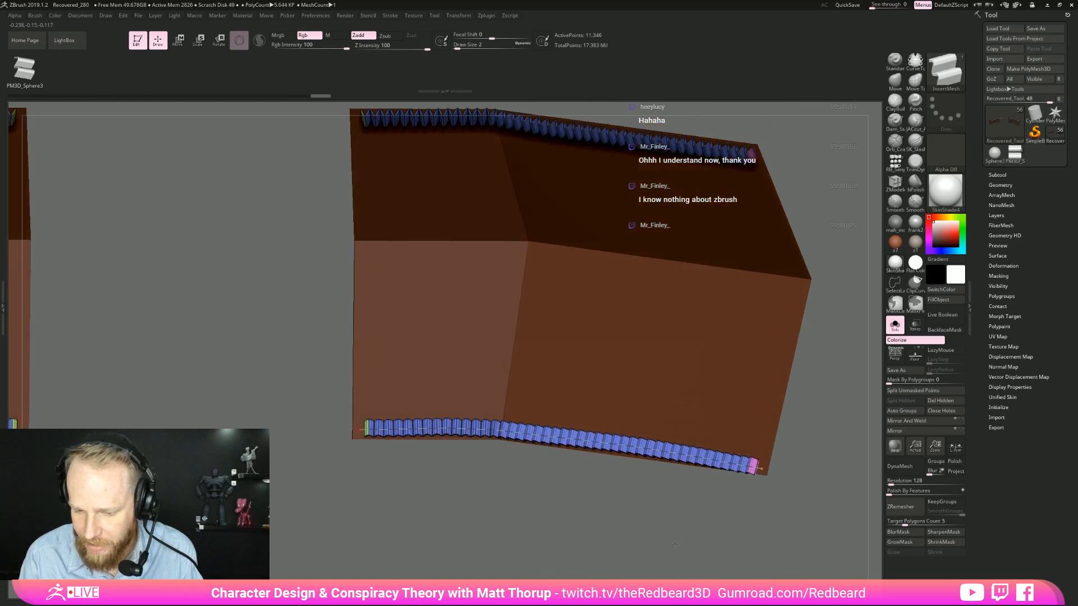
{"action": "left_click", "coordinate": [483, 428], "text": "ctrl+shift"}
{"action": "left_click", "coordinate": [383, 277], "text": "ctrl+shift"}
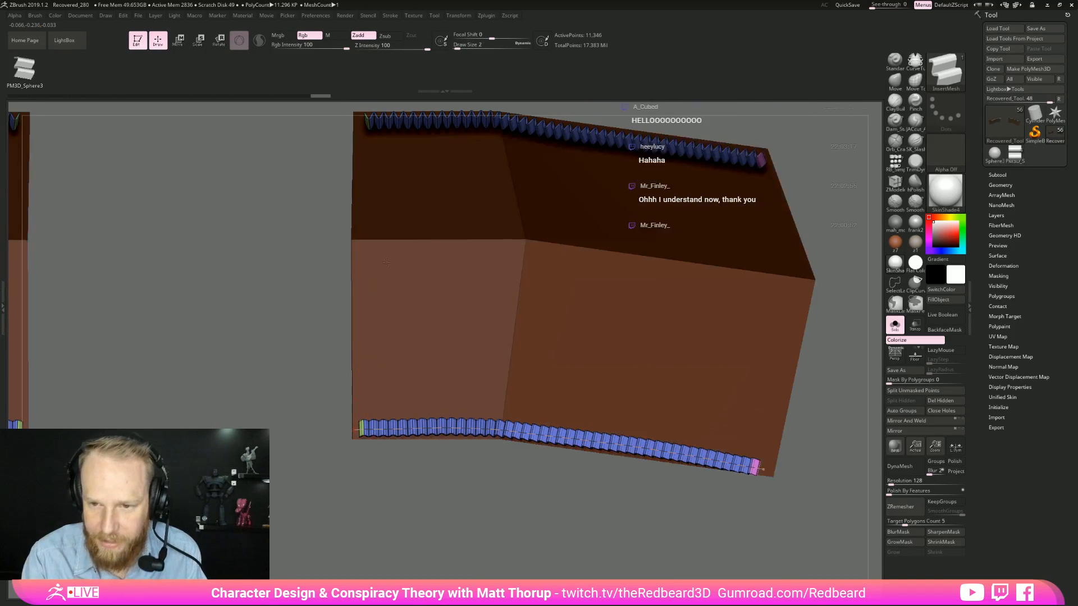
Step: Extend the inner end of the lower zigzag curve to the pad's inner corner
{"action": "left_click", "coordinate": [390, 16]}
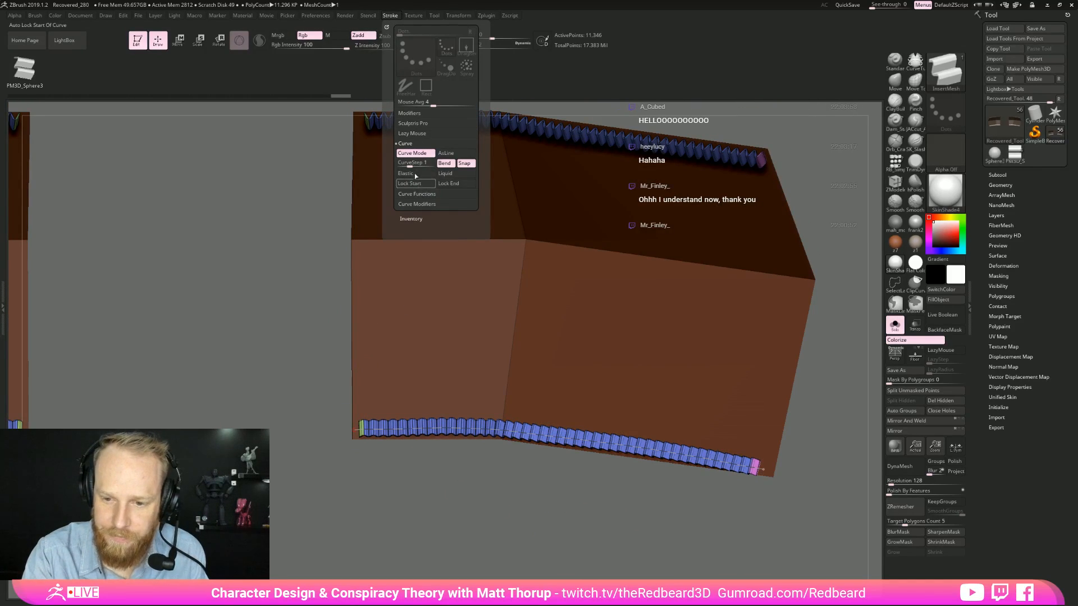
{"action": "key", "text": "s"}
{"action": "left_click", "coordinate": [356, 431], "text": "ctrl+shift"}
{"action": "left_click", "coordinate": [356, 433], "text": "ctrl+shift"}
{"action": "left_click", "coordinate": [474, 429], "text": "ctrl+shift"}
{"action": "left_click", "coordinate": [474, 430], "text": "ctrl+shift"}
{"action": "key", "text": "bracketright"}
{"action": "key", "text": "bracketright"}
{"action": "key", "text": "bracketright"}
{"action": "left_click", "coordinate": [438, 431], "text": "ctrl+shift"}
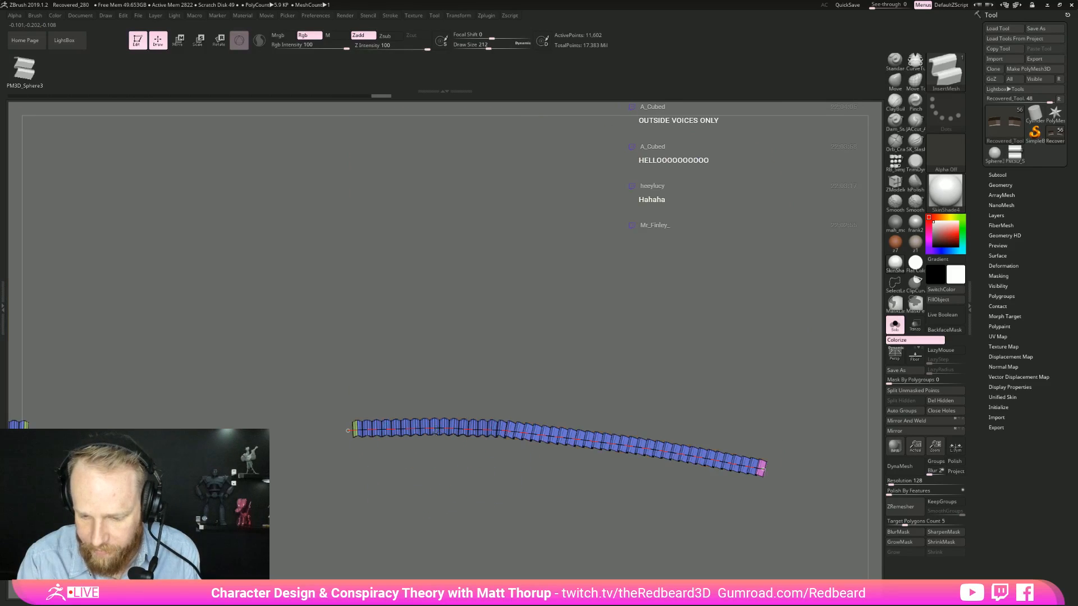
{"action": "left_click", "coordinate": [348, 431], "text": "ctrl+shift"}
Step: Extend the outer end of the lower zigzag curve to the pad's outer corner
{"action": "mouse_move", "coordinate": [562, 482]}
{"action": "left_mouse_down"}
{"action": "mouse_move", "coordinate": [628, 481]}
{"action": "mouse_move", "coordinate": [746, 449]}
{"action": "mouse_move", "coordinate": [760, 404]}
{"action": "left_mouse_up"}
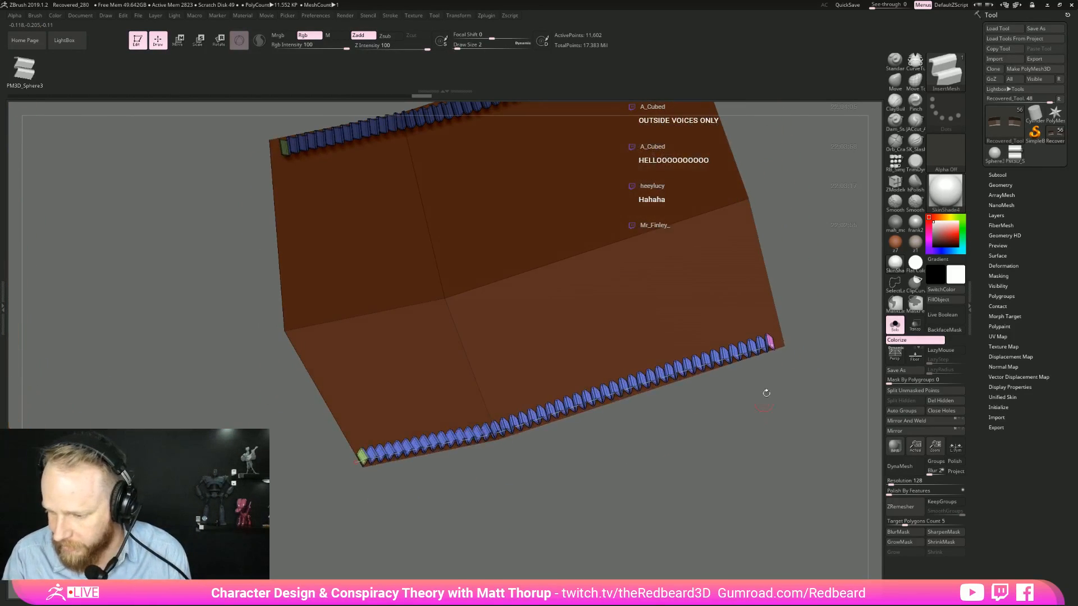
{"action": "left_click", "coordinate": [772, 341], "text": "ctrl+shift"}
{"action": "left_click", "coordinate": [825, 335], "text": "ctrl+shift"}
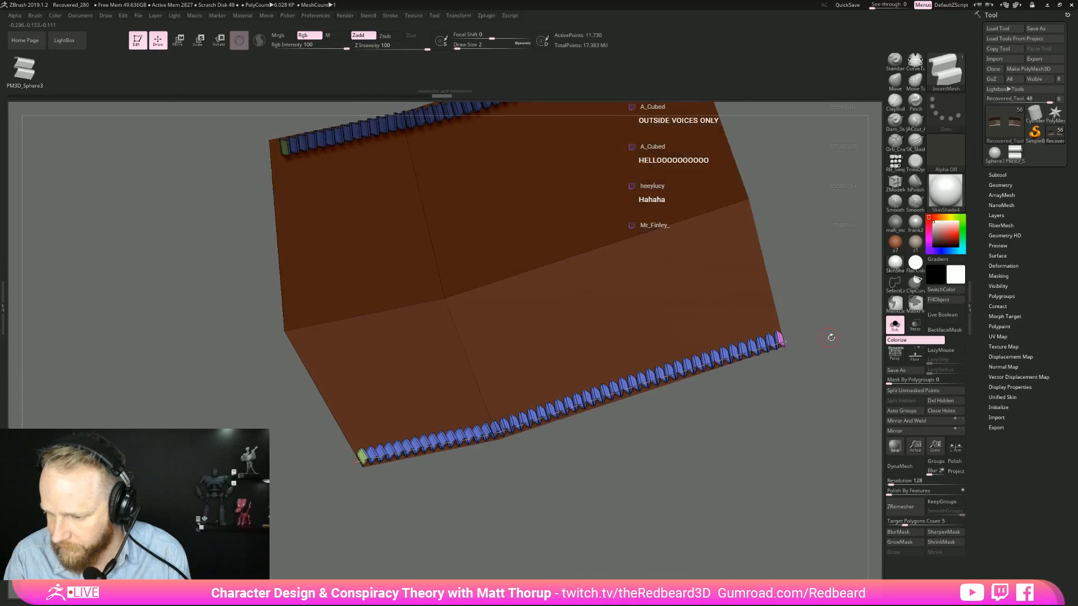
{"action": "left_click", "coordinate": [782, 343], "text": "ctrl+shift"}
{"action": "left_click", "coordinate": [782, 342], "text": "ctrl+shift"}
Step: Turn Solo off to examine both zigzag edges on the full character
{"action": "left_click_drag", "start_coordinate": [730, 393], "coordinate": [499, 554]}
{"action": "left_click_drag", "start_coordinate": [584, 541], "coordinate": [713, 406], "text": "alt"}
{"action": "mouse_move", "coordinate": [783, 368]}
{"action": "left_mouse_down"}
{"action": "mouse_move", "coordinate": [730, 314]}
{"action": "mouse_move", "coordinate": [792, 370]}
{"action": "left_mouse_up"}
{"action": "left_click_drag", "start_coordinate": [793, 371], "coordinate": [680, 325], "text": "alt"}
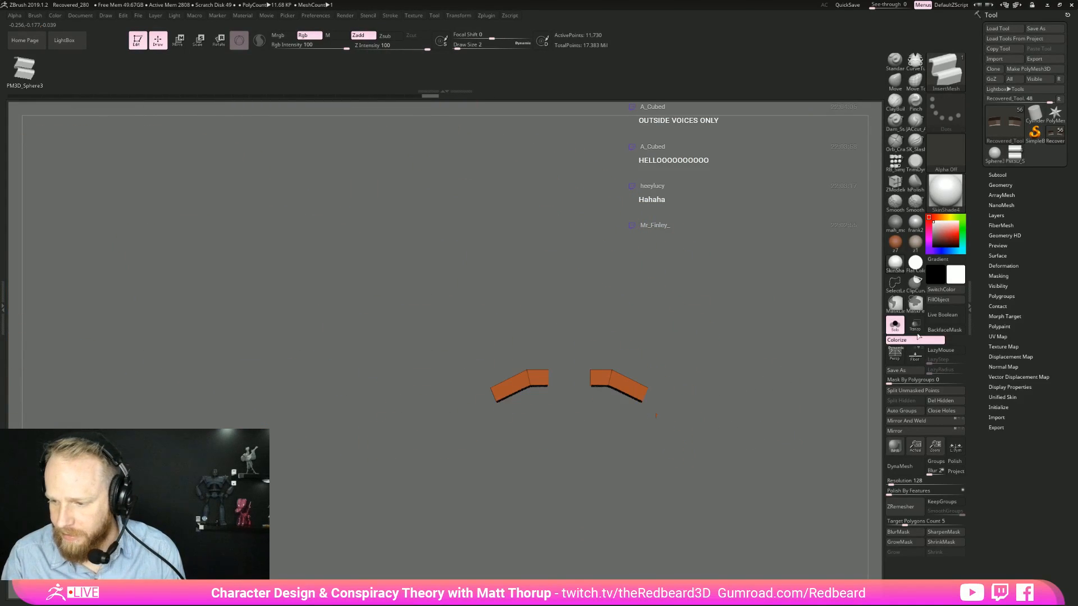
{"action": "left_click", "coordinate": [895, 325]}
{"action": "left_click_drag", "start_coordinate": [750, 388], "coordinate": [780, 385]}
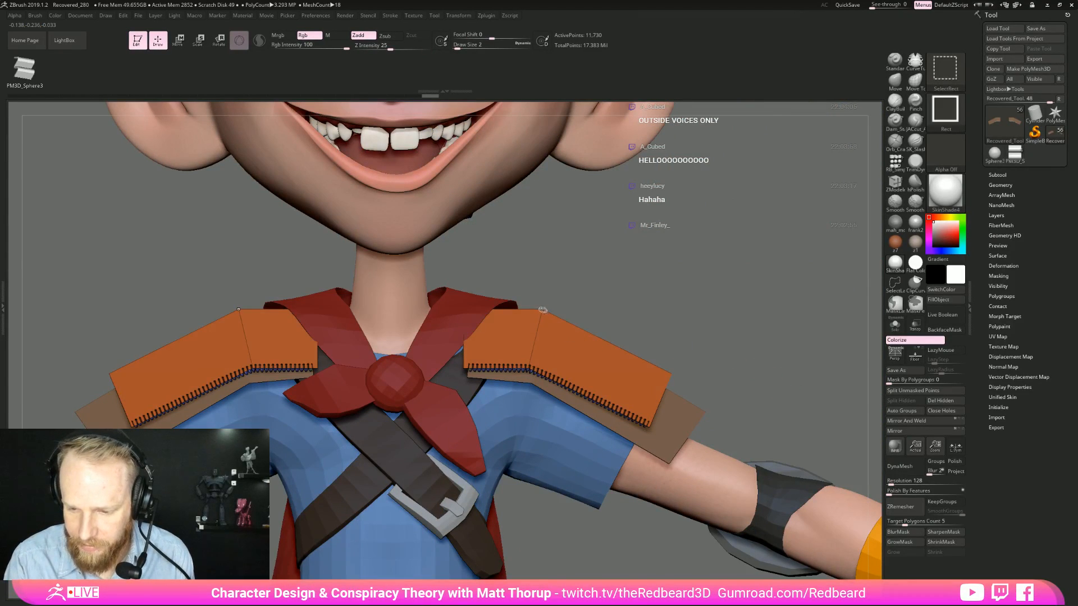
Step: Hide the zigzag strips on the shoulder pads, split them off into their own subtool, and check it in Solo
{"action": "left_click", "coordinate": [561, 332], "text": "ctrl+shift"}
{"action": "left_click", "coordinate": [912, 401]}
{"action": "left_click", "coordinate": [894, 329]}
{"action": "left_click_drag", "start_coordinate": [823, 361], "coordinate": [842, 339]}
{"action": "left_click", "coordinate": [893, 328]}
{"action": "left_click_drag", "start_coordinate": [804, 382], "coordinate": [821, 336]}
Step: Hide every subtool except the shoulder pads and the split-off zigzag strips
{"action": "left_click", "coordinate": [998, 176]}
{"action": "left_click_drag", "start_coordinate": [986, 328], "coordinate": [987, 352]}
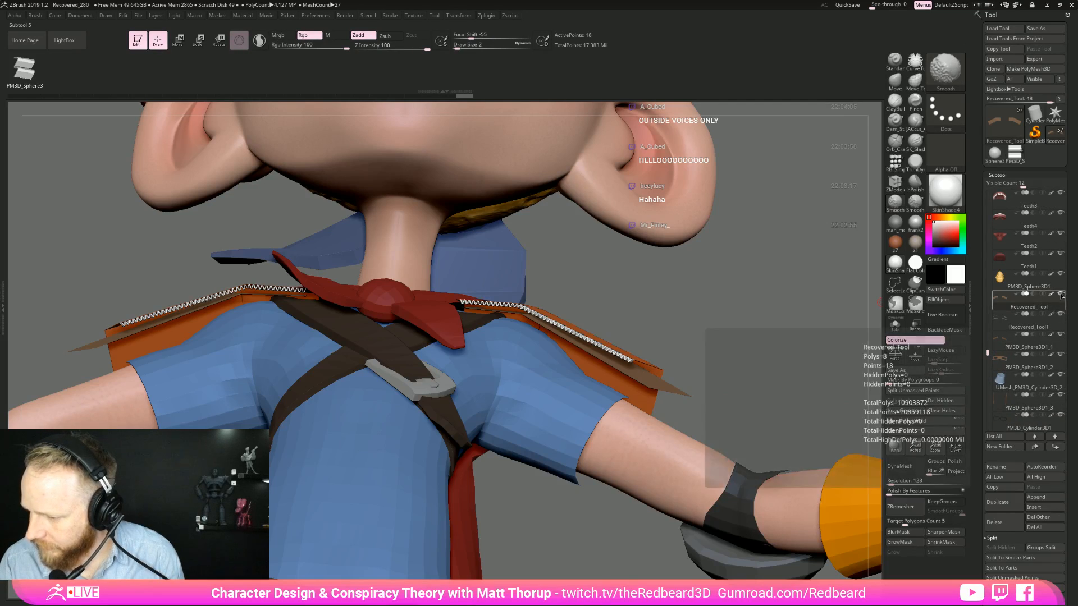
{"action": "left_click", "coordinate": [1060, 295], "text": "shift"}
{"action": "left_click", "coordinate": [1060, 314]}
{"action": "left_click_drag", "start_coordinate": [759, 452], "coordinate": [755, 409]}
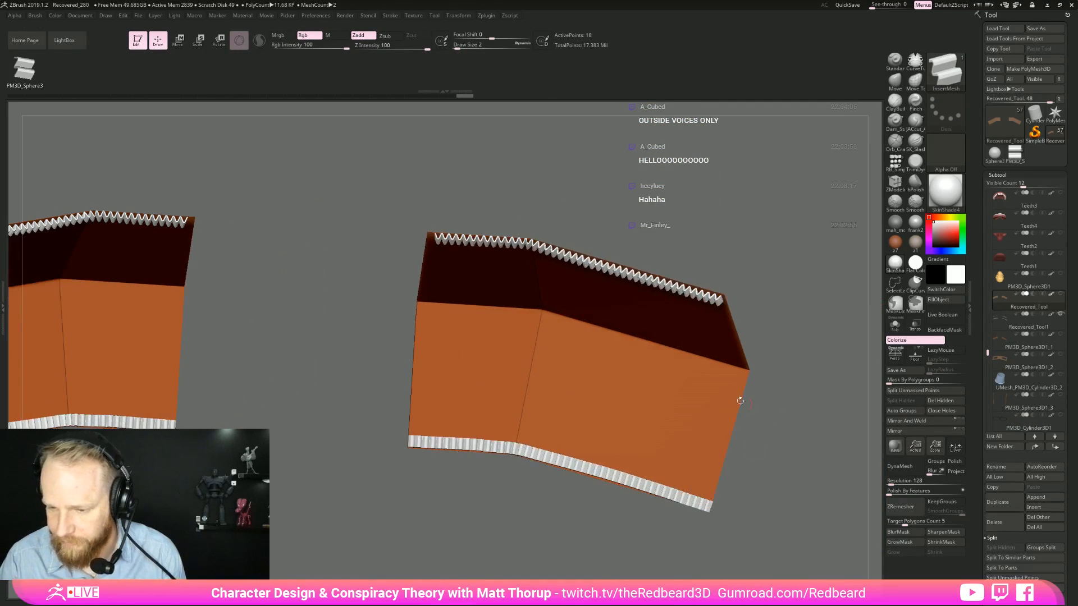
Step: Make the zigzag strips the active subtool and show the shoulder pads behind them
{"action": "left_click", "coordinate": [678, 293], "text": "alt"}
{"action": "left_click_drag", "start_coordinate": [808, 321], "coordinate": [680, 377]}
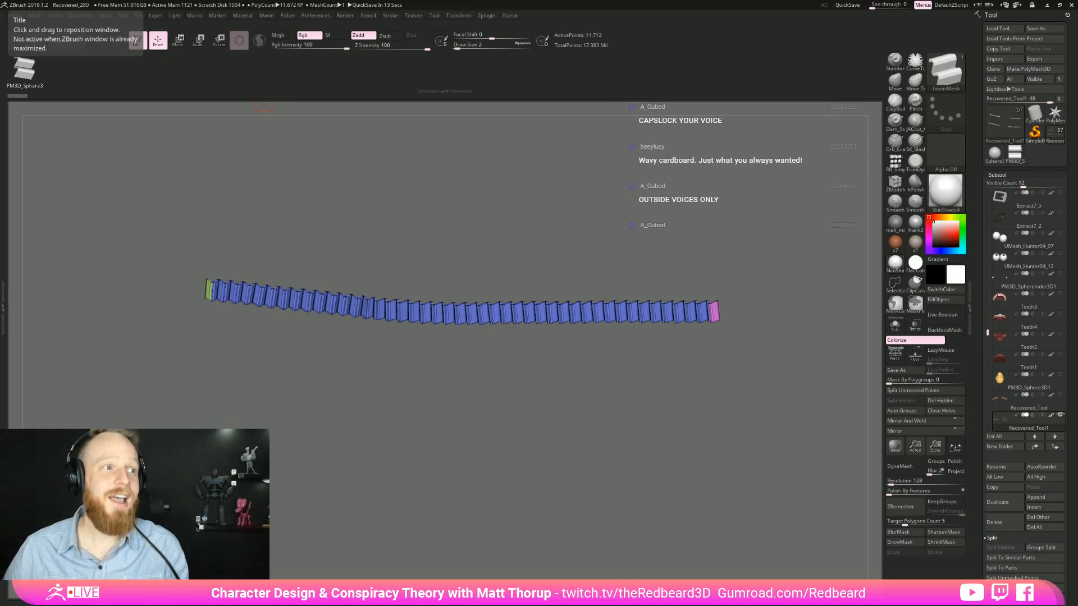
{"action": "mouse_move", "coordinate": [404, 315]}
{"action": "left_mouse_down"}
{"action": "mouse_move", "coordinate": [404, 343]}
{"action": "mouse_move", "coordinate": [436, 353]}
{"action": "left_mouse_up"}
{"action": "key", "text": "ctrl"}
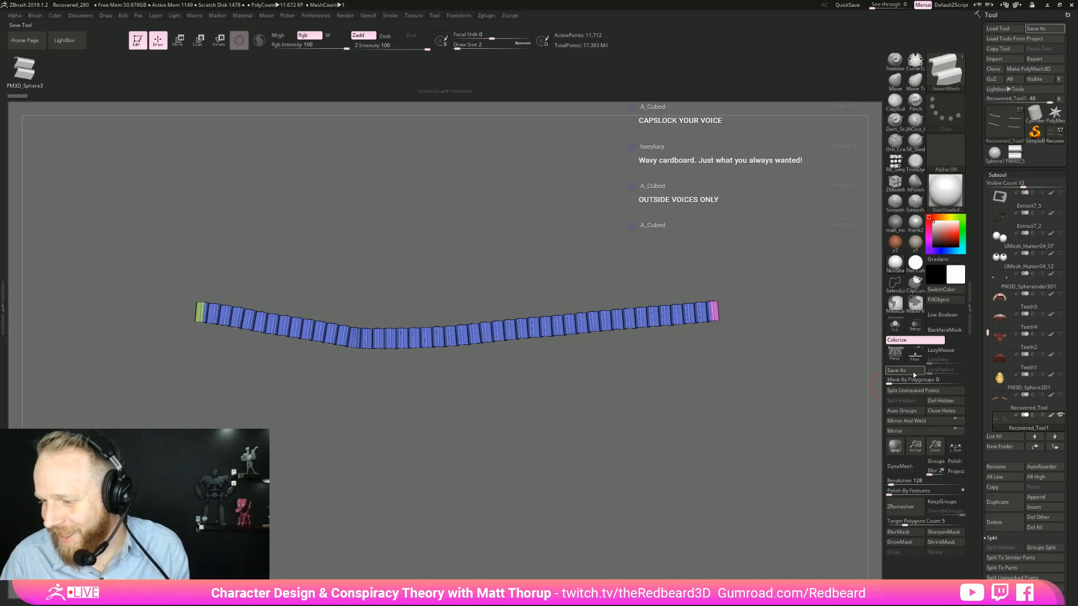
{"action": "mouse_move", "coordinate": [766, 407]}
{"action": "left_mouse_down"}
{"action": "mouse_move", "coordinate": [716, 499]}
{"action": "mouse_move", "coordinate": [730, 488]}
{"action": "left_mouse_up"}
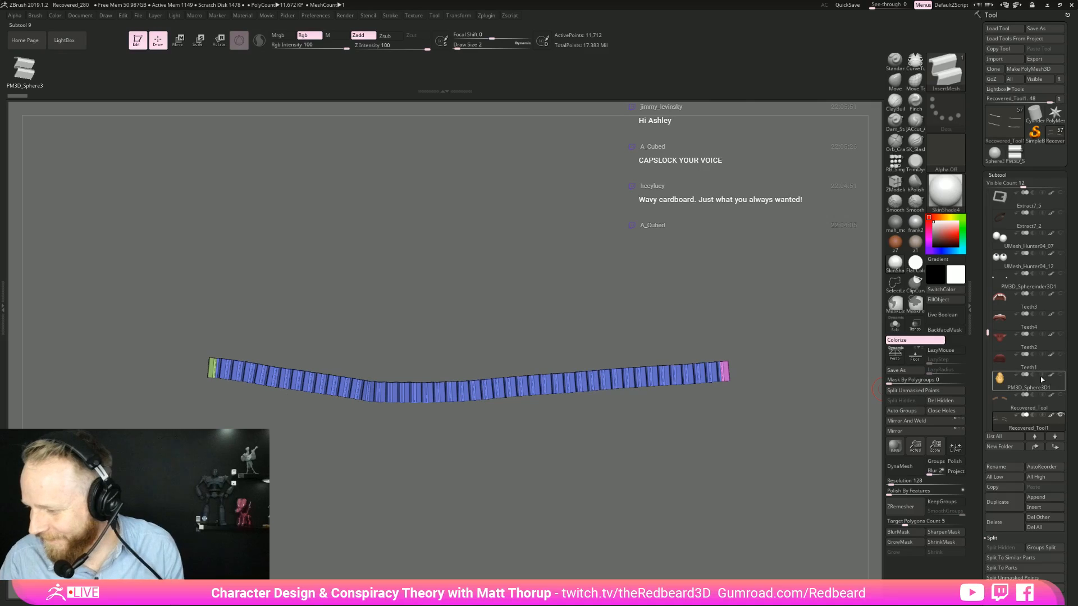
{"action": "scroll", "coordinate": [1006, 302], "scroll_direction": "down", "scroll_amount": 3}
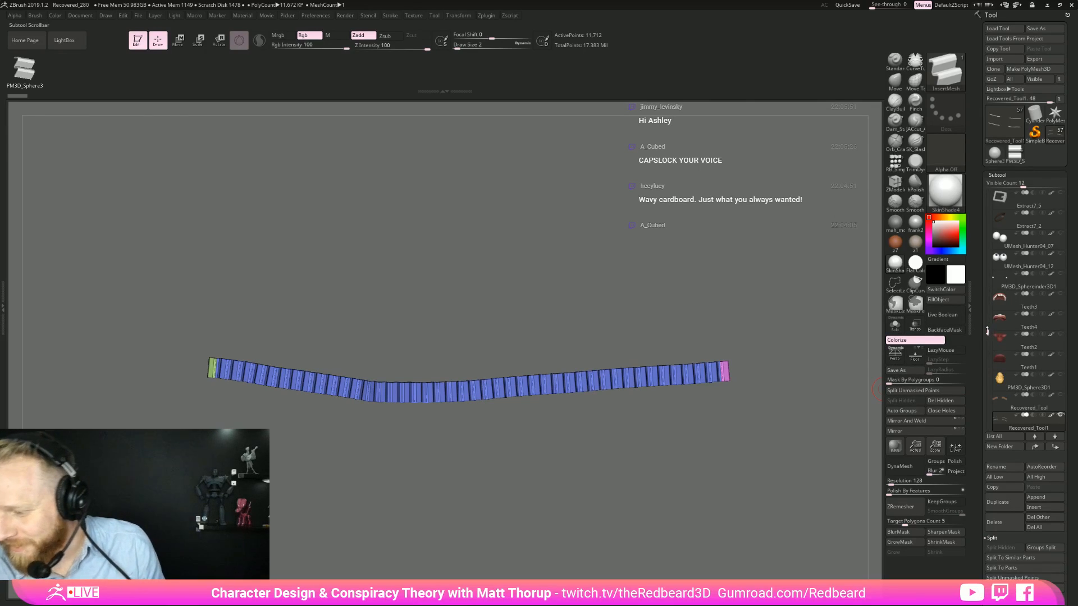
{"action": "left_click", "coordinate": [1060, 335]}
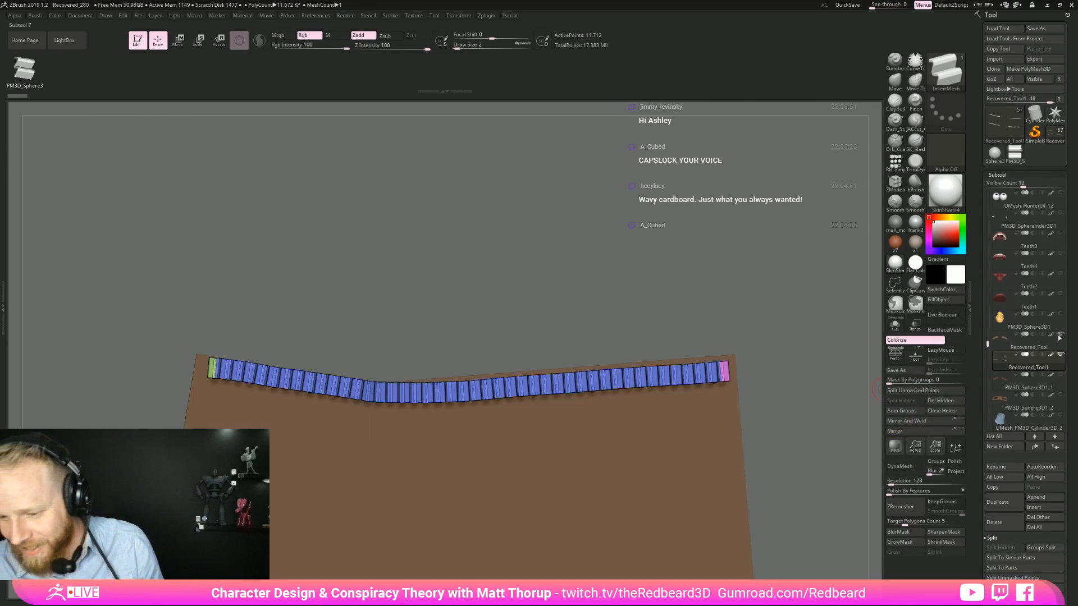
{"action": "left_click_drag", "start_coordinate": [760, 418], "coordinate": [713, 380]}
{"action": "left_click_drag", "start_coordinate": [405, 330], "coordinate": [658, 325]}
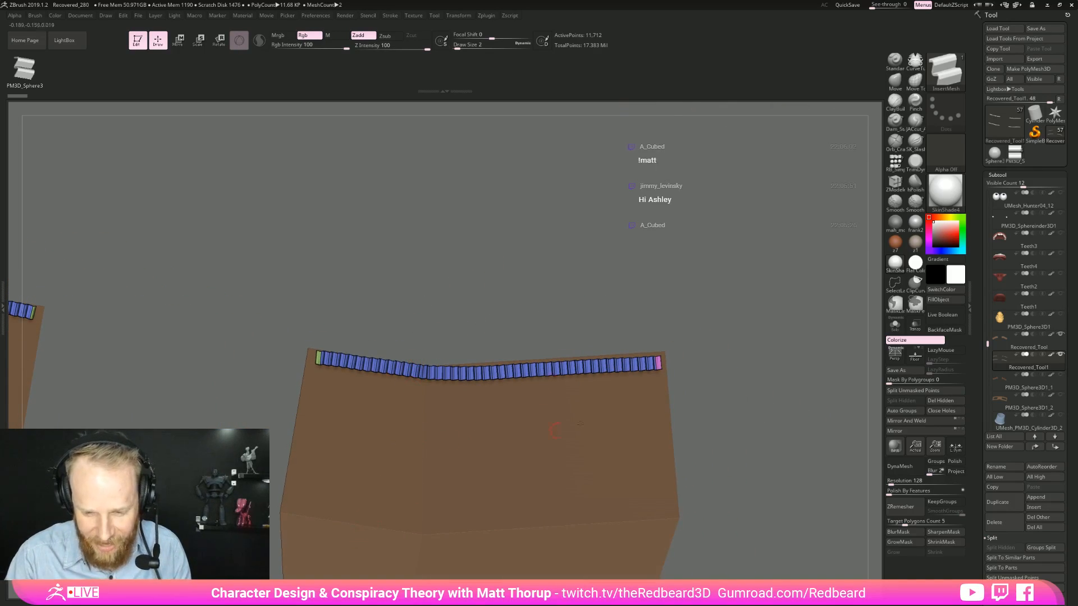
Step: Try rectangular masks over the upper zigzag strip, and change the masking brush to MaskLasso
{"action": "left_click_drag", "start_coordinate": [751, 353], "coordinate": [757, 370]}
{"action": "left_click_drag", "start_coordinate": [742, 314], "coordinate": [298, 341], "text": "ctrl"}
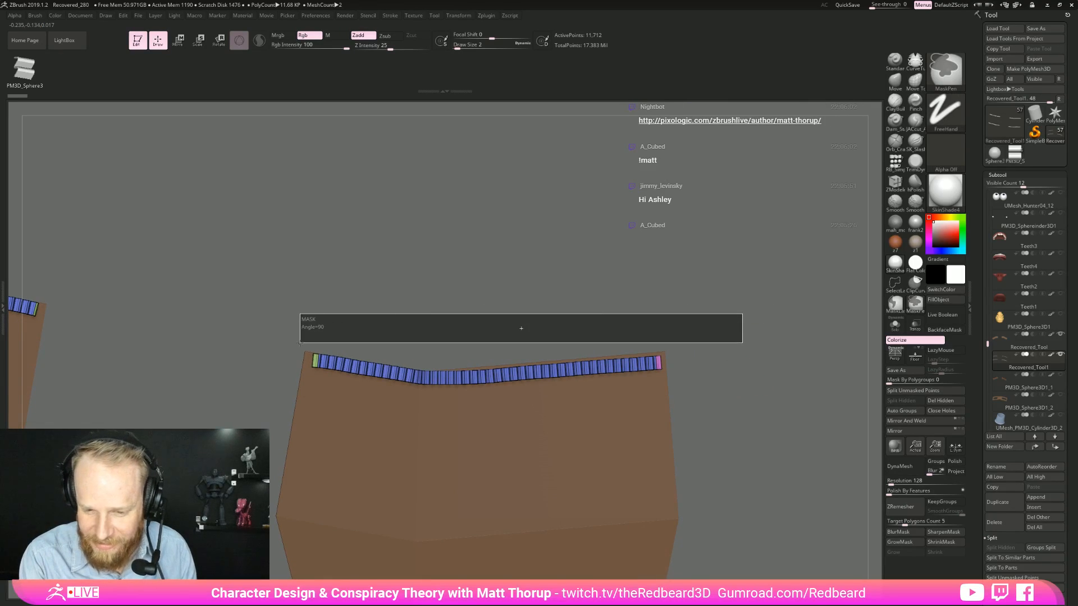
{"action": "left_click_drag", "start_coordinate": [759, 313], "coordinate": [272, 354], "text": "ctrl"}
{"action": "left_click", "coordinate": [895, 303]}
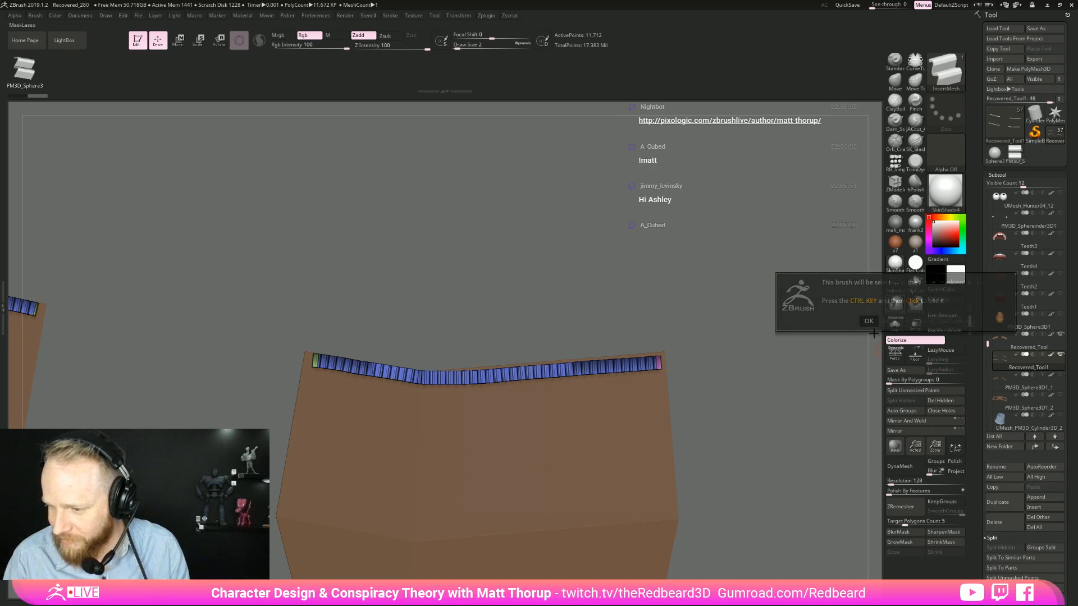
{"action": "left_click", "coordinate": [869, 321]}
Step: Lasso-mask the zigzag strips, leaving only the lower side of the upper strip free for the Move gizmo
{"action": "mouse_move", "coordinate": [721, 302]}
{"action": "left_mouse_down", "text": "ctrl"}
{"action": "mouse_move", "coordinate": [286, 349]}
{"action": "mouse_move", "coordinate": [542, 338]}
{"action": "mouse_move", "coordinate": [729, 306]}
{"action": "left_mouse_up", "text": "ctrl"}
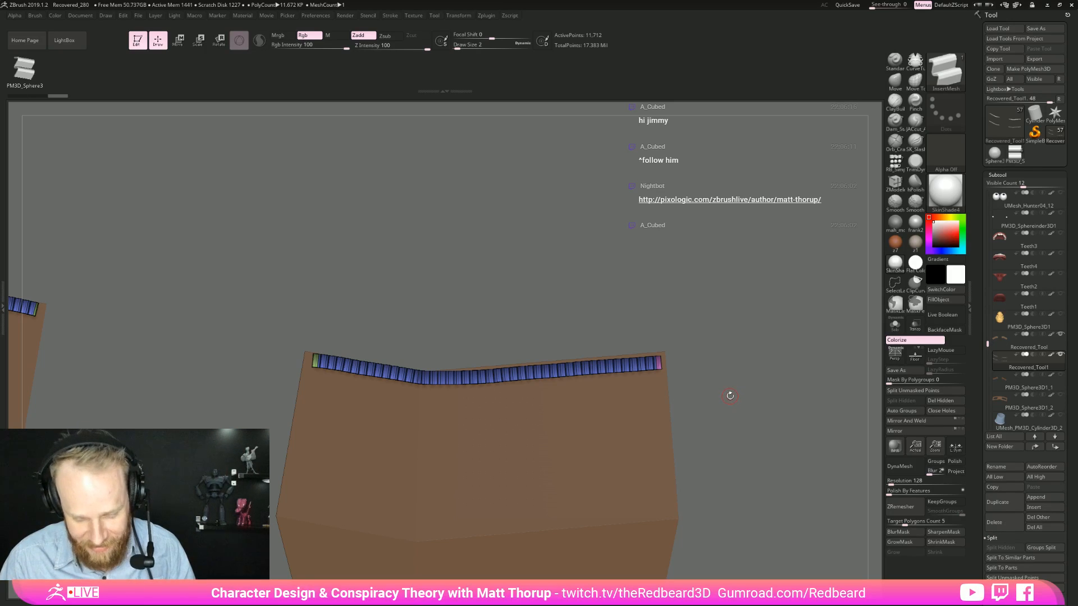
{"action": "left_click", "coordinate": [732, 397], "text": "ctrl"}
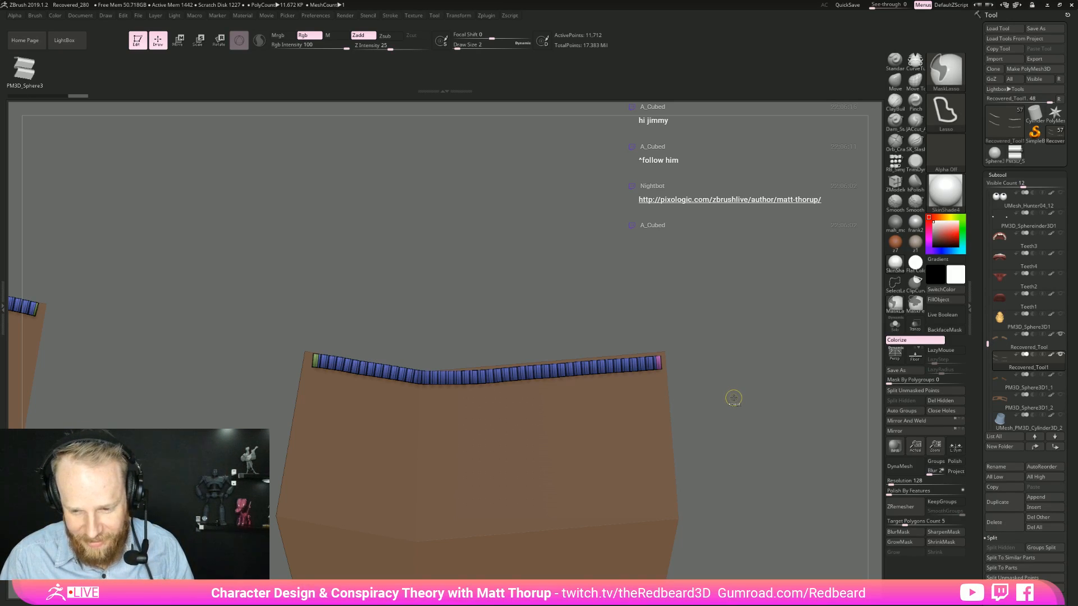
{"action": "left_click_drag", "start_coordinate": [743, 429], "coordinate": [778, 377], "text": "alt"}
{"action": "mouse_move", "coordinate": [655, 363]}
{"action": "left_mouse_down", "text": "ctrl"}
{"action": "mouse_move", "coordinate": [277, 457]}
{"action": "mouse_move", "coordinate": [291, 494]}
{"action": "left_mouse_up", "text": "ctrl"}
{"action": "key", "text": "w"}
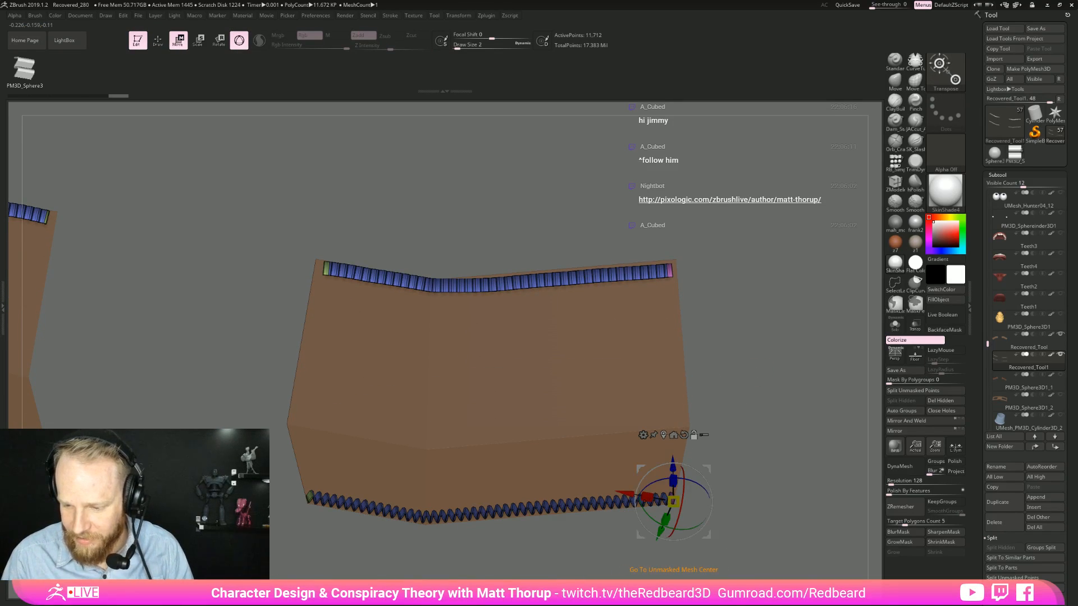
Step: Place the gizmo on the upper strip's free edge and stretch the strip down over the pad's upper face
{"action": "left_click_drag", "start_coordinate": [746, 444], "coordinate": [753, 362]}
{"action": "left_click", "coordinate": [896, 325]}
{"action": "left_click_drag", "start_coordinate": [853, 342], "coordinate": [904, 458], "text": "alt"}
{"action": "left_click_drag", "start_coordinate": [348, 233], "coordinate": [627, 430], "text": "alt"}
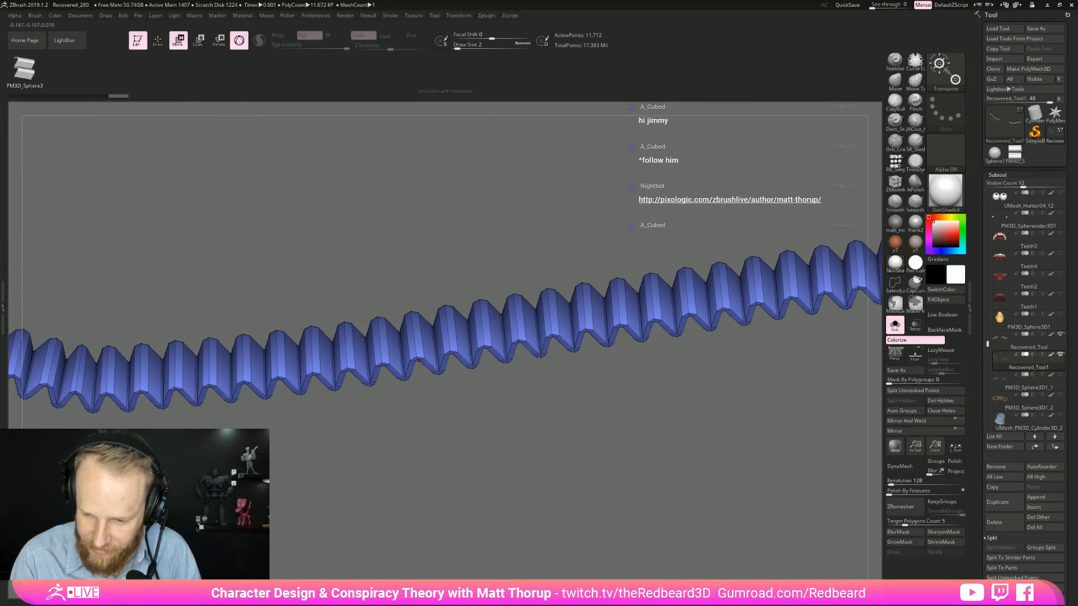
{"action": "left_click", "coordinate": [404, 376], "text": "alt"}
{"action": "left_click_drag", "start_coordinate": [477, 465], "coordinate": [570, 442]}
{"action": "left_click", "coordinate": [896, 325]}
{"action": "left_click_drag", "start_coordinate": [777, 375], "coordinate": [692, 377]}
{"action": "mouse_move", "coordinate": [418, 390]}
{"action": "left_mouse_down"}
{"action": "mouse_move", "coordinate": [447, 443]}
{"action": "mouse_move", "coordinate": [456, 509]}
{"action": "mouse_move", "coordinate": [413, 492]}
{"action": "mouse_move", "coordinate": [473, 492]}
{"action": "mouse_move", "coordinate": [571, 390]}
{"action": "mouse_move", "coordinate": [649, 382]}
{"action": "mouse_move", "coordinate": [692, 370]}
{"action": "mouse_move", "coordinate": [688, 362]}
{"action": "left_mouse_up"}
{"action": "key", "text": "q"}
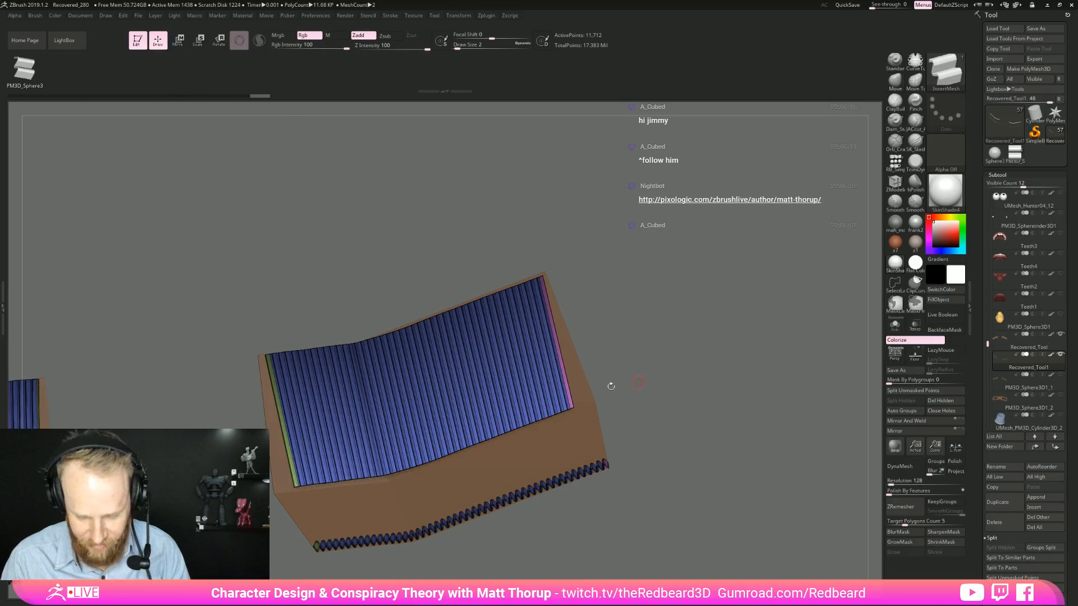
Step: Pull the stretched strip's lower edge onto the pad's fold with the Move brush at Draw Size 41
{"action": "key", "text": "b"}
{"action": "key", "text": "m"}
{"action": "key", "text": "v"}
{"action": "key", "text": "s"}
{"action": "left_click", "coordinate": [520, 403]}
{"action": "left_click_drag", "start_coordinate": [571, 387], "coordinate": [591, 377]}
{"action": "mouse_move", "coordinate": [663, 365]}
{"action": "left_mouse_down"}
{"action": "mouse_move", "coordinate": [675, 360]}
{"action": "mouse_move", "coordinate": [639, 368]}
{"action": "mouse_move", "coordinate": [657, 391]}
{"action": "mouse_move", "coordinate": [684, 395]}
{"action": "mouse_move", "coordinate": [369, 478]}
{"action": "mouse_move", "coordinate": [374, 462]}
{"action": "mouse_move", "coordinate": [438, 455]}
{"action": "mouse_move", "coordinate": [451, 429]}
{"action": "left_mouse_up"}
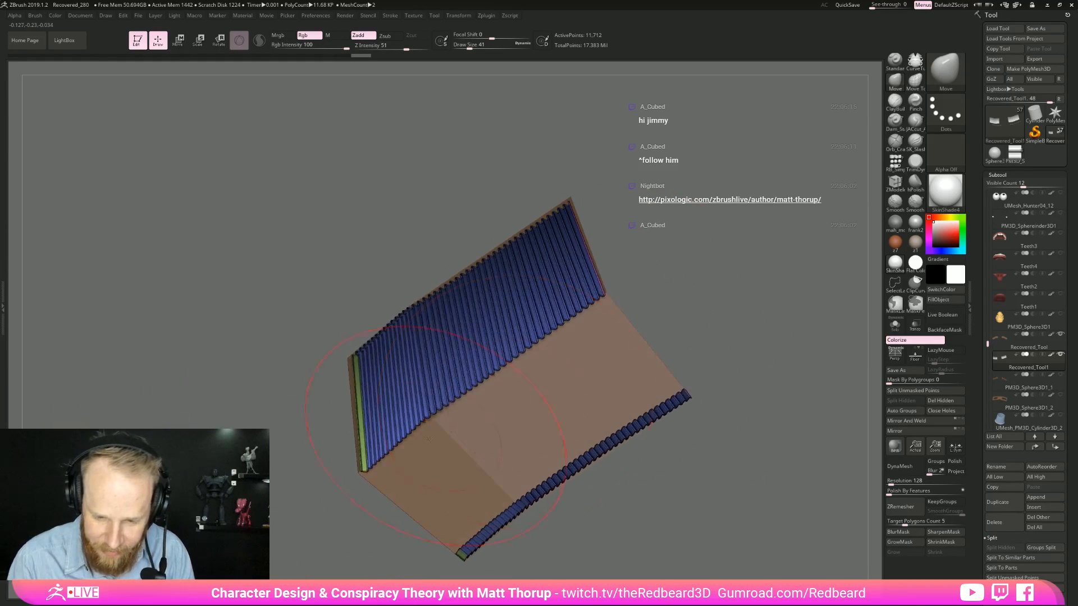
{"action": "left_click_drag", "start_coordinate": [348, 505], "coordinate": [371, 559]}
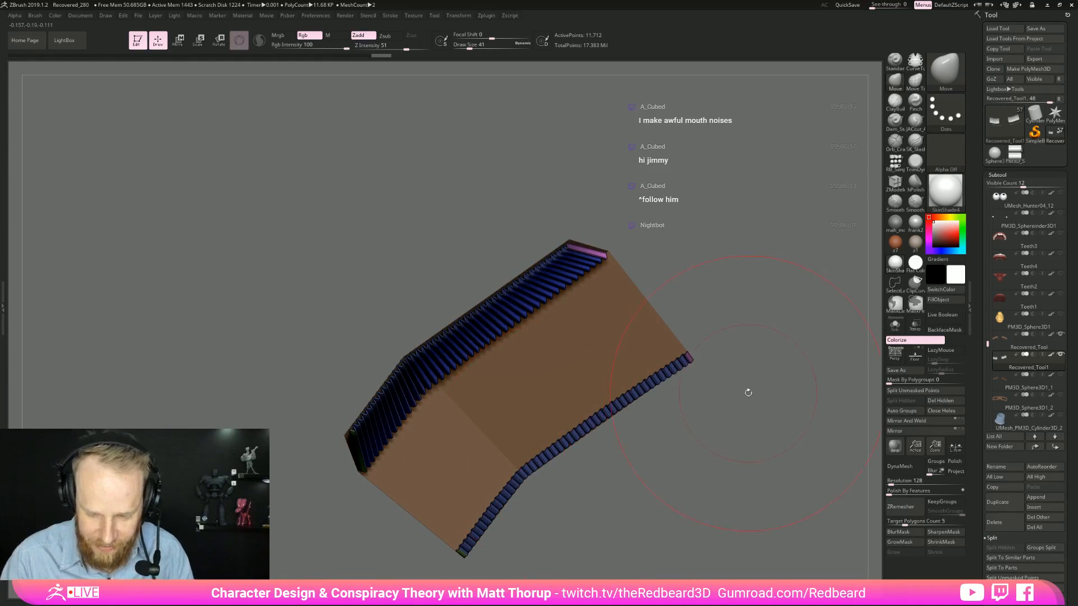
{"action": "mouse_move", "coordinate": [750, 348]}
{"action": "left_mouse_down"}
{"action": "mouse_move", "coordinate": [435, 387]}
{"action": "mouse_move", "coordinate": [433, 354]}
{"action": "mouse_move", "coordinate": [467, 340]}
{"action": "mouse_move", "coordinate": [681, 399]}
{"action": "mouse_move", "coordinate": [672, 410]}
{"action": "mouse_move", "coordinate": [661, 371]}
{"action": "mouse_move", "coordinate": [649, 395]}
{"action": "mouse_move", "coordinate": [642, 387]}
{"action": "left_mouse_up"}
{"action": "key", "text": "shift+f"}
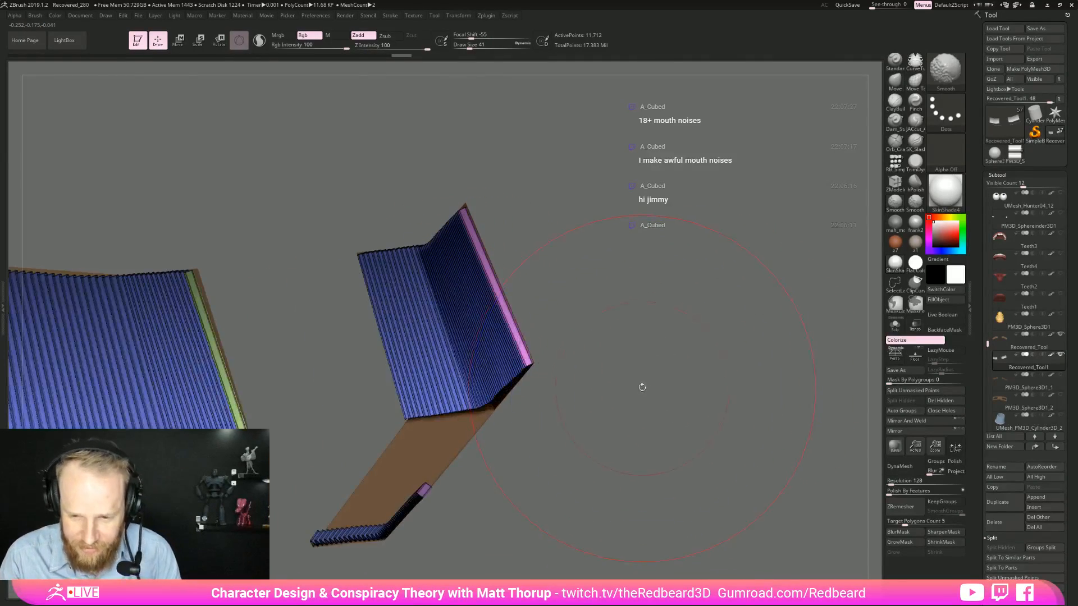
Step: Refine the ends and lower corners of the upper corrugated panel against the fold with the Move brush at Draw Size 44
{"action": "left_click_drag", "start_coordinate": [630, 296], "coordinate": [696, 404]}
{"action": "left_click_drag", "start_coordinate": [624, 346], "coordinate": [576, 340]}
{"action": "left_click", "coordinate": [618, 337], "text": "ctrl"}
{"action": "left_click_drag", "start_coordinate": [467, 85], "coordinate": [587, 332], "text": "alt"}
{"action": "key", "text": "s"}
{"action": "mouse_move", "coordinate": [451, 233]}
{"action": "left_mouse_down"}
{"action": "mouse_move", "coordinate": [459, 221]}
{"action": "mouse_move", "coordinate": [528, 251]}
{"action": "mouse_move", "coordinate": [359, 381]}
{"action": "left_mouse_up"}
{"action": "mouse_move", "coordinate": [245, 386]}
{"action": "left_mouse_down"}
{"action": "mouse_move", "coordinate": [216, 394]}
{"action": "mouse_move", "coordinate": [238, 412]}
{"action": "mouse_move", "coordinate": [225, 417]}
{"action": "mouse_move", "coordinate": [278, 390]}
{"action": "left_mouse_up"}
{"action": "key", "text": "s"}
{"action": "left_click_drag", "start_coordinate": [356, 375], "coordinate": [389, 365]}
{"action": "left_click_drag", "start_coordinate": [332, 342], "coordinate": [351, 232], "text": "alt"}
{"action": "key", "text": "s"}
{"action": "left_click_drag", "start_coordinate": [355, 442], "coordinate": [358, 442]}
{"action": "left_click", "coordinate": [332, 493], "text": "ctrl"}
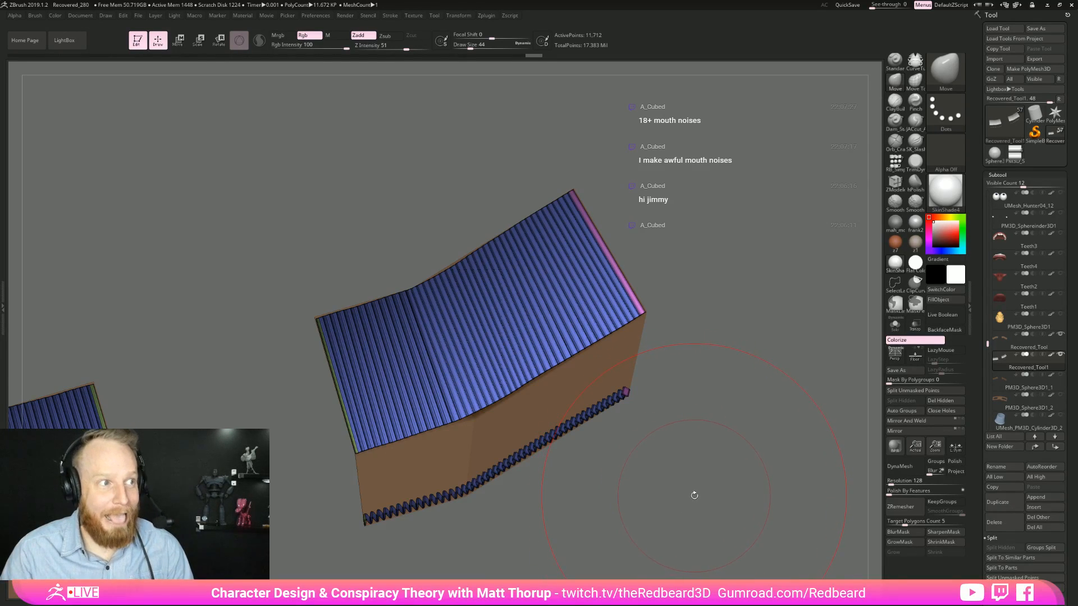
Step: Lasso-mask the corrugated strips so that only the upper side of the lower strip is free to move
{"action": "mouse_move", "coordinate": [706, 471]}
{"action": "left_mouse_down"}
{"action": "mouse_move", "coordinate": [748, 489]}
{"action": "mouse_move", "coordinate": [766, 523]}
{"action": "mouse_move", "coordinate": [777, 522]}
{"action": "mouse_move", "coordinate": [735, 477]}
{"action": "mouse_move", "coordinate": [682, 519]}
{"action": "mouse_move", "coordinate": [696, 469]}
{"action": "mouse_move", "coordinate": [727, 494]}
{"action": "mouse_move", "coordinate": [714, 484]}
{"action": "mouse_move", "coordinate": [739, 471]}
{"action": "mouse_move", "coordinate": [712, 409]}
{"action": "mouse_move", "coordinate": [726, 390]}
{"action": "mouse_move", "coordinate": [654, 477]}
{"action": "left_mouse_up"}
{"action": "left_click_drag", "start_coordinate": [395, 508], "coordinate": [387, 536]}
{"action": "mouse_move", "coordinate": [364, 478]}
{"action": "left_mouse_down", "text": "ctrl"}
{"action": "mouse_move", "coordinate": [359, 545]}
{"action": "mouse_move", "coordinate": [592, 478]}
{"action": "mouse_move", "coordinate": [796, 449]}
{"action": "mouse_move", "coordinate": [479, 414]}
{"action": "left_mouse_up", "text": "ctrl"}
{"action": "left_click_drag", "start_coordinate": [820, 424], "coordinate": [840, 459]}
{"action": "key", "text": "w"}
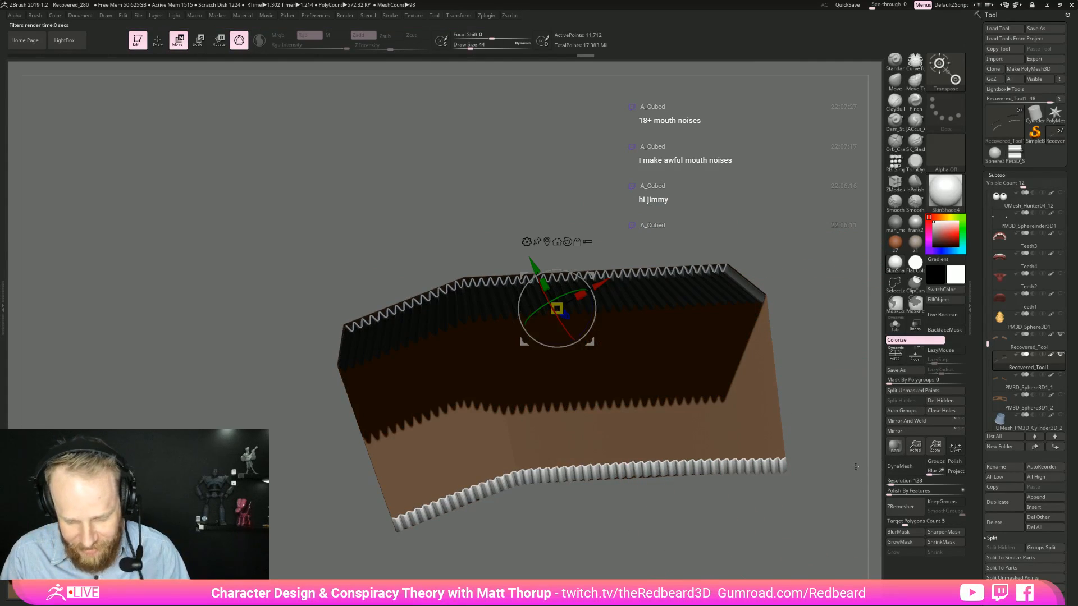
Step: Place the gizmo on the lower strip's free edge and stretch the strip up to the pad's fold
{"action": "key", "text": "q"}
{"action": "mouse_move", "coordinate": [854, 469]}
{"action": "left_mouse_down"}
{"action": "mouse_move", "coordinate": [809, 539]}
{"action": "mouse_move", "coordinate": [862, 457]}
{"action": "left_mouse_up"}
{"action": "left_click", "coordinate": [894, 325]}
{"action": "left_click_drag", "start_coordinate": [674, 533], "coordinate": [586, 519]}
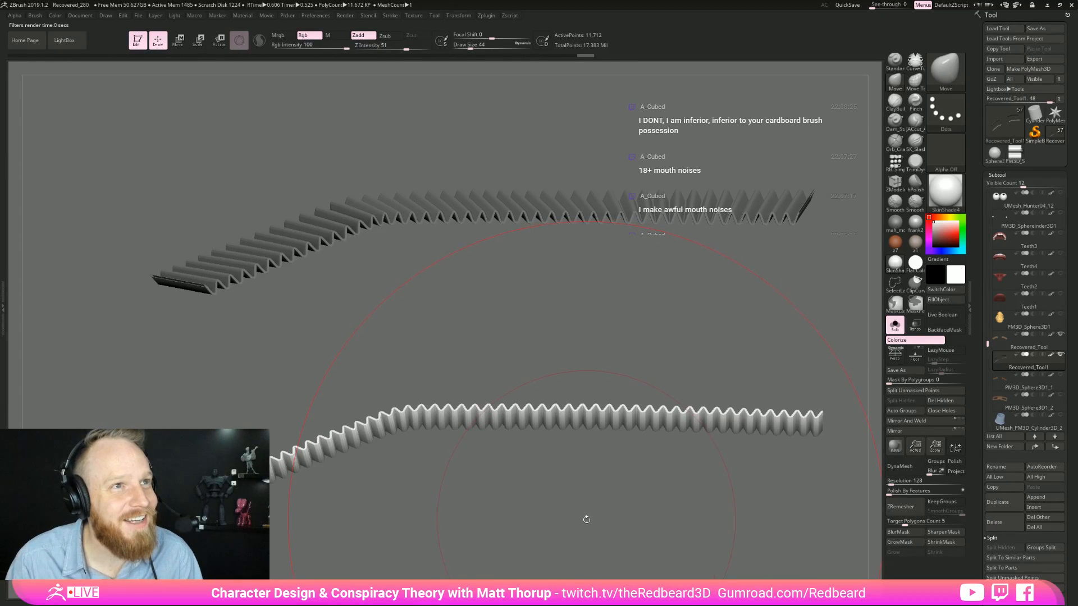
{"action": "left_click_drag", "start_coordinate": [522, 487], "coordinate": [498, 444]}
{"action": "key", "text": "w"}
{"action": "left_click", "coordinate": [475, 406], "text": "alt"}
{"action": "left_click", "coordinate": [894, 328]}
{"action": "left_click_drag", "start_coordinate": [481, 355], "coordinate": [470, 259]}
{"action": "left_click_drag", "start_coordinate": [549, 263], "coordinate": [530, 291]}
{"action": "left_click_drag", "start_coordinate": [808, 354], "coordinate": [769, 355]}
Step: Adjust the lower corrugated panel to meet the upper panel at the fold with the Move brush at Draw Size 46
{"action": "key", "text": "q"}
{"action": "key", "text": "s"}
{"action": "left_click_drag", "start_coordinate": [701, 273], "coordinate": [712, 272]}
{"action": "key", "text": "s"}
{"action": "left_click_drag", "start_coordinate": [709, 272], "coordinate": [715, 270]}
{"action": "left_click_drag", "start_coordinate": [327, 261], "coordinate": [307, 255]}
Step: Pick the pad's brown colour and fill the corrugated panels with it
{"action": "mouse_move", "coordinate": [281, 377]}
{"action": "left_mouse_down"}
{"action": "mouse_move", "coordinate": [263, 378]}
{"action": "mouse_move", "coordinate": [564, 313]}
{"action": "mouse_move", "coordinate": [693, 260]}
{"action": "mouse_move", "coordinate": [663, 262]}
{"action": "mouse_move", "coordinate": [749, 309]}
{"action": "mouse_move", "coordinate": [720, 287]}
{"action": "mouse_move", "coordinate": [698, 318]}
{"action": "mouse_move", "coordinate": [693, 393]}
{"action": "mouse_move", "coordinate": [664, 447]}
{"action": "mouse_move", "coordinate": [615, 433]}
{"action": "mouse_move", "coordinate": [616, 443]}
{"action": "mouse_move", "coordinate": [738, 418]}
{"action": "mouse_move", "coordinate": [831, 342]}
{"action": "left_mouse_up"}
{"action": "left_click_drag", "start_coordinate": [797, 404], "coordinate": [889, 319]}
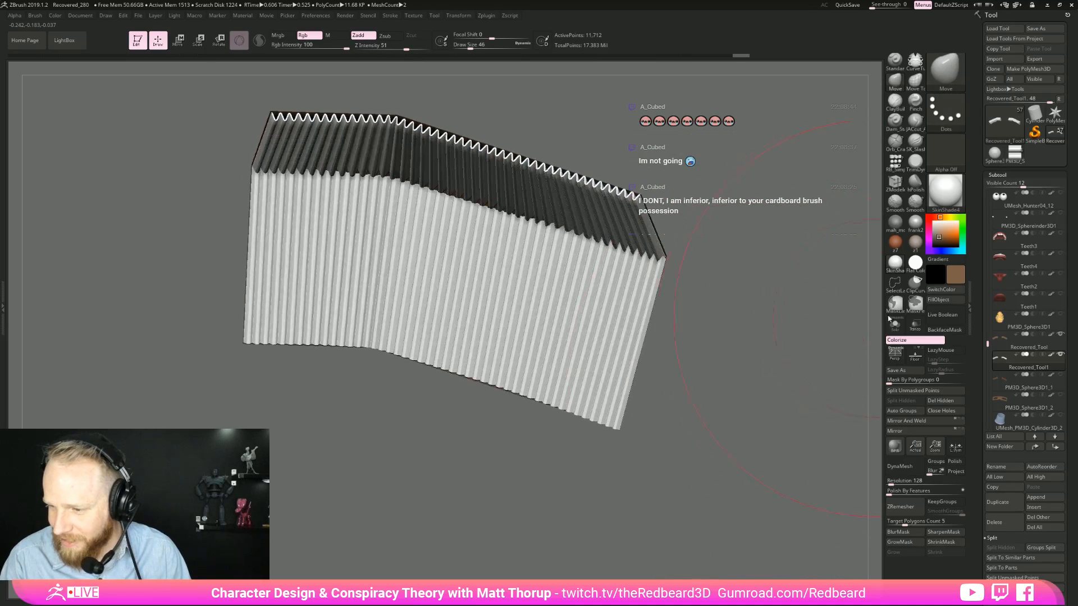
{"action": "left_click", "coordinate": [949, 302]}
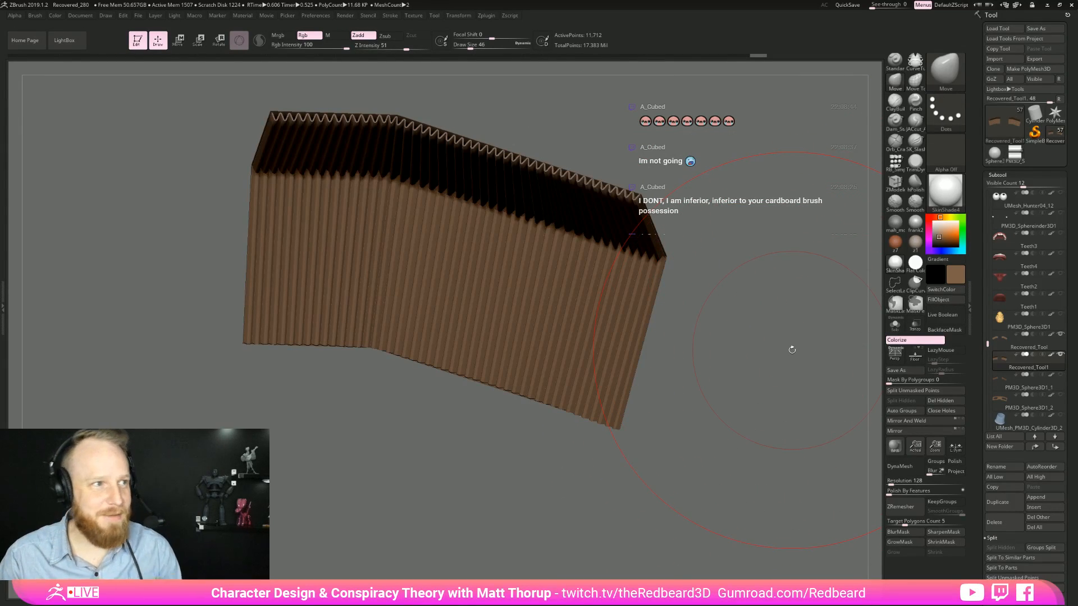
Step: Pick a lighter brown and fill the corrugated panels with it
{"action": "left_click", "coordinate": [955, 276]}
{"action": "left_click", "coordinate": [956, 275]}
{"action": "left_click", "coordinate": [943, 264]}
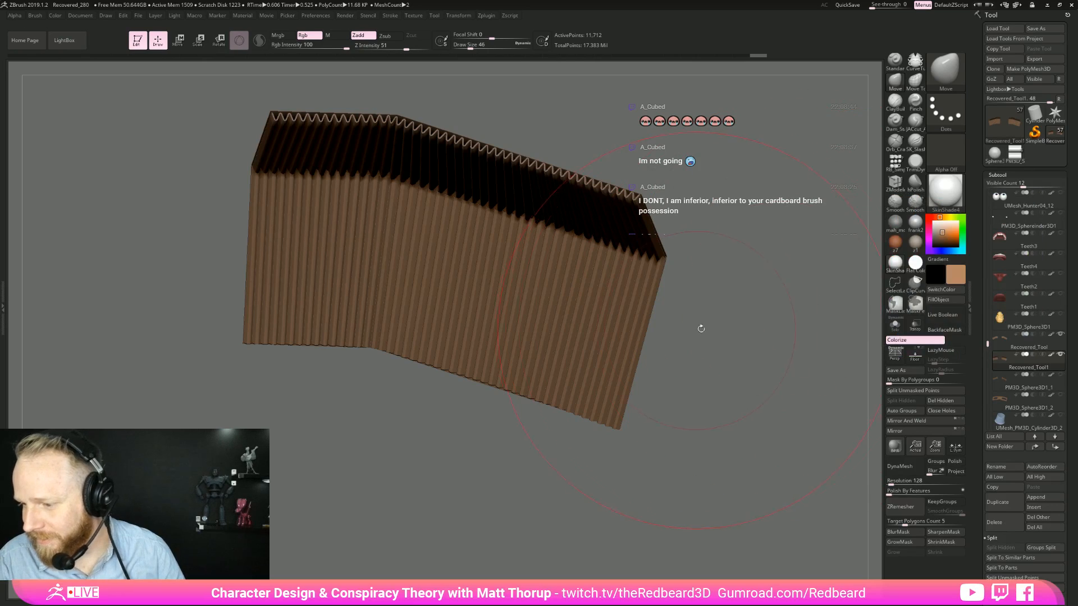
{"action": "left_click", "coordinate": [953, 302]}
Step: Switch to the flat sheet lying over the corrugated panels and set the active colour to white
{"action": "left_click_drag", "start_coordinate": [805, 316], "coordinate": [678, 326]}
{"action": "left_click", "coordinate": [662, 329], "text": "alt"}
{"action": "left_click_drag", "start_coordinate": [703, 367], "coordinate": [709, 281]}
{"action": "left_click_drag", "start_coordinate": [943, 229], "coordinate": [932, 213]}
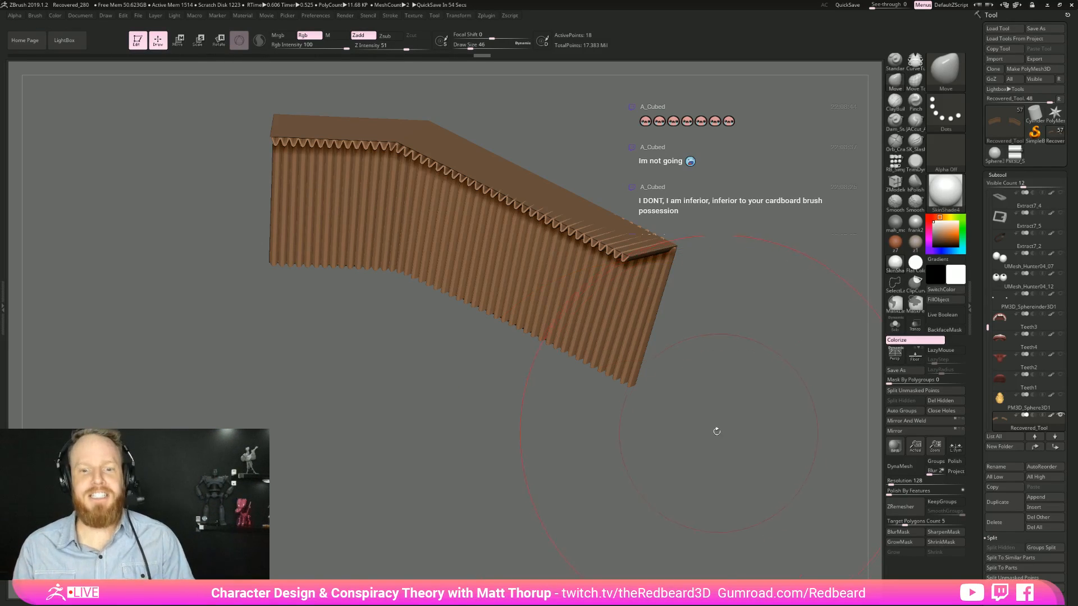
Step: Give the flat pad sheet thickness using the ZModeler brush's polygon action
{"action": "key", "text": "b"}
{"action": "key", "text": "z"}
{"action": "key", "text": "m"}
{"action": "left_click_drag", "start_coordinate": [714, 440], "coordinate": [700, 462]}
{"action": "left_click_drag", "start_coordinate": [622, 191], "coordinate": [561, 174]}
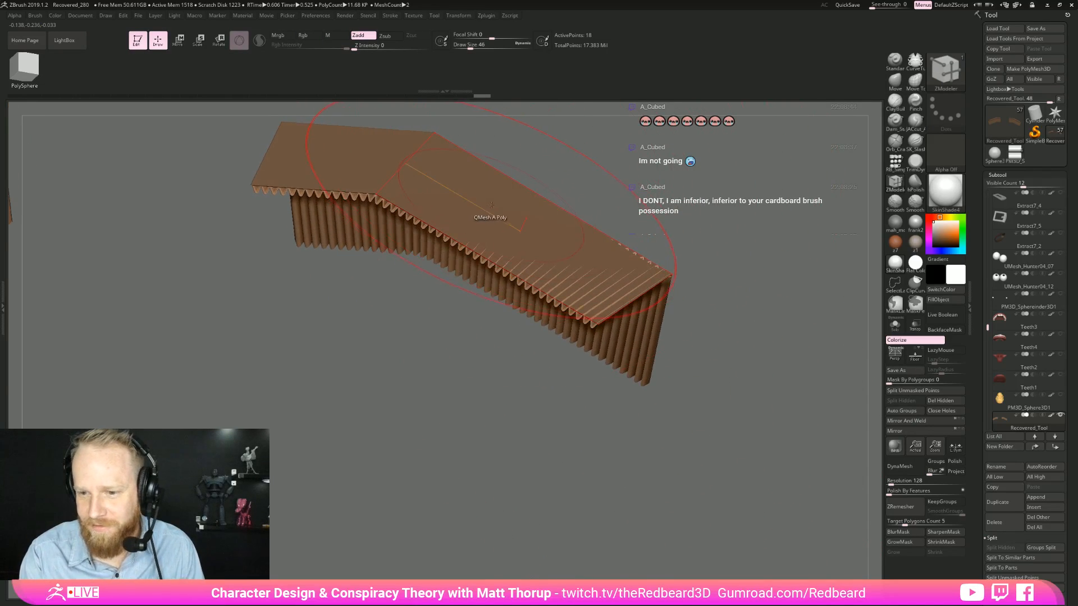
{"action": "key", "text": "space"}
{"action": "left_click", "coordinate": [554, 308]}
{"action": "left_click", "coordinate": [470, 183]}
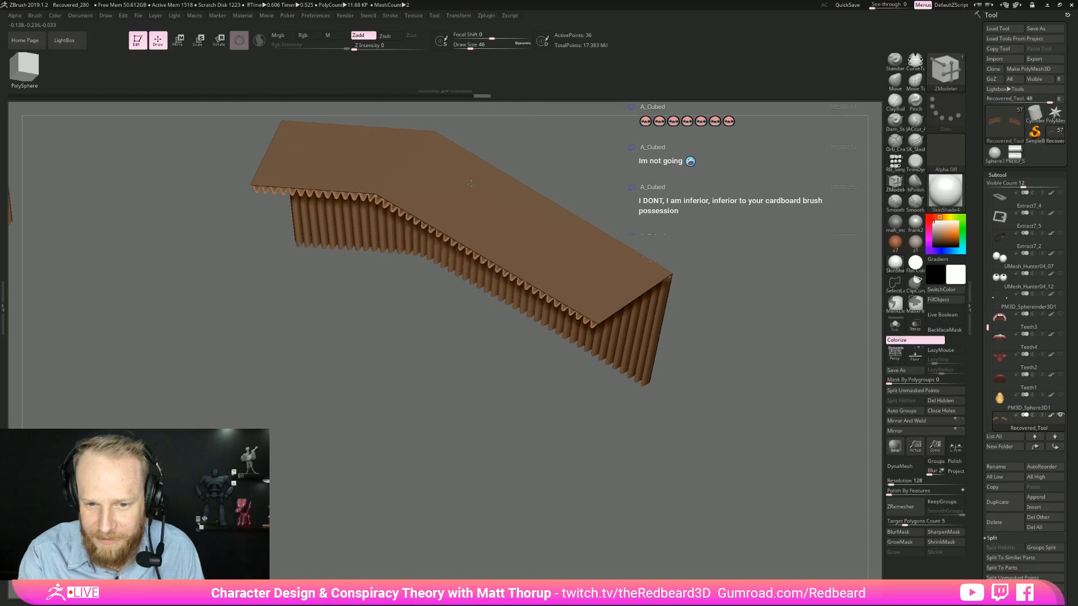
Step: Duplicate the flat sheet with the gizmo and offset the copy so the corrugation is sandwiched between two liners
{"action": "left_click_drag", "start_coordinate": [553, 168], "coordinate": [668, 231]}
{"action": "left_click_drag", "start_coordinate": [635, 426], "coordinate": [748, 460]}
{"action": "key", "text": "w"}
{"action": "mouse_move", "coordinate": [651, 288]}
{"action": "left_mouse_down"}
{"action": "mouse_move", "coordinate": [651, 264]}
{"action": "mouse_move", "coordinate": [651, 303]}
{"action": "mouse_move", "coordinate": [650, 268]}
{"action": "mouse_move", "coordinate": [650, 279]}
{"action": "left_mouse_up"}
{"action": "left_click_drag", "start_coordinate": [544, 485], "coordinate": [561, 365]}
{"action": "left_click_drag", "start_coordinate": [754, 247], "coordinate": [787, 386], "text": "alt"}
{"action": "left_click_drag", "start_coordinate": [786, 386], "coordinate": [646, 386]}
{"action": "mouse_move", "coordinate": [780, 323]}
{"action": "left_mouse_down", "text": "alt"}
{"action": "mouse_move", "coordinate": [769, 364]}
{"action": "mouse_move", "coordinate": [739, 344]}
{"action": "mouse_move", "coordinate": [765, 366]}
{"action": "mouse_move", "coordinate": [765, 385]}
{"action": "mouse_move", "coordinate": [644, 320]}
{"action": "mouse_move", "coordinate": [682, 462]}
{"action": "left_mouse_up", "text": "alt"}
Step: Scale the duplicated liner sheet along Z to about 0.97
{"action": "key", "text": "q"}
{"action": "key", "text": "w"}
{"action": "left_click", "coordinate": [671, 405]}
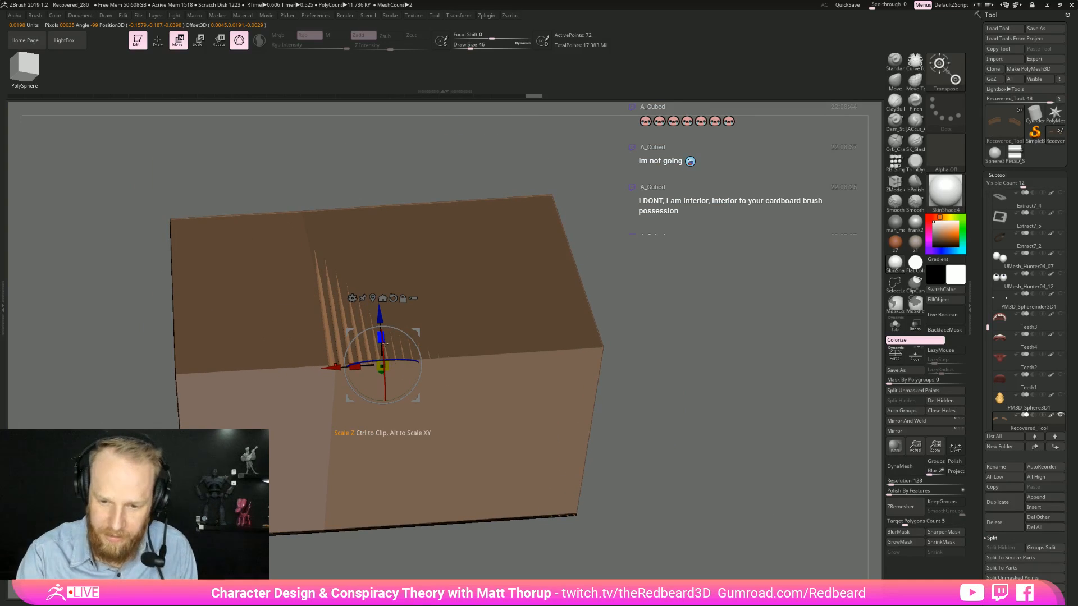
{"action": "left_click_drag", "start_coordinate": [382, 344], "coordinate": [381, 343]}
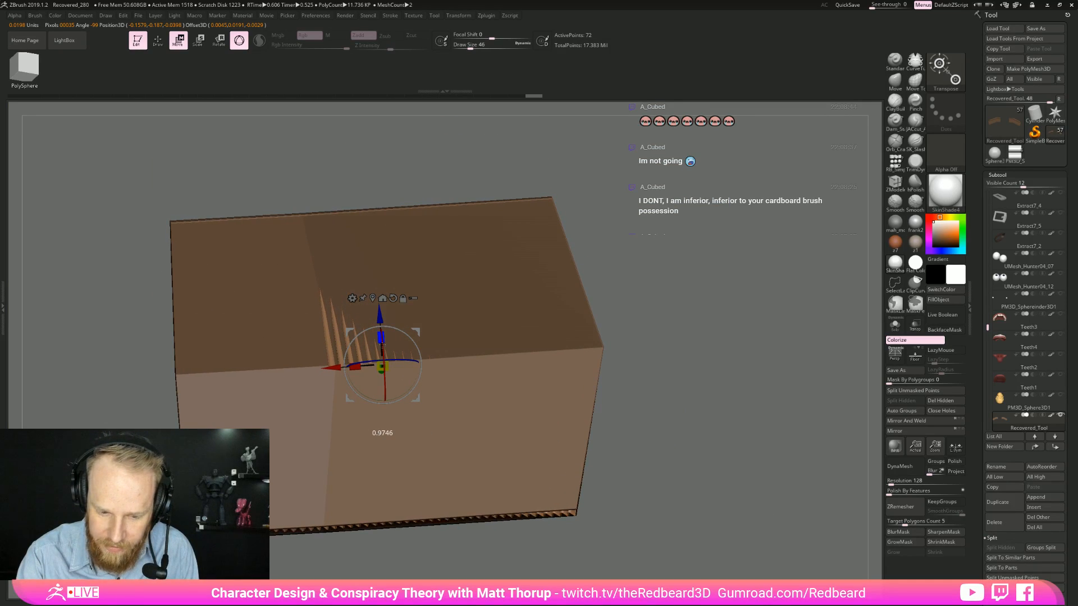
Step: Pull the liner sheets' edges and corners into line with the corrugation using the Move brush at Draw Size 59
{"action": "mouse_move", "coordinate": [668, 259]}
{"action": "left_mouse_down"}
{"action": "mouse_move", "coordinate": [680, 500]}
{"action": "mouse_move", "coordinate": [718, 444]}
{"action": "left_mouse_up"}
{"action": "key", "text": "b"}
{"action": "key", "text": "z"}
{"action": "key", "text": "m"}
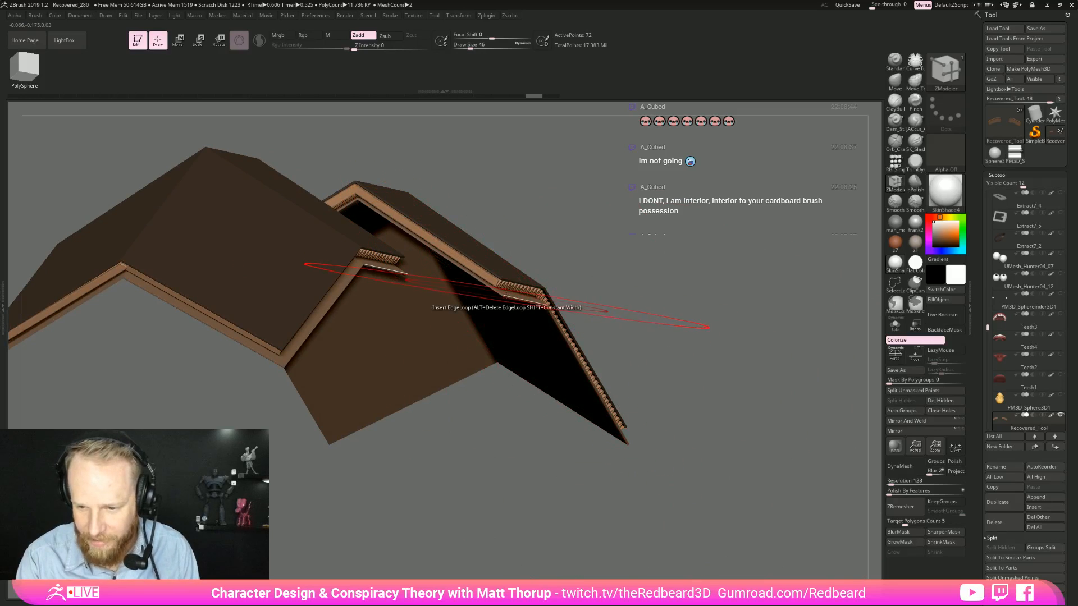
{"action": "key", "text": "b"}
{"action": "key", "text": "m"}
{"action": "key", "text": "v"}
{"action": "left_click_drag", "start_coordinate": [610, 243], "coordinate": [381, 360]}
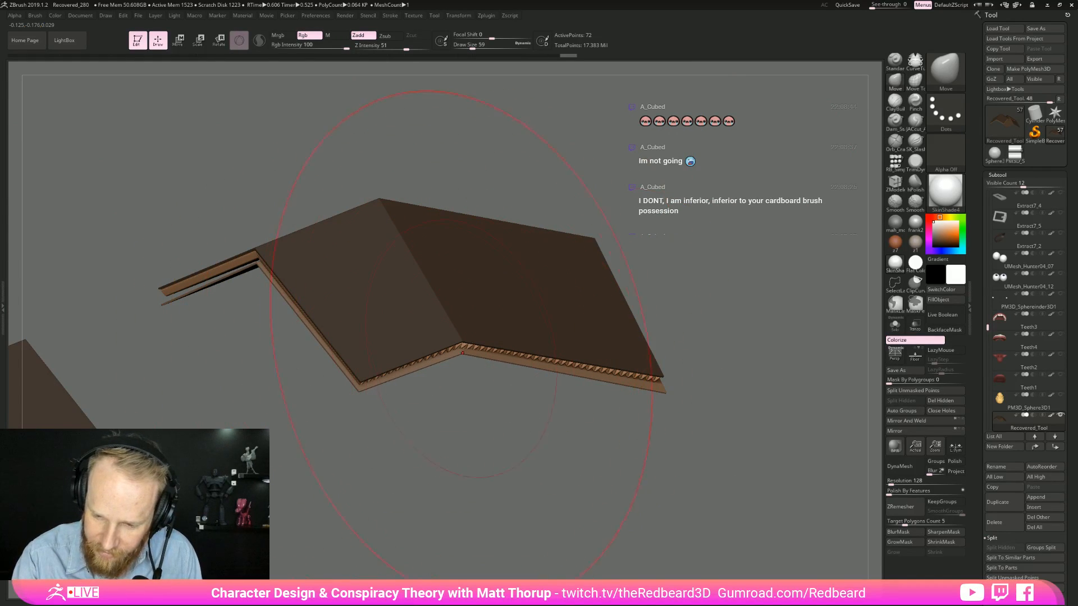
{"action": "mouse_move", "coordinate": [457, 345]}
{"action": "left_mouse_down"}
{"action": "mouse_move", "coordinate": [416, 359]}
{"action": "mouse_move", "coordinate": [438, 342]}
{"action": "mouse_move", "coordinate": [355, 384]}
{"action": "left_mouse_up"}
{"action": "left_click_drag", "start_coordinate": [568, 318], "coordinate": [508, 494]}
{"action": "key", "text": "ctrl+z"}
Step: Adjust the liners' ends and fold with the Move brush at Draw Size 31 so they cover the protruding corrugation ridges
{"action": "mouse_move", "coordinate": [697, 403]}
{"action": "right_mouse_down"}
{"action": "mouse_move", "coordinate": [685, 298]}
{"action": "mouse_move", "coordinate": [682, 336]}
{"action": "mouse_move", "coordinate": [696, 294]}
{"action": "mouse_move", "coordinate": [694, 307]}
{"action": "right_mouse_up"}
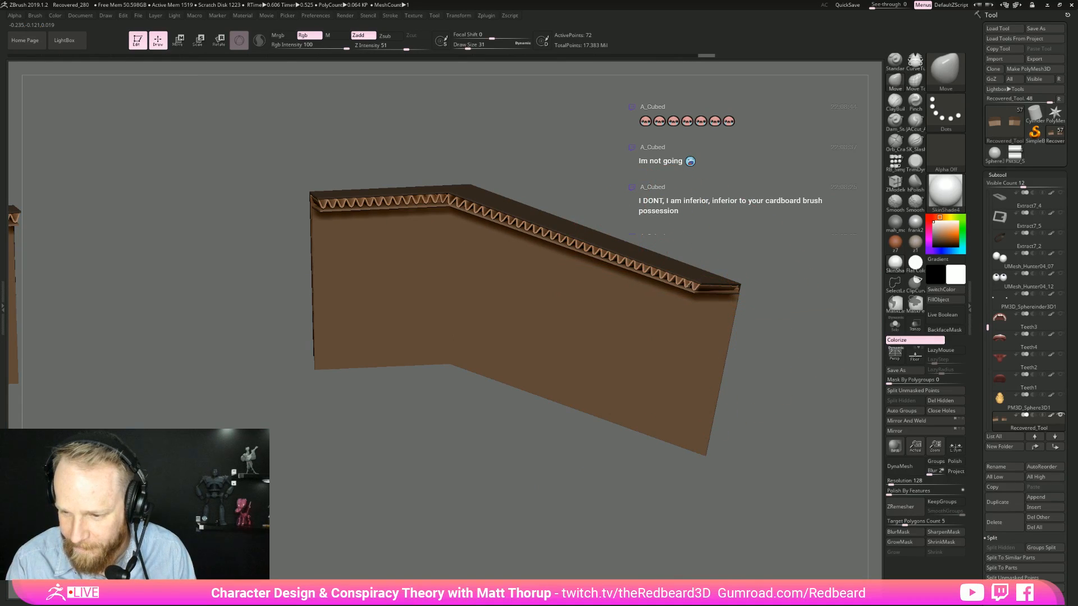
{"action": "right_click_drag", "start_coordinate": [464, 205], "coordinate": [316, 202]}
{"action": "mouse_move", "coordinate": [357, 152]}
{"action": "right_mouse_down"}
{"action": "mouse_move", "coordinate": [281, 193]}
{"action": "mouse_move", "coordinate": [219, 366]}
{"action": "right_mouse_up"}
{"action": "mouse_move", "coordinate": [302, 490]}
{"action": "right_mouse_down"}
{"action": "mouse_move", "coordinate": [303, 477]}
{"action": "mouse_move", "coordinate": [662, 544]}
{"action": "mouse_move", "coordinate": [683, 505]}
{"action": "mouse_move", "coordinate": [716, 360]}
{"action": "mouse_move", "coordinate": [478, 418]}
{"action": "right_mouse_up"}
{"action": "left_click_drag", "start_coordinate": [488, 412], "coordinate": [479, 418]}
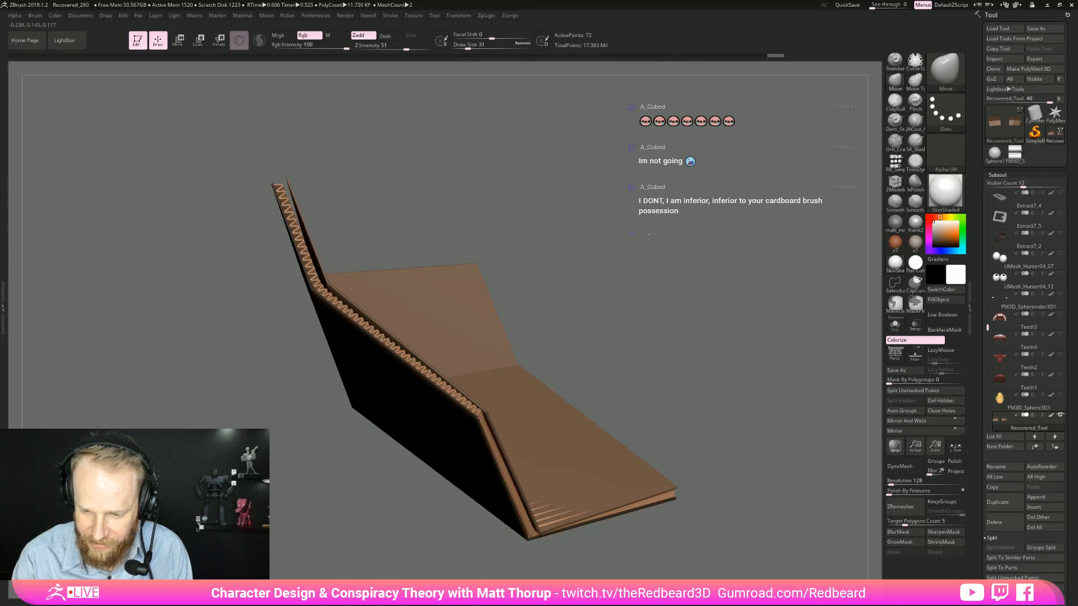
{"action": "mouse_move", "coordinate": [663, 358]}
{"action": "right_mouse_down"}
{"action": "mouse_move", "coordinate": [709, 347]}
{"action": "mouse_move", "coordinate": [702, 337]}
{"action": "mouse_move", "coordinate": [760, 347]}
{"action": "mouse_move", "coordinate": [481, 450]}
{"action": "mouse_move", "coordinate": [508, 410]}
{"action": "right_mouse_up"}
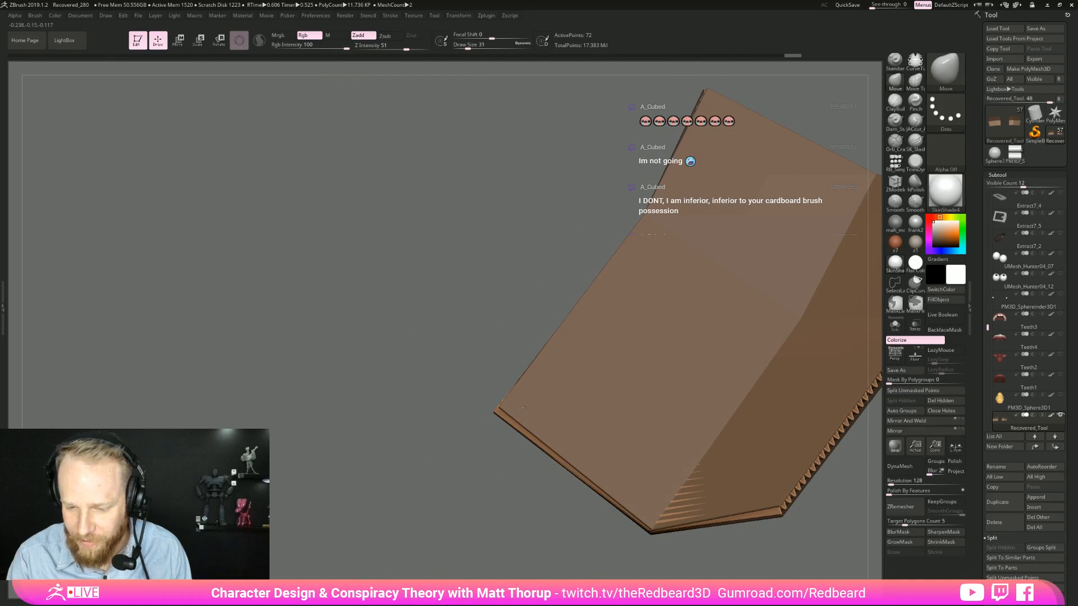
{"action": "mouse_move", "coordinate": [483, 486]}
{"action": "right_mouse_down"}
{"action": "mouse_move", "coordinate": [598, 527]}
{"action": "mouse_move", "coordinate": [578, 496]}
{"action": "mouse_move", "coordinate": [618, 438]}
{"action": "right_mouse_up"}
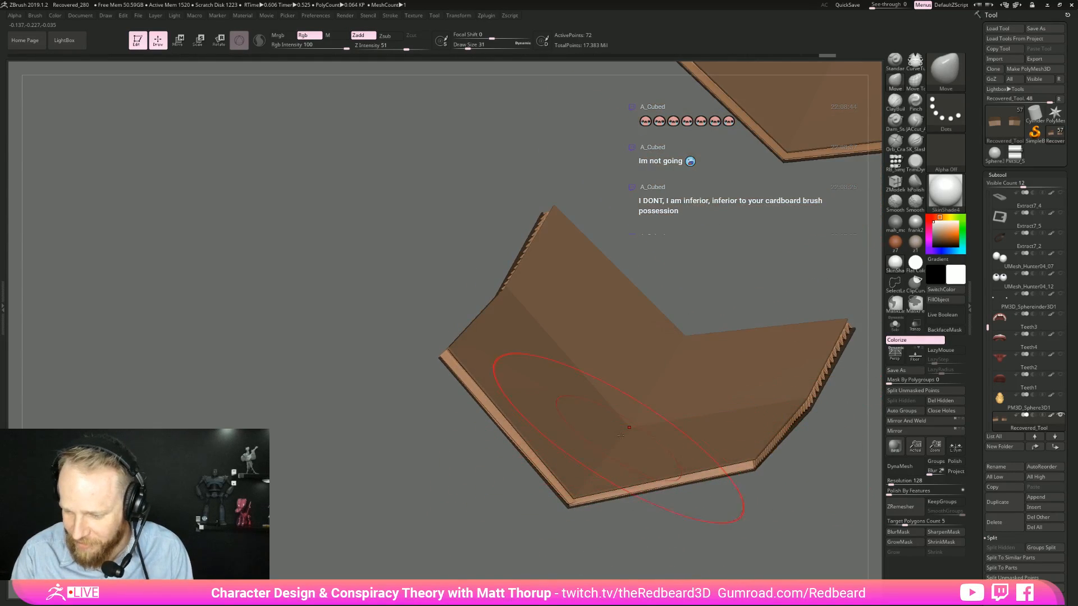
{"action": "right_click_drag", "start_coordinate": [611, 538], "coordinate": [604, 540]}
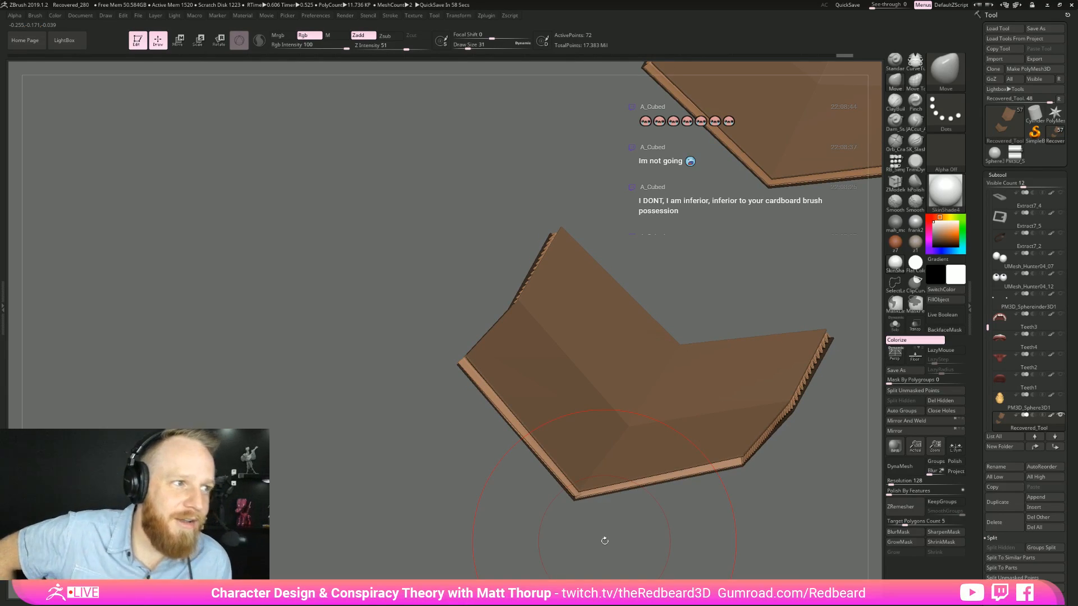
Step: Even out the gap between the two liners along the exposed zigzag edge with the Move brush
{"action": "right_click_drag", "start_coordinate": [604, 541], "coordinate": [648, 393]}
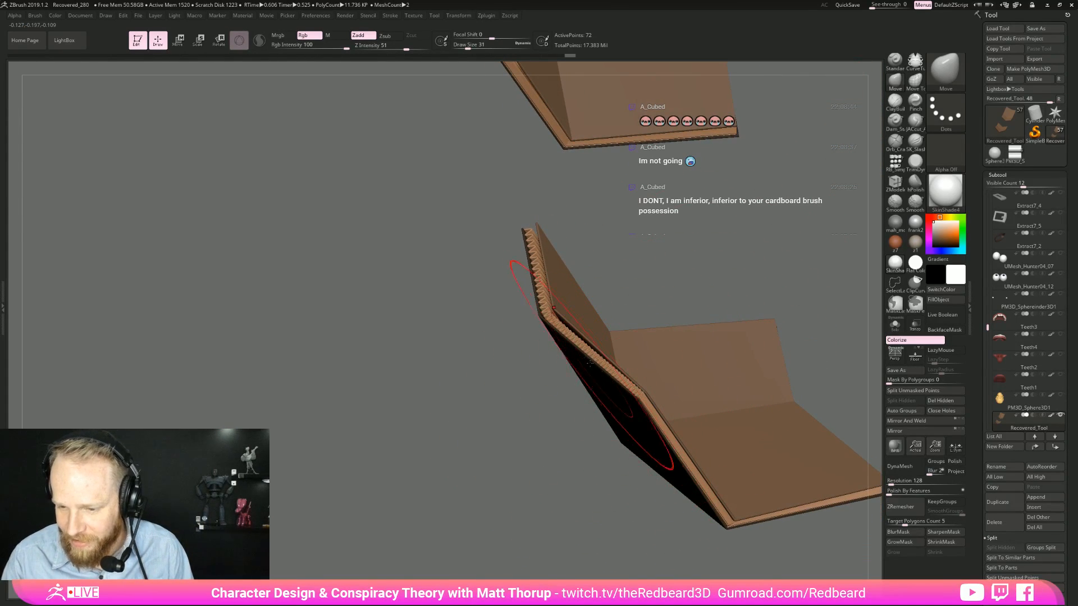
{"action": "right_click_drag", "start_coordinate": [683, 248], "coordinate": [623, 294]}
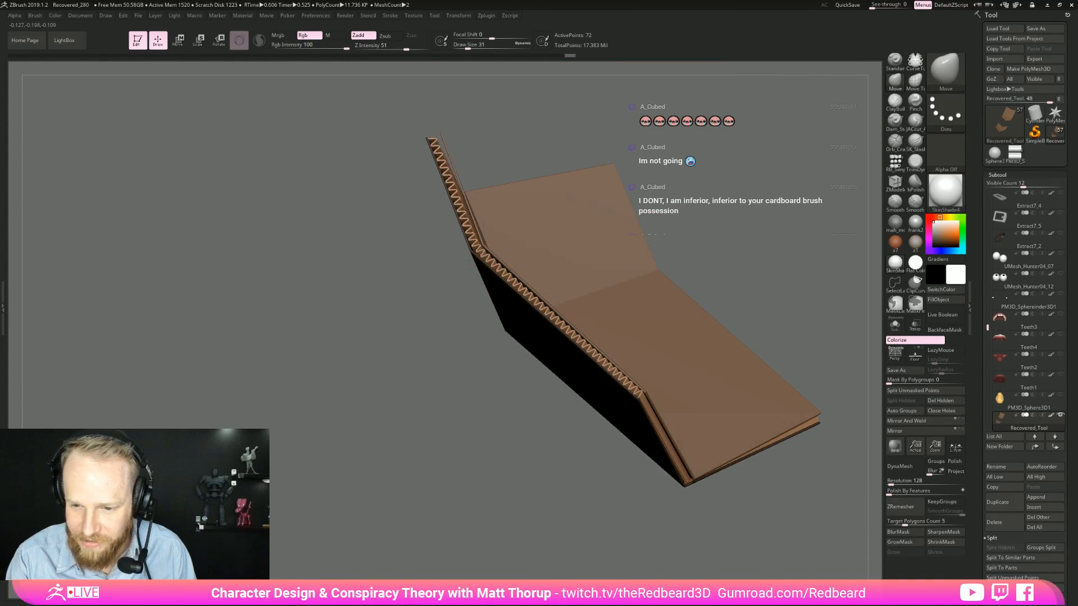
{"action": "right_click_drag", "start_coordinate": [427, 421], "coordinate": [475, 484], "text": "alt"}
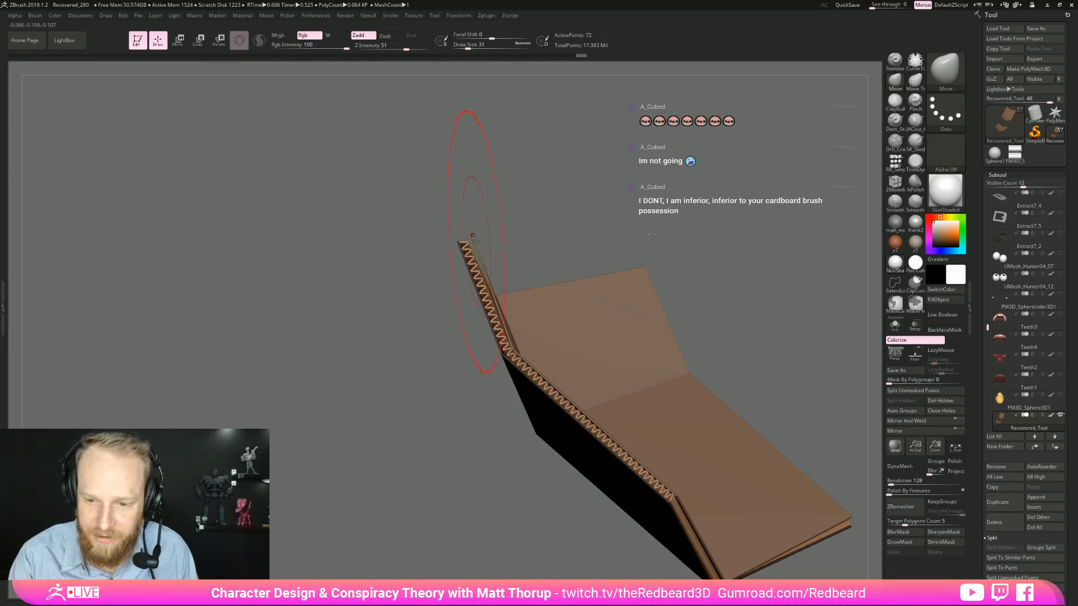
{"action": "mouse_move", "coordinate": [519, 281]}
{"action": "right_mouse_down"}
{"action": "mouse_move", "coordinate": [562, 342]}
{"action": "mouse_move", "coordinate": [564, 330]}
{"action": "mouse_move", "coordinate": [715, 290]}
{"action": "mouse_move", "coordinate": [724, 230]}
{"action": "mouse_move", "coordinate": [738, 219]}
{"action": "right_mouse_up"}
{"action": "right_click_drag", "start_coordinate": [481, 483], "coordinate": [511, 548], "text": "ctrl"}
{"action": "right_click_drag", "start_coordinate": [700, 460], "coordinate": [658, 516], "text": "ctrl"}
Step: Merge the liner sheets' subtool down into the corrugated panels' subtool Recovered_Tool1 and accept the non-undoable operation
{"action": "left_click", "coordinate": [995, 347]}
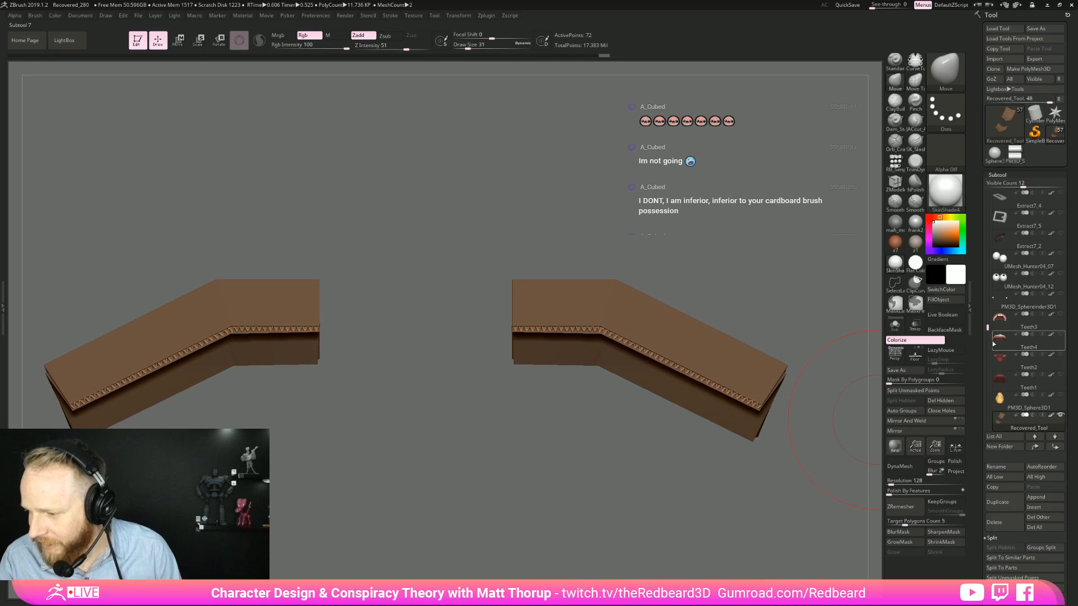
{"action": "left_click_drag", "start_coordinate": [988, 328], "coordinate": [989, 343]}
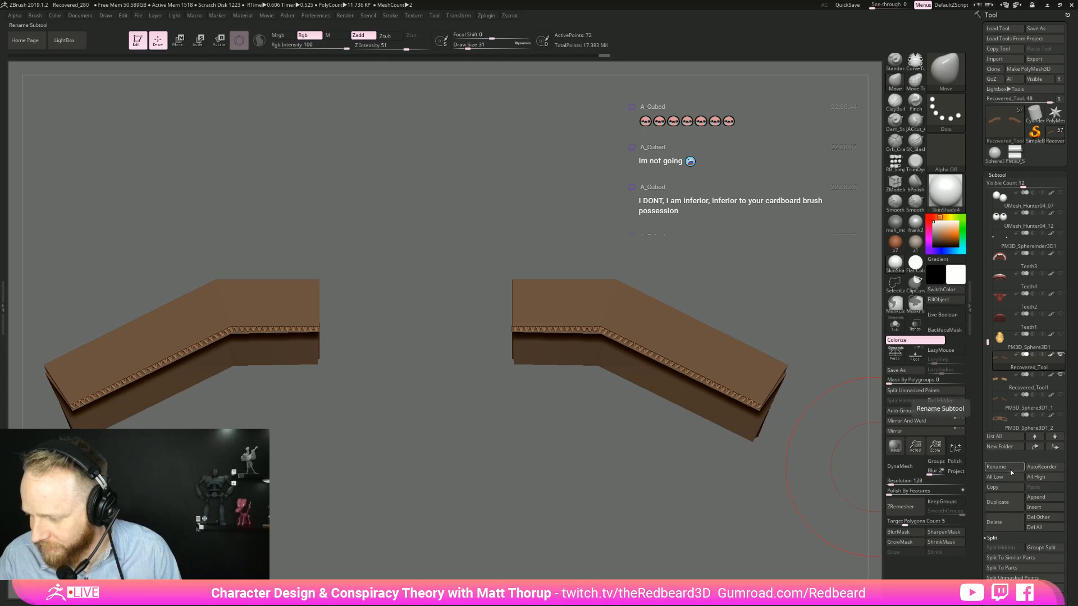
{"action": "scroll", "coordinate": [1002, 505], "scroll_direction": "down", "scroll_amount": 2}
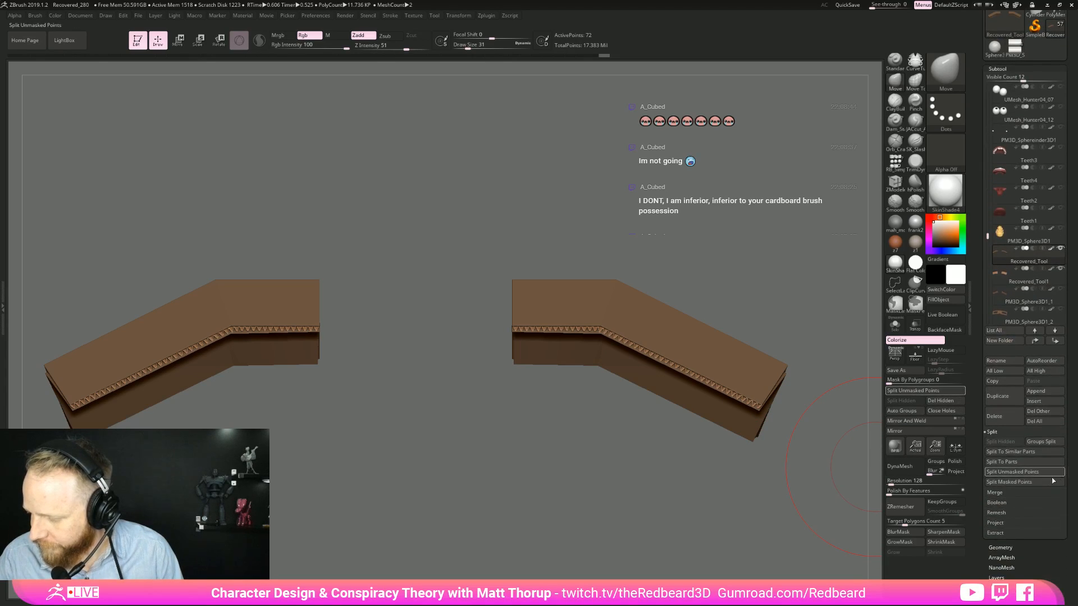
{"action": "left_click", "coordinate": [1008, 493]}
{"action": "left_click", "coordinate": [1005, 452]}
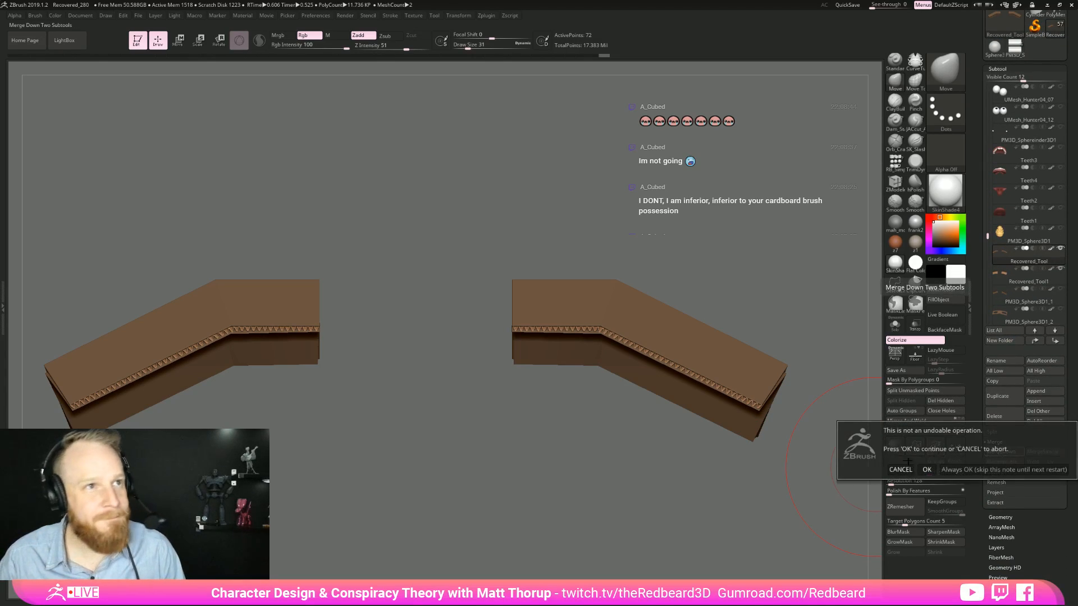
{"action": "left_click", "coordinate": [926, 469]}
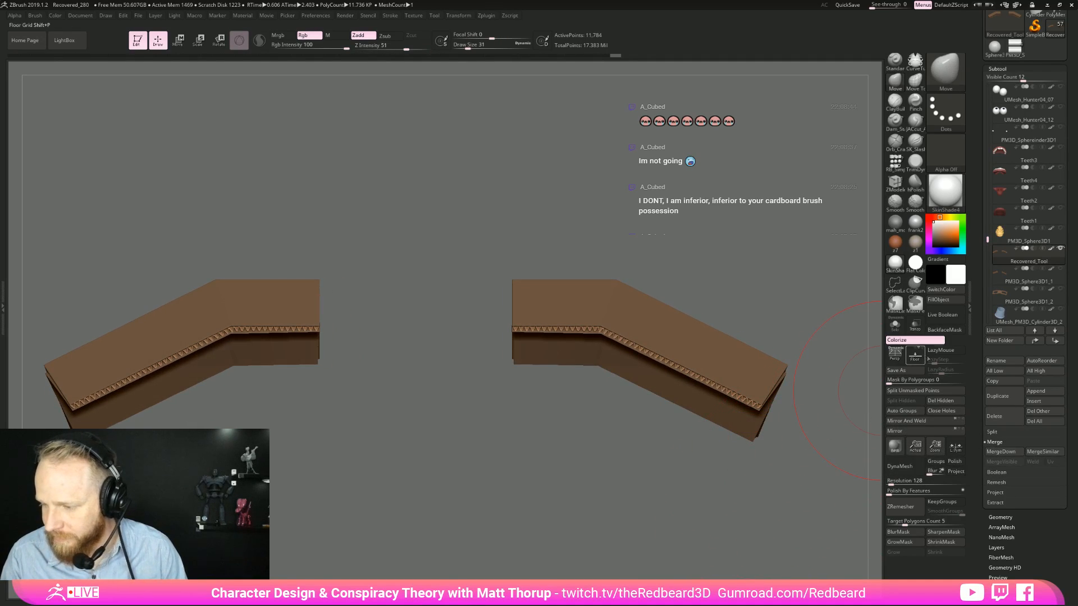
Step: Show the flat PM3D_Sphere3D1_1 pad sheet together with the merged cardboard panels
{"action": "left_click", "coordinate": [895, 325]}
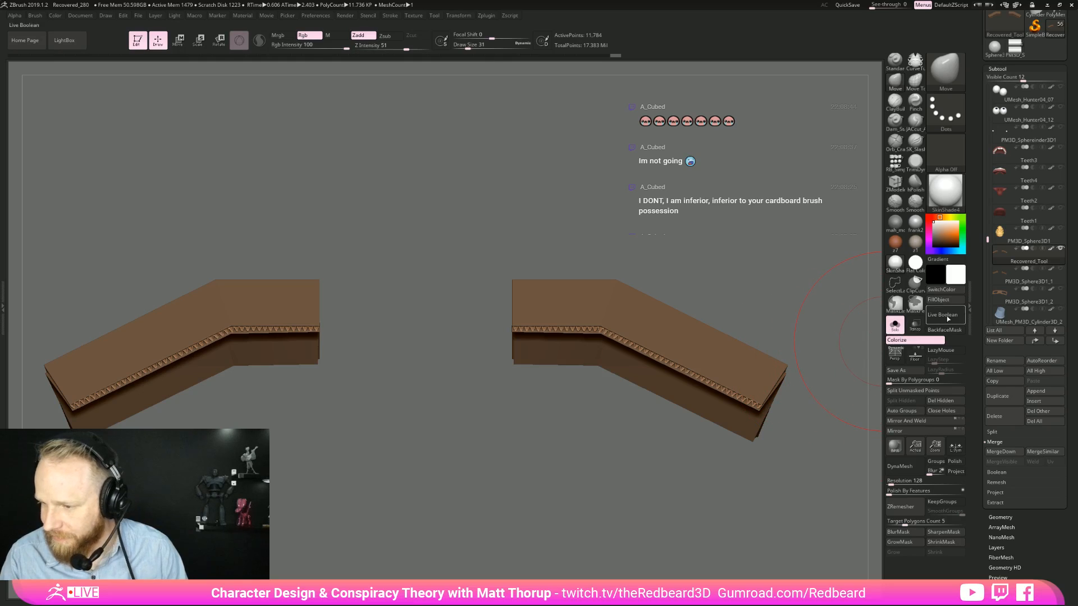
{"action": "mouse_move", "coordinate": [1047, 274]}
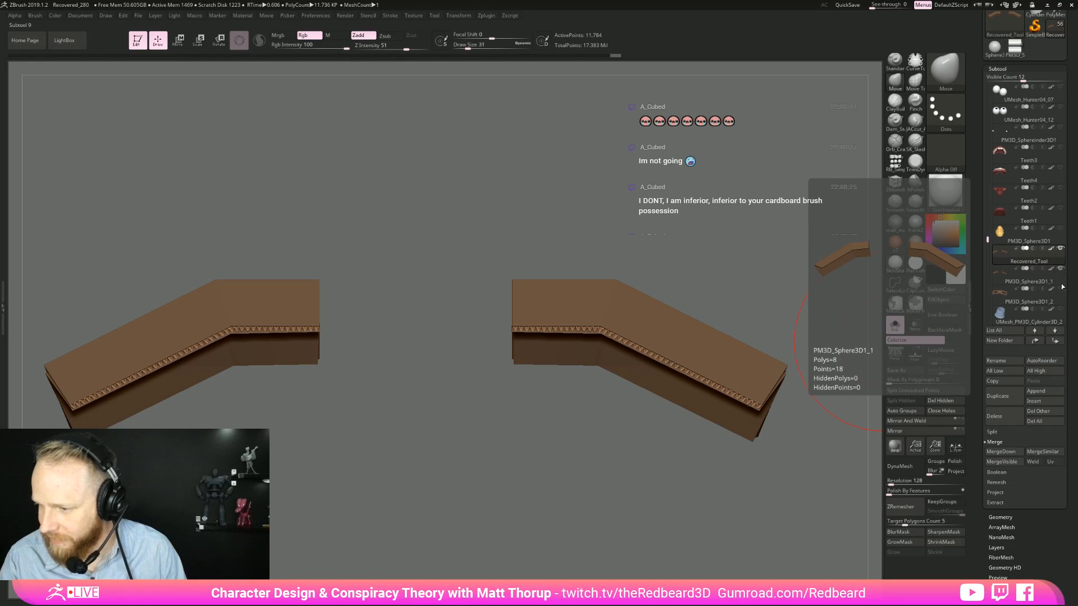
{"action": "left_click", "coordinate": [895, 324]}
{"action": "left_click_drag", "start_coordinate": [838, 339], "coordinate": [739, 332]}
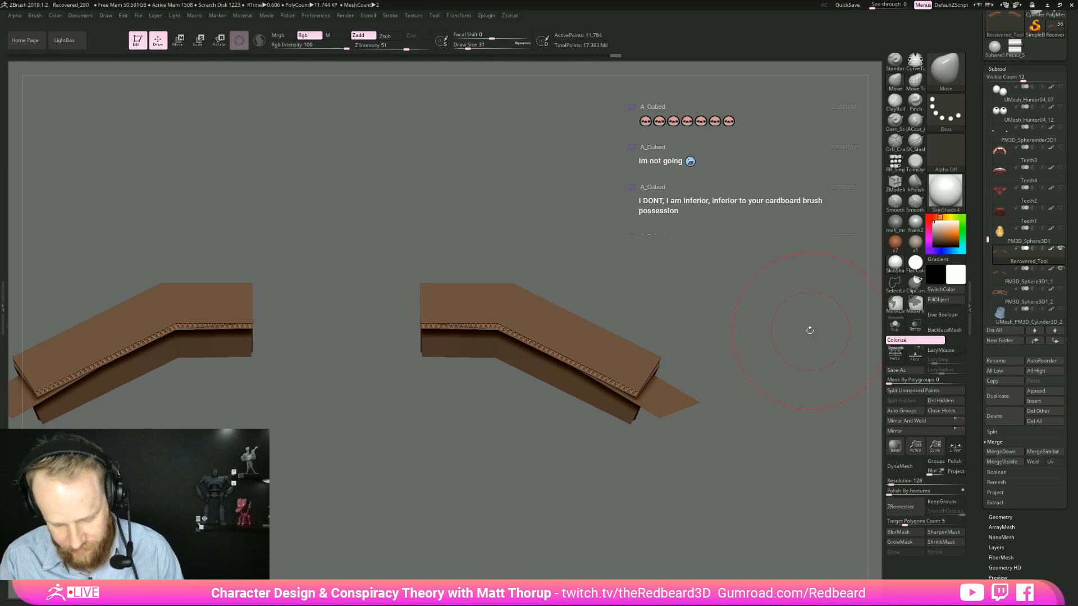
Step: Duplicate the merged cardboard panels with the gizmo and shift the copy slightly downward and sideways beneath the originals
{"action": "key", "text": "w"}
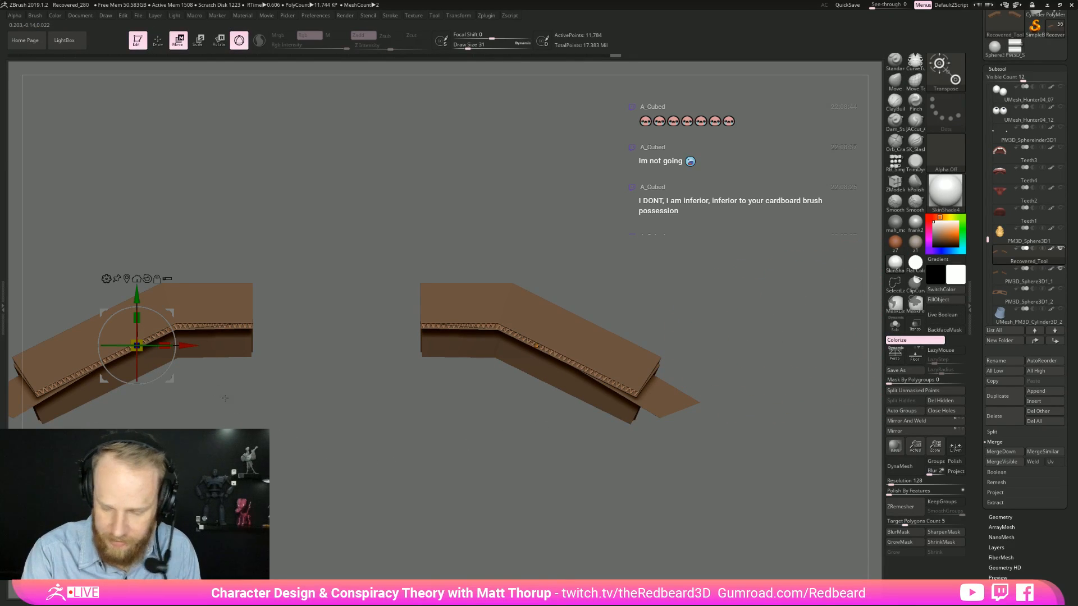
{"action": "left_click_drag", "start_coordinate": [136, 295], "coordinate": [136, 304], "text": "ctrl"}
{"action": "left_click_drag", "start_coordinate": [185, 356], "coordinate": [175, 360]}
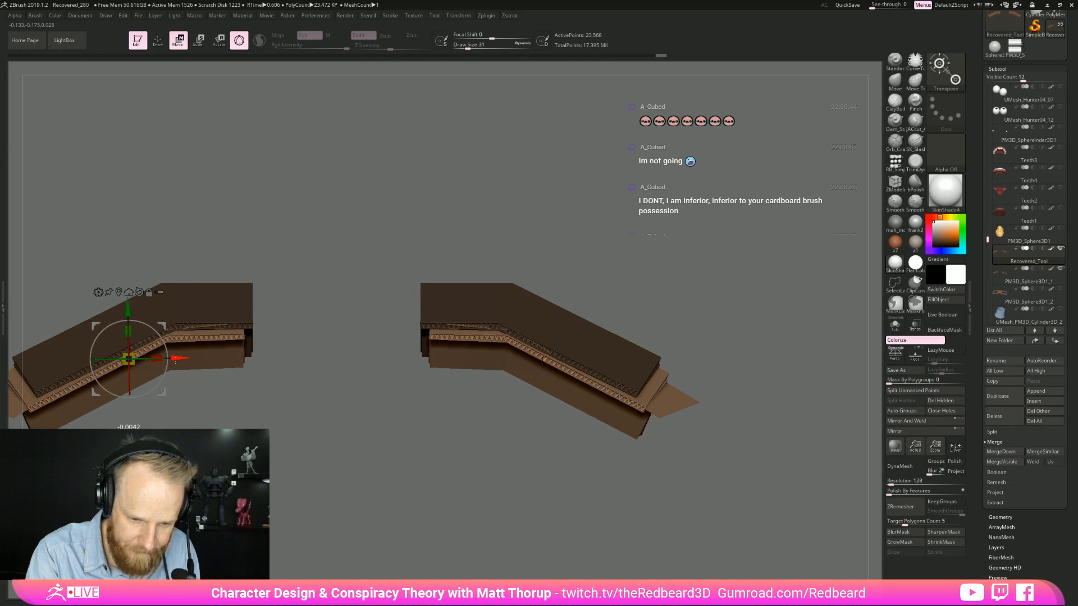
{"action": "right_click_drag", "start_coordinate": [175, 360], "coordinate": [317, 360], "text": "alt"}
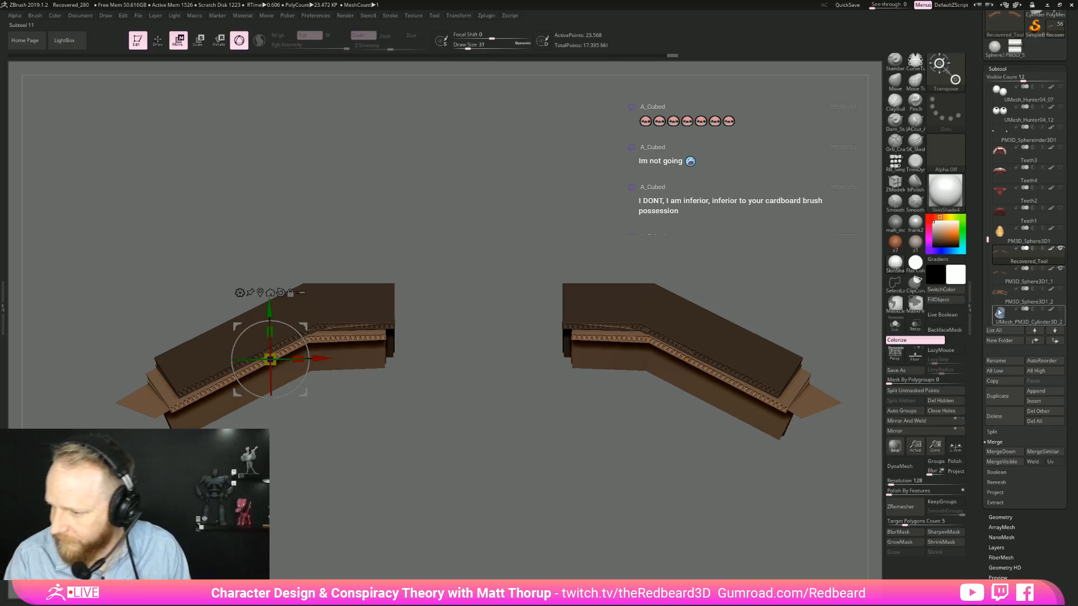
Step: Hide the PM3D_Sphere3D1_1 sheet and refine the duplicate's tilt and offset beneath the original cardboard panels
{"action": "right_click_drag", "start_coordinate": [561, 393], "coordinate": [616, 473]}
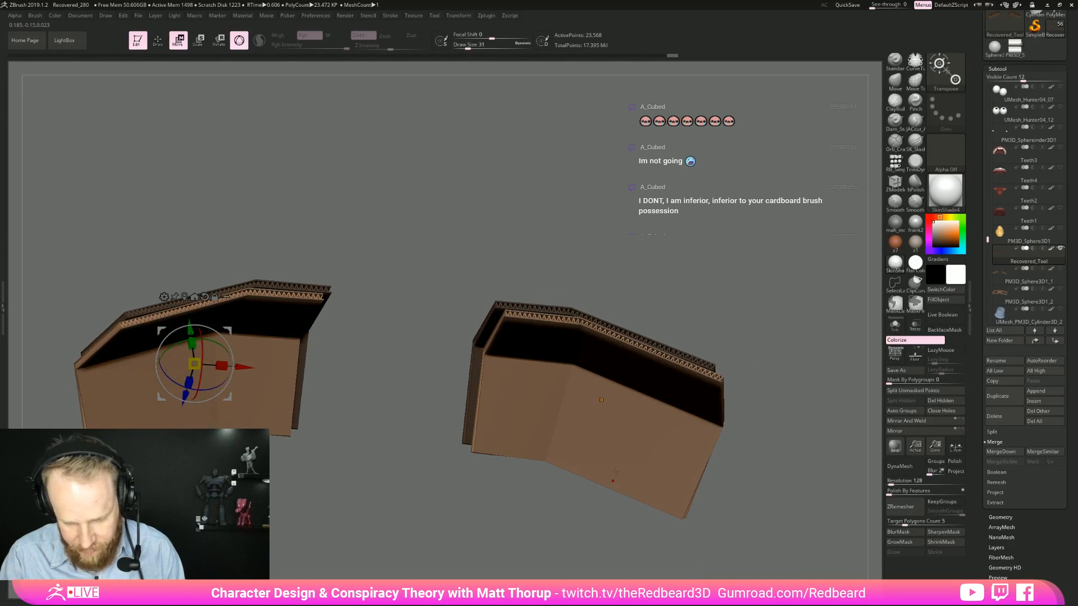
{"action": "right_click_drag", "start_coordinate": [219, 343], "coordinate": [438, 453]}
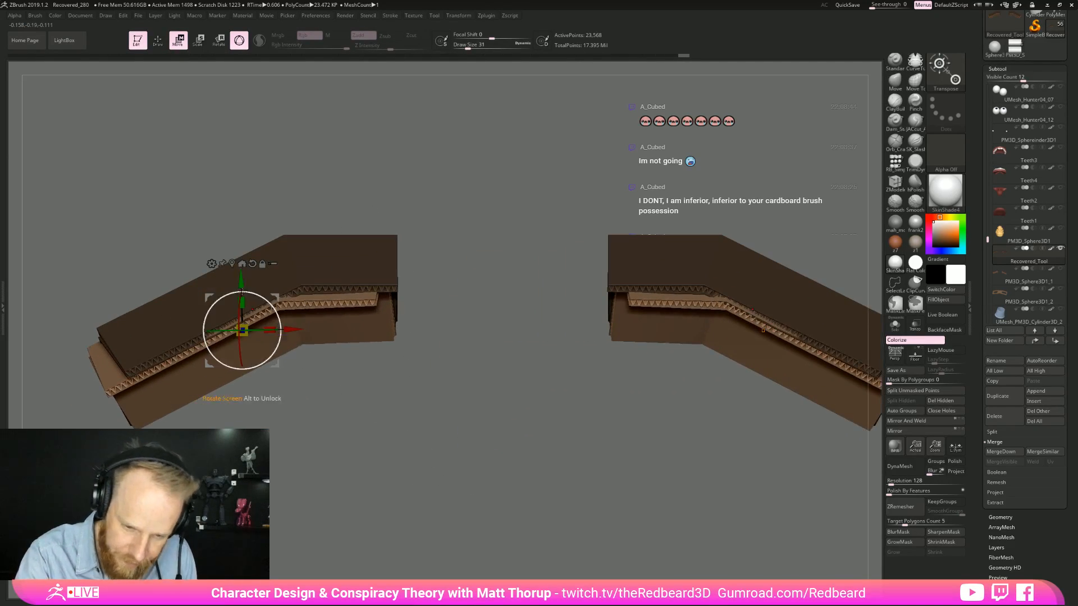
{"action": "right_click_drag", "start_coordinate": [242, 280], "coordinate": [249, 297]}
{"action": "left_click_drag", "start_coordinate": [257, 297], "coordinate": [246, 285]}
{"action": "left_click_drag", "start_coordinate": [288, 333], "coordinate": [293, 334]}
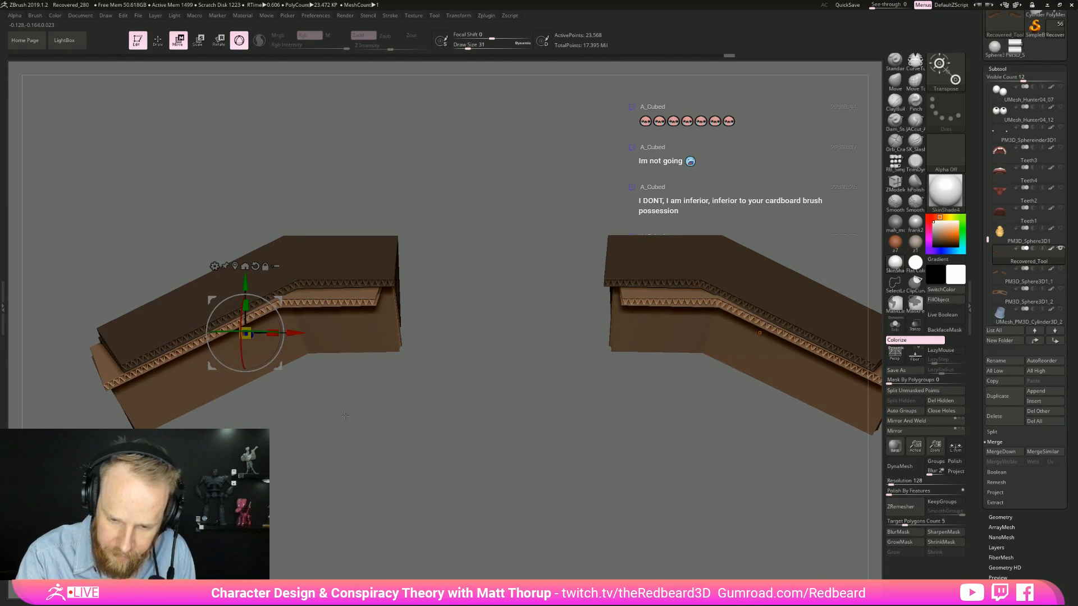
Step: Split the unmasked duplicate cardboard layer off into its own subtool
{"action": "key", "text": "q"}
{"action": "left_click_drag", "start_coordinate": [345, 414], "coordinate": [378, 462]}
{"action": "left_click_drag", "start_coordinate": [599, 507], "coordinate": [702, 477]}
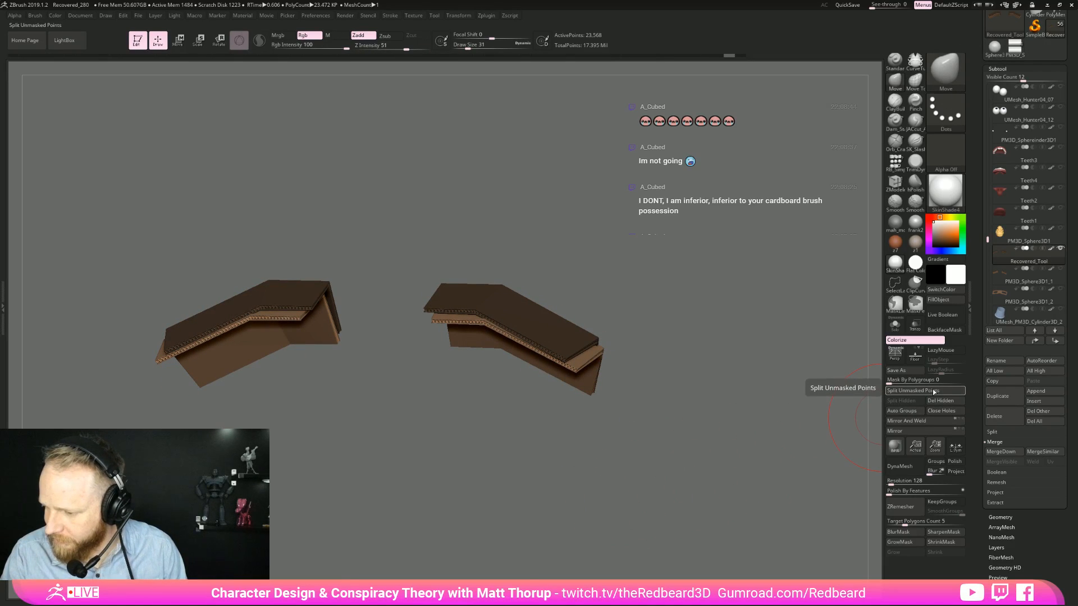
{"action": "left_click", "coordinate": [940, 391]}
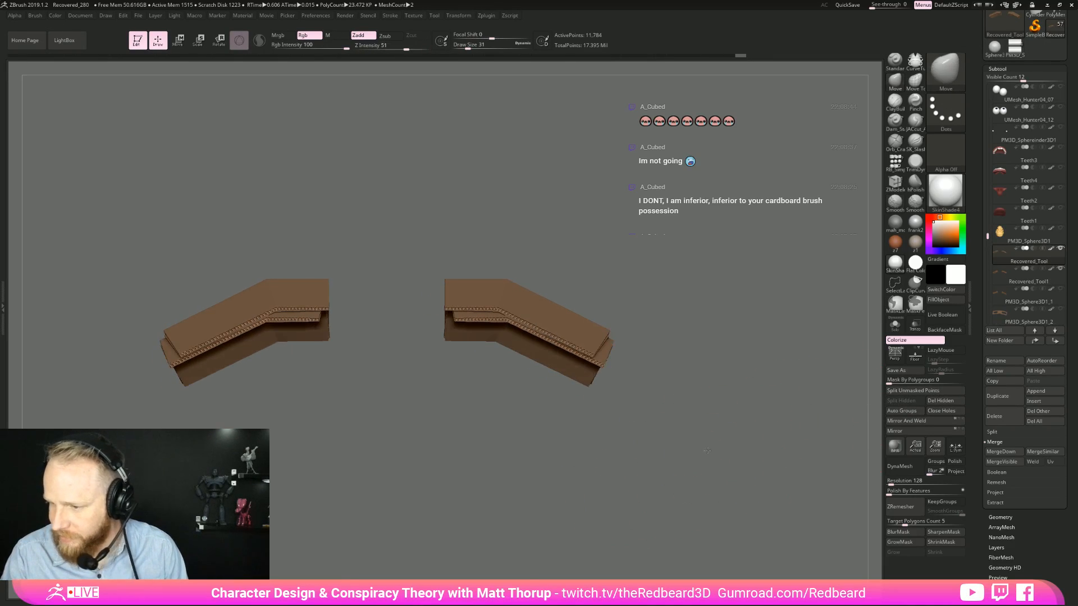
Step: Select the split-off cardboard layer Recovered_Tool1 as the active subtool
{"action": "left_click", "coordinate": [1018, 281]}
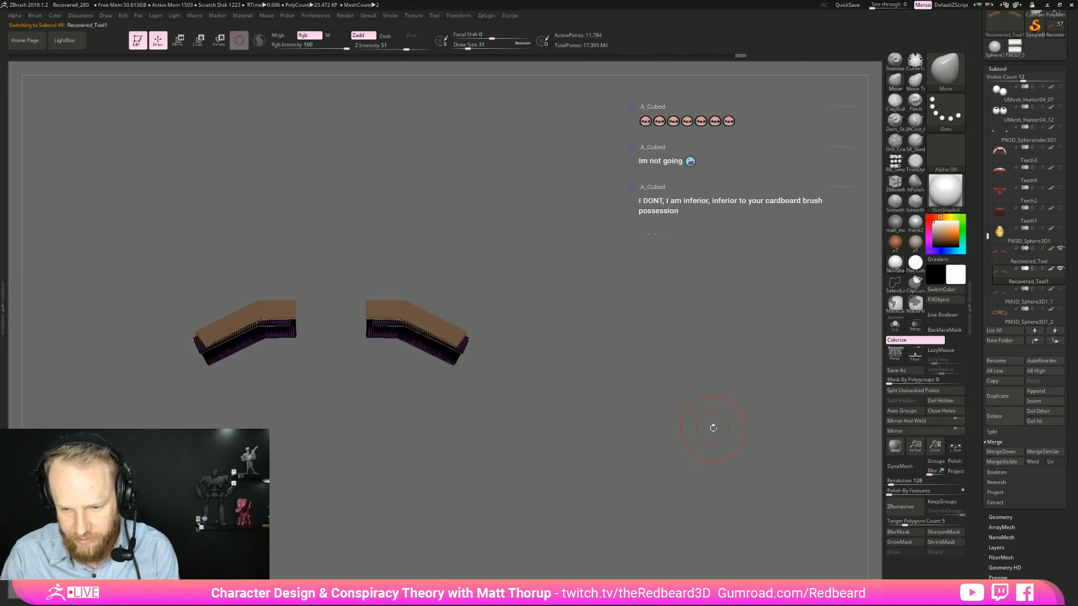
{"action": "left_click_drag", "start_coordinate": [668, 421], "coordinate": [811, 335], "text": "alt"}
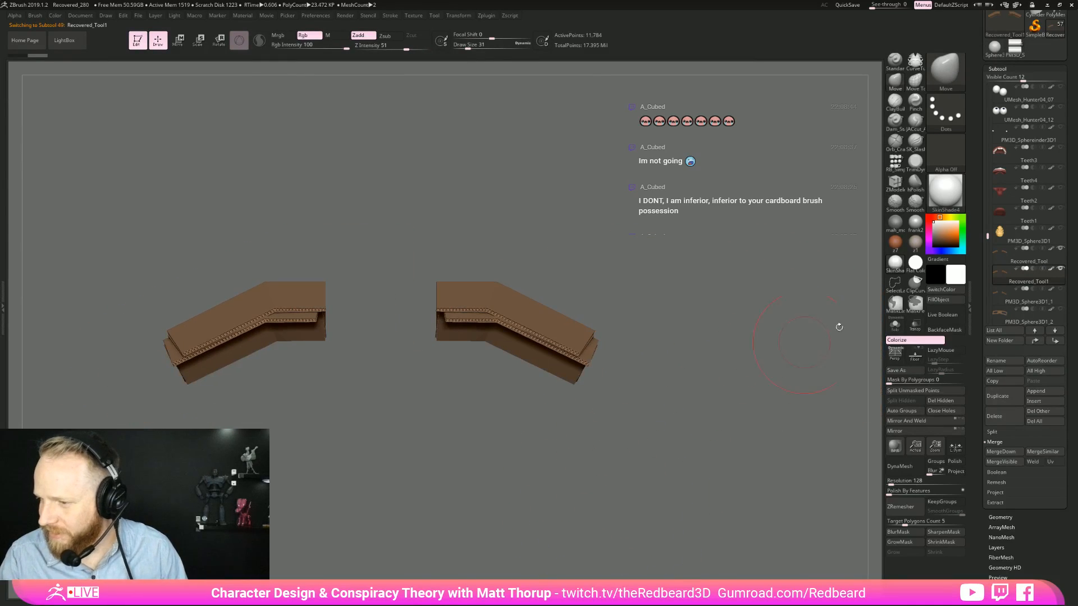
{"action": "scroll", "coordinate": [1024, 253], "scroll_direction": "up", "scroll_amount": 10}
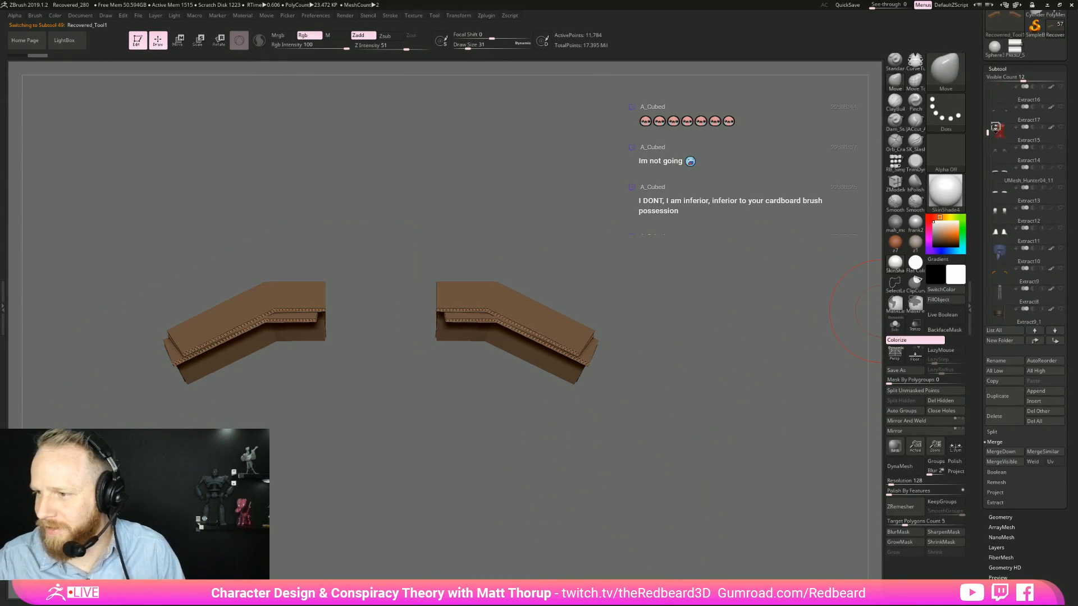
Step: Save the cardboard InsertMesh brush as the preset RB_Cardboard.ZBP in the GhostHunter project's ZBrush folder
{"action": "left_click", "coordinate": [947, 76]}
{"action": "left_click", "coordinate": [406, 340]}
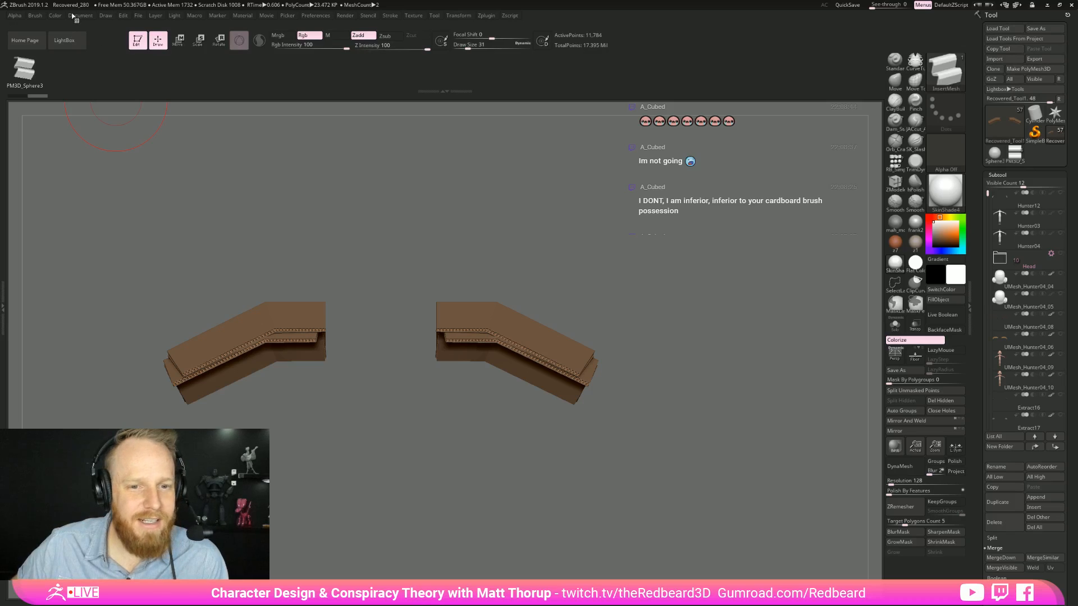
{"action": "left_click", "coordinate": [43, 17]}
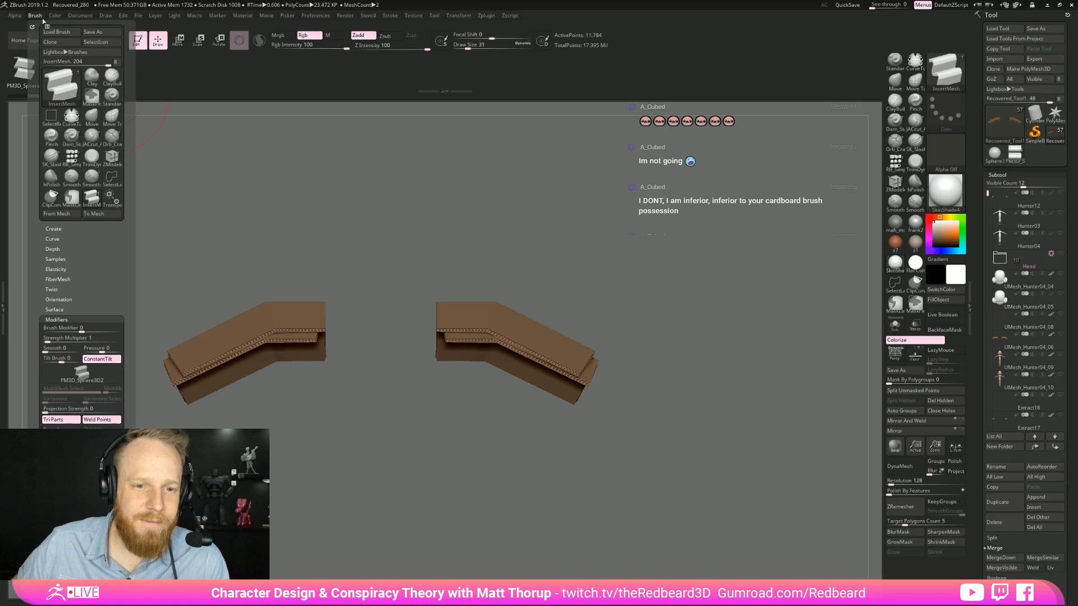
{"action": "left_click", "coordinate": [89, 33]}
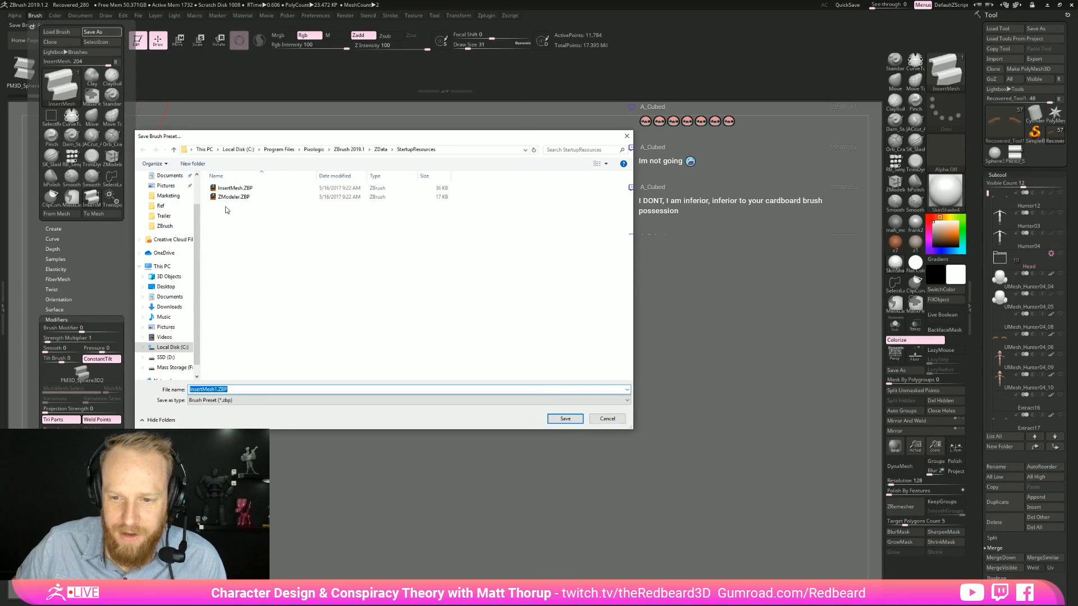
{"action": "left_click", "coordinate": [165, 225]}
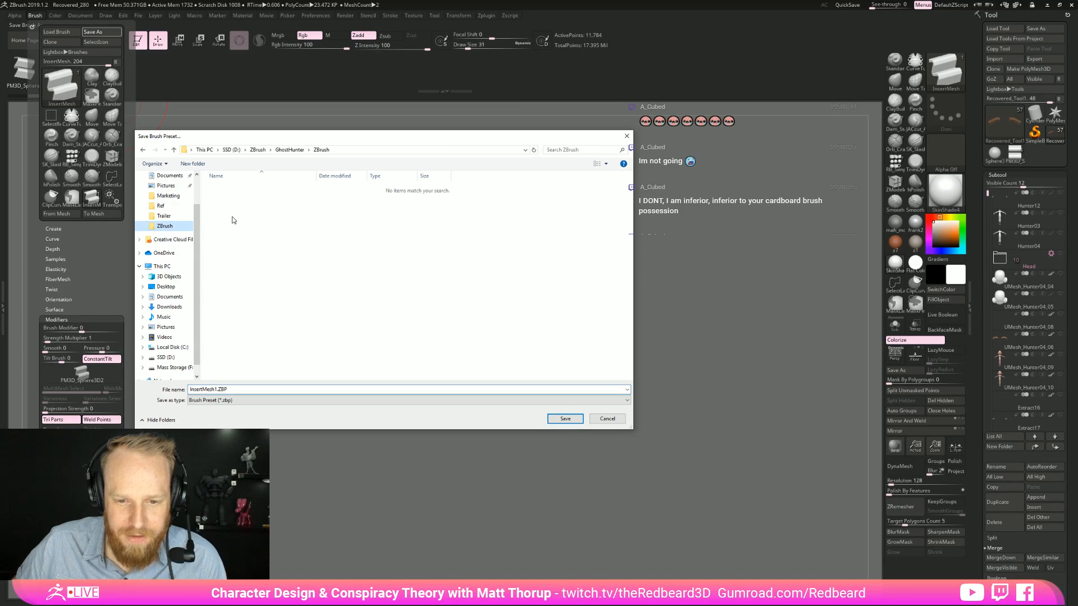
{"action": "double_click", "coordinate": [218, 389]}
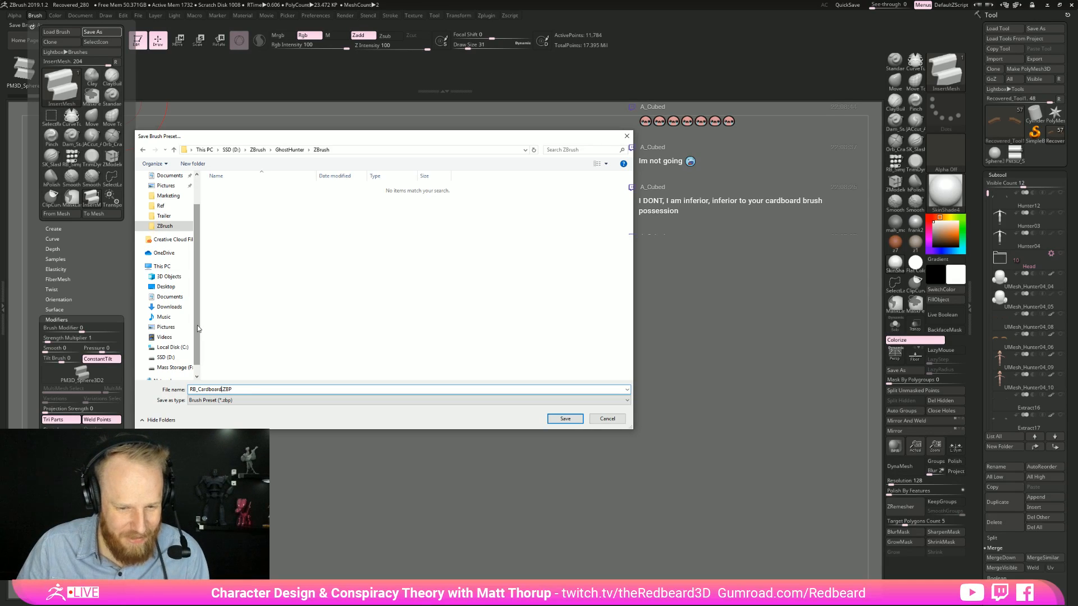
{"action": "key", "text": "Return"}
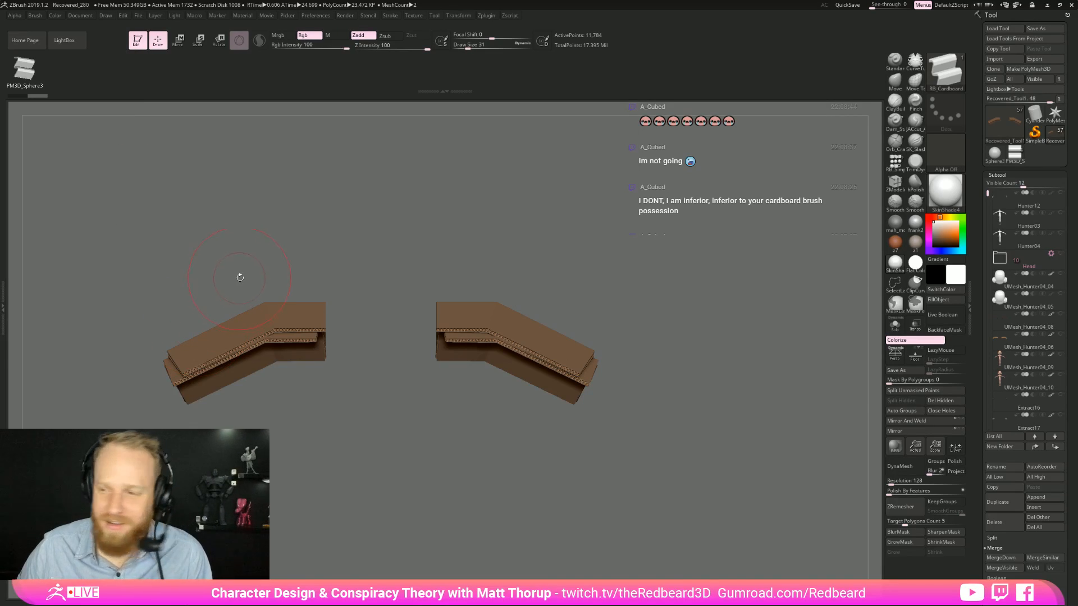
Step: Show the goggle frame, lens, glasses and red cylinder subtools, from PM3D_Sphere3D1_2 to PM3D_Cylinder3D_4
{"action": "left_click_drag", "start_coordinate": [611, 240], "coordinate": [504, 240]}
{"action": "left_click", "coordinate": [1046, 371]}
{"action": "left_click_drag", "start_coordinate": [988, 193], "coordinate": [984, 359]}
{"action": "left_click", "coordinate": [1050, 334]}
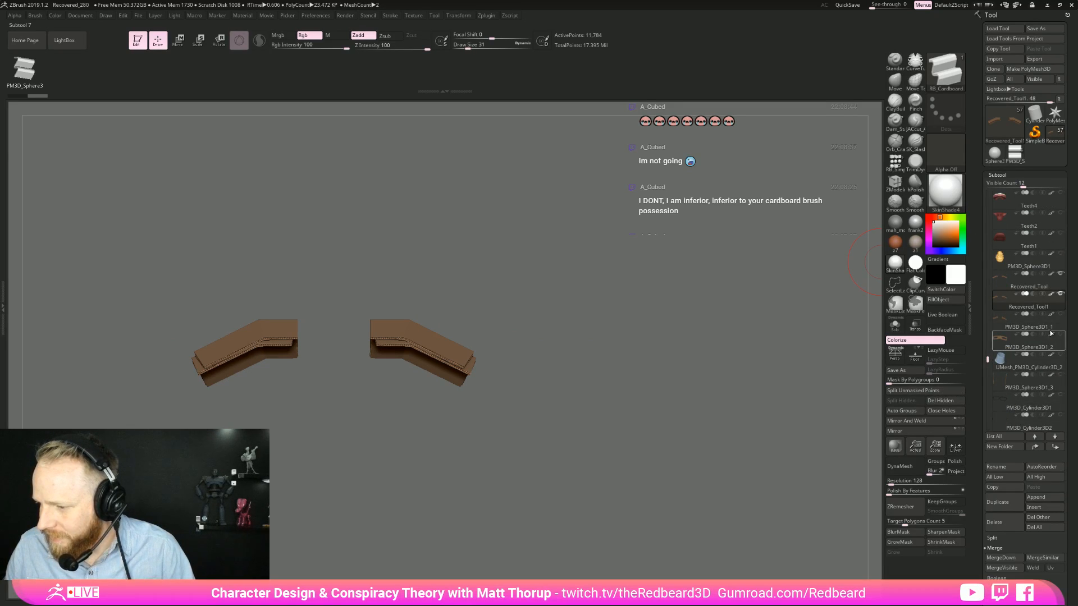
{"action": "left_click", "coordinate": [1048, 362]}
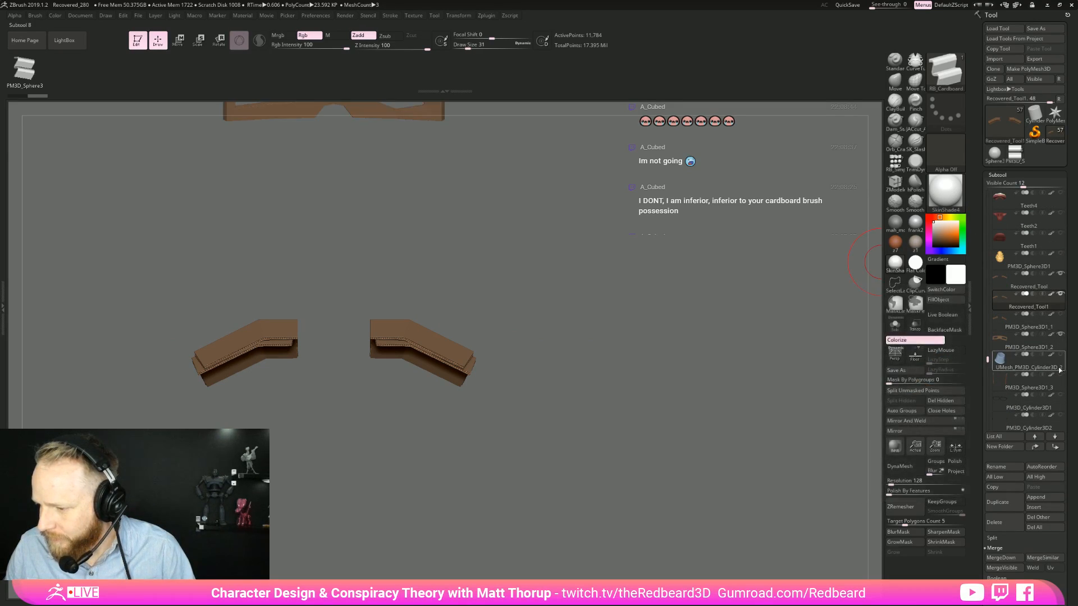
{"action": "left_click", "coordinate": [1063, 398]}
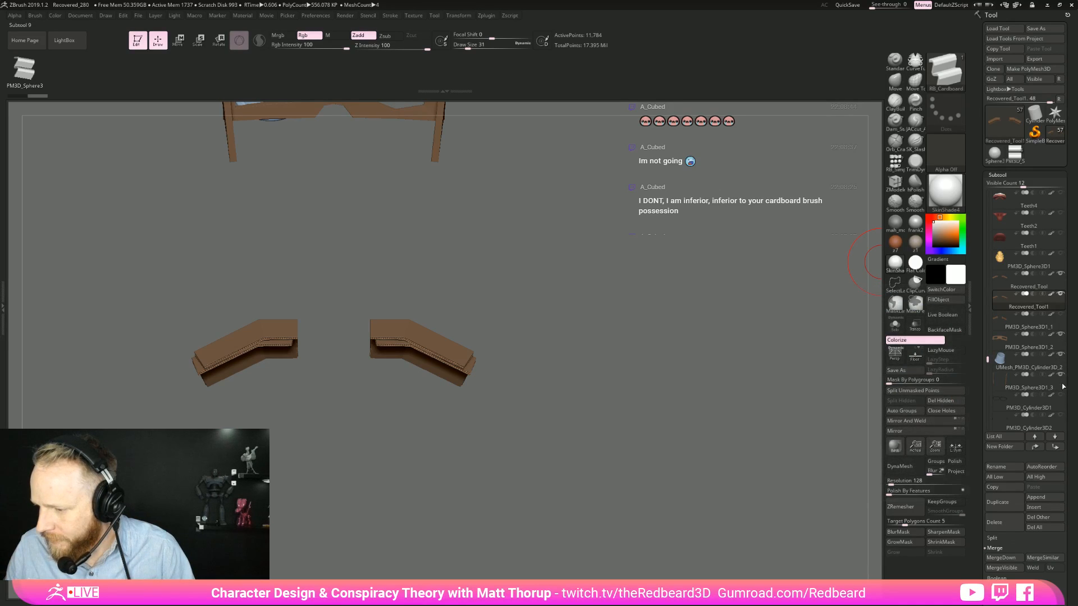
{"action": "left_click", "coordinate": [1062, 398]}
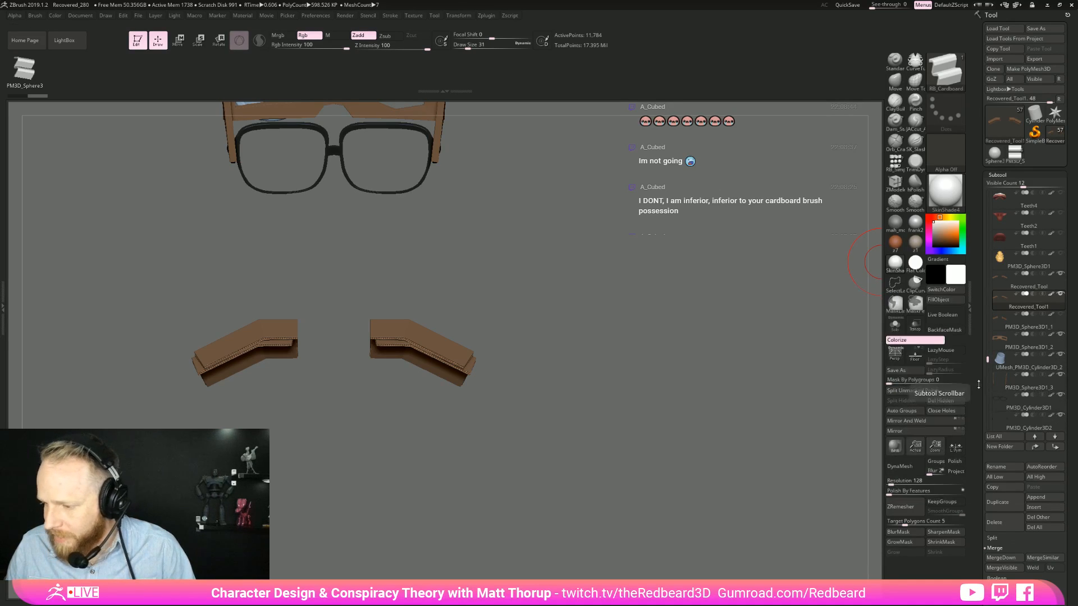
{"action": "left_click_drag", "start_coordinate": [984, 362], "coordinate": [988, 374]}
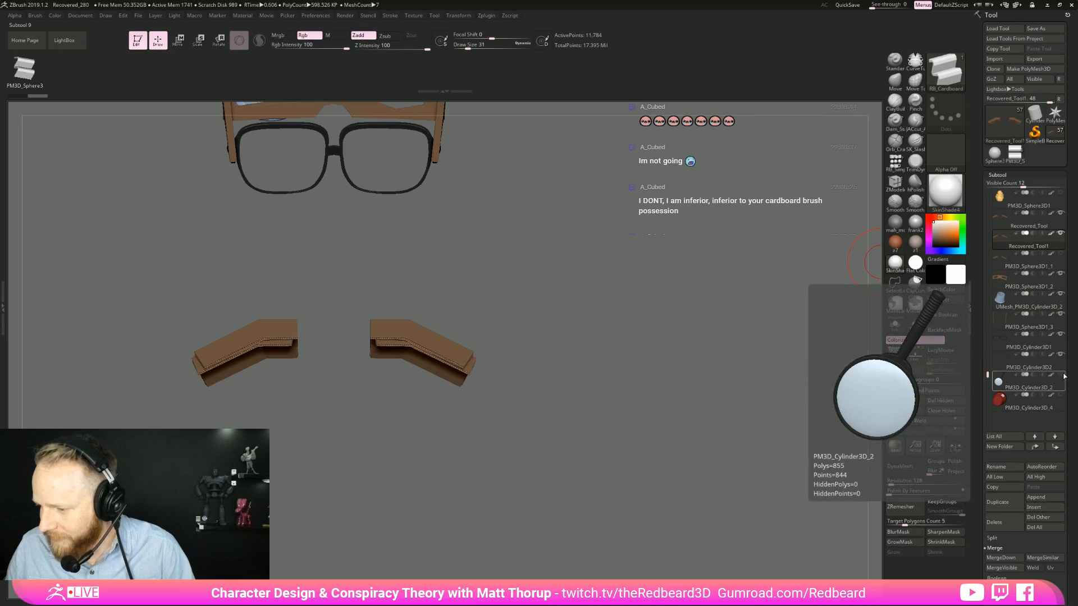
{"action": "left_click", "coordinate": [1059, 397]}
{"action": "left_click_drag", "start_coordinate": [988, 375], "coordinate": [981, 190]}
Step: Show the character's body together with the UMesh_Hunter04_08 part and view the shoulder pads from the front
{"action": "mouse_move", "coordinate": [1053, 200]}
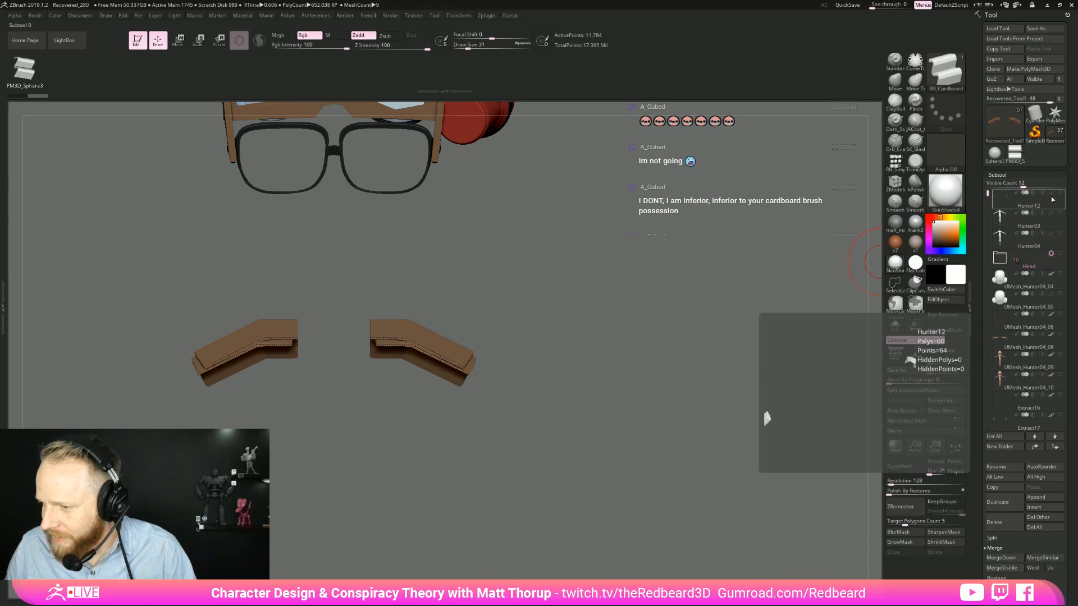
{"action": "left_click", "coordinate": [1060, 358]}
{"action": "left_click", "coordinate": [1062, 318]}
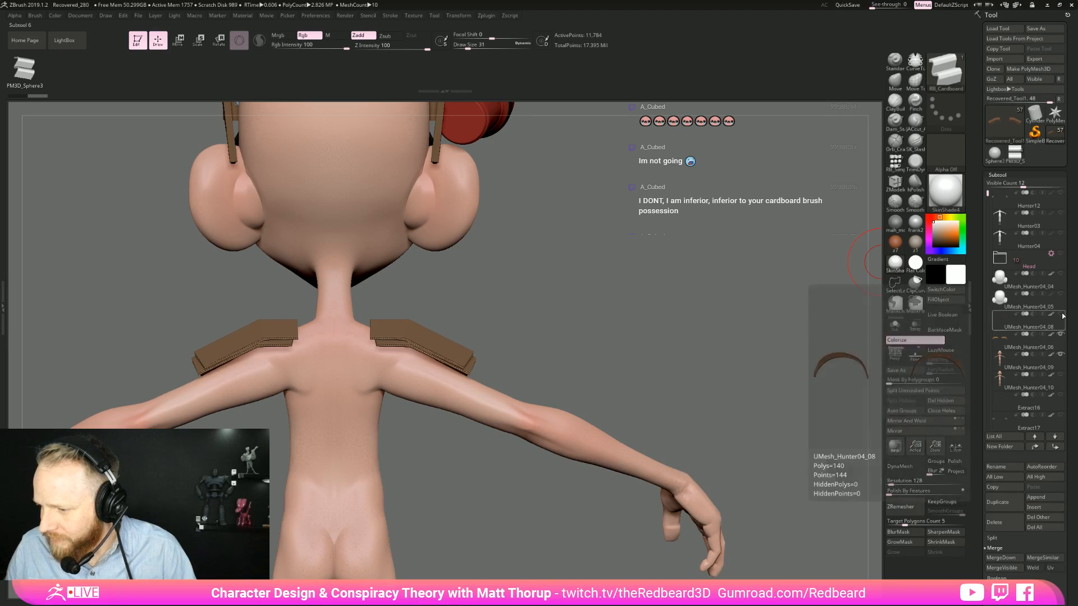
{"action": "left_click", "coordinate": [1061, 314]}
{"action": "left_click_drag", "start_coordinate": [702, 264], "coordinate": [684, 326]}
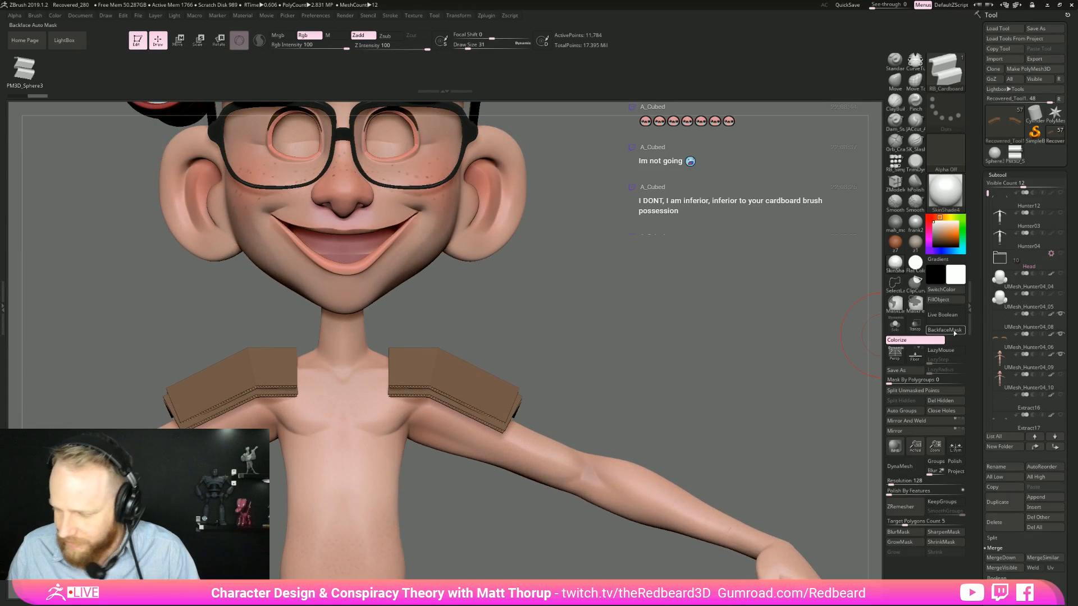
Step: Show the four teeth subtools, the PM3D_Sphere3D1 hair and the character's eyes
{"action": "left_click_drag", "start_coordinate": [985, 204], "coordinate": [976, 336]}
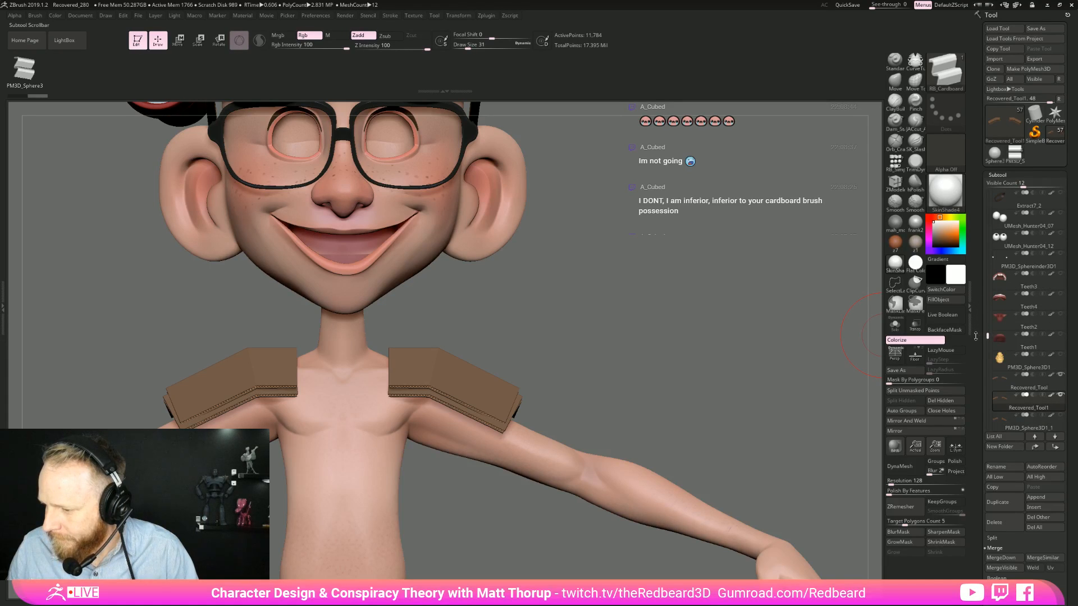
{"action": "left_click", "coordinate": [1060, 274]}
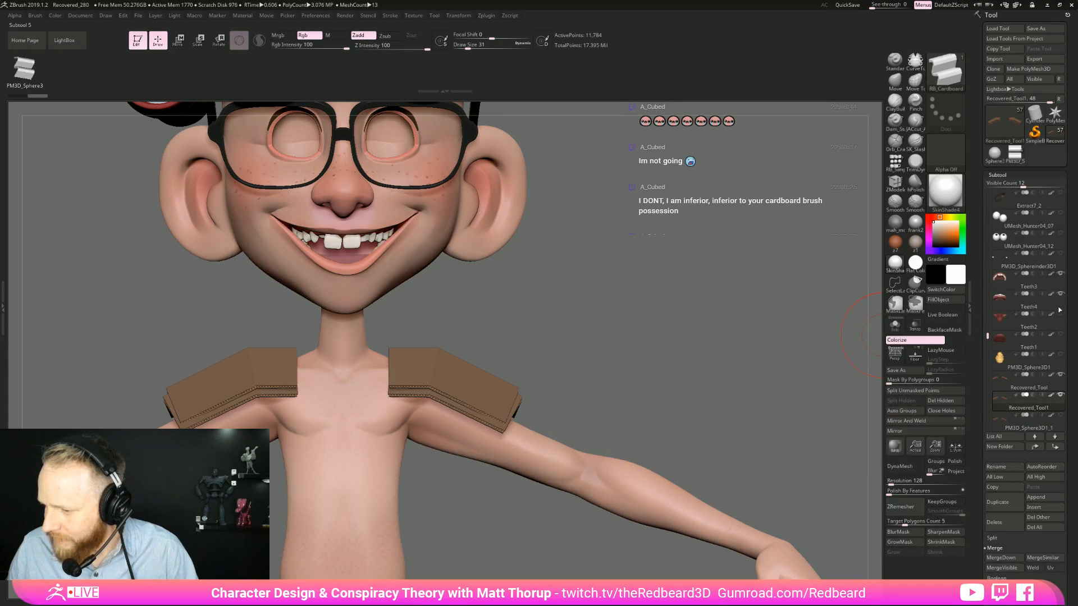
{"action": "left_click", "coordinate": [1059, 334]}
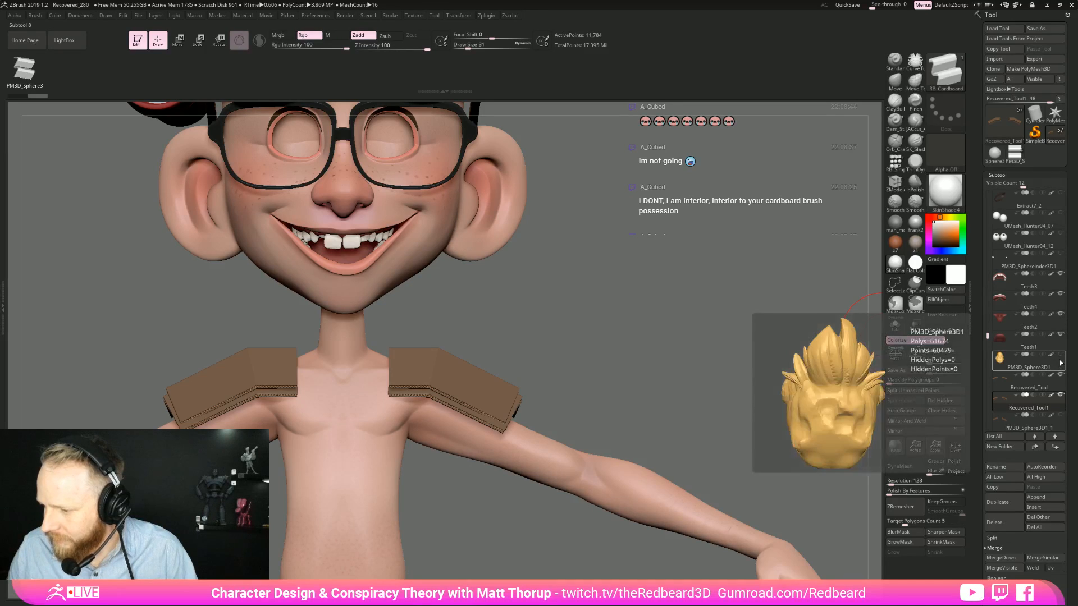
{"action": "left_click", "coordinate": [1061, 355]}
{"action": "left_click_drag", "start_coordinate": [987, 354], "coordinate": [987, 375]}
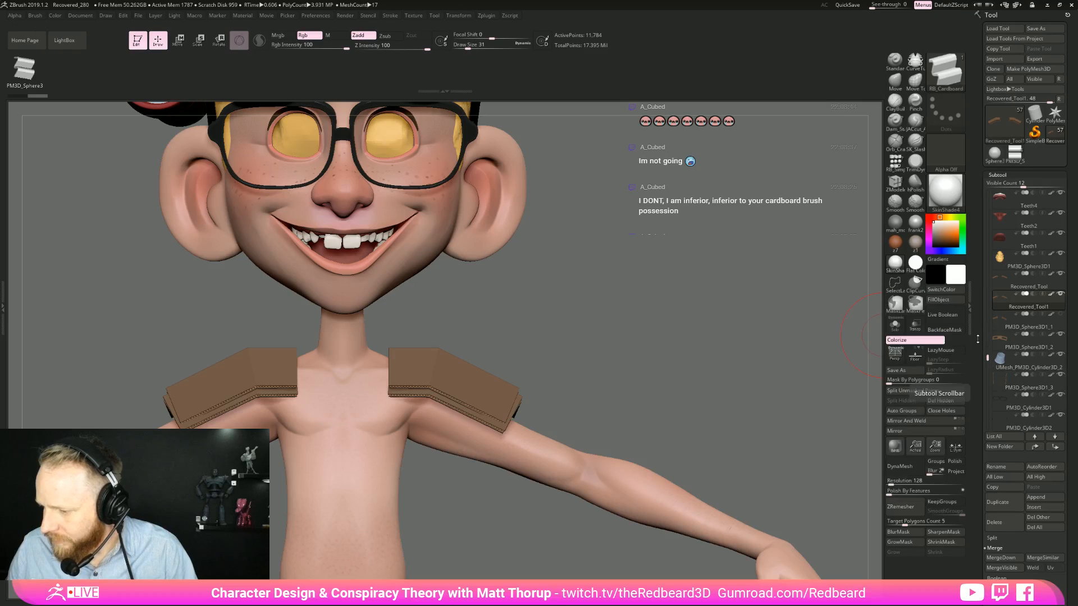
{"action": "left_click_drag", "start_coordinate": [987, 358], "coordinate": [988, 318]}
{"action": "left_click", "coordinate": [1037, 309]}
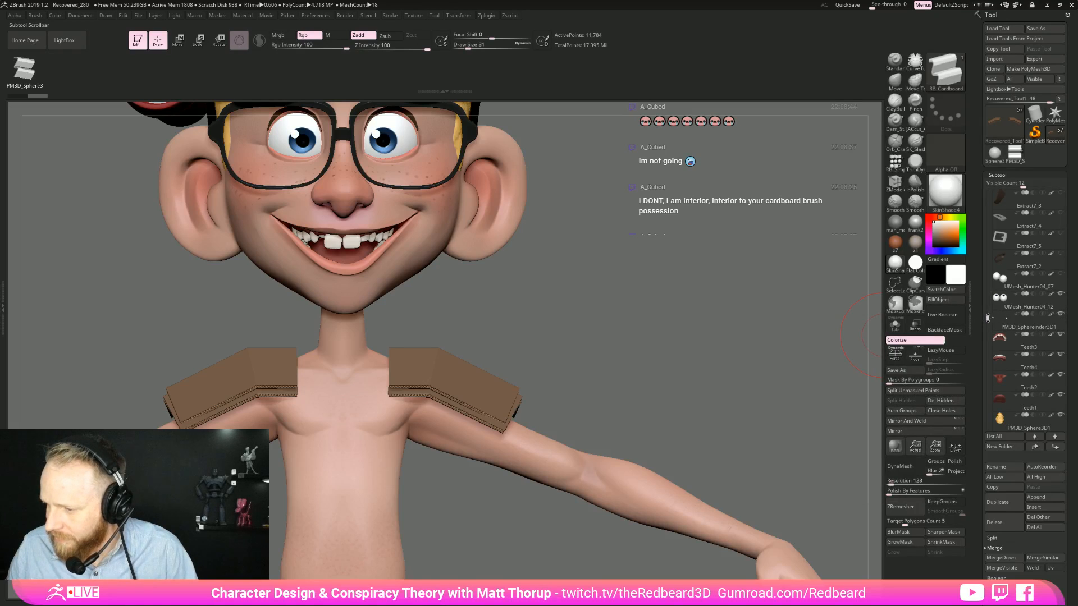
Step: Show the crossed chest straps and buckles of the Extract7 series and frame the whole character
{"action": "left_click_drag", "start_coordinate": [987, 318], "coordinate": [988, 311]}
{"action": "left_click", "coordinate": [1062, 275]}
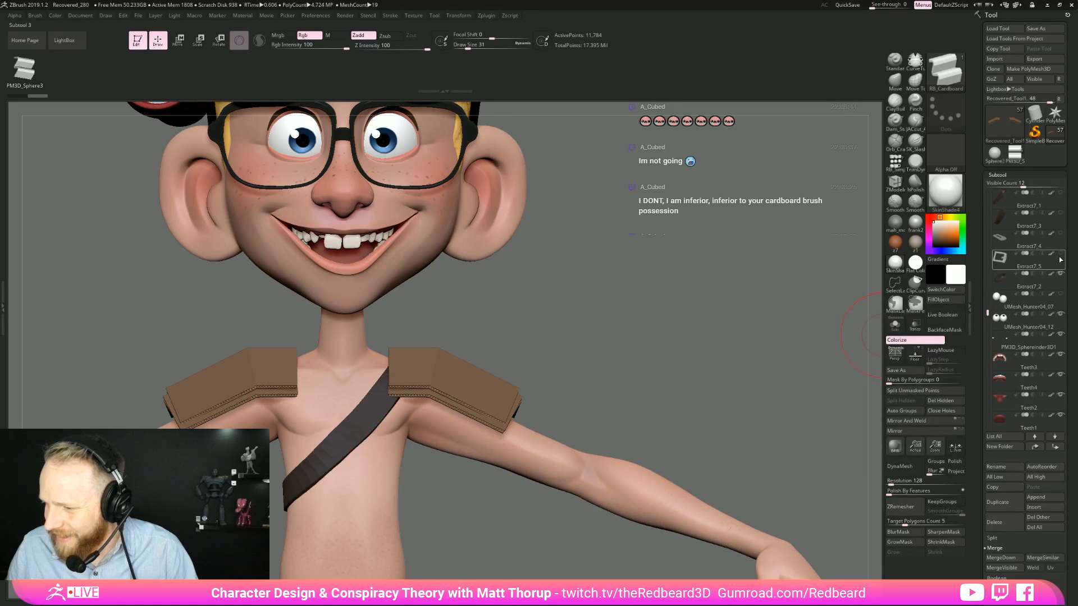
{"action": "left_click", "coordinate": [1061, 224]}
{"action": "left_click", "coordinate": [1061, 214]}
{"action": "left_click", "coordinate": [1060, 194]}
{"action": "key", "text": "f"}
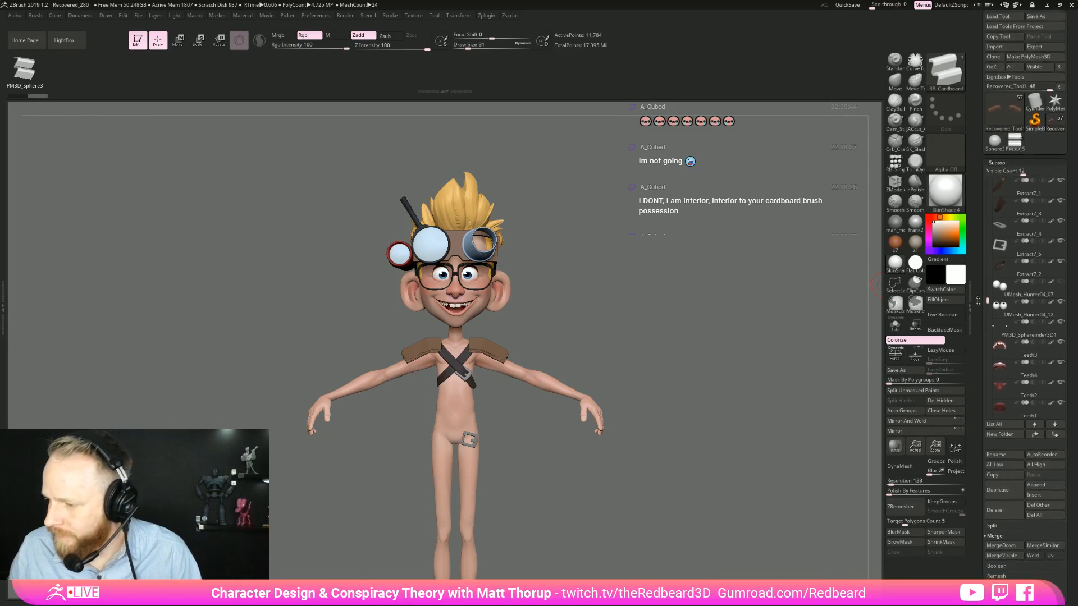
Step: Show the blue shirt, belt with pouch, shorts, leg strap and grey leggings
{"action": "left_click_drag", "start_coordinate": [986, 315], "coordinate": [987, 292]}
{"action": "left_click", "coordinate": [1061, 273]}
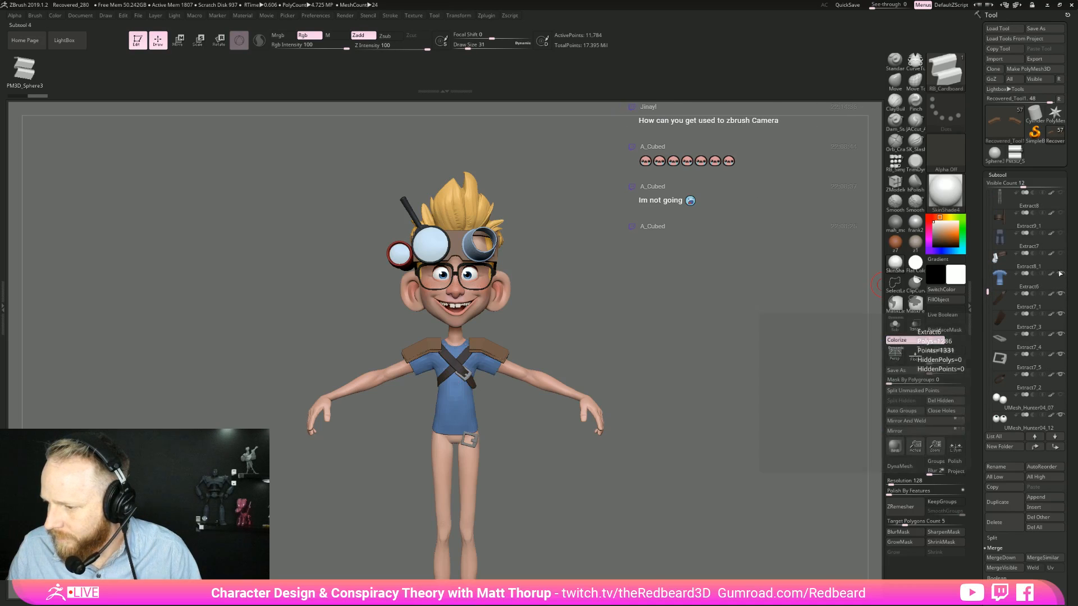
{"action": "left_click", "coordinate": [1061, 253]}
{"action": "left_click", "coordinate": [1061, 233]}
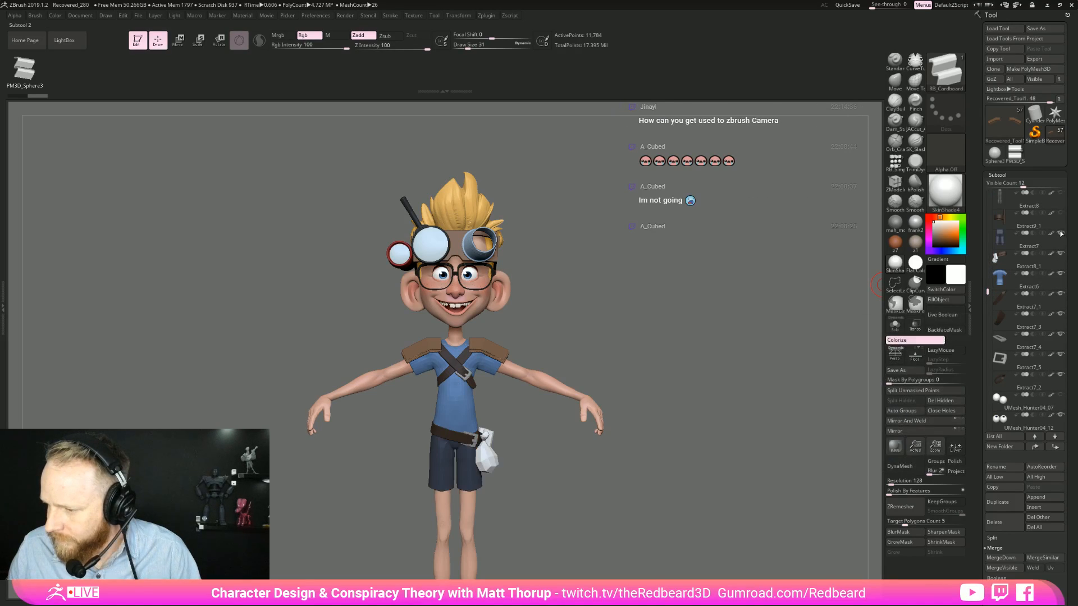
{"action": "left_click", "coordinate": [1063, 195]}
{"action": "left_click", "coordinate": [1036, 203]}
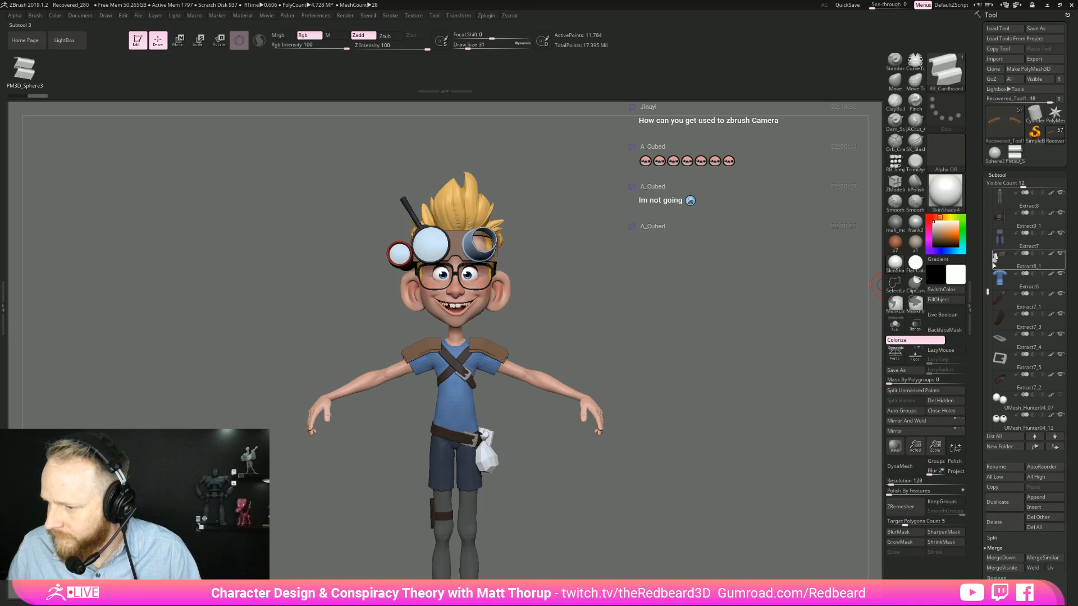
Step: Show the orange gloves Extract9 and the blue Extract10 piece
{"action": "left_click_drag", "start_coordinate": [990, 290], "coordinate": [989, 270]}
{"action": "left_click", "coordinate": [1030, 239]}
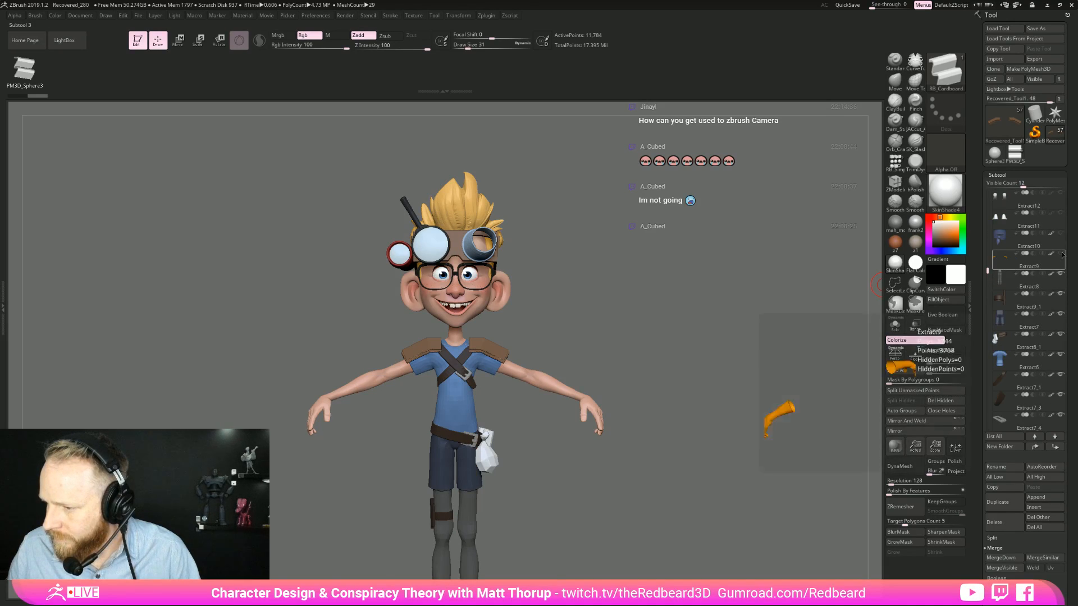
{"action": "left_click", "coordinate": [1060, 233]}
{"action": "left_click", "coordinate": [1061, 196]}
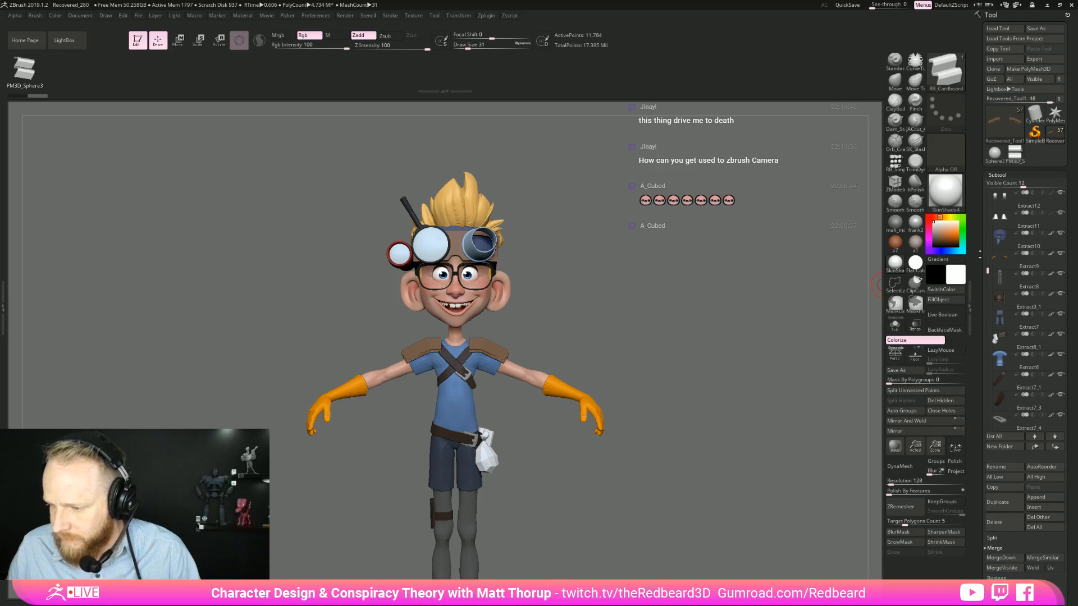
Step: Show the remaining clothing subtools up to Extract17, including the socks, red neckerchief and elbow pads
{"action": "left_click_drag", "start_coordinate": [988, 270], "coordinate": [988, 240]}
{"action": "left_click", "coordinate": [1062, 295]}
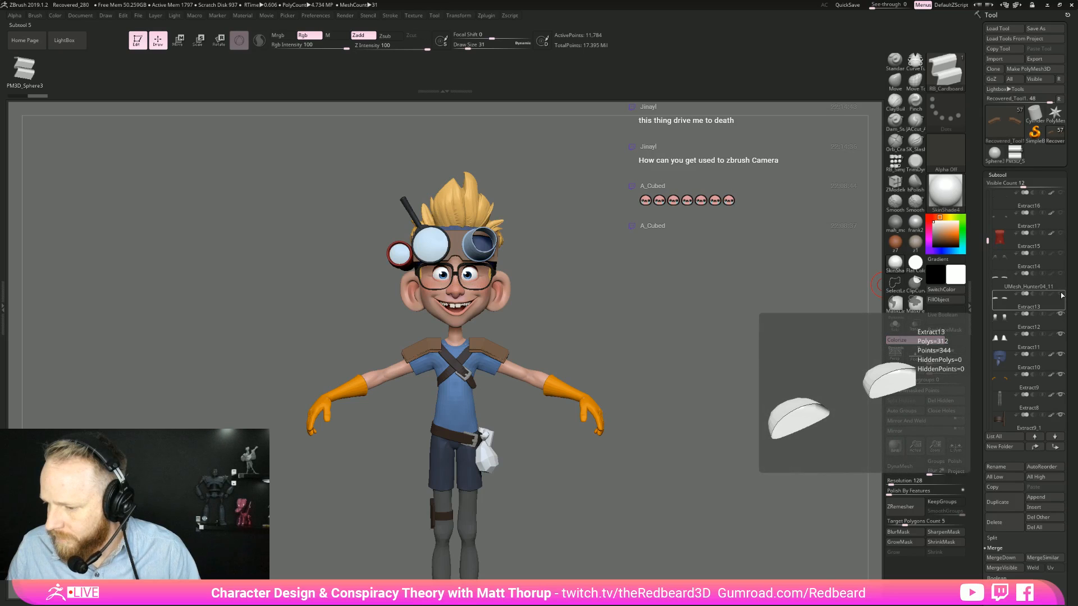
{"action": "left_click", "coordinate": [1059, 277]}
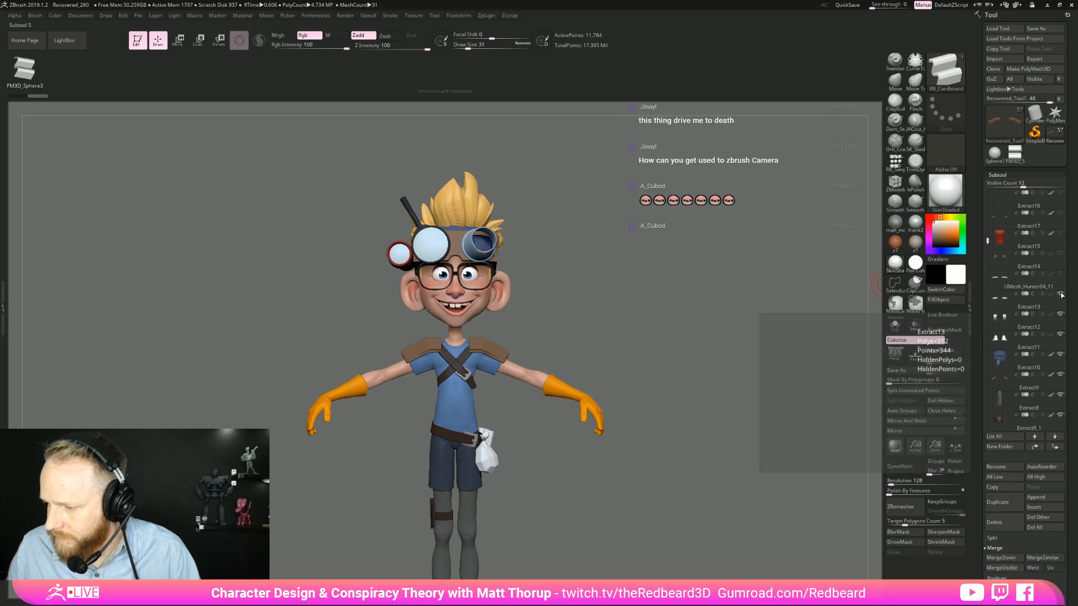
{"action": "left_click", "coordinate": [1060, 254]}
{"action": "left_click_drag", "start_coordinate": [648, 291], "coordinate": [707, 388]}
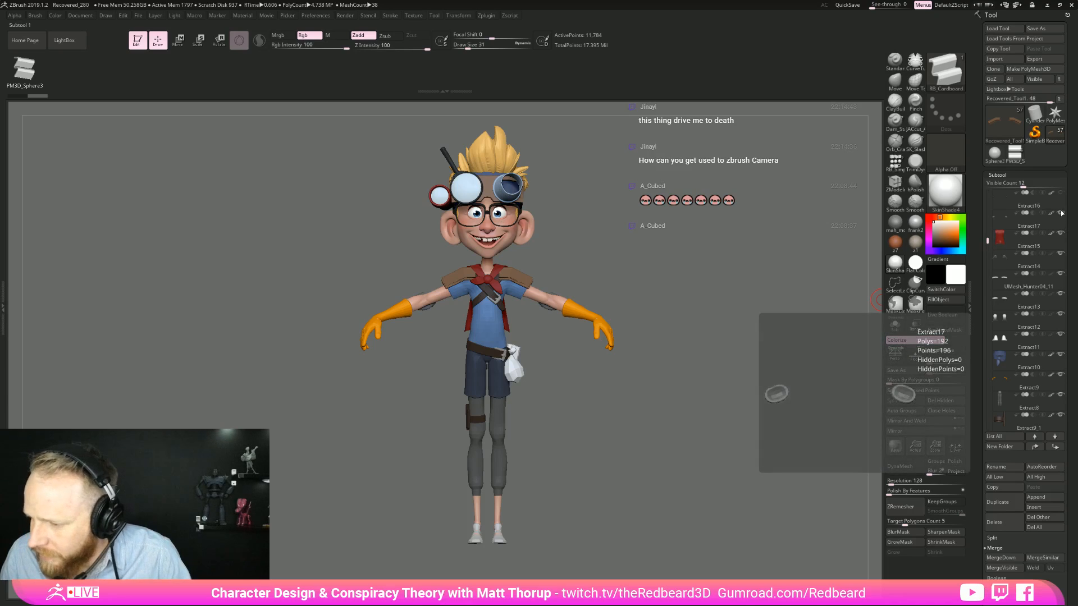
{"action": "left_click_drag", "start_coordinate": [989, 233], "coordinate": [985, 202]}
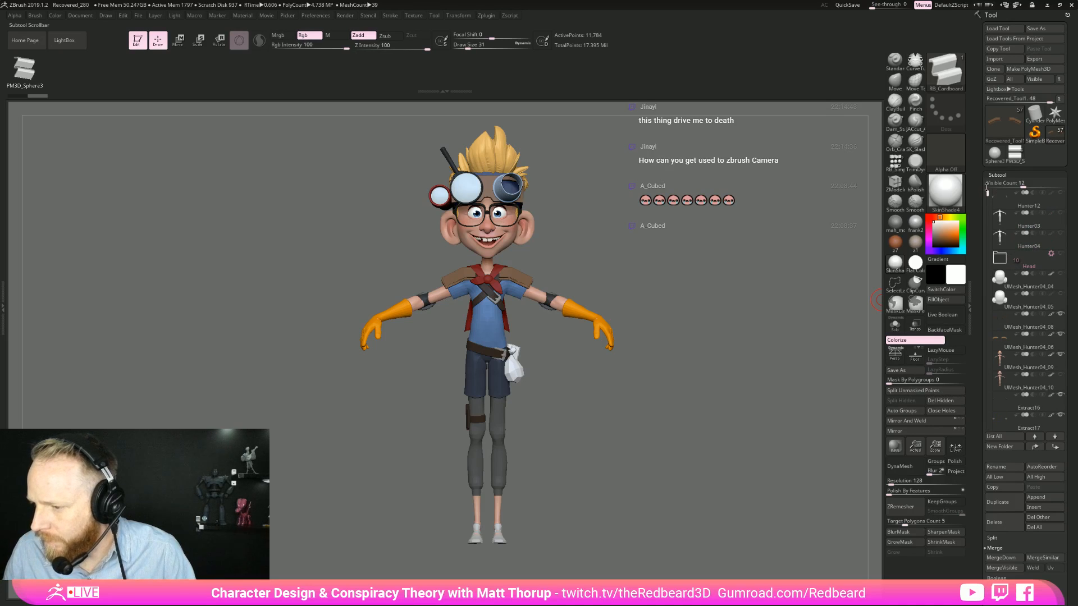
Step: Save the complete character as a new tool file version named Hunter13.ZTL
{"action": "left_click", "coordinate": [1038, 28]}
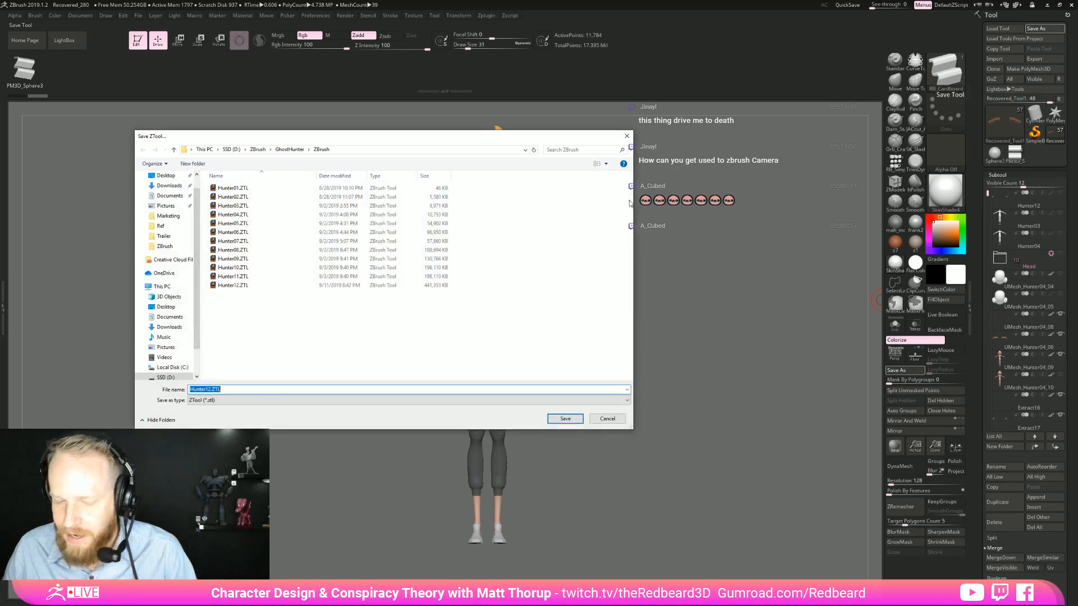
{"action": "left_click", "coordinate": [225, 390]}
{"action": "left_click_drag", "start_coordinate": [208, 389], "coordinate": [327, 392]}
{"action": "type", "text": "3"}
{"action": "key", "text": "Return"}
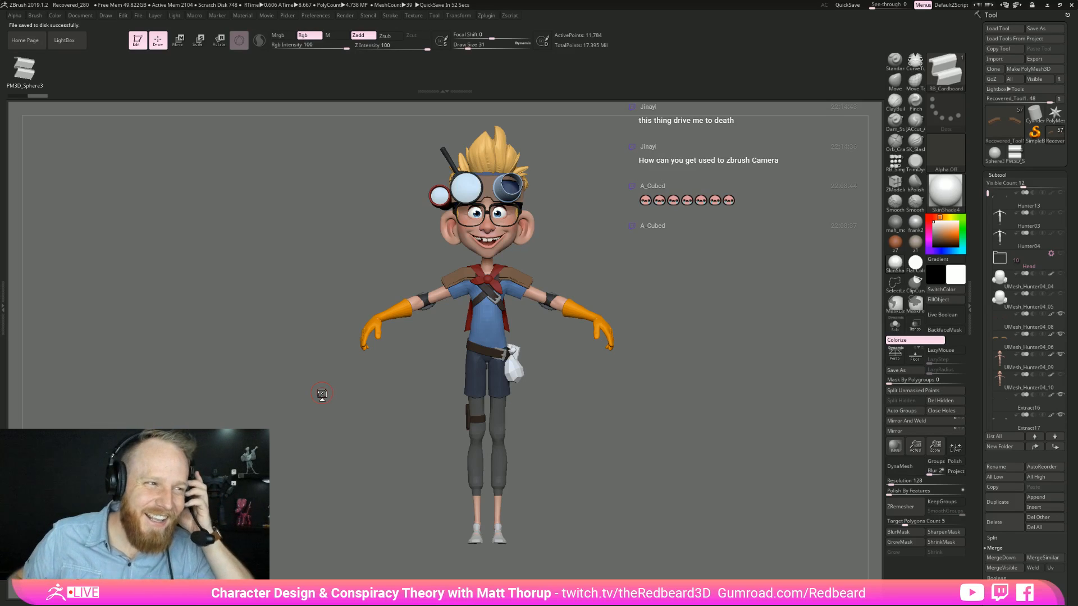
Step: Select the shoe piece Extract13 and its straps Extract14 on the character's feet
{"action": "left_click_drag", "start_coordinate": [686, 416], "coordinate": [598, 487]}
{"action": "left_click", "coordinate": [500, 397], "text": "alt"}
{"action": "left_click_drag", "start_coordinate": [553, 409], "coordinate": [643, 442]}
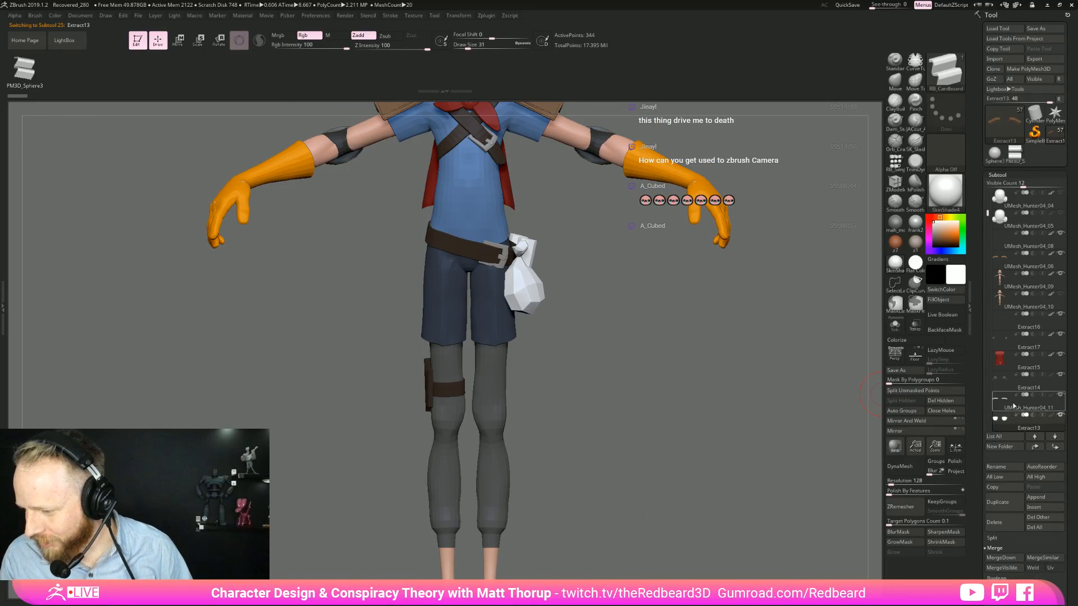
{"action": "mouse_move", "coordinate": [1020, 387]}
{"action": "left_click_drag", "start_coordinate": [674, 524], "coordinate": [657, 413], "text": "alt"}
{"action": "left_click_drag", "start_coordinate": [580, 453], "coordinate": [711, 481]}
{"action": "left_click_drag", "start_coordinate": [664, 431], "coordinate": [639, 427], "text": "alt"}
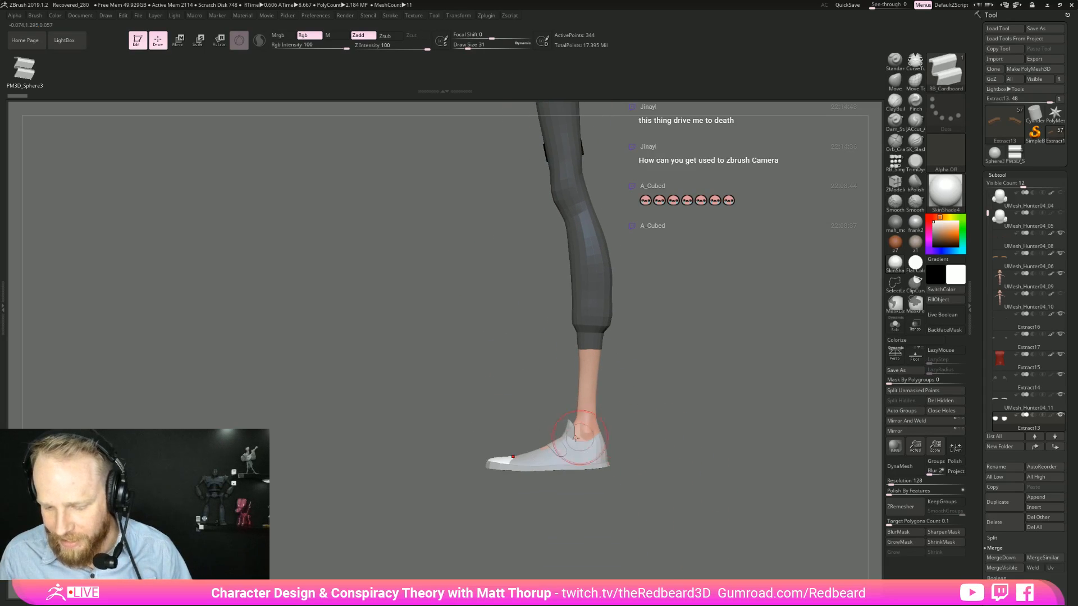
{"action": "left_click_drag", "start_coordinate": [513, 466], "coordinate": [524, 415]}
{"action": "left_click", "coordinate": [528, 399], "text": "alt"}
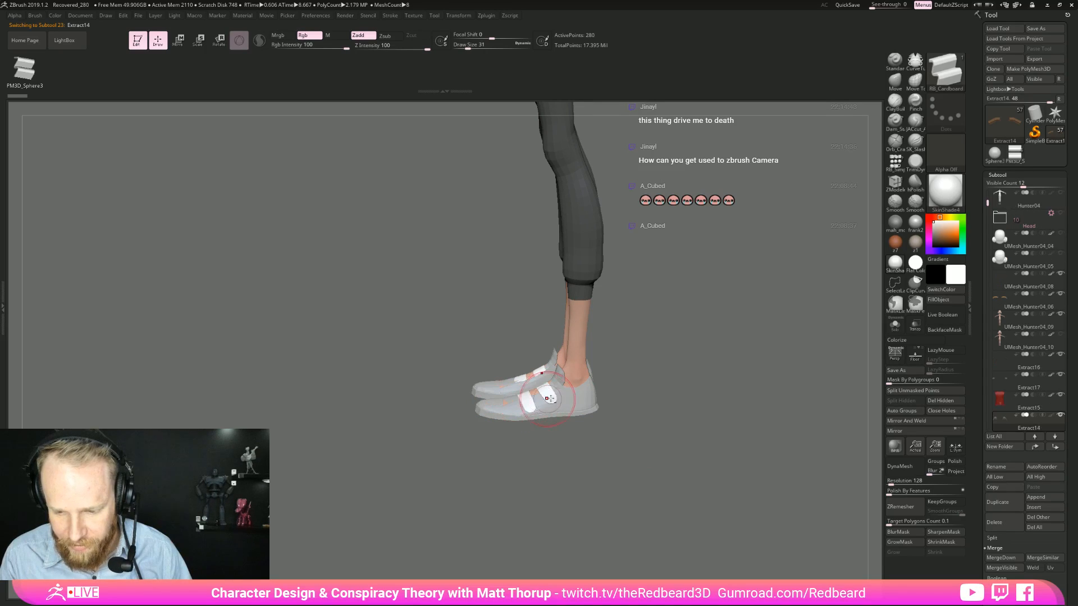
{"action": "left_click", "coordinate": [575, 398], "text": "alt"}
Step: Activate the shoe sole UMesh_Hunter04_11, enable transforming multiple subtools with the Move gizmo, and include all the shoe pieces
{"action": "mouse_move", "coordinate": [574, 399]}
{"action": "left_mouse_down"}
{"action": "mouse_move", "coordinate": [561, 414]}
{"action": "mouse_move", "coordinate": [640, 405]}
{"action": "mouse_move", "coordinate": [646, 387]}
{"action": "mouse_move", "coordinate": [691, 390]}
{"action": "mouse_move", "coordinate": [646, 465]}
{"action": "mouse_move", "coordinate": [662, 403]}
{"action": "mouse_move", "coordinate": [681, 431]}
{"action": "left_mouse_up"}
{"action": "left_click", "coordinate": [557, 416], "text": "alt"}
{"action": "left_click", "coordinate": [562, 404], "text": "alt"}
{"action": "key", "text": "w"}
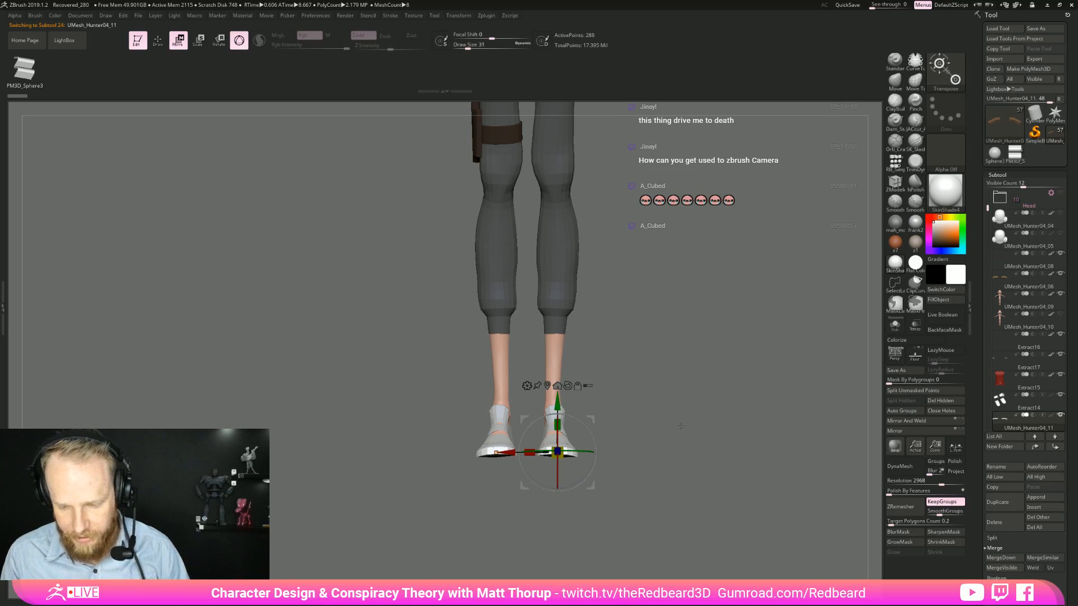
{"action": "left_click", "coordinate": [588, 386]}
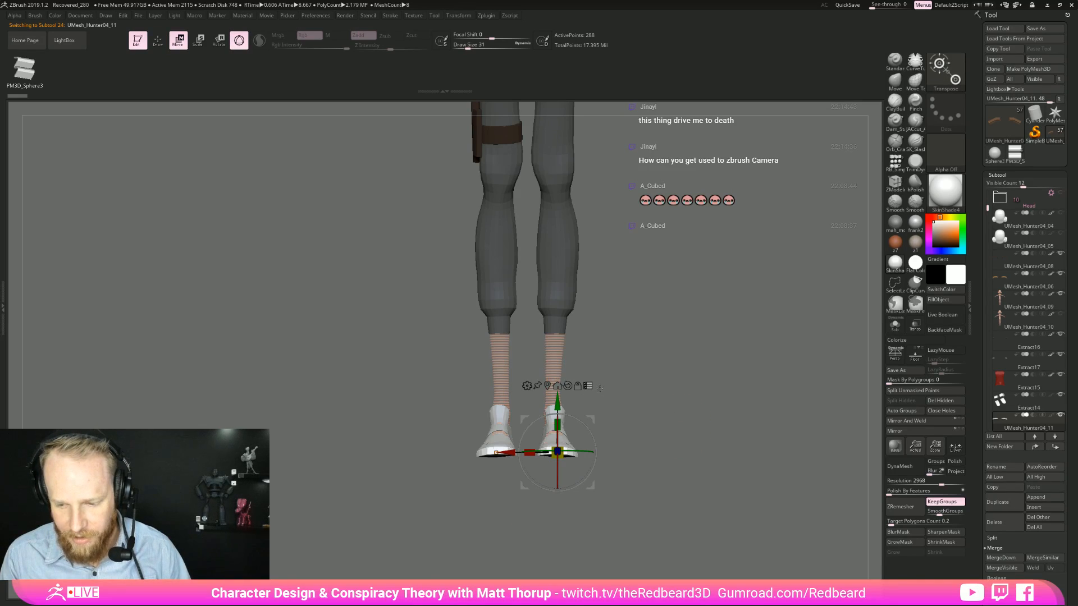
{"action": "mouse_move", "coordinate": [682, 365]}
{"action": "left_mouse_down", "text": "shift"}
{"action": "mouse_move", "coordinate": [697, 377]}
{"action": "mouse_move", "coordinate": [635, 380]}
{"action": "mouse_move", "coordinate": [421, 499]}
{"action": "left_mouse_up", "text": "shift"}
{"action": "left_click_drag", "start_coordinate": [722, 412], "coordinate": [657, 384], "text": "shift"}
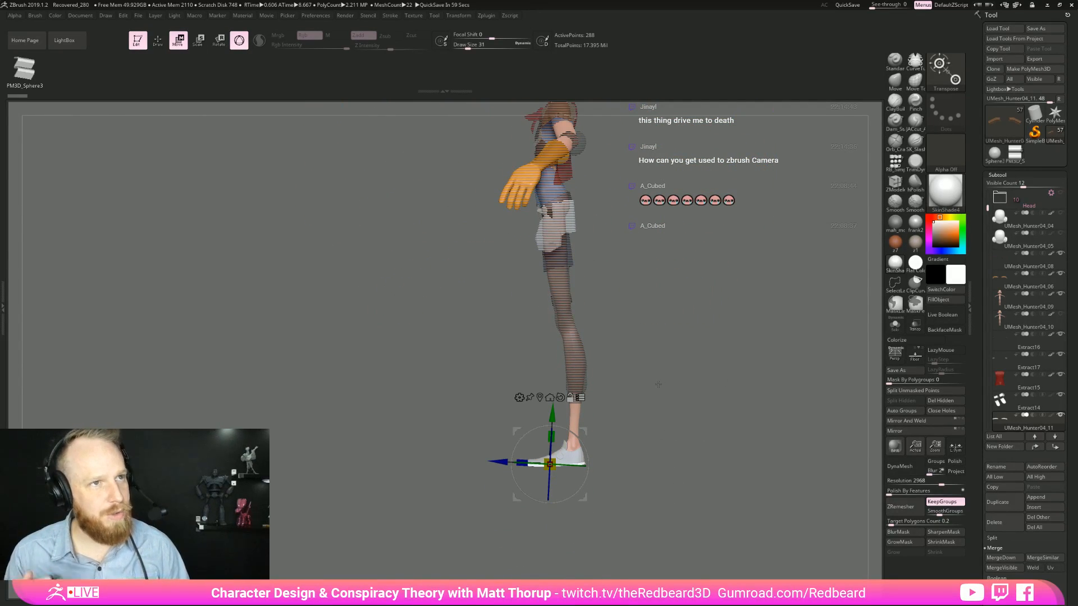
{"action": "left_click_drag", "start_coordinate": [679, 387], "coordinate": [682, 381], "text": "alt"}
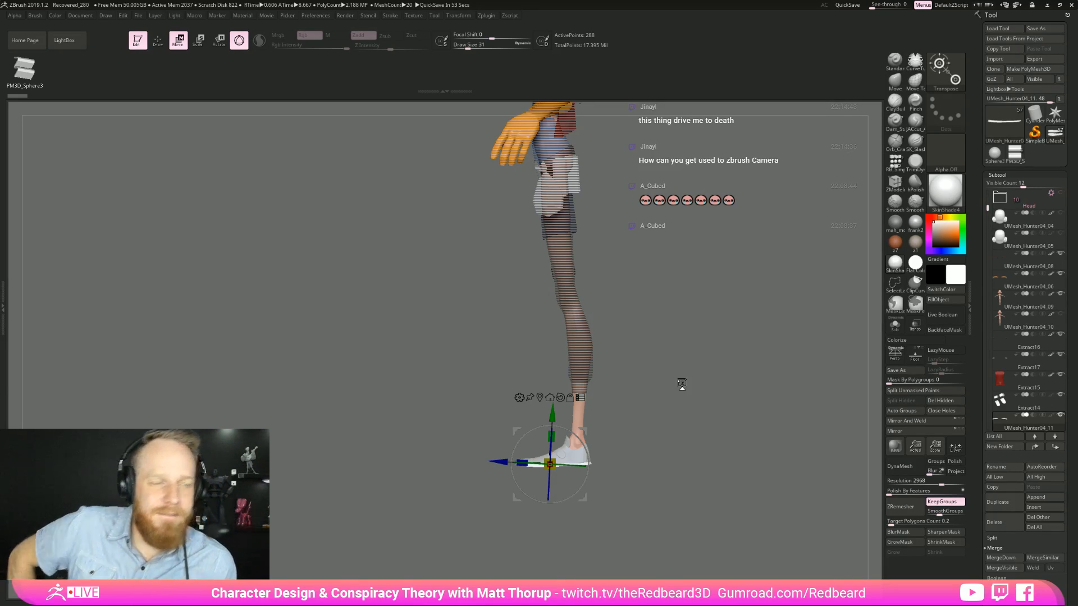
{"action": "left_click_drag", "start_coordinate": [682, 384], "coordinate": [725, 361], "text": "alt"}
{"action": "left_click_drag", "start_coordinate": [665, 331], "coordinate": [596, 369], "text": "ctrl+alt+shift"}
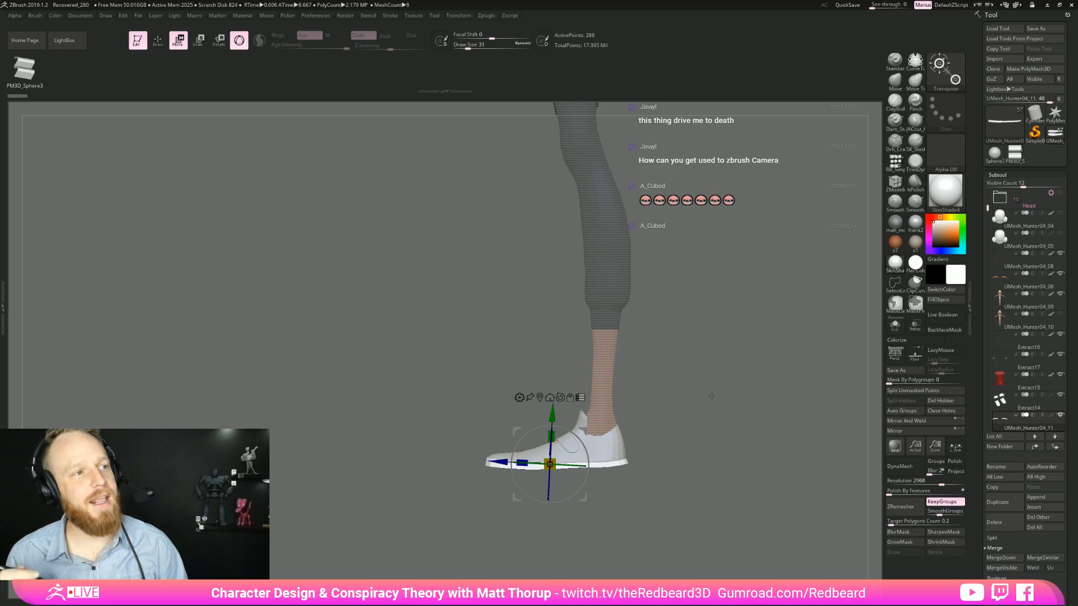
{"action": "left_click_drag", "start_coordinate": [711, 396], "coordinate": [620, 407]}
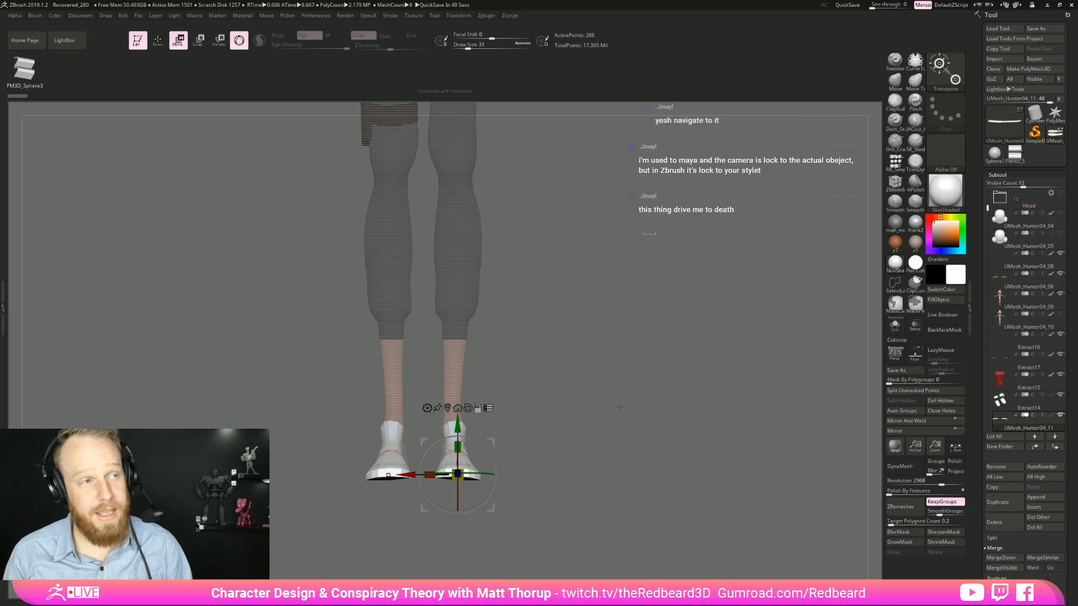
{"action": "left_click_drag", "start_coordinate": [619, 406], "coordinate": [565, 352]}
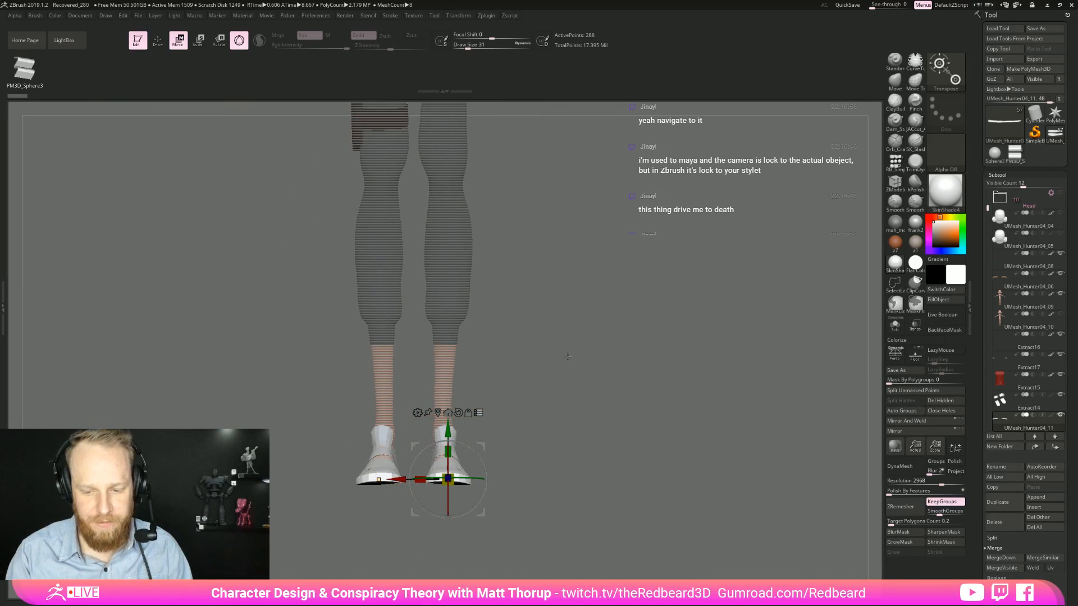
{"action": "mouse_move", "coordinate": [581, 403]}
{"action": "left_mouse_down"}
{"action": "mouse_move", "coordinate": [617, 335]}
{"action": "mouse_move", "coordinate": [583, 396]}
{"action": "left_mouse_up"}
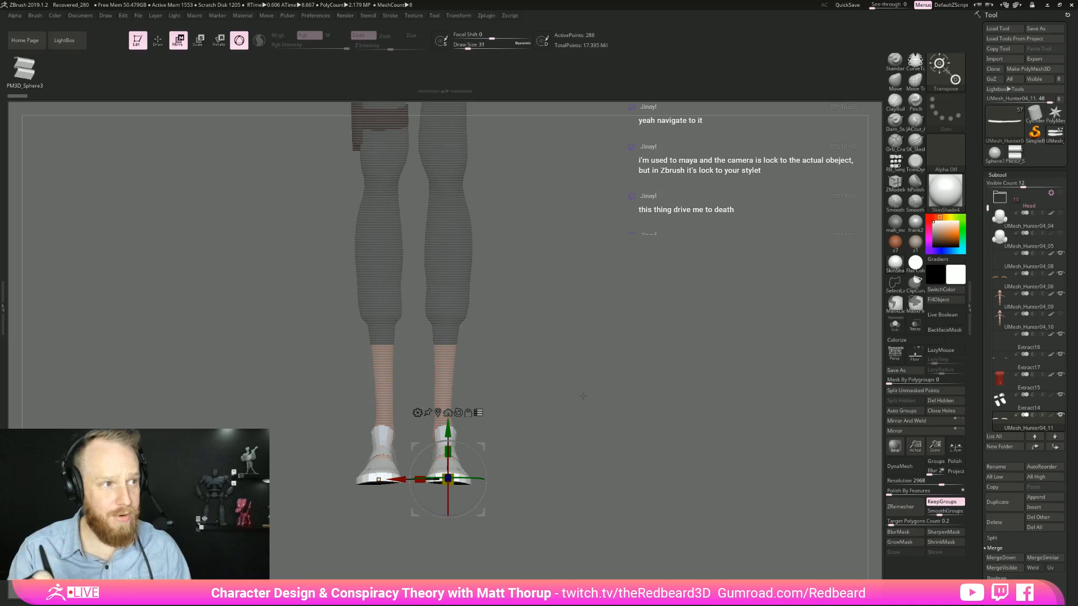
{"action": "left_click_drag", "start_coordinate": [473, 286], "coordinate": [601, 410]}
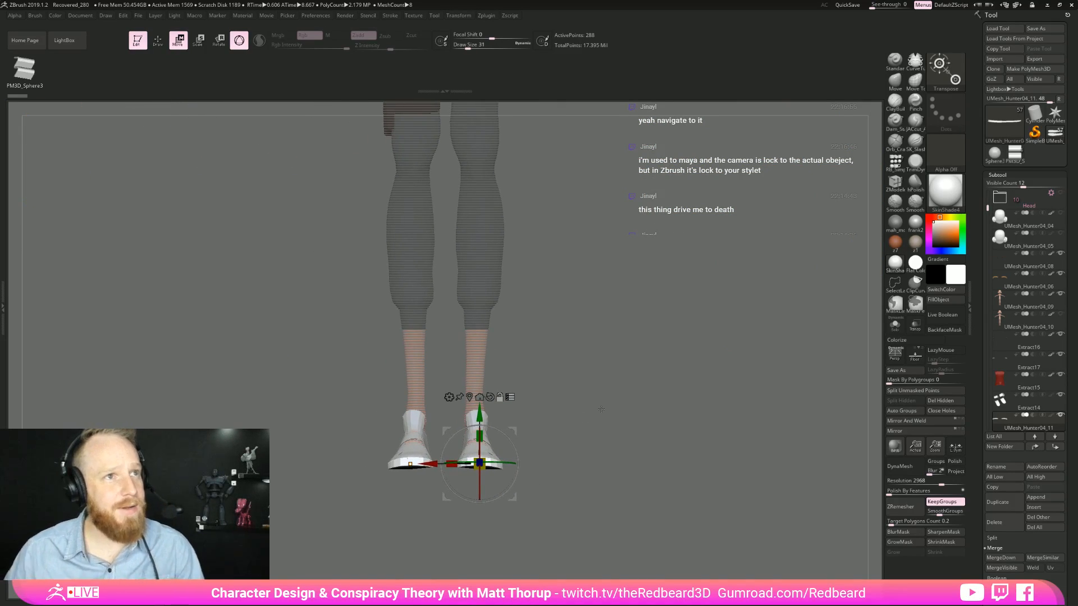
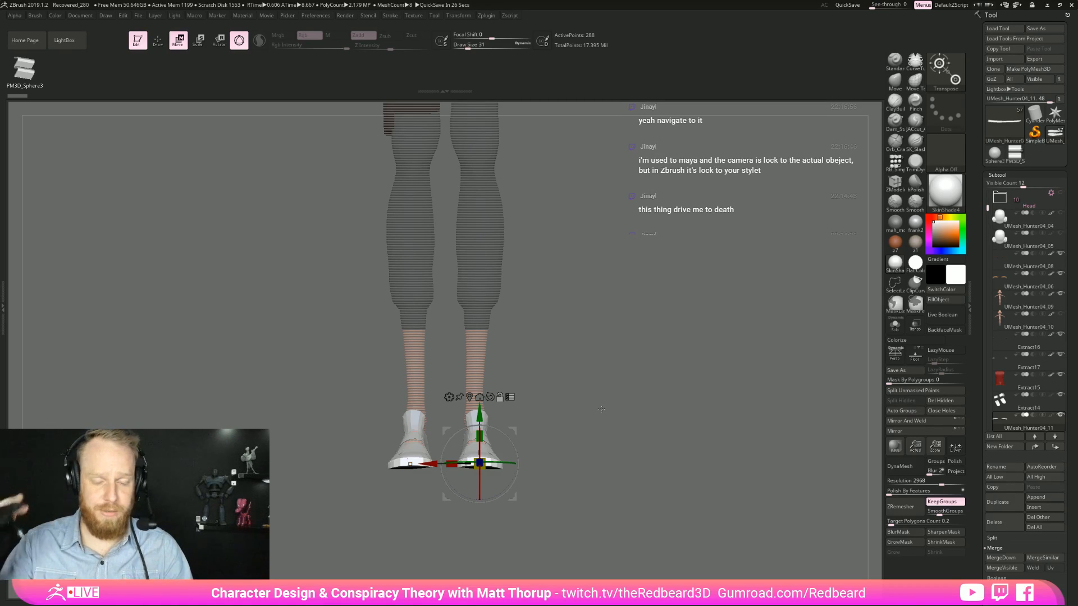
{"action": "left_click_drag", "start_coordinate": [693, 401], "coordinate": [664, 448]}
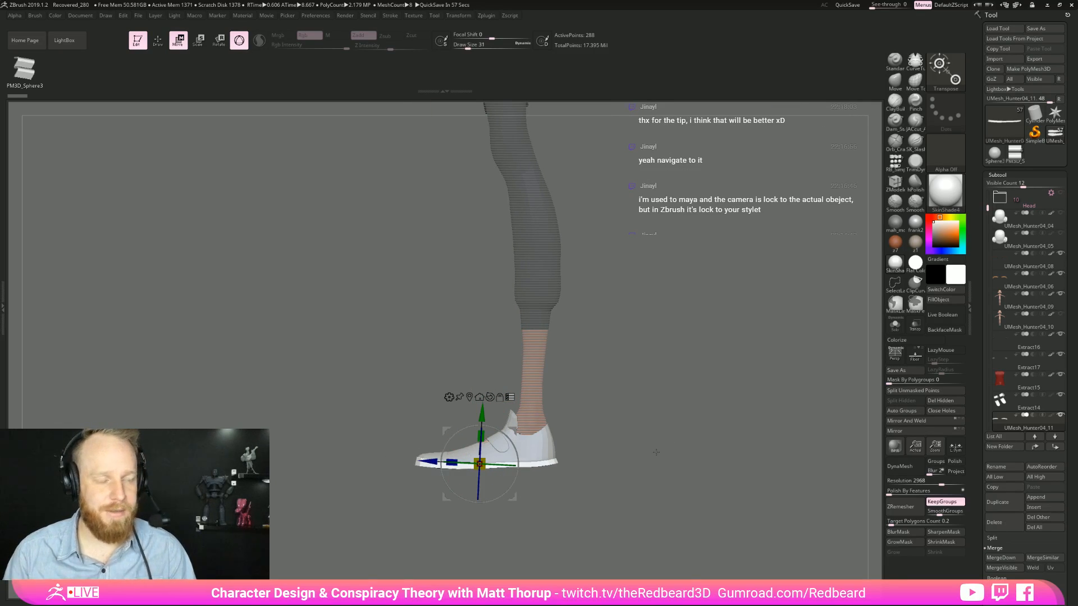
{"action": "left_click_drag", "start_coordinate": [656, 452], "coordinate": [832, 353]}
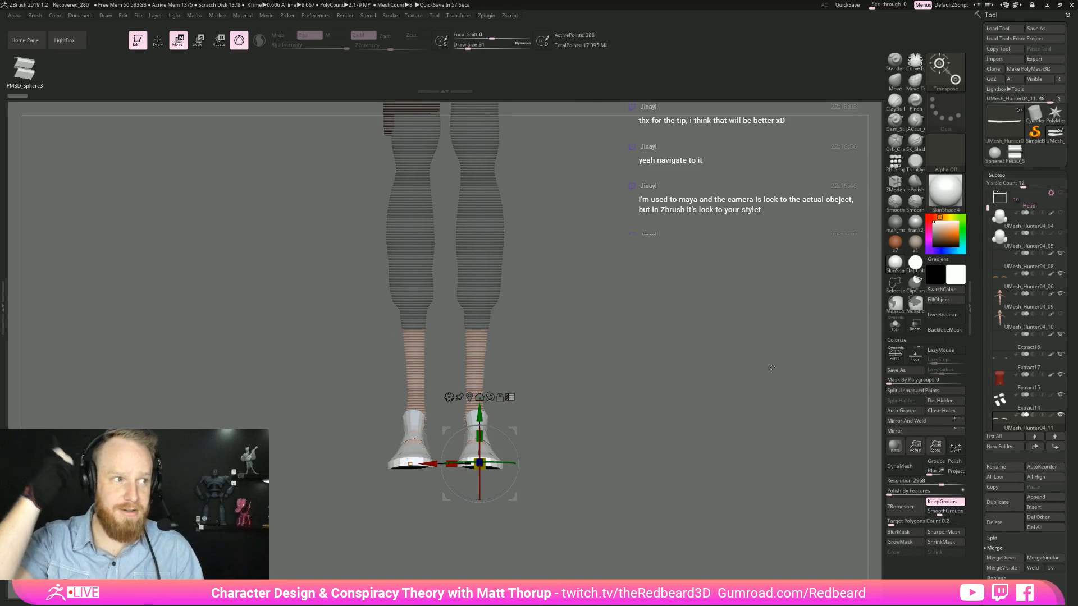
Step: Try moving all the selected shoe pieces forward together, and undo the move
{"action": "left_click_drag", "start_coordinate": [633, 400], "coordinate": [623, 428]}
{"action": "left_click_drag", "start_coordinate": [512, 503], "coordinate": [494, 470]}
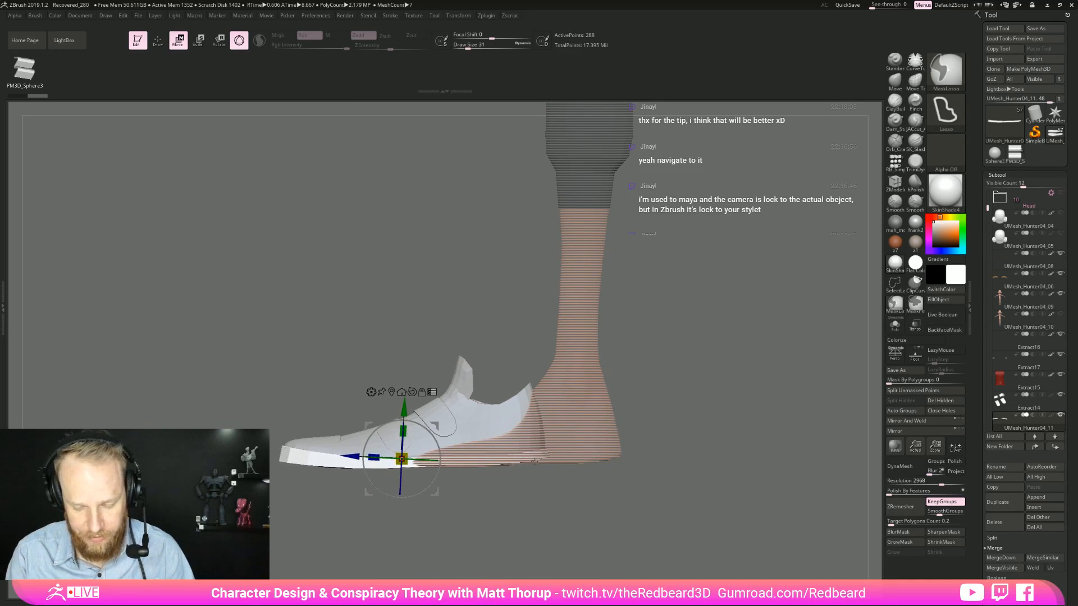
{"action": "key", "text": "ctrl+z"}
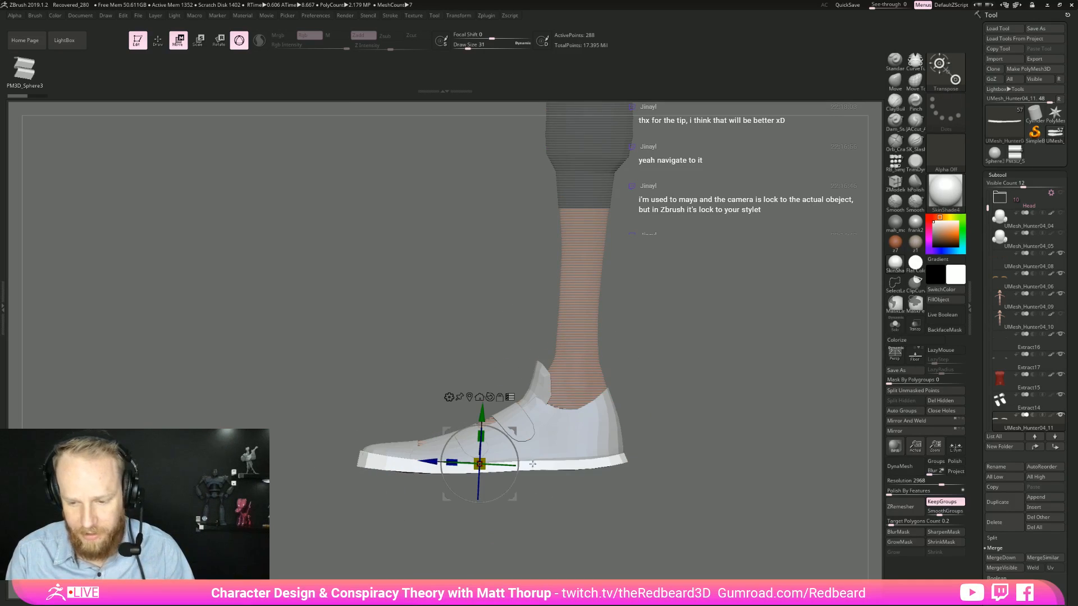
Step: Group the selected shoe subtools into a new folder named Shoe
{"action": "left_click", "coordinate": [1004, 449]}
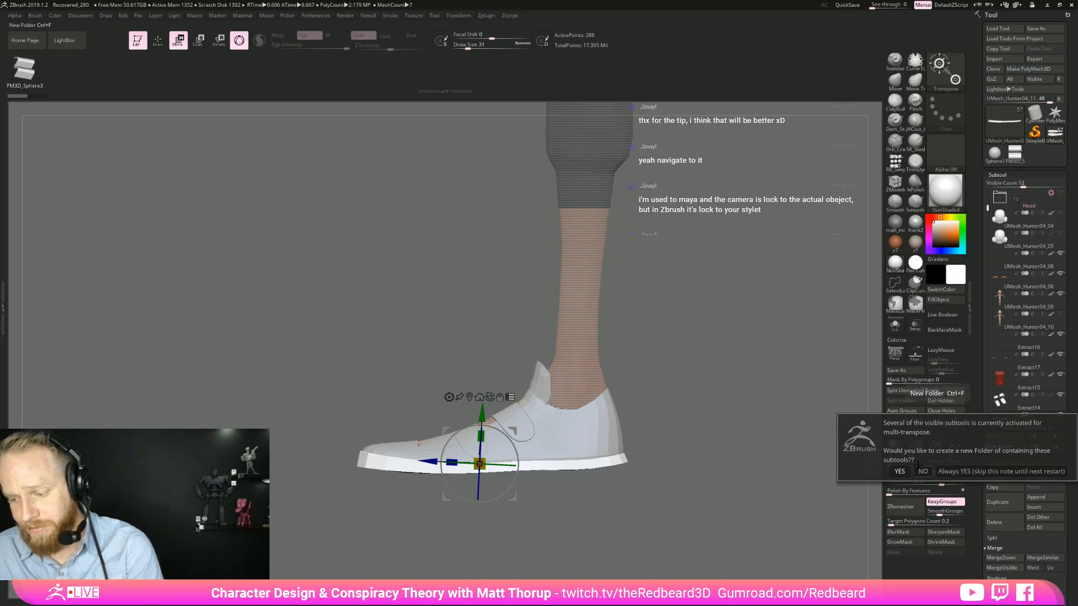
{"action": "left_click", "coordinate": [899, 471]}
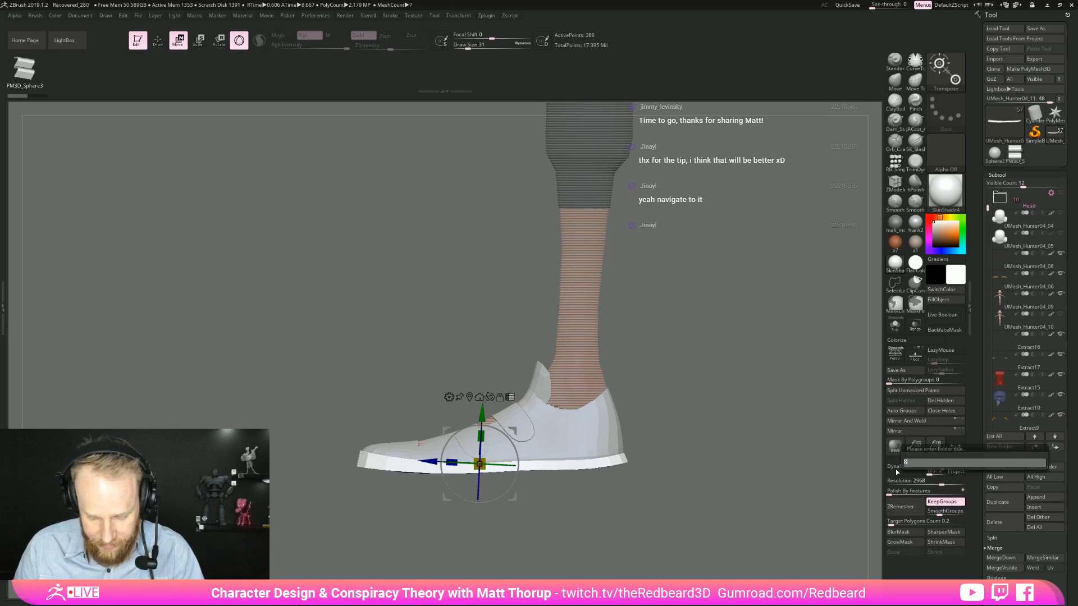
{"action": "key", "text": "Return"}
Step: Try to apply the Deformer to the selected shoe pieces, and return to draw mode
{"action": "left_click_drag", "start_coordinate": [859, 470], "coordinate": [638, 460]}
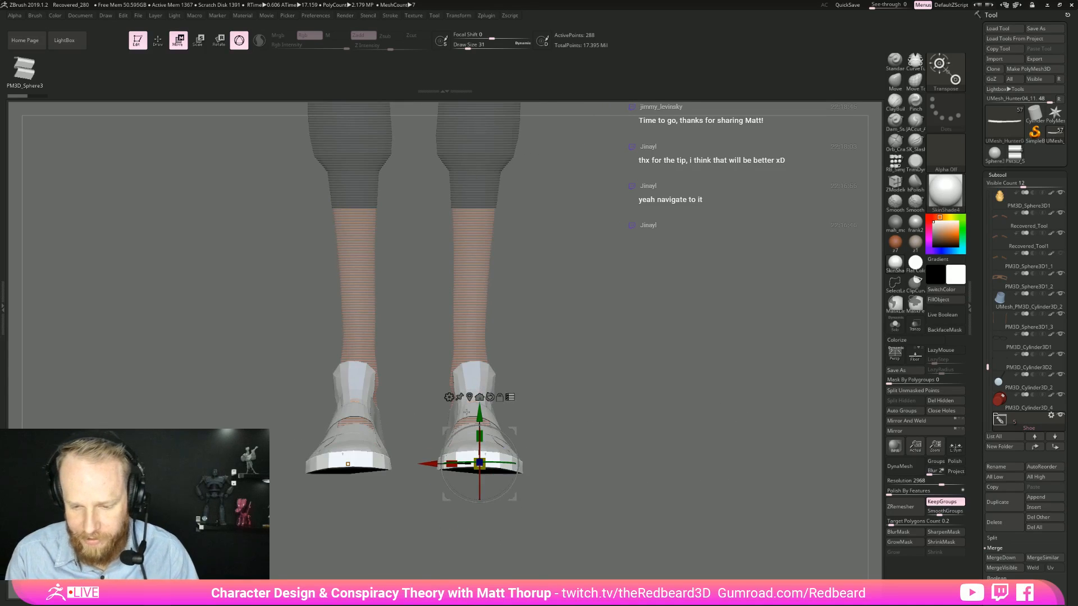
{"action": "left_click", "coordinate": [449, 397]}
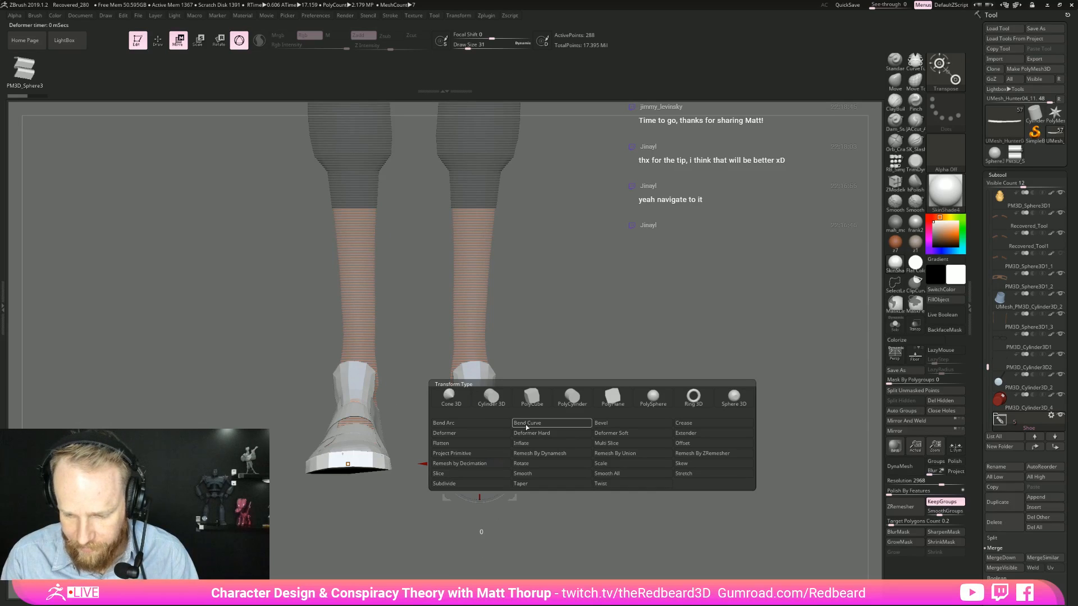
{"action": "left_click", "coordinate": [482, 433]}
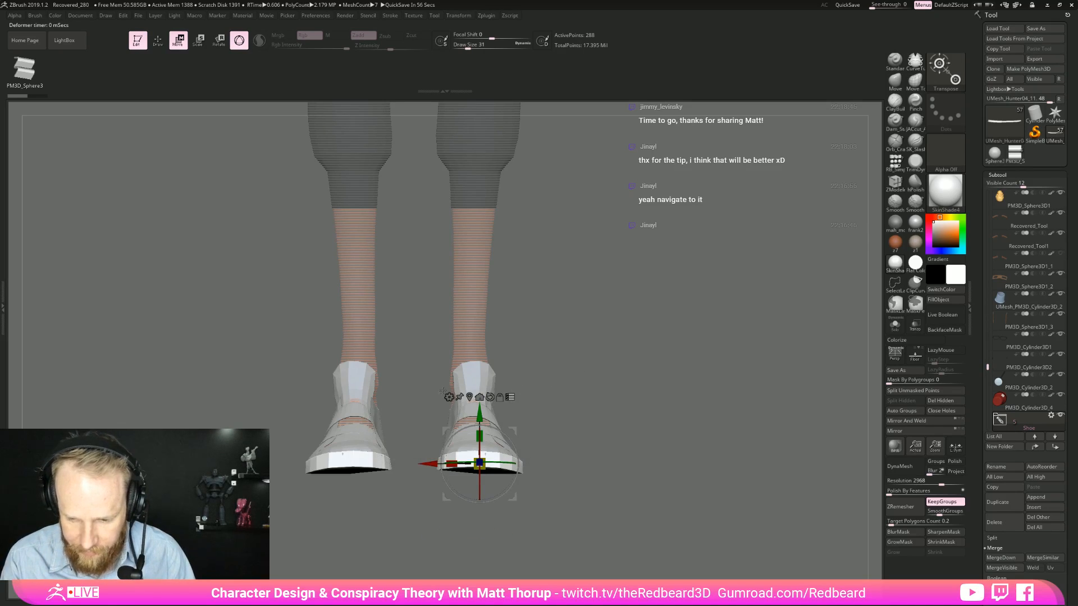
{"action": "left_click", "coordinate": [449, 397]}
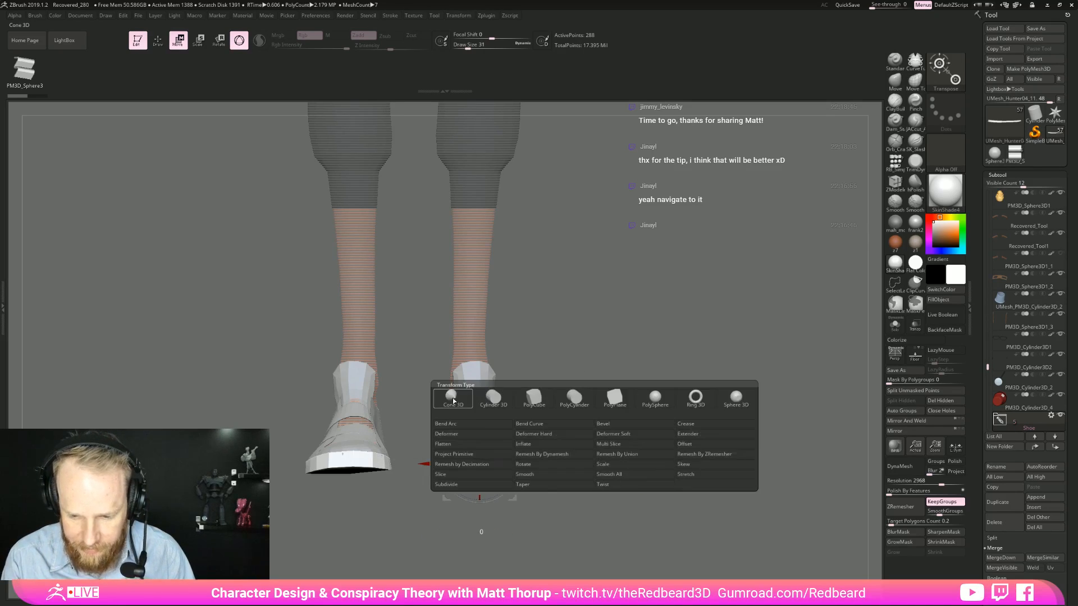
{"action": "left_click", "coordinate": [488, 435]}
{"action": "left_click_drag", "start_coordinate": [589, 449], "coordinate": [658, 422]}
{"action": "key", "text": "q"}
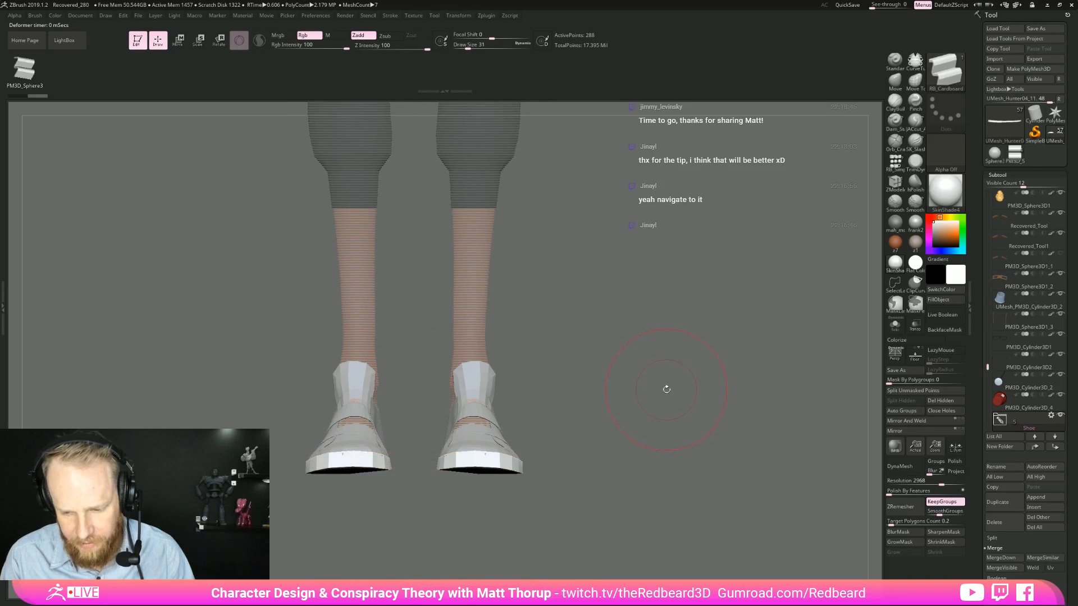
Step: Check the shoes against the full legs and make the sole UMesh_Hunter04_11 the active subtool
{"action": "left_click", "coordinate": [505, 483], "text": "alt"}
{"action": "left_click_drag", "start_coordinate": [528, 488], "coordinate": [750, 480]}
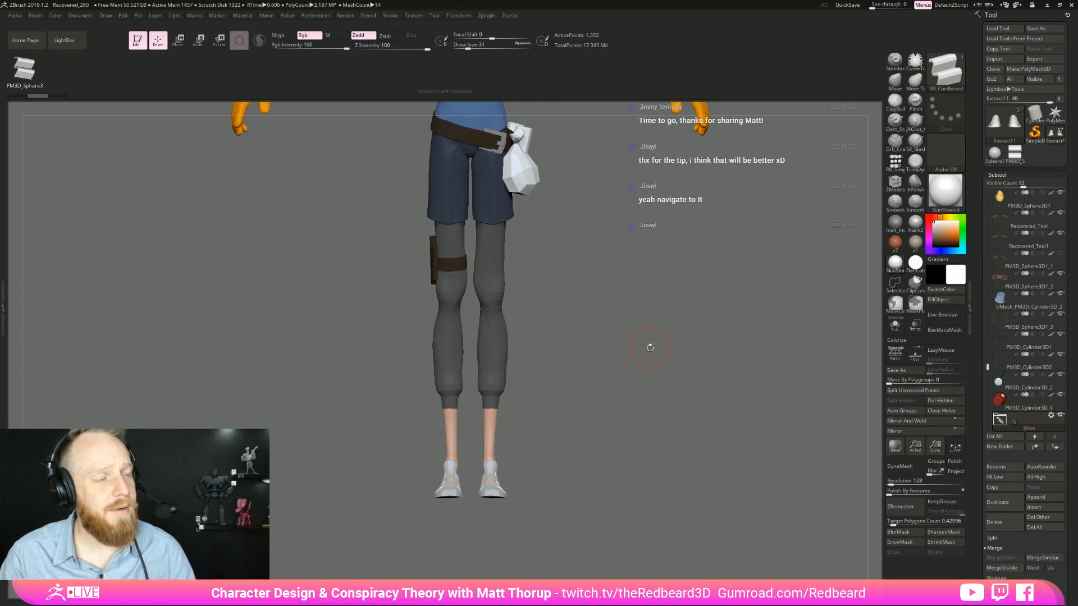
{"action": "left_click_drag", "start_coordinate": [650, 347], "coordinate": [506, 461]}
{"action": "left_click_drag", "start_coordinate": [590, 471], "coordinate": [510, 451]}
{"action": "left_click", "coordinate": [511, 450], "text": "alt"}
{"action": "mouse_move", "coordinate": [644, 386]}
{"action": "left_mouse_down", "text": "alt"}
{"action": "mouse_move", "coordinate": [683, 373]}
{"action": "mouse_move", "coordinate": [629, 413]}
{"action": "left_mouse_up", "text": "alt"}
Step: Reshape the outline of the shoe soles from below with the Move brush, varying its size down to 39
{"action": "key", "text": "b"}
{"action": "key", "text": "m"}
{"action": "key", "text": "v"}
{"action": "key", "text": "s"}
{"action": "mouse_move", "coordinate": [505, 412]}
{"action": "left_mouse_down"}
{"action": "mouse_move", "coordinate": [513, 418]}
{"action": "mouse_move", "coordinate": [456, 439]}
{"action": "left_mouse_up"}
{"action": "key", "text": "s"}
{"action": "left_click_drag", "start_coordinate": [453, 401], "coordinate": [450, 399]}
{"action": "right_click_drag", "start_coordinate": [456, 387], "coordinate": [476, 362]}
{"action": "key", "text": "s"}
{"action": "left_click_drag", "start_coordinate": [477, 362], "coordinate": [482, 362]}
{"action": "left_click_drag", "start_coordinate": [483, 356], "coordinate": [489, 348]}
{"action": "left_click_drag", "start_coordinate": [509, 384], "coordinate": [516, 388]}
{"action": "key", "text": "s"}
{"action": "mouse_move", "coordinate": [510, 471]}
{"action": "left_mouse_down"}
{"action": "mouse_move", "coordinate": [466, 489]}
{"action": "mouse_move", "coordinate": [514, 493]}
{"action": "mouse_move", "coordinate": [509, 473]}
{"action": "left_mouse_up"}
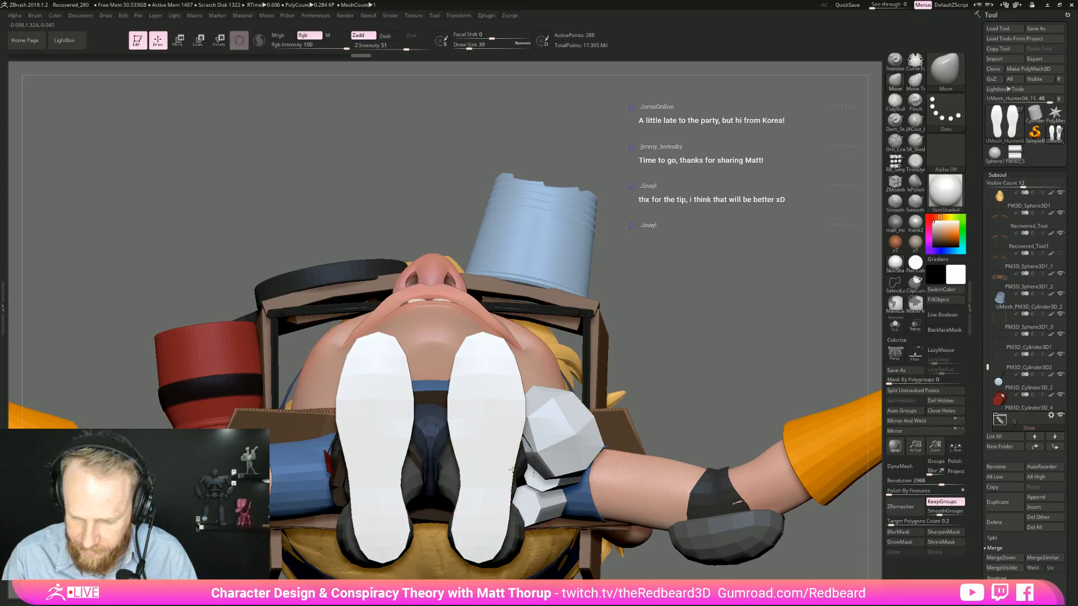
Step: Adjust the toe end of the sole in side view with the Move brush at draw size 54
{"action": "right_click_drag", "start_coordinate": [649, 355], "coordinate": [611, 363], "text": "shift"}
{"action": "key", "text": "s"}
{"action": "left_click_drag", "start_coordinate": [522, 335], "coordinate": [523, 333]}
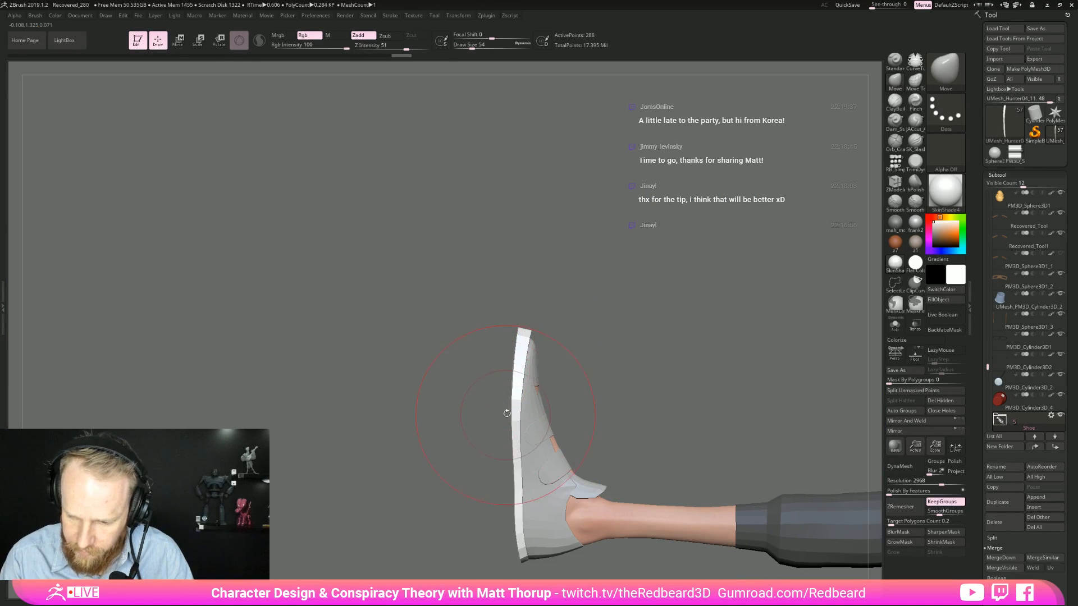
{"action": "right_click_drag", "start_coordinate": [645, 376], "coordinate": [753, 456], "text": "ctrl"}
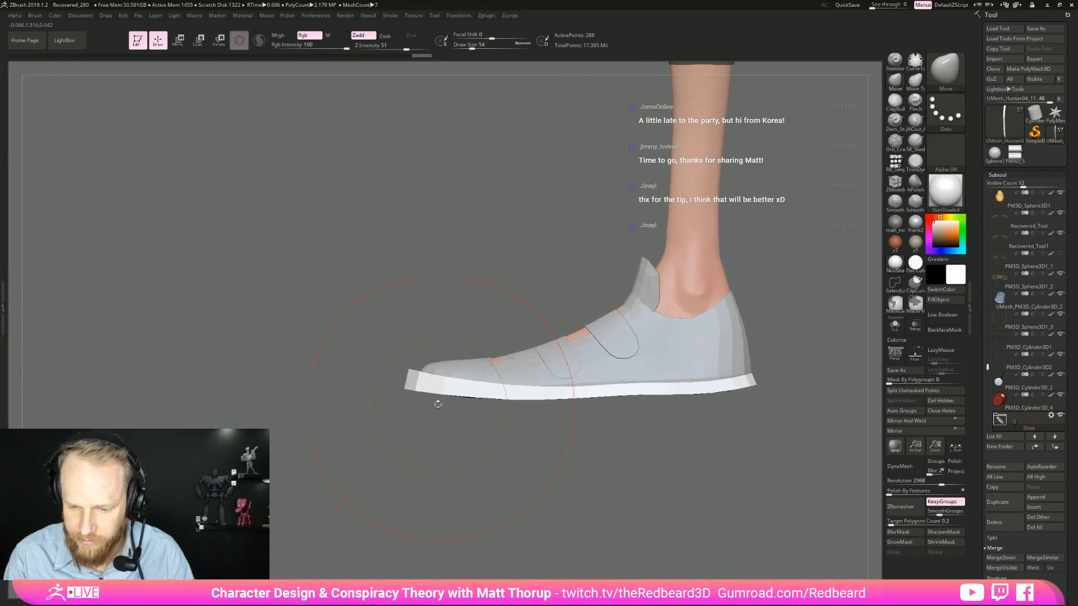
Step: Open the Shoe folder and show only the shoe pieces, hiding the rest of the character and props
{"action": "right_click_drag", "start_coordinate": [414, 385], "coordinate": [483, 481]}
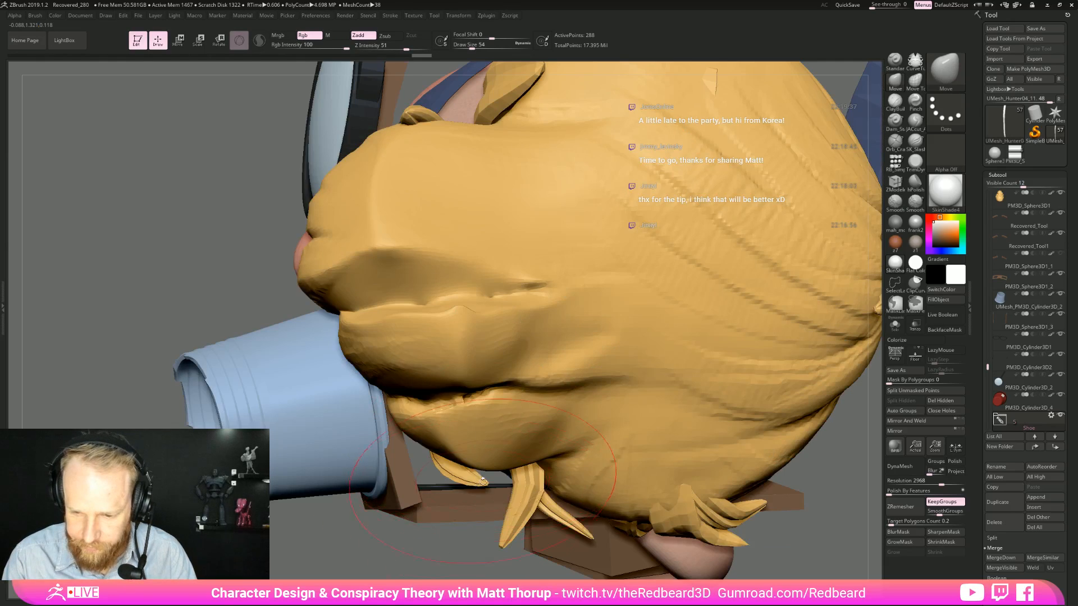
{"action": "mouse_move", "coordinate": [443, 552]}
{"action": "right_mouse_down"}
{"action": "mouse_move", "coordinate": [542, 396]}
{"action": "mouse_move", "coordinate": [466, 519]}
{"action": "mouse_move", "coordinate": [561, 477]}
{"action": "mouse_move", "coordinate": [578, 534]}
{"action": "mouse_move", "coordinate": [439, 461]}
{"action": "mouse_move", "coordinate": [600, 341]}
{"action": "mouse_move", "coordinate": [724, 424]}
{"action": "mouse_move", "coordinate": [834, 420]}
{"action": "mouse_move", "coordinate": [612, 426]}
{"action": "mouse_move", "coordinate": [644, 480]}
{"action": "right_mouse_up"}
{"action": "right_click_drag", "start_coordinate": [564, 513], "coordinate": [743, 338]}
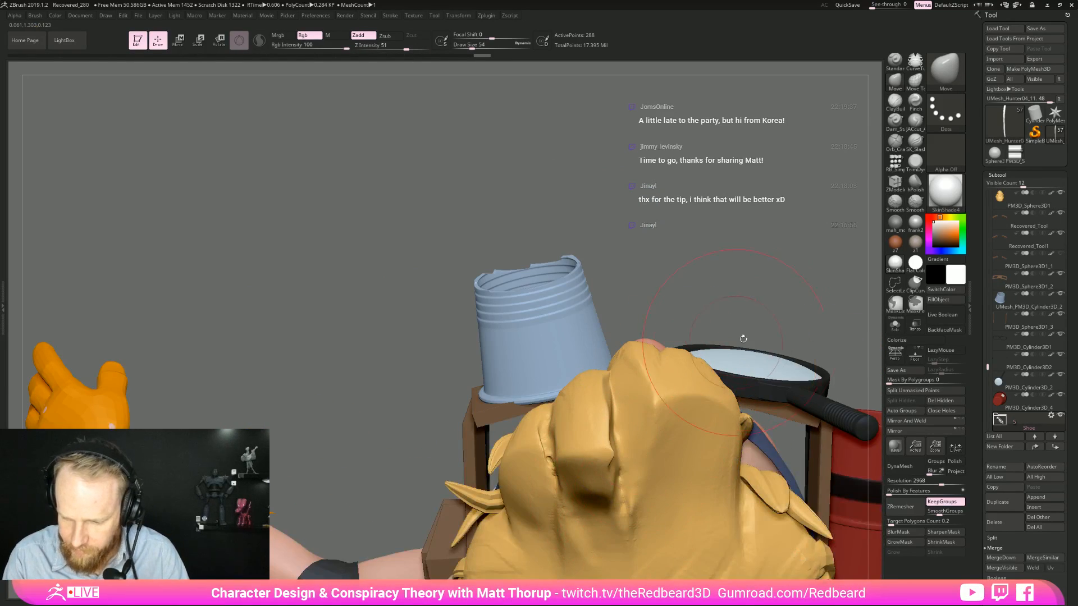
{"action": "left_click", "coordinate": [1058, 418], "text": "shift"}
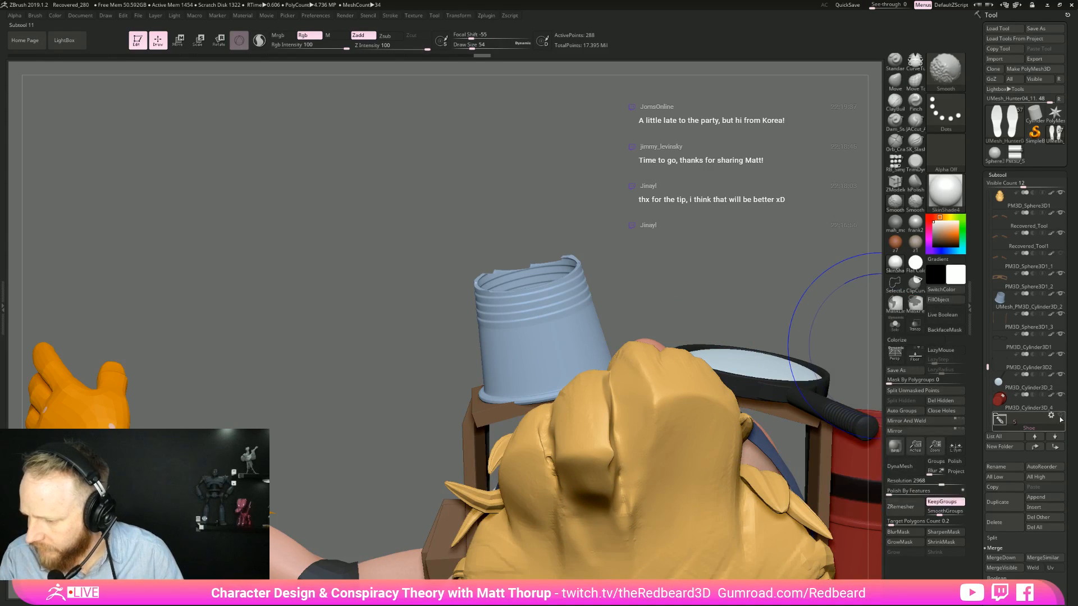
{"action": "scroll", "coordinate": [1023, 408], "scroll_direction": "down", "scroll_amount": 3}
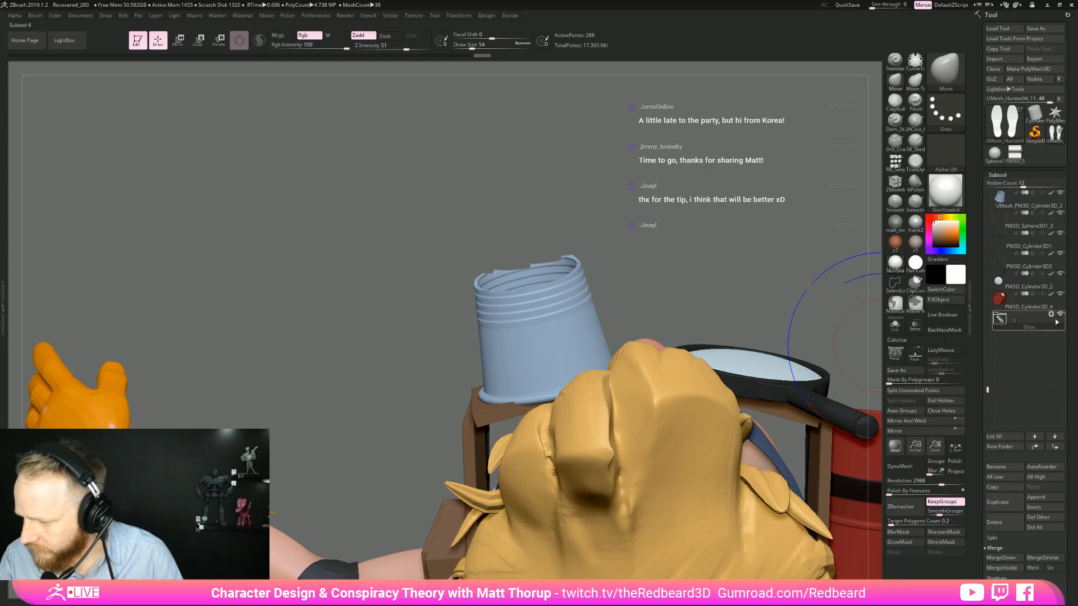
{"action": "left_click", "coordinate": [1023, 330]}
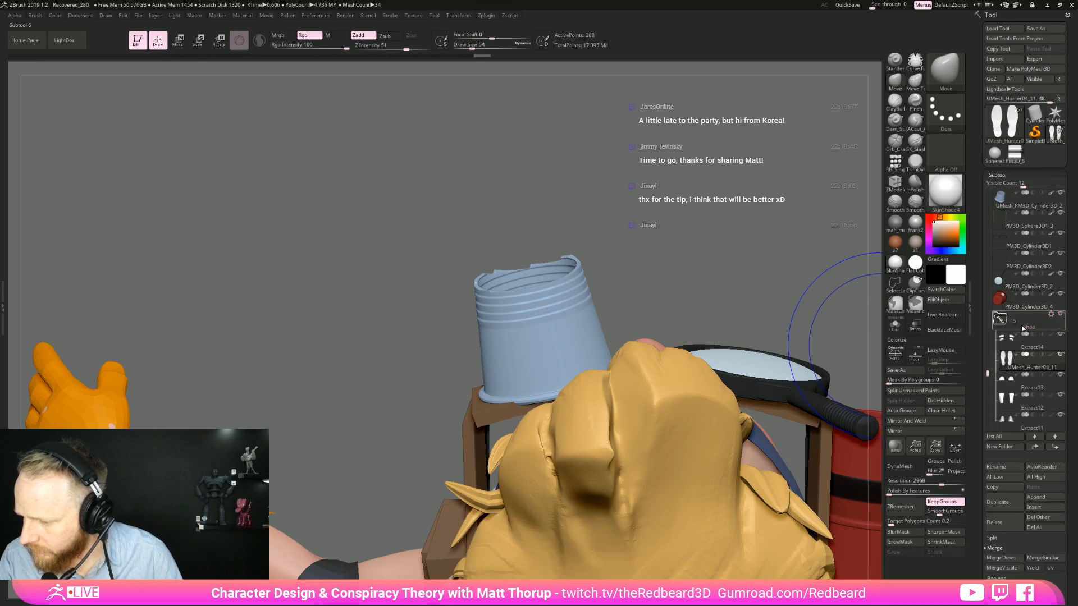
{"action": "left_click", "coordinate": [1059, 360], "text": "alt"}
{"action": "left_click", "coordinate": [1061, 375]}
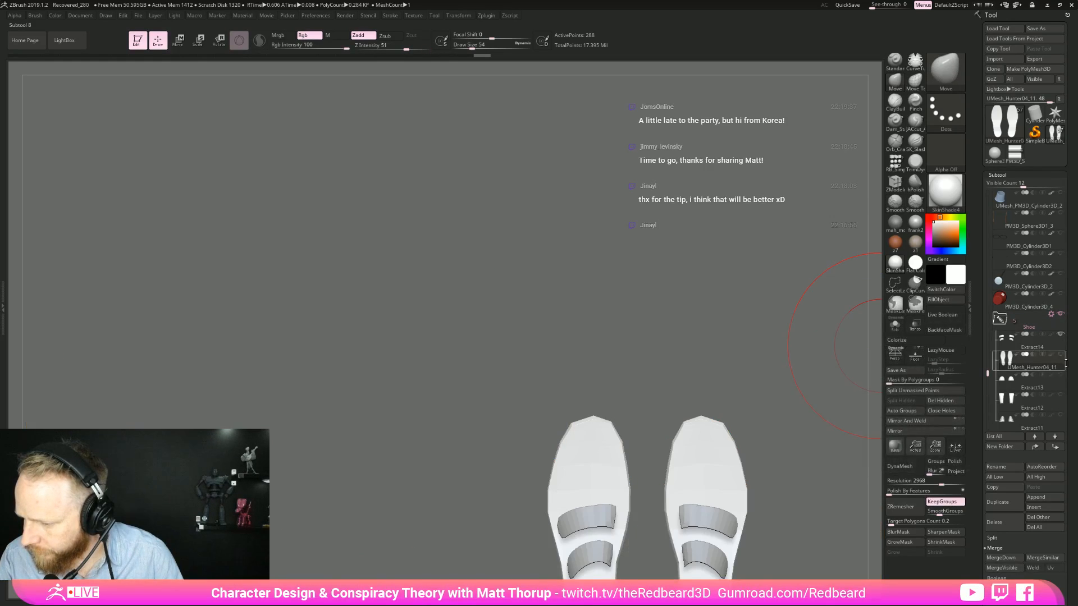
{"action": "left_click", "coordinate": [1044, 409]}
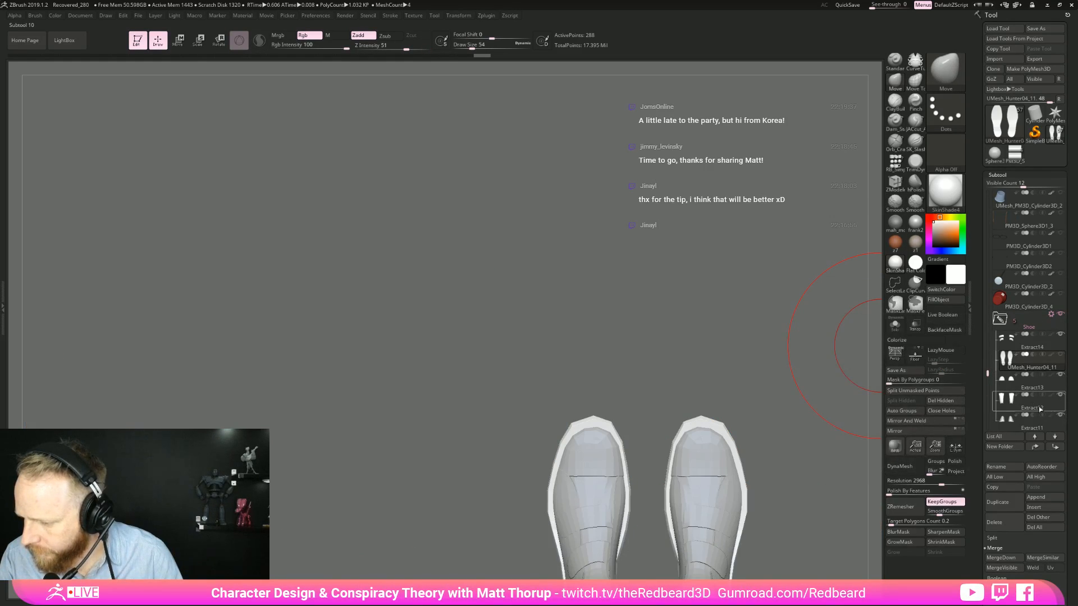
{"action": "left_click_drag", "start_coordinate": [988, 372], "coordinate": [987, 385]}
Step: Make Extract11 the active subtool and fit the sides of the shoe uppers to the sole outline with the Move brush at draw size 33
{"action": "left_click_drag", "start_coordinate": [848, 378], "coordinate": [619, 373]}
{"action": "left_click", "coordinate": [619, 373], "text": "alt"}
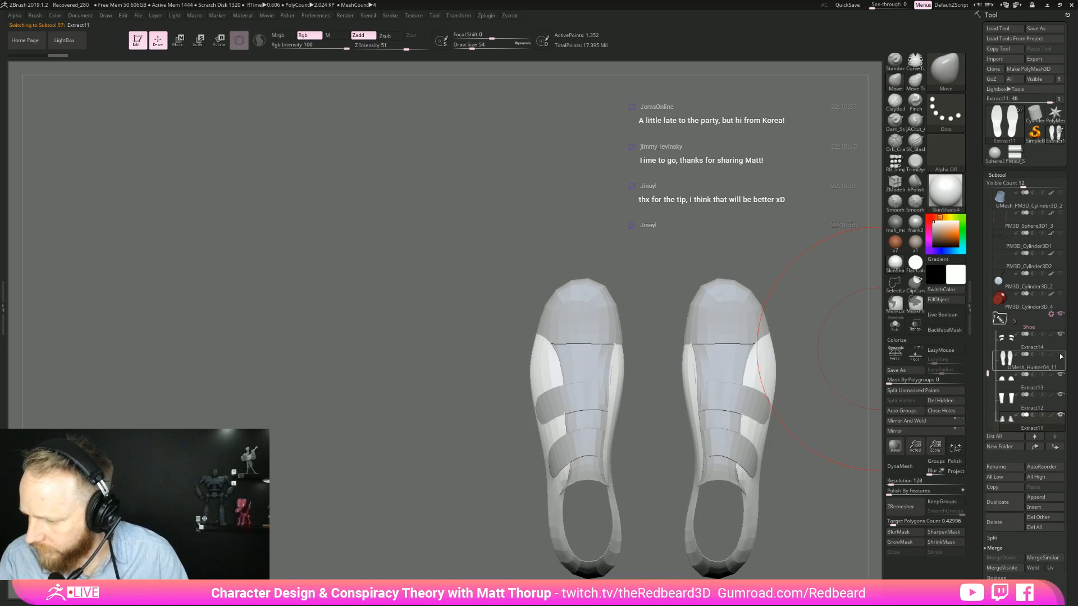
{"action": "left_click_drag", "start_coordinate": [622, 385], "coordinate": [625, 378]}
{"action": "key", "text": "s"}
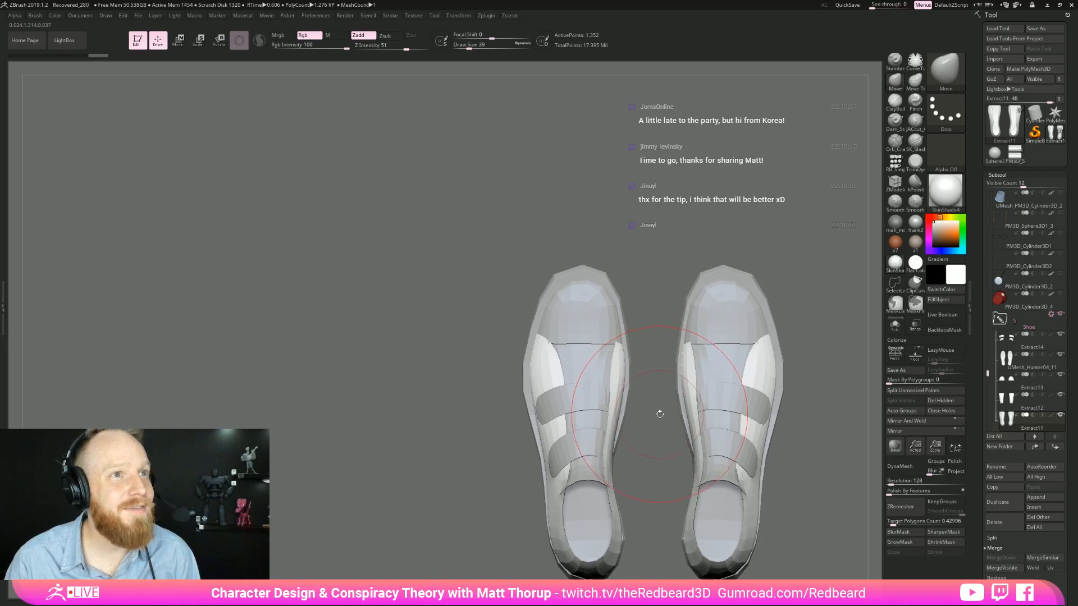
{"action": "key", "text": "bracketright"}
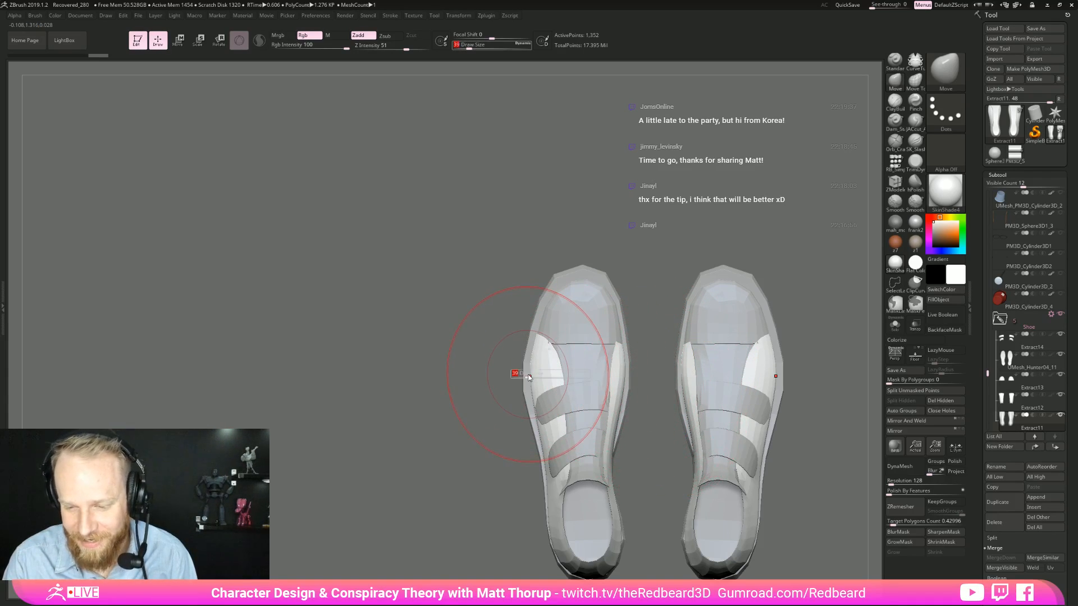
{"action": "left_click_drag", "start_coordinate": [531, 376], "coordinate": [522, 377]}
{"action": "left_click_drag", "start_coordinate": [628, 381], "coordinate": [623, 380]}
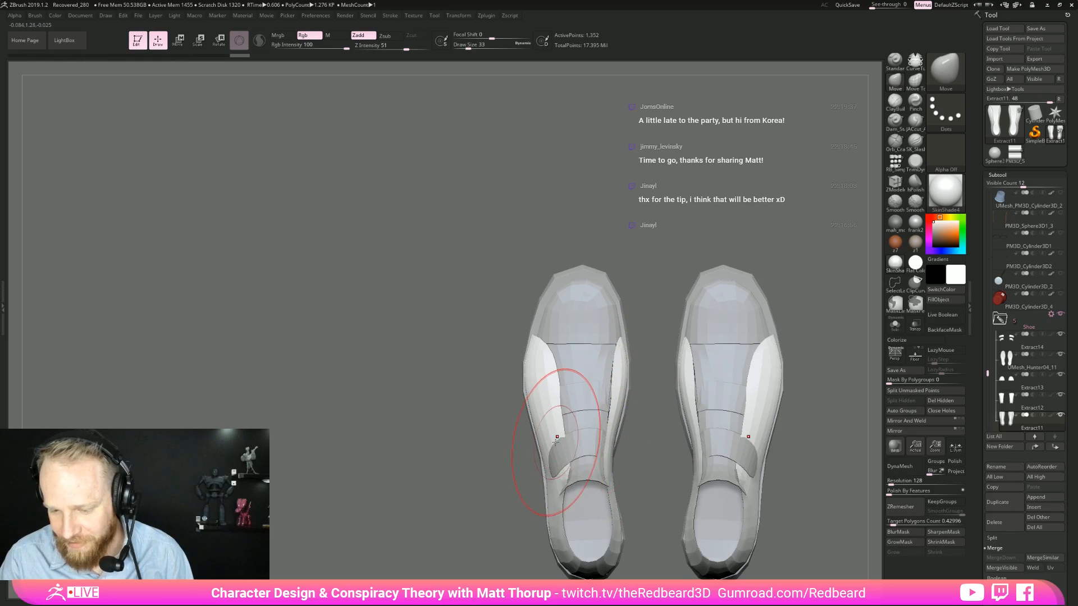
{"action": "key", "text": "ctrl+z"}
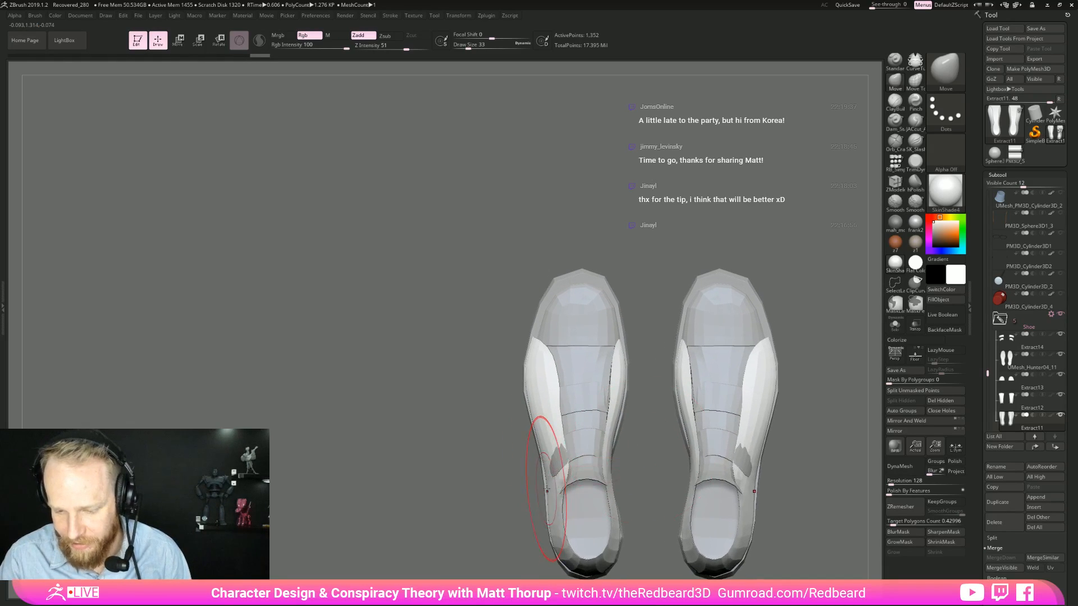
Step: Refine the shoe uppers' outer side near the ankle opening with the Move brush, reducing its draw size to 18
{"action": "right_click_drag", "start_coordinate": [609, 469], "coordinate": [610, 506]}
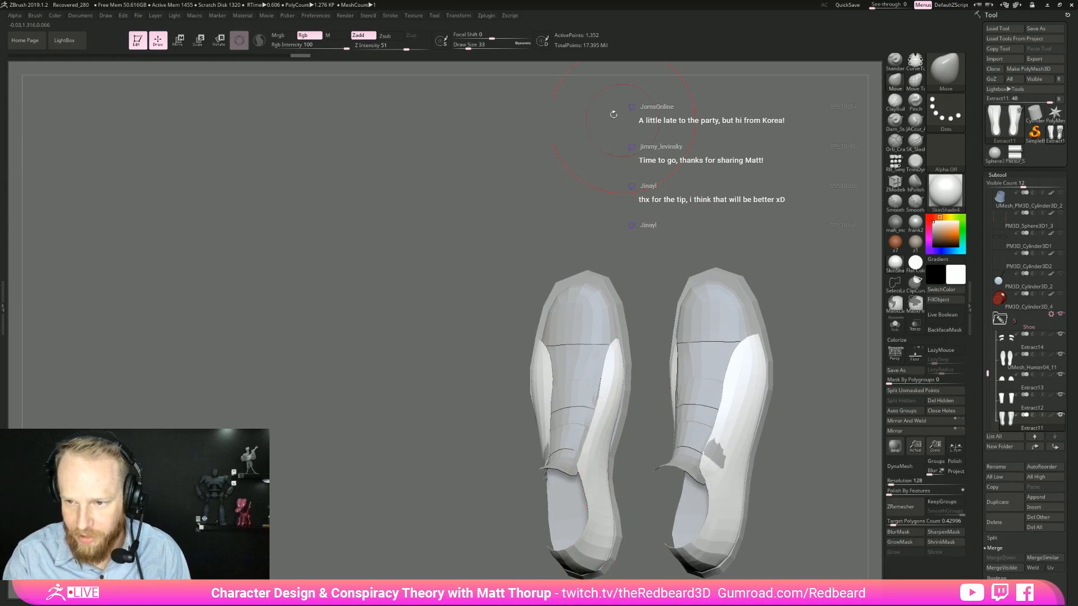
{"action": "mouse_move", "coordinate": [794, 332]}
{"action": "right_mouse_down", "text": "shift"}
{"action": "mouse_move", "coordinate": [809, 337]}
{"action": "mouse_move", "coordinate": [707, 356]}
{"action": "mouse_move", "coordinate": [758, 328]}
{"action": "right_mouse_up", "text": "shift"}
{"action": "mouse_move", "coordinate": [642, 462]}
{"action": "right_mouse_down"}
{"action": "mouse_move", "coordinate": [690, 458]}
{"action": "mouse_move", "coordinate": [639, 449]}
{"action": "right_mouse_up"}
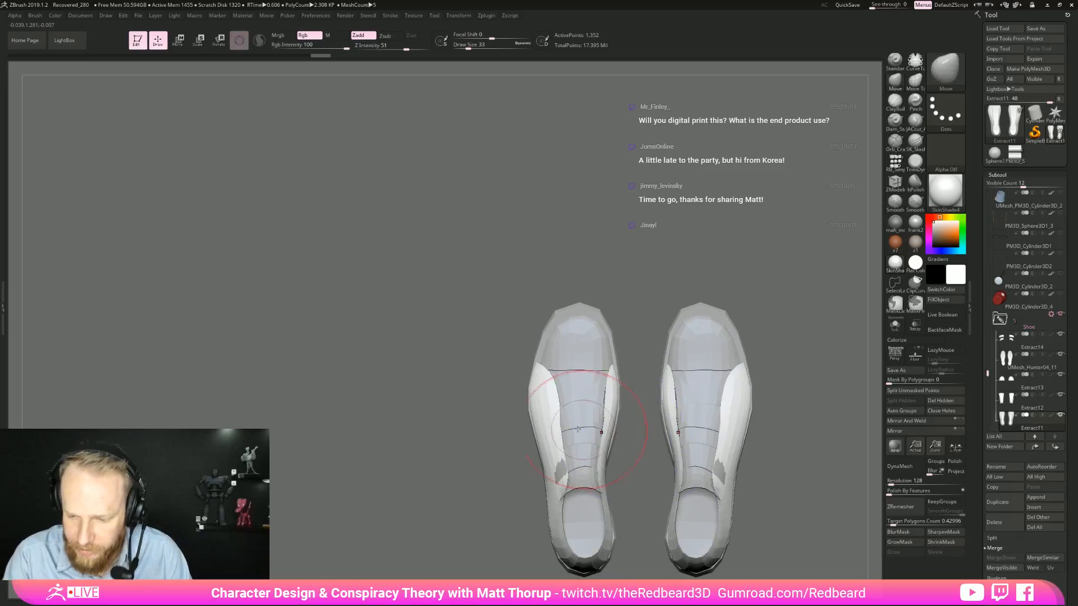
{"action": "key", "text": "s"}
{"action": "left_click_drag", "start_coordinate": [545, 452], "coordinate": [541, 452]}
{"action": "left_click_drag", "start_coordinate": [548, 482], "coordinate": [552, 484]}
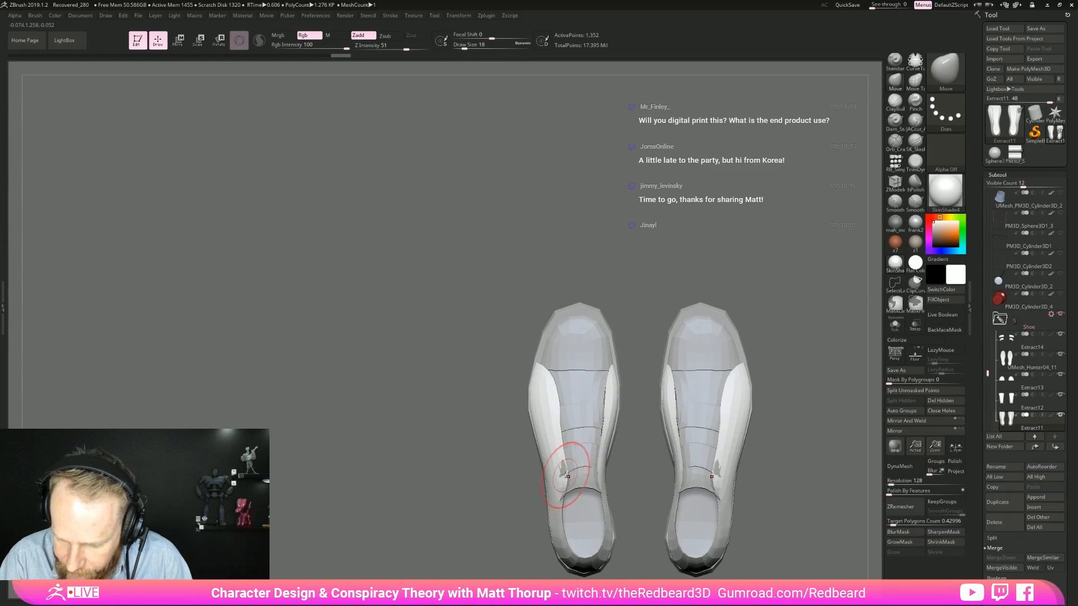
{"action": "right_click_drag", "start_coordinate": [647, 366], "coordinate": [631, 415], "text": "alt"}
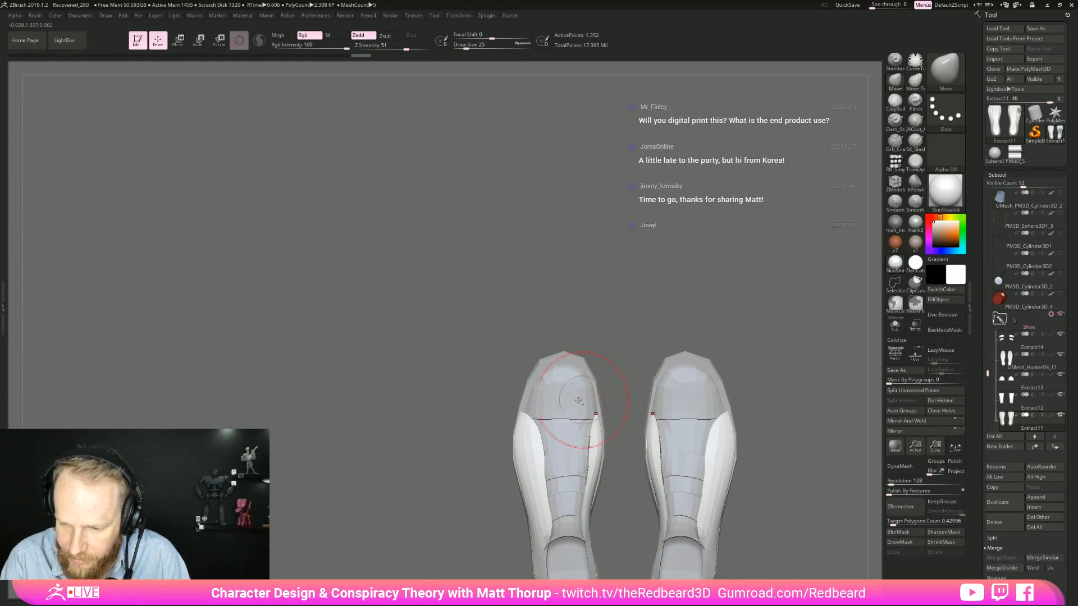
Step: Select the toe caps, Extract13, and pull their front edge out towards the sole outline with the Move brush at draw sizes 39 and 31
{"action": "left_click", "coordinate": [583, 400], "text": "alt"}
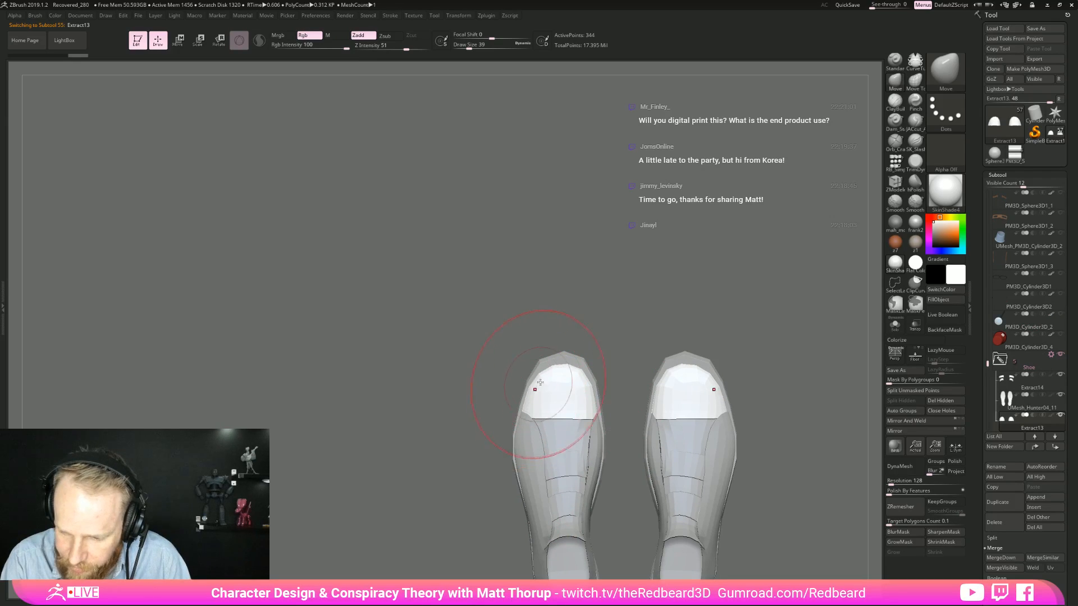
{"action": "left_click_drag", "start_coordinate": [562, 357], "coordinate": [562, 355]}
{"action": "right_click_drag", "start_coordinate": [637, 320], "coordinate": [660, 324]}
{"action": "key", "text": "s"}
{"action": "left_click_drag", "start_coordinate": [572, 362], "coordinate": [568, 362]}
{"action": "left_click_drag", "start_coordinate": [563, 362], "coordinate": [585, 370]}
{"action": "right_click_drag", "start_coordinate": [628, 331], "coordinate": [643, 332]}
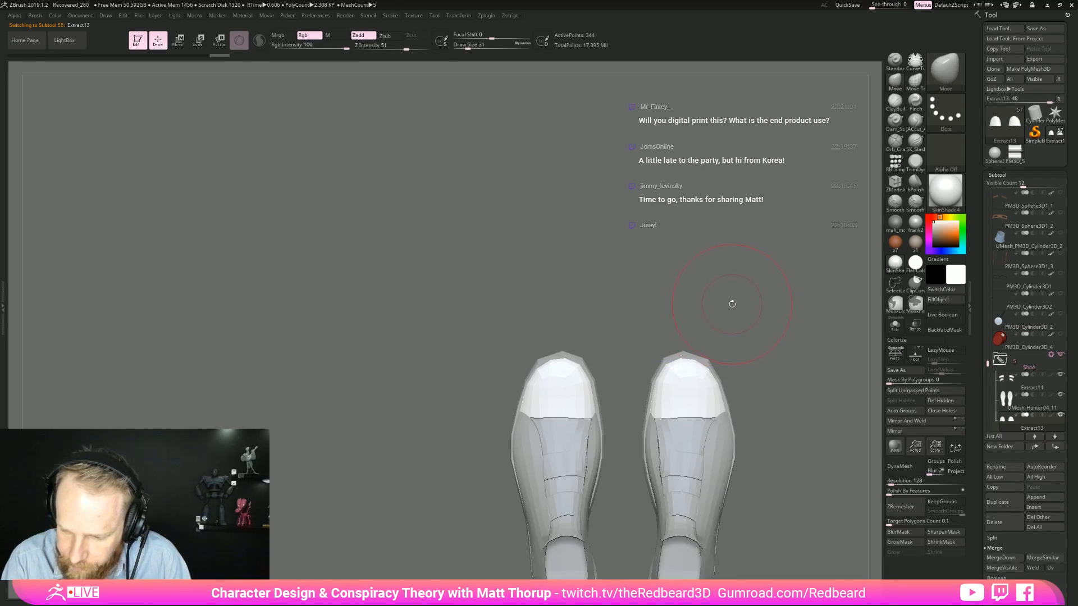
Step: Adjust the toe cap's height and curve in side view with the Move brush at draw sizes 27 and 20
{"action": "right_click_drag", "start_coordinate": [732, 303], "coordinate": [743, 313]}
{"action": "key", "text": "s"}
{"action": "left_click_drag", "start_coordinate": [582, 368], "coordinate": [585, 368]}
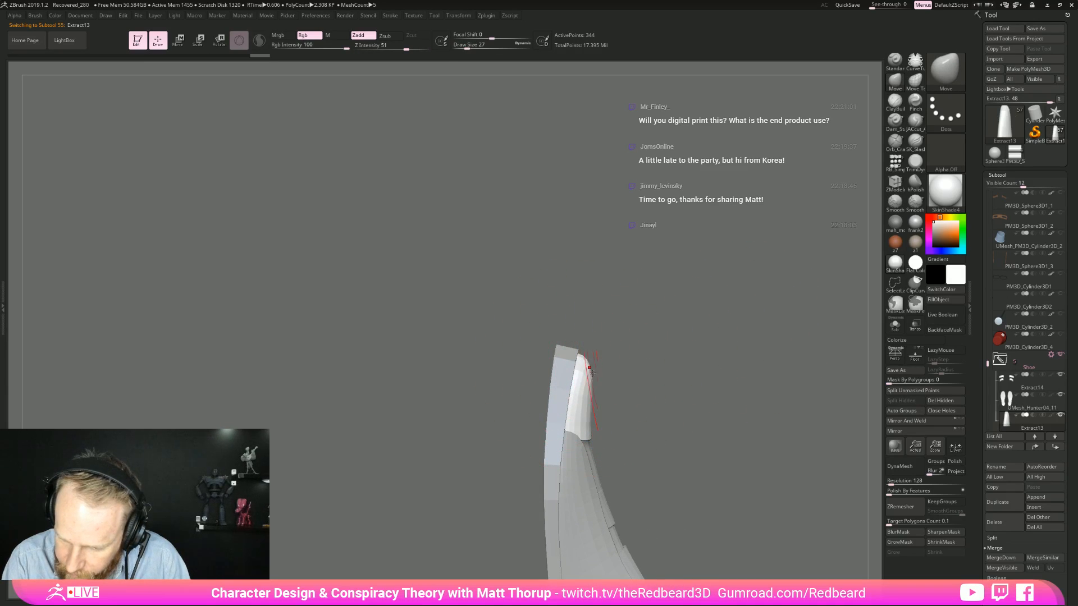
{"action": "key", "text": "s"}
{"action": "left_click_drag", "start_coordinate": [592, 409], "coordinate": [588, 417]}
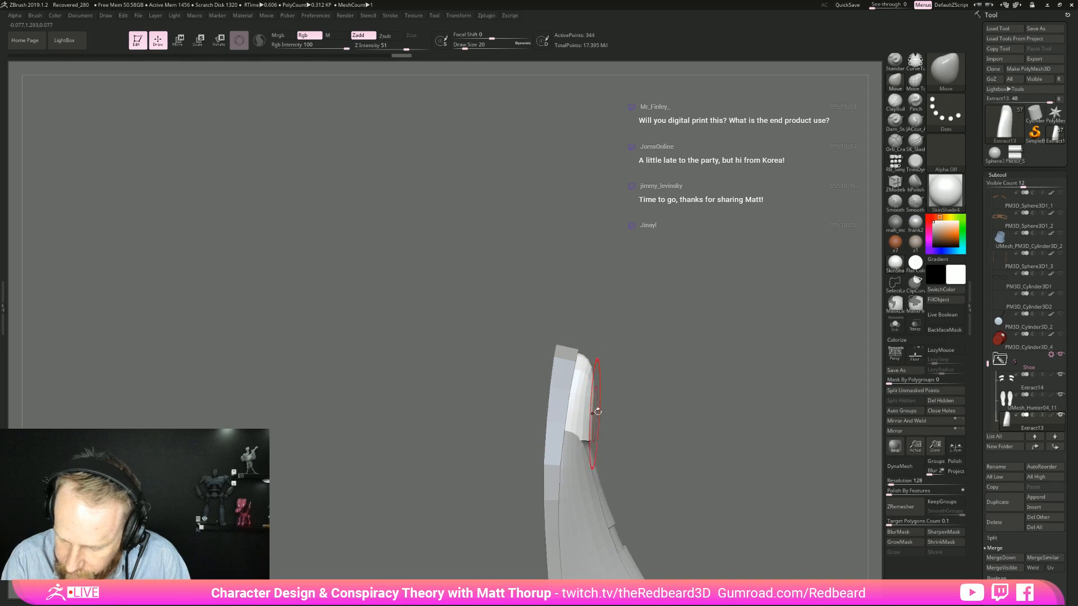
{"action": "right_click_drag", "start_coordinate": [593, 414], "coordinate": [587, 404], "text": "shift"}
{"action": "mouse_move", "coordinate": [668, 365]}
{"action": "right_mouse_down"}
{"action": "mouse_move", "coordinate": [623, 423]}
{"action": "mouse_move", "coordinate": [587, 280]}
{"action": "mouse_move", "coordinate": [620, 332]}
{"action": "right_mouse_up"}
Step: Return to Extract11 and refine the uppers' edges along the tongue with the Move brush at draw sizes between 12 and 25
{"action": "left_click", "coordinate": [495, 400], "text": "alt"}
{"action": "key", "text": "s"}
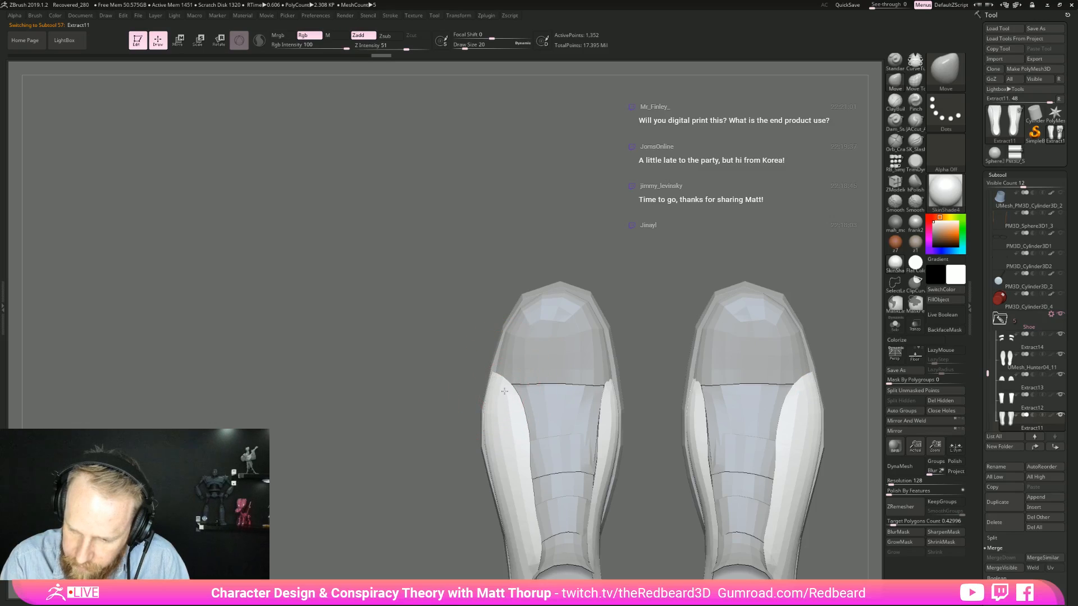
{"action": "key", "text": "["}
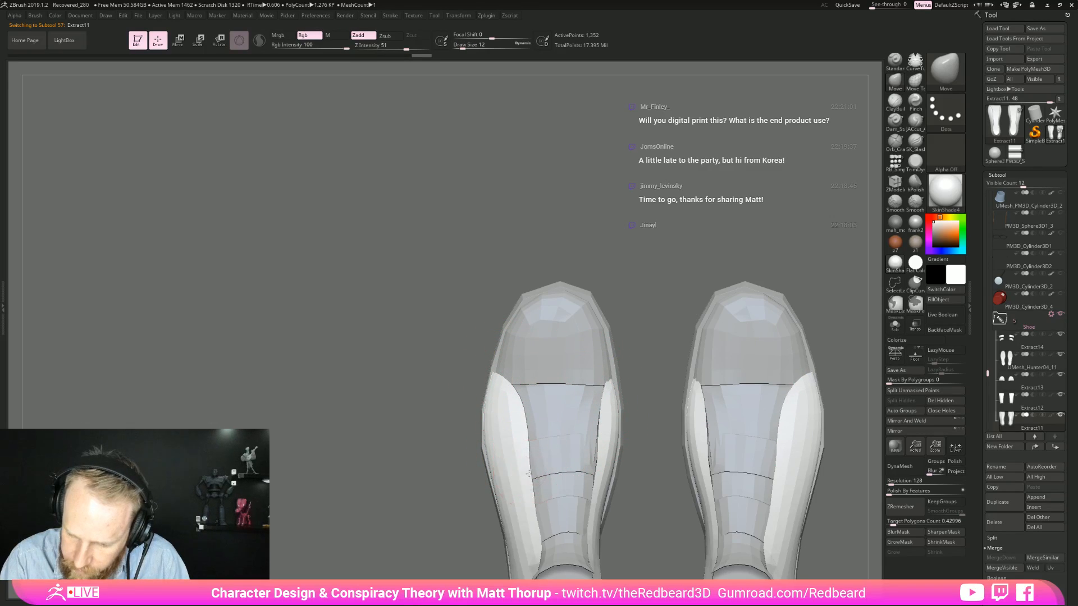
{"action": "key", "text": "]"}
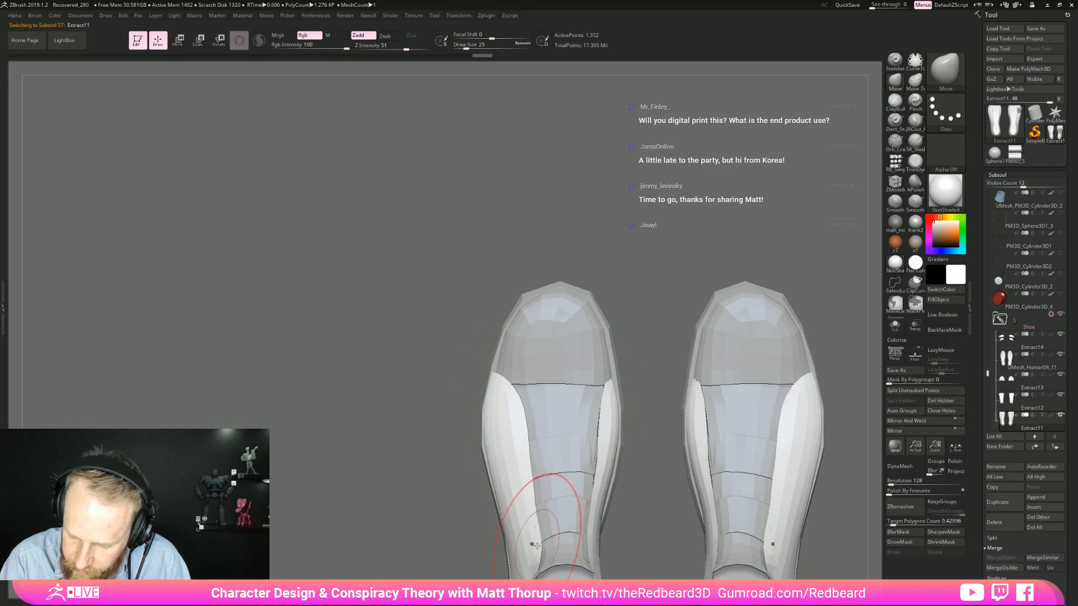
{"action": "key", "text": "["}
{"action": "left_click_drag", "start_coordinate": [643, 507], "coordinate": [599, 471], "text": "alt"}
{"action": "left_click_drag", "start_coordinate": [606, 464], "coordinate": [556, 400]}
Step: Select the shoe tongues, Extract12, and reshape their upper part in side view with the Move brush at draw size 37
{"action": "left_click", "coordinate": [553, 398], "text": "alt"}
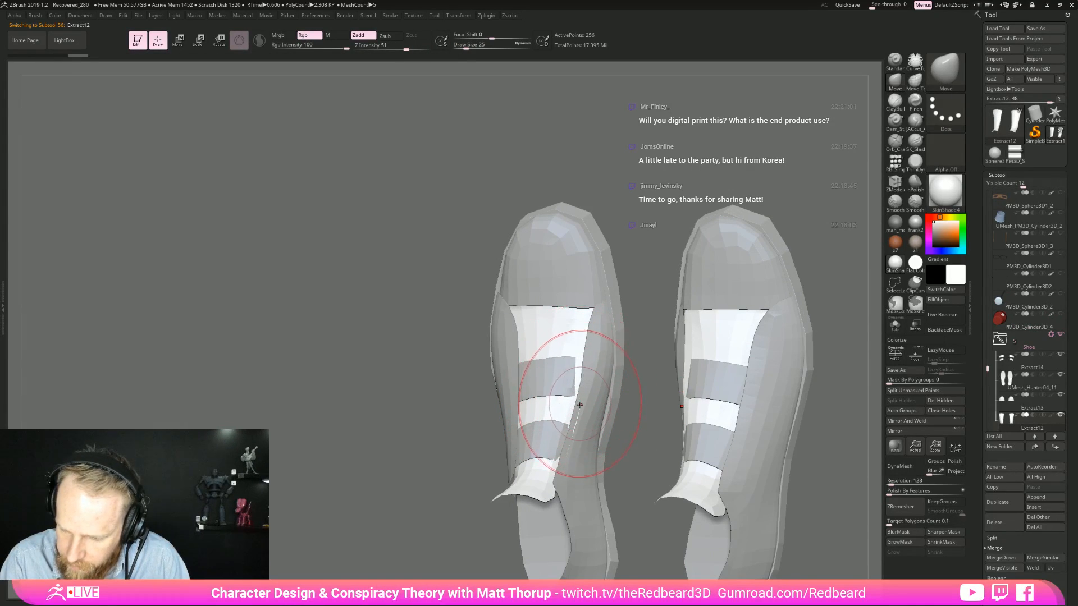
{"action": "mouse_move", "coordinate": [640, 409]}
{"action": "left_mouse_down", "text": "shift"}
{"action": "mouse_move", "coordinate": [668, 393]}
{"action": "mouse_move", "coordinate": [700, 308]}
{"action": "mouse_move", "coordinate": [796, 313]}
{"action": "mouse_move", "coordinate": [716, 417]}
{"action": "left_mouse_up", "text": "shift"}
{"action": "key", "text": "s"}
{"action": "key", "text": "s"}
{"action": "left_click_drag", "start_coordinate": [552, 429], "coordinate": [559, 429]}
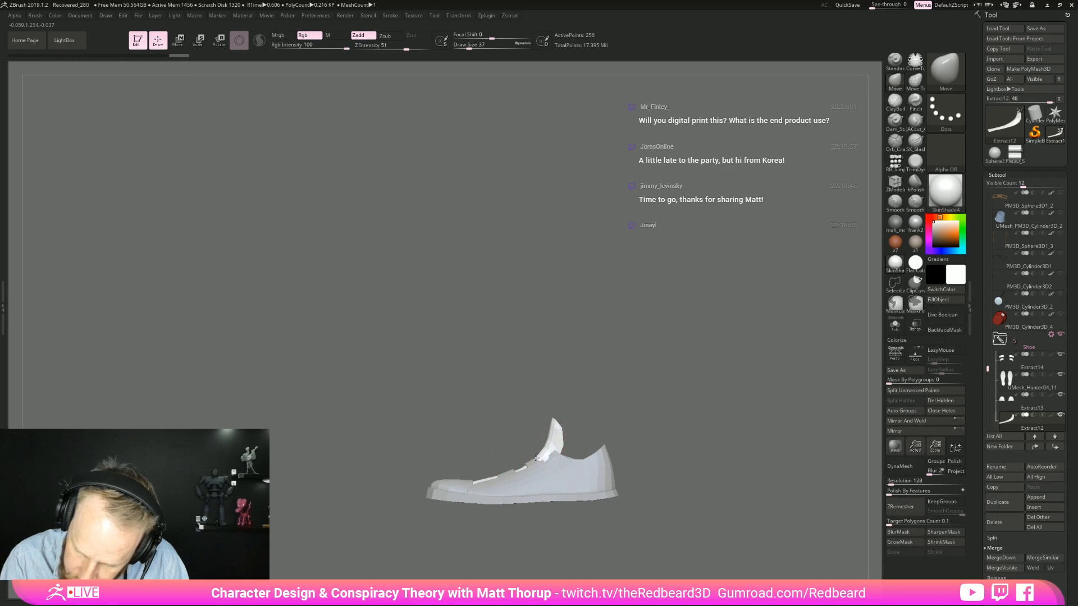
Step: Switch the material to Flat Color and shape the top of the tongues by silhouette with the Move brush at draw size 23
{"action": "mouse_move", "coordinate": [646, 399]}
{"action": "right_mouse_down", "text": "ctrl"}
{"action": "mouse_move", "coordinate": [831, 349]}
{"action": "mouse_move", "coordinate": [759, 370]}
{"action": "right_mouse_up", "text": "ctrl"}
{"action": "left_click", "coordinate": [915, 273]}
{"action": "right_click_drag", "start_coordinate": [758, 369], "coordinate": [769, 295], "text": "alt"}
{"action": "key", "text": "bracketleft"}
{"action": "mouse_move", "coordinate": [495, 403]}
{"action": "left_mouse_down"}
{"action": "mouse_move", "coordinate": [487, 414]}
{"action": "mouse_move", "coordinate": [520, 406]}
{"action": "left_mouse_up"}
{"action": "mouse_move", "coordinate": [554, 407]}
{"action": "right_mouse_down"}
{"action": "mouse_move", "coordinate": [807, 291]}
{"action": "mouse_move", "coordinate": [562, 397]}
{"action": "mouse_move", "coordinate": [569, 330]}
{"action": "right_mouse_up"}
{"action": "left_click_drag", "start_coordinate": [494, 284], "coordinate": [497, 281]}
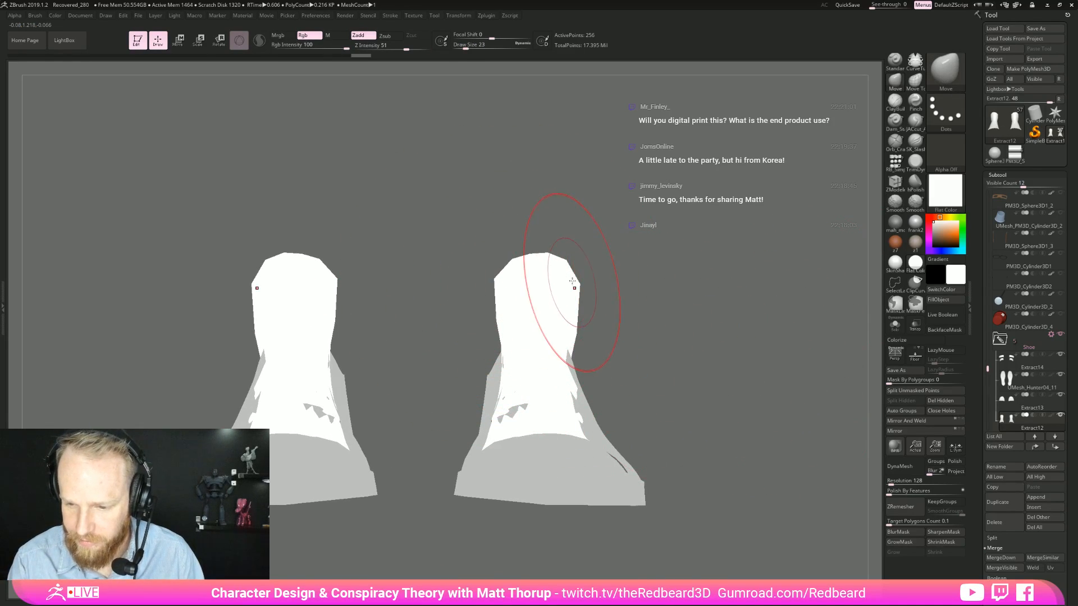
Step: Widen the tongues' upper outer edge in front view at draw size 13 and refine their front edge in side view at size 9
{"action": "mouse_move", "coordinate": [576, 285]}
{"action": "right_mouse_down", "text": "shift"}
{"action": "mouse_move", "coordinate": [763, 436]}
{"action": "mouse_move", "coordinate": [651, 467]}
{"action": "mouse_move", "coordinate": [700, 372]}
{"action": "mouse_move", "coordinate": [606, 432]}
{"action": "mouse_move", "coordinate": [673, 498]}
{"action": "right_mouse_up", "text": "shift"}
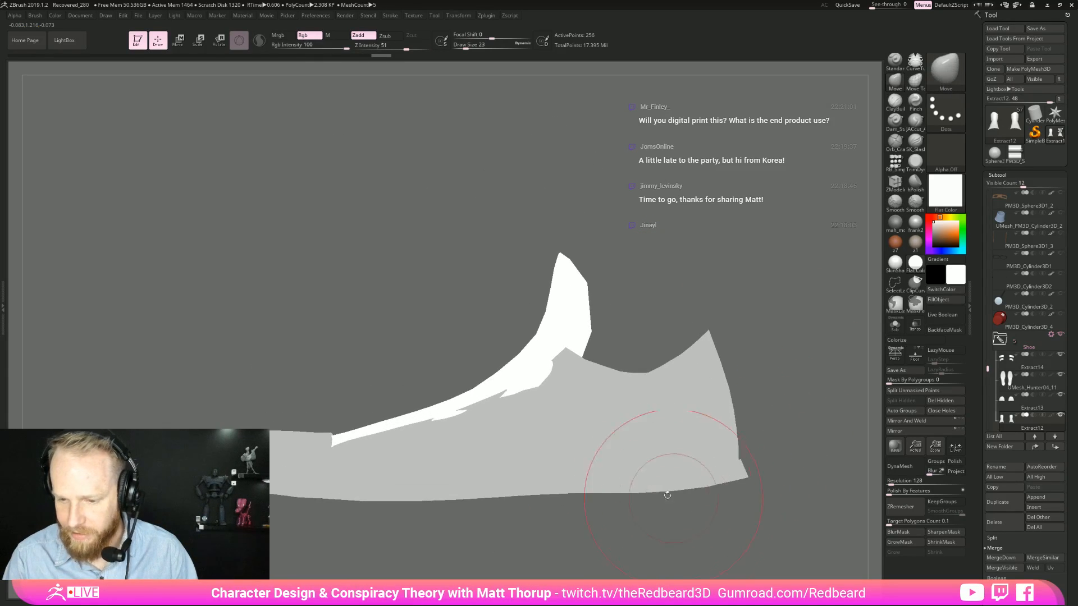
{"action": "mouse_move", "coordinate": [348, 440]}
{"action": "right_mouse_down", "text": "shift"}
{"action": "mouse_move", "coordinate": [691, 337]}
{"action": "mouse_move", "coordinate": [714, 366]}
{"action": "mouse_move", "coordinate": [534, 441]}
{"action": "mouse_move", "coordinate": [654, 450]}
{"action": "right_mouse_up", "text": "shift"}
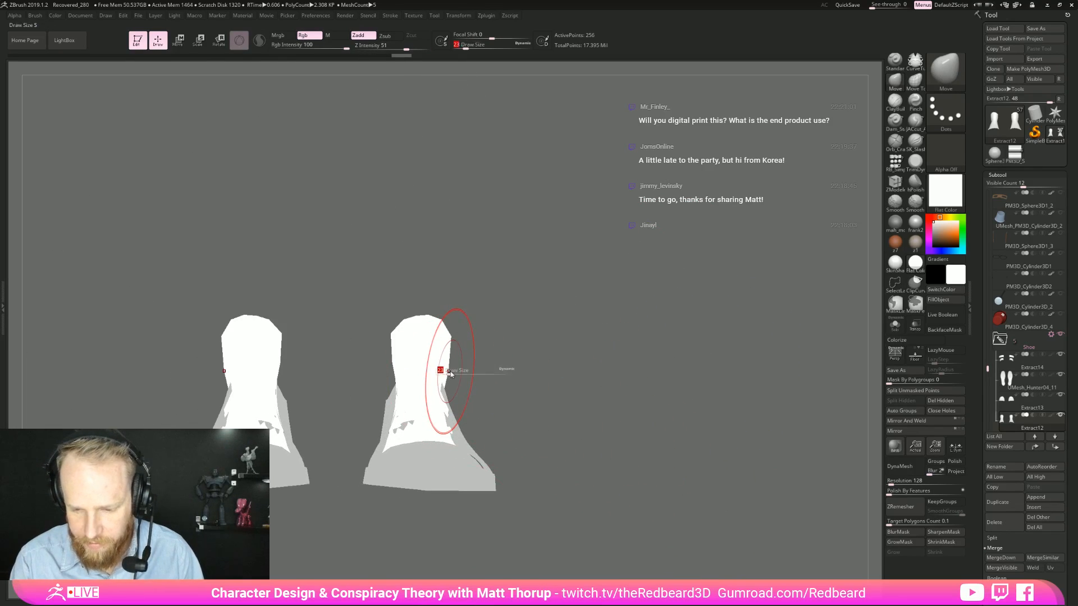
{"action": "left_click_drag", "start_coordinate": [450, 341], "coordinate": [451, 362]}
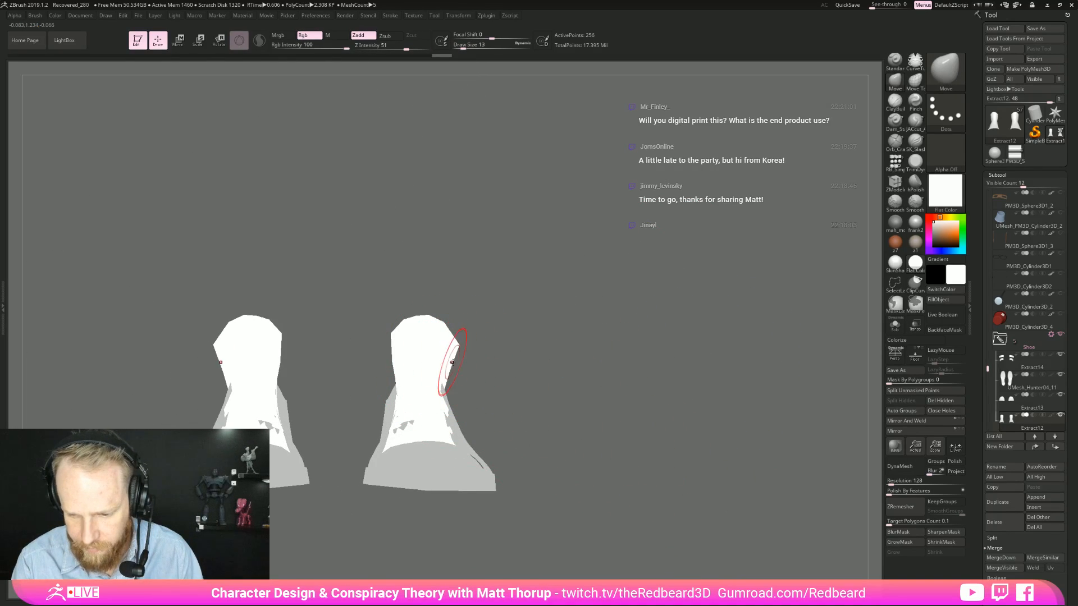
{"action": "mouse_move", "coordinate": [414, 313]}
{"action": "right_mouse_down"}
{"action": "mouse_move", "coordinate": [439, 310]}
{"action": "mouse_move", "coordinate": [433, 264]}
{"action": "mouse_move", "coordinate": [414, 321]}
{"action": "right_mouse_up"}
{"action": "key", "text": "bracketleft"}
{"action": "key", "text": "bracketleft"}
{"action": "key", "text": "bracketleft"}
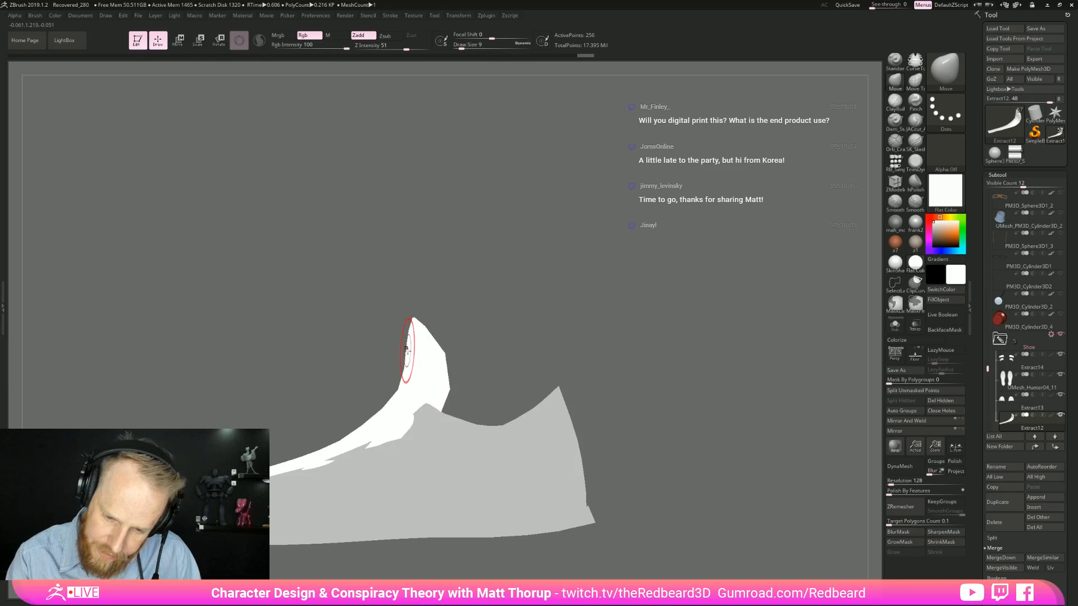
Step: Refine the tongue's profile along the instep in side view with the Move brush, using draw size 13
{"action": "mouse_move", "coordinate": [445, 353]}
{"action": "right_mouse_down"}
{"action": "mouse_move", "coordinate": [665, 344]}
{"action": "mouse_move", "coordinate": [431, 383]}
{"action": "right_mouse_up"}
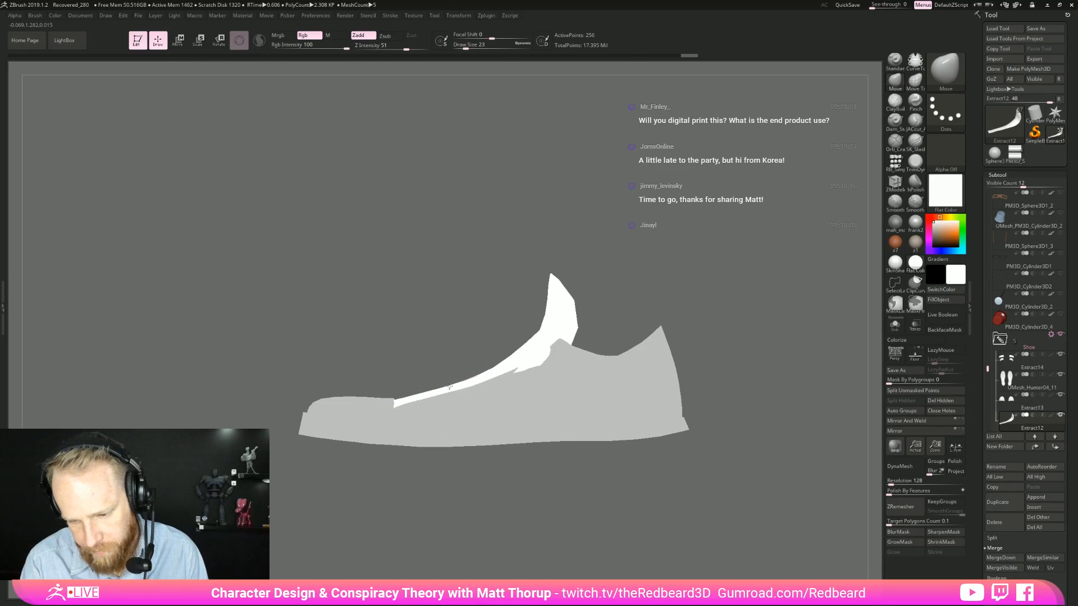
{"action": "key", "text": "bracketleft"}
{"action": "key", "text": "bracketleft"}
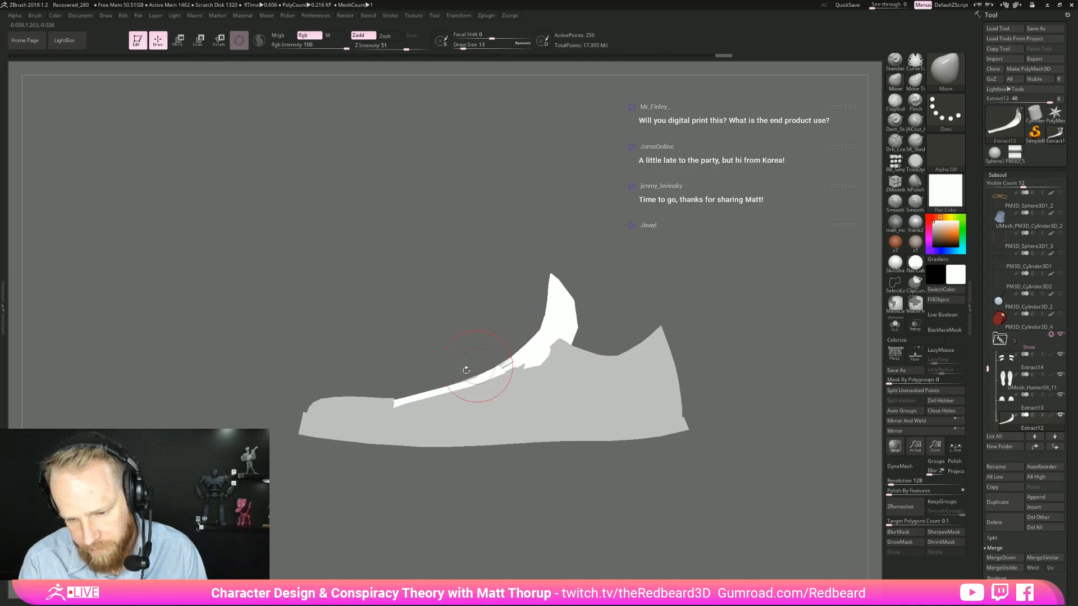
{"action": "key", "text": "bracketright"}
{"action": "key", "text": "bracketright"}
Step: Select the shoe uppers, Extract11, and adjust their heel edge in side view with the Move brush at draw size 18
{"action": "left_click", "coordinate": [400, 414], "text": "alt"}
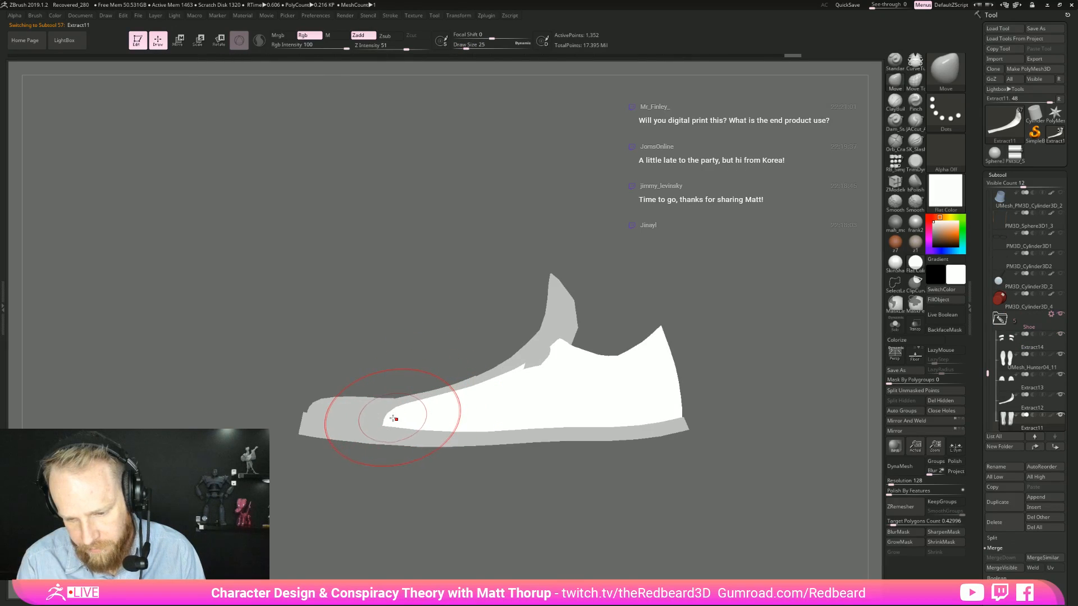
{"action": "left_click_drag", "start_coordinate": [381, 467], "coordinate": [393, 337]}
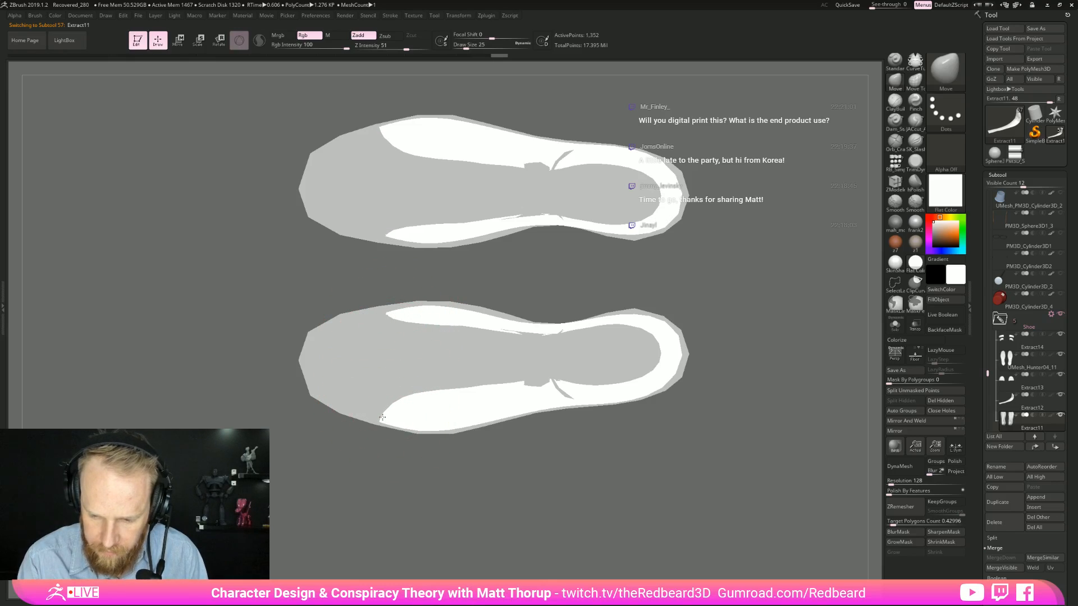
{"action": "left_click_drag", "start_coordinate": [367, 477], "coordinate": [465, 464]}
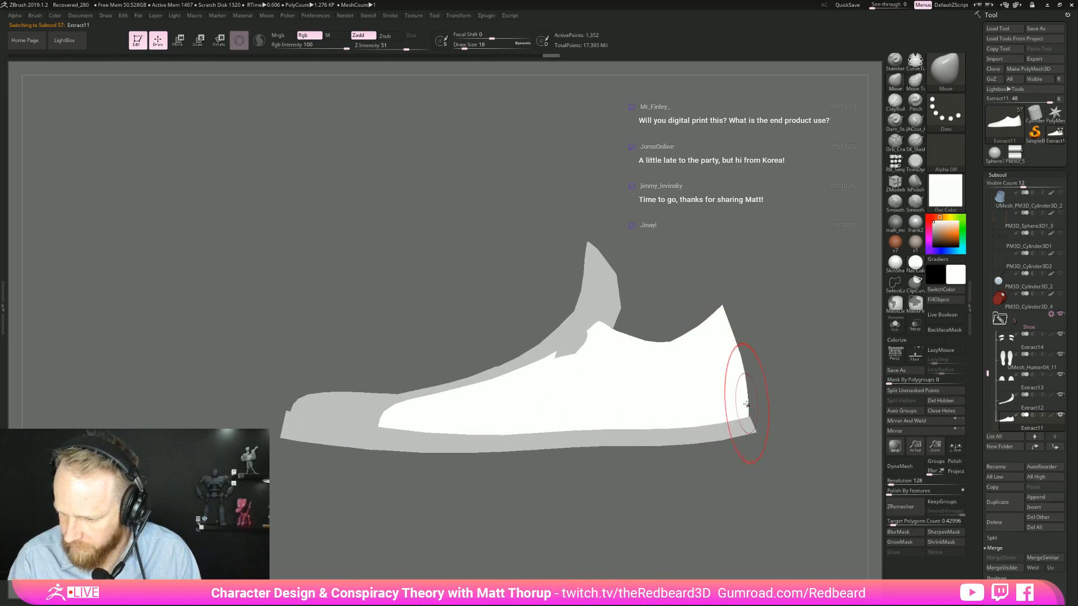
{"action": "mouse_move", "coordinate": [472, 488]}
{"action": "left_mouse_down"}
{"action": "mouse_move", "coordinate": [485, 524]}
{"action": "mouse_move", "coordinate": [611, 556]}
{"action": "mouse_move", "coordinate": [715, 513]}
{"action": "mouse_move", "coordinate": [705, 426]}
{"action": "mouse_move", "coordinate": [671, 416]}
{"action": "mouse_move", "coordinate": [633, 441]}
{"action": "mouse_move", "coordinate": [623, 473]}
{"action": "mouse_move", "coordinate": [686, 428]}
{"action": "mouse_move", "coordinate": [645, 450]}
{"action": "left_mouse_up"}
{"action": "key", "text": "bracketright"}
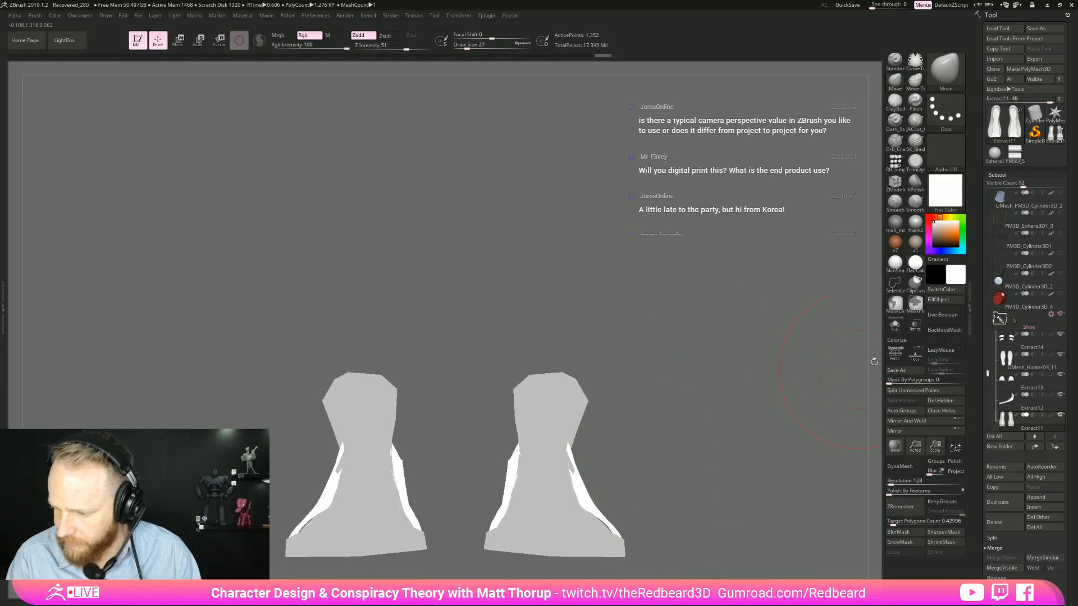
{"action": "mouse_move", "coordinate": [724, 377]}
{"action": "left_mouse_down"}
{"action": "mouse_move", "coordinate": [747, 316]}
{"action": "mouse_move", "coordinate": [601, 393]}
{"action": "mouse_move", "coordinate": [769, 396]}
{"action": "mouse_move", "coordinate": [603, 376]}
{"action": "left_mouse_up"}
Step: Select the shoe tongues, Extract12, and switch the material to SkinShade4
{"action": "left_click", "coordinate": [601, 393], "text": "alt"}
{"action": "left_click_drag", "start_coordinate": [587, 544], "coordinate": [560, 464]}
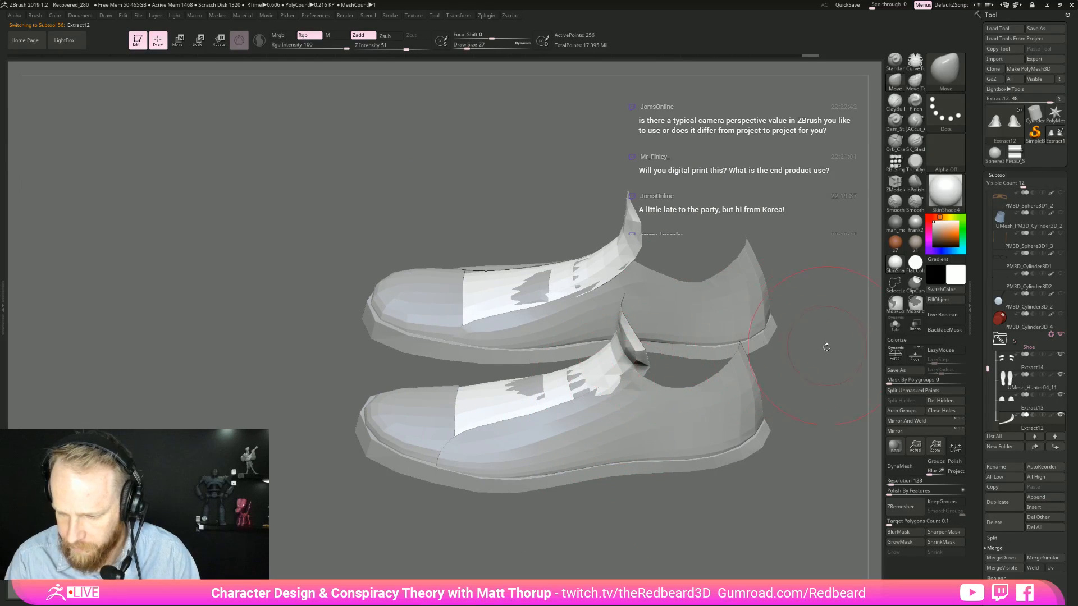
{"action": "left_click_drag", "start_coordinate": [828, 344], "coordinate": [797, 373]}
Step: Select the shoe straps, Extract14, and pull them out over the instep with the Move brush at draw size 25
{"action": "left_click", "coordinate": [1017, 370]}
{"action": "left_click_drag", "start_coordinate": [702, 530], "coordinate": [626, 421], "text": "shift"}
{"action": "key", "text": "s"}
{"action": "mouse_move", "coordinate": [587, 389]}
{"action": "left_mouse_down"}
{"action": "mouse_move", "coordinate": [567, 426]}
{"action": "mouse_move", "coordinate": [714, 339]}
{"action": "left_mouse_up"}
{"action": "key", "text": "s"}
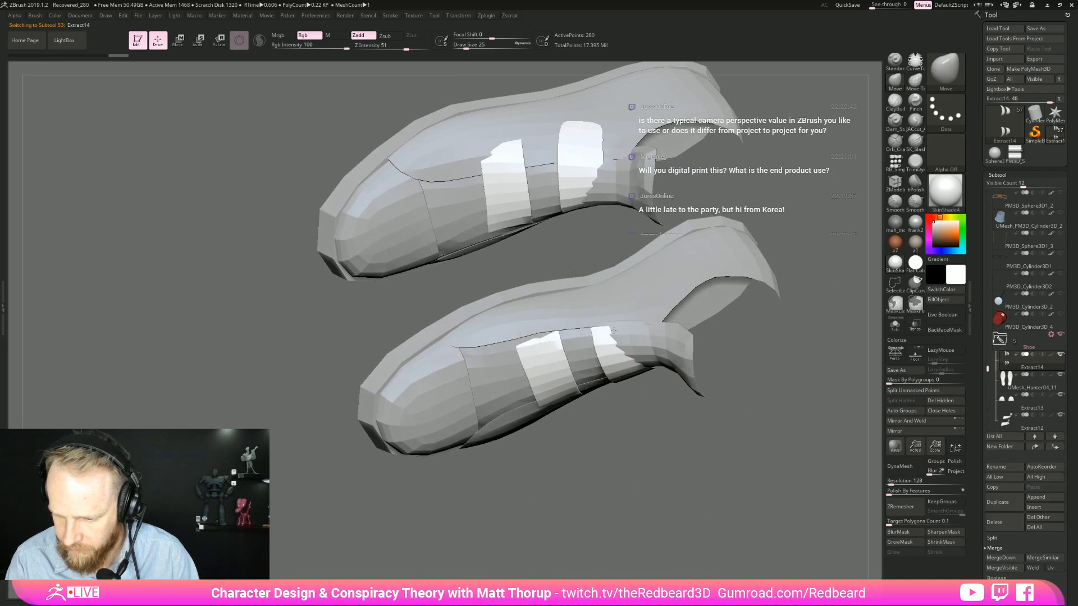
{"action": "left_click_drag", "start_coordinate": [537, 347], "coordinate": [530, 337]}
{"action": "left_click_drag", "start_coordinate": [577, 429], "coordinate": [562, 441]}
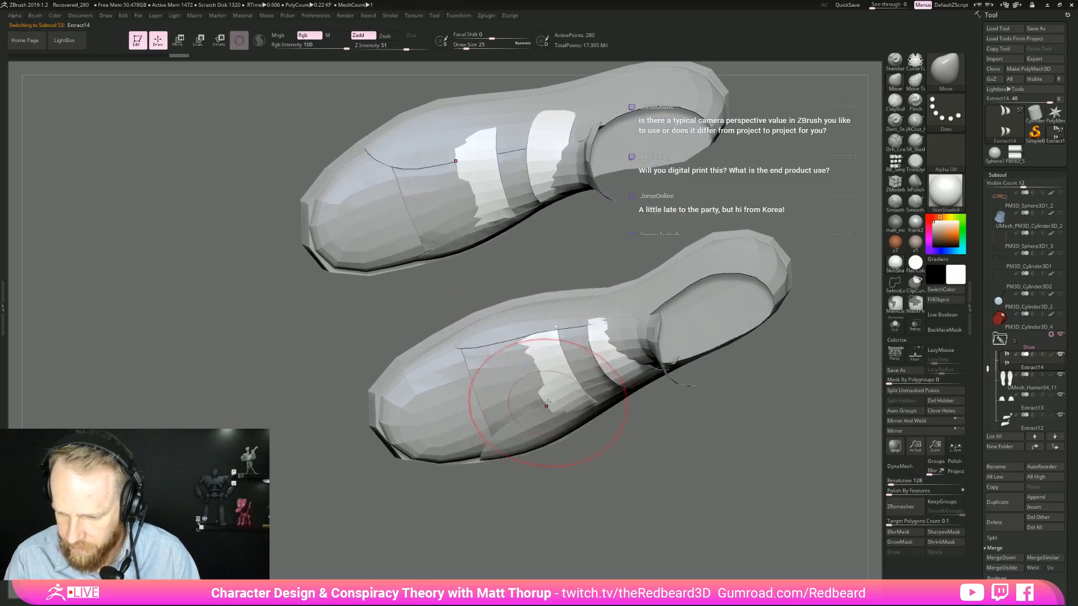
{"action": "left_click_drag", "start_coordinate": [550, 395], "coordinate": [549, 388]}
{"action": "mouse_move", "coordinate": [581, 451]}
{"action": "left_mouse_down"}
{"action": "mouse_move", "coordinate": [578, 425]}
{"action": "mouse_move", "coordinate": [591, 436]}
{"action": "left_mouse_up"}
Step: Raise the strap nearest the ankle clear of the tongue and upper with the Move brush at draw size 16
{"action": "key", "text": "s"}
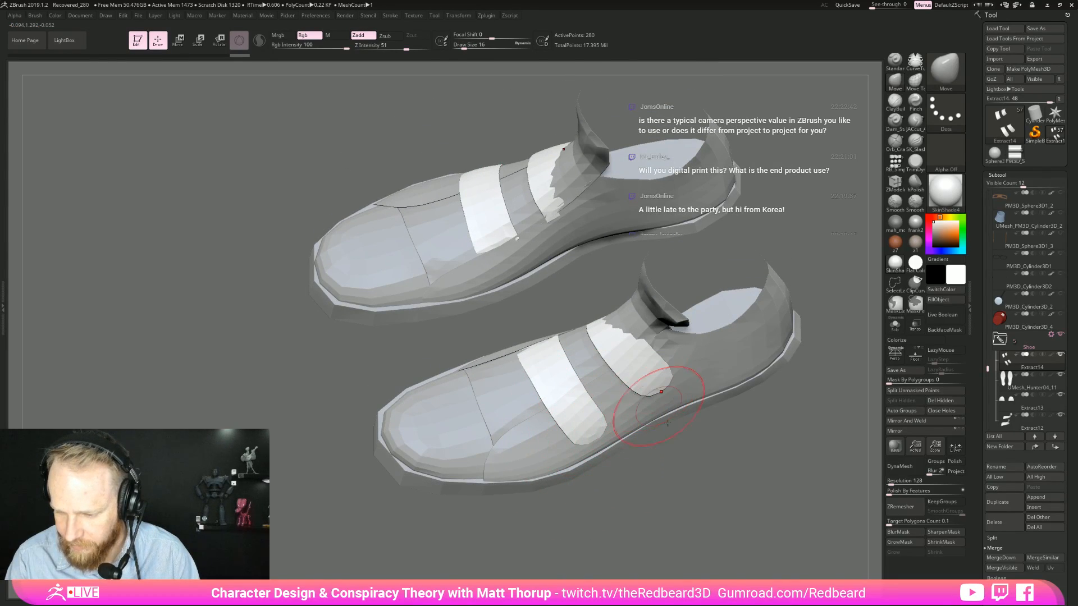
{"action": "left_click_drag", "start_coordinate": [649, 404], "coordinate": [697, 380]}
{"action": "left_click_drag", "start_coordinate": [626, 318], "coordinate": [633, 315]}
{"action": "left_click_drag", "start_coordinate": [756, 281], "coordinate": [800, 259]}
{"action": "left_click_drag", "start_coordinate": [639, 324], "coordinate": [634, 311]}
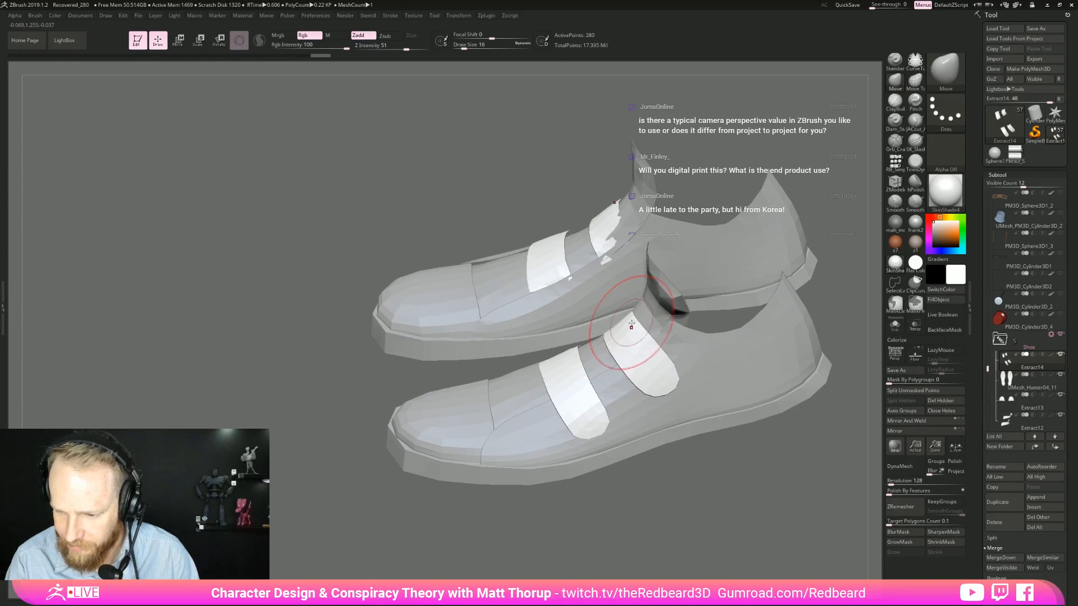
{"action": "mouse_move", "coordinate": [724, 494]}
{"action": "left_mouse_down"}
{"action": "mouse_move", "coordinate": [789, 508]}
{"action": "mouse_move", "coordinate": [722, 486]}
{"action": "left_mouse_up"}
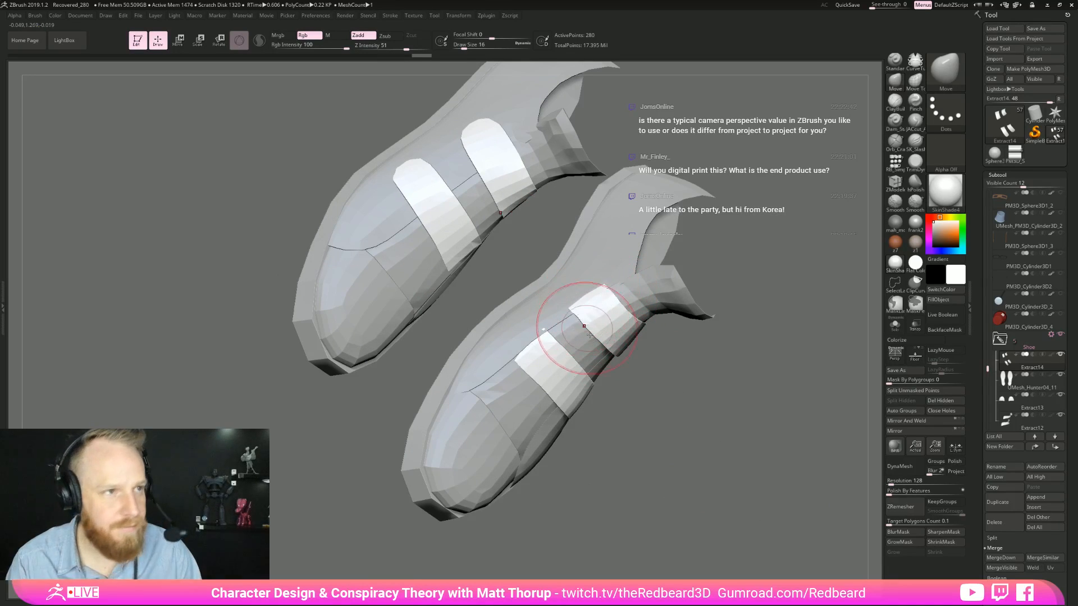
Step: Fit the straps' inner ends against the uppers from above with the Move brush at draw size 16
{"action": "mouse_move", "coordinate": [657, 444]}
{"action": "left_mouse_down"}
{"action": "mouse_move", "coordinate": [689, 471]}
{"action": "mouse_move", "coordinate": [664, 514]}
{"action": "left_mouse_up"}
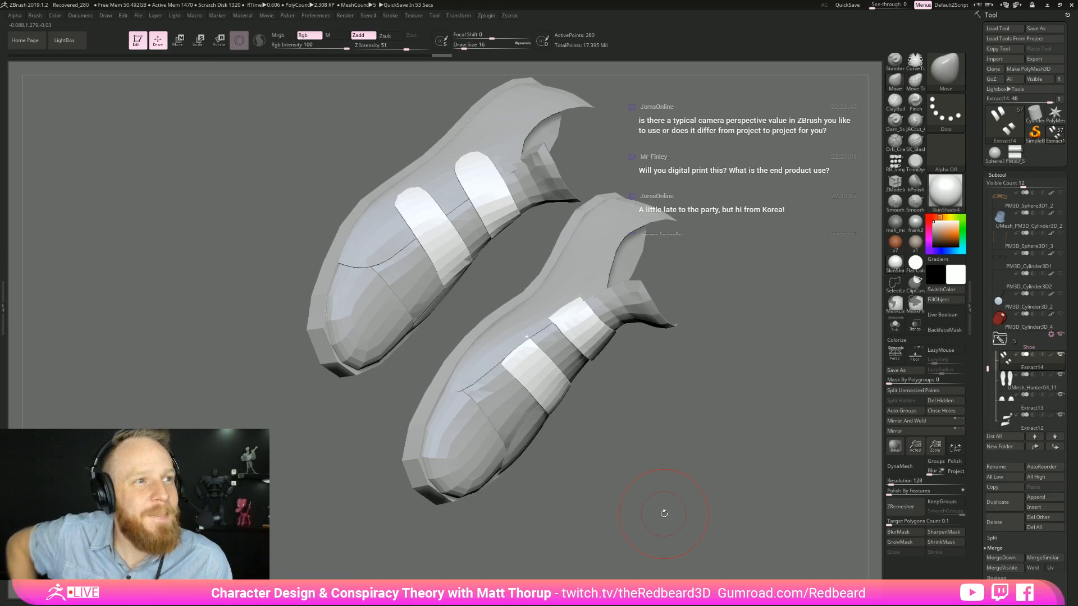
{"action": "mouse_move", "coordinate": [664, 513]}
{"action": "left_mouse_down"}
{"action": "mouse_move", "coordinate": [718, 415]}
{"action": "mouse_move", "coordinate": [763, 366]}
{"action": "mouse_move", "coordinate": [727, 331]}
{"action": "mouse_move", "coordinate": [713, 452]}
{"action": "left_mouse_up"}
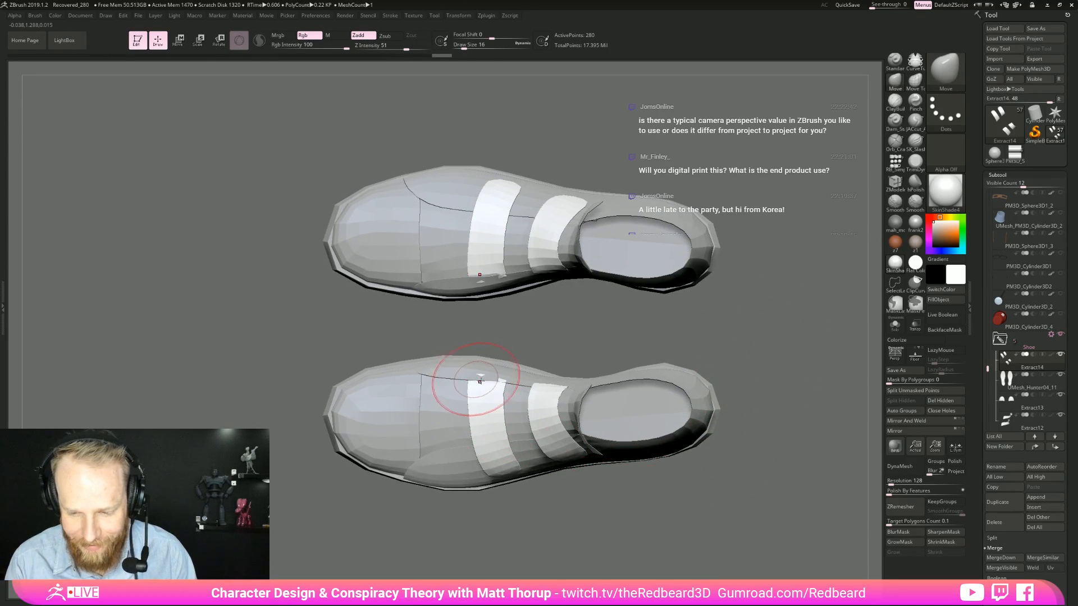
{"action": "left_click_drag", "start_coordinate": [596, 359], "coordinate": [538, 386]}
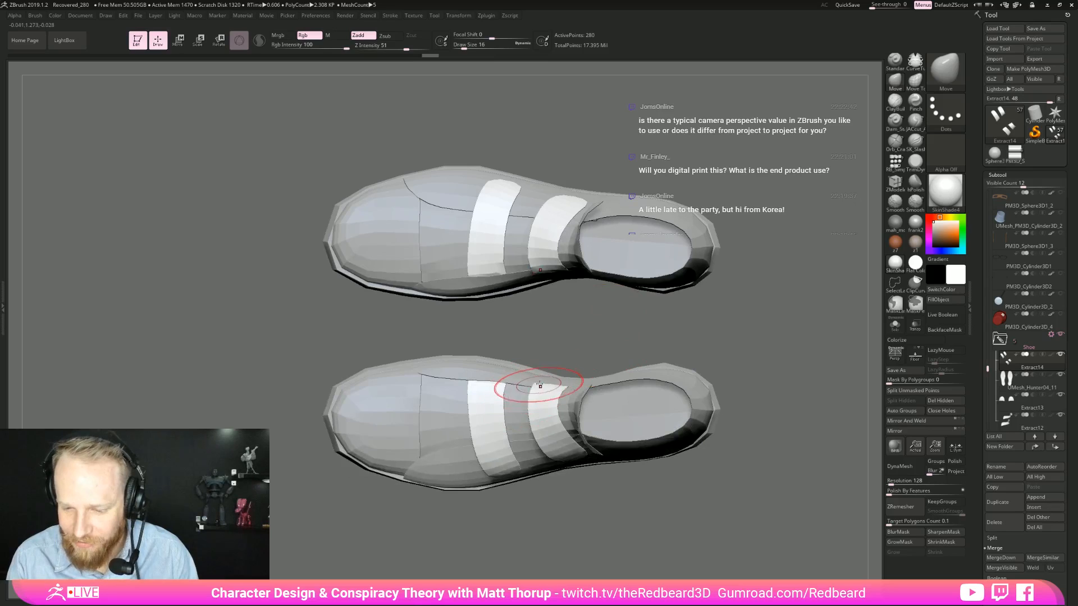
{"action": "left_click_drag", "start_coordinate": [594, 363], "coordinate": [553, 385]}
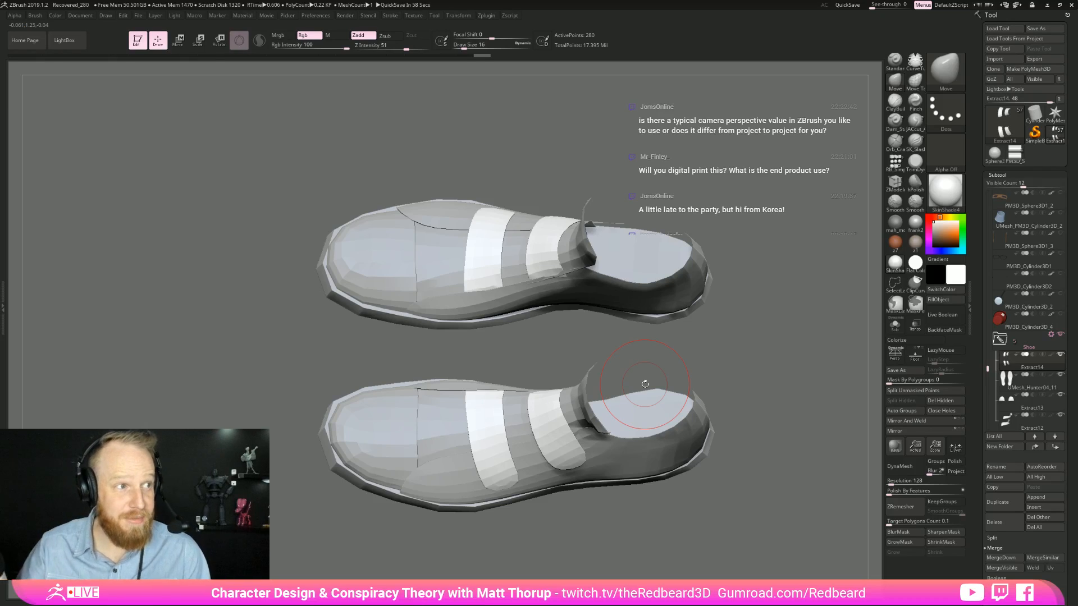
{"action": "left_click_drag", "start_coordinate": [645, 384], "coordinate": [585, 529]}
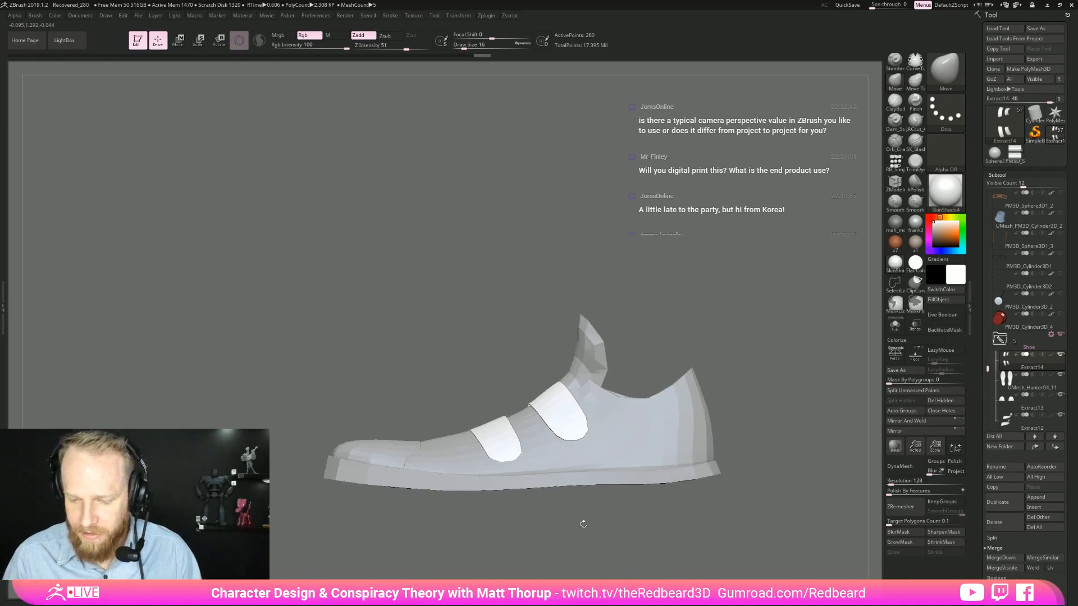
Step: Refine the outline of both straps in side view with the Move brush, varying the draw size between 11 and 23
{"action": "key", "text": "bracketleft"}
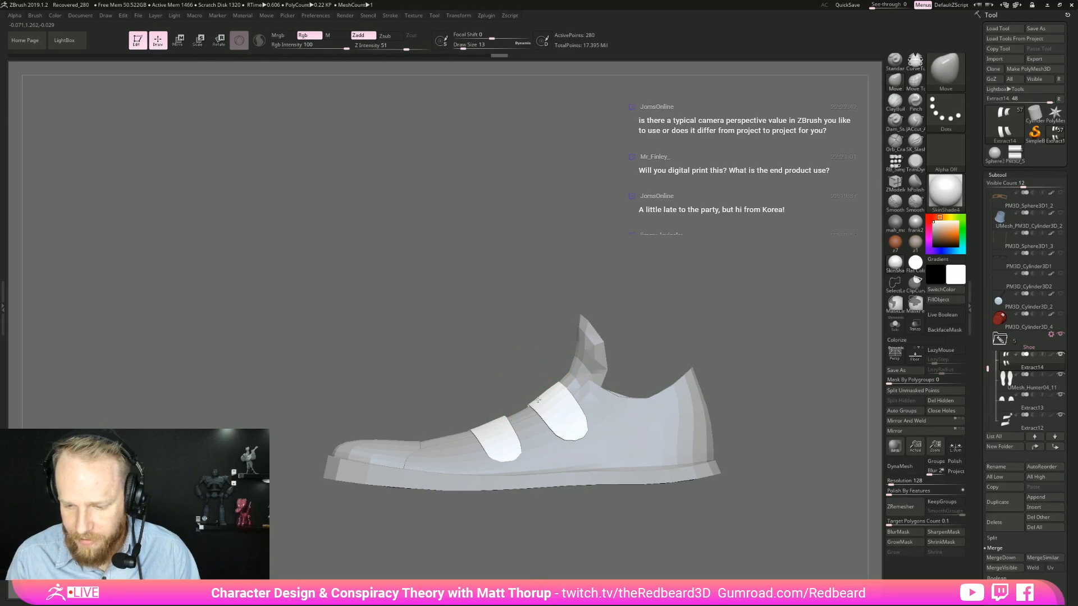
{"action": "key", "text": "bracketright"}
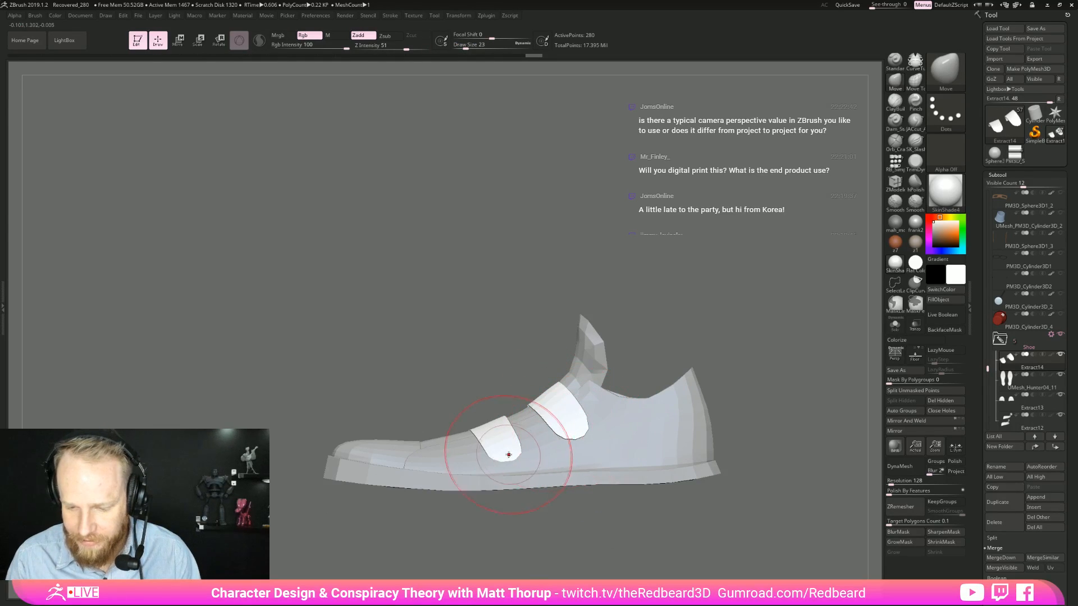
{"action": "key", "text": "bracketleft"}
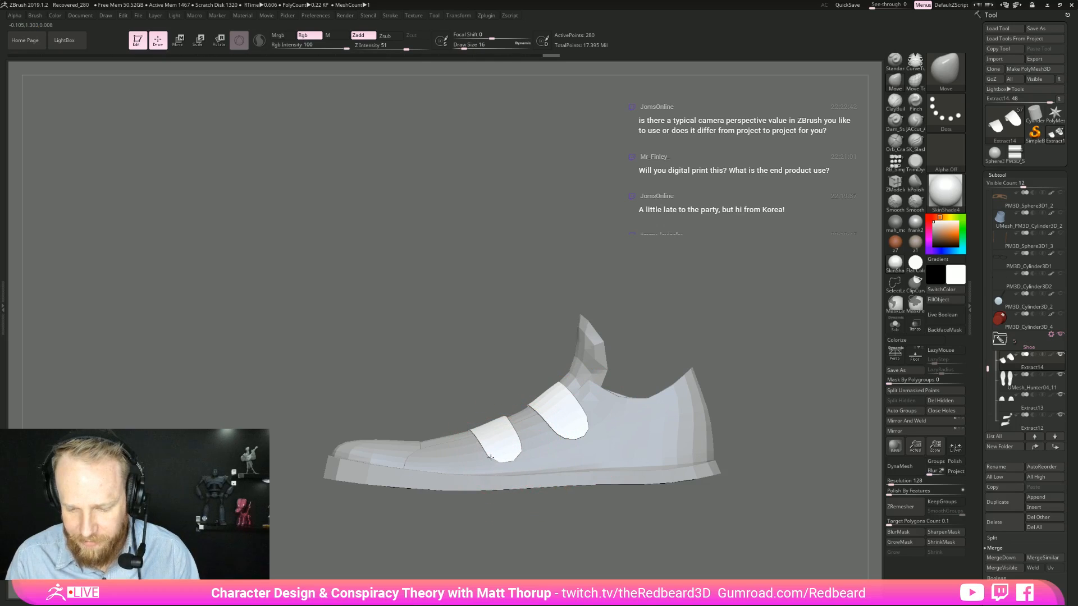
{"action": "right_click_drag", "start_coordinate": [523, 443], "coordinate": [530, 412]}
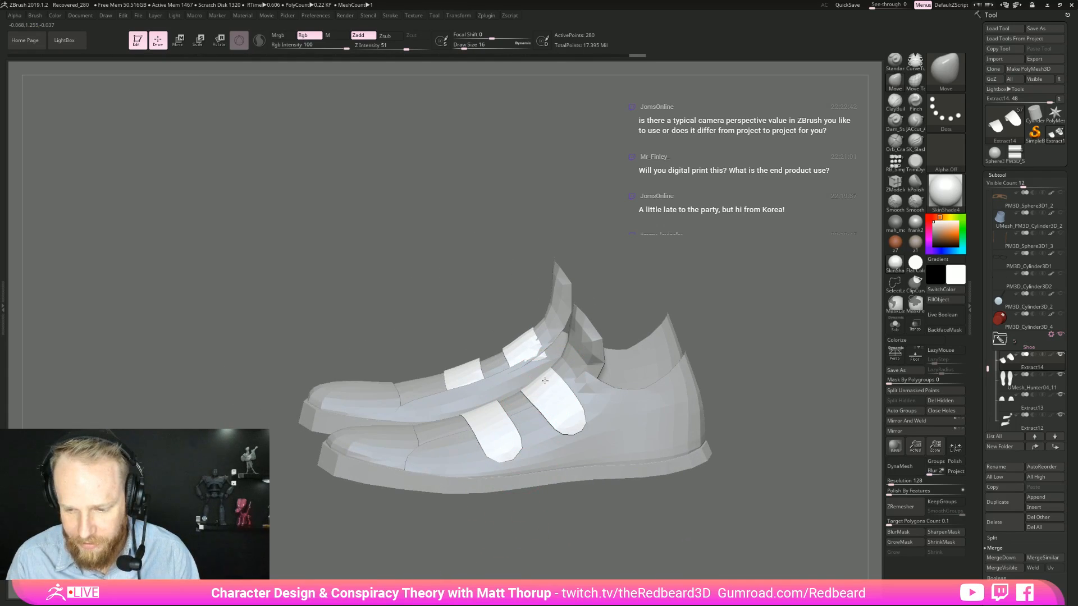
{"action": "key", "text": "bracketleft"}
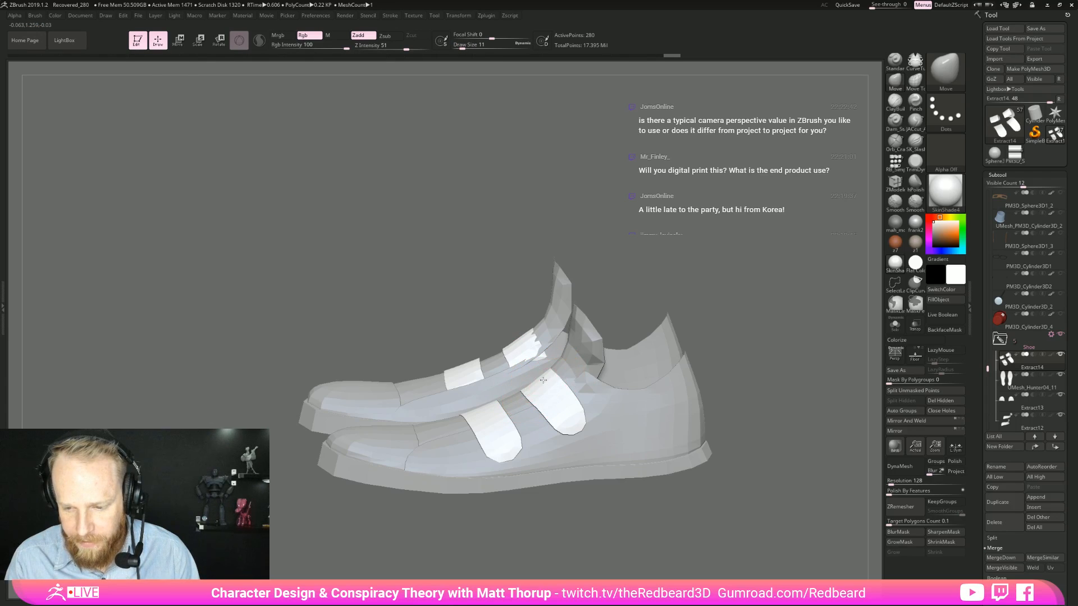
{"action": "right_click_drag", "start_coordinate": [760, 299], "coordinate": [572, 349]}
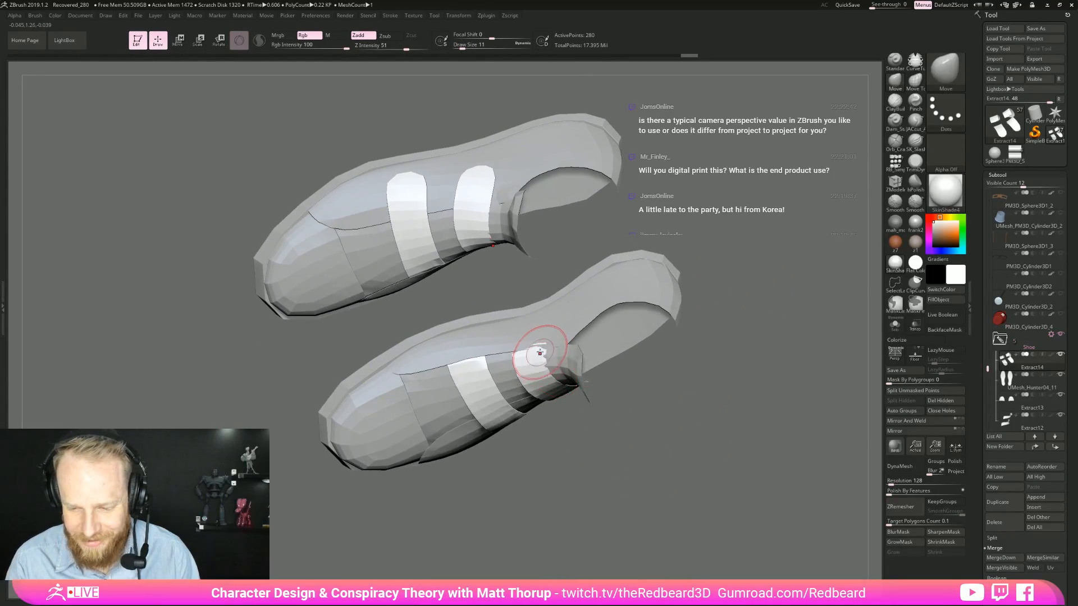
Step: Select the uppers, Extract11, and reshape their edge beside the tongue and ankle strap with the Move brush, ending at draw size 23
{"action": "left_click", "coordinate": [547, 341], "text": "alt"}
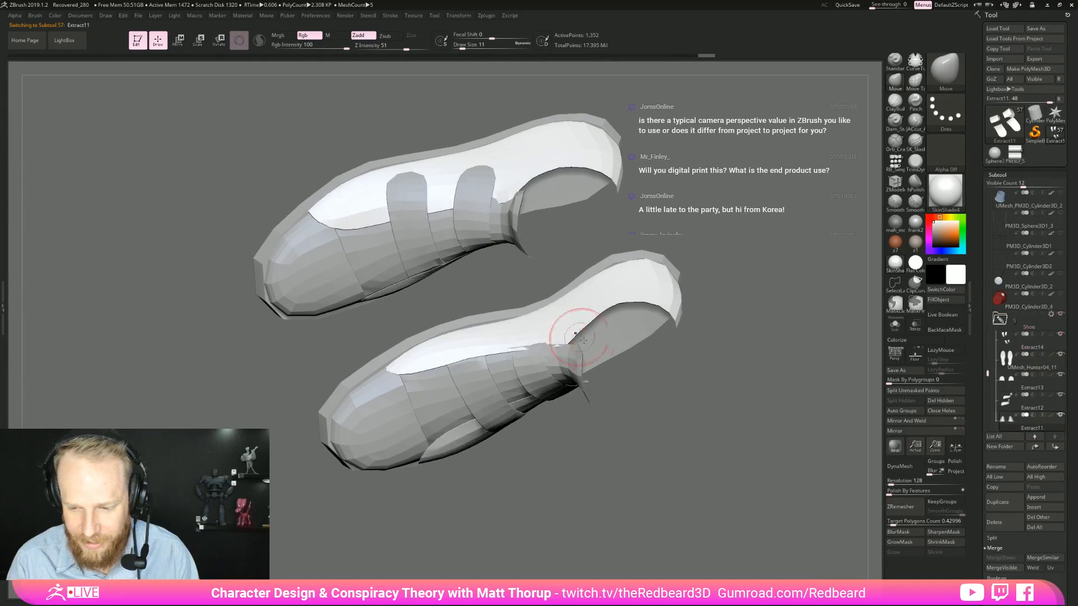
{"action": "key", "text": "bracketright"}
{"action": "key", "text": "bracketright"}
{"action": "key", "text": "bracketright"}
{"action": "key", "text": "bracketleft"}
{"action": "key", "text": "bracketleft"}
{"action": "mouse_move", "coordinate": [736, 424]}
{"action": "left_mouse_down", "text": "shift"}
{"action": "mouse_move", "coordinate": [723, 438]}
{"action": "mouse_move", "coordinate": [696, 339]}
{"action": "mouse_move", "coordinate": [715, 437]}
{"action": "mouse_move", "coordinate": [710, 347]}
{"action": "mouse_move", "coordinate": [749, 445]}
{"action": "mouse_move", "coordinate": [676, 339]}
{"action": "mouse_move", "coordinate": [570, 361]}
{"action": "left_mouse_up", "text": "shift"}
{"action": "key", "text": "bracketright"}
{"action": "left_click_drag", "start_coordinate": [643, 332], "coordinate": [562, 377]}
{"action": "left_click_drag", "start_coordinate": [744, 352], "coordinate": [695, 350], "text": "alt"}
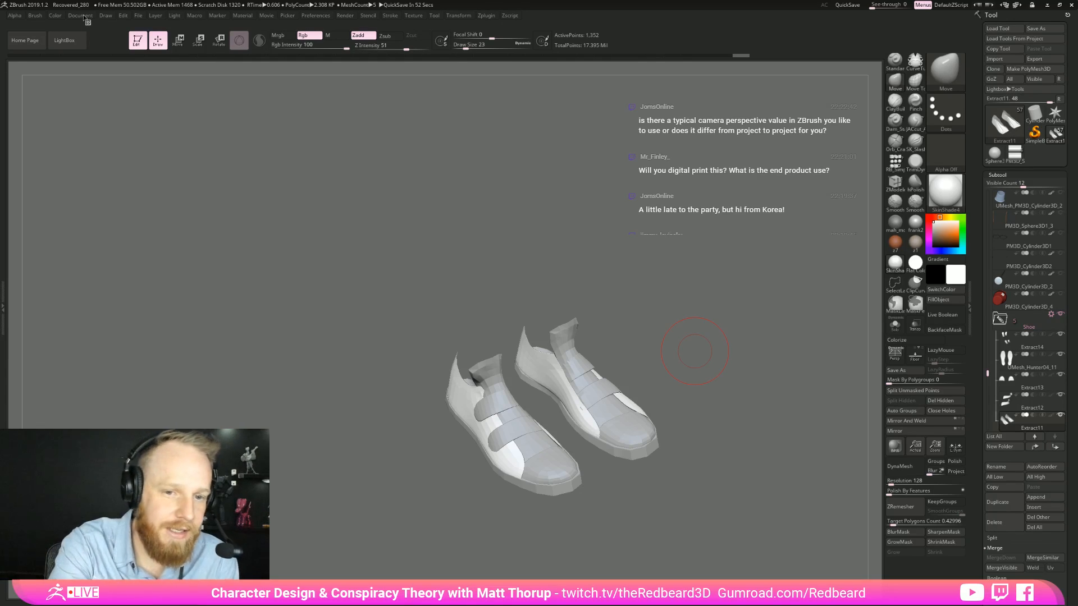
Step: Turn on perspective for the viewport and view the shoes from the front
{"action": "left_click", "coordinate": [106, 16]}
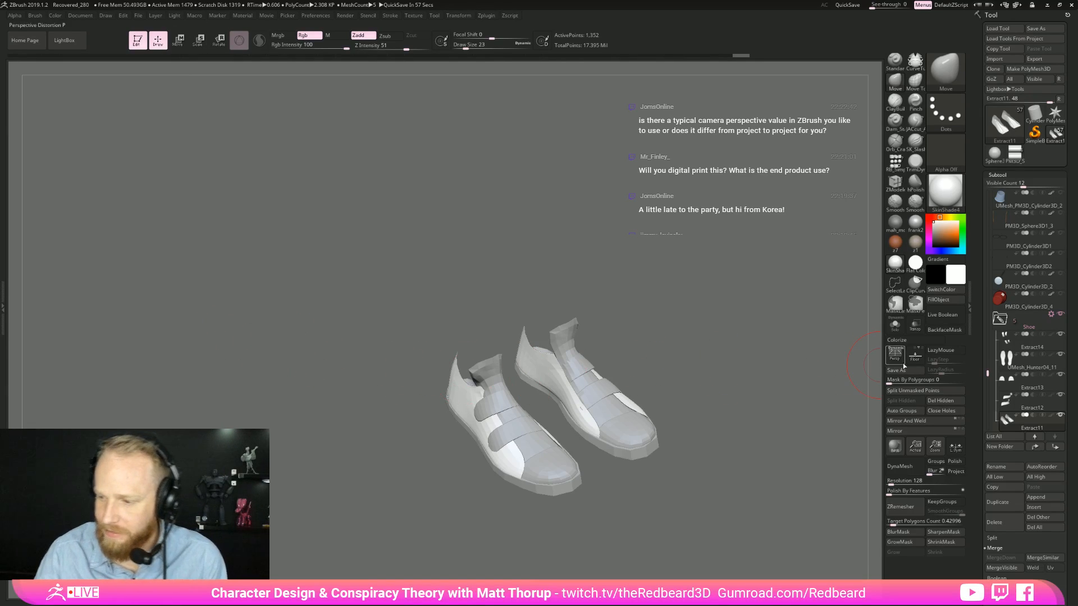
{"action": "key", "text": "p"}
{"action": "left_click_drag", "start_coordinate": [781, 425], "coordinate": [729, 467]}
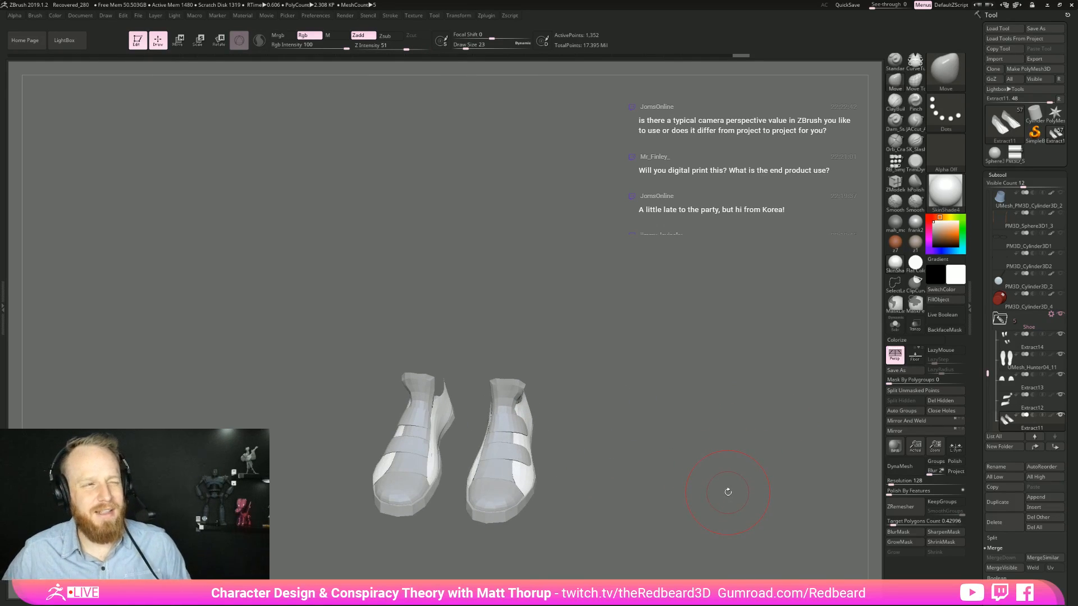
{"action": "left_click_drag", "start_coordinate": [728, 493], "coordinate": [672, 410]}
Step: Select the tongues, Extract12, adjust their top edge in front view at draw size 8, and turn perspective off
{"action": "key", "text": "s"}
{"action": "left_click", "coordinate": [515, 337], "text": "alt"}
{"action": "key", "text": "s"}
{"action": "left_click_drag", "start_coordinate": [517, 337], "coordinate": [513, 336]}
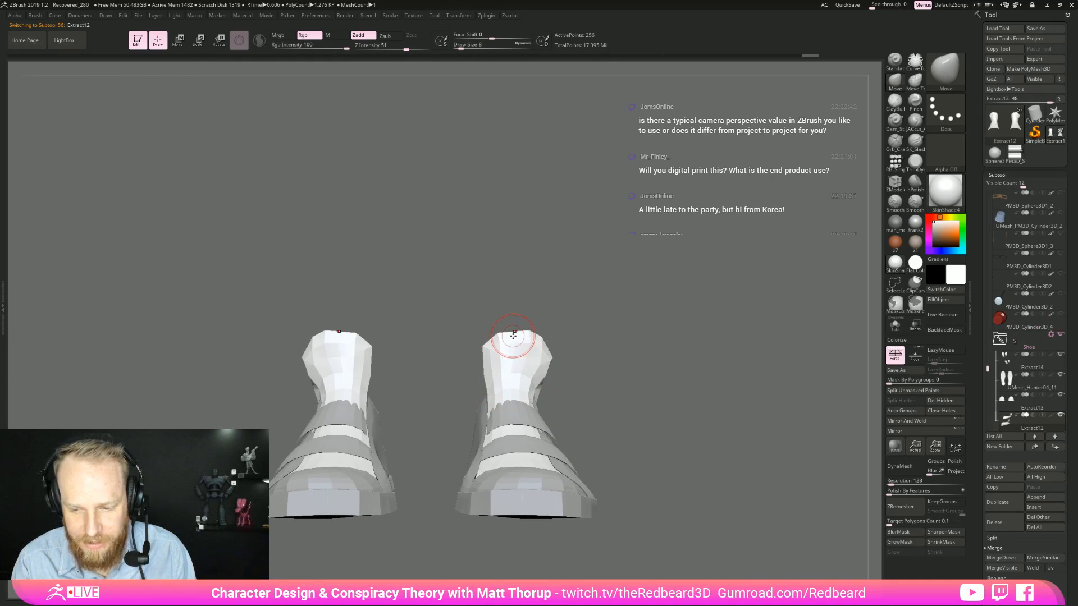
{"action": "left_click", "coordinate": [895, 358]}
{"action": "left_click_drag", "start_coordinate": [825, 396], "coordinate": [721, 408]}
{"action": "left_click_drag", "start_coordinate": [721, 408], "coordinate": [726, 433]}
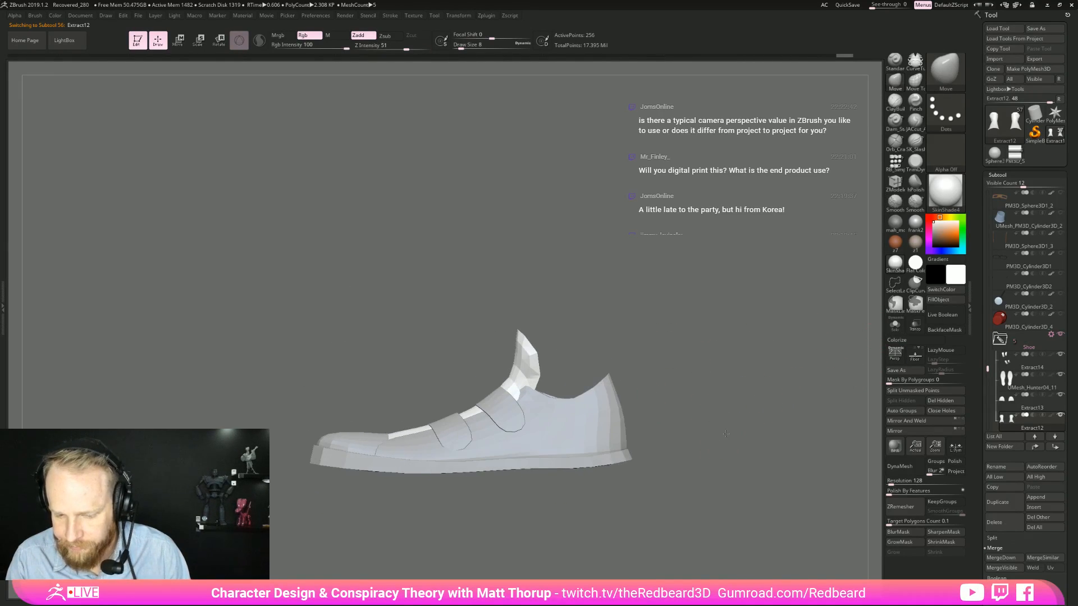
Step: Show the rest of the character together with the shoes, and hide the unneeded Hunter meshes and the Head folder
{"action": "left_click", "coordinate": [1061, 336], "text": "shift"}
{"action": "left_click", "coordinate": [1061, 336], "text": "shift"}
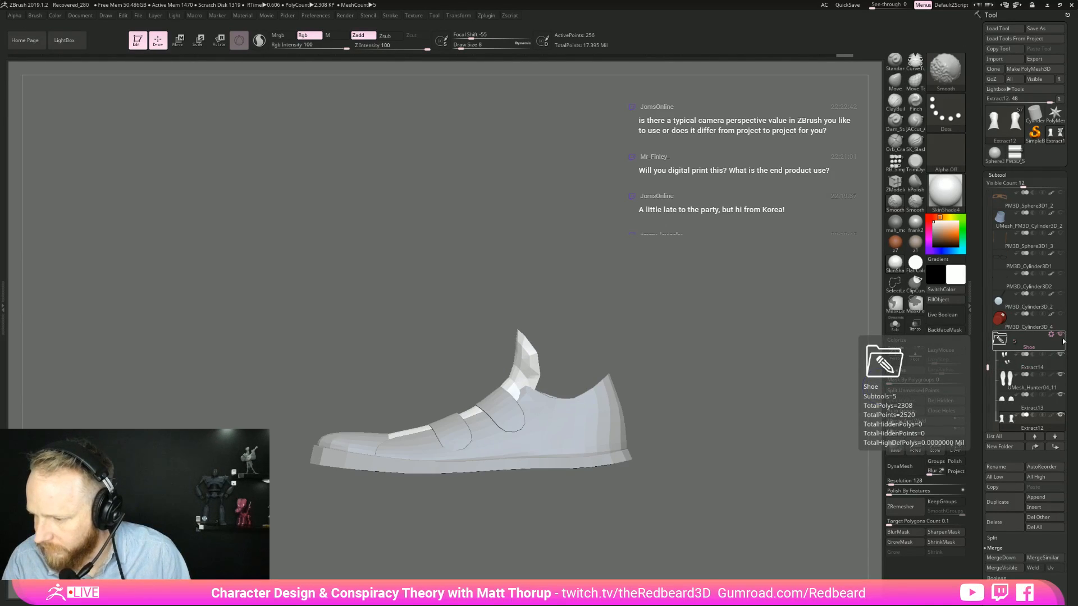
{"action": "left_click", "coordinate": [1060, 418], "text": "shift"}
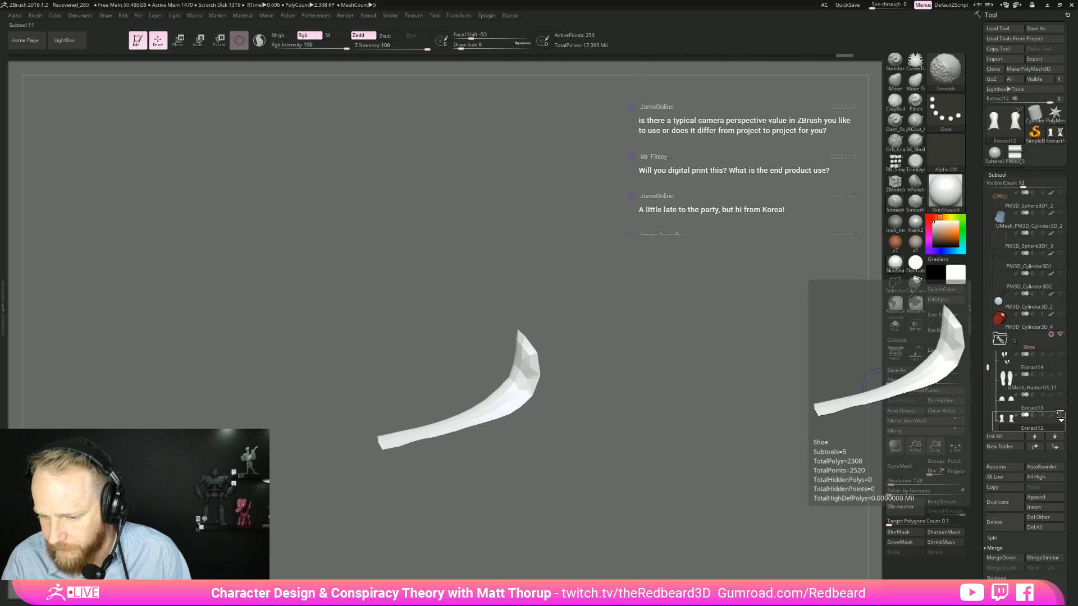
{"action": "left_click", "coordinate": [1059, 415], "text": "shift"}
{"action": "left_click_drag", "start_coordinate": [987, 368], "coordinate": [987, 190]}
{"action": "left_click", "coordinate": [1060, 214]}
{"action": "left_click", "coordinate": [1061, 194]}
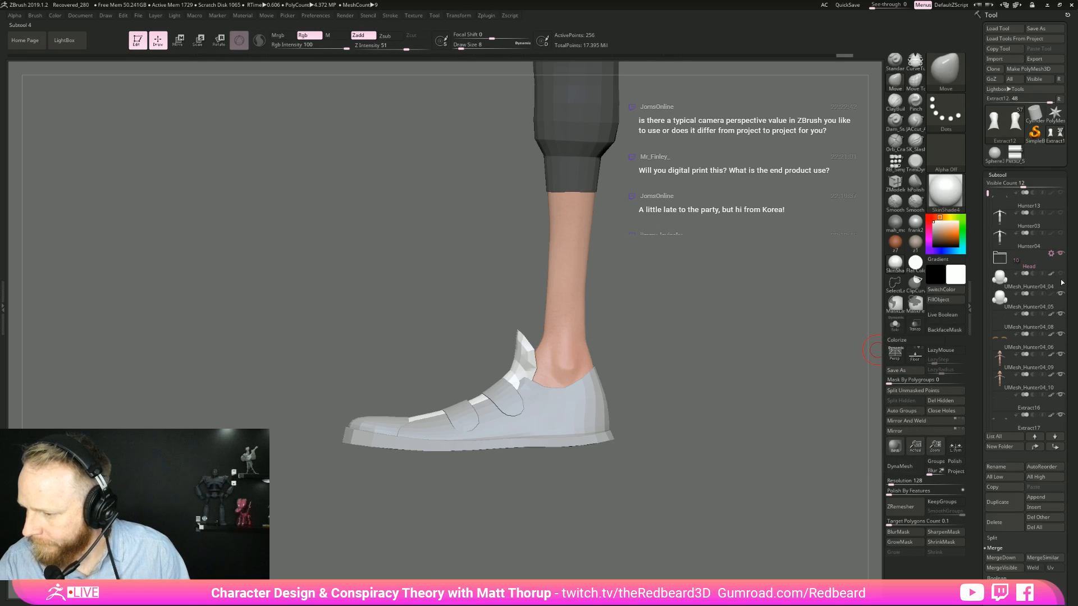
{"action": "left_click", "coordinate": [1060, 253]}
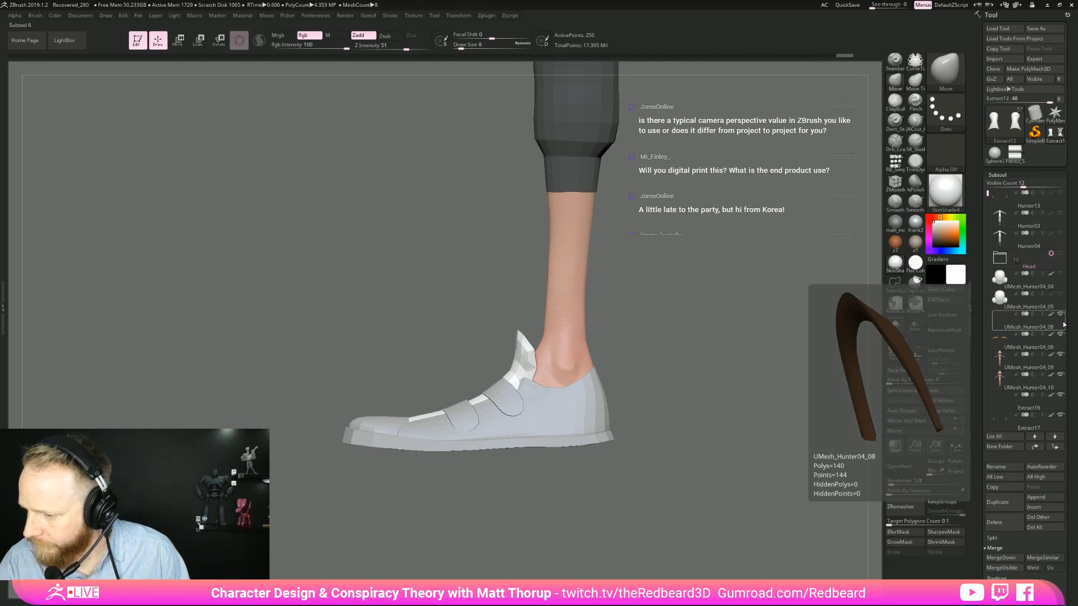
Step: Select the body, UMesh_Hunter04_10, and render the whole character with BPR in side and three-quarter views
{"action": "mouse_move", "coordinate": [646, 275]}
{"action": "left_mouse_down", "text": "alt"}
{"action": "mouse_move", "coordinate": [668, 510]}
{"action": "mouse_move", "coordinate": [749, 504]}
{"action": "mouse_move", "coordinate": [647, 442]}
{"action": "mouse_move", "coordinate": [701, 431]}
{"action": "mouse_move", "coordinate": [701, 393]}
{"action": "left_mouse_up", "text": "alt"}
{"action": "left_click", "coordinate": [1061, 374]}
{"action": "left_click", "coordinate": [1027, 387]}
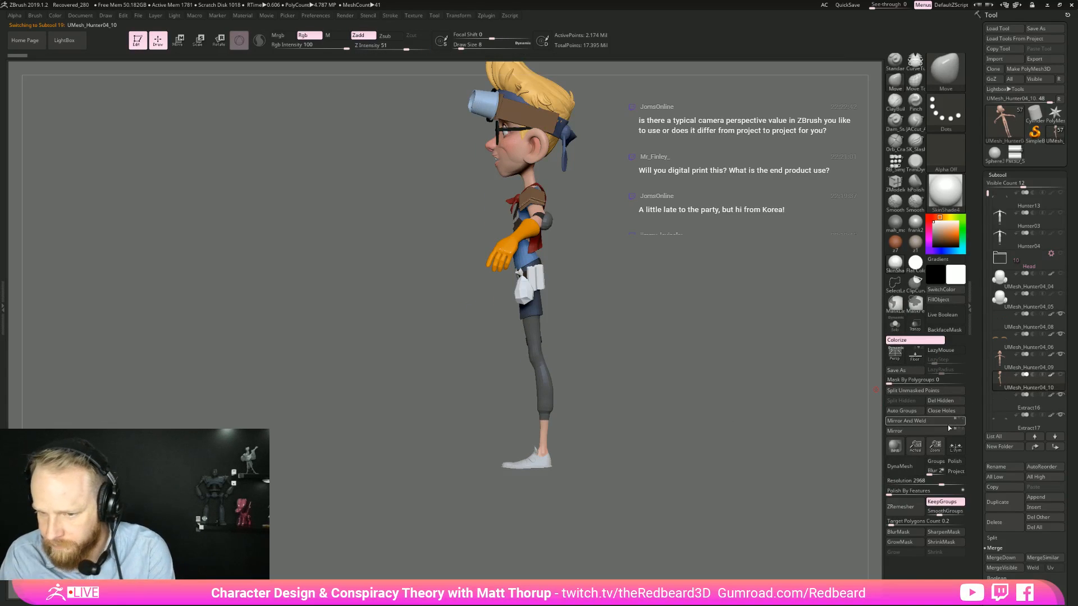
{"action": "left_click", "coordinate": [894, 446]}
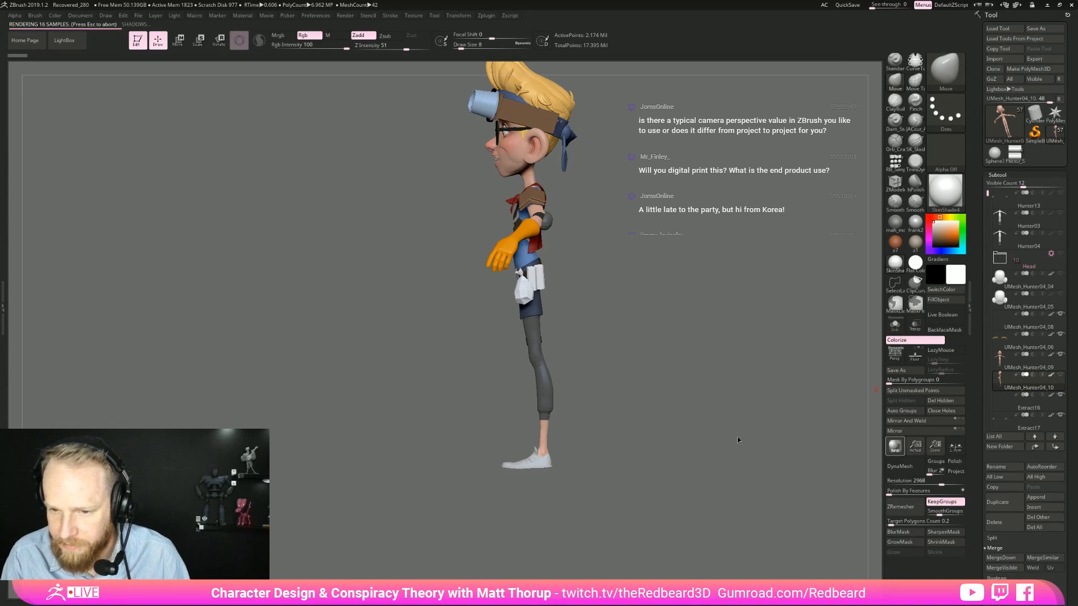
{"action": "left_click_drag", "start_coordinate": [654, 460], "coordinate": [691, 456]}
{"action": "left_click", "coordinate": [895, 447]}
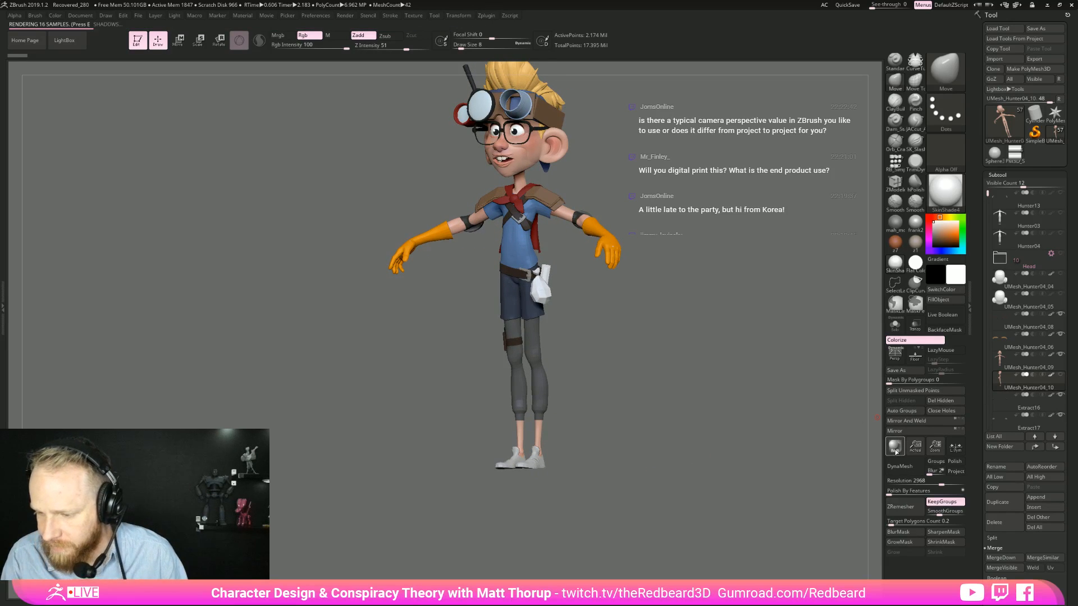
Step: Isolate the body with Solo and check its polygroups and wireframe
{"action": "left_click", "coordinate": [895, 324]}
{"action": "mouse_move", "coordinate": [696, 400]}
{"action": "left_mouse_down"}
{"action": "mouse_move", "coordinate": [681, 473]}
{"action": "mouse_move", "coordinate": [699, 452]}
{"action": "left_mouse_up"}
{"action": "key", "text": "shift+f"}
{"action": "key", "text": "shift+f"}
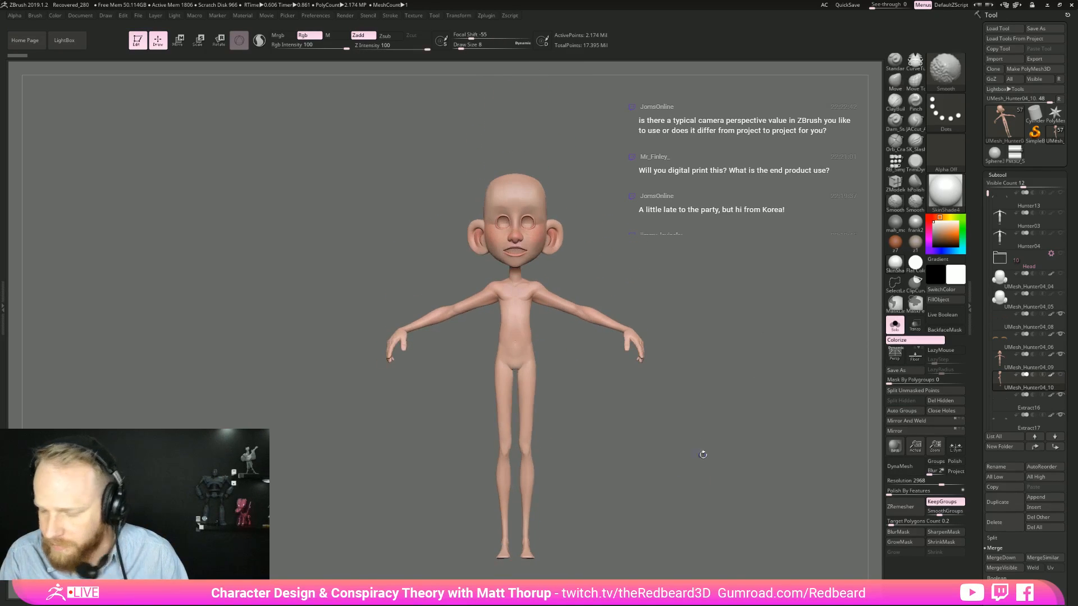
Step: Select the smiling body, UMesh_Hunter04_09, and turn Solo off to bring back the whole dressed character
{"action": "left_click", "coordinate": [1006, 373]}
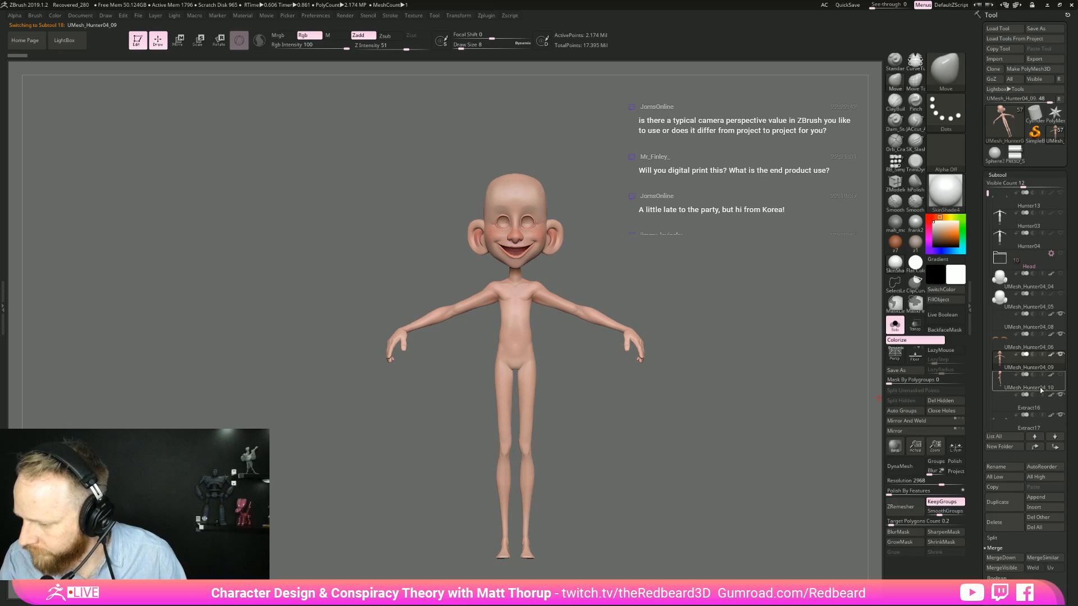
{"action": "left_click", "coordinate": [895, 324]}
{"action": "left_click_drag", "start_coordinate": [774, 404], "coordinate": [658, 353]}
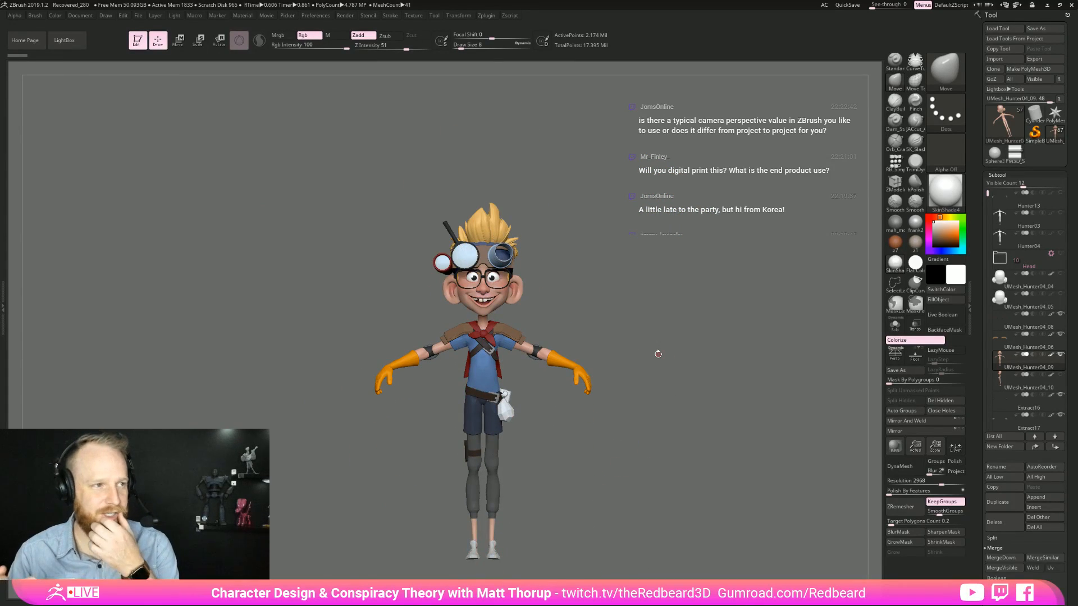
Step: Select the shoe uppers, Extract11, and reshape their heel in side view with the Move brush at draw size 25
{"action": "left_click_drag", "start_coordinate": [658, 354], "coordinate": [545, 499]}
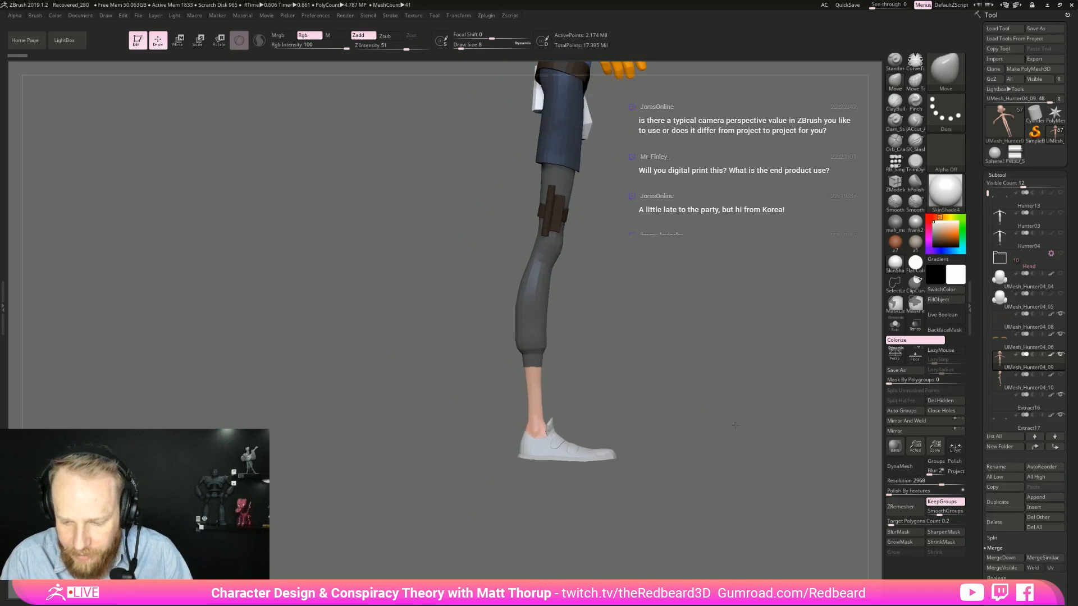
{"action": "left_click_drag", "start_coordinate": [655, 499], "coordinate": [569, 514], "text": "alt"}
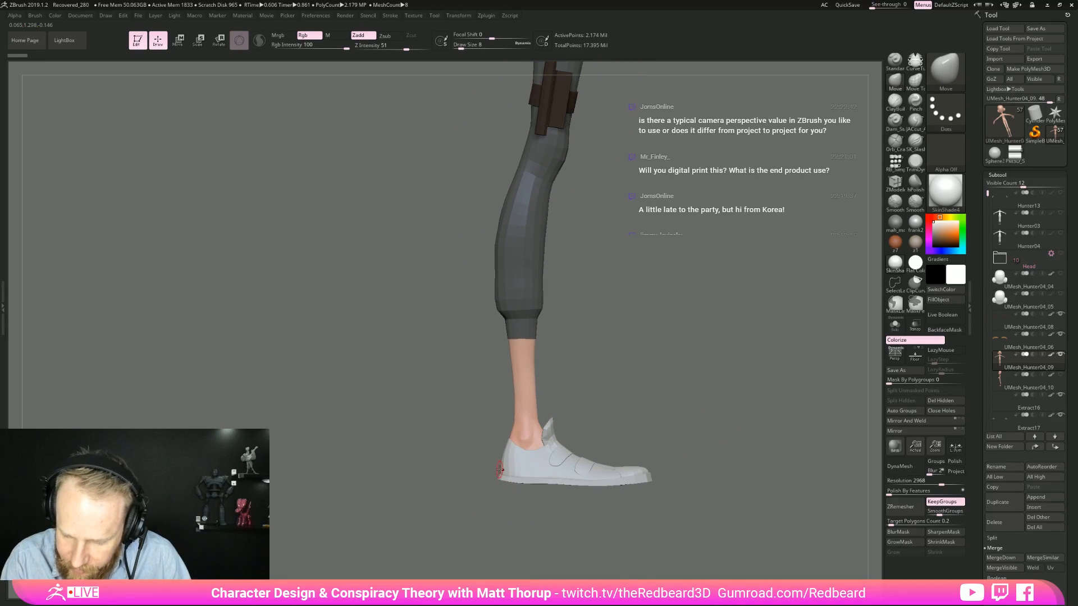
{"action": "left_click", "coordinate": [498, 469], "text": "alt"}
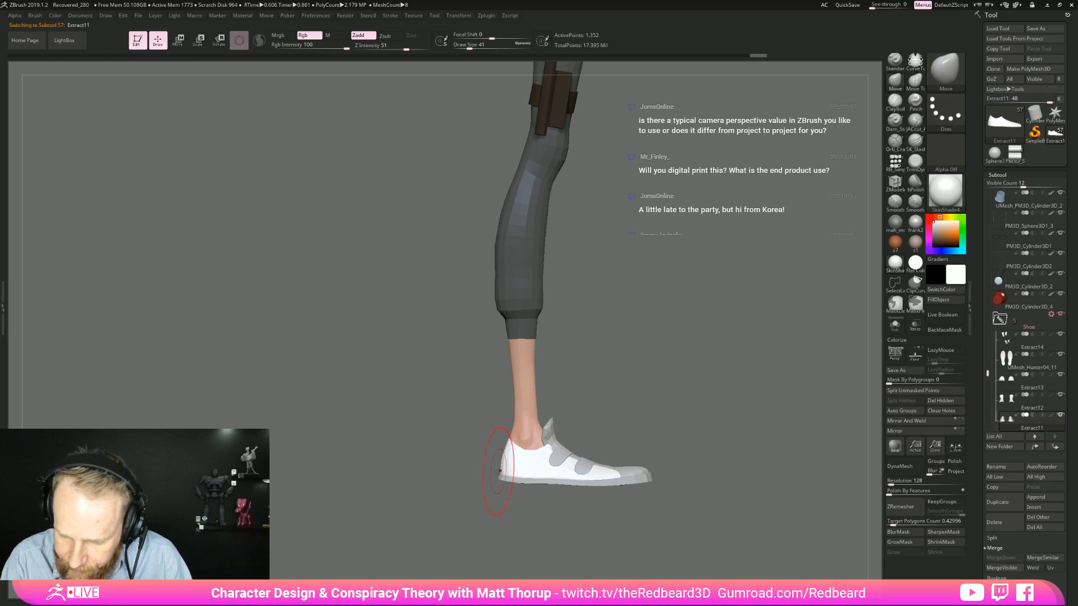
{"action": "key", "text": "bracketleft"}
{"action": "key", "text": "bracketleft"}
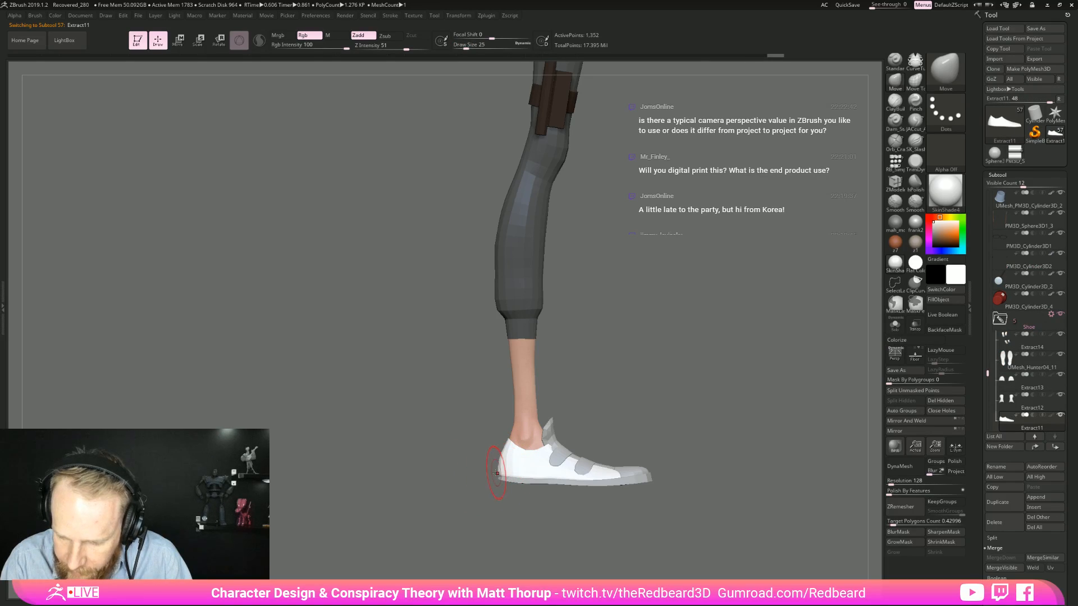
{"action": "mouse_move", "coordinate": [481, 484]}
{"action": "left_mouse_down"}
{"action": "mouse_move", "coordinate": [512, 476]}
{"action": "mouse_move", "coordinate": [491, 487]}
{"action": "left_mouse_up"}
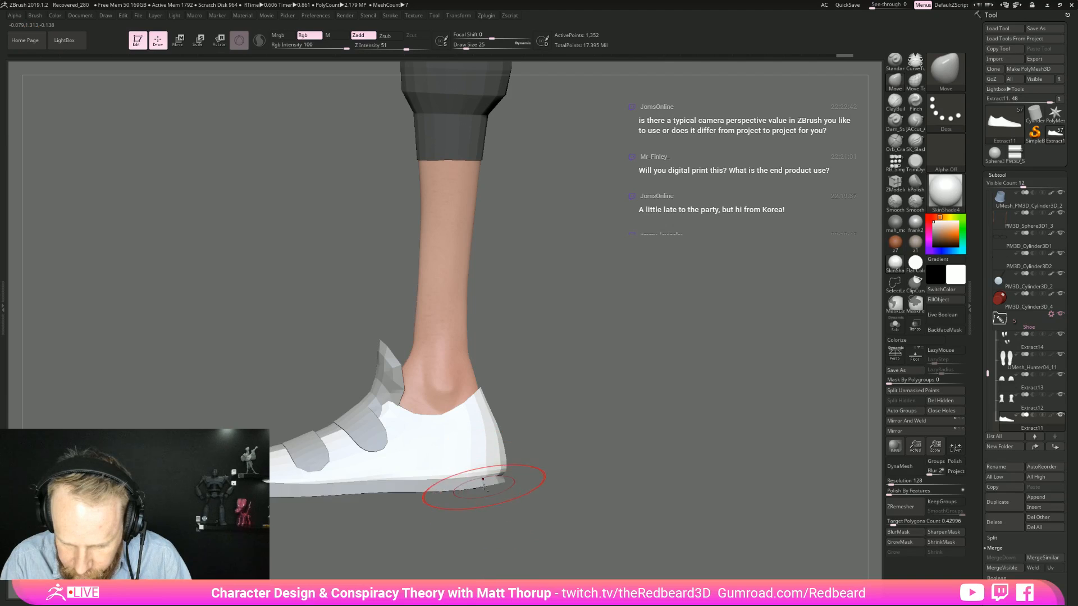
Step: Select the soles, UMesh_Hunter04_11, and adjust their heel edge and outline with the Move brush at draw size 46
{"action": "left_click", "coordinate": [491, 484], "text": "alt"}
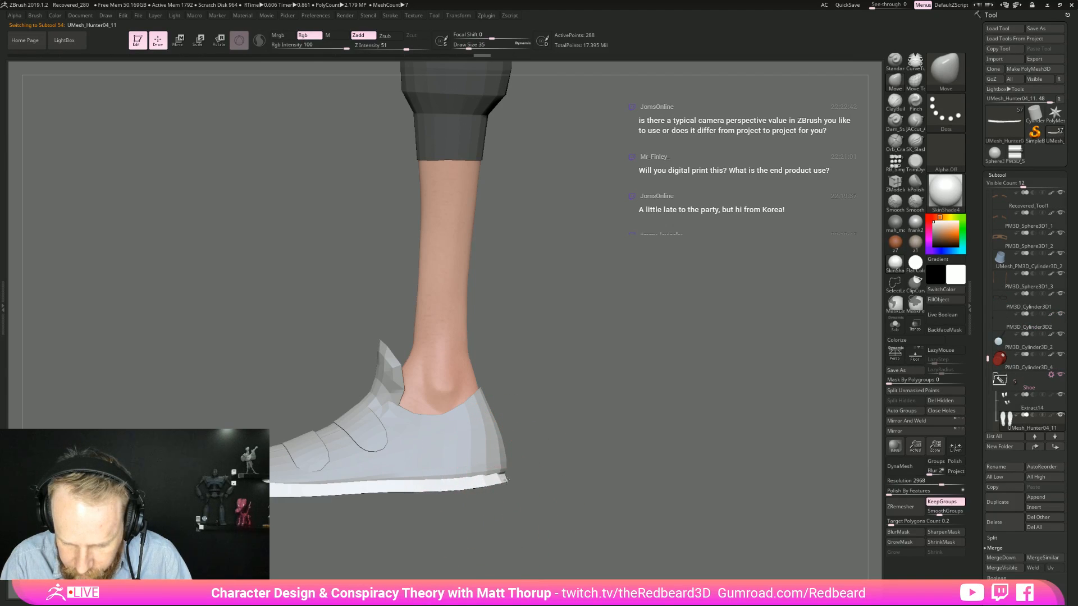
{"action": "key", "text": "bracketright"}
{"action": "left_click_drag", "start_coordinate": [502, 476], "coordinate": [311, 553]}
{"action": "mouse_move", "coordinate": [705, 332]}
{"action": "left_mouse_down"}
{"action": "mouse_move", "coordinate": [724, 449]}
{"action": "mouse_move", "coordinate": [707, 404]}
{"action": "mouse_move", "coordinate": [674, 408]}
{"action": "mouse_move", "coordinate": [638, 528]}
{"action": "mouse_move", "coordinate": [705, 454]}
{"action": "mouse_move", "coordinate": [711, 433]}
{"action": "mouse_move", "coordinate": [713, 446]}
{"action": "mouse_move", "coordinate": [552, 453]}
{"action": "left_mouse_up"}
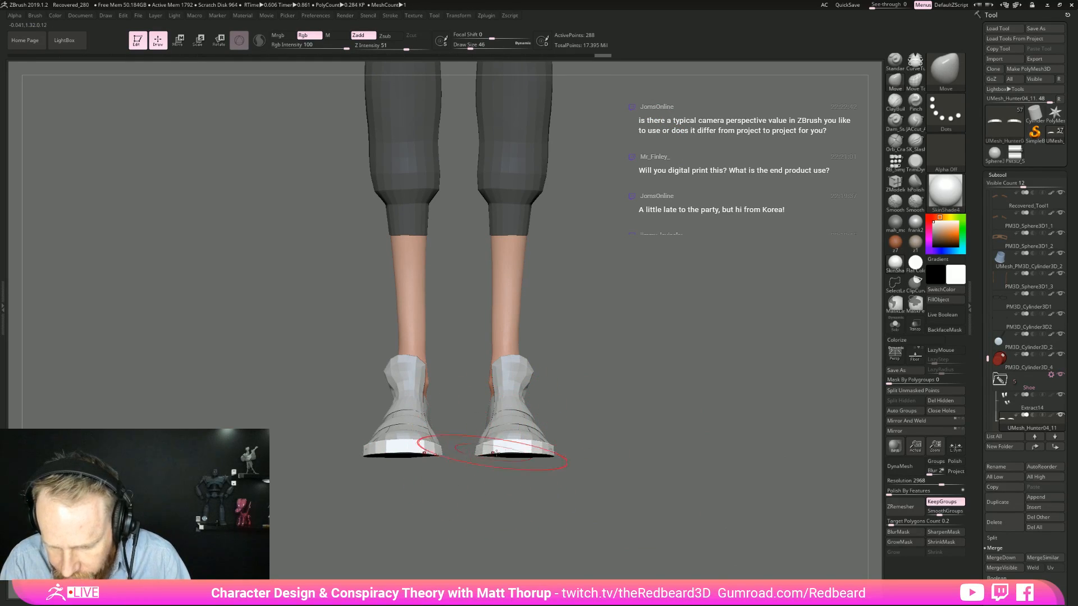
Step: Refine the soles' underside at the toe, arch and heel in side view with the Move brush at draw size 37
{"action": "mouse_move", "coordinate": [553, 457]}
{"action": "left_mouse_down"}
{"action": "mouse_move", "coordinate": [637, 421]}
{"action": "mouse_move", "coordinate": [665, 377]}
{"action": "mouse_move", "coordinate": [631, 374]}
{"action": "mouse_move", "coordinate": [654, 362]}
{"action": "left_mouse_up"}
{"action": "key", "text": "bracketleft"}
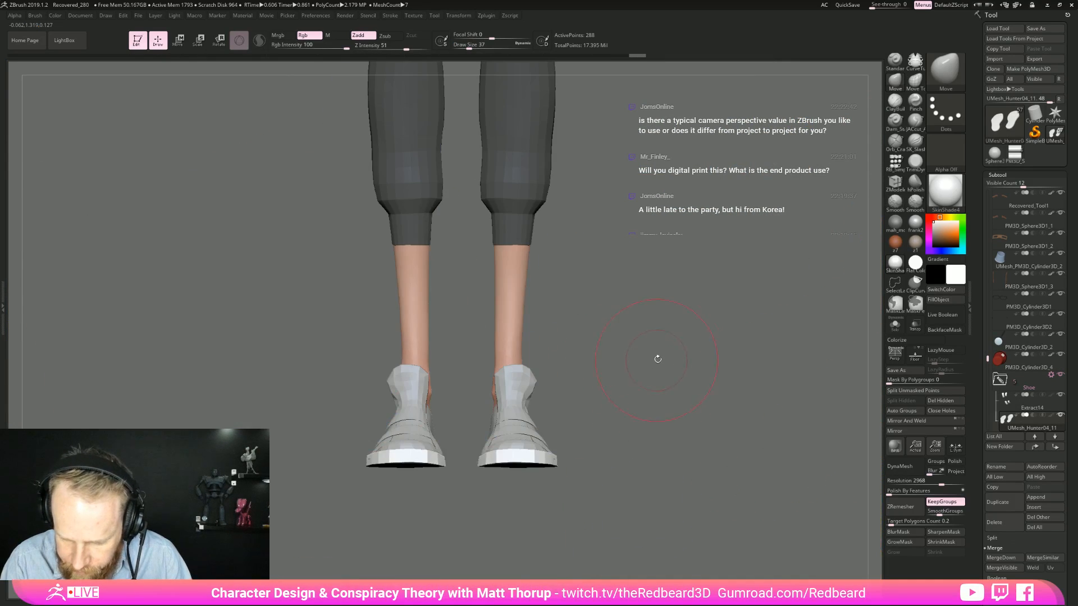
{"action": "left_click_drag", "start_coordinate": [718, 467], "coordinate": [585, 532]}
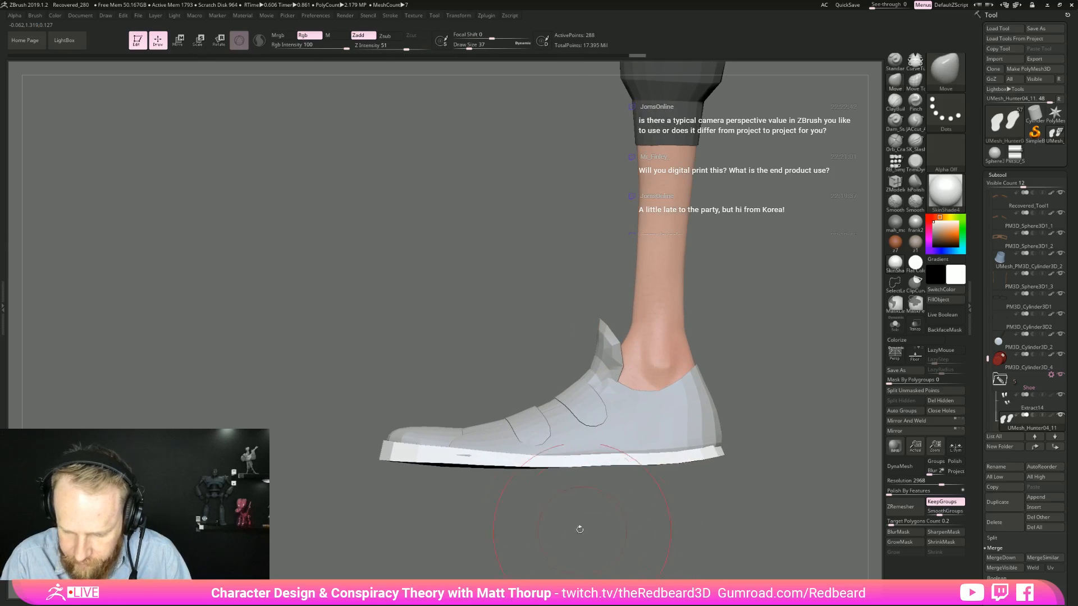
{"action": "left_click_drag", "start_coordinate": [468, 473], "coordinate": [462, 464]}
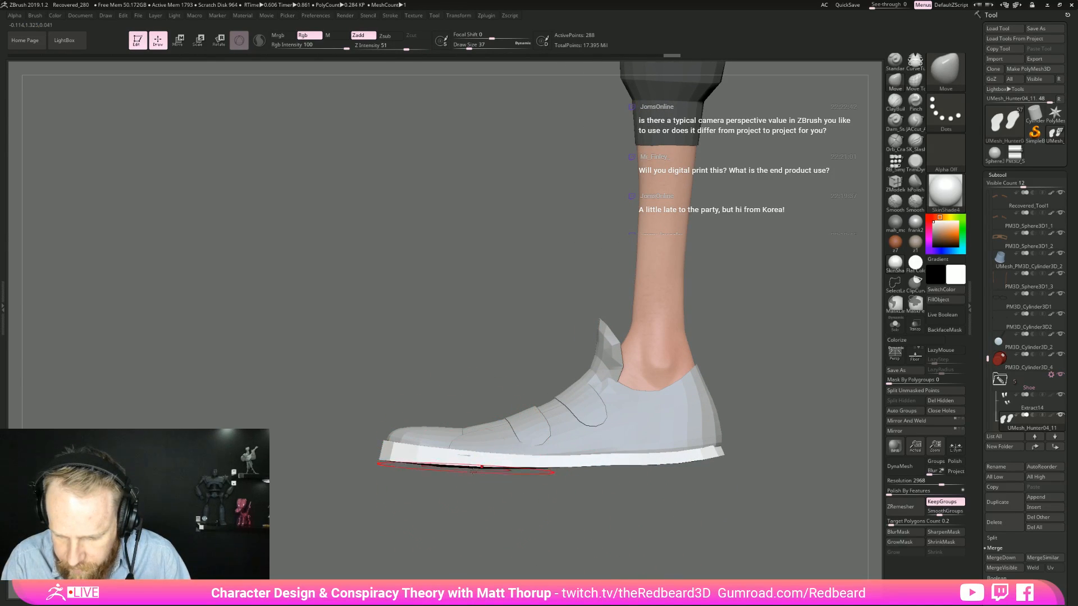
{"action": "left_click_drag", "start_coordinate": [613, 462], "coordinate": [615, 456]}
{"action": "mouse_move", "coordinate": [726, 481]}
{"action": "left_mouse_down"}
{"action": "mouse_move", "coordinate": [608, 490]}
{"action": "mouse_move", "coordinate": [717, 482]}
{"action": "left_mouse_up"}
{"action": "key", "text": "s"}
{"action": "mouse_move", "coordinate": [777, 463]}
{"action": "left_mouse_down"}
{"action": "mouse_move", "coordinate": [763, 494]}
{"action": "mouse_move", "coordinate": [738, 446]}
{"action": "mouse_move", "coordinate": [705, 425]}
{"action": "left_mouse_up"}
{"action": "key", "text": "s"}
{"action": "left_click_drag", "start_coordinate": [572, 548], "coordinate": [443, 522], "text": "alt"}
{"action": "left_click_drag", "start_coordinate": [598, 517], "coordinate": [635, 516]}
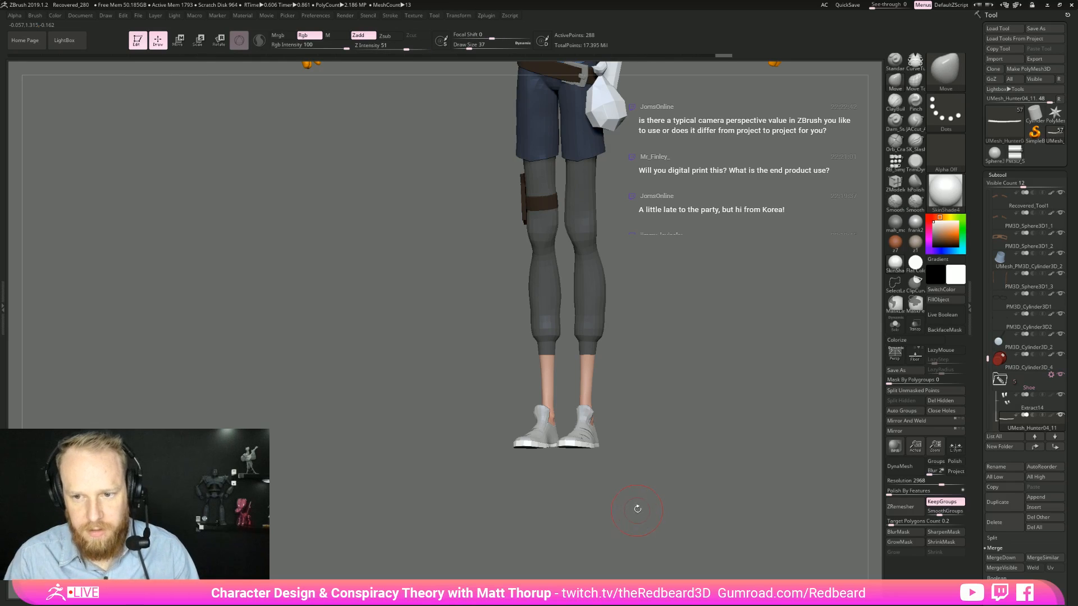
Step: Start importing an image as a texture and open the GhostHunter project's Ref folder
{"action": "left_click", "coordinate": [413, 15]}
{"action": "left_click", "coordinate": [439, 115]}
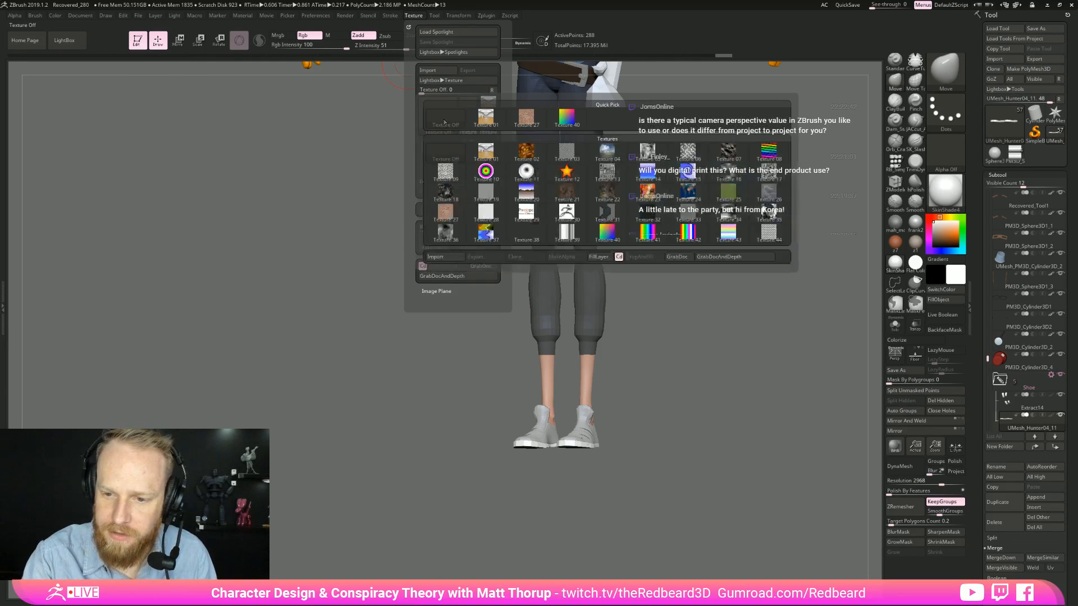
{"action": "left_click", "coordinate": [435, 257]}
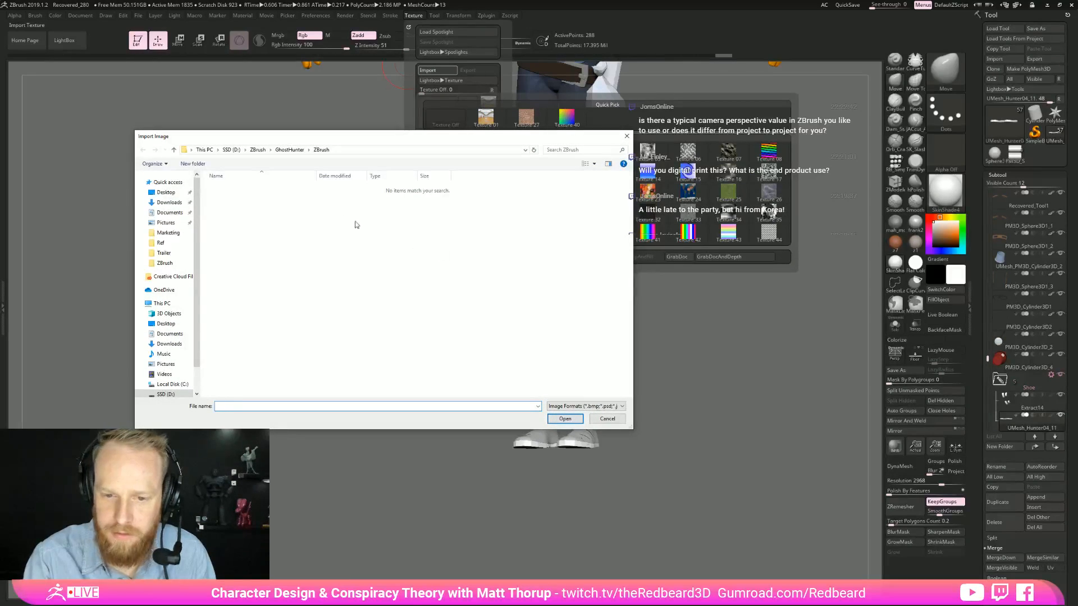
{"action": "left_click", "coordinate": [288, 150]}
{"action": "double_click", "coordinate": [263, 189]}
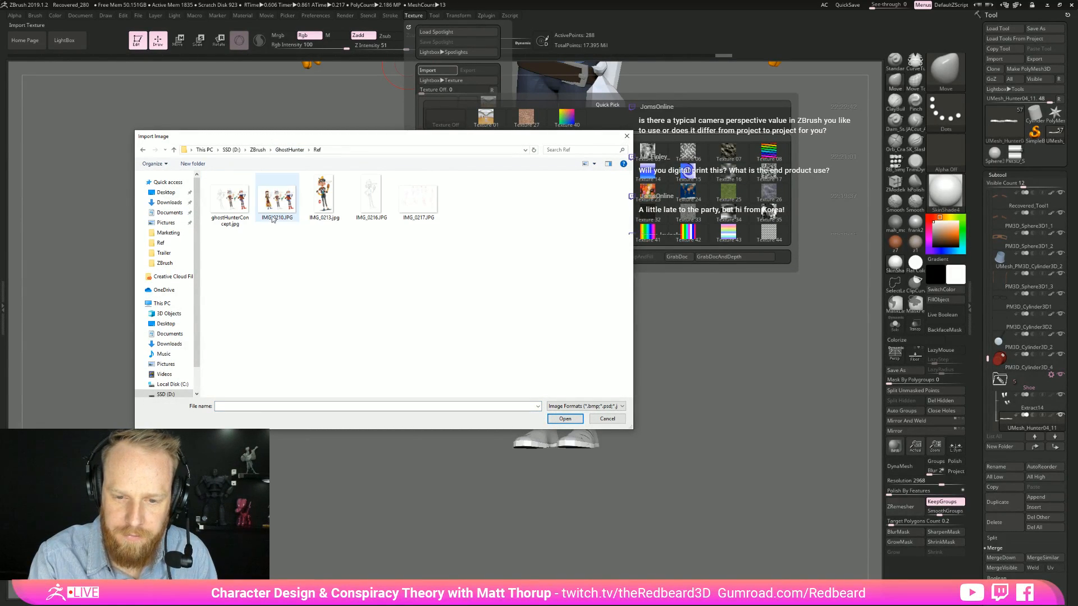
Step: Import the character reference IMG_0213.jpg as a texture and add it to Spotlight
{"action": "left_click", "coordinate": [324, 205]}
{"action": "left_click", "coordinate": [573, 421]}
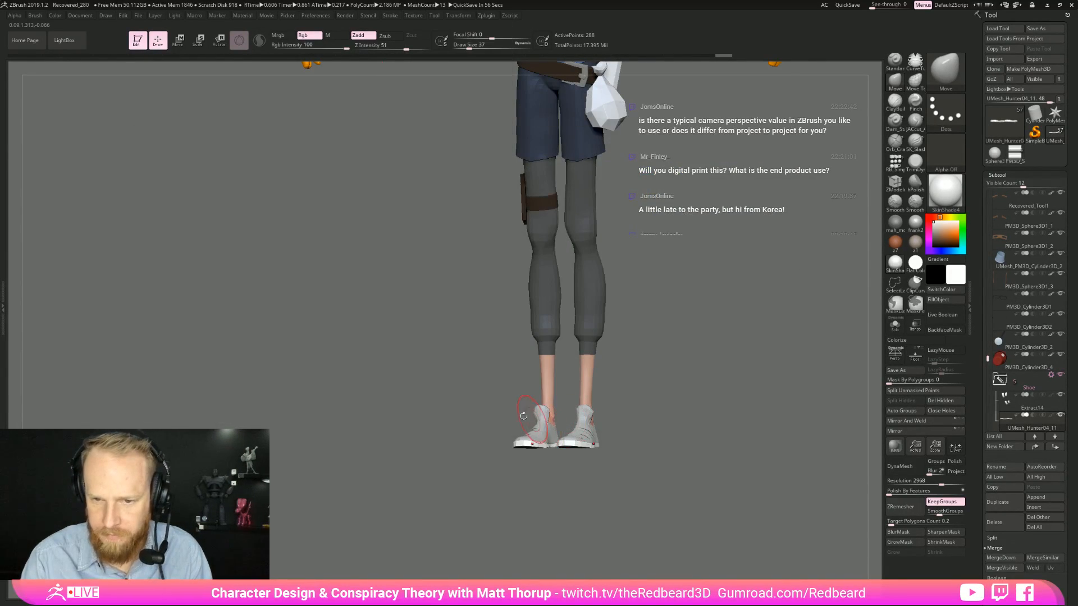
{"action": "left_click", "coordinate": [413, 16]}
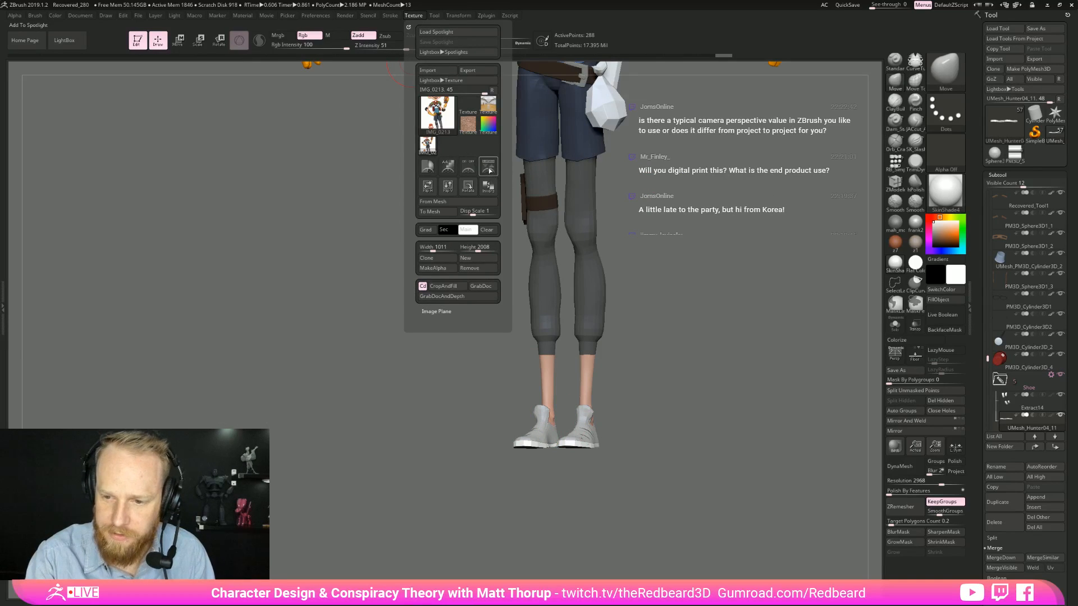
{"action": "left_click", "coordinate": [469, 166]}
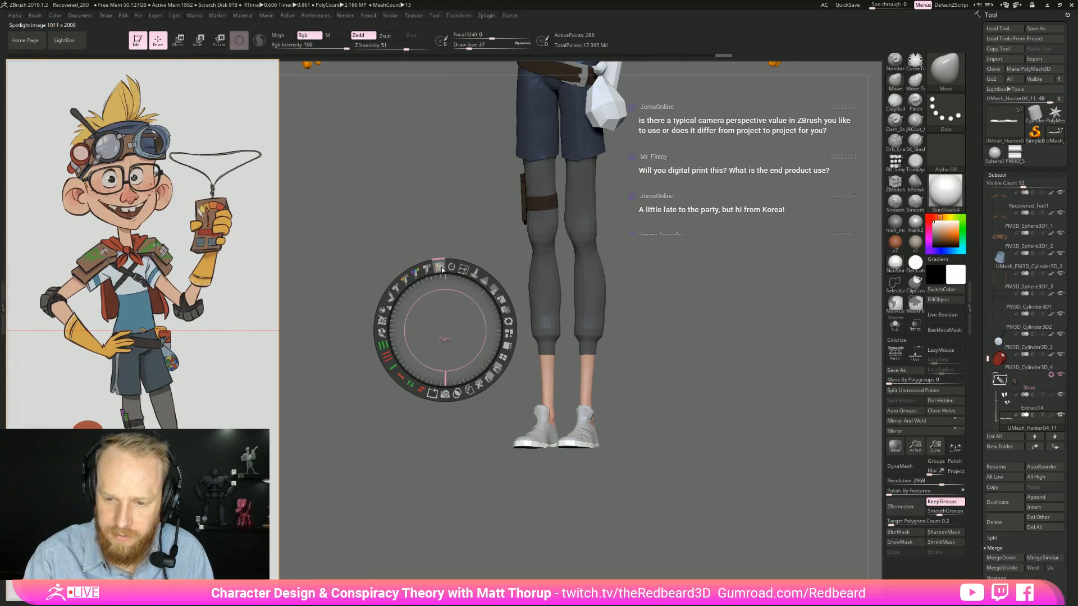
Step: Make the Spotlight reference's background transparent, including the areas inside the neck cord and between the arm and torso
{"action": "key", "text": "ctrl"}
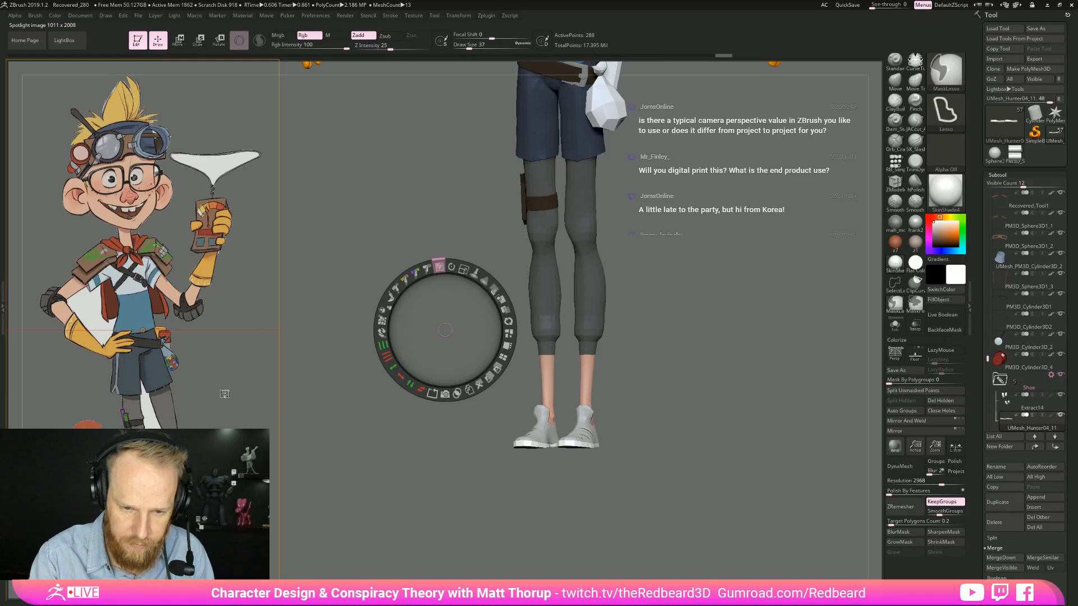
{"action": "left_click", "coordinate": [208, 169], "text": "ctrl"}
{"action": "left_click", "coordinate": [208, 167], "text": "ctrl"}
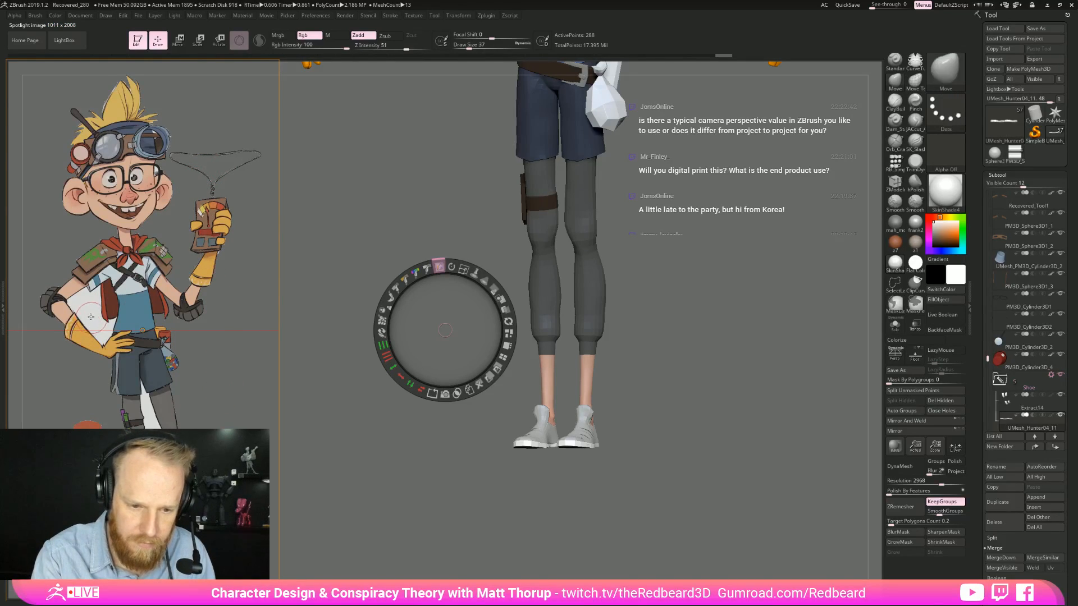
{"action": "key", "text": "ctrl"}
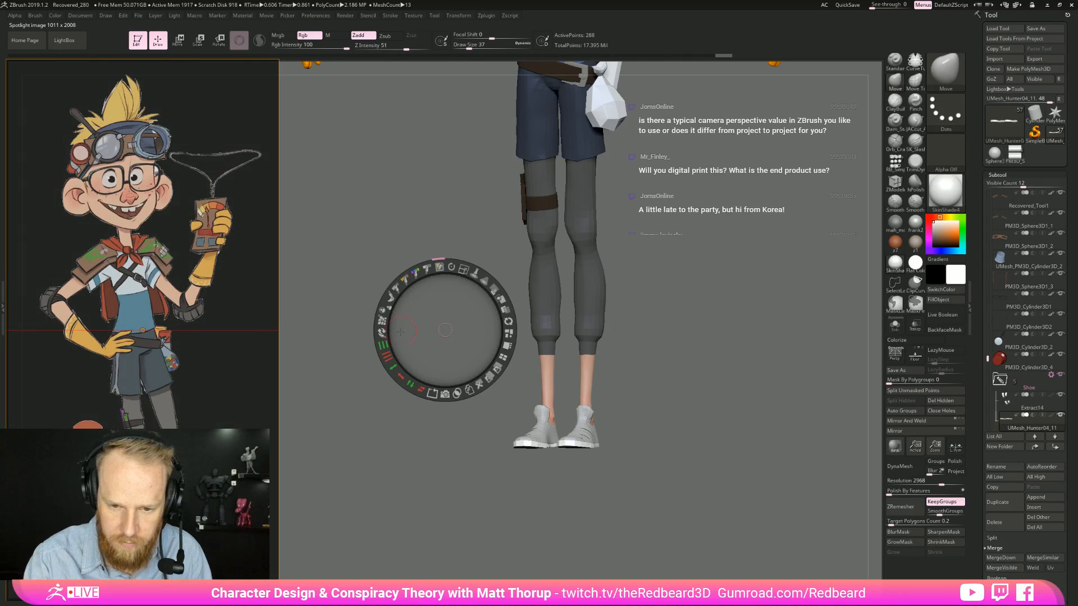
{"action": "key", "text": "ctrl"}
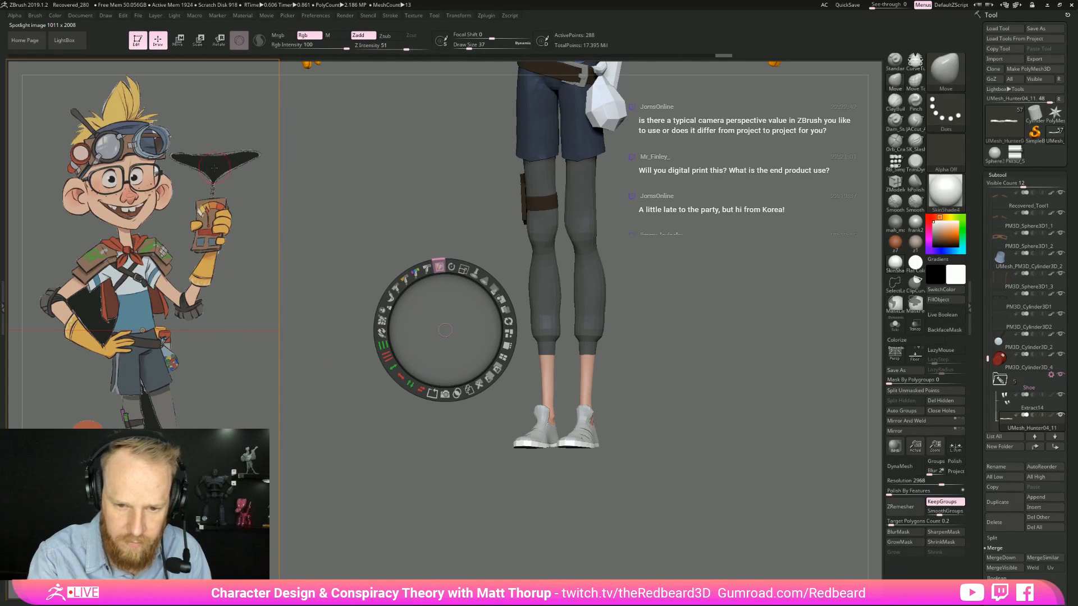
{"action": "left_click", "coordinate": [204, 158], "text": "ctrl"}
{"action": "left_click", "coordinate": [95, 332], "text": "ctrl"}
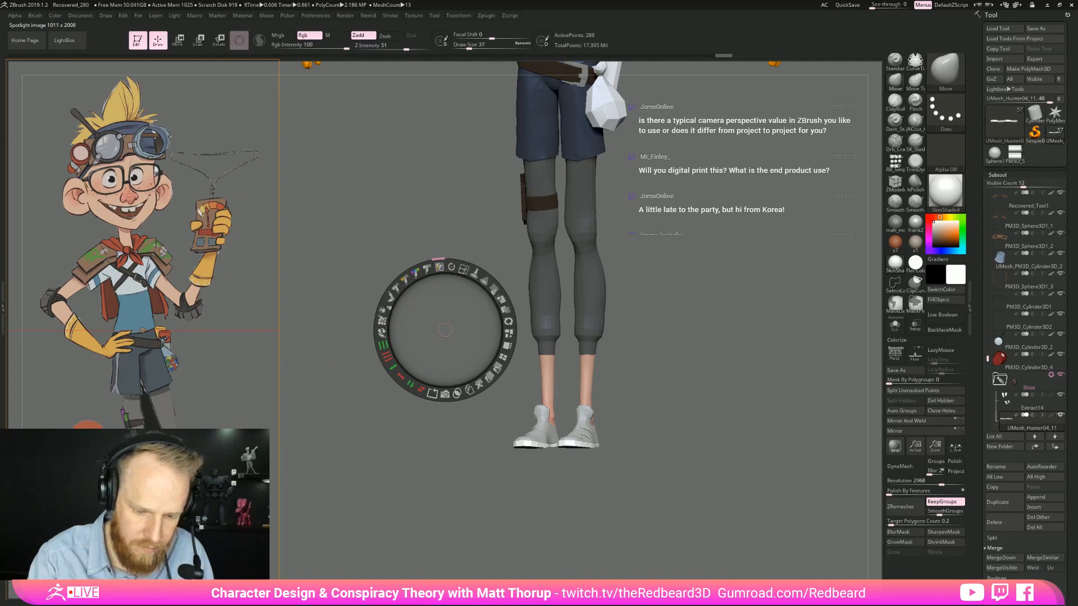
{"action": "key", "text": "ctrl"}
{"action": "key", "text": "z"}
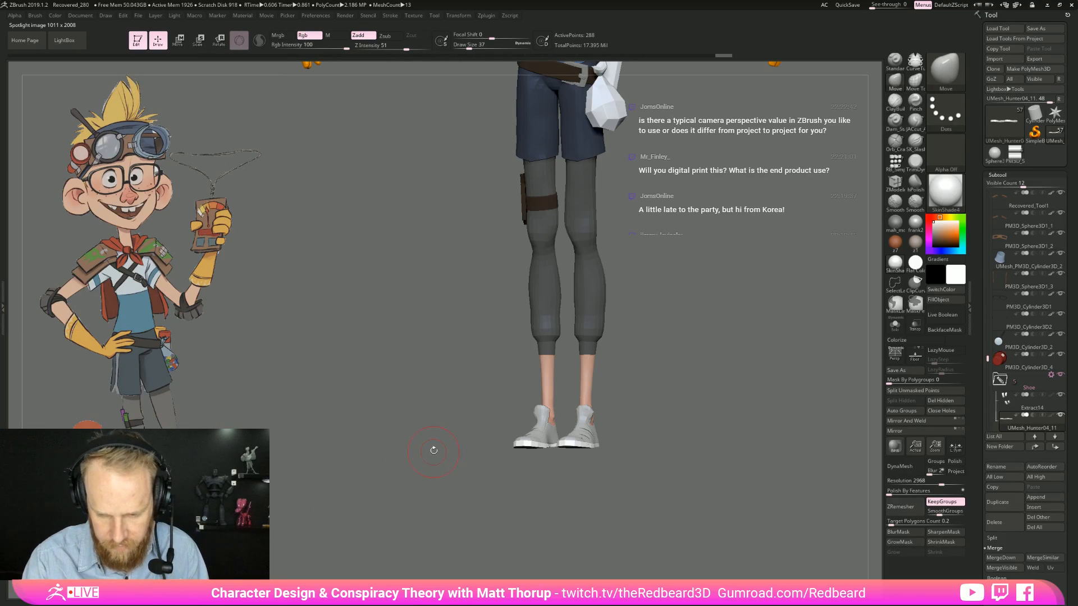
{"action": "key", "text": "z"}
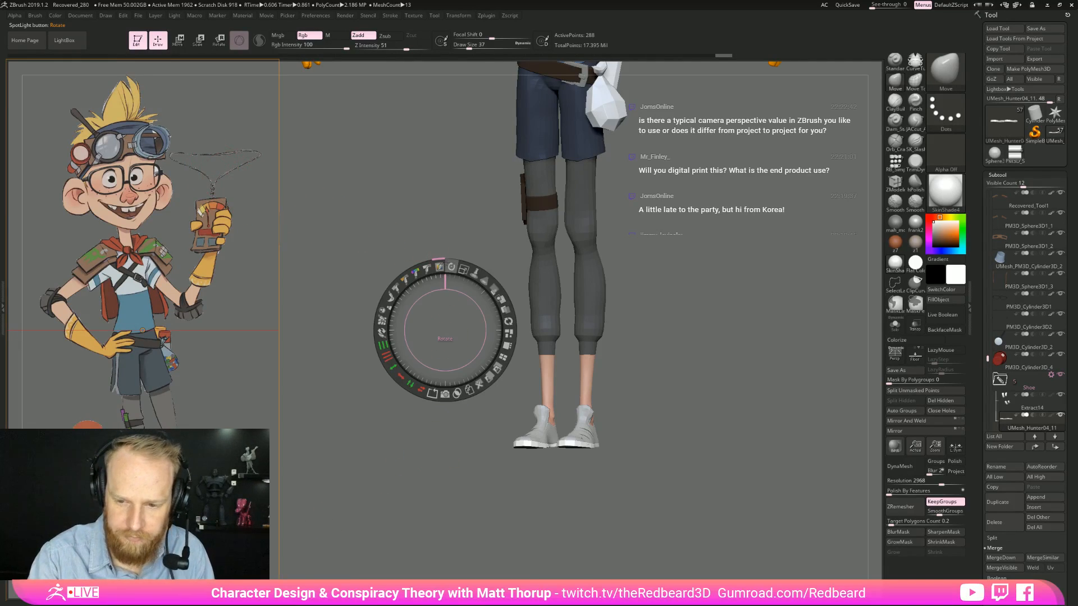
Step: Scale the reference down beside the model, turn off Spotlight Projection for the brush, and leave Spotlight editing
{"action": "left_click_drag", "start_coordinate": [440, 267], "coordinate": [332, 225]}
{"action": "left_click", "coordinate": [36, 16]}
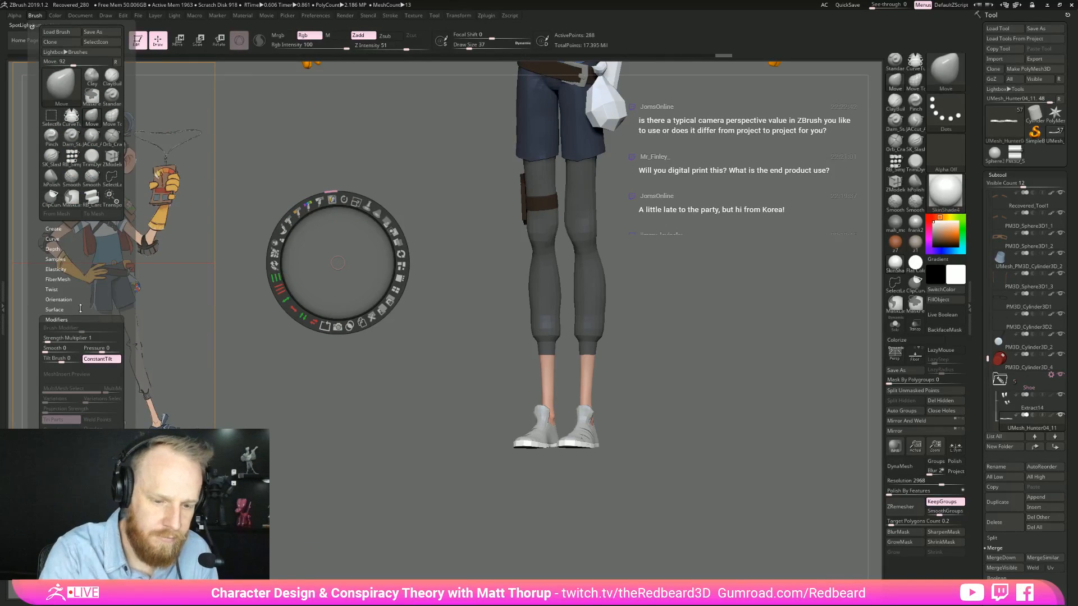
{"action": "left_click", "coordinate": [57, 320]}
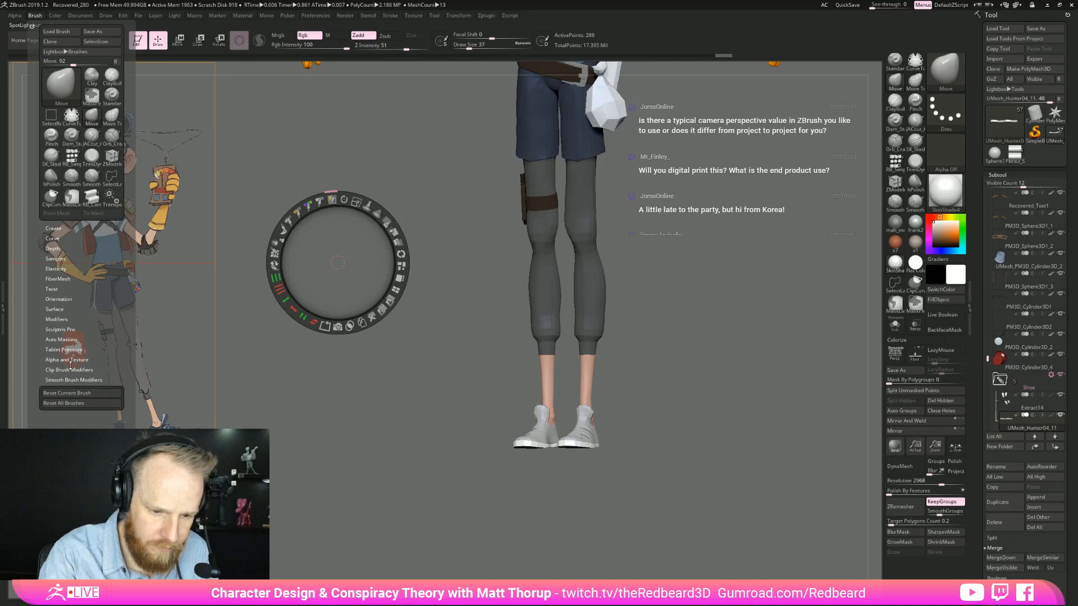
{"action": "left_click", "coordinate": [56, 258]}
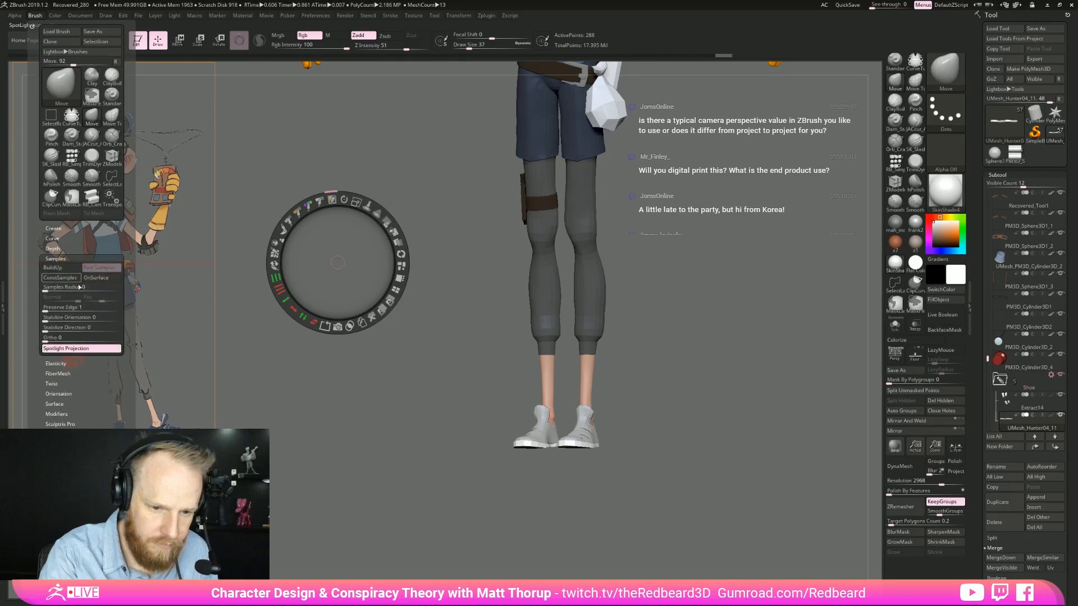
{"action": "left_click", "coordinate": [85, 349]}
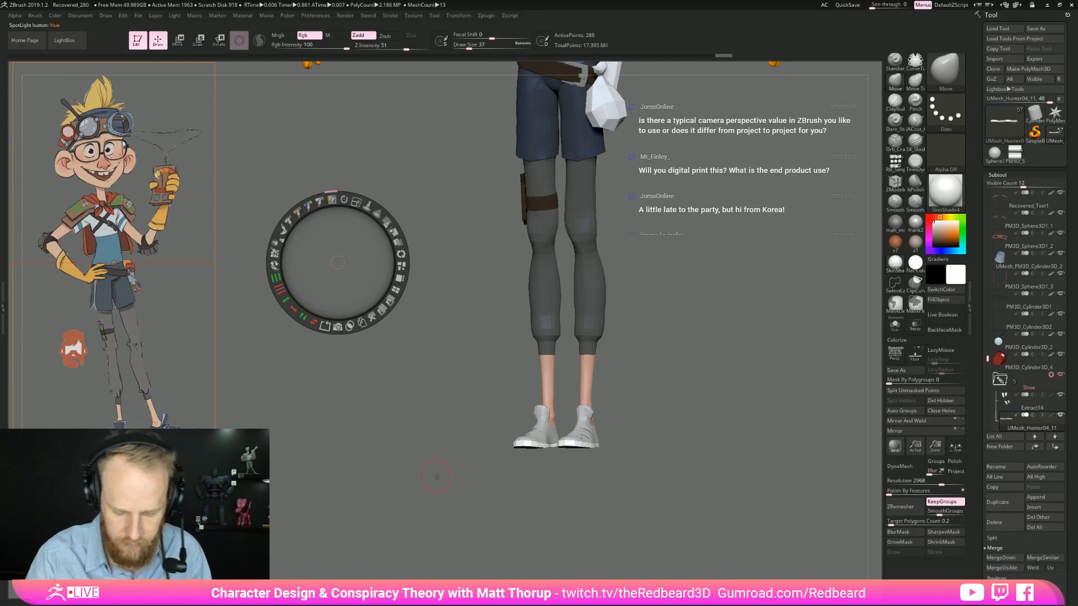
{"action": "key", "text": "z"}
Step: Hide the UMesh_Hunter04_07 eye spheres on the character's head
{"action": "mouse_move", "coordinate": [494, 510]}
{"action": "left_mouse_down"}
{"action": "mouse_move", "coordinate": [449, 505]}
{"action": "mouse_move", "coordinate": [441, 520]}
{"action": "mouse_move", "coordinate": [463, 516]}
{"action": "mouse_move", "coordinate": [443, 513]}
{"action": "mouse_move", "coordinate": [442, 524]}
{"action": "left_mouse_up"}
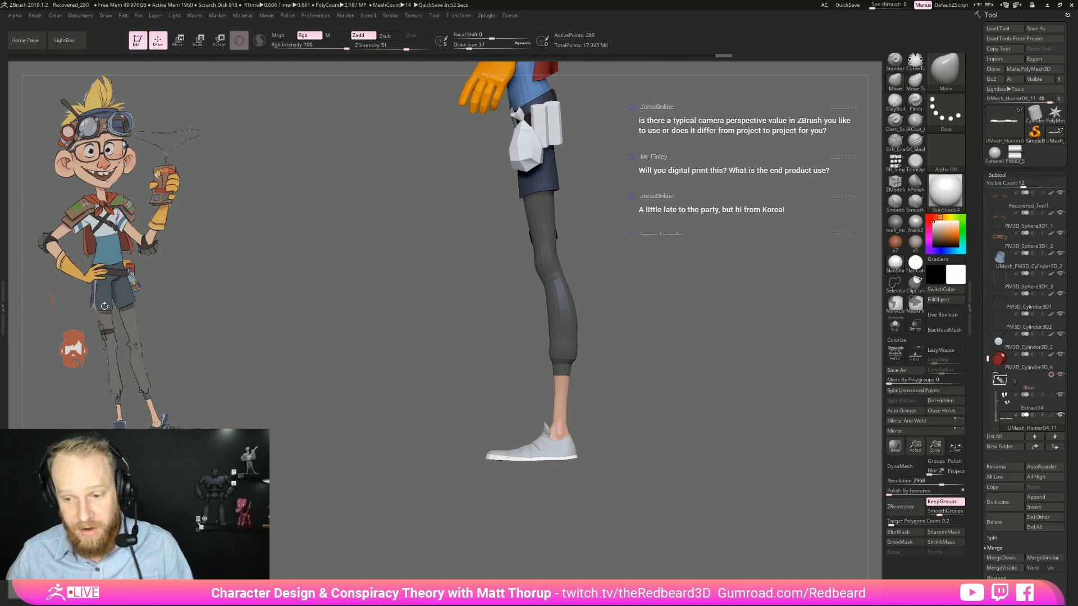
{"action": "left_click_drag", "start_coordinate": [402, 356], "coordinate": [737, 326]}
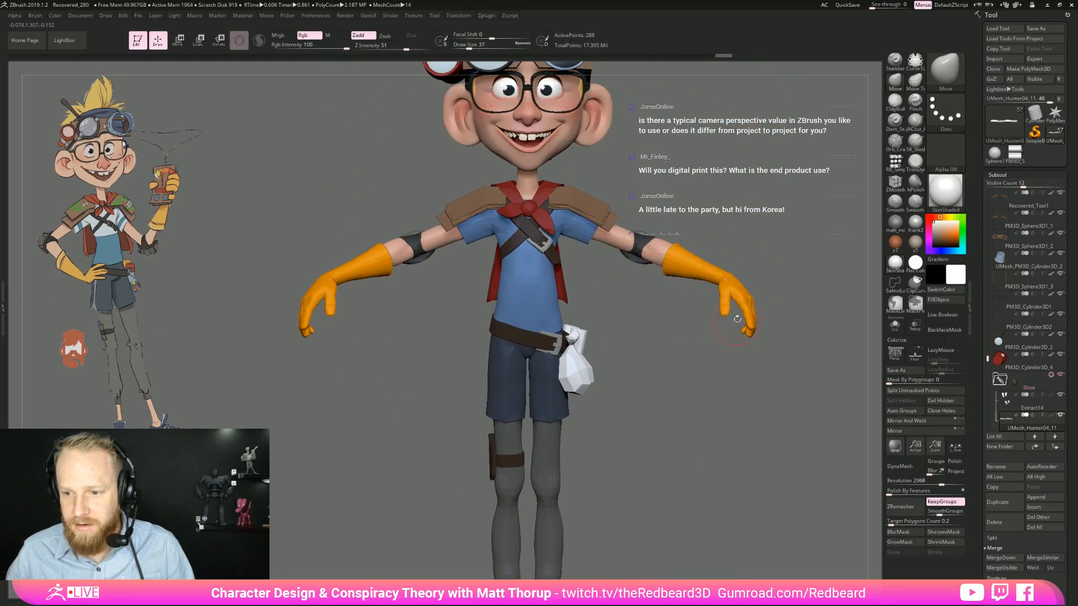
{"action": "left_click_drag", "start_coordinate": [790, 122], "coordinate": [763, 267], "text": "alt"}
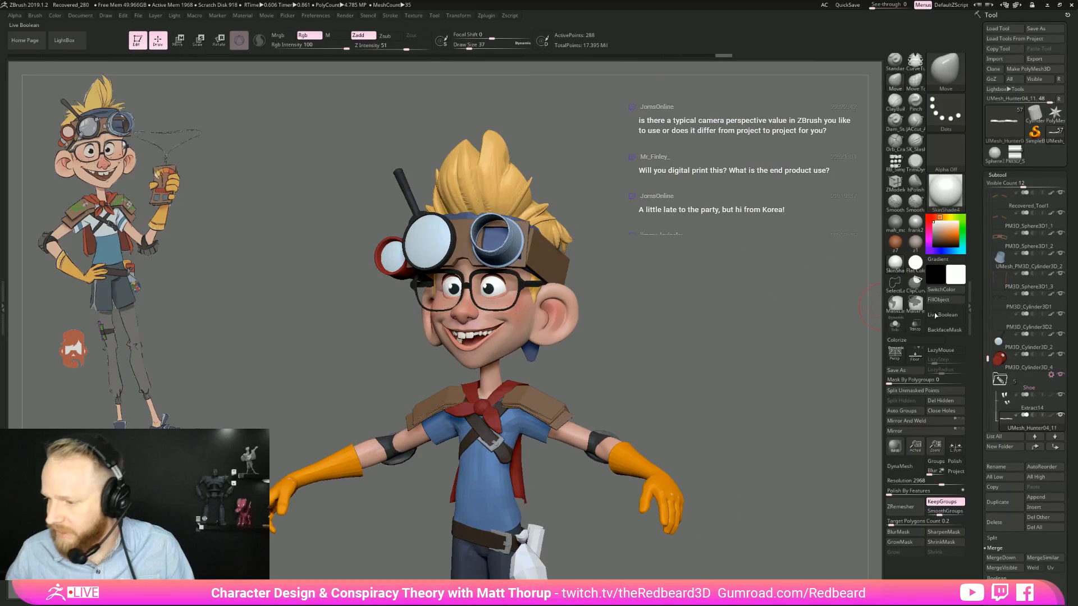
{"action": "left_click_drag", "start_coordinate": [987, 360], "coordinate": [987, 286]}
{"action": "left_click", "coordinate": [1061, 298]}
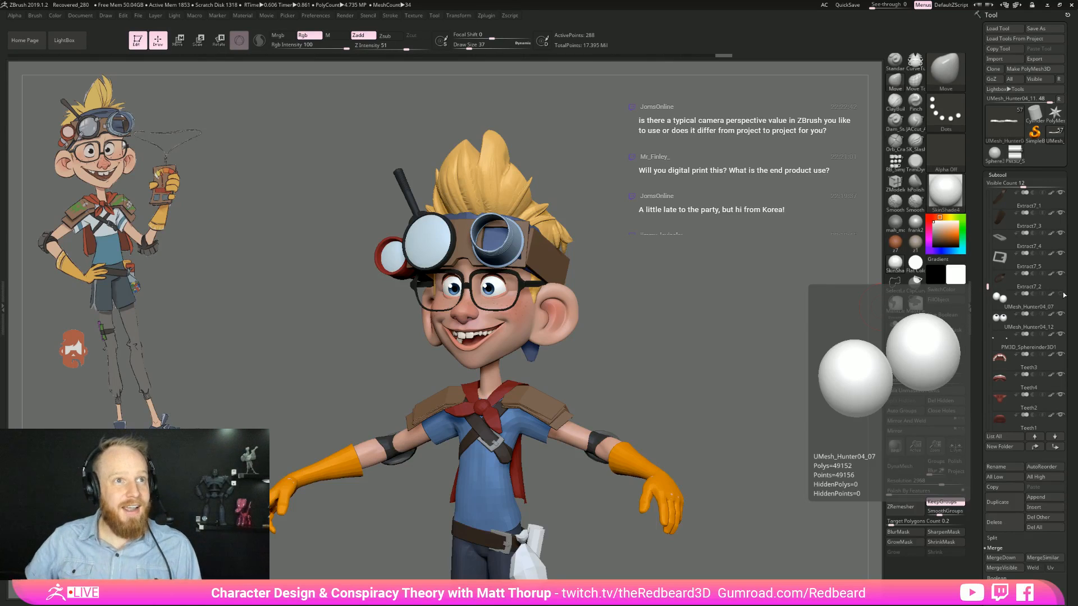
{"action": "mouse_move", "coordinate": [738, 393]}
{"action": "left_mouse_down"}
{"action": "mouse_move", "coordinate": [748, 364]}
{"action": "mouse_move", "coordinate": [744, 374]}
{"action": "left_mouse_up"}
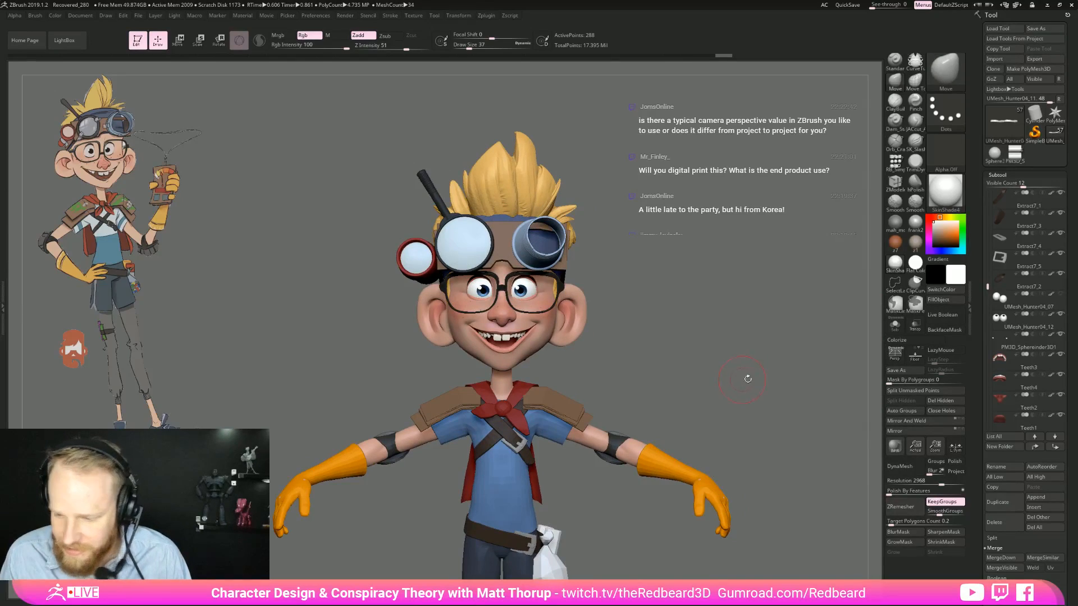
{"action": "left_click_drag", "start_coordinate": [988, 287], "coordinate": [986, 340]}
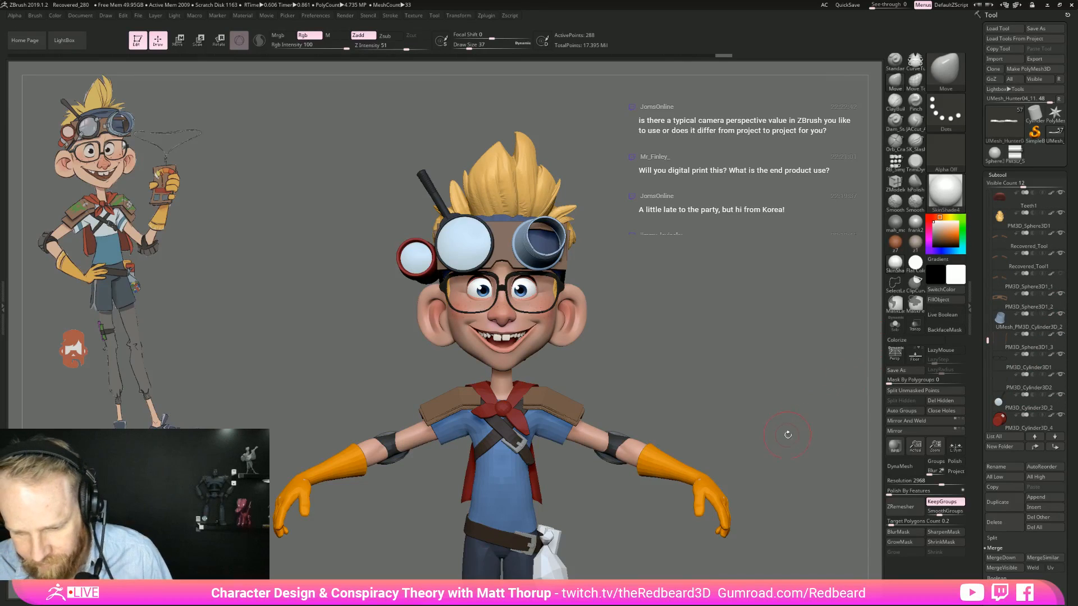
Step: Set SelectLasso as the active selection brush
{"action": "right_click_drag", "start_coordinate": [784, 435], "coordinate": [741, 460], "text": "alt"}
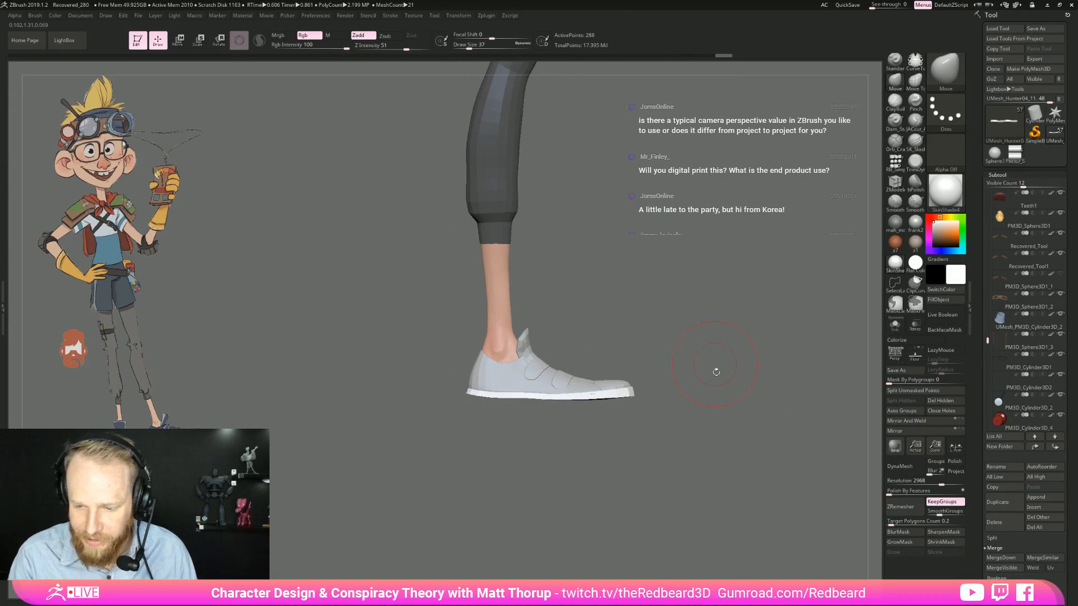
{"action": "mouse_move", "coordinate": [549, 234]}
{"action": "left_mouse_down", "text": "ctrl+shift"}
{"action": "mouse_move", "coordinate": [535, 342]}
{"action": "mouse_move", "coordinate": [689, 372]}
{"action": "left_mouse_up", "text": "ctrl+shift"}
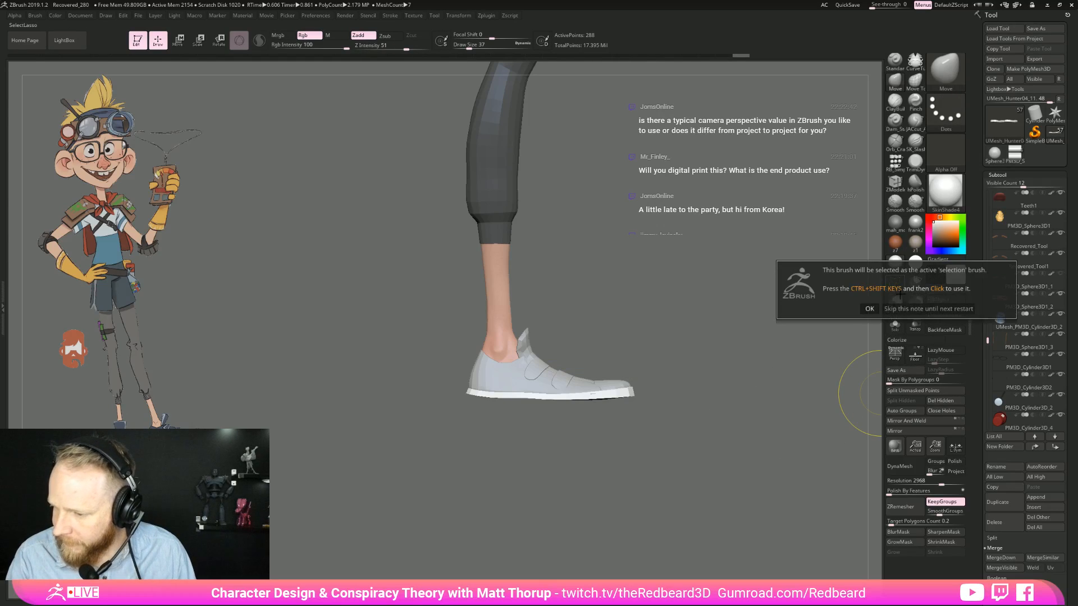
{"action": "left_click", "coordinate": [894, 283]}
{"action": "mouse_move", "coordinate": [561, 207]}
{"action": "left_mouse_down", "text": "ctrl+shift"}
{"action": "mouse_move", "coordinate": [545, 342]}
{"action": "mouse_move", "coordinate": [656, 376]}
{"action": "mouse_move", "coordinate": [694, 425]}
{"action": "left_mouse_up", "text": "ctrl+shift"}
{"action": "mouse_move", "coordinate": [552, 254]}
{"action": "left_mouse_down", "text": "ctrl+shift"}
{"action": "mouse_move", "coordinate": [538, 303]}
{"action": "mouse_move", "coordinate": [671, 400]}
{"action": "mouse_move", "coordinate": [443, 416]}
{"action": "mouse_move", "coordinate": [476, 318]}
{"action": "left_mouse_up", "text": "ctrl+shift"}
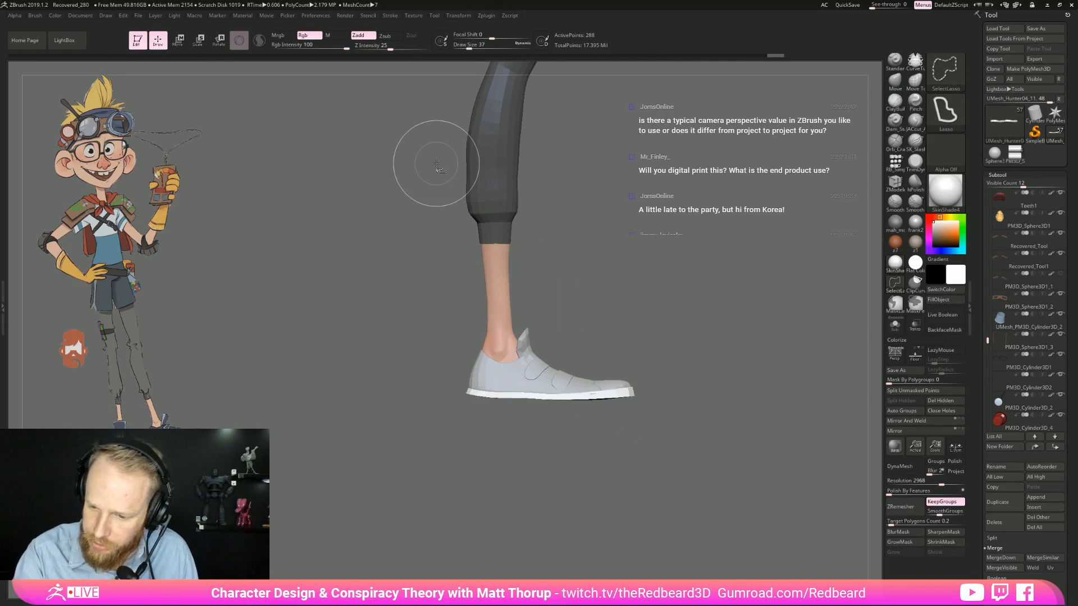
Step: Select the brown goggle mounting plate on the forehead and isolate it in Solo mode
{"action": "mouse_move", "coordinate": [743, 363]}
{"action": "left_mouse_down"}
{"action": "mouse_move", "coordinate": [668, 337]}
{"action": "mouse_move", "coordinate": [658, 488]}
{"action": "left_mouse_up"}
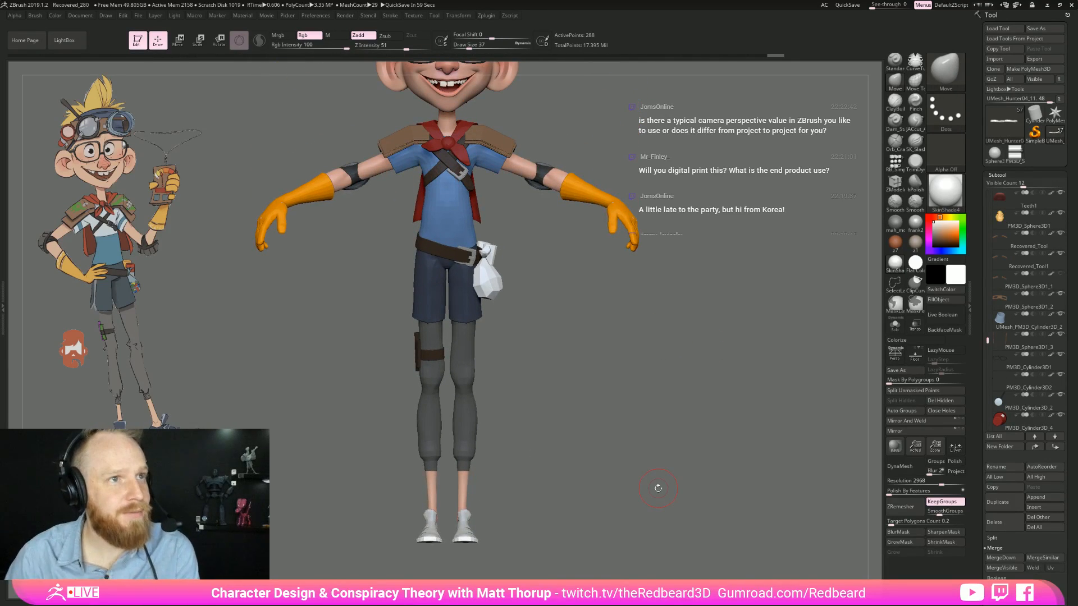
{"action": "left_click_drag", "start_coordinate": [696, 185], "coordinate": [405, 313], "text": "alt"}
{"action": "left_click", "coordinate": [408, 321], "text": "alt"}
{"action": "left_click", "coordinate": [895, 324]}
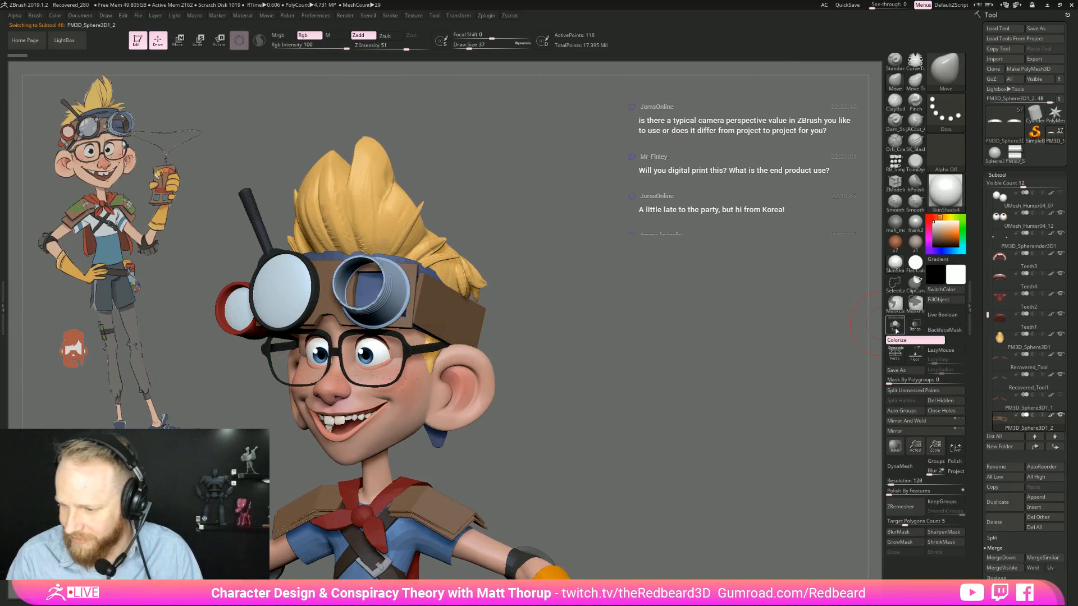
{"action": "left_click_drag", "start_coordinate": [640, 386], "coordinate": [679, 416]}
{"action": "left_click_drag", "start_coordinate": [645, 537], "coordinate": [618, 488]}
{"action": "key", "text": "f"}
{"action": "mouse_move", "coordinate": [669, 394]}
{"action": "left_mouse_down"}
{"action": "mouse_move", "coordinate": [675, 423]}
{"action": "mouse_move", "coordinate": [594, 391]}
{"action": "mouse_move", "coordinate": [620, 414]}
{"action": "mouse_move", "coordinate": [645, 416]}
{"action": "mouse_move", "coordinate": [605, 412]}
{"action": "left_mouse_up"}
{"action": "mouse_move", "coordinate": [402, 339]}
{"action": "left_mouse_down", "text": "ctrl+shift"}
{"action": "mouse_move", "coordinate": [399, 264]}
{"action": "mouse_move", "coordinate": [427, 190]}
{"action": "left_mouse_up", "text": "ctrl+shift"}
{"action": "left_click_drag", "start_coordinate": [524, 393], "coordinate": [548, 393]}
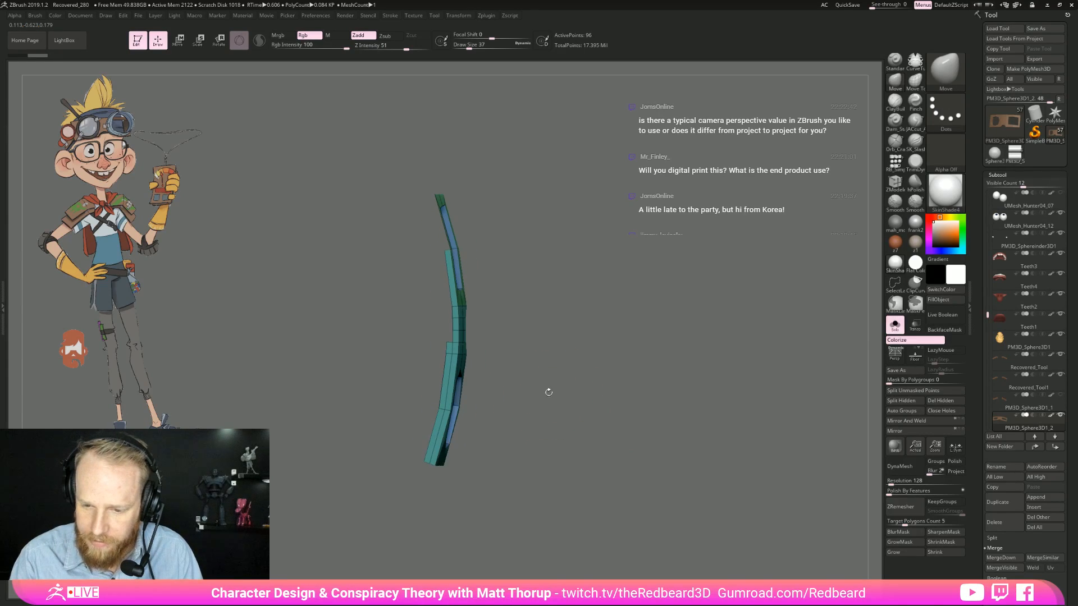
{"action": "key", "text": "ctrl+z"}
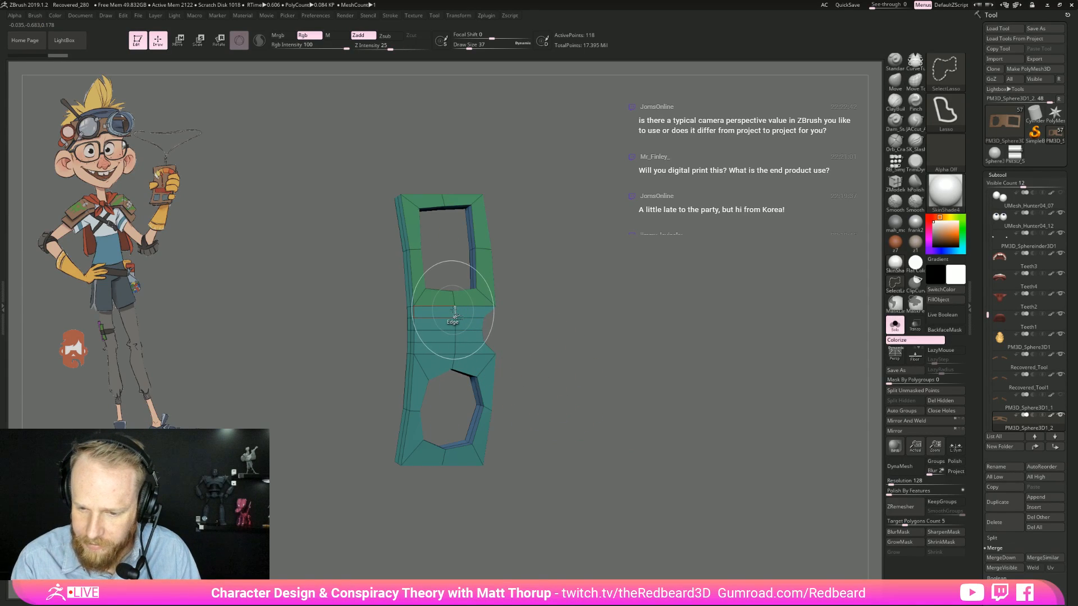
Step: Hide the goggle plate's thickness, inner-hole and back polygons so only the front face remains
{"action": "left_click", "coordinate": [454, 311], "text": "ctrl+shift"}
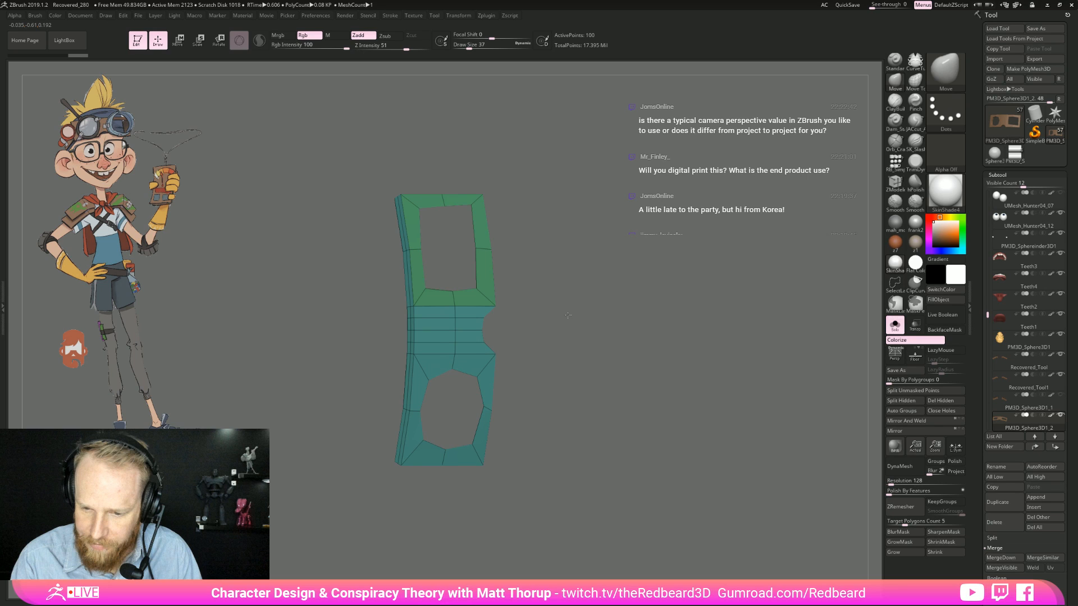
{"action": "left_click_drag", "start_coordinate": [567, 315], "coordinate": [595, 315]}
{"action": "left_click_drag", "start_coordinate": [422, 272], "coordinate": [411, 189], "text": "ctrl+alt+shift"}
{"action": "mouse_move", "coordinate": [416, 252]}
{"action": "left_mouse_down", "text": "ctrl+alt+shift"}
{"action": "mouse_move", "coordinate": [409, 186]}
{"action": "mouse_move", "coordinate": [430, 314]}
{"action": "mouse_move", "coordinate": [427, 411]}
{"action": "mouse_move", "coordinate": [385, 477]}
{"action": "mouse_move", "coordinate": [393, 483]}
{"action": "left_mouse_up", "text": "ctrl+alt+shift"}
{"action": "left_click_drag", "start_coordinate": [493, 388], "coordinate": [548, 387]}
{"action": "mouse_move", "coordinate": [544, 490]}
{"action": "left_mouse_down", "text": "ctrl+alt+shift"}
{"action": "mouse_move", "coordinate": [505, 475]}
{"action": "mouse_move", "coordinate": [474, 285]}
{"action": "mouse_move", "coordinate": [547, 151]}
{"action": "mouse_move", "coordinate": [539, 160]}
{"action": "left_mouse_up", "text": "ctrl+alt+shift"}
Step: Check the plate's front face against the full head and delete its hidden polygons
{"action": "mouse_move", "coordinate": [595, 242]}
{"action": "left_mouse_down"}
{"action": "mouse_move", "coordinate": [679, 292]}
{"action": "mouse_move", "coordinate": [645, 304]}
{"action": "left_mouse_up"}
{"action": "left_click", "coordinate": [895, 325]}
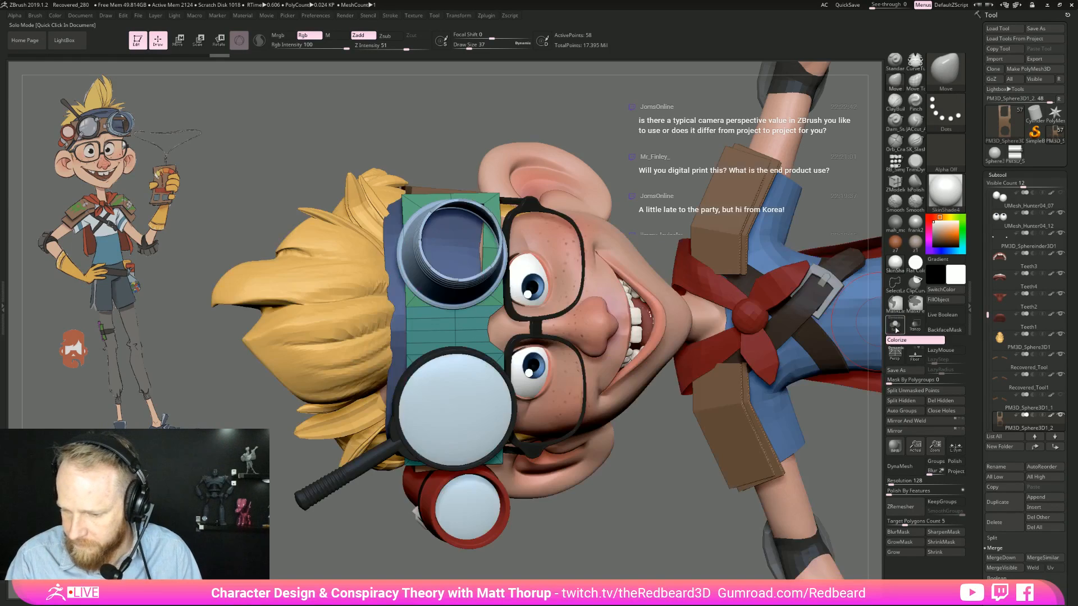
{"action": "left_click", "coordinate": [897, 330]}
{"action": "left_click_drag", "start_coordinate": [666, 436], "coordinate": [606, 464]}
{"action": "left_click", "coordinate": [952, 401]}
{"action": "key", "text": "shift+f"}
{"action": "key", "text": "shift+f"}
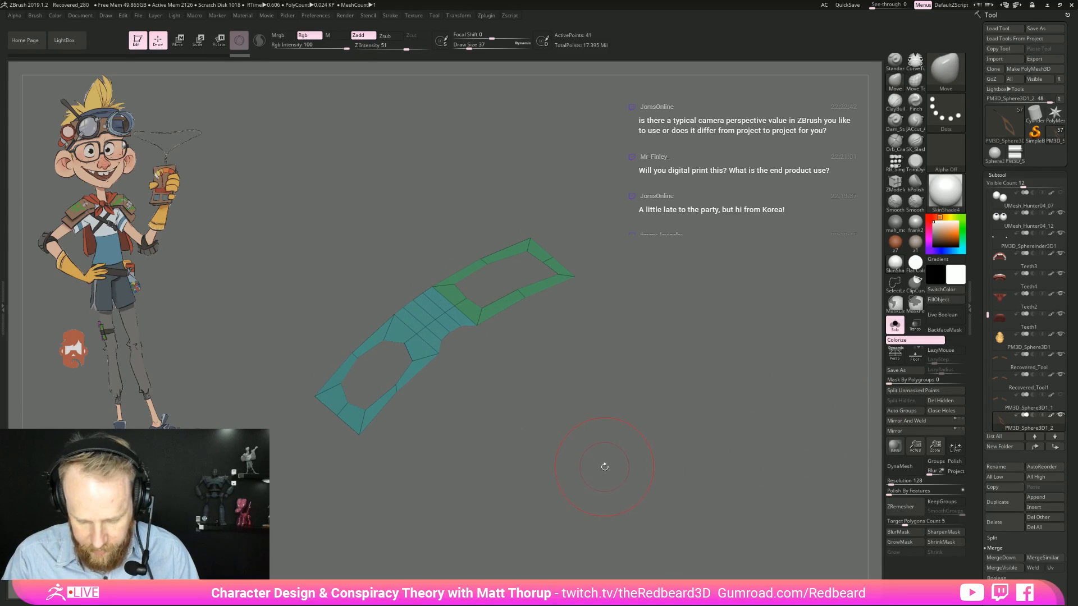
Step: Draw a corrugated strip along the plate's long straight edge with the RB_Cardboard curve brush at draw size 2
{"action": "key", "text": "b"}
{"action": "left_click", "coordinate": [402, 322]}
{"action": "mouse_move", "coordinate": [631, 444]}
{"action": "left_mouse_down"}
{"action": "mouse_move", "coordinate": [513, 515]}
{"action": "mouse_move", "coordinate": [556, 522]}
{"action": "mouse_move", "coordinate": [517, 547]}
{"action": "mouse_move", "coordinate": [509, 515]}
{"action": "mouse_move", "coordinate": [460, 471]}
{"action": "mouse_move", "coordinate": [393, 427]}
{"action": "mouse_move", "coordinate": [381, 430]}
{"action": "mouse_move", "coordinate": [351, 534]}
{"action": "left_mouse_up"}
{"action": "key", "text": "s"}
{"action": "key", "text": "s"}
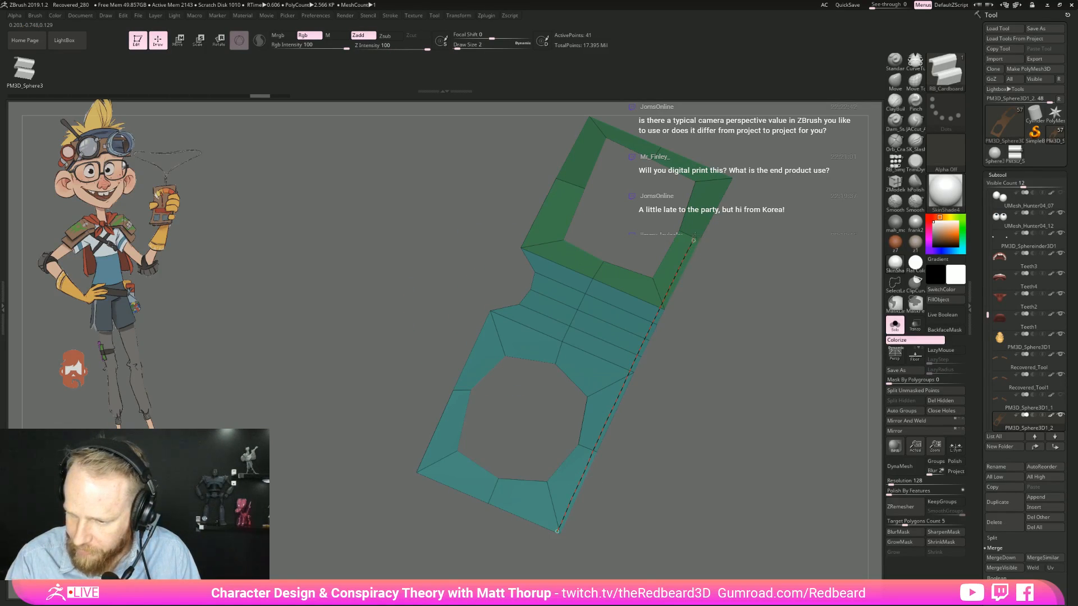
{"action": "left_click", "coordinate": [724, 181]}
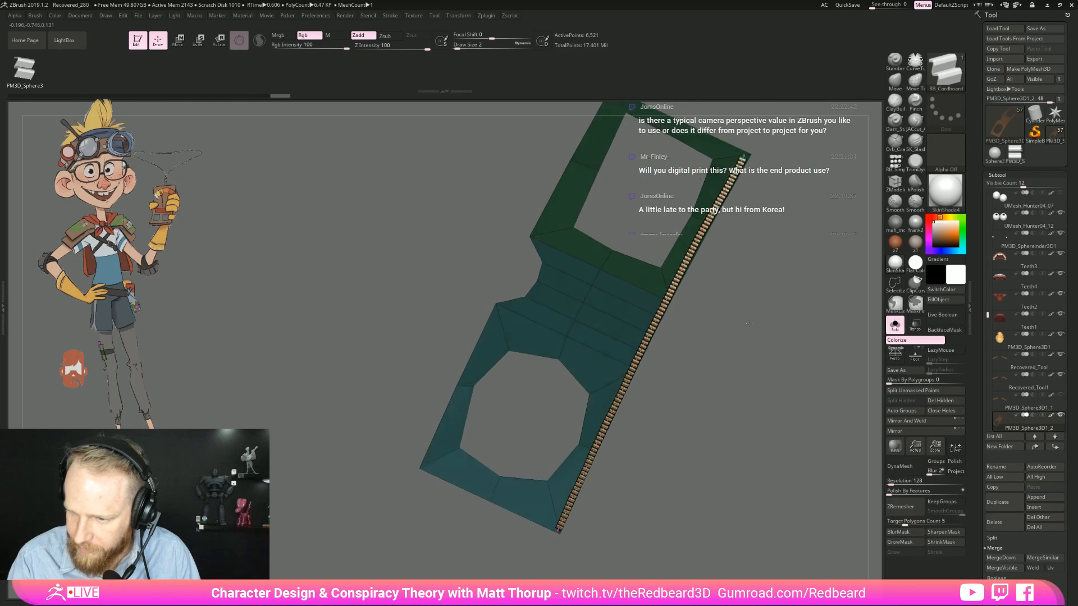
Step: Rebuild the cardboard strip at draw size 3 and check it against the full head
{"action": "mouse_move", "coordinate": [757, 305]}
{"action": "left_mouse_down"}
{"action": "mouse_move", "coordinate": [750, 337]}
{"action": "mouse_move", "coordinate": [766, 368]}
{"action": "left_mouse_up"}
{"action": "key", "text": "s"}
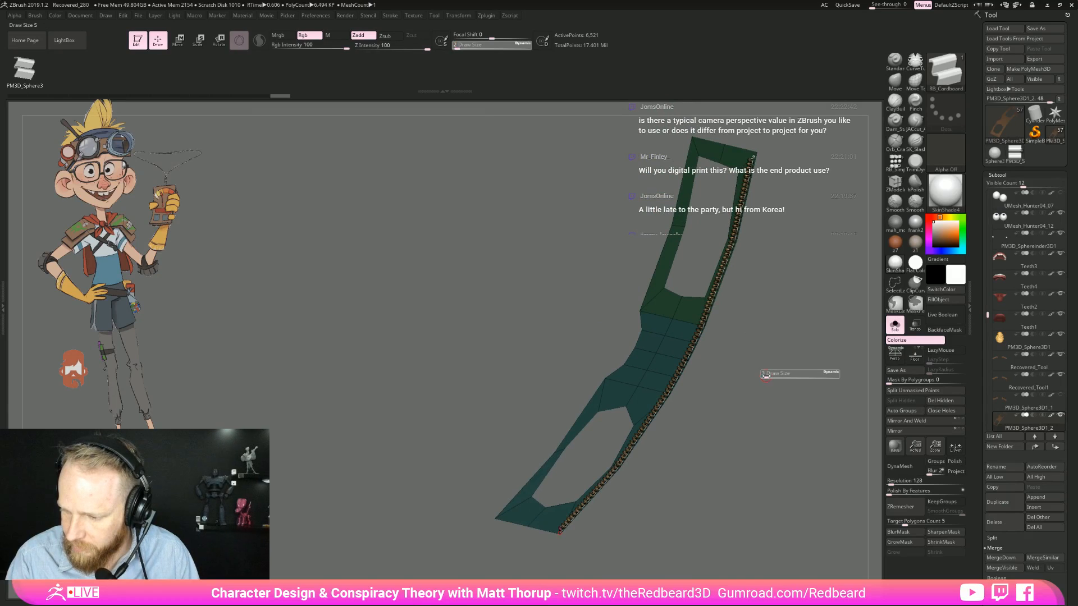
{"action": "left_click", "coordinate": [672, 384]}
{"action": "mouse_move", "coordinate": [719, 364]}
{"action": "left_mouse_down"}
{"action": "mouse_move", "coordinate": [816, 388]}
{"action": "mouse_move", "coordinate": [847, 363]}
{"action": "left_mouse_up"}
{"action": "left_click", "coordinate": [895, 324]}
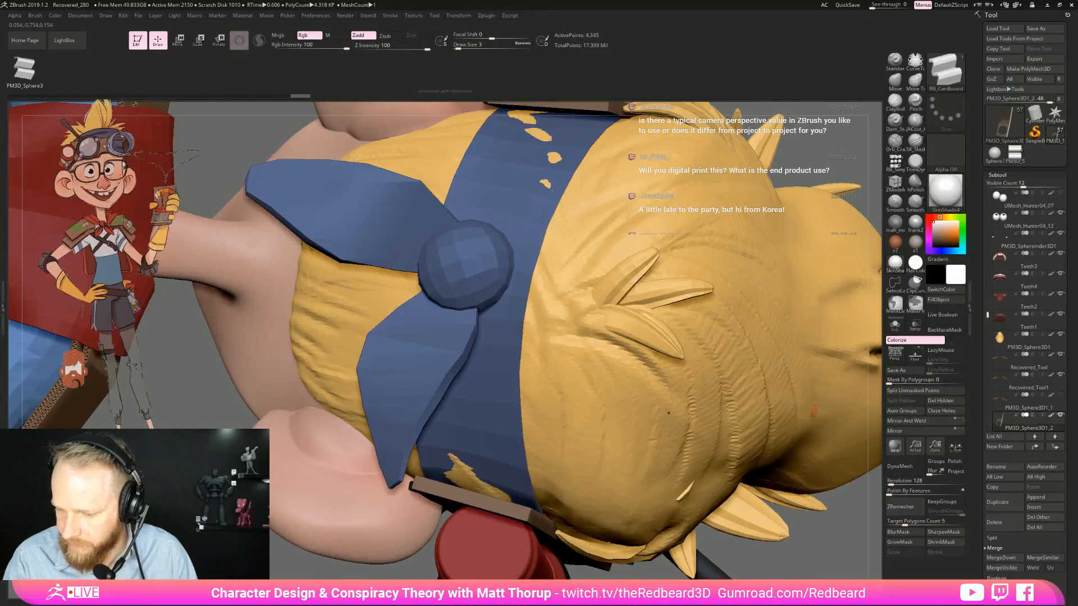
{"action": "left_click_drag", "start_coordinate": [804, 534], "coordinate": [750, 442], "text": "alt"}
{"action": "left_click_drag", "start_coordinate": [803, 477], "coordinate": [762, 419], "text": "alt"}
{"action": "left_click_drag", "start_coordinate": [713, 505], "coordinate": [859, 494]}
Step: Isolate the goggle plate again and rebuild its cardboard strip at an adjusted draw size
{"action": "left_click", "coordinate": [894, 325]}
{"action": "mouse_move", "coordinate": [736, 359]}
{"action": "left_mouse_down"}
{"action": "mouse_move", "coordinate": [758, 401]}
{"action": "mouse_move", "coordinate": [760, 373]}
{"action": "mouse_move", "coordinate": [781, 372]}
{"action": "left_mouse_up"}
{"action": "key", "text": "s"}
{"action": "left_click", "coordinate": [556, 401]}
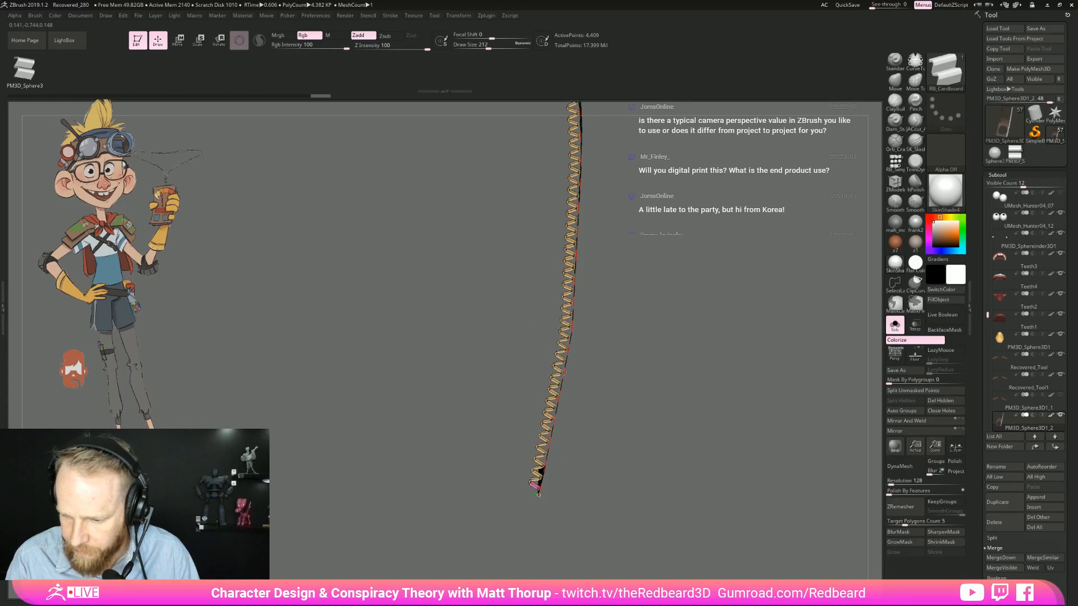
Step: Separate the finished cardboard strip from the goggle plate into its own subtool, checking the plate and strip polygroups first
{"action": "mouse_move", "coordinate": [578, 368]}
{"action": "left_mouse_down"}
{"action": "mouse_move", "coordinate": [720, 330]}
{"action": "mouse_move", "coordinate": [613, 342]}
{"action": "left_mouse_up"}
{"action": "left_click_drag", "start_coordinate": [669, 322], "coordinate": [660, 362]}
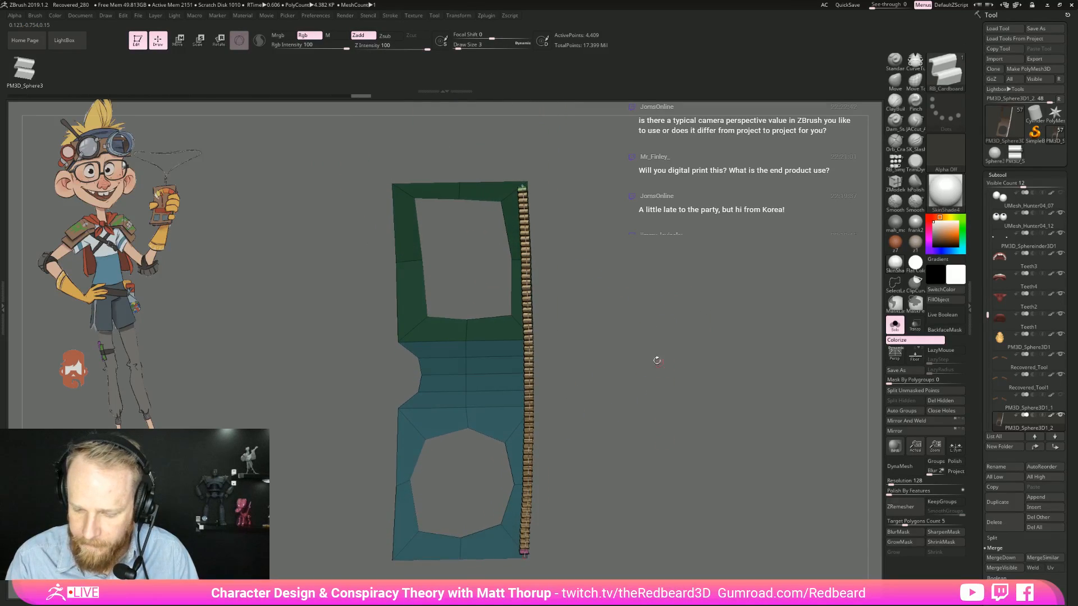
{"action": "left_click", "coordinate": [522, 186]}
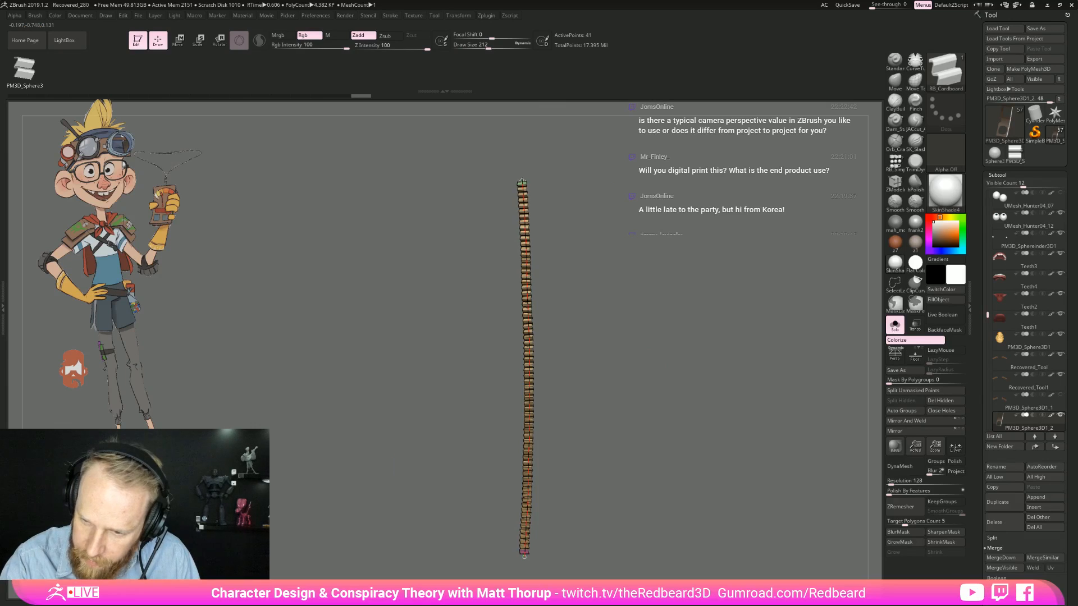
{"action": "mouse_move", "coordinate": [616, 233]}
{"action": "left_mouse_down"}
{"action": "mouse_move", "coordinate": [635, 356]}
{"action": "mouse_move", "coordinate": [687, 386]}
{"action": "mouse_move", "coordinate": [638, 407]}
{"action": "mouse_move", "coordinate": [651, 405]}
{"action": "mouse_move", "coordinate": [626, 401]}
{"action": "mouse_move", "coordinate": [636, 353]}
{"action": "mouse_move", "coordinate": [621, 377]}
{"action": "mouse_move", "coordinate": [640, 360]}
{"action": "left_mouse_up"}
{"action": "key", "text": "shift+f"}
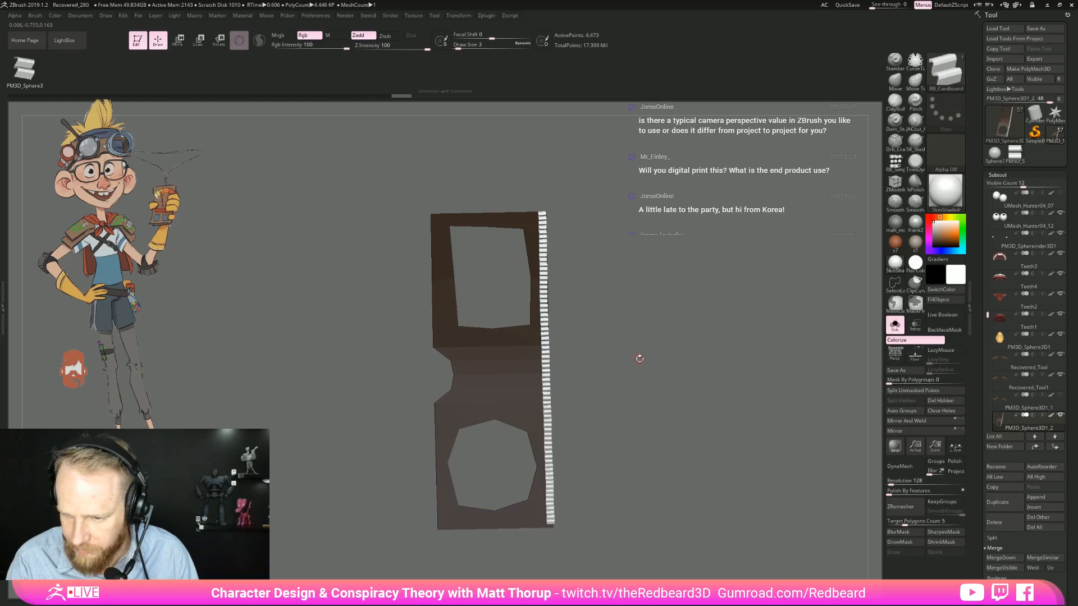
{"action": "left_click", "coordinate": [930, 393]}
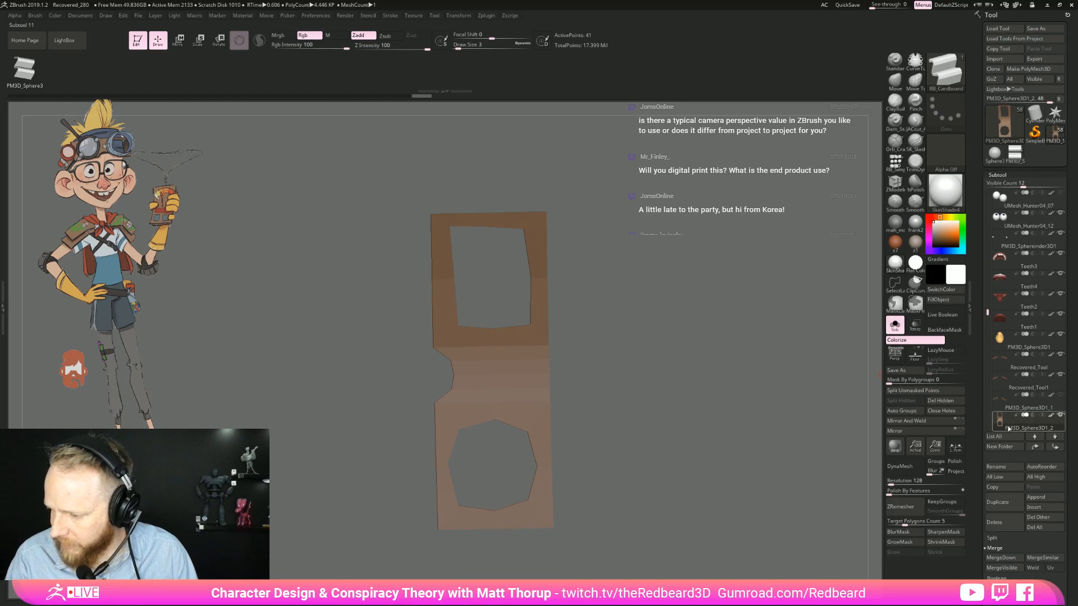
Step: Turn on the separated strip's visibility and leave Solo mode so it shows alongside the goggle plate
{"action": "left_click_drag", "start_coordinate": [988, 310], "coordinate": [988, 332]}
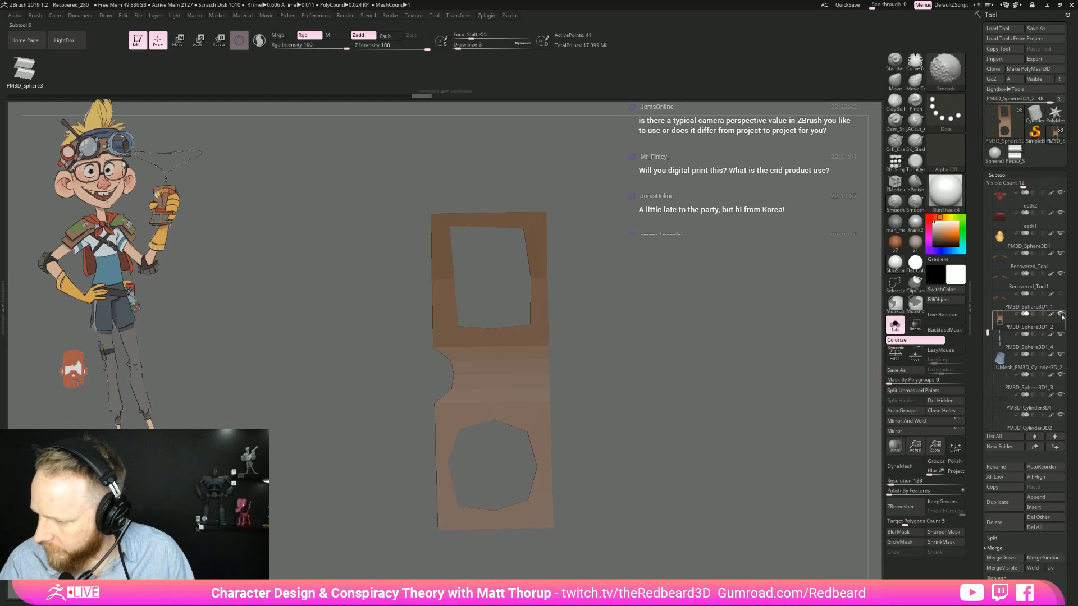
{"action": "left_click", "coordinate": [1061, 334]}
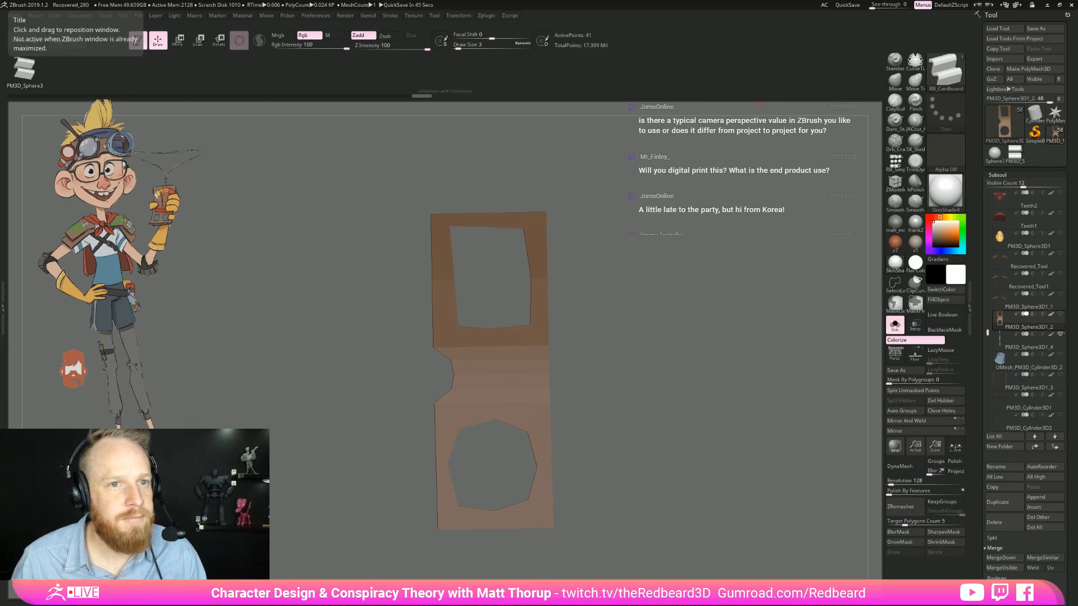
{"action": "key", "text": "alt+Tab"}
{"action": "key", "text": "alt+Tab"}
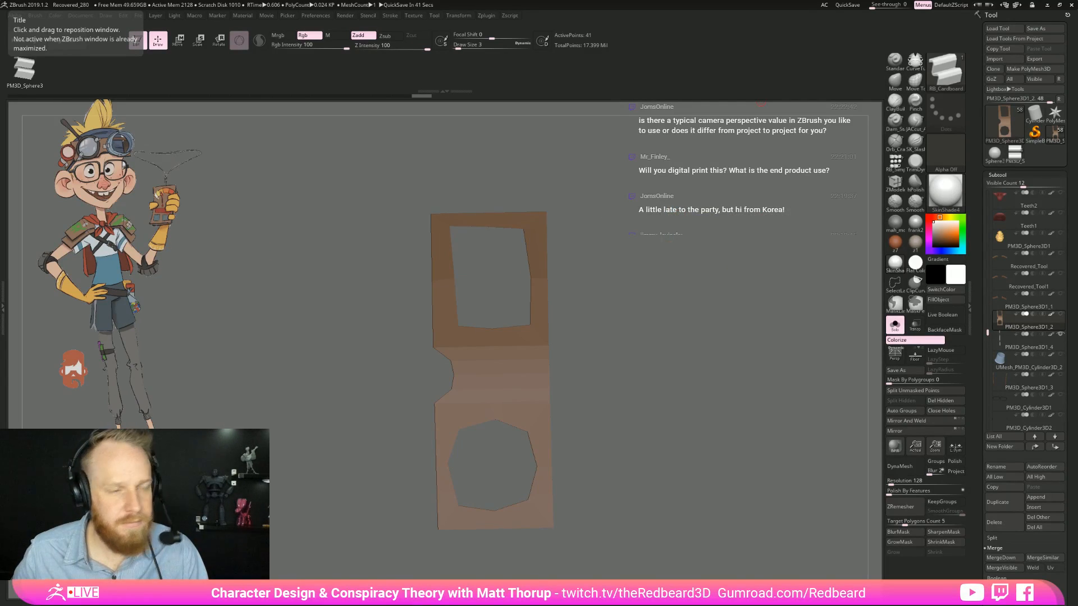
{"action": "left_click_drag", "start_coordinate": [595, 261], "coordinate": [608, 294]}
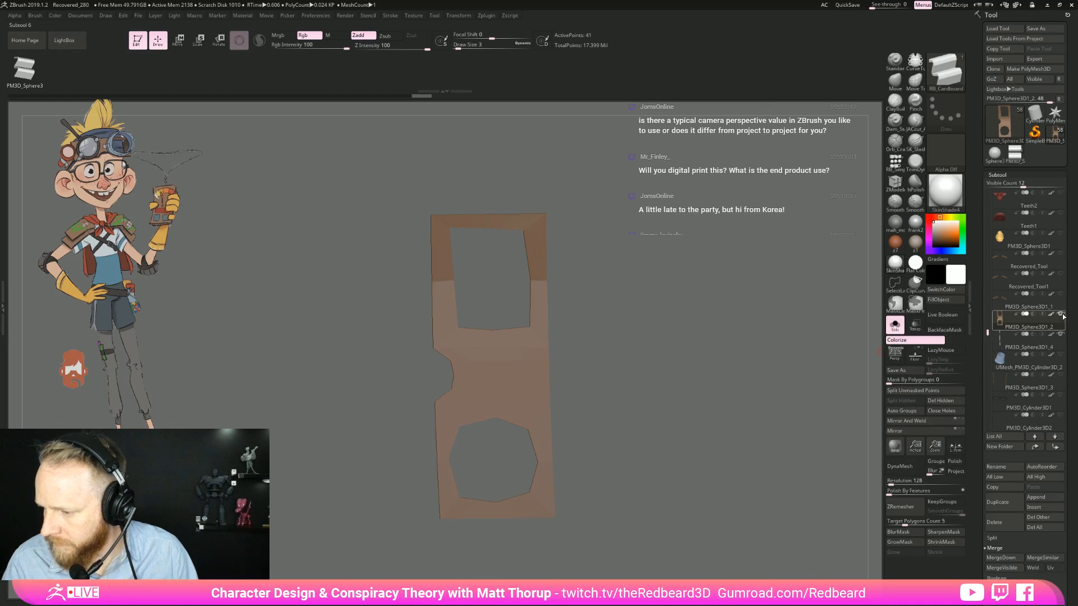
{"action": "left_click", "coordinate": [895, 324]}
Step: Mask one long side of the cardboard strip
{"action": "mouse_move", "coordinate": [628, 370]}
{"action": "left_mouse_down"}
{"action": "mouse_move", "coordinate": [671, 421]}
{"action": "mouse_move", "coordinate": [592, 229]}
{"action": "mouse_move", "coordinate": [555, 169]}
{"action": "mouse_move", "coordinate": [553, 183]}
{"action": "left_mouse_up"}
{"action": "key", "text": "ctrl"}
{"action": "mouse_move", "coordinate": [545, 247]}
{"action": "left_mouse_down", "text": "ctrl"}
{"action": "mouse_move", "coordinate": [555, 565]}
{"action": "mouse_move", "coordinate": [666, 449]}
{"action": "left_mouse_up", "text": "ctrl"}
{"action": "mouse_move", "coordinate": [665, 528]}
{"action": "left_mouse_down", "text": "alt"}
{"action": "mouse_move", "coordinate": [671, 496]}
{"action": "mouse_move", "coordinate": [657, 493]}
{"action": "mouse_move", "coordinate": [681, 465]}
{"action": "mouse_move", "coordinate": [766, 459]}
{"action": "left_mouse_up", "text": "alt"}
Step: Place the transform gizmo on the strip and stretch its unmasked side across the full width of the plate
{"action": "key", "text": "w"}
{"action": "left_click_drag", "start_coordinate": [605, 205], "coordinate": [655, 335]}
{"action": "left_click_drag", "start_coordinate": [586, 465], "coordinate": [667, 385]}
{"action": "left_click", "coordinate": [531, 412]}
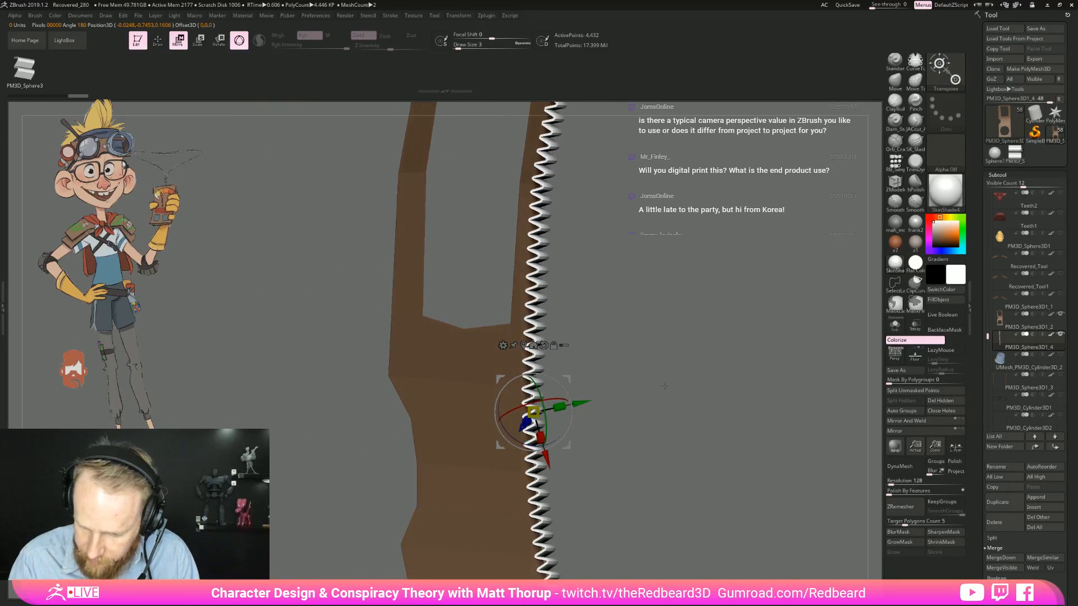
{"action": "left_click", "coordinate": [533, 356]}
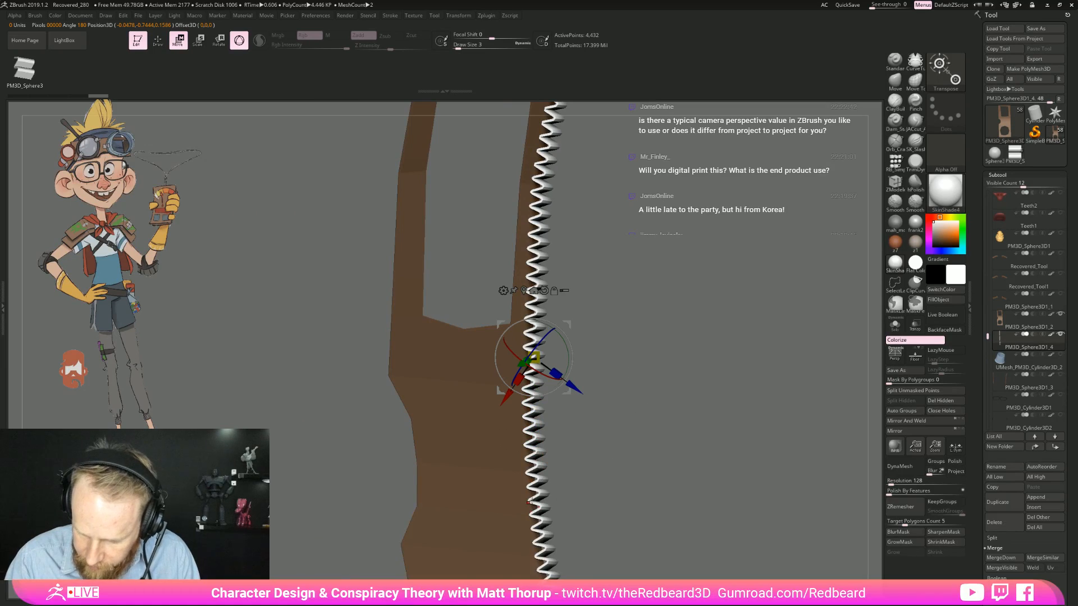
{"action": "left_click", "coordinate": [530, 500], "text": "alt"}
{"action": "left_click_drag", "start_coordinate": [600, 486], "coordinate": [705, 474]}
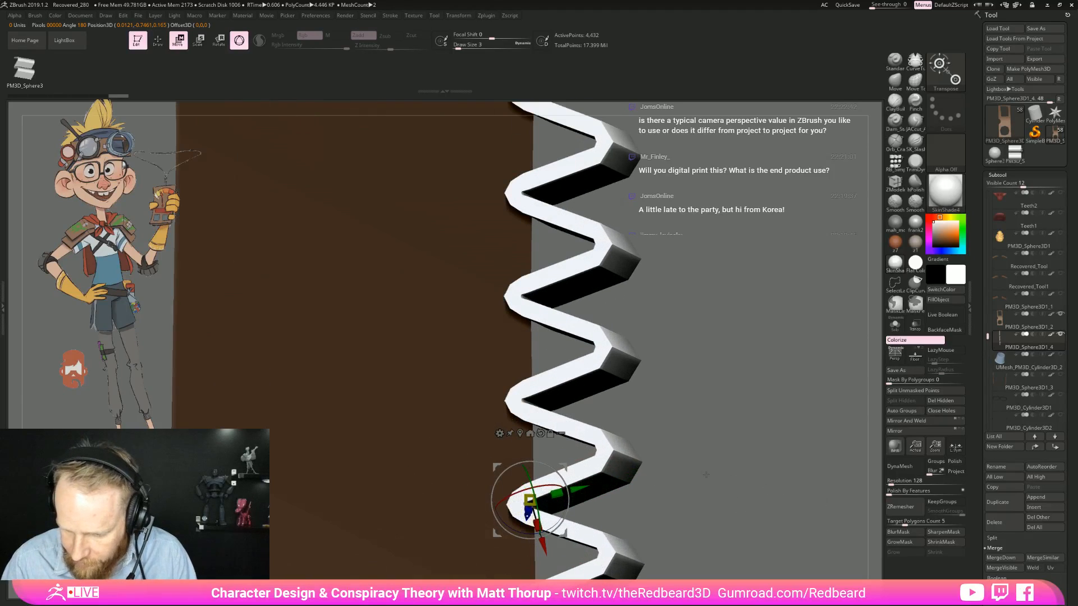
{"action": "left_click", "coordinate": [552, 376], "text": "alt"}
{"action": "left_click_drag", "start_coordinate": [748, 344], "coordinate": [787, 279]}
{"action": "left_click_drag", "start_coordinate": [585, 366], "coordinate": [522, 368]}
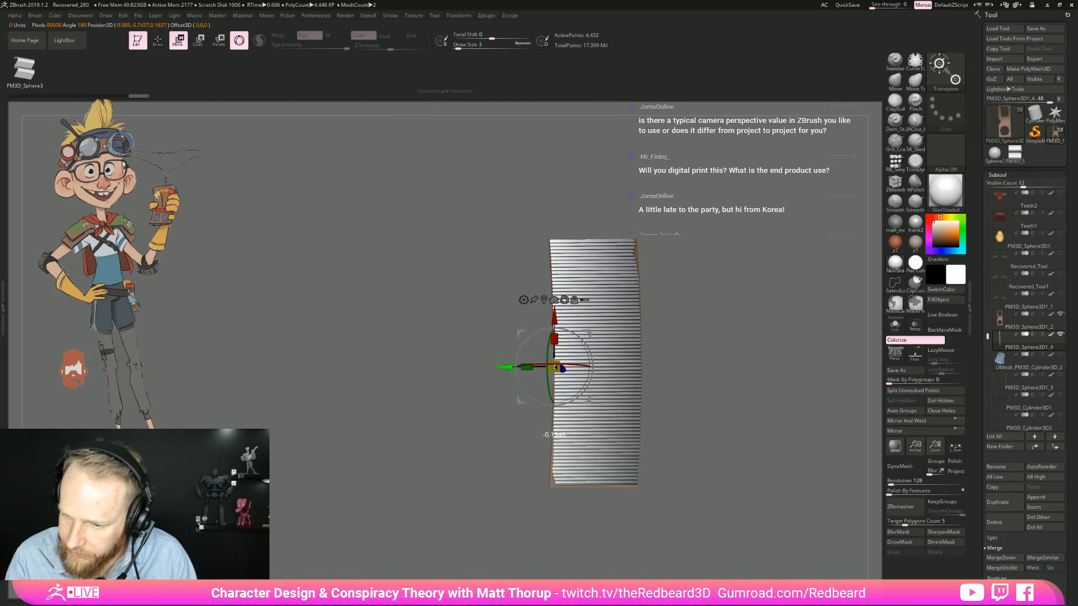
{"action": "left_click_drag", "start_coordinate": [853, 332], "coordinate": [740, 345]}
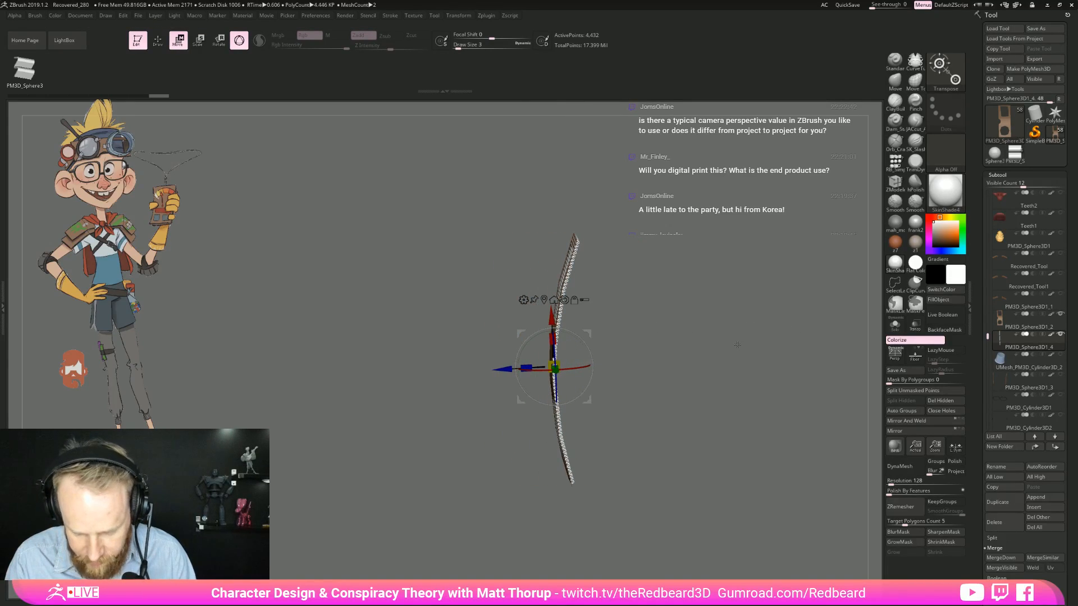
Step: Bend the widened corrugated sheet to follow the plate's curve using the Move brush at draw size 87
{"action": "key", "text": "q"}
{"action": "key", "text": "b"}
{"action": "key", "text": "m"}
{"action": "key", "text": "v"}
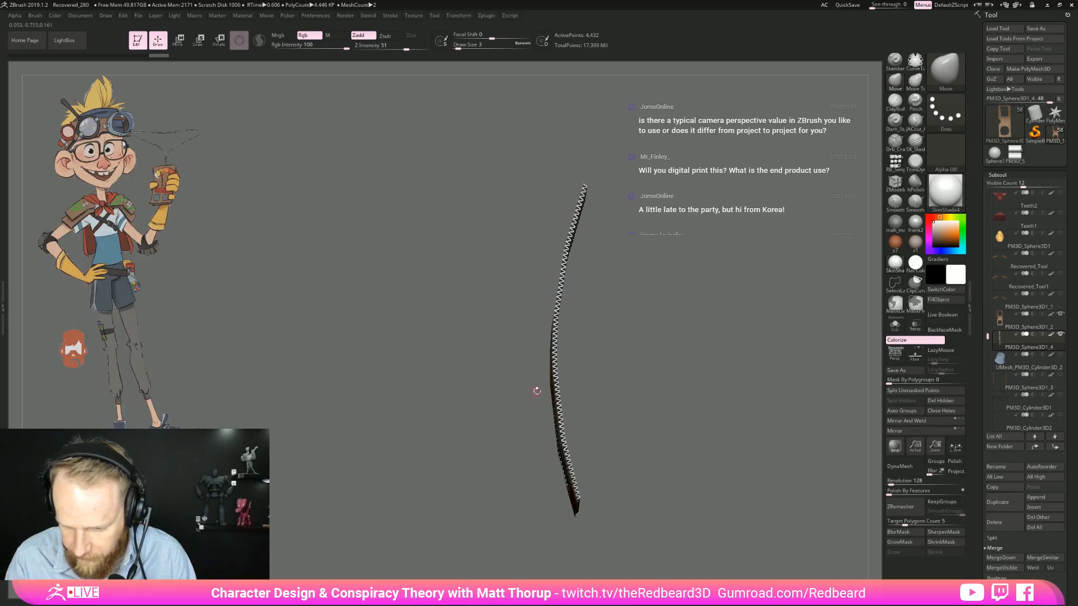
{"action": "key", "text": "s"}
{"action": "left_click_drag", "start_coordinate": [552, 352], "coordinate": [568, 349]}
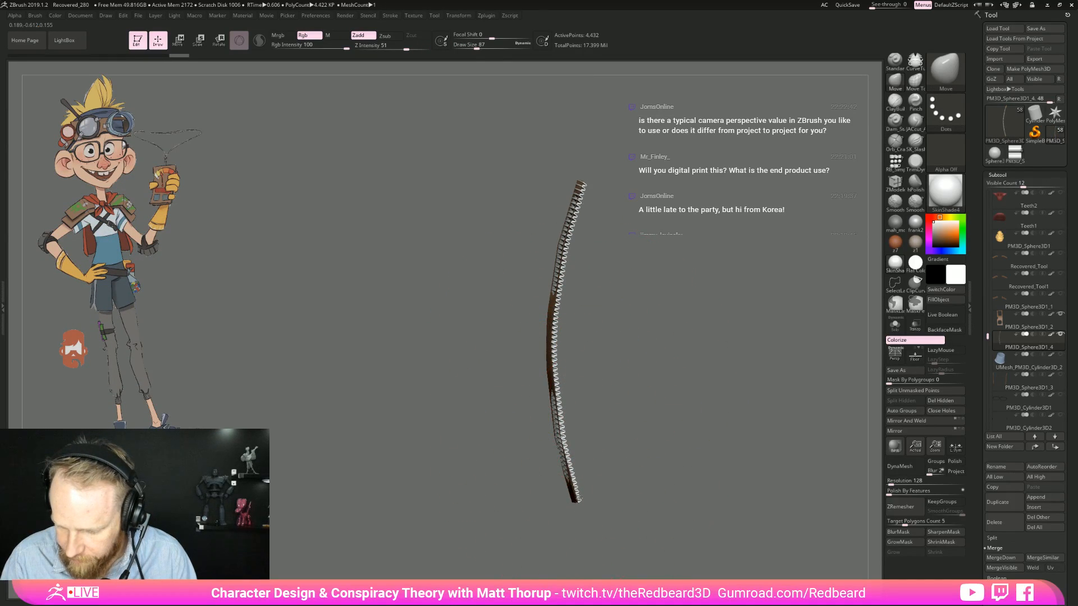
Step: Try pushing the corrugated sheet's edge inward at the plate's nose notch with a smaller Move brush, undoing the first stroke
{"action": "left_click_drag", "start_coordinate": [646, 350], "coordinate": [632, 388]}
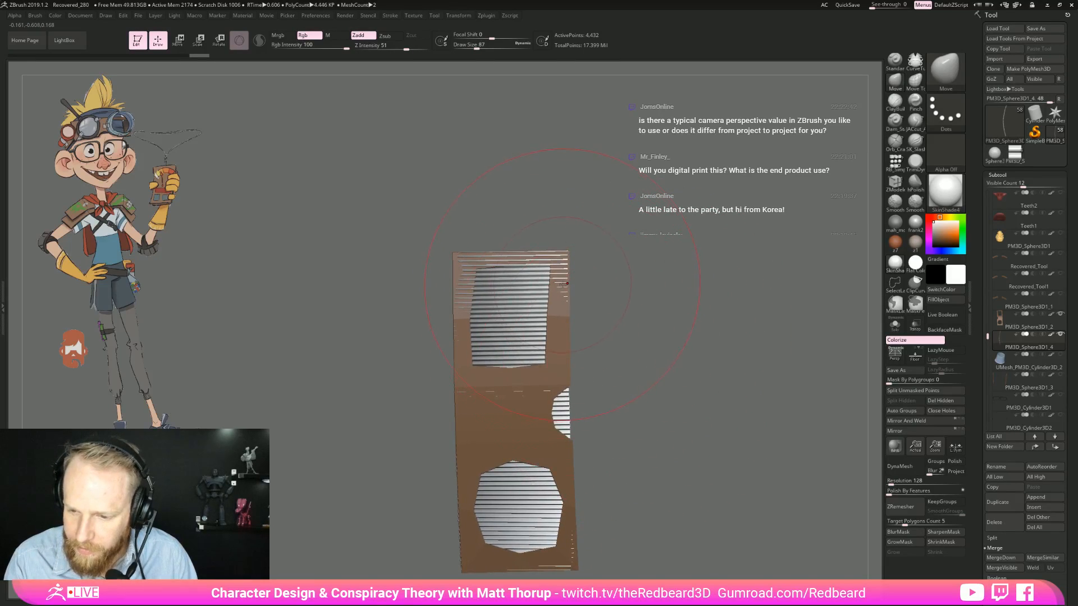
{"action": "key", "text": "s"}
{"action": "mouse_move", "coordinate": [569, 413]}
{"action": "left_mouse_down"}
{"action": "mouse_move", "coordinate": [556, 413]}
{"action": "mouse_move", "coordinate": [695, 360]}
{"action": "mouse_move", "coordinate": [630, 380]}
{"action": "left_mouse_up"}
{"action": "key", "text": "s"}
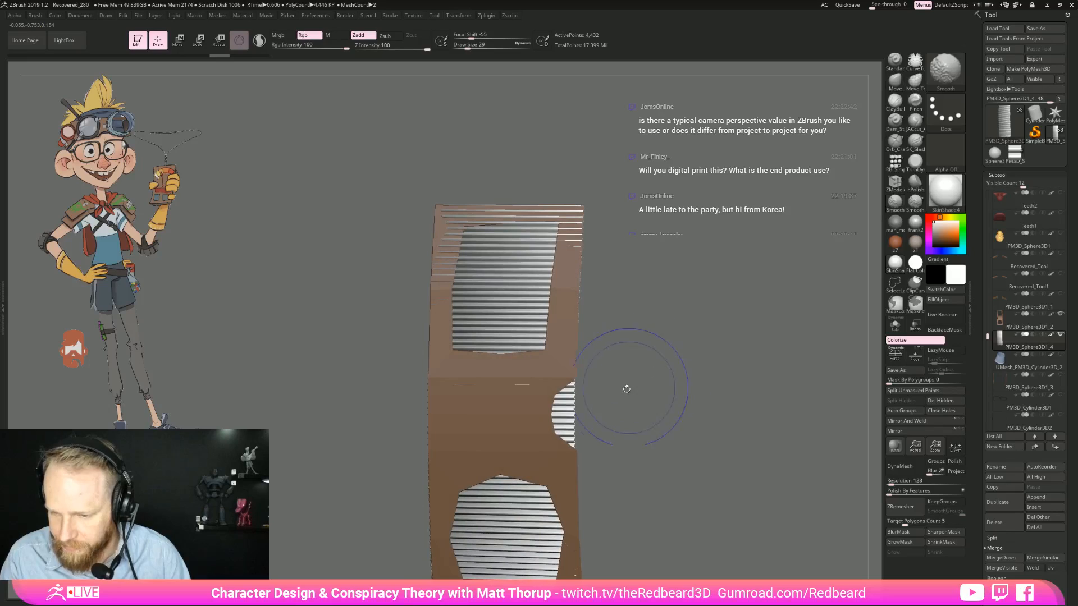
{"action": "key", "text": "bracketleft"}
{"action": "left_click_drag", "start_coordinate": [573, 415], "coordinate": [525, 416]}
{"action": "key", "text": "ctrl+z"}
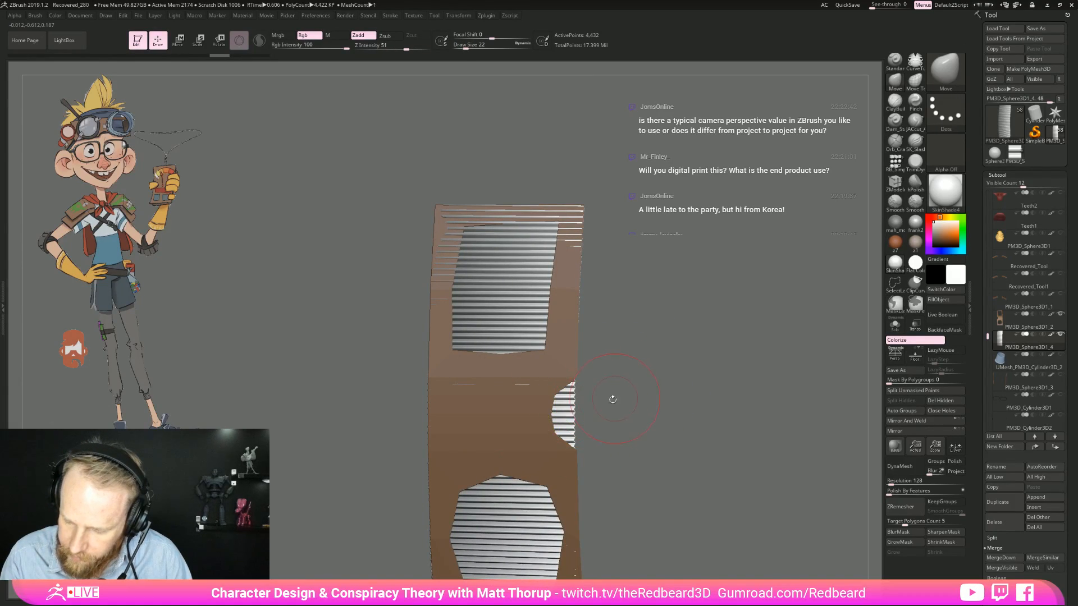
{"action": "right_click_drag", "start_coordinate": [572, 410], "coordinate": [577, 411]}
{"action": "key", "text": "bracketleft"}
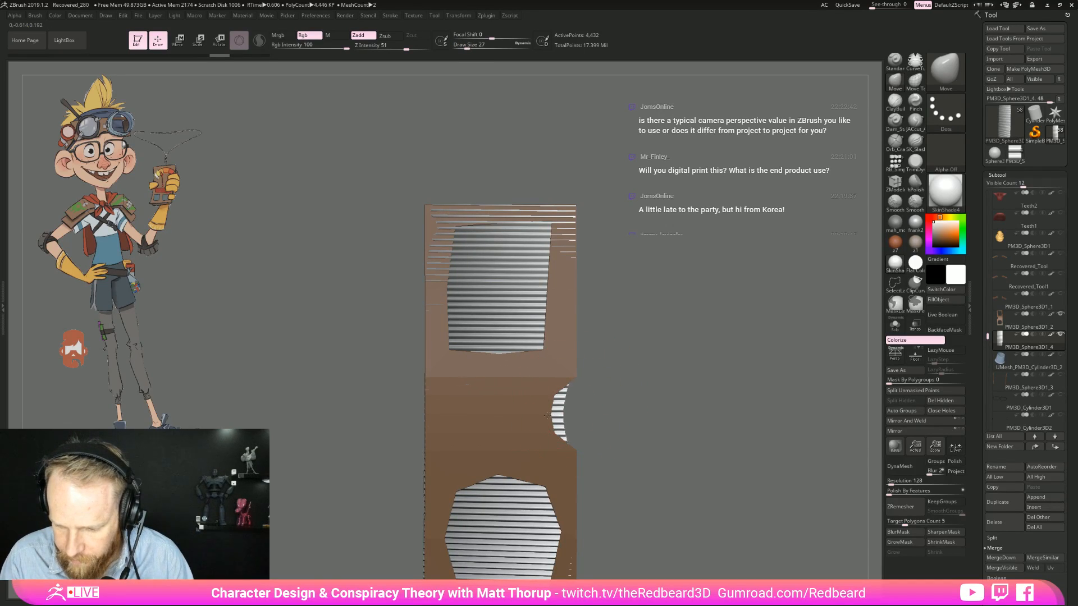
Step: Turn on transparency and fit the corrugated sheet's edge to the nose notch with the Move brush at smaller draw sizes
{"action": "left_click", "coordinate": [915, 328]}
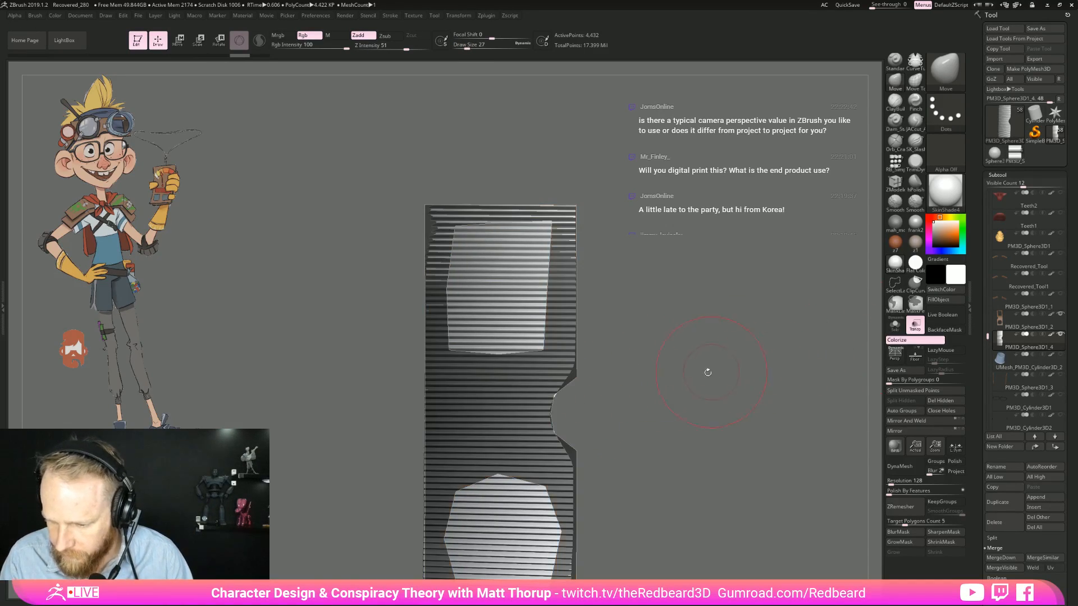
{"action": "key", "text": "bracketleft"}
{"action": "key", "text": "bracketleft"}
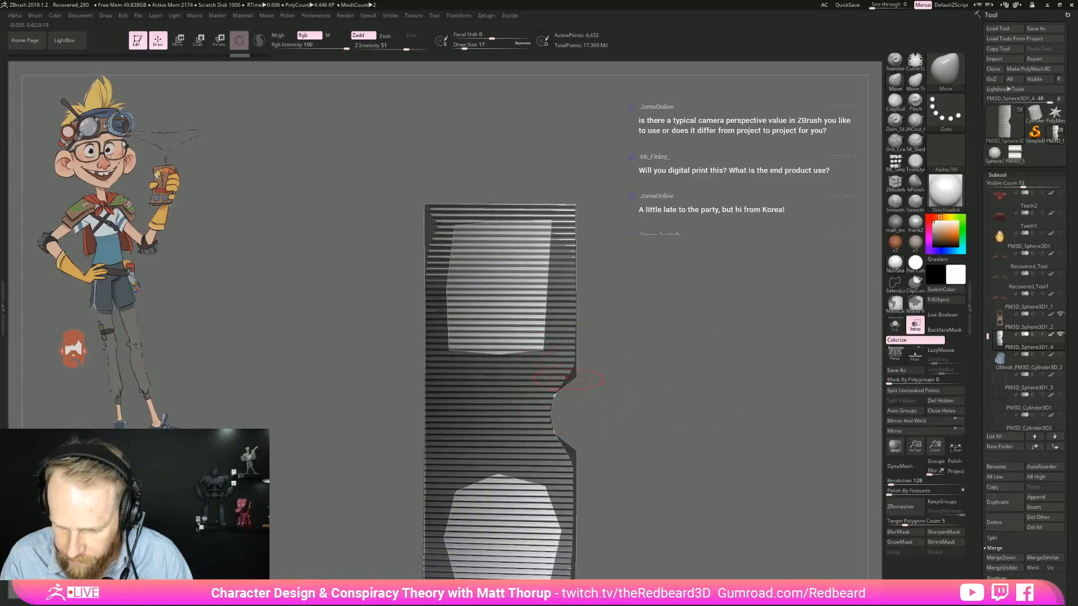
{"action": "key", "text": "bracketleft"}
{"action": "key", "text": "bracketleft"}
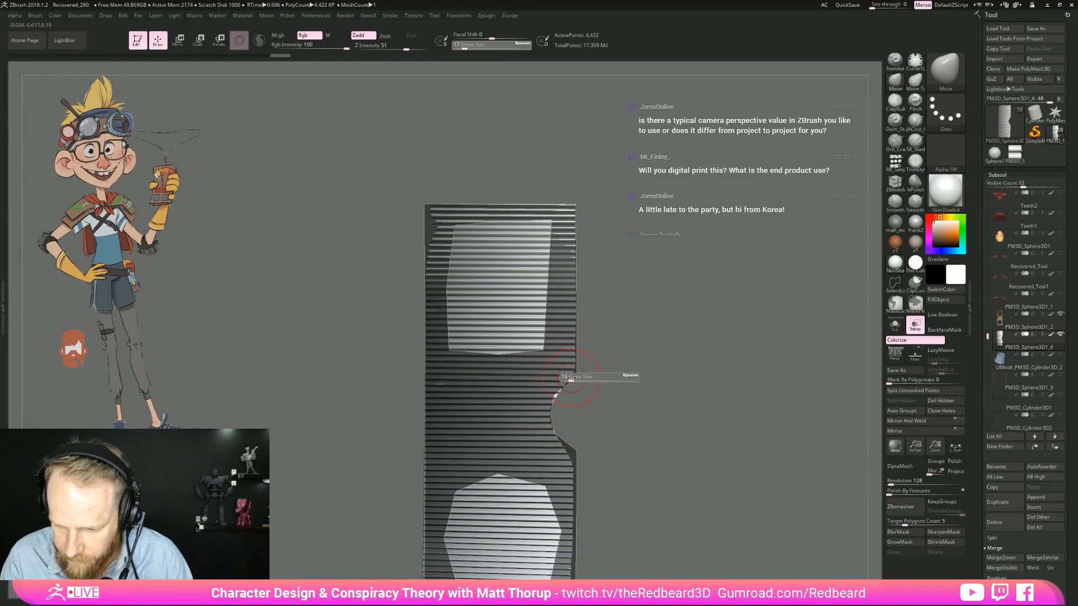
{"action": "key", "text": "bracketright"}
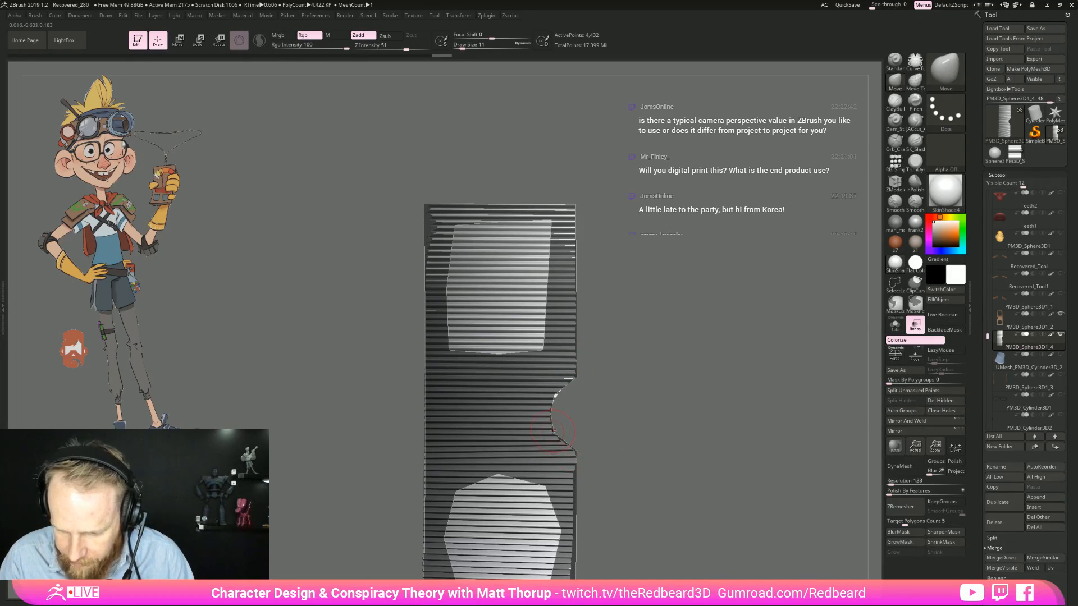
{"action": "left_click_drag", "start_coordinate": [549, 414], "coordinate": [508, 388]}
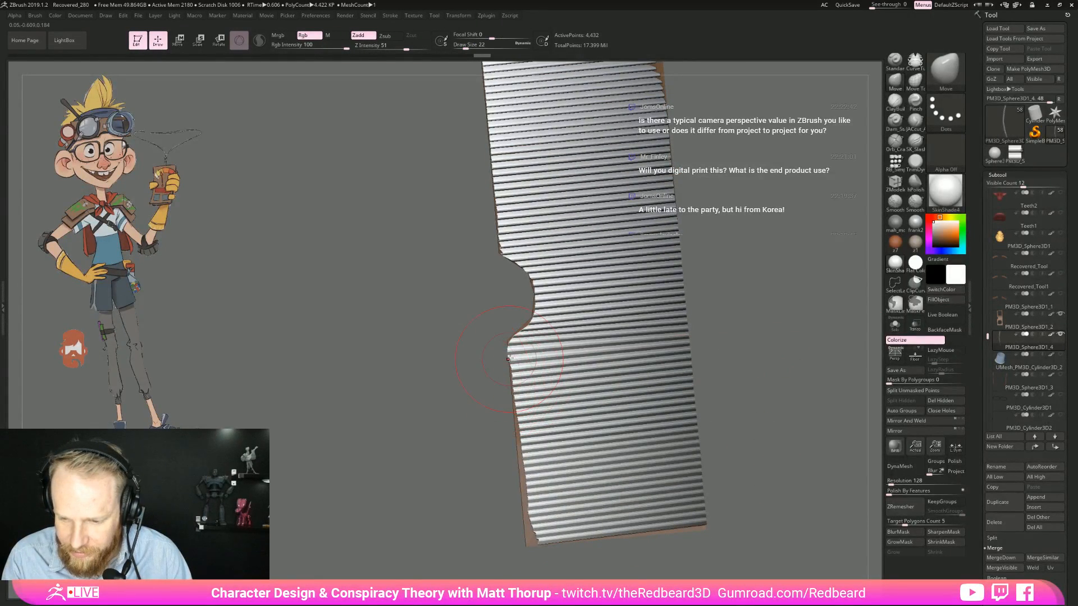
Step: Fit the corrugated sheet's edge to the plate below the notch and at the lower corner with the Move brush
{"action": "key", "text": "["}
{"action": "key", "text": "["}
{"action": "key", "text": "["}
{"action": "left_click_drag", "start_coordinate": [509, 351], "coordinate": [508, 365]}
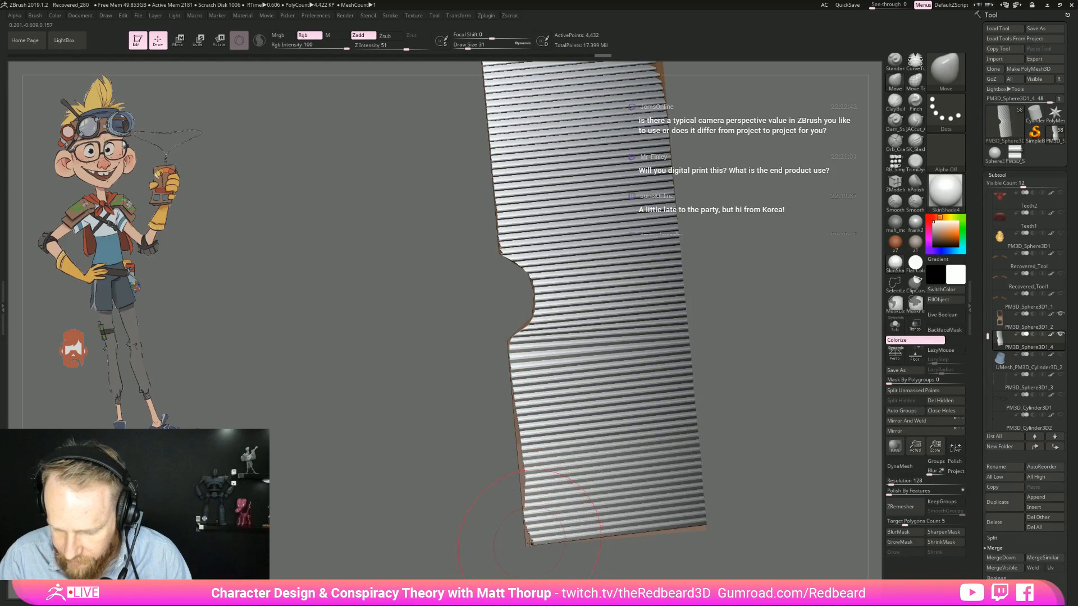
{"action": "key", "text": "["}
{"action": "key", "text": "["}
{"action": "key", "text": "["}
{"action": "mouse_move", "coordinate": [537, 550]}
{"action": "left_mouse_down"}
{"action": "mouse_move", "coordinate": [556, 549]}
{"action": "mouse_move", "coordinate": [532, 545]}
{"action": "mouse_move", "coordinate": [521, 510]}
{"action": "left_mouse_up"}
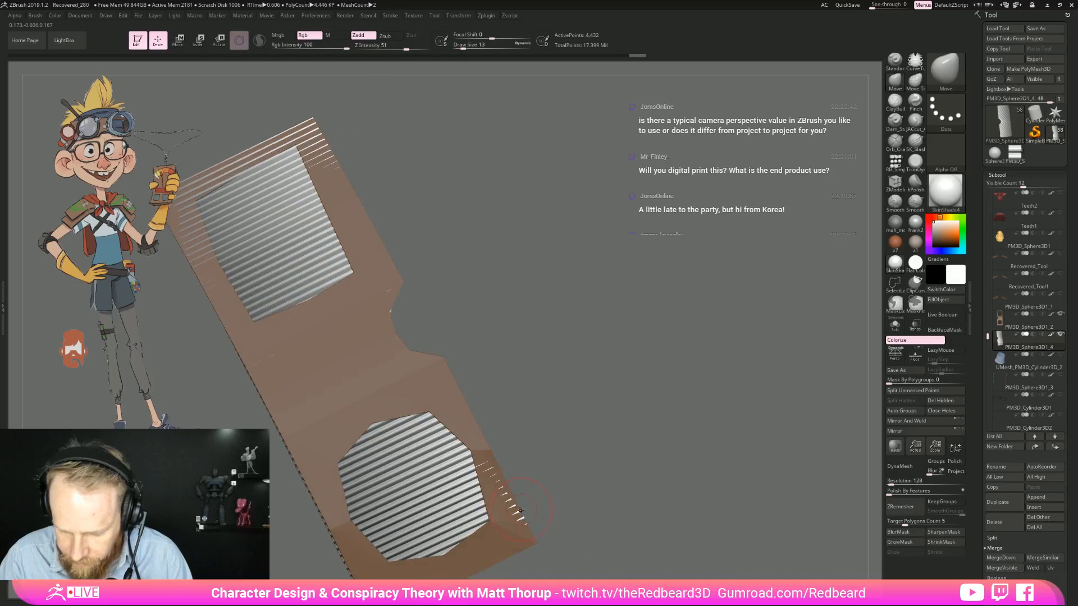
Step: Adjust the corrugated sheet's upper end to the plate's top edge with a larger Move brush
{"action": "key", "text": "bracketright"}
{"action": "left_click_drag", "start_coordinate": [525, 447], "coordinate": [610, 412]}
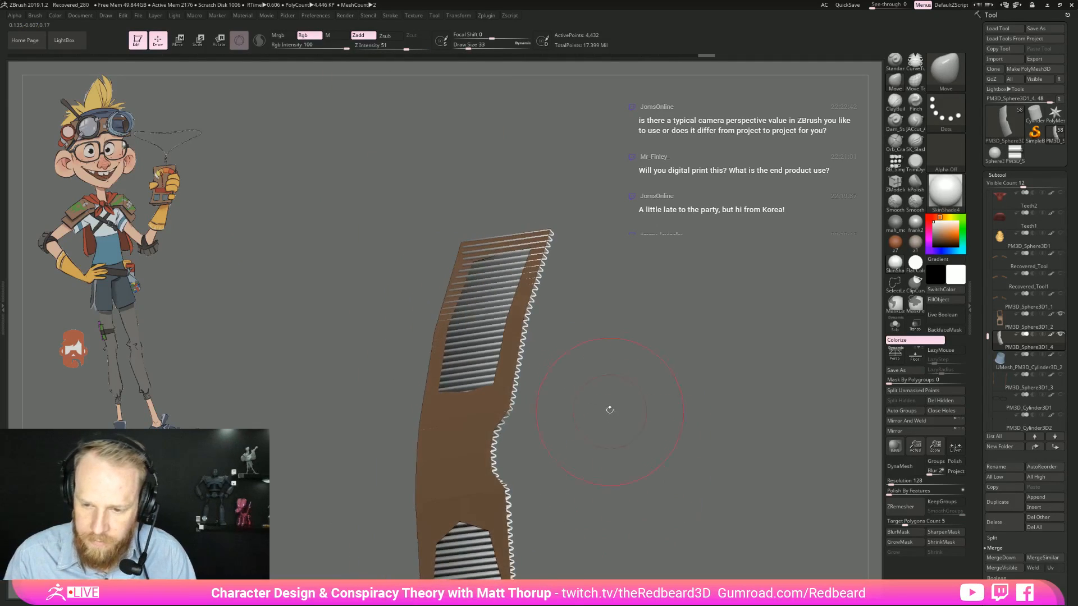
{"action": "key", "text": "bracketright"}
{"action": "left_click_drag", "start_coordinate": [546, 243], "coordinate": [546, 245]}
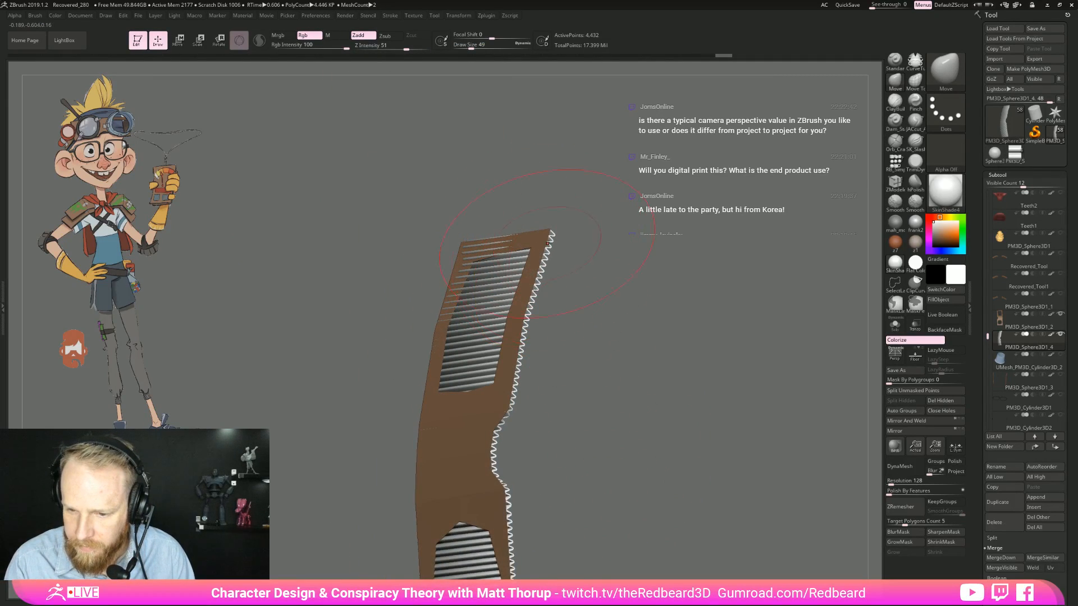
{"action": "left_click", "coordinate": [573, 241], "text": "ctrl"}
{"action": "left_click_drag", "start_coordinate": [460, 254], "coordinate": [474, 257]}
{"action": "left_click_drag", "start_coordinate": [404, 236], "coordinate": [633, 236]}
{"action": "mouse_move", "coordinate": [454, 270]}
{"action": "left_mouse_down"}
{"action": "mouse_move", "coordinate": [525, 306]}
{"action": "mouse_move", "coordinate": [469, 341]}
{"action": "left_mouse_up"}
Step: Undo the corrugated sheet's reshaping and widening, back to the narrow strip along the plate's long edge
{"action": "key", "text": "ctrl+z"}
{"action": "key", "text": "ctrl+z"}
{"action": "key", "text": "ctrl+z"}
{"action": "left_click_drag", "start_coordinate": [381, 448], "coordinate": [399, 386]}
{"action": "key", "text": "ctrl+z"}
{"action": "key", "text": "ctrl+z"}
{"action": "key", "text": "ctrl+z"}
{"action": "key", "text": "ctrl+z"}
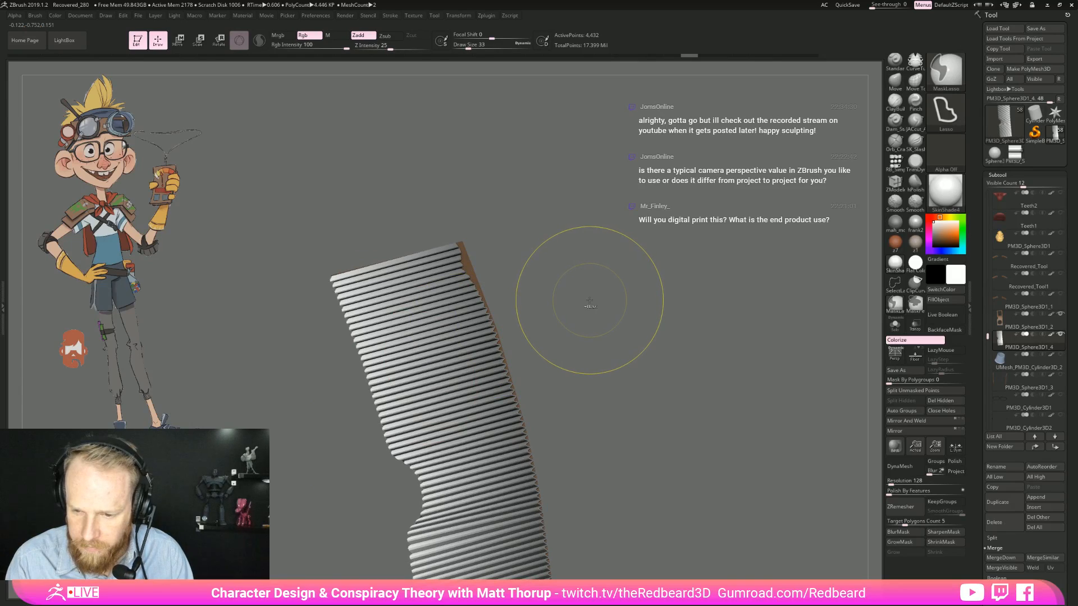
{"action": "key", "text": "ctrl+z"}
{"action": "key", "text": "ctrl+z"}
{"action": "key", "text": "ctrl+z"}
{"action": "key", "text": "ctrl+z"}
{"action": "key", "text": "ctrl+z"}
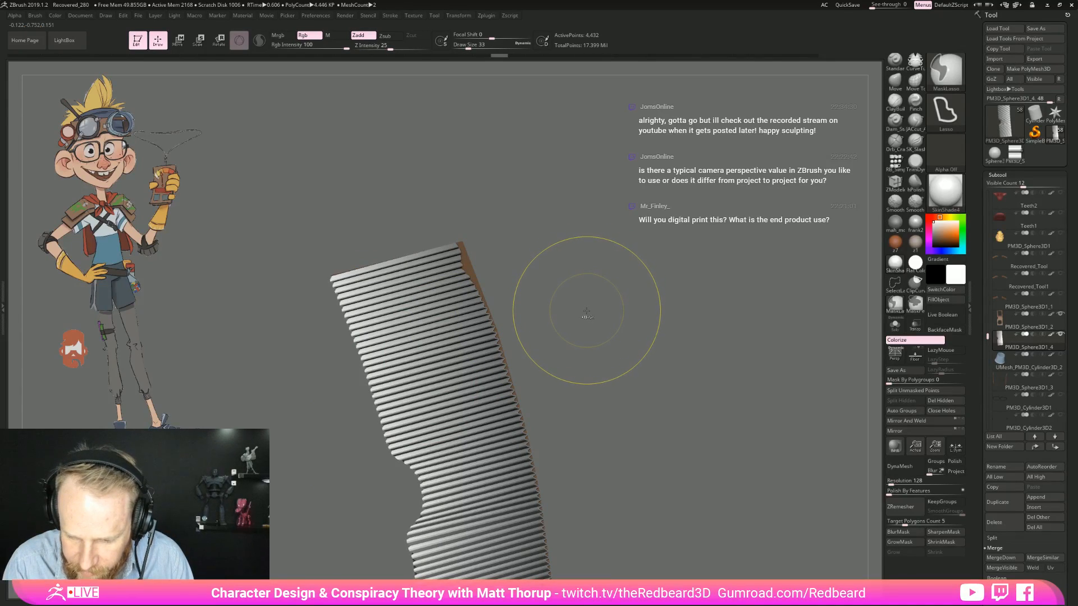
{"action": "key", "text": "ctrl+z"}
{"action": "key", "text": "ctrl+z"}
{"action": "key", "text": "ctrl+z"}
{"action": "key", "text": "ctrl+z"}
{"action": "key", "text": "ctrl+z"}
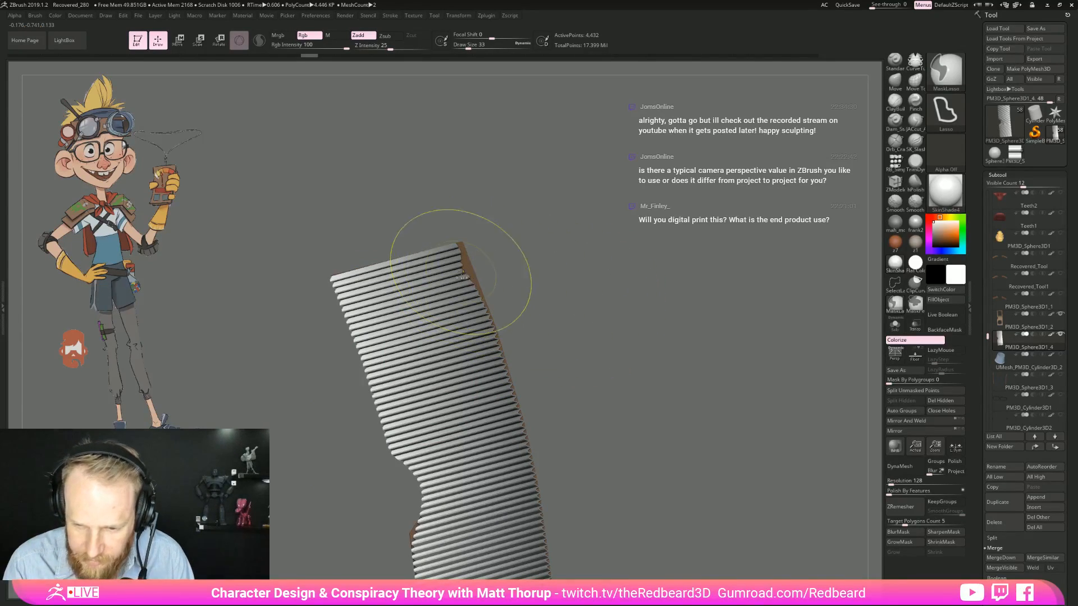
{"action": "key", "text": "ctrl+z"}
{"action": "key", "text": "ctrl+z"}
{"action": "key", "text": "ctrl+z"}
{"action": "key", "text": "ctrl+z"}
{"action": "key", "text": "ctrl+z"}
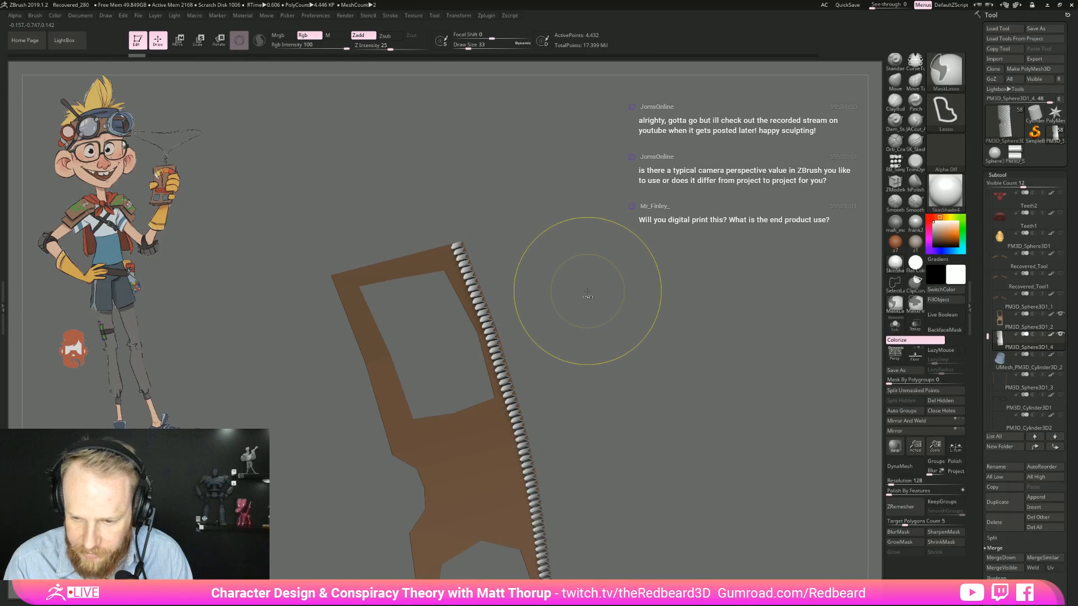
{"action": "key", "text": "ctrl+z"}
{"action": "key", "text": "ctrl+z"}
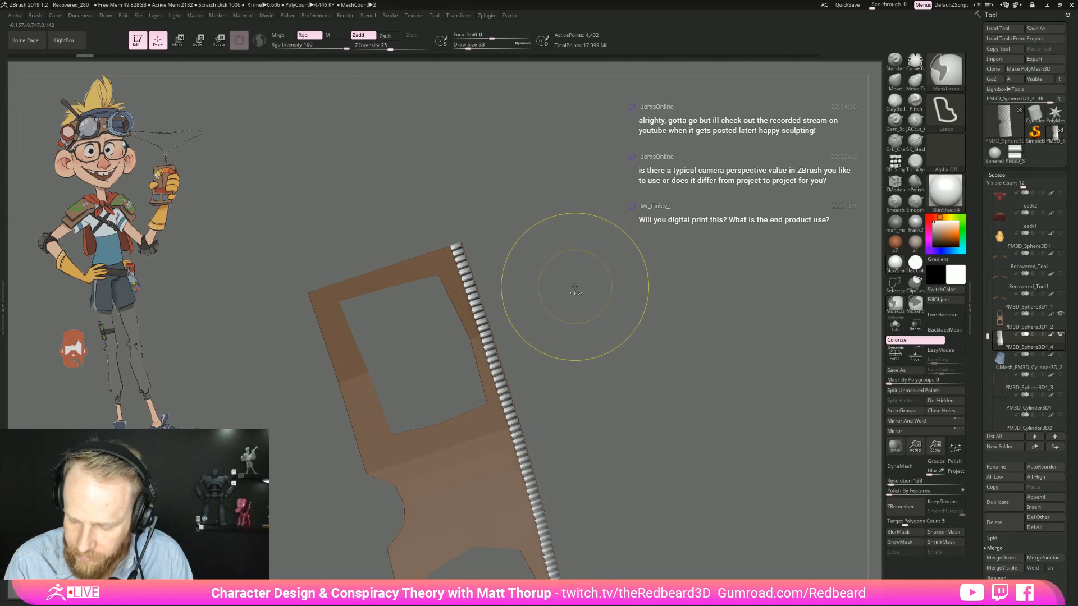
Step: Redo the masking on the narrow strip along the plate's long straight edge, down to its lower end
{"action": "mouse_move", "coordinate": [580, 282]}
{"action": "left_mouse_down", "text": "ctrl"}
{"action": "mouse_move", "coordinate": [596, 330]}
{"action": "mouse_move", "coordinate": [482, 186]}
{"action": "mouse_move", "coordinate": [431, 179]}
{"action": "mouse_move", "coordinate": [514, 433]}
{"action": "mouse_move", "coordinate": [581, 581]}
{"action": "left_mouse_up", "text": "ctrl"}
{"action": "left_click", "coordinate": [599, 360]}
{"action": "left_click_drag", "start_coordinate": [671, 527], "coordinate": [580, 420], "text": "alt"}
{"action": "left_click_drag", "start_coordinate": [505, 351], "coordinate": [528, 428], "text": "ctrl"}
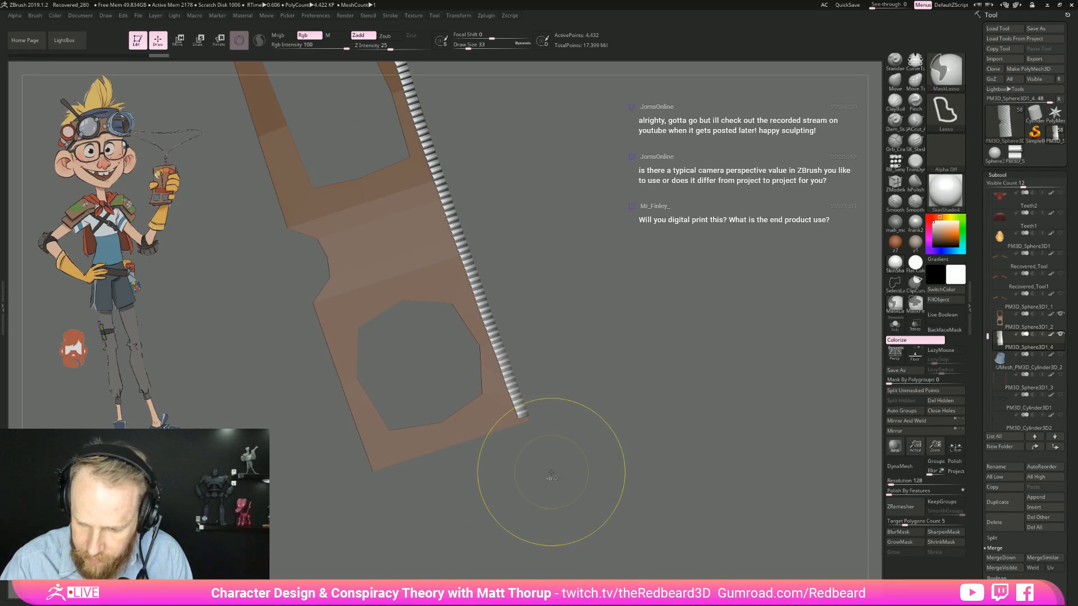
{"action": "left_click_drag", "start_coordinate": [587, 368], "coordinate": [604, 362], "text": "alt"}
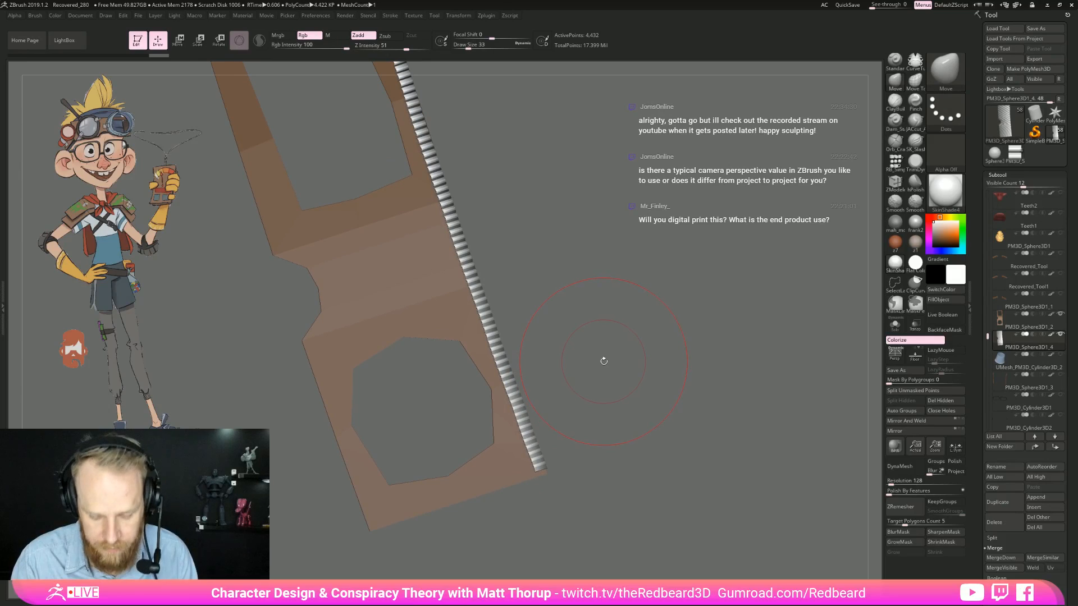
Step: Widen the narrow corrugated strip across the plate by moving its unmasked edge over to the plate's opposite long edge
{"action": "key", "text": "w"}
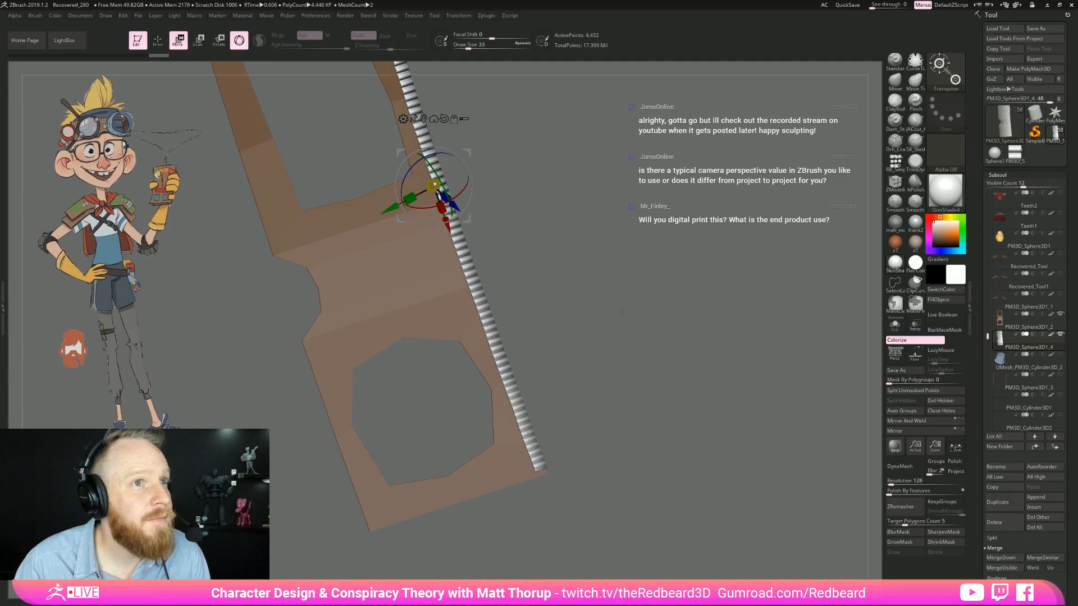
{"action": "left_click_drag", "start_coordinate": [620, 312], "coordinate": [610, 364]}
{"action": "left_click_drag", "start_coordinate": [385, 274], "coordinate": [289, 330]}
{"action": "key", "text": "ctrl+z"}
{"action": "left_click_drag", "start_coordinate": [549, 282], "coordinate": [491, 372]}
{"action": "left_click", "coordinate": [472, 427], "text": "alt"}
{"action": "left_click_drag", "start_coordinate": [422, 440], "coordinate": [349, 462]}
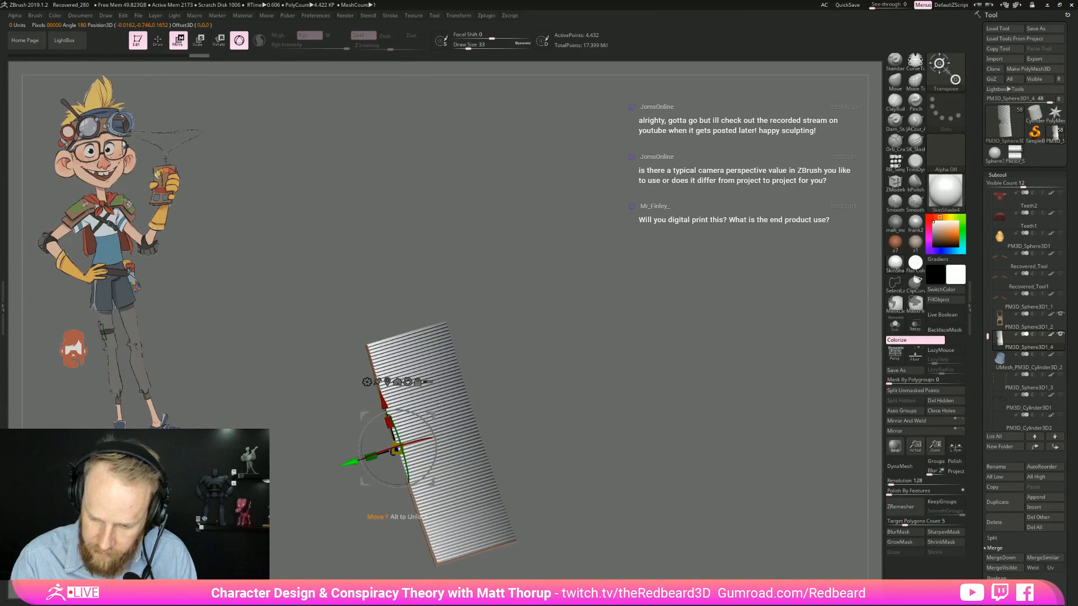
{"action": "left_click_drag", "start_coordinate": [575, 434], "coordinate": [572, 385], "text": "alt"}
{"action": "left_click_drag", "start_coordinate": [347, 413], "coordinate": [346, 413]}
{"action": "key", "text": "q"}
Step: Fit the widened corrugated sheet to the plate's curvature and outline with a larger Move brush
{"action": "mouse_move", "coordinate": [609, 361]}
{"action": "left_mouse_down"}
{"action": "mouse_move", "coordinate": [605, 351]}
{"action": "mouse_move", "coordinate": [653, 416]}
{"action": "mouse_move", "coordinate": [648, 398]}
{"action": "left_mouse_up"}
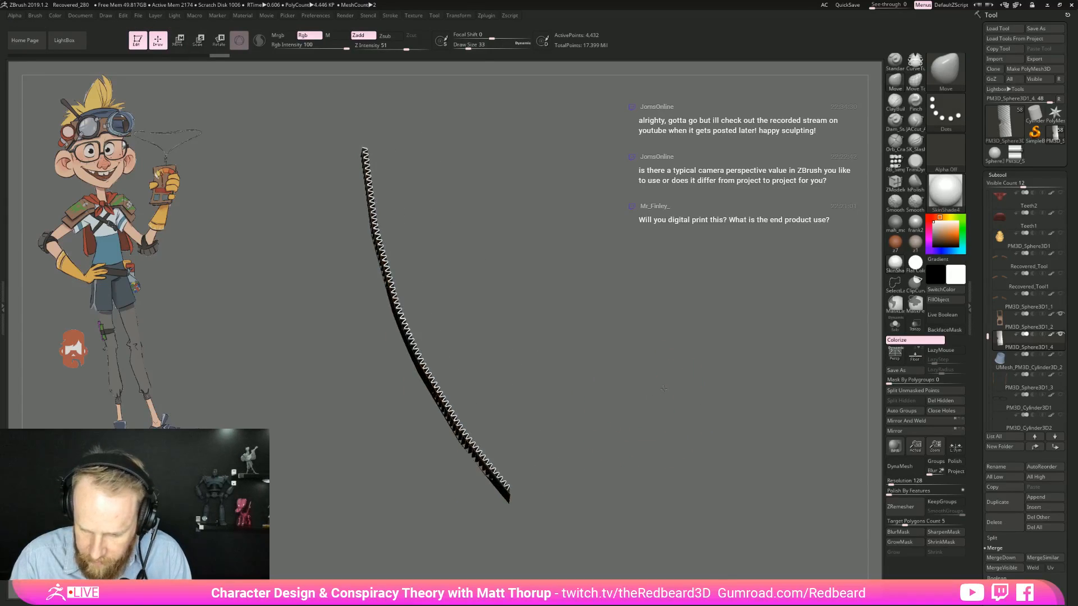
{"action": "key", "text": "s"}
{"action": "mouse_move", "coordinate": [489, 473]}
{"action": "left_mouse_down"}
{"action": "mouse_move", "coordinate": [519, 477]}
{"action": "mouse_move", "coordinate": [486, 485]}
{"action": "left_mouse_up"}
{"action": "key", "text": "s"}
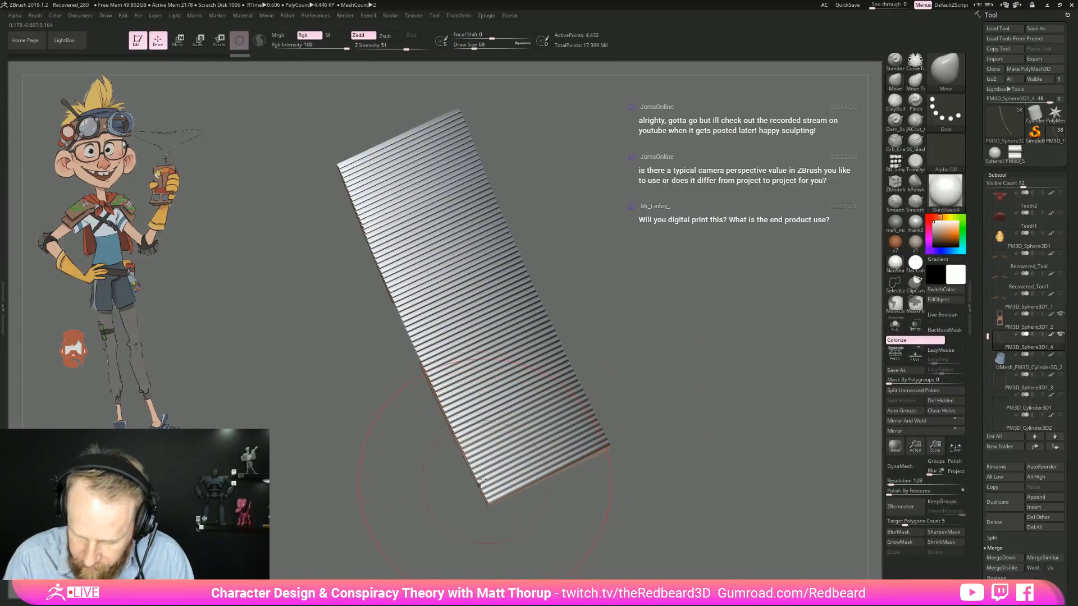
{"action": "left_click_drag", "start_coordinate": [441, 398], "coordinate": [436, 398]}
{"action": "left_click_drag", "start_coordinate": [357, 183], "coordinate": [519, 228]}
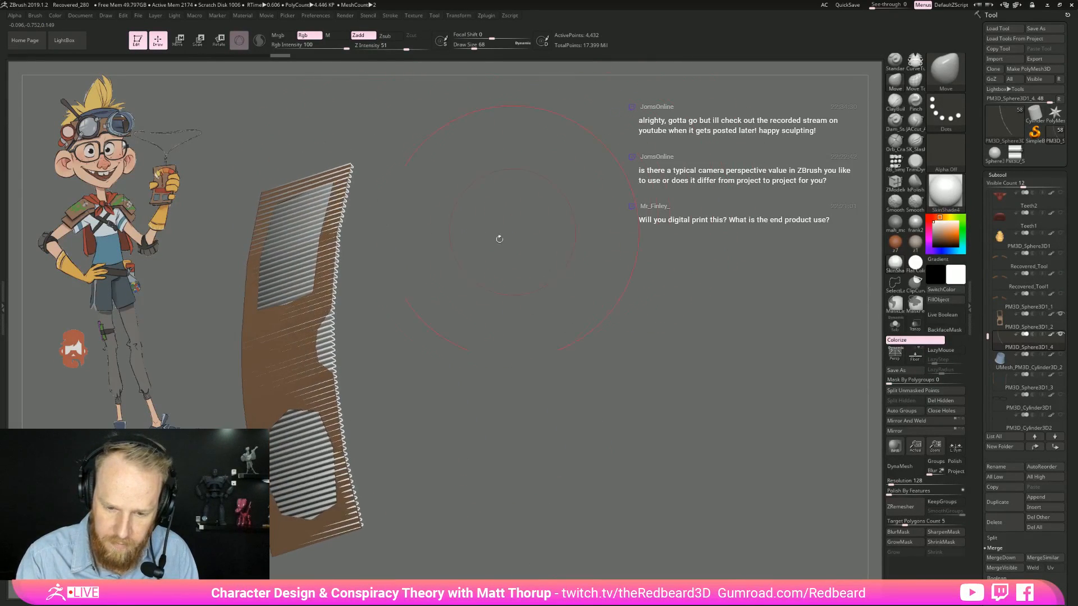
{"action": "left_click_drag", "start_coordinate": [396, 283], "coordinate": [593, 370]}
{"action": "left_click_drag", "start_coordinate": [524, 337], "coordinate": [603, 367]}
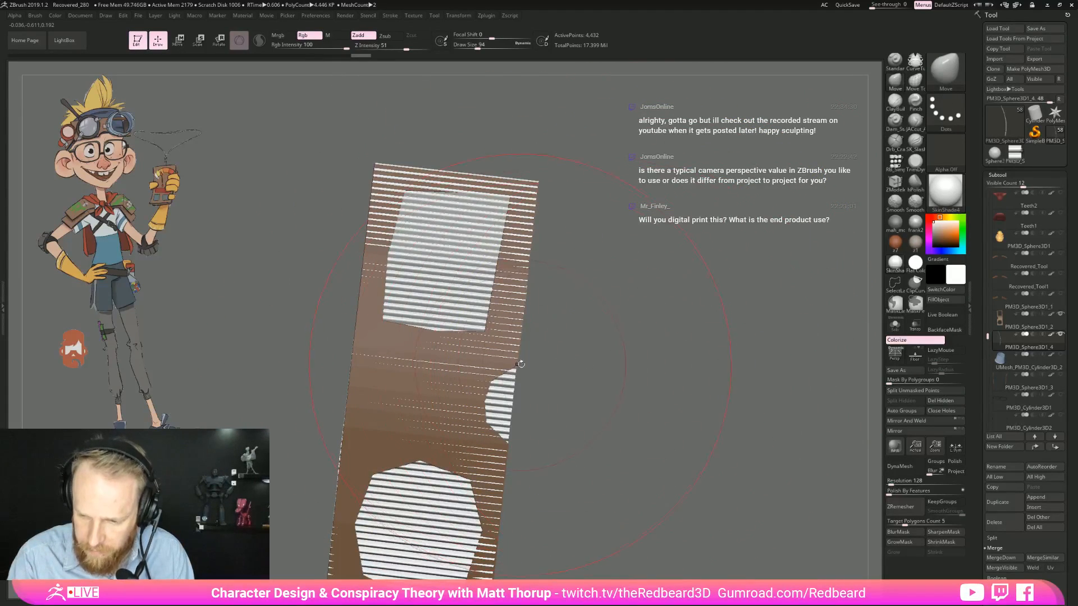
Step: Mask the sheet around the nose notch, invert the mask, and push the corrugated edge into the notch's curve with a smaller Move brush
{"action": "key", "text": "ctrl"}
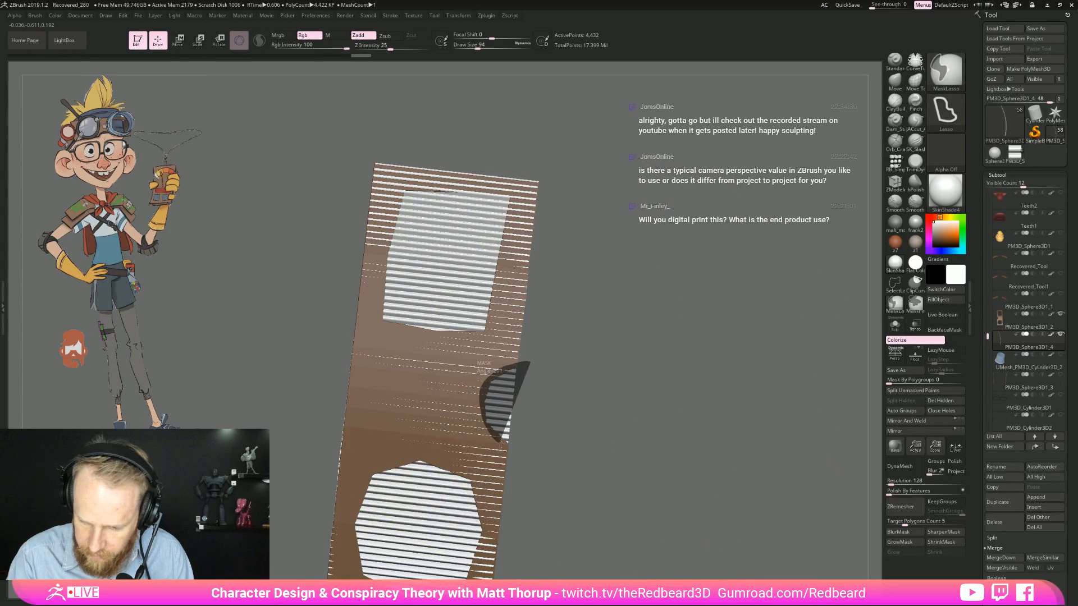
{"action": "key", "text": "ctrl+i"}
{"action": "key", "text": "s"}
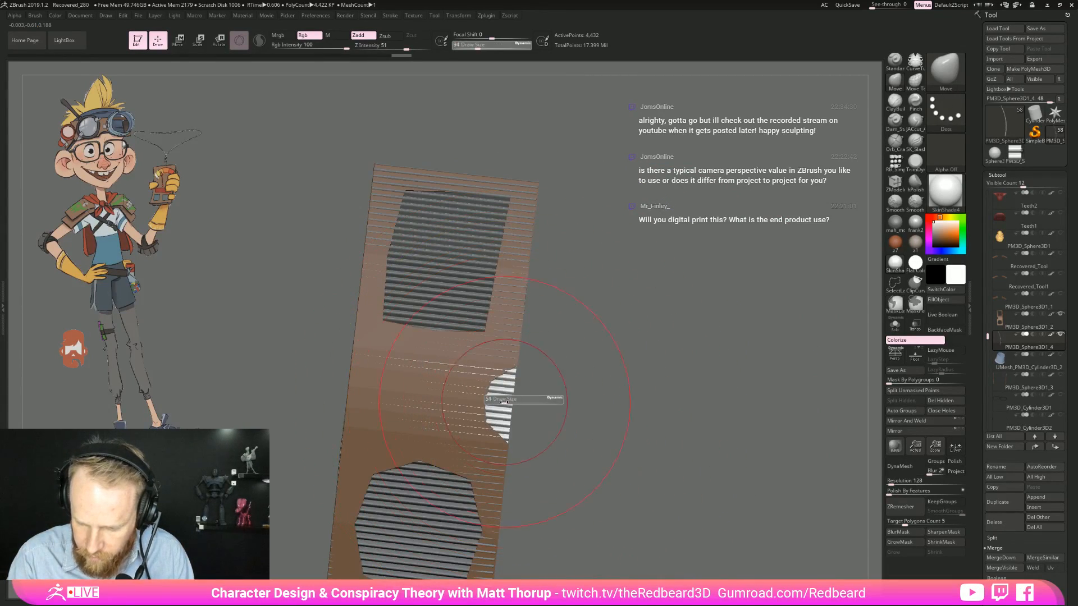
{"action": "left_click_drag", "start_coordinate": [504, 400], "coordinate": [495, 399]}
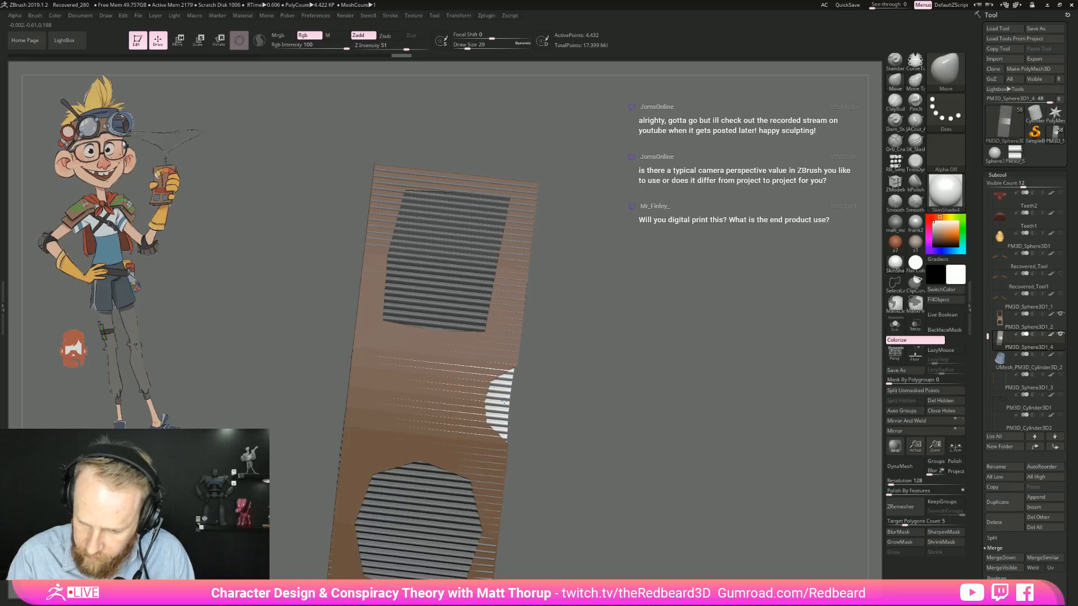
{"action": "key", "text": "bracketleft"}
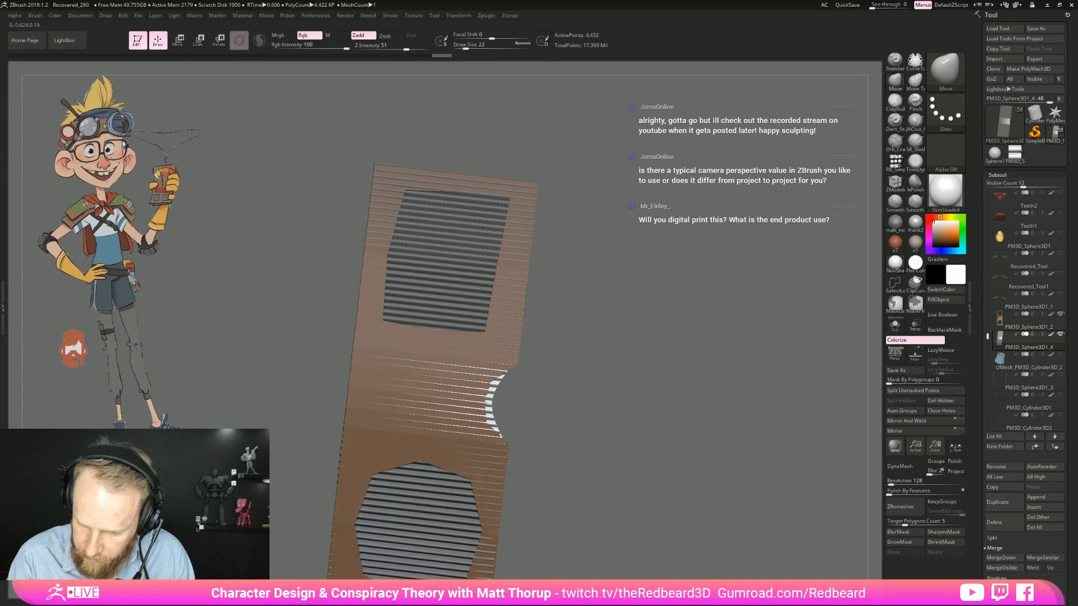
{"action": "key", "text": "bracketleft"}
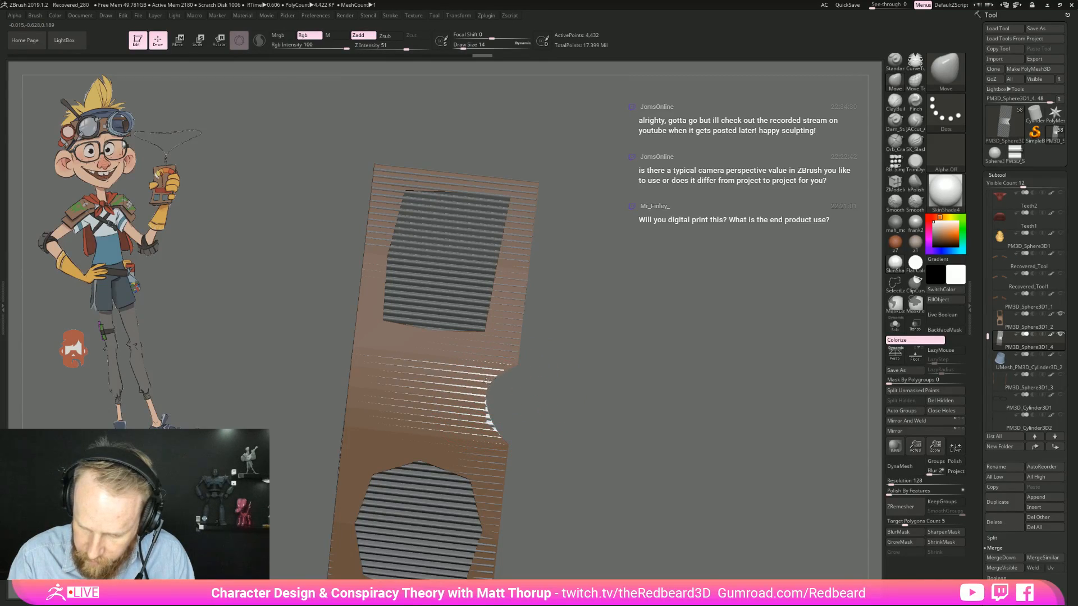
{"action": "left_click_drag", "start_coordinate": [531, 408], "coordinate": [470, 375]}
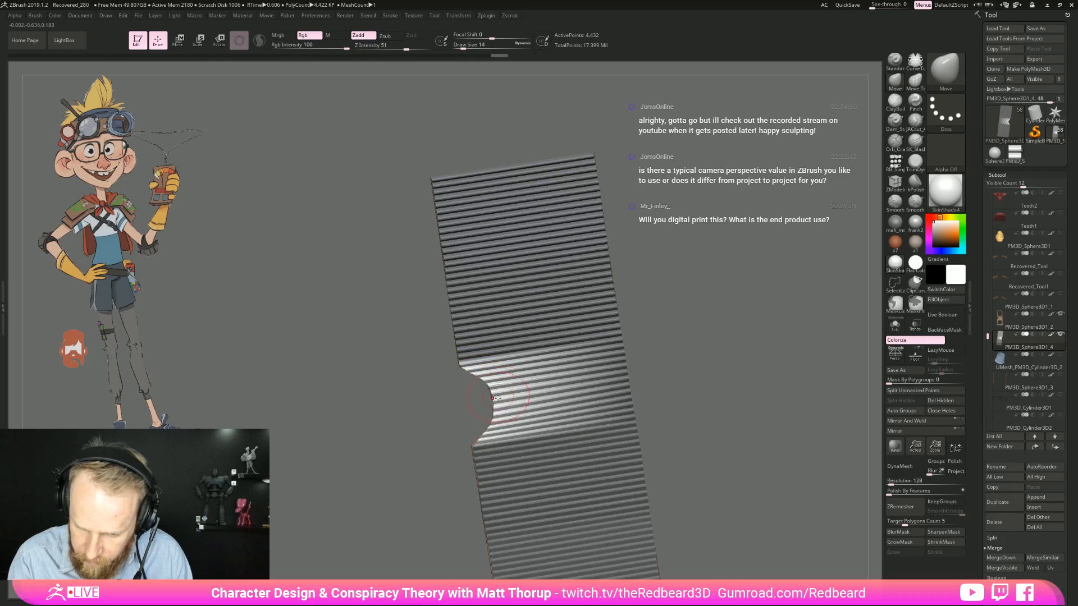
{"action": "left_click_drag", "start_coordinate": [474, 440], "coordinate": [494, 413]}
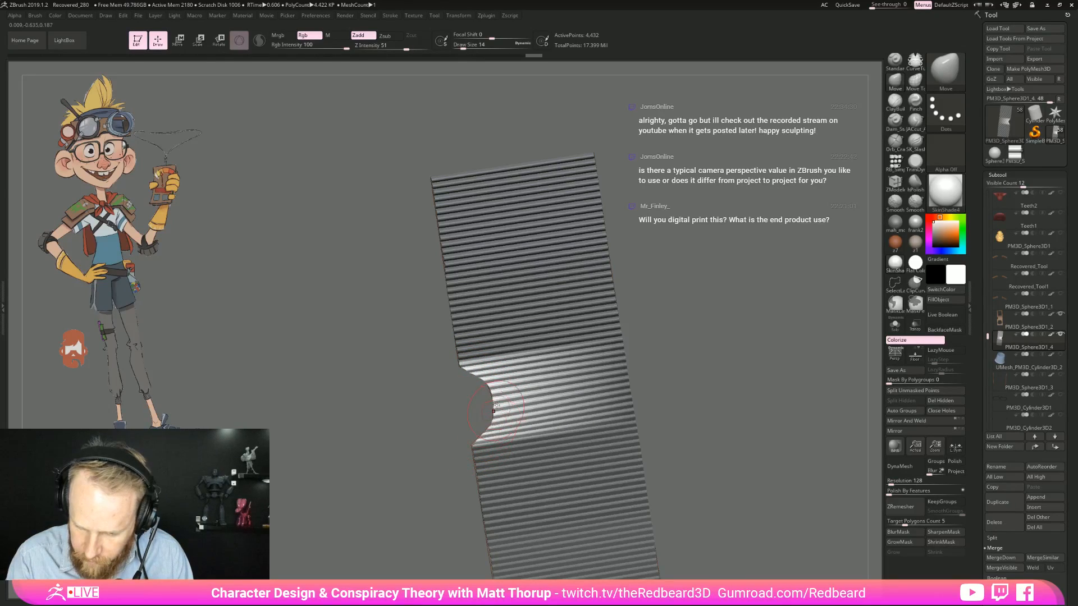
Step: Create a subtool folder named Goggles from the goggle plate and place the corrugated sheet in it
{"action": "left_click_drag", "start_coordinate": [699, 317], "coordinate": [715, 422]}
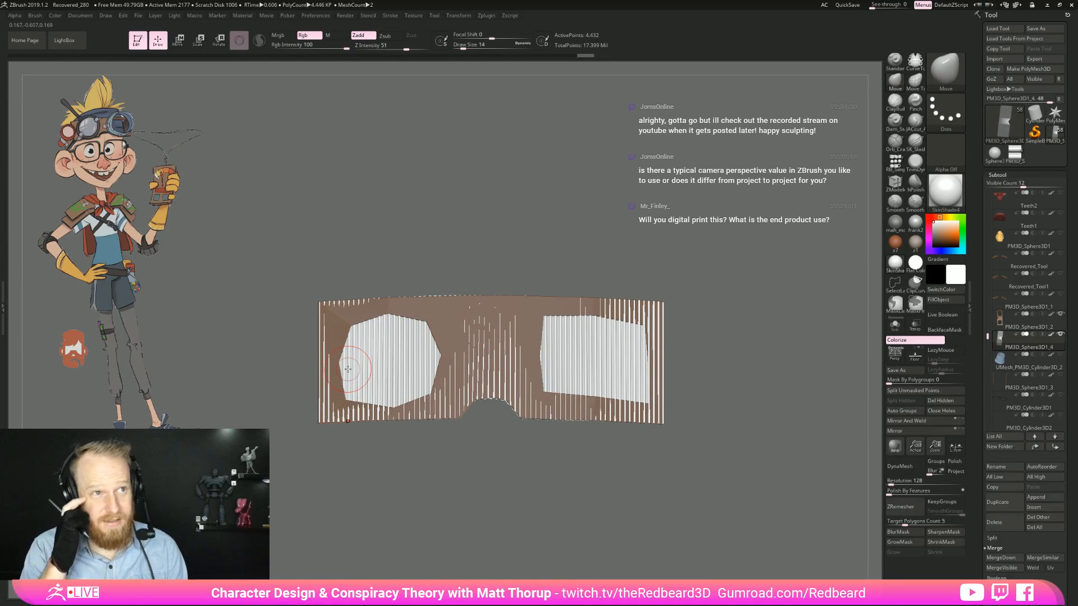
{"action": "left_click_drag", "start_coordinate": [709, 414], "coordinate": [696, 426]}
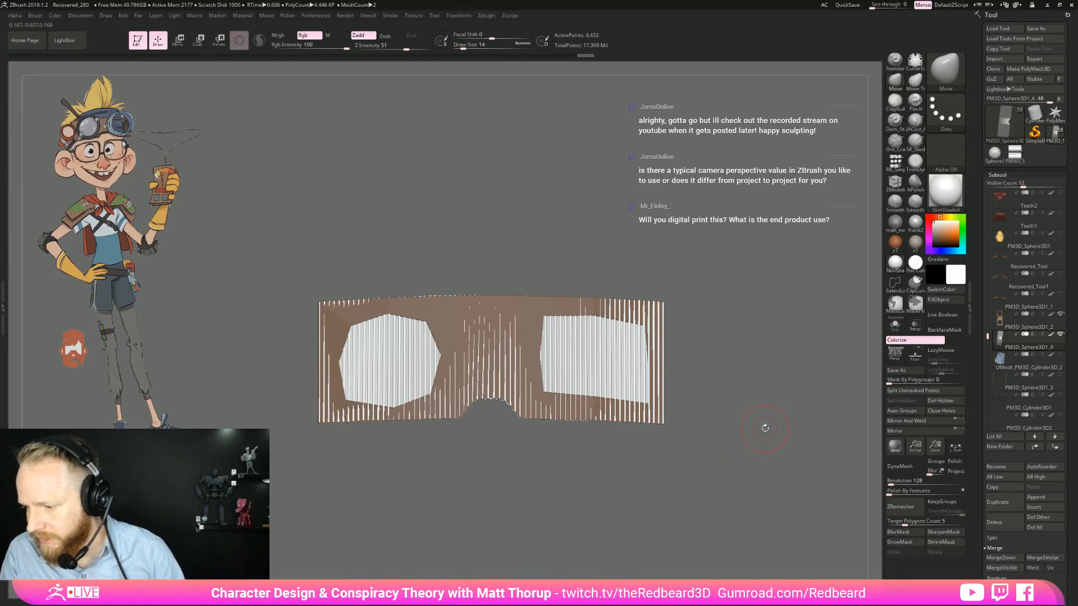
{"action": "left_click", "coordinate": [1009, 325]}
{"action": "left_click", "coordinate": [1003, 446]}
{"action": "type", "text": "Goggle"}
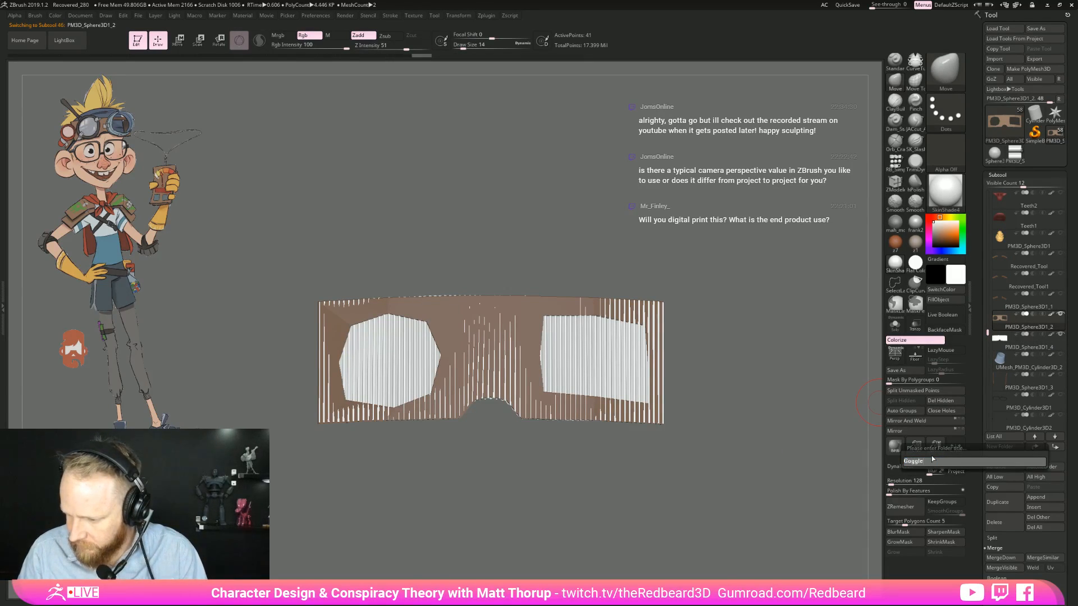
{"action": "type", "text": "s"}
{"action": "key", "text": "Return"}
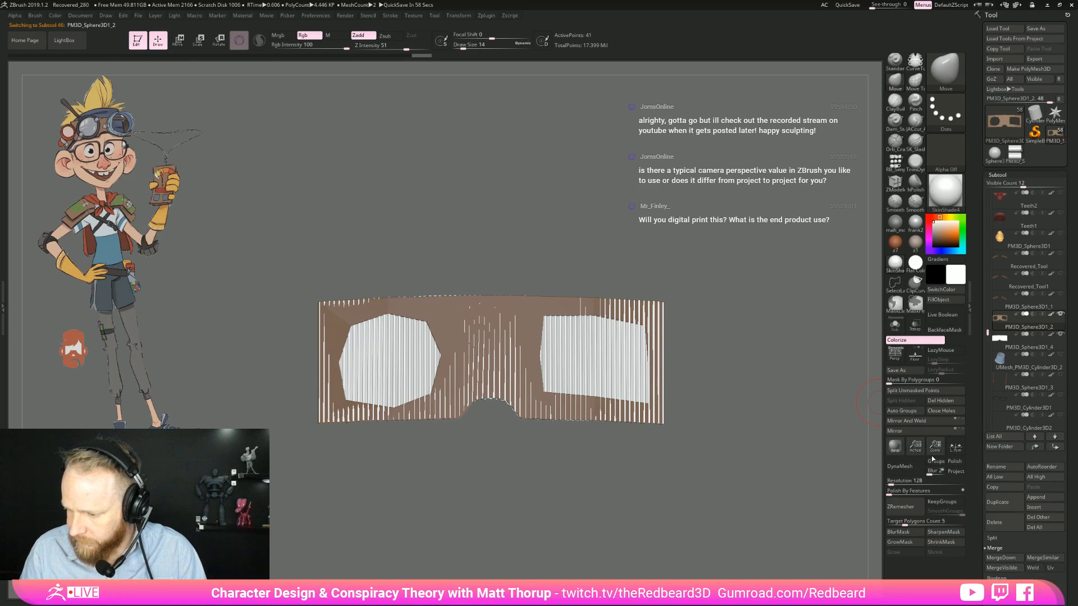
{"action": "scroll", "coordinate": [1022, 365], "scroll_direction": "down", "scroll_amount": 5}
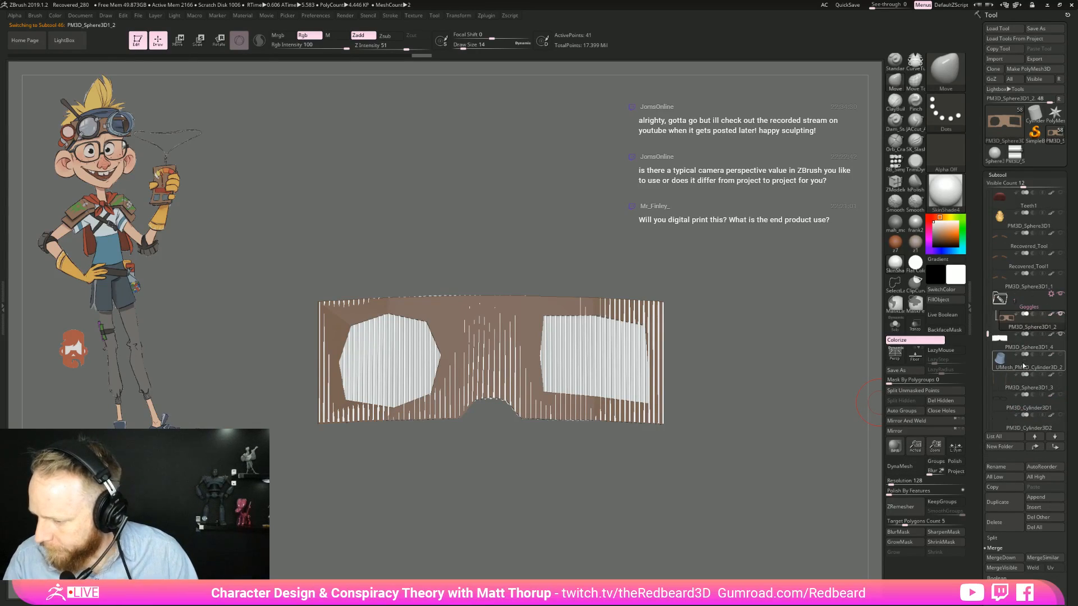
{"action": "left_click_drag", "start_coordinate": [1016, 347], "coordinate": [1018, 331]}
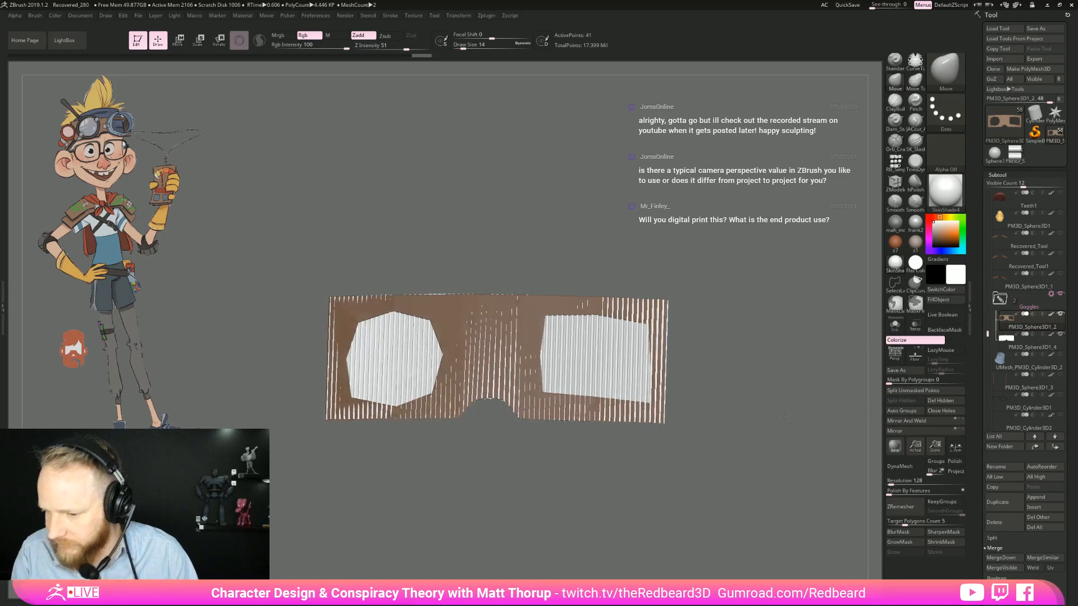
{"action": "left_click_drag", "start_coordinate": [762, 425], "coordinate": [765, 430]}
Step: Insert a cylinder on the corrugated sheet at the octagonal eye opening and scale it toward the opening's size
{"action": "left_click", "coordinate": [1032, 347]}
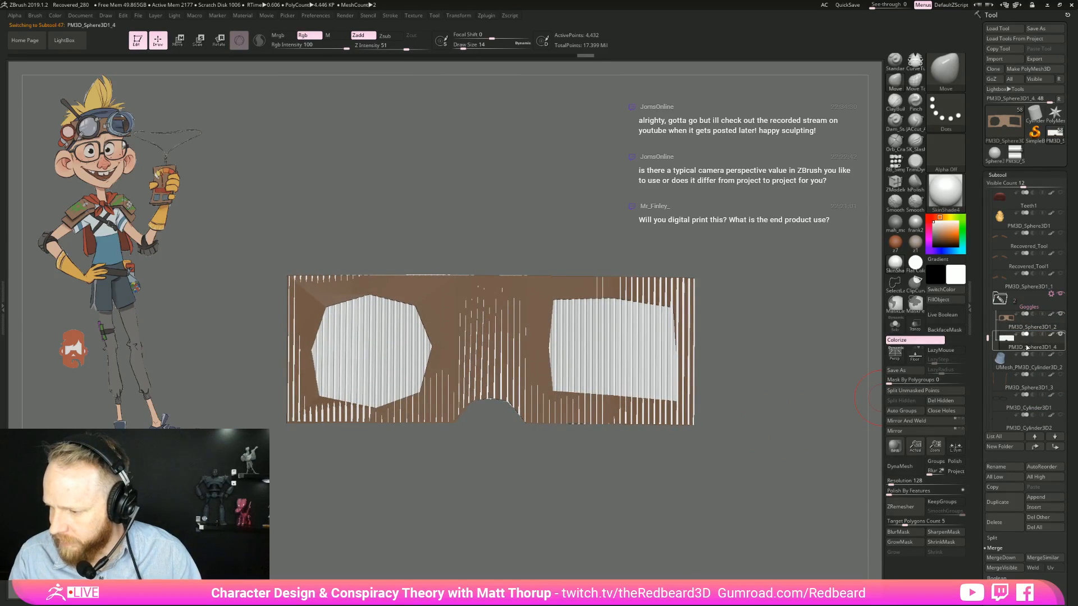
{"action": "left_click", "coordinate": [888, 168]}
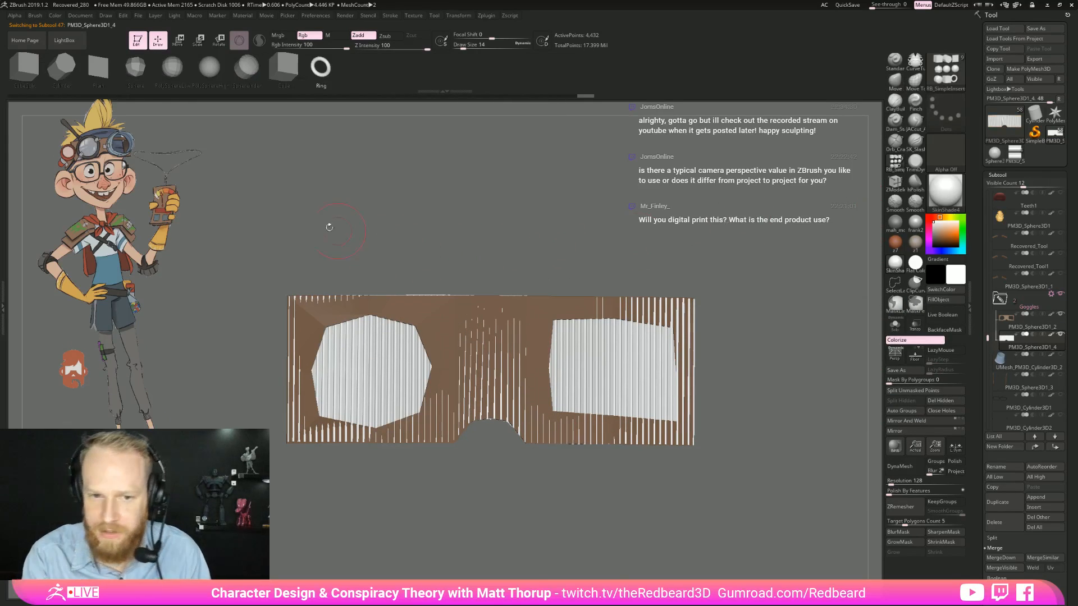
{"action": "left_click_drag", "start_coordinate": [366, 376], "coordinate": [405, 343]}
{"action": "left_click_drag", "start_coordinate": [368, 498], "coordinate": [405, 548]}
{"action": "key", "text": "e"}
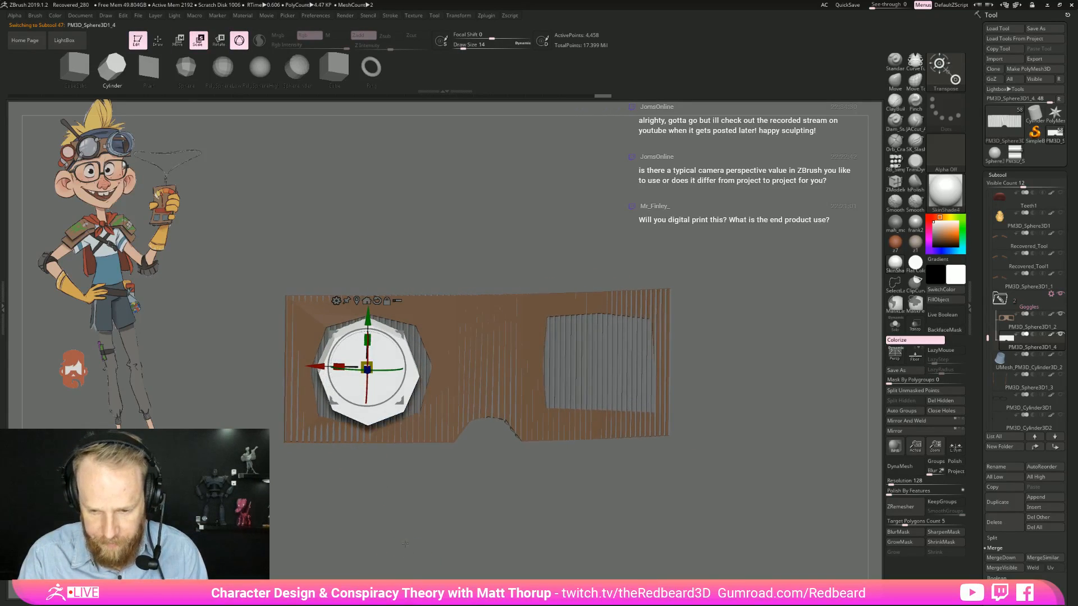
{"action": "left_click_drag", "start_coordinate": [392, 343], "coordinate": [389, 342]}
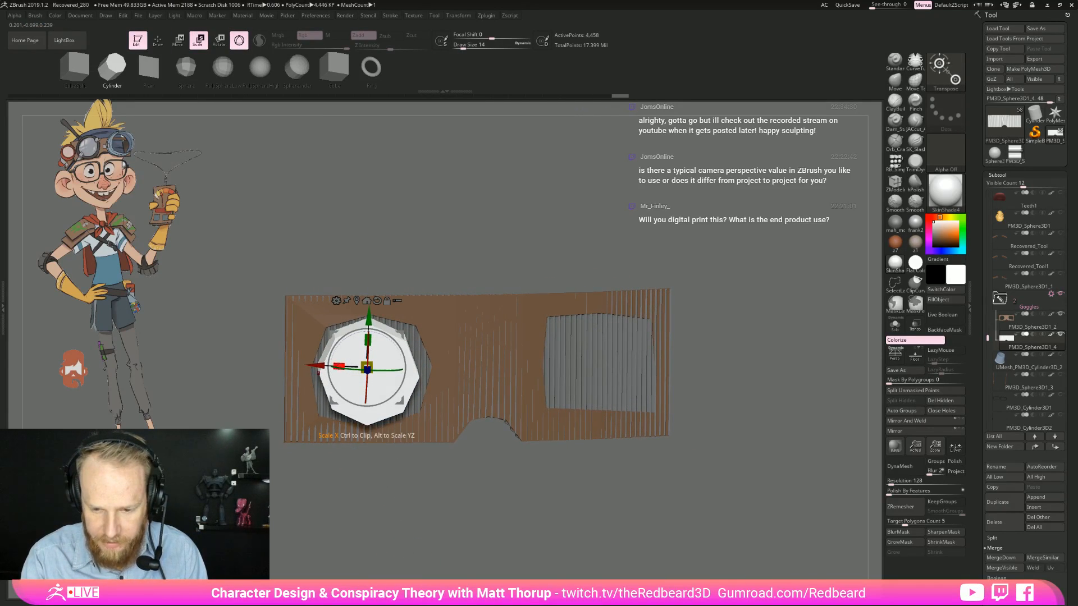
{"action": "key", "text": "q"}
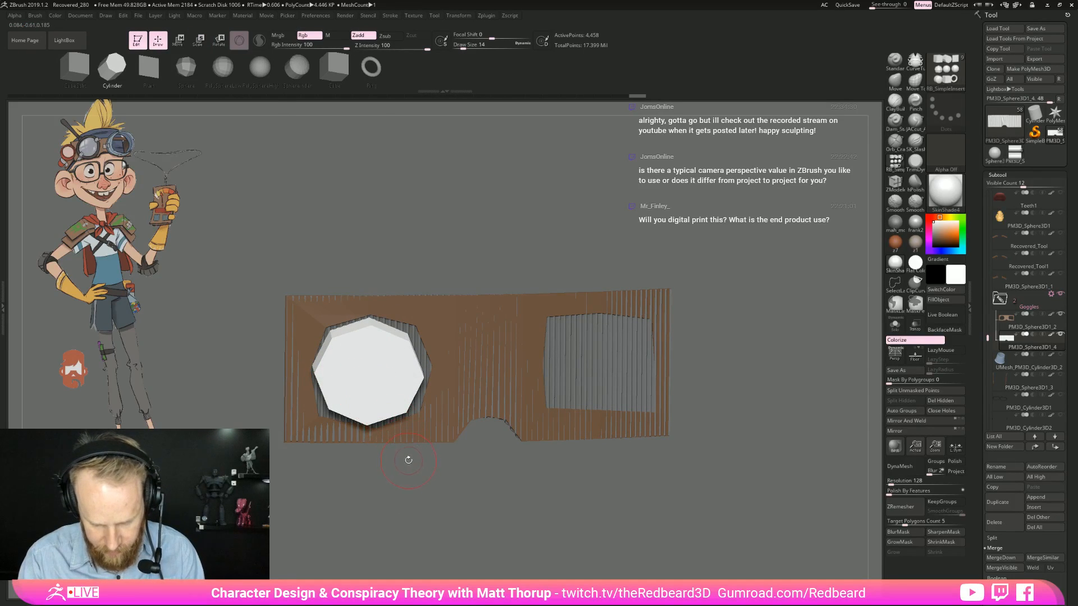
Step: Reshape the cylinder with the Move brush to match the outline of the octagonal eye opening
{"action": "key", "text": "b"}
{"action": "key", "text": "m"}
{"action": "key", "text": "v"}
{"action": "key", "text": "s"}
{"action": "left_click_drag", "start_coordinate": [389, 359], "coordinate": [399, 360]}
{"action": "mouse_move", "coordinate": [463, 405]}
{"action": "left_mouse_down"}
{"action": "mouse_move", "coordinate": [418, 352]}
{"action": "mouse_move", "coordinate": [396, 432]}
{"action": "mouse_move", "coordinate": [381, 406]}
{"action": "mouse_move", "coordinate": [402, 390]}
{"action": "mouse_move", "coordinate": [348, 387]}
{"action": "mouse_move", "coordinate": [337, 400]}
{"action": "left_mouse_up"}
{"action": "key", "text": "bracketleft"}
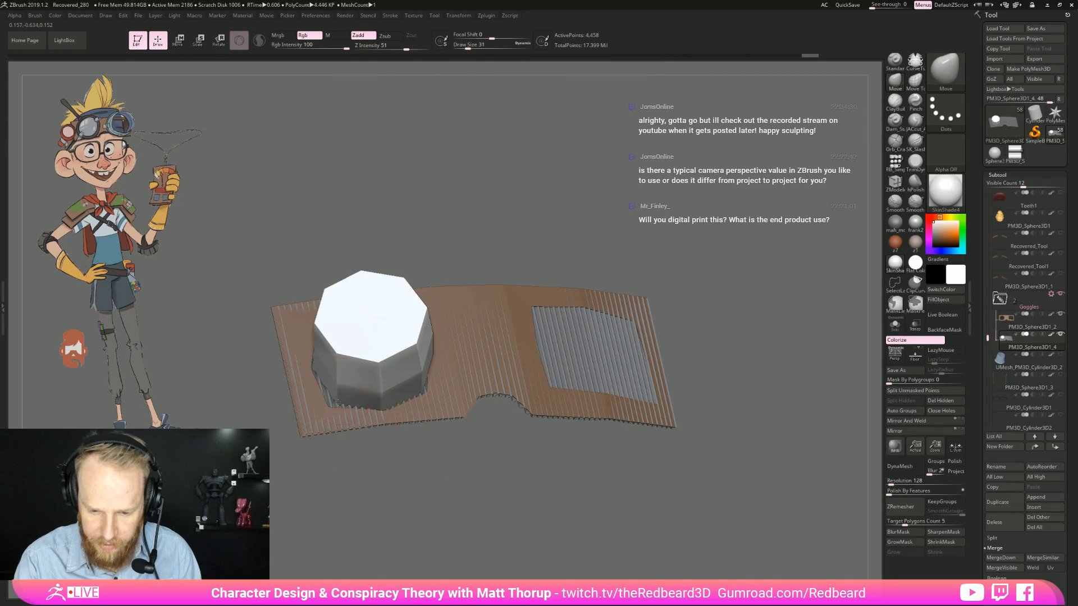
{"action": "right_click_drag", "start_coordinate": [325, 414], "coordinate": [327, 375]}
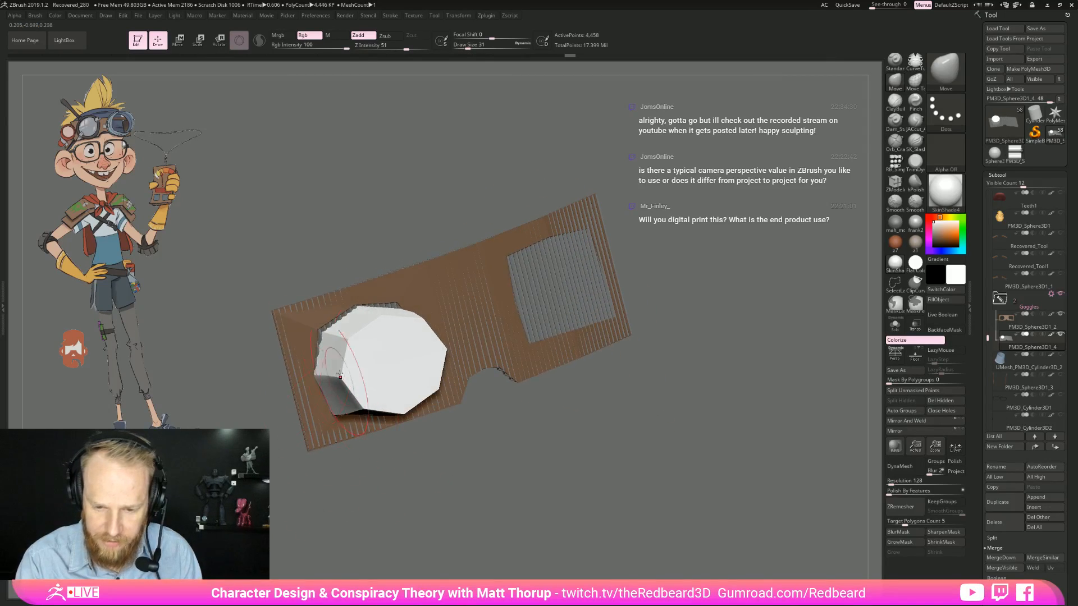
{"action": "right_click_drag", "start_coordinate": [396, 282], "coordinate": [418, 251]}
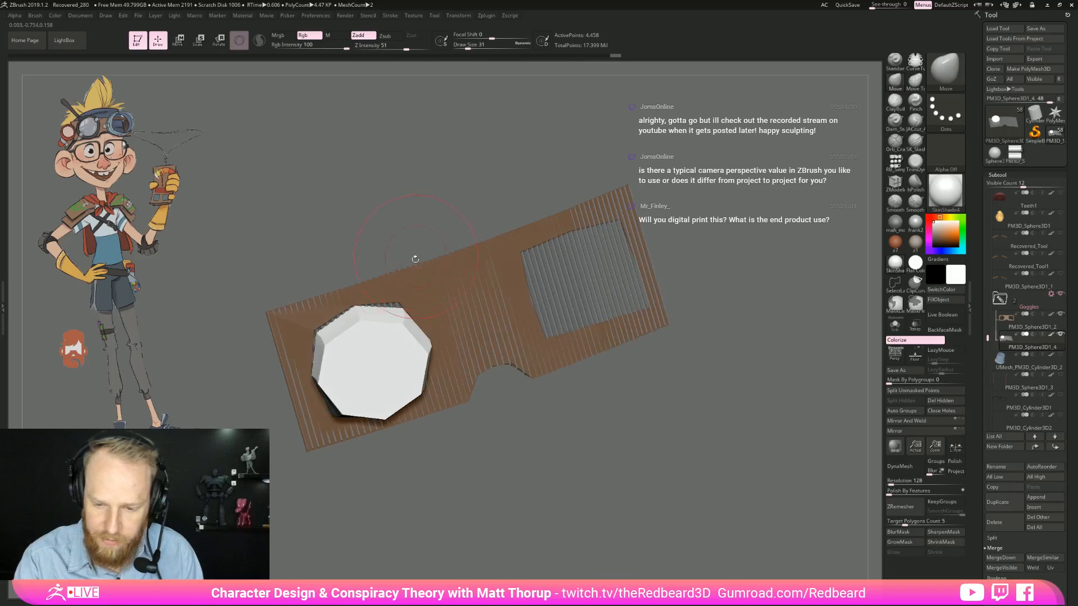
{"action": "key", "text": "bracketright"}
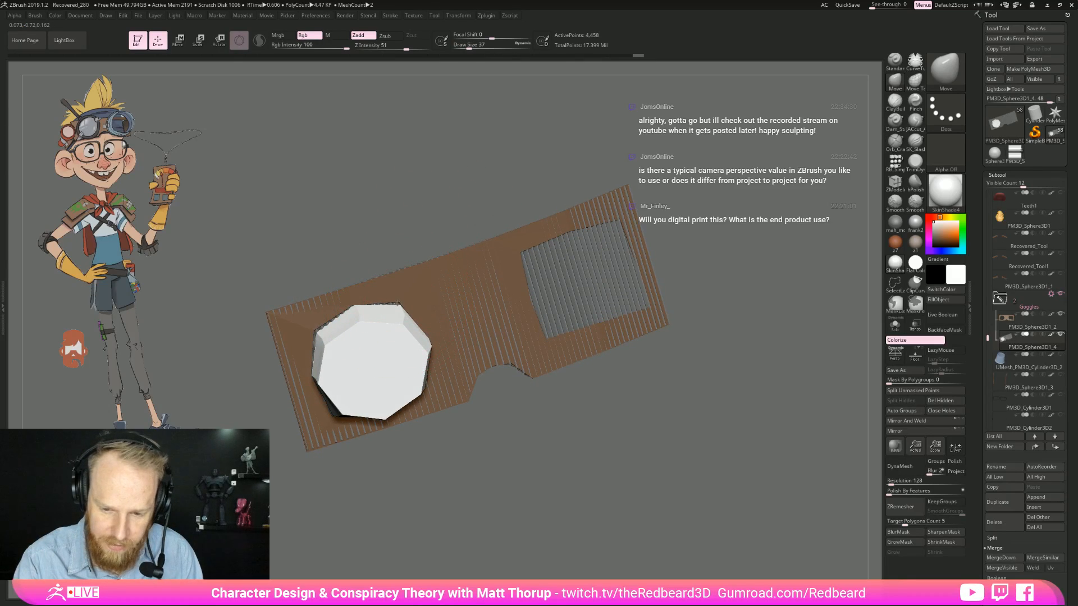
{"action": "right_click_drag", "start_coordinate": [360, 322], "coordinate": [597, 373]}
Step: Split the unmasked cylinder from the corrugated sheet into its own subtool
{"action": "key", "text": "w"}
{"action": "left_click", "coordinate": [931, 396]}
{"action": "right_click_drag", "start_coordinate": [729, 426], "coordinate": [518, 402]}
{"action": "right_click_drag", "start_coordinate": [681, 437], "coordinate": [681, 451]}
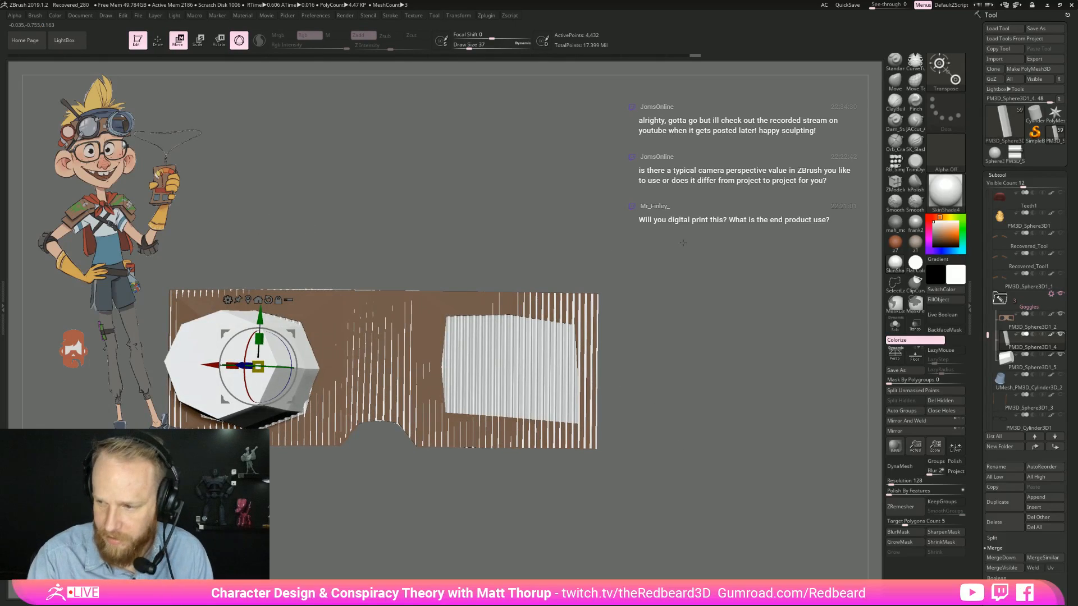
Step: Insert a CubeSplit cube on the corrugated sheet at the four-sided eye opening, undoing the accidental replacement of the sheet
{"action": "key", "text": "comma"}
{"action": "left_click", "coordinate": [24, 66]}
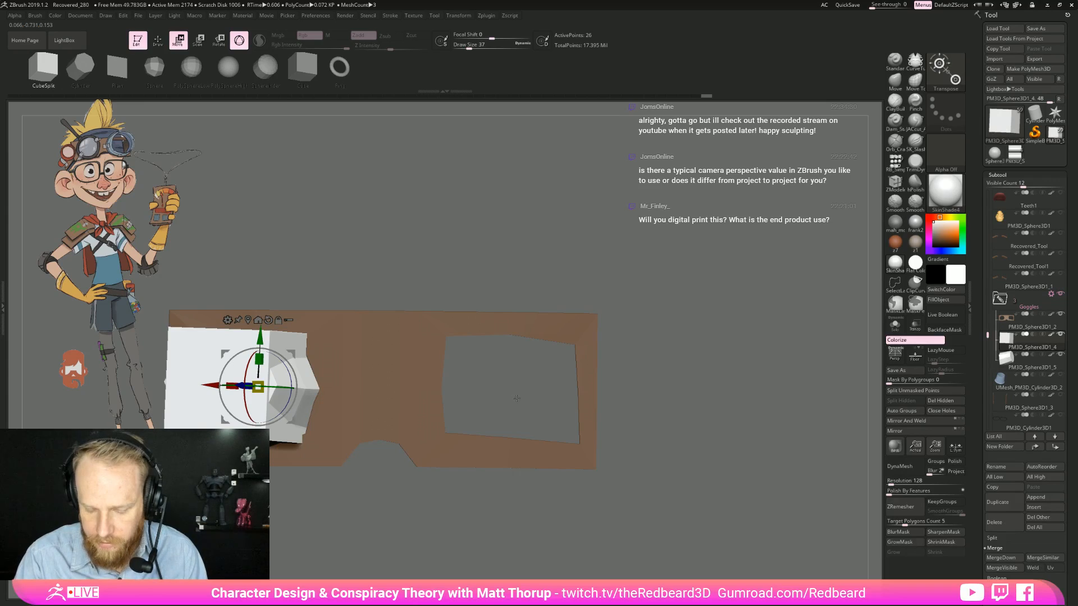
{"action": "key", "text": "ctrl+z"}
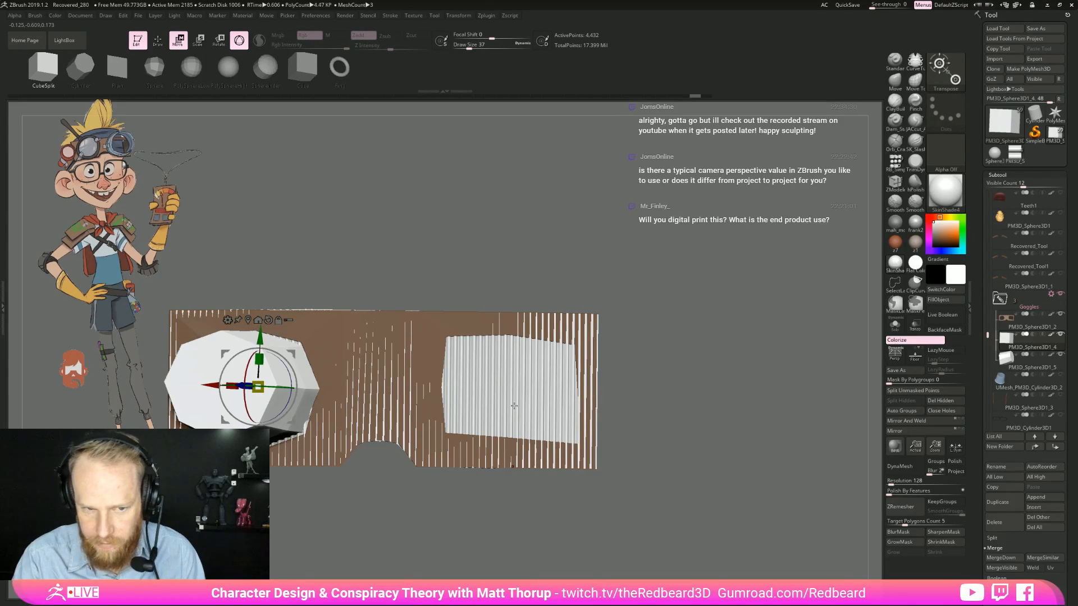
{"action": "key", "text": "q"}
{"action": "left_click_drag", "start_coordinate": [512, 393], "coordinate": [584, 351]}
{"action": "mouse_move", "coordinate": [628, 387]}
{"action": "left_mouse_down"}
{"action": "mouse_move", "coordinate": [677, 381]}
{"action": "mouse_move", "coordinate": [678, 373]}
{"action": "mouse_move", "coordinate": [618, 314]}
{"action": "left_mouse_up"}
{"action": "key", "text": "e"}
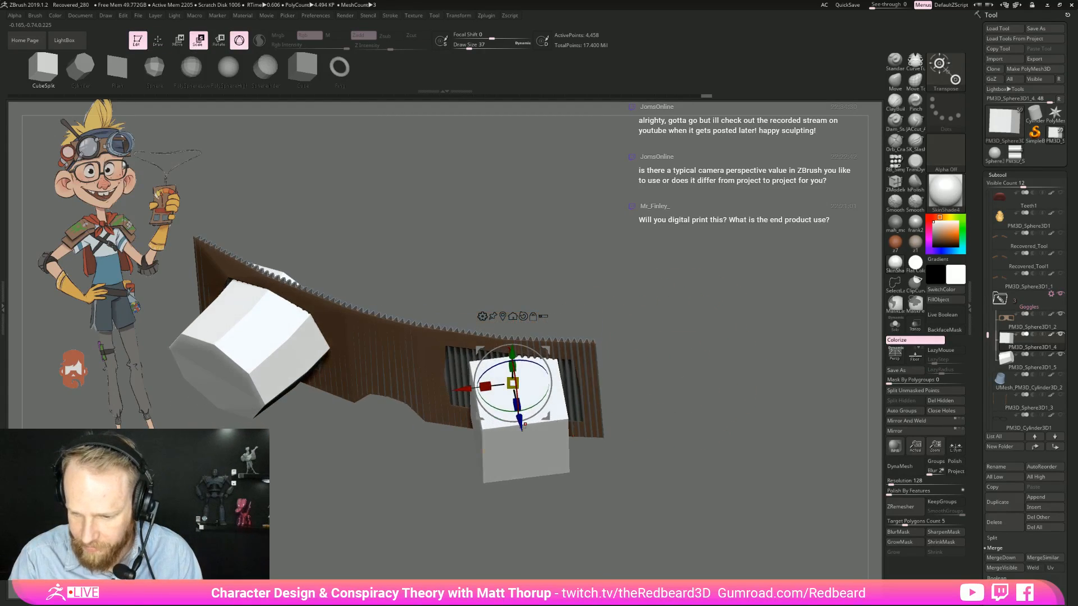
Step: Scale and move the inserted cube so it fills the four-sided eye opening and passes through the corrugated sheet
{"action": "left_click_drag", "start_coordinate": [504, 418], "coordinate": [484, 409]}
{"action": "left_click_drag", "start_coordinate": [623, 477], "coordinate": [550, 455]}
{"action": "left_click_drag", "start_coordinate": [487, 412], "coordinate": [494, 404]}
{"action": "key", "text": "w"}
{"action": "left_click_drag", "start_coordinate": [647, 348], "coordinate": [712, 338]}
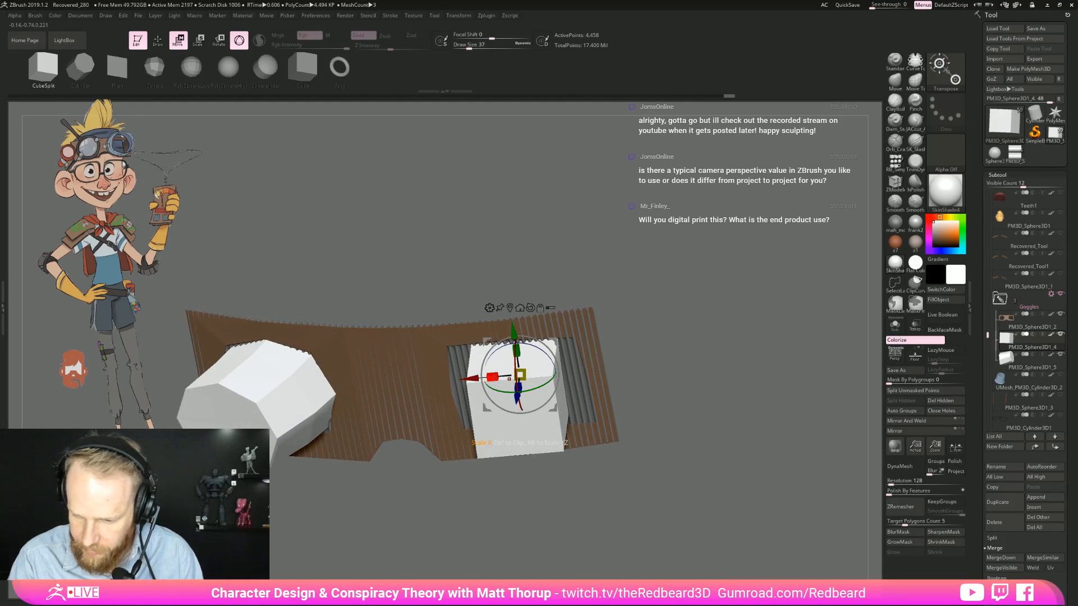
{"action": "left_click_drag", "start_coordinate": [509, 379], "coordinate": [455, 384]}
{"action": "left_click_drag", "start_coordinate": [575, 363], "coordinate": [672, 319]}
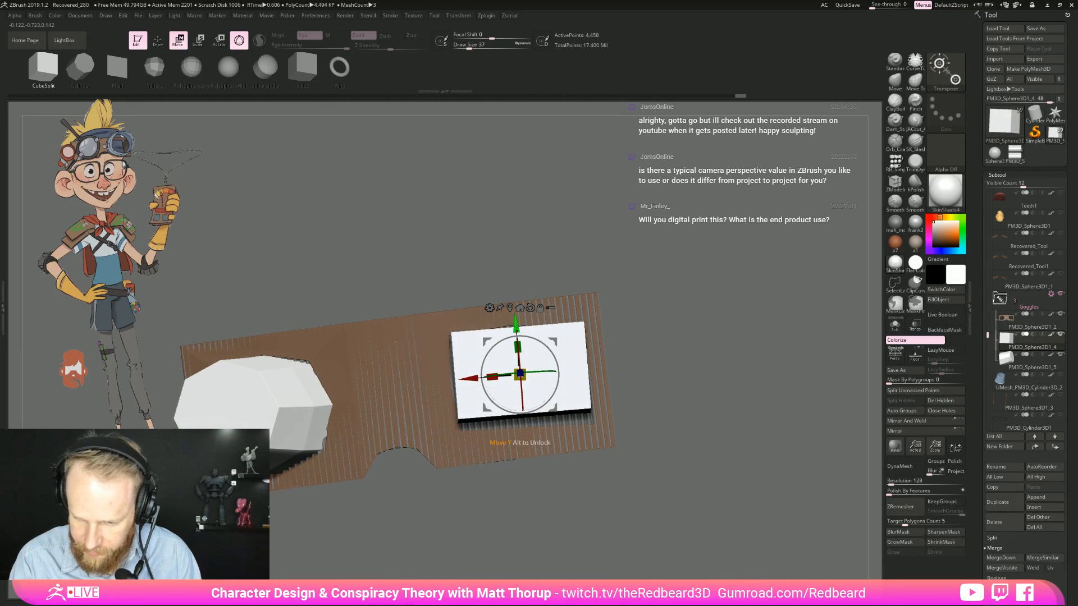
{"action": "key", "text": "q"}
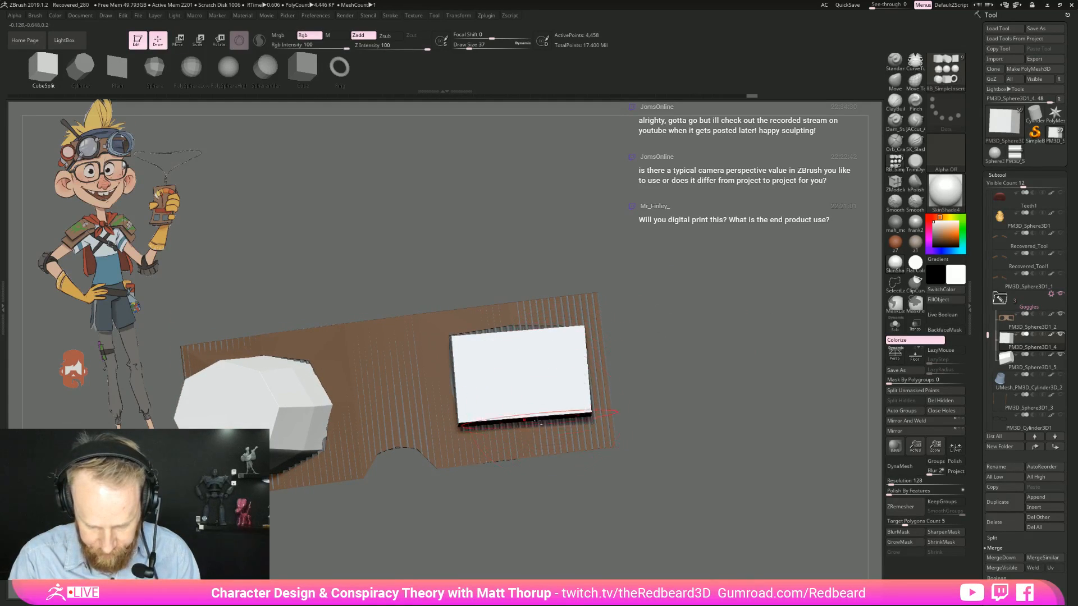
Step: Reshape the inserted cube with the Move brush so its sides match the outline of the four-sided eye opening
{"action": "left_click_drag", "start_coordinate": [477, 485], "coordinate": [476, 457]}
{"action": "key", "text": "s"}
{"action": "left_click_drag", "start_coordinate": [458, 409], "coordinate": [465, 414]}
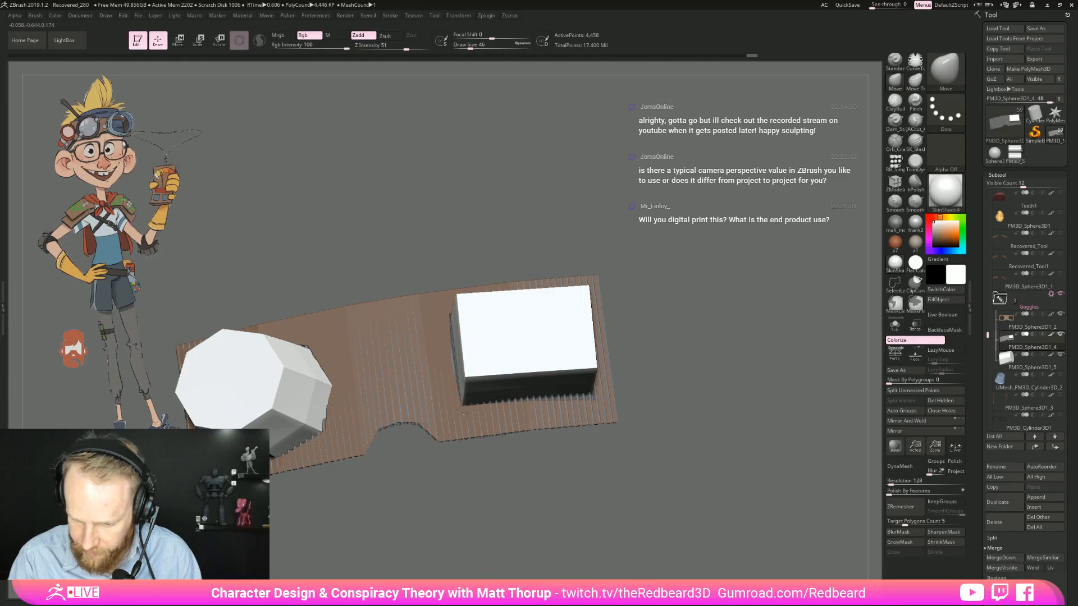
{"action": "key", "text": "s"}
{"action": "left_click_drag", "start_coordinate": [457, 368], "coordinate": [452, 366]}
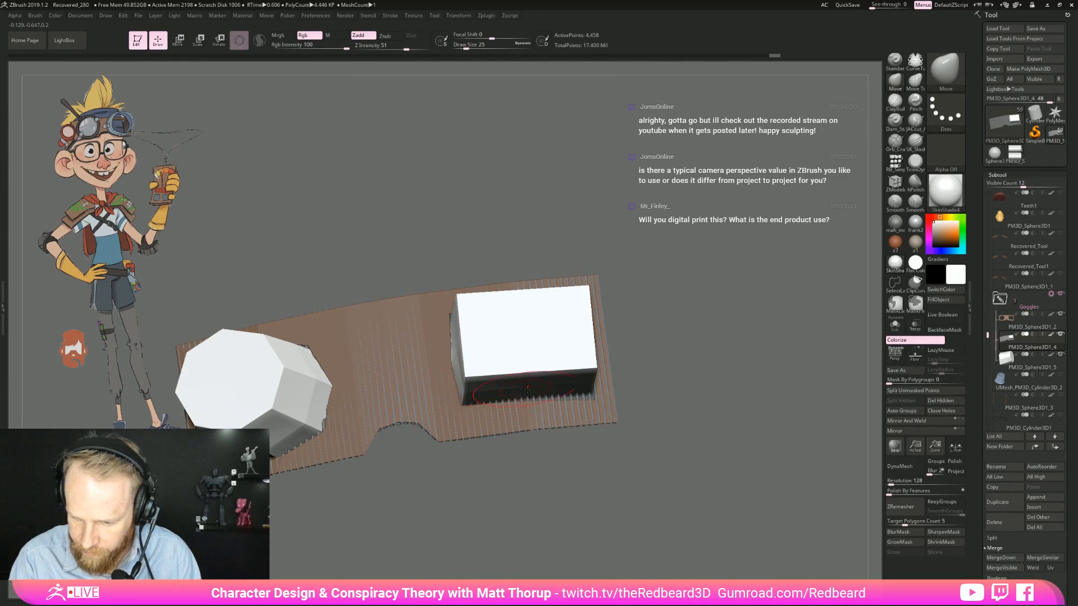
{"action": "key", "text": "s"}
{"action": "mouse_move", "coordinate": [560, 395]}
{"action": "left_mouse_down"}
{"action": "mouse_move", "coordinate": [592, 401]}
{"action": "mouse_move", "coordinate": [604, 391]}
{"action": "left_mouse_up"}
{"action": "left_click_drag", "start_coordinate": [621, 335], "coordinate": [631, 356]}
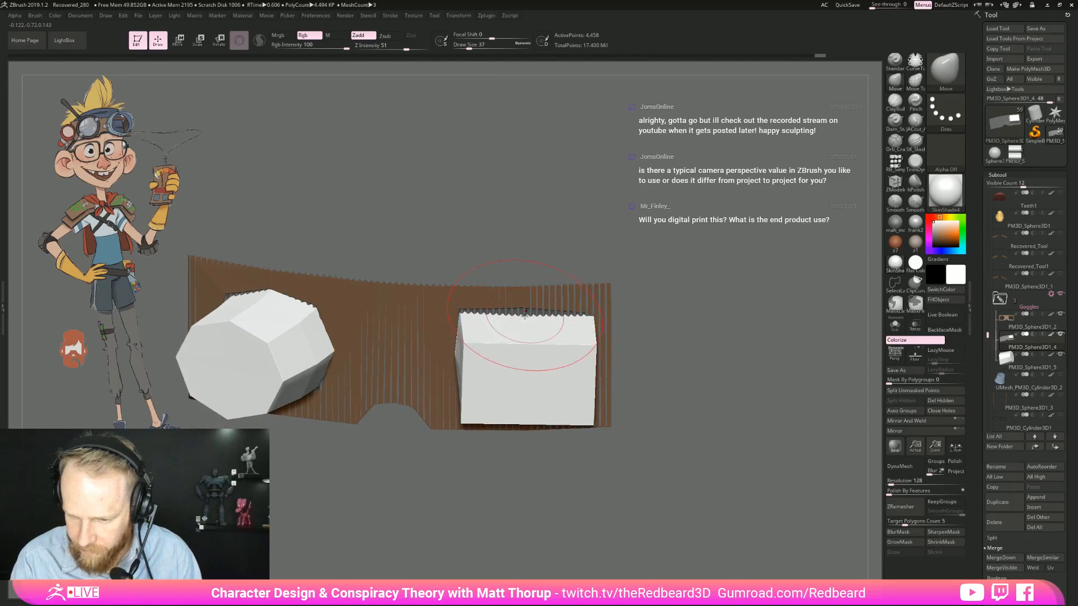
{"action": "left_click_drag", "start_coordinate": [462, 311], "coordinate": [464, 309]}
{"action": "left_click_drag", "start_coordinate": [637, 267], "coordinate": [676, 380]}
Step: Split the unmasked cube from the corrugated sheet into its own subtool
{"action": "key", "text": "w"}
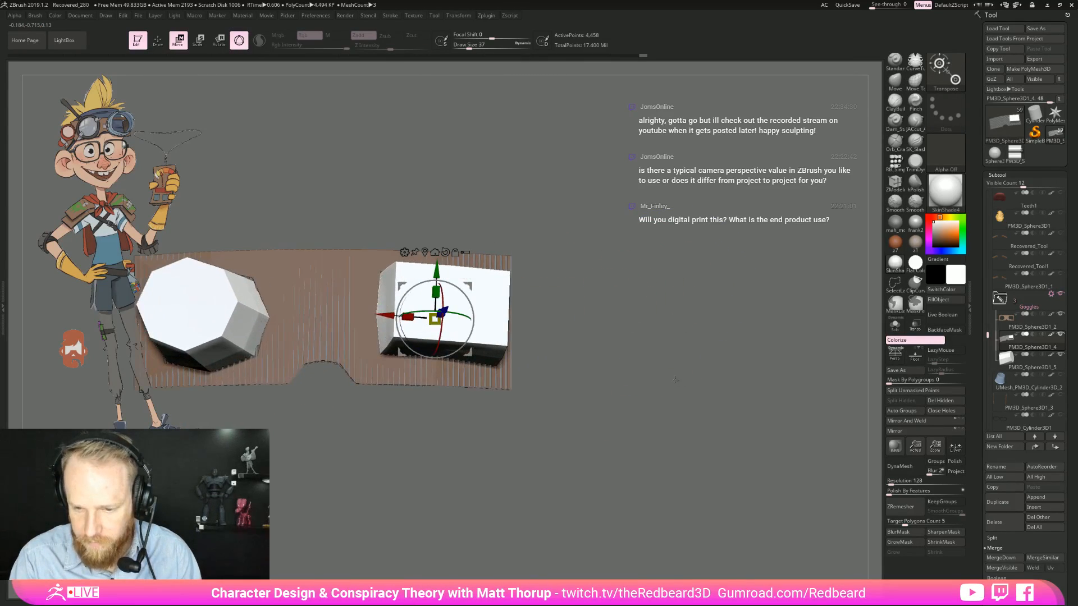
{"action": "left_click", "coordinate": [1016, 367]}
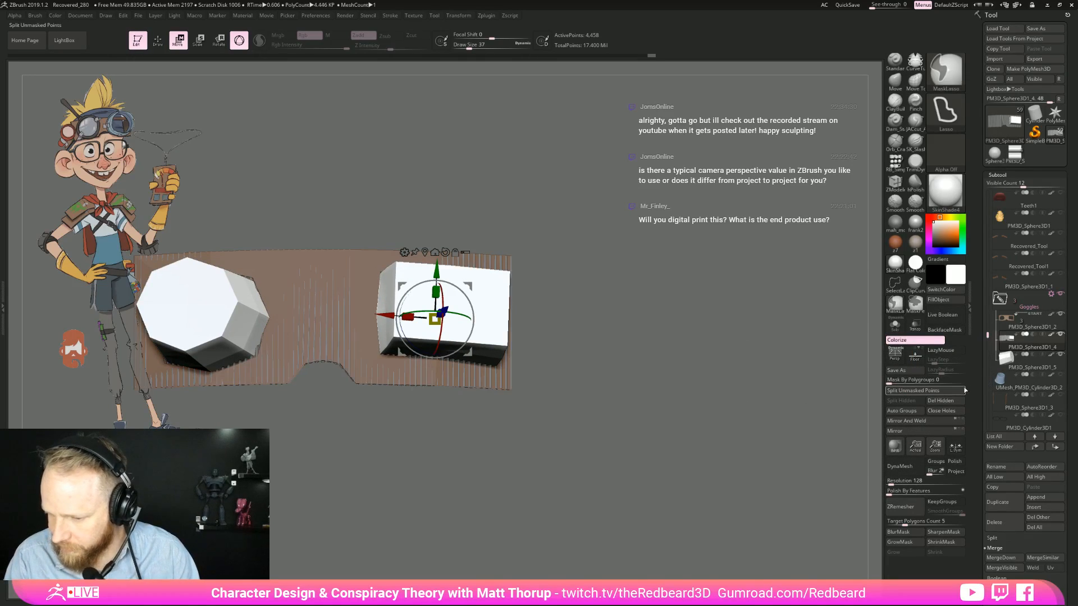
{"action": "left_click", "coordinate": [930, 394]}
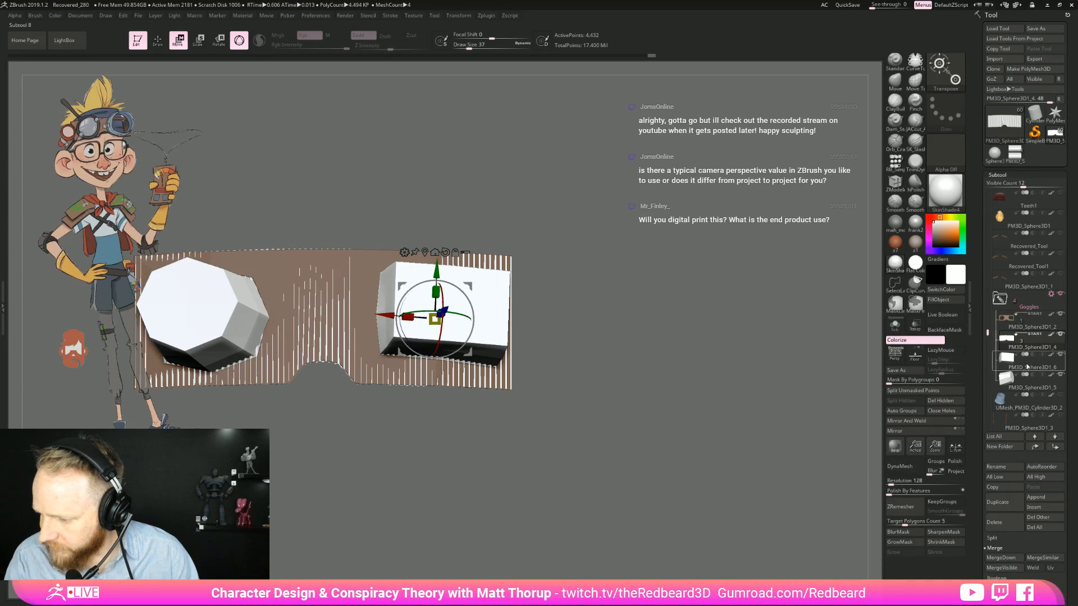
Step: Set both eye-opening cutters to subtract and enable Live Boolean to preview the cuts through the corrugated sheet
{"action": "left_click", "coordinate": [1005, 384]}
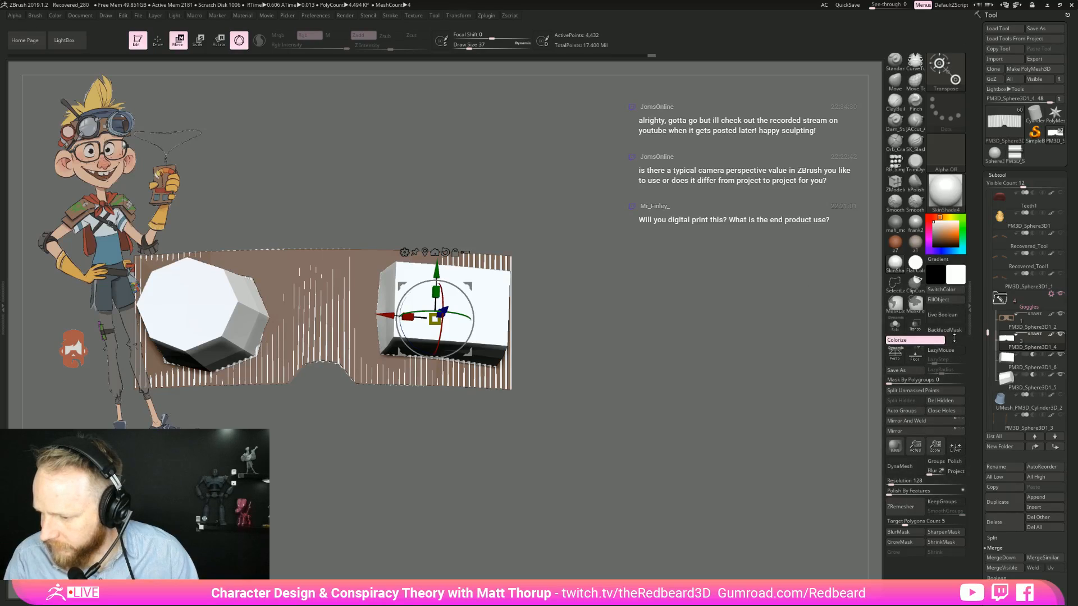
{"action": "left_click", "coordinate": [954, 316]}
{"action": "left_click_drag", "start_coordinate": [617, 415], "coordinate": [654, 407]}
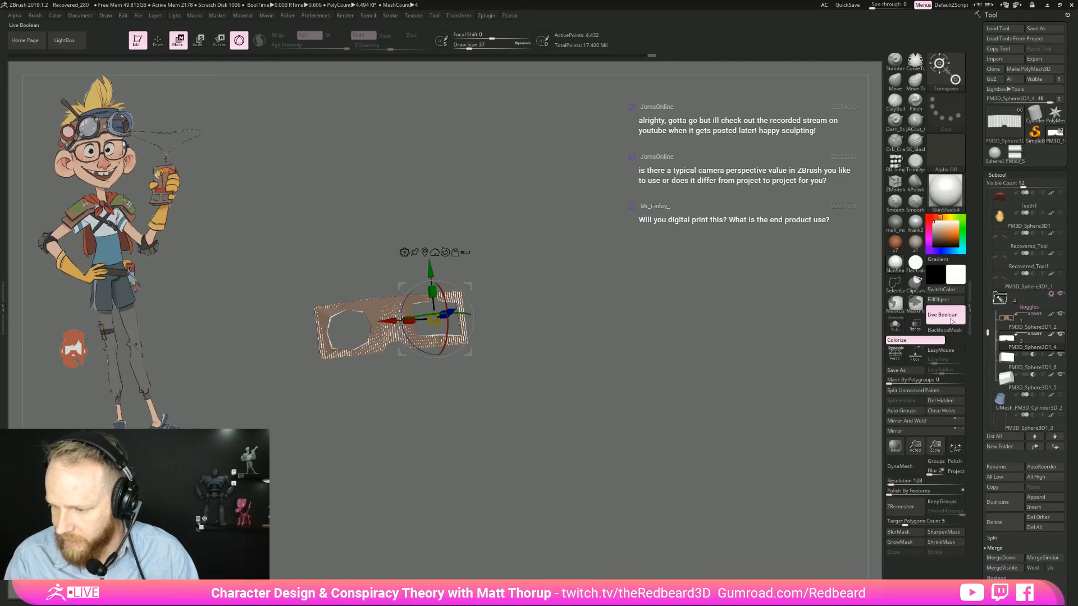
{"action": "left_click_drag", "start_coordinate": [730, 427], "coordinate": [657, 452]}
{"action": "left_click_drag", "start_coordinate": [678, 441], "coordinate": [851, 399]}
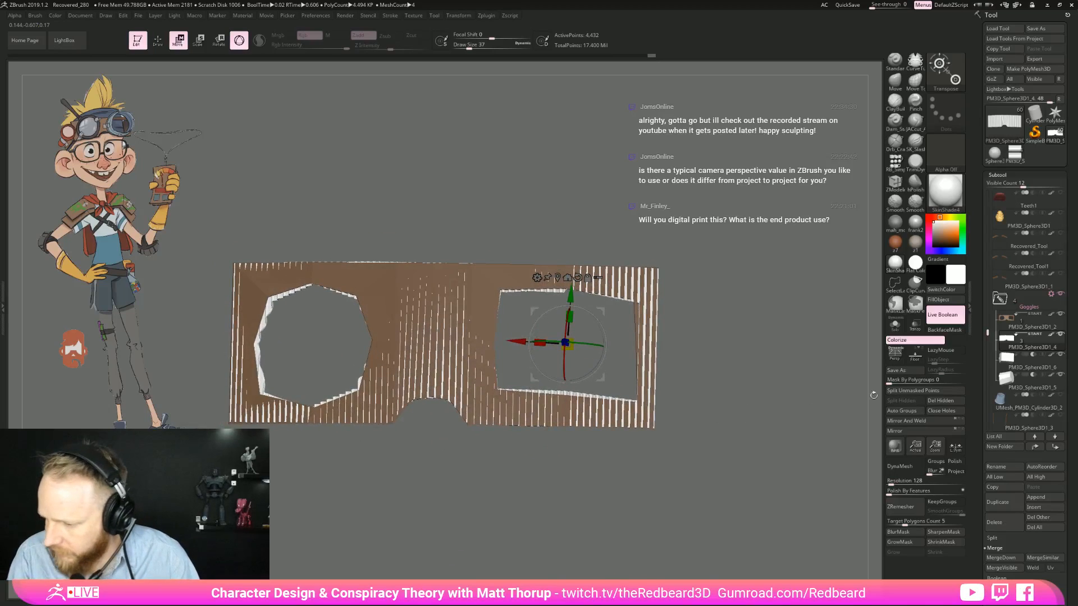
Step: Run Boolean With DSDiv on the Goggles folder and isolate the resulting corrugated sheet
{"action": "left_click", "coordinate": [1052, 296]}
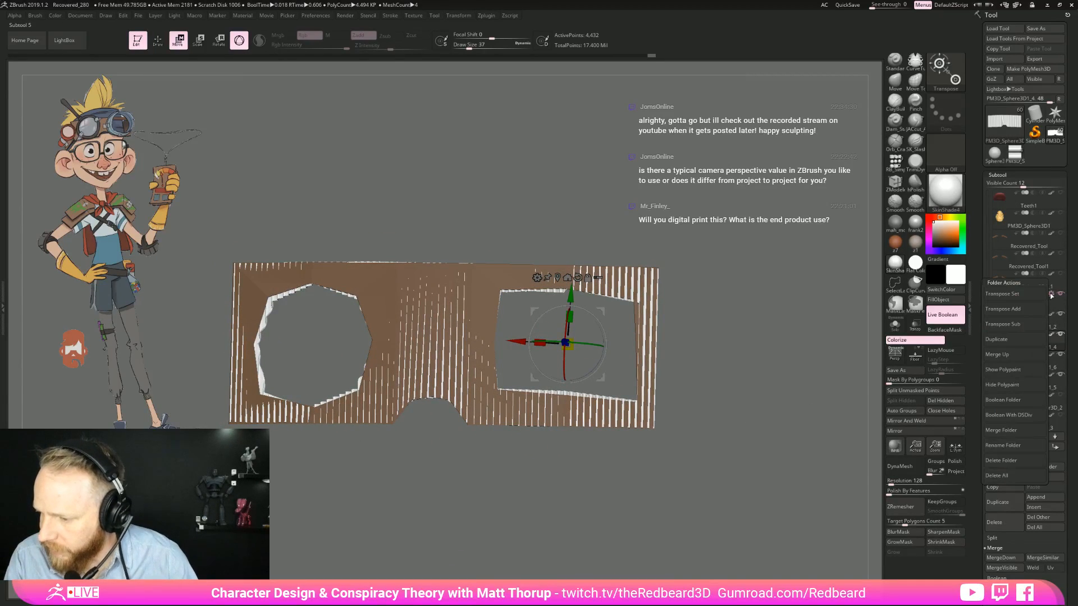
{"action": "left_click", "coordinate": [1024, 416]}
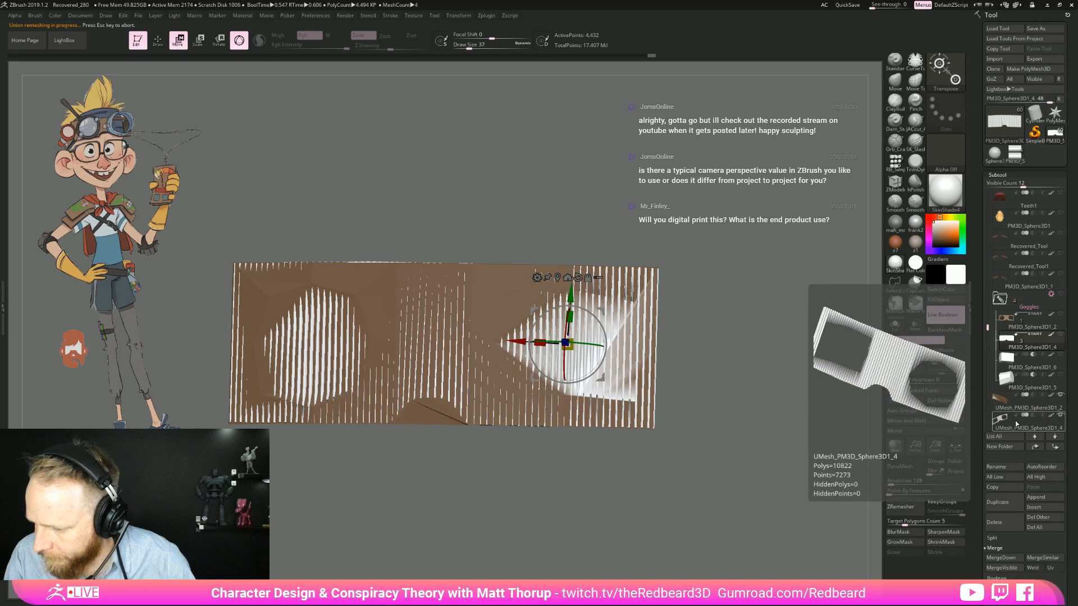
{"action": "left_click", "coordinate": [1016, 423]}
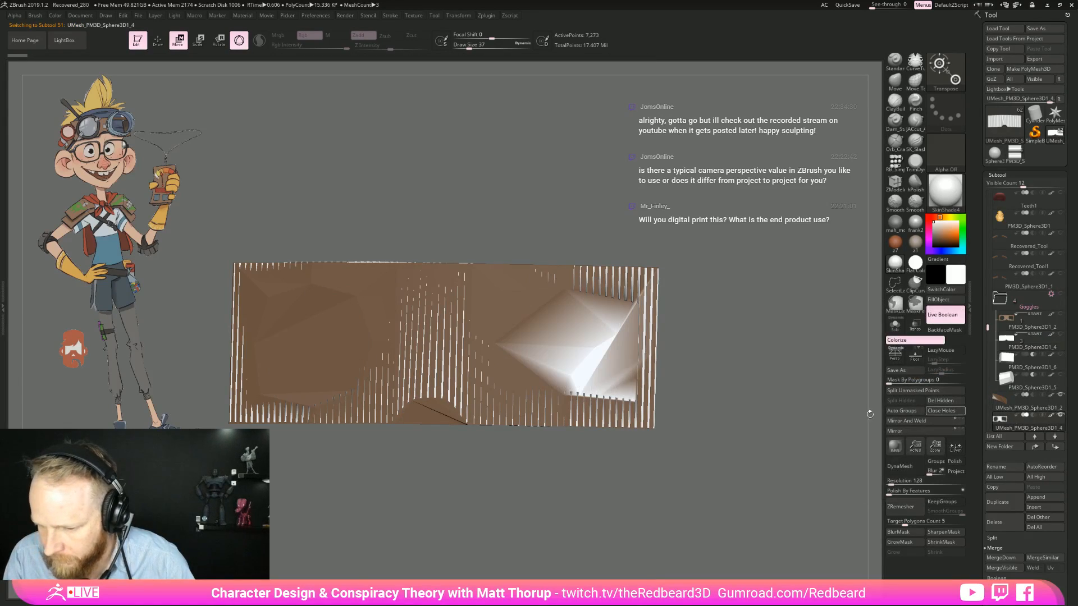
{"action": "left_click", "coordinate": [895, 325]}
{"action": "mouse_move", "coordinate": [623, 466]}
{"action": "left_mouse_down"}
{"action": "mouse_move", "coordinate": [667, 449]}
{"action": "mouse_move", "coordinate": [647, 448]}
{"action": "mouse_move", "coordinate": [659, 493]}
{"action": "mouse_move", "coordinate": [677, 494]}
{"action": "left_mouse_up"}
{"action": "key", "text": "shift+f"}
{"action": "key", "text": "shift+f"}
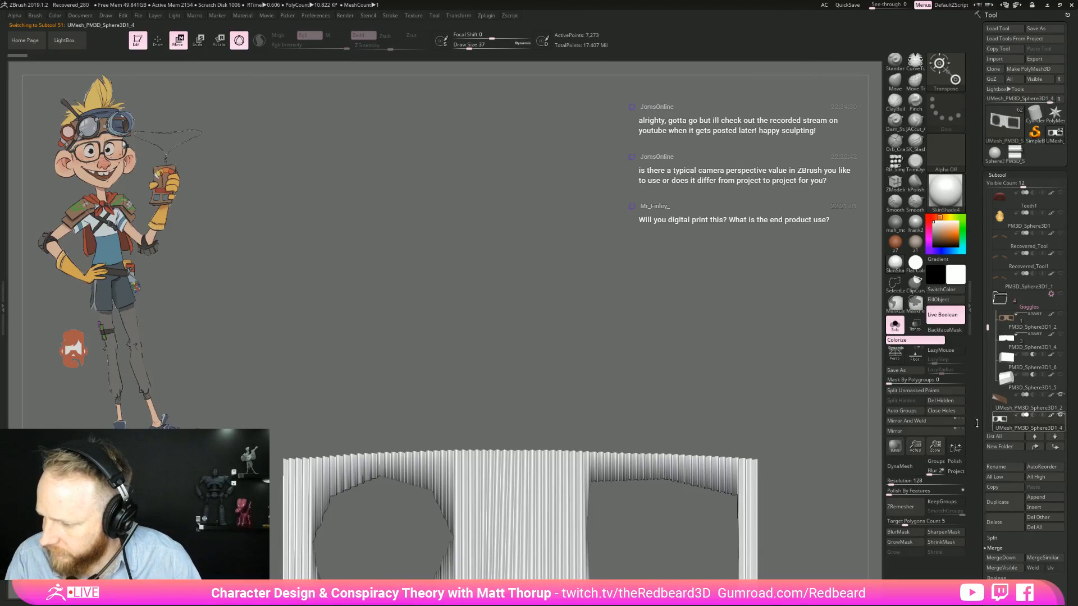
Step: Delete the UMesh_PM3D_Sphere3D1_2 plate whose eye openings are filled in
{"action": "left_click_drag", "start_coordinate": [808, 427], "coordinate": [803, 393], "text": "alt"}
{"action": "key", "text": "Up"}
{"action": "mouse_move", "coordinate": [777, 428]}
{"action": "left_mouse_down"}
{"action": "mouse_move", "coordinate": [809, 432]}
{"action": "mouse_move", "coordinate": [840, 355]}
{"action": "left_mouse_up"}
{"action": "key", "text": "shift+f"}
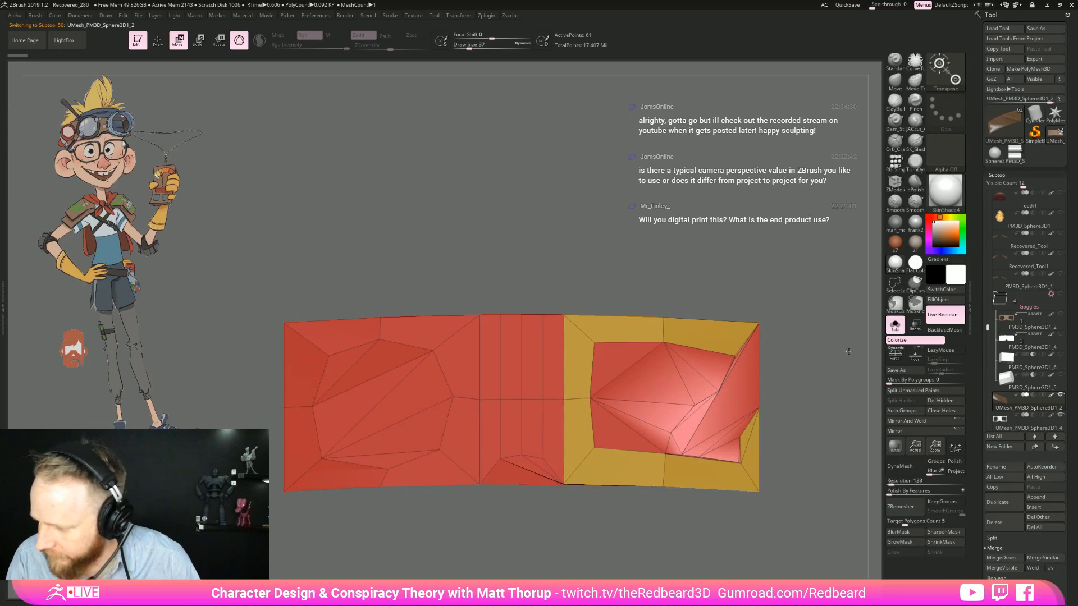
{"action": "left_click", "coordinate": [1001, 526]}
{"action": "left_click", "coordinate": [927, 542]}
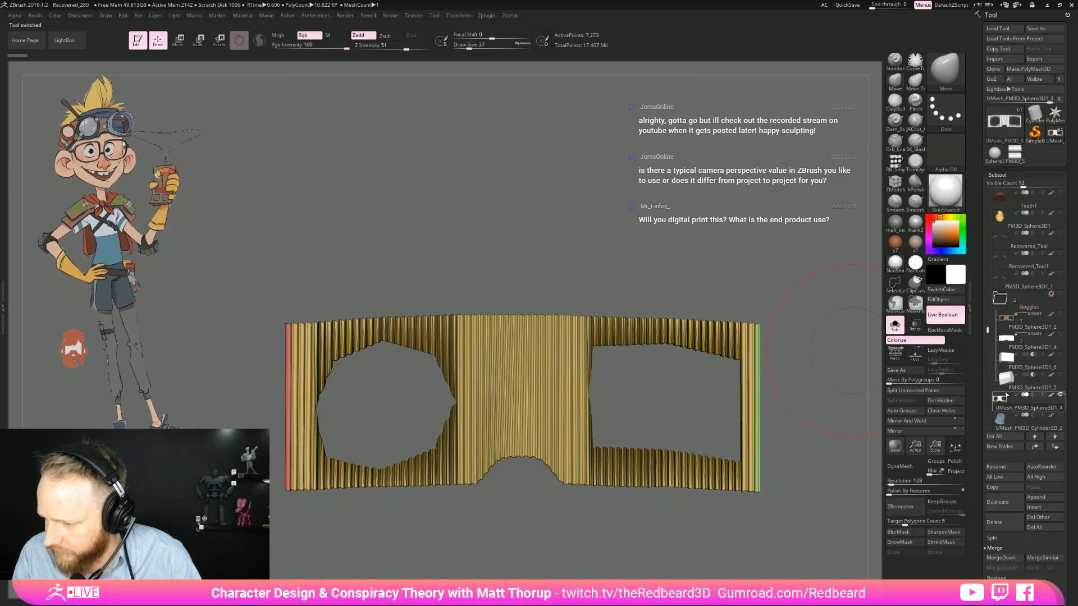
Step: Duplicate the original flat plate PM3D_Sphere3D1_2 and move the copy out of the Goggles folder
{"action": "left_click", "coordinate": [1008, 327]}
{"action": "left_click_drag", "start_coordinate": [813, 404], "coordinate": [879, 372]}
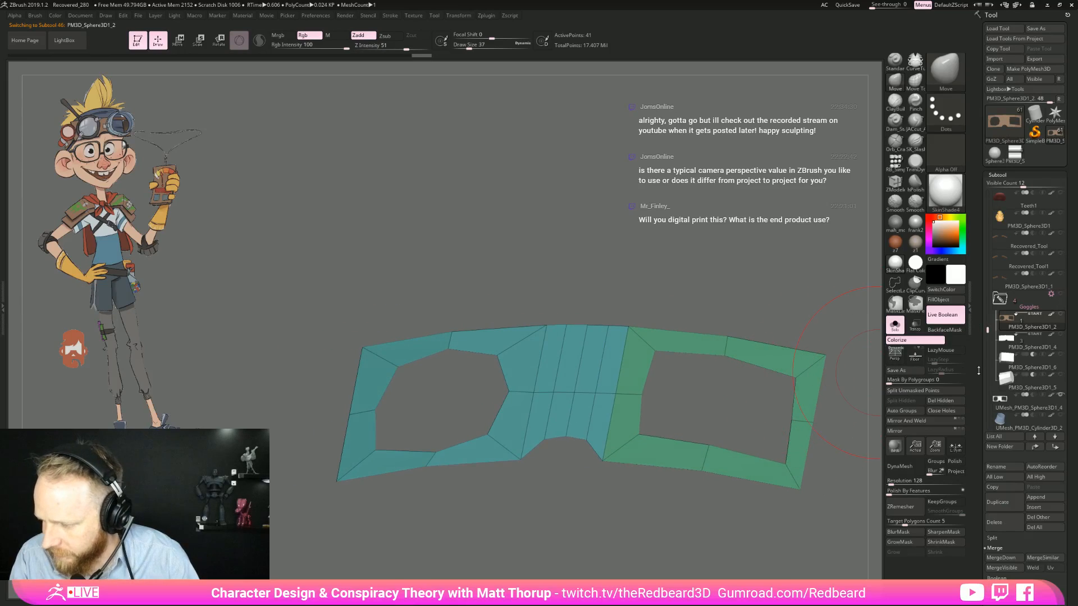
{"action": "left_click", "coordinate": [1004, 510]}
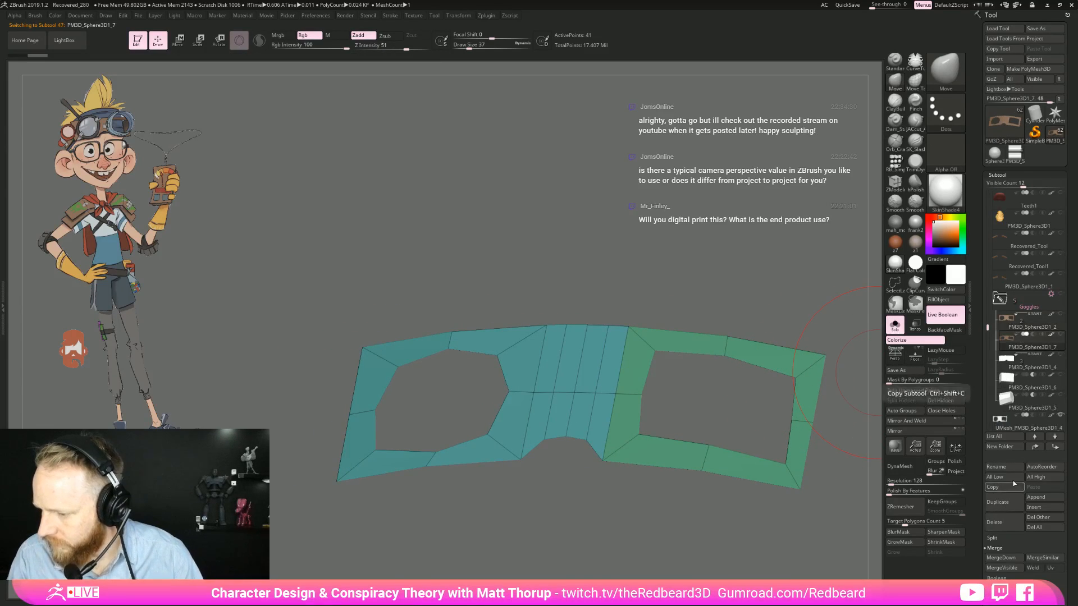
{"action": "left_click_drag", "start_coordinate": [1020, 416], "coordinate": [1023, 300]}
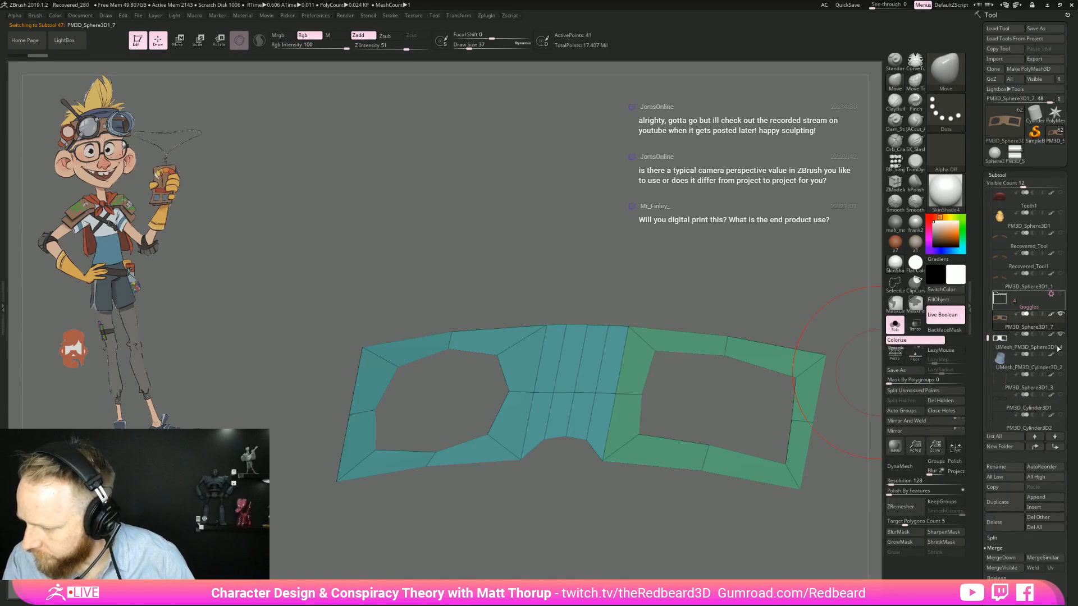
Step: Fill the cut corrugated sheet with white
{"action": "left_click", "coordinate": [1017, 348]}
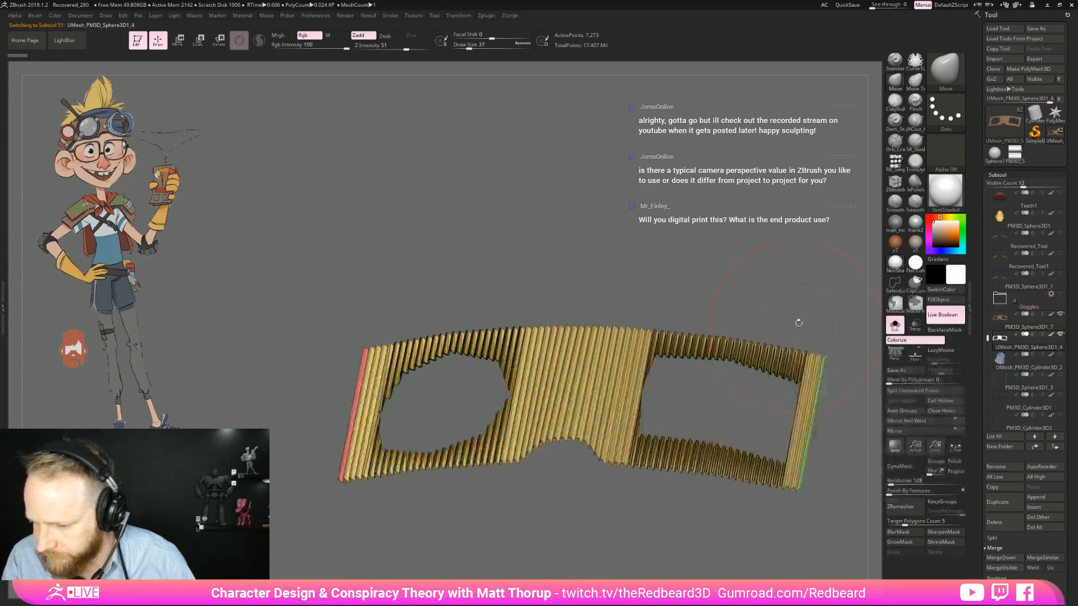
{"action": "left_click", "coordinate": [953, 302]}
{"action": "left_click_drag", "start_coordinate": [842, 314], "coordinate": [806, 353]}
{"action": "key", "text": "shift+f"}
Step: Thicken the duplicated flat plate slightly with the ZModeler QMesh Island action
{"action": "left_click", "coordinate": [1021, 329]}
{"action": "key", "text": "shift+f"}
{"action": "key", "text": "shift+f"}
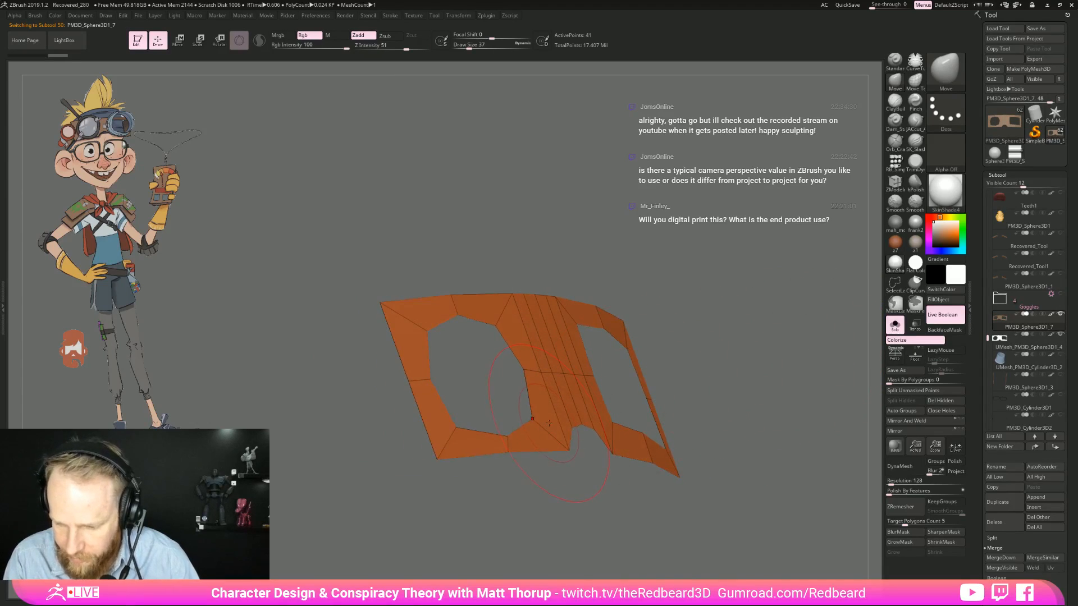
{"action": "key", "text": "b"}
{"action": "key", "text": "z"}
{"action": "key", "text": "m"}
{"action": "left_click_drag", "start_coordinate": [543, 435], "coordinate": [546, 433]}
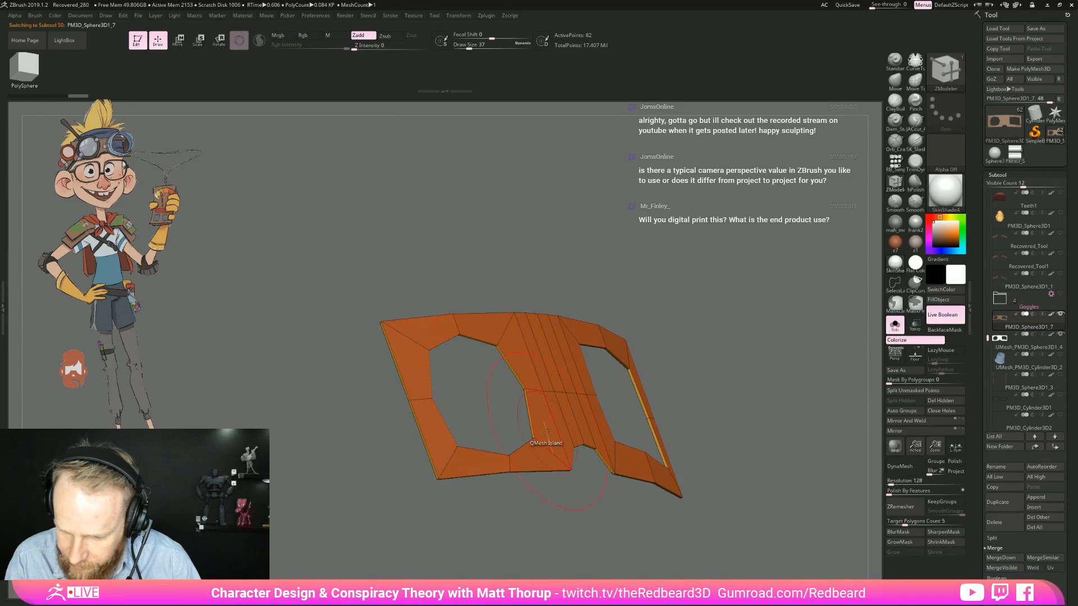
Step: Show the corrugated sheet again and place a second copy of the thickened plate on its opposite face
{"action": "left_click", "coordinate": [895, 325]}
{"action": "left_click_drag", "start_coordinate": [837, 345], "coordinate": [814, 348]}
{"action": "mouse_move", "coordinate": [755, 455]}
{"action": "left_mouse_down"}
{"action": "mouse_move", "coordinate": [776, 362]}
{"action": "mouse_move", "coordinate": [637, 420]}
{"action": "mouse_move", "coordinate": [782, 355]}
{"action": "left_mouse_up"}
{"action": "key", "text": "w"}
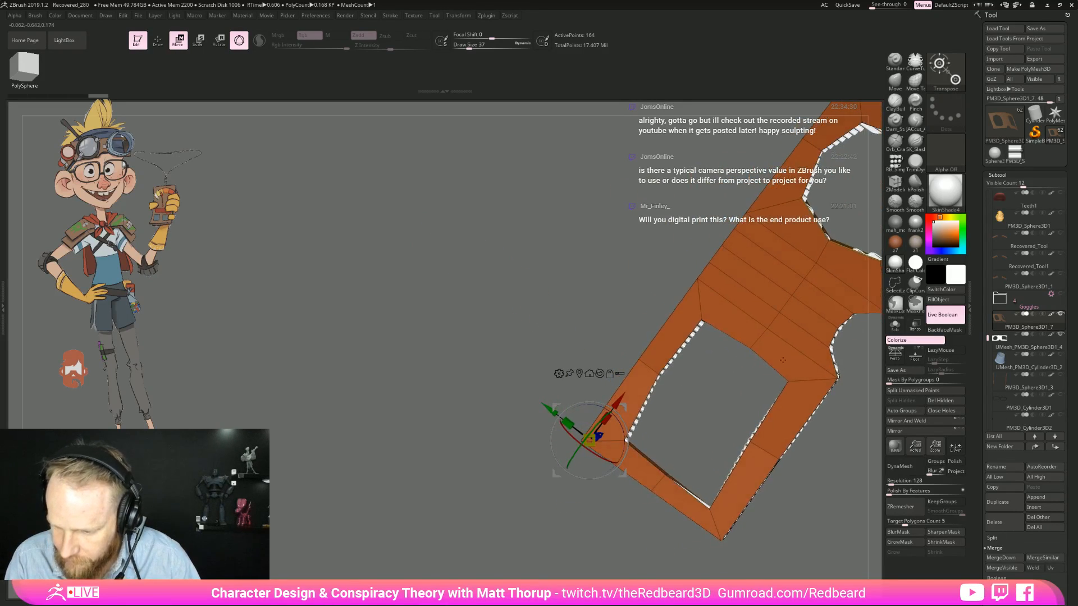
{"action": "left_click_drag", "start_coordinate": [782, 529], "coordinate": [685, 504], "text": "alt"}
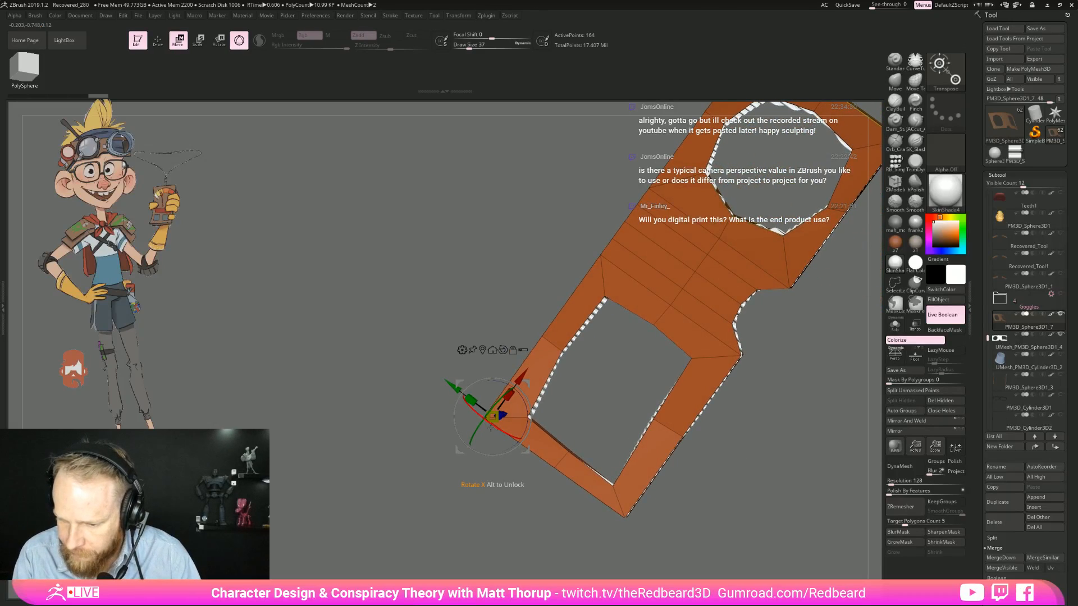
{"action": "left_click_drag", "start_coordinate": [521, 379], "coordinate": [522, 380]}
Step: Adjust the plate's edges around the four-sided eye opening with the Move brush to cover the corrugated sheet's edge
{"action": "key", "text": "q"}
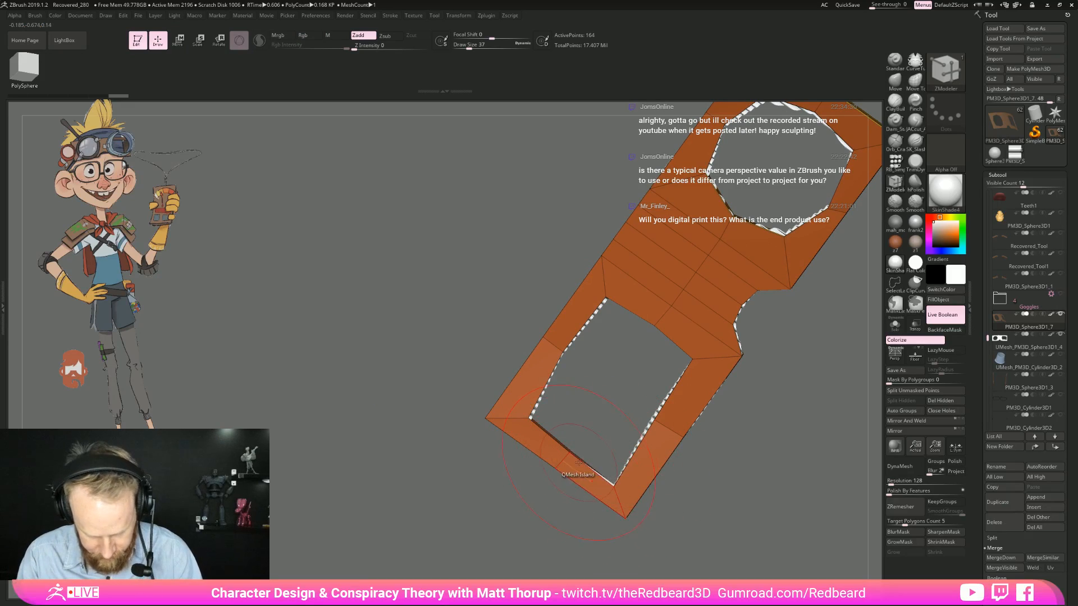
{"action": "key", "text": "s"}
{"action": "left_click_drag", "start_coordinate": [517, 395], "coordinate": [528, 398]}
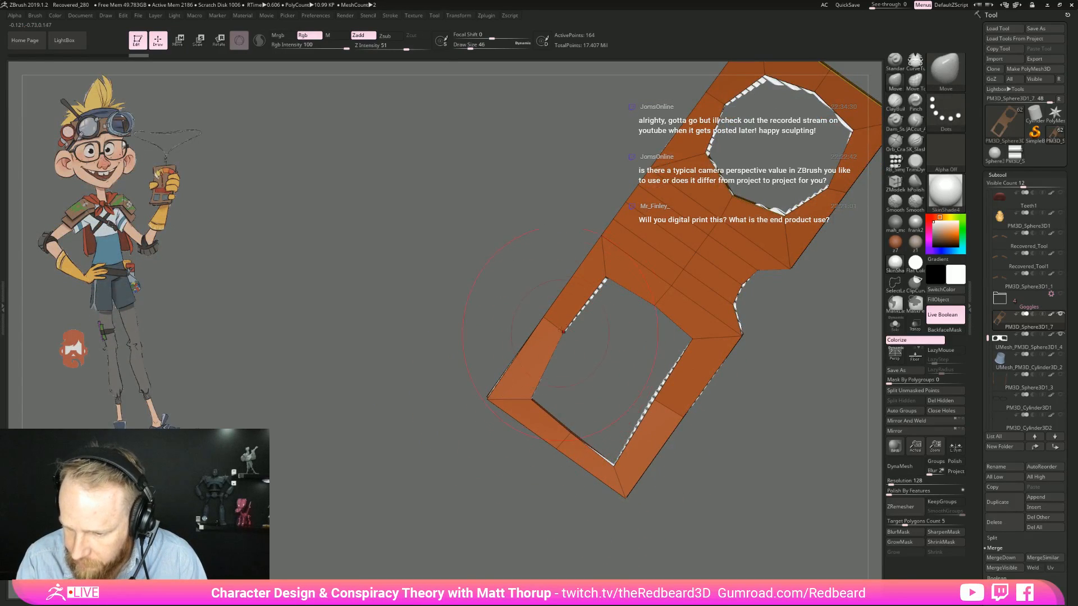
{"action": "key", "text": "s"}
{"action": "left_click_drag", "start_coordinate": [623, 466], "coordinate": [620, 464]}
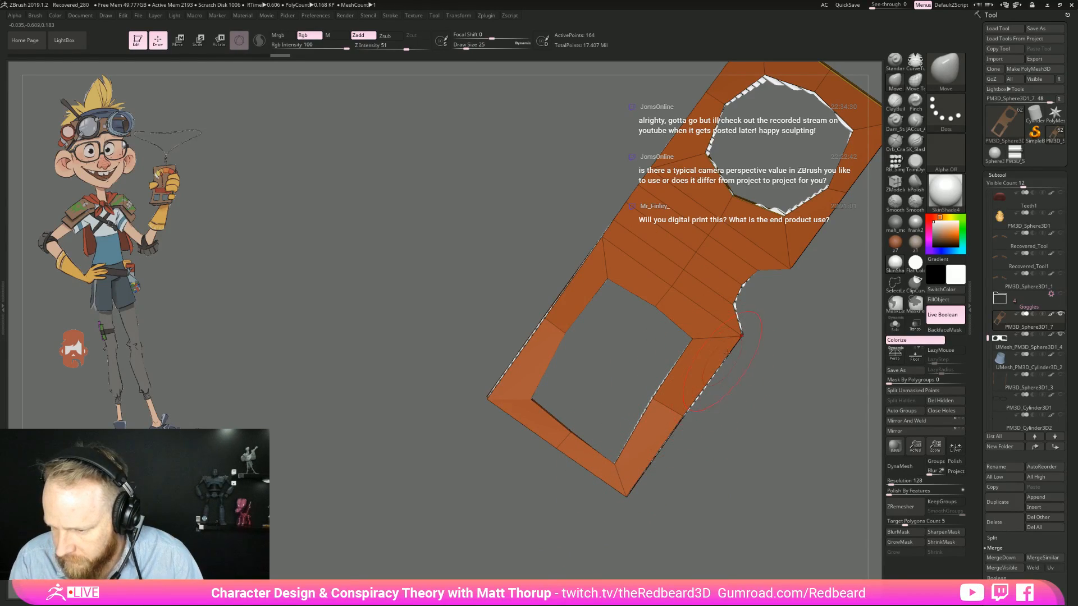
Step: Adjust the plate's edges around the octagonal eye opening and along the outer border to match the corrugated sheet
{"action": "left_click_drag", "start_coordinate": [772, 363], "coordinate": [677, 380]}
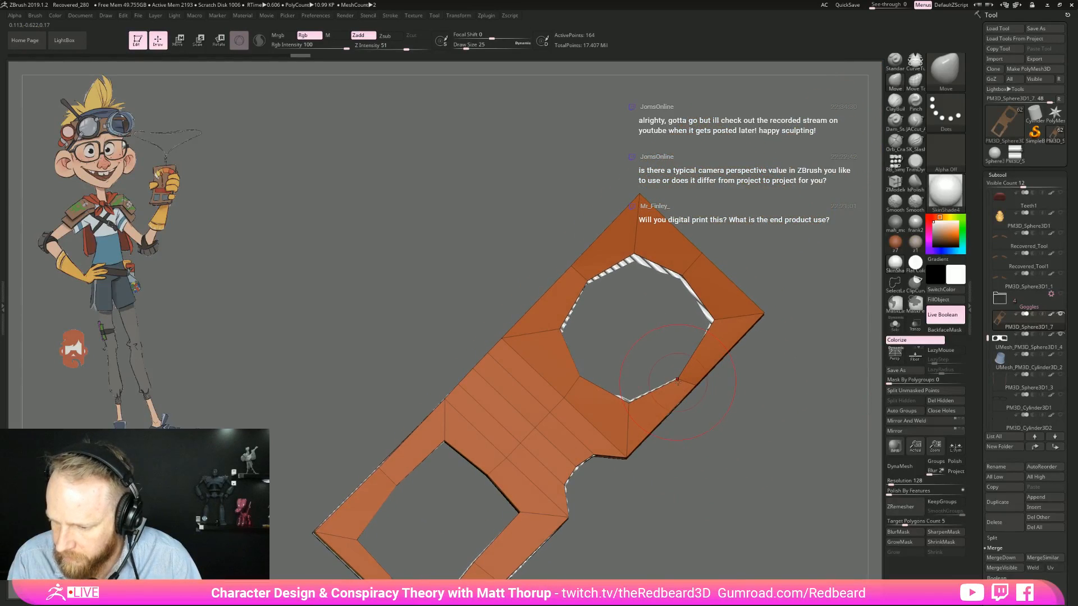
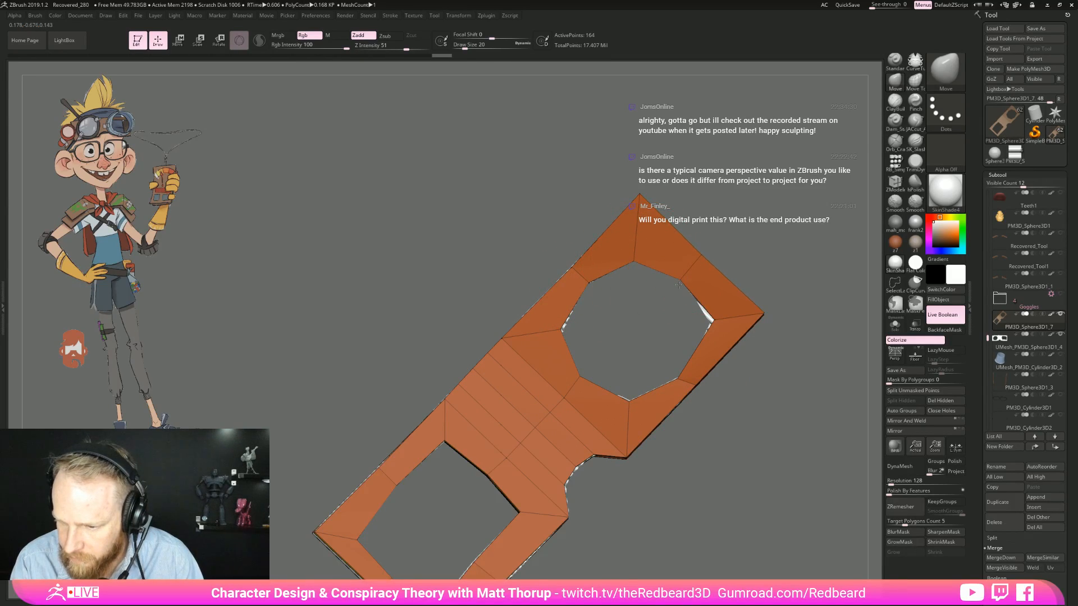
{"action": "left_click_drag", "start_coordinate": [710, 337], "coordinate": [728, 263]}
{"action": "key", "text": "s"}
{"action": "left_click_drag", "start_coordinate": [669, 199], "coordinate": [672, 199]}
{"action": "mouse_move", "coordinate": [673, 194]}
{"action": "left_mouse_down"}
{"action": "mouse_move", "coordinate": [663, 209]}
{"action": "mouse_move", "coordinate": [680, 247]}
{"action": "mouse_move", "coordinate": [654, 292]}
{"action": "mouse_move", "coordinate": [657, 371]}
{"action": "left_mouse_up"}
{"action": "key", "text": "s"}
{"action": "key", "text": "s"}
{"action": "left_click_drag", "start_coordinate": [629, 303], "coordinate": [633, 304]}
{"action": "mouse_move", "coordinate": [555, 332]}
{"action": "left_mouse_down"}
{"action": "mouse_move", "coordinate": [494, 346]}
{"action": "mouse_move", "coordinate": [513, 558]}
{"action": "mouse_move", "coordinate": [564, 486]}
{"action": "left_mouse_up"}
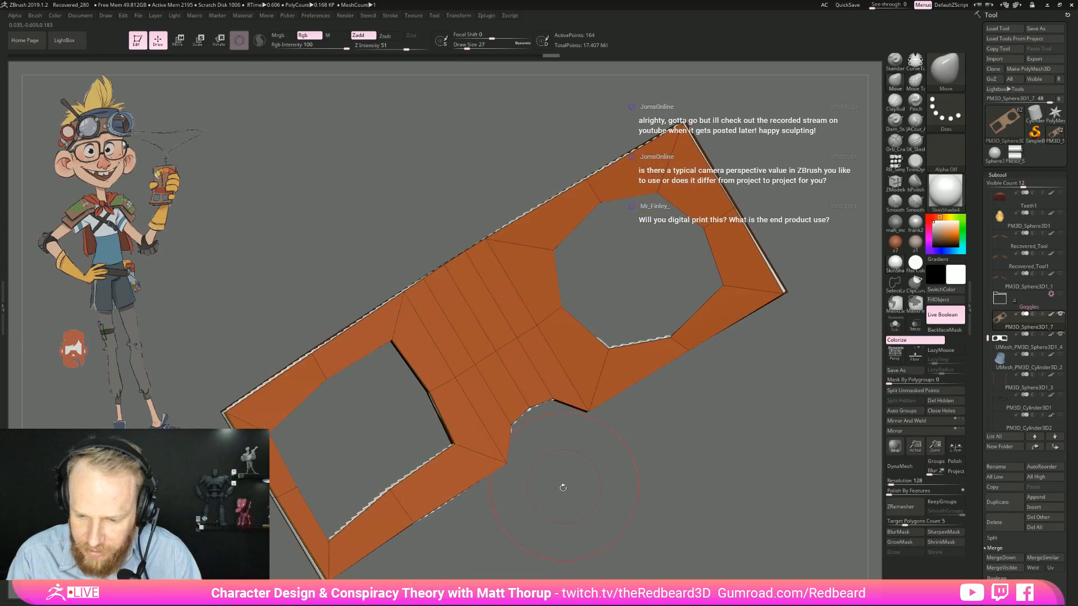
Step: Check the plate layers against the corrugated sheet edge-on with a larger Move brush, and turn off the polyframe display
{"action": "left_click_drag", "start_coordinate": [451, 496], "coordinate": [499, 454]}
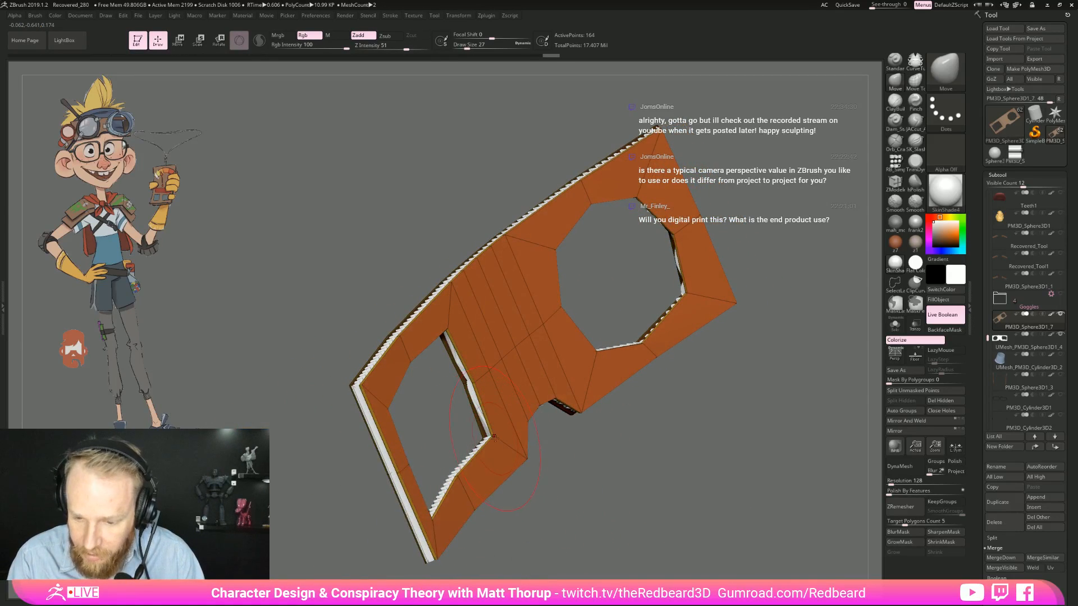
{"action": "mouse_move", "coordinate": [593, 435]}
{"action": "left_mouse_down"}
{"action": "mouse_move", "coordinate": [573, 418]}
{"action": "mouse_move", "coordinate": [632, 421]}
{"action": "mouse_move", "coordinate": [605, 385]}
{"action": "mouse_move", "coordinate": [632, 307]}
{"action": "left_mouse_up"}
{"action": "key", "text": "s"}
{"action": "left_click_drag", "start_coordinate": [500, 314], "coordinate": [503, 315]}
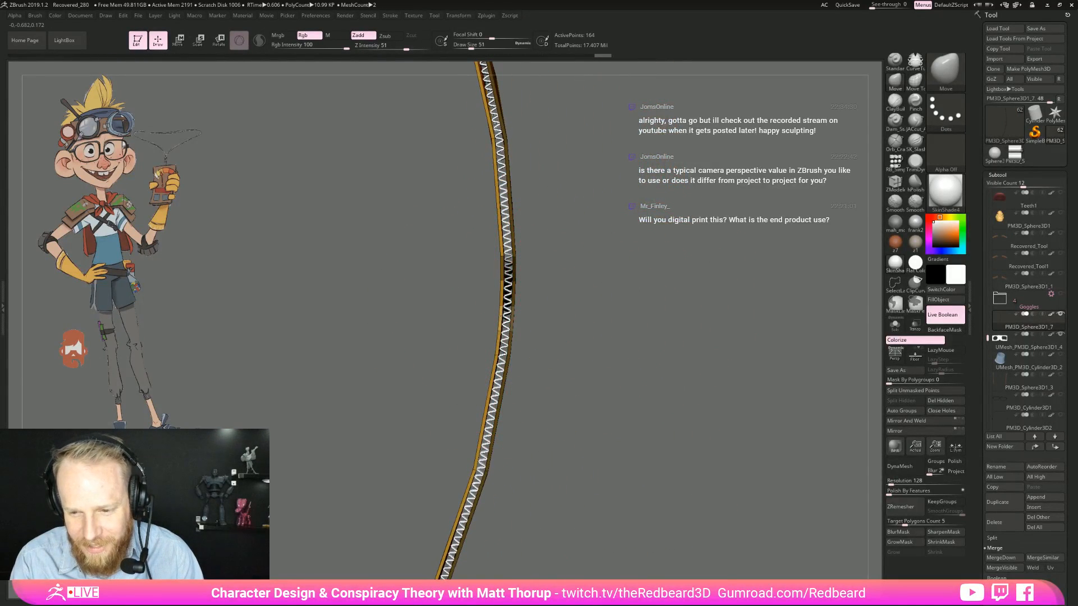
{"action": "left_click_drag", "start_coordinate": [586, 317], "coordinate": [730, 446]}
{"action": "key", "text": "f"}
{"action": "key", "text": "shift+f"}
{"action": "left_click", "coordinate": [894, 325]}
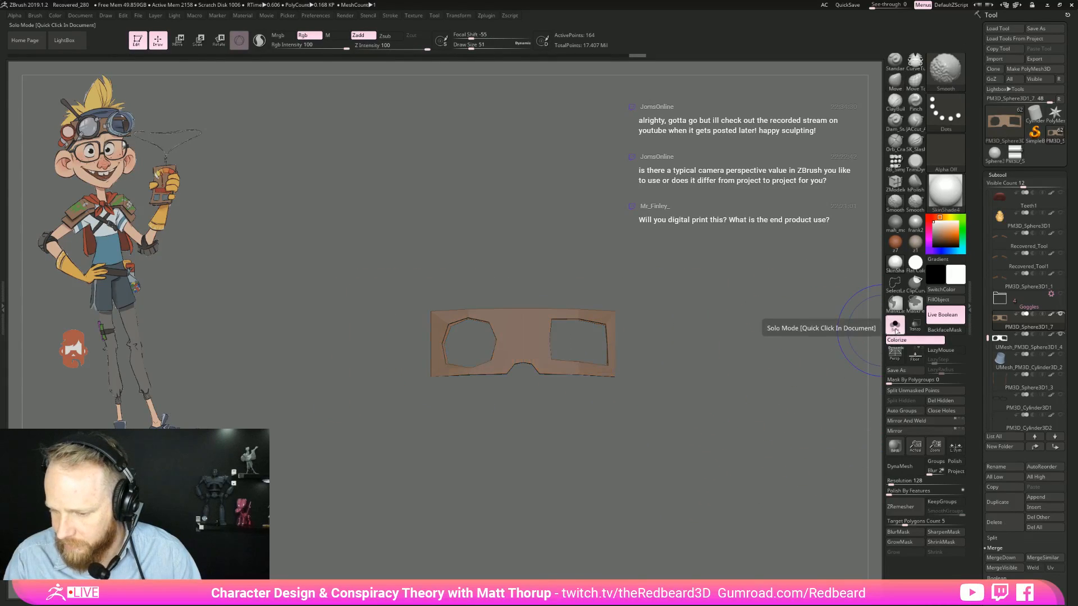
Step: Sample the cardboard plate's brown colour and fill the corrugated goggles sheet with it
{"action": "left_click", "coordinate": [1013, 345]}
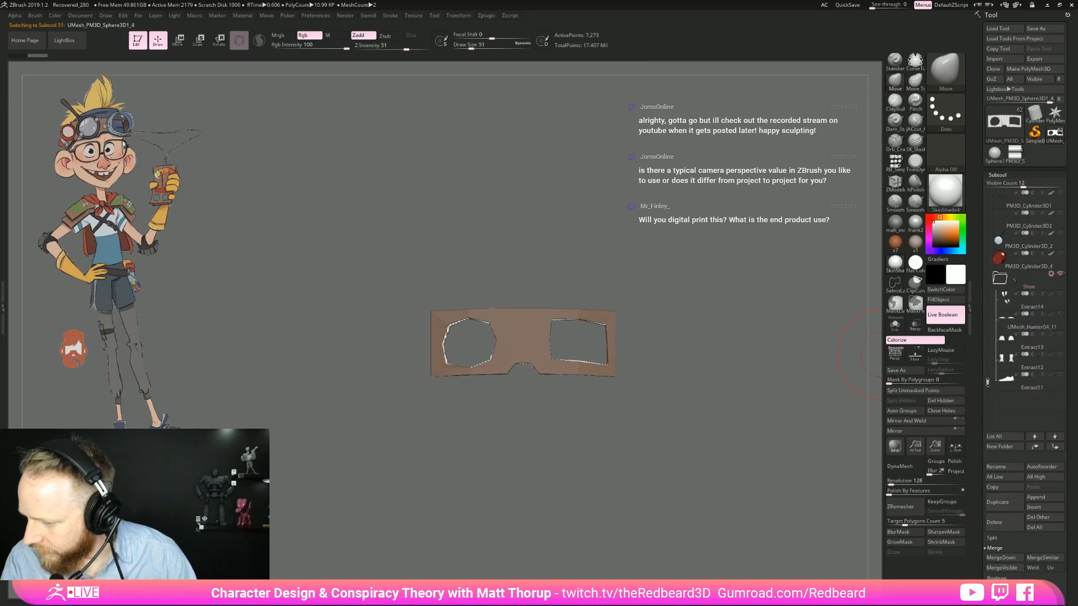
{"action": "left_click_drag", "start_coordinate": [994, 337], "coordinate": [996, 319]}
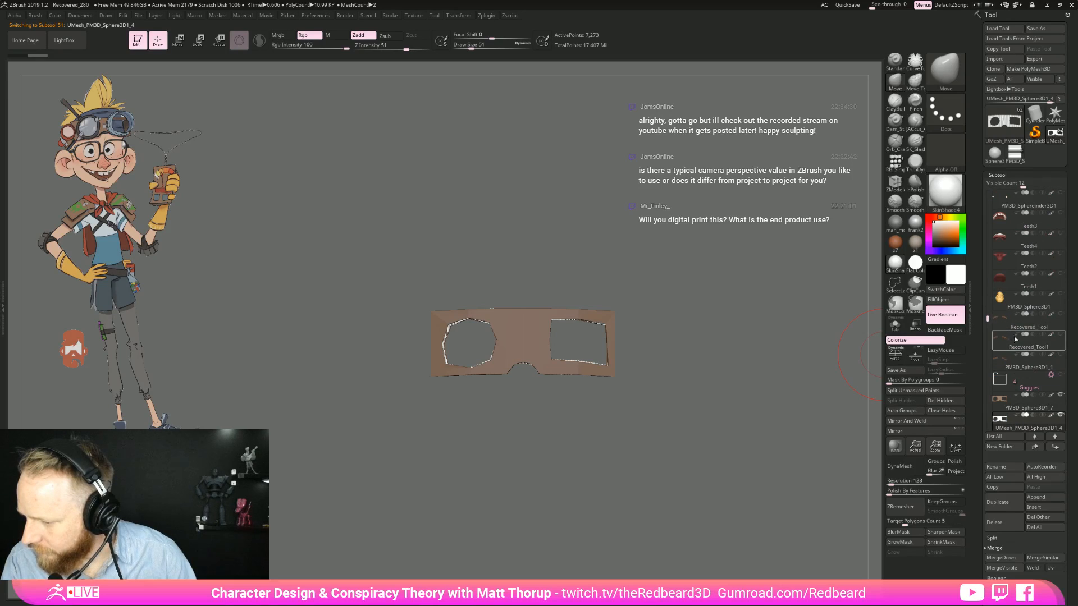
{"action": "left_click", "coordinate": [1015, 338]}
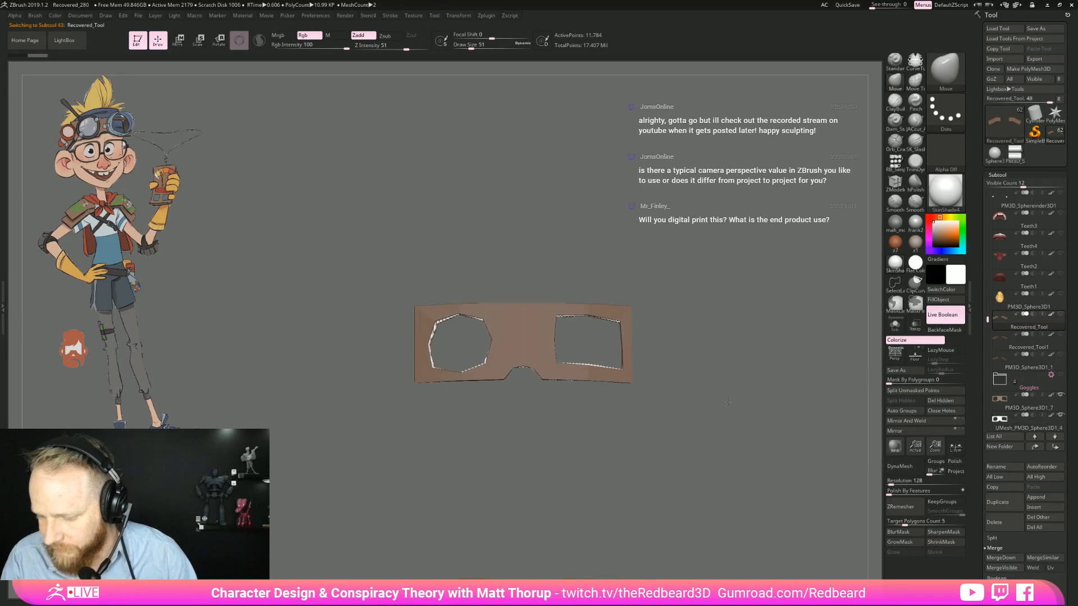
{"action": "left_click_drag", "start_coordinate": [744, 505], "coordinate": [831, 365]}
{"action": "mouse_move", "coordinate": [692, 504]}
{"action": "left_mouse_down"}
{"action": "mouse_move", "coordinate": [628, 449]}
{"action": "mouse_move", "coordinate": [469, 151]}
{"action": "mouse_move", "coordinate": [524, 406]}
{"action": "left_mouse_up"}
{"action": "left_click_drag", "start_coordinate": [550, 505], "coordinate": [492, 348]}
{"action": "key", "text": "v"}
{"action": "key", "text": "v"}
{"action": "key", "text": "c"}
{"action": "left_click_drag", "start_coordinate": [693, 313], "coordinate": [649, 384], "text": "alt"}
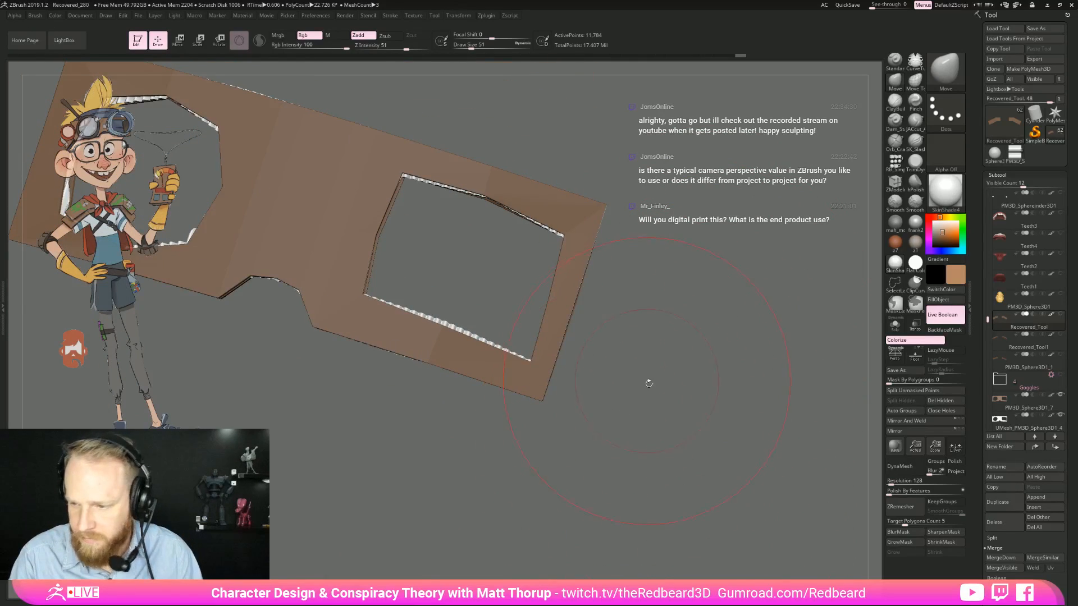
{"action": "left_click", "coordinate": [1019, 426]}
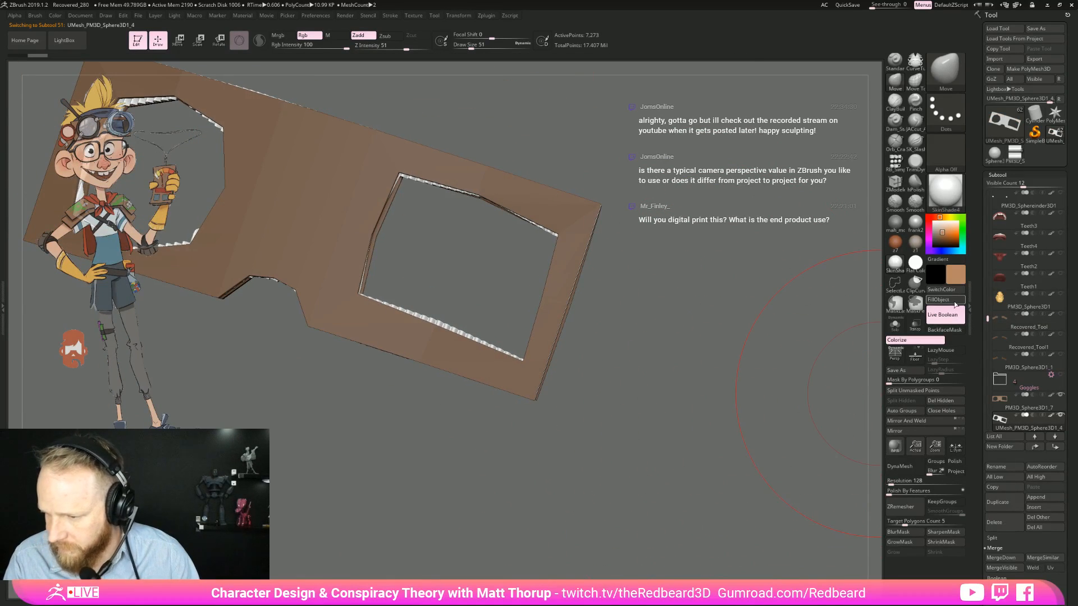
{"action": "mouse_move", "coordinate": [839, 308]}
{"action": "left_mouse_down"}
{"action": "mouse_move", "coordinate": [530, 414]}
{"action": "mouse_move", "coordinate": [813, 320]}
{"action": "left_mouse_up"}
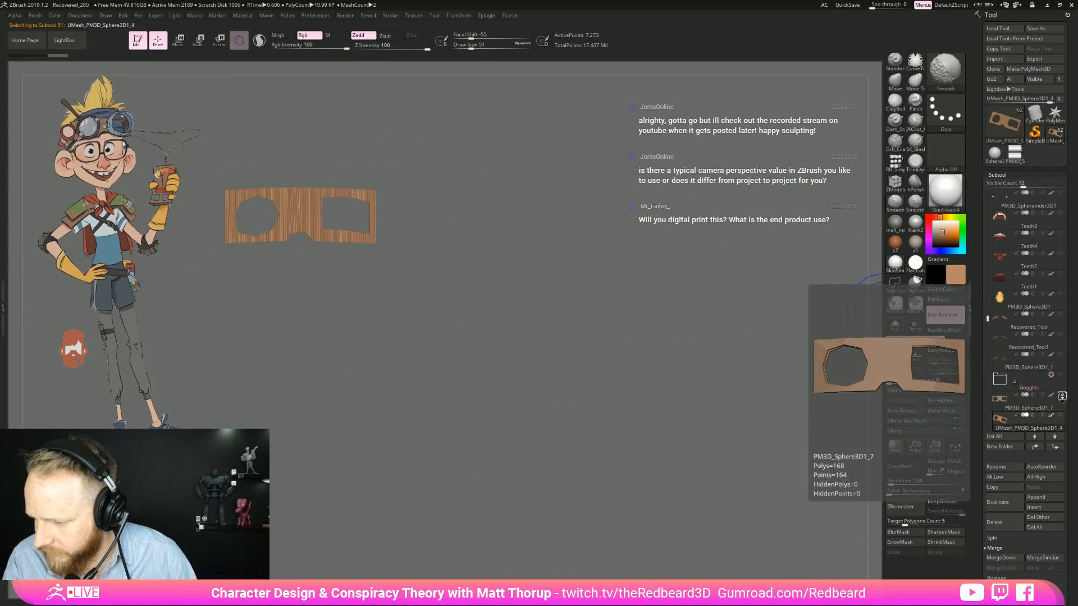
Step: Show all the character's subtools again and frame the whole figure
{"action": "left_click", "coordinate": [1062, 397], "text": "shift"}
{"action": "left_click_drag", "start_coordinate": [704, 417], "coordinate": [678, 417]}
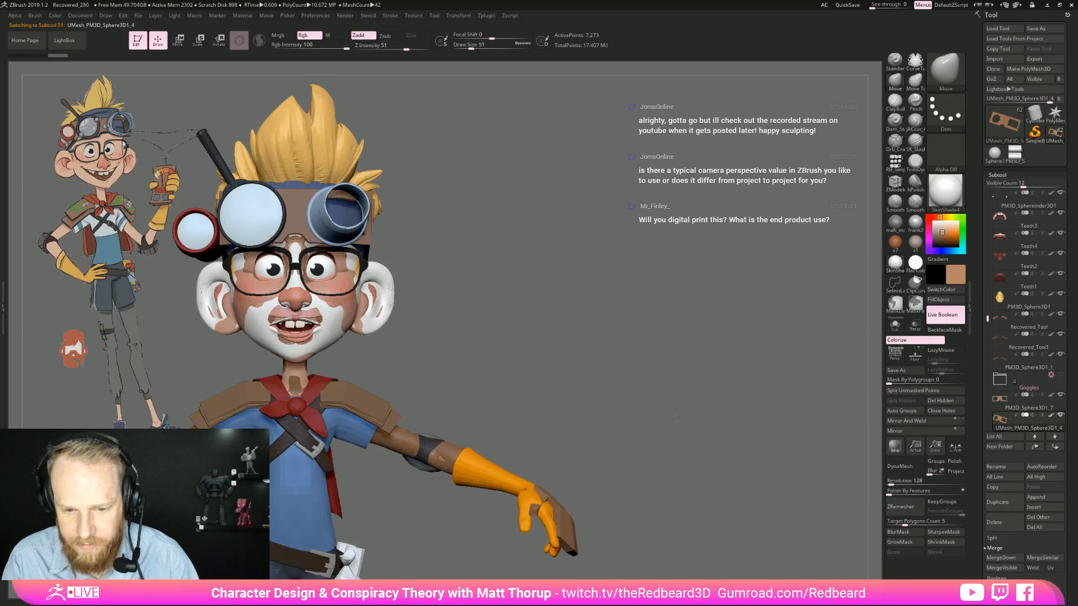
{"action": "key", "text": "f"}
Step: Delete the leftover subtools Hunter13, Hunter03 and Hunter04 from the subtool list
{"action": "left_click_drag", "start_coordinate": [985, 314], "coordinate": [1008, 204]}
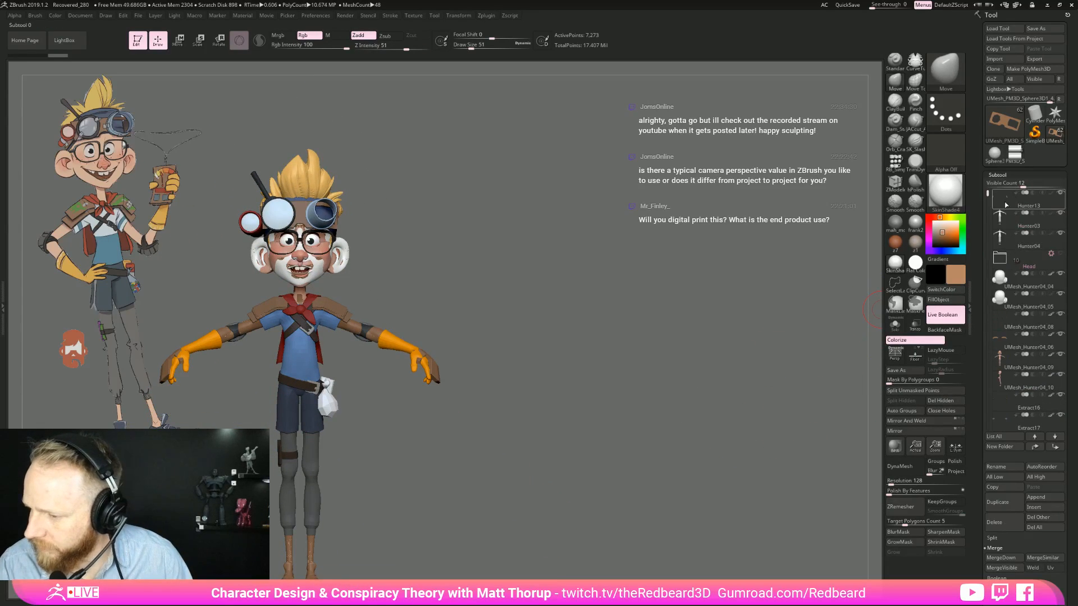
{"action": "left_click", "coordinate": [1007, 205]}
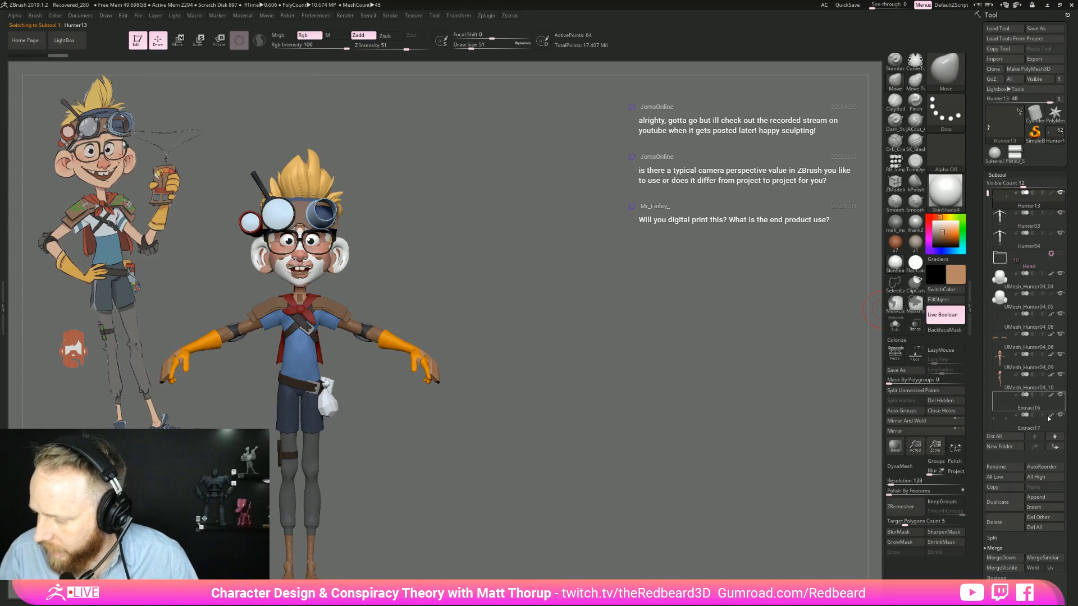
{"action": "left_click", "coordinate": [1009, 527]}
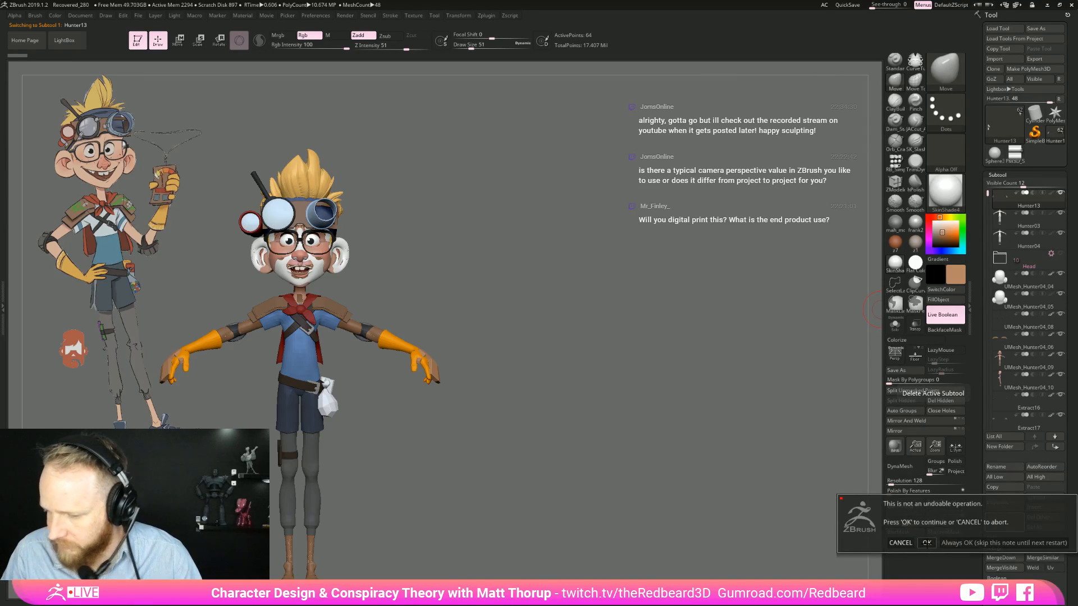
{"action": "left_click", "coordinate": [927, 543]}
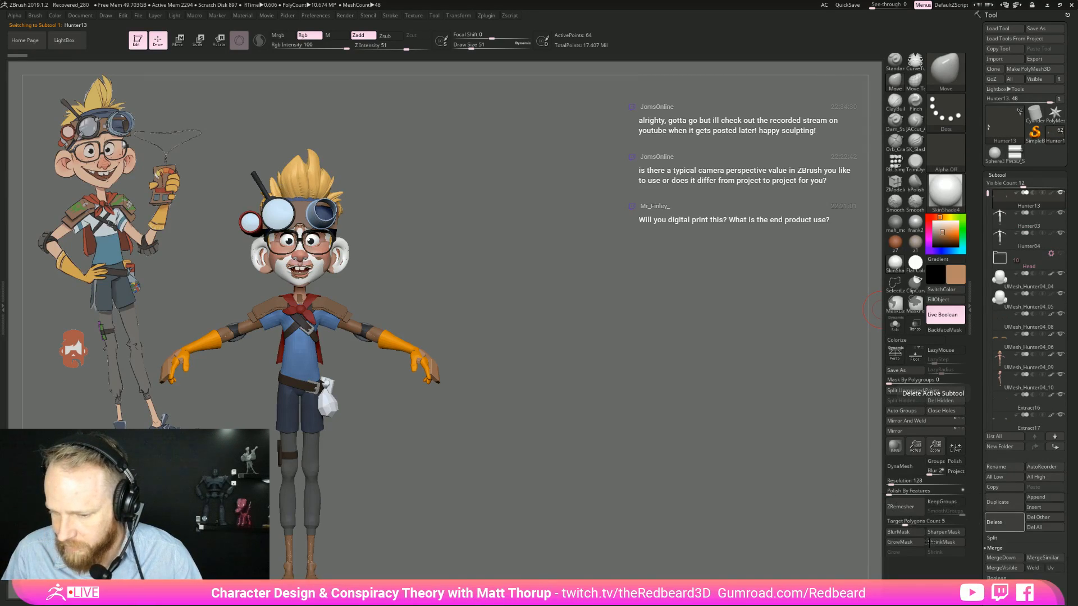
{"action": "left_click", "coordinate": [1000, 526]}
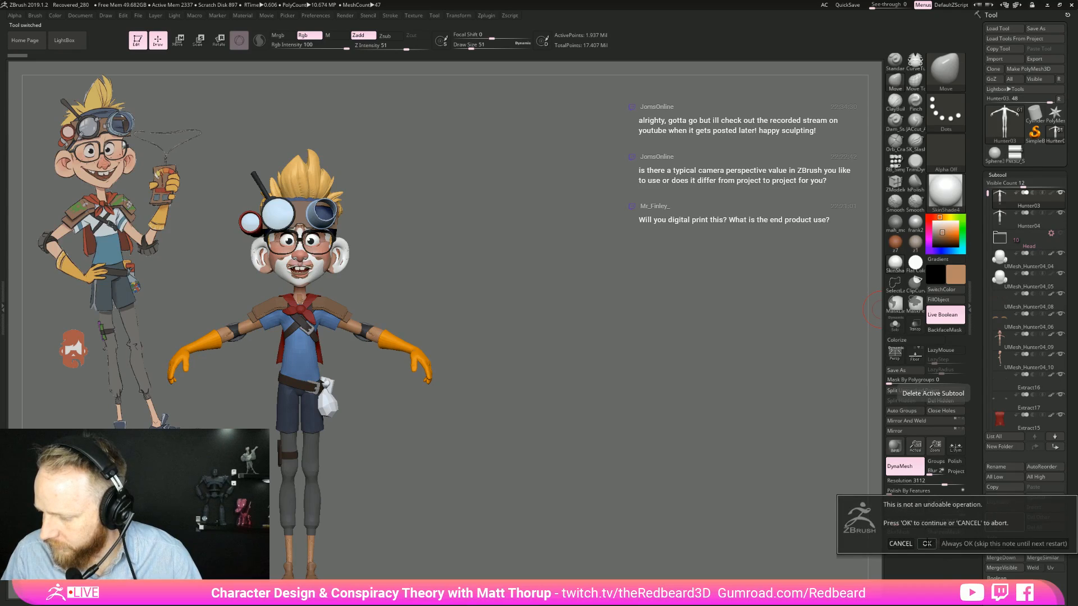
{"action": "key", "text": "Return"}
{"action": "left_click", "coordinate": [999, 528]}
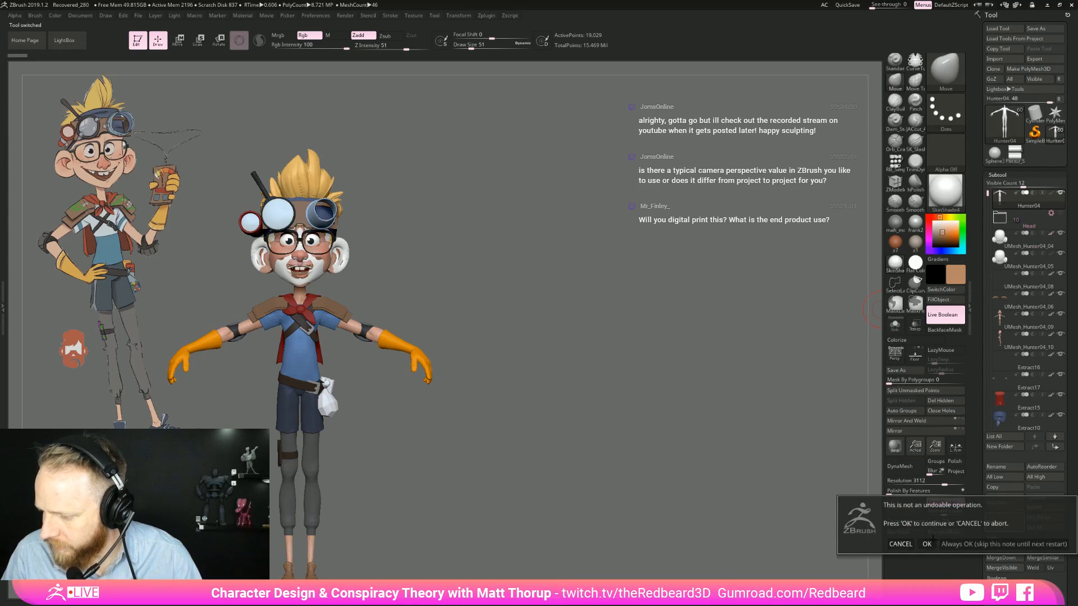
{"action": "left_click", "coordinate": [926, 544]}
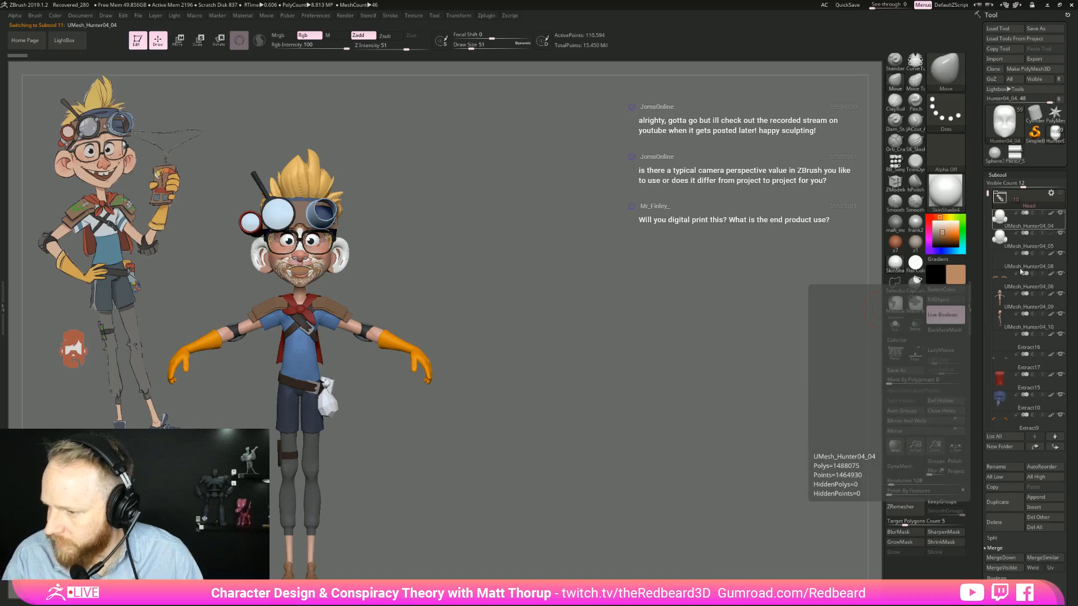
Step: Remove the Head folder but keep its contents, and delete the old head subtools UMesh_Hunter04_04 and UMesh_Hunter04_05
{"action": "left_click", "coordinate": [1051, 193]}
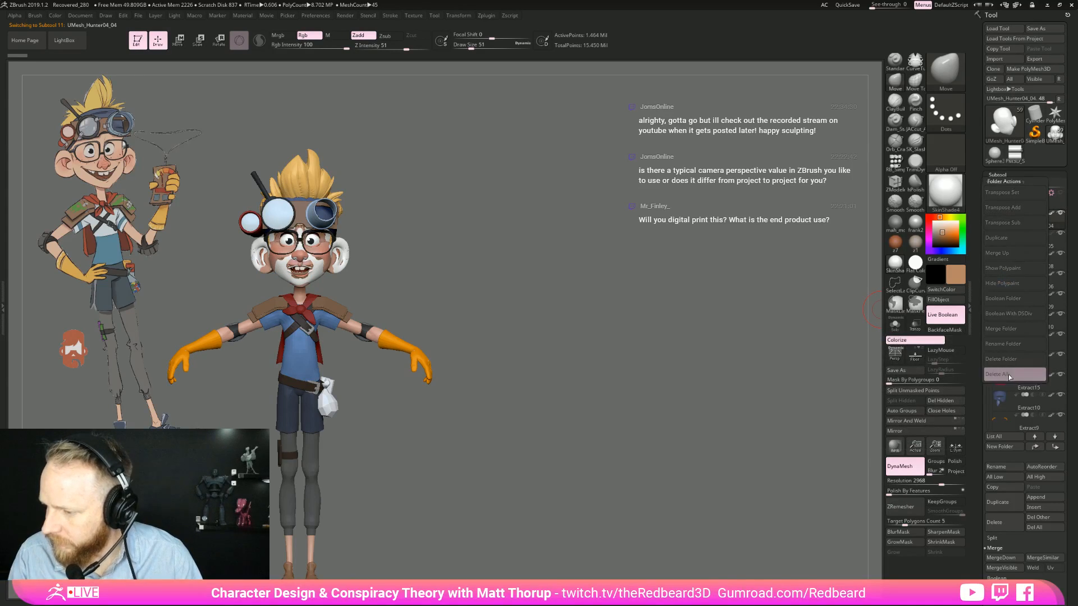
{"action": "left_click", "coordinate": [1002, 526]}
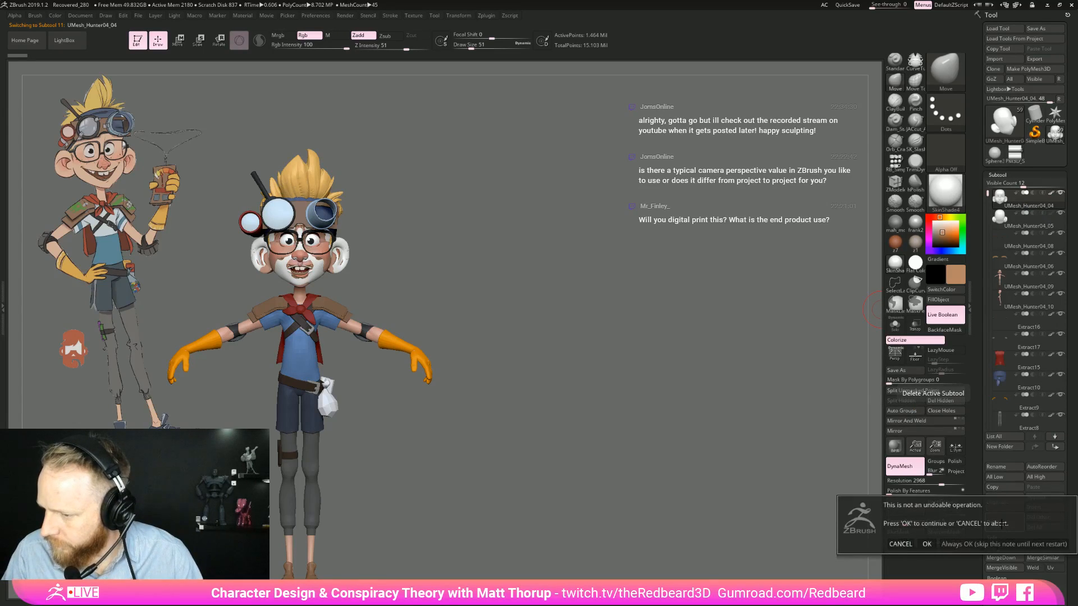
{"action": "left_click", "coordinate": [937, 543]}
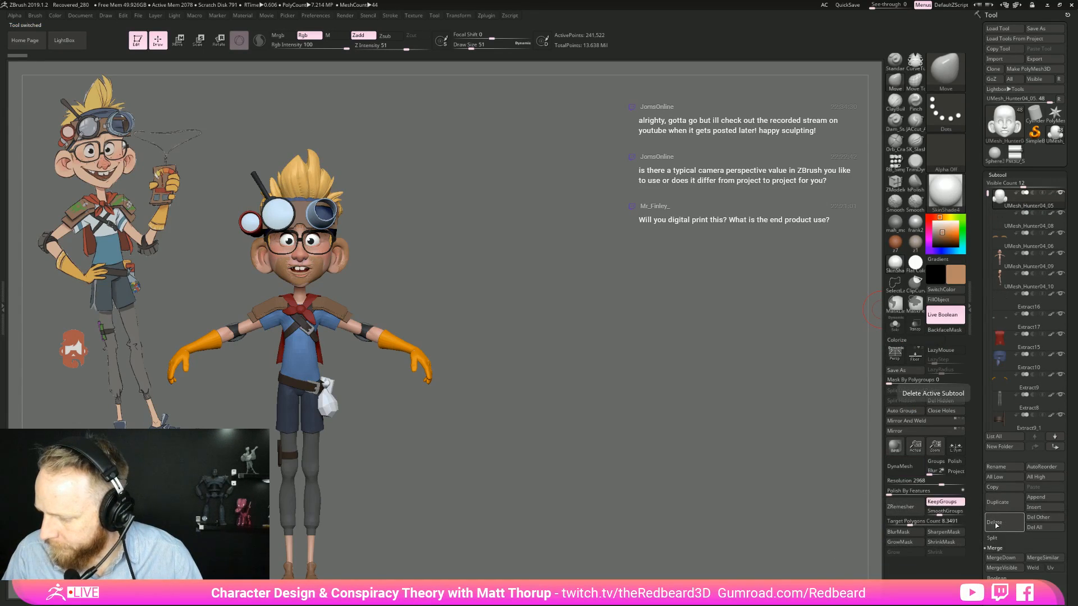
{"action": "left_click", "coordinate": [1000, 527]}
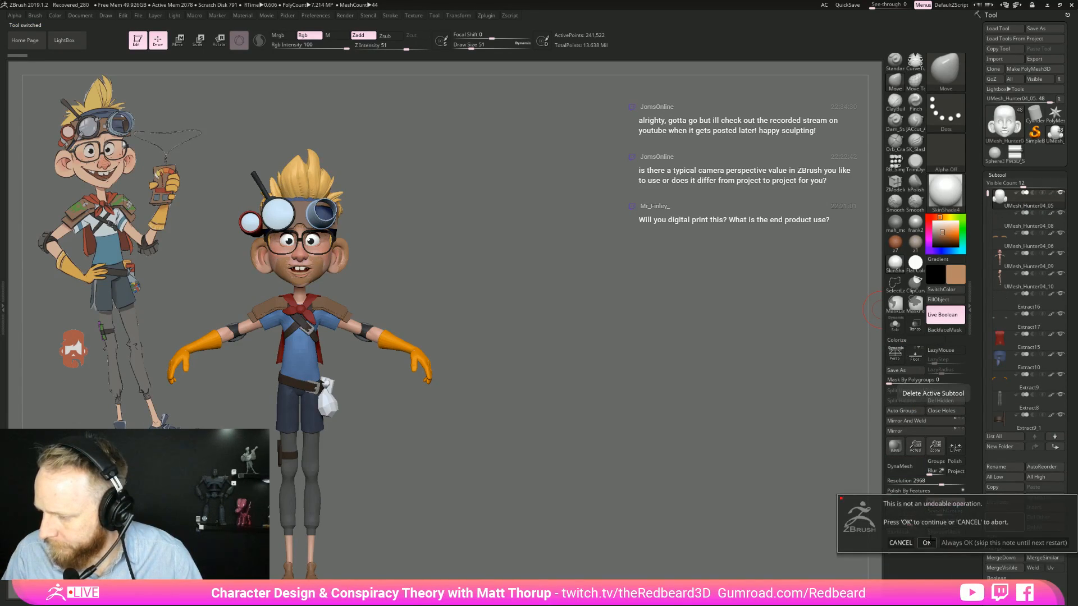
{"action": "left_click", "coordinate": [927, 542]}
Step: Delete the PM3D_Sphere3D1_1 subtool located just above the Goggles folder
{"action": "left_click_drag", "start_coordinate": [988, 194], "coordinate": [987, 306]}
{"action": "mouse_move", "coordinate": [1007, 357]}
{"action": "left_click", "coordinate": [1008, 348]}
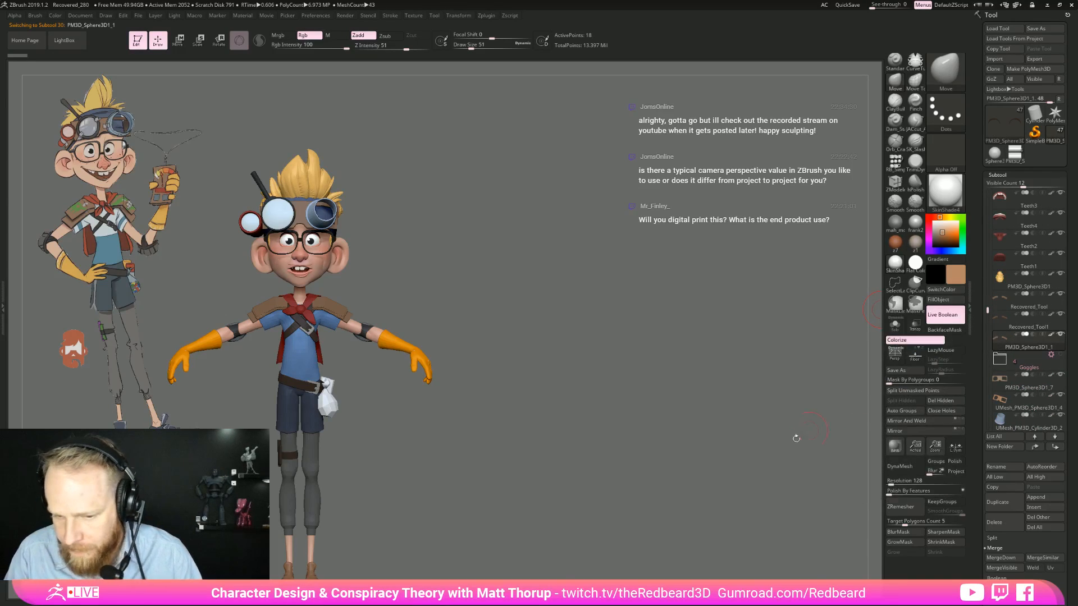
{"action": "left_click", "coordinate": [1005, 523]}
{"action": "left_click", "coordinate": [927, 542]}
{"action": "scroll", "coordinate": [788, 537], "scroll_direction": "down", "scroll_amount": 5}
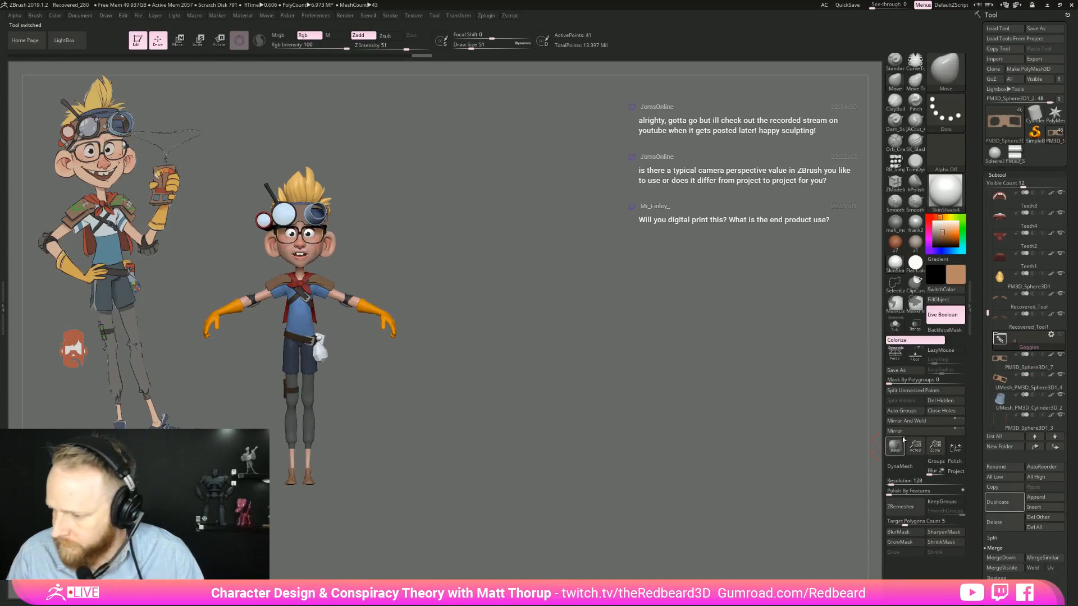
Step: Delete the redundant body subtool UMesh_Hunter04_10
{"action": "left_click_drag", "start_coordinate": [986, 314], "coordinate": [1020, 195]}
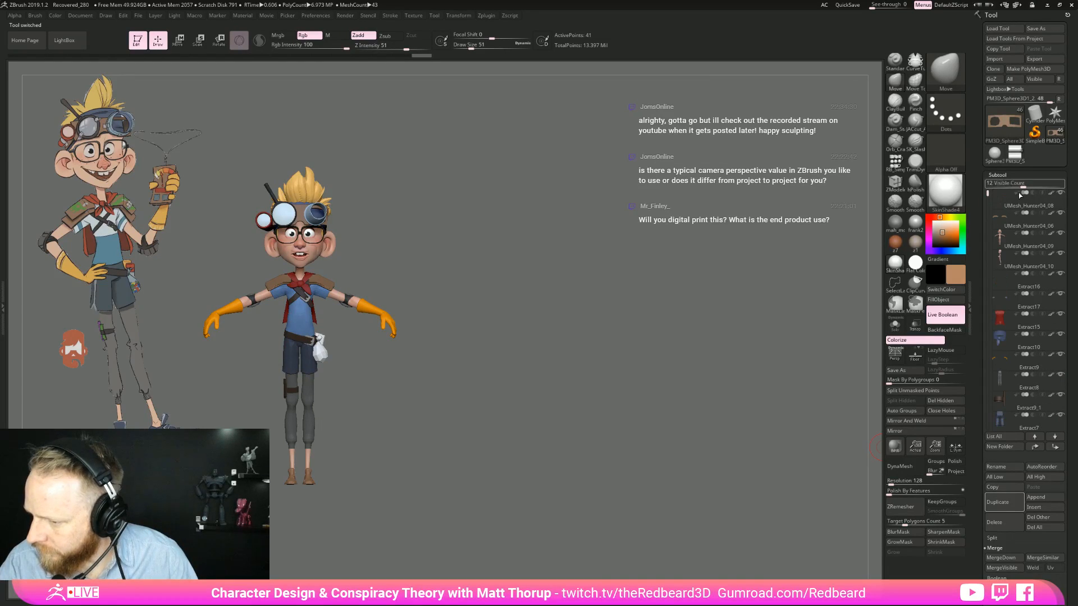
{"action": "left_click", "coordinate": [1007, 260]}
{"action": "left_click", "coordinate": [1005, 526]}
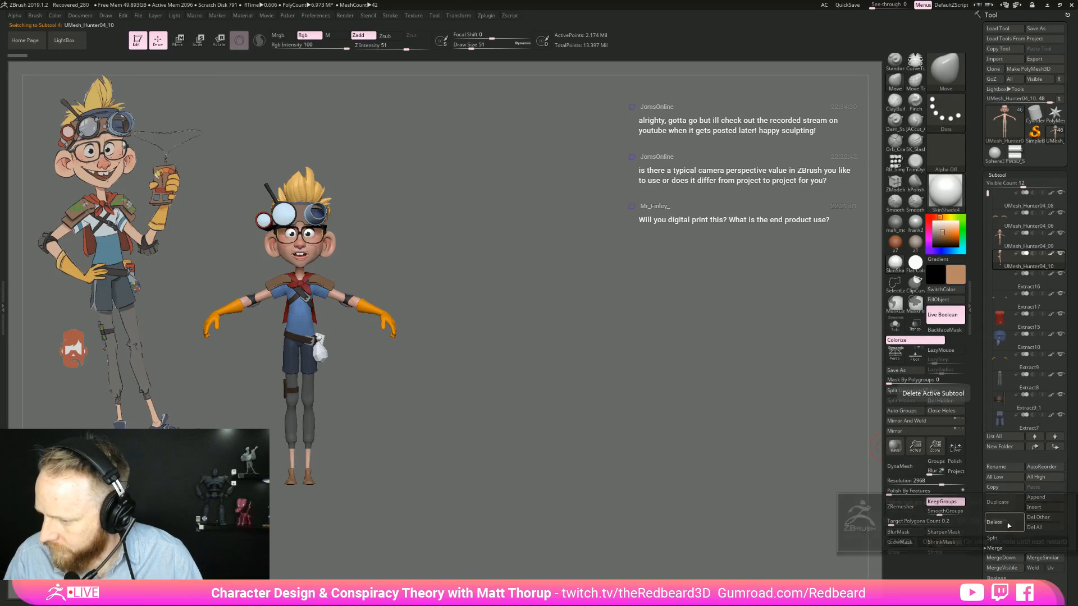
{"action": "left_click", "coordinate": [928, 540]}
{"action": "left_click_drag", "start_coordinate": [597, 481], "coordinate": [629, 477]}
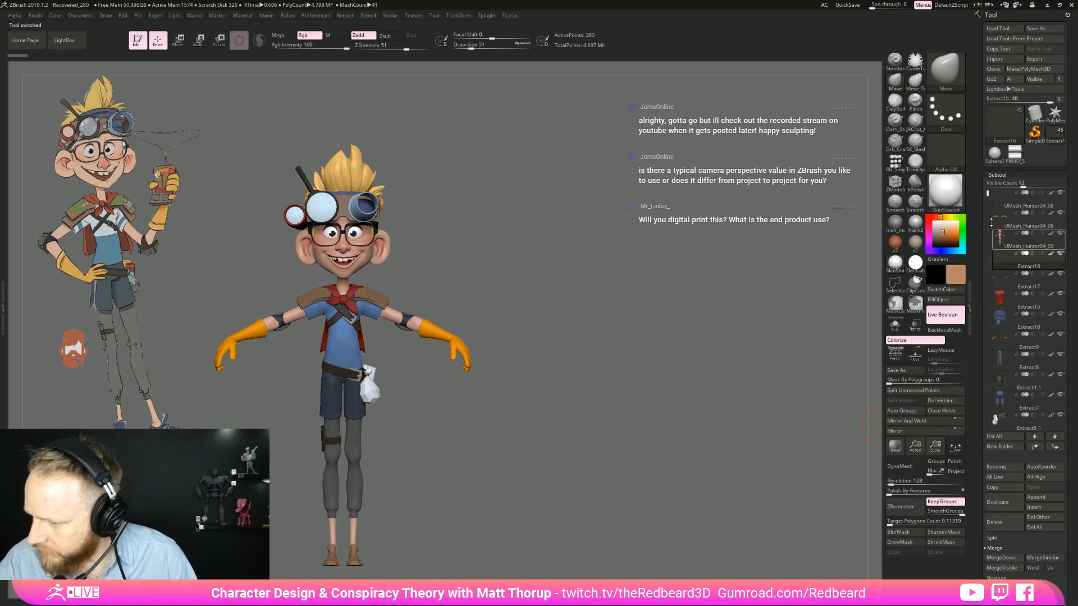
{"action": "mouse_move", "coordinate": [989, 200]}
{"action": "left_mouse_down"}
{"action": "mouse_move", "coordinate": [989, 329]}
{"action": "mouse_move", "coordinate": [990, 195]}
{"action": "left_mouse_up"}
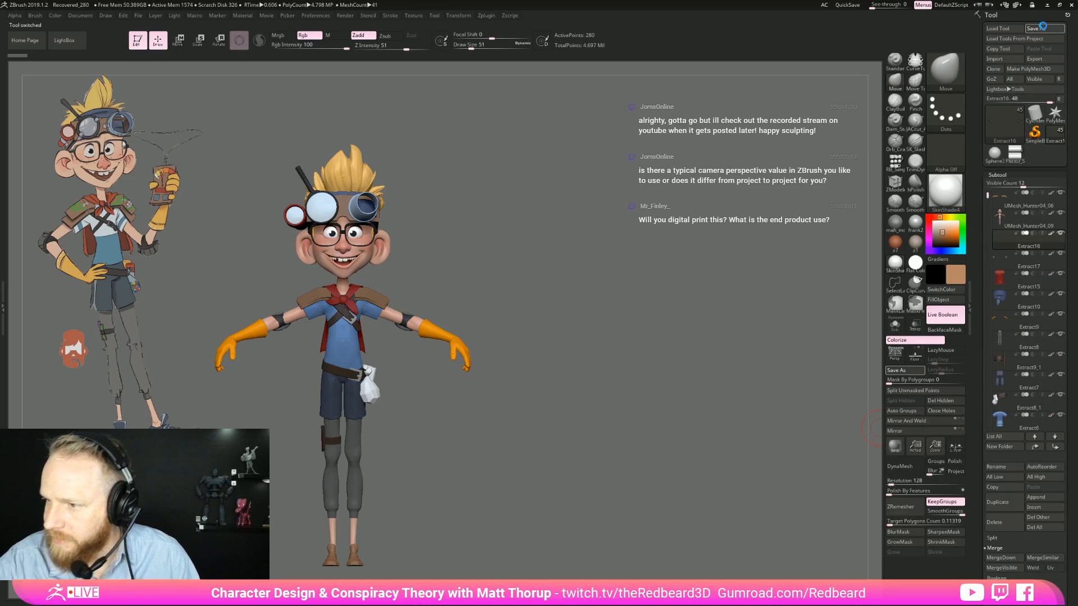
Step: Save the tool as Hunter14 in the ZBrush subfolder of the GhostHunter project
{"action": "left_click", "coordinate": [1043, 28]}
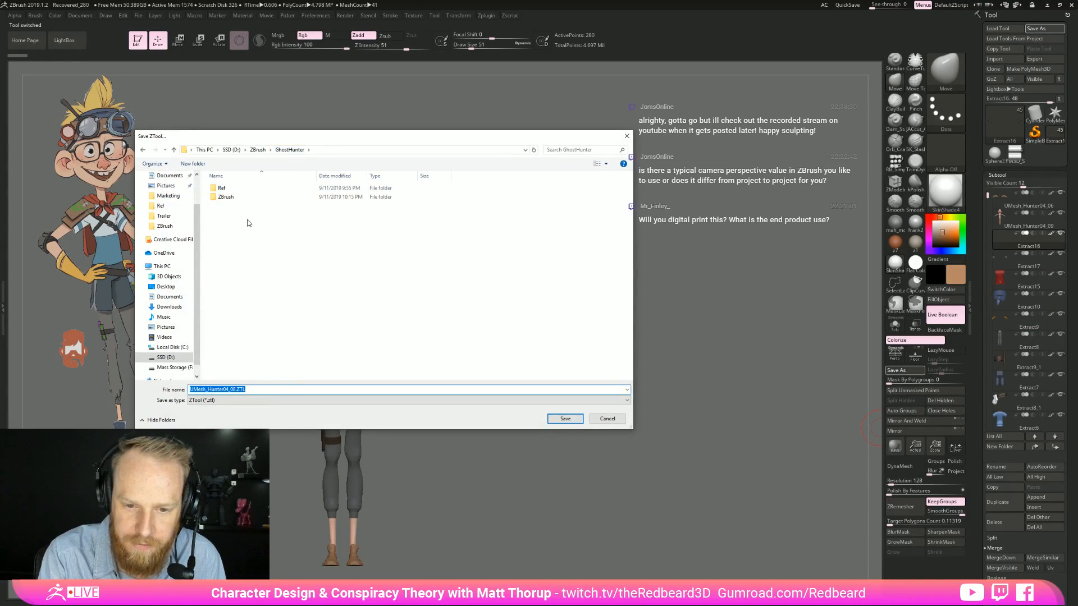
{"action": "double_click", "coordinate": [226, 196]}
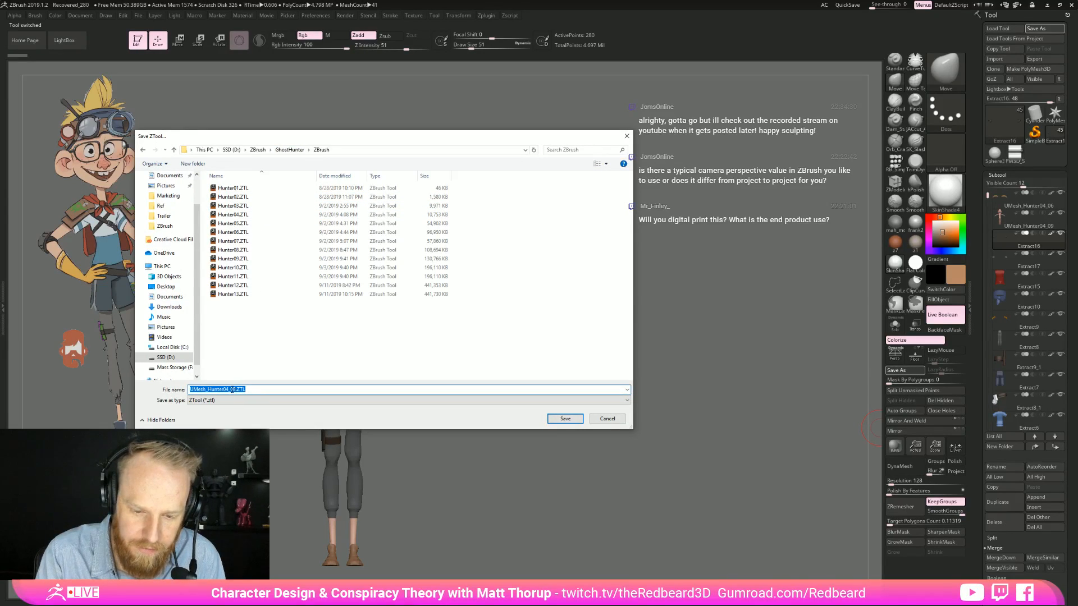
{"action": "left_click", "coordinate": [233, 294]}
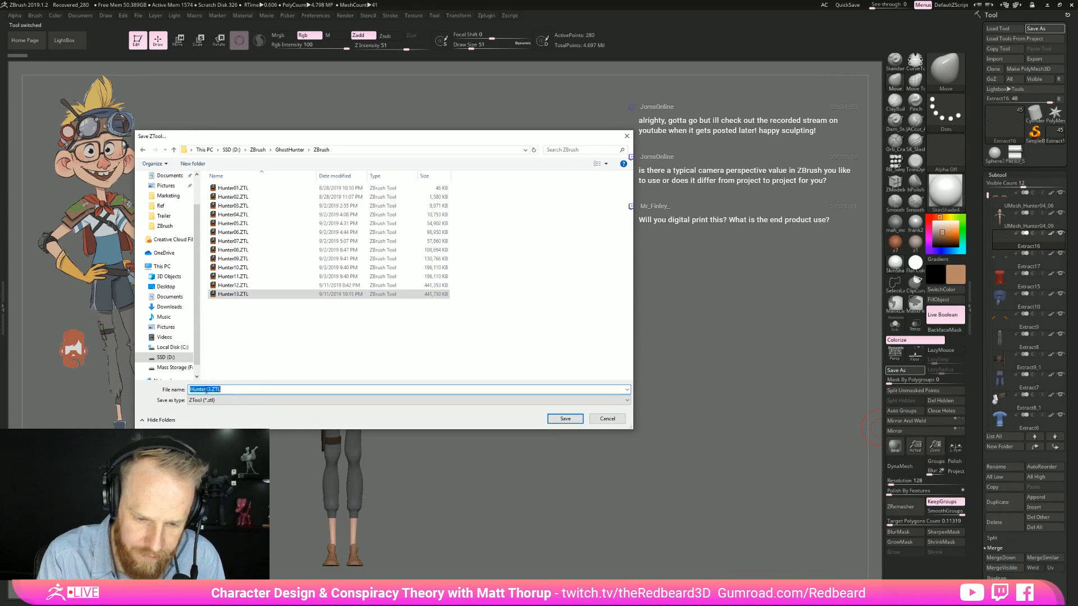
{"action": "type", "text": "14"}
{"action": "key", "text": "Return"}
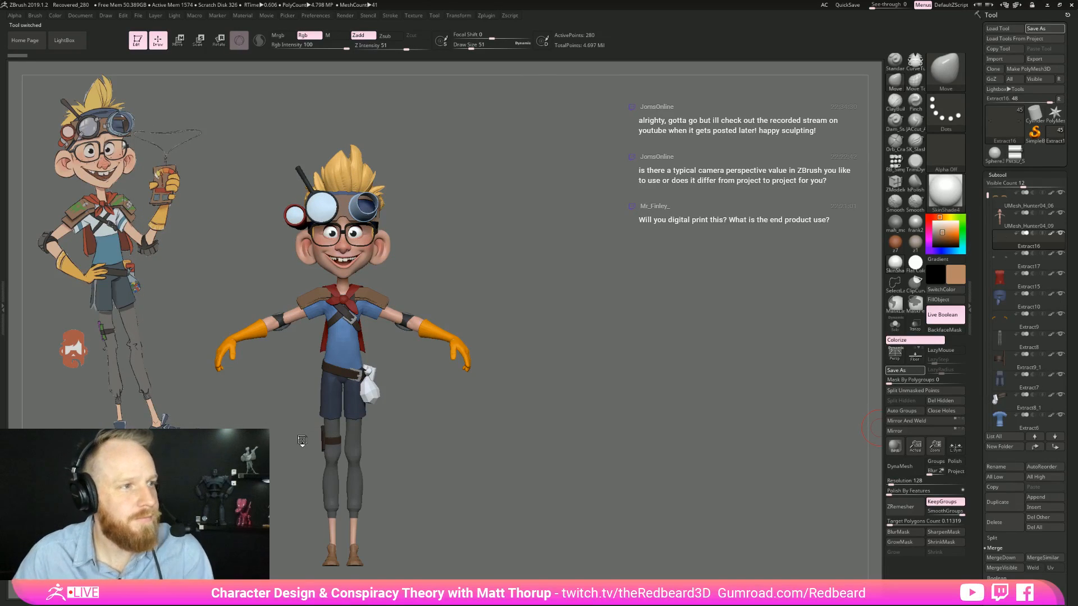
Step: Hide the UMesh_Hunter04_07 eyeballs and select the blue-iris eyes UMesh_Hunter04_12
{"action": "mouse_move", "coordinate": [622, 373]}
{"action": "left_mouse_down"}
{"action": "mouse_move", "coordinate": [573, 387]}
{"action": "mouse_move", "coordinate": [693, 392]}
{"action": "mouse_move", "coordinate": [573, 390]}
{"action": "mouse_move", "coordinate": [601, 394]}
{"action": "mouse_move", "coordinate": [650, 363]}
{"action": "left_mouse_up"}
{"action": "left_click_drag", "start_coordinate": [988, 201], "coordinate": [987, 265]}
{"action": "left_click", "coordinate": [1016, 285]}
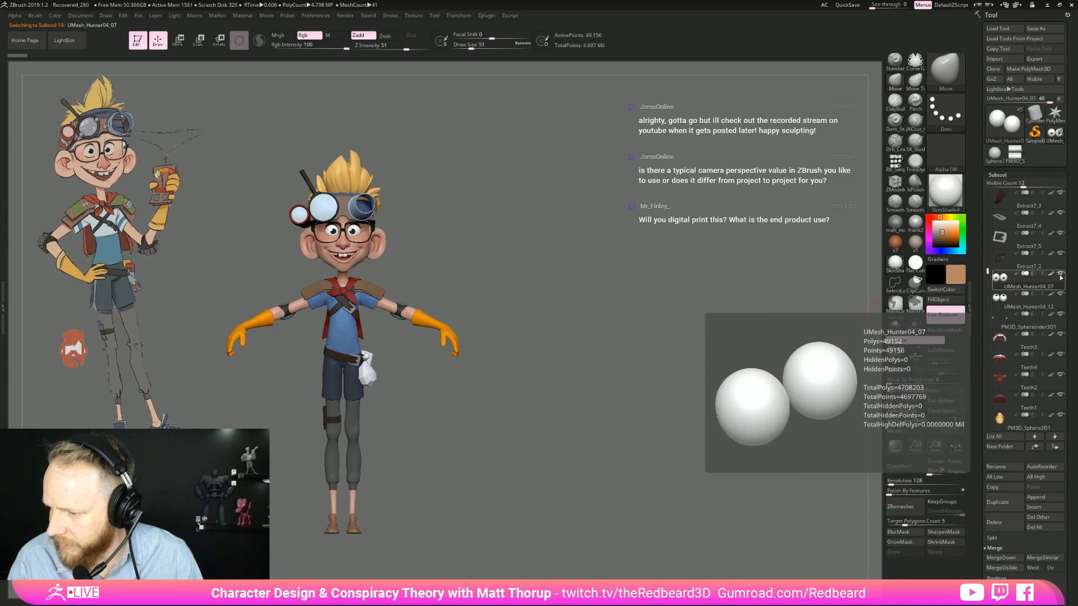
{"action": "left_click_drag", "start_coordinate": [706, 377], "coordinate": [601, 386]}
{"action": "key", "text": "f"}
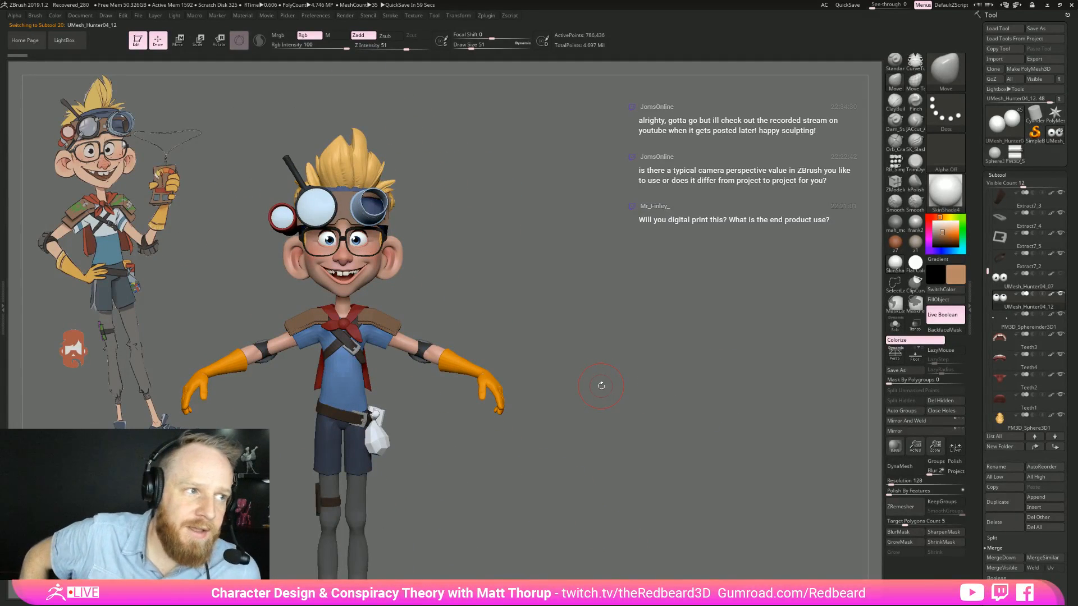
Step: Isolate the goggles' side pieces PM3D_Sphere3D1_3 and reduce them to a single flat face using lasso selection
{"action": "mouse_move", "coordinate": [590, 457]}
{"action": "left_mouse_down"}
{"action": "mouse_move", "coordinate": [638, 452]}
{"action": "mouse_move", "coordinate": [534, 473]}
{"action": "mouse_move", "coordinate": [522, 483]}
{"action": "mouse_move", "coordinate": [569, 481]}
{"action": "mouse_move", "coordinate": [519, 496]}
{"action": "mouse_move", "coordinate": [607, 465]}
{"action": "mouse_move", "coordinate": [717, 387]}
{"action": "mouse_move", "coordinate": [702, 385]}
{"action": "mouse_move", "coordinate": [691, 445]}
{"action": "mouse_move", "coordinate": [523, 373]}
{"action": "left_mouse_up"}
{"action": "left_click", "coordinate": [535, 365], "text": "alt"}
{"action": "mouse_move", "coordinate": [728, 369]}
{"action": "left_mouse_down"}
{"action": "mouse_move", "coordinate": [713, 405]}
{"action": "mouse_move", "coordinate": [685, 390]}
{"action": "mouse_move", "coordinate": [725, 393]}
{"action": "mouse_move", "coordinate": [724, 432]}
{"action": "left_mouse_up"}
{"action": "key", "text": "ctrl+shift+s"}
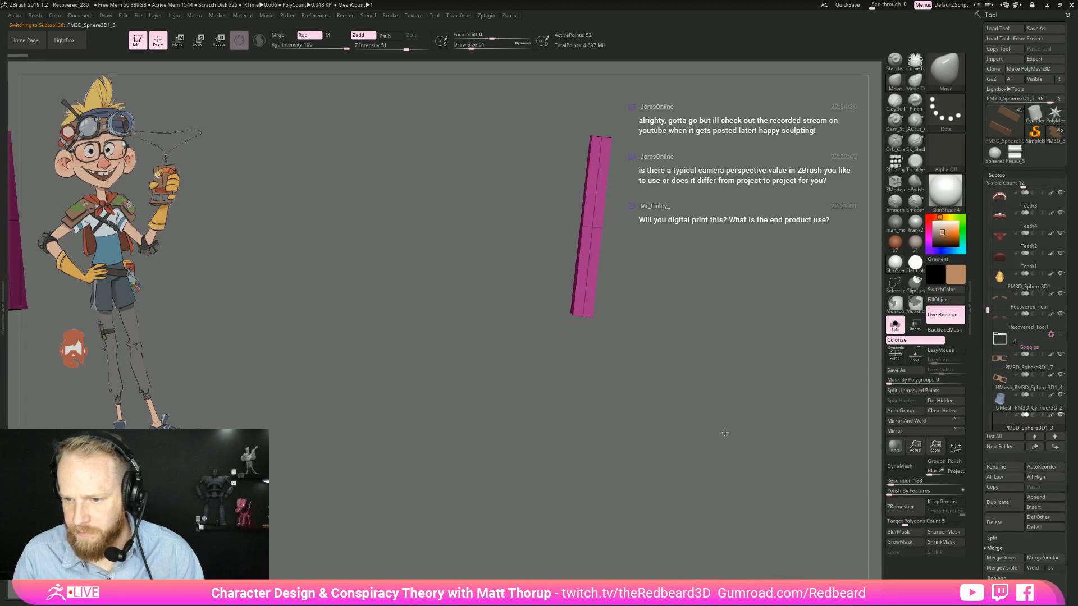
{"action": "mouse_move", "coordinate": [505, 438]}
{"action": "left_mouse_down", "text": "ctrl+shift"}
{"action": "mouse_move", "coordinate": [513, 180]}
{"action": "mouse_move", "coordinate": [602, 114]}
{"action": "left_mouse_up", "text": "ctrl+shift"}
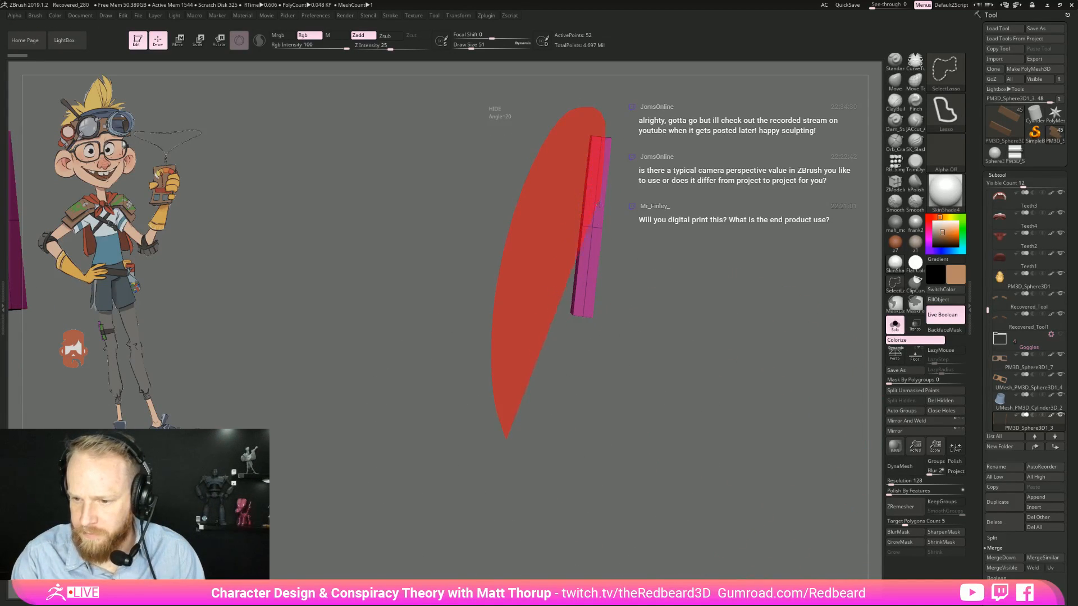
{"action": "left_click_drag", "start_coordinate": [599, 196], "coordinate": [598, 202], "text": "ctrl+alt+shift"}
Step: Add corrugation along the side piece's long edge with the RB_Cardboard brush at draw size 212
{"action": "mouse_move", "coordinate": [578, 452]}
{"action": "left_mouse_down"}
{"action": "mouse_move", "coordinate": [723, 437]}
{"action": "mouse_move", "coordinate": [669, 473]}
{"action": "left_mouse_up"}
{"action": "key", "text": "b"}
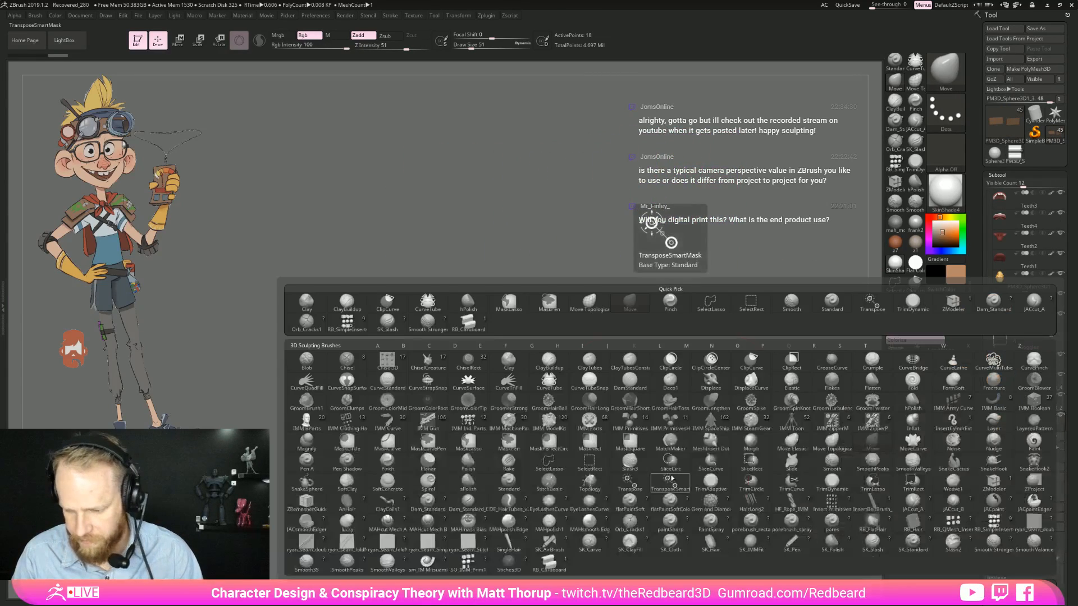
{"action": "left_click", "coordinate": [669, 481]}
{"action": "mouse_move", "coordinate": [664, 410]}
{"action": "left_mouse_down"}
{"action": "mouse_move", "coordinate": [685, 473]}
{"action": "mouse_move", "coordinate": [718, 471]}
{"action": "mouse_move", "coordinate": [683, 470]}
{"action": "left_mouse_up"}
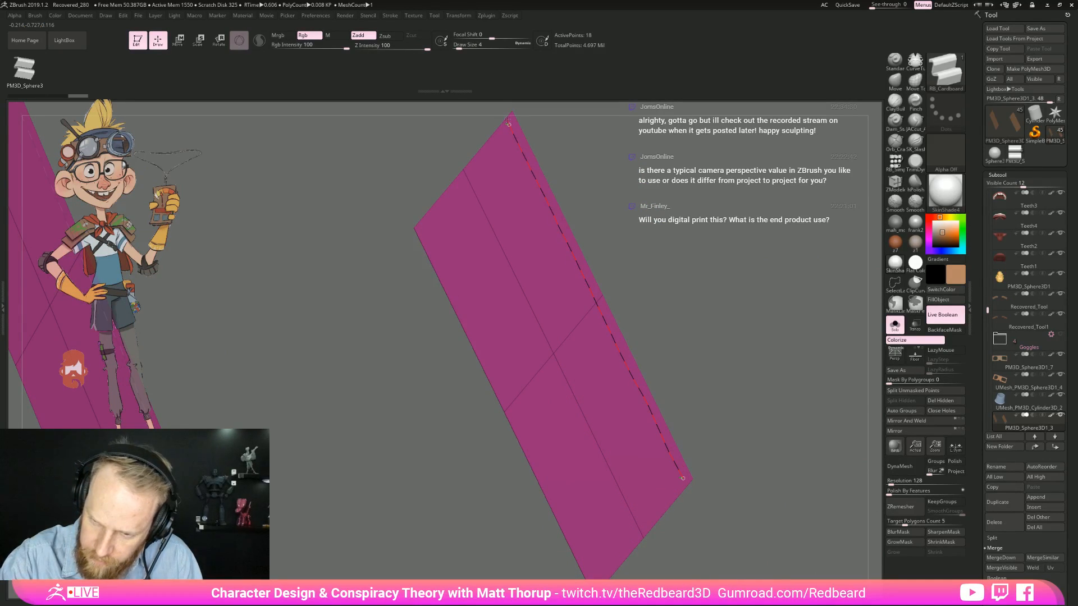
{"action": "left_click_drag", "start_coordinate": [507, 121], "coordinate": [509, 123]}
{"action": "left_click_drag", "start_coordinate": [775, 379], "coordinate": [673, 475]}
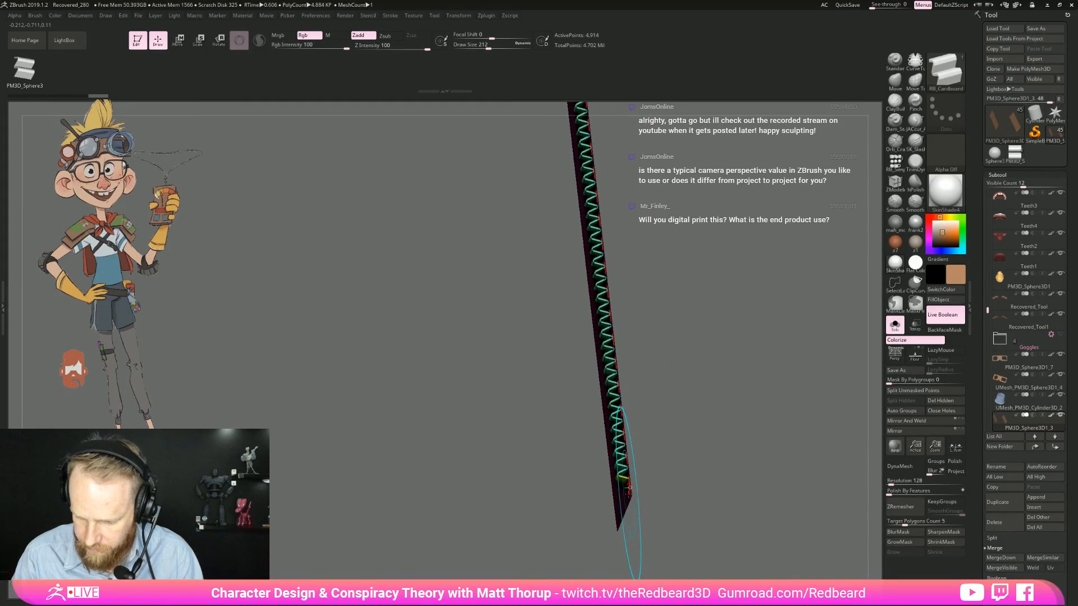
Step: Isolate the corrugation from the goggles' flat side pieces and split it into its own subtool
{"action": "mouse_move", "coordinate": [696, 542]}
{"action": "left_mouse_down"}
{"action": "mouse_move", "coordinate": [685, 452]}
{"action": "mouse_move", "coordinate": [664, 469]}
{"action": "mouse_move", "coordinate": [640, 376]}
{"action": "left_mouse_up"}
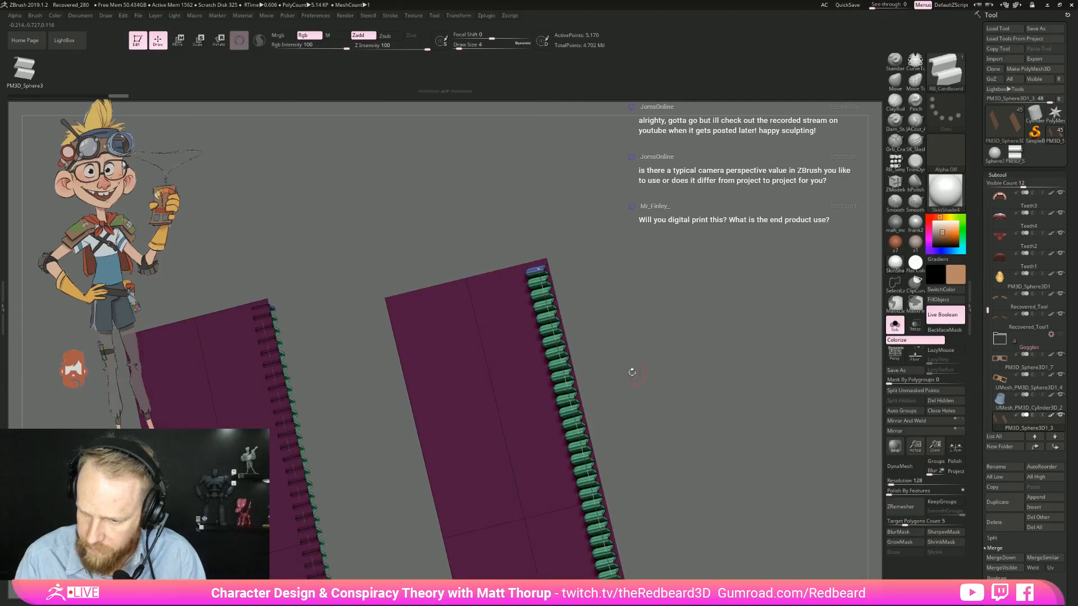
{"action": "left_click", "coordinate": [537, 267], "text": "ctrl+shift"}
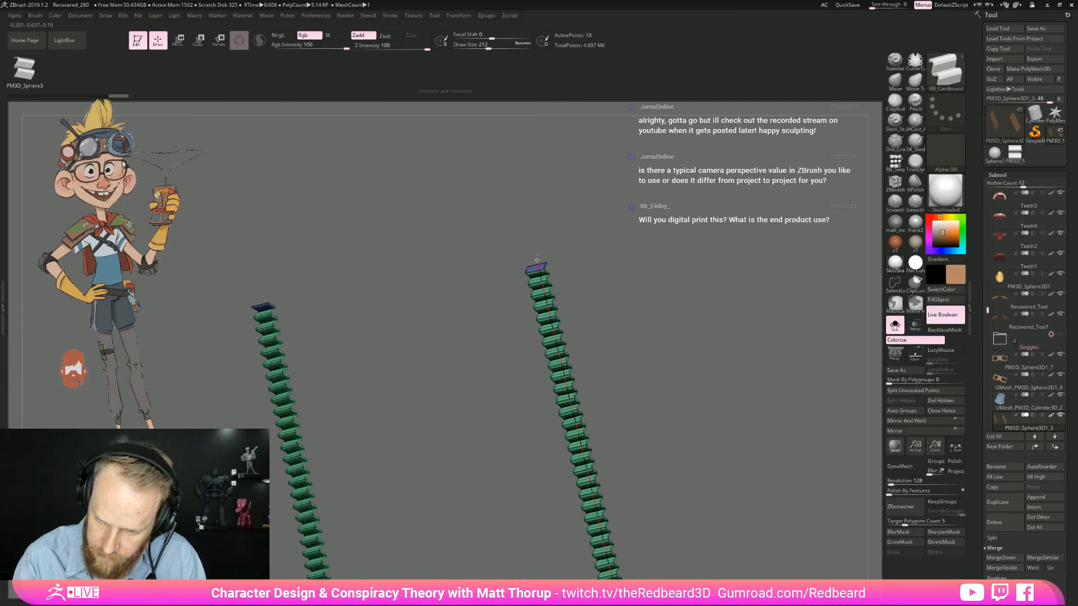
{"action": "left_click_drag", "start_coordinate": [649, 483], "coordinate": [656, 399], "text": "alt"}
{"action": "mouse_move", "coordinate": [673, 471]}
{"action": "left_mouse_down", "text": "alt"}
{"action": "mouse_move", "coordinate": [675, 426]}
{"action": "mouse_move", "coordinate": [681, 449]}
{"action": "mouse_move", "coordinate": [616, 503]}
{"action": "left_mouse_up", "text": "alt"}
{"action": "left_click_drag", "start_coordinate": [742, 416], "coordinate": [760, 418]}
{"action": "left_click", "coordinate": [944, 390]}
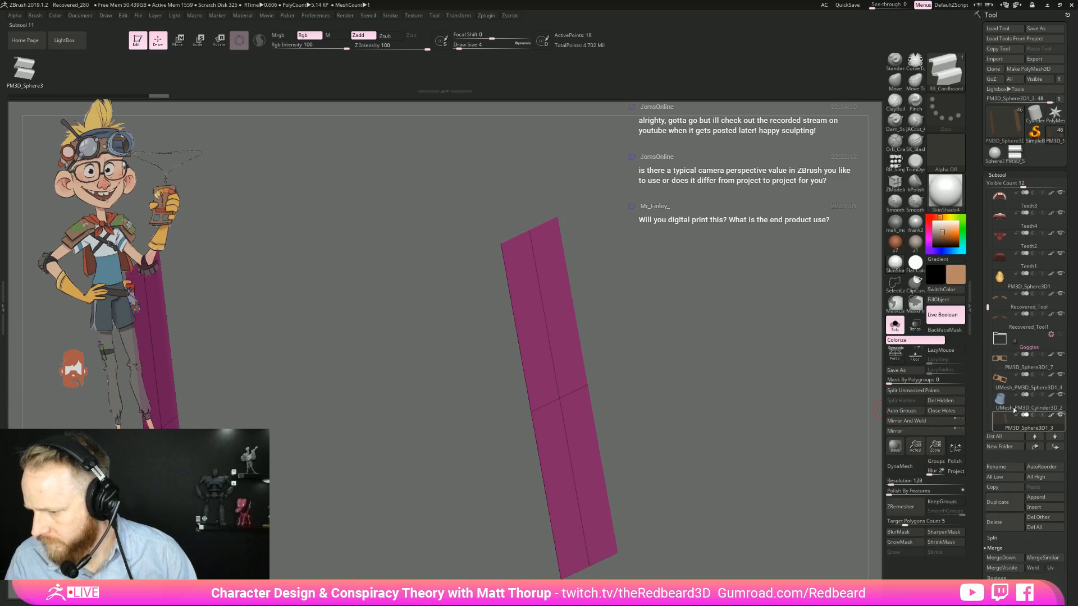
Step: Select the corrugation subtool PM3D_Sphere3D1_8, mask one edge, and stretch the corrugation across the full width of the side panels
{"action": "left_click_drag", "start_coordinate": [987, 308], "coordinate": [986, 322]}
{"action": "left_click", "coordinate": [1014, 387]}
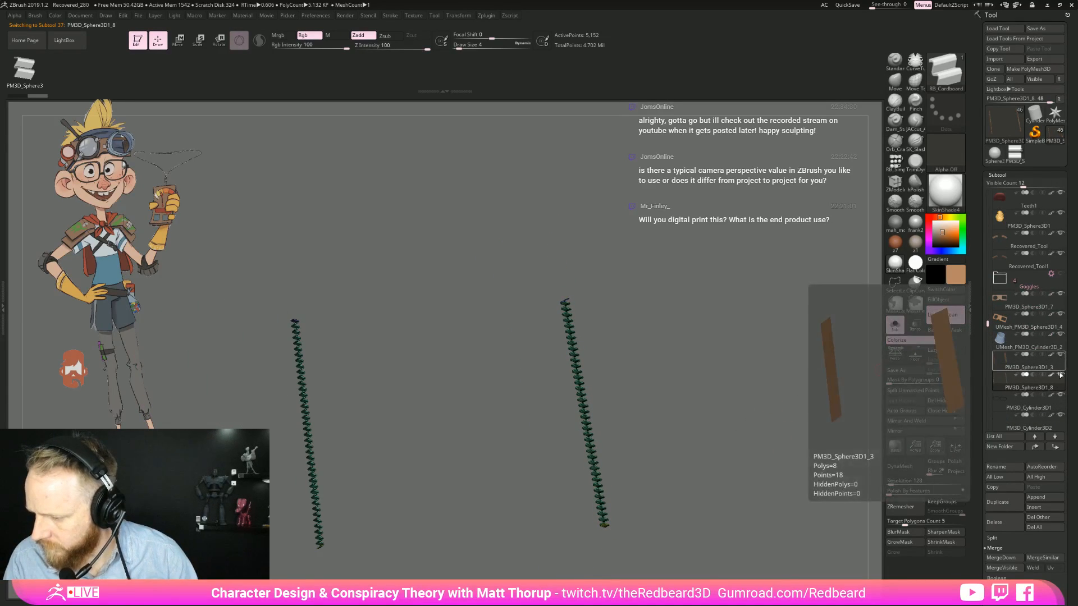
{"action": "left_click_drag", "start_coordinate": [730, 392], "coordinate": [568, 439]}
{"action": "key", "text": "w"}
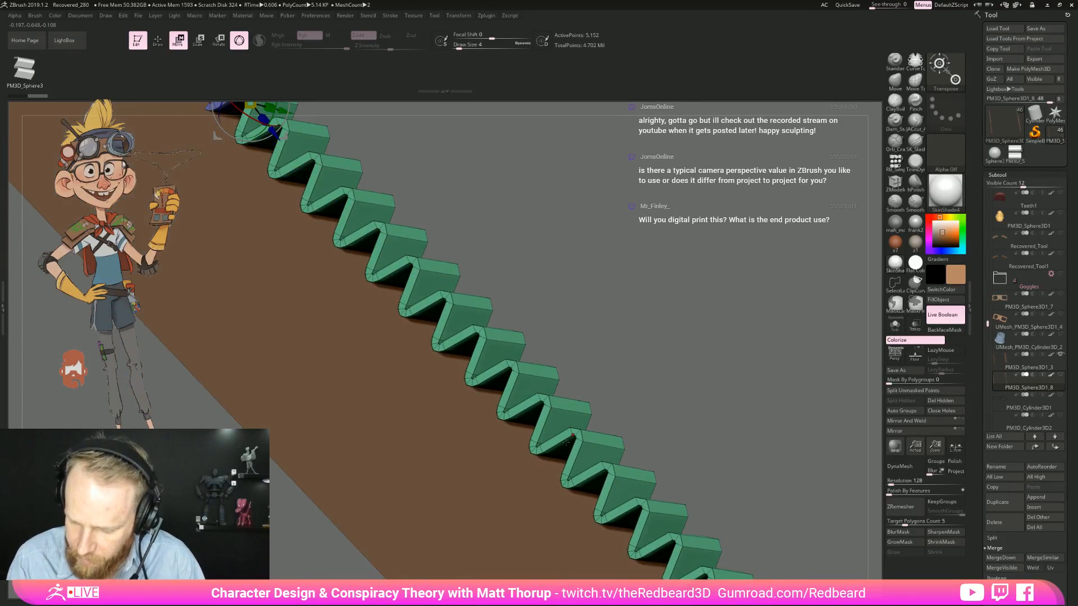
{"action": "left_click", "coordinate": [573, 456]}
{"action": "left_click_drag", "start_coordinate": [765, 385], "coordinate": [675, 416]}
{"action": "mouse_move", "coordinate": [663, 472]}
{"action": "left_mouse_down", "text": "ctrl"}
{"action": "mouse_move", "coordinate": [601, 236]}
{"action": "mouse_move", "coordinate": [590, 249]}
{"action": "mouse_move", "coordinate": [565, 581]}
{"action": "mouse_move", "coordinate": [663, 385]}
{"action": "left_mouse_up", "text": "ctrl"}
{"action": "left_click_drag", "start_coordinate": [589, 245], "coordinate": [593, 419], "text": "ctrl"}
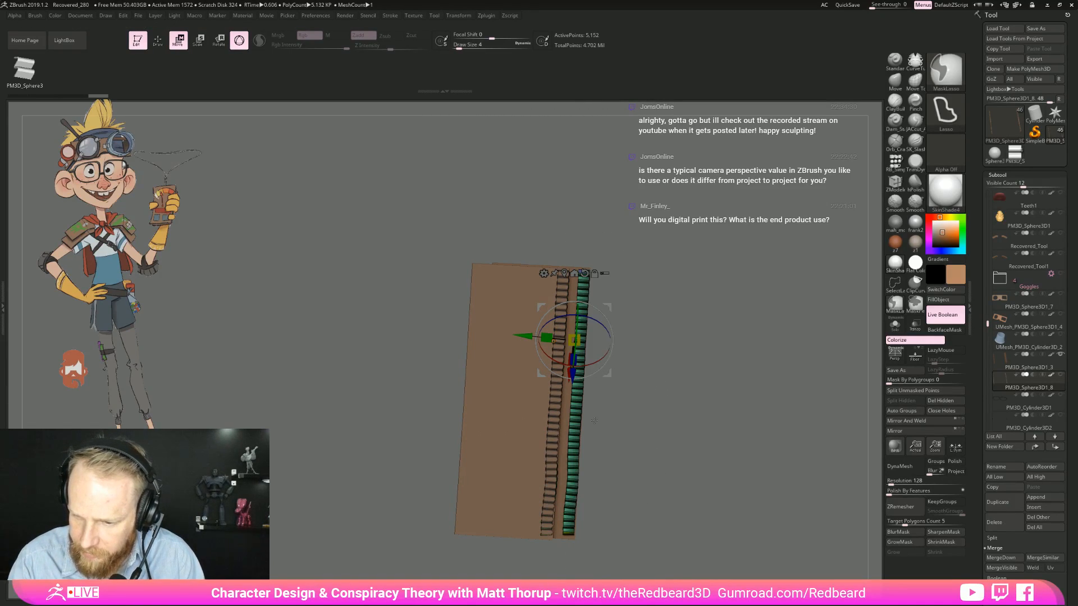
{"action": "left_click_drag", "start_coordinate": [522, 336], "coordinate": [653, 358]}
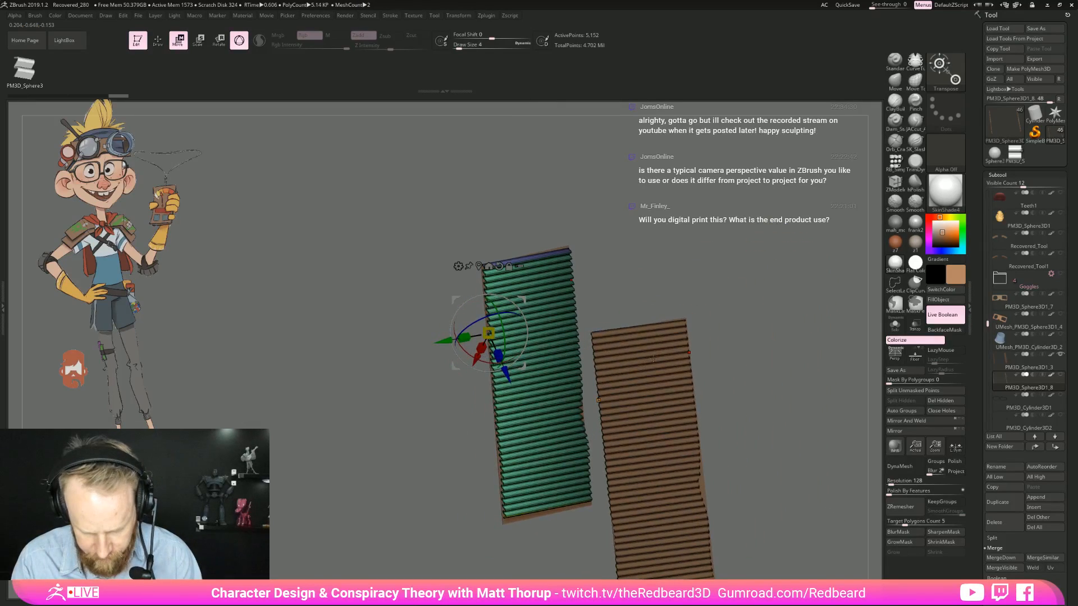
{"action": "key", "text": "q"}
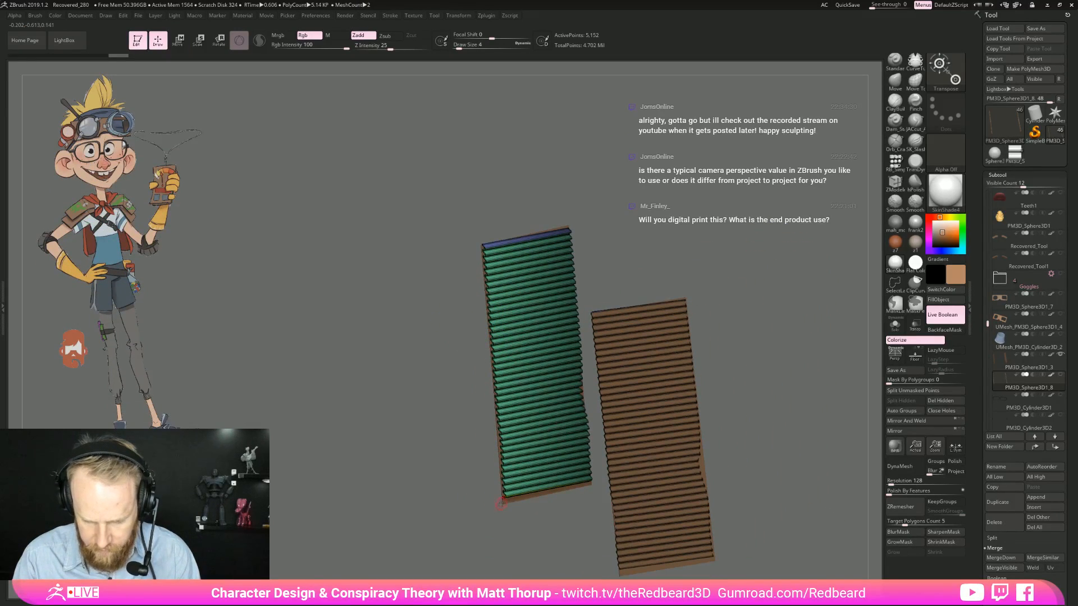
{"action": "left_click_drag", "start_coordinate": [502, 489], "coordinate": [510, 488]}
{"action": "mouse_move", "coordinate": [507, 534]}
{"action": "left_mouse_down"}
{"action": "mouse_move", "coordinate": [508, 494]}
{"action": "mouse_move", "coordinate": [509, 509]}
{"action": "left_mouse_up"}
{"action": "key", "text": "ctrl+z"}
{"action": "key", "text": "ctrl+z"}
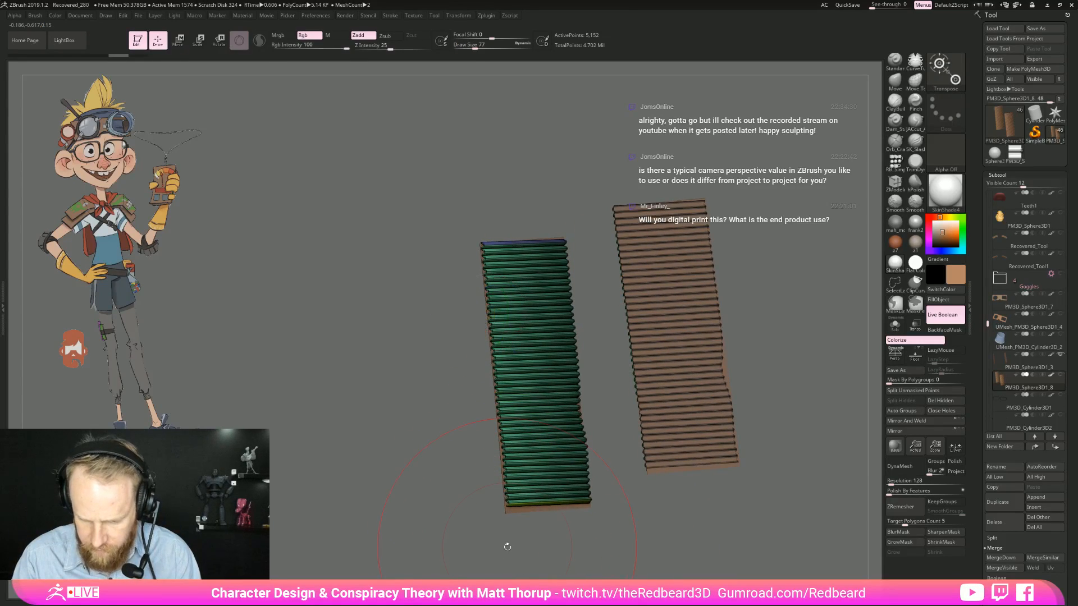
Step: Align the corrugation's lower end and corners with the flat side panels using the Move brush at small draw sizes
{"action": "left_click", "coordinate": [895, 80]}
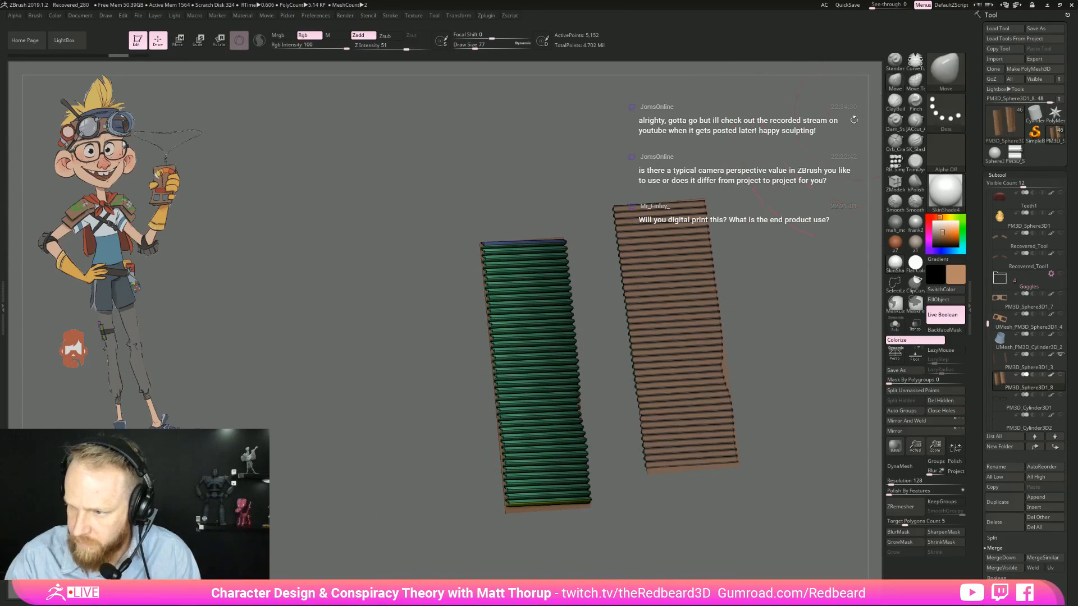
{"action": "mouse_move", "coordinate": [512, 527]}
{"action": "left_mouse_down"}
{"action": "mouse_move", "coordinate": [505, 513]}
{"action": "mouse_move", "coordinate": [514, 522]}
{"action": "left_mouse_up"}
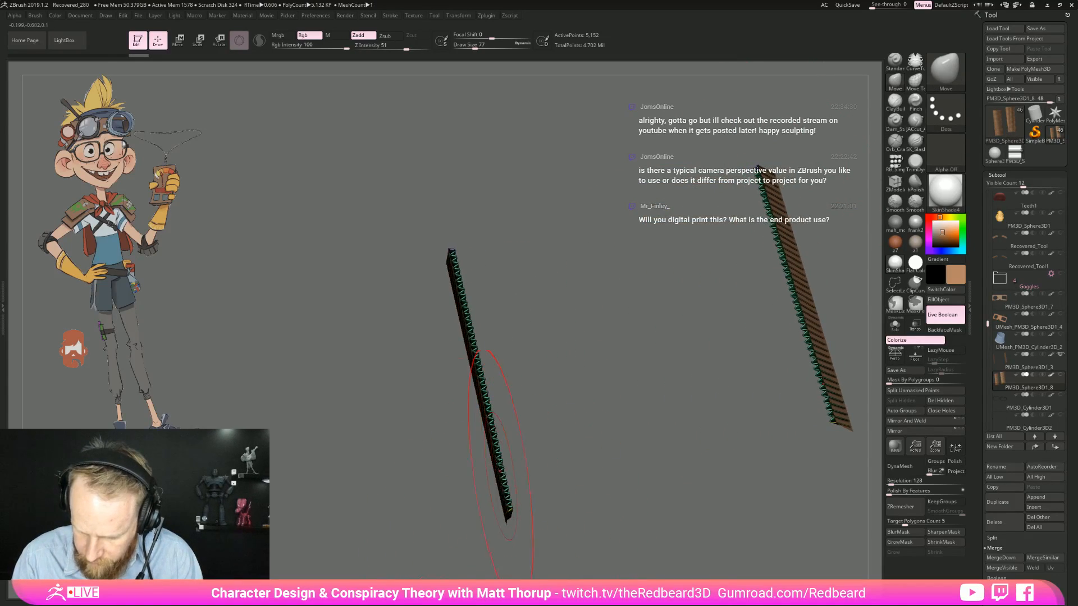
{"action": "left_click_drag", "start_coordinate": [555, 339], "coordinate": [576, 298]}
{"action": "mouse_move", "coordinate": [604, 388]}
{"action": "left_mouse_down"}
{"action": "mouse_move", "coordinate": [604, 428]}
{"action": "mouse_move", "coordinate": [583, 405]}
{"action": "left_mouse_up"}
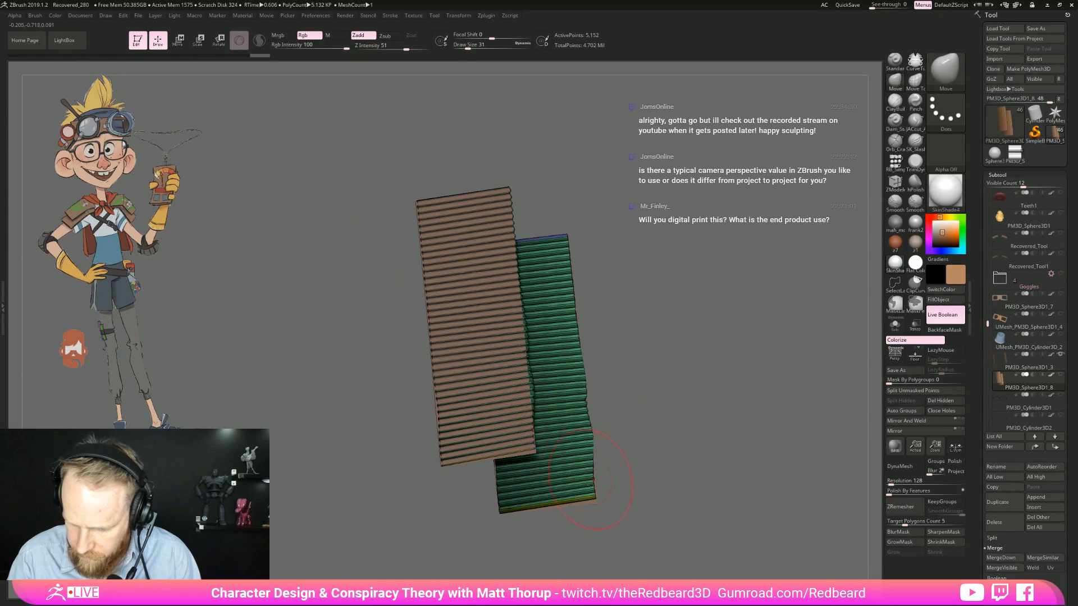
{"action": "left_click_drag", "start_coordinate": [591, 498], "coordinate": [594, 497]}
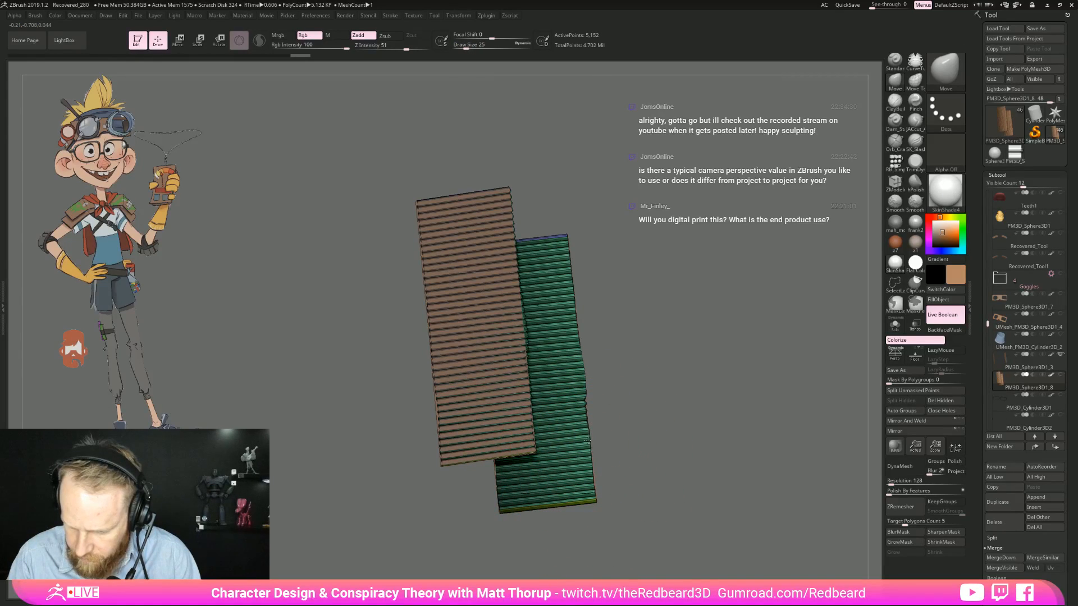
{"action": "left_click_drag", "start_coordinate": [635, 420], "coordinate": [729, 402]}
{"action": "mouse_move", "coordinate": [746, 470]}
{"action": "left_mouse_down"}
{"action": "mouse_move", "coordinate": [772, 452]}
{"action": "mouse_move", "coordinate": [742, 414]}
{"action": "mouse_move", "coordinate": [642, 416]}
{"action": "mouse_move", "coordinate": [631, 471]}
{"action": "left_mouse_up"}
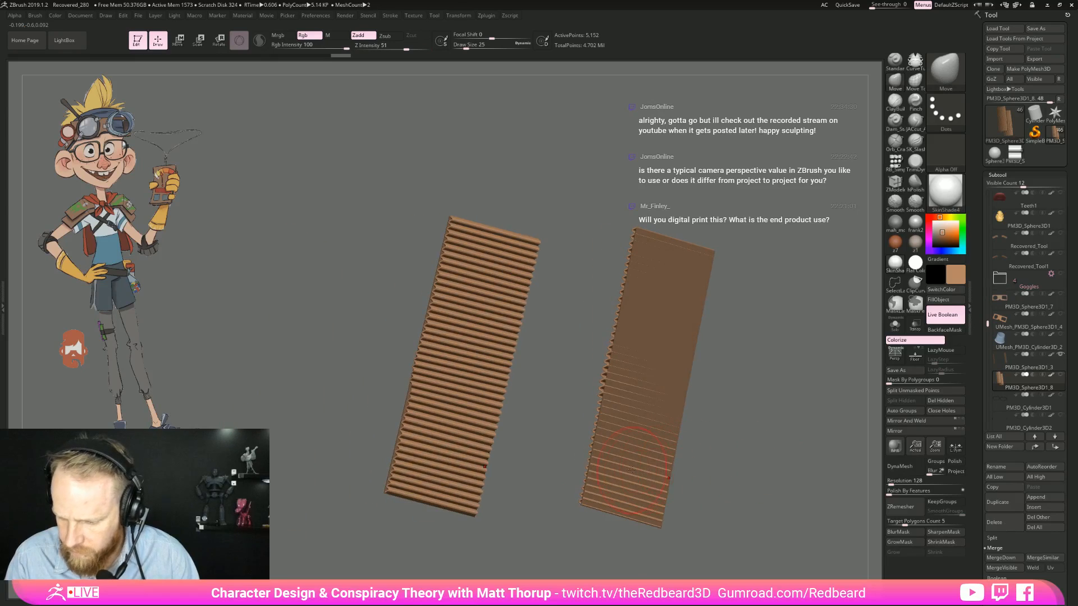
{"action": "left_click_drag", "start_coordinate": [724, 403], "coordinate": [737, 405]}
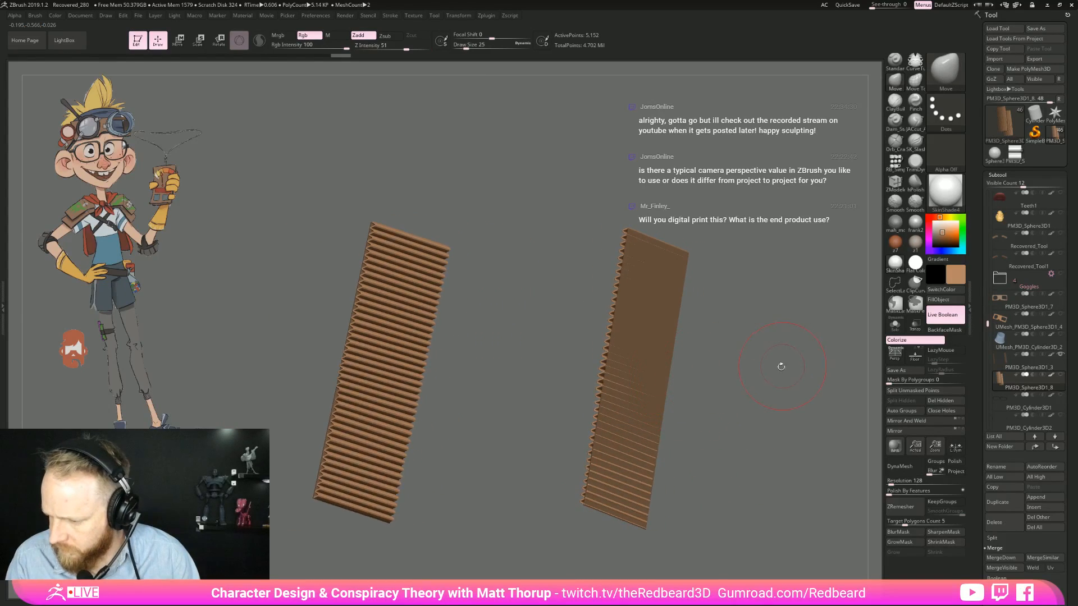
Step: Select the flat panels PM3D_Sphere3D1_3, show the corrugation PM3D_Sphere3D1_8 alongside, and give the panels thickness with ZModeler
{"action": "key", "text": "Up"}
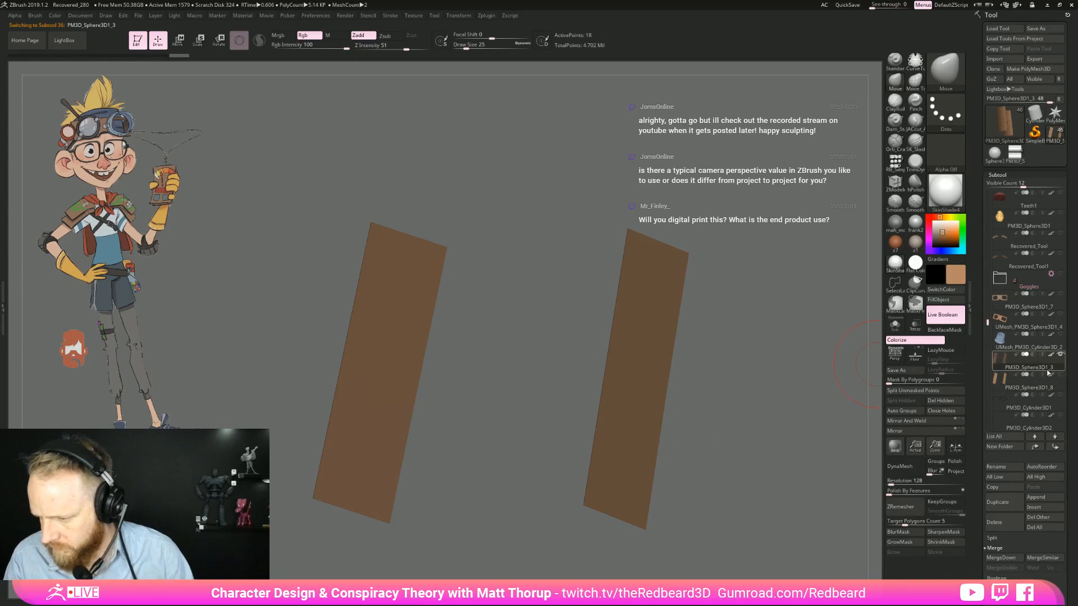
{"action": "left_click", "coordinate": [1061, 376]}
{"action": "mouse_move", "coordinate": [705, 405]}
{"action": "left_mouse_down"}
{"action": "mouse_move", "coordinate": [734, 401]}
{"action": "mouse_move", "coordinate": [713, 397]}
{"action": "left_mouse_up"}
{"action": "key", "text": "b"}
{"action": "key", "text": "z"}
{"action": "key", "text": "m"}
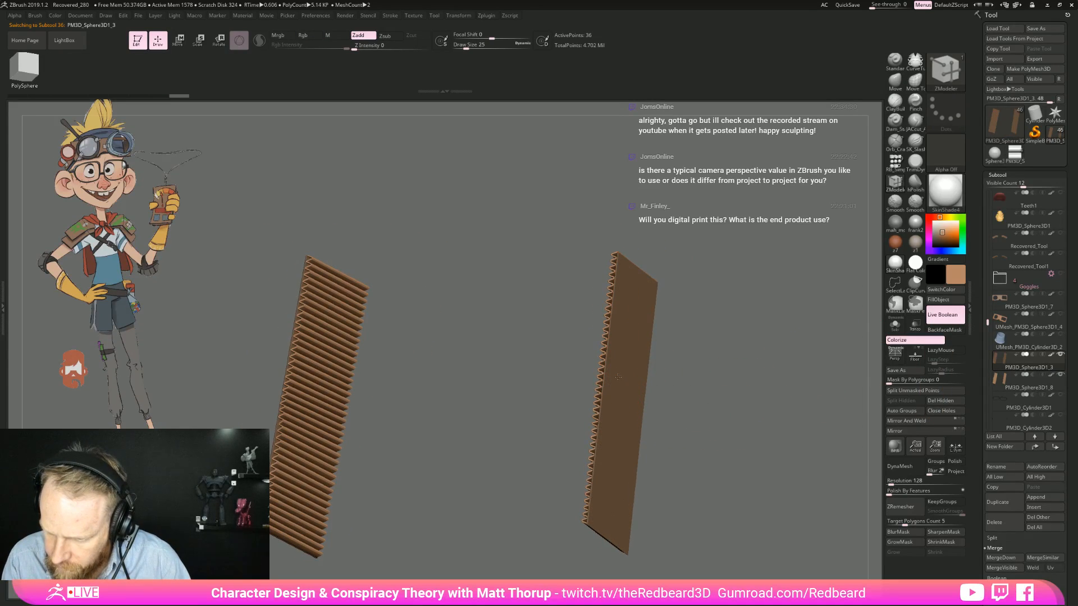
Step: Duplicate the thickened panels and move the copies to the other face of the corrugation to sandwich it
{"action": "left_click_drag", "start_coordinate": [672, 356], "coordinate": [680, 399]}
{"action": "key", "text": "w"}
{"action": "left_click", "coordinate": [635, 400], "text": "alt"}
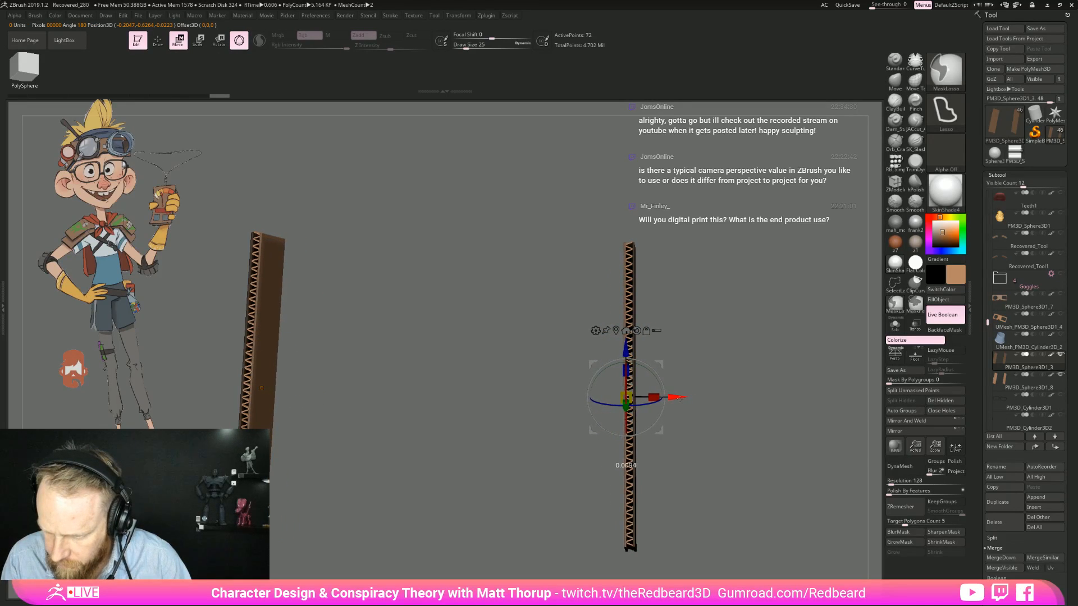
{"action": "key", "text": "q"}
{"action": "left_click_drag", "start_coordinate": [705, 358], "coordinate": [722, 378], "text": "ctrl"}
{"action": "mouse_move", "coordinate": [724, 382]}
{"action": "left_mouse_down", "text": "alt"}
{"action": "mouse_move", "coordinate": [724, 364]}
{"action": "mouse_move", "coordinate": [684, 370]}
{"action": "mouse_move", "coordinate": [727, 360]}
{"action": "mouse_move", "coordinate": [728, 323]}
{"action": "mouse_move", "coordinate": [752, 361]}
{"action": "mouse_move", "coordinate": [750, 403]}
{"action": "mouse_move", "coordinate": [782, 362]}
{"action": "mouse_move", "coordinate": [716, 342]}
{"action": "left_mouse_up", "text": "alt"}
{"action": "left_click_drag", "start_coordinate": [742, 377], "coordinate": [756, 409]}
Step: Set the active colour to white and show all the character's subtools again
{"action": "left_click", "coordinate": [930, 219]}
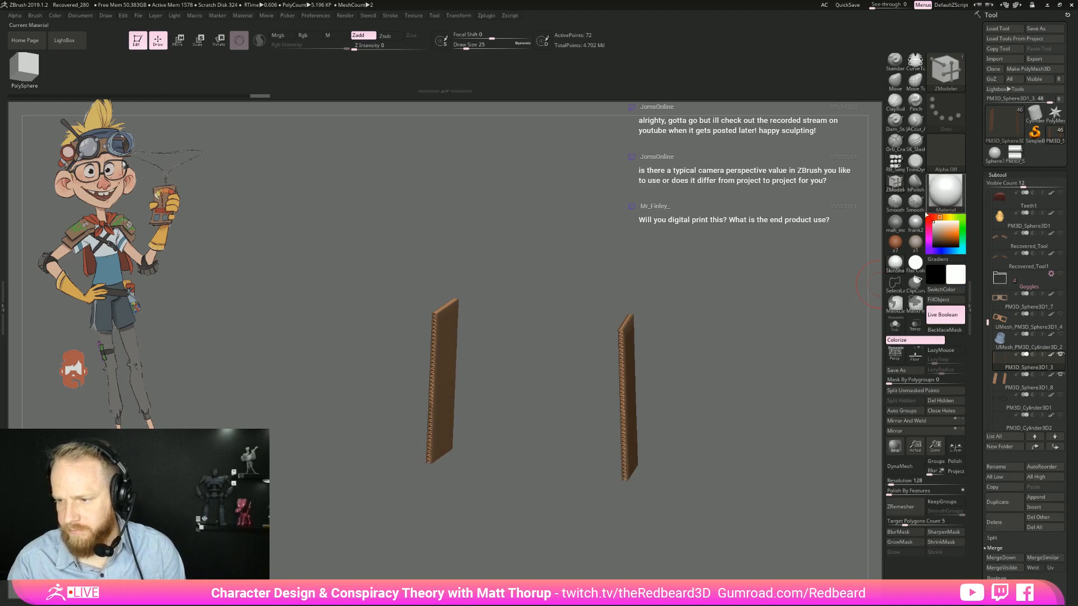
{"action": "left_click_drag", "start_coordinate": [703, 392], "coordinate": [741, 390], "text": "shift"}
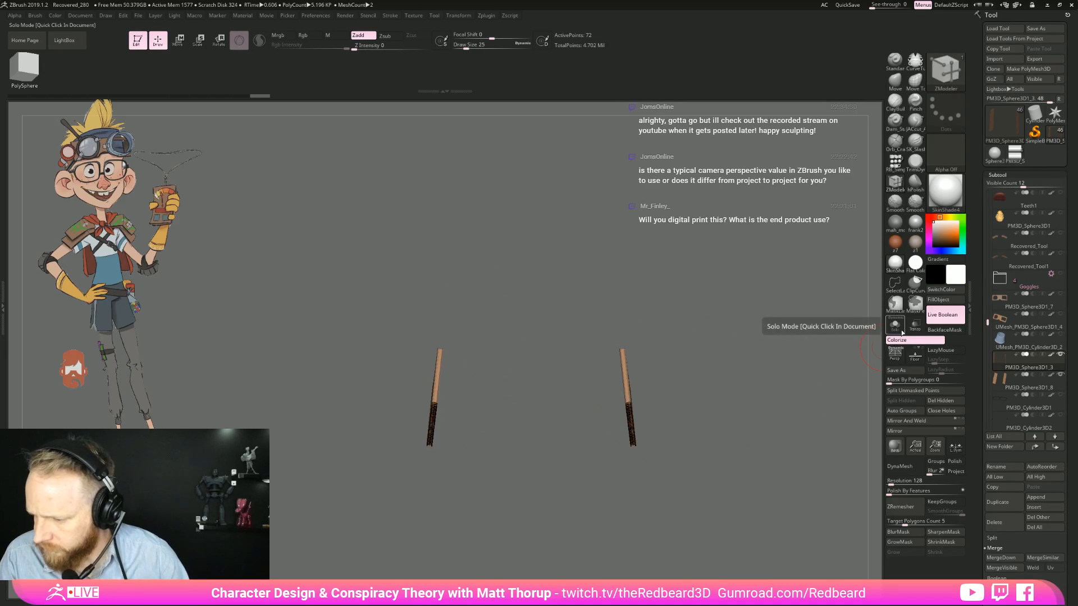
{"action": "left_click", "coordinate": [1060, 355]}
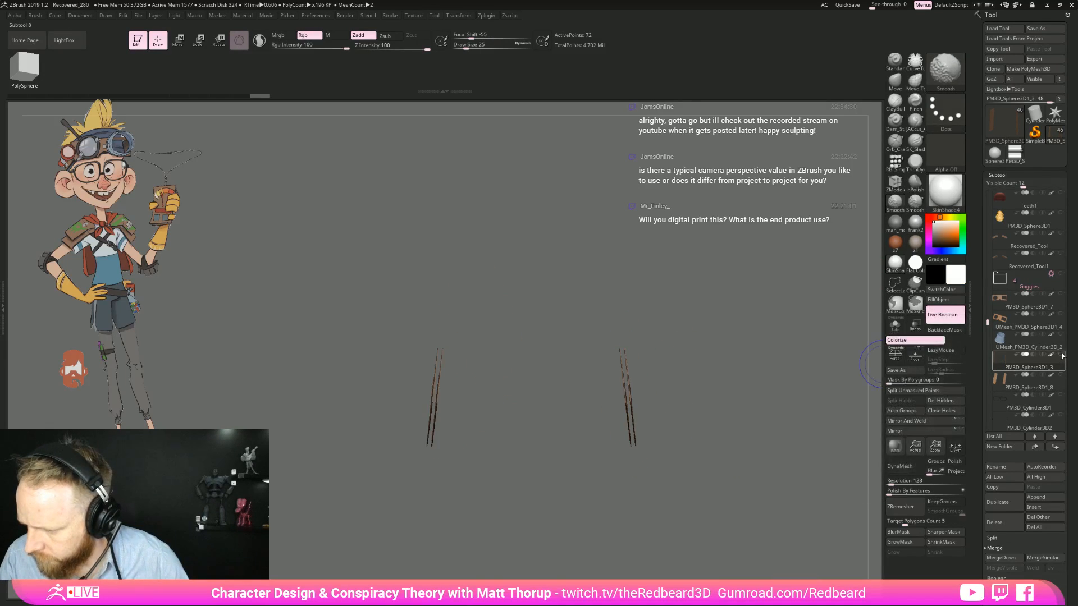
{"action": "left_click", "coordinate": [1061, 356], "text": "shift"}
{"action": "left_click_drag", "start_coordinate": [761, 381], "coordinate": [760, 410]}
{"action": "left_click_drag", "start_coordinate": [736, 470], "coordinate": [708, 364]}
{"action": "left_click_drag", "start_coordinate": [708, 364], "coordinate": [533, 472], "text": "alt"}
{"action": "key", "text": "f"}
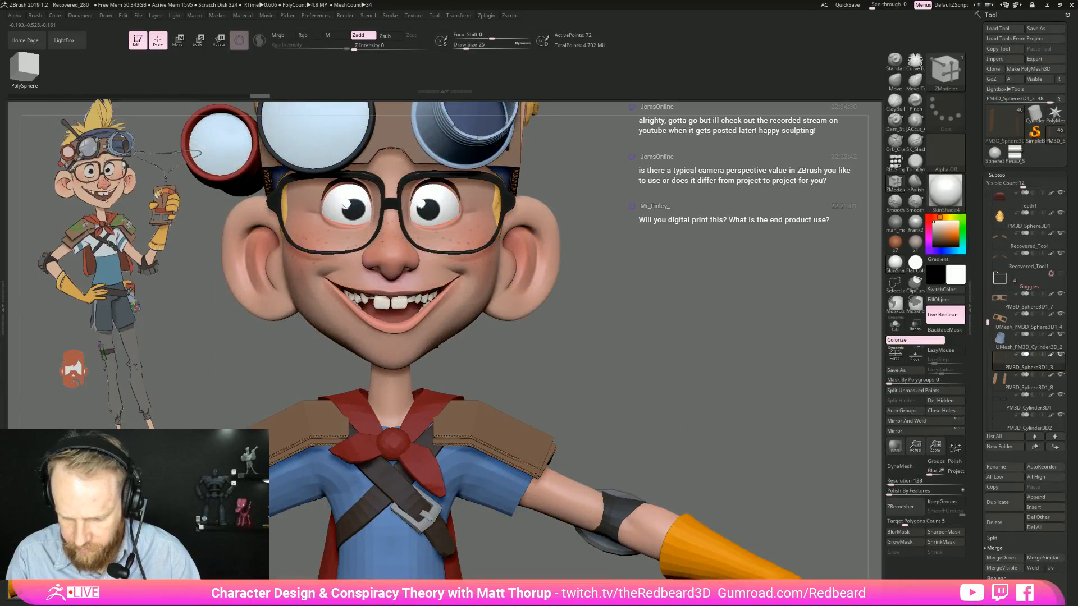
Step: Reshape the outer ends of the layered cardboard shoulder pads Recovered_Tool1 with the Move brush, varying its size
{"action": "left_click_drag", "start_coordinate": [622, 432], "coordinate": [533, 440]}
{"action": "key", "text": "b"}
{"action": "key", "text": "m"}
{"action": "key", "text": "v"}
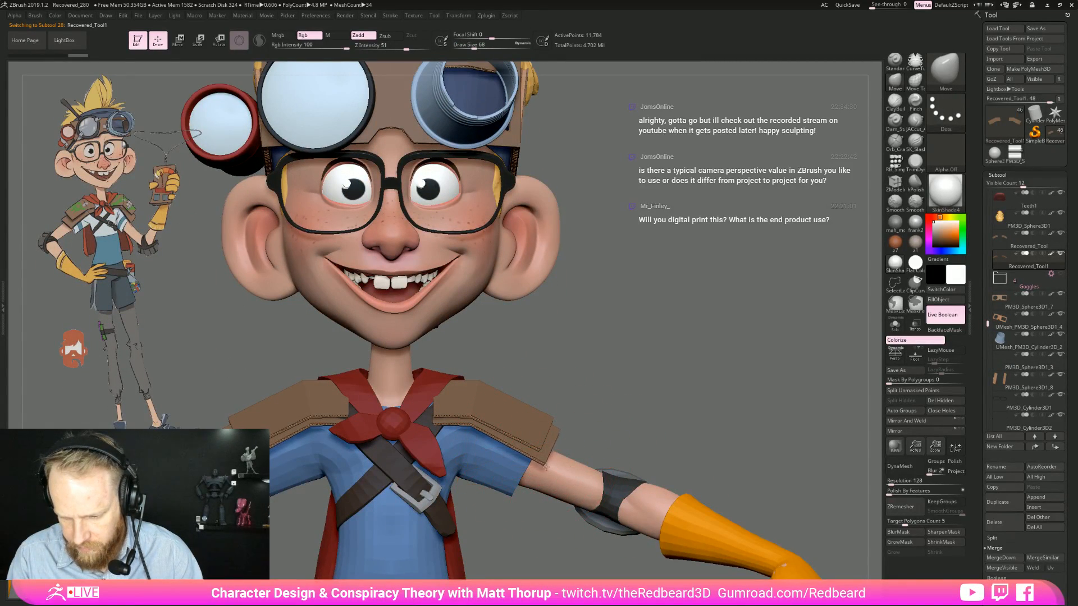
{"action": "left_click_drag", "start_coordinate": [637, 501], "coordinate": [665, 356]}
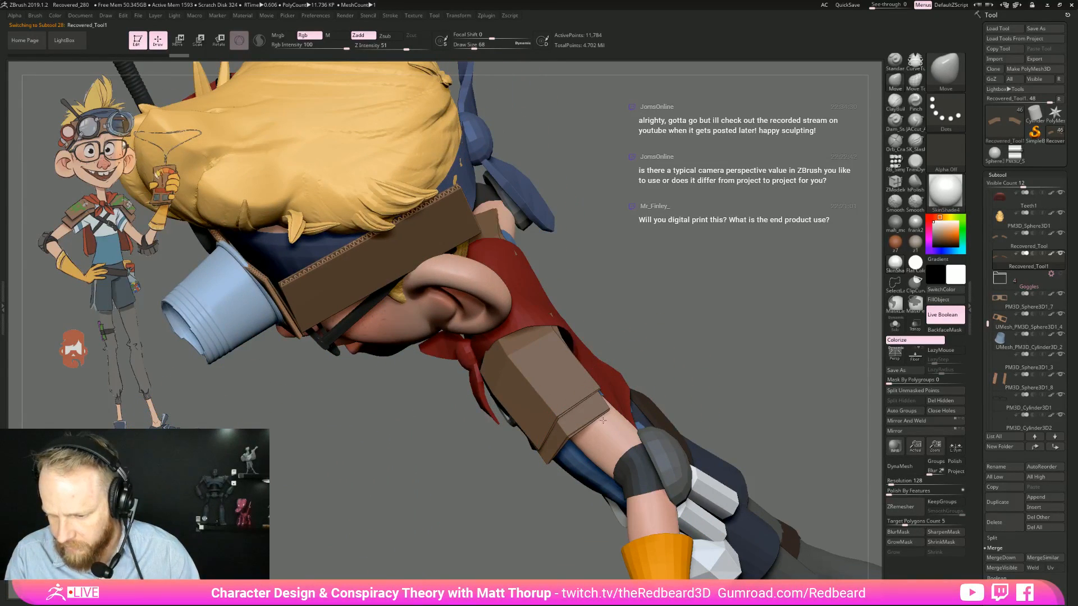
{"action": "key", "text": "bracketleft"}
{"action": "key", "text": "bracketleft"}
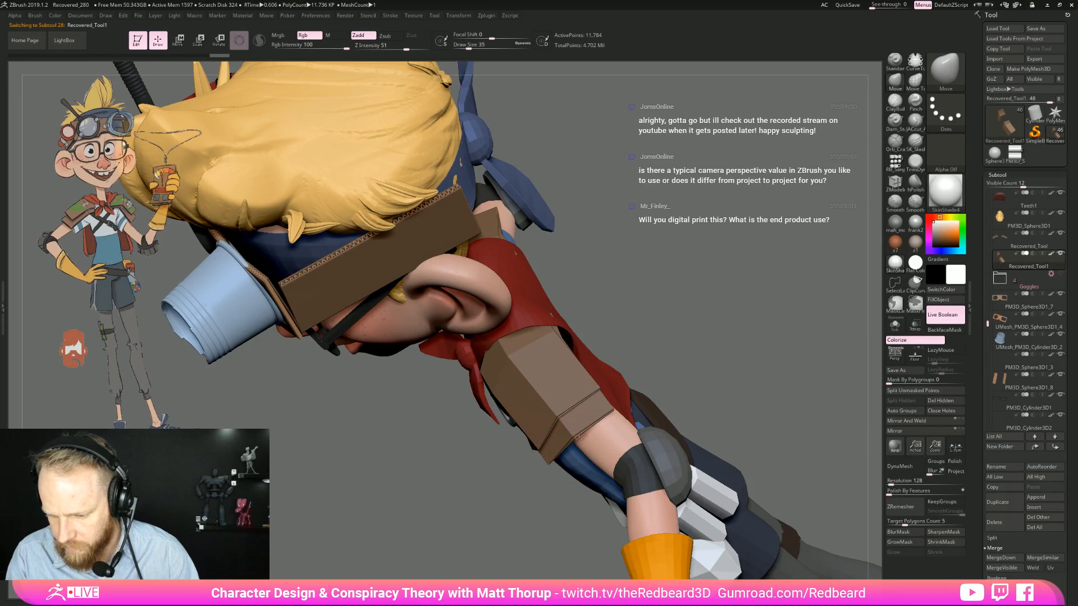
{"action": "left_click_drag", "start_coordinate": [637, 396], "coordinate": [572, 421]}
{"action": "key", "text": "bracketright"}
{"action": "key", "text": "bracketright"}
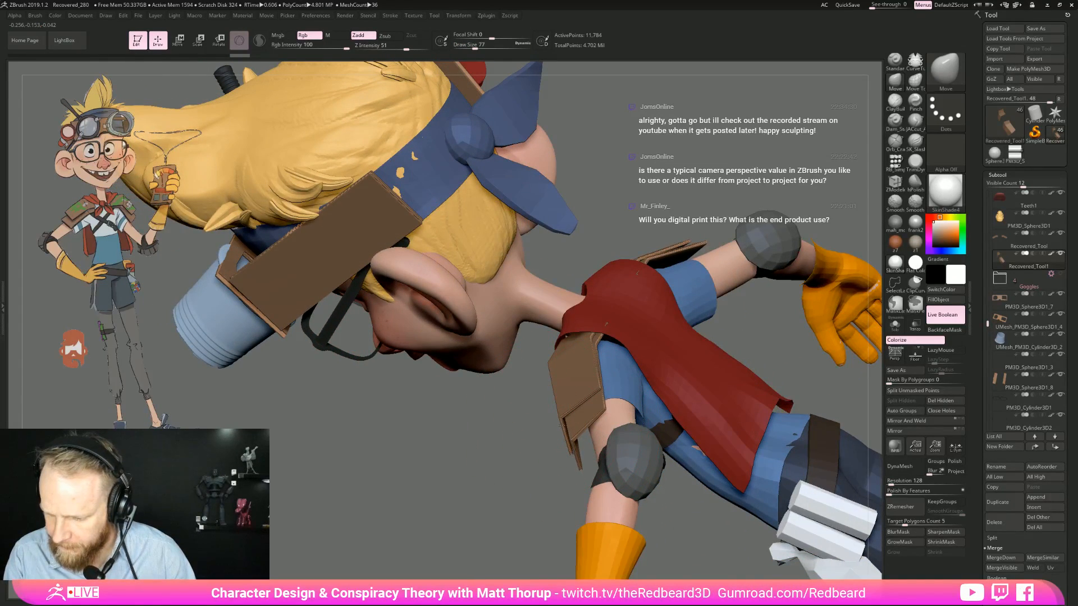
{"action": "mouse_move", "coordinate": [510, 477]}
{"action": "left_mouse_down"}
{"action": "mouse_move", "coordinate": [696, 367]}
{"action": "mouse_move", "coordinate": [575, 422]}
{"action": "mouse_move", "coordinate": [562, 404]}
{"action": "mouse_move", "coordinate": [419, 387]}
{"action": "left_mouse_up"}
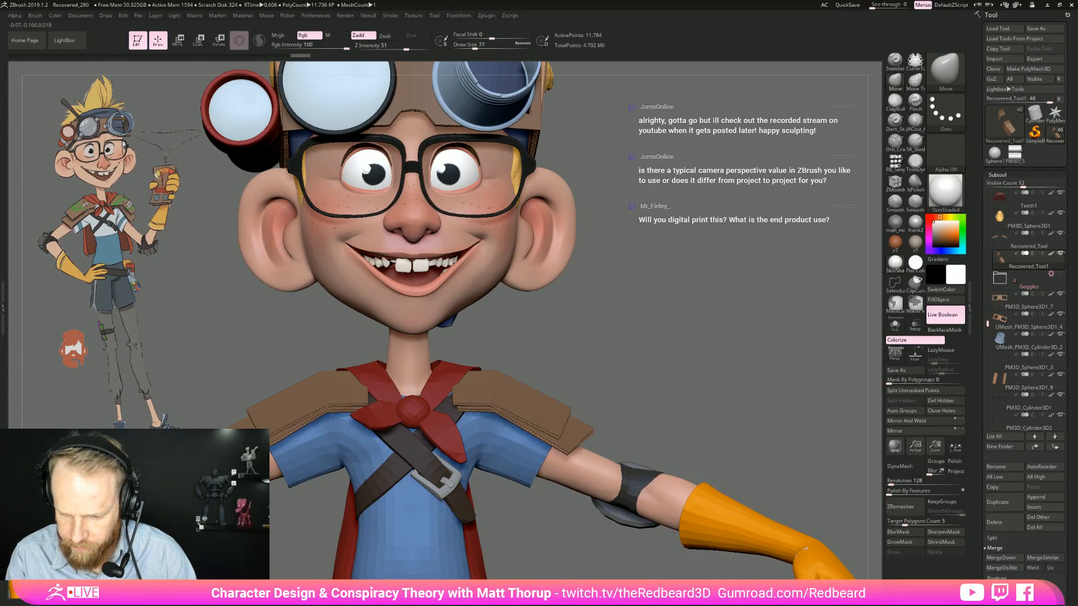
{"action": "mouse_move", "coordinate": [421, 392]}
{"action": "left_mouse_down"}
{"action": "mouse_move", "coordinate": [464, 416]}
{"action": "mouse_move", "coordinate": [495, 403]}
{"action": "mouse_move", "coordinate": [488, 356]}
{"action": "mouse_move", "coordinate": [503, 340]}
{"action": "left_mouse_up"}
{"action": "left_click_drag", "start_coordinate": [678, 496], "coordinate": [696, 393]}
{"action": "left_click_drag", "start_coordinate": [902, 330], "coordinate": [782, 365], "text": "alt"}
{"action": "key", "text": "alt+Tab"}
{"action": "key", "text": "alt+Tab"}
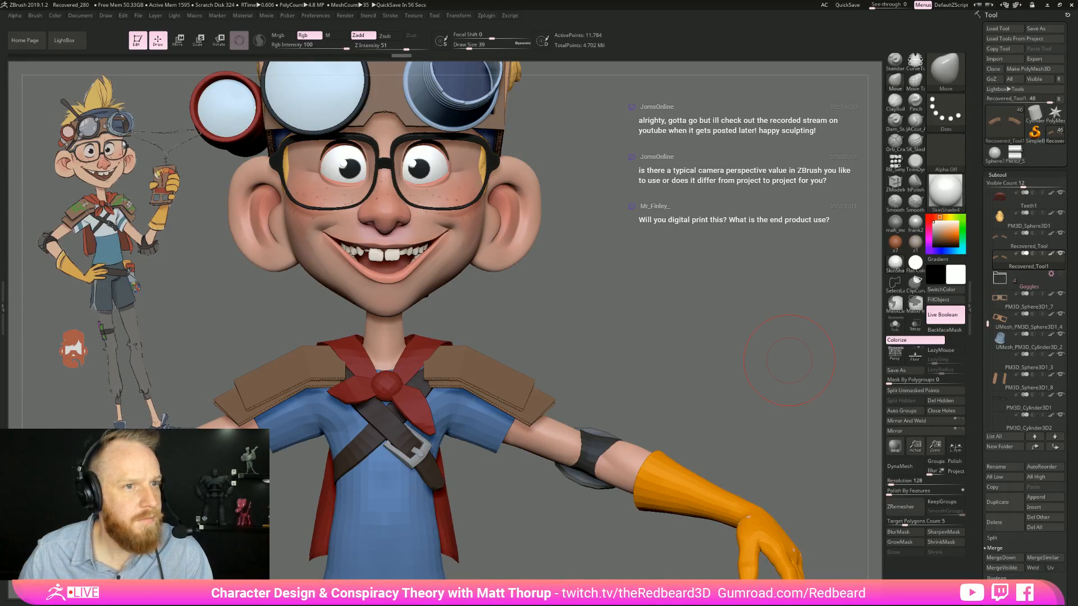
{"action": "key", "text": "alt+Tab"}
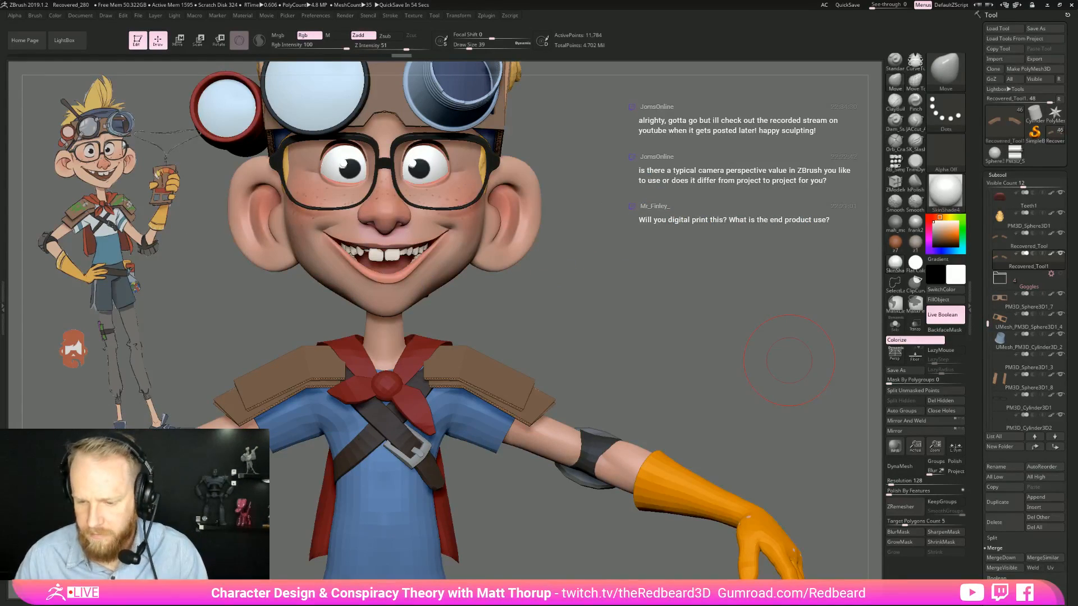
{"action": "mouse_move", "coordinate": [692, 362]}
{"action": "left_mouse_down"}
{"action": "mouse_move", "coordinate": [620, 359]}
{"action": "mouse_move", "coordinate": [694, 371]}
{"action": "left_mouse_up"}
{"action": "key", "text": "alt+Tab"}
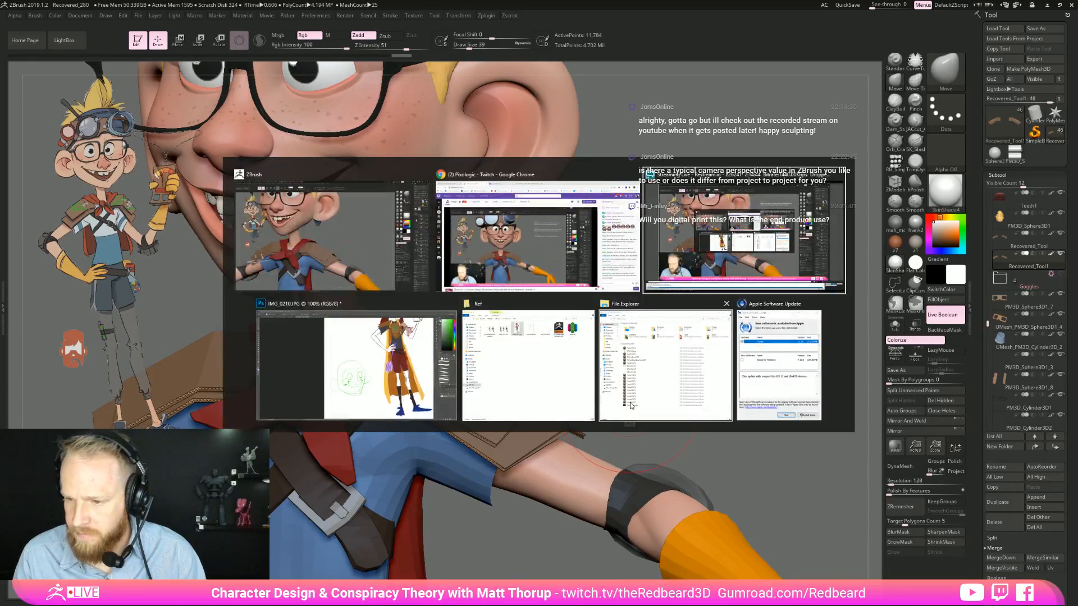
Step: Isolate the shoulder pads Recovered_Tool1 with polyframes on and examine their cover panels and corrugated core separately and together
{"action": "left_click", "coordinate": [894, 327]}
{"action": "left_click_drag", "start_coordinate": [694, 365], "coordinate": [757, 407], "text": "alt"}
{"action": "key", "text": "shift+f"}
{"action": "left_click", "coordinate": [712, 487], "text": "ctrl+shift"}
{"action": "left_click", "coordinate": [908, 554]}
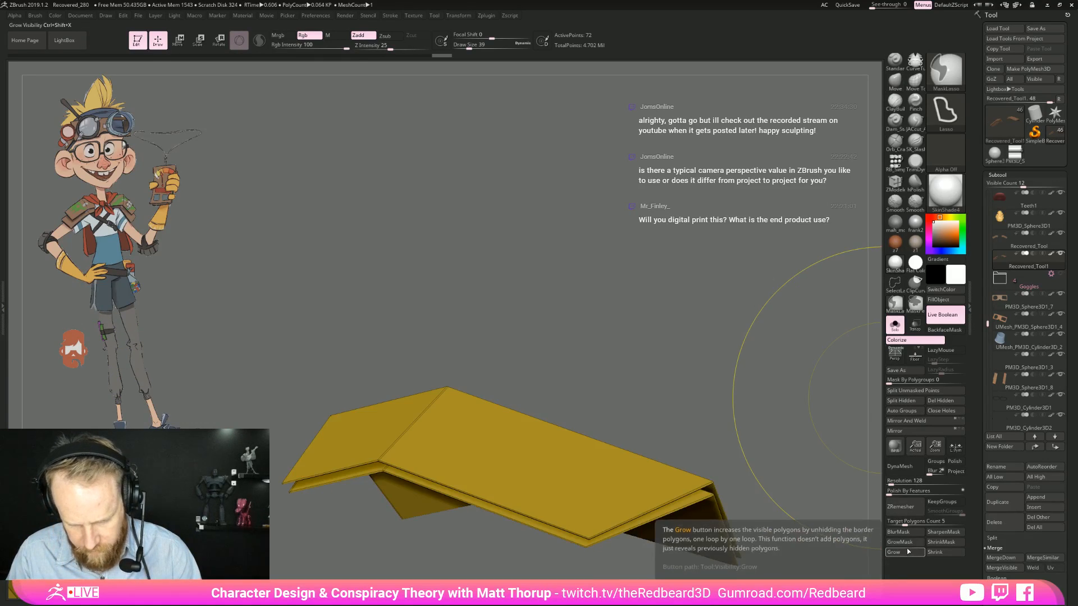
{"action": "left_click", "coordinate": [780, 443], "text": "ctrl+shift"}
{"action": "left_click", "coordinate": [780, 444], "text": "ctrl+shift"}
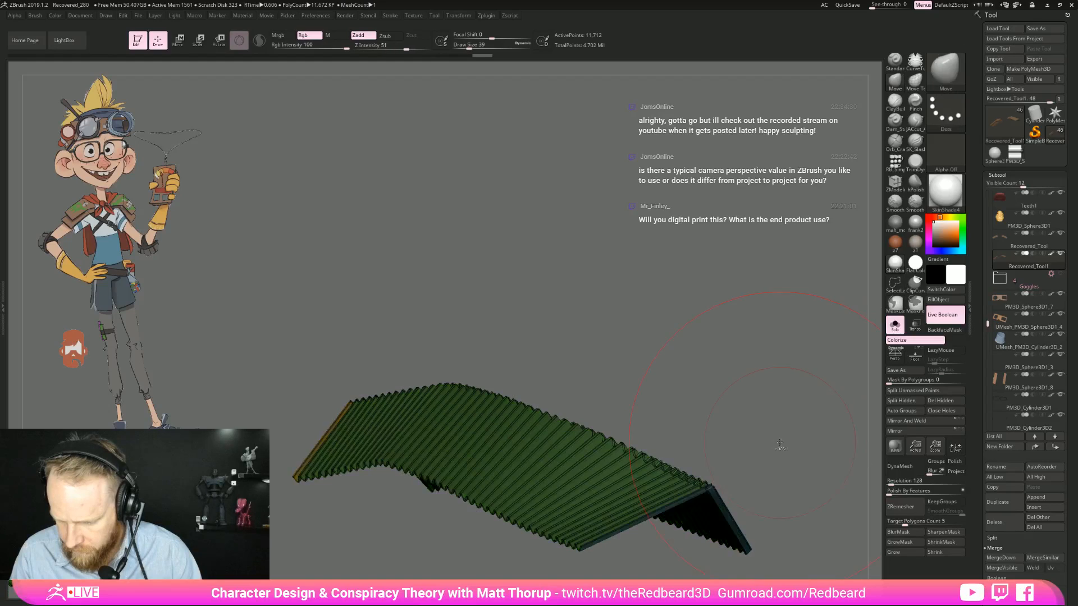
{"action": "left_click_drag", "start_coordinate": [780, 437], "coordinate": [755, 438]}
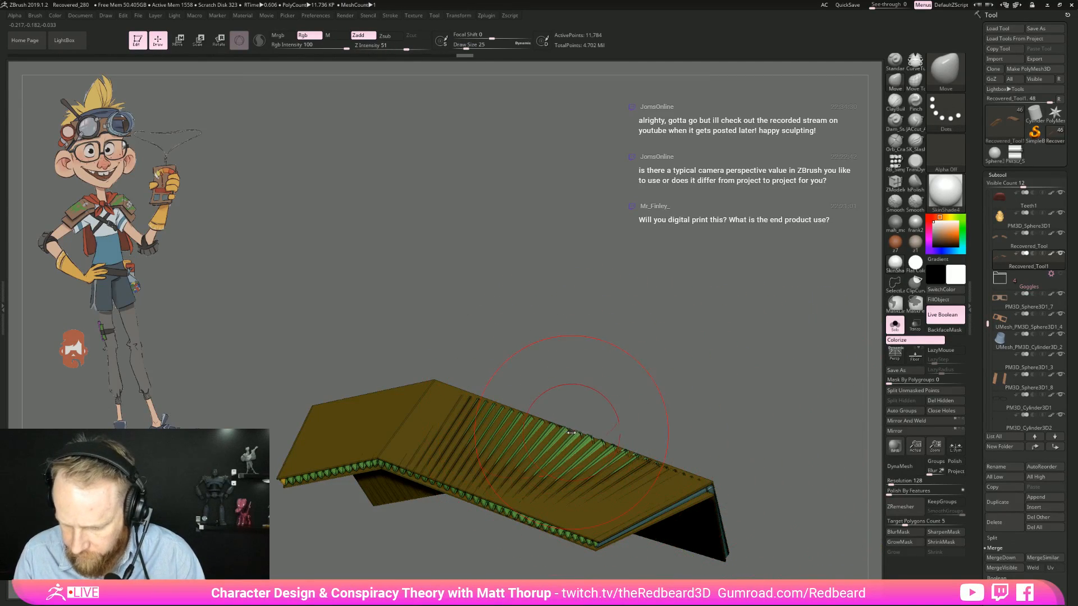
{"action": "mouse_move", "coordinate": [595, 430]}
{"action": "left_mouse_down"}
{"action": "mouse_move", "coordinate": [606, 425]}
{"action": "mouse_move", "coordinate": [556, 410]}
{"action": "mouse_move", "coordinate": [639, 436]}
{"action": "mouse_move", "coordinate": [690, 388]}
{"action": "mouse_move", "coordinate": [704, 397]}
{"action": "left_mouse_up"}
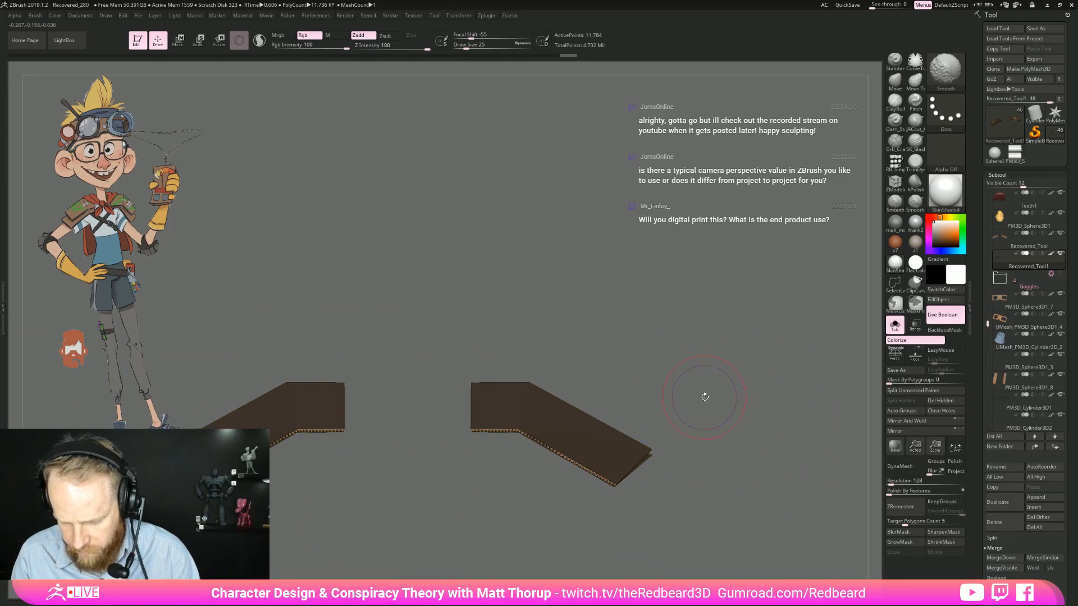
Step: Bring the rest of the character back and view the shoulder pads from behind
{"action": "mouse_move", "coordinate": [796, 373]}
{"action": "left_mouse_down"}
{"action": "mouse_move", "coordinate": [748, 425]}
{"action": "mouse_move", "coordinate": [761, 407]}
{"action": "mouse_move", "coordinate": [729, 370]}
{"action": "mouse_move", "coordinate": [709, 365]}
{"action": "mouse_move", "coordinate": [793, 407]}
{"action": "mouse_move", "coordinate": [782, 370]}
{"action": "left_mouse_up"}
{"action": "key", "text": "ctrl+shift+s"}
{"action": "key", "text": "f"}
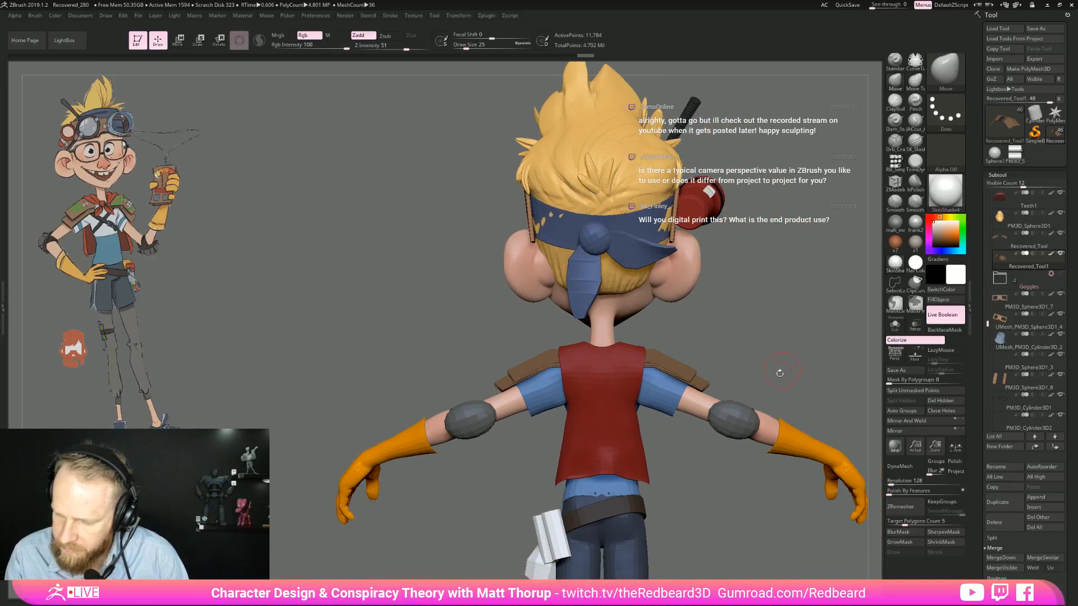
Step: Examine the whole character from the back, side, front and three-quarter views
{"action": "mouse_move", "coordinate": [717, 448]}
{"action": "left_mouse_down"}
{"action": "mouse_move", "coordinate": [717, 433]}
{"action": "mouse_move", "coordinate": [766, 406]}
{"action": "mouse_move", "coordinate": [714, 407]}
{"action": "mouse_move", "coordinate": [676, 423]}
{"action": "mouse_move", "coordinate": [674, 402]}
{"action": "mouse_move", "coordinate": [653, 493]}
{"action": "left_mouse_up"}
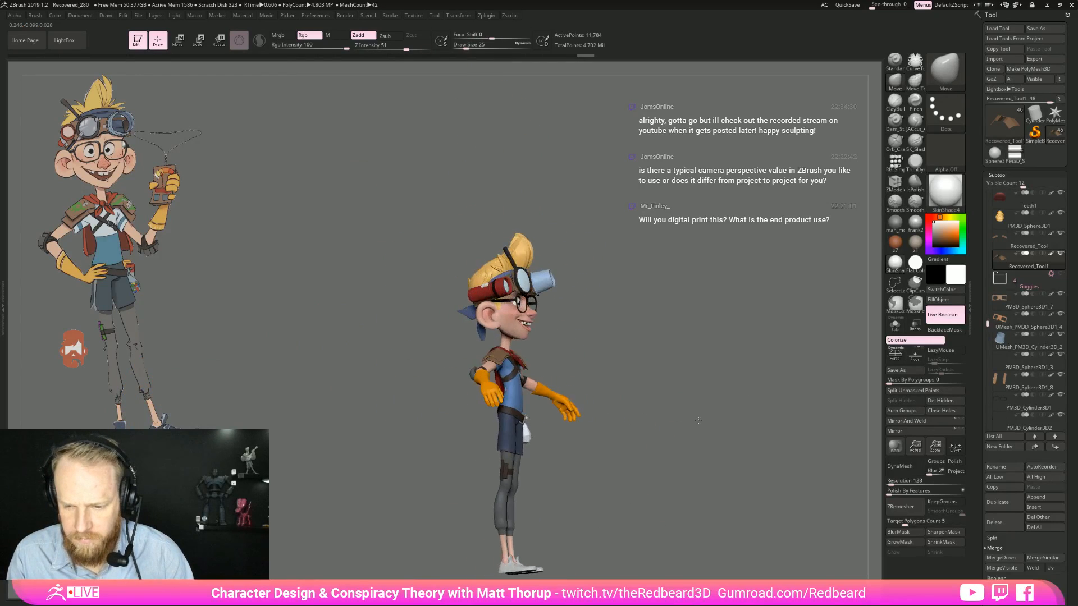
{"action": "mouse_move", "coordinate": [679, 410]}
{"action": "left_mouse_down", "text": "alt"}
{"action": "mouse_move", "coordinate": [719, 415]}
{"action": "mouse_move", "coordinate": [683, 433]}
{"action": "mouse_move", "coordinate": [665, 393]}
{"action": "mouse_move", "coordinate": [691, 459]}
{"action": "mouse_move", "coordinate": [644, 479]}
{"action": "mouse_move", "coordinate": [657, 365]}
{"action": "mouse_move", "coordinate": [644, 435]}
{"action": "mouse_move", "coordinate": [657, 387]}
{"action": "mouse_move", "coordinate": [685, 395]}
{"action": "mouse_move", "coordinate": [533, 413]}
{"action": "mouse_move", "coordinate": [673, 408]}
{"action": "left_mouse_up", "text": "alt"}
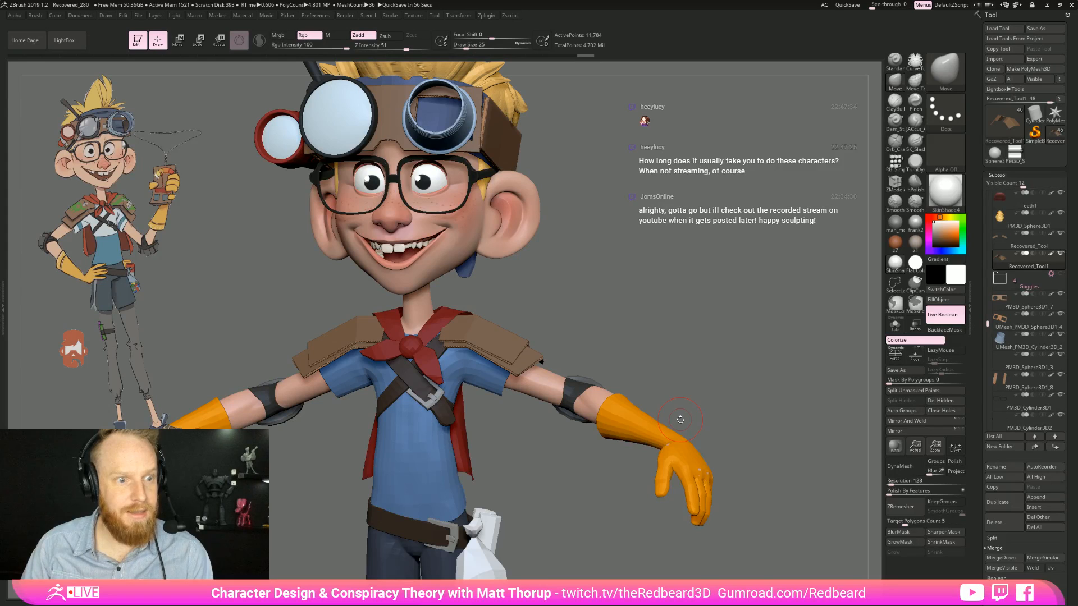
{"action": "left_click_drag", "start_coordinate": [754, 370], "coordinate": [725, 412]}
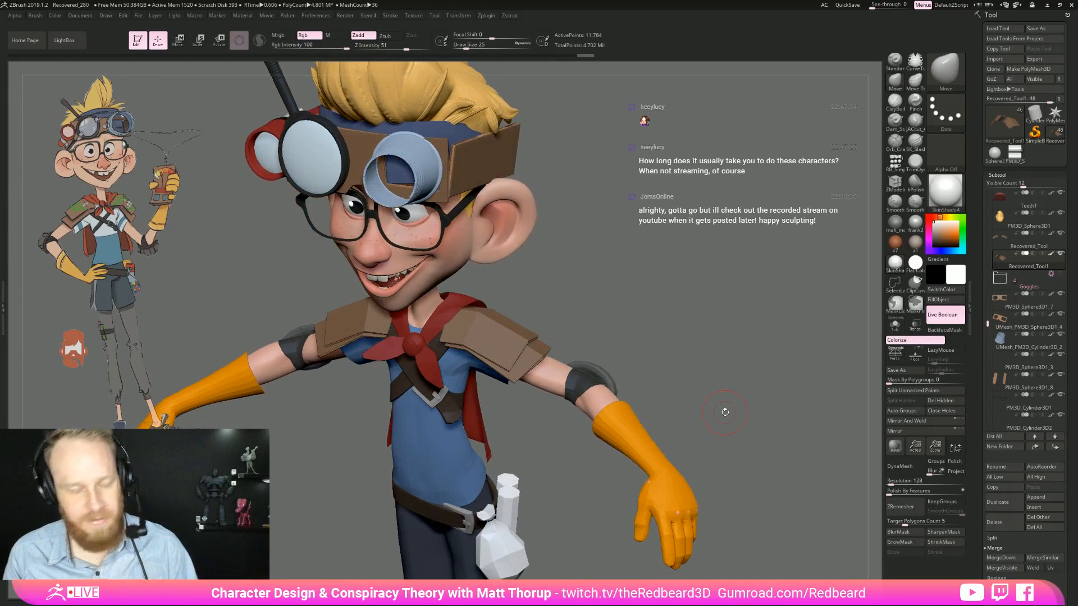
{"action": "left_click_drag", "start_coordinate": [740, 347], "coordinate": [649, 336]}
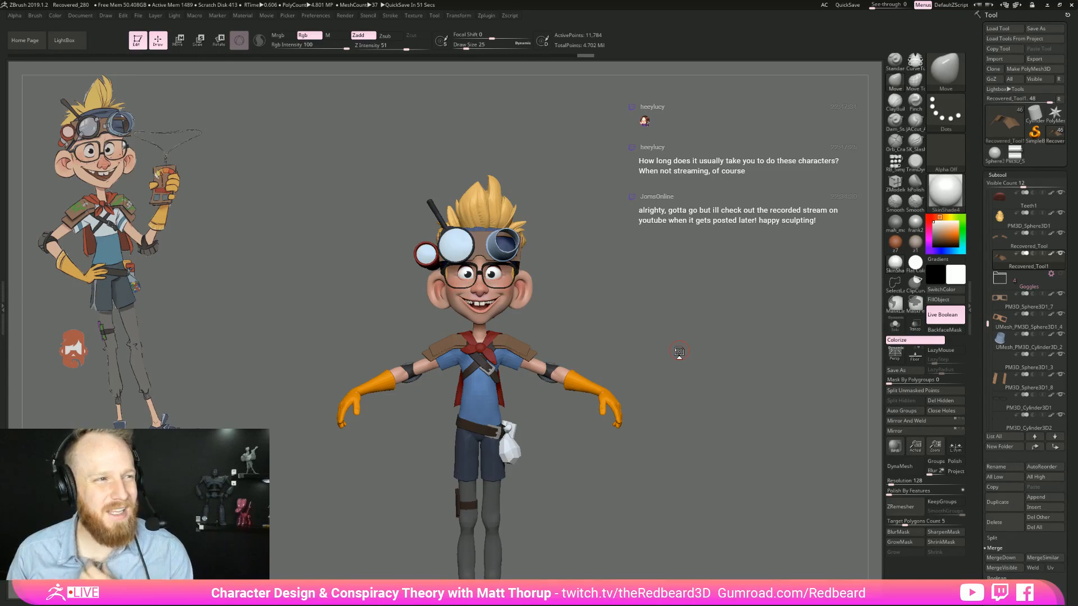
{"action": "left_click_drag", "start_coordinate": [682, 366], "coordinate": [632, 382]}
{"action": "mouse_move", "coordinate": [659, 449]}
{"action": "left_mouse_down", "text": "alt"}
{"action": "mouse_move", "coordinate": [742, 399]}
{"action": "mouse_move", "coordinate": [548, 515]}
{"action": "mouse_move", "coordinate": [500, 483]}
{"action": "mouse_move", "coordinate": [689, 438]}
{"action": "mouse_move", "coordinate": [740, 440]}
{"action": "mouse_move", "coordinate": [707, 432]}
{"action": "mouse_move", "coordinate": [722, 395]}
{"action": "mouse_move", "coordinate": [708, 387]}
{"action": "left_mouse_up", "text": "alt"}
Step: Carve creases into the elbow strap Extract16 with a fine creasing brush in Zsub mode
{"action": "left_click_drag", "start_coordinate": [667, 309], "coordinate": [706, 346]}
{"action": "key", "text": "shift+f"}
{"action": "key", "text": "shift+f"}
{"action": "mouse_move", "coordinate": [707, 338]}
{"action": "left_mouse_down"}
{"action": "mouse_move", "coordinate": [695, 358]}
{"action": "mouse_move", "coordinate": [719, 390]}
{"action": "left_mouse_up"}
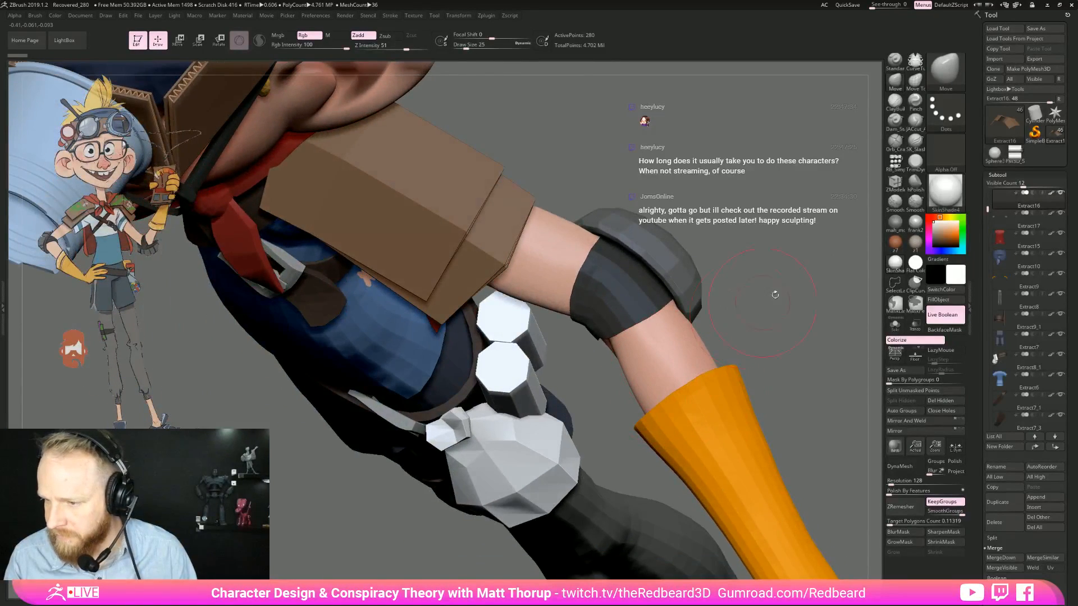
{"action": "left_click", "coordinate": [915, 120]}
{"action": "left_click_drag", "start_coordinate": [601, 408], "coordinate": [555, 331]}
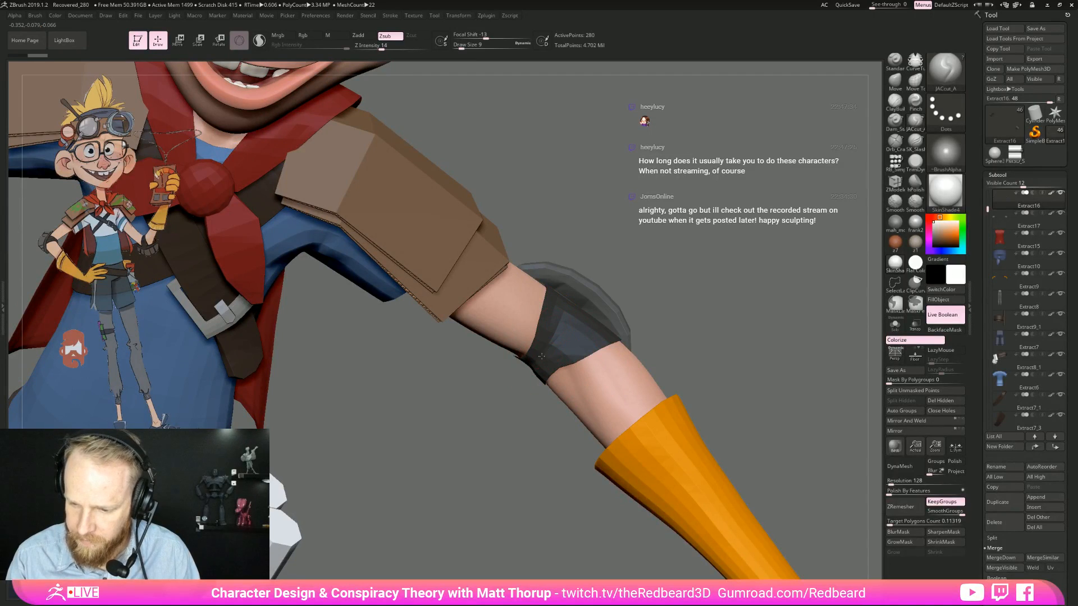
{"action": "left_click_drag", "start_coordinate": [688, 296], "coordinate": [565, 332]}
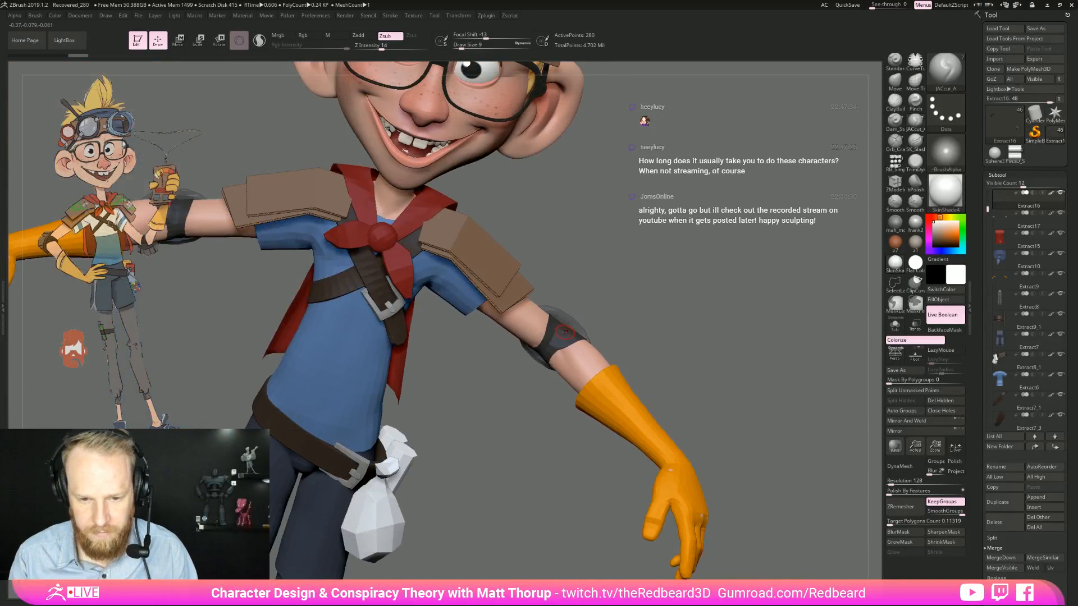
{"action": "mouse_move", "coordinate": [632, 318]}
{"action": "left_mouse_down"}
{"action": "mouse_move", "coordinate": [621, 306]}
{"action": "mouse_move", "coordinate": [646, 337]}
{"action": "left_mouse_up"}
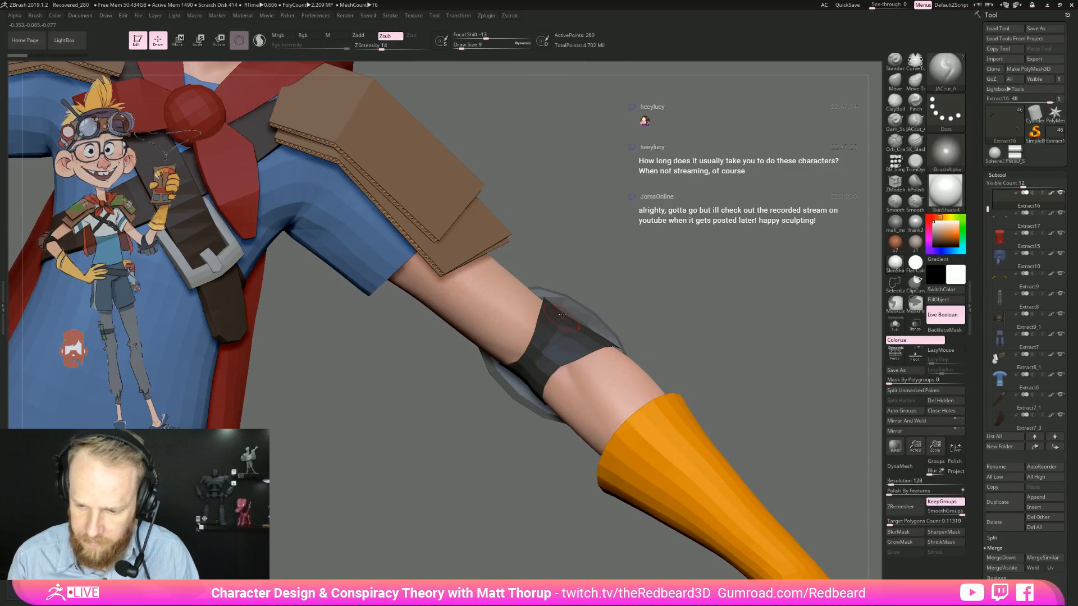
{"action": "left_click_drag", "start_coordinate": [503, 446], "coordinate": [567, 359], "text": "alt"}
{"action": "left_click_drag", "start_coordinate": [730, 359], "coordinate": [710, 381]}
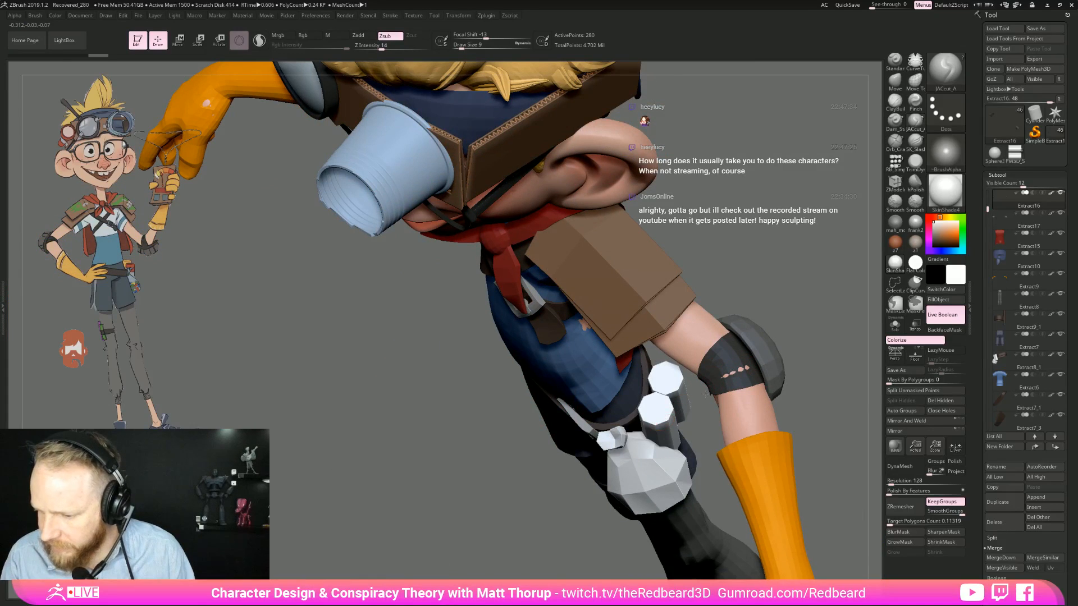
Step: Switch to the ZModeler brush and isolate the elbow pad Extract17 with polyframes on
{"action": "right_click_drag", "start_coordinate": [708, 372], "coordinate": [646, 306]}
{"action": "right_click_drag", "start_coordinate": [831, 307], "coordinate": [584, 443]}
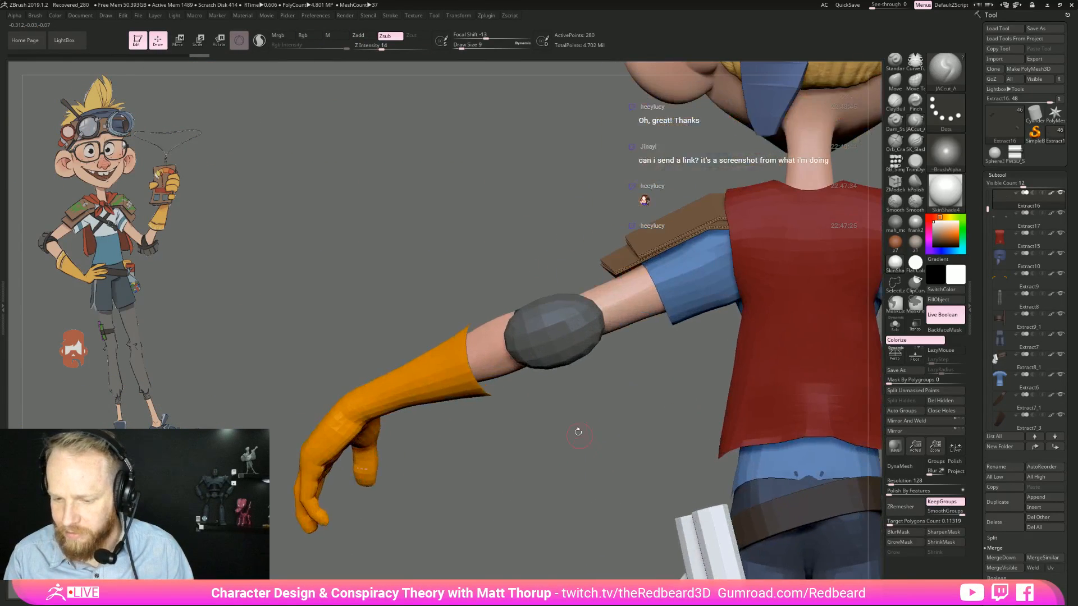
{"action": "right_click_drag", "start_coordinate": [516, 473], "coordinate": [738, 383]}
{"action": "right_click_drag", "start_coordinate": [572, 483], "coordinate": [581, 493], "text": "ctrl"}
{"action": "key", "text": "b"}
{"action": "key", "text": "z"}
{"action": "key", "text": "m"}
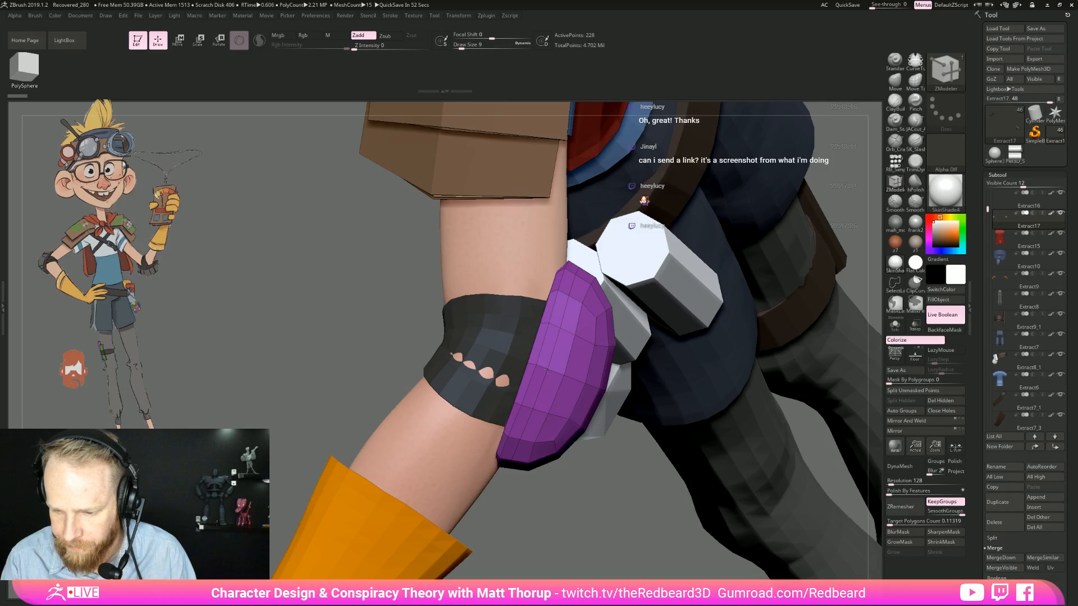
{"action": "right_click_drag", "start_coordinate": [546, 371], "coordinate": [549, 422]}
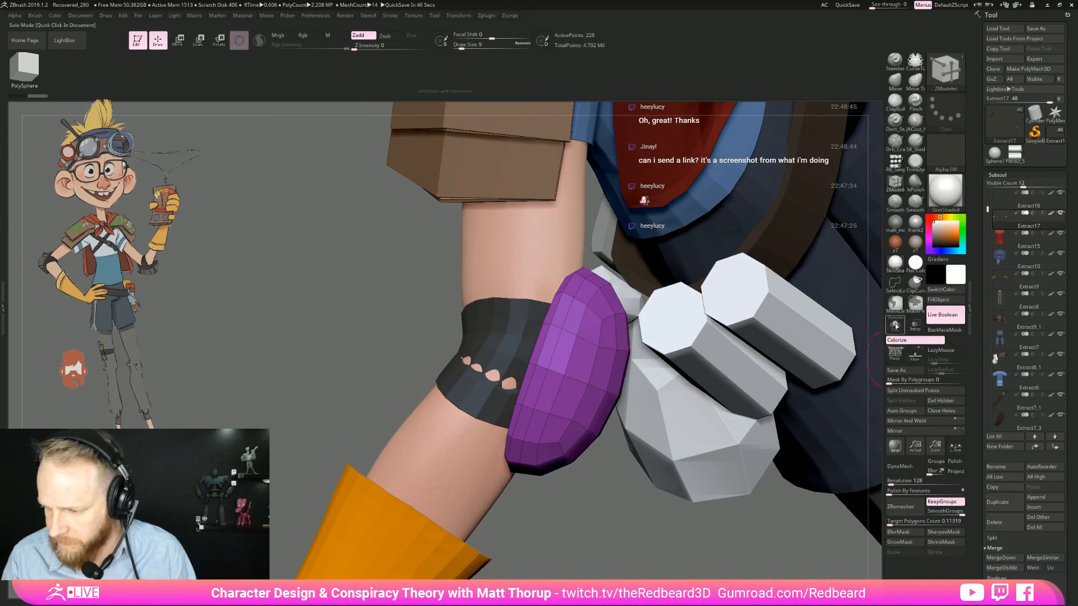
{"action": "left_click", "coordinate": [895, 324]}
{"action": "right_click_drag", "start_coordinate": [633, 453], "coordinate": [696, 422], "text": "ctrl"}
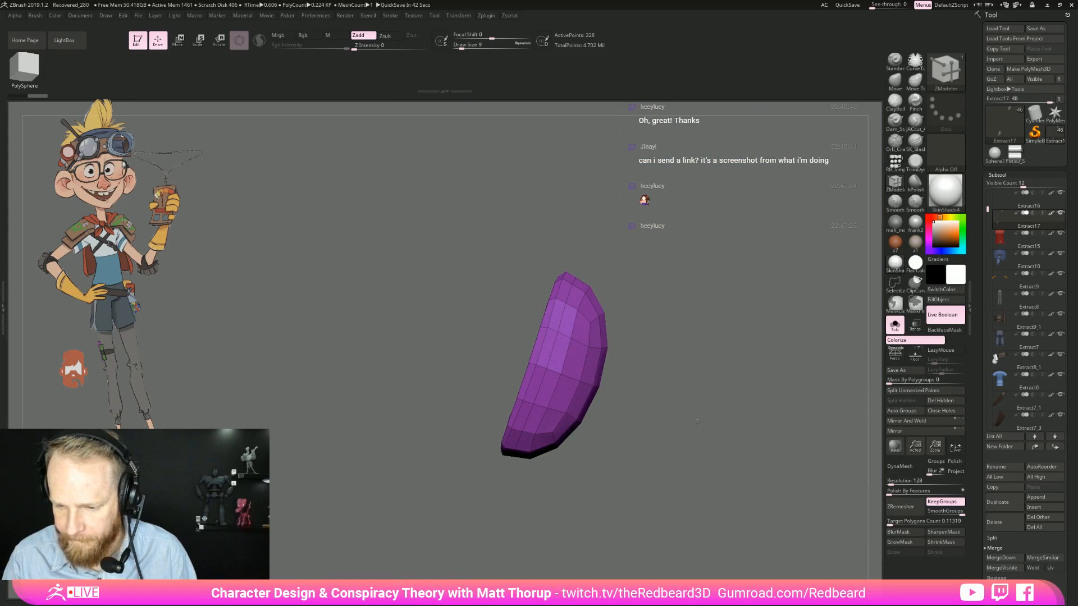
Step: Hide parts of the elbow pad to examine its rim and back faces, and bring the full pad back
{"action": "mouse_move", "coordinate": [440, 459]}
{"action": "left_mouse_down", "text": "ctrl+shift"}
{"action": "mouse_move", "coordinate": [557, 242]}
{"action": "mouse_move", "coordinate": [589, 359]}
{"action": "mouse_move", "coordinate": [556, 449]}
{"action": "mouse_move", "coordinate": [514, 485]}
{"action": "mouse_move", "coordinate": [518, 509]}
{"action": "mouse_move", "coordinate": [539, 506]}
{"action": "left_mouse_up", "text": "ctrl+shift"}
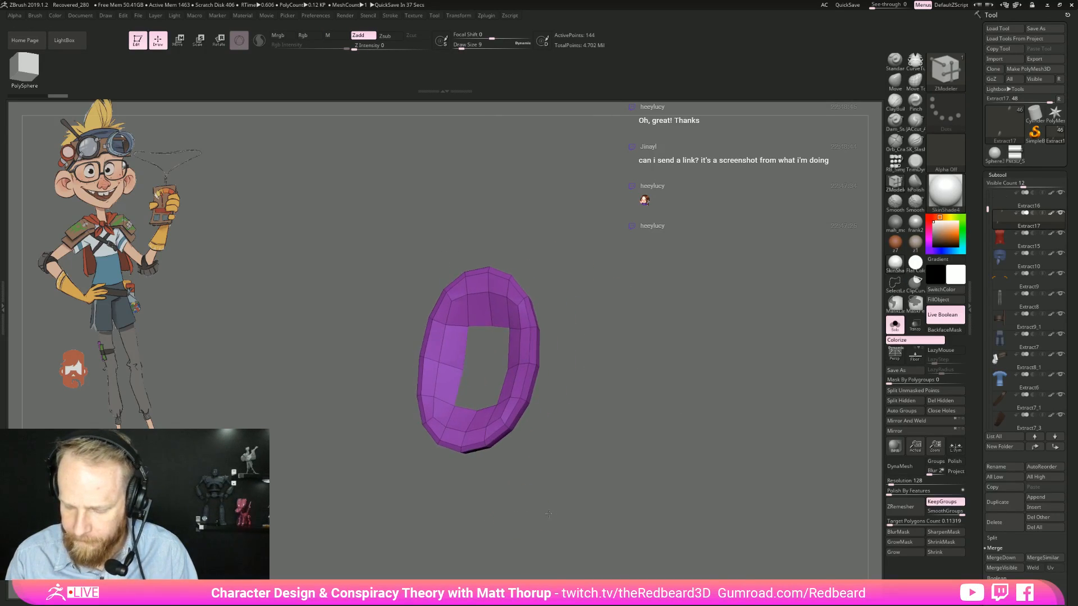
{"action": "left_click", "coordinate": [538, 506], "text": "ctrl+shift"}
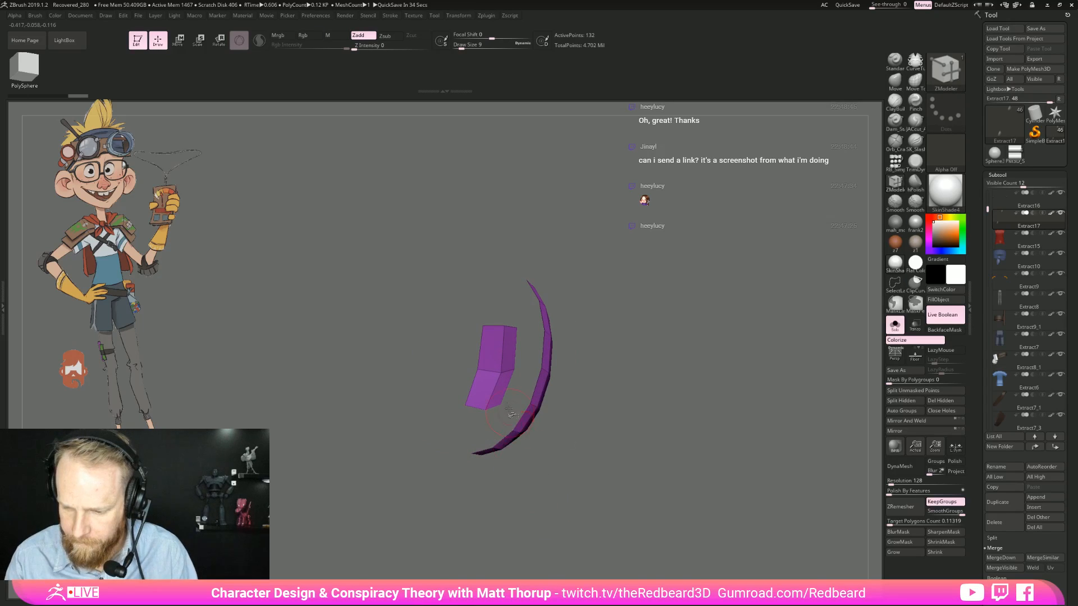
{"action": "left_click", "coordinate": [501, 366], "text": "ctrl+shift"}
{"action": "left_click", "coordinate": [620, 366], "text": "ctrl+shift"}
{"action": "mouse_move", "coordinate": [620, 366]}
{"action": "left_mouse_down"}
{"action": "mouse_move", "coordinate": [659, 405]}
{"action": "mouse_move", "coordinate": [685, 397]}
{"action": "left_mouse_up"}
{"action": "mouse_move", "coordinate": [590, 456]}
{"action": "left_mouse_down", "text": "ctrl+alt+shift"}
{"action": "mouse_move", "coordinate": [525, 433]}
{"action": "mouse_move", "coordinate": [562, 460]}
{"action": "left_mouse_up", "text": "ctrl+alt+shift"}
{"action": "mouse_move", "coordinate": [633, 400]}
{"action": "left_mouse_down"}
{"action": "mouse_move", "coordinate": [650, 462]}
{"action": "mouse_move", "coordinate": [567, 413]}
{"action": "left_mouse_up"}
{"action": "left_click", "coordinate": [662, 451], "text": "ctrl+shift"}
Step: Give the elbow pad's rim its own polygroup and extrude it into a raised border using QMesh with the Polygroup All target
{"action": "key", "text": "space"}
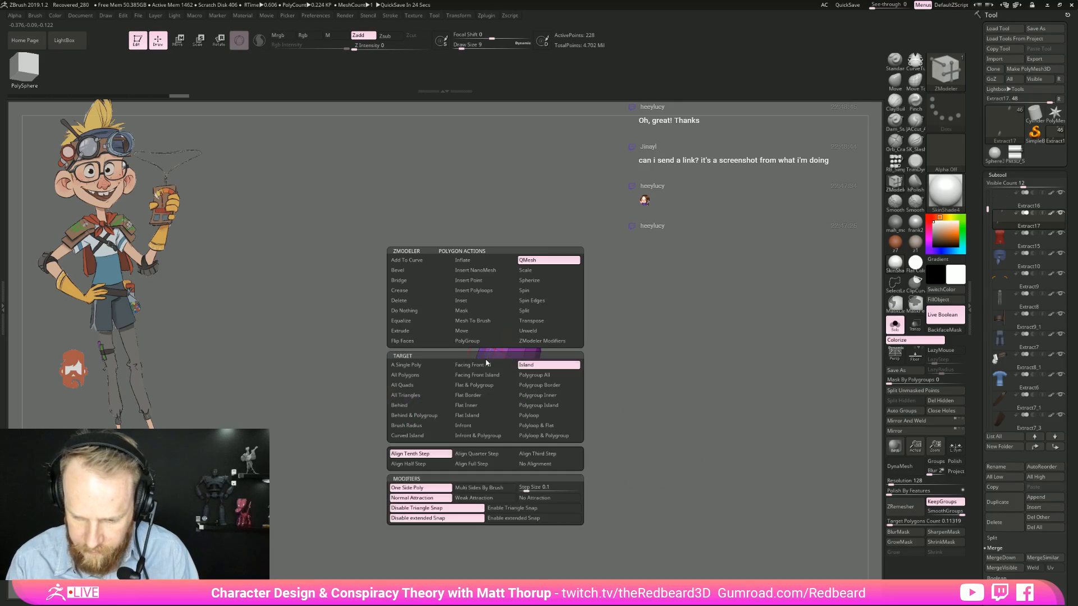
{"action": "left_click", "coordinate": [538, 375]}
{"action": "left_click", "coordinate": [493, 327]}
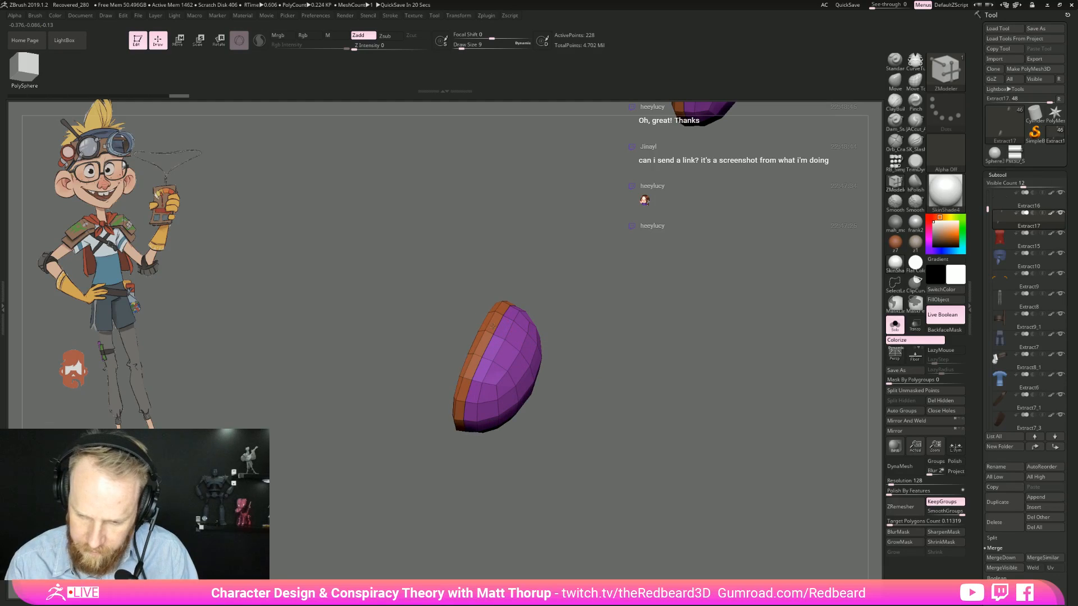
{"action": "right_click_drag", "start_coordinate": [503, 305], "coordinate": [463, 358], "text": "ctrl"}
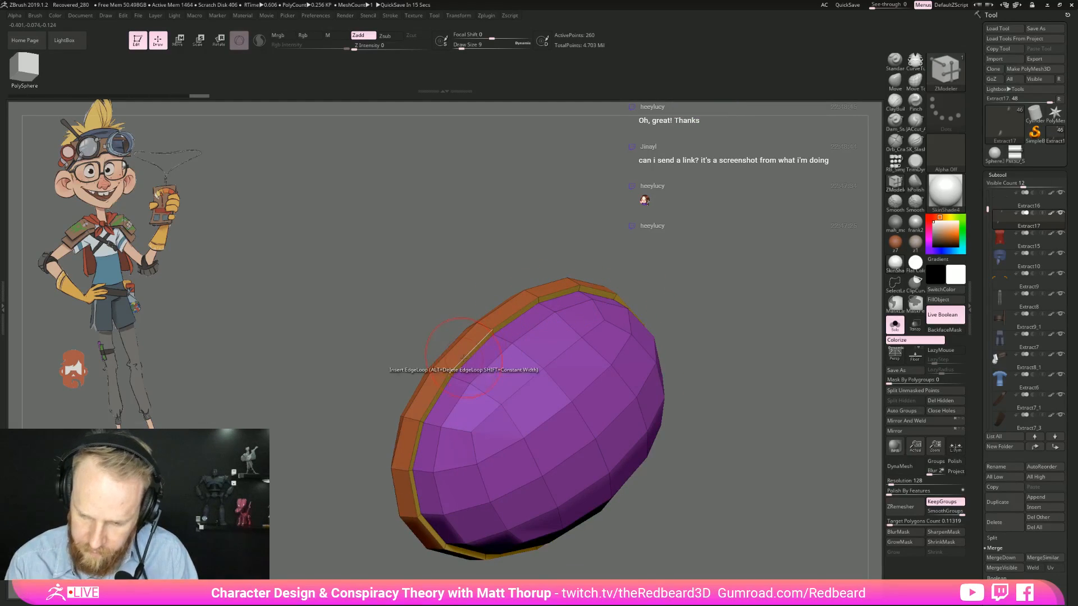
{"action": "key", "text": "space"}
{"action": "left_click", "coordinate": [396, 372]}
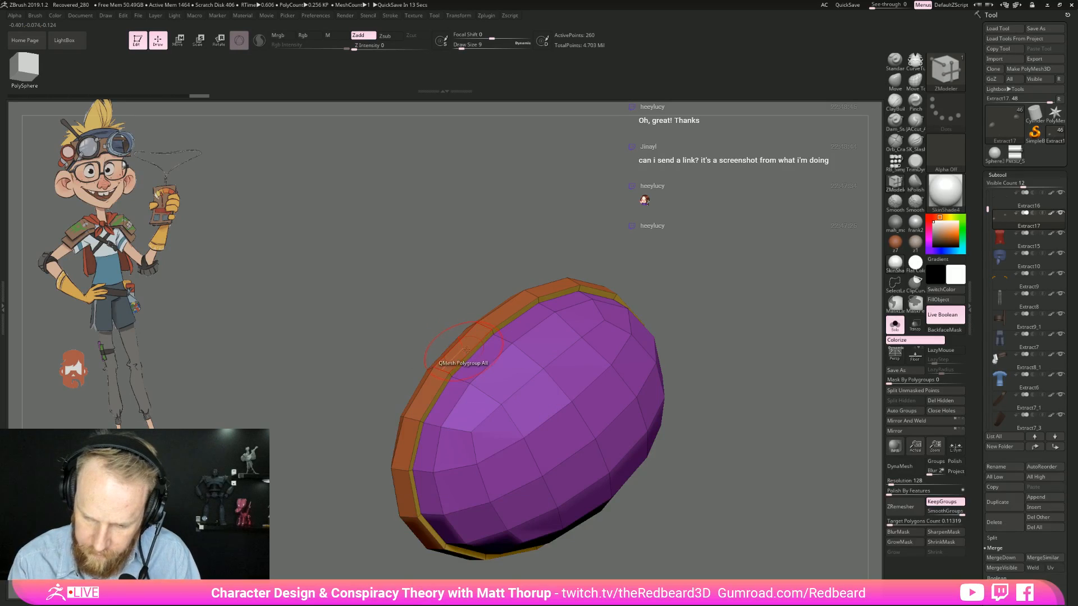
{"action": "left_click", "coordinate": [465, 354]}
{"action": "left_click_drag", "start_coordinate": [671, 321], "coordinate": [730, 324]}
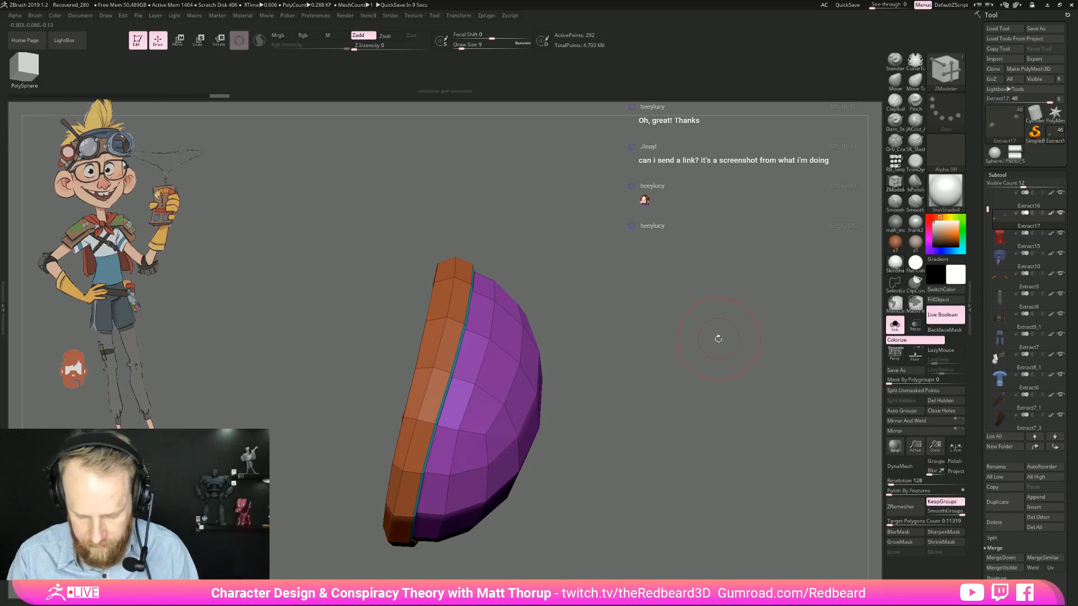
Step: Preview the elbow pad smoothed with Dynamic Subdiv, always allowing its auto-activation, and return to the unsmoothed mesh with polyframes
{"action": "key", "text": "d"}
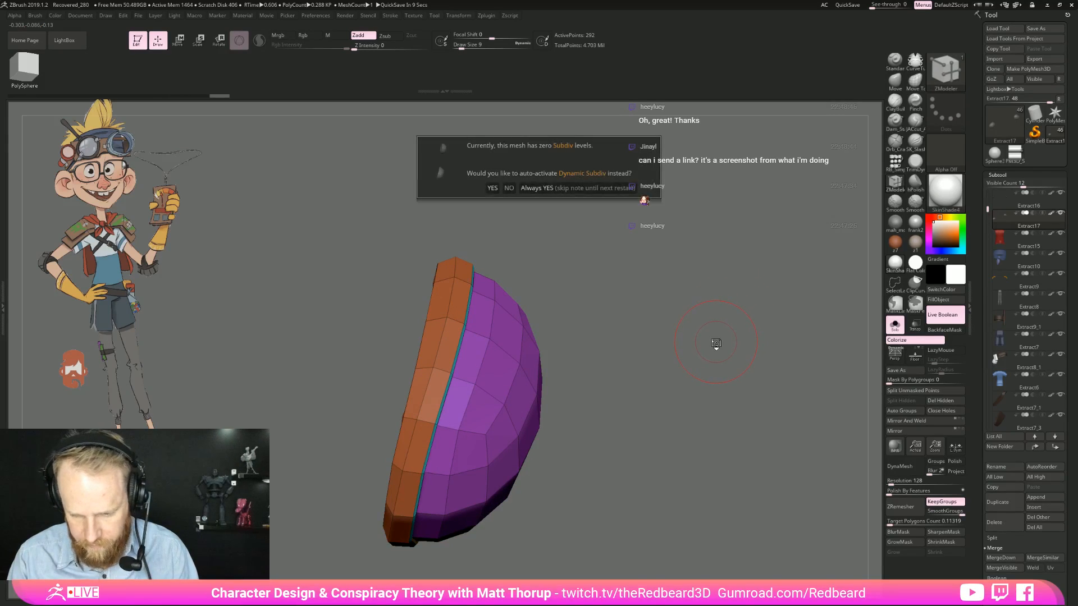
{"action": "left_click", "coordinate": [544, 187]}
{"action": "key", "text": "shift+f"}
{"action": "left_click_drag", "start_coordinate": [722, 435], "coordinate": [723, 461]}
{"action": "key", "text": "shift+d"}
{"action": "key", "text": "shift+f"}
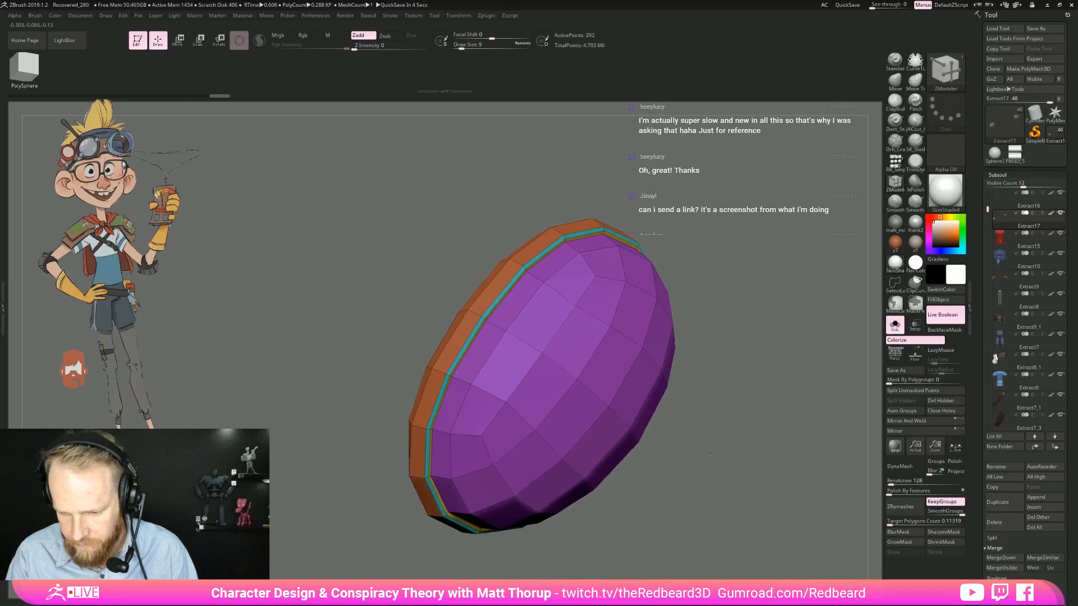
Step: Check the rimmed elbow pad against the arm, and isolate the pad again with polyframes off
{"action": "scroll", "coordinate": [718, 464], "scroll_direction": "up", "scroll_amount": 3}
{"action": "scroll", "coordinate": [718, 469], "scroll_direction": "down", "scroll_amount": 5}
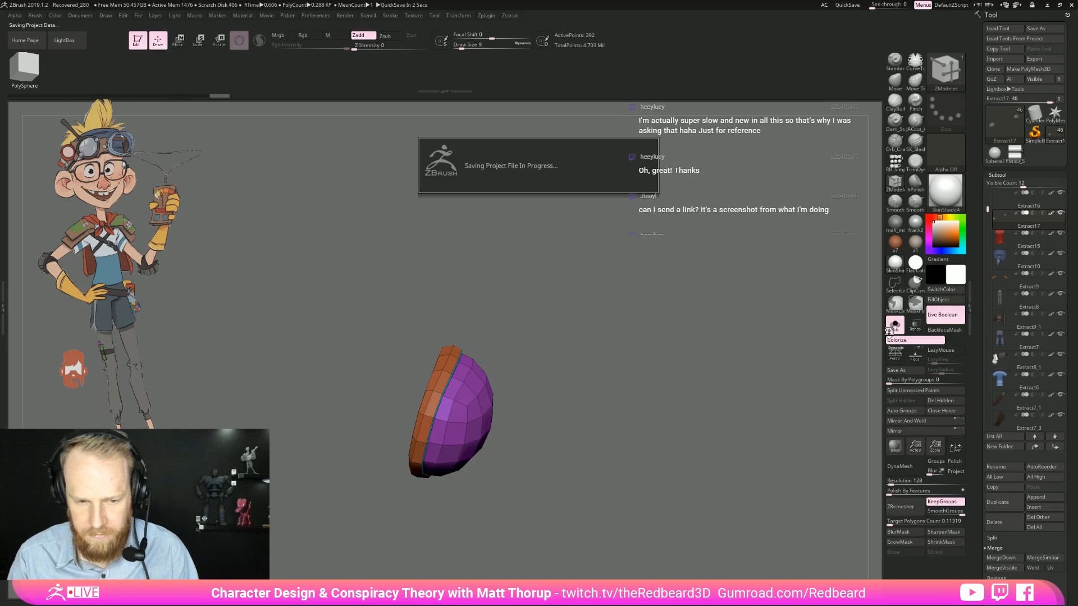
{"action": "key", "text": "alt+s"}
{"action": "left_click_drag", "start_coordinate": [699, 429], "coordinate": [554, 511]}
{"action": "key", "text": "shift+f"}
{"action": "key", "text": "shift+f"}
{"action": "key", "text": "shift+f"}
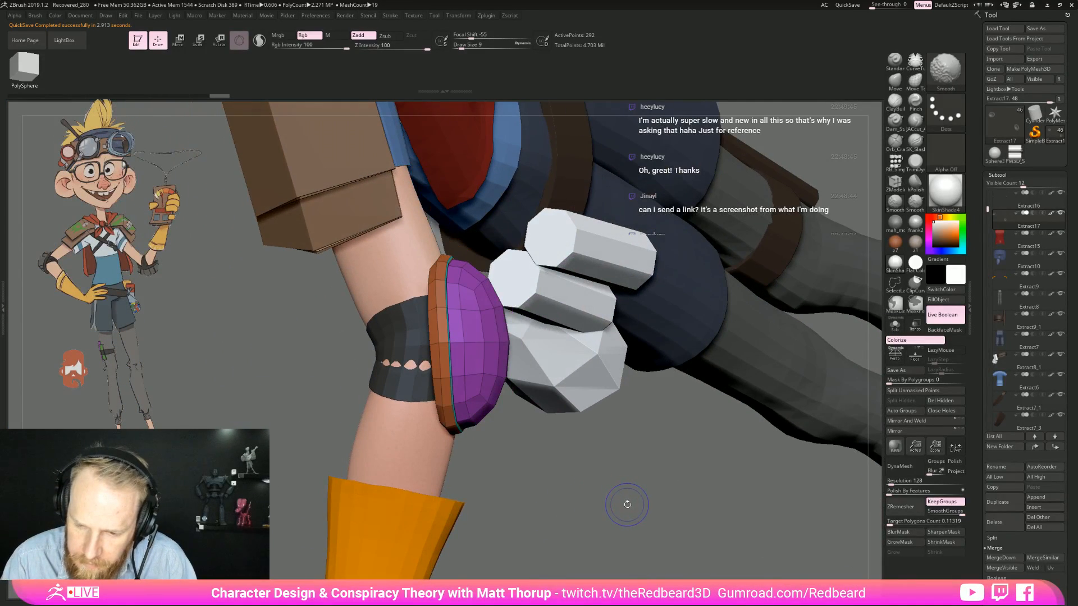
{"action": "left_click_drag", "start_coordinate": [654, 512], "coordinate": [609, 522], "text": "alt"}
{"action": "left_click", "coordinate": [895, 325]}
{"action": "left_click_drag", "start_coordinate": [541, 517], "coordinate": [650, 496]}
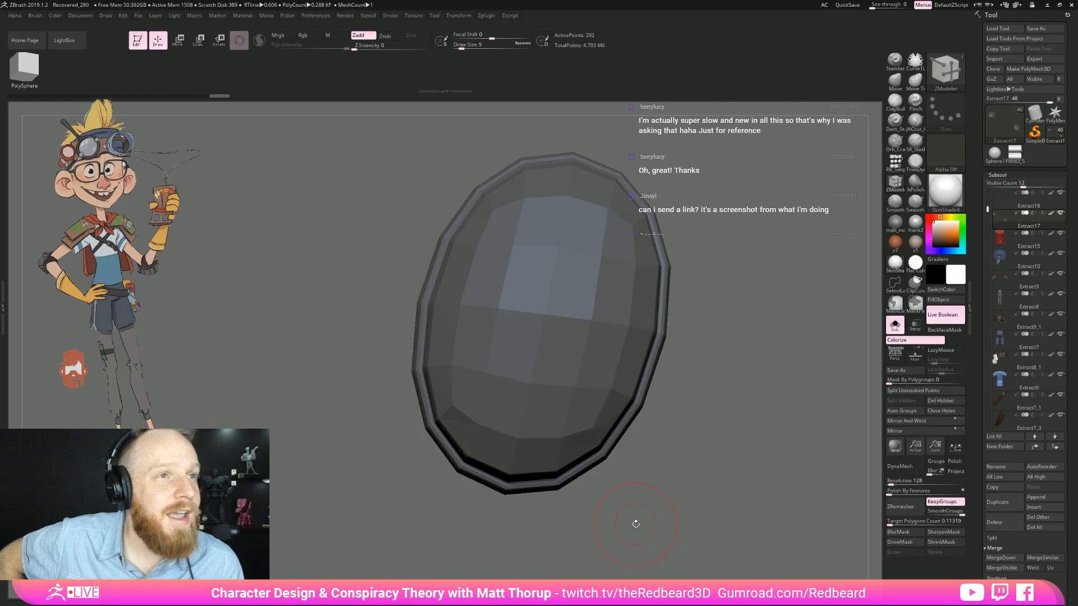
{"action": "left_click_drag", "start_coordinate": [638, 529], "coordinate": [633, 521]}
Step: Switch to the Move brush with a draw size of 41 and bring the rest of the character back around the elbow pad
{"action": "key", "text": "s"}
{"action": "left_click_drag", "start_coordinate": [705, 410], "coordinate": [712, 409]}
{"action": "key", "text": "b"}
{"action": "key", "text": "m"}
{"action": "key", "text": "v"}
{"action": "key", "text": "s"}
{"action": "left_click_drag", "start_coordinate": [568, 414], "coordinate": [609, 417]}
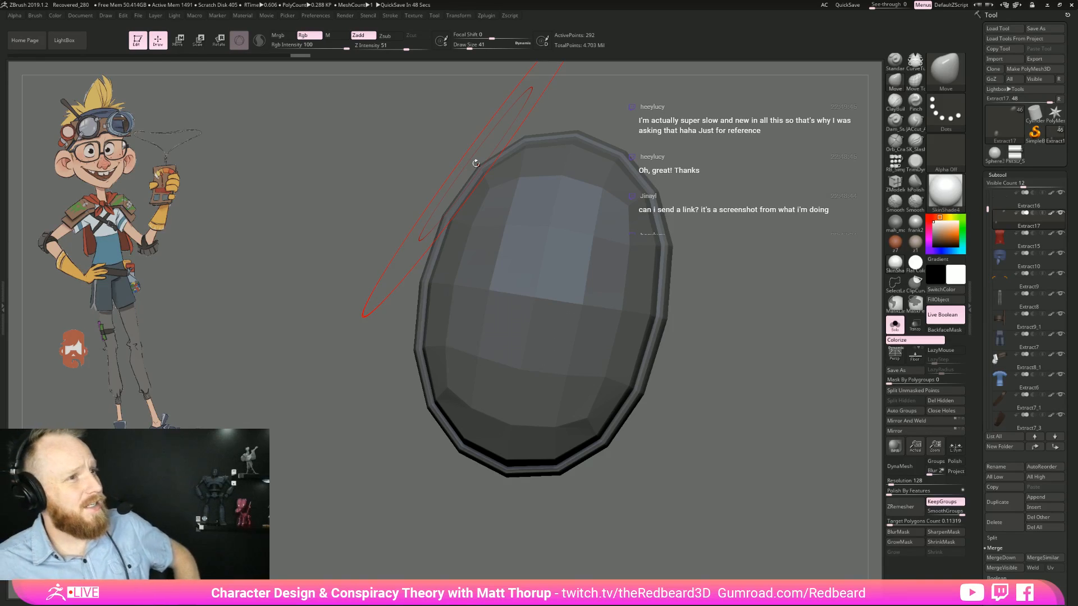
{"action": "left_click_drag", "start_coordinate": [724, 372], "coordinate": [865, 337]}
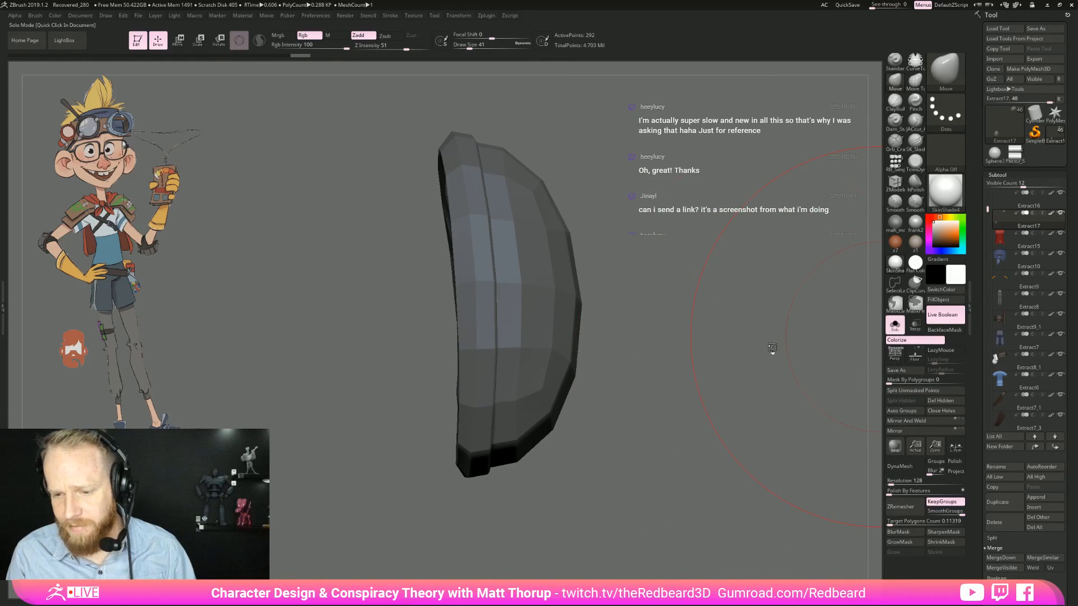
{"action": "left_click_drag", "start_coordinate": [784, 345], "coordinate": [712, 368]}
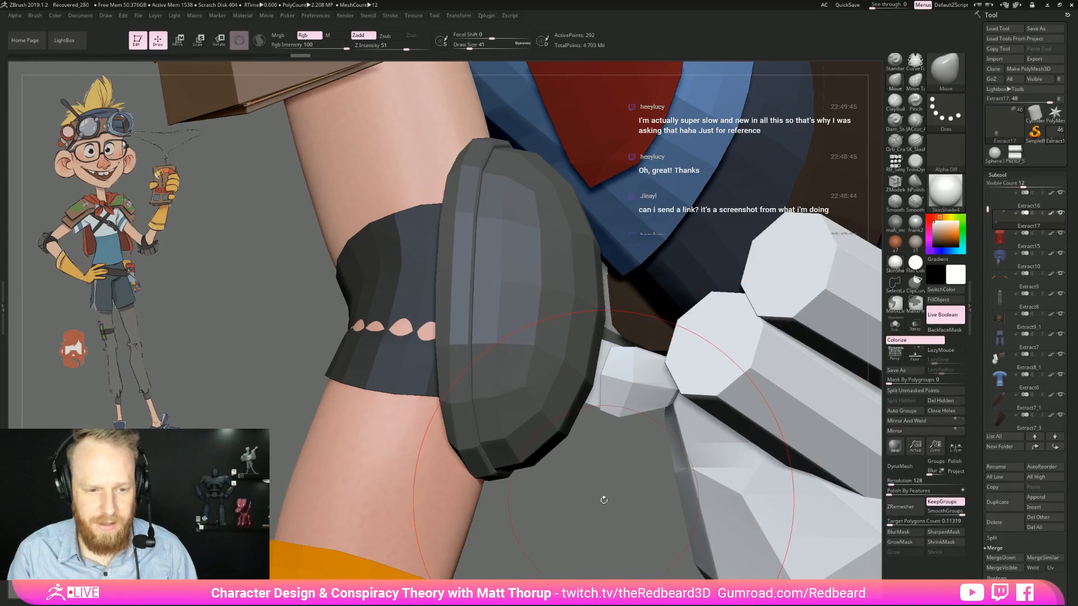
{"action": "left_click_drag", "start_coordinate": [712, 368], "coordinate": [534, 442]}
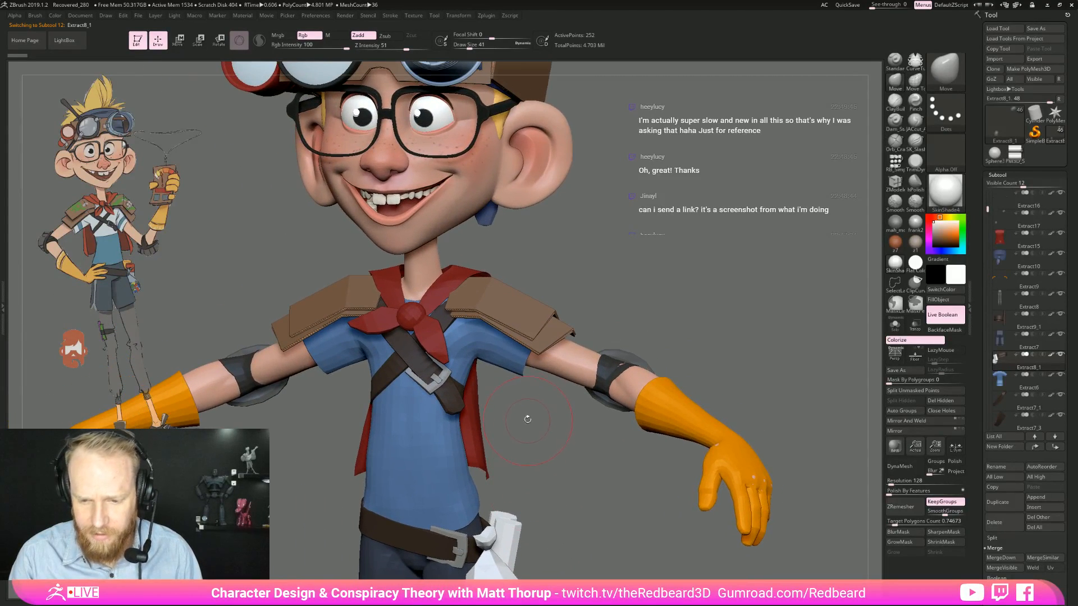
Step: Pull the blue bandana Extract10 outward over the hair at the back of the head using the Move brush at draw size 80
{"action": "left_click_drag", "start_coordinate": [729, 336], "coordinate": [461, 432]}
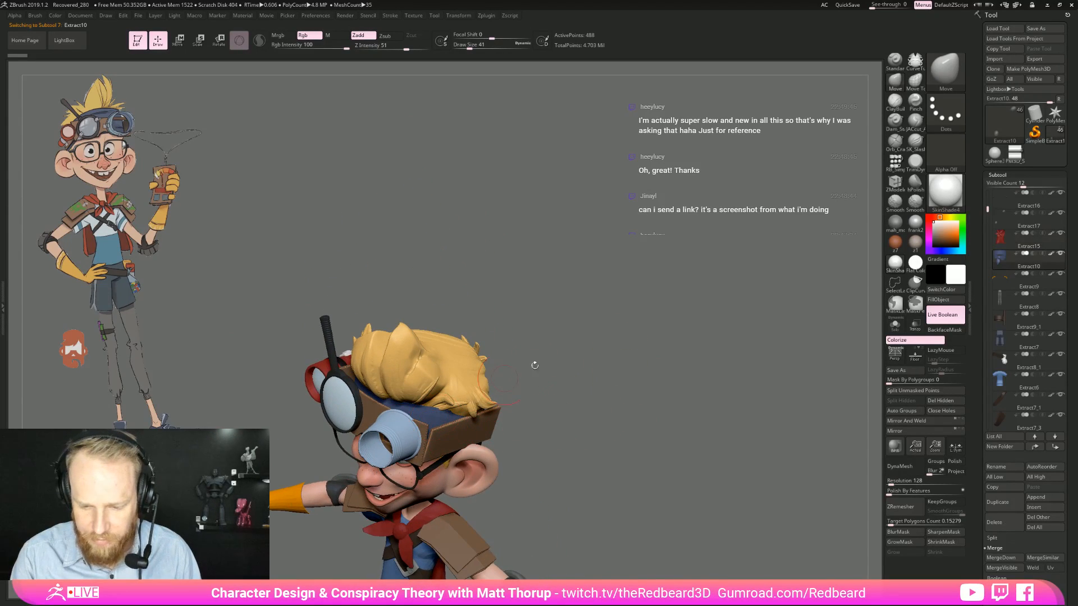
{"action": "left_click_drag", "start_coordinate": [520, 371], "coordinate": [494, 421]}
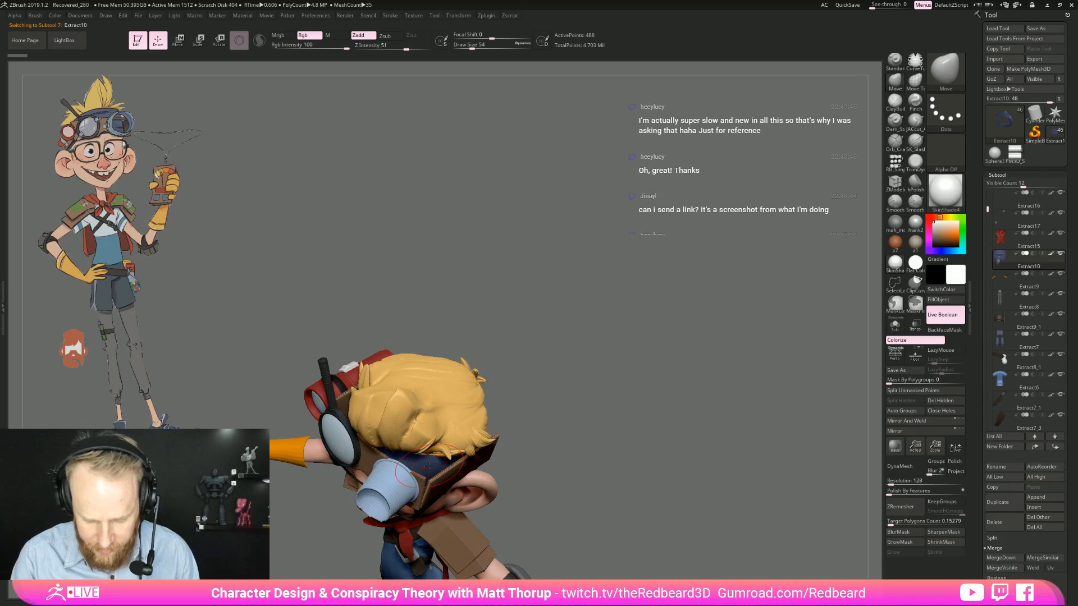
{"action": "mouse_move", "coordinate": [433, 467]}
{"action": "left_mouse_down"}
{"action": "mouse_move", "coordinate": [570, 380]}
{"action": "mouse_move", "coordinate": [664, 365]}
{"action": "mouse_move", "coordinate": [662, 354]}
{"action": "mouse_move", "coordinate": [675, 351]}
{"action": "mouse_move", "coordinate": [511, 415]}
{"action": "left_mouse_up"}
{"action": "key", "text": "s"}
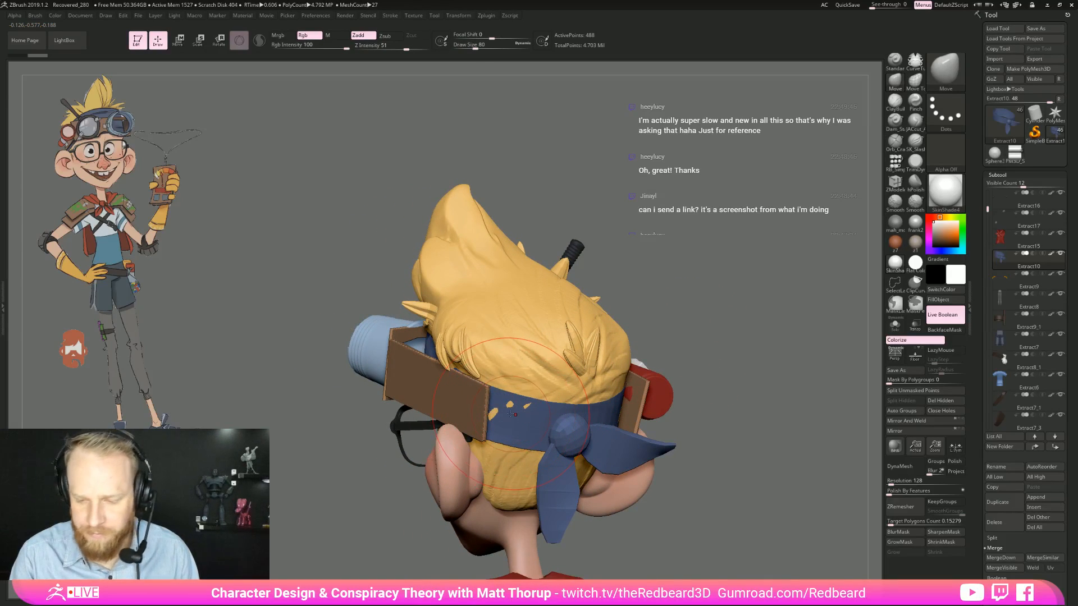
{"action": "left_click_drag", "start_coordinate": [744, 342], "coordinate": [755, 339]}
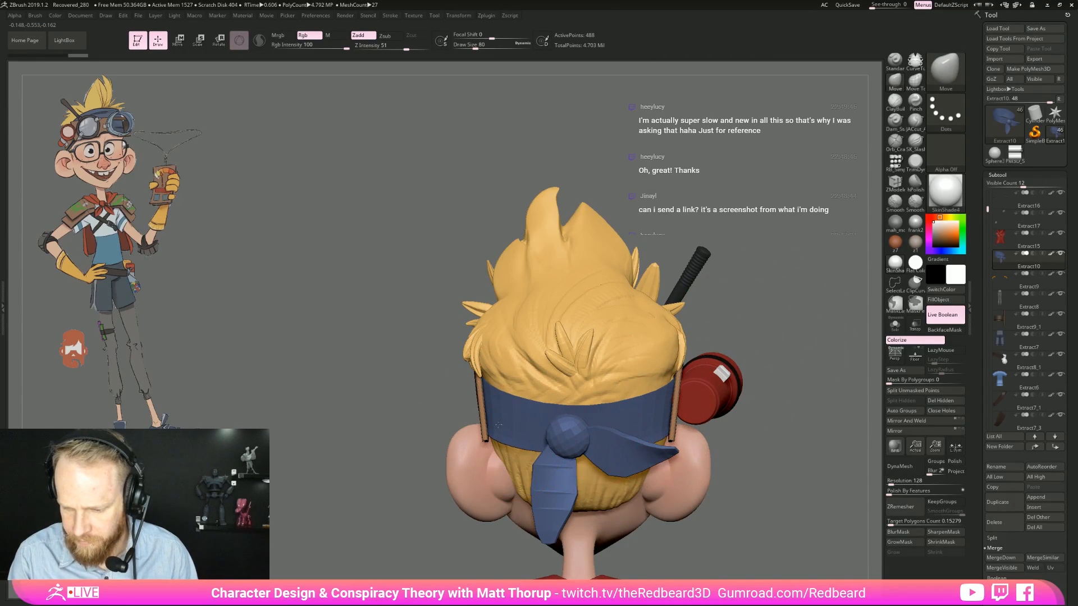
{"action": "left_click_drag", "start_coordinate": [752, 365], "coordinate": [751, 314], "text": "alt"}
{"action": "left_click_drag", "start_coordinate": [662, 359], "coordinate": [747, 354]}
{"action": "left_click_drag", "start_coordinate": [673, 494], "coordinate": [667, 351], "text": "alt"}
{"action": "left_click_drag", "start_coordinate": [645, 355], "coordinate": [749, 356]}
{"action": "left_click_drag", "start_coordinate": [702, 390], "coordinate": [707, 315], "text": "alt"}
Step: Make the elbow pad Extract17 the active subtool and view the character from the front
{"action": "left_click_drag", "start_coordinate": [786, 331], "coordinate": [675, 383]}
{"action": "mouse_move", "coordinate": [666, 481]}
{"action": "left_mouse_down"}
{"action": "mouse_move", "coordinate": [644, 497]}
{"action": "mouse_move", "coordinate": [499, 385]}
{"action": "left_mouse_up"}
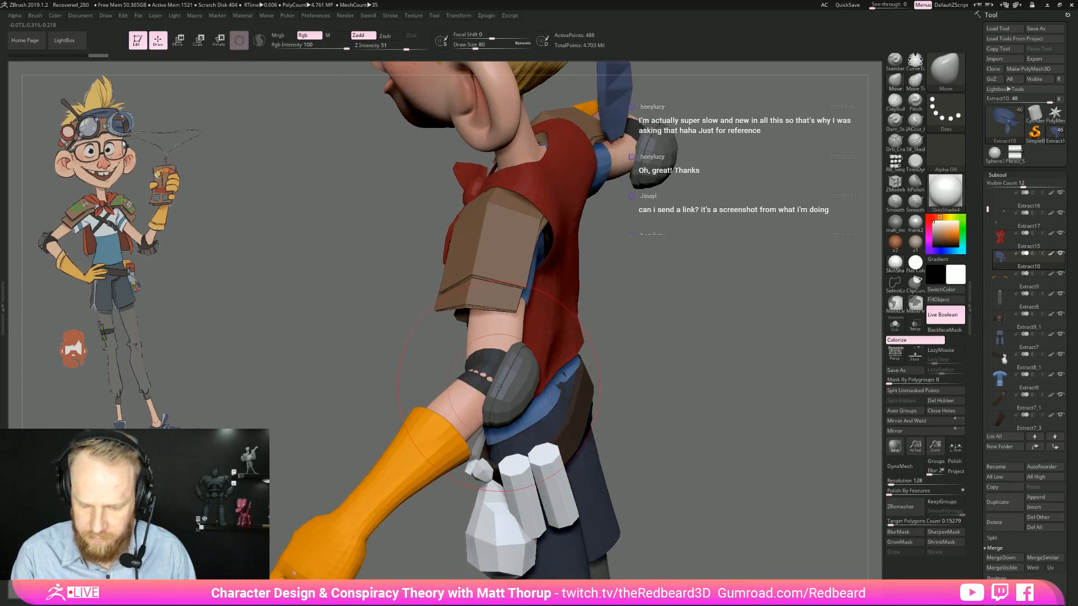
{"action": "left_click", "coordinate": [514, 398], "text": "alt"}
{"action": "left_click_drag", "start_coordinate": [685, 393], "coordinate": [741, 365]}
{"action": "left_click_drag", "start_coordinate": [776, 192], "coordinate": [688, 344], "text": "alt"}
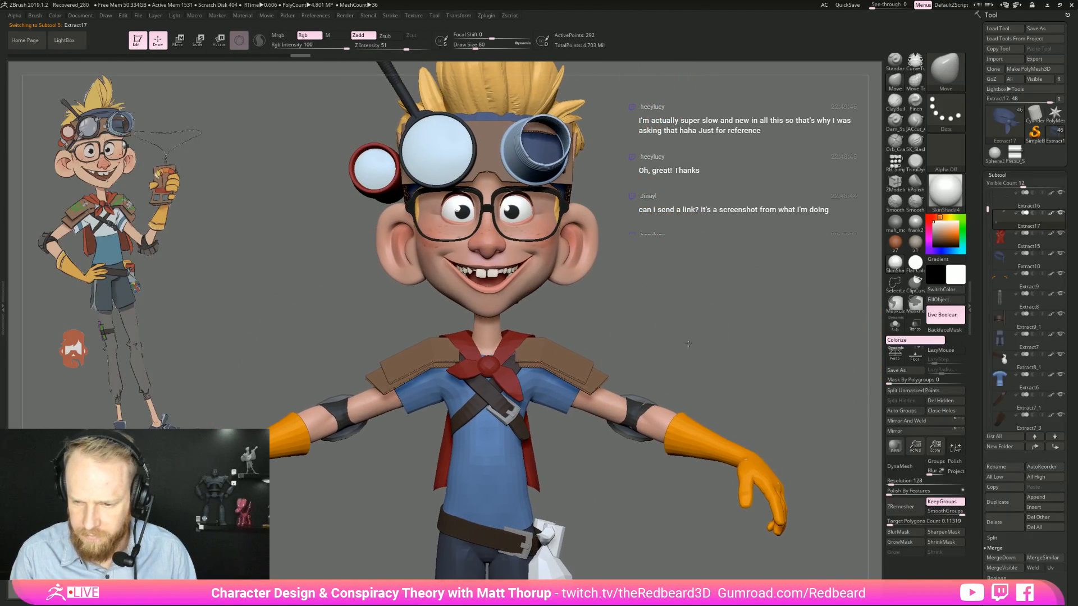
Step: Make the grey leggings Extract8 the active subtool and check the legs with polyframes toggled on and off
{"action": "left_click_drag", "start_coordinate": [688, 343], "coordinate": [659, 223], "text": "alt"}
{"action": "left_click_drag", "start_coordinate": [593, 486], "coordinate": [524, 471], "text": "alt"}
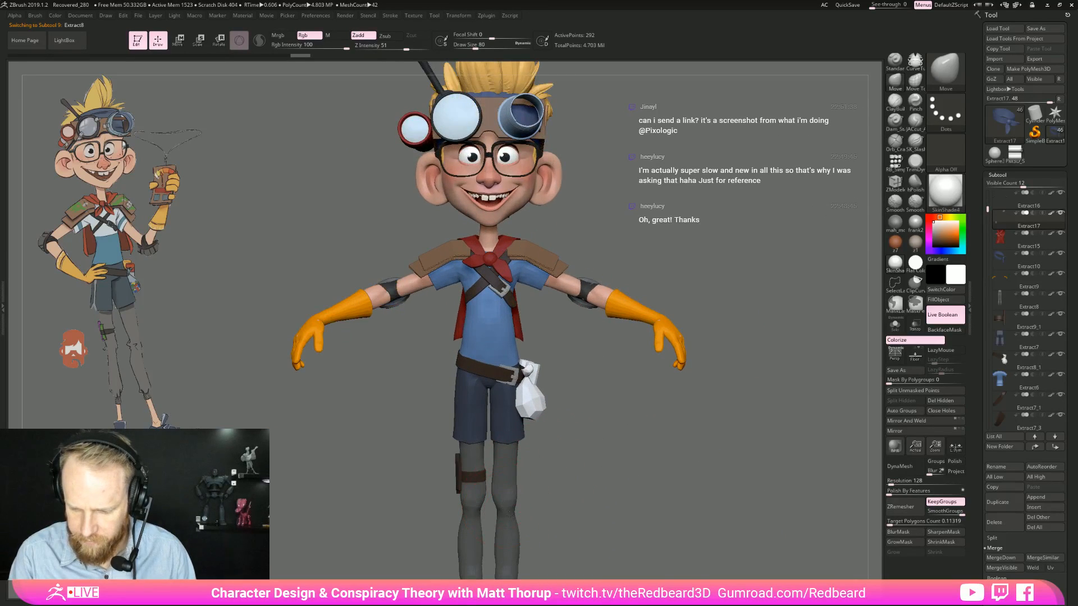
{"action": "left_click_drag", "start_coordinate": [571, 524], "coordinate": [572, 426], "text": "alt"}
{"action": "left_click_drag", "start_coordinate": [649, 511], "coordinate": [813, 216], "text": "alt"}
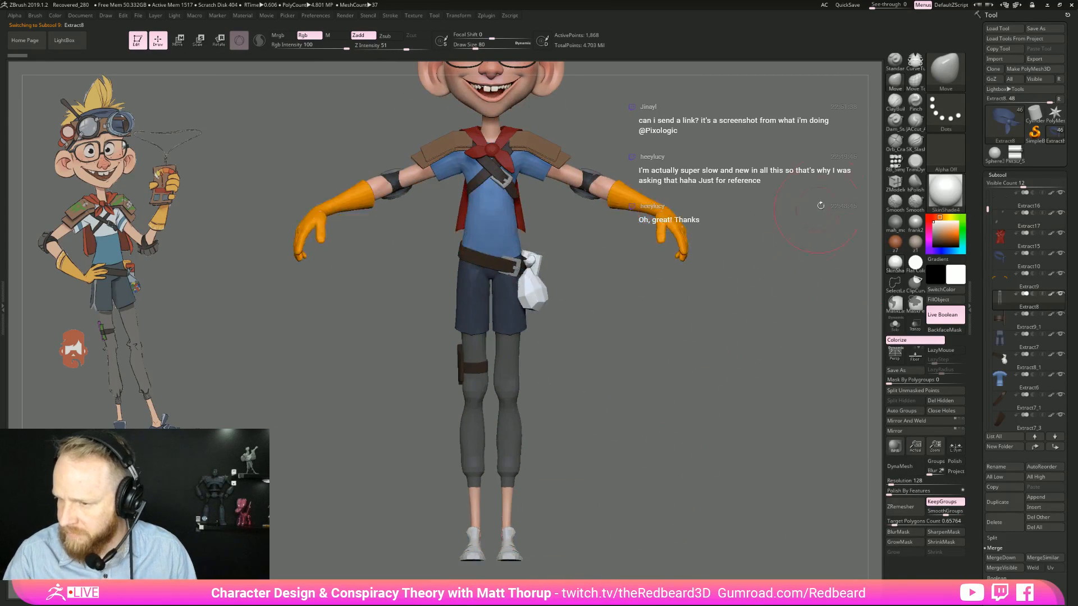
{"action": "left_click_drag", "start_coordinate": [700, 370], "coordinate": [655, 378], "text": "shift"}
{"action": "key", "text": "shift+f"}
{"action": "left_click_drag", "start_coordinate": [631, 416], "coordinate": [506, 427]}
{"action": "key", "text": "shift+f"}
{"action": "key", "text": "shift+f"}
{"action": "mouse_move", "coordinate": [610, 430]}
{"action": "left_mouse_down", "text": "shift"}
{"action": "mouse_move", "coordinate": [644, 425]}
{"action": "mouse_move", "coordinate": [615, 368]}
{"action": "left_mouse_up", "text": "shift"}
{"action": "key", "text": "shift+f"}
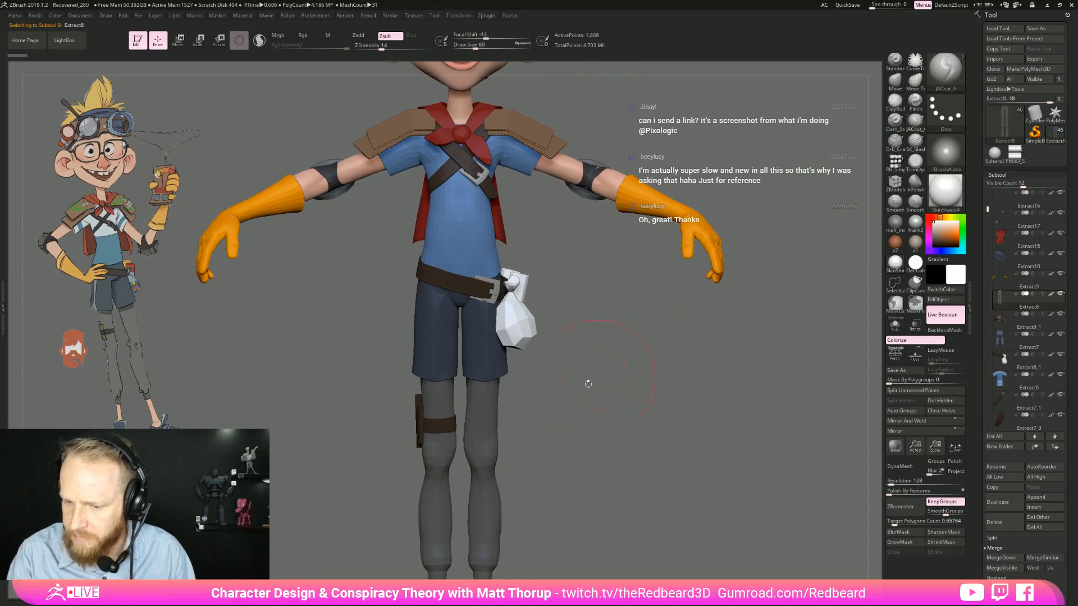
Step: Tear a ragged hole in the leggings at the knee of the pouch-side leg using the JACut_A brush at draw size 17
{"action": "type", "text": "17"}
{"action": "key", "text": "Return"}
{"action": "mouse_move", "coordinate": [531, 505]}
{"action": "left_mouse_down", "text": "alt"}
{"action": "mouse_move", "coordinate": [529, 472]}
{"action": "mouse_move", "coordinate": [465, 456]}
{"action": "left_mouse_up", "text": "alt"}
{"action": "left_click_drag", "start_coordinate": [528, 479], "coordinate": [493, 486]}
{"action": "left_click_drag", "start_coordinate": [586, 479], "coordinate": [518, 452]}
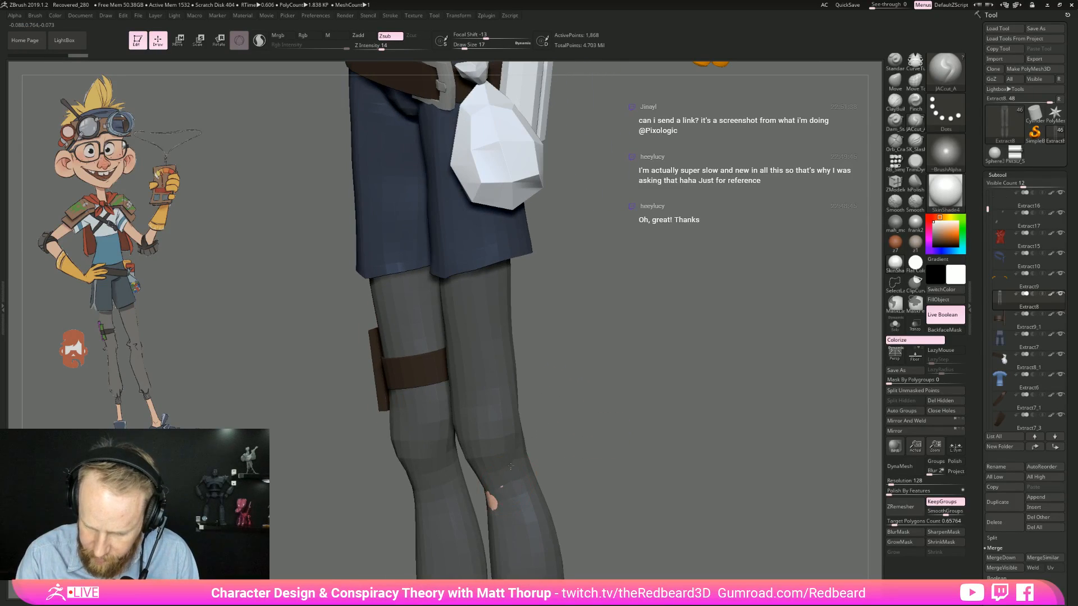
{"action": "left_click_drag", "start_coordinate": [578, 409], "coordinate": [424, 480]}
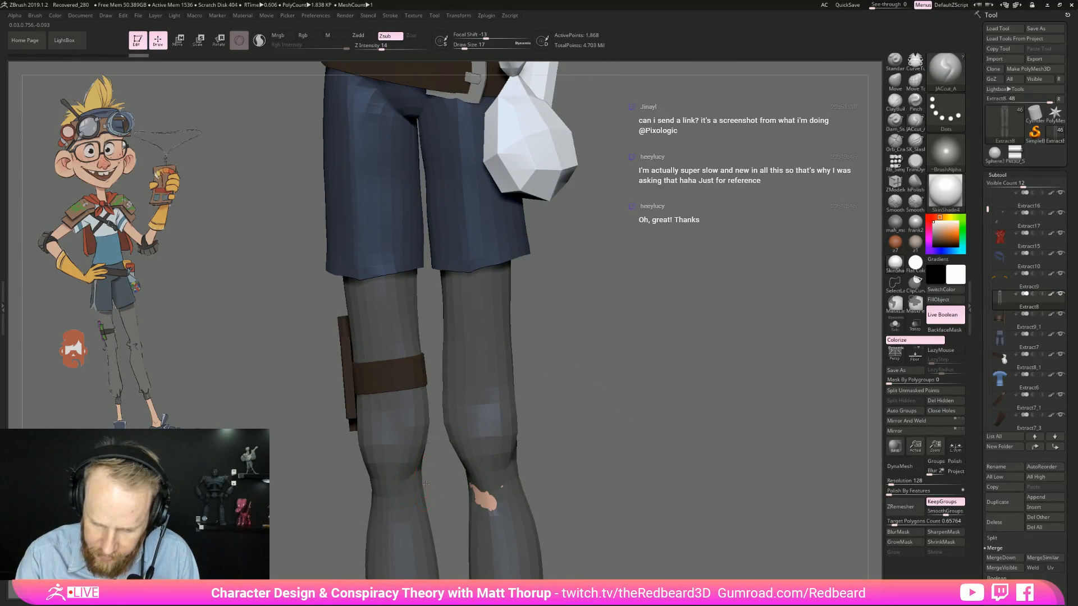
{"action": "mouse_move", "coordinate": [590, 393]}
{"action": "left_mouse_down"}
{"action": "mouse_move", "coordinate": [569, 387]}
{"action": "mouse_move", "coordinate": [580, 435]}
{"action": "mouse_move", "coordinate": [576, 415]}
{"action": "mouse_move", "coordinate": [592, 411]}
{"action": "mouse_move", "coordinate": [582, 412]}
{"action": "left_mouse_up"}
{"action": "right_click_drag", "start_coordinate": [412, 401], "coordinate": [369, 408]}
{"action": "right_click_drag", "start_coordinate": [511, 333], "coordinate": [418, 397]}
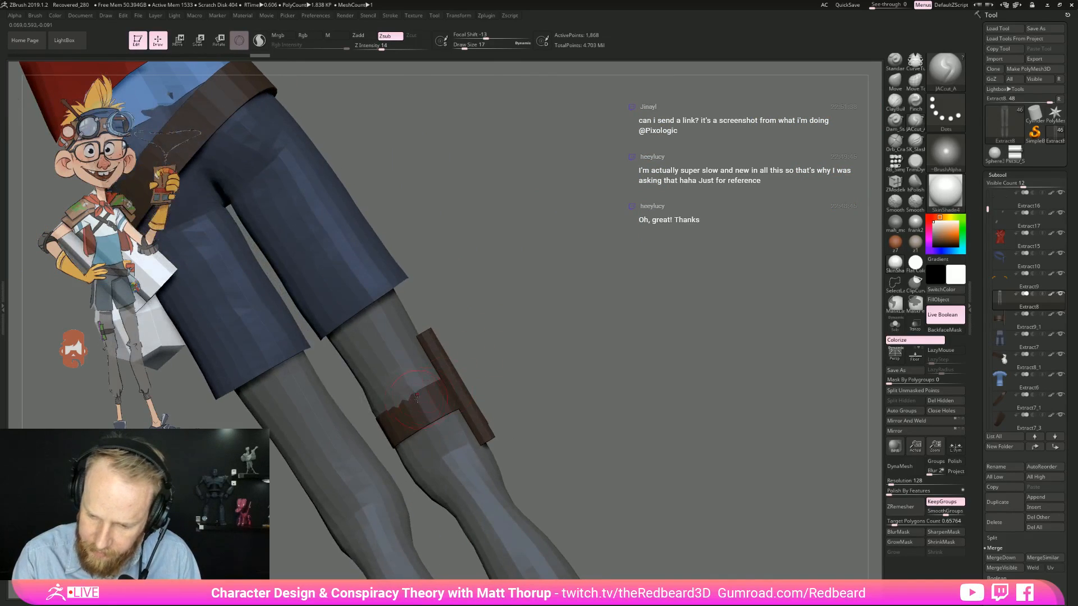
{"action": "right_click_drag", "start_coordinate": [512, 366], "coordinate": [784, 224]}
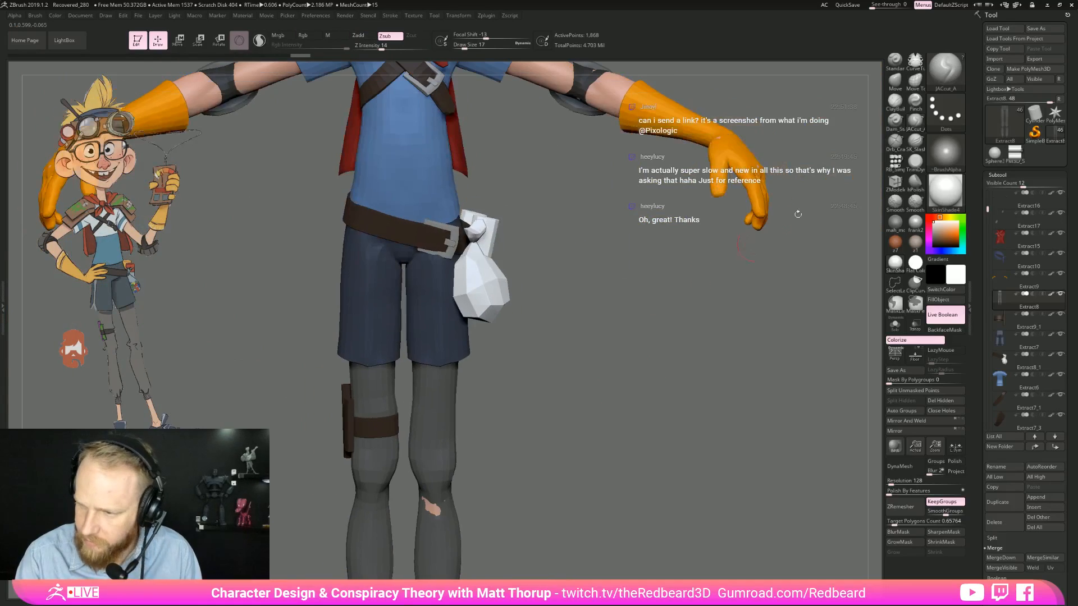
Step: Build up the legging fabric just above the brown leg strap using the ClayBuildup brush at draw size 11
{"action": "key", "text": "Tab"}
{"action": "right_click_drag", "start_coordinate": [439, 407], "coordinate": [412, 427], "text": "ctrl"}
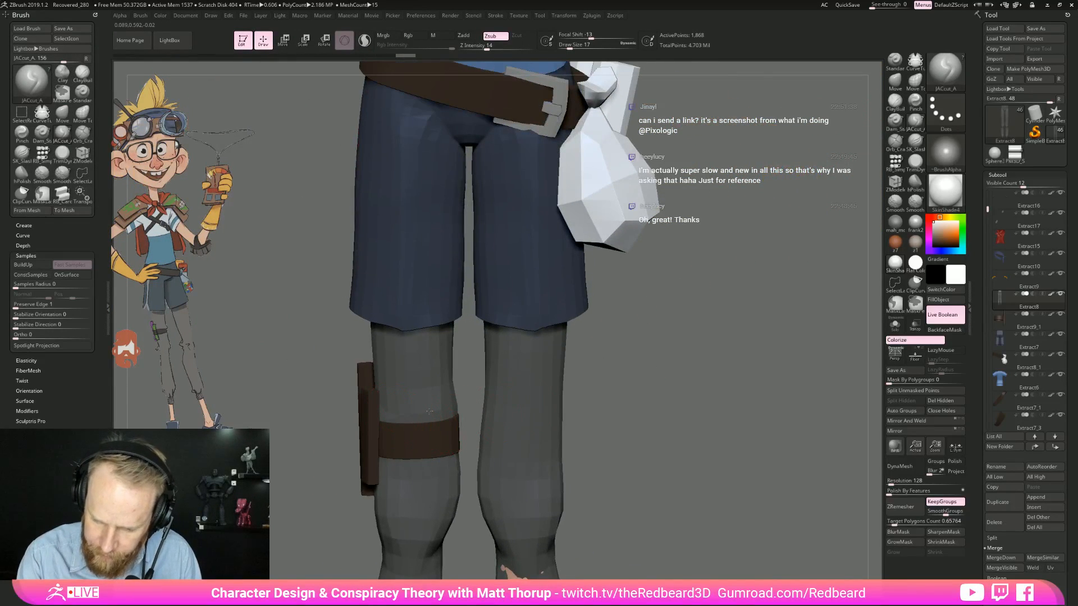
{"action": "key", "text": "b"}
{"action": "key", "text": "c"}
{"action": "key", "text": "b"}
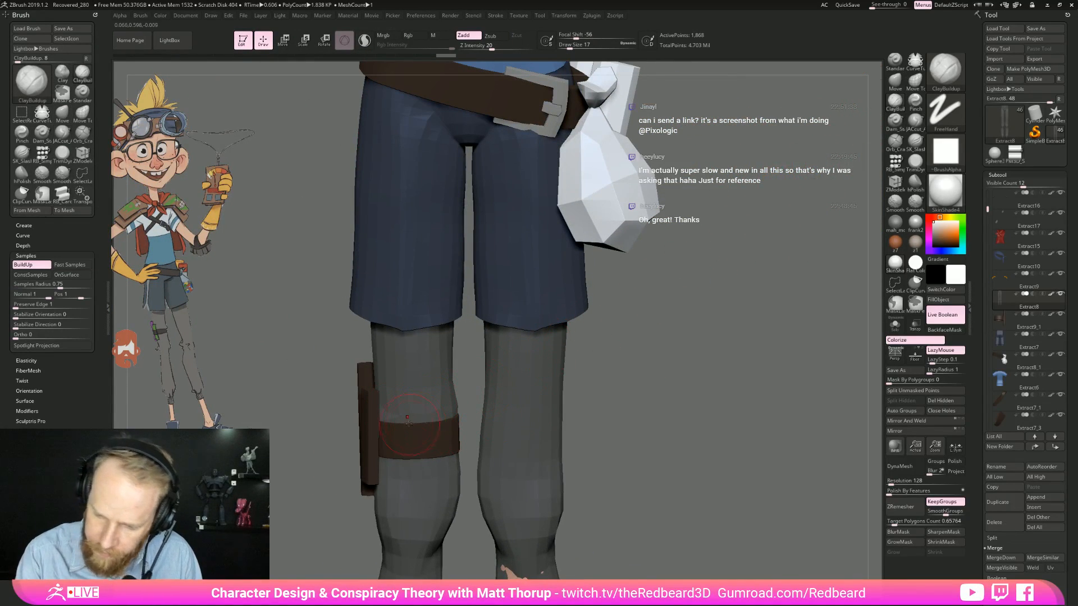
{"action": "right_click_drag", "start_coordinate": [463, 396], "coordinate": [462, 423]}
{"action": "key", "text": "bracketleft"}
{"action": "key", "text": "bracketleft"}
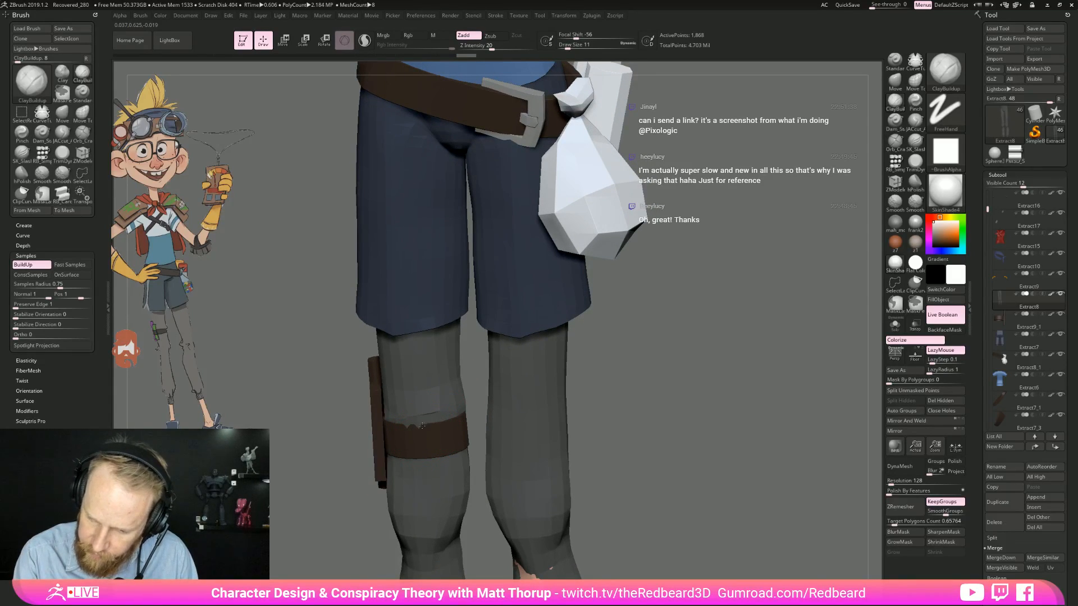
Step: Pull the leggings into a bulging fold over the upper edge of the leg strap using the Move brush at draw size 14
{"action": "mouse_move", "coordinate": [545, 371]}
{"action": "right_mouse_down", "text": "ctrl"}
{"action": "mouse_move", "coordinate": [623, 386]}
{"action": "mouse_move", "coordinate": [466, 396]}
{"action": "right_mouse_up", "text": "ctrl"}
{"action": "key", "text": "b"}
{"action": "key", "text": "m"}
{"action": "key", "text": "v"}
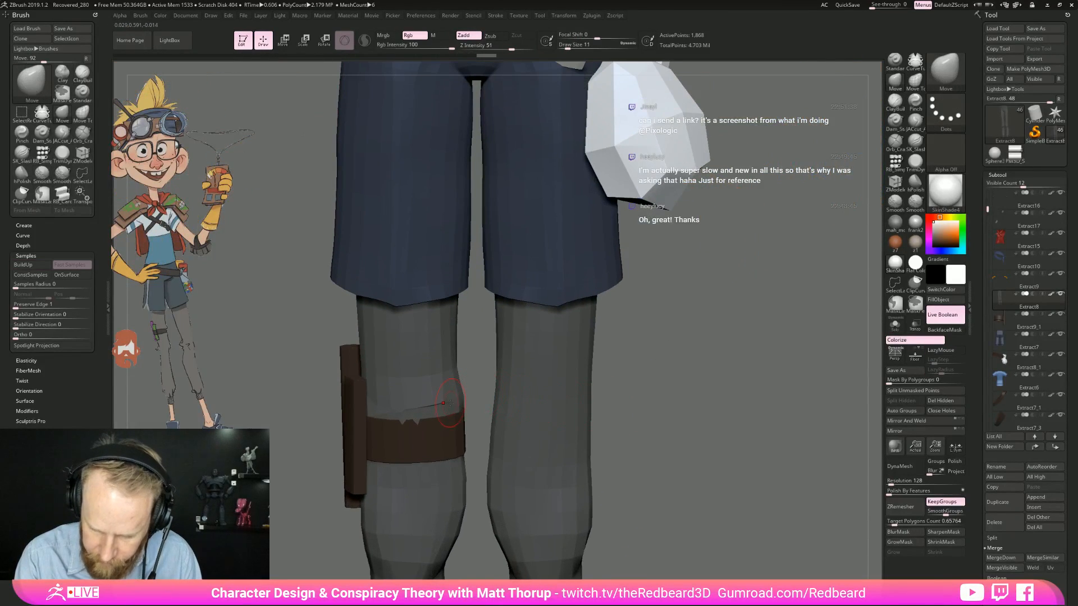
{"action": "key", "text": "shift"}
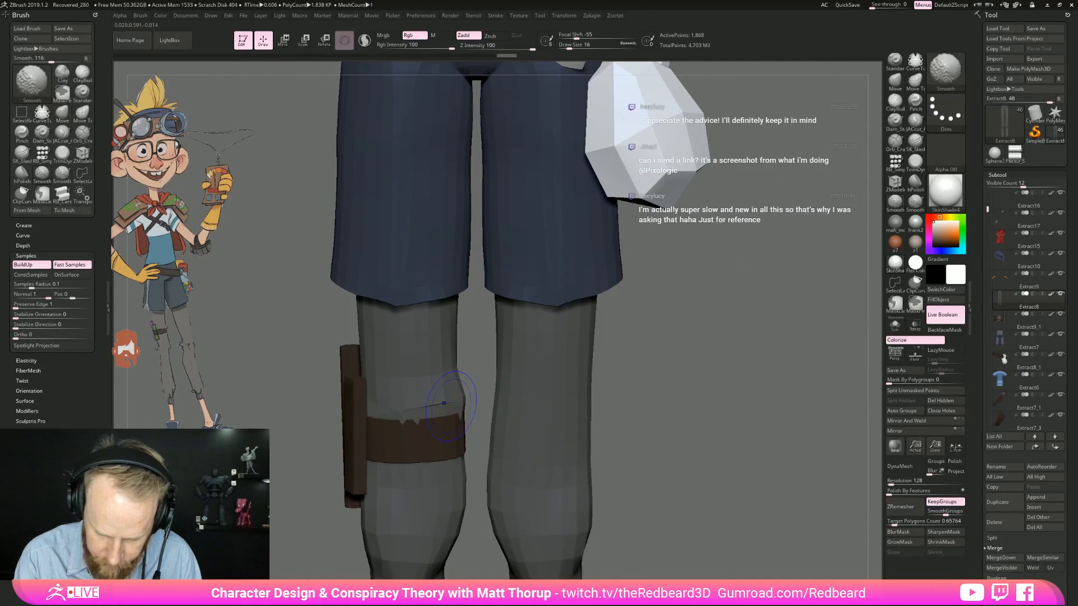
{"action": "key", "text": "s"}
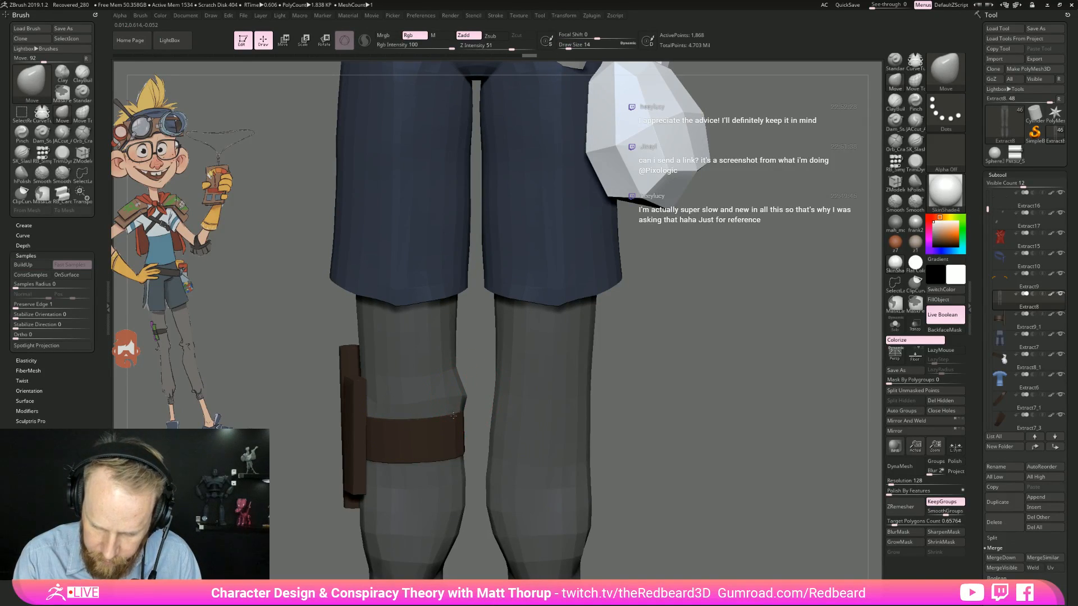
{"action": "right_click_drag", "start_coordinate": [405, 416], "coordinate": [586, 391]}
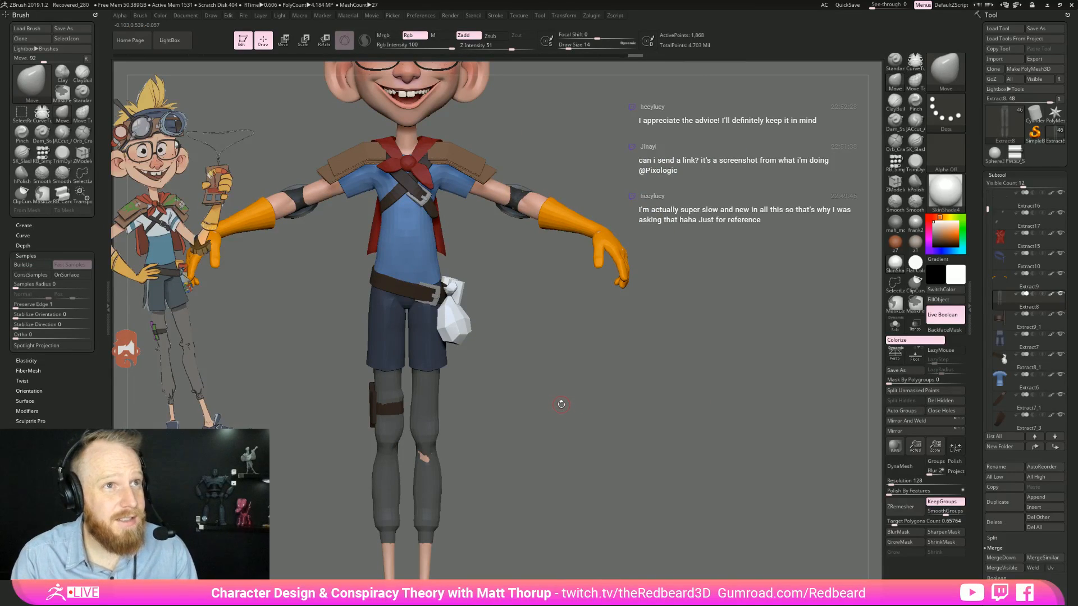
Step: Make the white shoe Extract11 active and adjust it around the ankle opening using the Move brush at draw size 8
{"action": "right_click_drag", "start_coordinate": [562, 404], "coordinate": [499, 426], "text": "alt"}
{"action": "left_click", "coordinate": [499, 426], "text": "alt"}
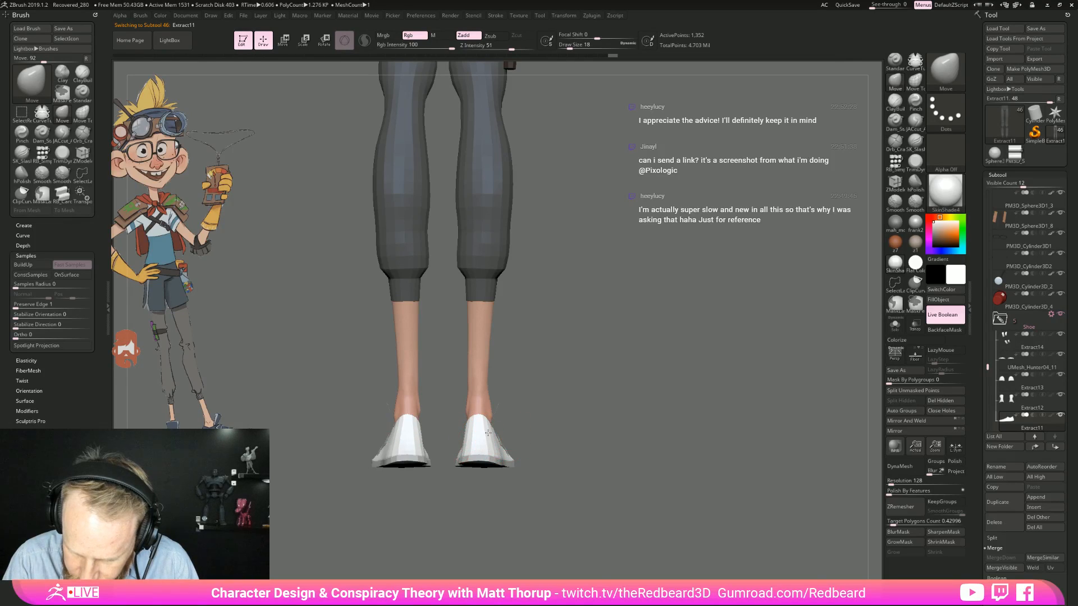
{"action": "right_click_drag", "start_coordinate": [546, 389], "coordinate": [482, 401]}
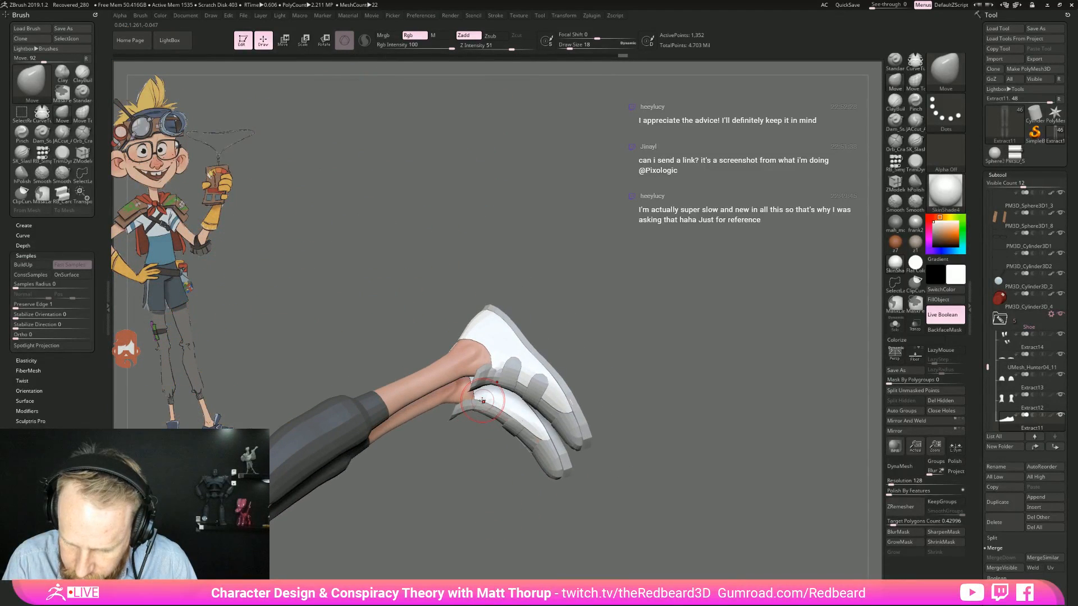
{"action": "right_click_drag", "start_coordinate": [476, 491], "coordinate": [475, 400]}
{"action": "type", "text": "8"}
{"action": "key", "text": "Return"}
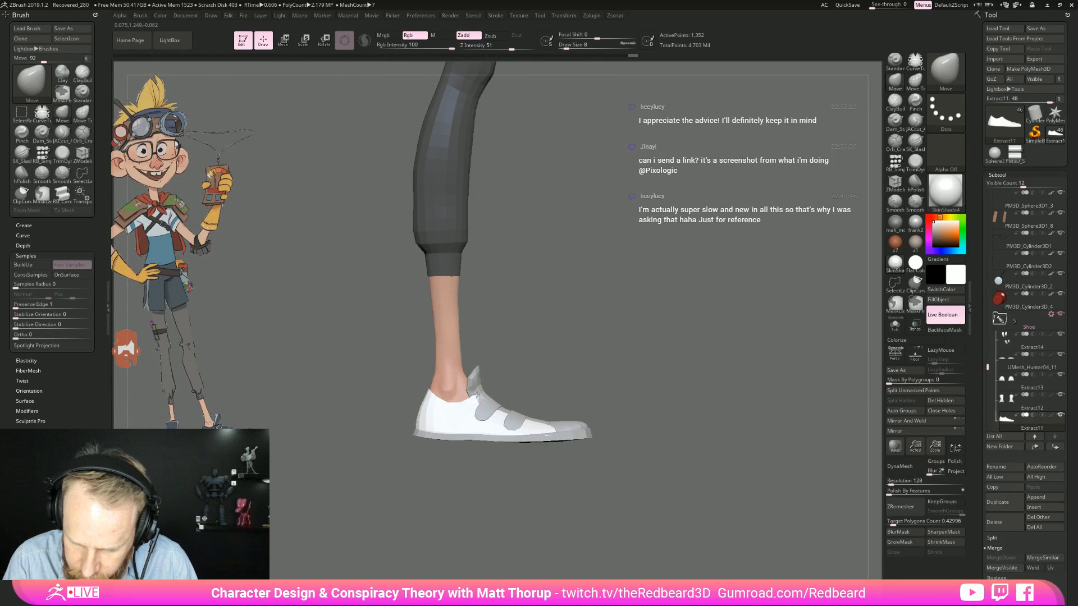
{"action": "key", "text": "f"}
{"action": "right_click_drag", "start_coordinate": [508, 386], "coordinate": [599, 511]}
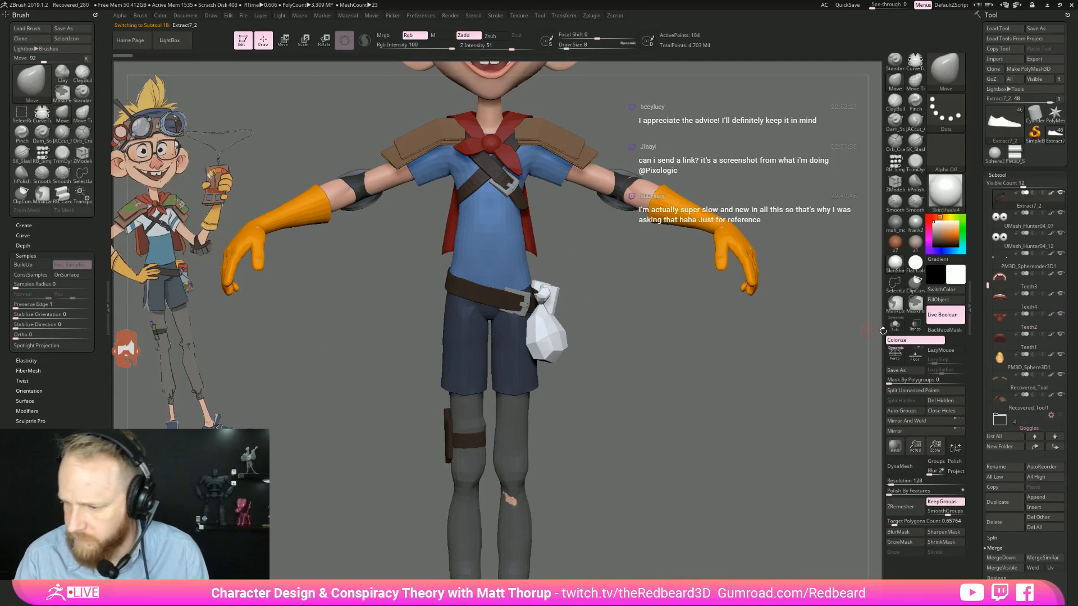
Step: Isolate the chest strap Extract7_2 with polyframes on and switch to the ZModeler brush
{"action": "left_click", "coordinate": [895, 325]}
{"action": "key", "text": "shift+f"}
{"action": "right_click_drag", "start_coordinate": [570, 388], "coordinate": [668, 479], "text": "ctrl"}
{"action": "right_click_drag", "start_coordinate": [647, 388], "coordinate": [580, 484], "text": "ctrl"}
{"action": "key", "text": "f"}
{"action": "mouse_move", "coordinate": [547, 441]}
{"action": "right_mouse_down"}
{"action": "mouse_move", "coordinate": [633, 433]}
{"action": "mouse_move", "coordinate": [695, 457]}
{"action": "mouse_move", "coordinate": [663, 435]}
{"action": "mouse_move", "coordinate": [655, 409]}
{"action": "right_mouse_up"}
{"action": "key", "text": "shift+f"}
{"action": "key", "text": "shift+f"}
{"action": "key", "text": "b"}
{"action": "key", "text": "z"}
{"action": "key", "text": "m"}
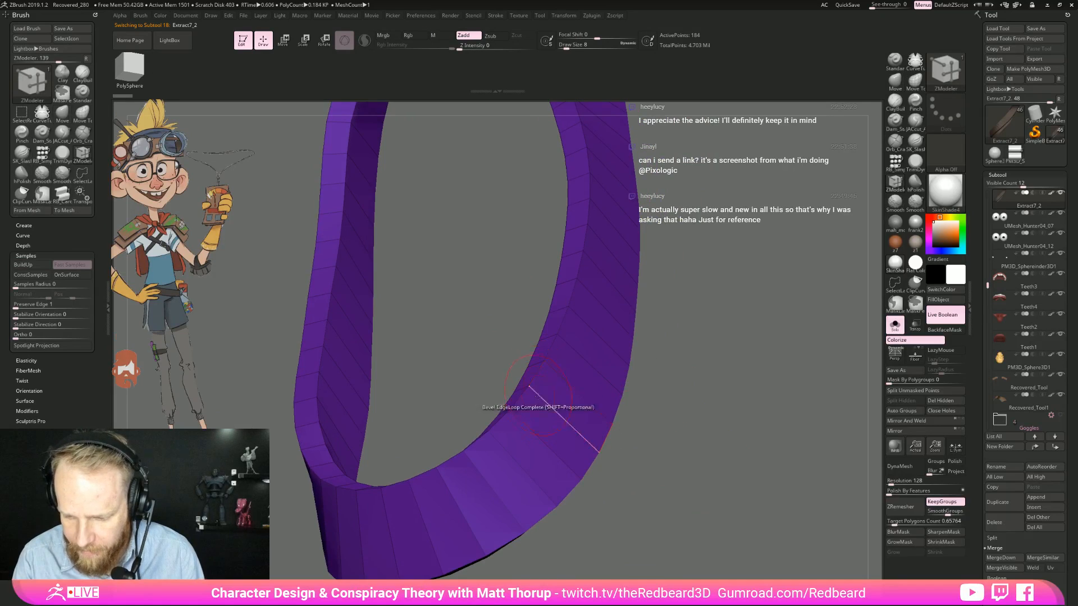
Step: Set the ZModeler edge action to Insert and add edge loops near the borders and along the faces of strap Extract7_2
{"action": "key", "text": "space"}
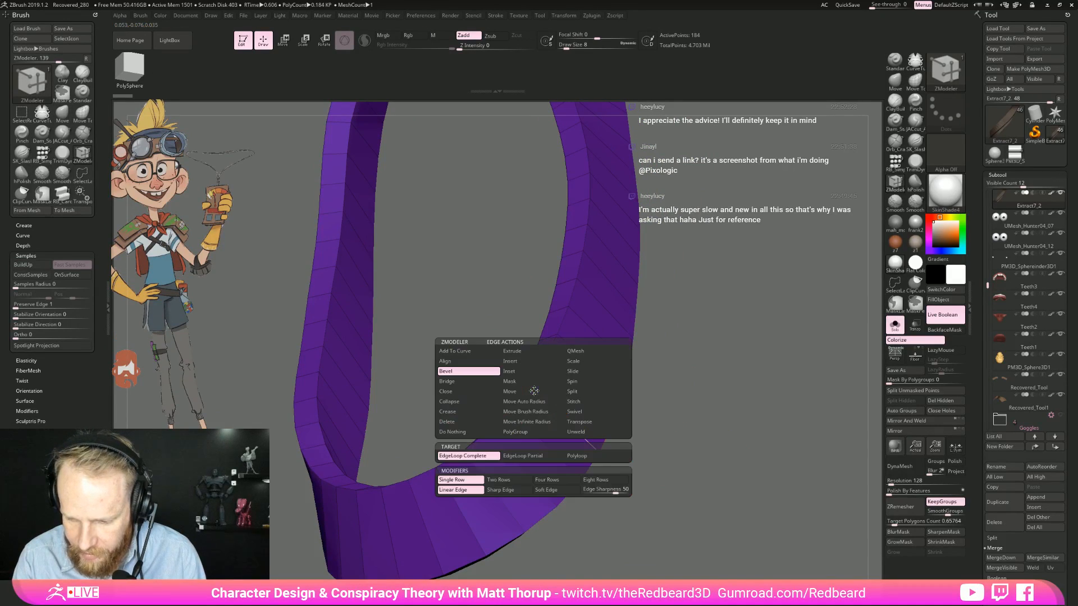
{"action": "left_click", "coordinate": [530, 364]}
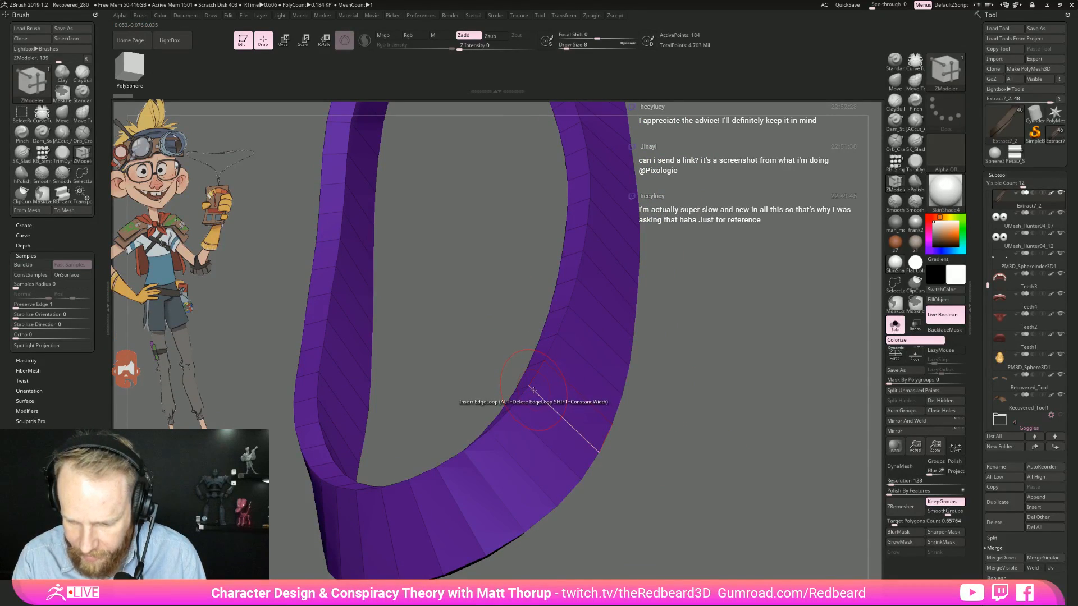
{"action": "left_click", "coordinate": [532, 389]}
{"action": "key", "text": "ctrl+z"}
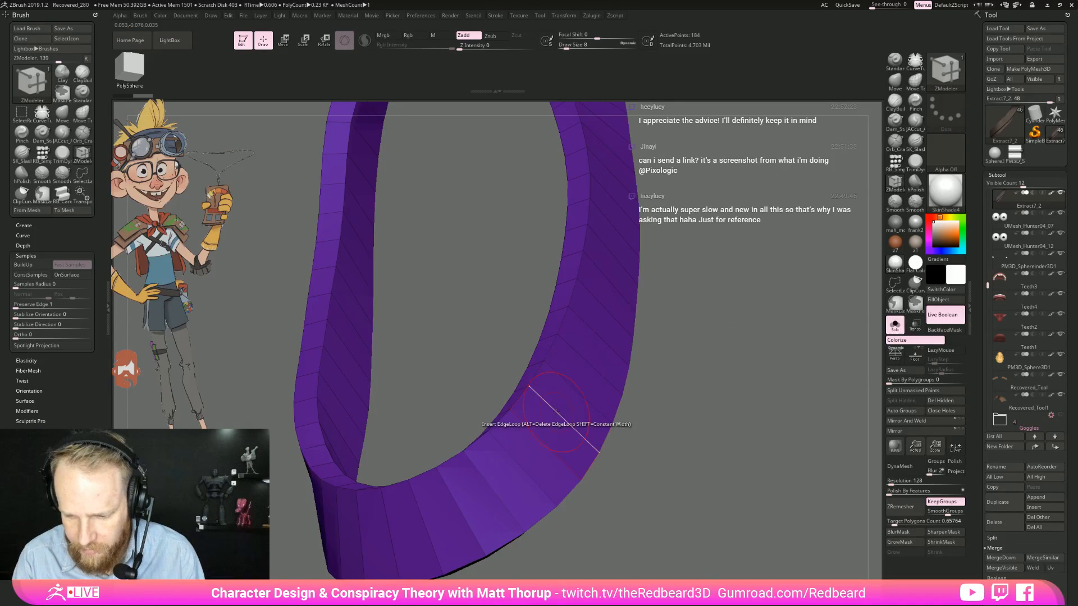
{"action": "left_click", "coordinate": [532, 379]}
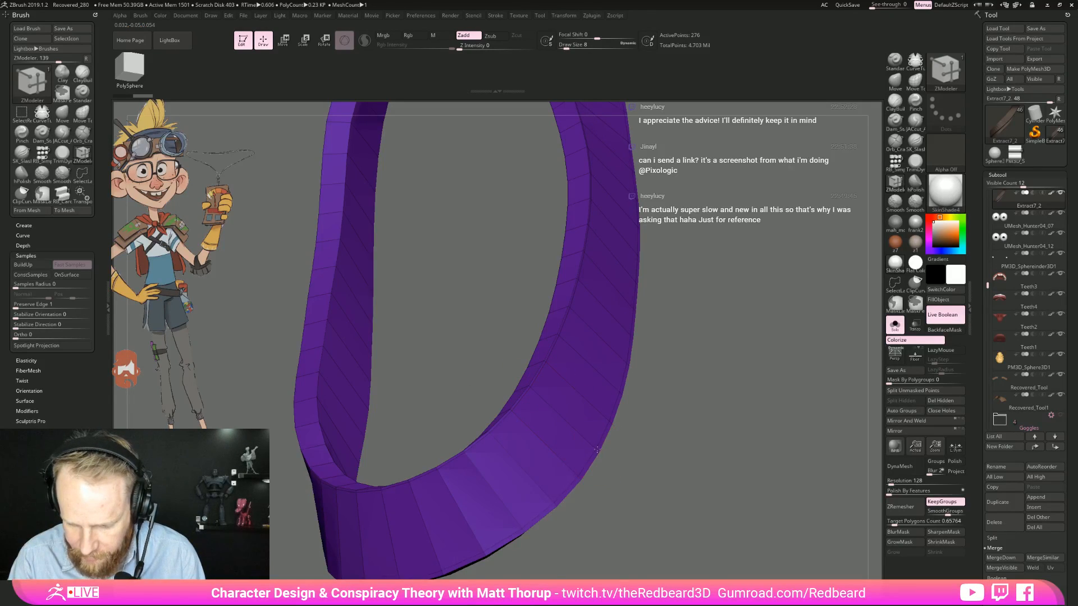
{"action": "left_click_drag", "start_coordinate": [662, 422], "coordinate": [661, 428]}
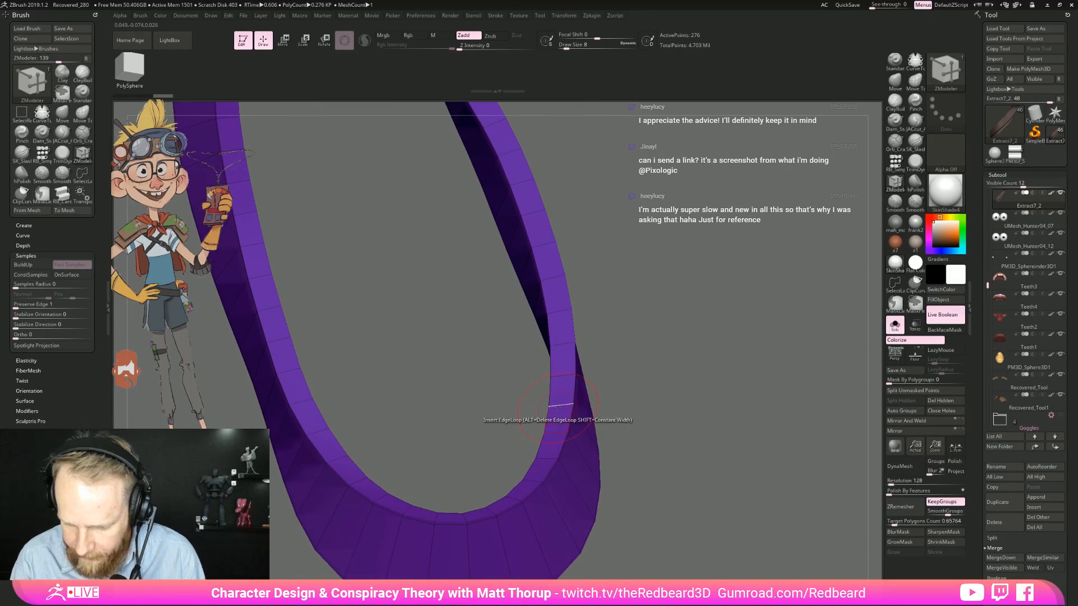
{"action": "left_click_drag", "start_coordinate": [703, 367], "coordinate": [633, 415]}
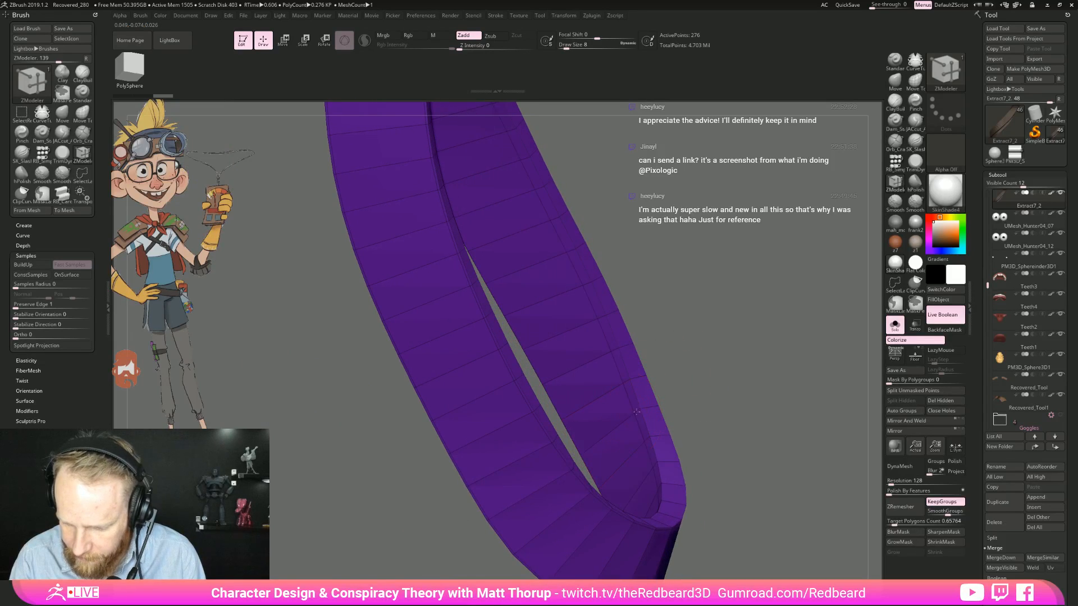
{"action": "left_click", "coordinate": [641, 410]}
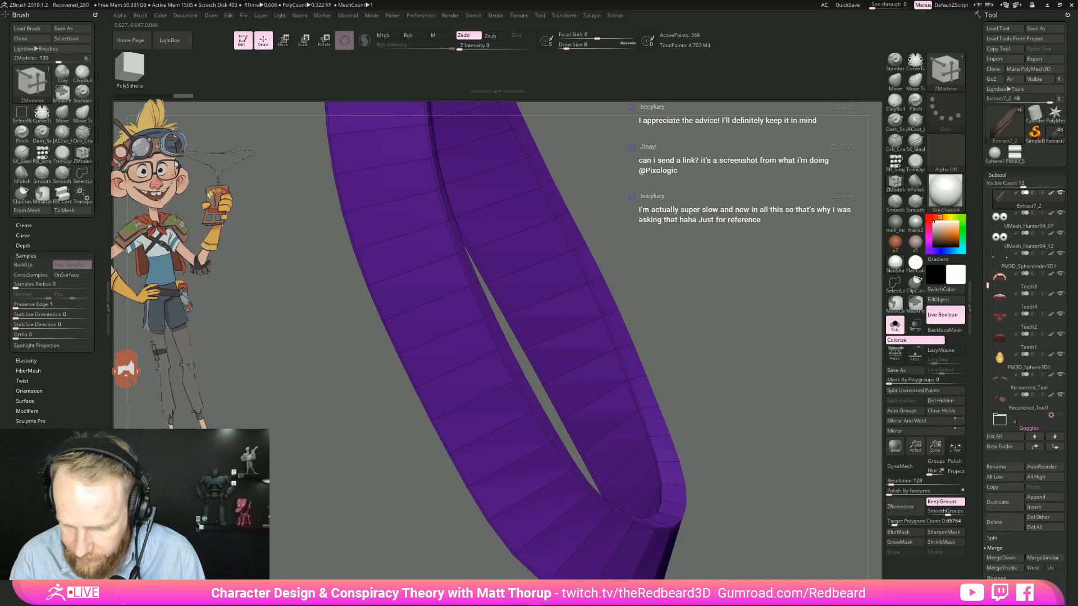
{"action": "left_click", "coordinate": [605, 436]}
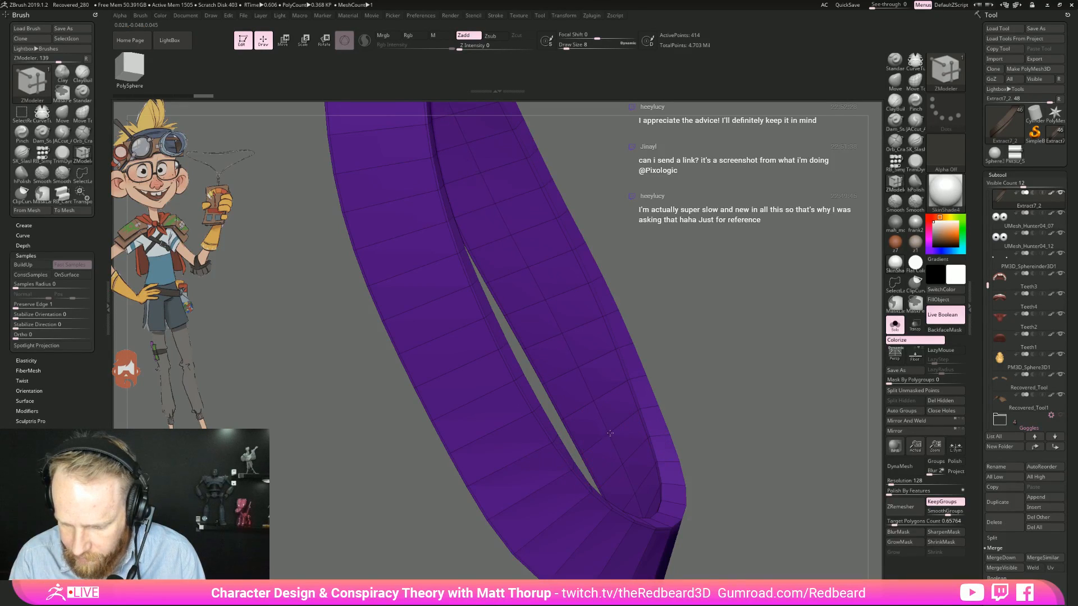
{"action": "left_click", "coordinate": [510, 465]}
Step: Turn on dynamic subdivision for strap Extract7_2, hide the polyframes and bring back the rest of the character
{"action": "left_click_drag", "start_coordinate": [721, 358], "coordinate": [556, 403]}
{"action": "key", "text": "d"}
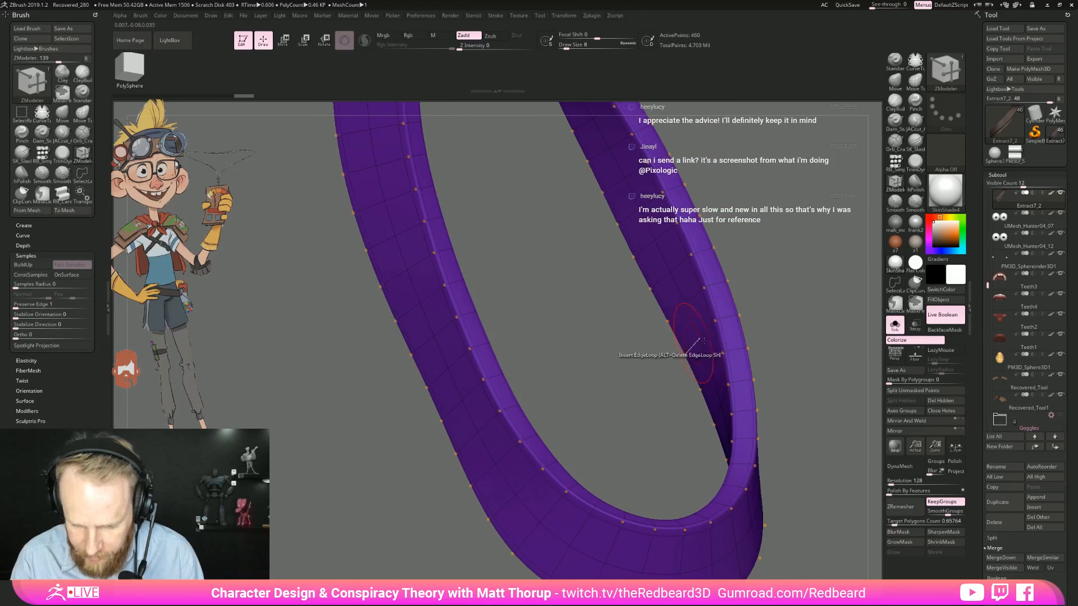
{"action": "key", "text": "shift+f"}
{"action": "mouse_move", "coordinate": [776, 337]}
{"action": "left_mouse_down"}
{"action": "mouse_move", "coordinate": [773, 327]}
{"action": "mouse_move", "coordinate": [692, 337]}
{"action": "mouse_move", "coordinate": [775, 348]}
{"action": "left_mouse_up"}
{"action": "key", "text": "f"}
{"action": "left_click", "coordinate": [894, 324]}
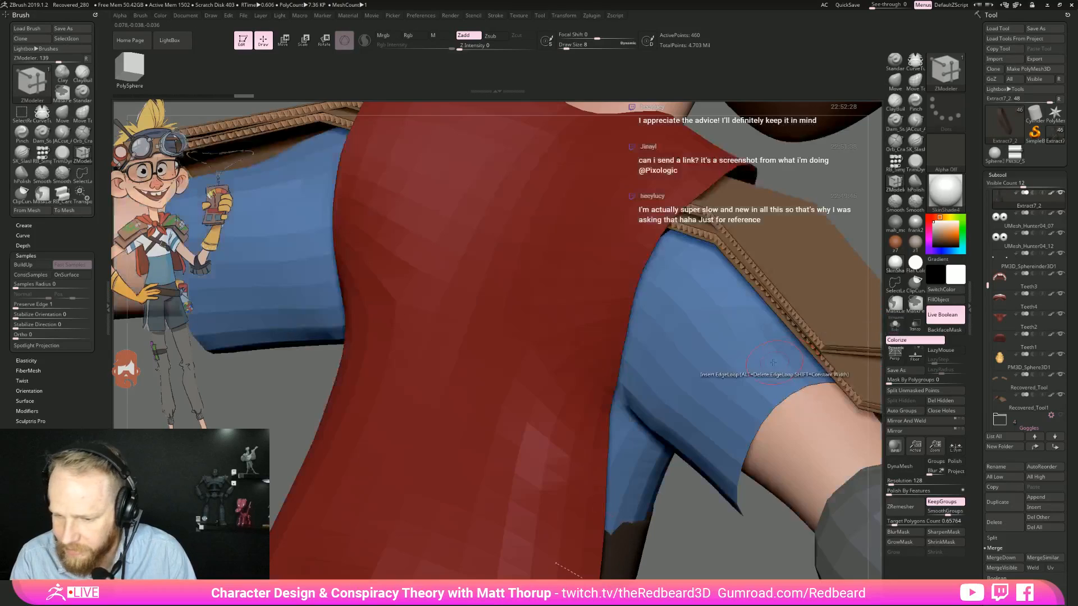
Step: Isolate the buckled chest strap Extract7_1 and insert edge loops along its borders and faces with ZModeler
{"action": "left_click_drag", "start_coordinate": [707, 522], "coordinate": [566, 415], "text": "alt"}
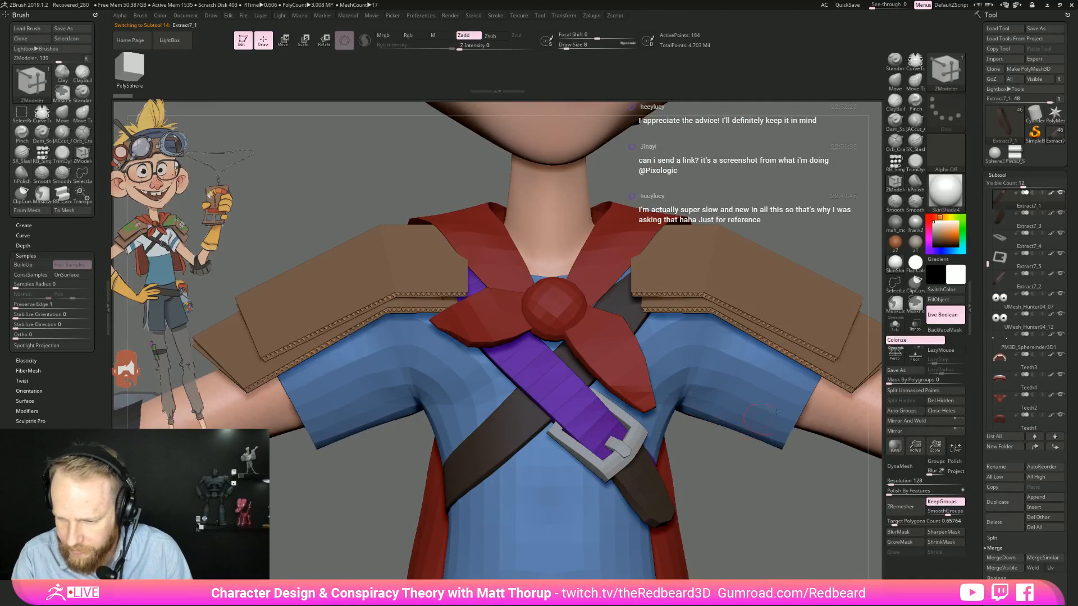
{"action": "left_click", "coordinate": [895, 324]}
{"action": "left_click_drag", "start_coordinate": [730, 349], "coordinate": [703, 429]}
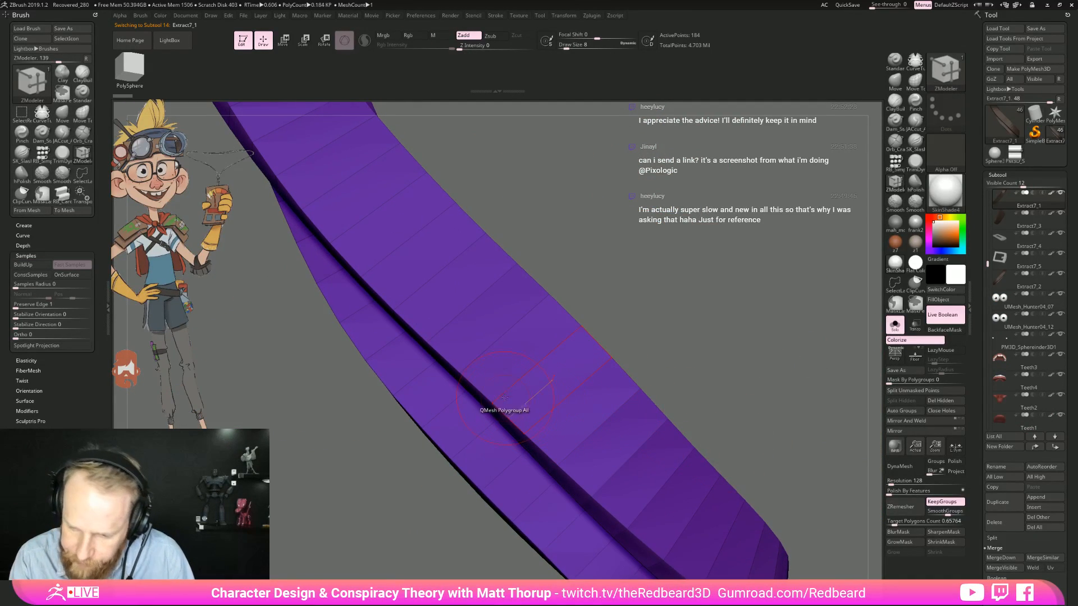
{"action": "left_click", "coordinate": [568, 336]}
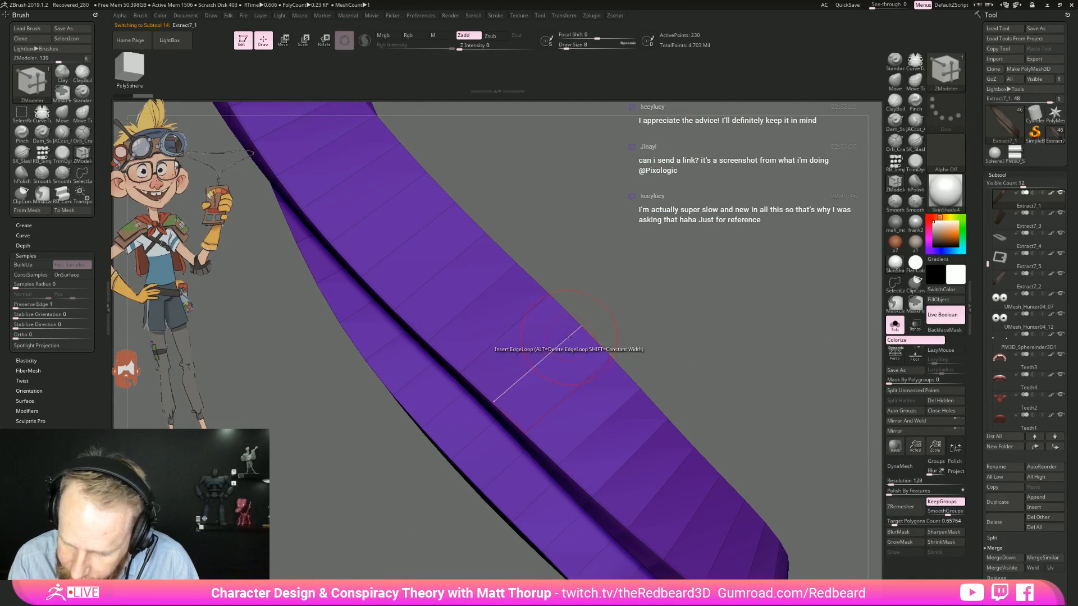
{"action": "left_click", "coordinate": [567, 355]}
{"action": "left_click_drag", "start_coordinate": [629, 343], "coordinate": [662, 409]}
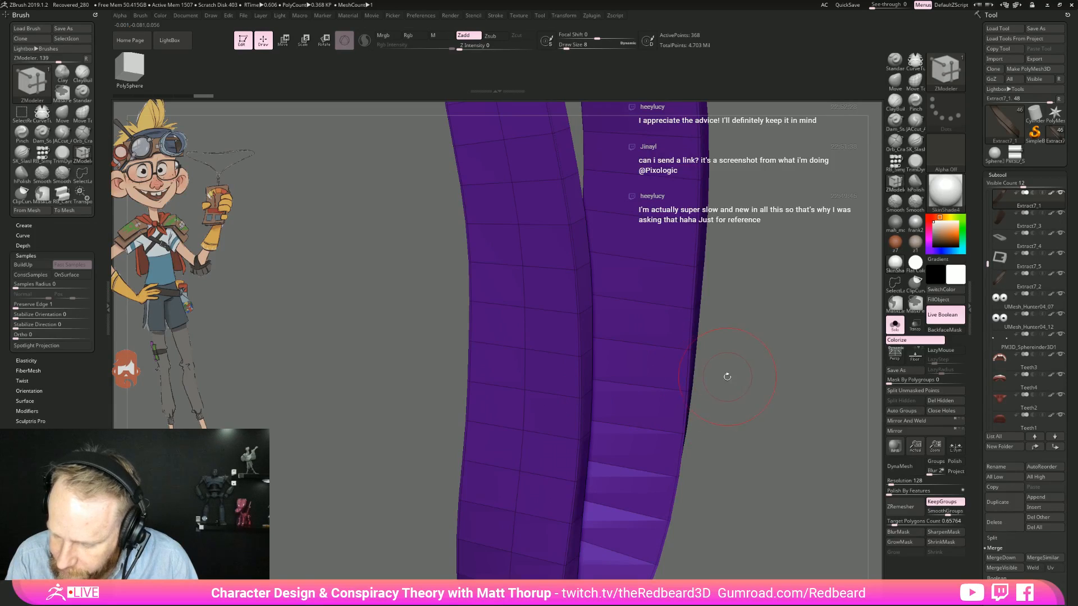
{"action": "left_click_drag", "start_coordinate": [728, 376], "coordinate": [617, 379]}
{"action": "left_click", "coordinate": [638, 387]}
Step: Hide the polyframes on strap Extract7_1 and bring back the rest of the character to view the chest
{"action": "left_click_drag", "start_coordinate": [759, 347], "coordinate": [526, 513]}
{"action": "key", "text": "shift+f"}
{"action": "left_click", "coordinate": [894, 325]}
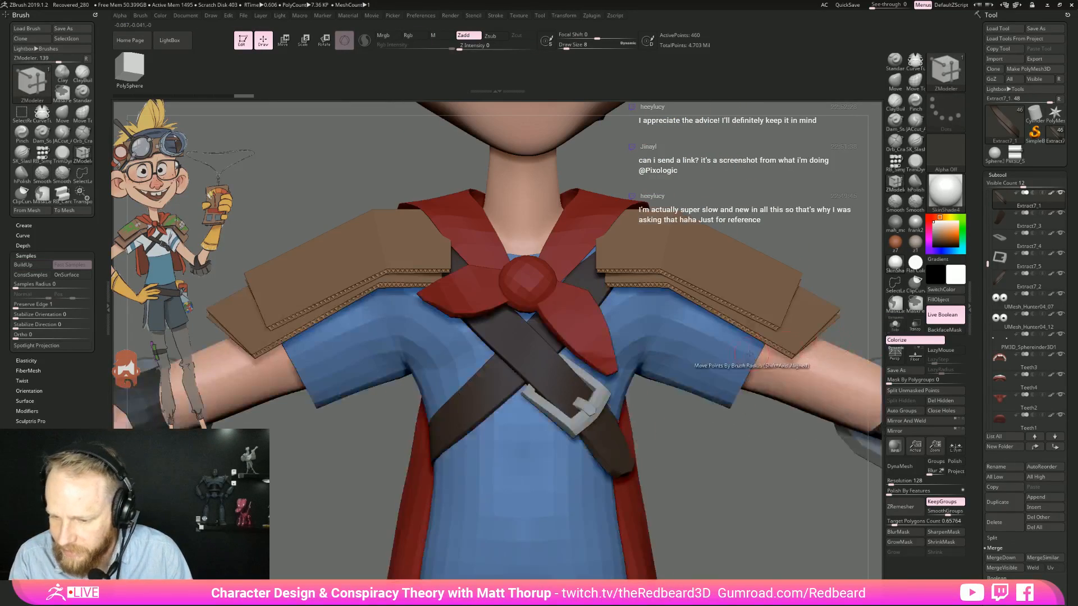
{"action": "left_click_drag", "start_coordinate": [730, 449], "coordinate": [590, 429]}
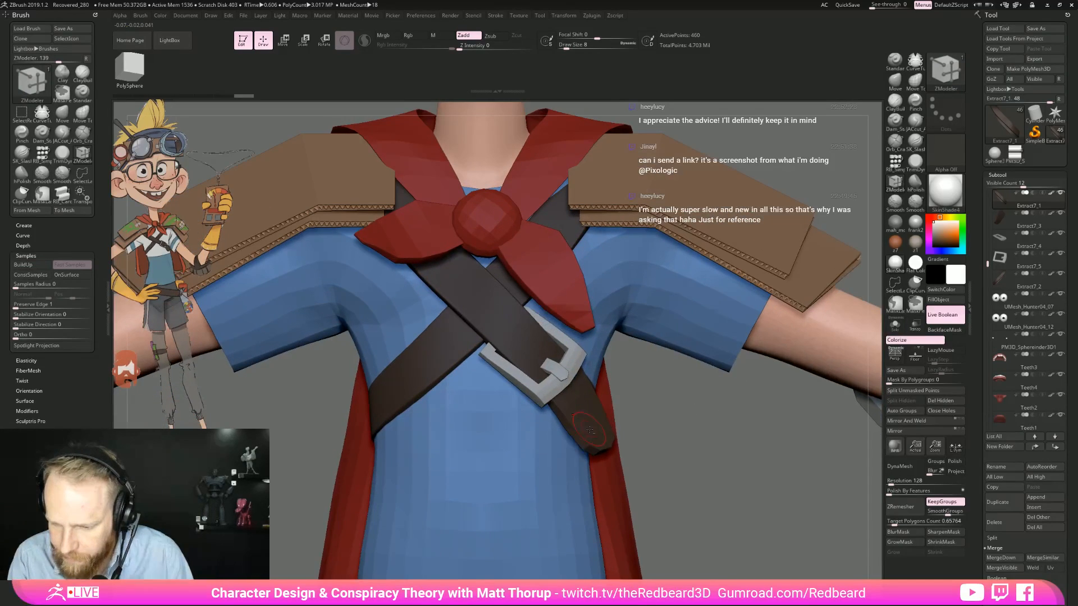
Step: Isolate strap end Extract7_3, insert edge loops near its borders, turn on dynamic subdivision, hide the polyframes and bring back the rest of the character
{"action": "left_click", "coordinate": [893, 325]}
{"action": "key", "text": "shift+f"}
{"action": "left_click_drag", "start_coordinate": [694, 409], "coordinate": [646, 393]}
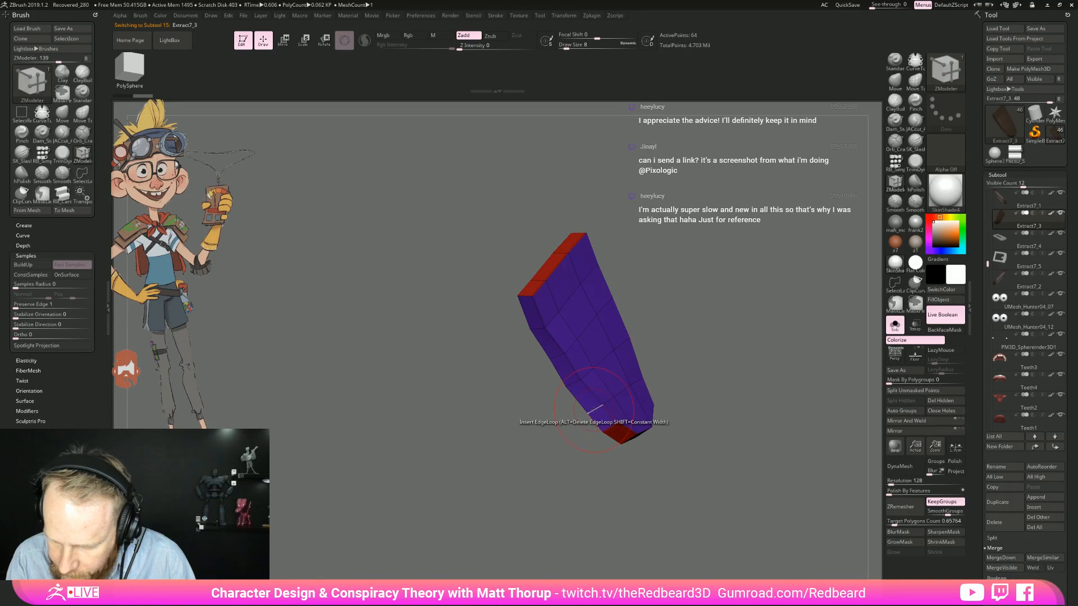
{"action": "mouse_move", "coordinate": [651, 375]}
{"action": "left_mouse_down"}
{"action": "mouse_move", "coordinate": [606, 383]}
{"action": "mouse_move", "coordinate": [651, 385]}
{"action": "left_mouse_up"}
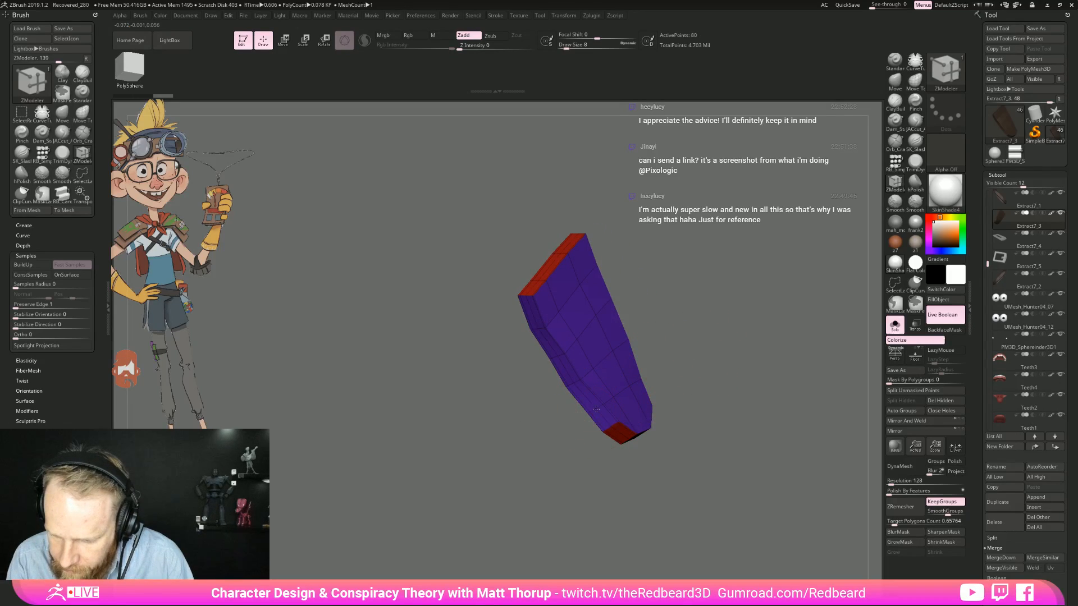
{"action": "key", "text": "d"}
{"action": "key", "text": "shift+f"}
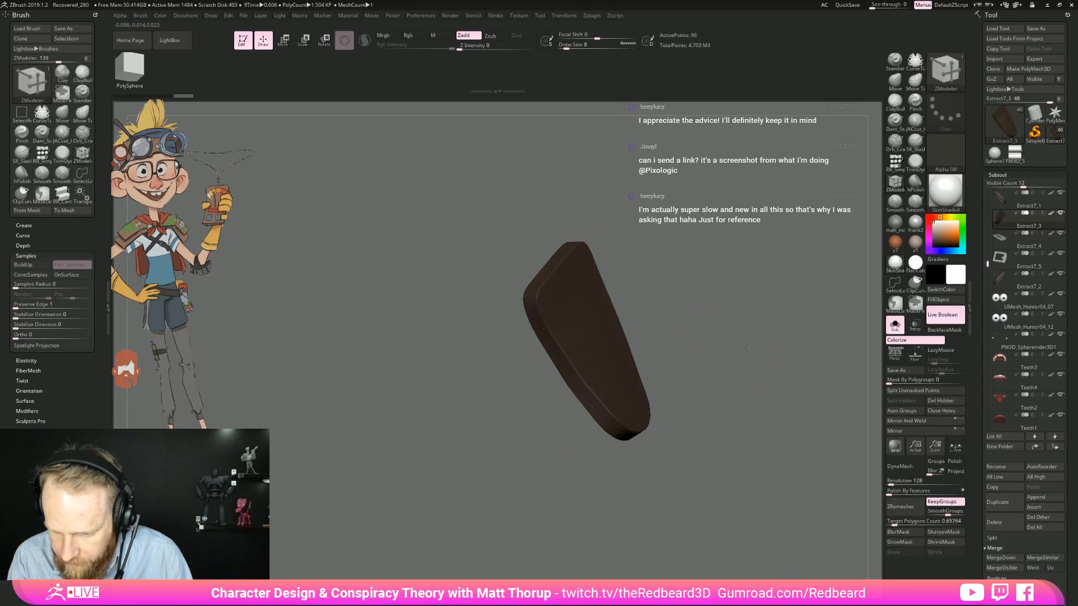
{"action": "left_click", "coordinate": [893, 331]}
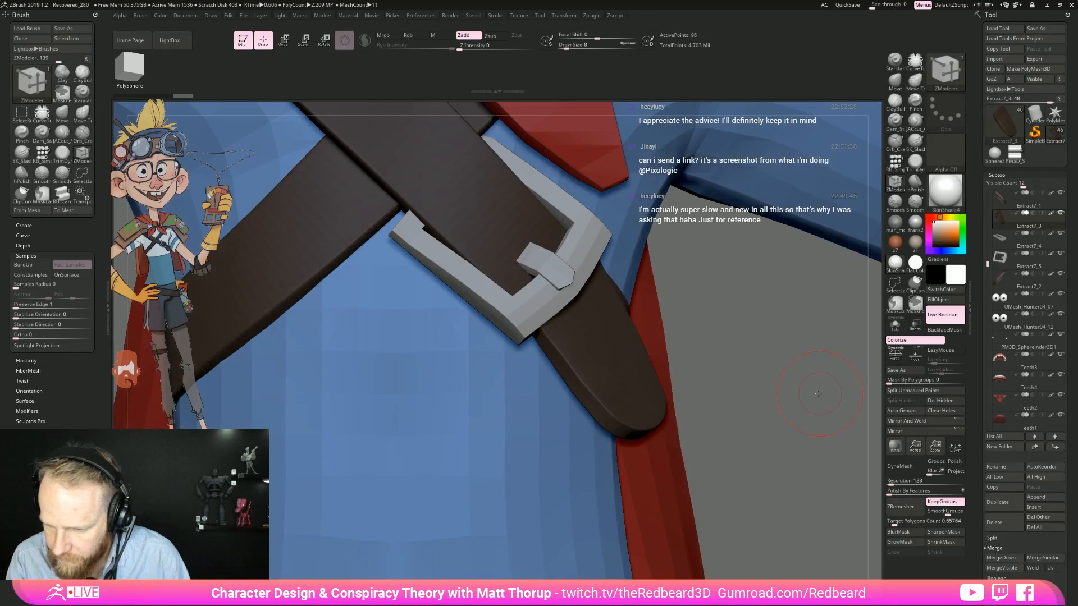
Step: Switch to the Move brush, select chest strap Extract7_1 and adjust how it wraps around the side of the torso
{"action": "left_click_drag", "start_coordinate": [818, 394], "coordinate": [754, 341], "text": "alt"}
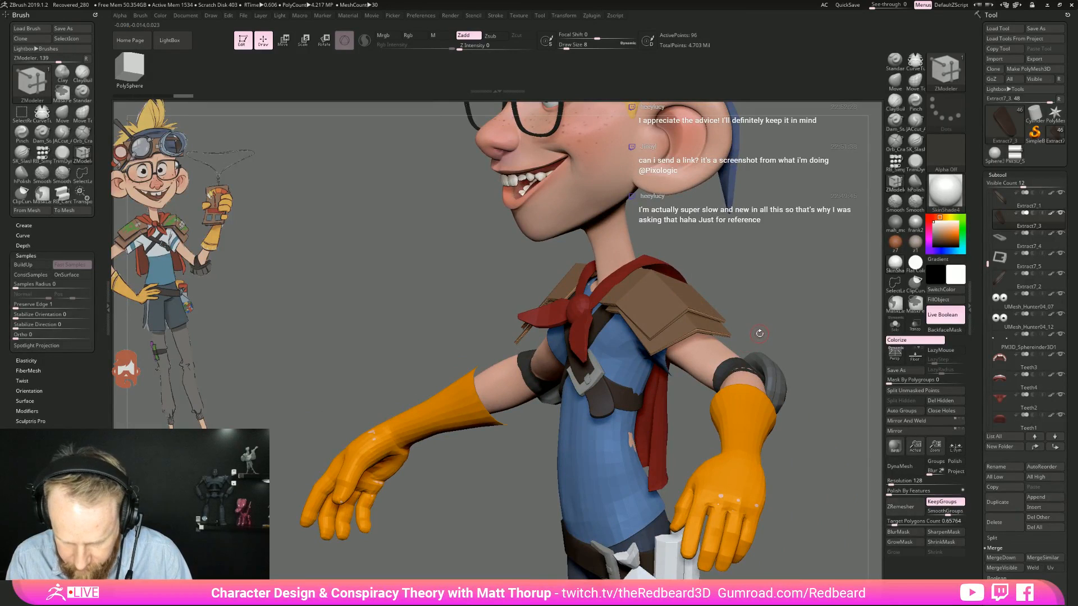
{"action": "key", "text": "b"}
{"action": "key", "text": "m"}
{"action": "key", "text": "v"}
{"action": "mouse_move", "coordinate": [796, 296]}
{"action": "left_mouse_down", "text": "alt"}
{"action": "mouse_move", "coordinate": [778, 365]}
{"action": "mouse_move", "coordinate": [667, 342]}
{"action": "left_mouse_up", "text": "alt"}
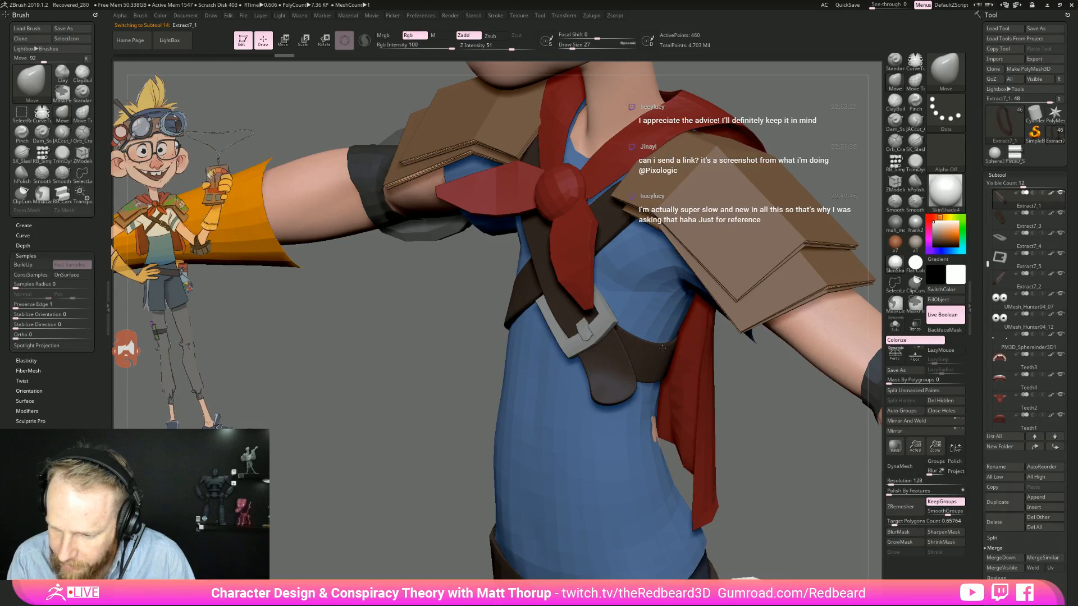
{"action": "left_click_drag", "start_coordinate": [737, 368], "coordinate": [627, 357]}
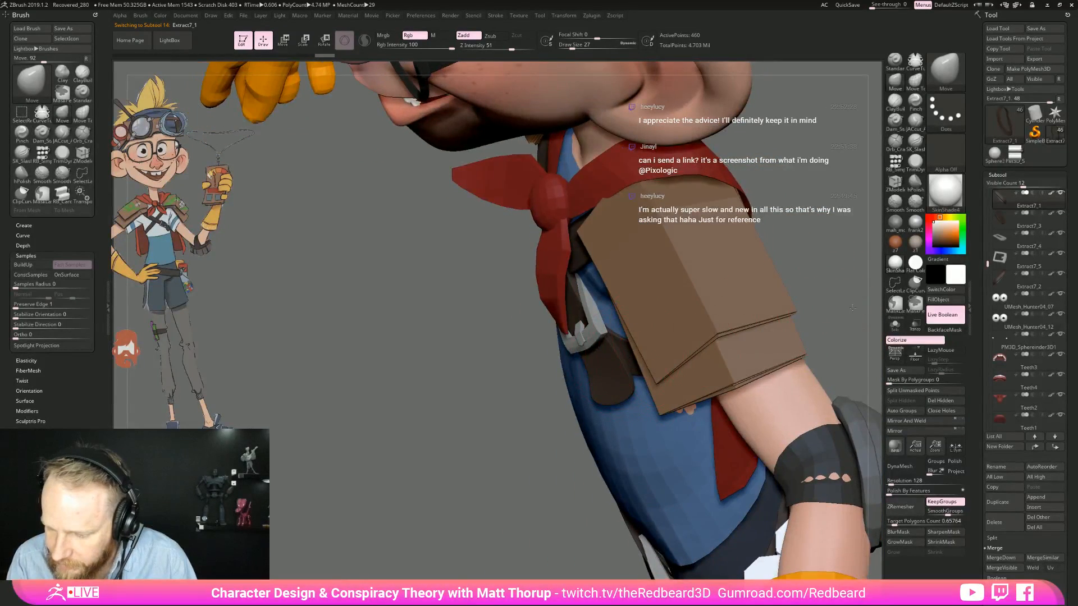
{"action": "left_click_drag", "start_coordinate": [852, 308], "coordinate": [635, 358]}
{"action": "left_click_drag", "start_coordinate": [861, 320], "coordinate": [743, 358]}
{"action": "mouse_move", "coordinate": [852, 354]}
{"action": "left_mouse_down", "text": "alt"}
{"action": "mouse_move", "coordinate": [808, 306]}
{"action": "mouse_move", "coordinate": [702, 308]}
{"action": "mouse_move", "coordinate": [859, 310]}
{"action": "mouse_move", "coordinate": [816, 369]}
{"action": "mouse_move", "coordinate": [760, 283]}
{"action": "mouse_move", "coordinate": [726, 286]}
{"action": "mouse_move", "coordinate": [695, 308]}
{"action": "left_mouse_up", "text": "alt"}
{"action": "key", "text": "f"}
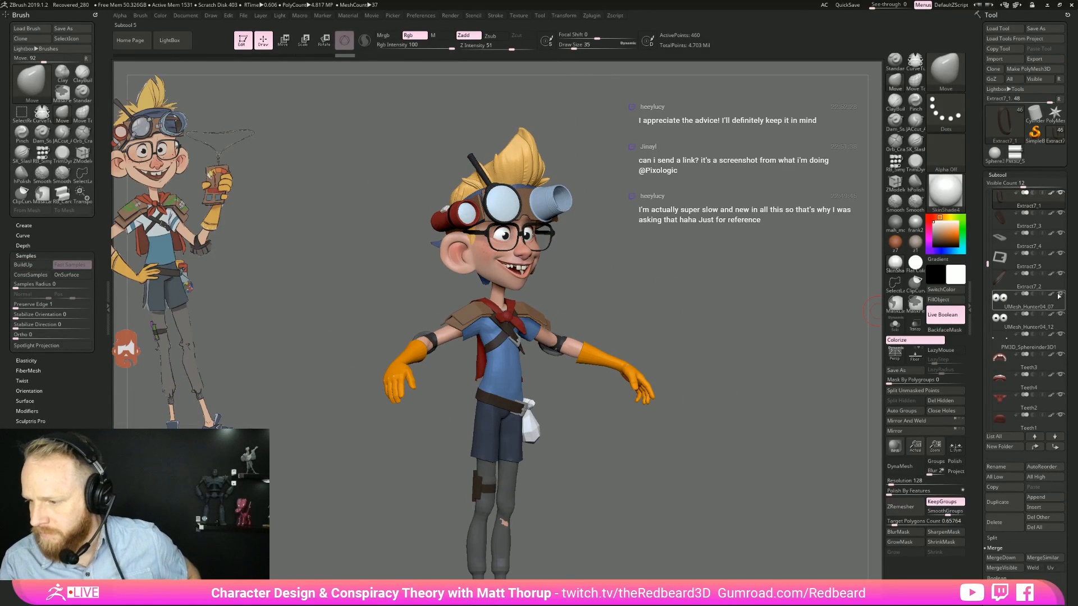
Step: Select the hair, choose the Orb_Cracks brush with draw size 12 and carve strands at the nape behind the ear
{"action": "mouse_move", "coordinate": [722, 323]}
{"action": "left_mouse_down"}
{"action": "mouse_move", "coordinate": [709, 320]}
{"action": "mouse_move", "coordinate": [706, 336]}
{"action": "left_mouse_up"}
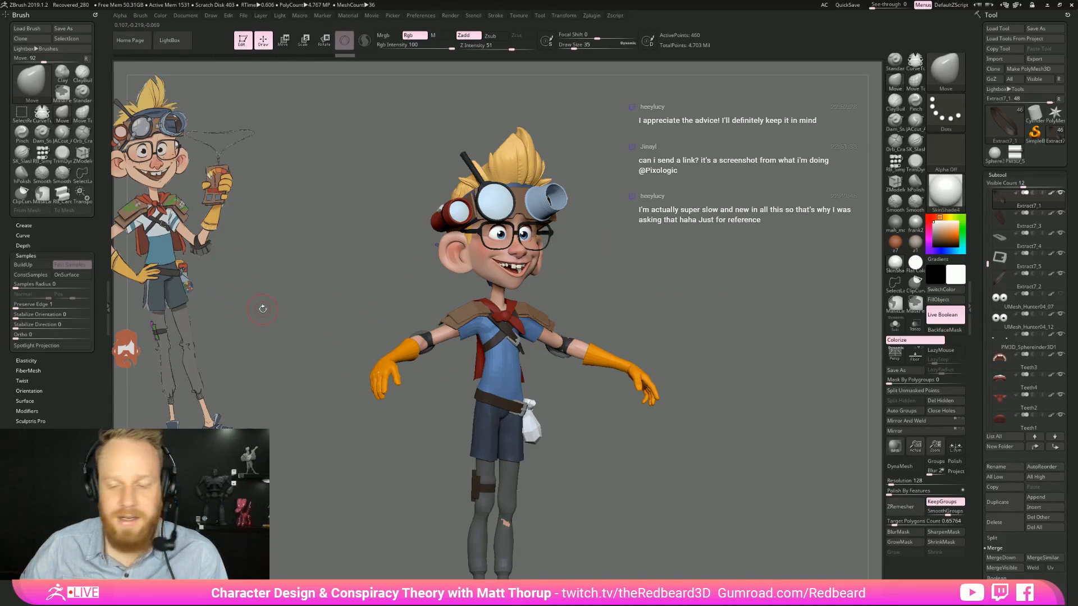
{"action": "mouse_move", "coordinate": [716, 340]}
{"action": "left_mouse_down"}
{"action": "mouse_move", "coordinate": [735, 341]}
{"action": "mouse_move", "coordinate": [629, 427]}
{"action": "mouse_move", "coordinate": [680, 414]}
{"action": "mouse_move", "coordinate": [662, 399]}
{"action": "left_mouse_up"}
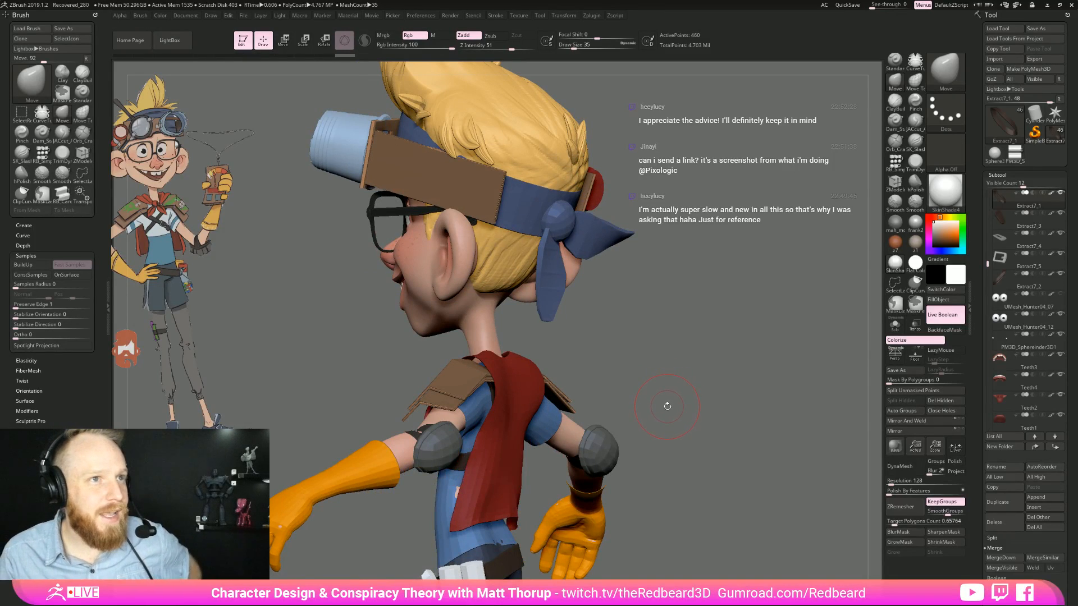
{"action": "left_click_drag", "start_coordinate": [667, 402], "coordinate": [523, 355]}
{"action": "left_click", "coordinate": [512, 276], "text": "alt"}
{"action": "left_click_drag", "start_coordinate": [669, 384], "coordinate": [658, 370]}
{"action": "mouse_move", "coordinate": [696, 337]}
{"action": "left_mouse_down", "text": "alt"}
{"action": "mouse_move", "coordinate": [764, 360]}
{"action": "mouse_move", "coordinate": [741, 413]}
{"action": "left_mouse_up", "text": "alt"}
{"action": "left_click", "coordinate": [896, 141]}
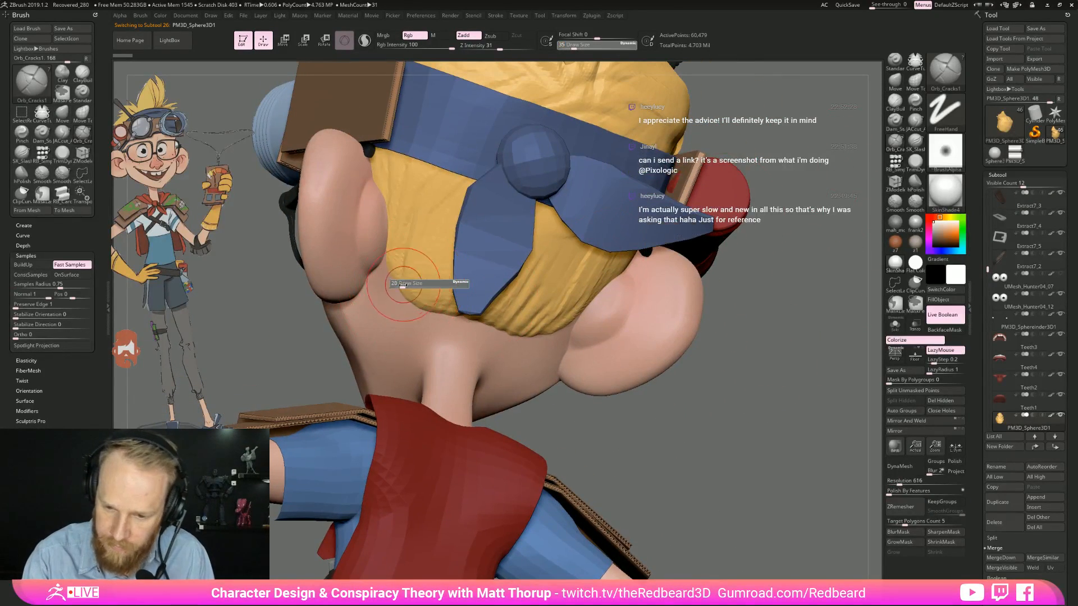
{"action": "mouse_move", "coordinate": [403, 294]}
{"action": "left_mouse_down"}
{"action": "mouse_move", "coordinate": [400, 268]}
{"action": "mouse_move", "coordinate": [413, 287]}
{"action": "left_mouse_up"}
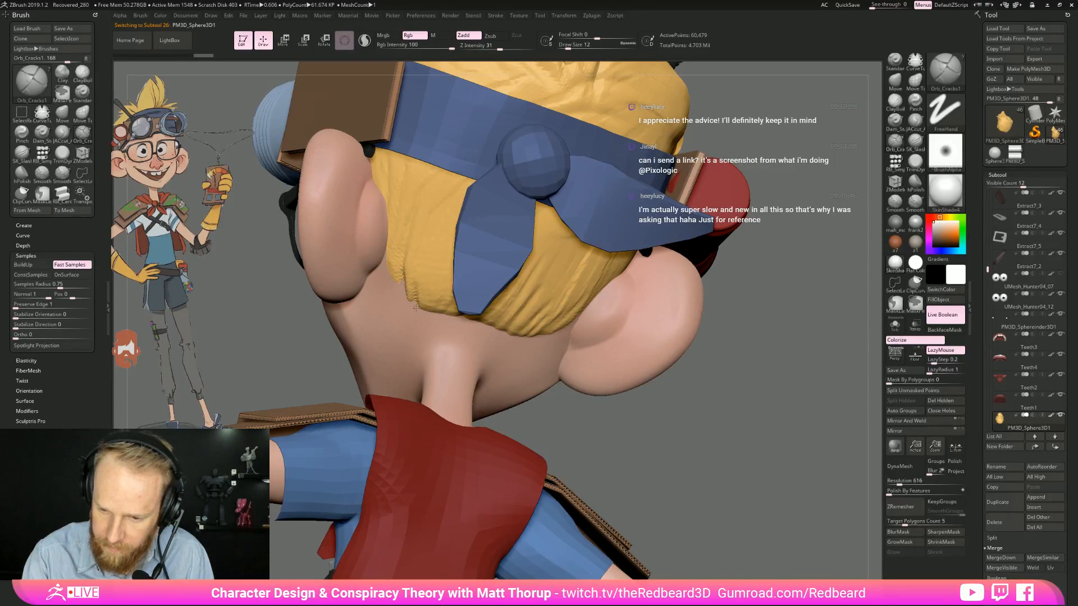
Step: Carve ragged strands along the rest of the nape hairline from one ear to the other
{"action": "left_click_drag", "start_coordinate": [443, 327], "coordinate": [438, 304]}
{"action": "left_click_drag", "start_coordinate": [741, 404], "coordinate": [678, 387]}
{"action": "mouse_move", "coordinate": [474, 325]}
{"action": "left_mouse_down"}
{"action": "mouse_move", "coordinate": [496, 307]}
{"action": "mouse_move", "coordinate": [516, 321]}
{"action": "mouse_move", "coordinate": [496, 330]}
{"action": "mouse_move", "coordinate": [555, 328]}
{"action": "mouse_move", "coordinate": [605, 301]}
{"action": "left_mouse_up"}
{"action": "key", "text": "f"}
{"action": "mouse_move", "coordinate": [741, 418]}
{"action": "left_mouse_down"}
{"action": "mouse_move", "coordinate": [711, 433]}
{"action": "mouse_move", "coordinate": [708, 494]}
{"action": "left_mouse_up"}
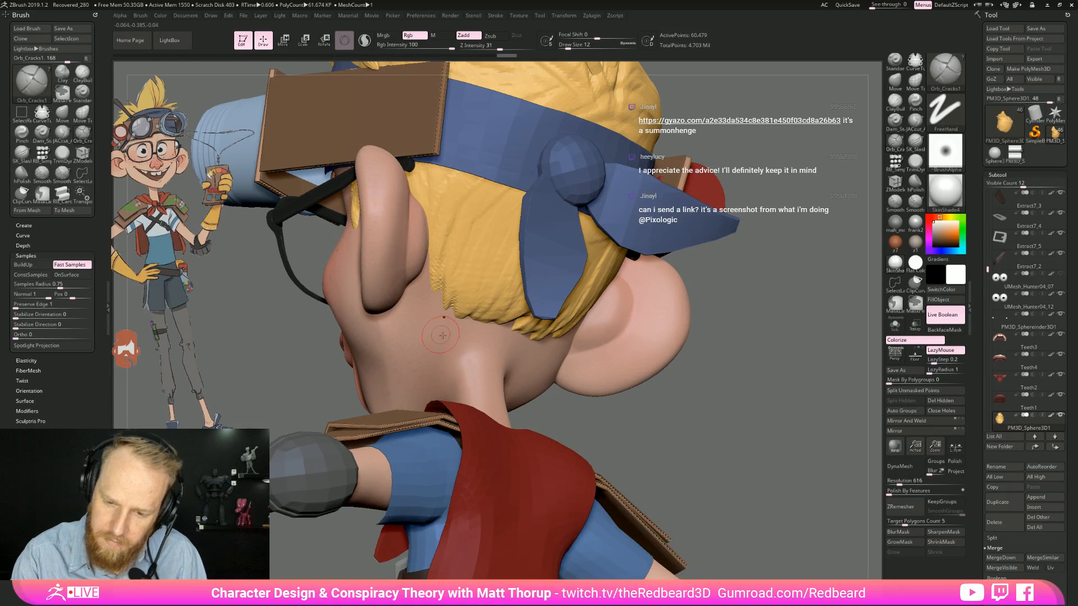
{"action": "left_click_drag", "start_coordinate": [713, 414], "coordinate": [589, 320]}
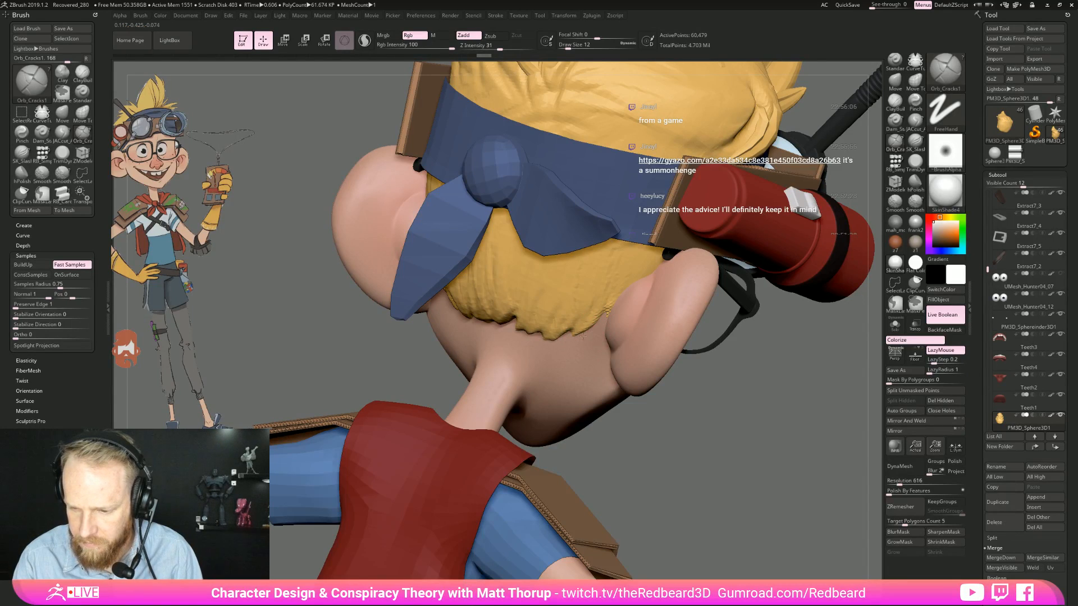
{"action": "left_click_drag", "start_coordinate": [567, 329], "coordinate": [556, 338]}
{"action": "mouse_move", "coordinate": [663, 466]}
{"action": "left_mouse_down", "text": "alt"}
{"action": "mouse_move", "coordinate": [604, 402]}
{"action": "mouse_move", "coordinate": [611, 425]}
{"action": "left_mouse_up", "text": "alt"}
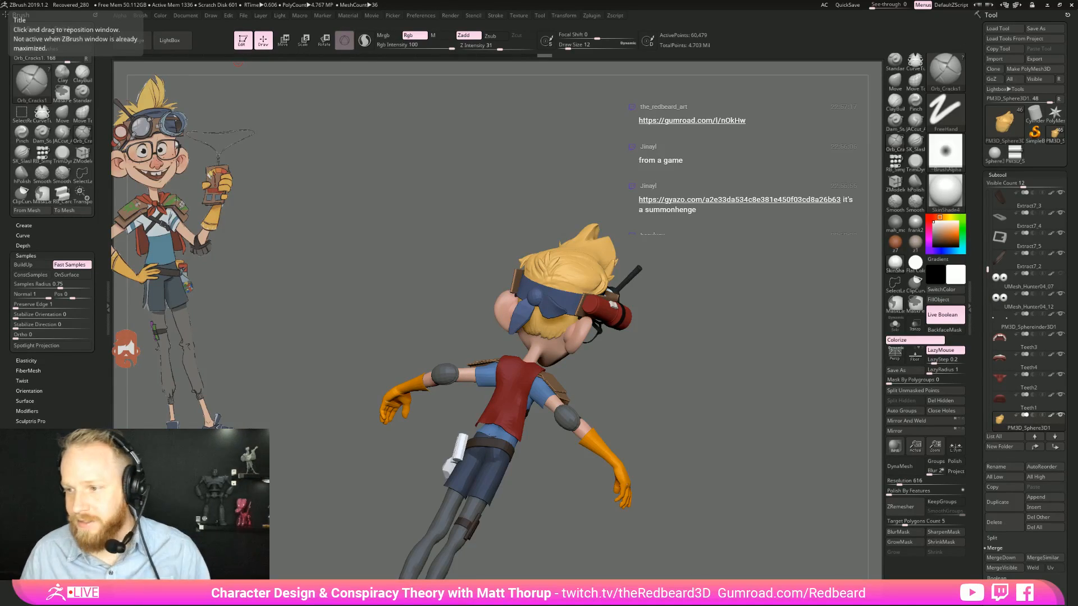
Step: Carve strands into the hair on the back of the head above the bandana, undoing the last two strokes
{"action": "left_click_drag", "start_coordinate": [734, 340], "coordinate": [751, 303]}
{"action": "left_click_drag", "start_coordinate": [727, 348], "coordinate": [589, 395], "text": "alt"}
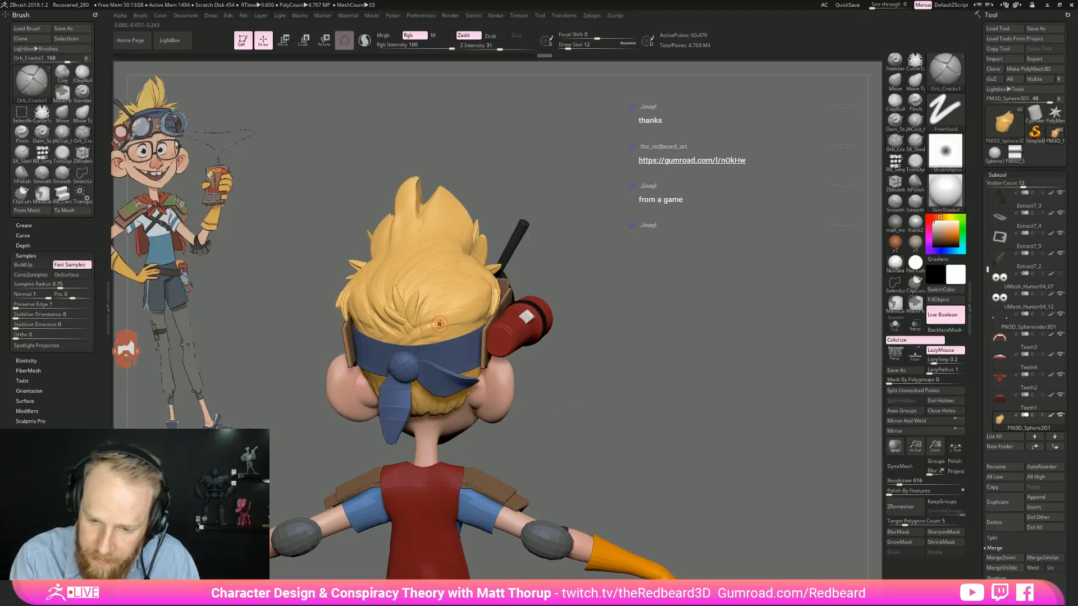
{"action": "mouse_move", "coordinate": [439, 324]}
{"action": "left_mouse_down"}
{"action": "mouse_move", "coordinate": [484, 300]}
{"action": "mouse_move", "coordinate": [547, 293]}
{"action": "mouse_move", "coordinate": [601, 303]}
{"action": "mouse_move", "coordinate": [431, 334]}
{"action": "left_mouse_up"}
{"action": "left_click_drag", "start_coordinate": [385, 306], "coordinate": [392, 327]}
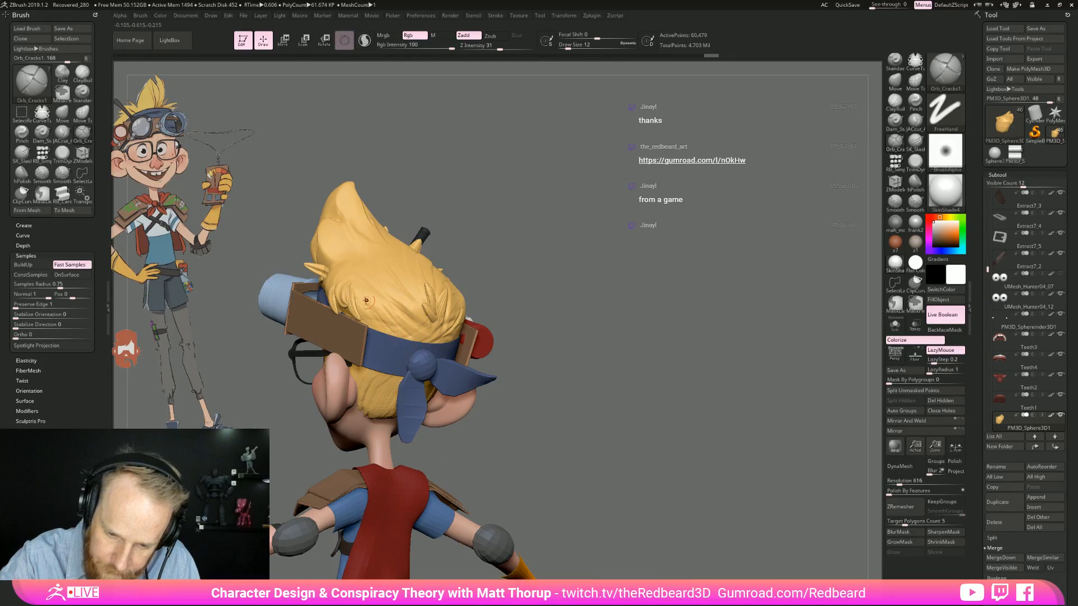
{"action": "mouse_move", "coordinate": [617, 269]}
{"action": "left_mouse_down"}
{"action": "mouse_move", "coordinate": [678, 358]}
{"action": "mouse_move", "coordinate": [698, 362]}
{"action": "mouse_move", "coordinate": [645, 331]}
{"action": "left_mouse_up"}
{"action": "key", "text": "ctrl+z"}
{"action": "key", "text": "ctrl+z"}
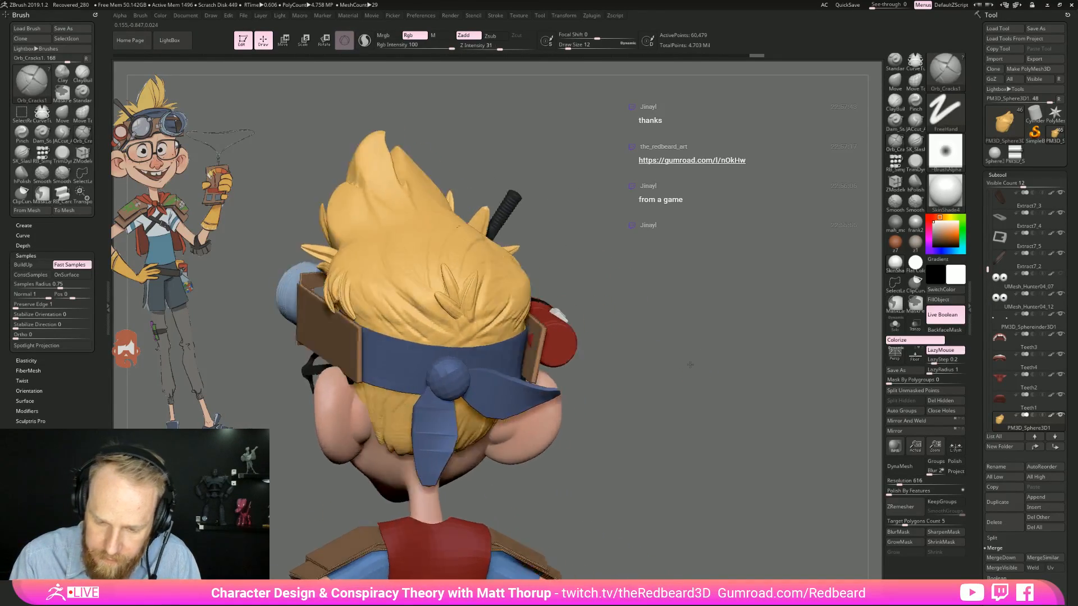
Step: Carve strands into the hair above the goggle strap and at the nape beside the ear
{"action": "left_click_drag", "start_coordinate": [377, 323], "coordinate": [362, 289]}
{"action": "mouse_move", "coordinate": [375, 329]}
{"action": "left_mouse_down"}
{"action": "mouse_move", "coordinate": [358, 285]}
{"action": "mouse_move", "coordinate": [367, 321]}
{"action": "left_mouse_up"}
{"action": "mouse_move", "coordinate": [362, 387]}
{"action": "left_mouse_down"}
{"action": "mouse_move", "coordinate": [367, 421]}
{"action": "mouse_move", "coordinate": [362, 397]}
{"action": "left_mouse_up"}
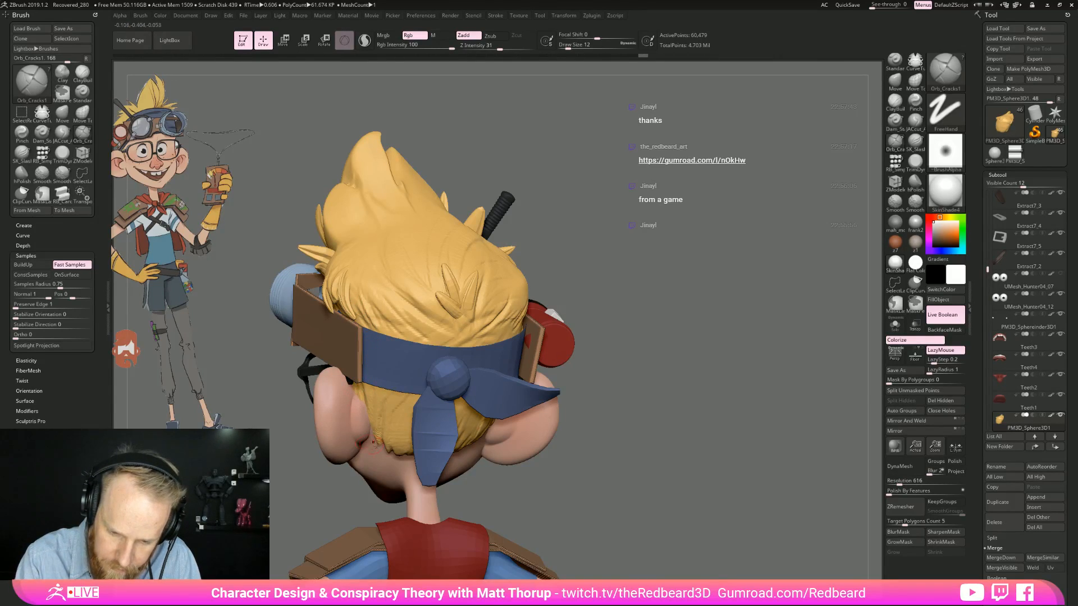
{"action": "right_click_drag", "start_coordinate": [371, 444], "coordinate": [477, 390]}
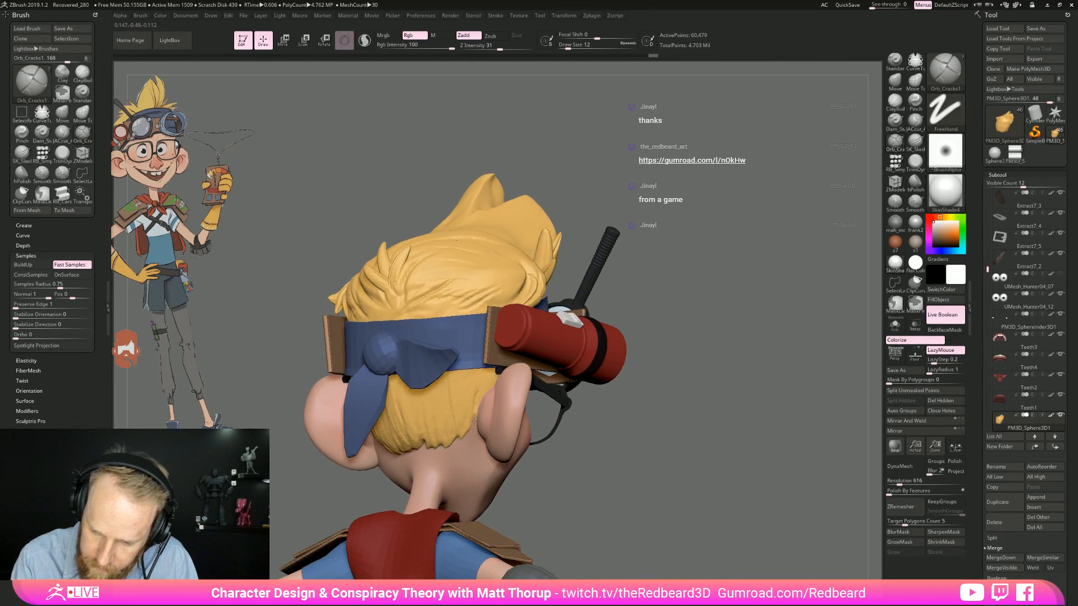
Step: Isolate the hair, carve strands into the sideburn in front of the ear and bring back the rest of the character
{"action": "key", "text": "f"}
{"action": "right_click_drag", "start_coordinate": [590, 351], "coordinate": [612, 433]}
{"action": "right_click_drag", "start_coordinate": [746, 359], "coordinate": [688, 354]}
{"action": "right_click_drag", "start_coordinate": [724, 286], "coordinate": [656, 340], "text": "ctrl"}
{"action": "right_click_drag", "start_coordinate": [696, 286], "coordinate": [690, 337], "text": "ctrl"}
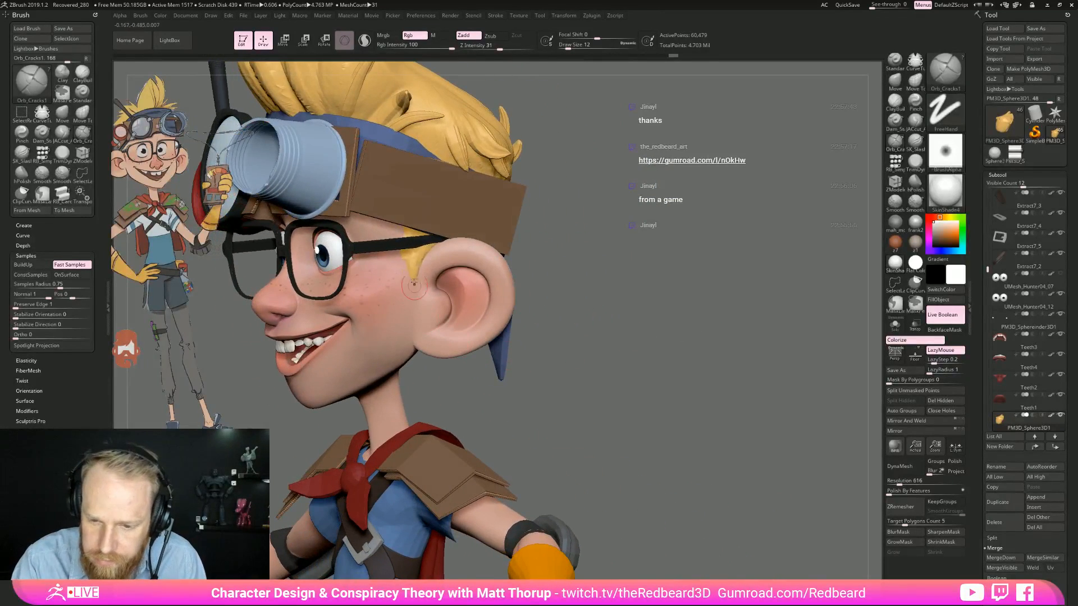
{"action": "left_click_drag", "start_coordinate": [509, 233], "coordinate": [513, 234]}
{"action": "left_click_drag", "start_coordinate": [615, 353], "coordinate": [623, 399], "text": "alt"}
{"action": "left_click_drag", "start_coordinate": [853, 375], "coordinate": [811, 376]}
{"action": "left_click", "coordinate": [895, 324]}
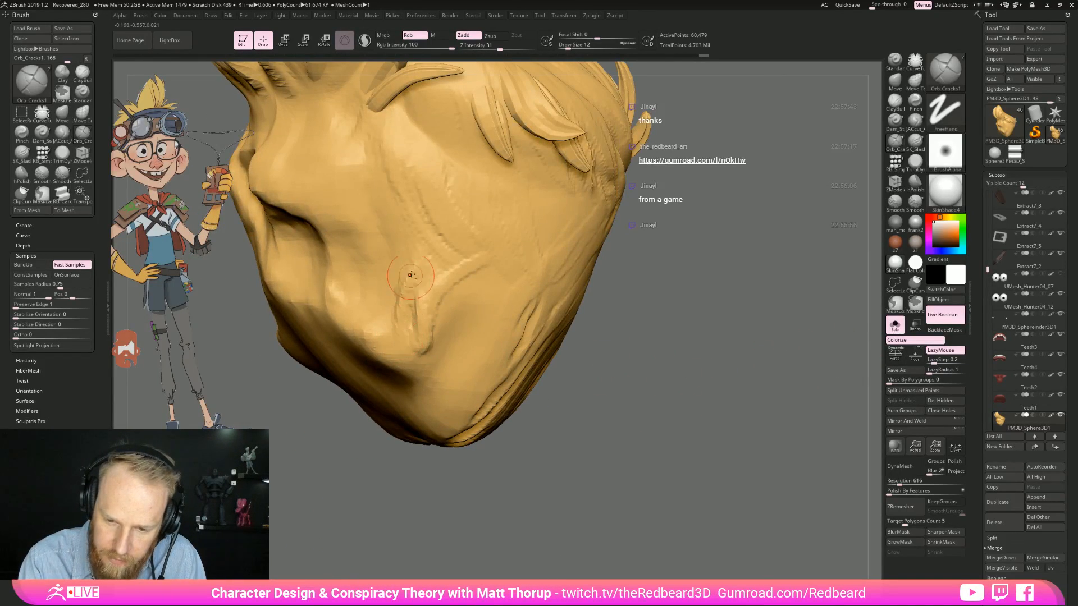
{"action": "left_click_drag", "start_coordinate": [411, 303], "coordinate": [414, 362]}
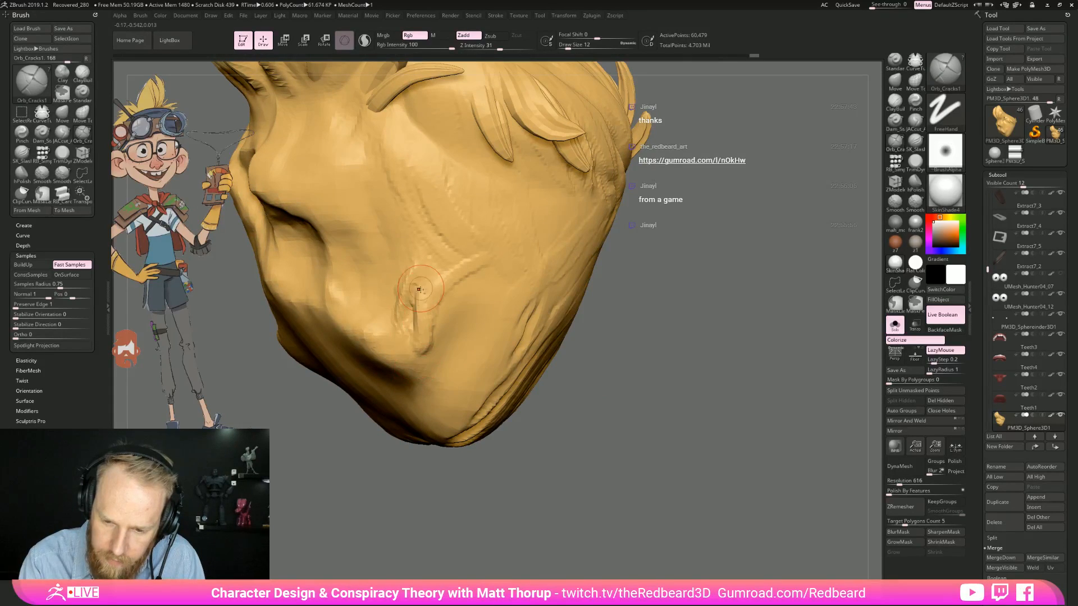
{"action": "left_click_drag", "start_coordinate": [438, 306], "coordinate": [434, 381]}
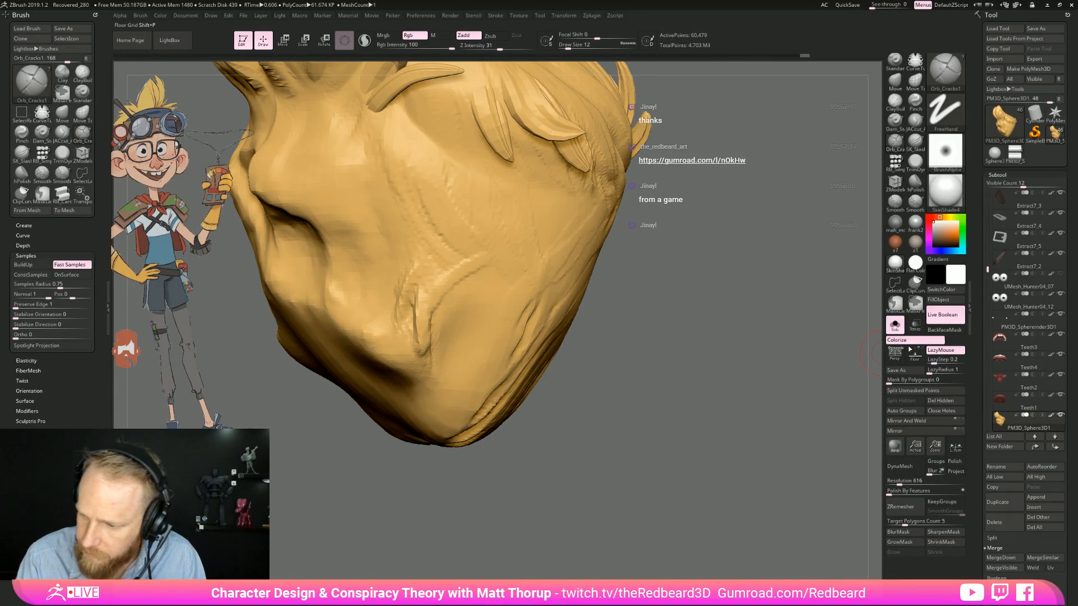
{"action": "left_click", "coordinate": [895, 325]}
Step: Carve strands into the sideburn on the opposite side of the face
{"action": "mouse_move", "coordinate": [789, 387]}
{"action": "left_mouse_down"}
{"action": "mouse_move", "coordinate": [645, 366]}
{"action": "mouse_move", "coordinate": [668, 378]}
{"action": "mouse_move", "coordinate": [587, 409]}
{"action": "mouse_move", "coordinate": [331, 333]}
{"action": "mouse_move", "coordinate": [348, 319]}
{"action": "mouse_move", "coordinate": [351, 330]}
{"action": "left_mouse_up"}
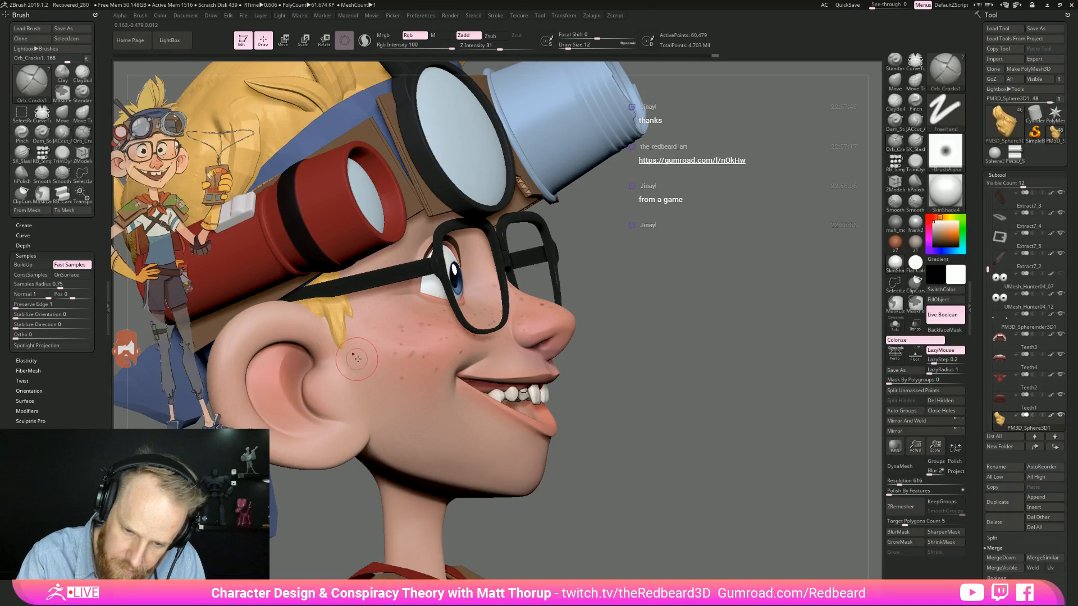
{"action": "left_click_drag", "start_coordinate": [747, 354], "coordinate": [570, 354], "text": "alt"}
{"action": "left_click_drag", "start_coordinate": [569, 354], "coordinate": [690, 370]}
{"action": "left_click_drag", "start_coordinate": [691, 370], "coordinate": [666, 396]}
{"action": "left_click_drag", "start_coordinate": [666, 396], "coordinate": [663, 518], "text": "alt"}
Step: Isolate the hair, carve long strands up the front tuft and bring back the rest of the character
{"action": "left_click", "coordinate": [894, 328]}
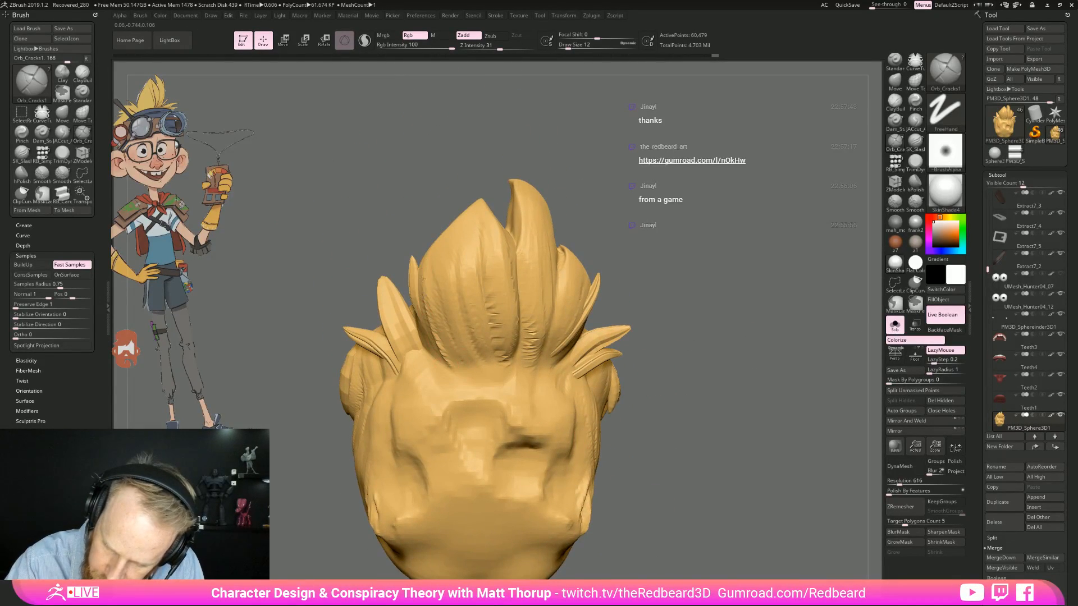
{"action": "right_click_drag", "start_coordinate": [475, 231], "coordinate": [543, 241]}
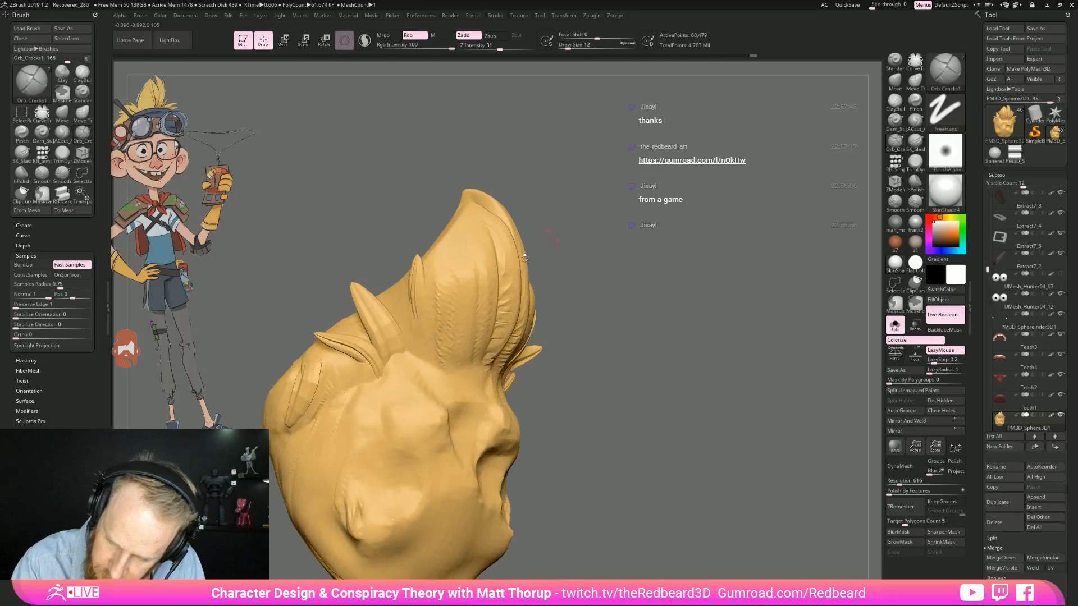
{"action": "left_click_drag", "start_coordinate": [665, 405], "coordinate": [639, 414]}
{"action": "left_click", "coordinate": [894, 325]}
{"action": "mouse_move", "coordinate": [744, 359]}
{"action": "left_mouse_down"}
{"action": "mouse_move", "coordinate": [663, 389]}
{"action": "mouse_move", "coordinate": [697, 392]}
{"action": "mouse_move", "coordinate": [623, 370]}
{"action": "left_mouse_up"}
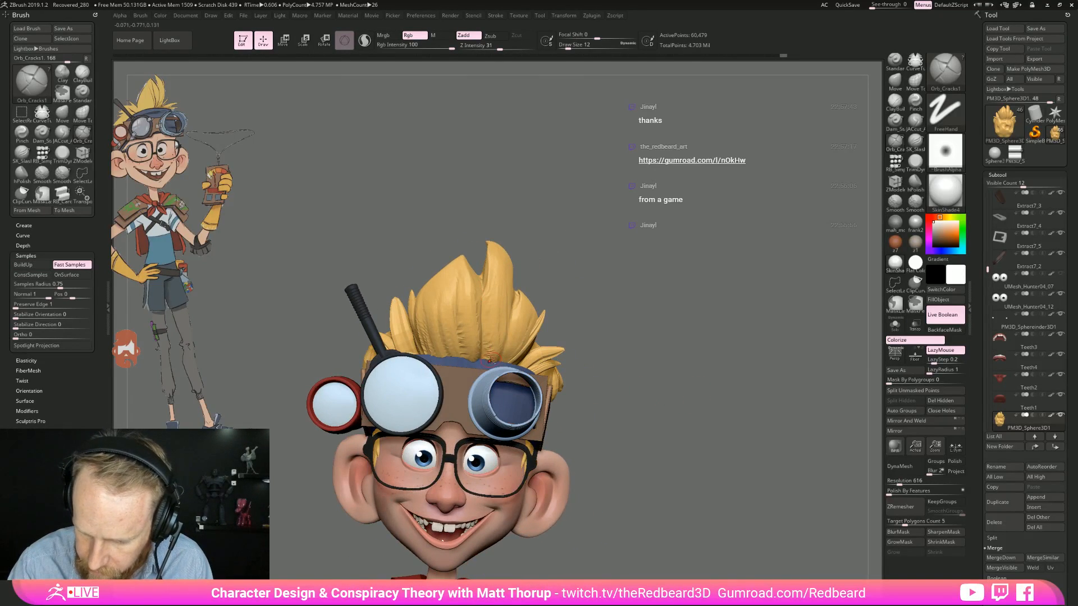
Step: Select the red cape Extract15 and carve vertical folds down its back with the Orb_Cracks brush at draw size 22
{"action": "left_click_drag", "start_coordinate": [701, 306], "coordinate": [557, 366]}
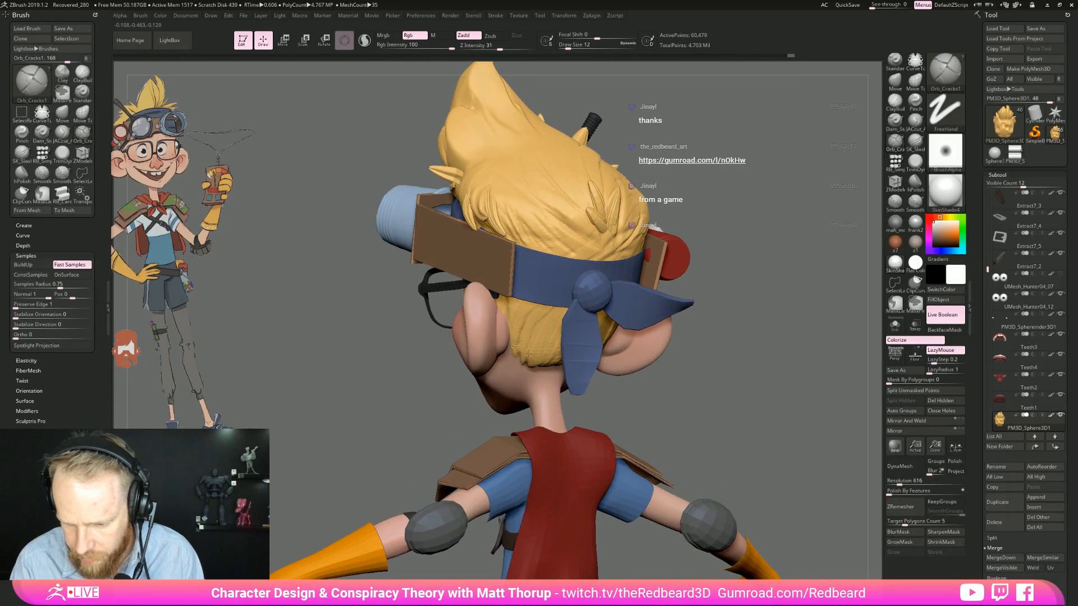
{"action": "left_click_drag", "start_coordinate": [715, 361], "coordinate": [537, 367]}
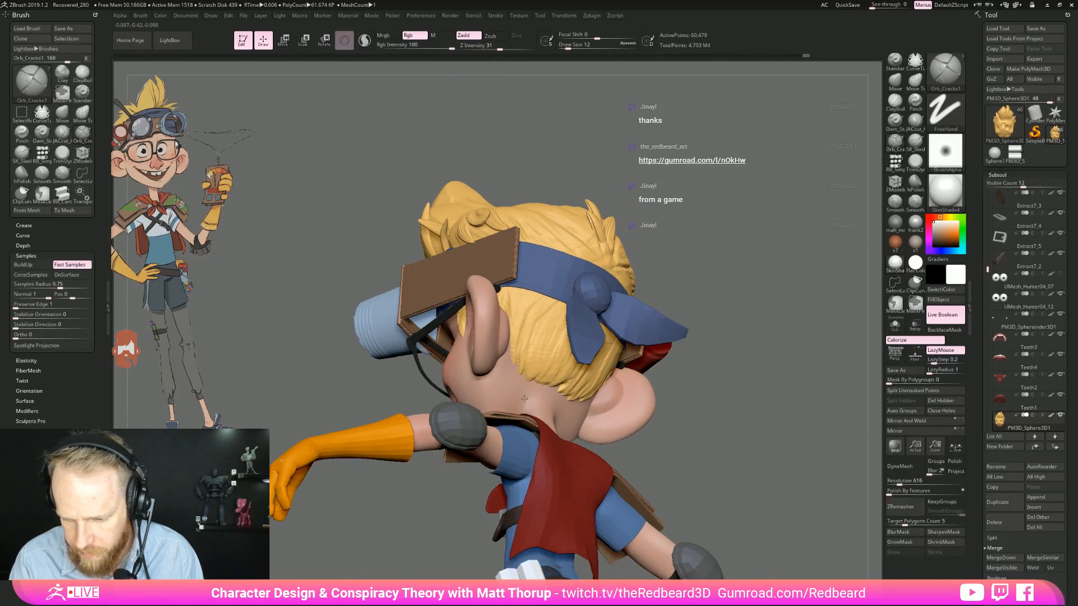
{"action": "left_click_drag", "start_coordinate": [725, 355], "coordinate": [662, 387], "text": "alt"}
{"action": "left_click", "coordinate": [547, 402], "text": "alt"}
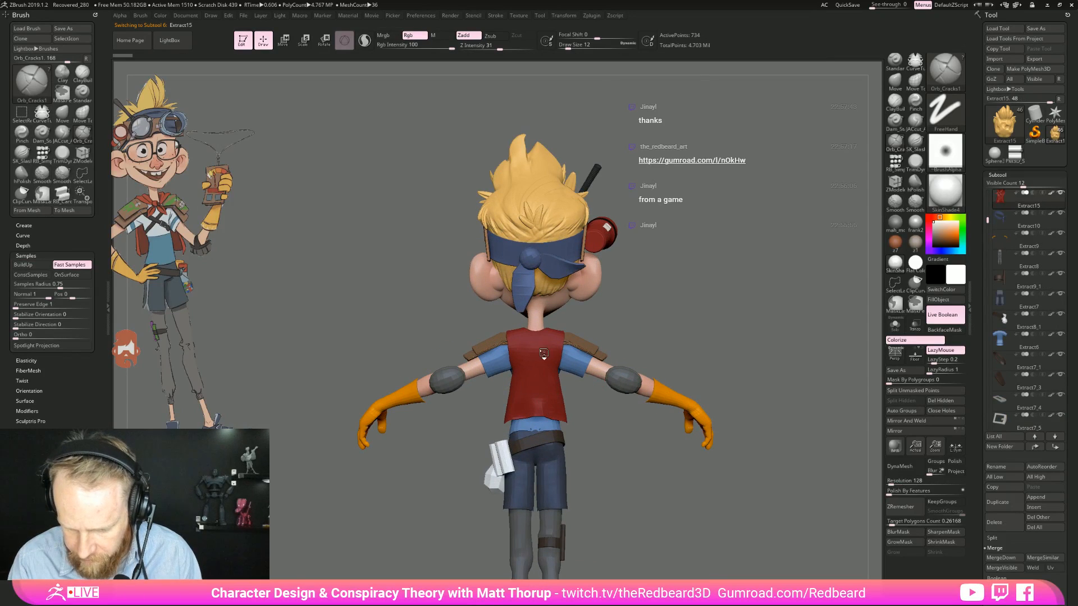
{"action": "left_click_drag", "start_coordinate": [689, 311], "coordinate": [527, 397]}
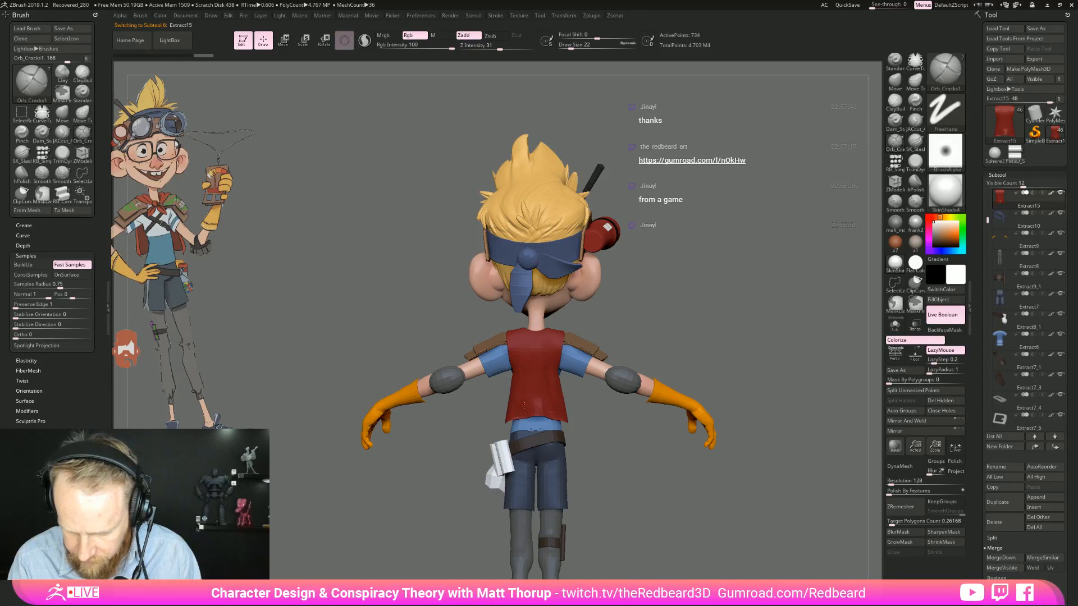
{"action": "right_click_drag", "start_coordinate": [527, 402], "coordinate": [531, 402]}
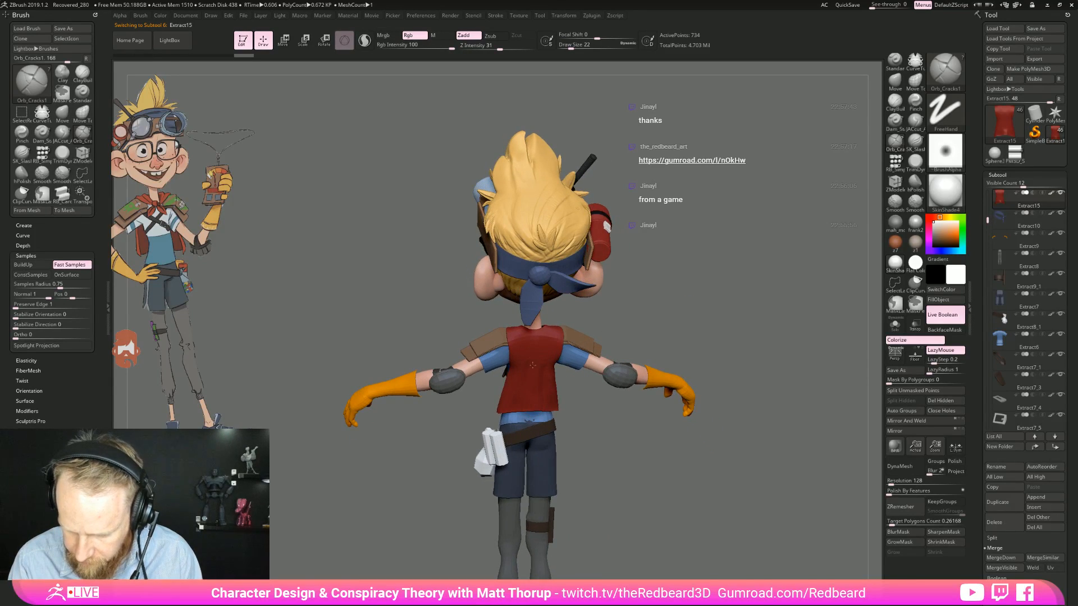
{"action": "right_click_drag", "start_coordinate": [537, 340], "coordinate": [527, 385]}
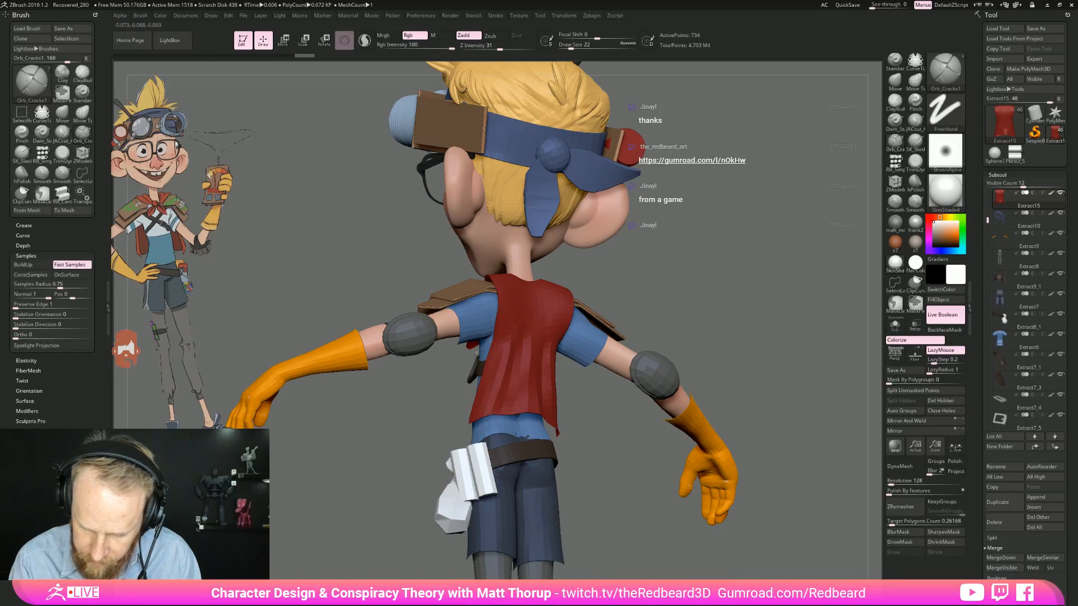
{"action": "right_click_drag", "start_coordinate": [677, 296], "coordinate": [579, 283]}
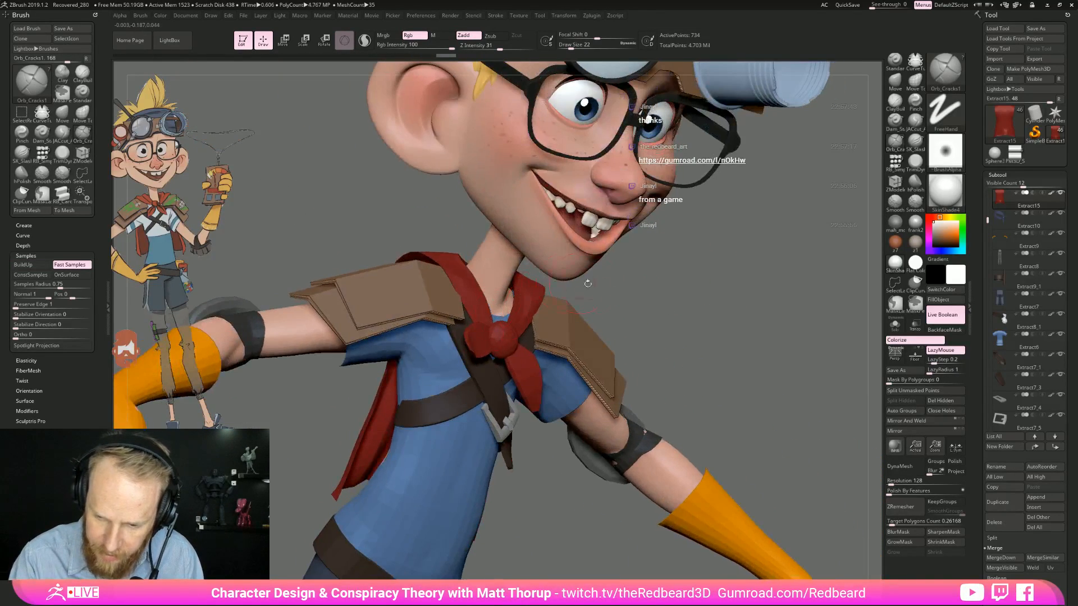
Step: Select the blue shorts Extract7, isolate them and display their polygroups and wireframe
{"action": "right_click_drag", "start_coordinate": [439, 231], "coordinate": [471, 307]}
{"action": "right_click_drag", "start_coordinate": [423, 233], "coordinate": [429, 341]}
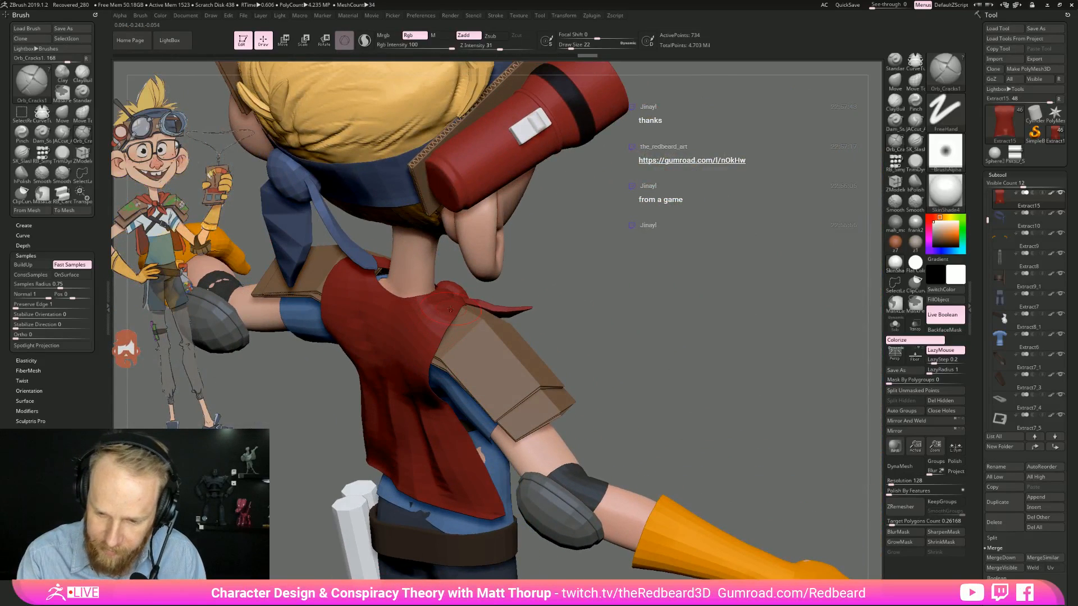
{"action": "right_click_drag", "start_coordinate": [596, 320], "coordinate": [427, 349]}
{"action": "right_click_drag", "start_coordinate": [573, 305], "coordinate": [302, 280]}
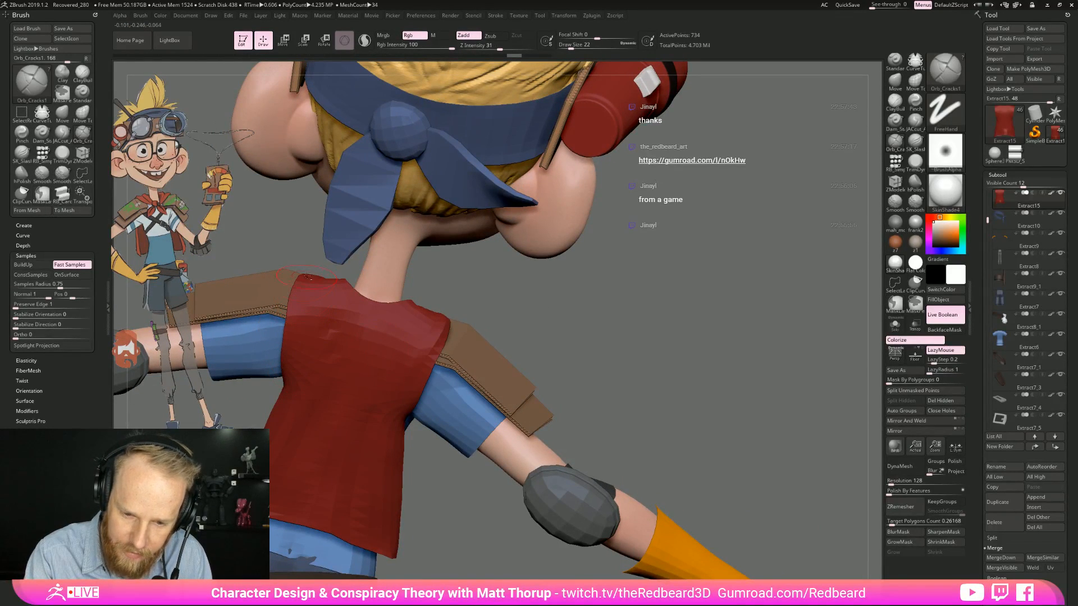
{"action": "right_click_drag", "start_coordinate": [360, 398], "coordinate": [508, 418]}
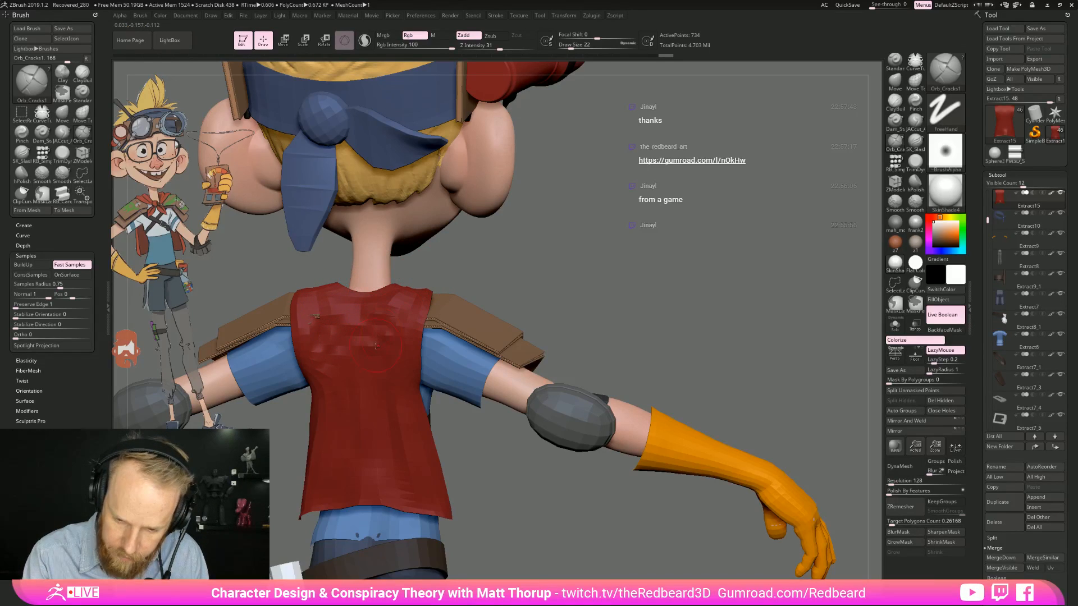
{"action": "mouse_move", "coordinate": [480, 512]}
{"action": "left_mouse_down", "text": "alt"}
{"action": "mouse_move", "coordinate": [494, 551]}
{"action": "mouse_move", "coordinate": [524, 521]}
{"action": "mouse_move", "coordinate": [595, 498]}
{"action": "mouse_move", "coordinate": [601, 517]}
{"action": "mouse_move", "coordinate": [612, 488]}
{"action": "mouse_move", "coordinate": [663, 489]}
{"action": "mouse_move", "coordinate": [642, 392]}
{"action": "left_mouse_up", "text": "alt"}
{"action": "left_click", "coordinate": [547, 483], "text": "alt"}
{"action": "left_click", "coordinate": [894, 324]}
{"action": "key", "text": "shift+f"}
{"action": "left_click_drag", "start_coordinate": [642, 440], "coordinate": [741, 366], "text": "alt"}
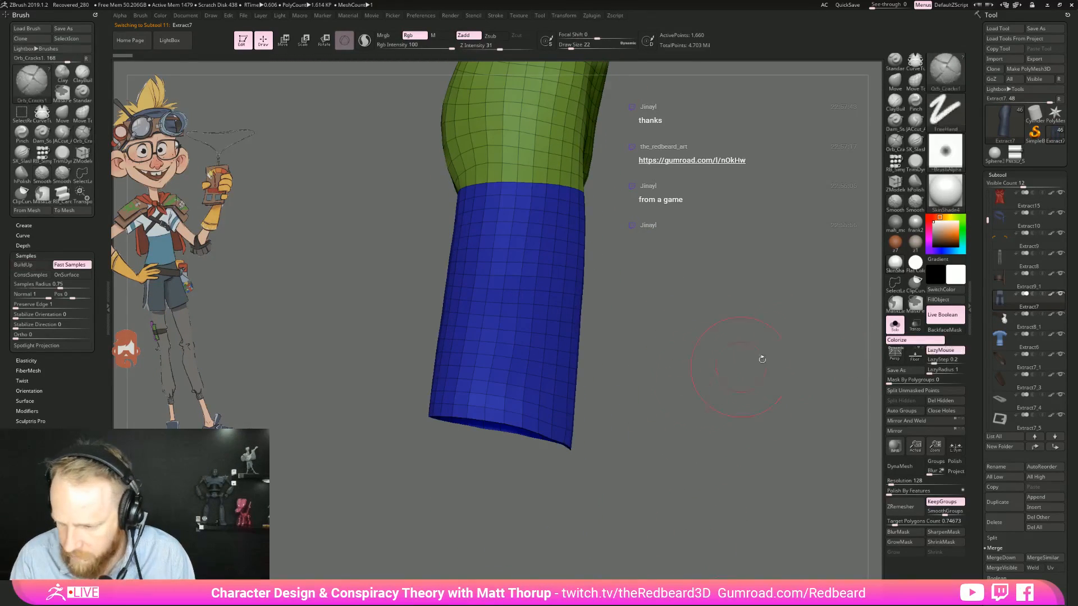
Step: Hide a narrow patch of polygons at the side hem through both short legs, delete the hidden polygons and switch to the ZModeler brush
{"action": "key", "text": "ctrl+shift"}
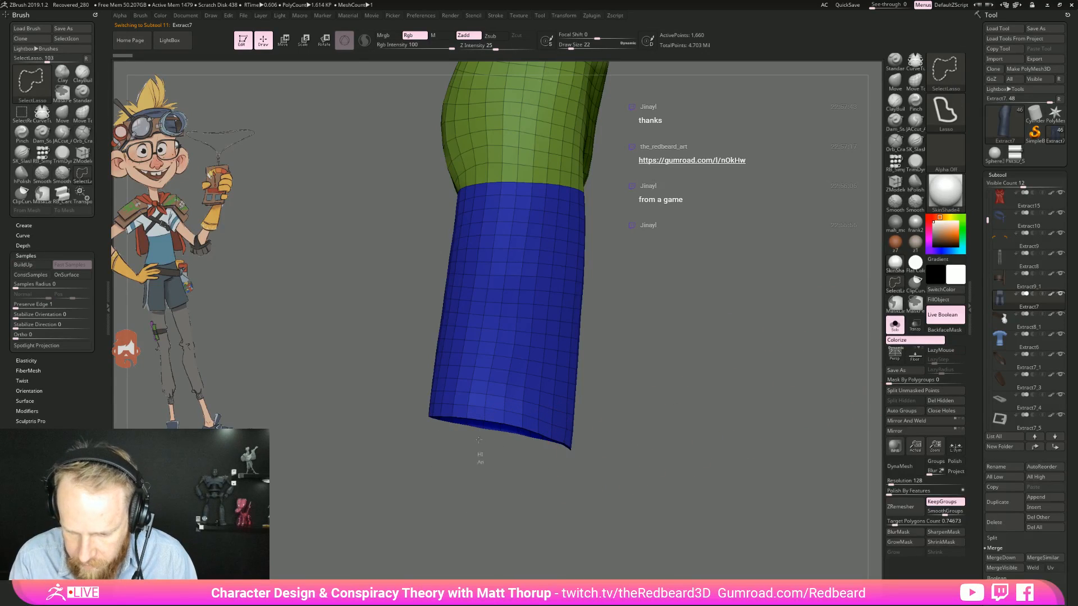
{"action": "left_click_drag", "start_coordinate": [504, 404], "coordinate": [497, 407], "text": "ctrl+shift"}
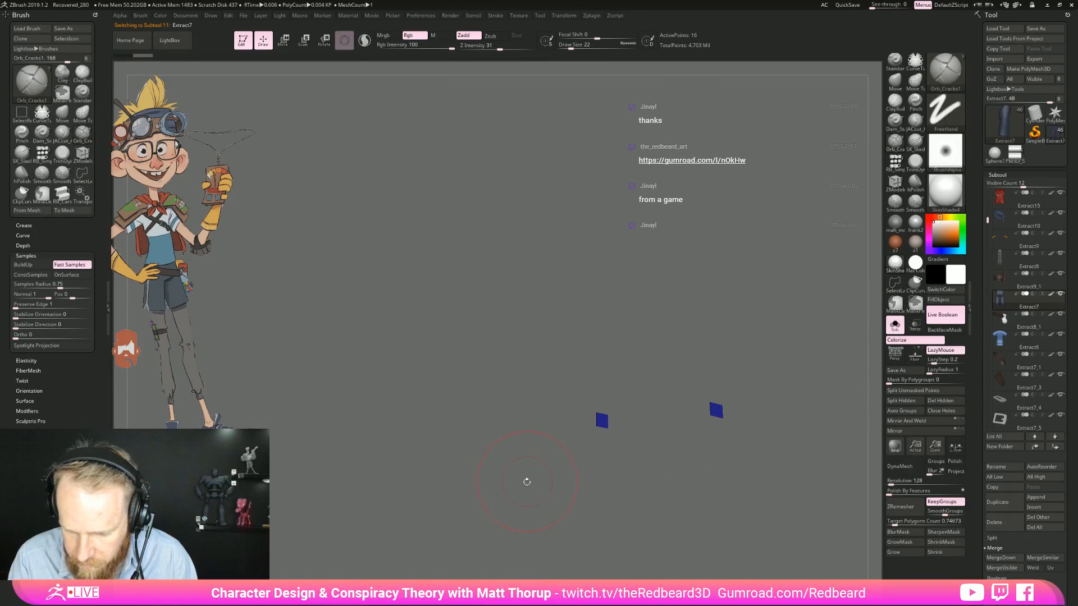
{"action": "left_click", "coordinate": [520, 507], "text": "ctrl+shift"}
{"action": "mouse_move", "coordinate": [520, 508]}
{"action": "left_mouse_down"}
{"action": "mouse_move", "coordinate": [598, 527]}
{"action": "mouse_move", "coordinate": [556, 529]}
{"action": "left_mouse_up"}
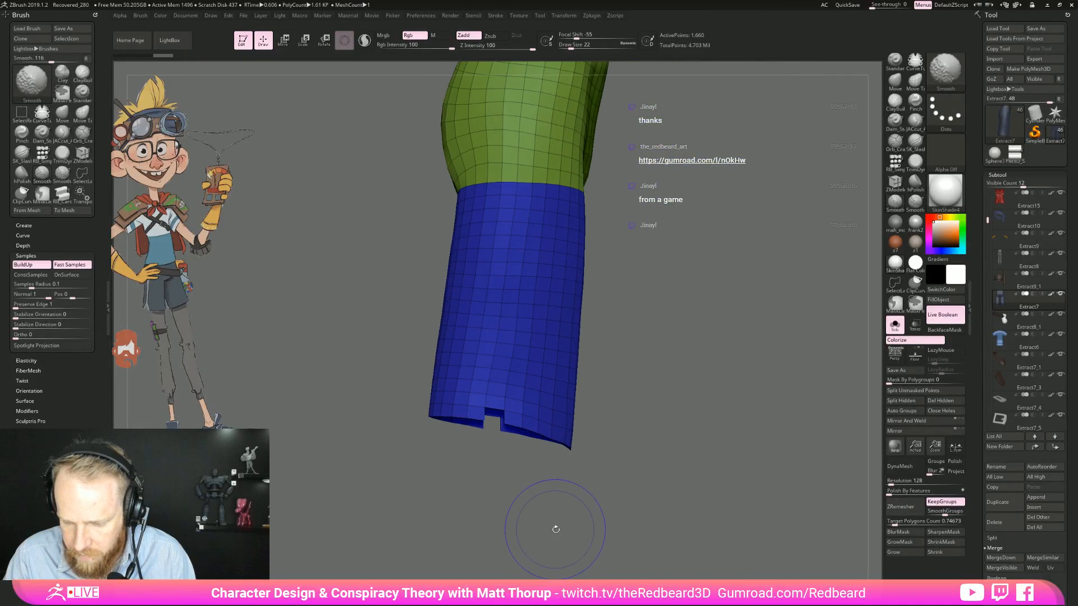
{"action": "key", "text": "ctrl+shift"}
{"action": "mouse_move", "coordinate": [479, 401]}
{"action": "left_mouse_down", "text": "ctrl+shift"}
{"action": "mouse_move", "coordinate": [508, 456]}
{"action": "mouse_move", "coordinate": [482, 432]}
{"action": "mouse_move", "coordinate": [505, 481]}
{"action": "left_mouse_up", "text": "ctrl+shift"}
{"action": "left_click", "coordinate": [494, 489], "text": "ctrl+shift"}
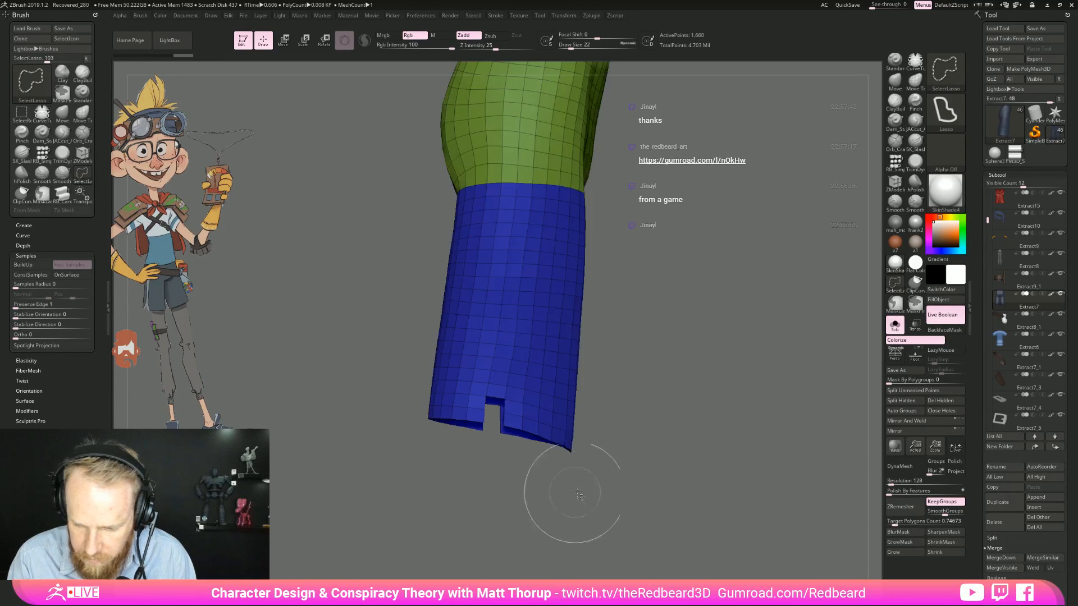
{"action": "left_click", "coordinate": [950, 403]}
{"action": "key", "text": "b"}
{"action": "key", "text": "z"}
{"action": "key", "text": "m"}
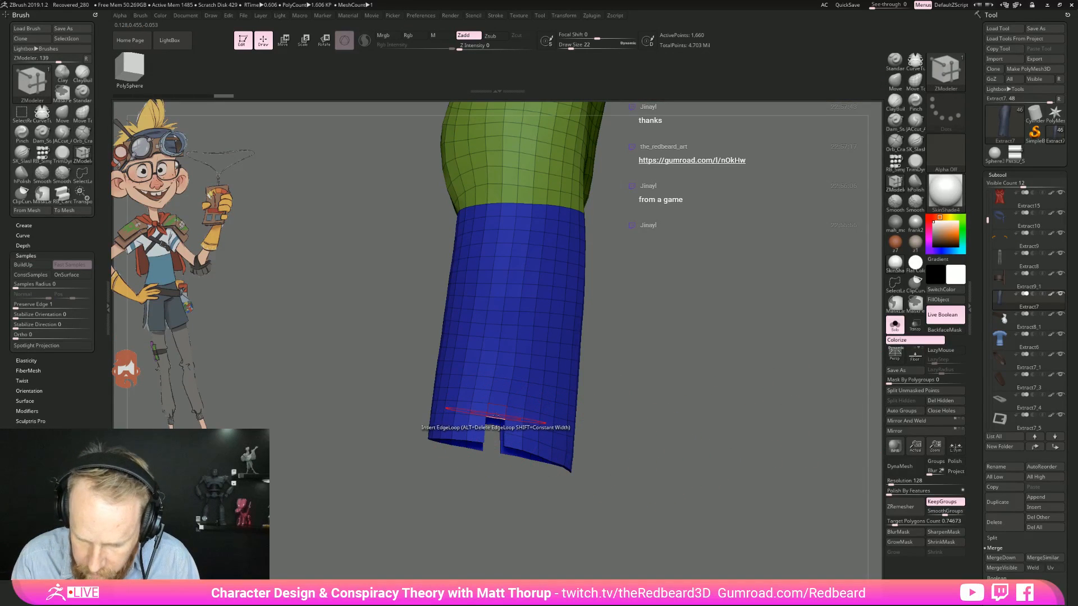
Step: Try to collapse the top edge of a hem notch into a point with ZModeler's Collapse Edge action
{"action": "left_click_drag", "start_coordinate": [594, 320], "coordinate": [618, 432], "text": "alt"}
{"action": "left_click_drag", "start_coordinate": [694, 477], "coordinate": [726, 267], "text": "alt"}
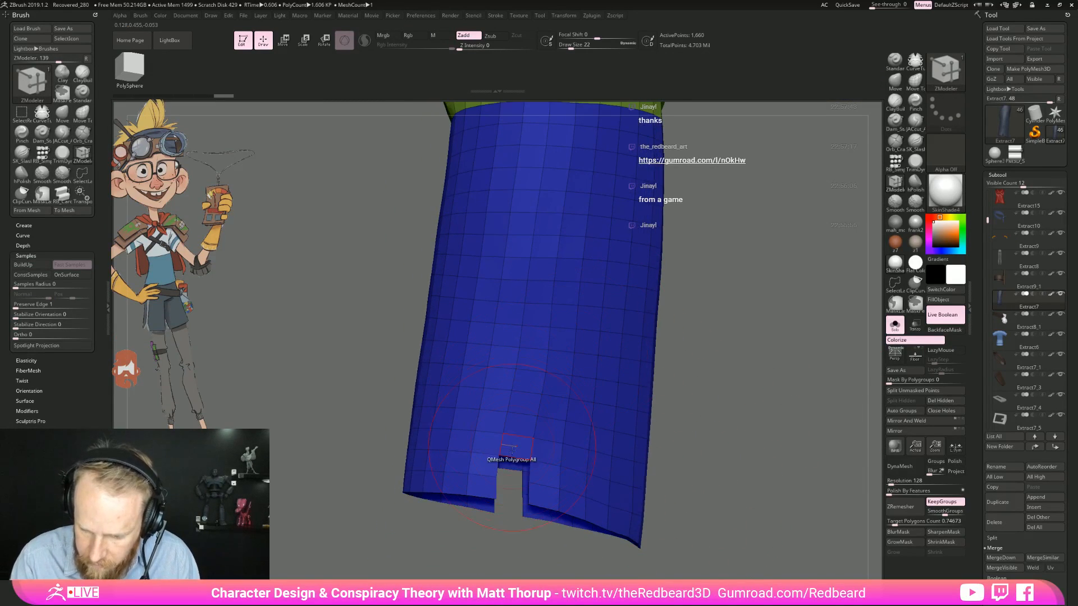
{"action": "key", "text": "space"}
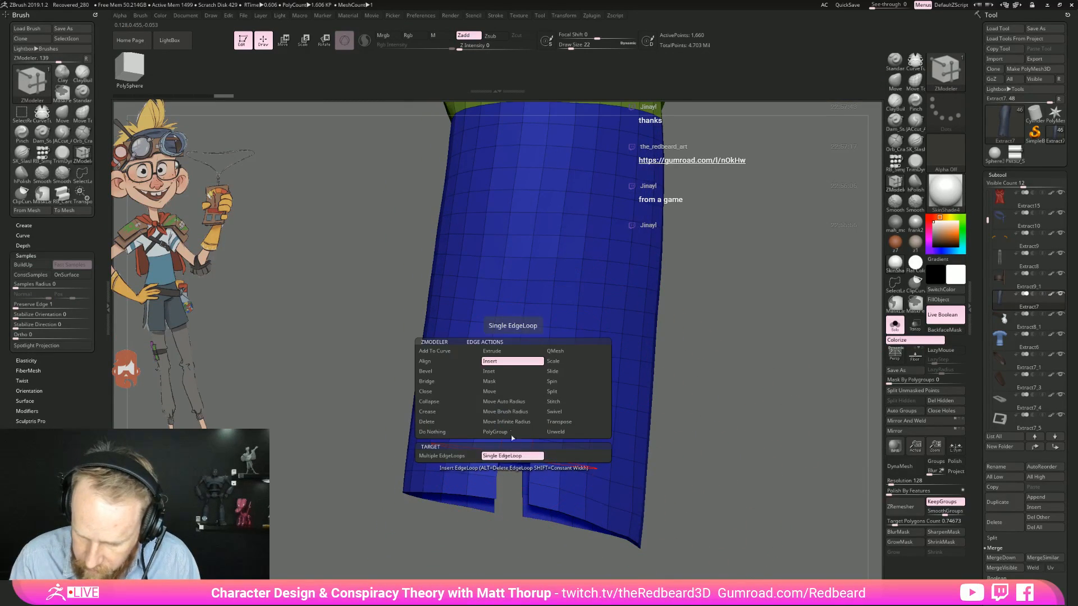
{"action": "left_click", "coordinate": [429, 401]}
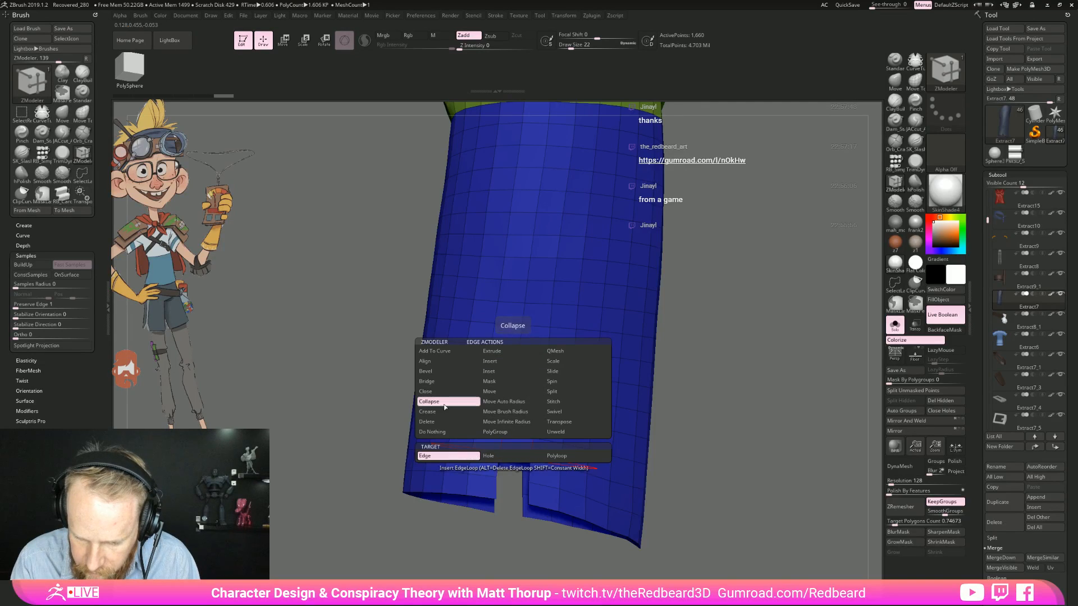
{"action": "left_click", "coordinate": [516, 459]}
{"action": "left_click_drag", "start_coordinate": [512, 491], "coordinate": [522, 473]}
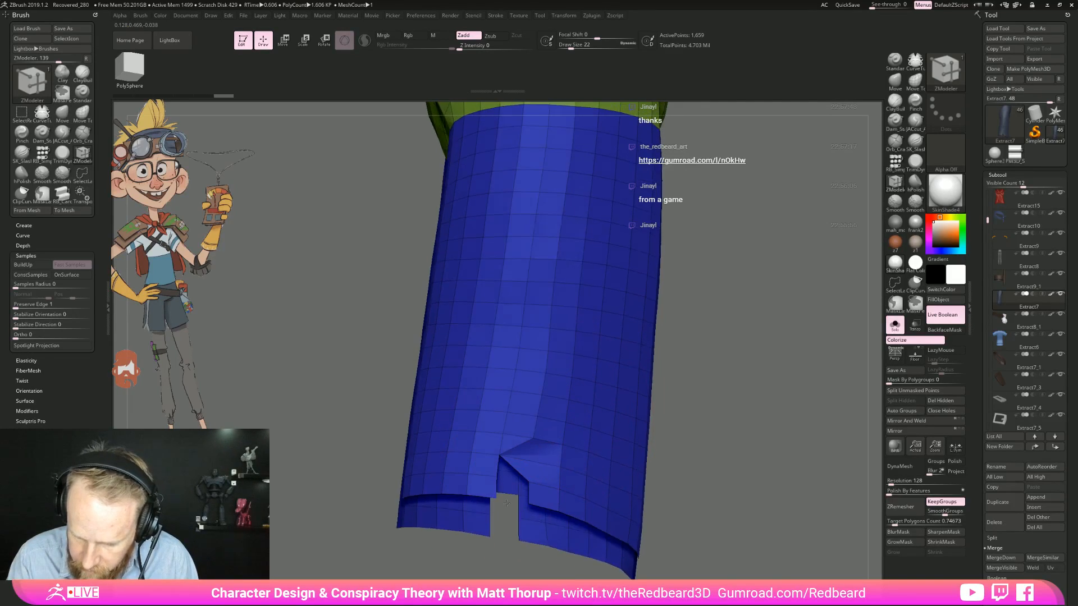
{"action": "key", "text": "ctrl+z"}
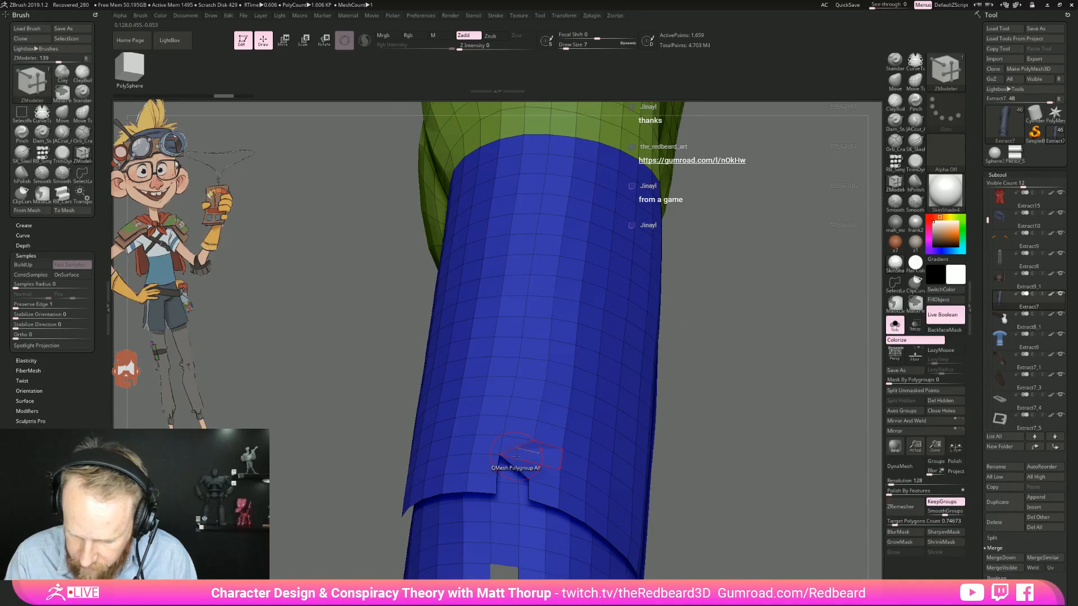
{"action": "key", "text": "space"}
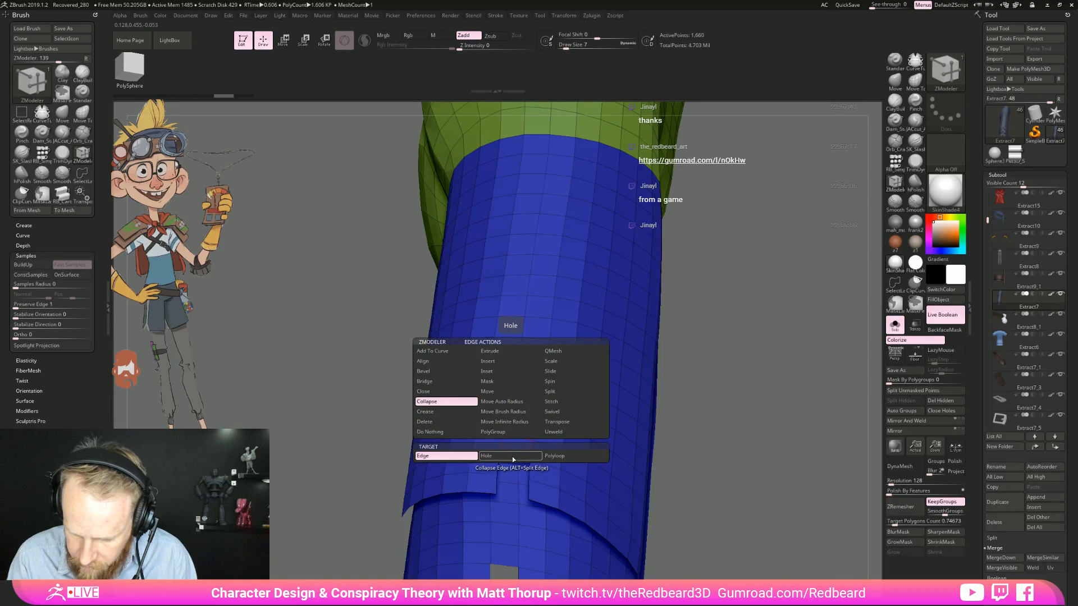
{"action": "left_click_drag", "start_coordinate": [690, 443], "coordinate": [685, 426]}
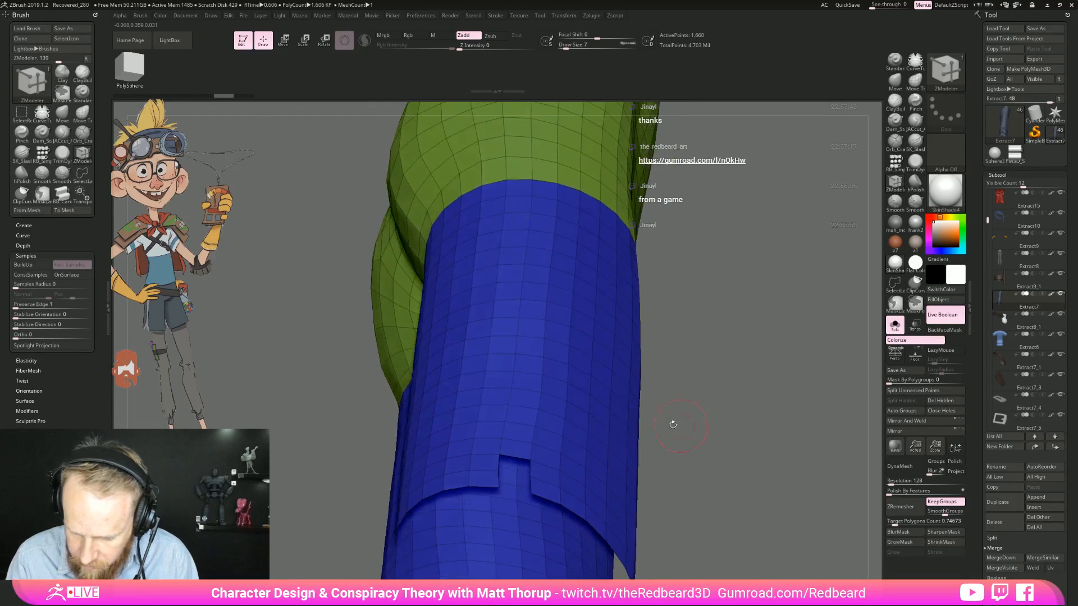
Step: Set the ZModeler point action to Stitch with To Mid Point and stitch the two top corners of the first hem notch together
{"action": "key", "text": "space"}
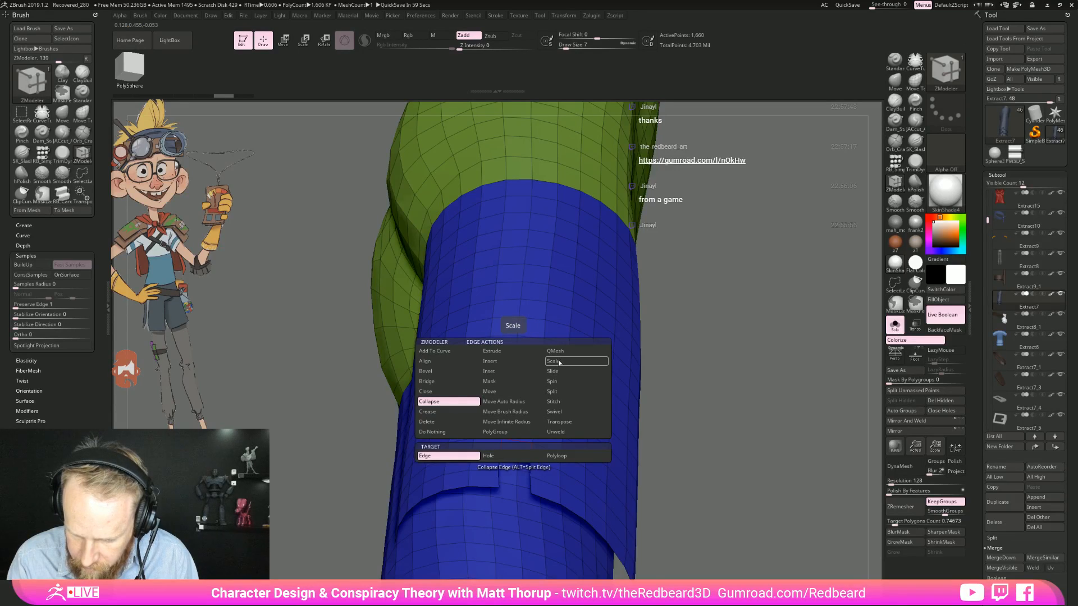
{"action": "left_click", "coordinate": [557, 401]}
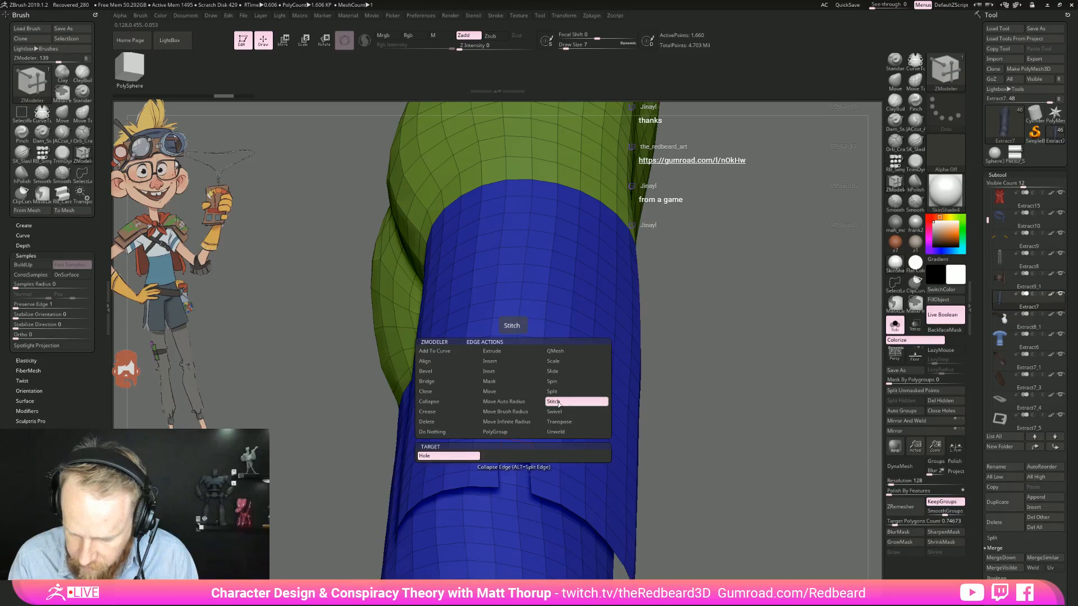
{"action": "key", "text": "space"}
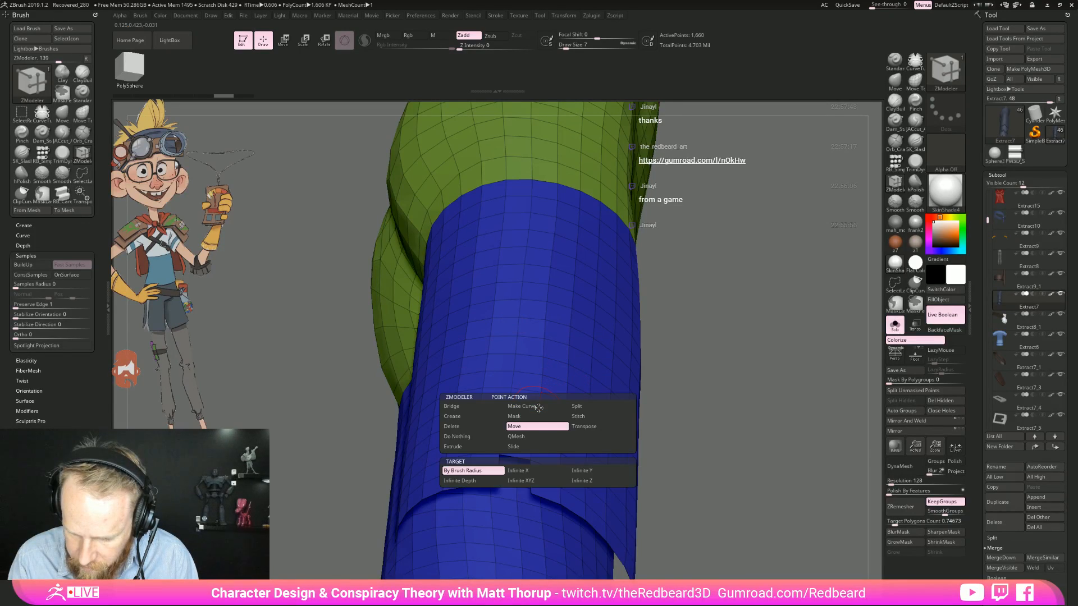
{"action": "left_click", "coordinate": [580, 417]}
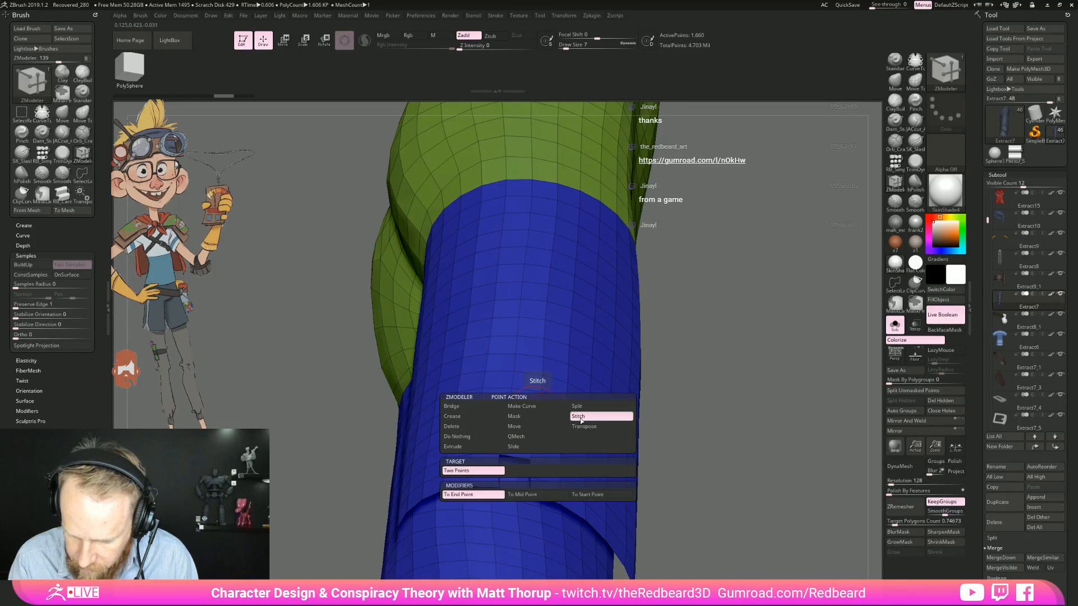
{"action": "left_click", "coordinate": [540, 495]}
{"action": "right_click_drag", "start_coordinate": [543, 492], "coordinate": [500, 466]}
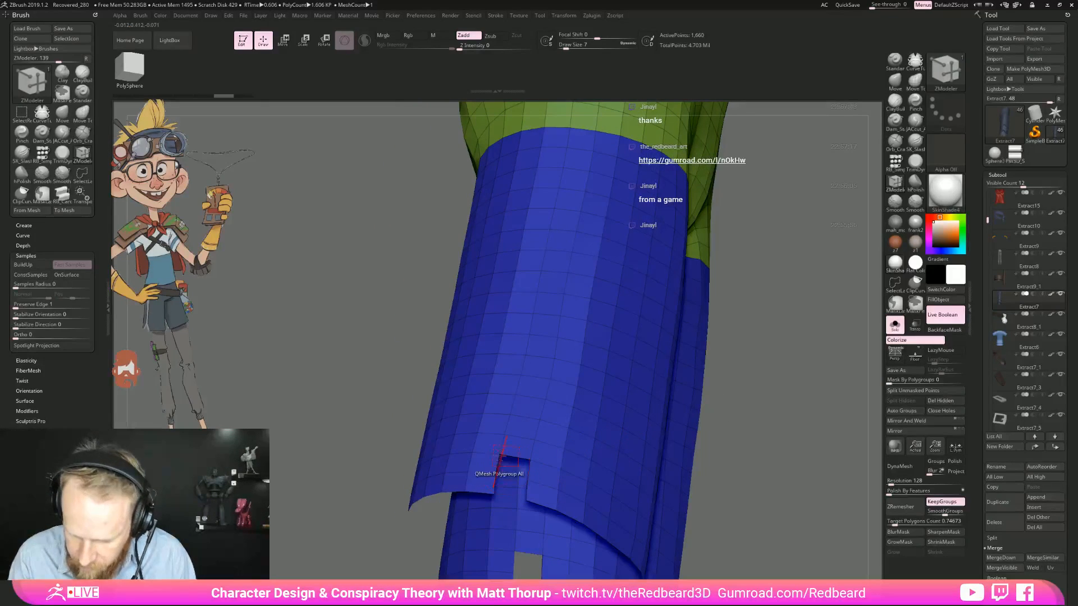
{"action": "left_click", "coordinate": [531, 459]}
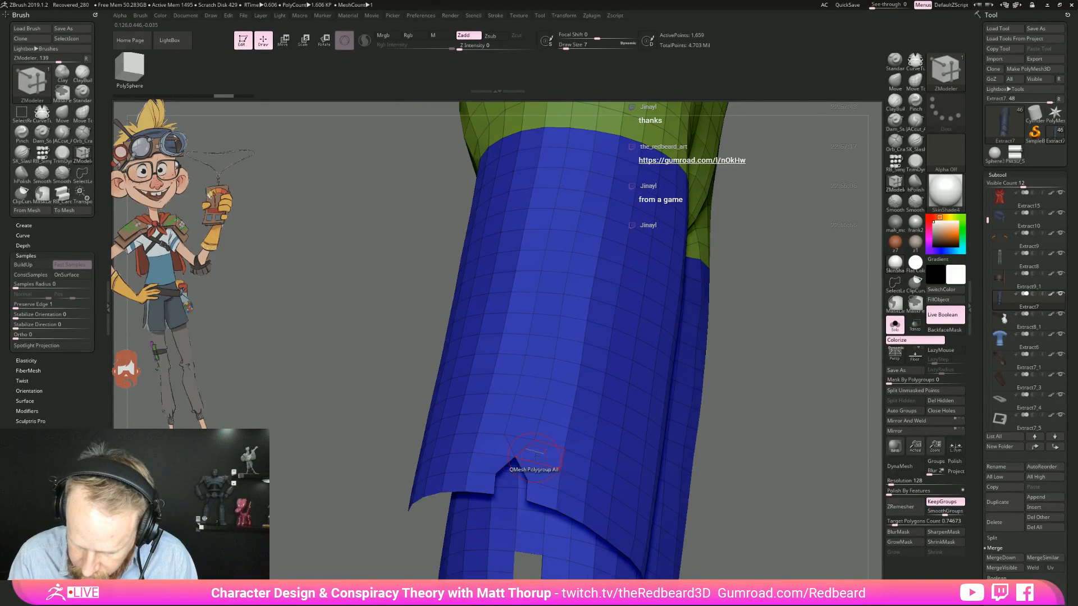
Step: Stitch the two top corners of each remaining hem notch on both short legs into a single point
{"action": "mouse_move", "coordinate": [748, 414]}
{"action": "left_mouse_down"}
{"action": "mouse_move", "coordinate": [808, 411]}
{"action": "mouse_move", "coordinate": [705, 507]}
{"action": "mouse_move", "coordinate": [741, 373]}
{"action": "mouse_move", "coordinate": [710, 377]}
{"action": "left_mouse_up"}
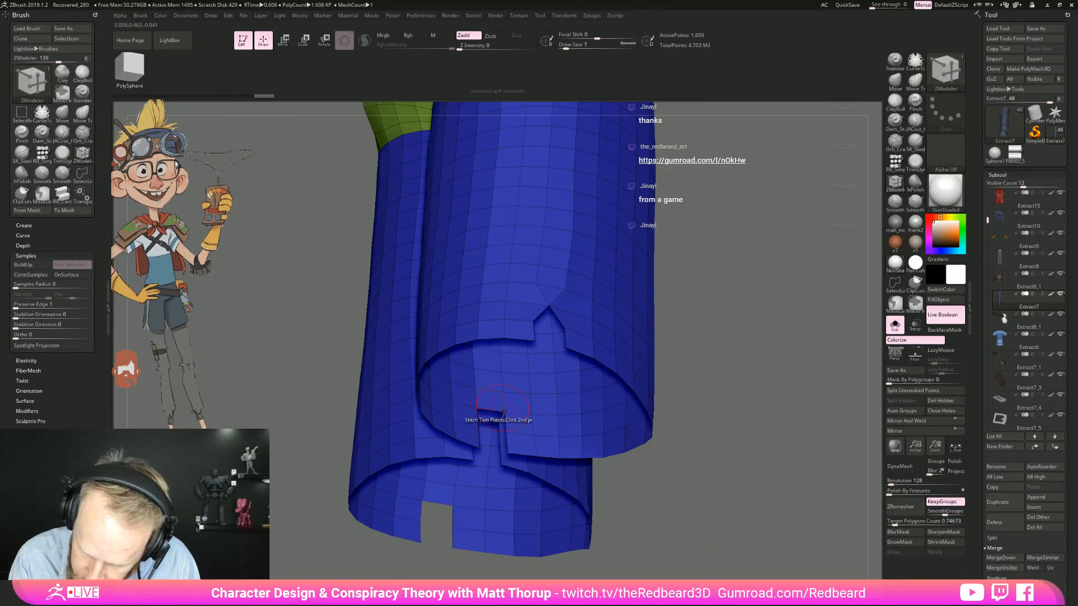
{"action": "left_click_drag", "start_coordinate": [690, 404], "coordinate": [680, 364]}
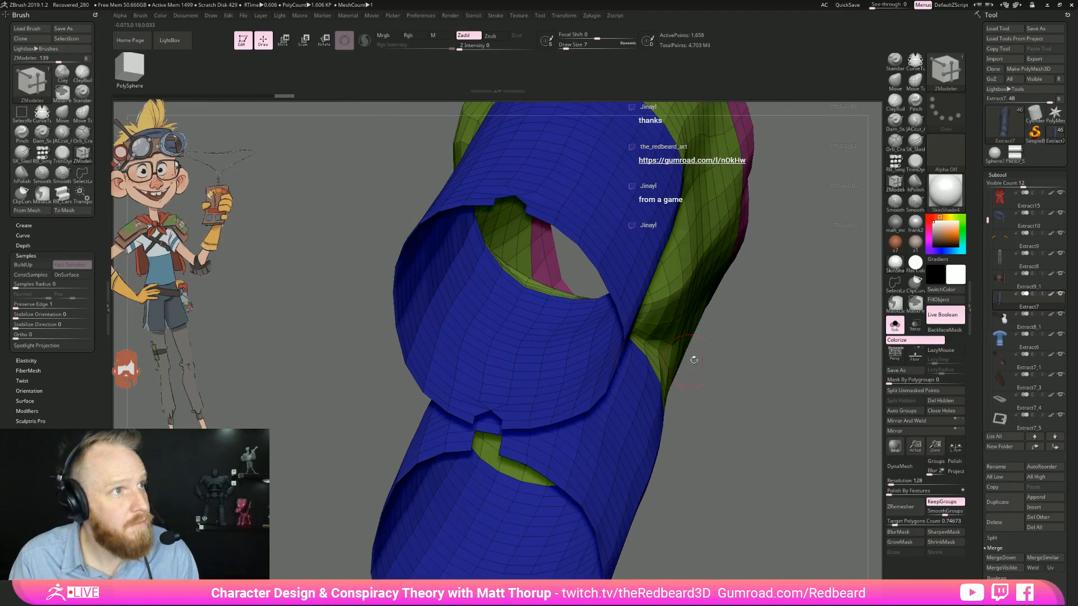
{"action": "left_click_drag", "start_coordinate": [756, 467], "coordinate": [753, 392], "text": "alt"}
{"action": "left_click_drag", "start_coordinate": [686, 399], "coordinate": [668, 395]}
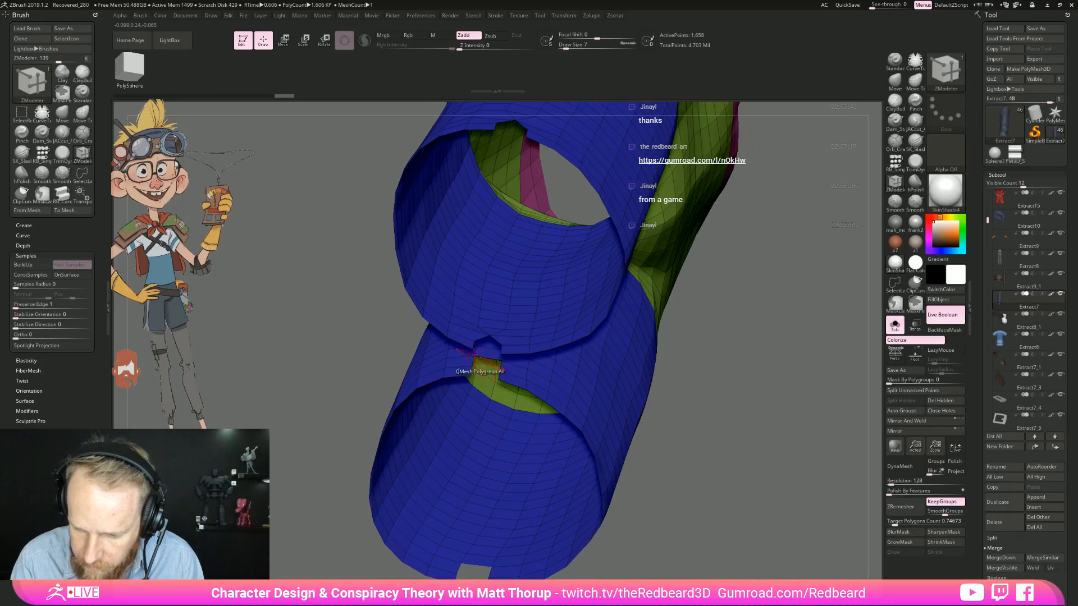
{"action": "left_click_drag", "start_coordinate": [317, 481], "coordinate": [401, 449]}
{"action": "left_click_drag", "start_coordinate": [314, 370], "coordinate": [337, 449], "text": "alt"}
{"action": "left_click", "coordinate": [495, 376]}
{"action": "left_click_drag", "start_coordinate": [733, 494], "coordinate": [702, 337], "text": "alt"}
{"action": "left_click_drag", "start_coordinate": [706, 477], "coordinate": [699, 456], "text": "alt"}
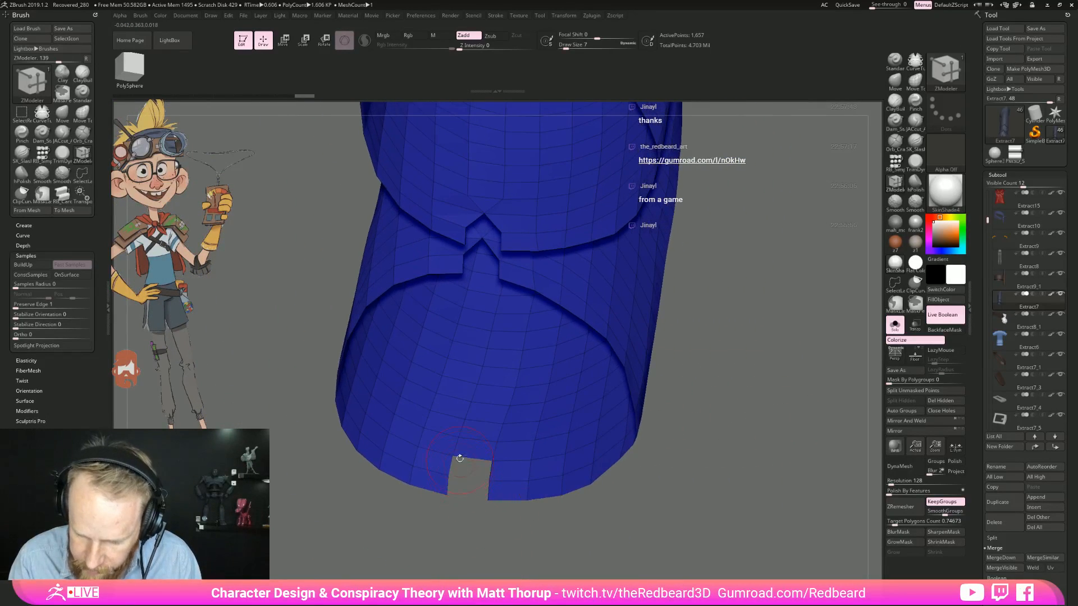
{"action": "left_click", "coordinate": [453, 456]}
{"action": "left_click", "coordinate": [492, 461]}
Step: Widen the hem notches into V-shaped slits by pulling their lower corners apart with the Move brush at draw size 3
{"action": "left_click_drag", "start_coordinate": [474, 532], "coordinate": [465, 566], "text": "alt"}
{"action": "mouse_move", "coordinate": [722, 501]}
{"action": "left_mouse_down"}
{"action": "mouse_move", "coordinate": [668, 487]}
{"action": "mouse_move", "coordinate": [667, 455]}
{"action": "mouse_move", "coordinate": [683, 462]}
{"action": "mouse_move", "coordinate": [676, 443]}
{"action": "left_mouse_up"}
{"action": "key", "text": "b"}
{"action": "key", "text": "m"}
{"action": "key", "text": "v"}
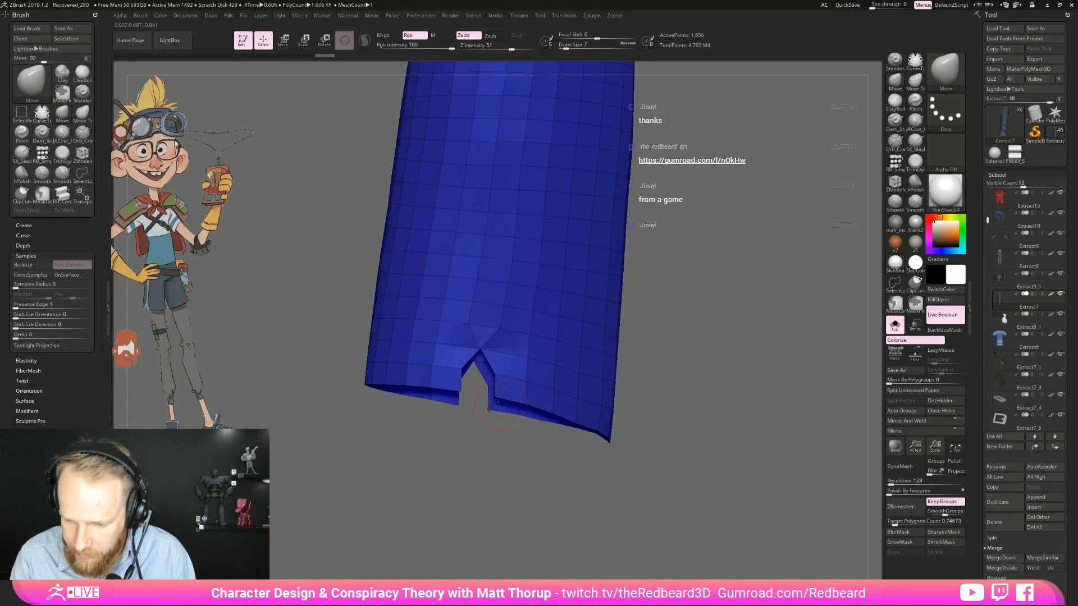
{"action": "key", "text": "s"}
{"action": "mouse_move", "coordinate": [502, 395]}
{"action": "left_mouse_down"}
{"action": "mouse_move", "coordinate": [452, 389]}
{"action": "mouse_move", "coordinate": [460, 371]}
{"action": "left_mouse_up"}
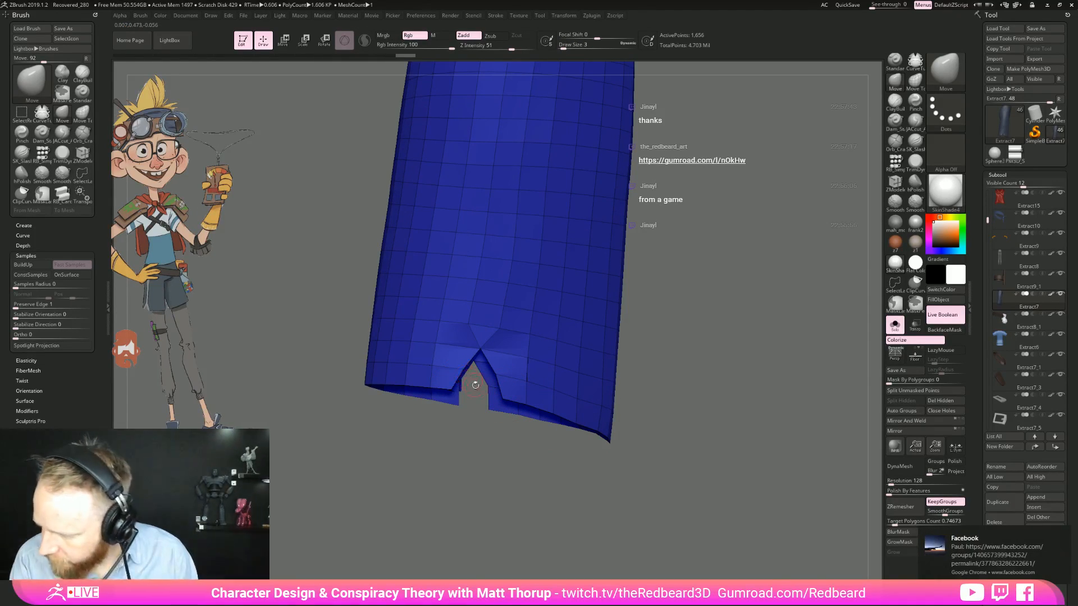
{"action": "left_click_drag", "start_coordinate": [488, 409], "coordinate": [490, 409]}
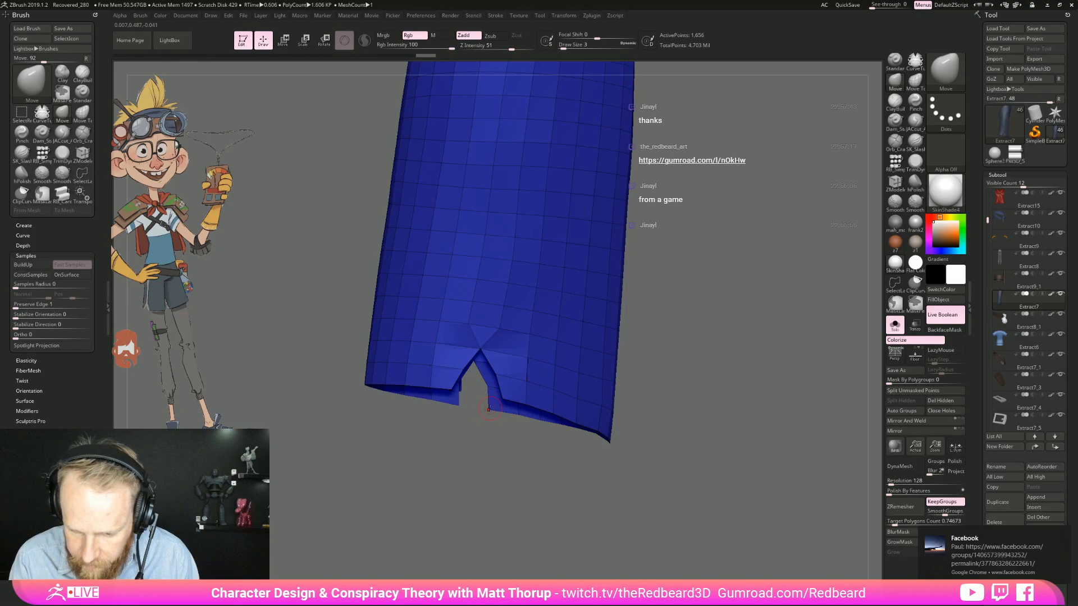
{"action": "left_click_drag", "start_coordinate": [484, 454], "coordinate": [462, 445]}
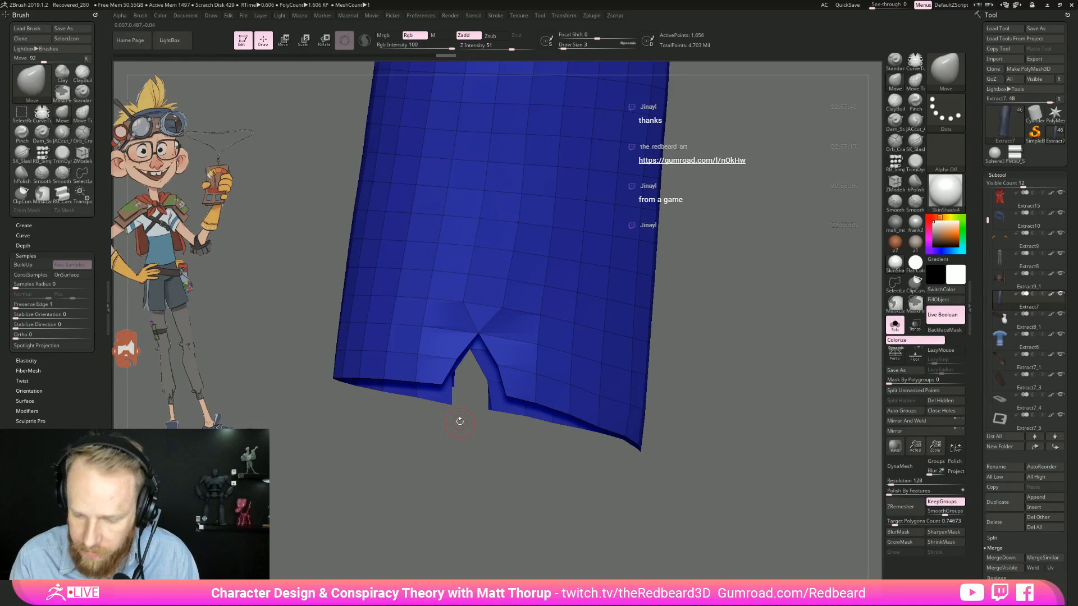
{"action": "mouse_move", "coordinate": [450, 405]}
{"action": "left_mouse_down"}
{"action": "mouse_move", "coordinate": [490, 408]}
{"action": "mouse_move", "coordinate": [489, 380]}
{"action": "left_mouse_up"}
{"action": "mouse_move", "coordinate": [462, 451]}
{"action": "left_mouse_down"}
{"action": "mouse_move", "coordinate": [442, 404]}
{"action": "mouse_move", "coordinate": [465, 426]}
{"action": "mouse_move", "coordinate": [454, 424]}
{"action": "left_mouse_up"}
{"action": "mouse_move", "coordinate": [497, 452]}
{"action": "left_mouse_down"}
{"action": "mouse_move", "coordinate": [653, 524]}
{"action": "mouse_move", "coordinate": [505, 381]}
{"action": "left_mouse_up"}
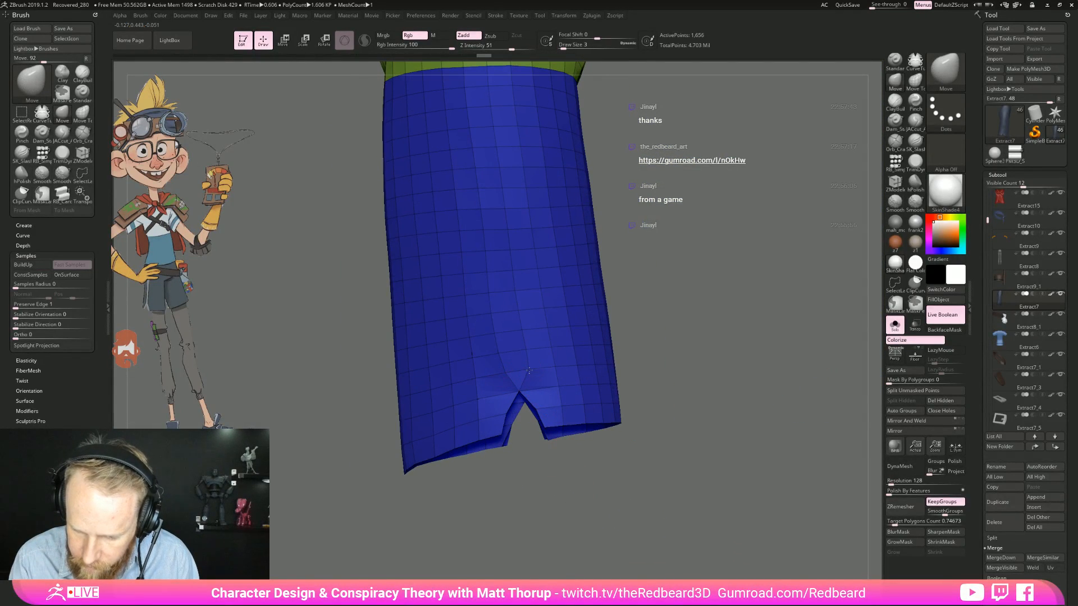
Step: Bring back the rest of the character, turn off the wireframe and review the slit shorts on the full figure
{"action": "left_click_drag", "start_coordinate": [624, 341], "coordinate": [707, 314]}
{"action": "left_click", "coordinate": [894, 325]}
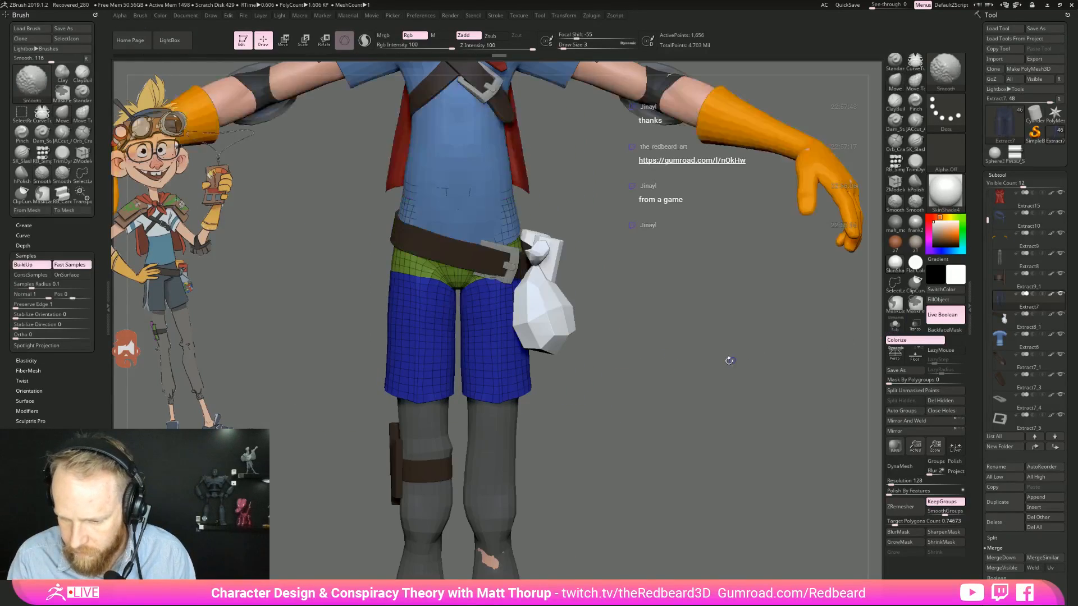
{"action": "left_click_drag", "start_coordinate": [662, 387], "coordinate": [608, 398]}
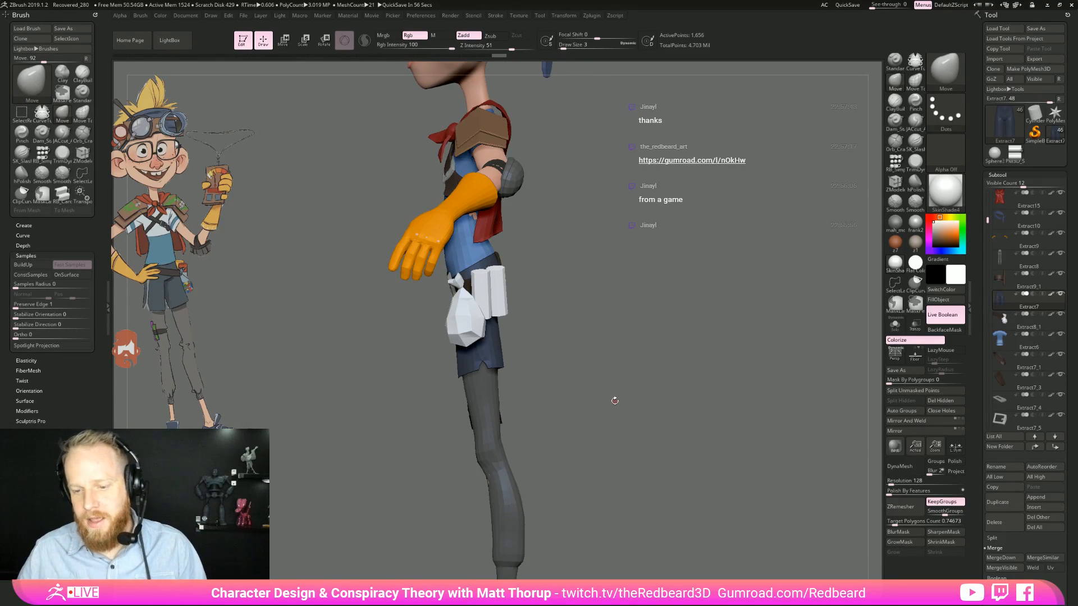
{"action": "left_click_drag", "start_coordinate": [630, 392], "coordinate": [705, 240]}
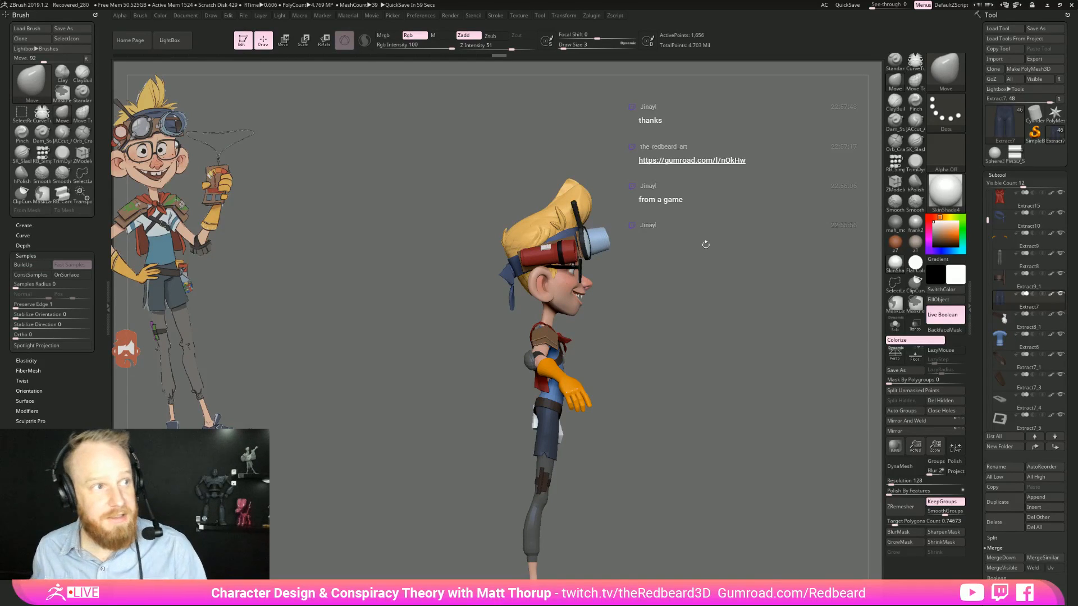
{"action": "left_click_drag", "start_coordinate": [662, 240], "coordinate": [676, 267]}
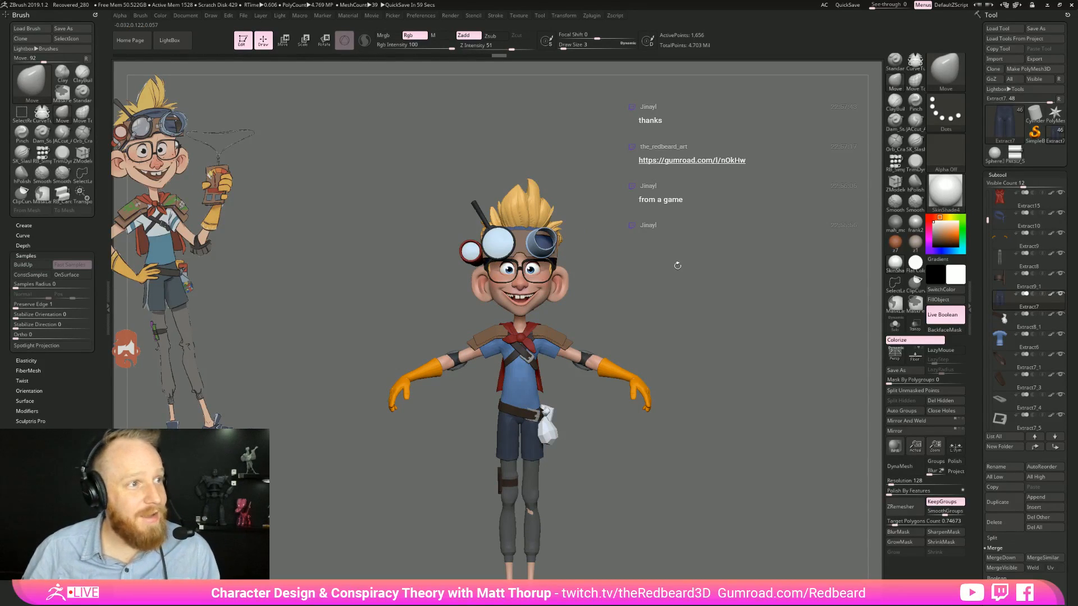
{"action": "left_click_drag", "start_coordinate": [671, 303], "coordinate": [664, 303]}
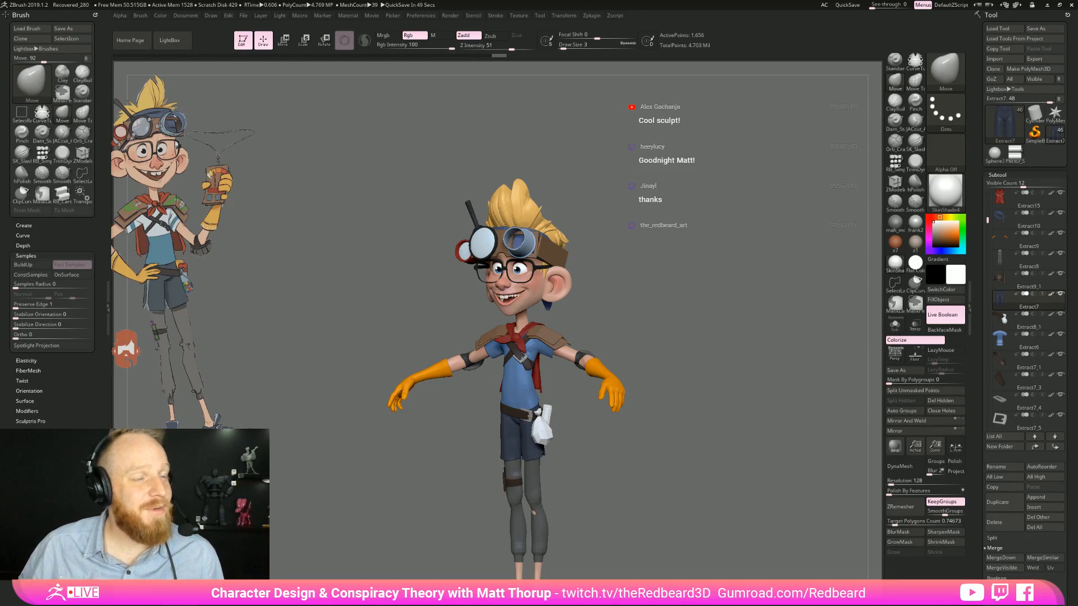
{"action": "key", "text": "alt+Tab"}
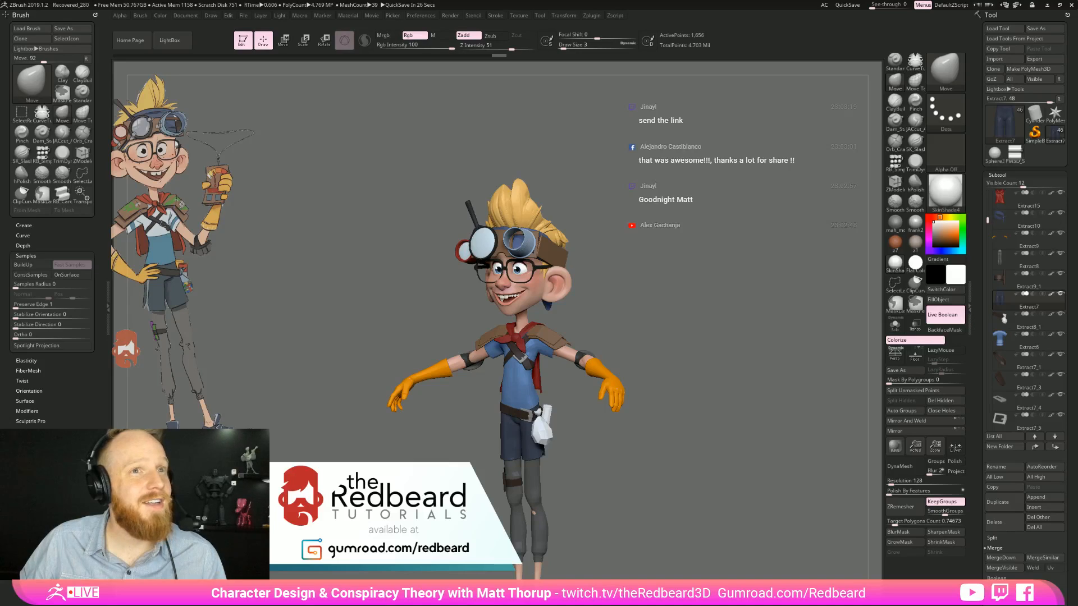
{"action": "key", "text": "alt+Tab"}
{"action": "key", "text": "alt+Tab"}
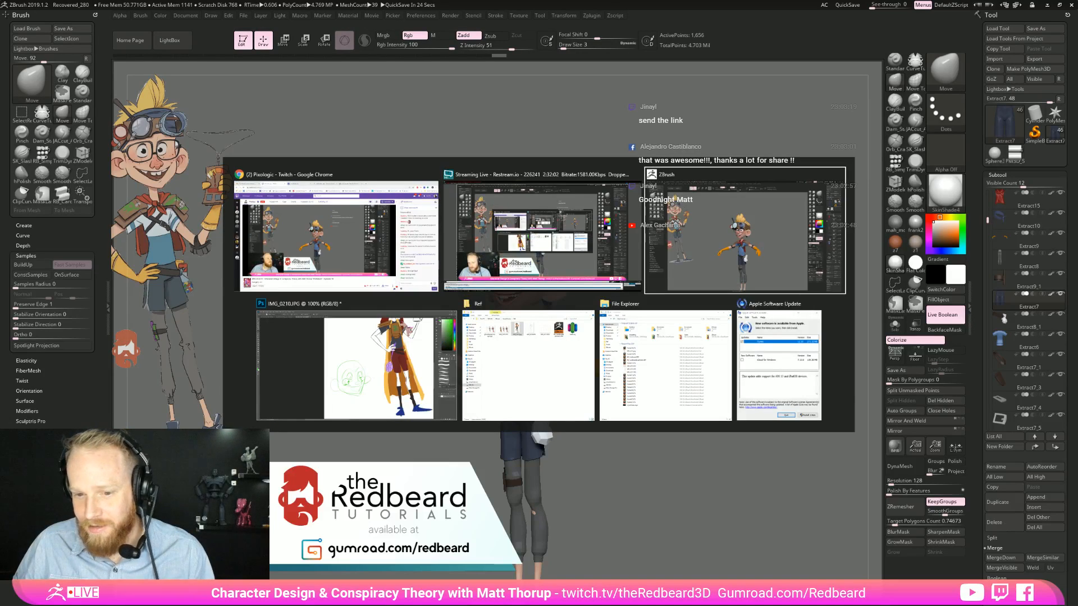